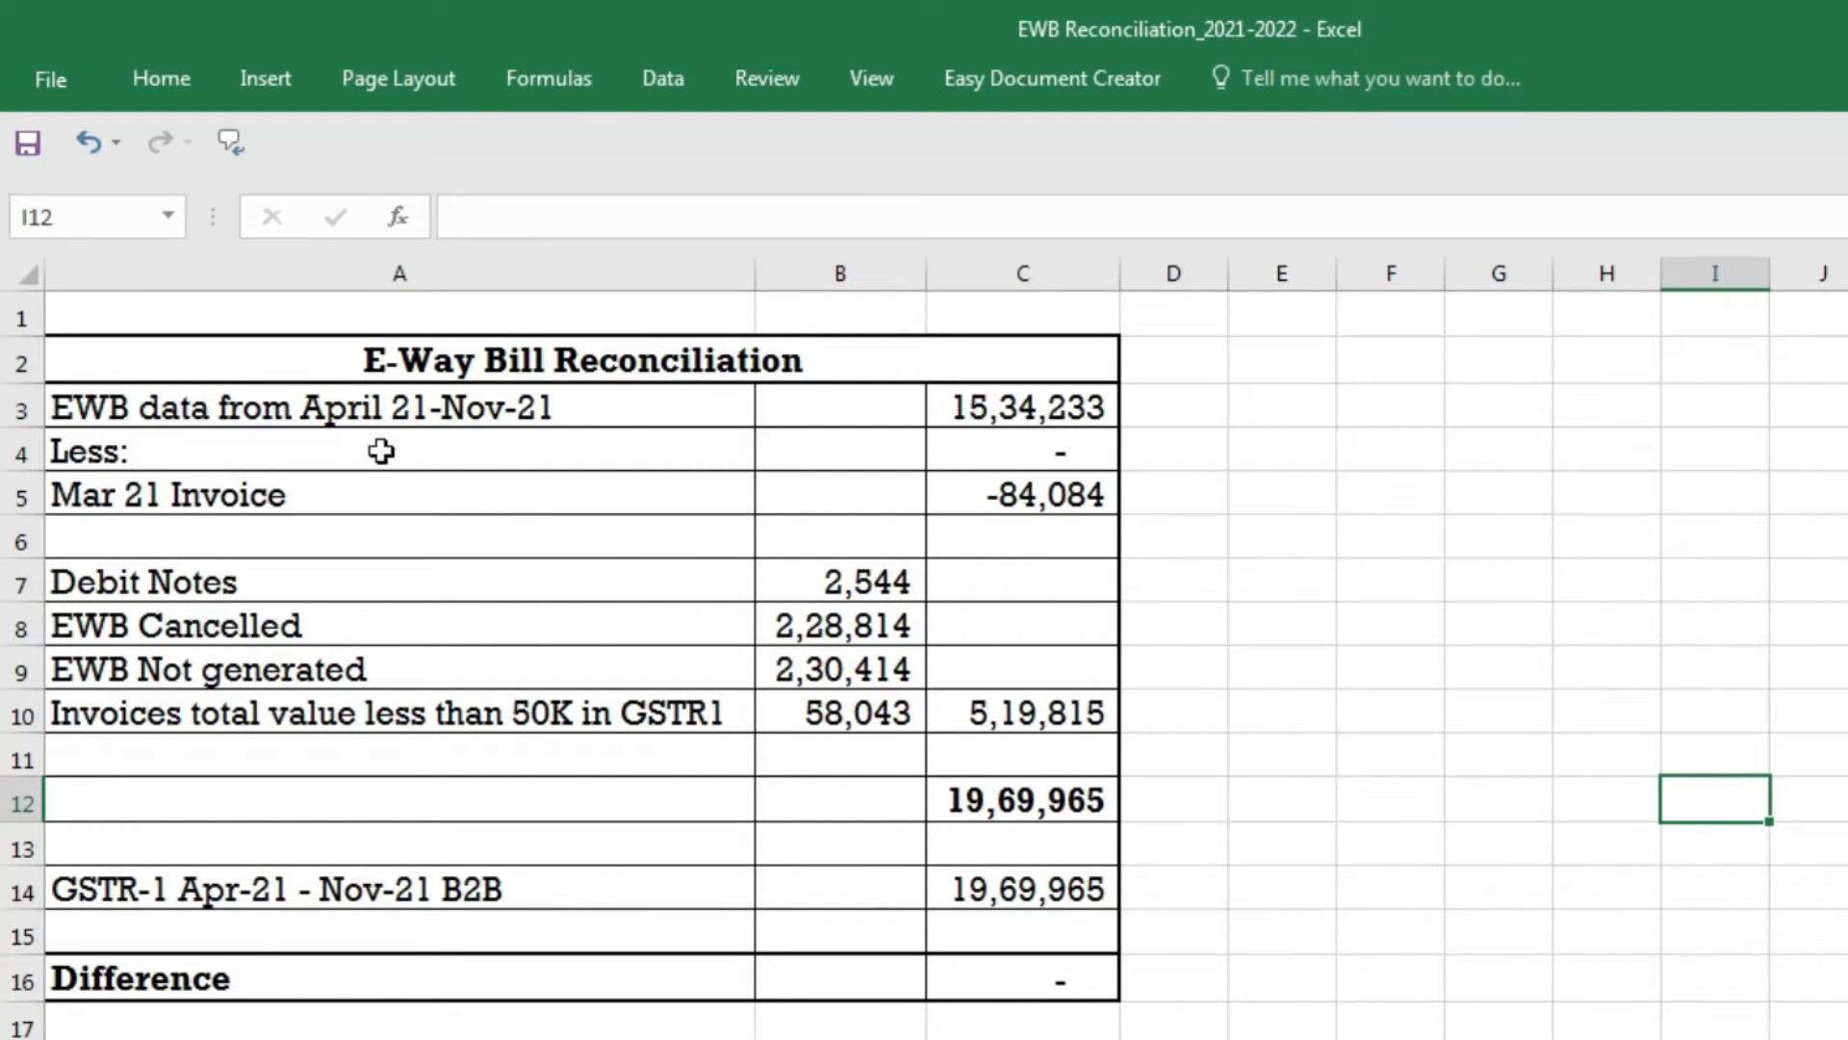
Examine the E-Way Bill Reconciliation statement on the Reco sheet and the source bill data on the EWB sheet.
click(318, 412)
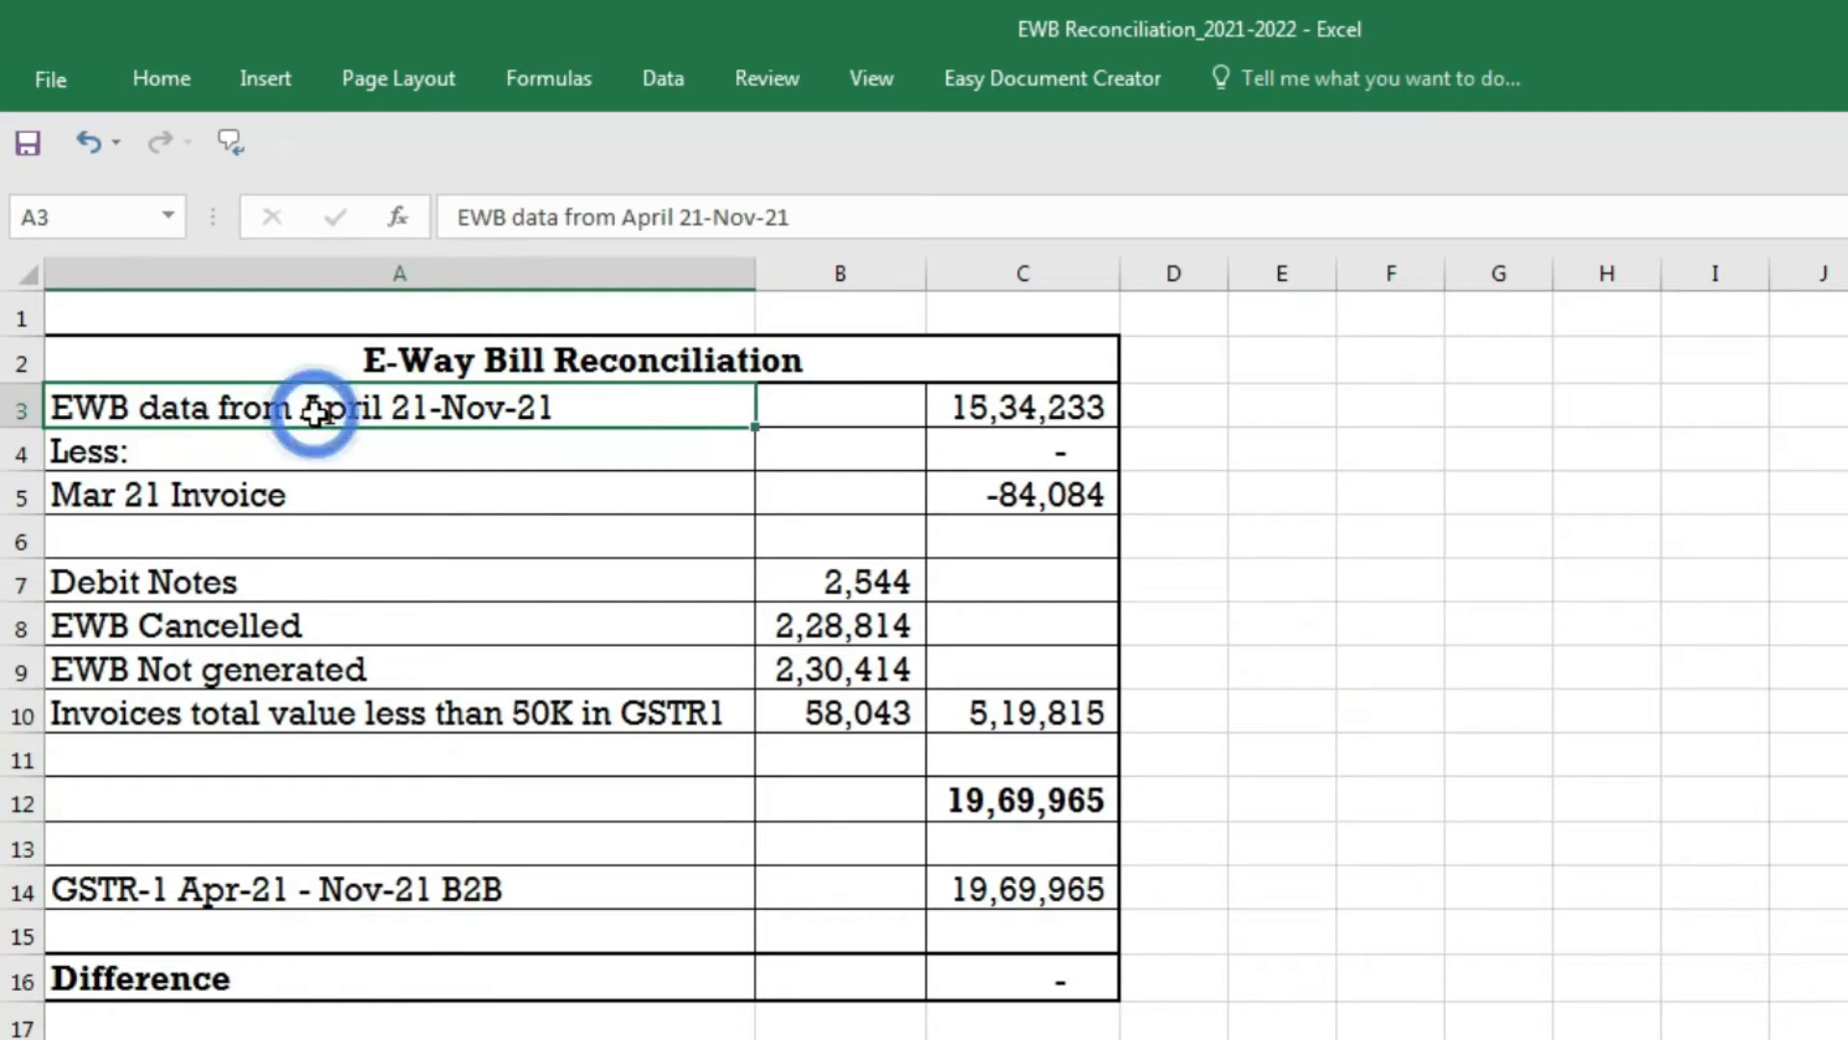
click(1039, 409)
click(323, 898)
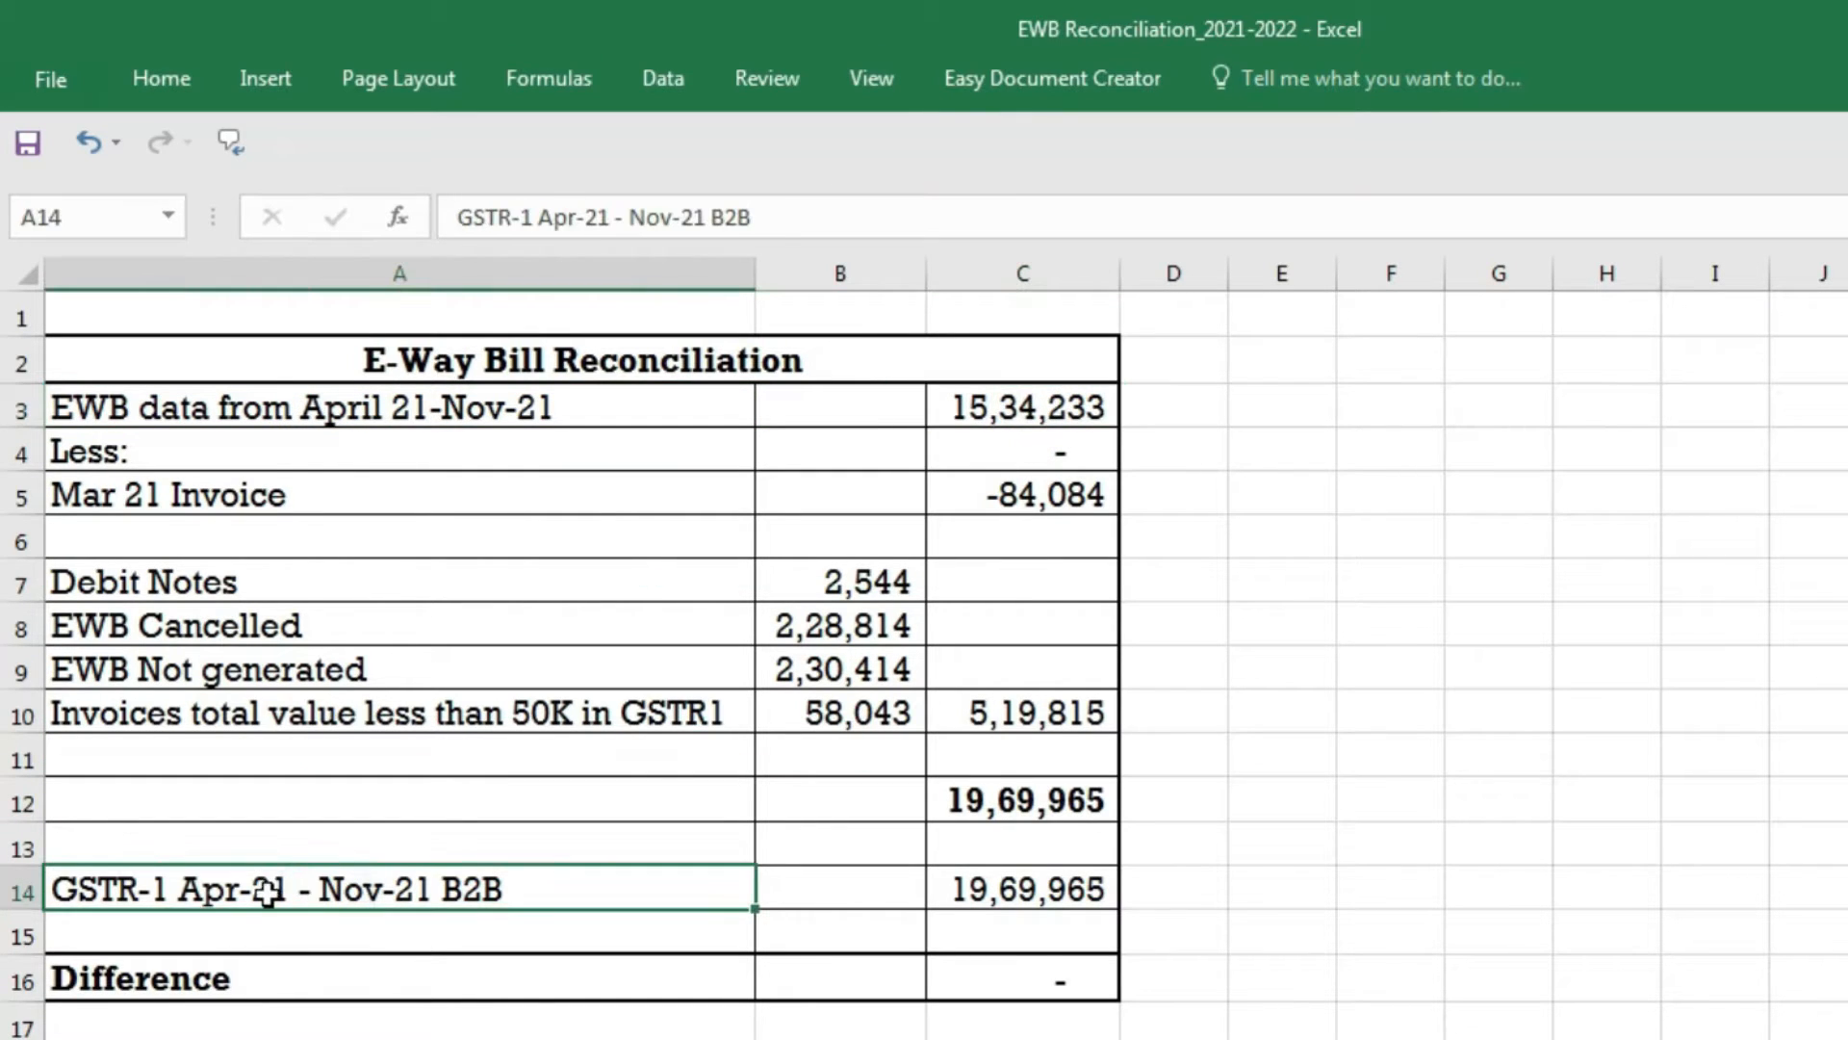
click(988, 891)
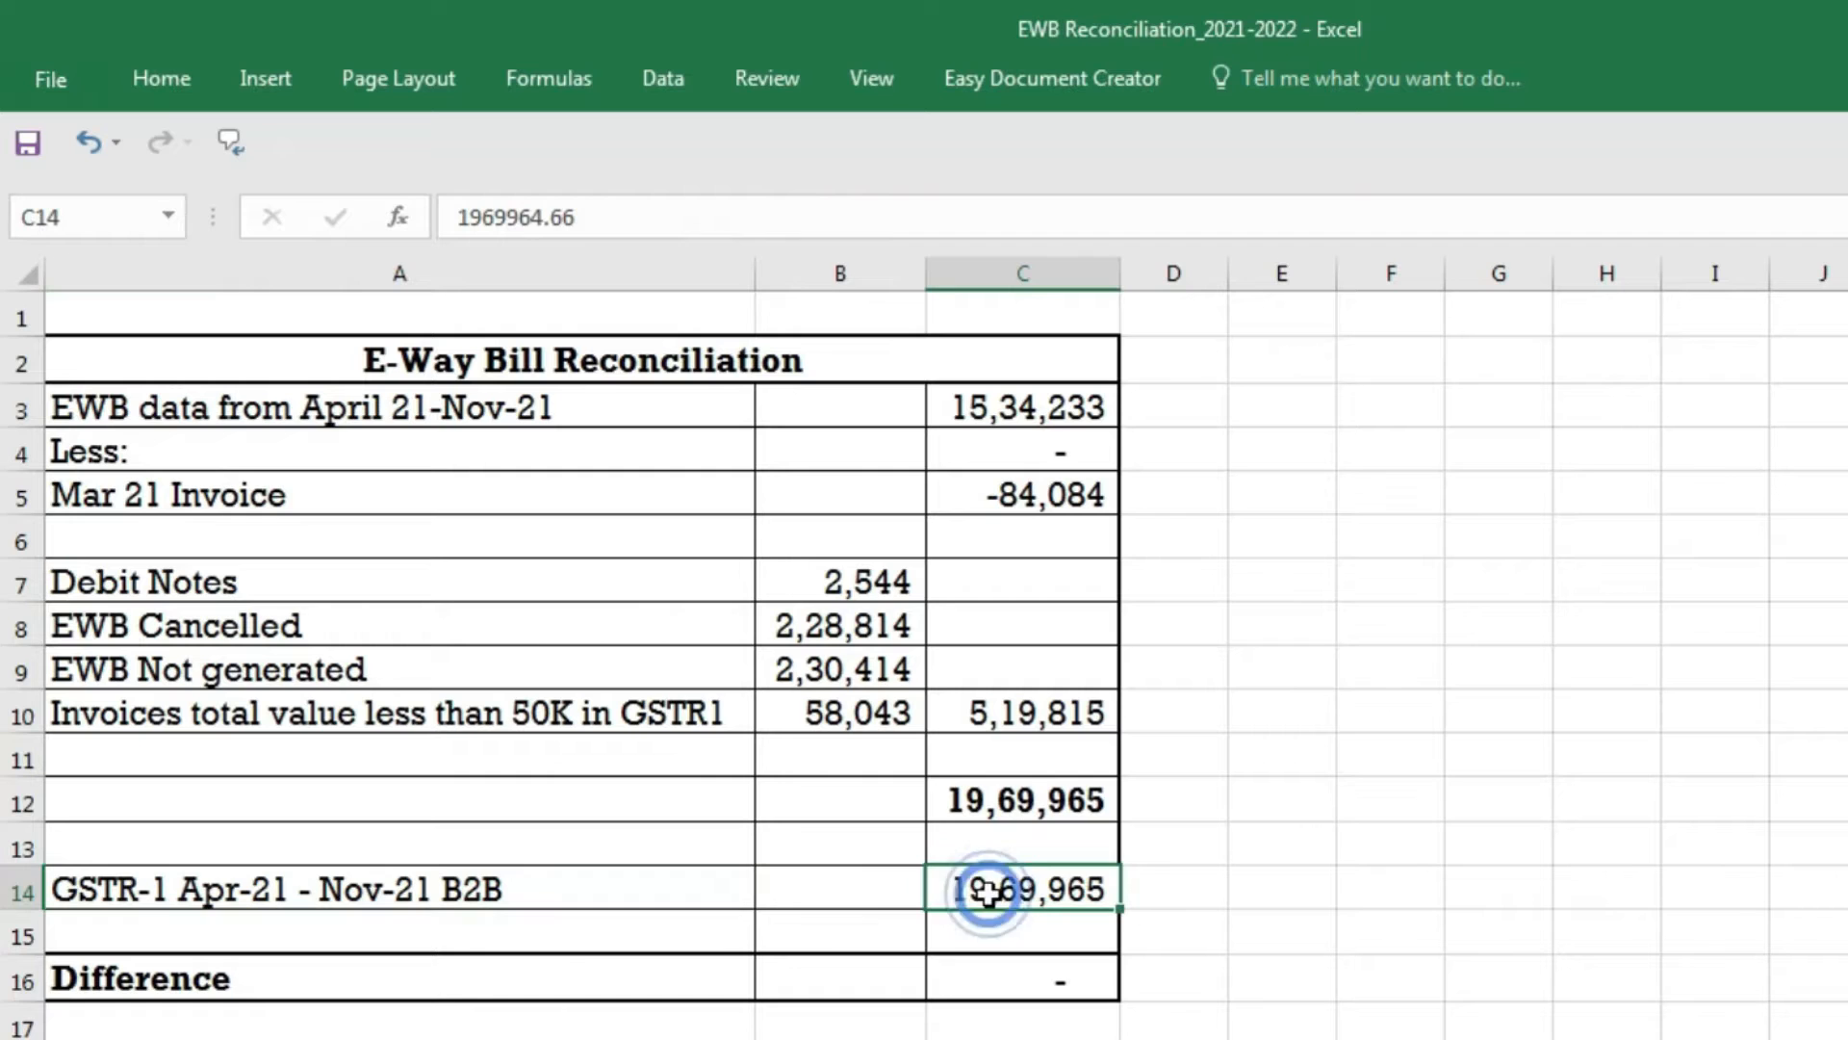
click(371, 982)
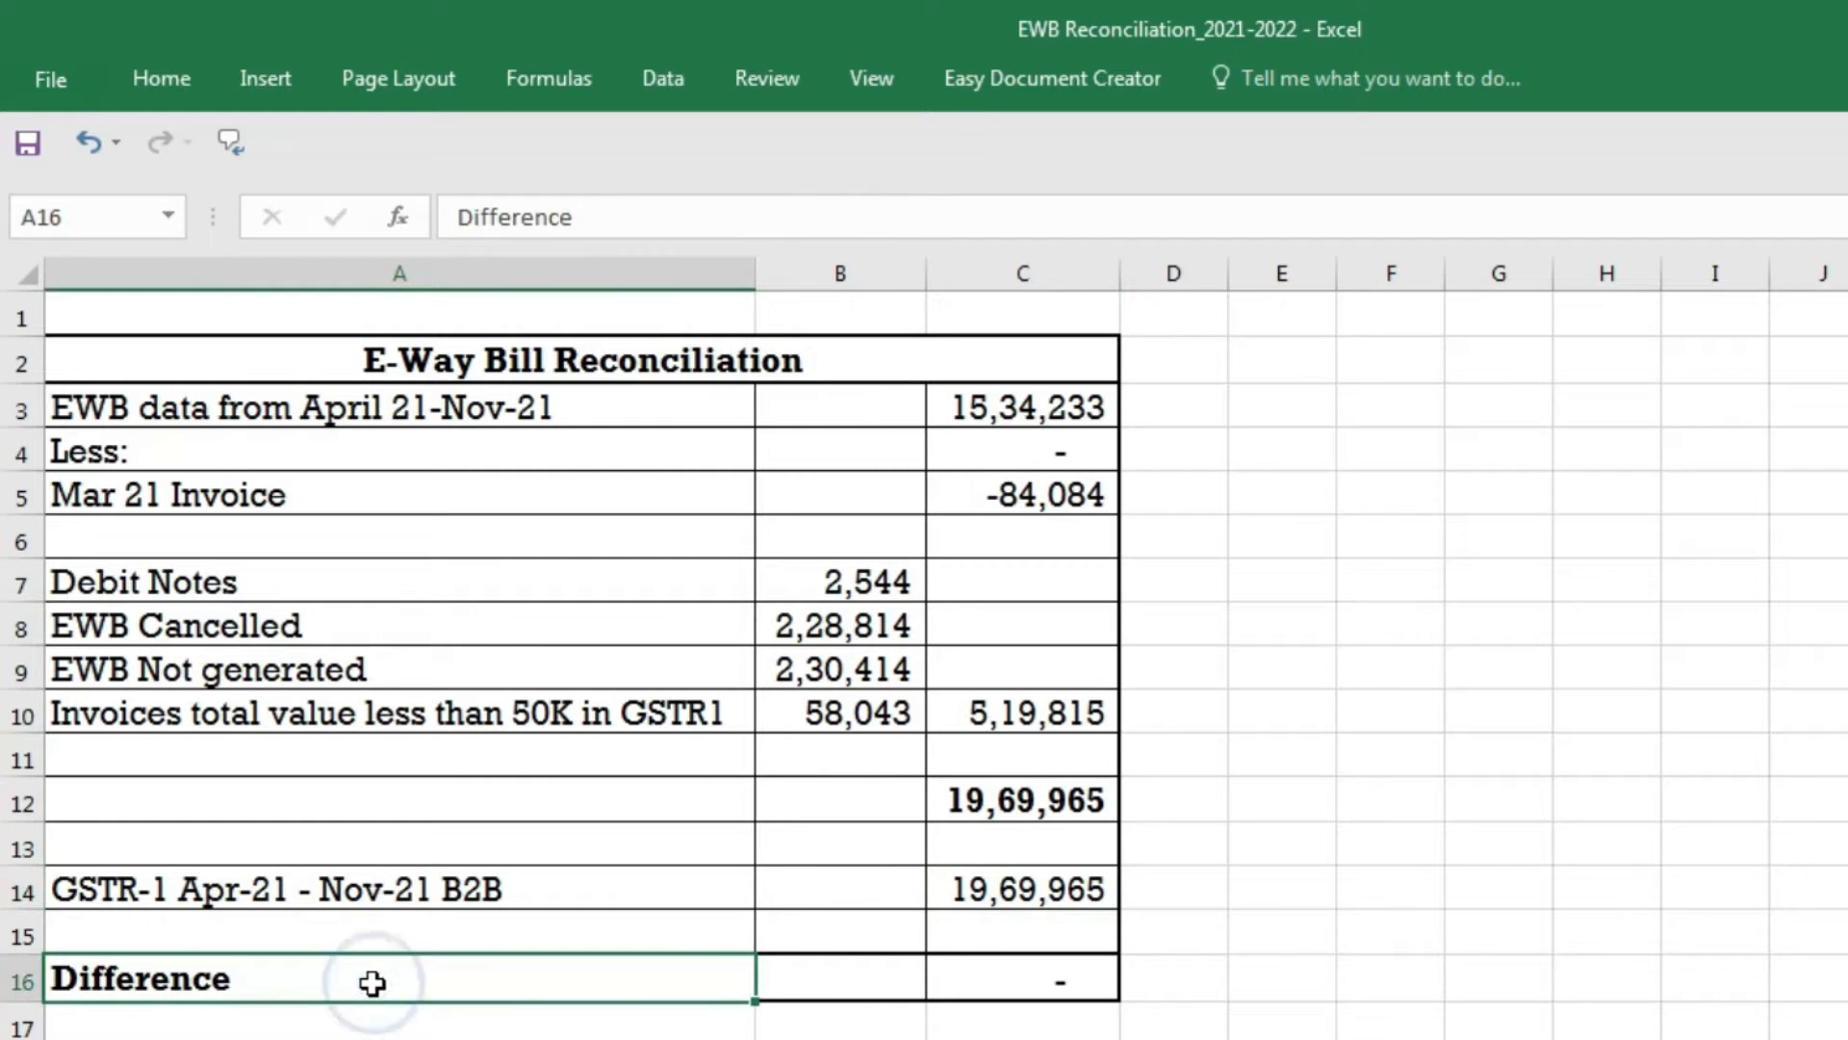
click(996, 994)
drag(240, 496, 1067, 741)
click(1246, 755)
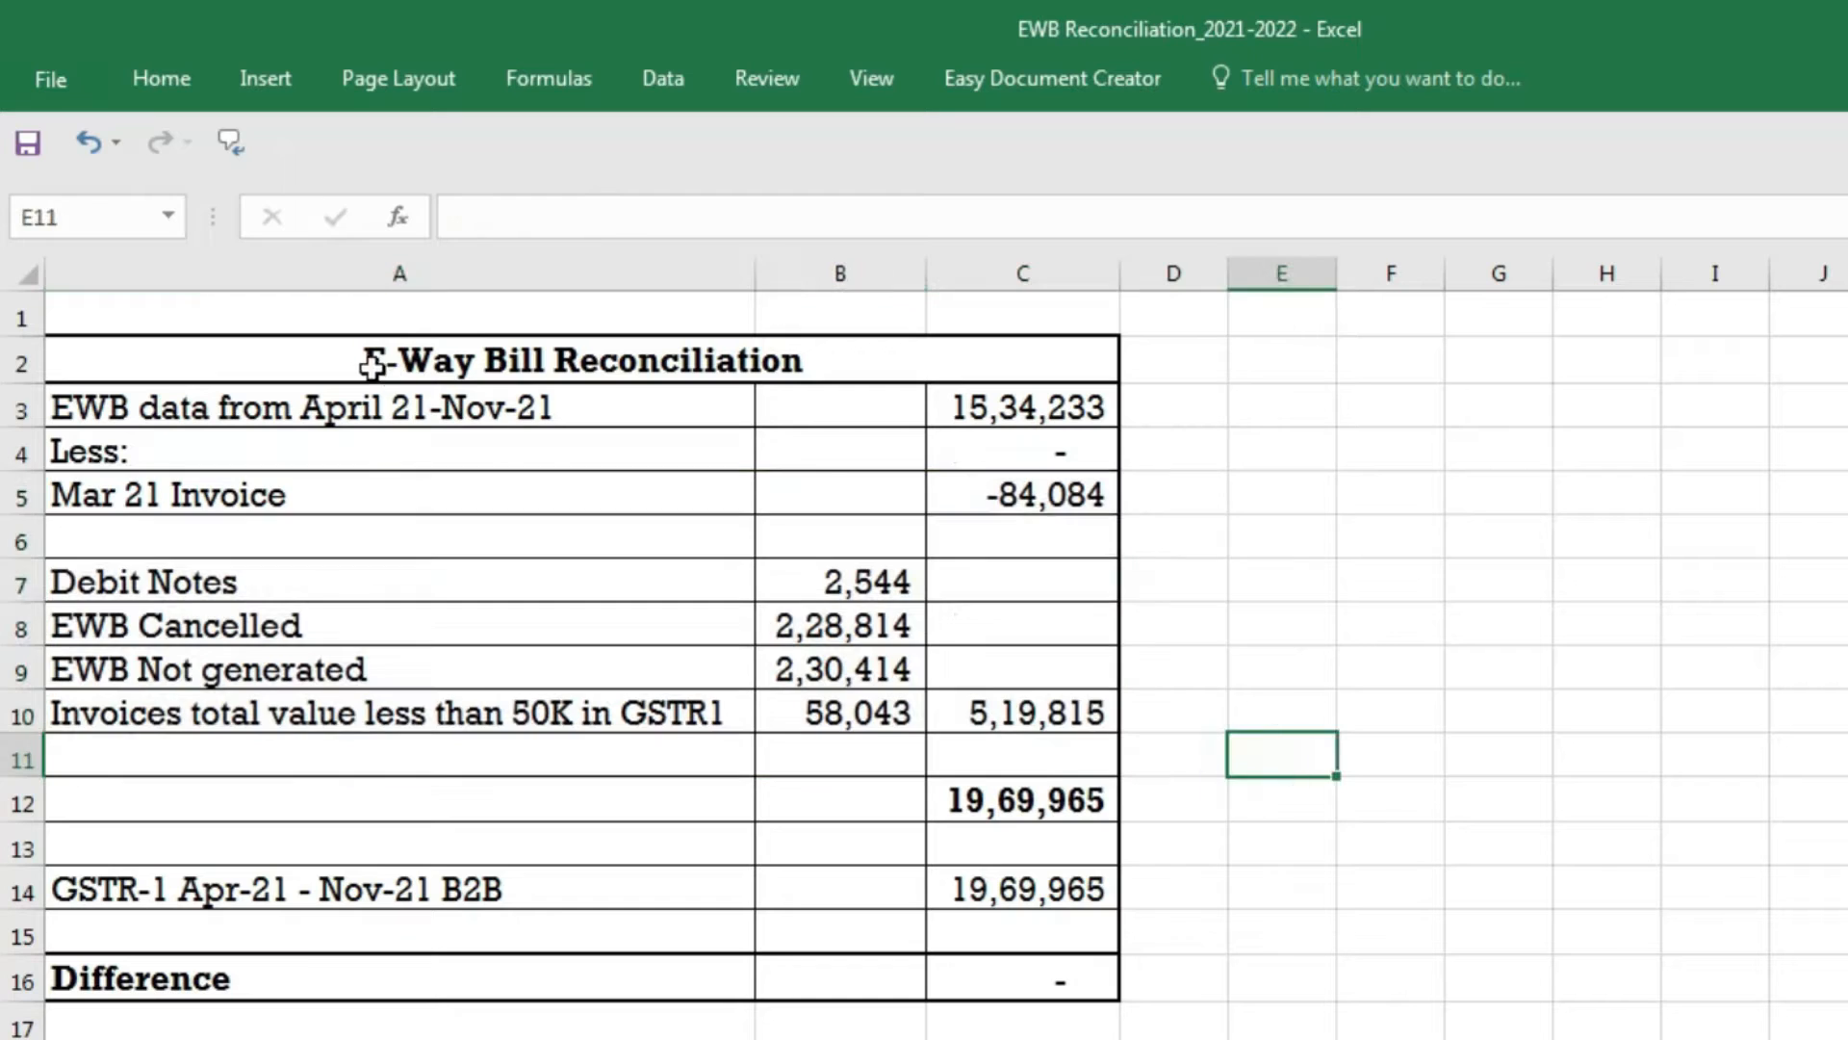
click(368, 363)
drag(622, 418, 1009, 756)
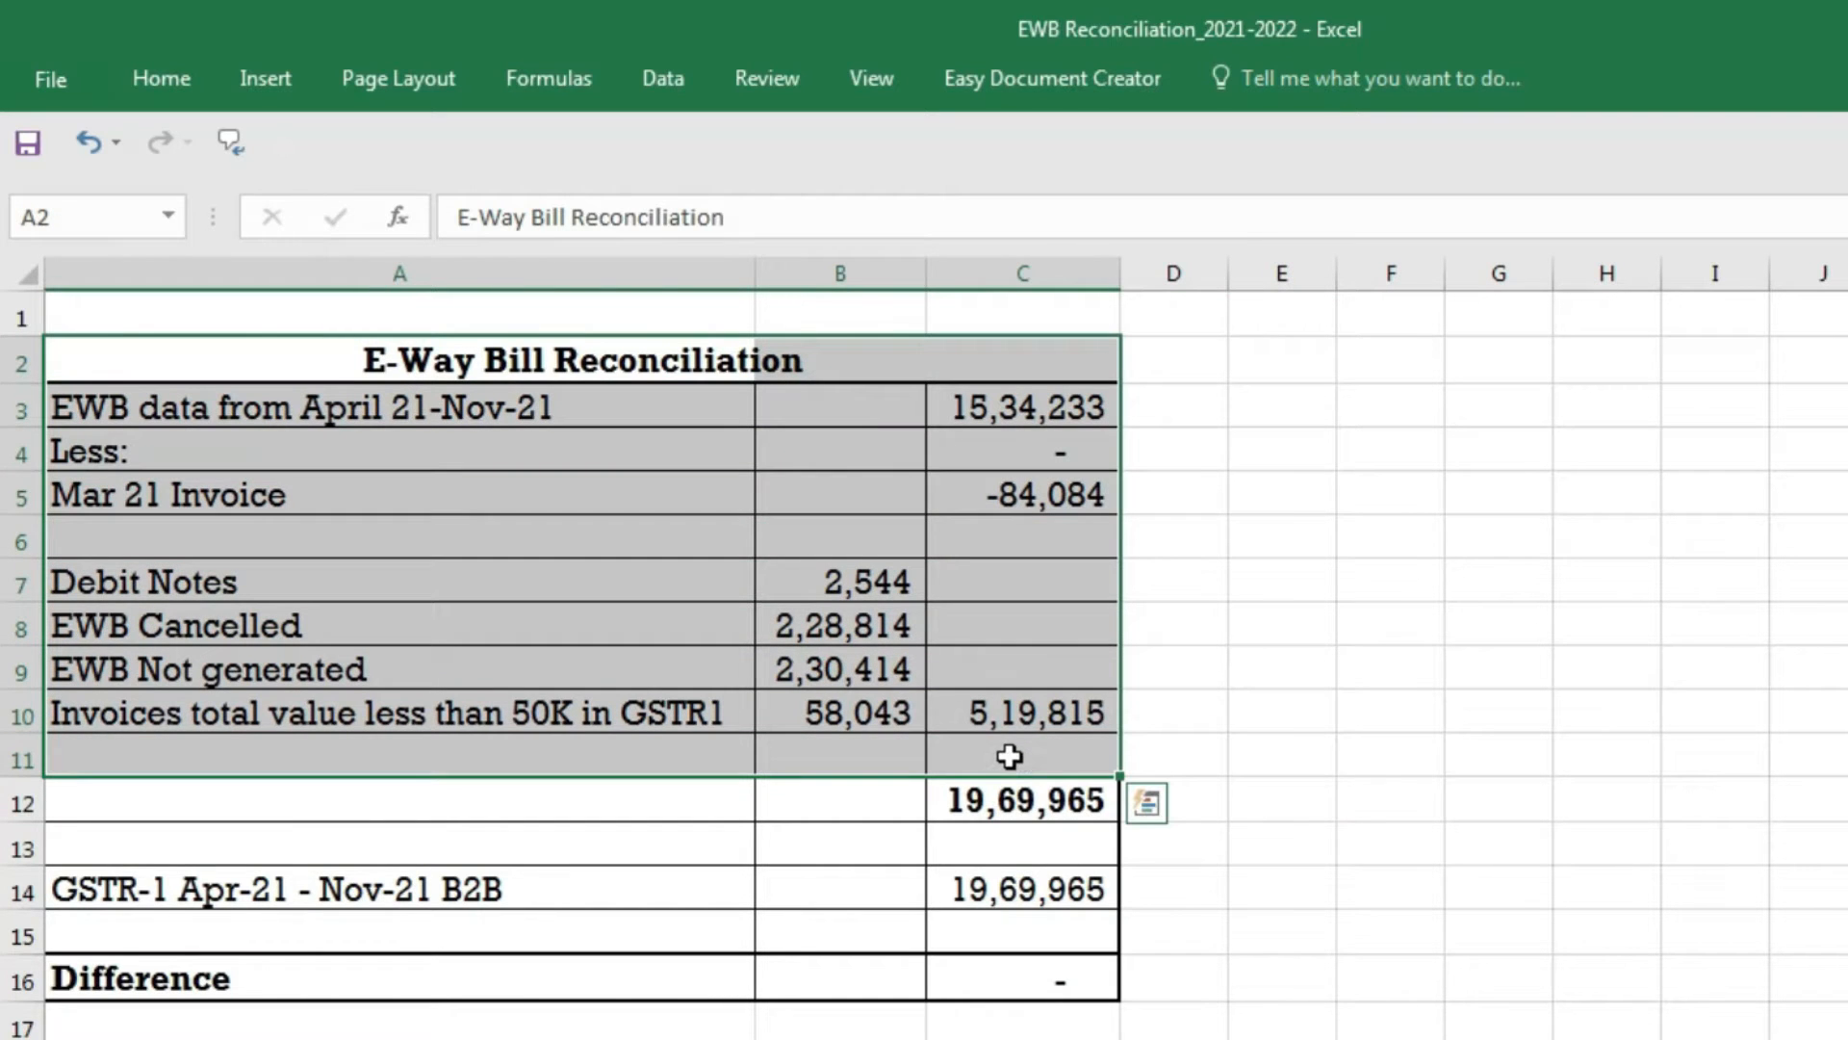
click(1251, 756)
drag(193, 359, 1037, 781)
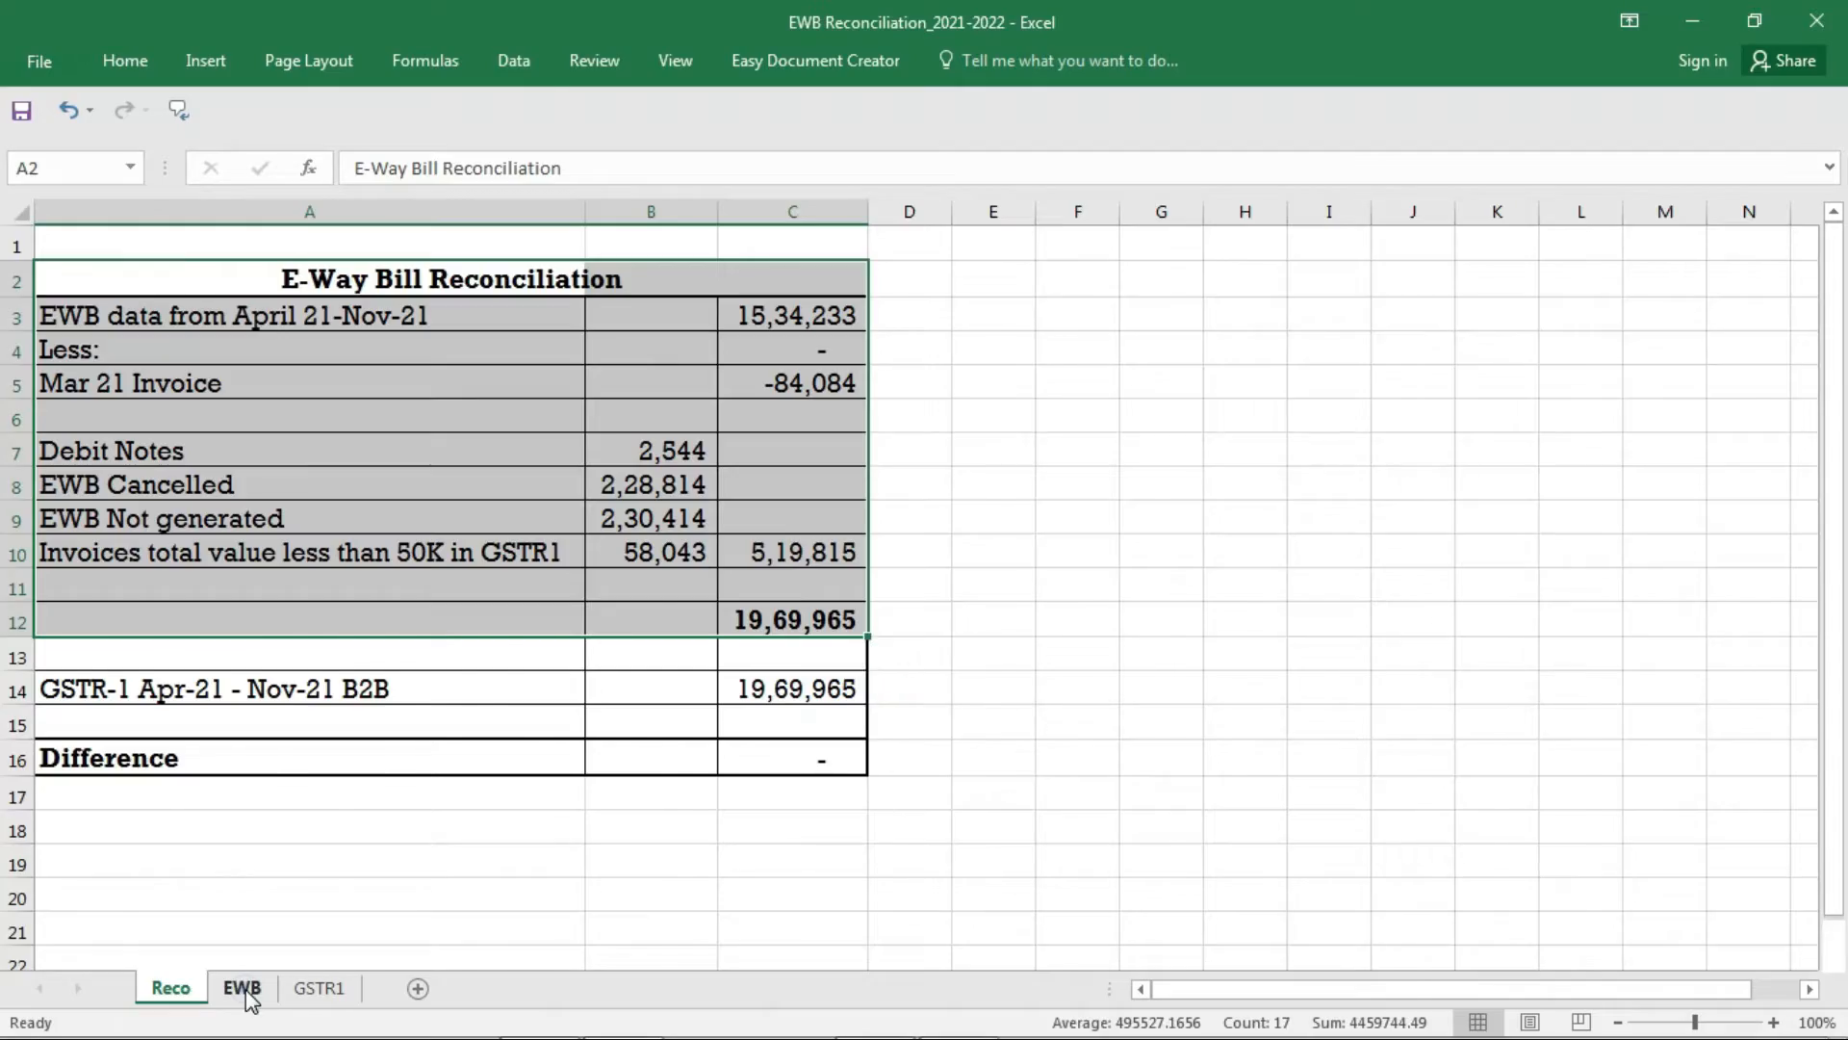
click(243, 988)
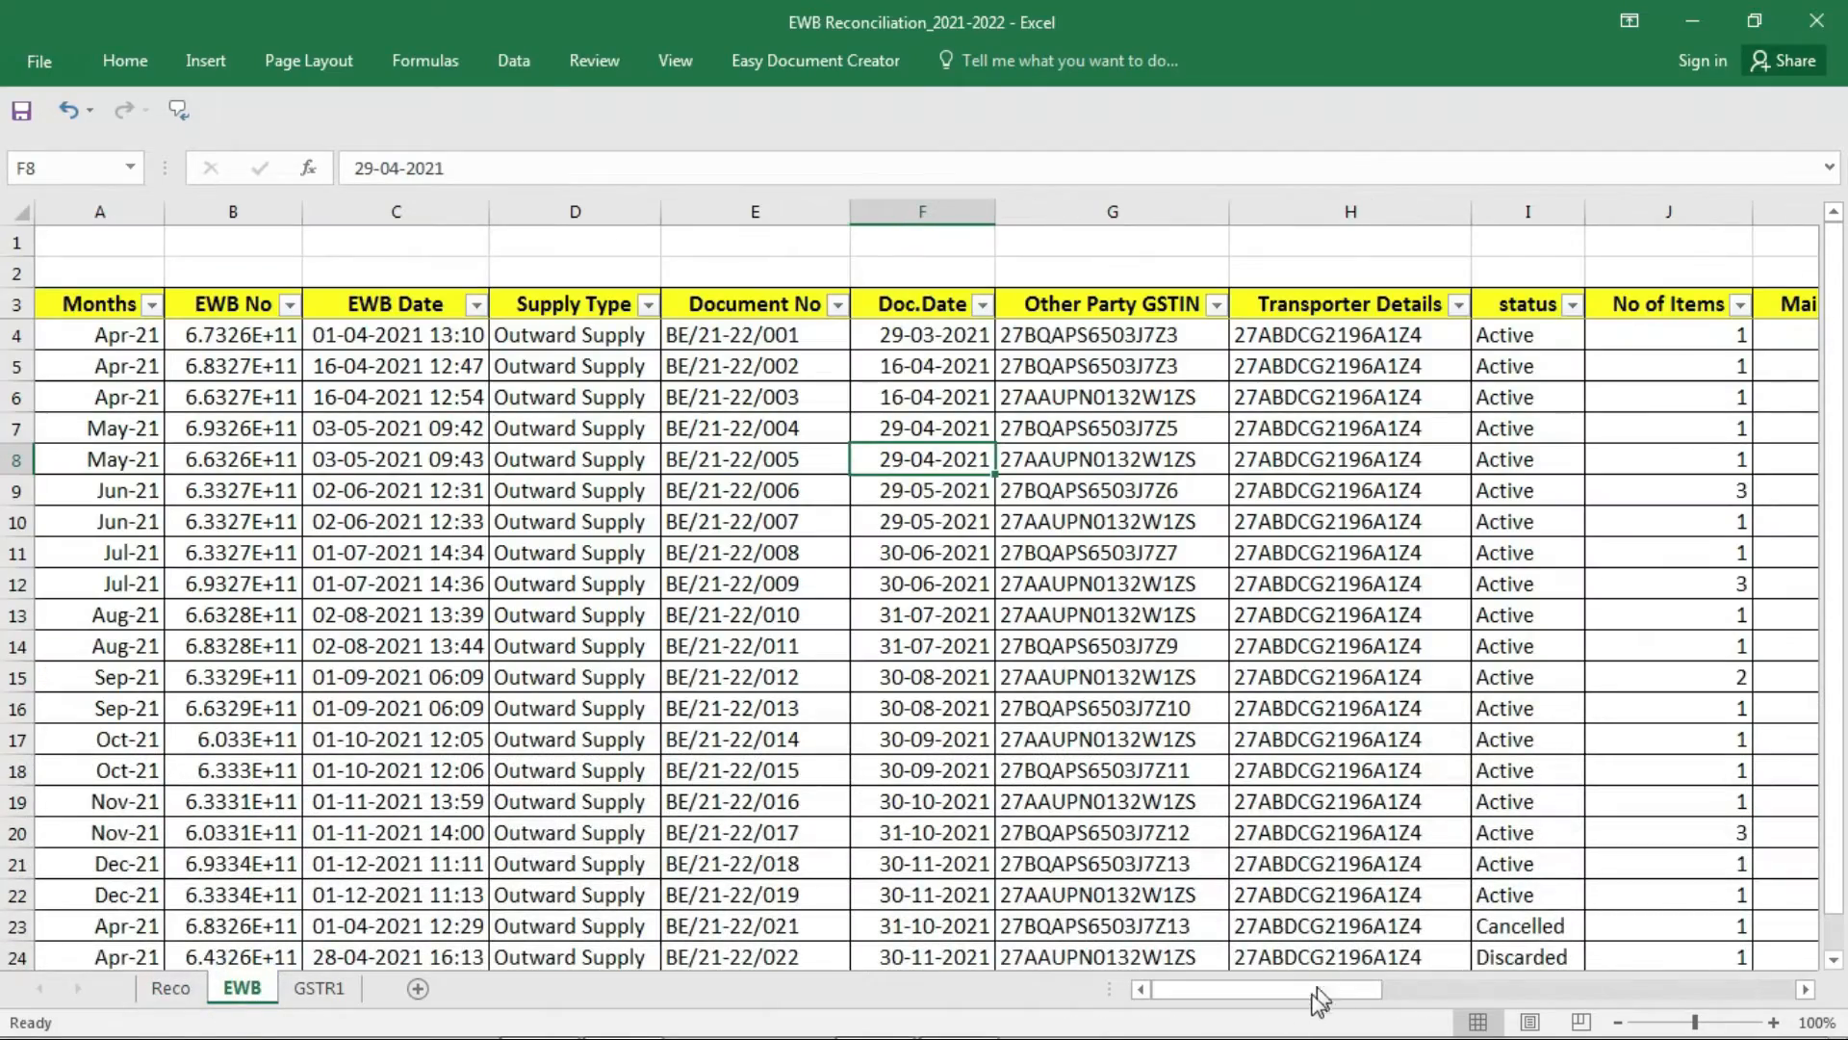
drag(1300, 998, 1219, 1028)
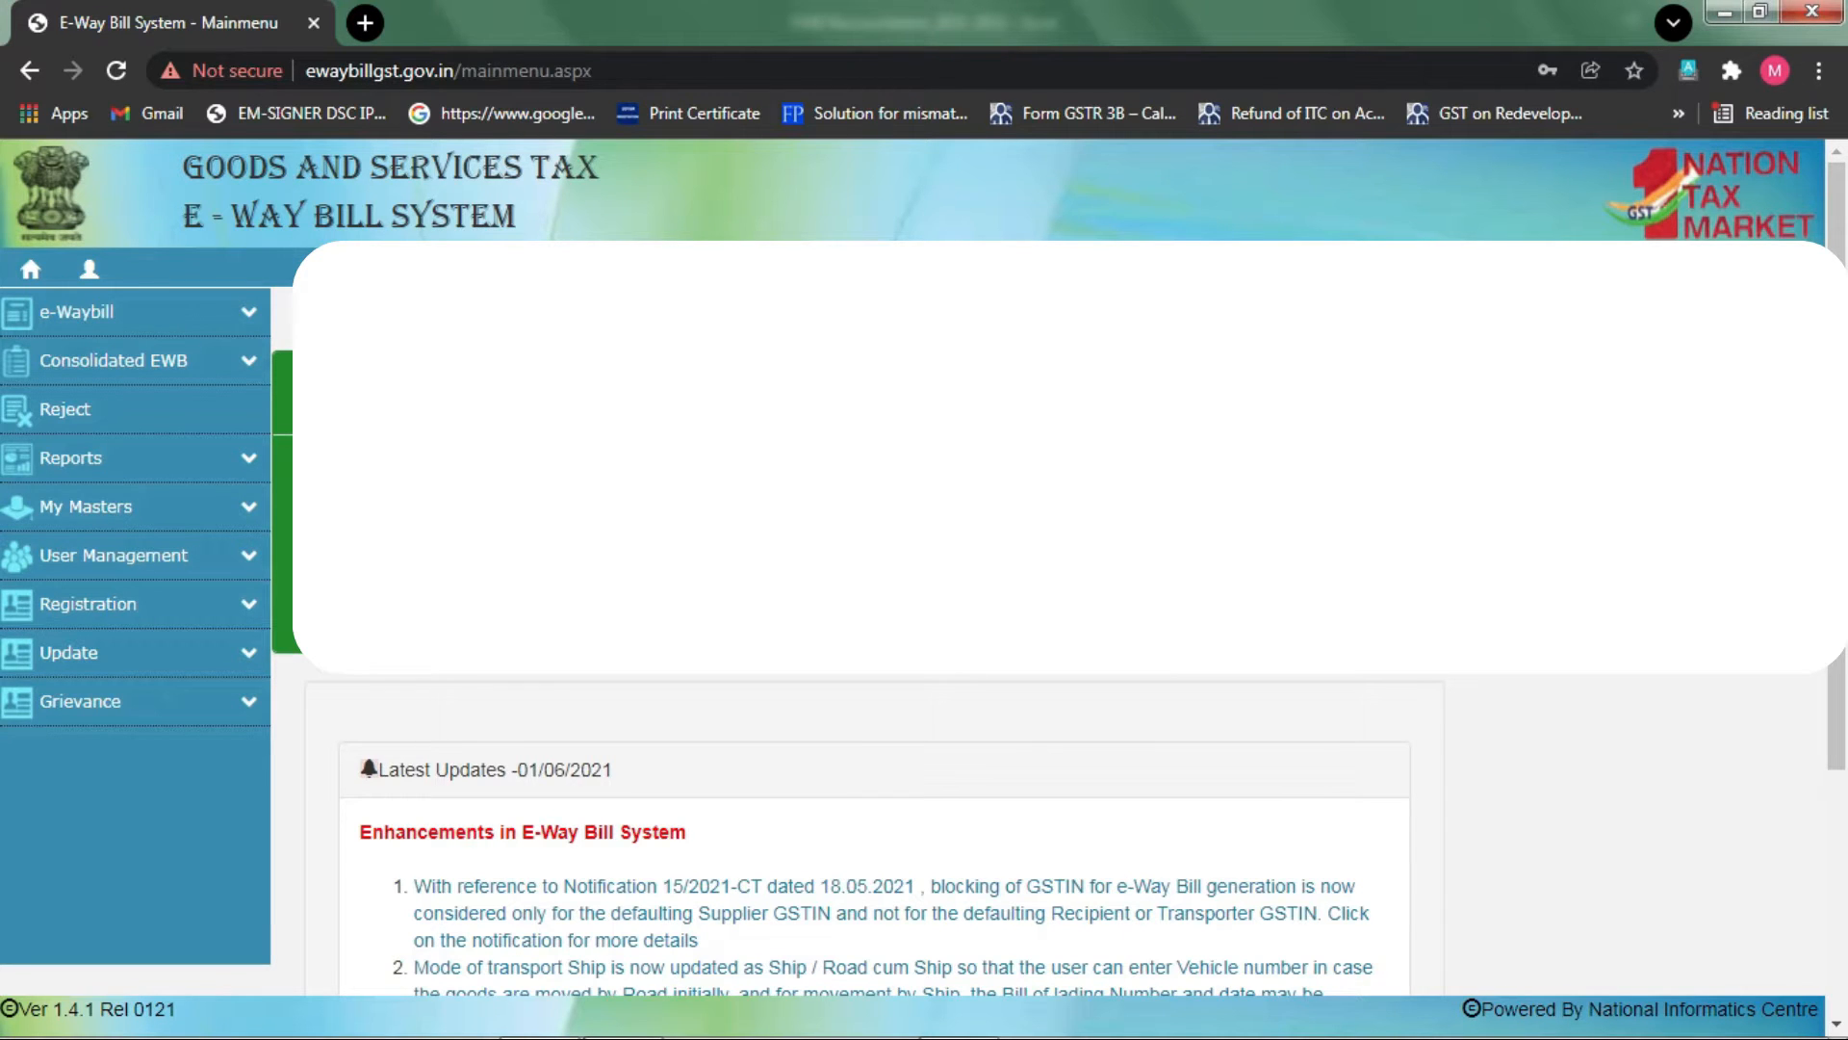
Switch to the E-Way Bill portal in Chrome and open the Generated by Me report from the report options.
click(248, 460)
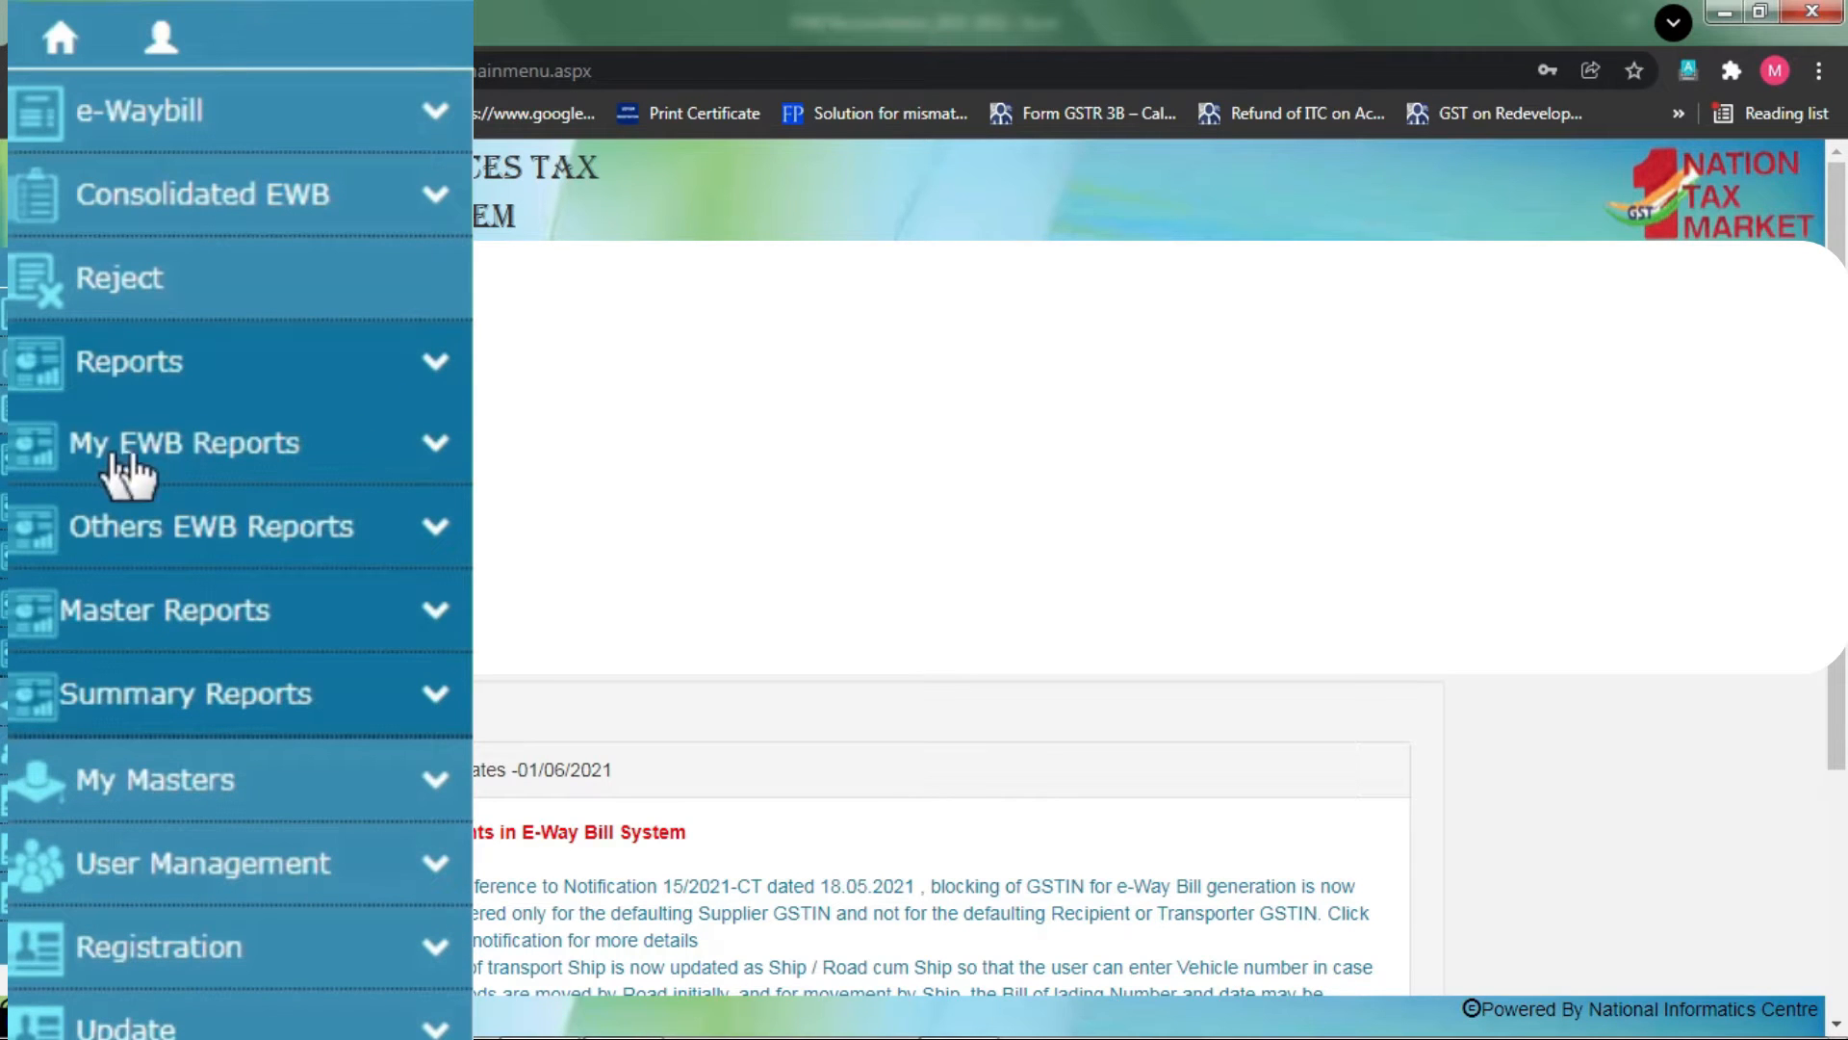
click(441, 454)
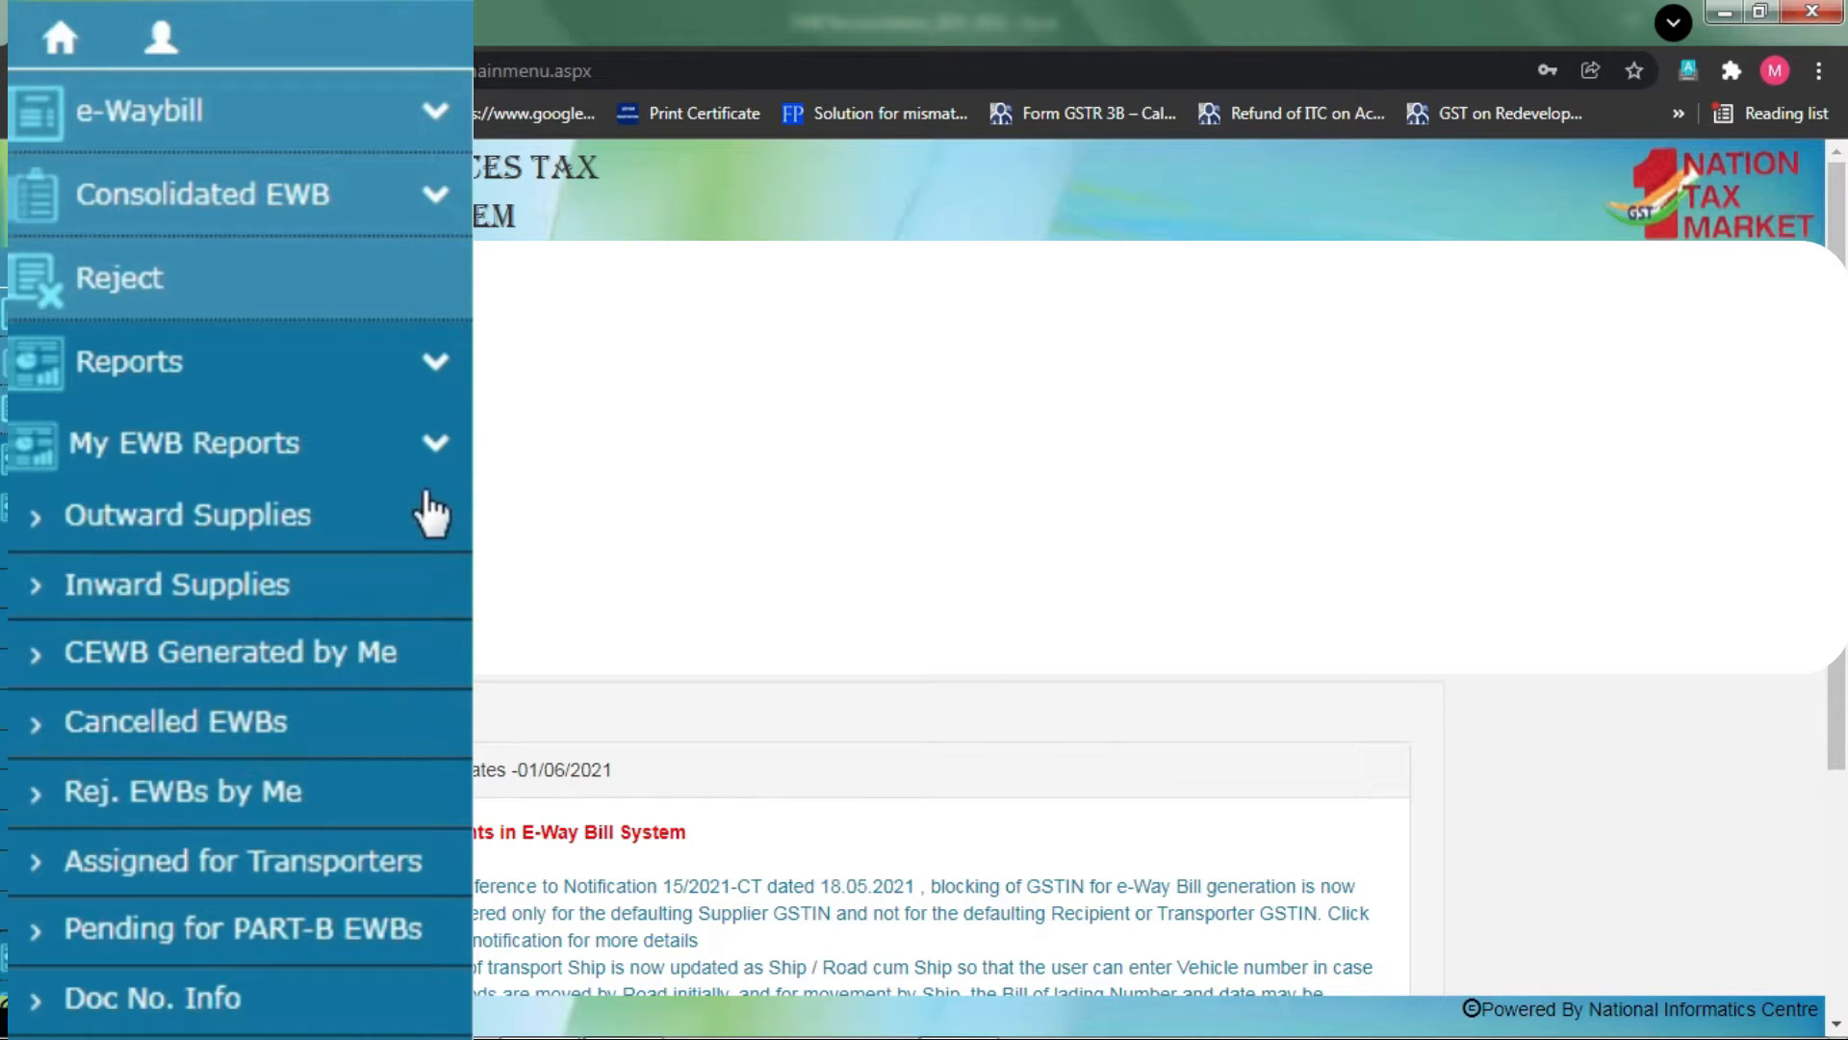
click(433, 445)
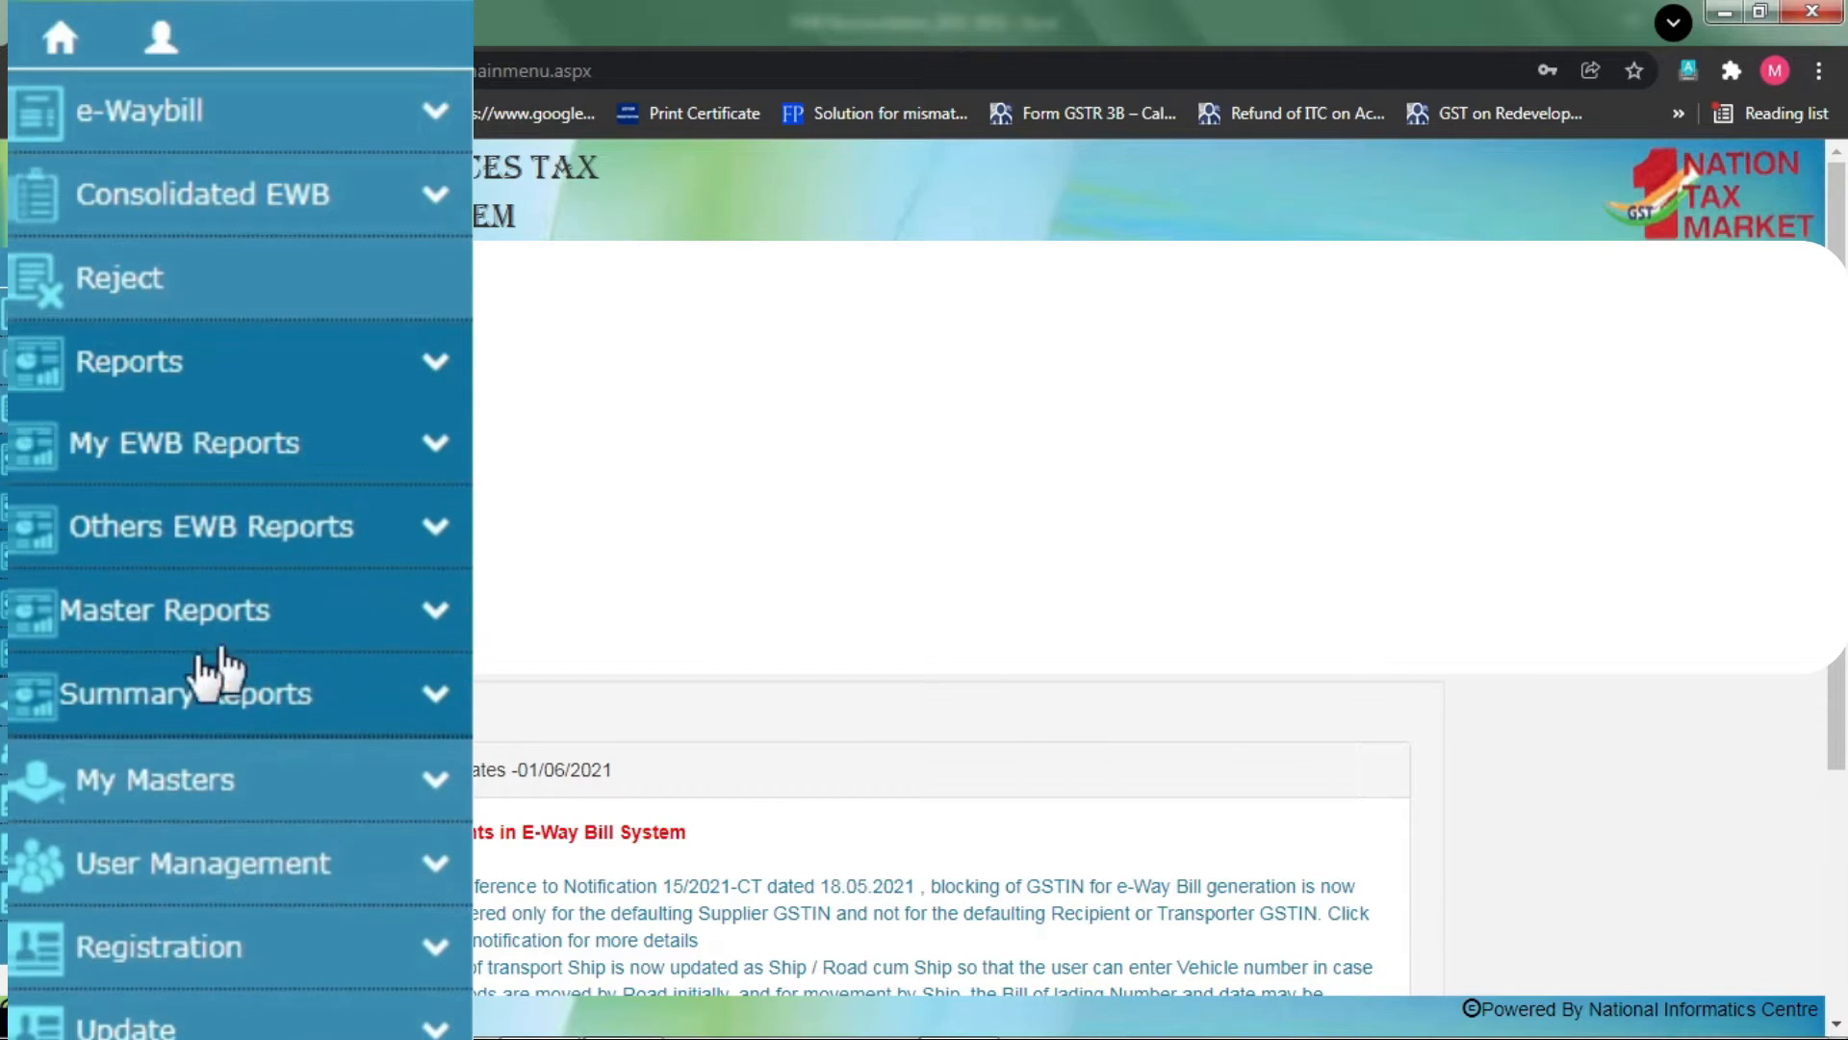
click(436, 697)
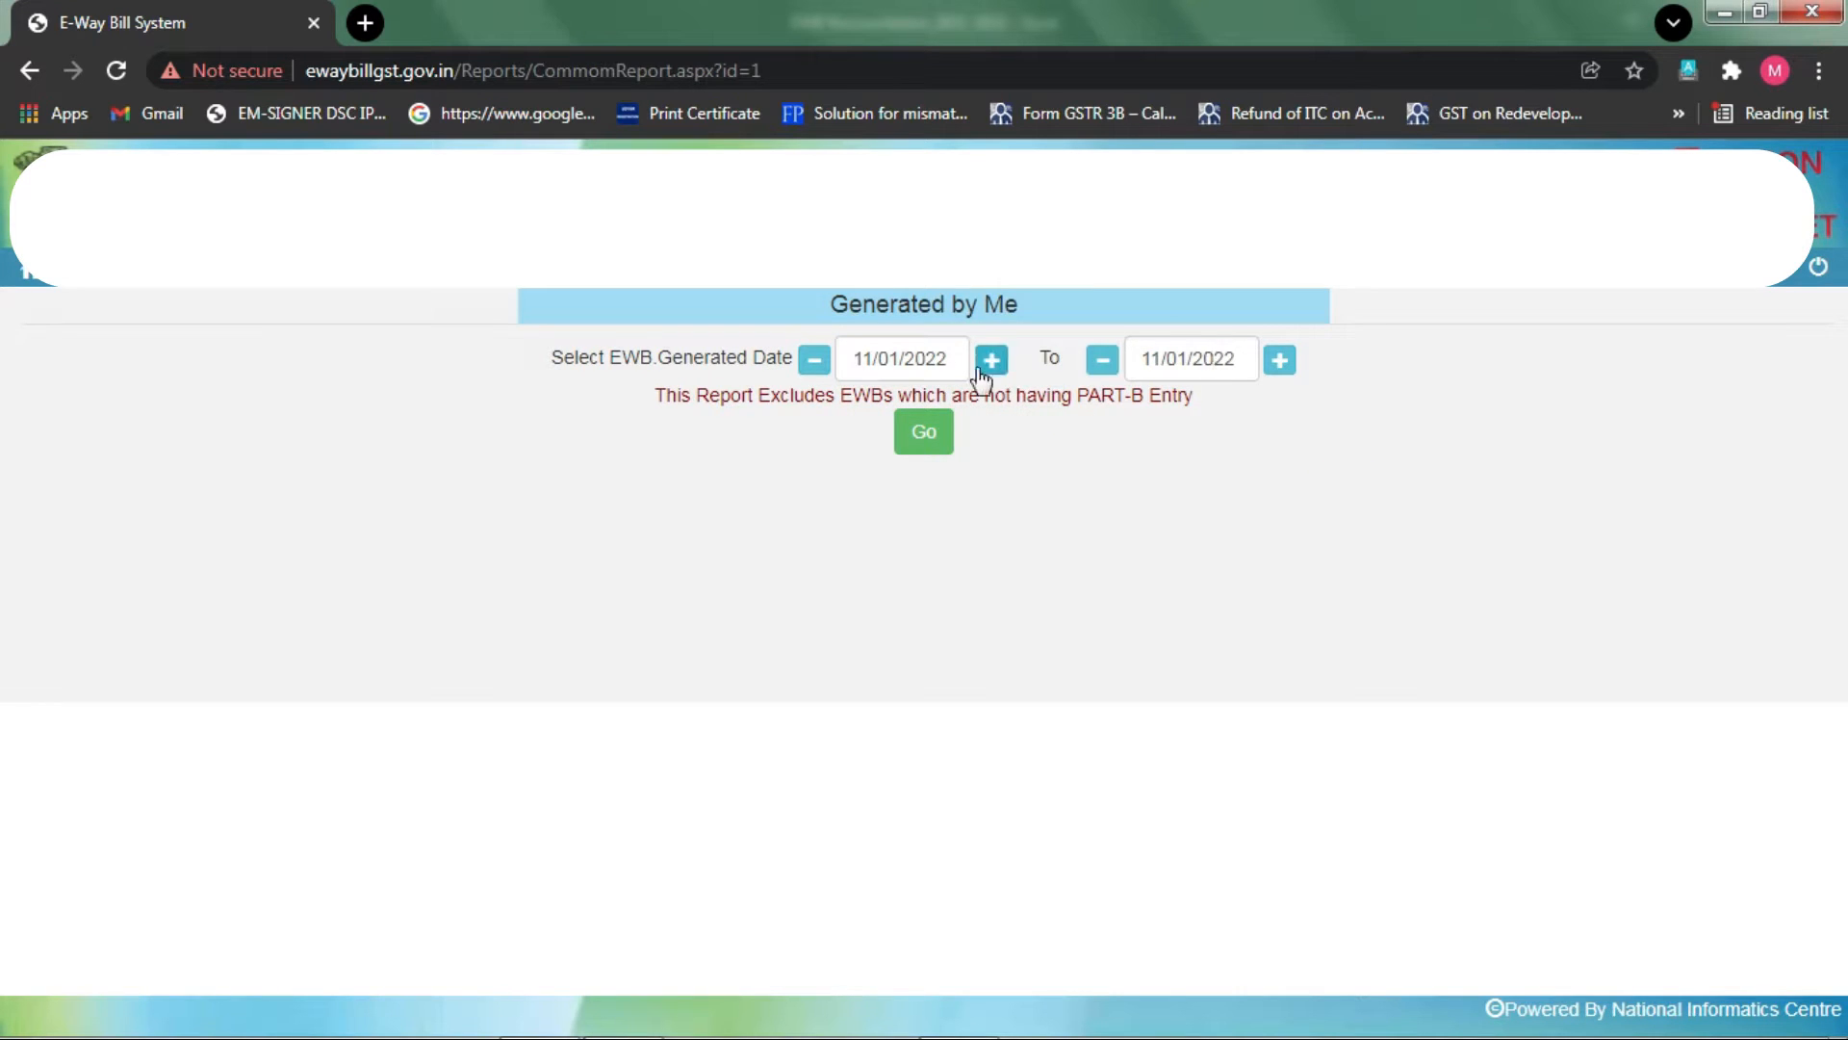
Set the start of the EWB generated date range to 01/04/2021.
click(926, 359)
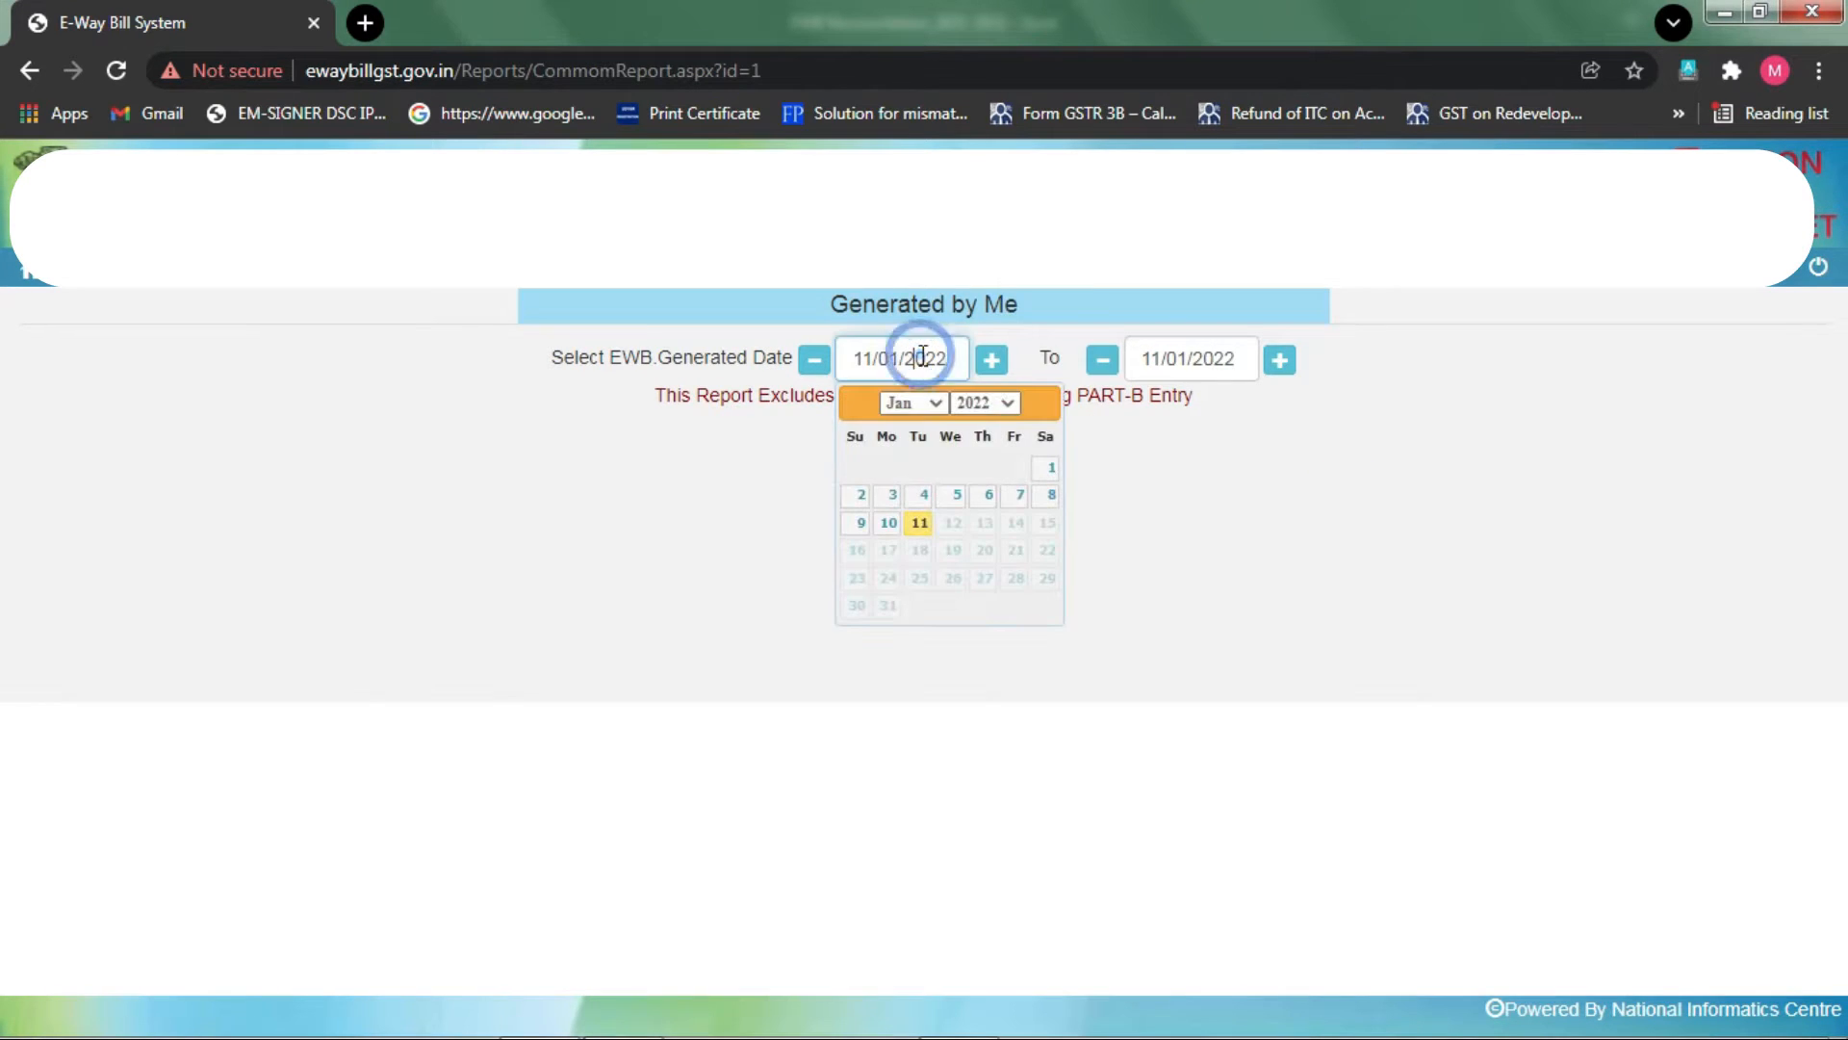
click(1009, 404)
click(981, 621)
click(914, 402)
click(924, 487)
click(987, 469)
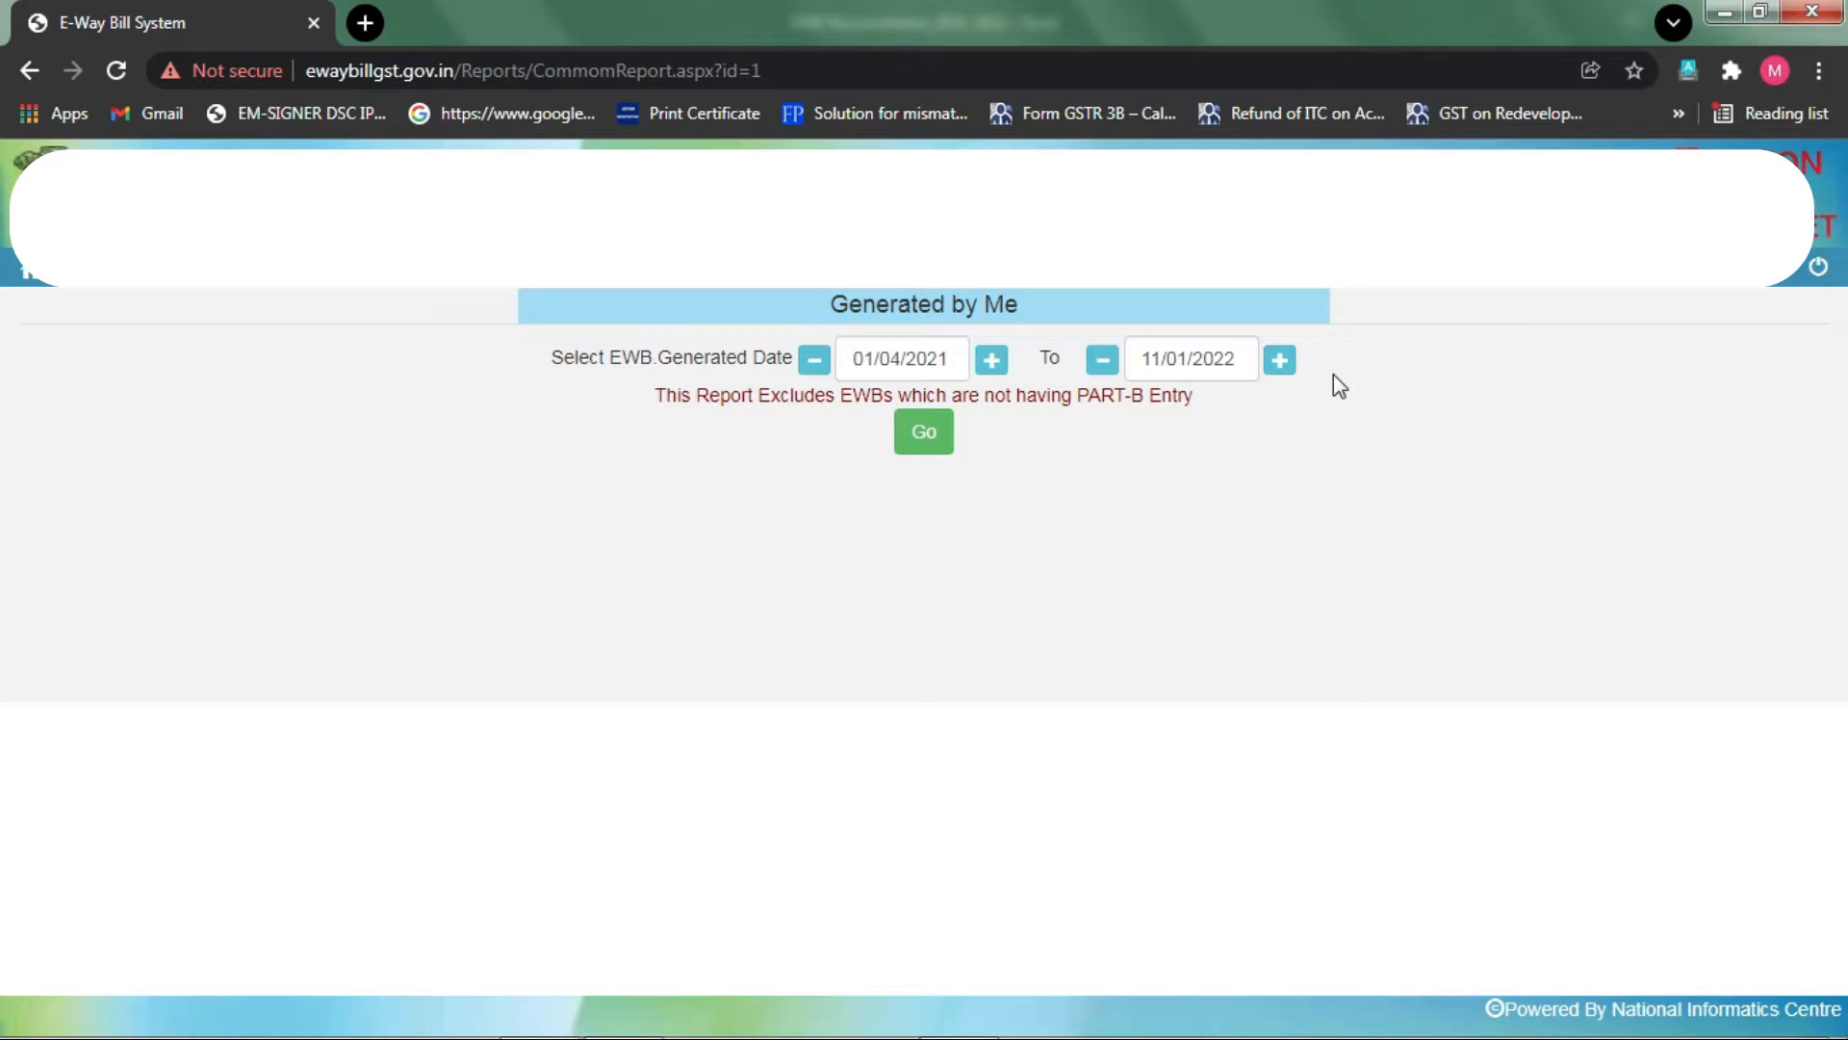
Set the end of the EWB generated date range to 05/04/2021 and run the report.
click(1199, 359)
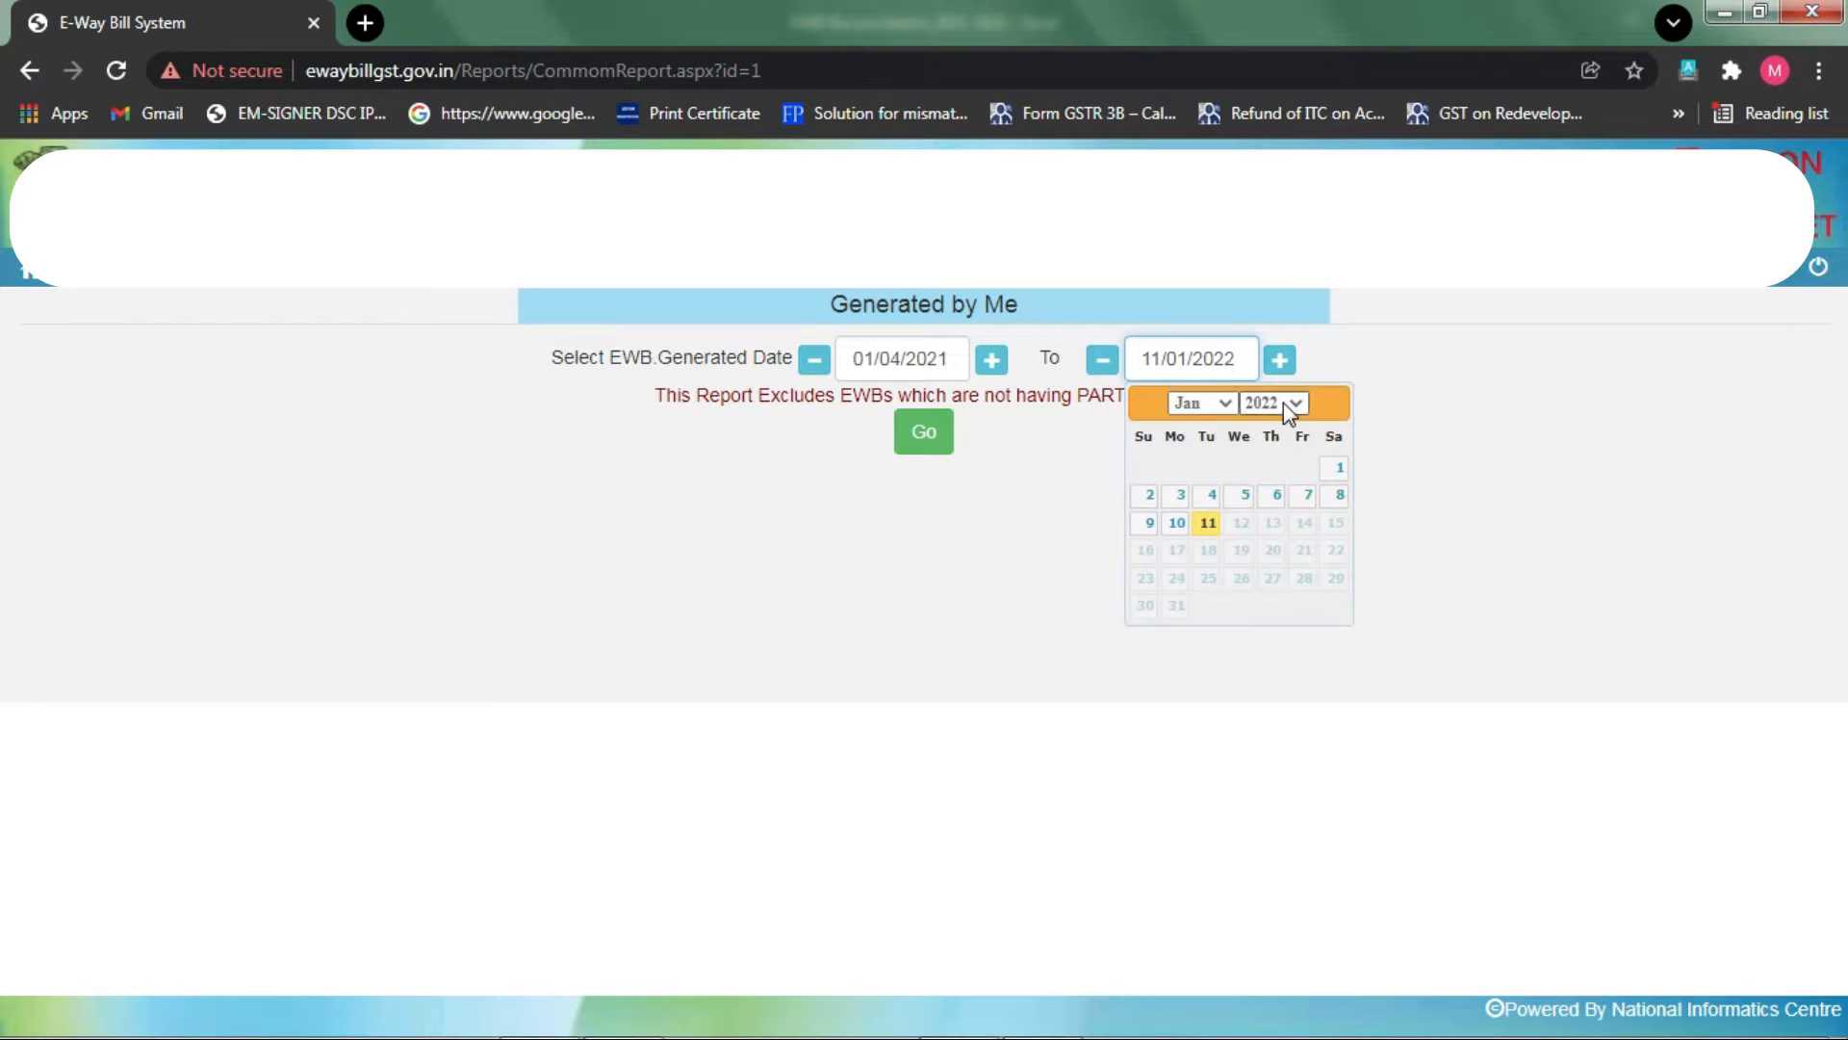
click(1288, 404)
click(1288, 489)
click(1225, 405)
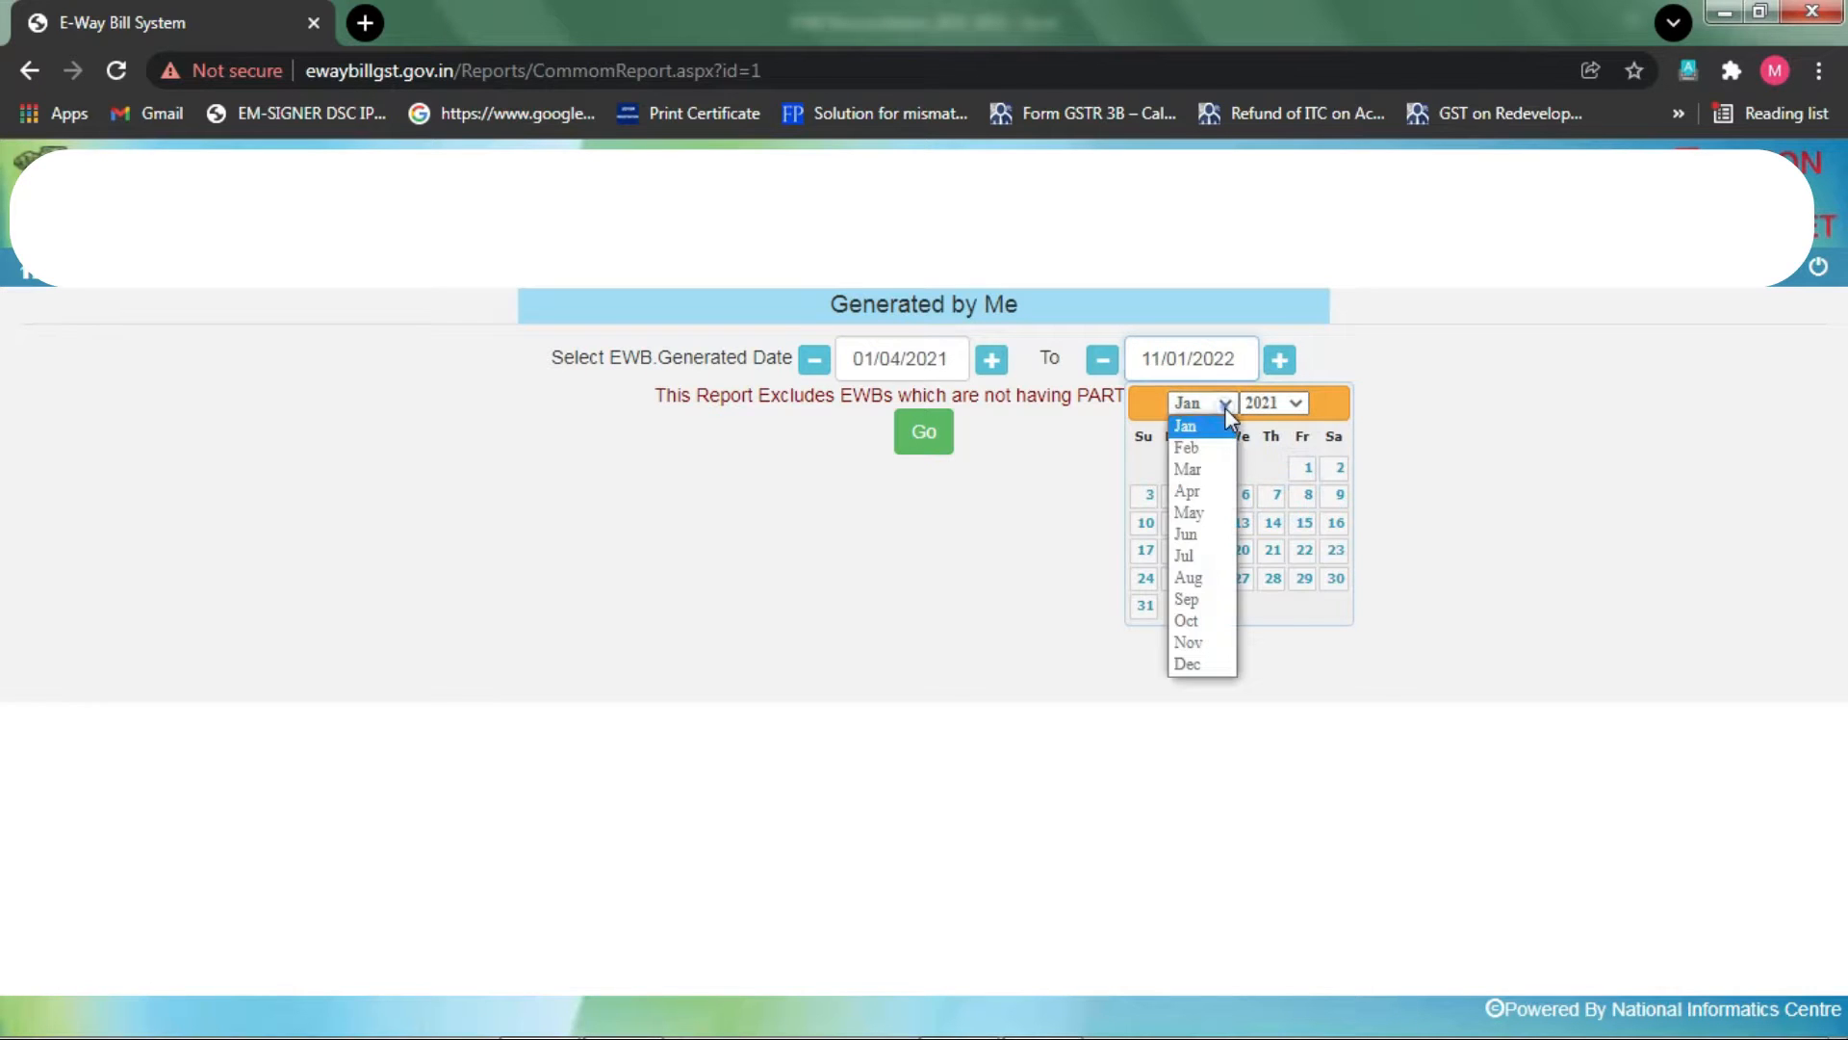
click(1222, 493)
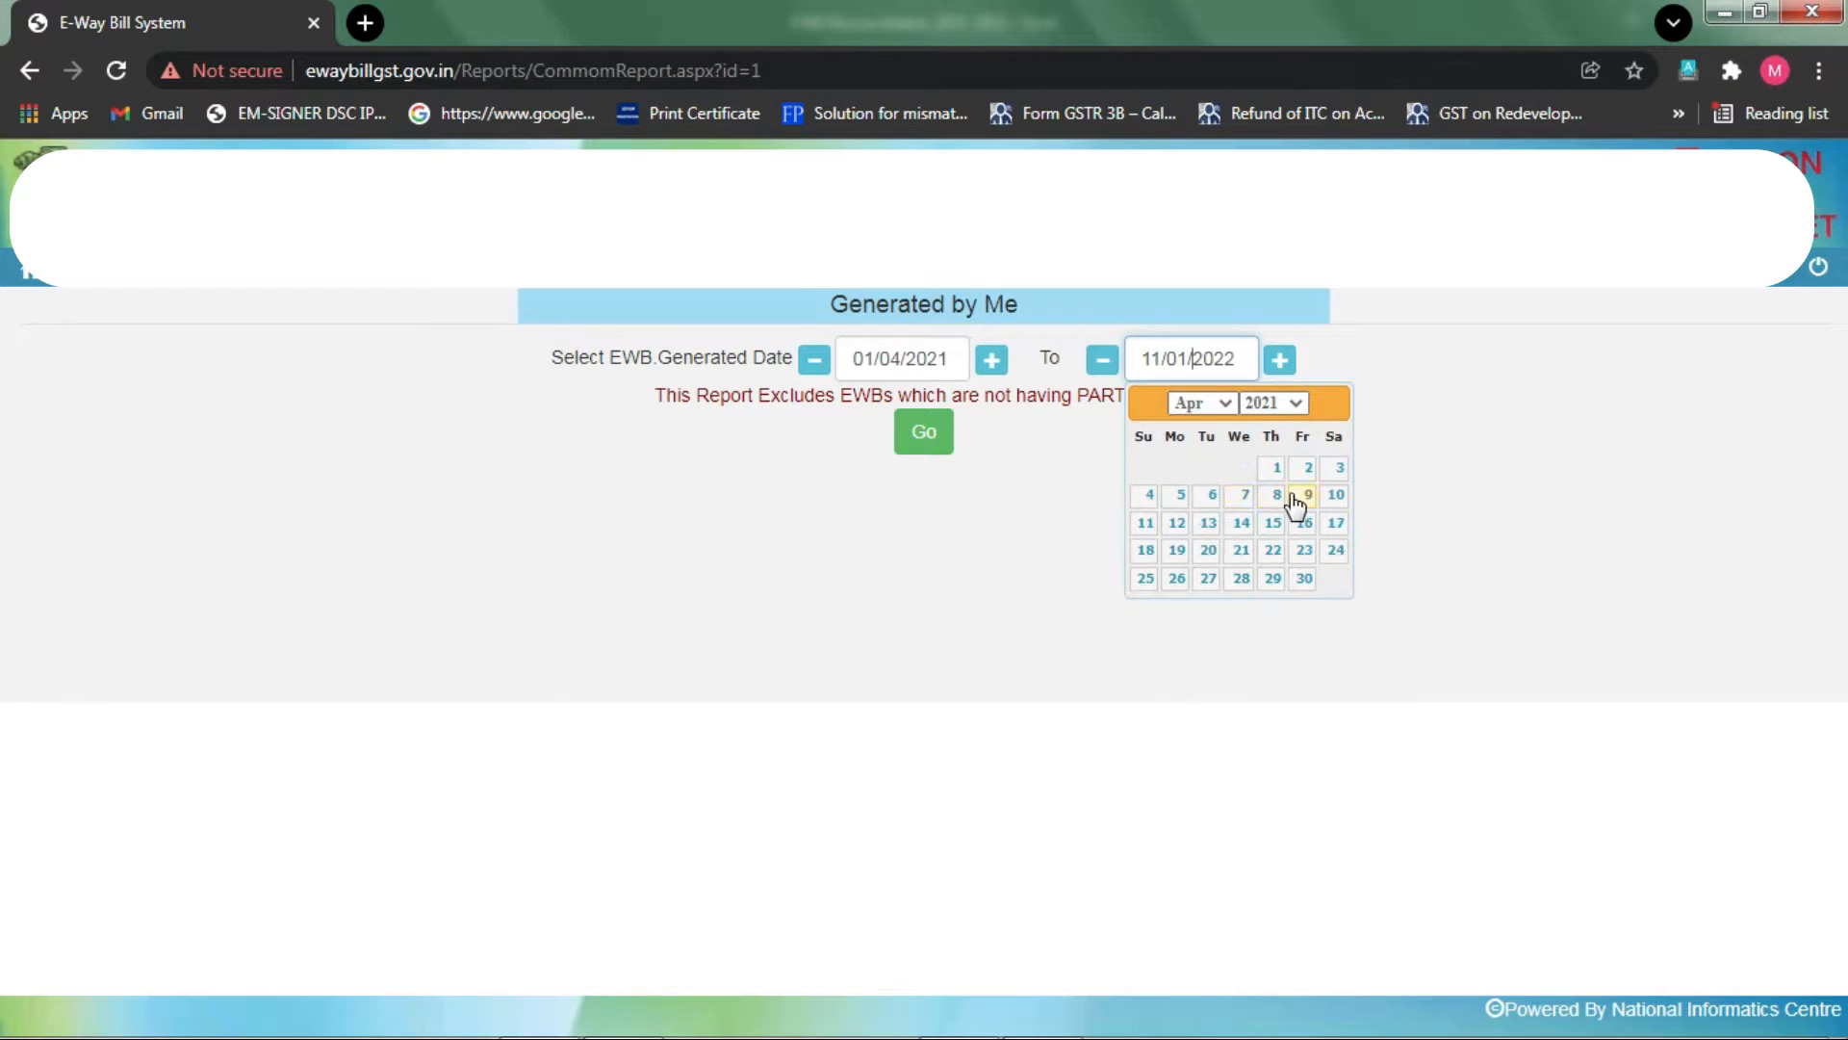
click(1180, 492)
click(932, 435)
Cancel a first Excel export and toggle Chrome's "Ask where to save each file before downloading" setting off and back on.
click(574, 759)
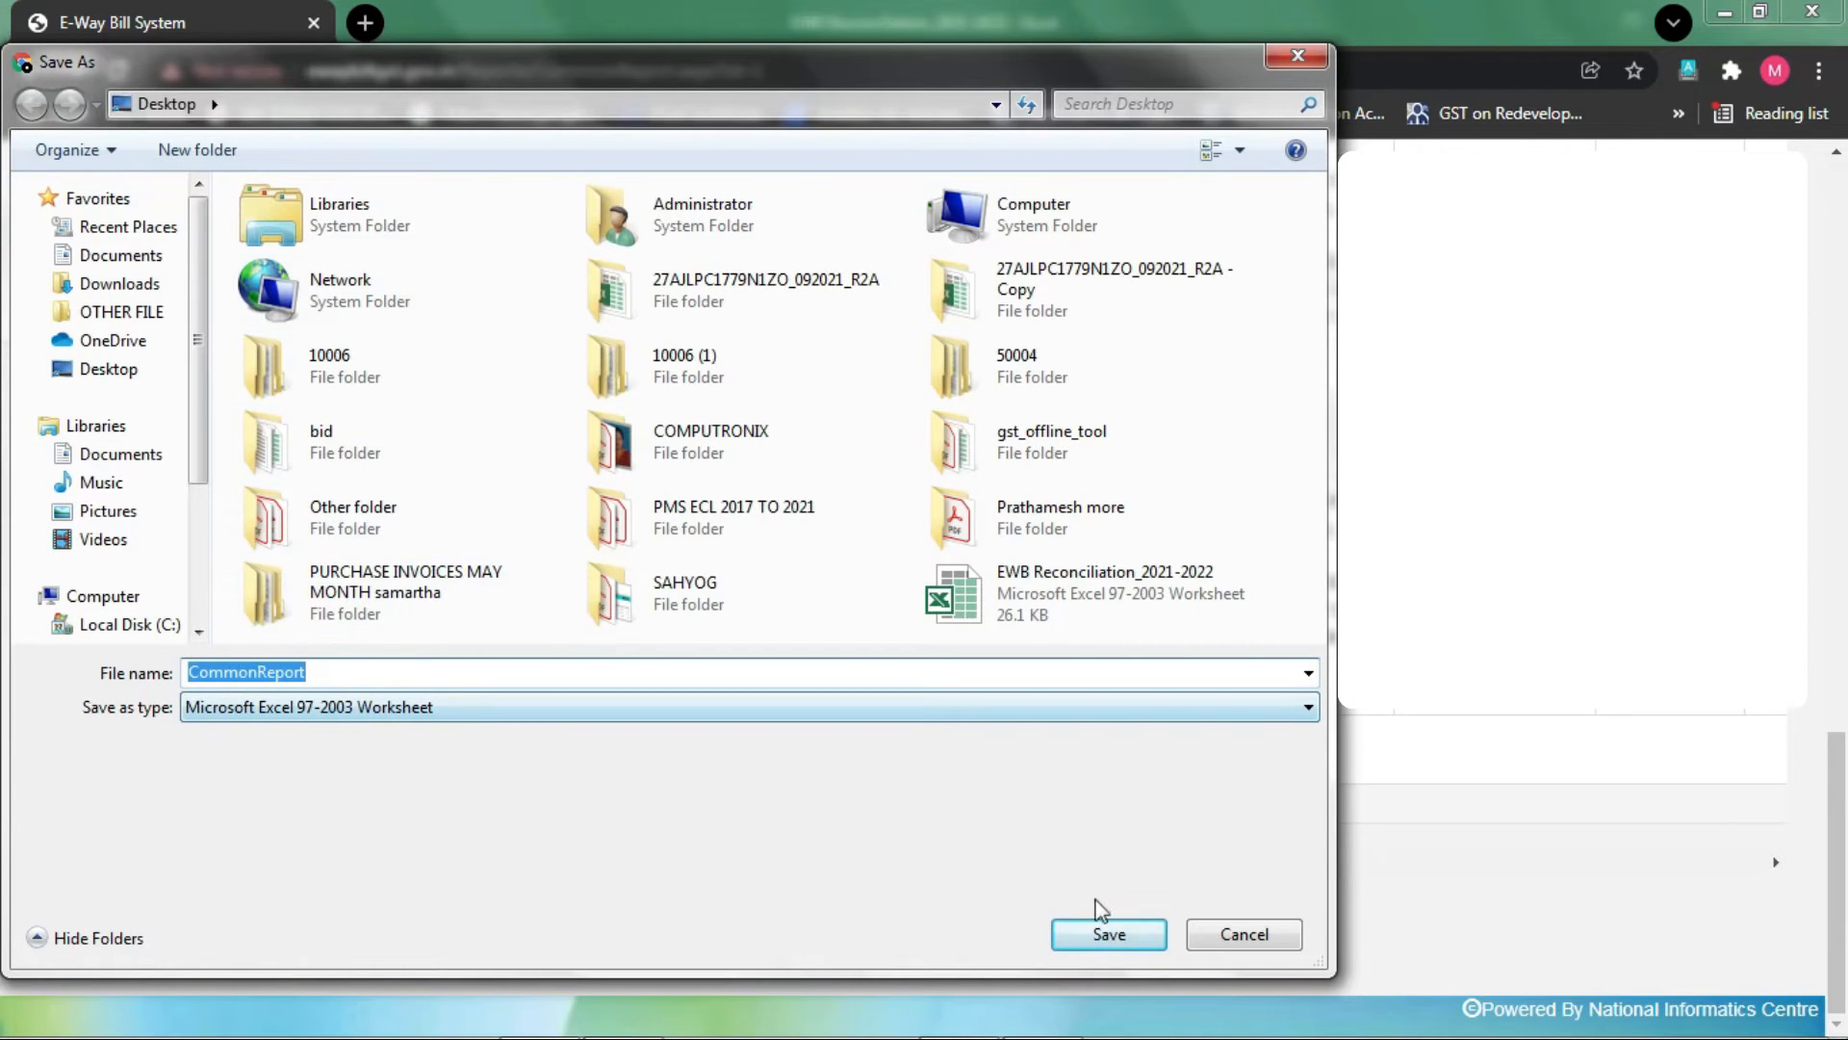
click(1241, 936)
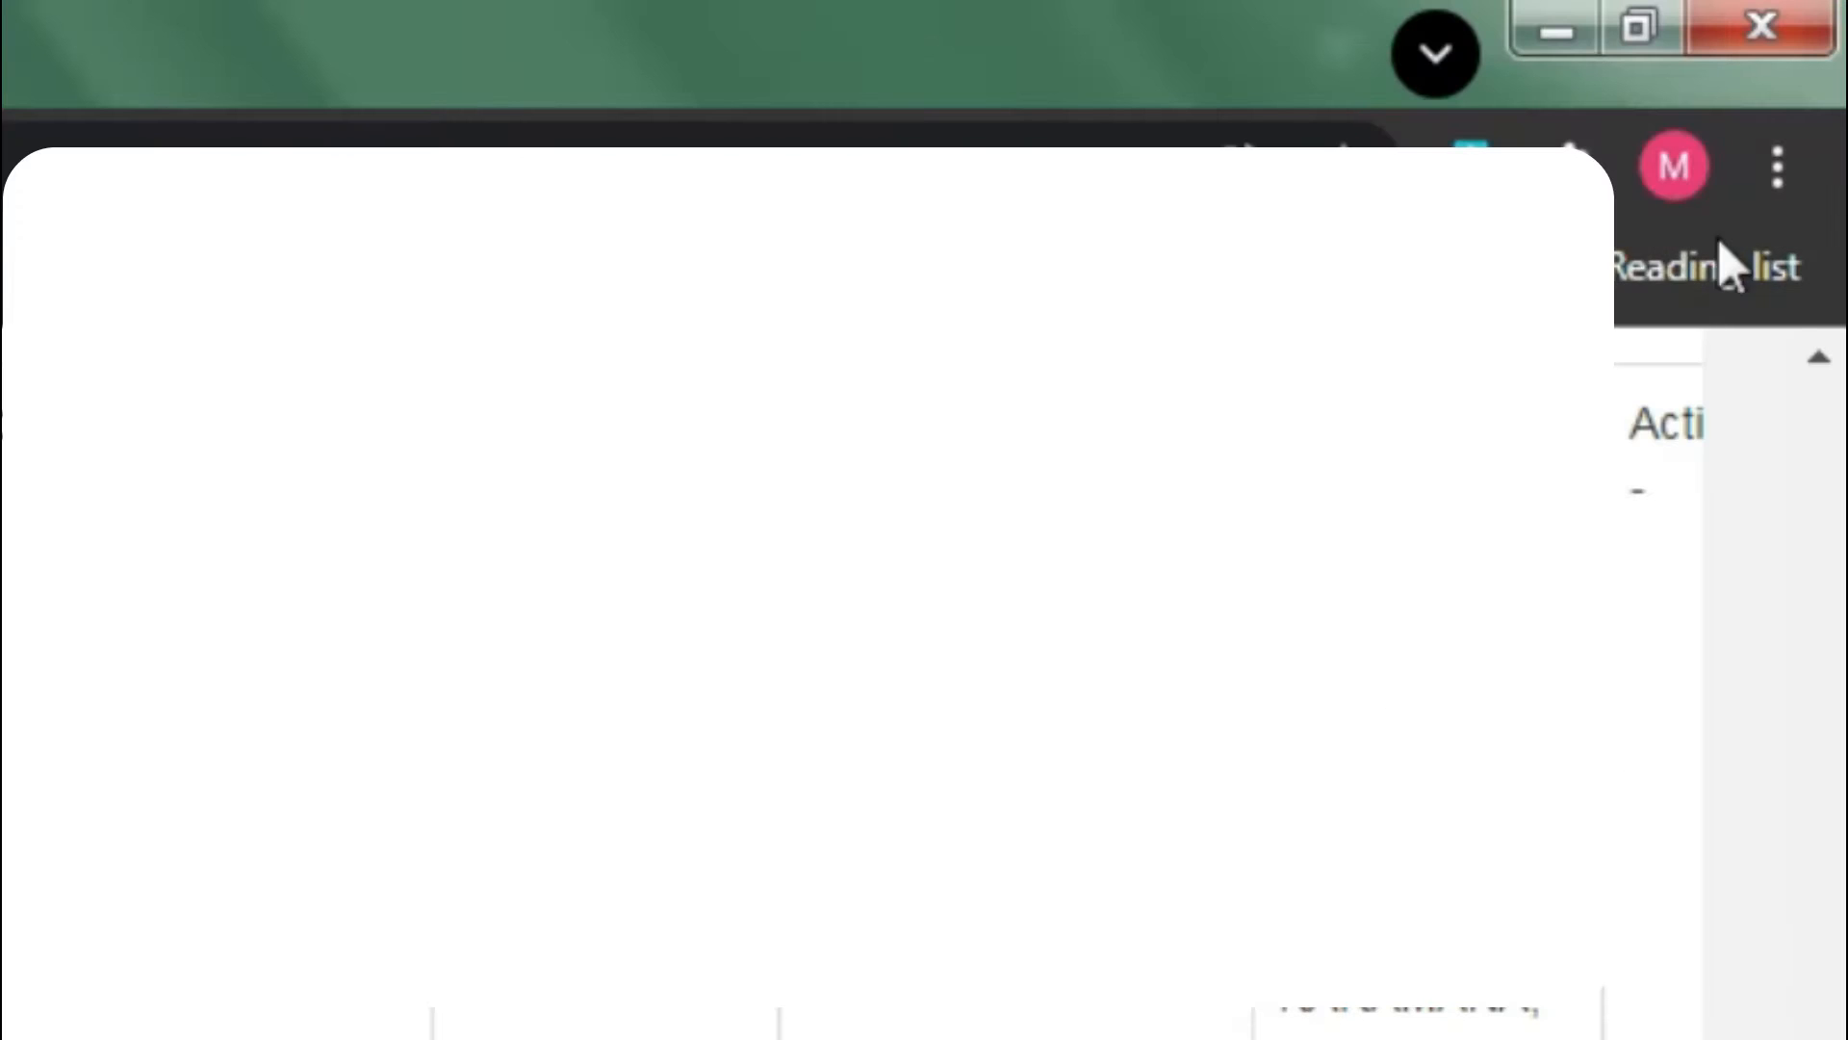
click(1818, 69)
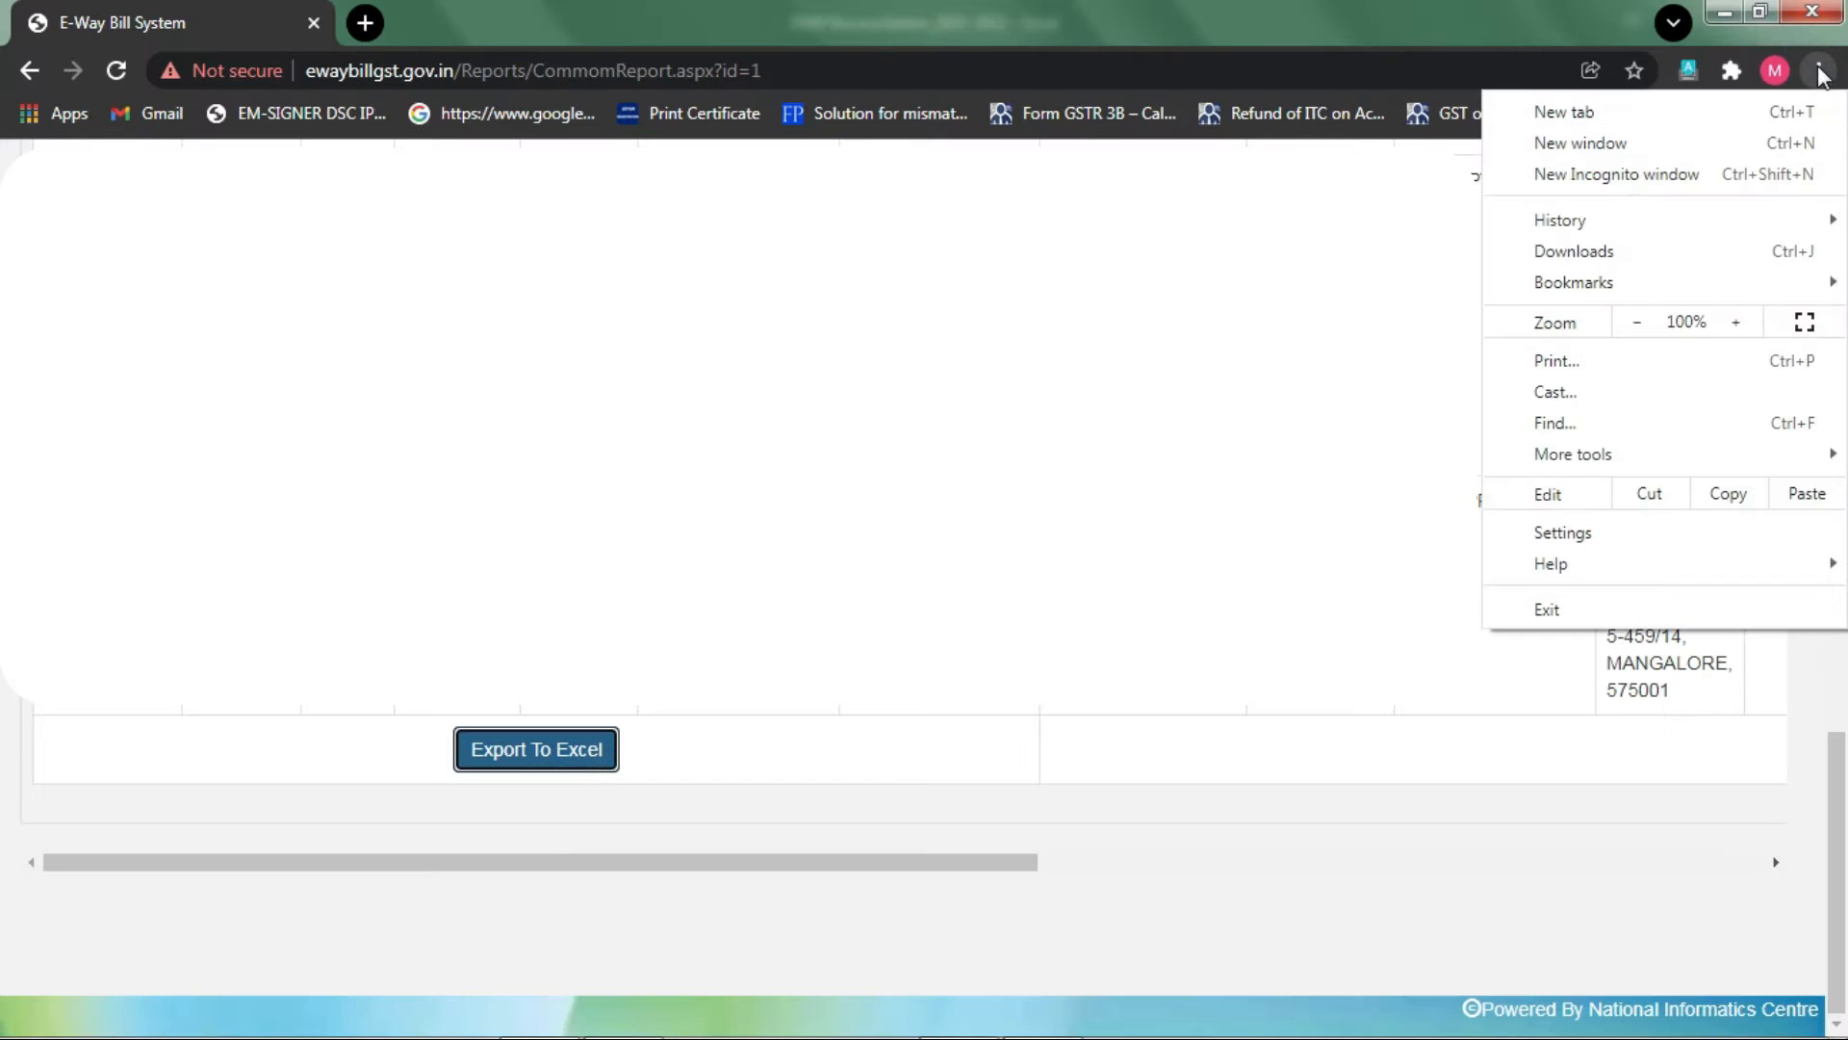
click(1559, 534)
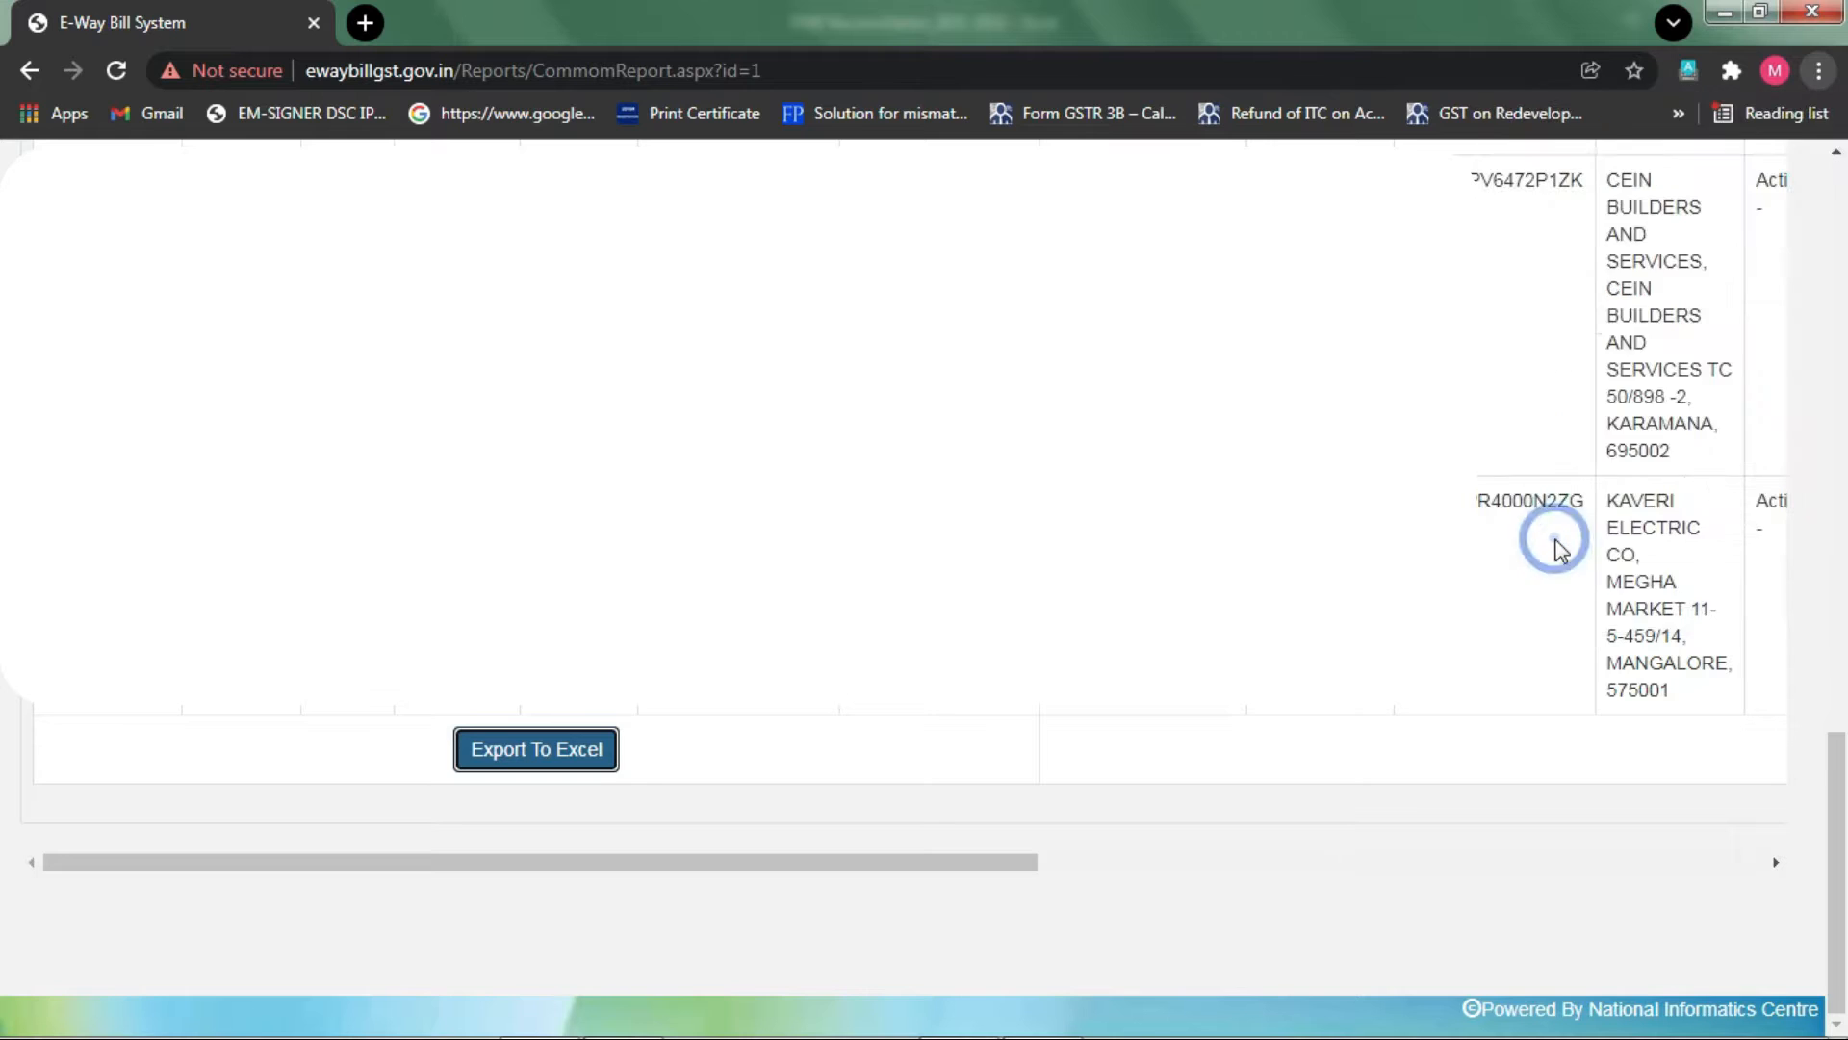
click(598, 179)
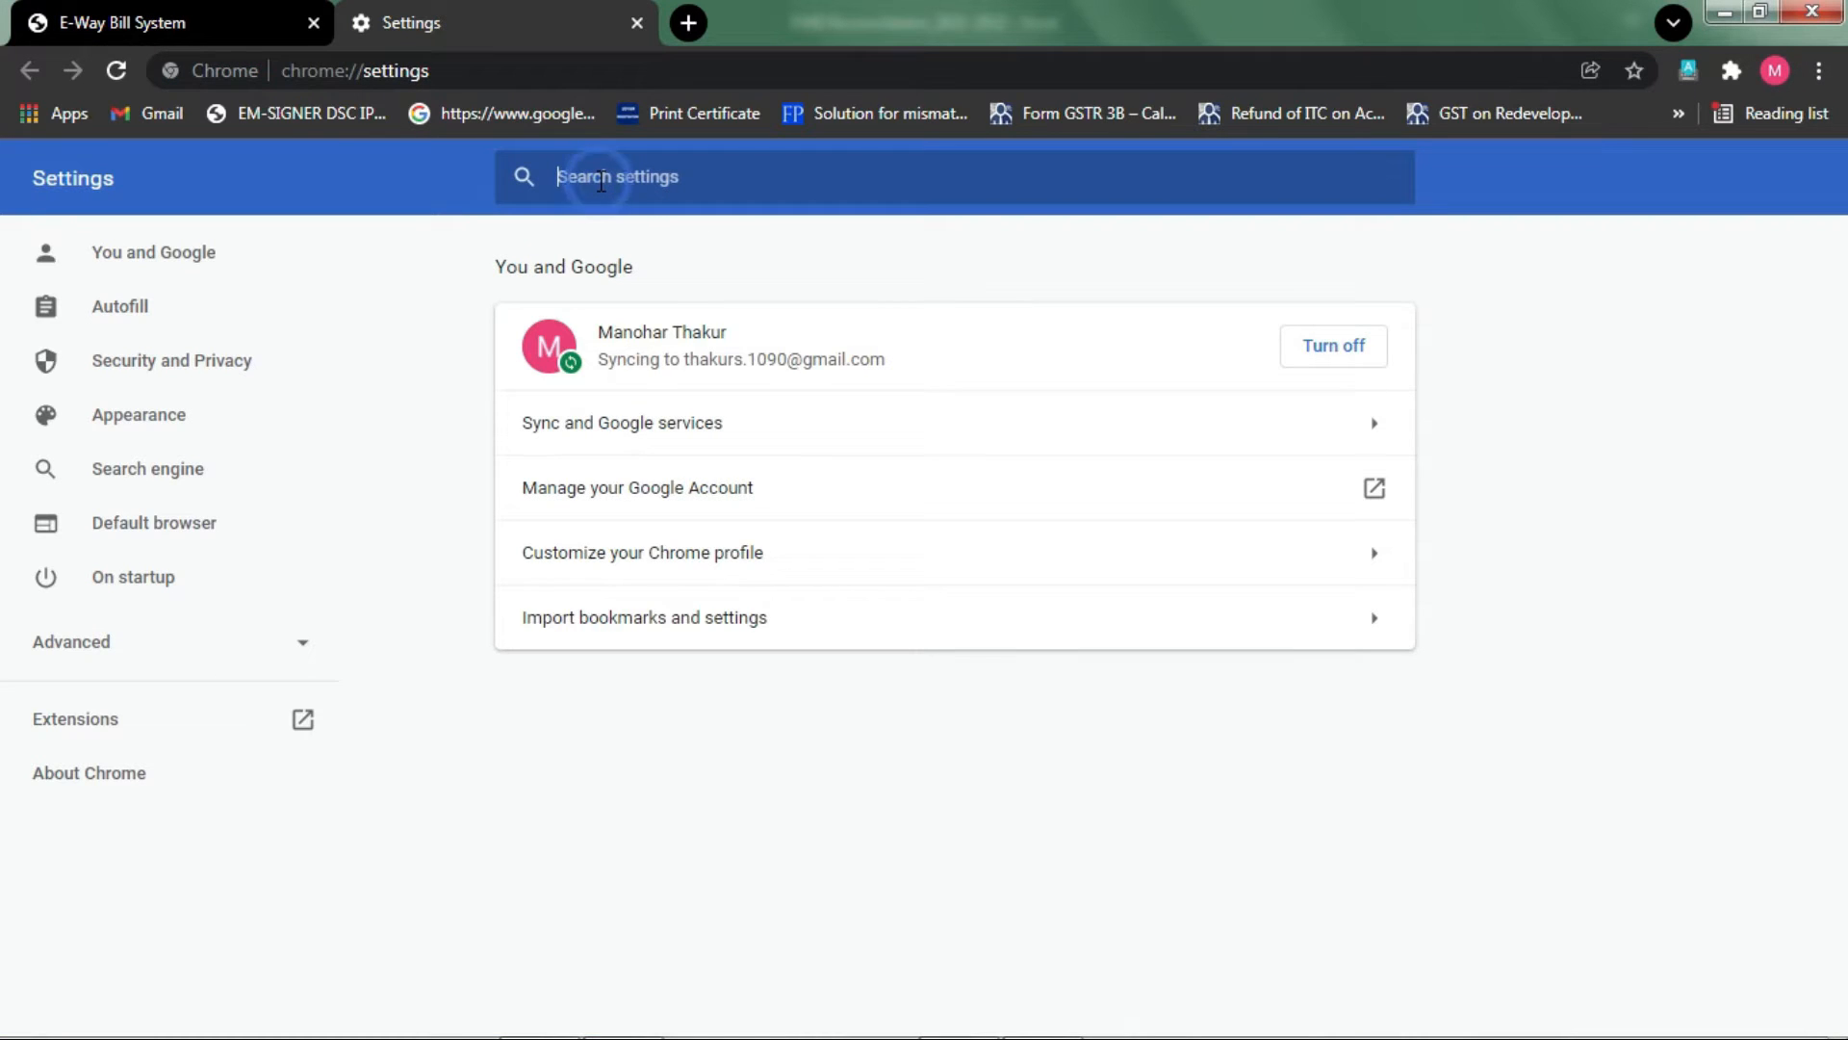
text(download)
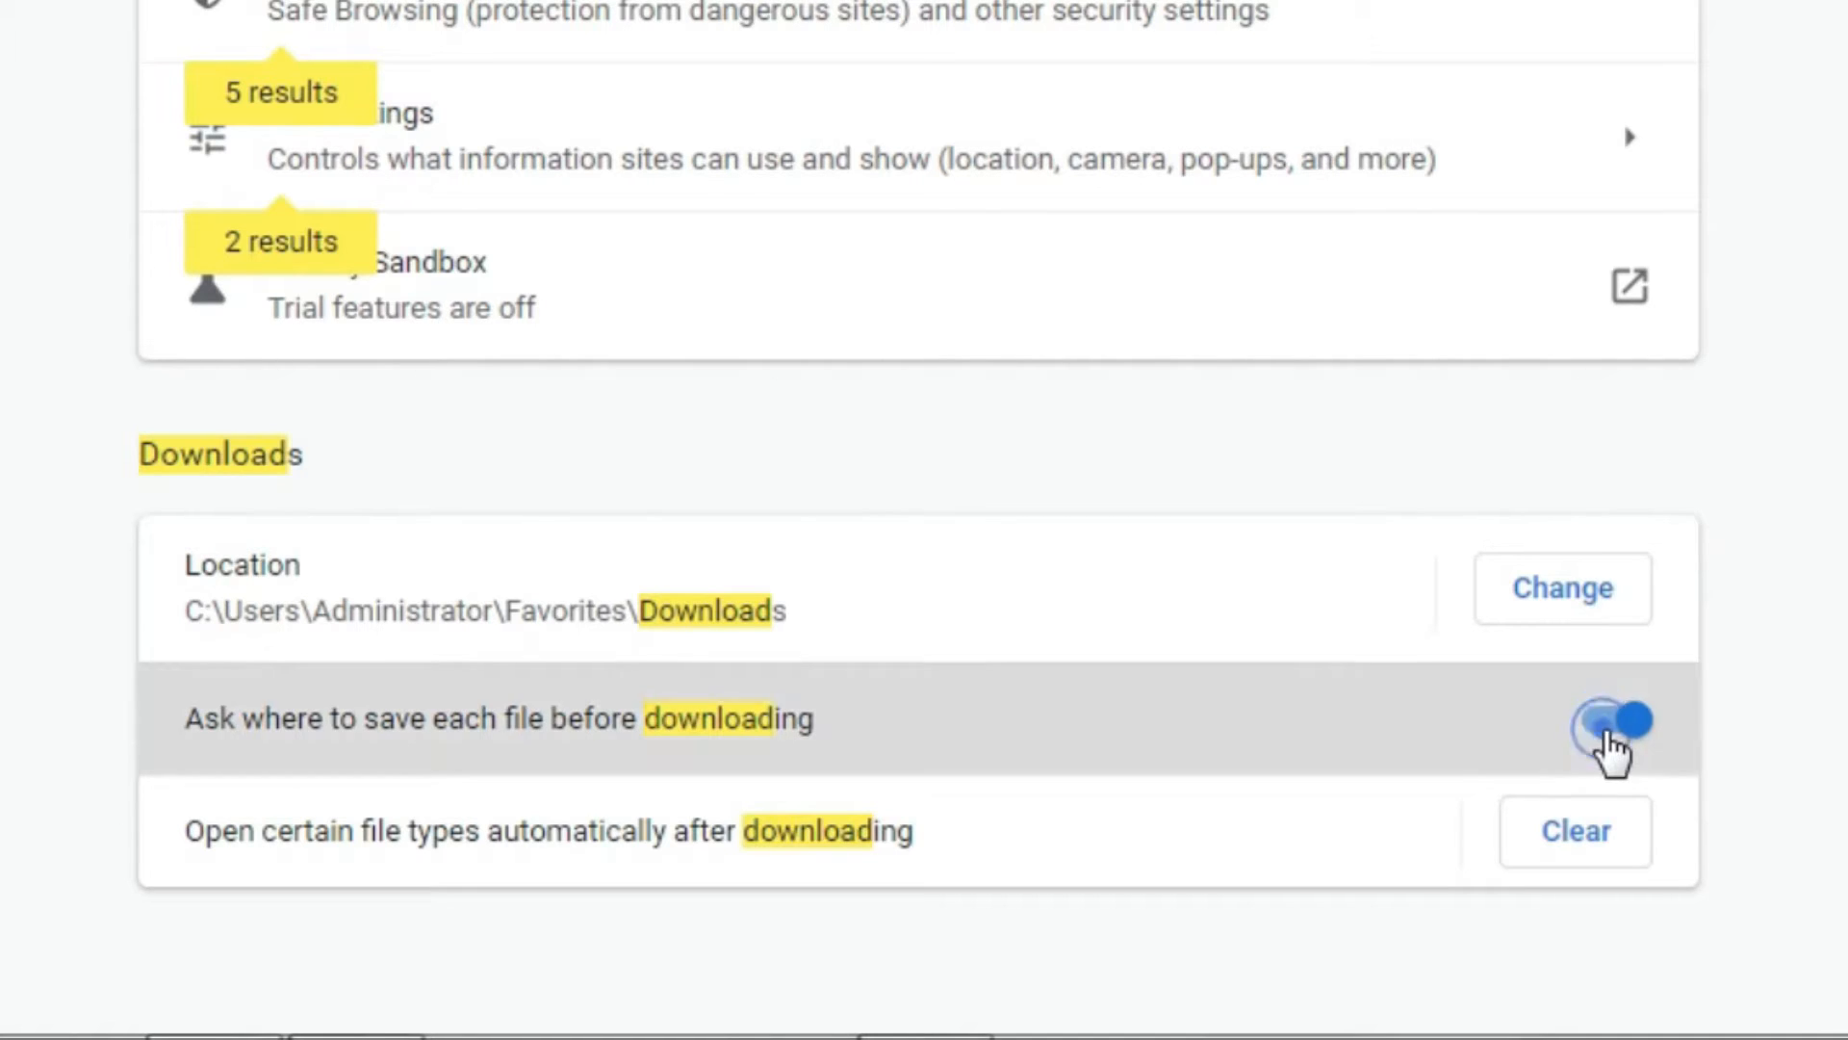
click(1606, 729)
click(1634, 734)
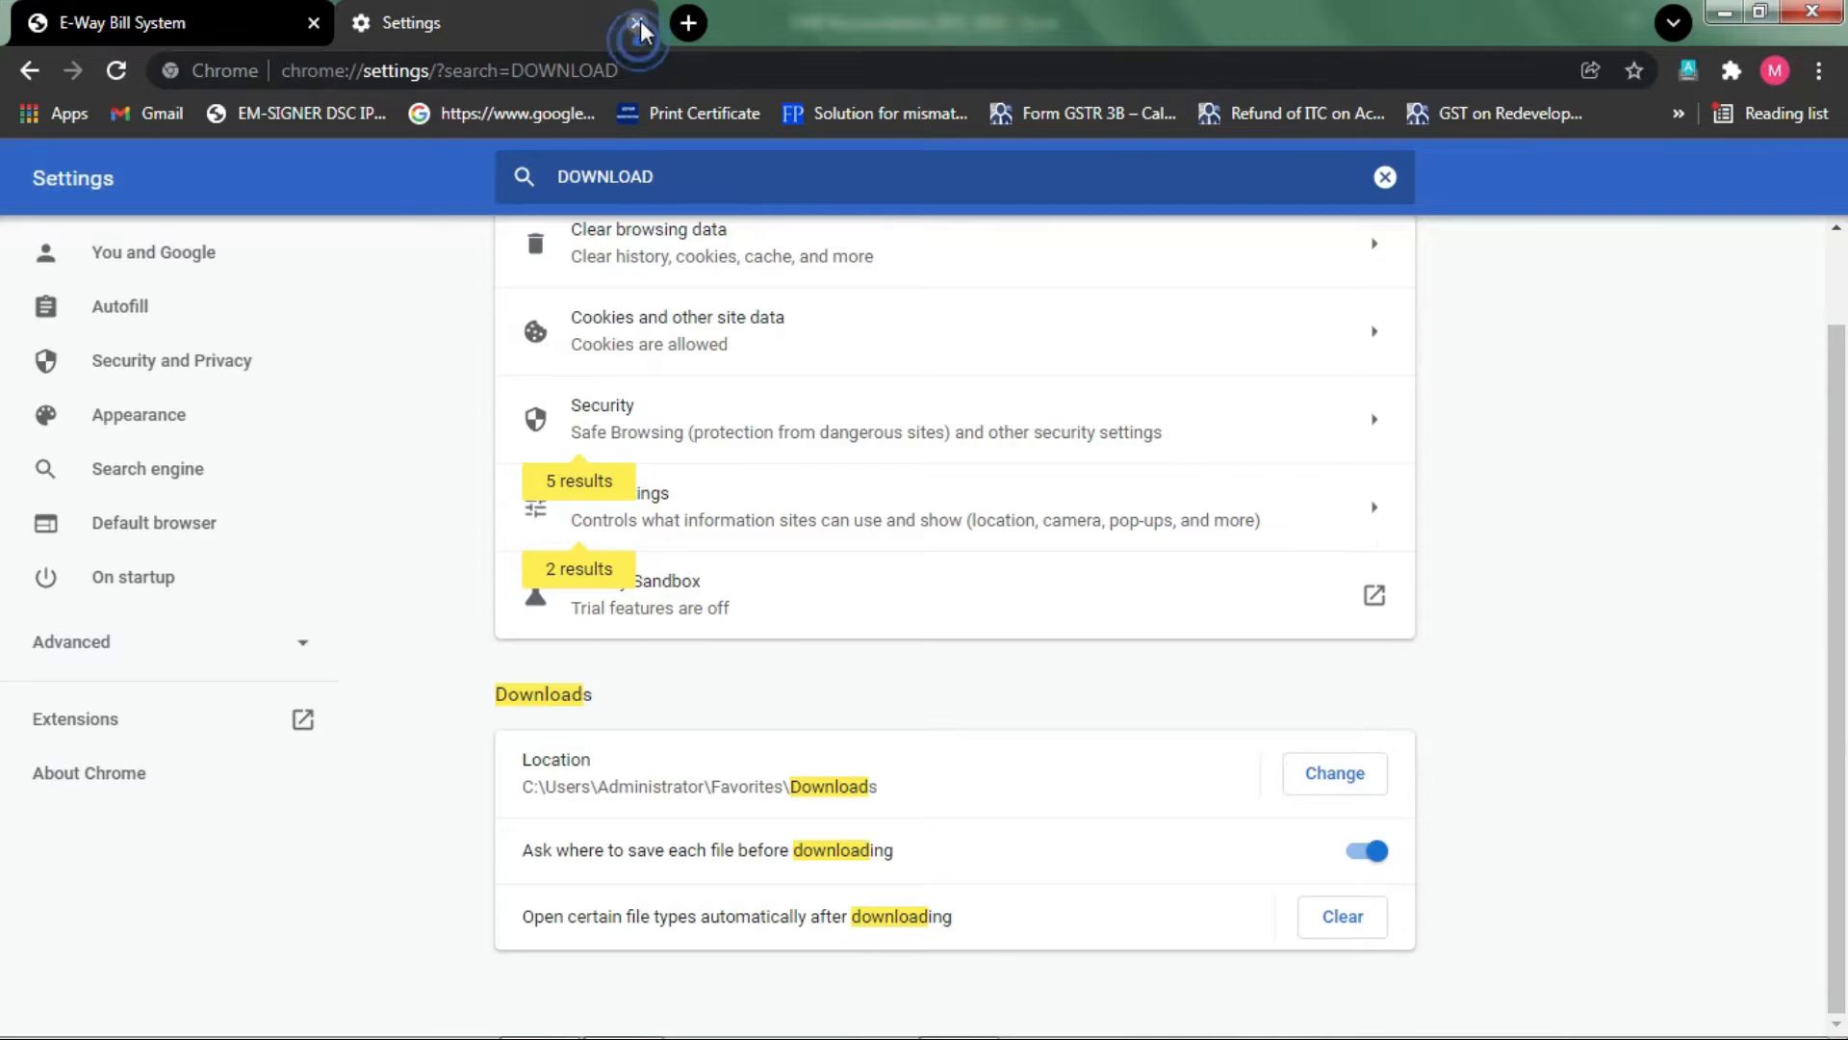
click(638, 22)
Export the report to Excel and create and open a Desktop folder named EWB as the save location.
click(538, 753)
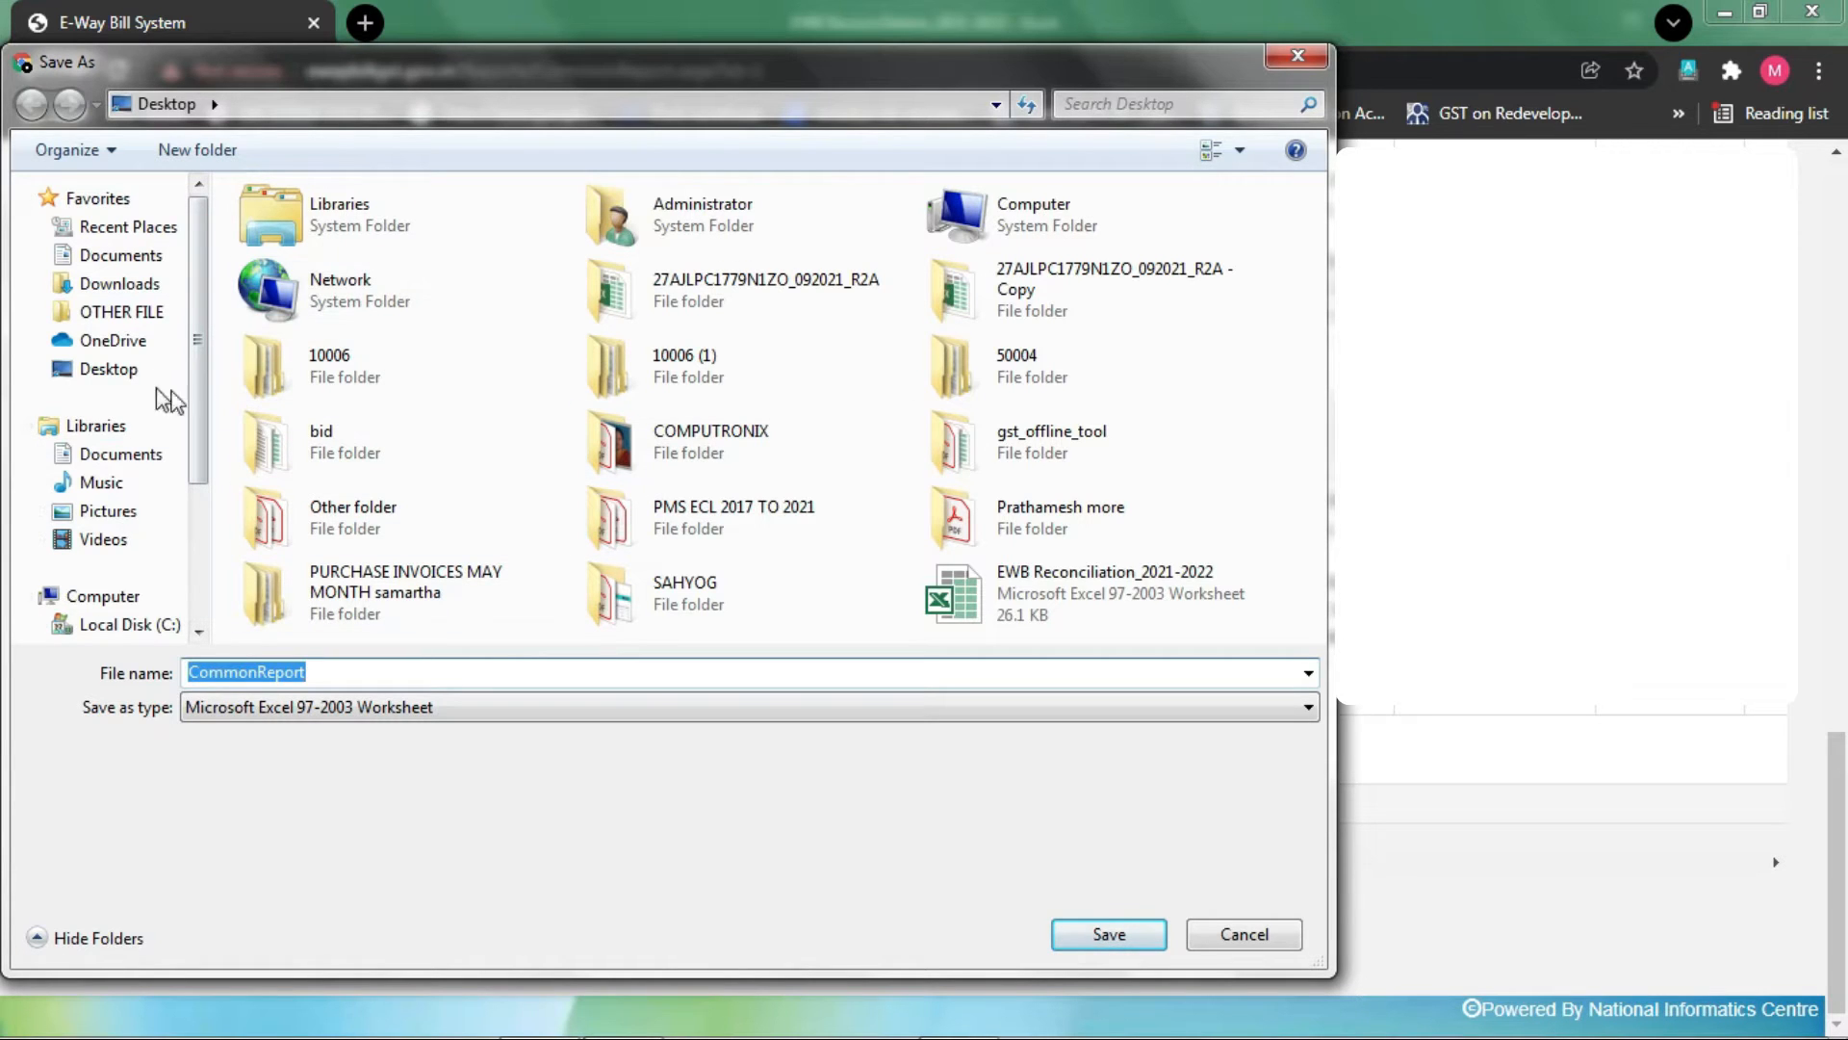
click(113, 373)
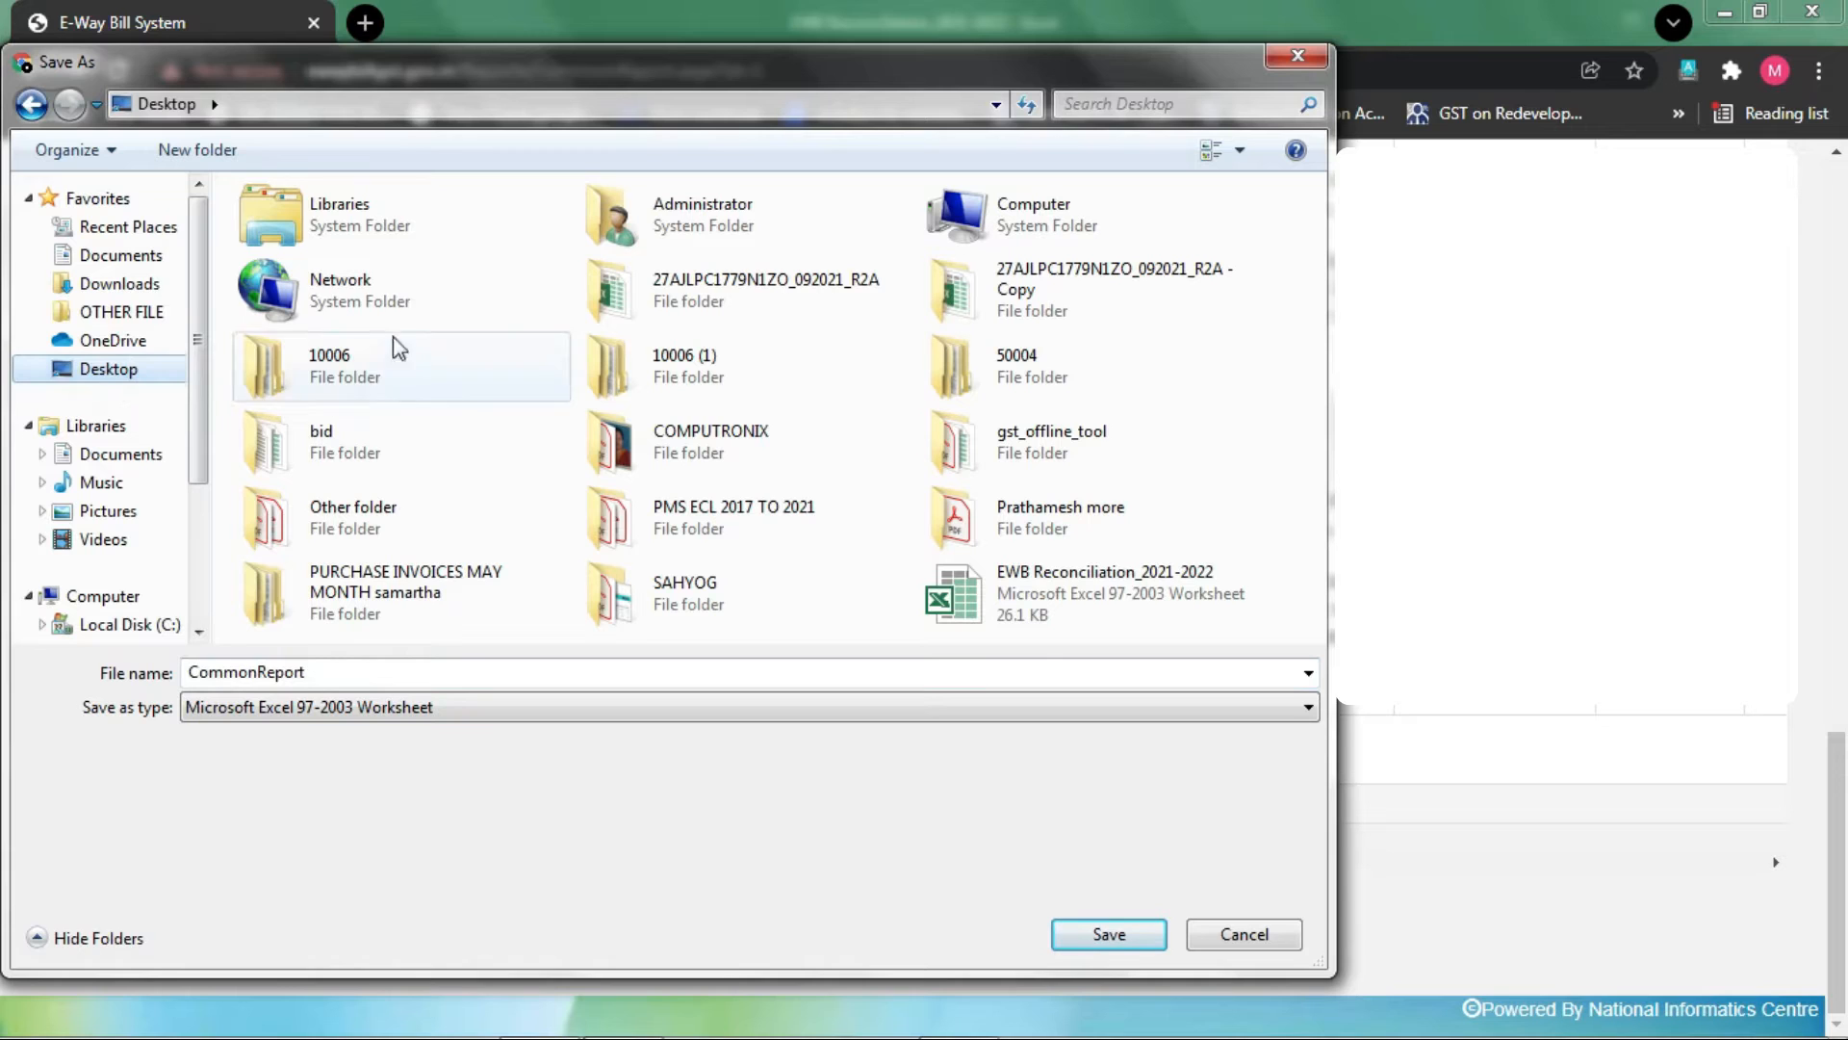
click(199, 152)
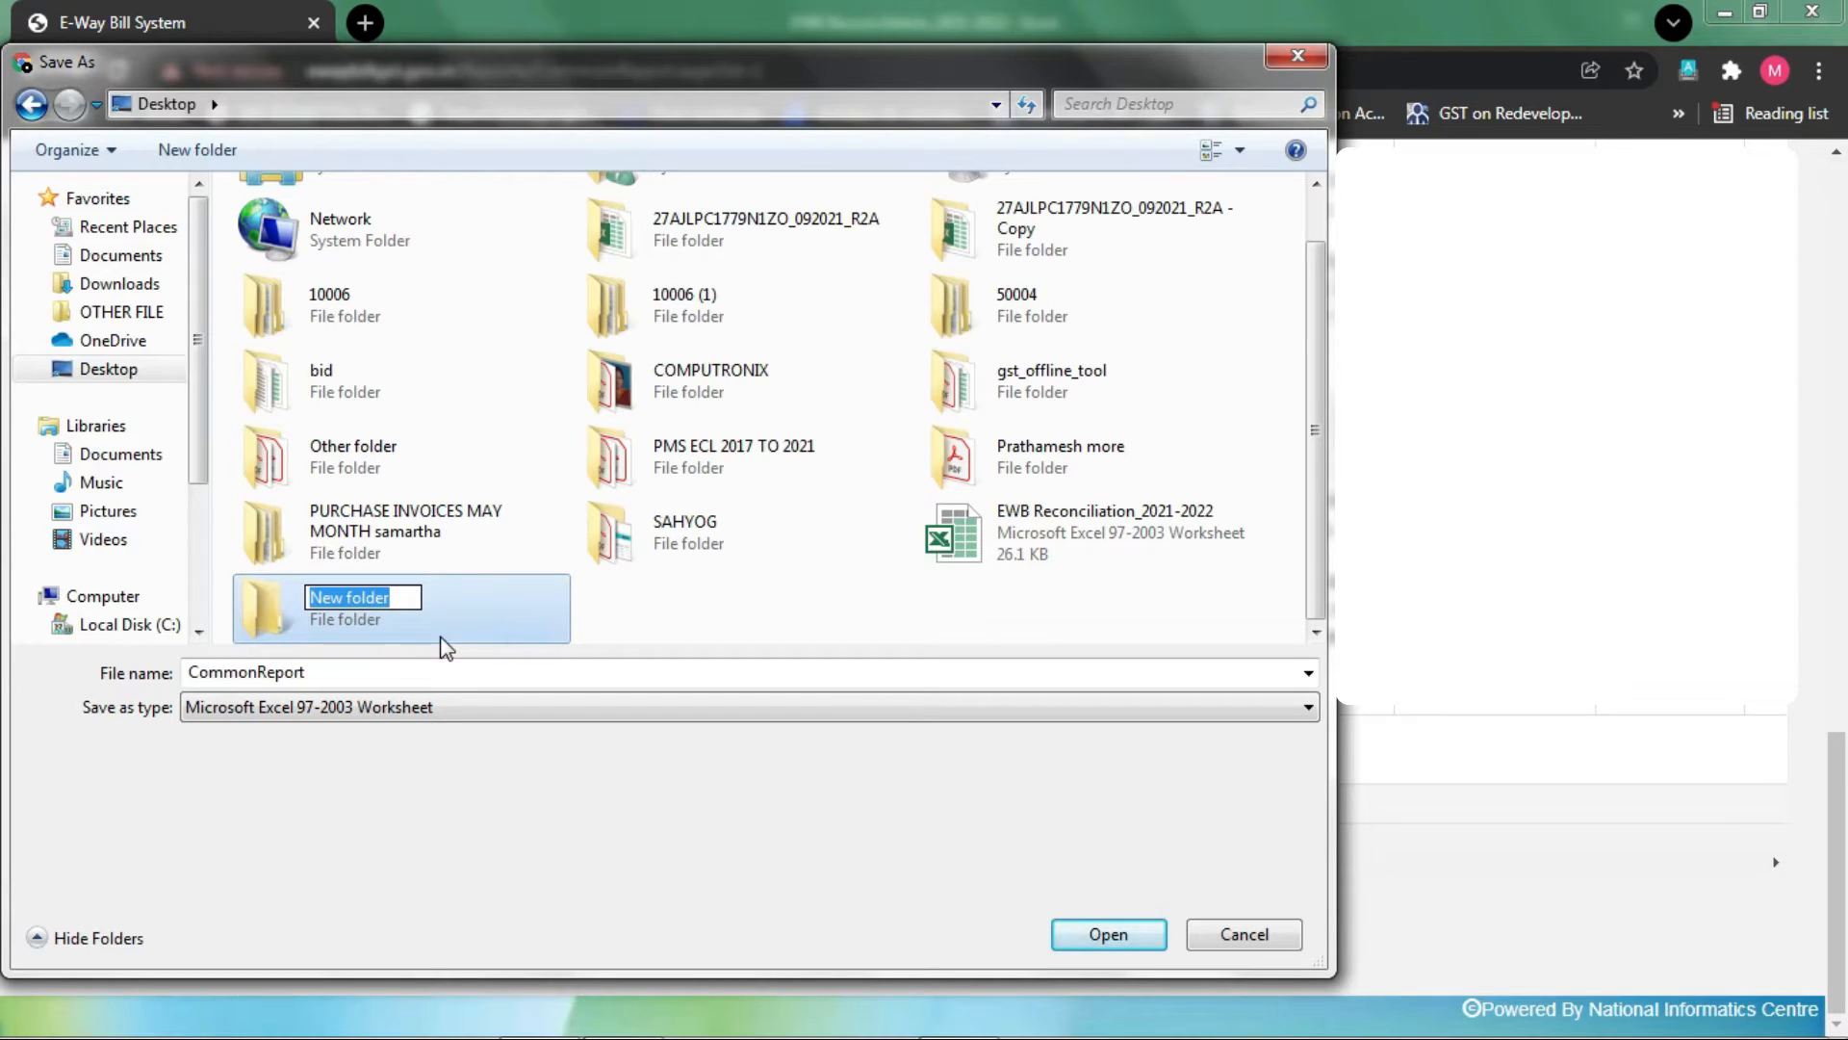
text(E)
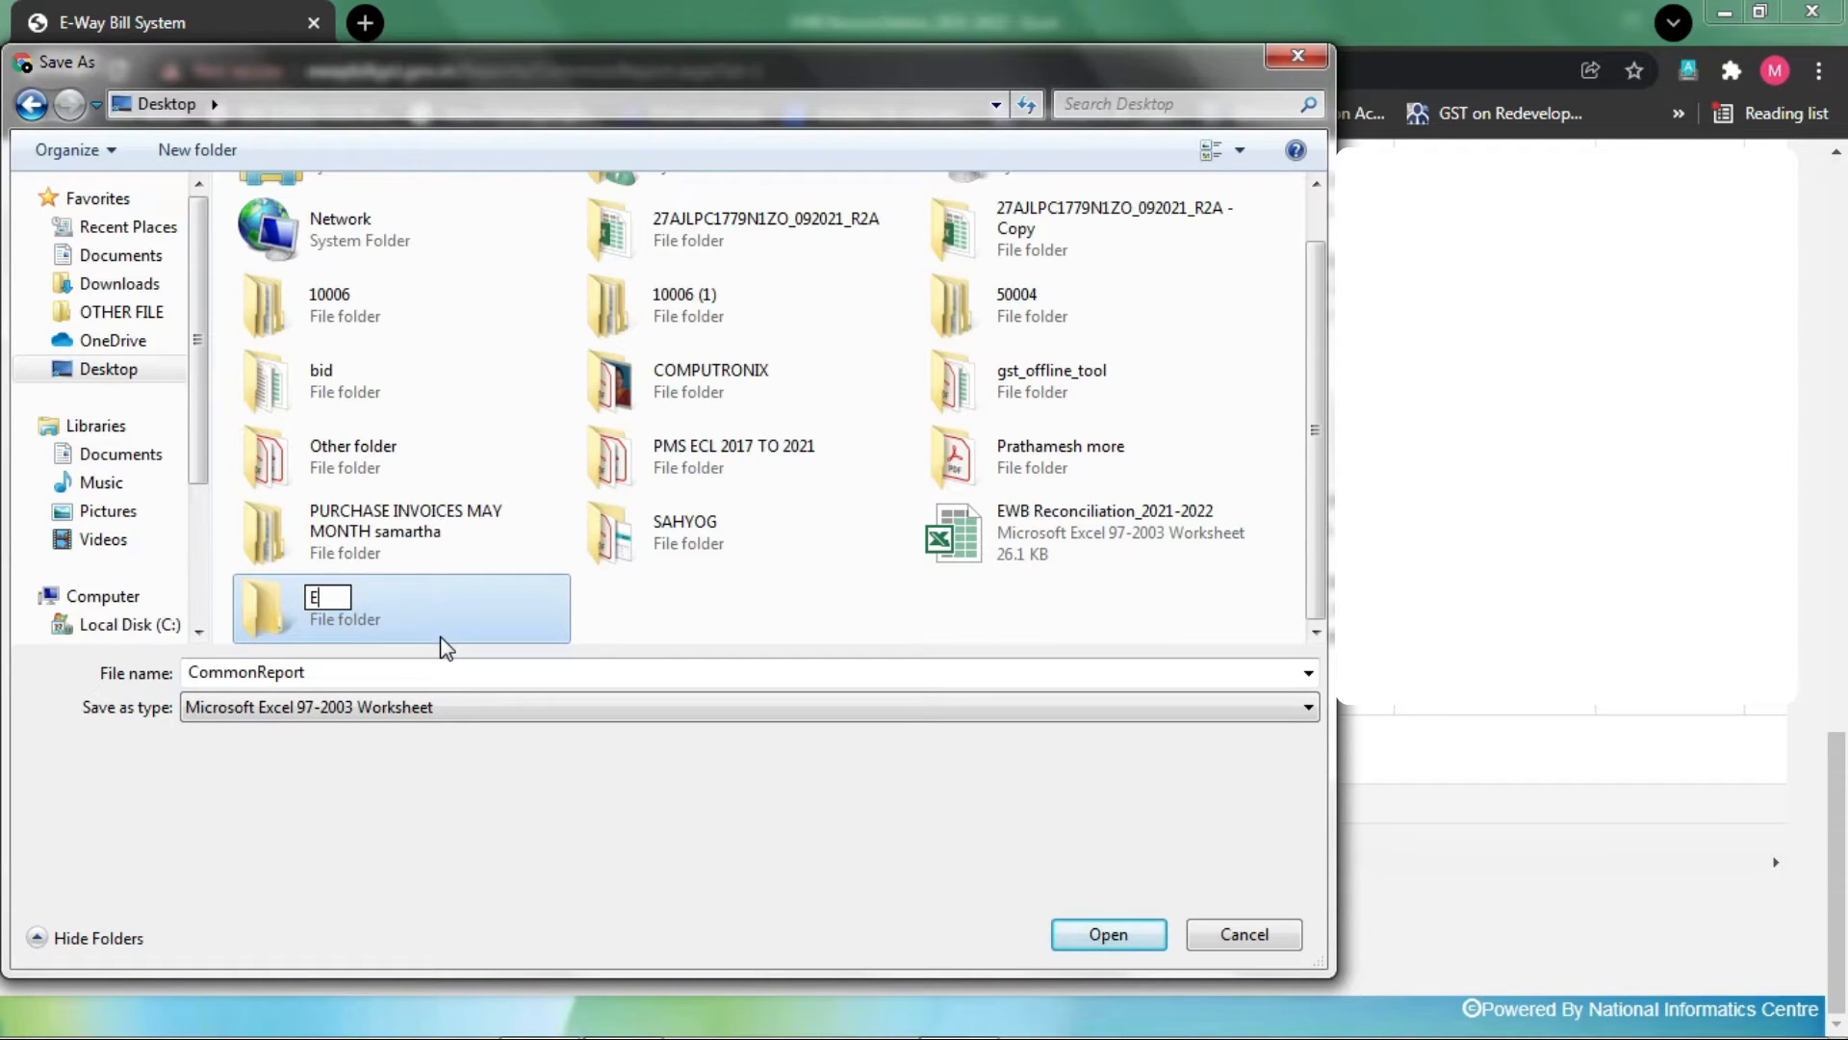
text(WB)
key(Return)
double_click(439, 636)
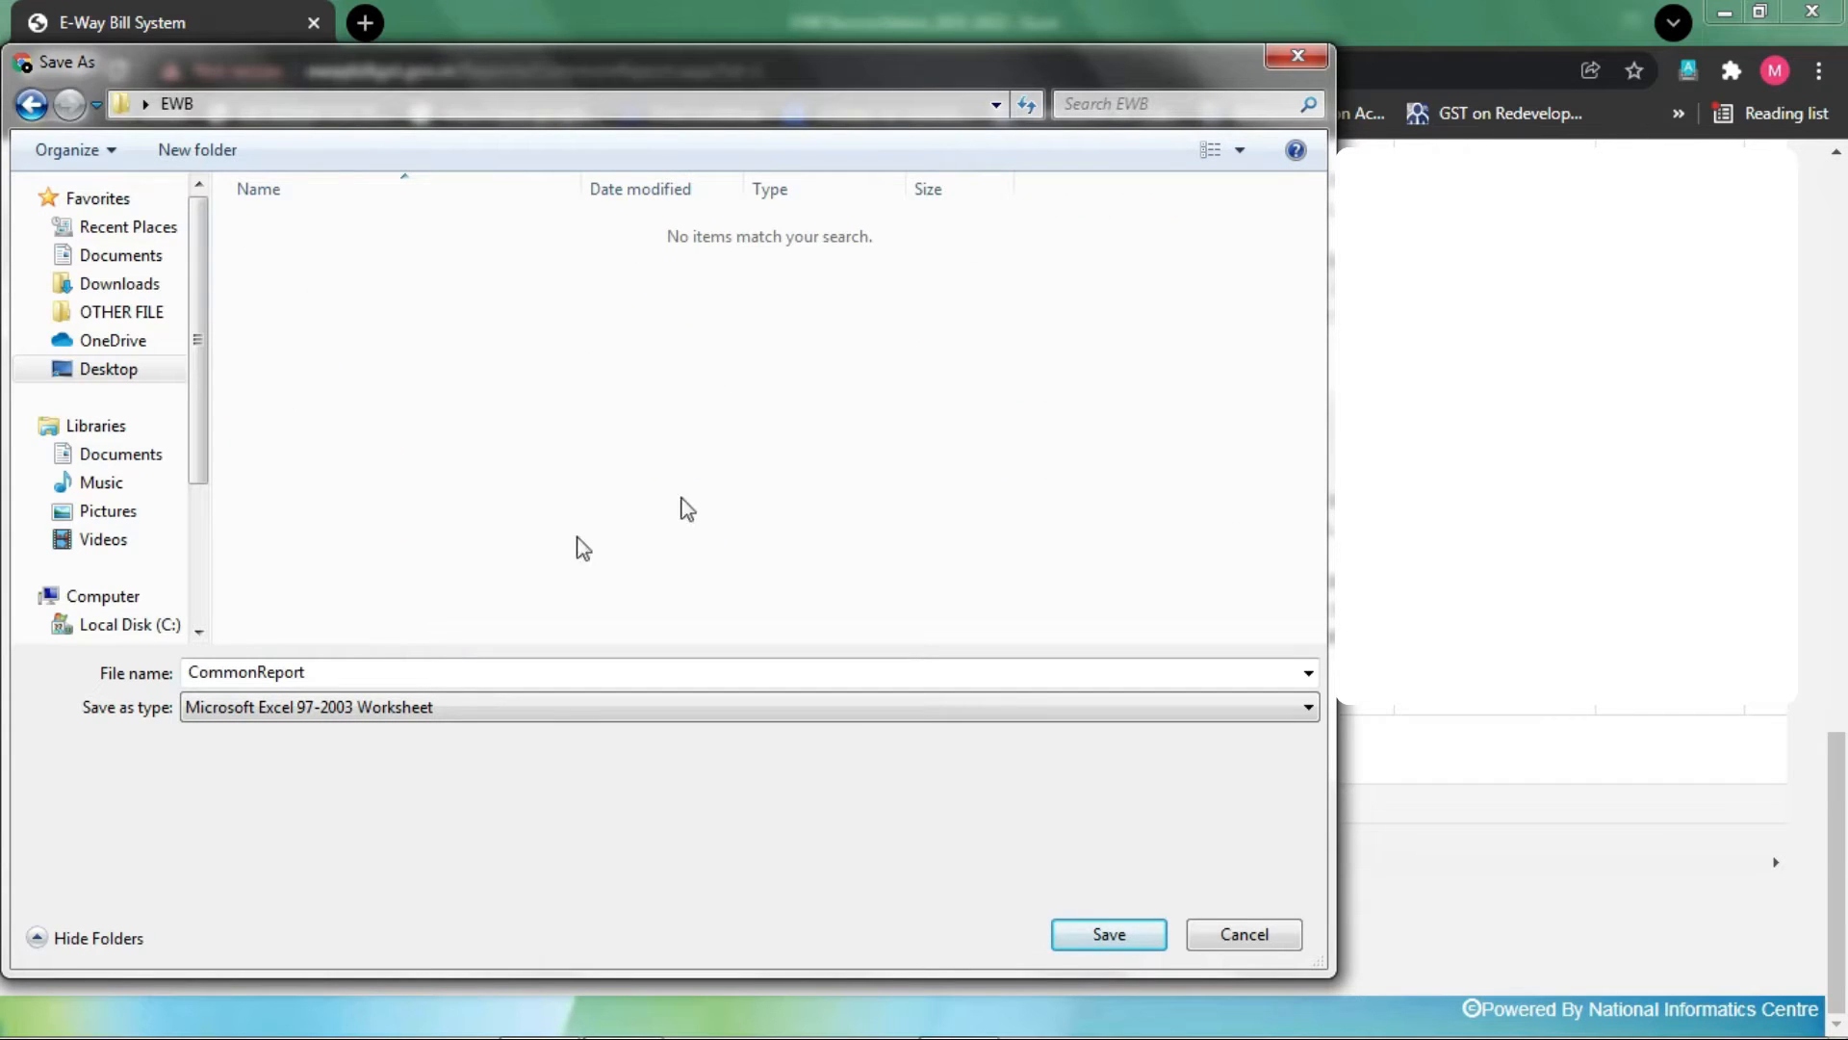
Create a subfolder named Data inside the EWB folder and open it.
click(171, 152)
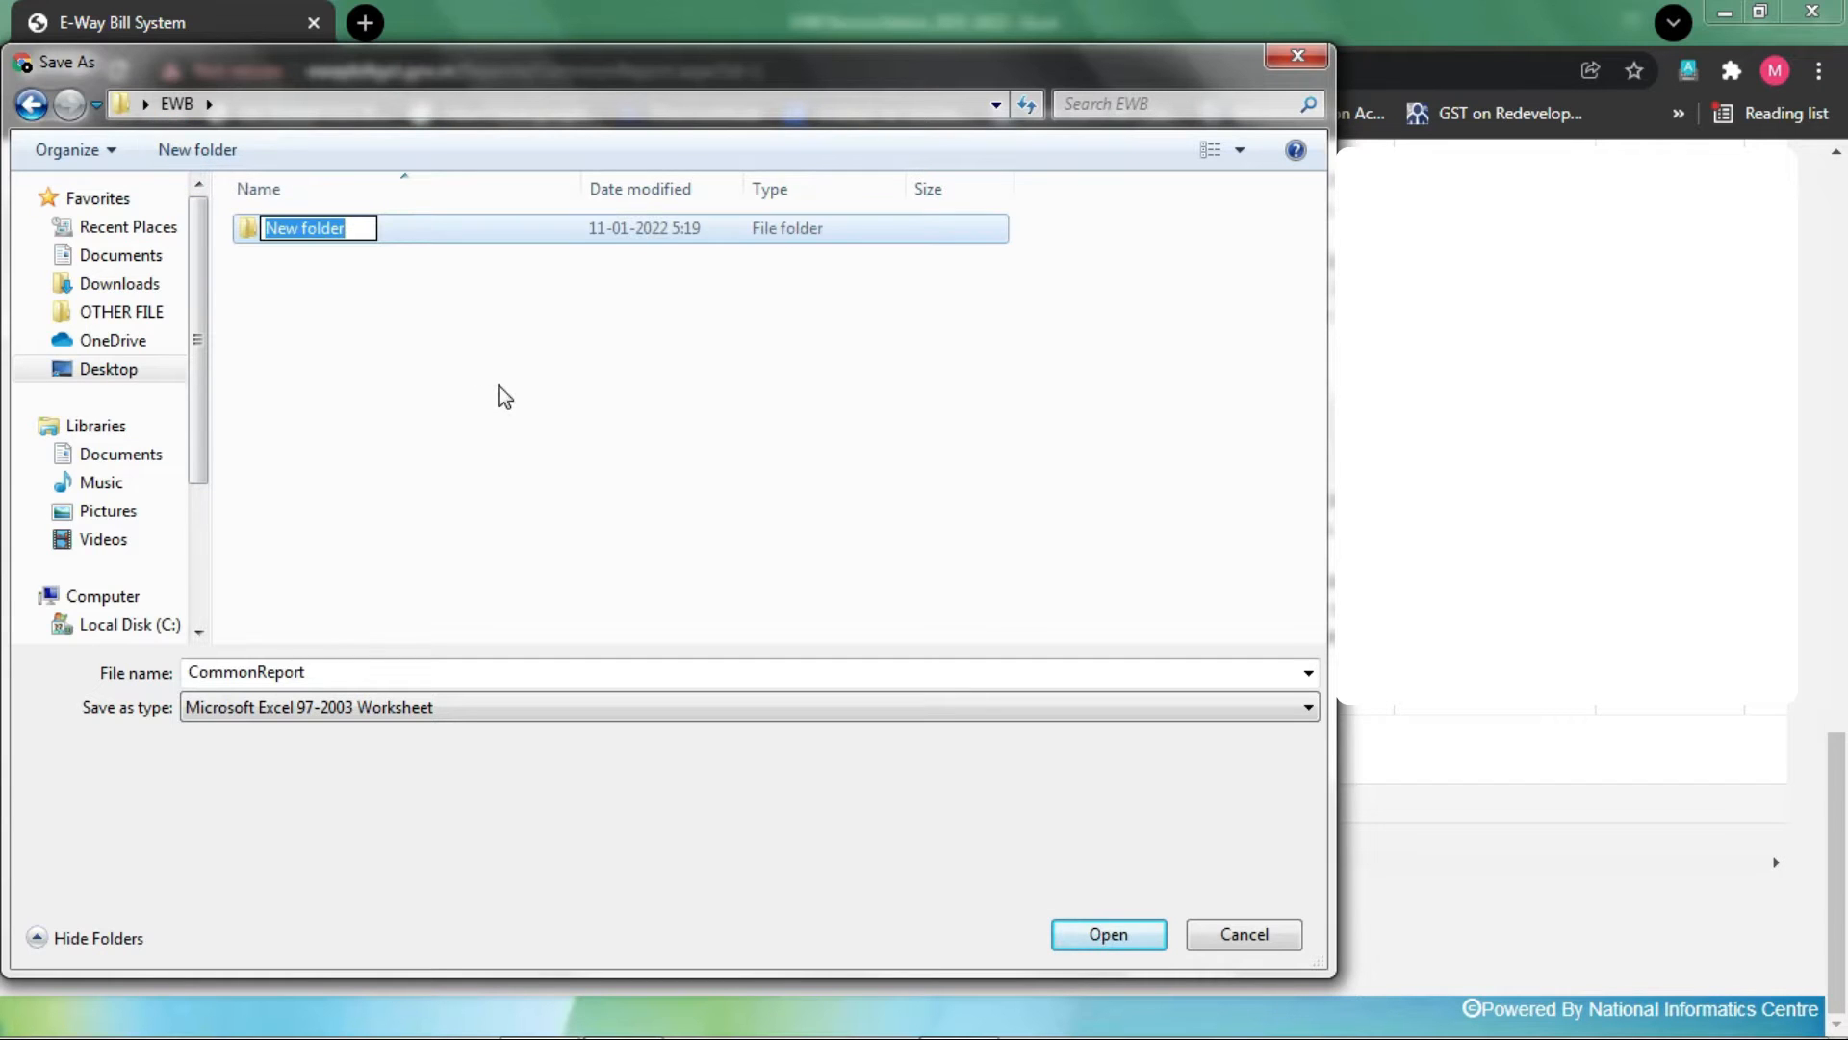
text(d)
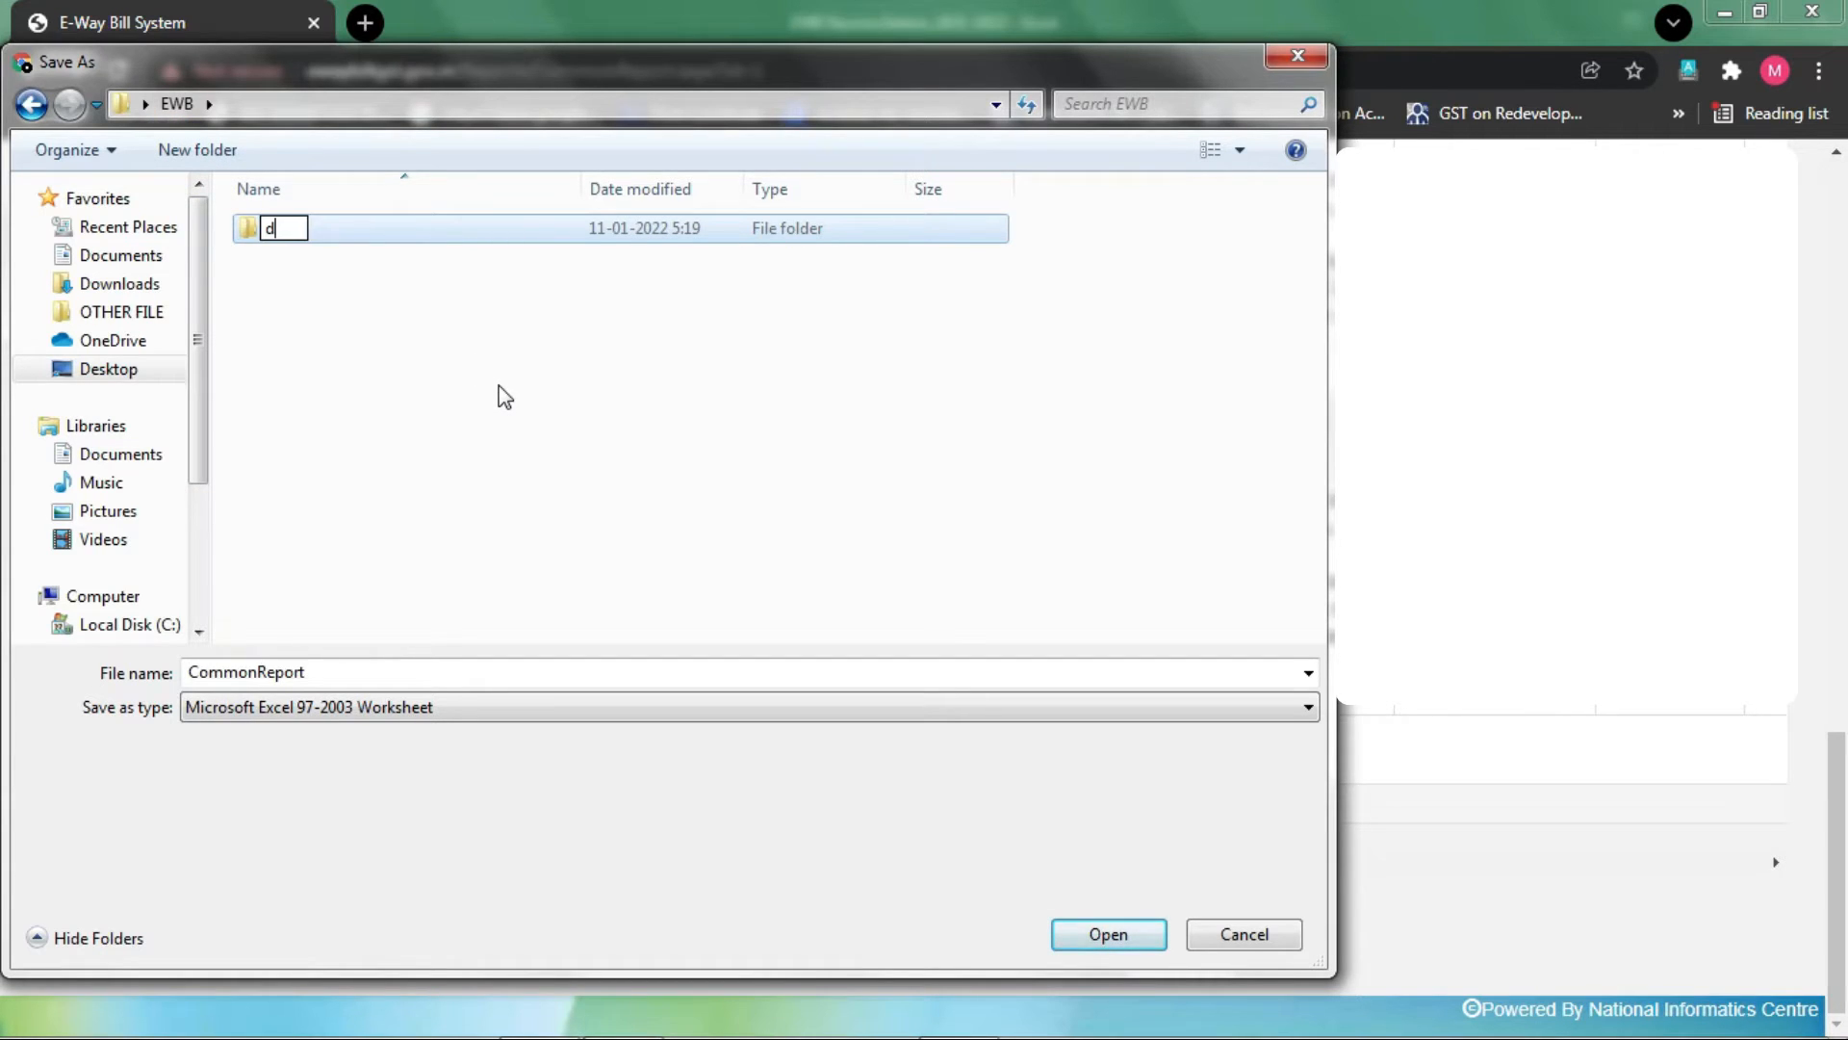
key(BackSpace)
text(Data)
key(Return)
key(Return)
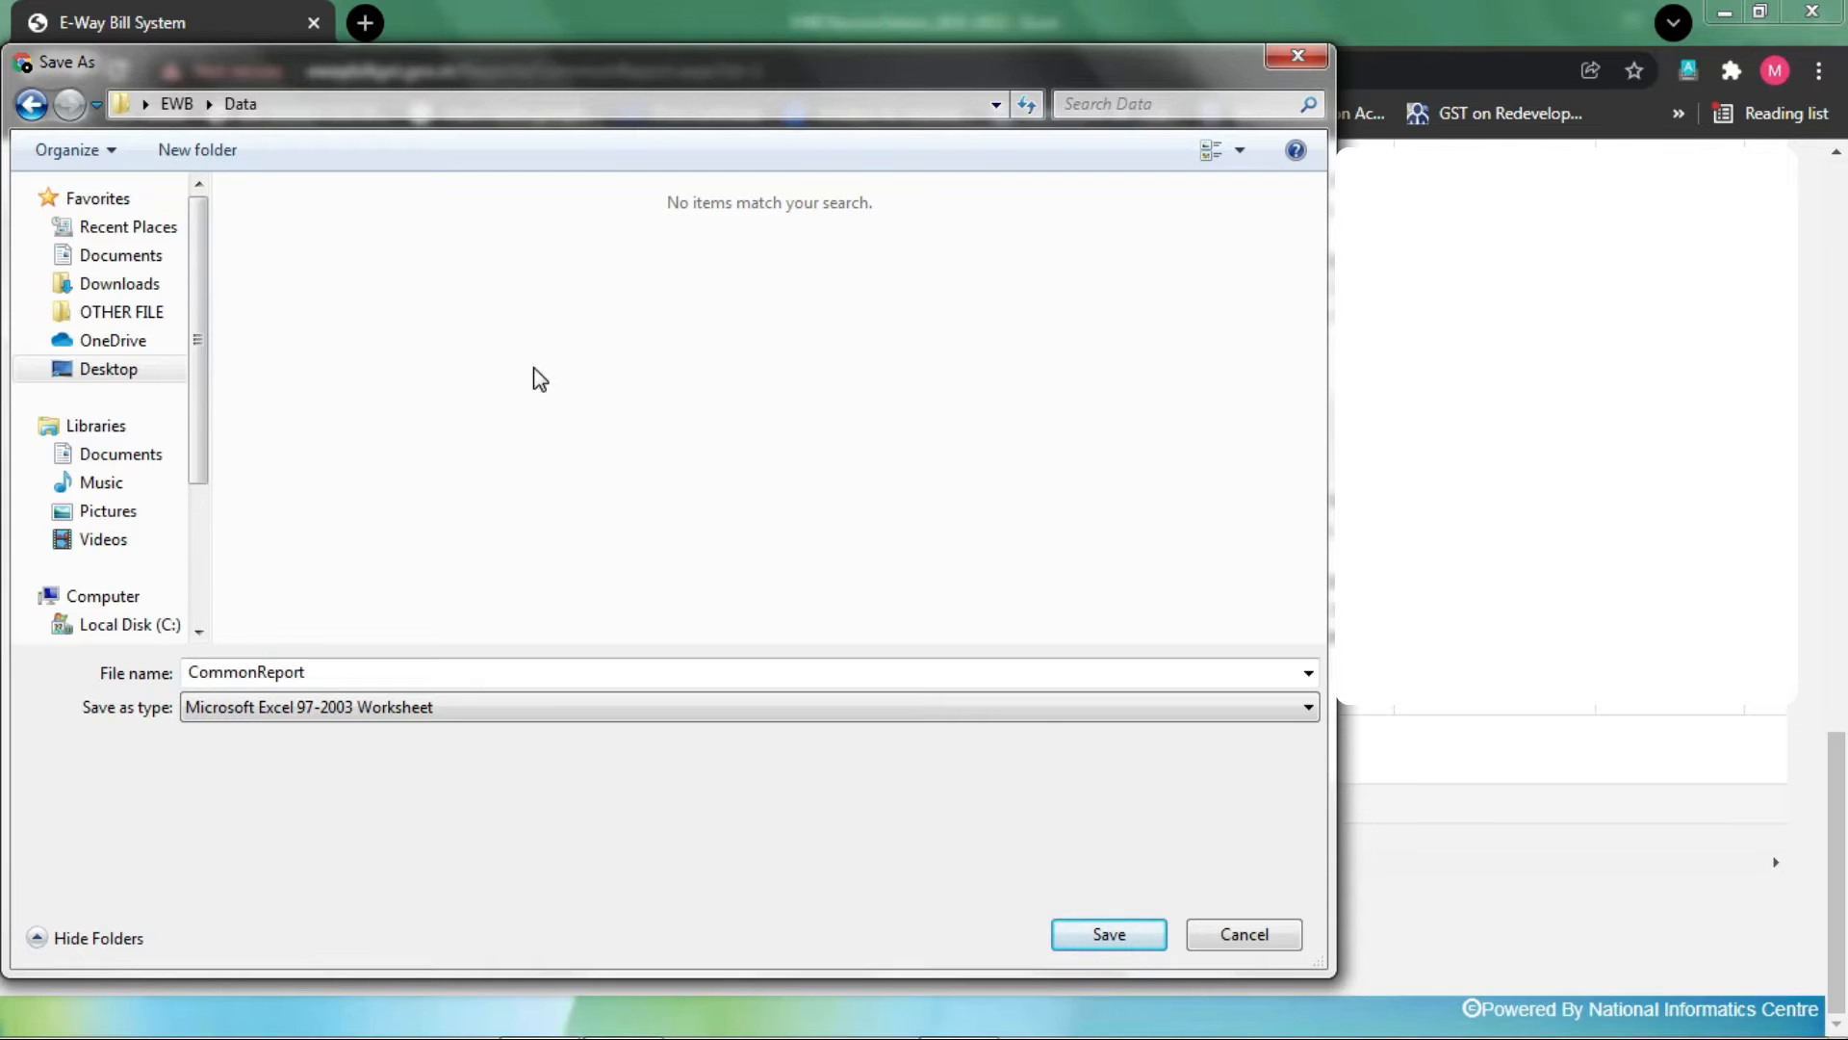
Create a subfolder named 1) Apr-21 inside the Data folder and open it.
click(202, 152)
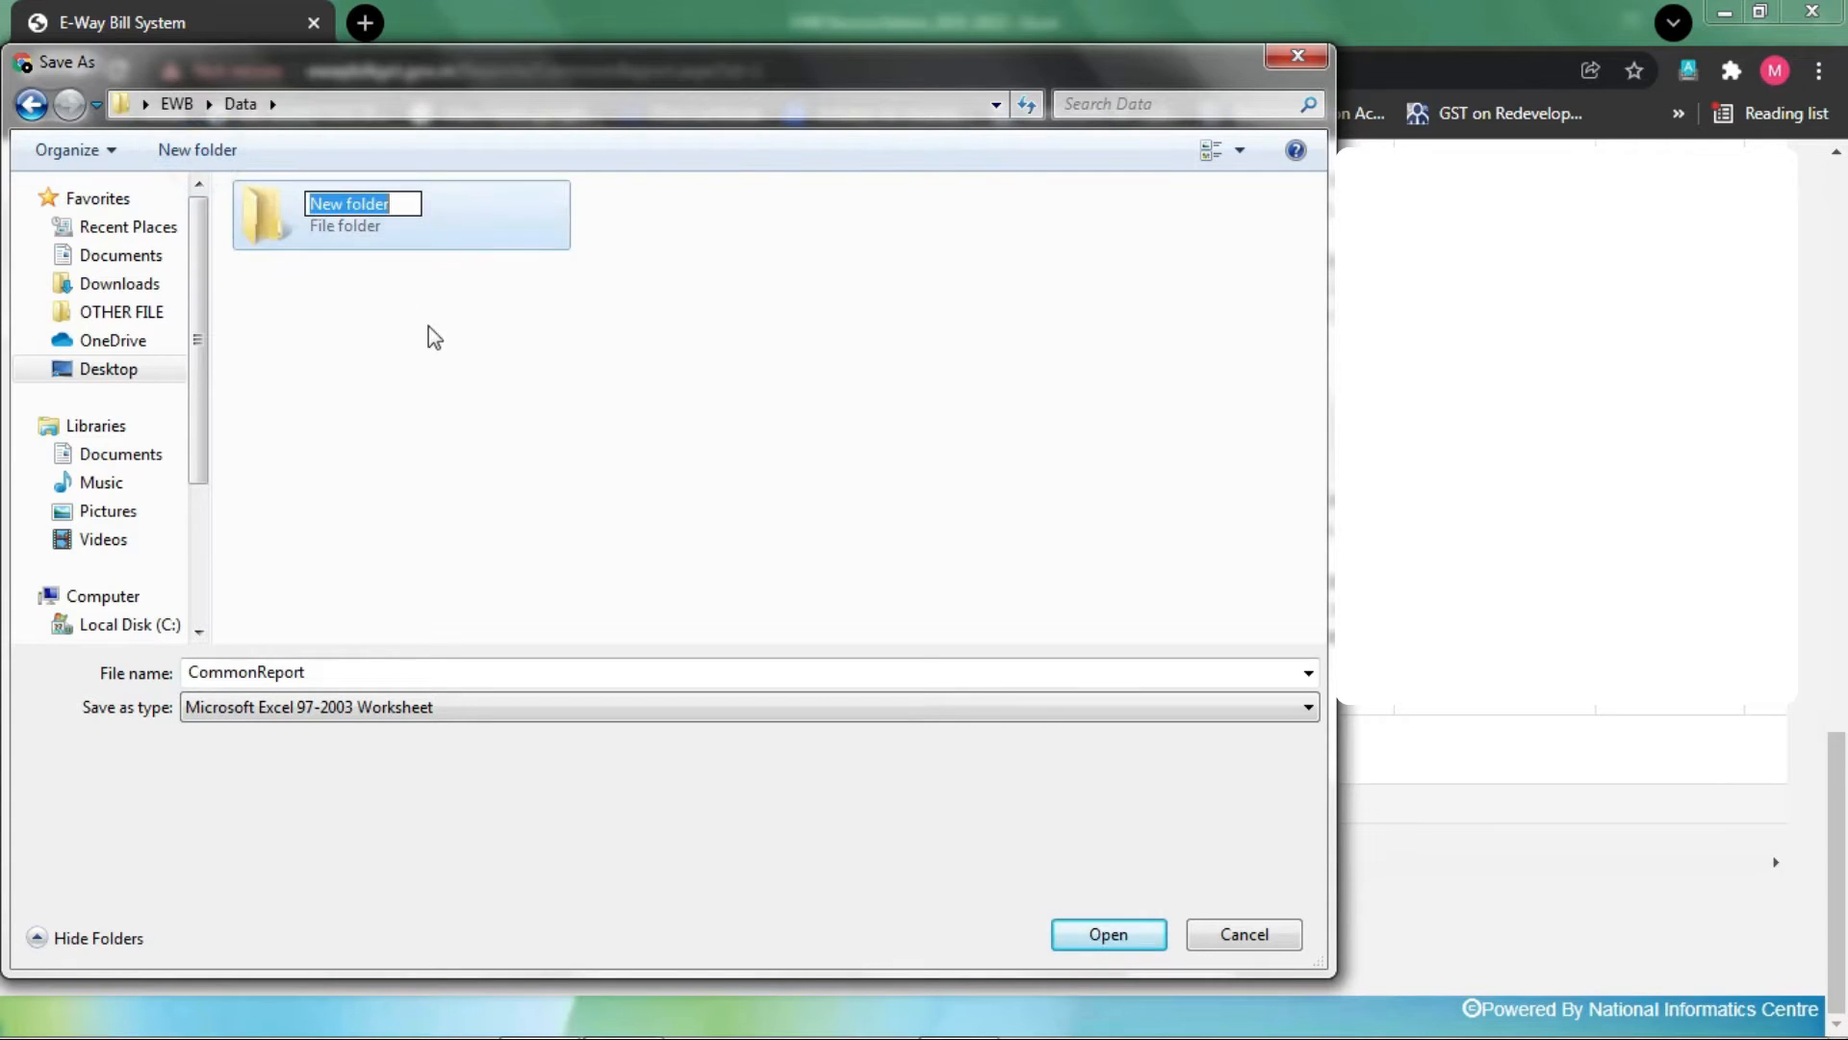
text(1)
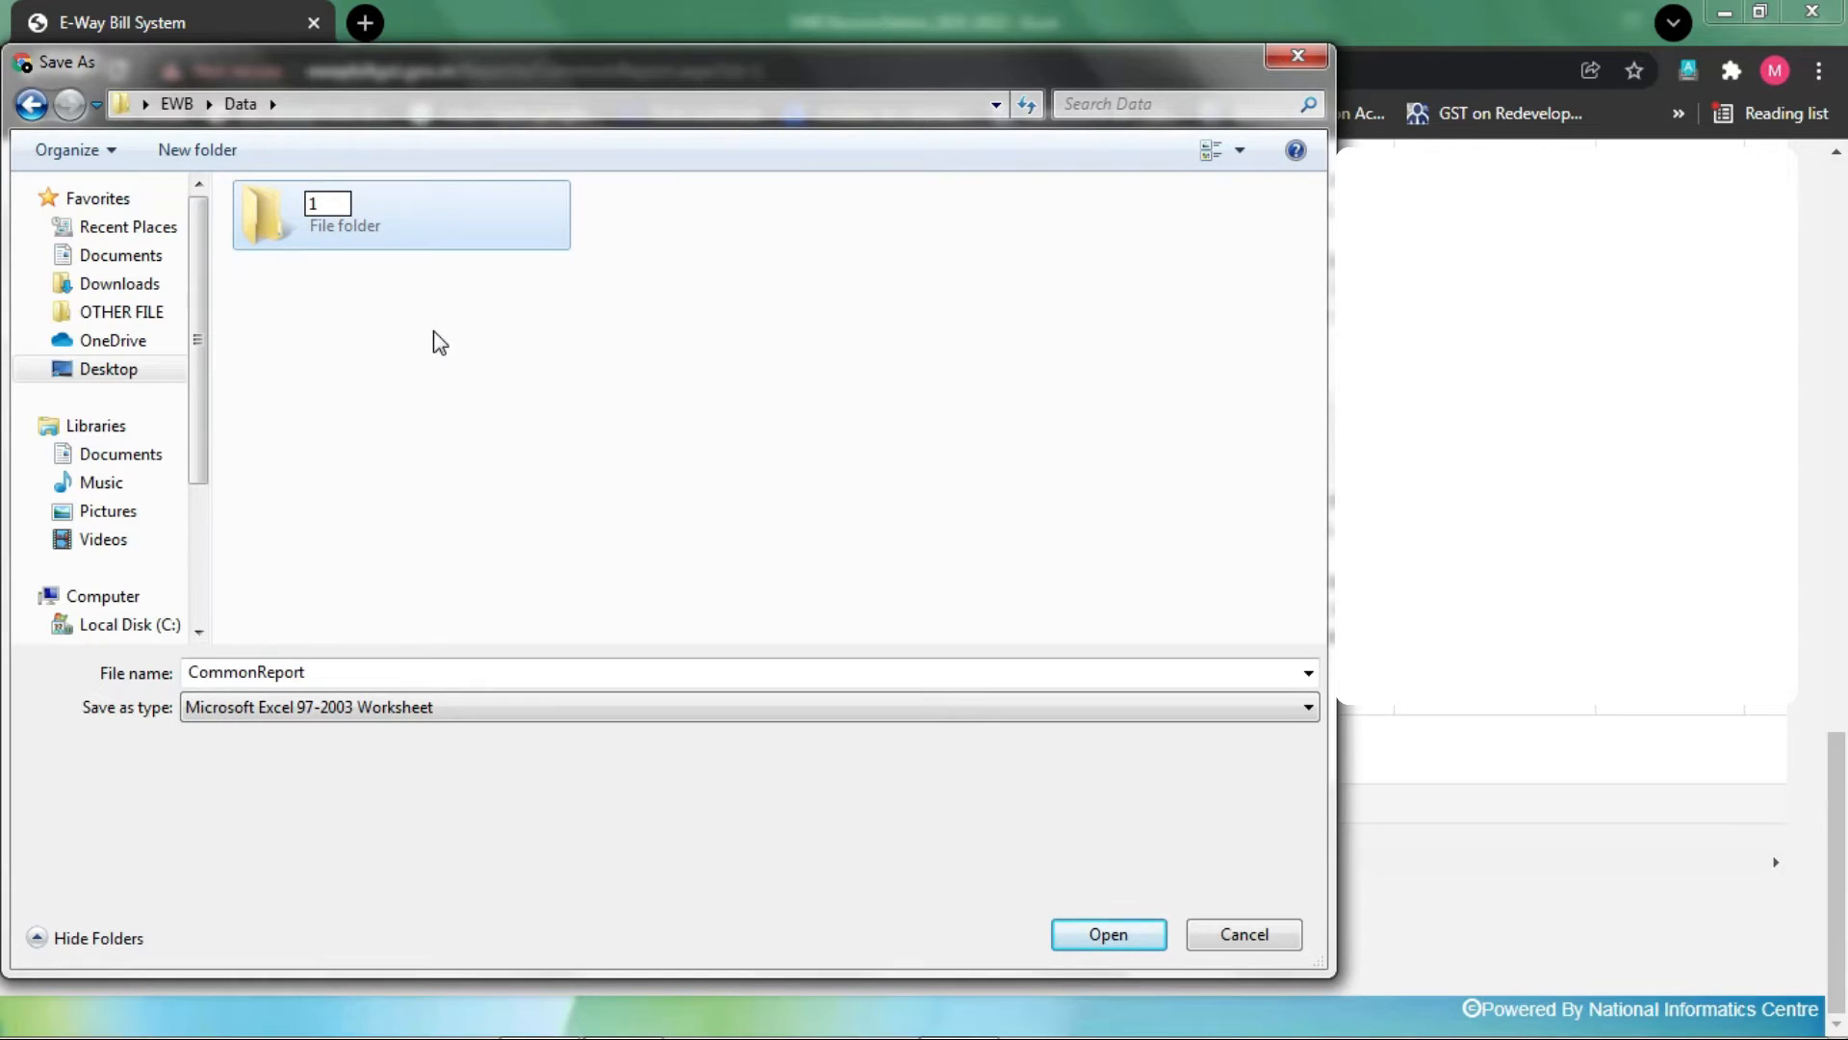
text() Apr-21)
key(Return)
key(Return)
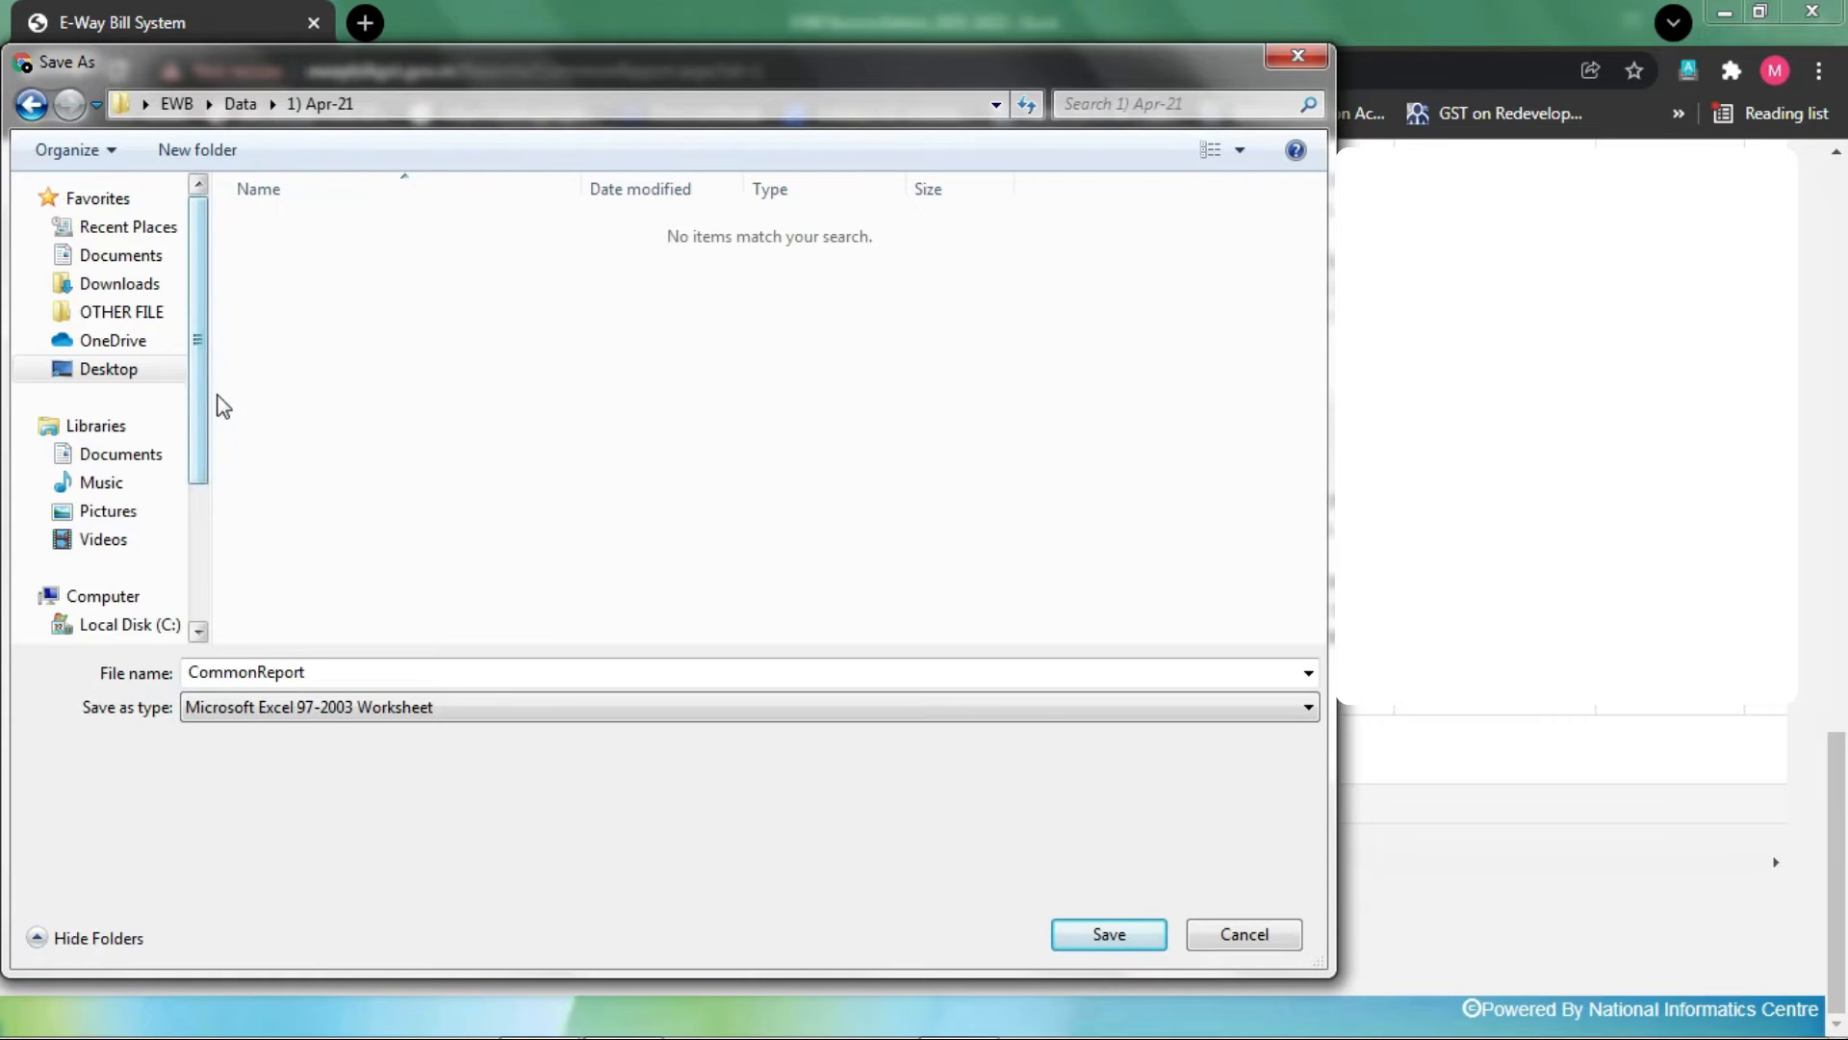
Save the exported report as 1-5 in the 1) Apr-21 folder.
double_click(361, 671)
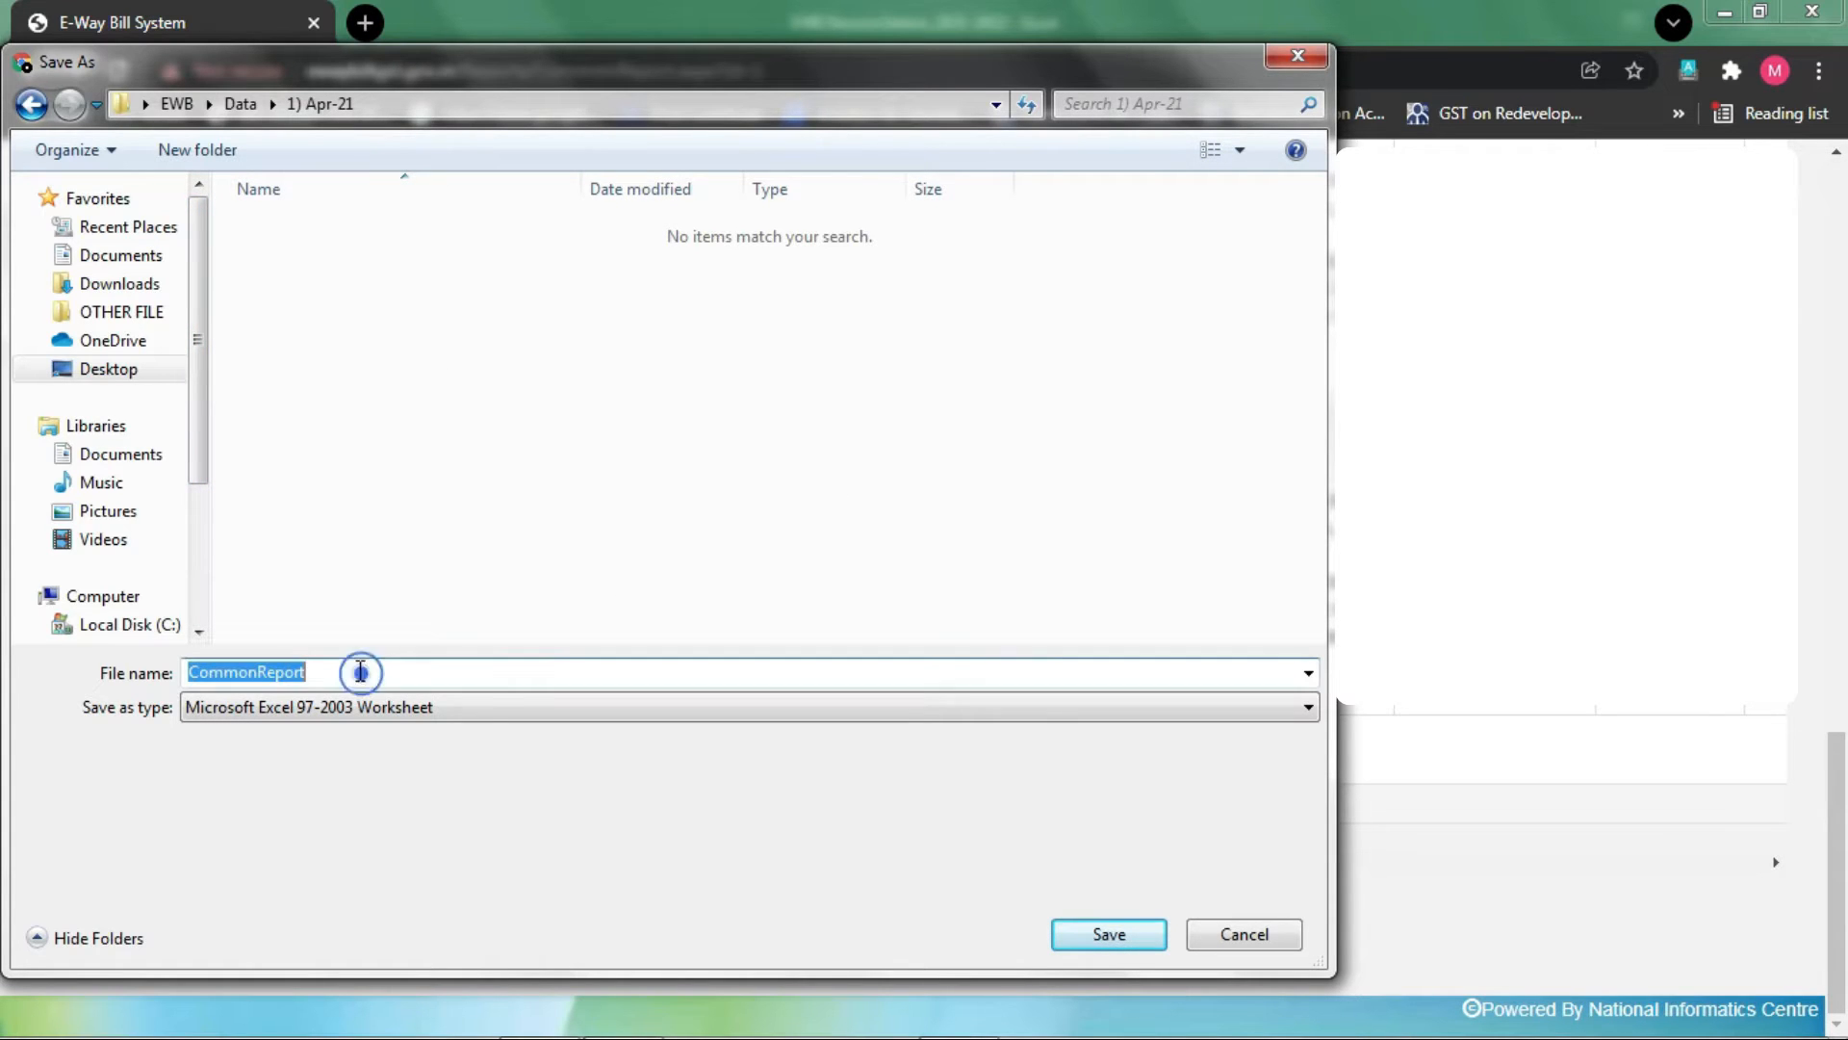
text(1-5)
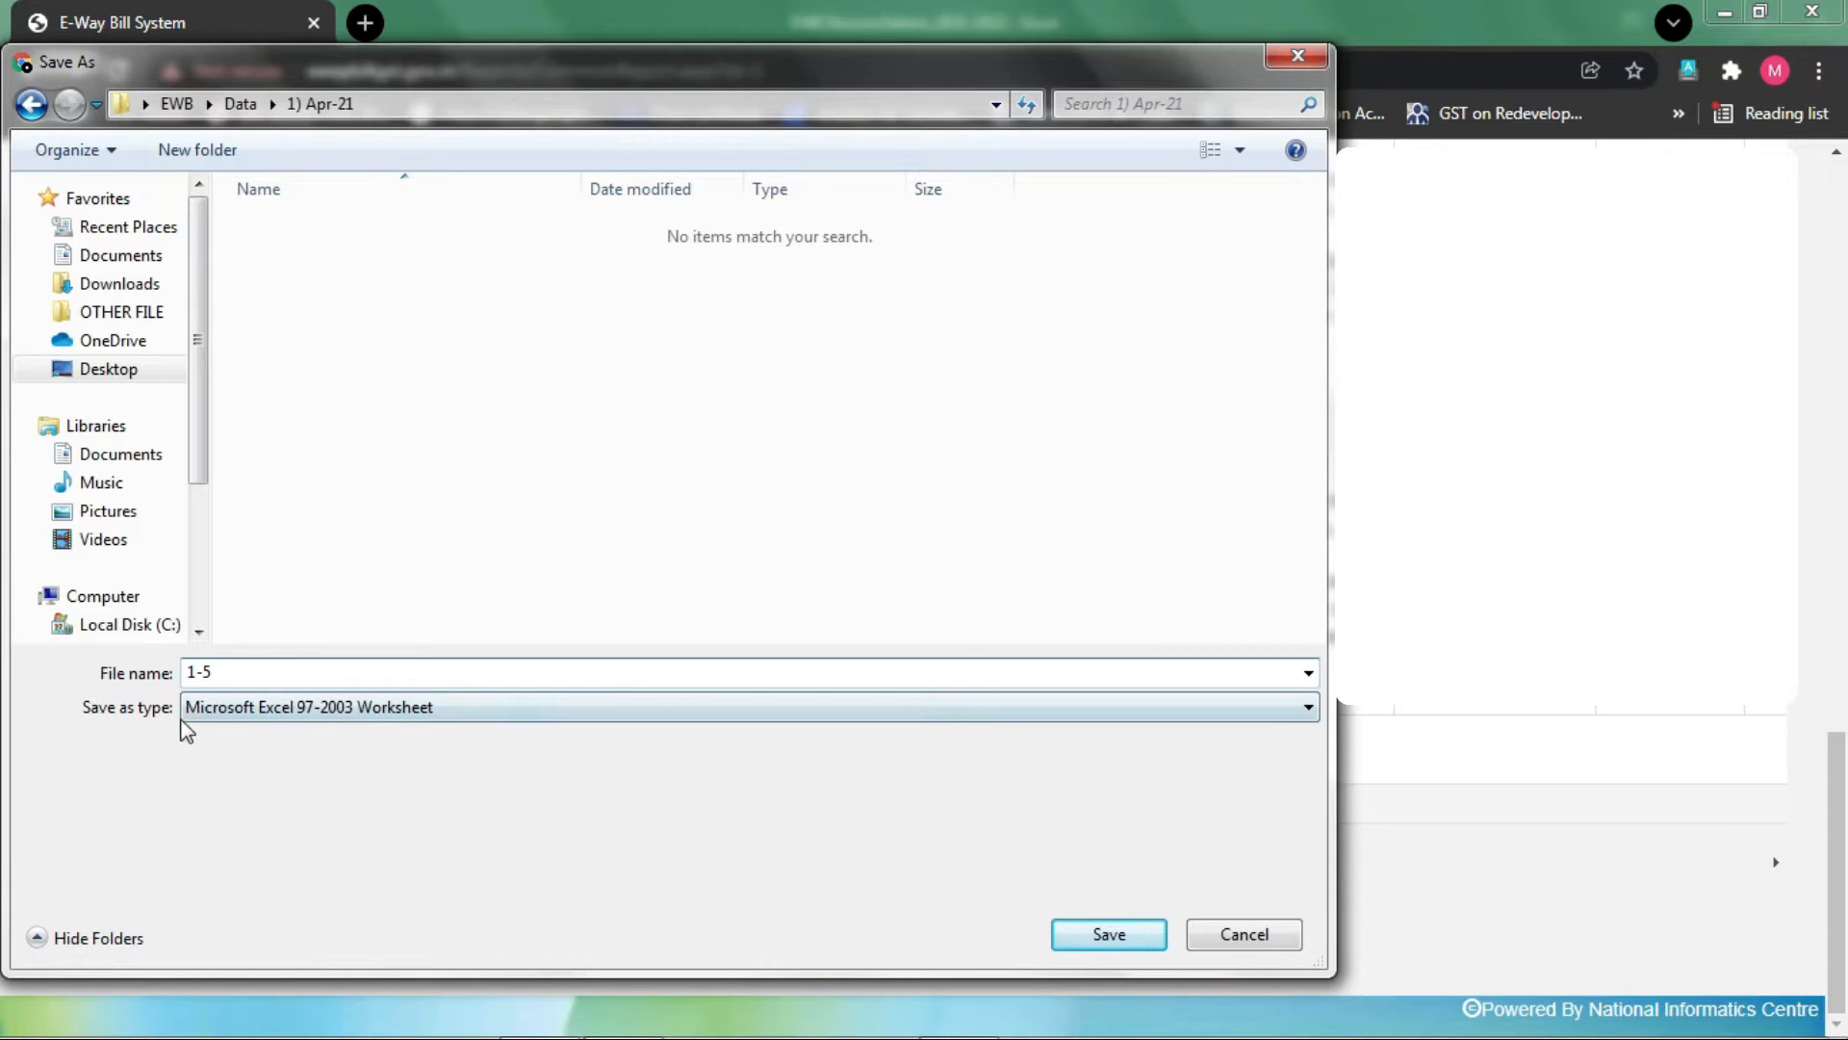
click(1115, 938)
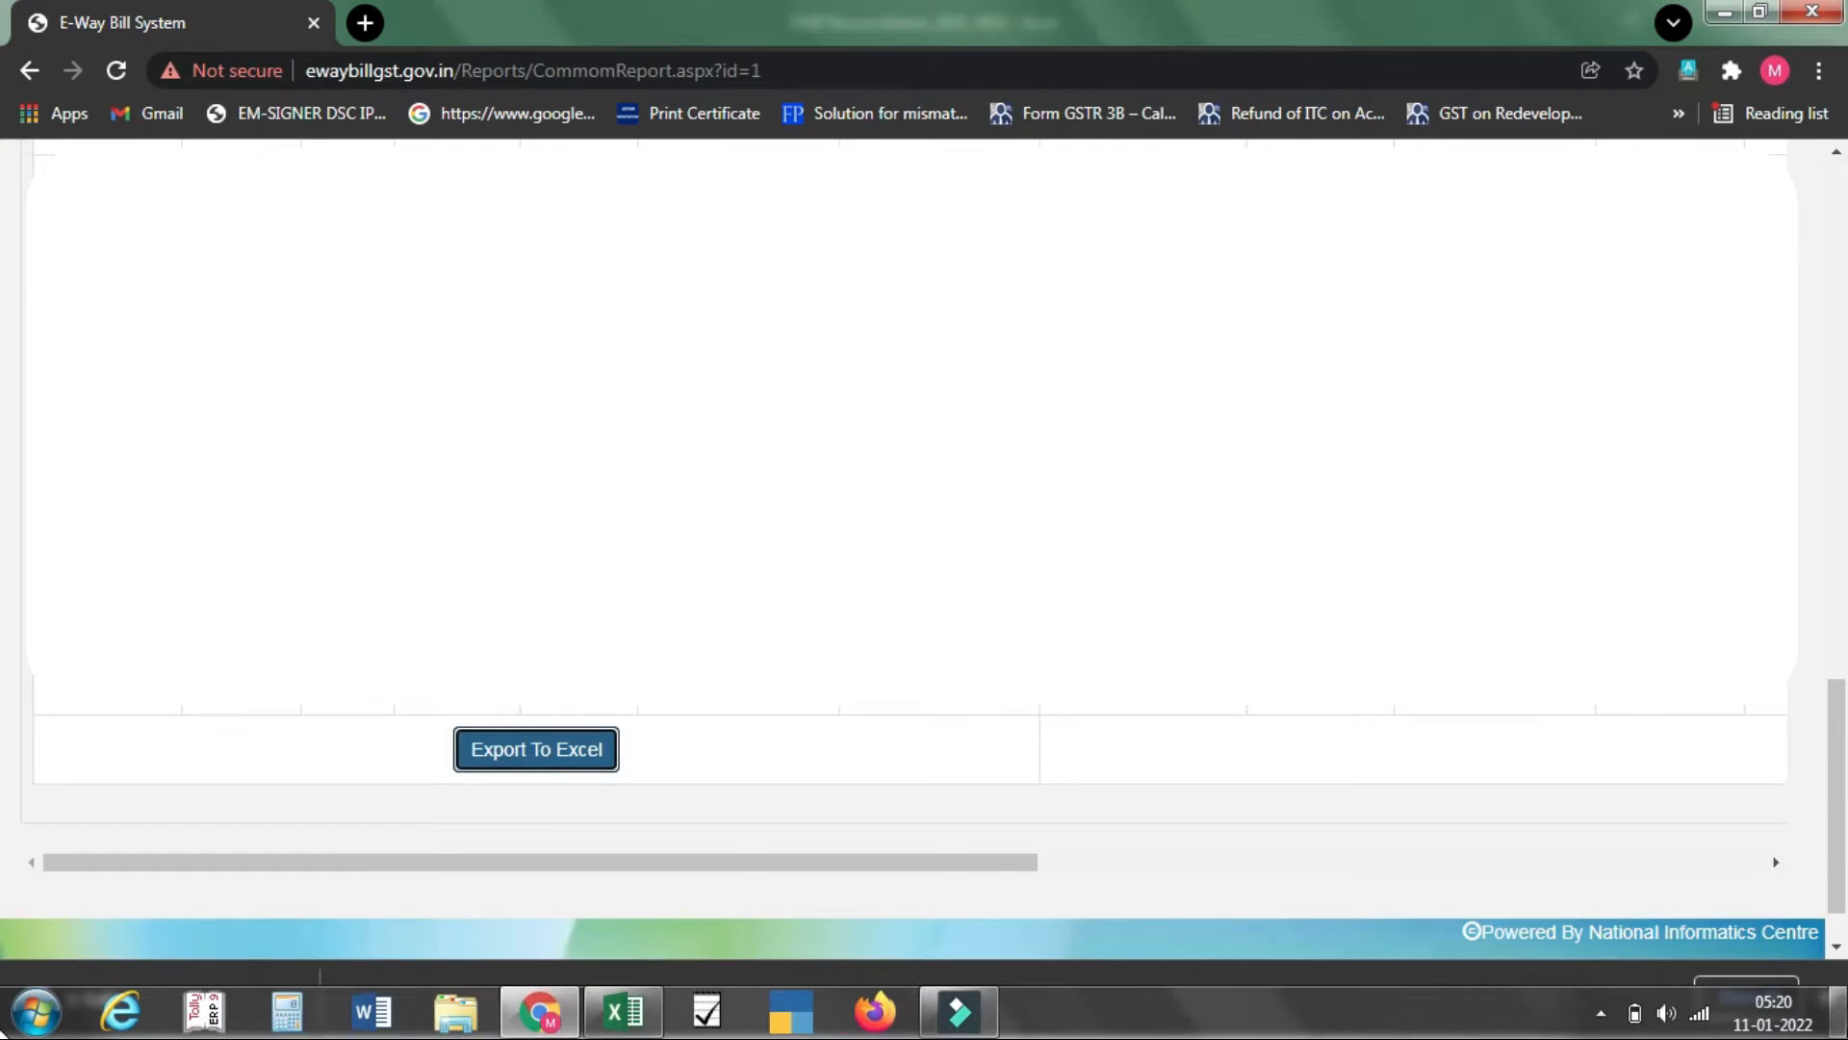
Open the EWB folder on the Desktop and create a new Excel worksheet in it named EWB Data.
key(super+d)
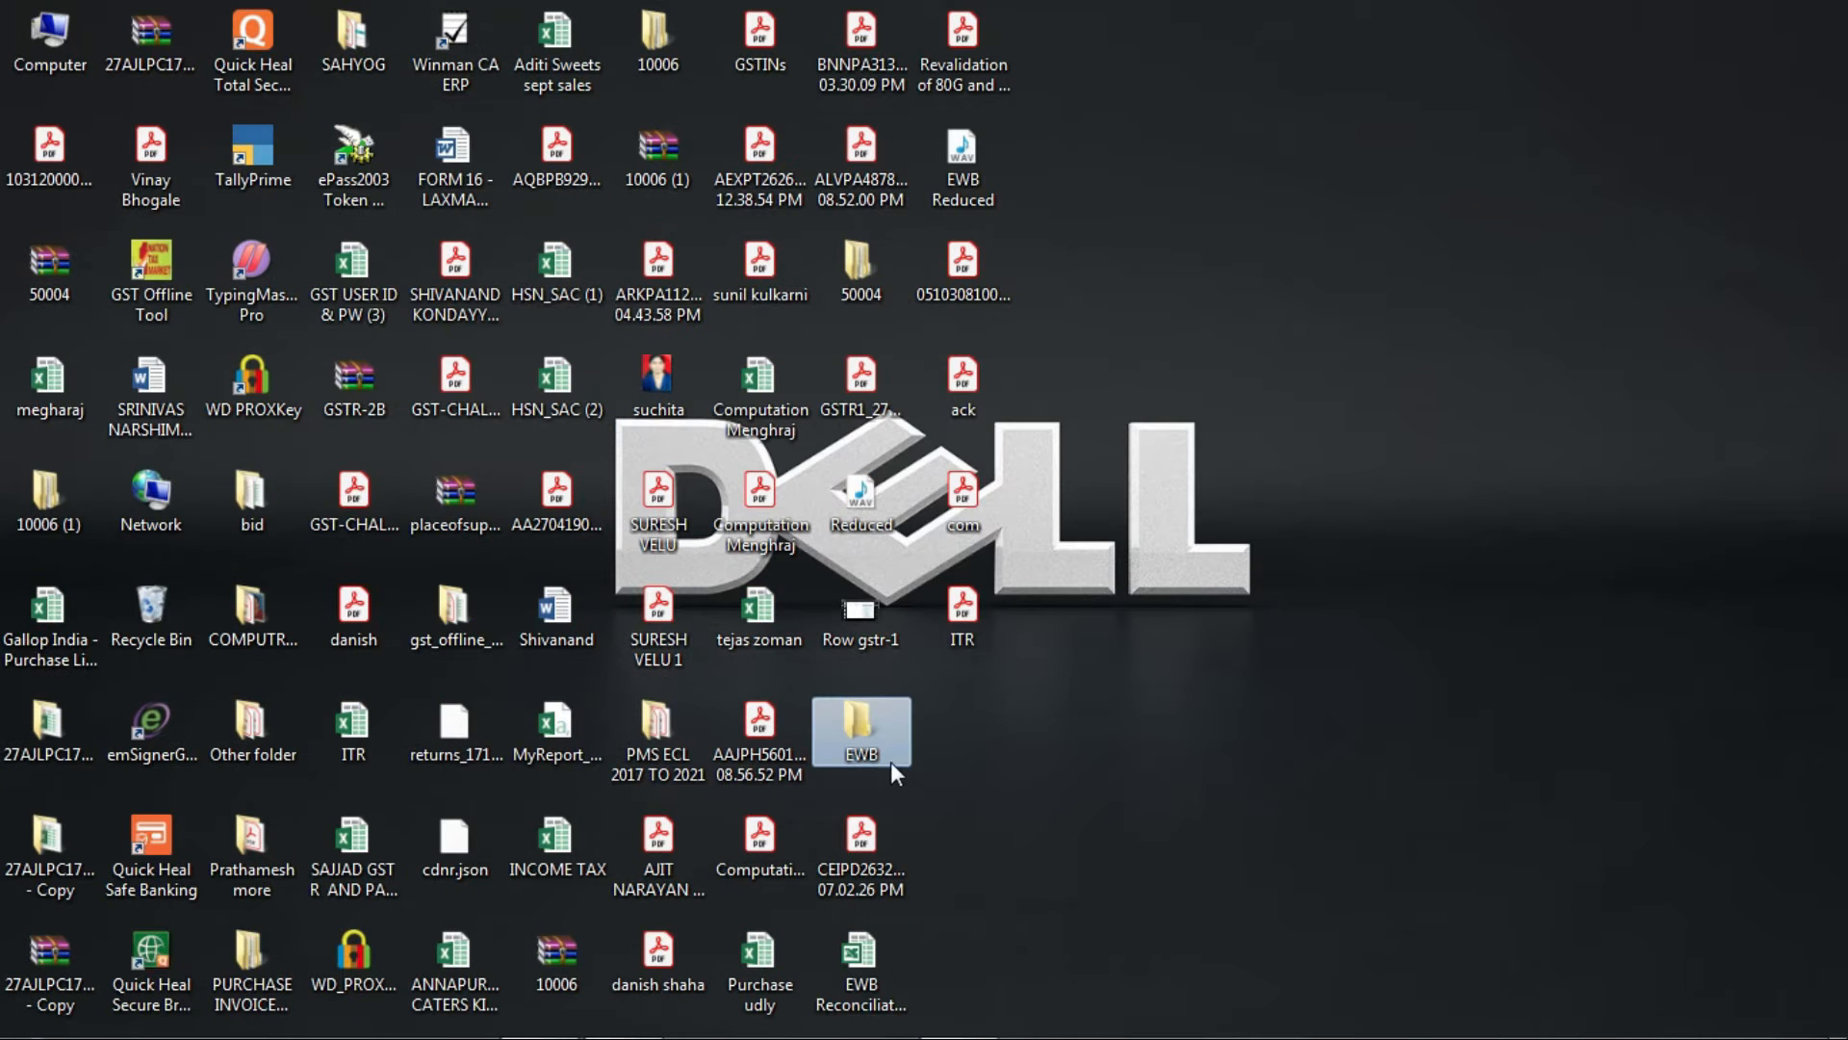
double_click(860, 729)
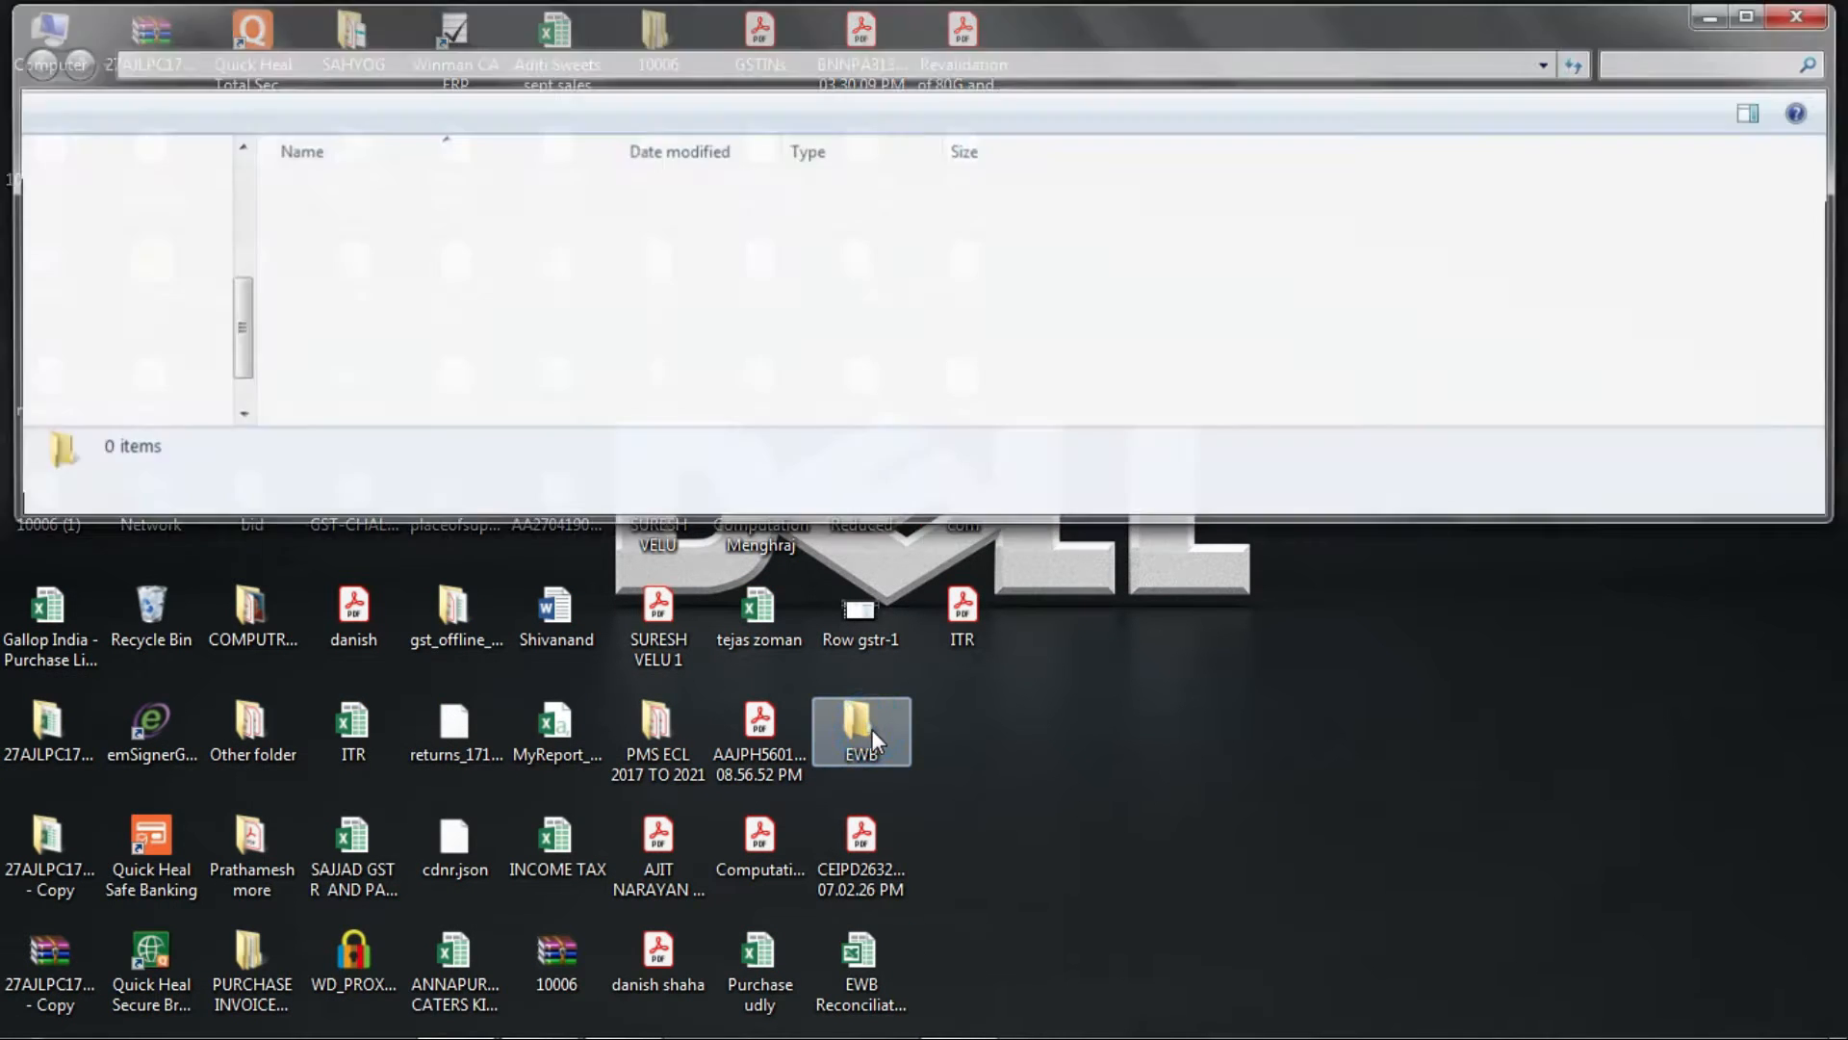
key(super+Up)
right_click(499, 390)
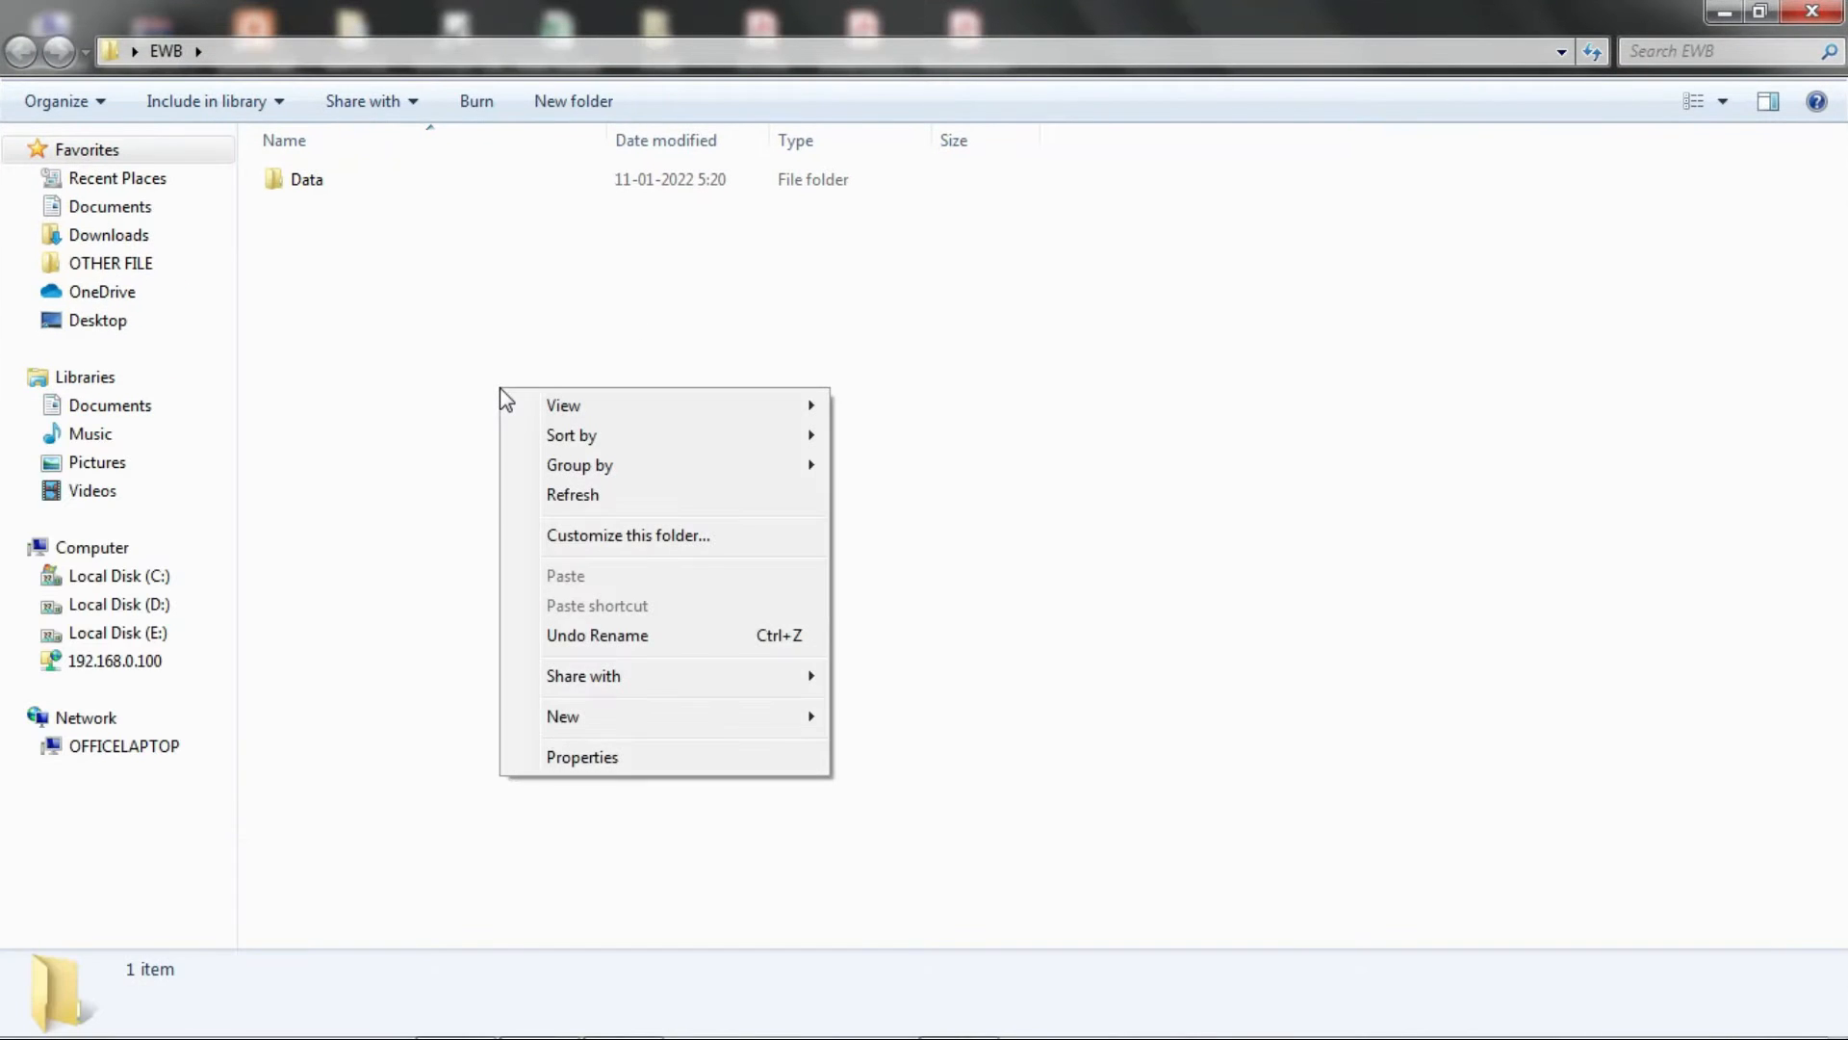
click(599, 716)
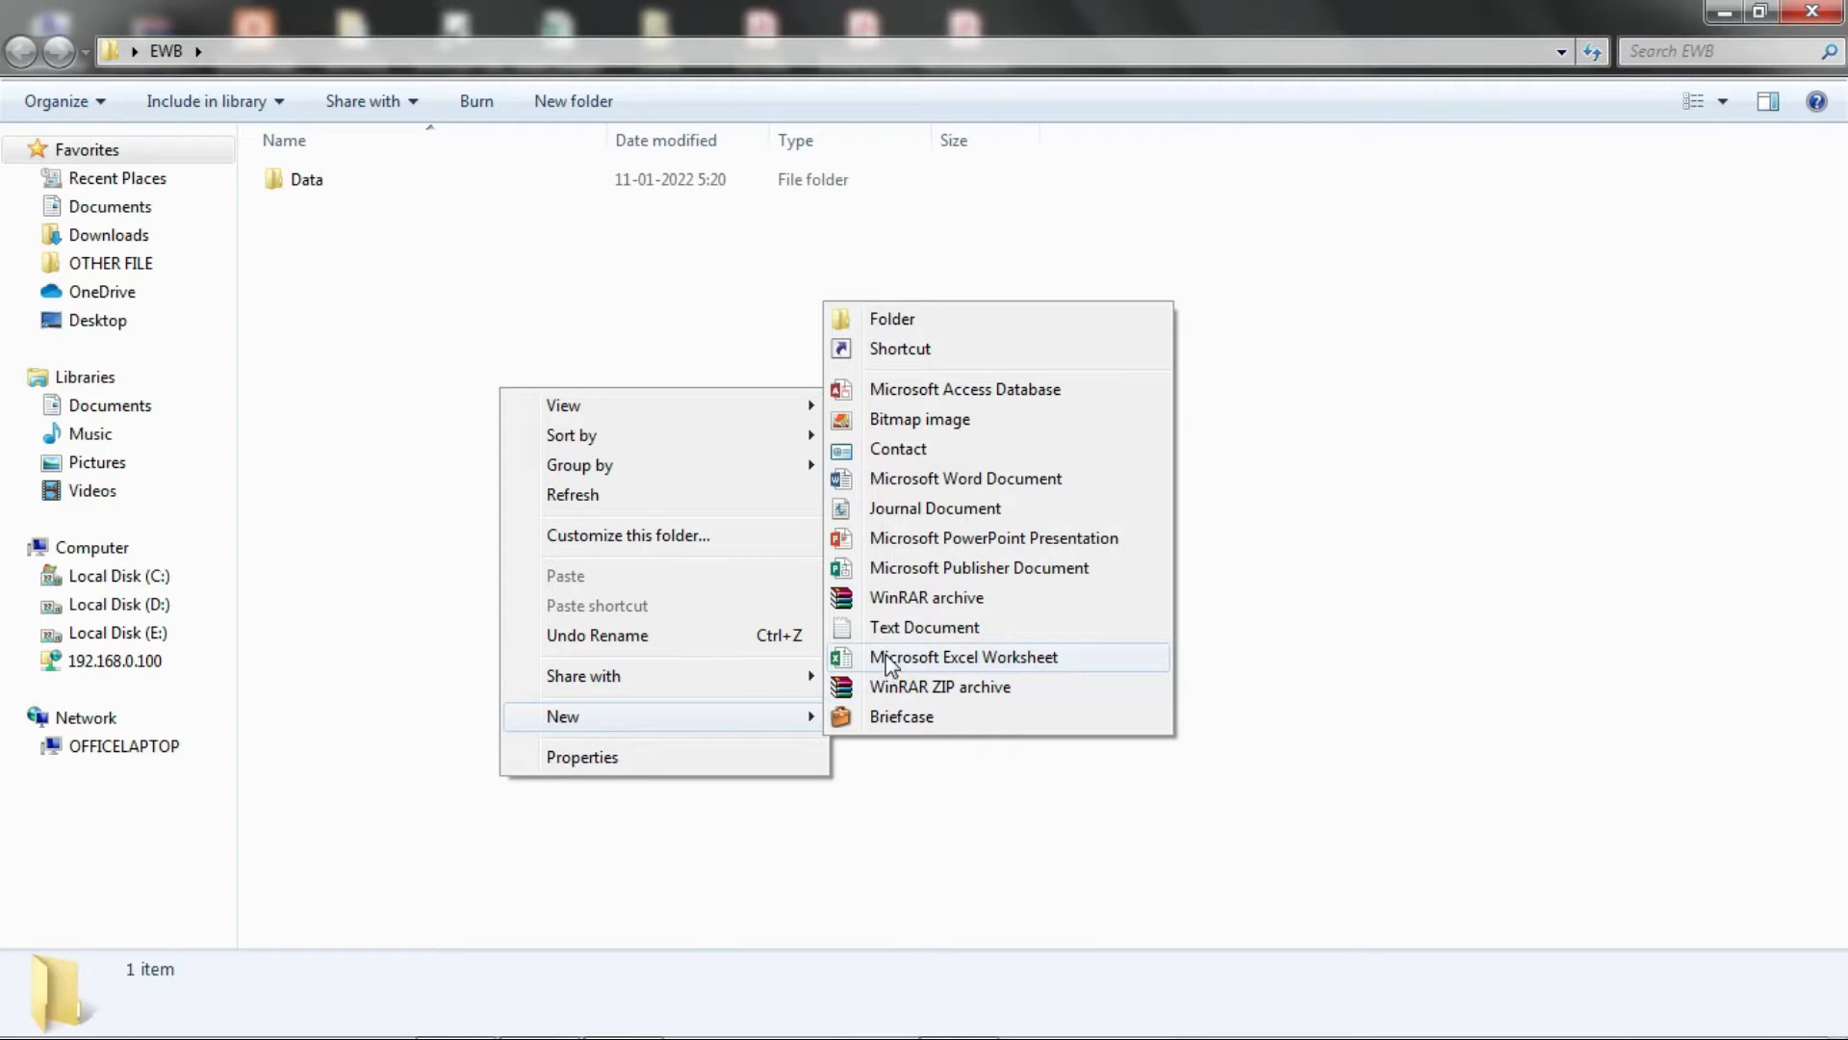
click(887, 662)
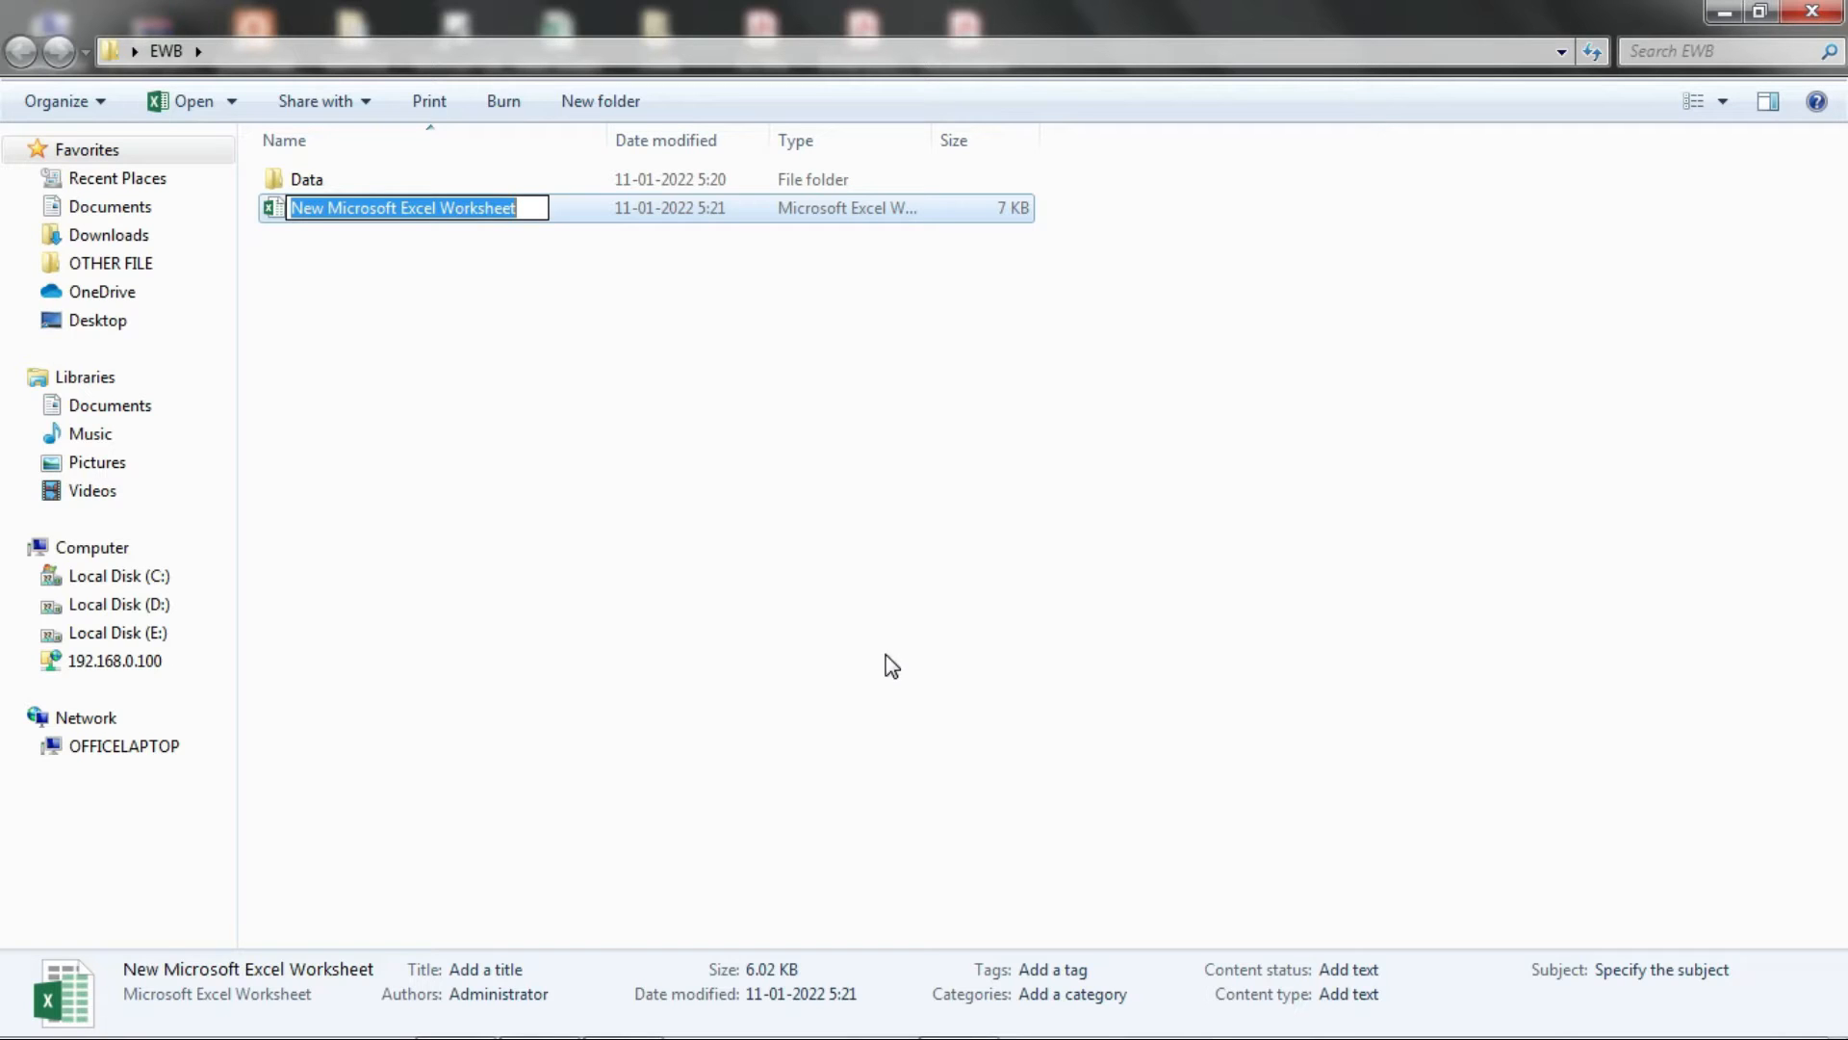
text(EWB Data)
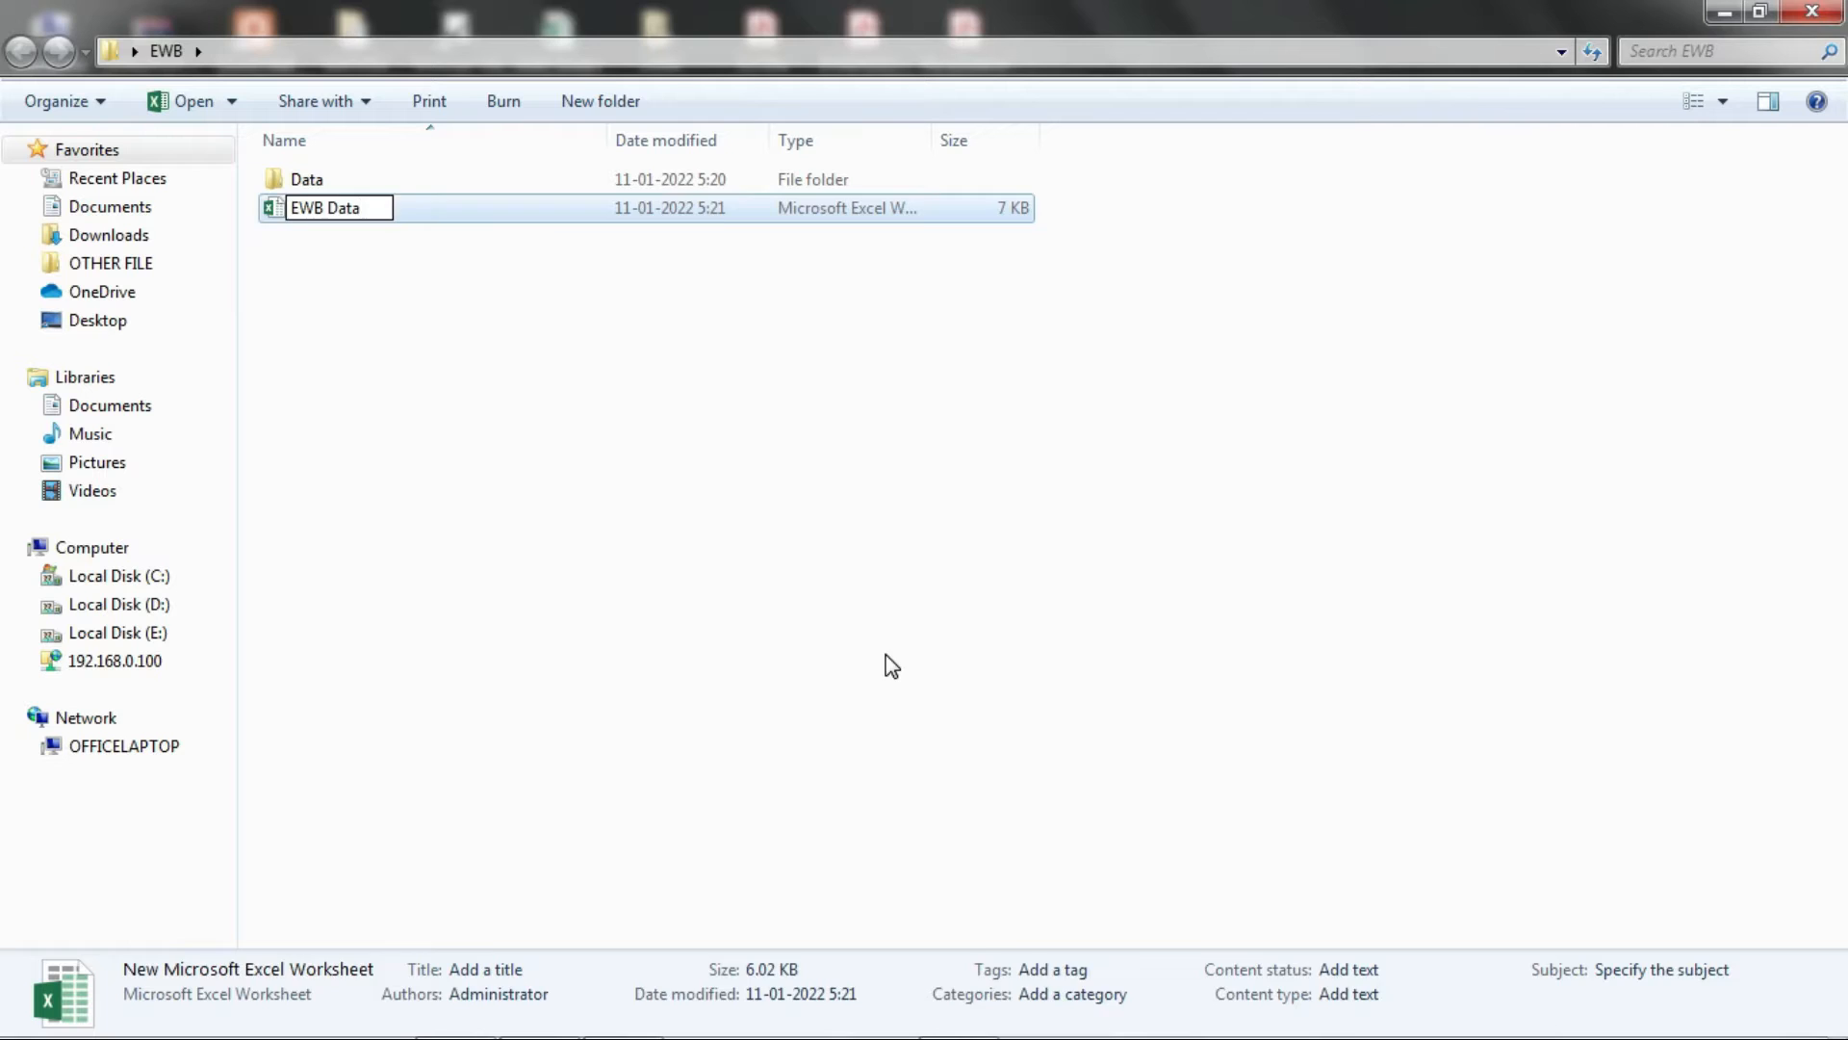
key(Return)
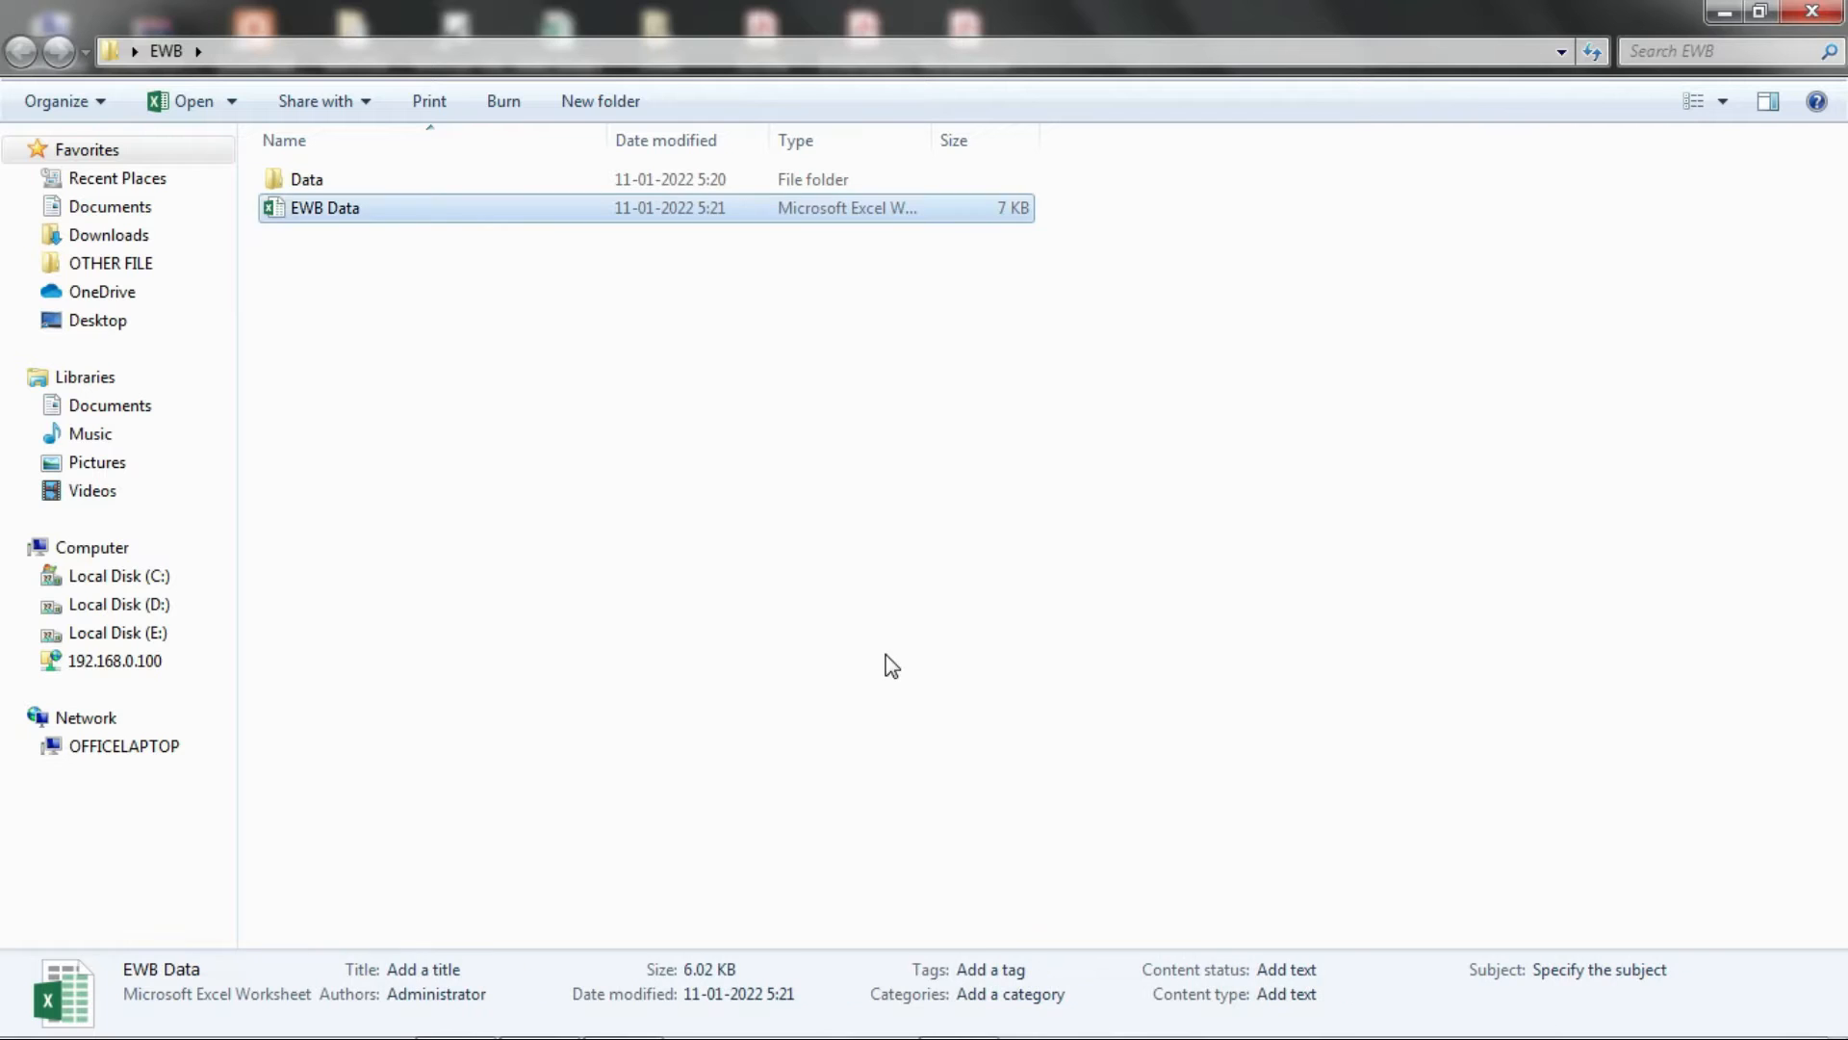
Open the 1-5 report from the Data folder's 1) Apr-21 subfolder in Excel, accepting the file format mismatch.
double_click(316, 181)
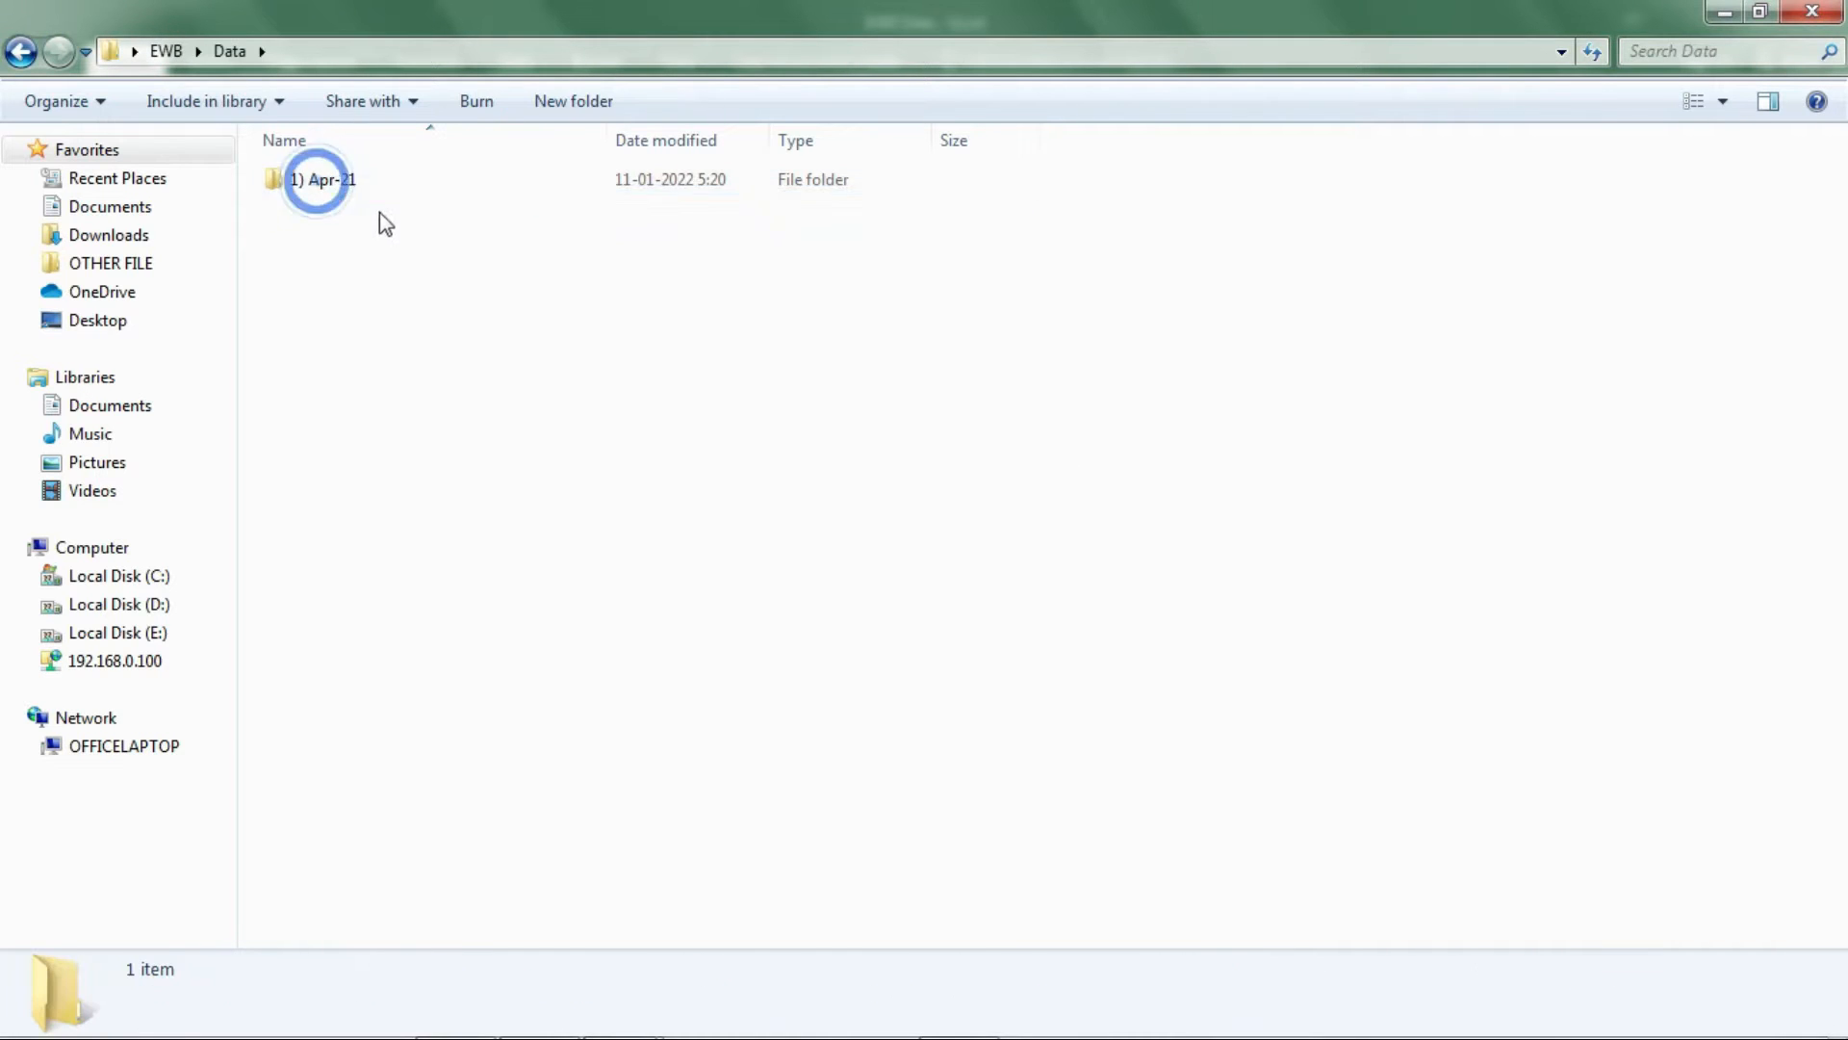
click(330, 185)
double_click(330, 185)
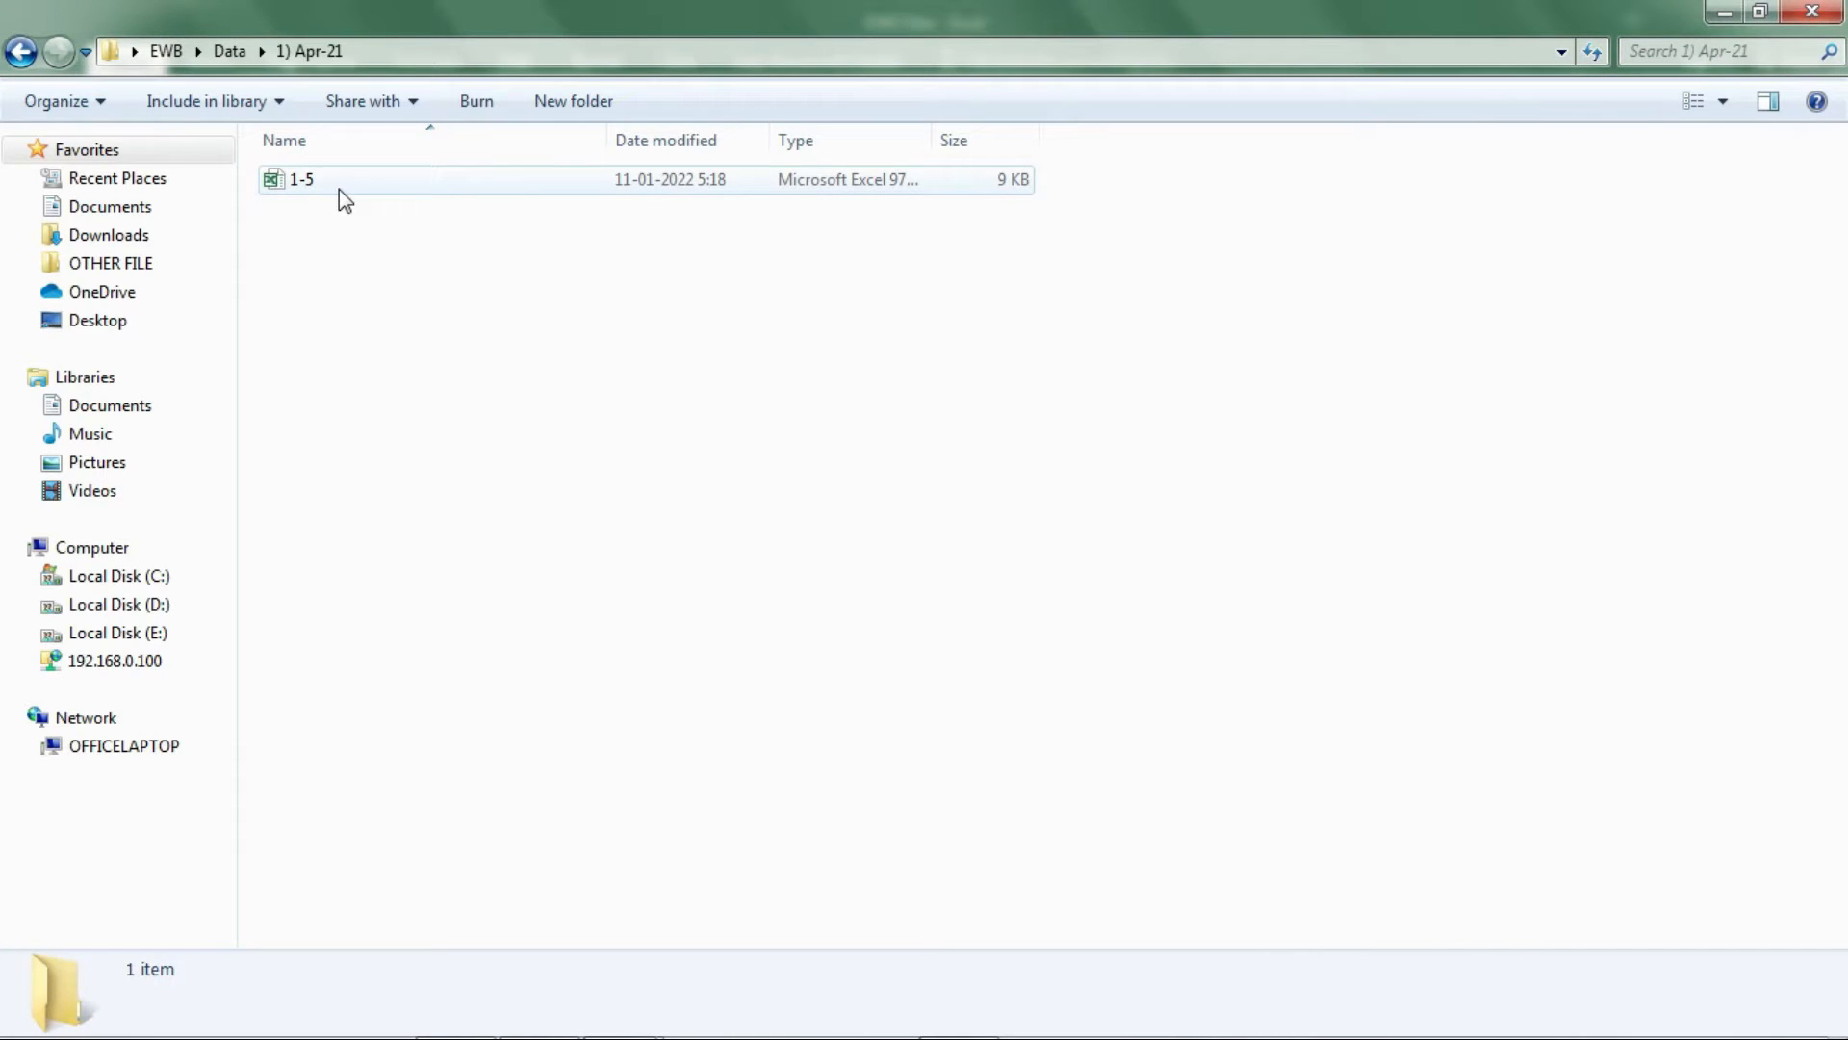
double_click(322, 179)
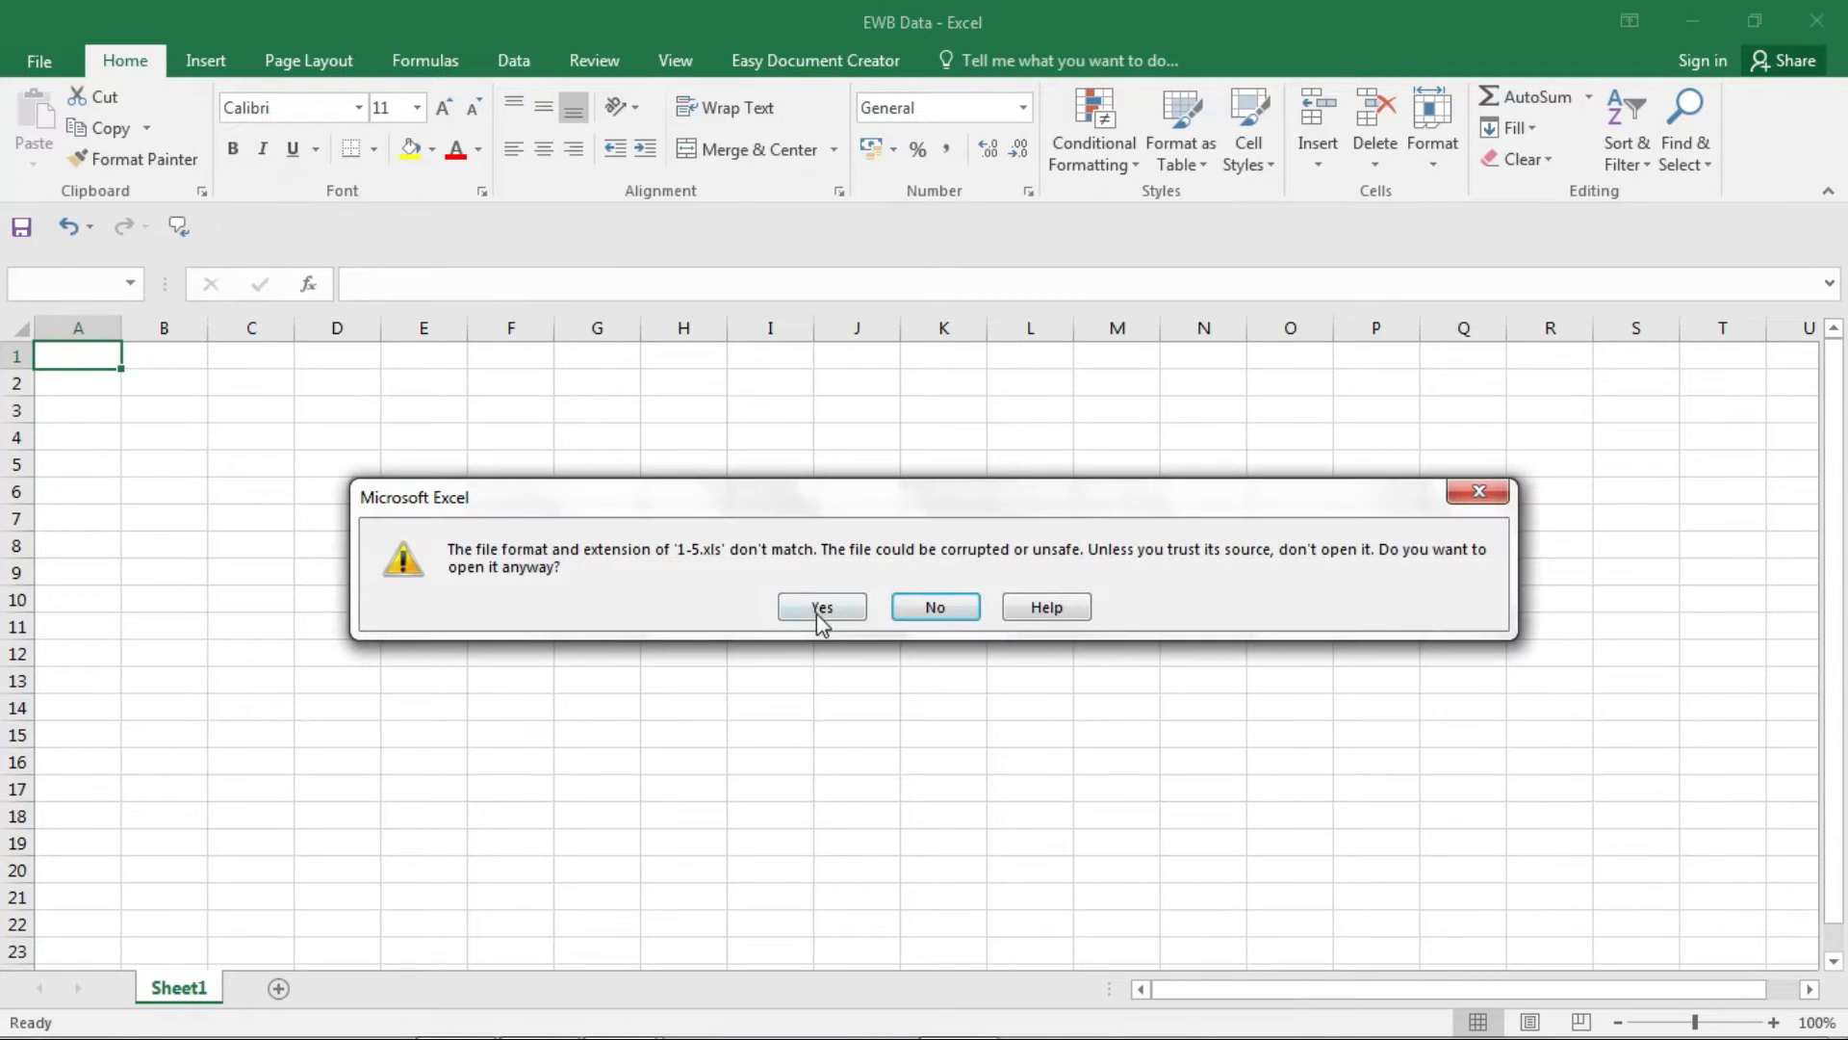
click(819, 608)
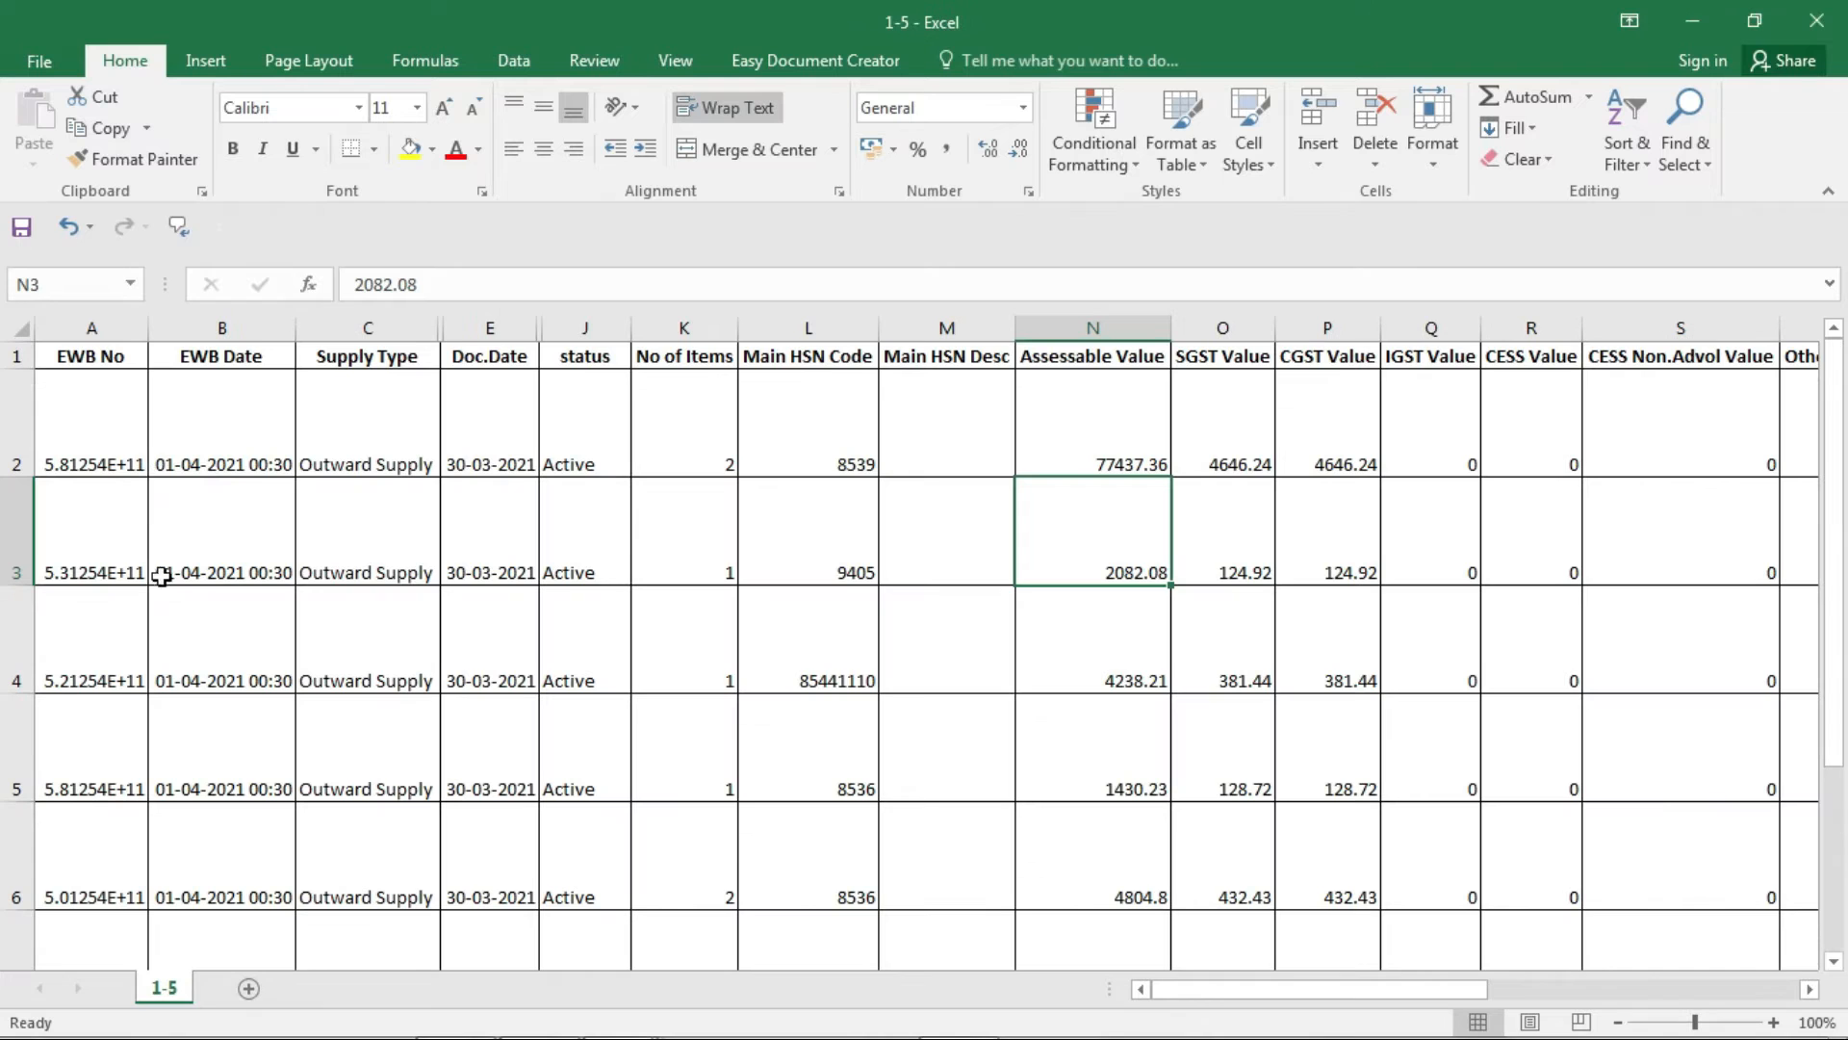
Set the row height of the whole 1-5 sheet to 15.
click(23, 334)
click(1443, 154)
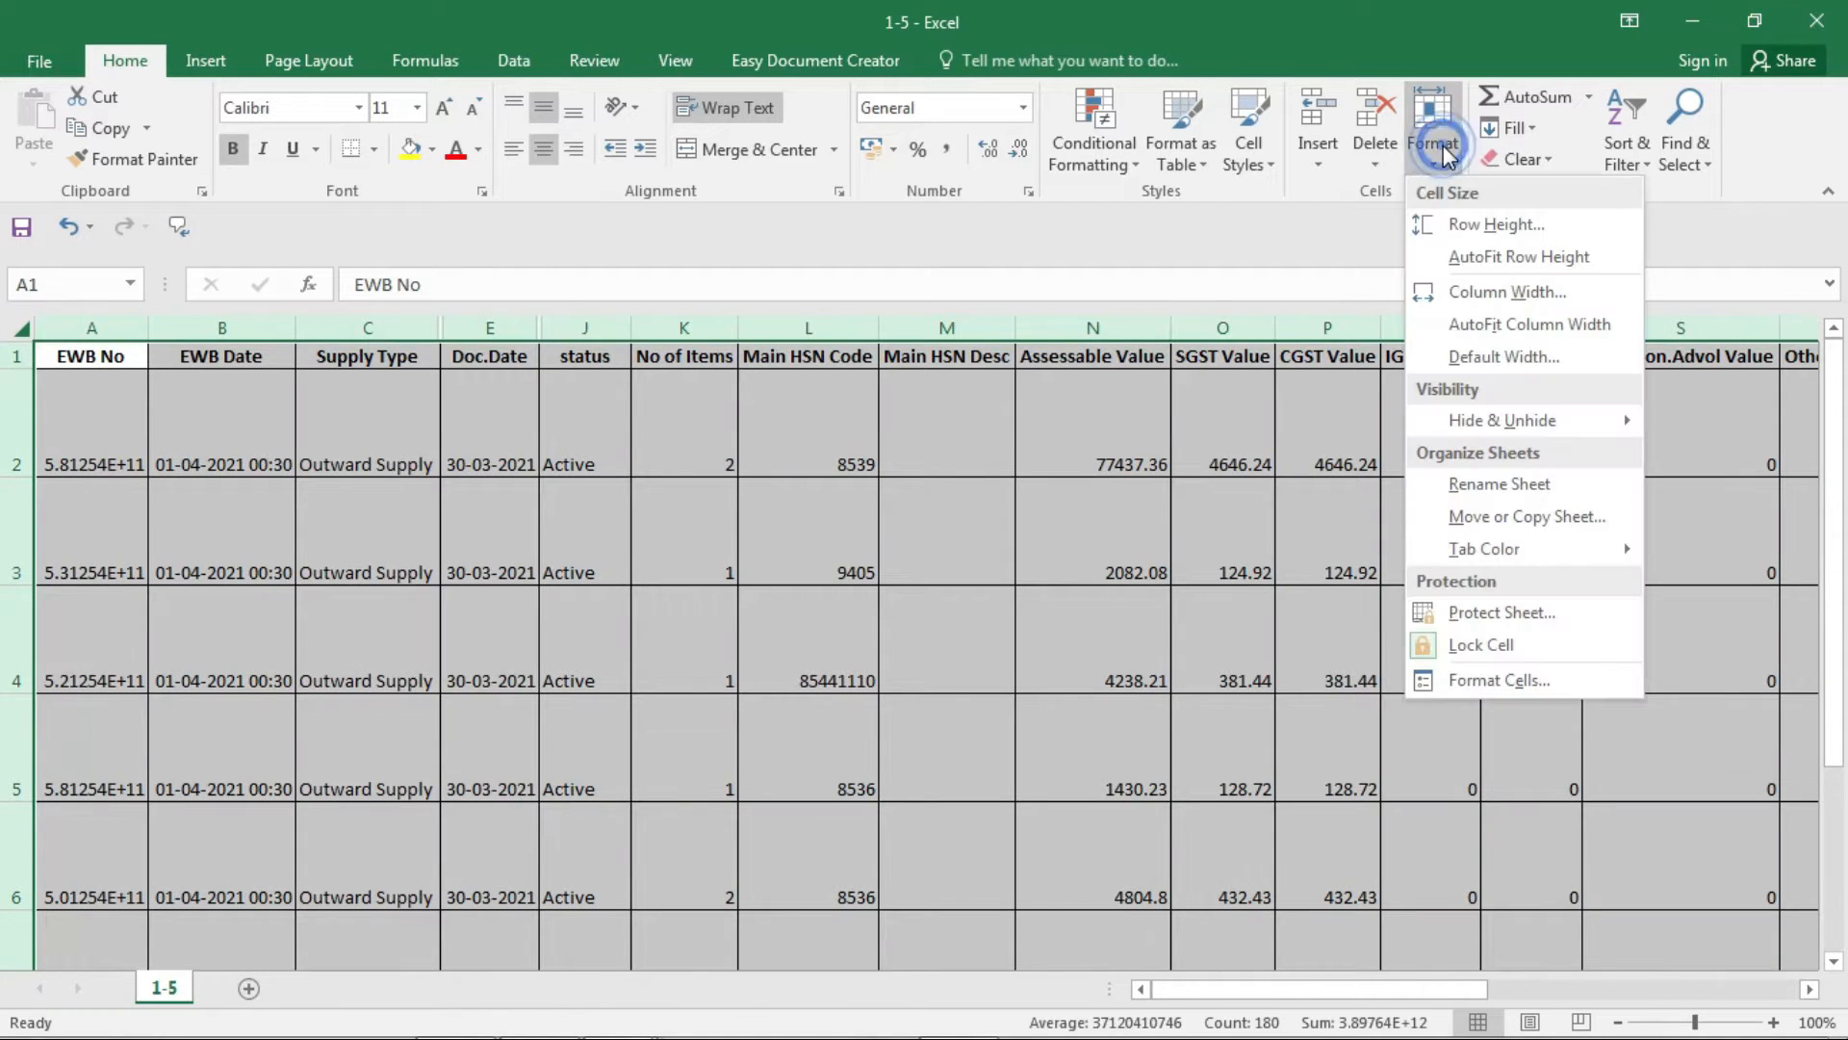
click(1487, 228)
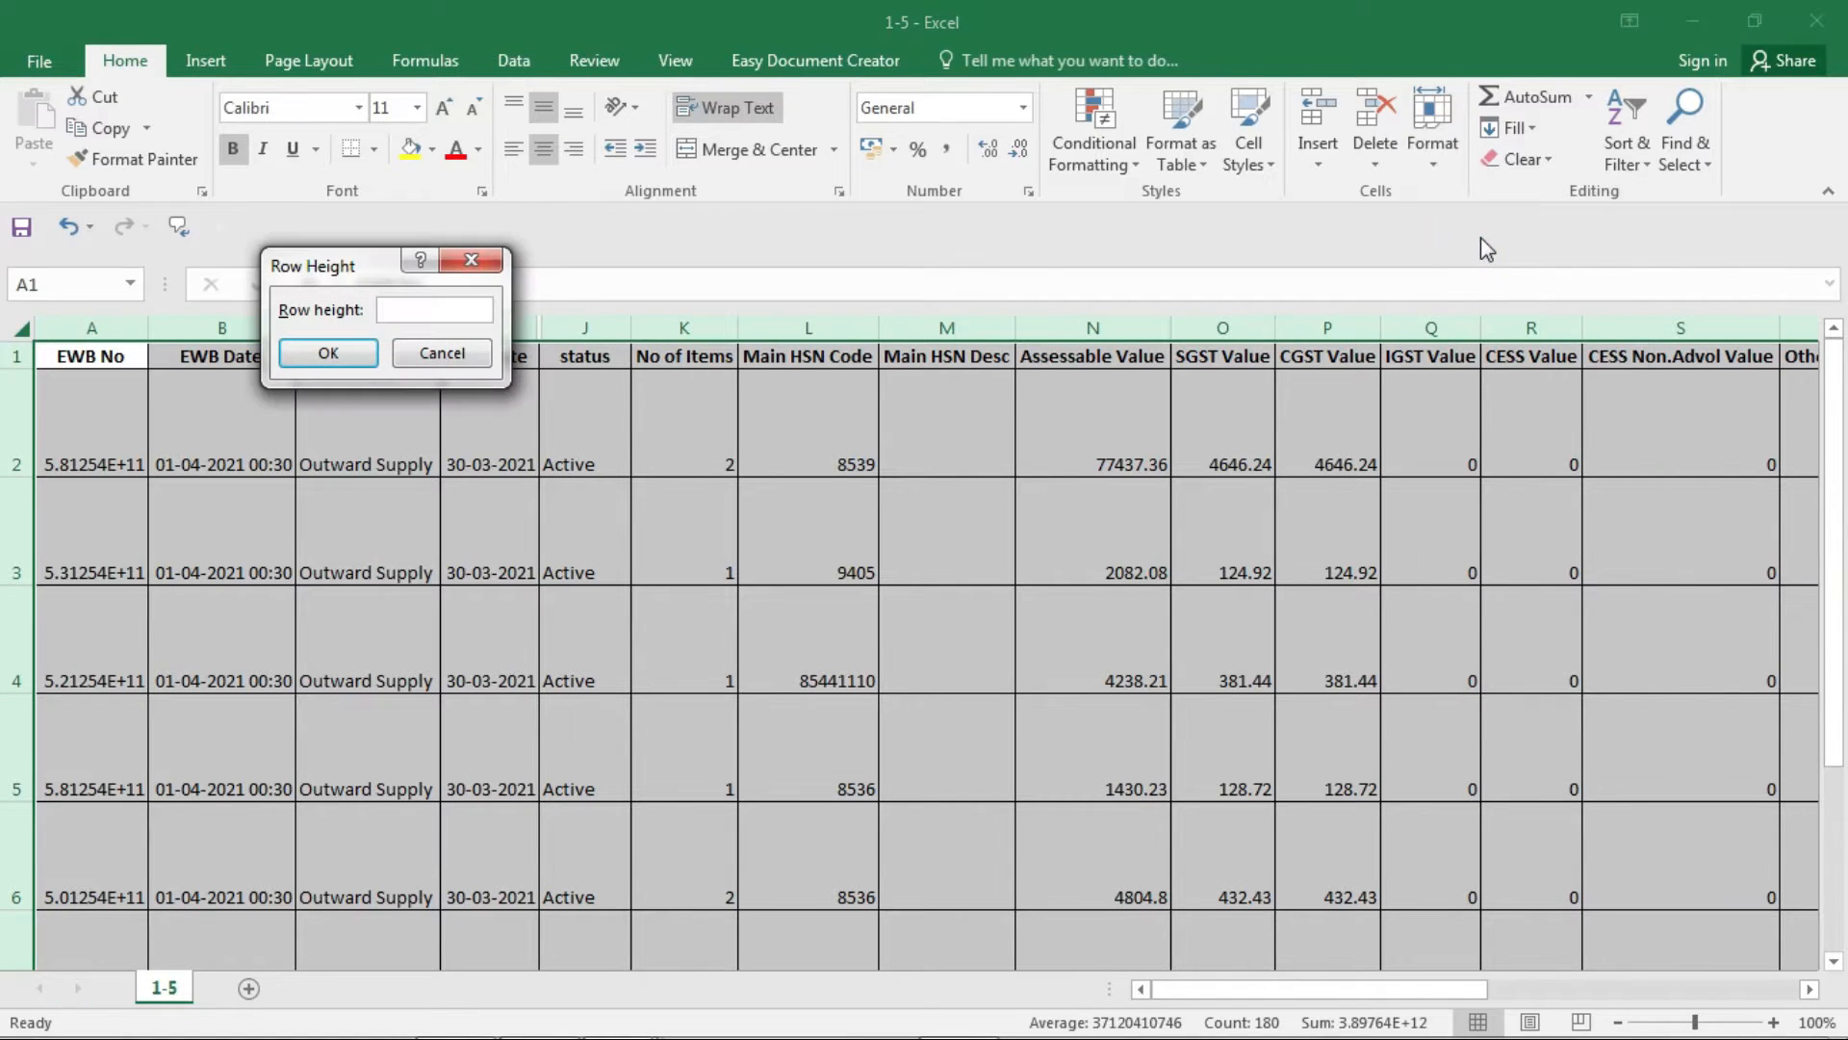
text(15)
key(Return)
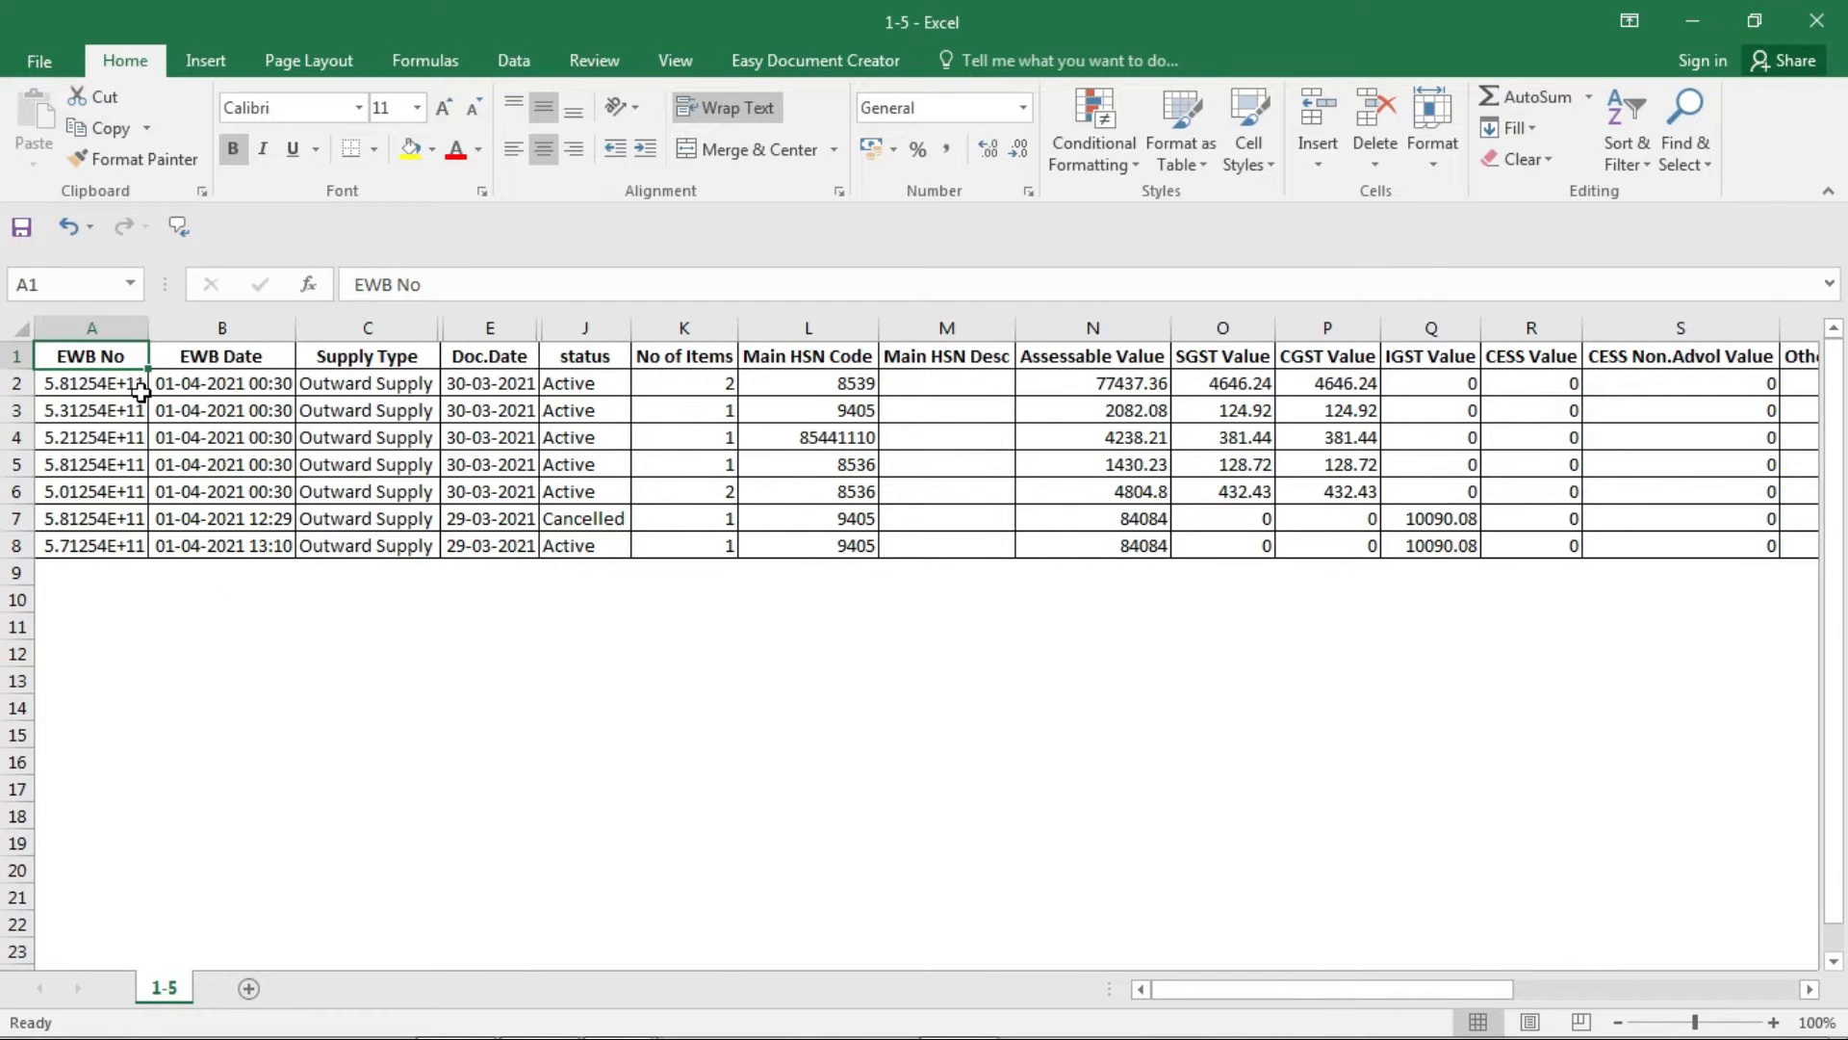
Copy the full report table with its headers from the 1-5 sheet into the EWB Data workbook starting at cell B3.
key(ctrl+shift+Right)
key(ctrl+shift+Down)
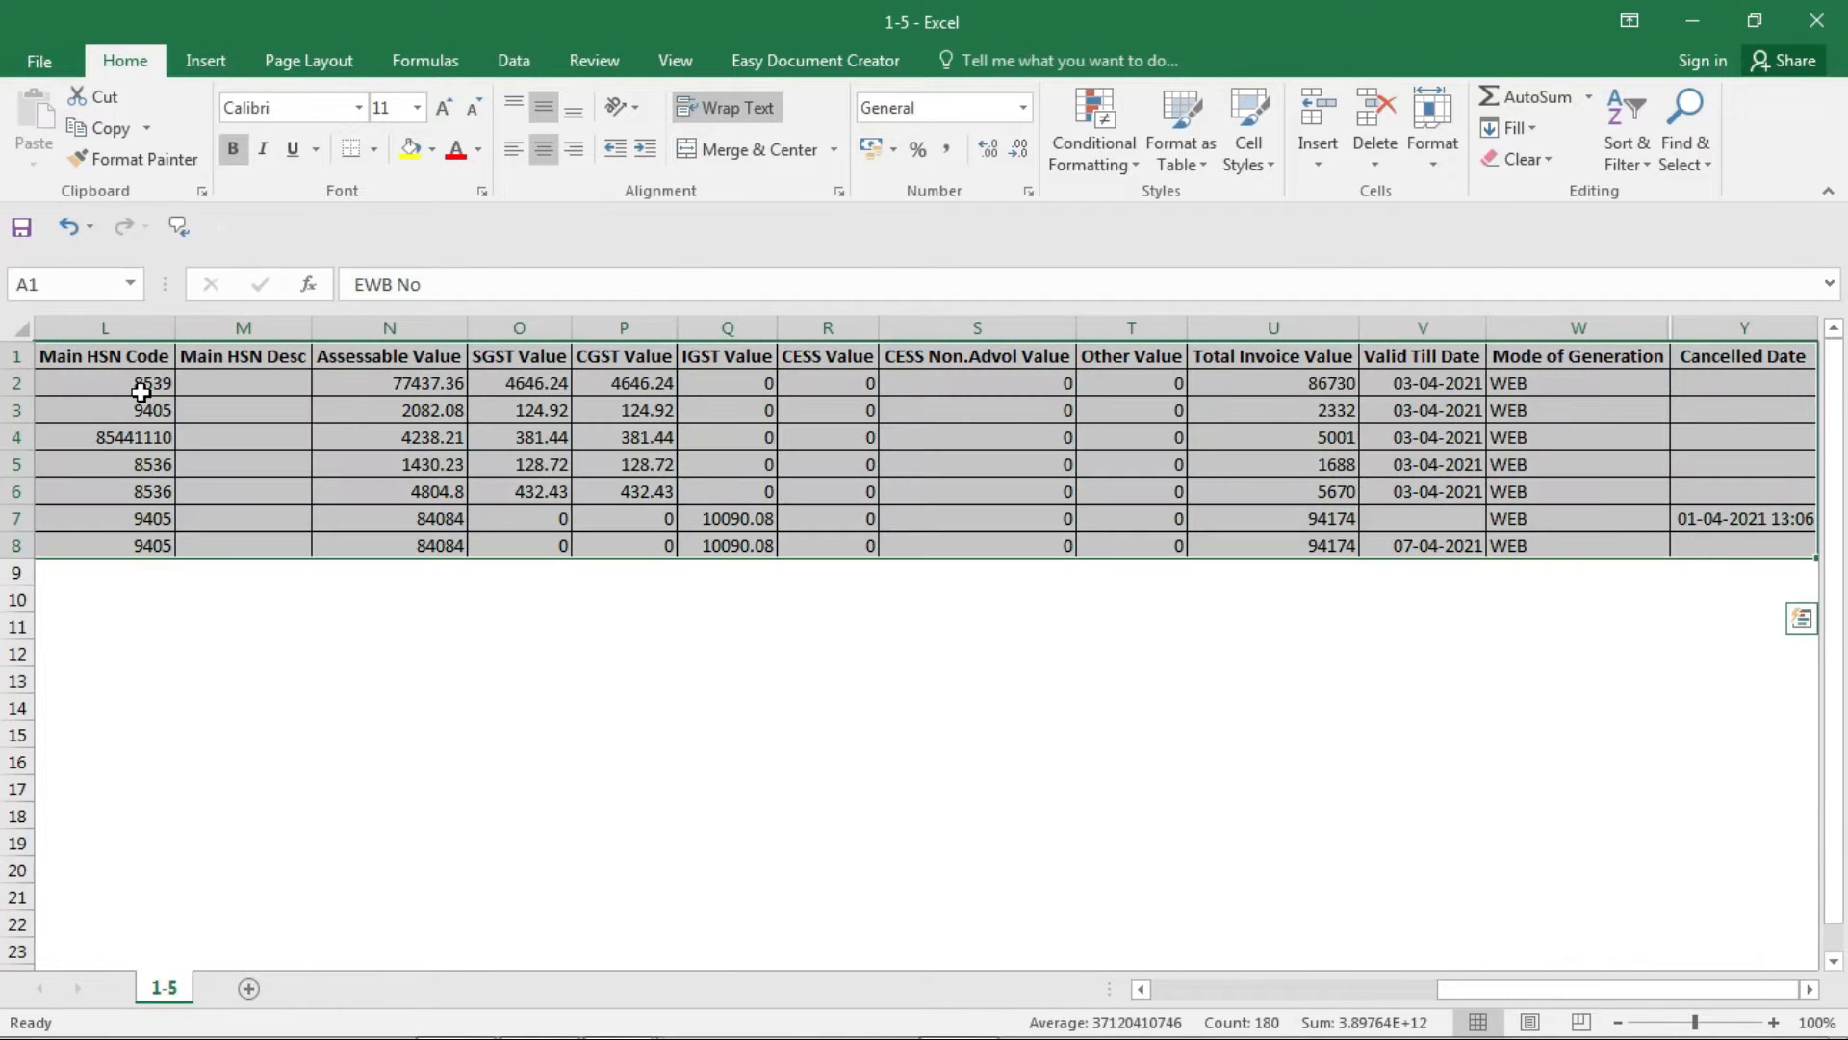
key(ctrl+c)
click(618, 1011)
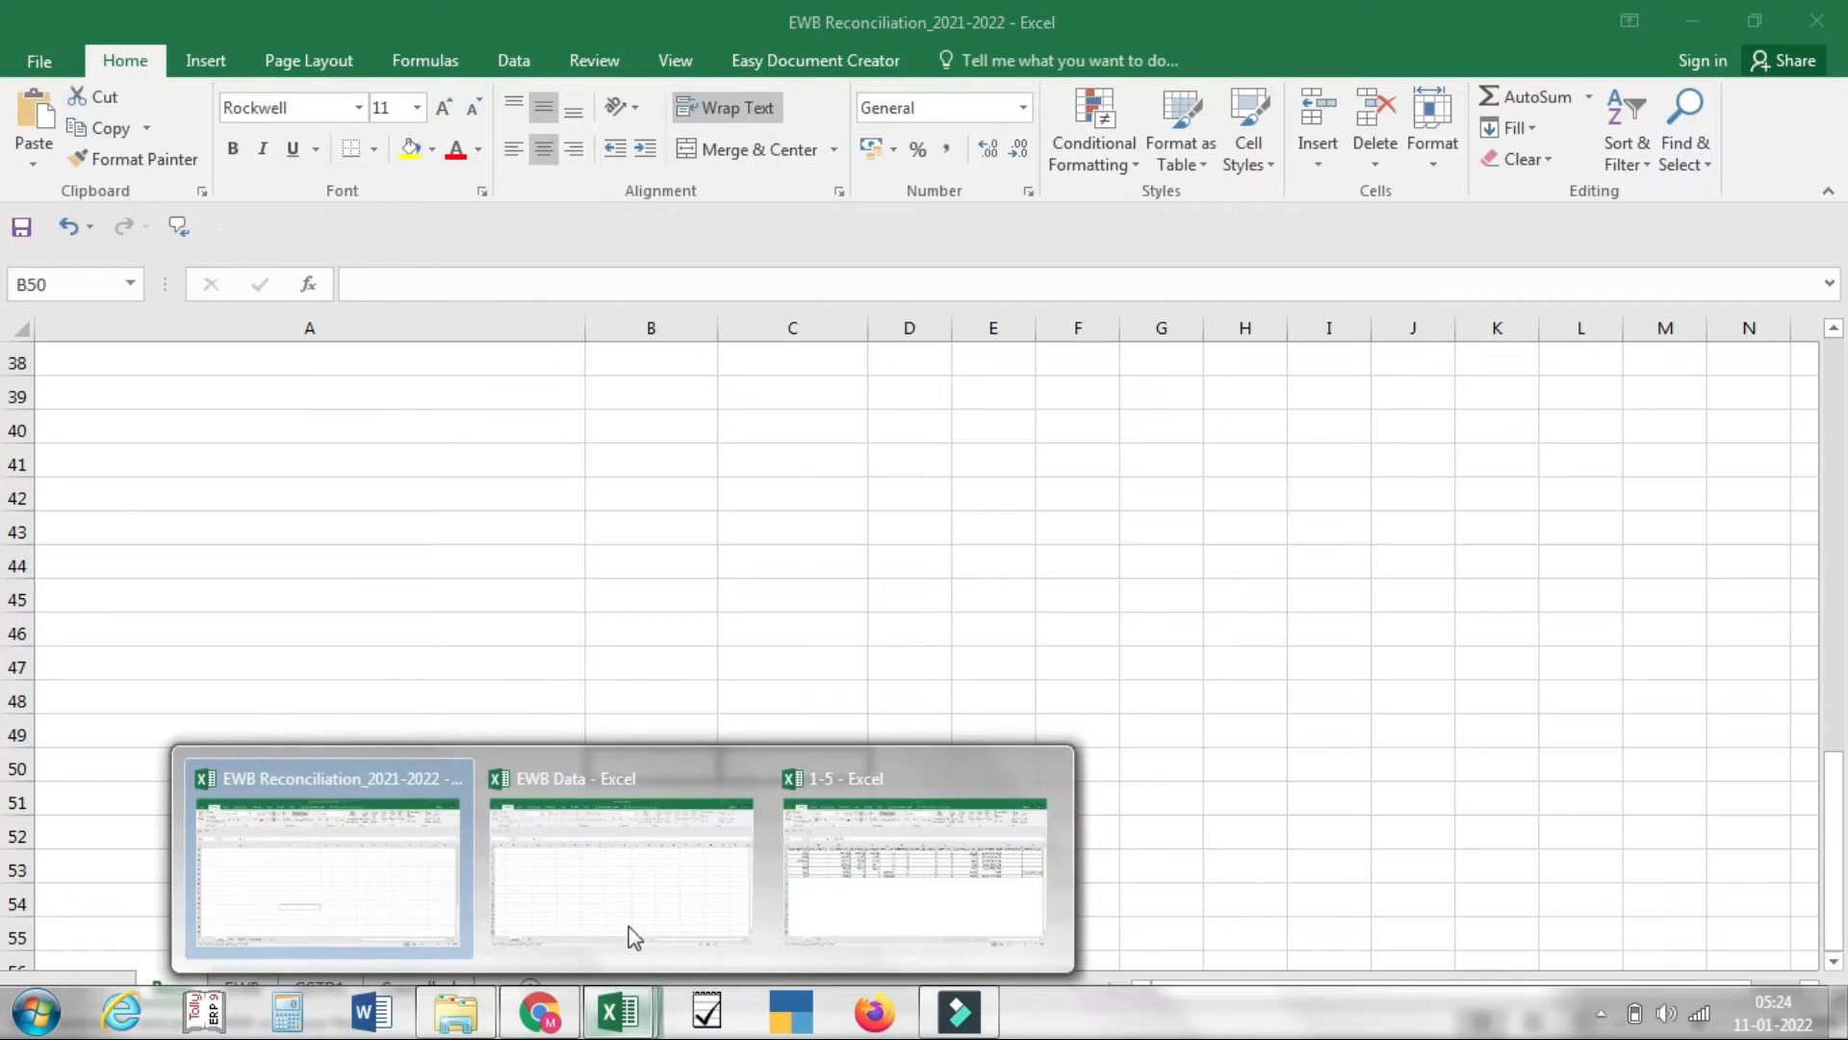
click(639, 889)
click(139, 411)
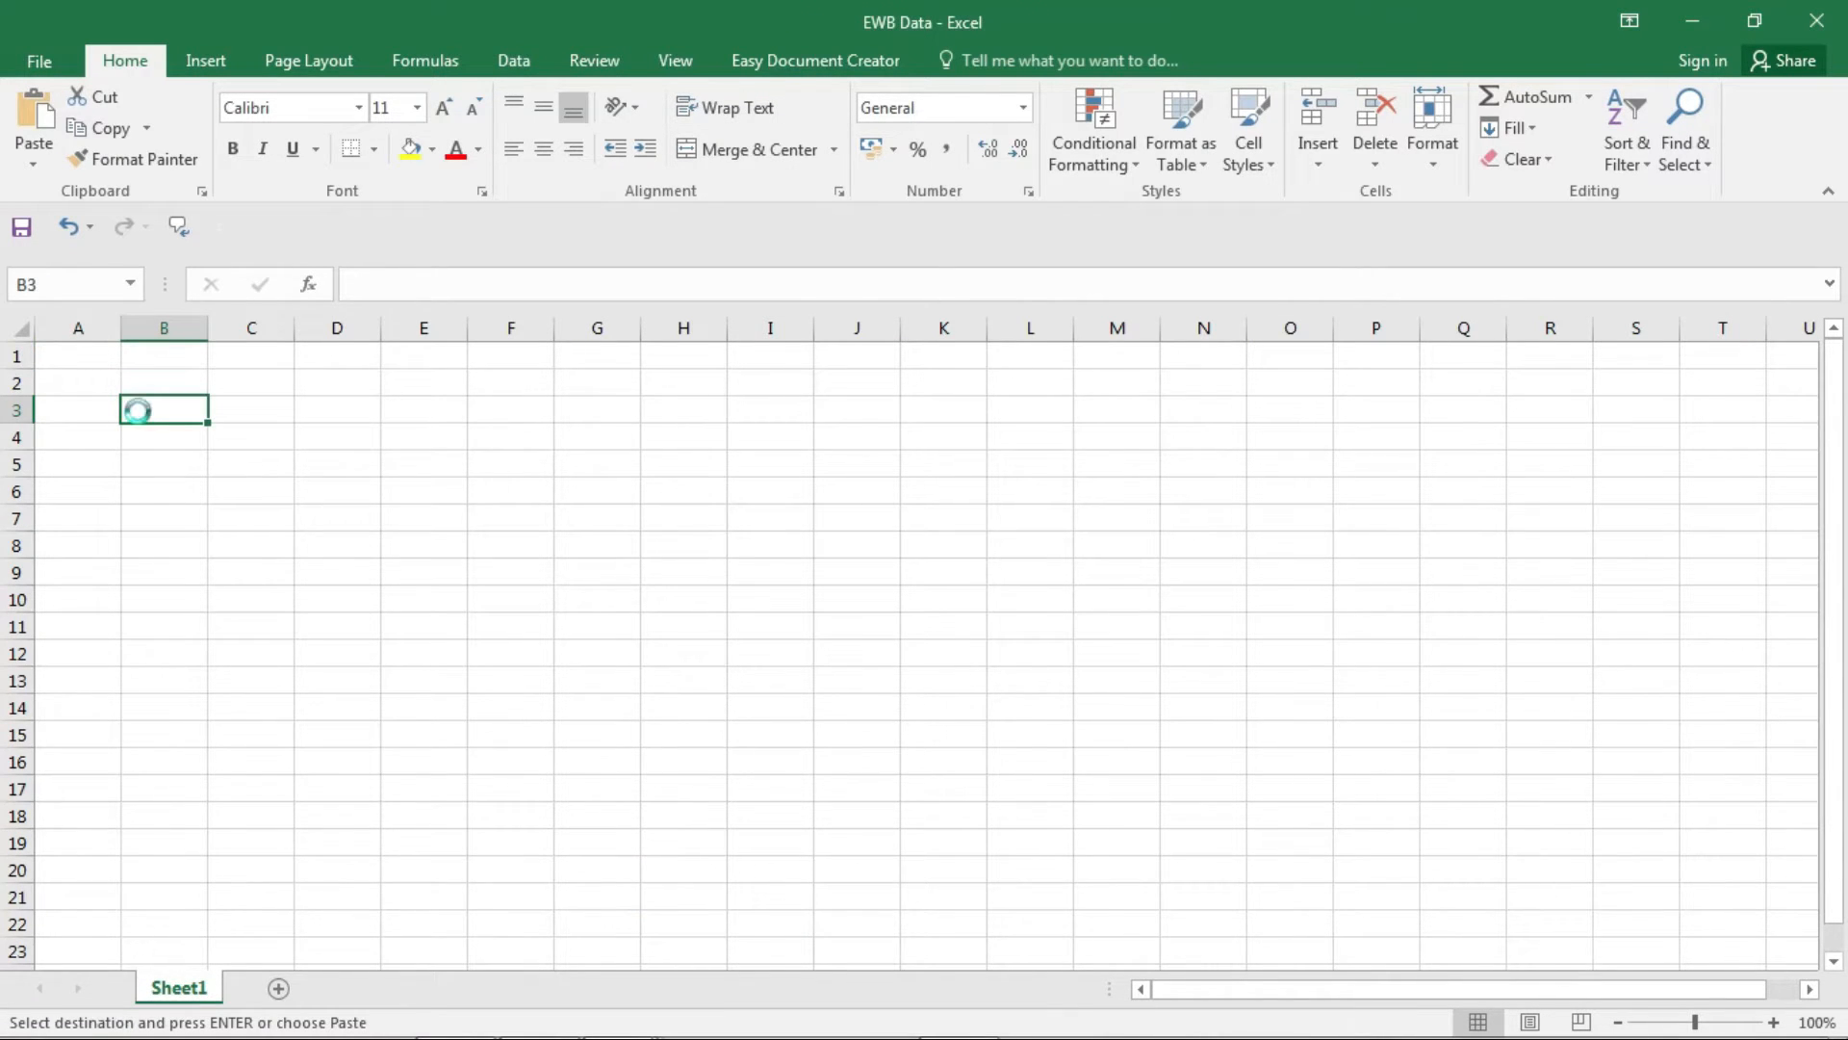
key(ctrl+v)
Set the row height of the whole EWB Data sheet to 15.
click(875, 438)
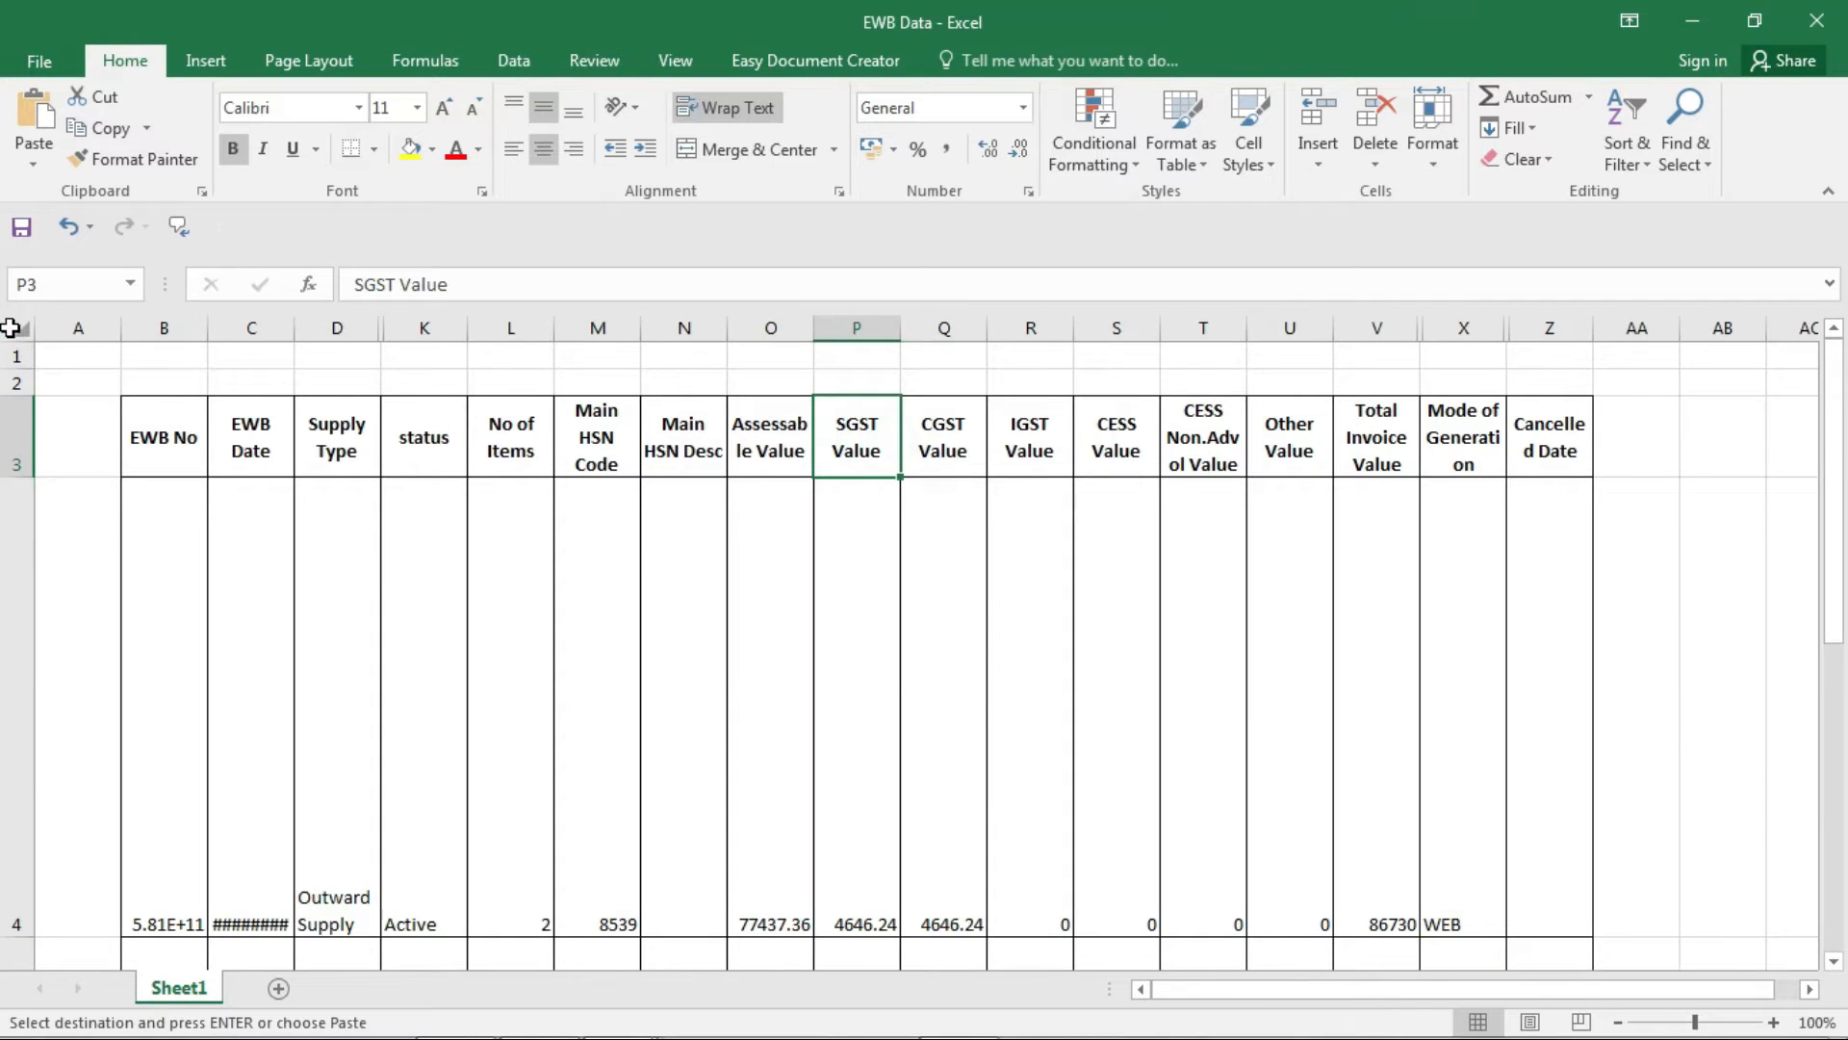
click(21, 331)
click(1436, 157)
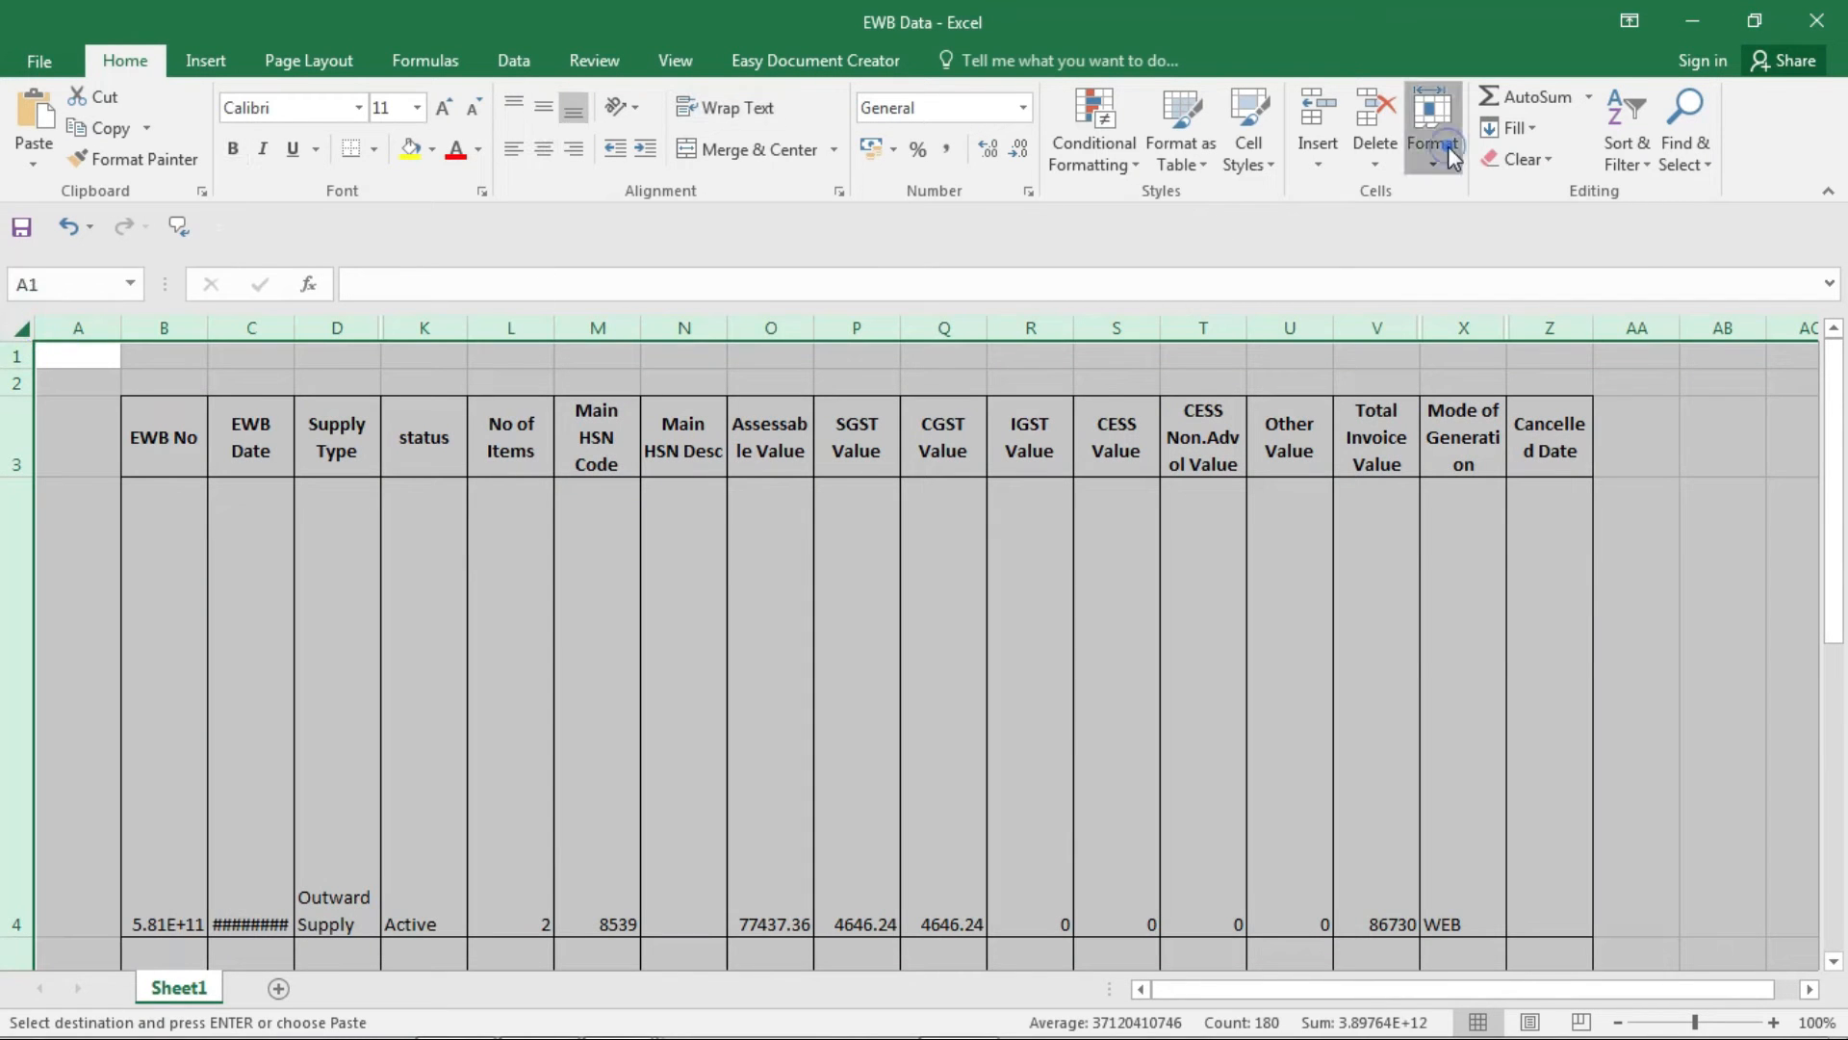
click(1505, 229)
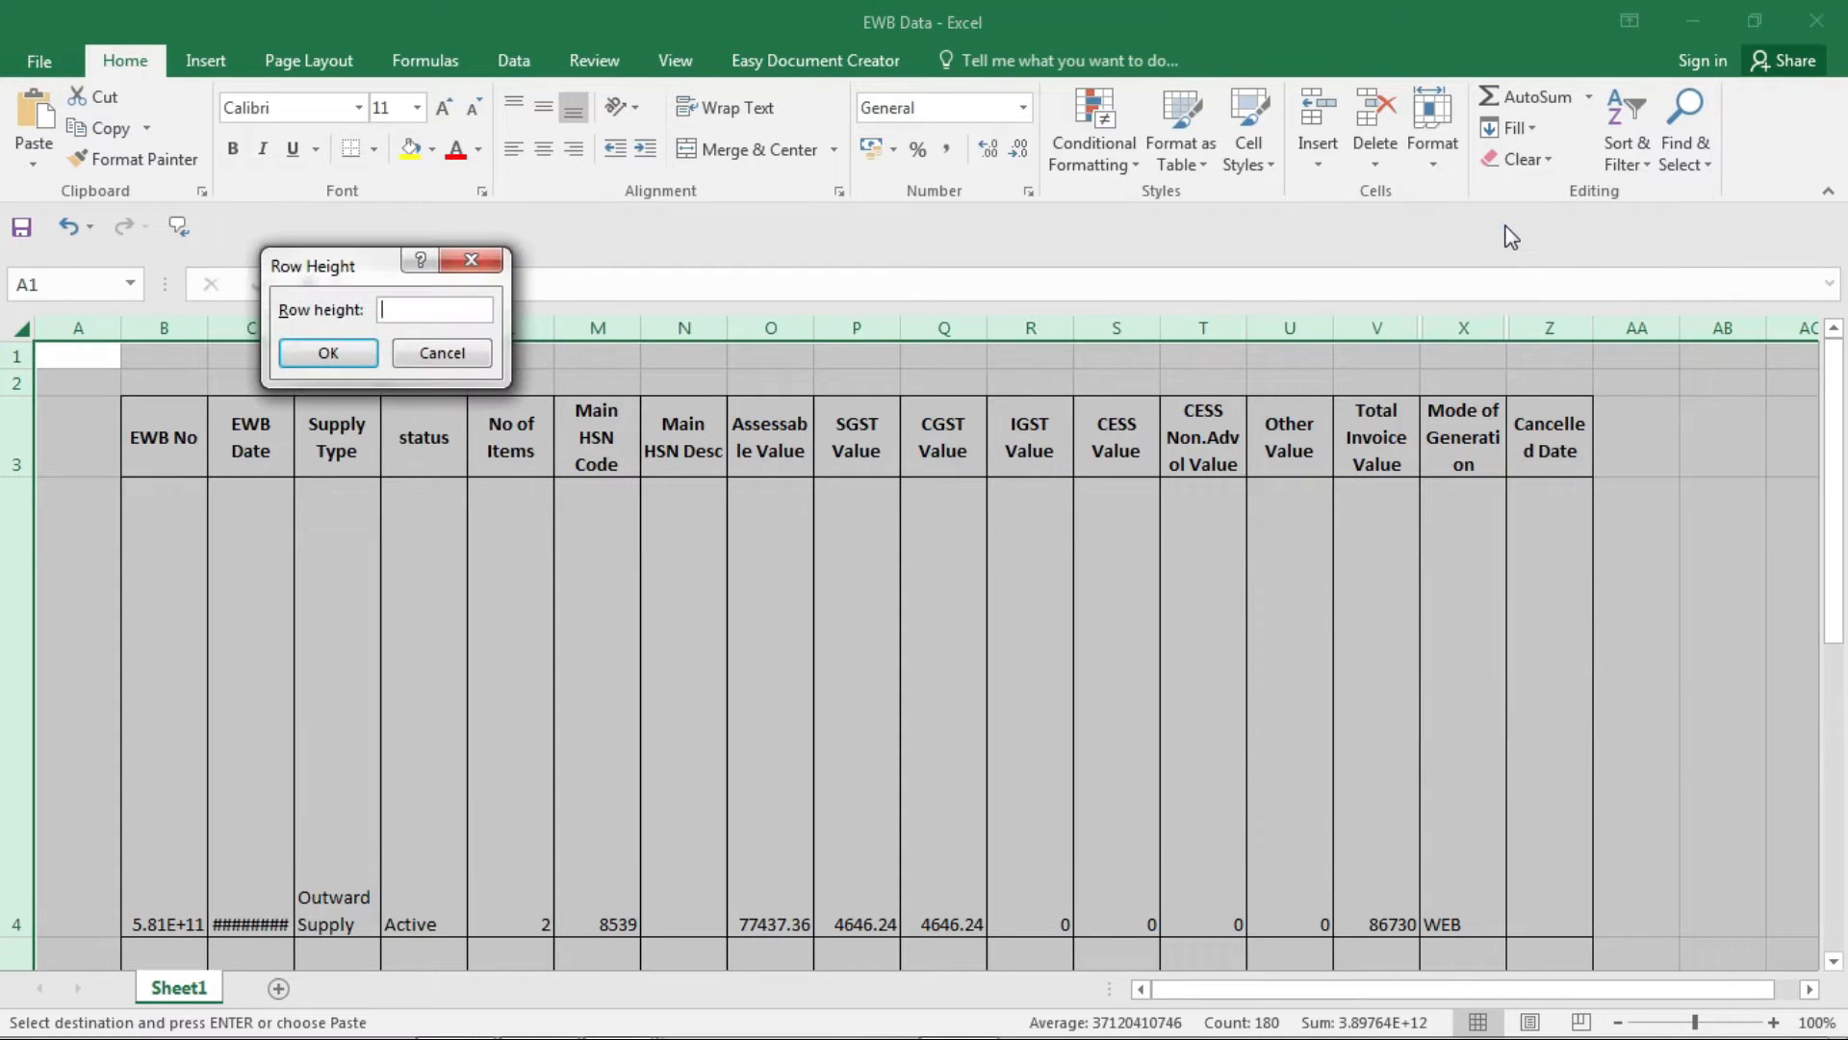
text(15)
key(Return)
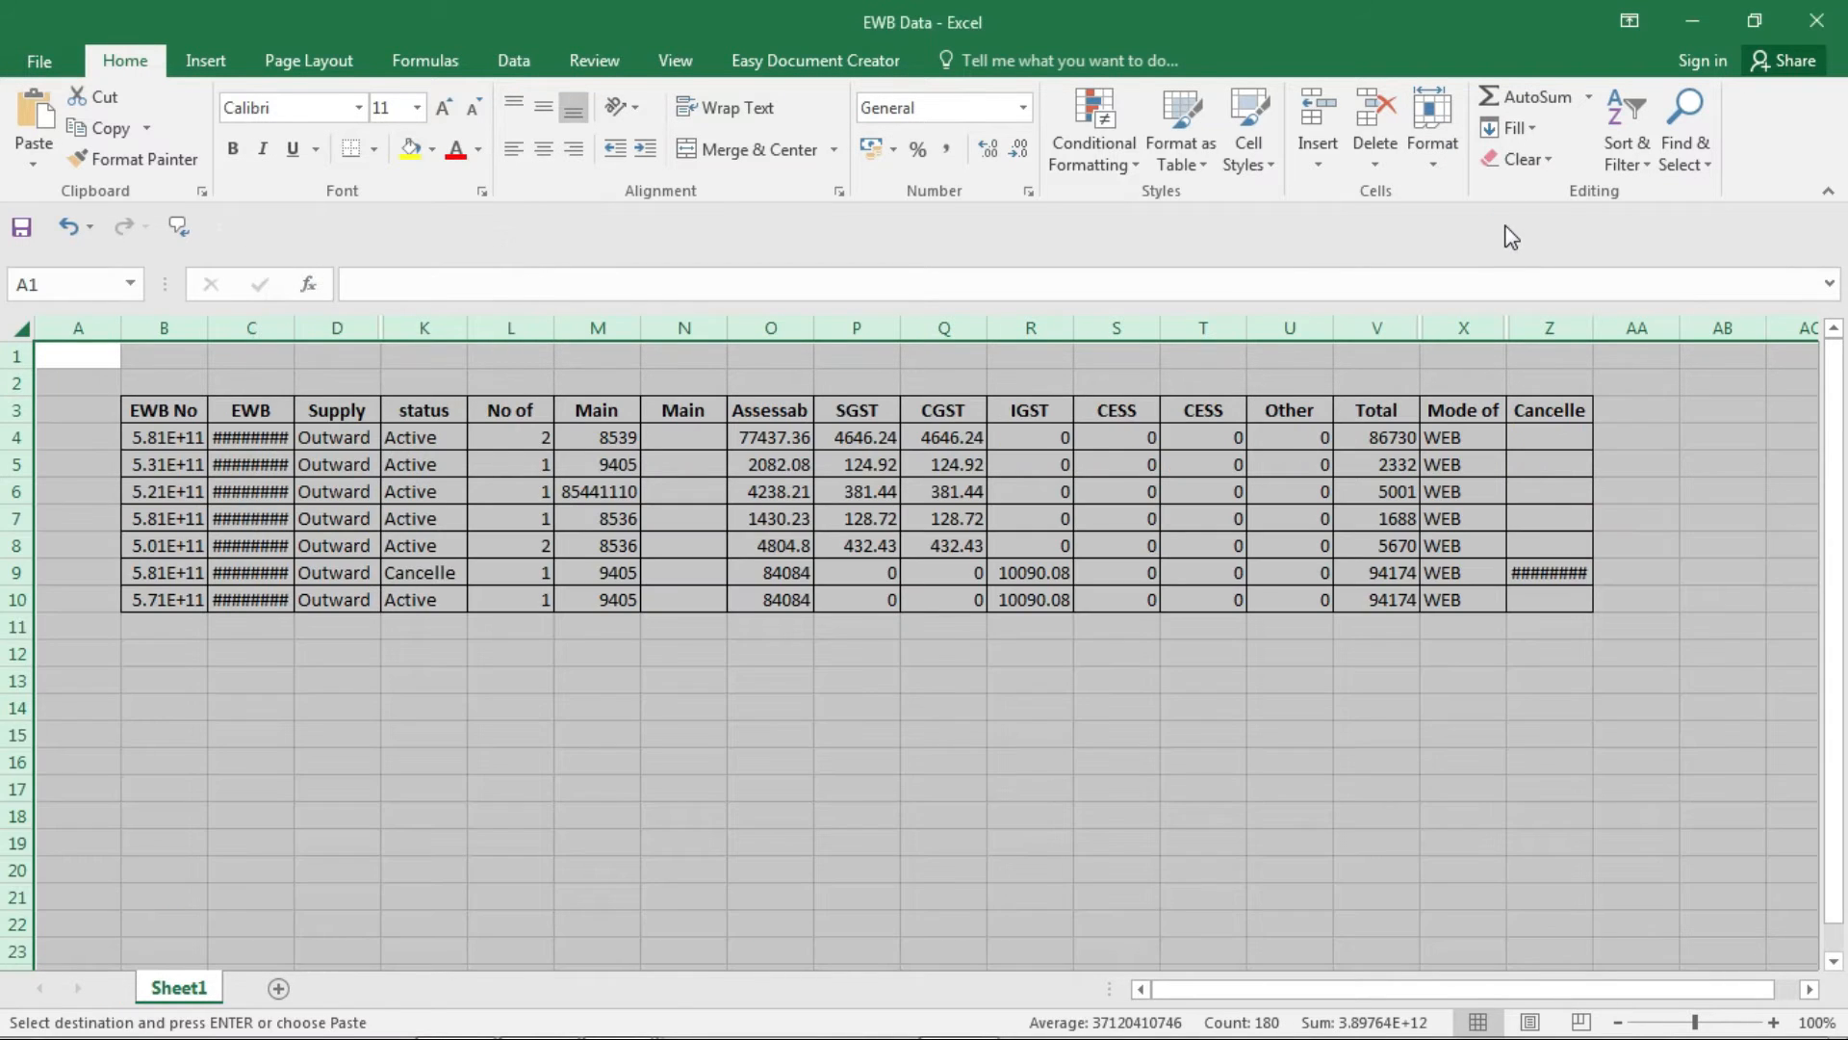
click(423, 517)
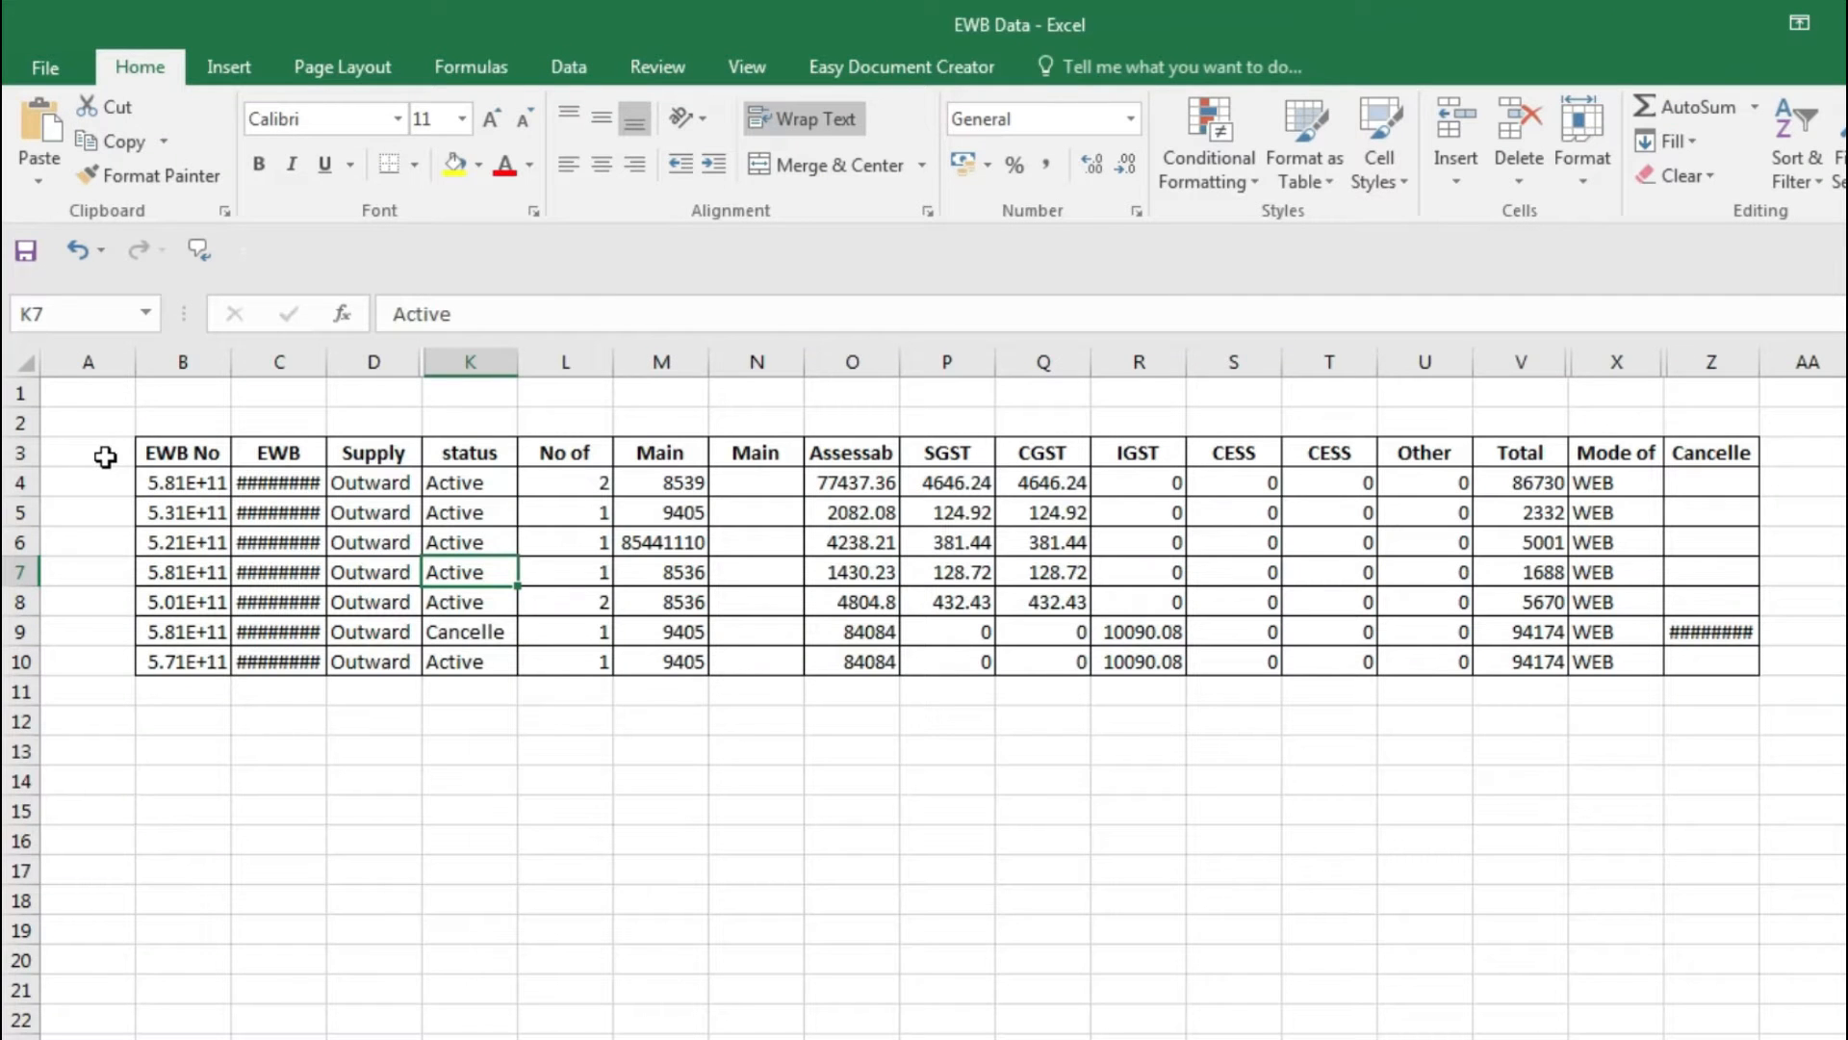
Add a Month column header in A3 and enter Apr-21 for the first record in A4.
click(104, 456)
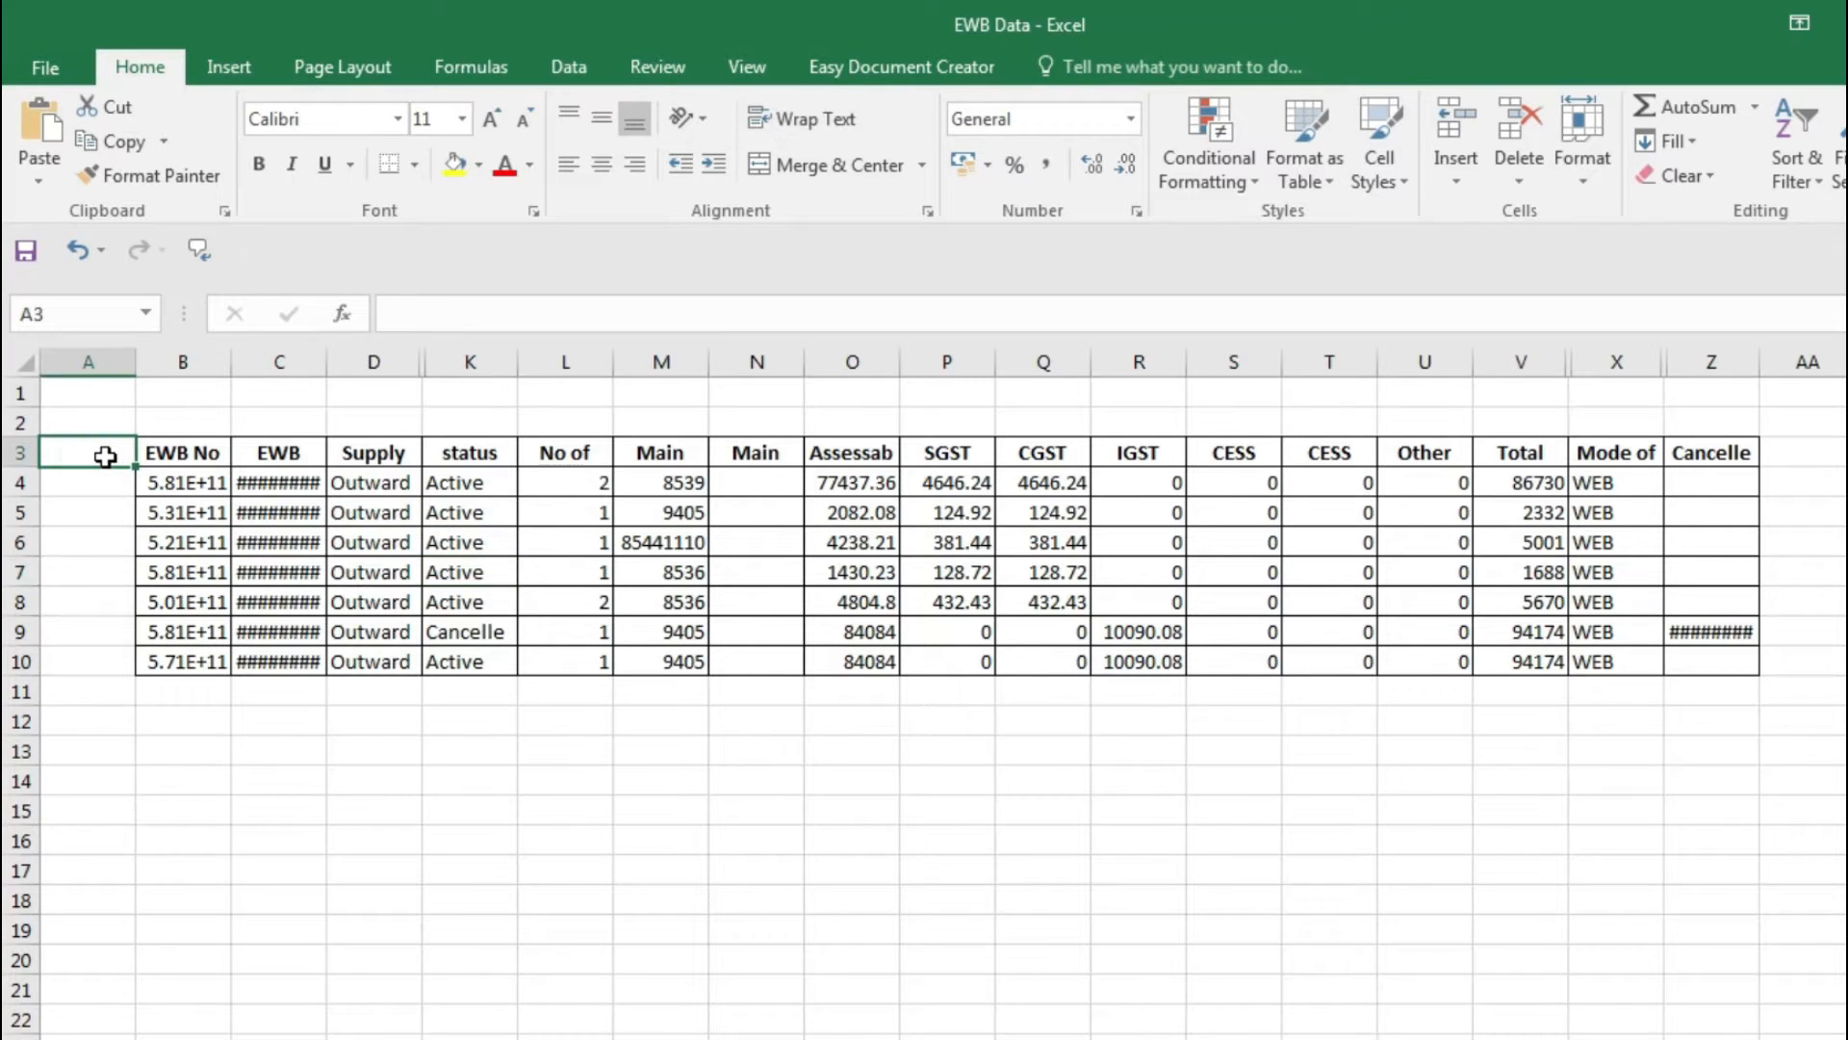
text(Month)
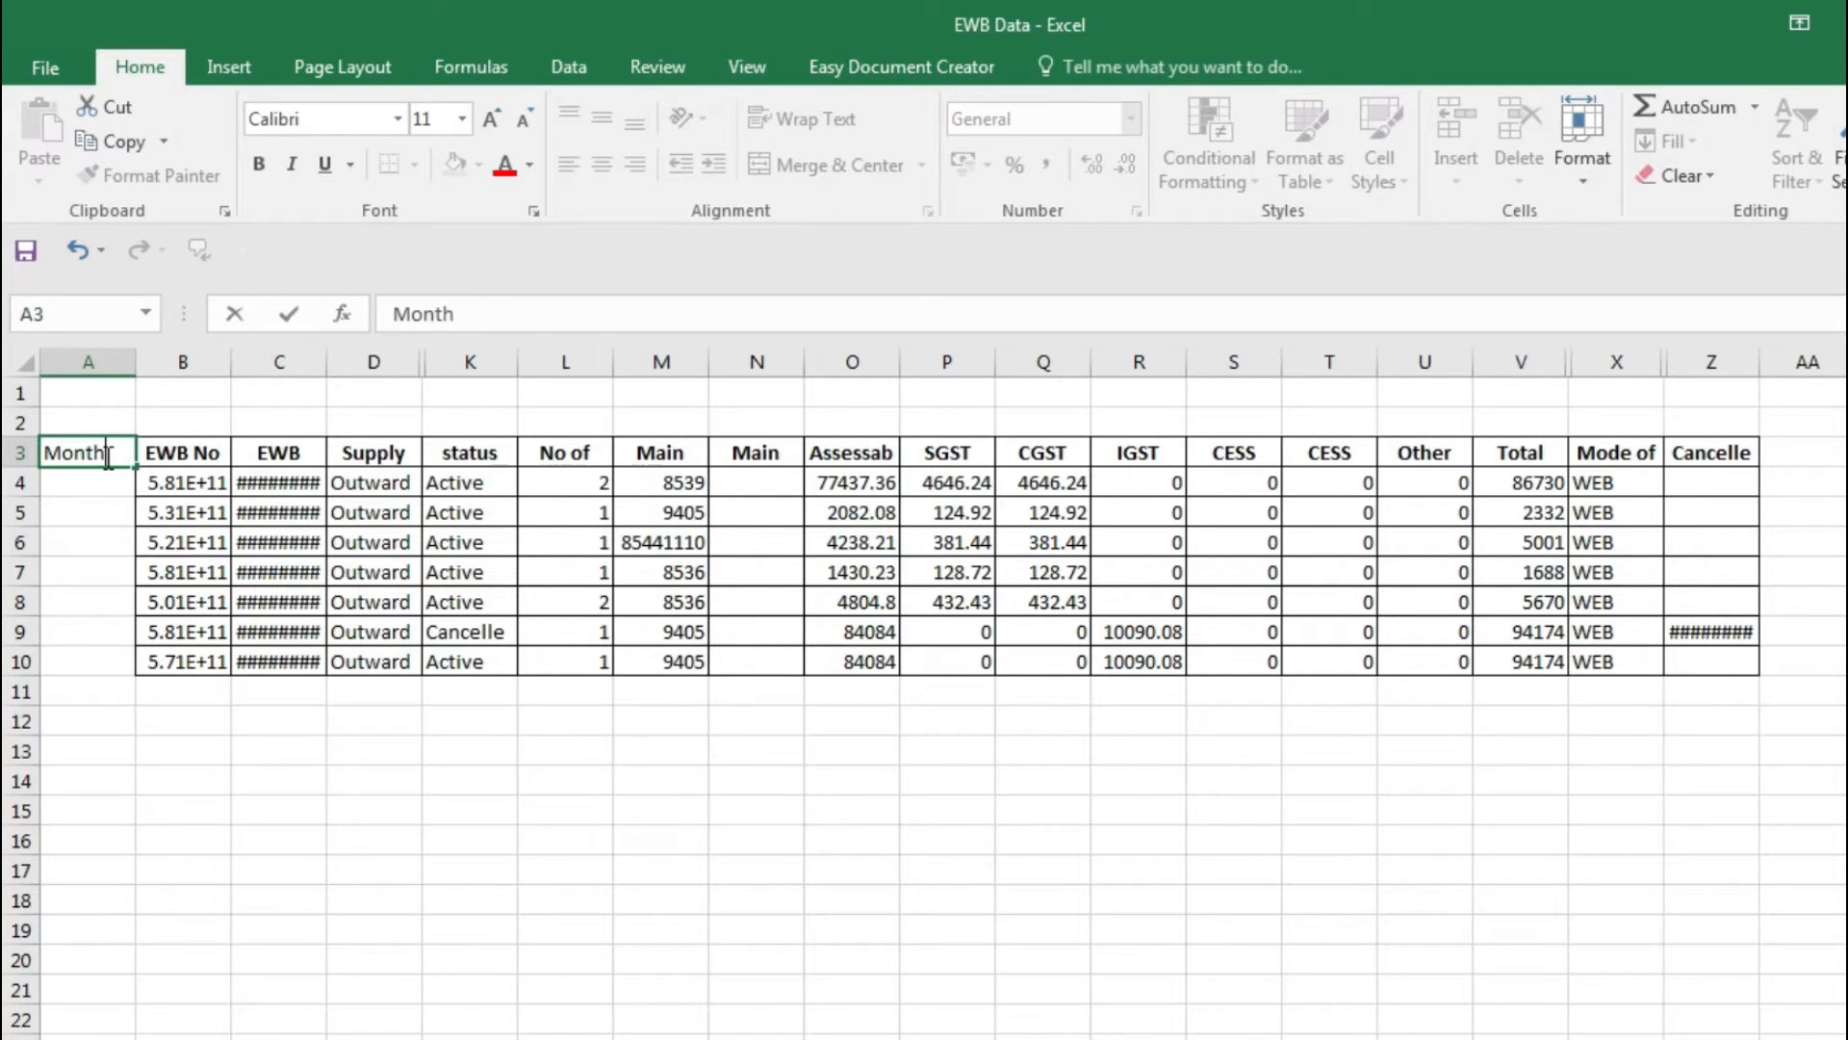
key(Return)
text(Apr)
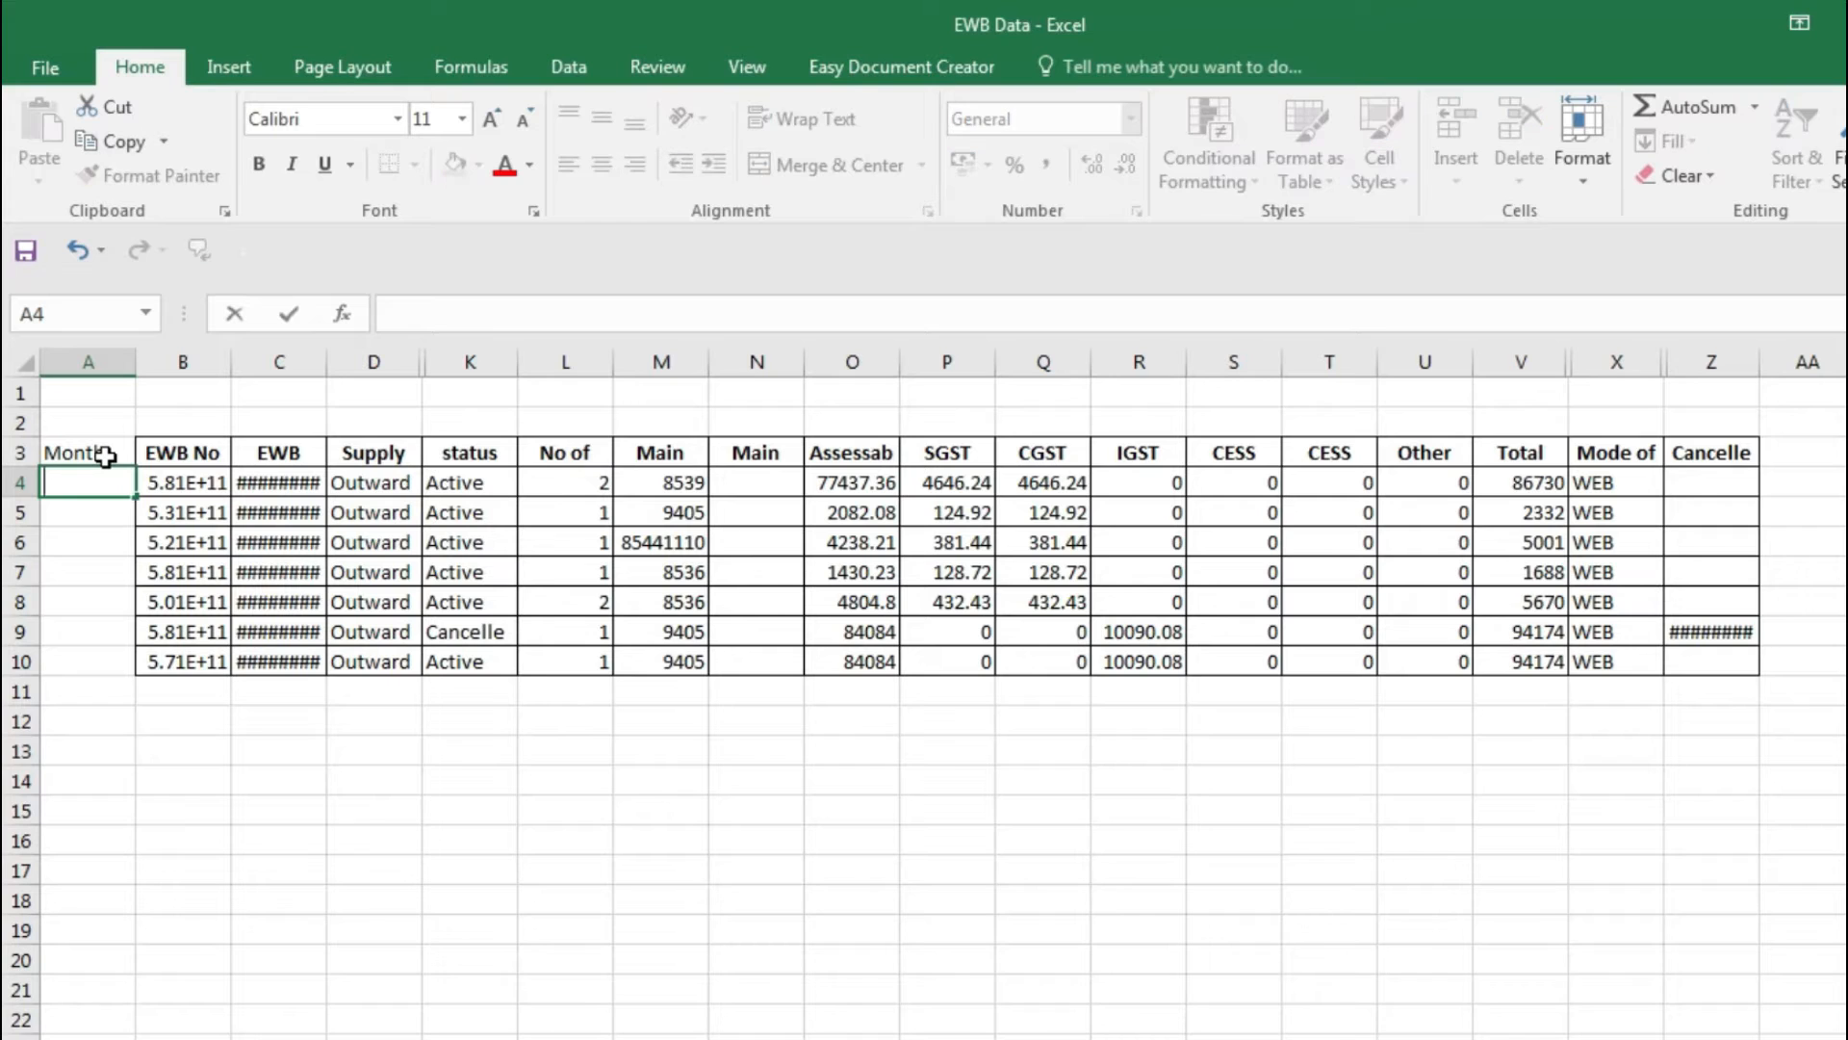
text(-21)
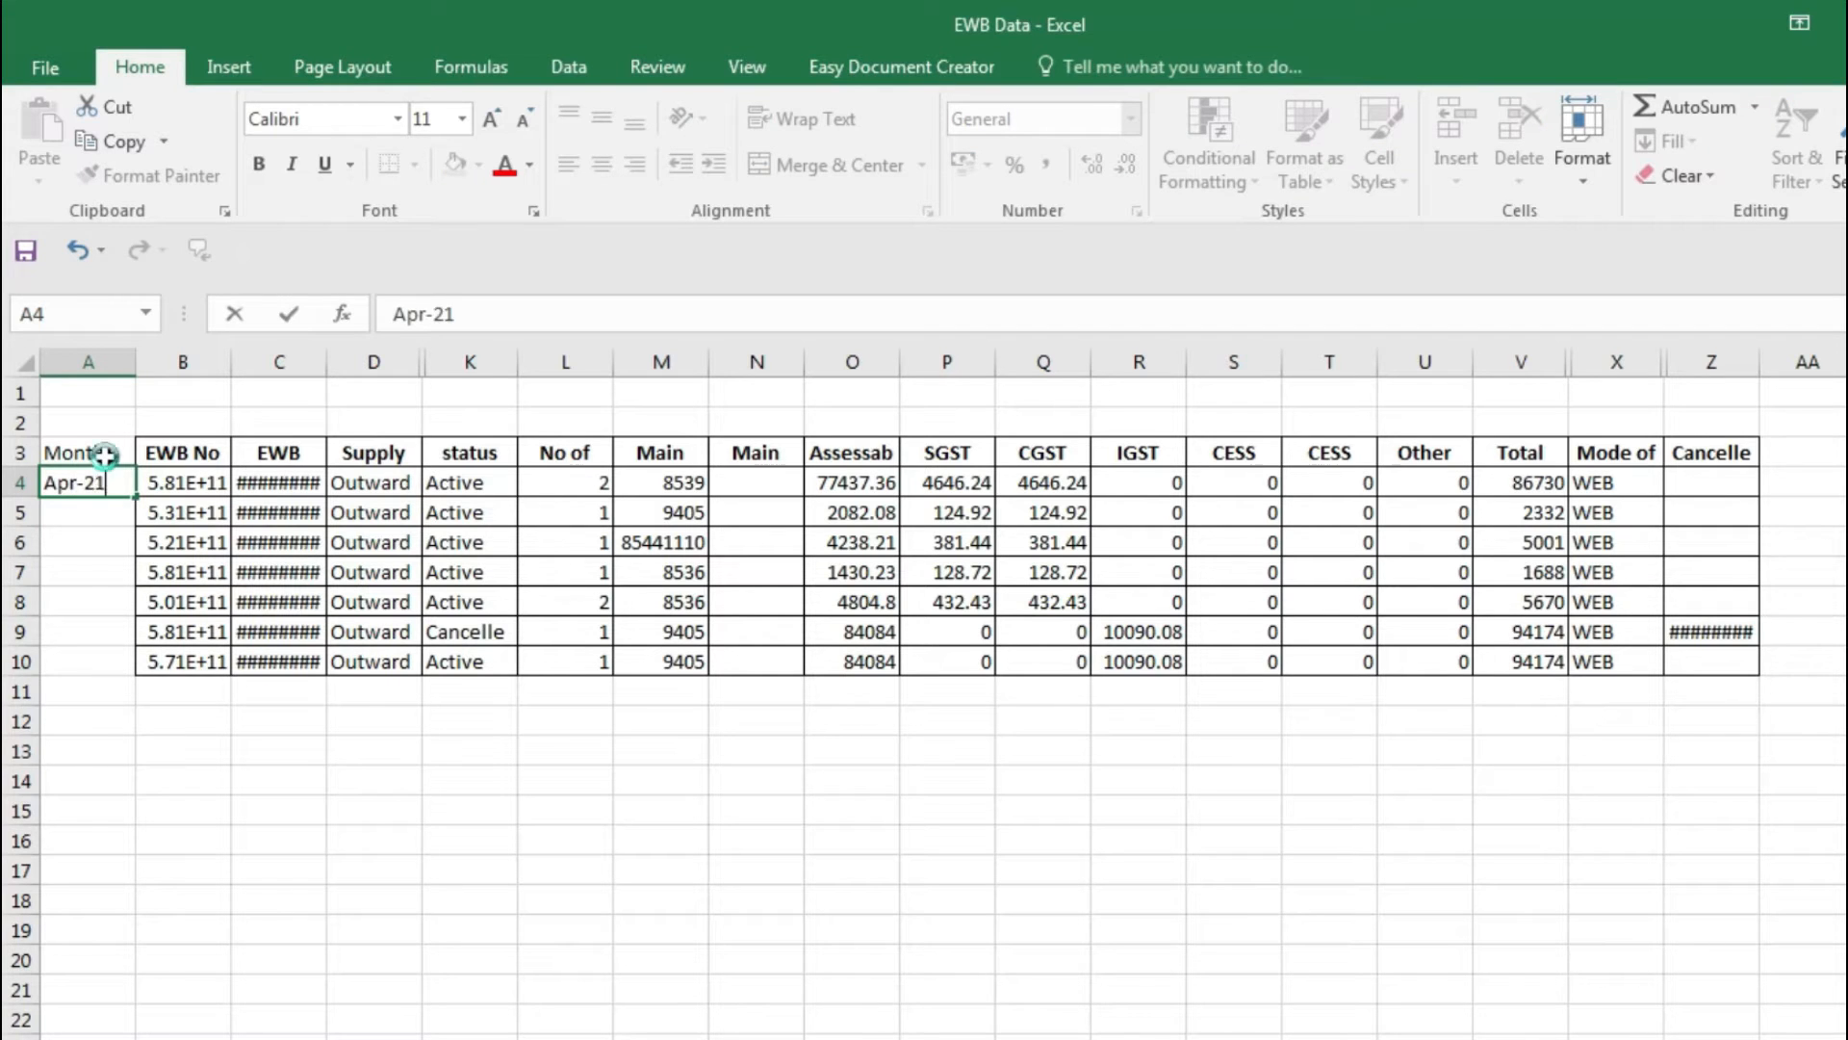
key(Return)
Copy the Apr-21 value down the Month column to the last record in row 10.
key(Up)
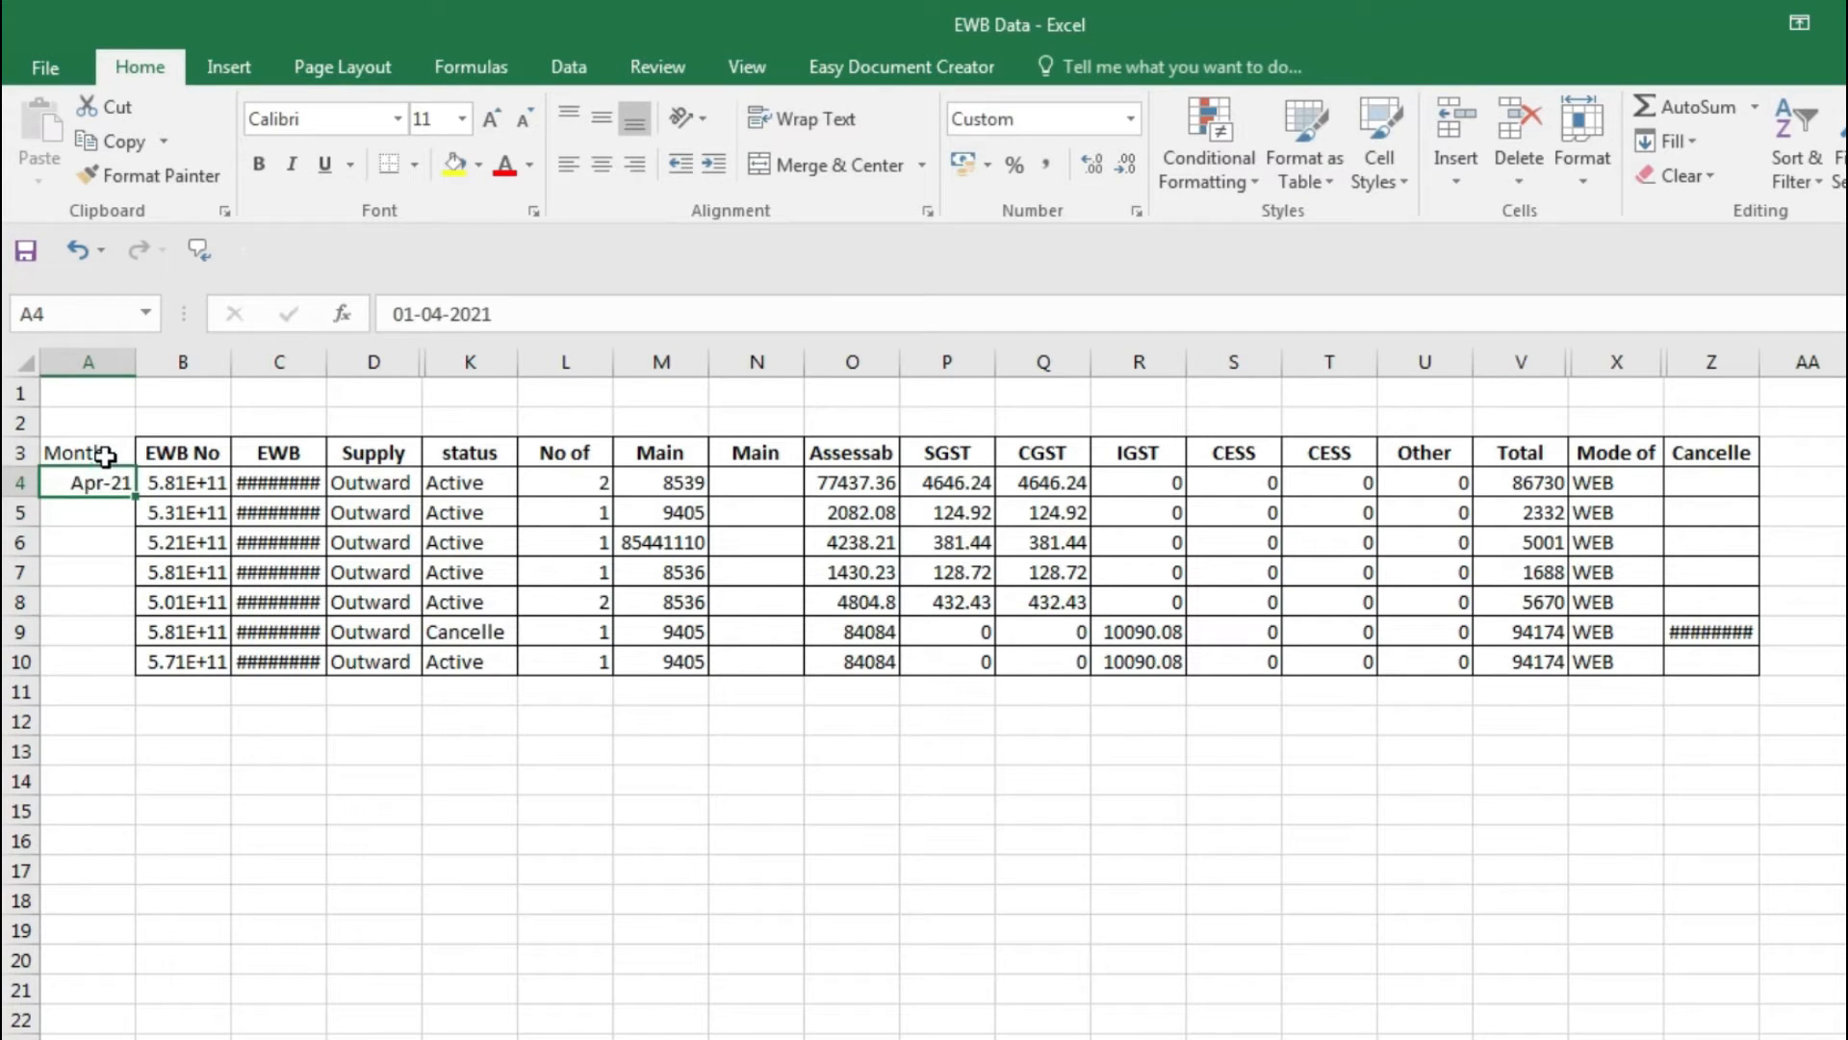
key(ctrl+c)
key(Right)
key(ctrl+Down)
key(Left)
key(ctrl+shift+Up)
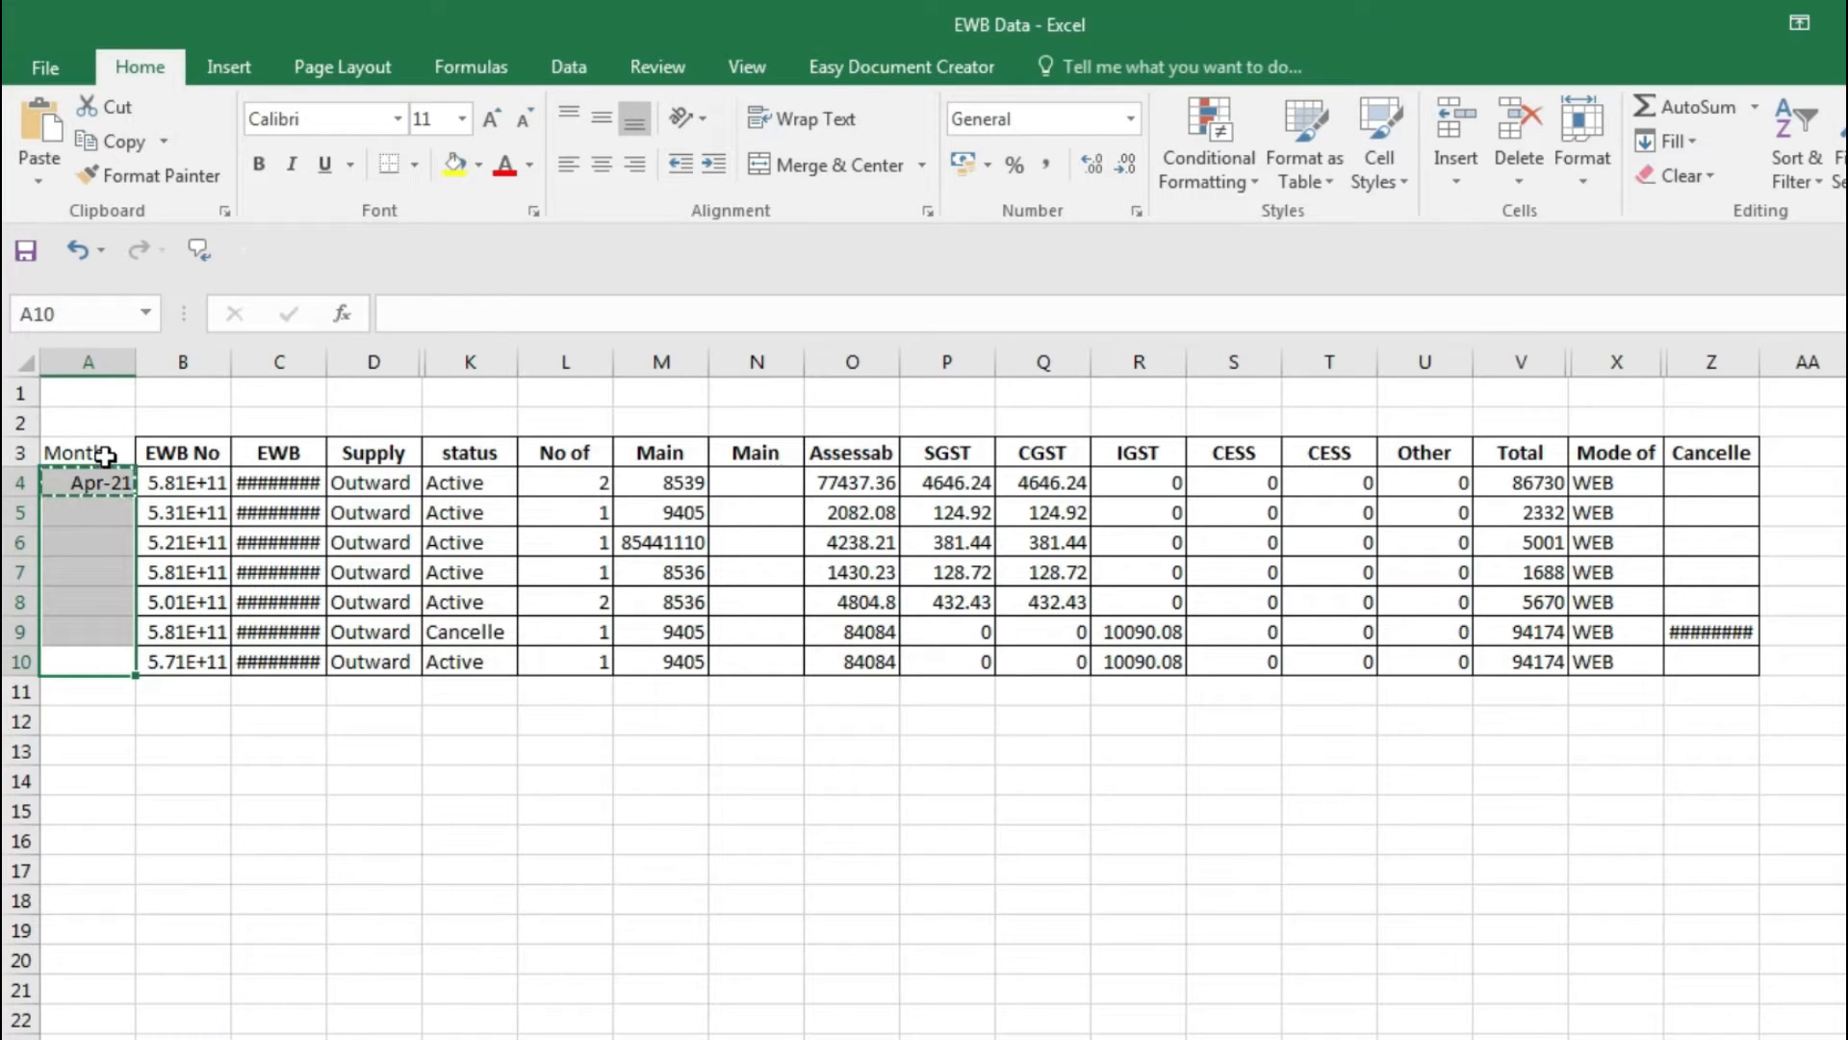
key(ctrl+v)
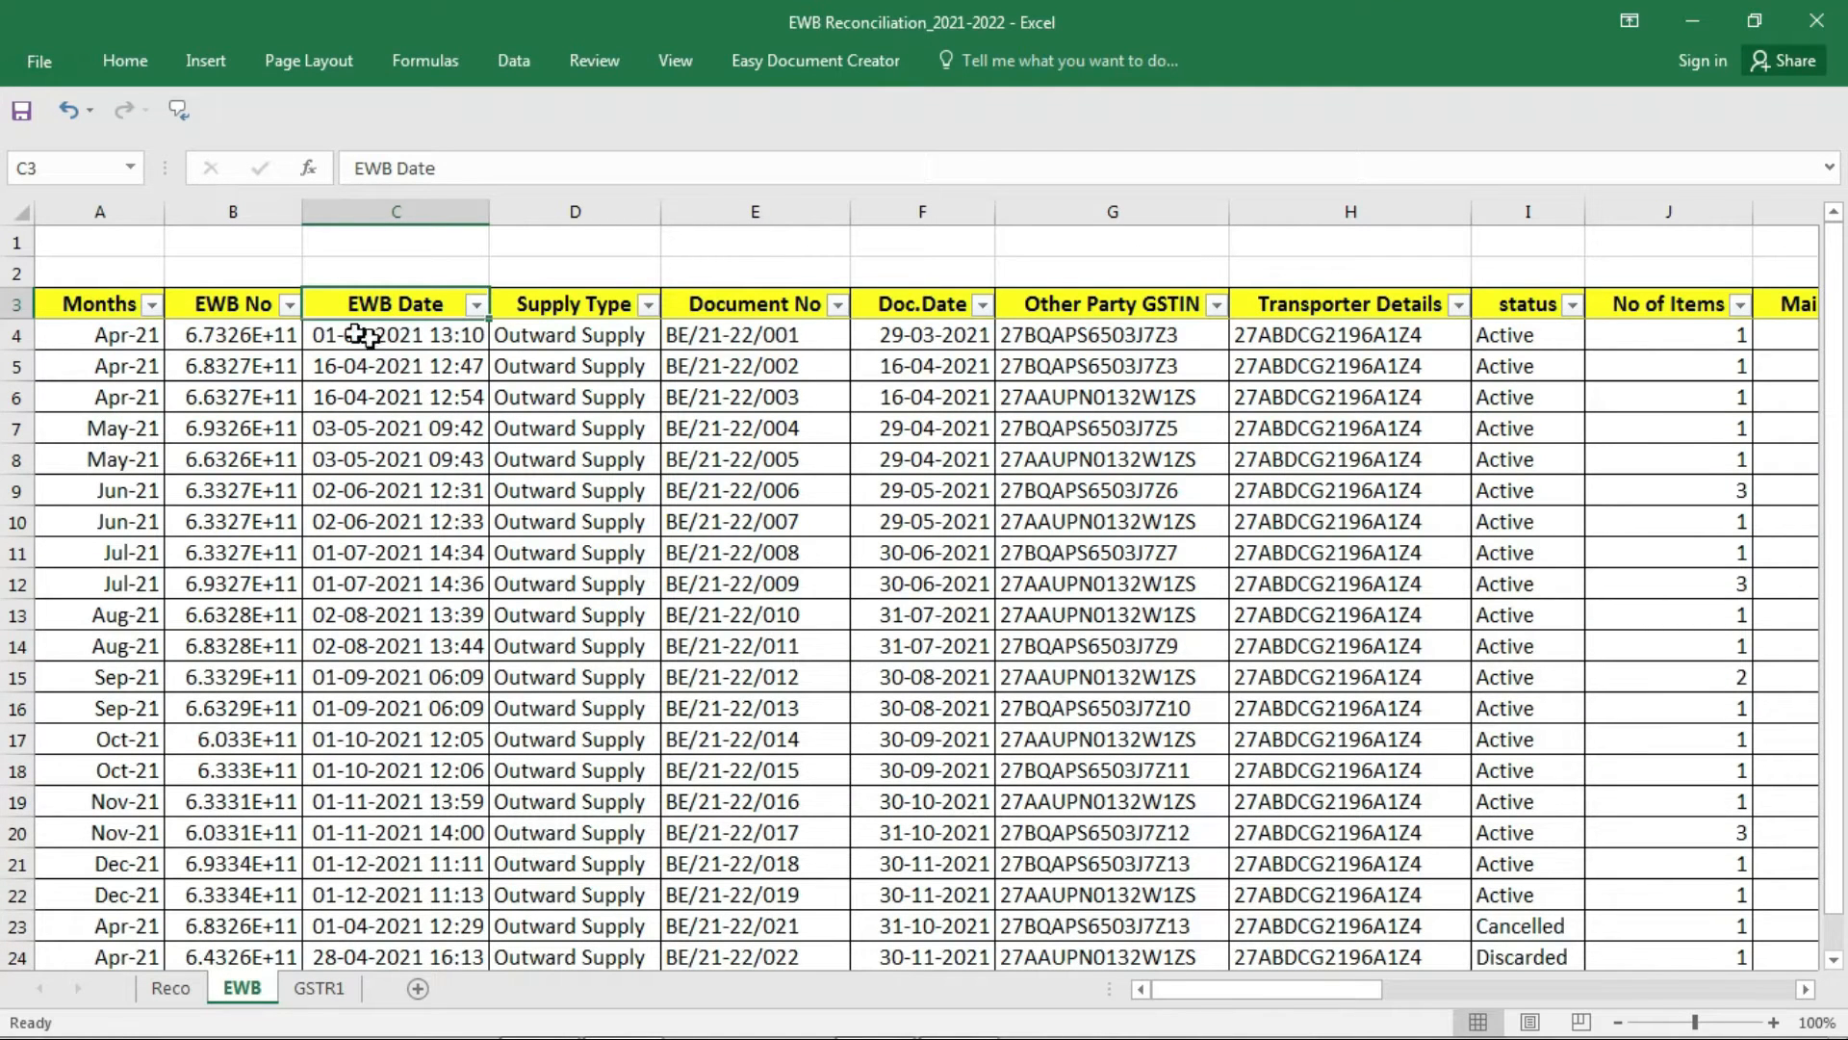
Review the Months, EWB No, EWB Date and Supply Type columns of the EWB sheet and the Supply Type filter options.
click(395, 397)
drag(112, 301, 134, 423)
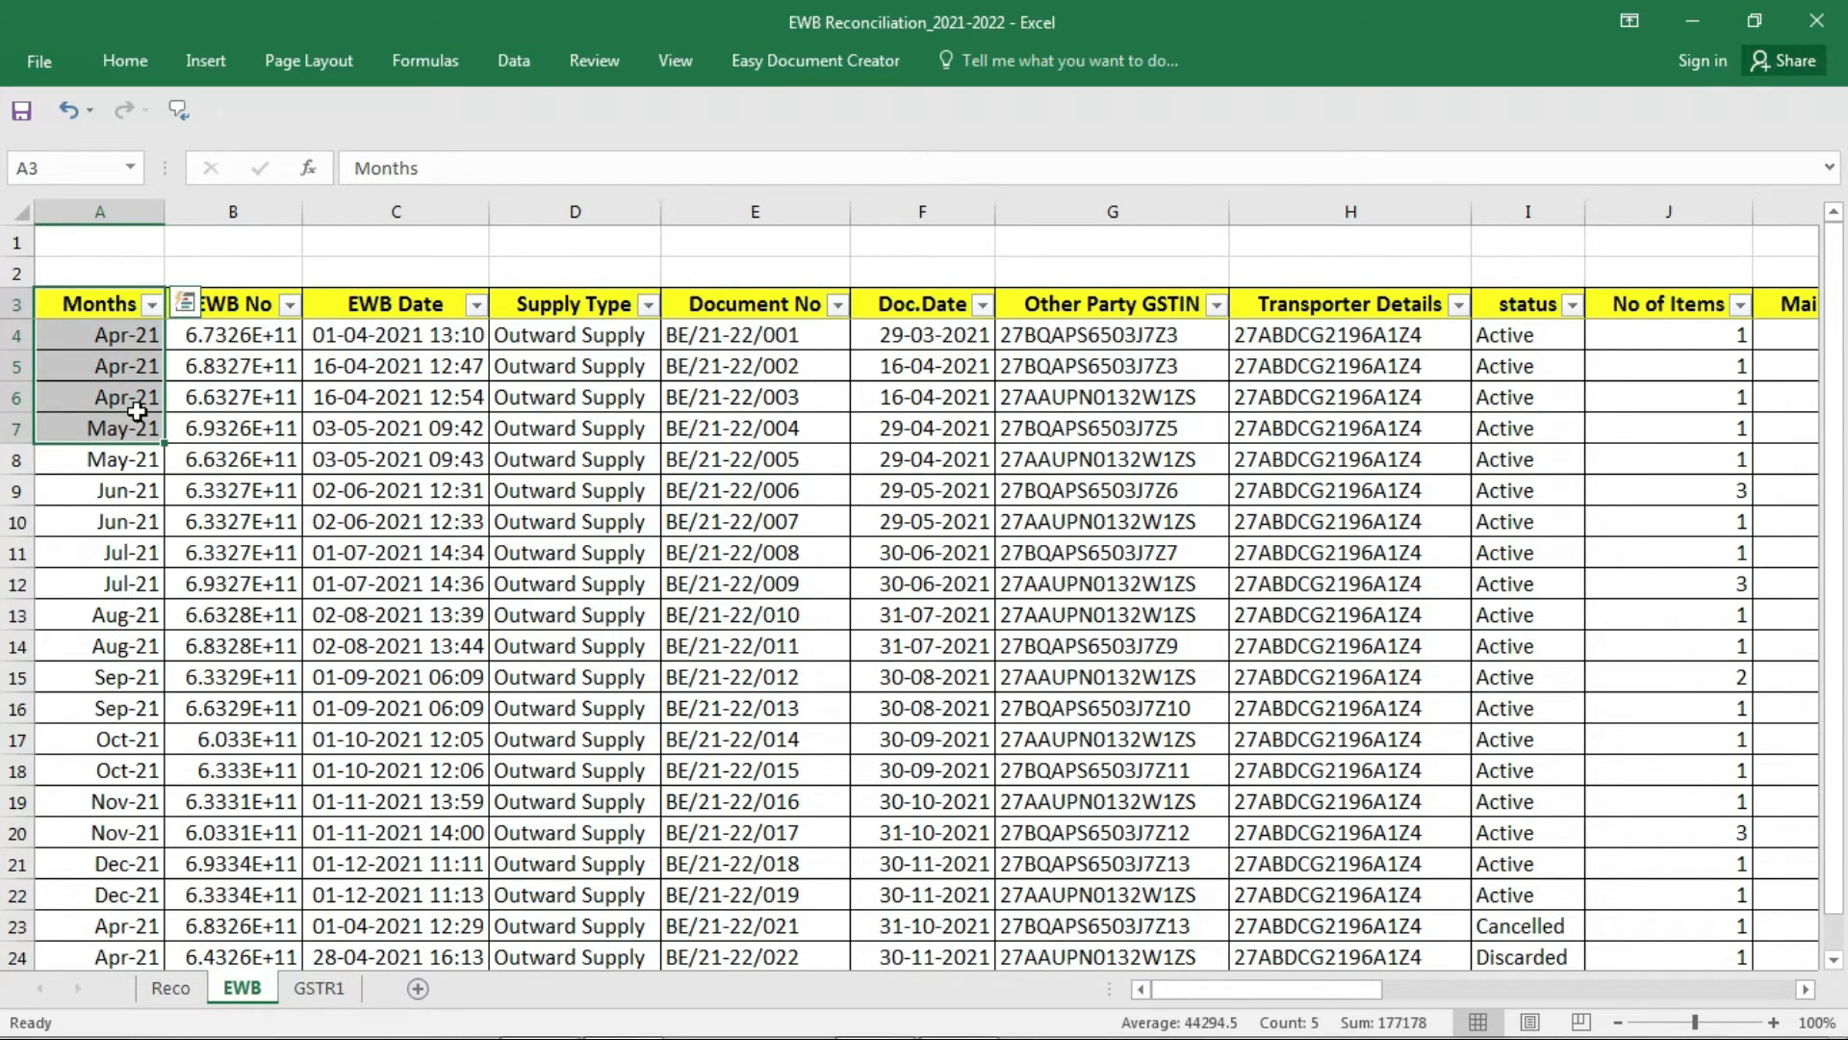
click(248, 297)
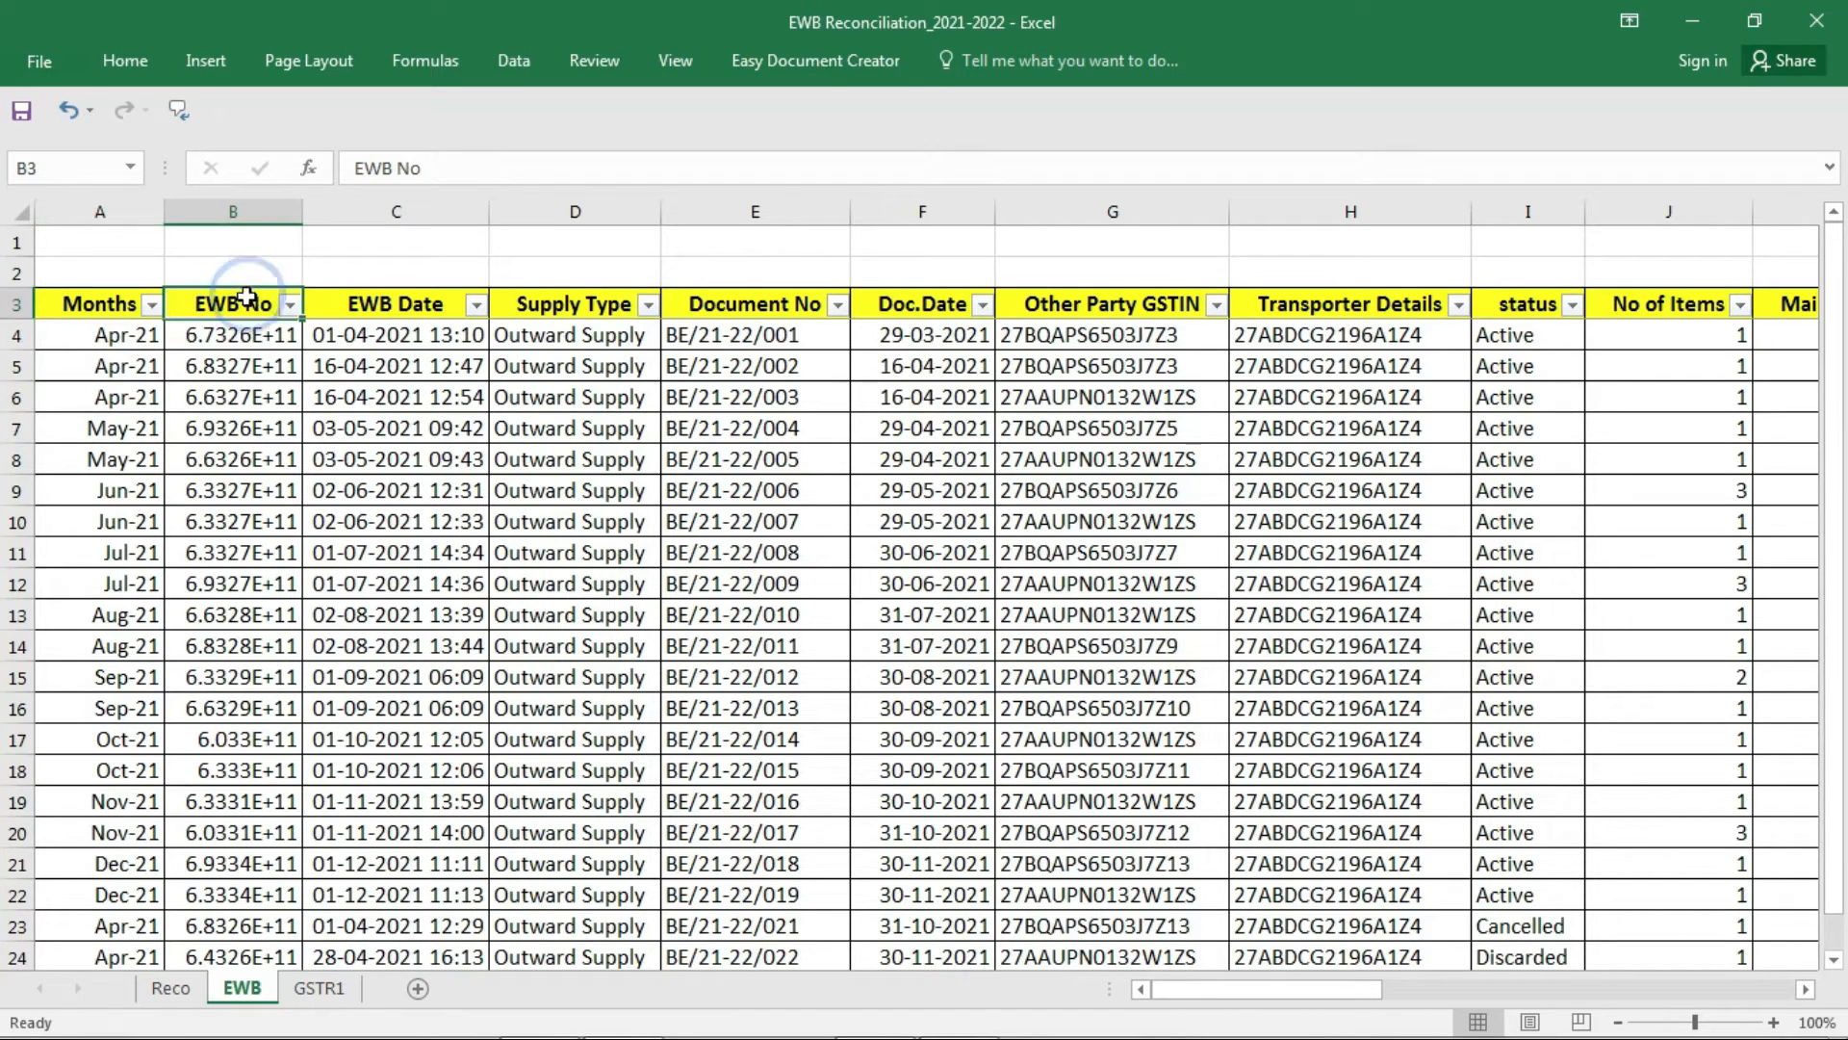
click(410, 303)
click(609, 301)
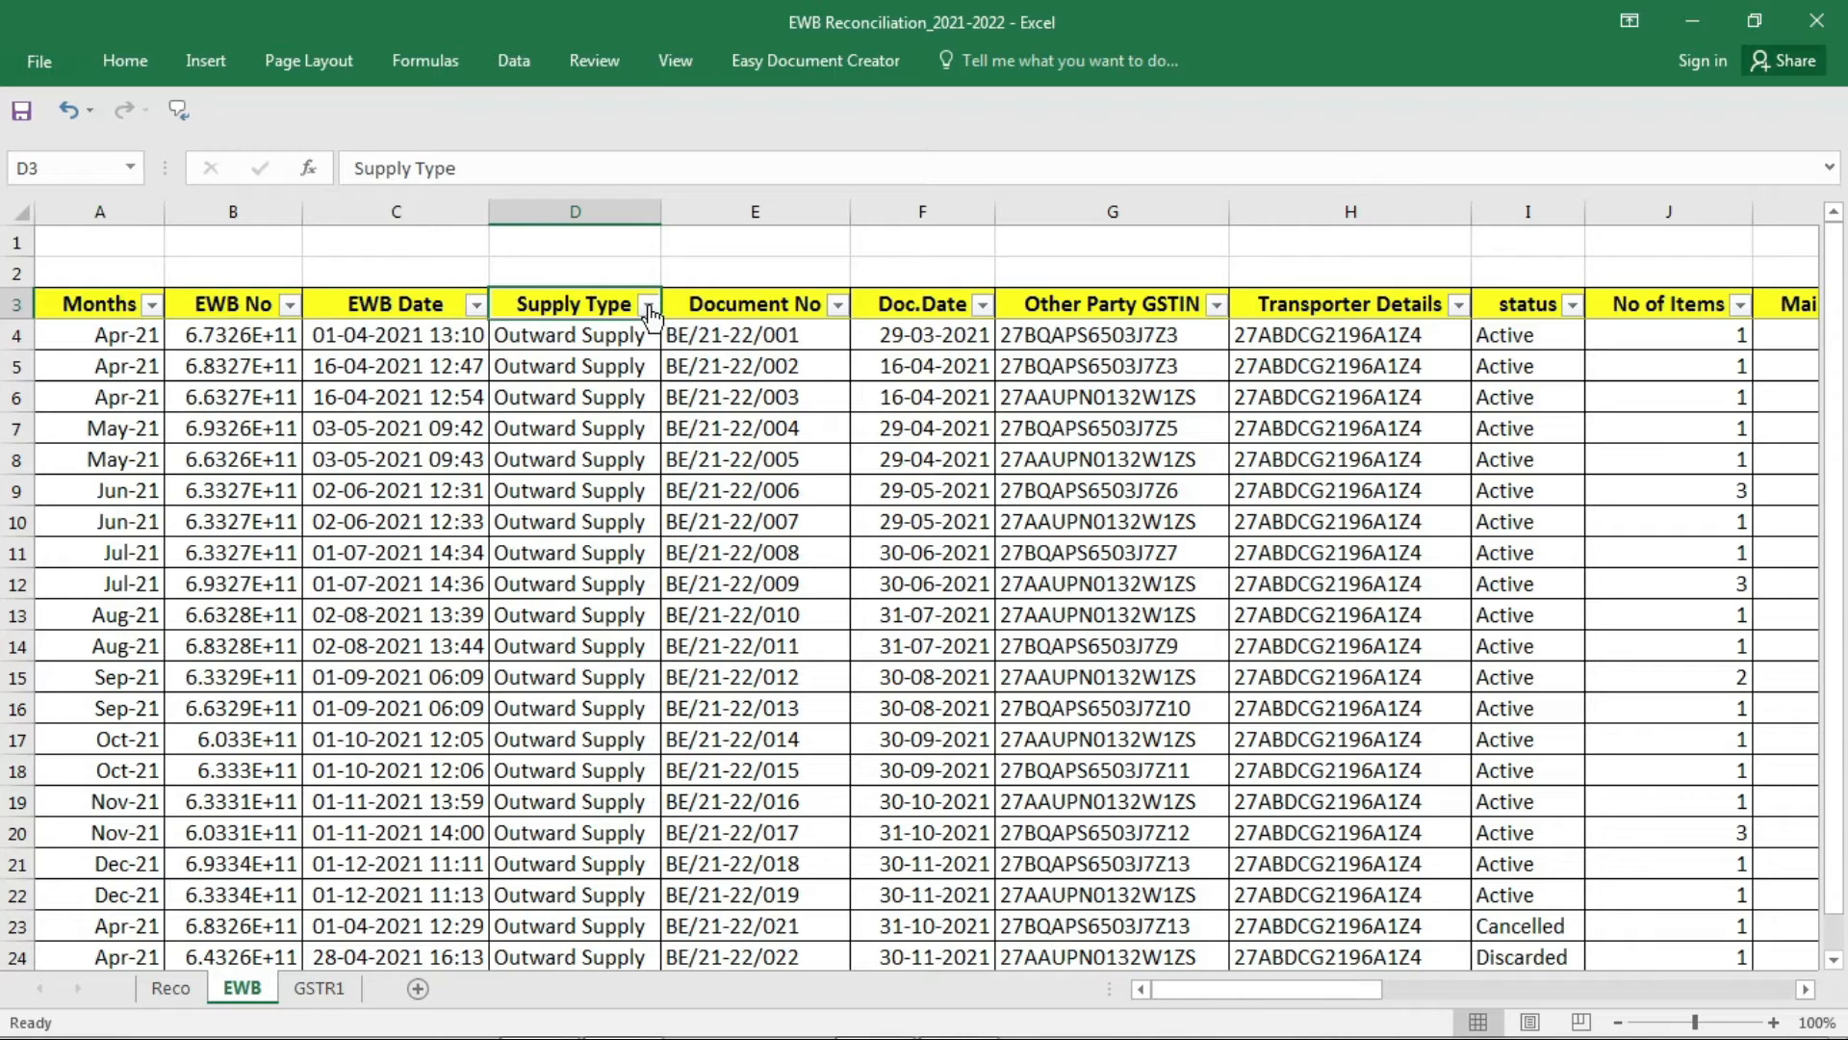
click(649, 306)
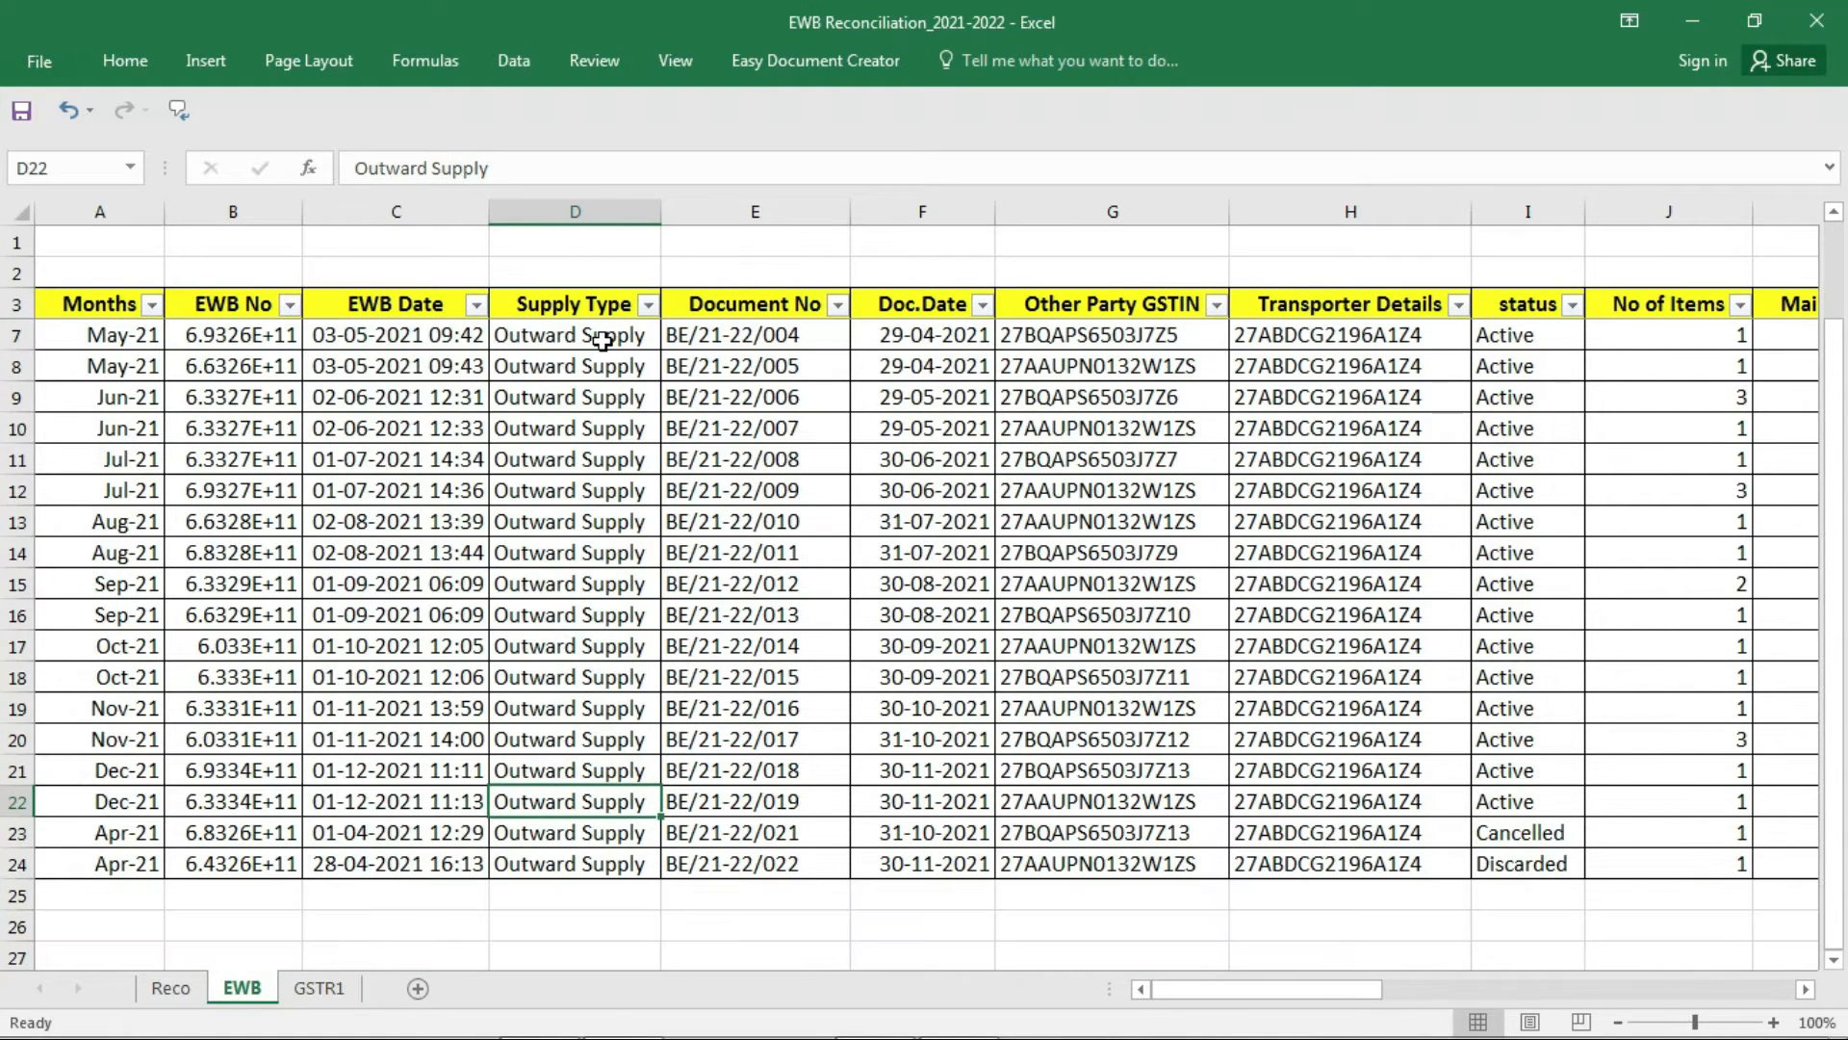
Enter Inward as the supply type in D22 and copy it down to D24.
text(iNWARD)
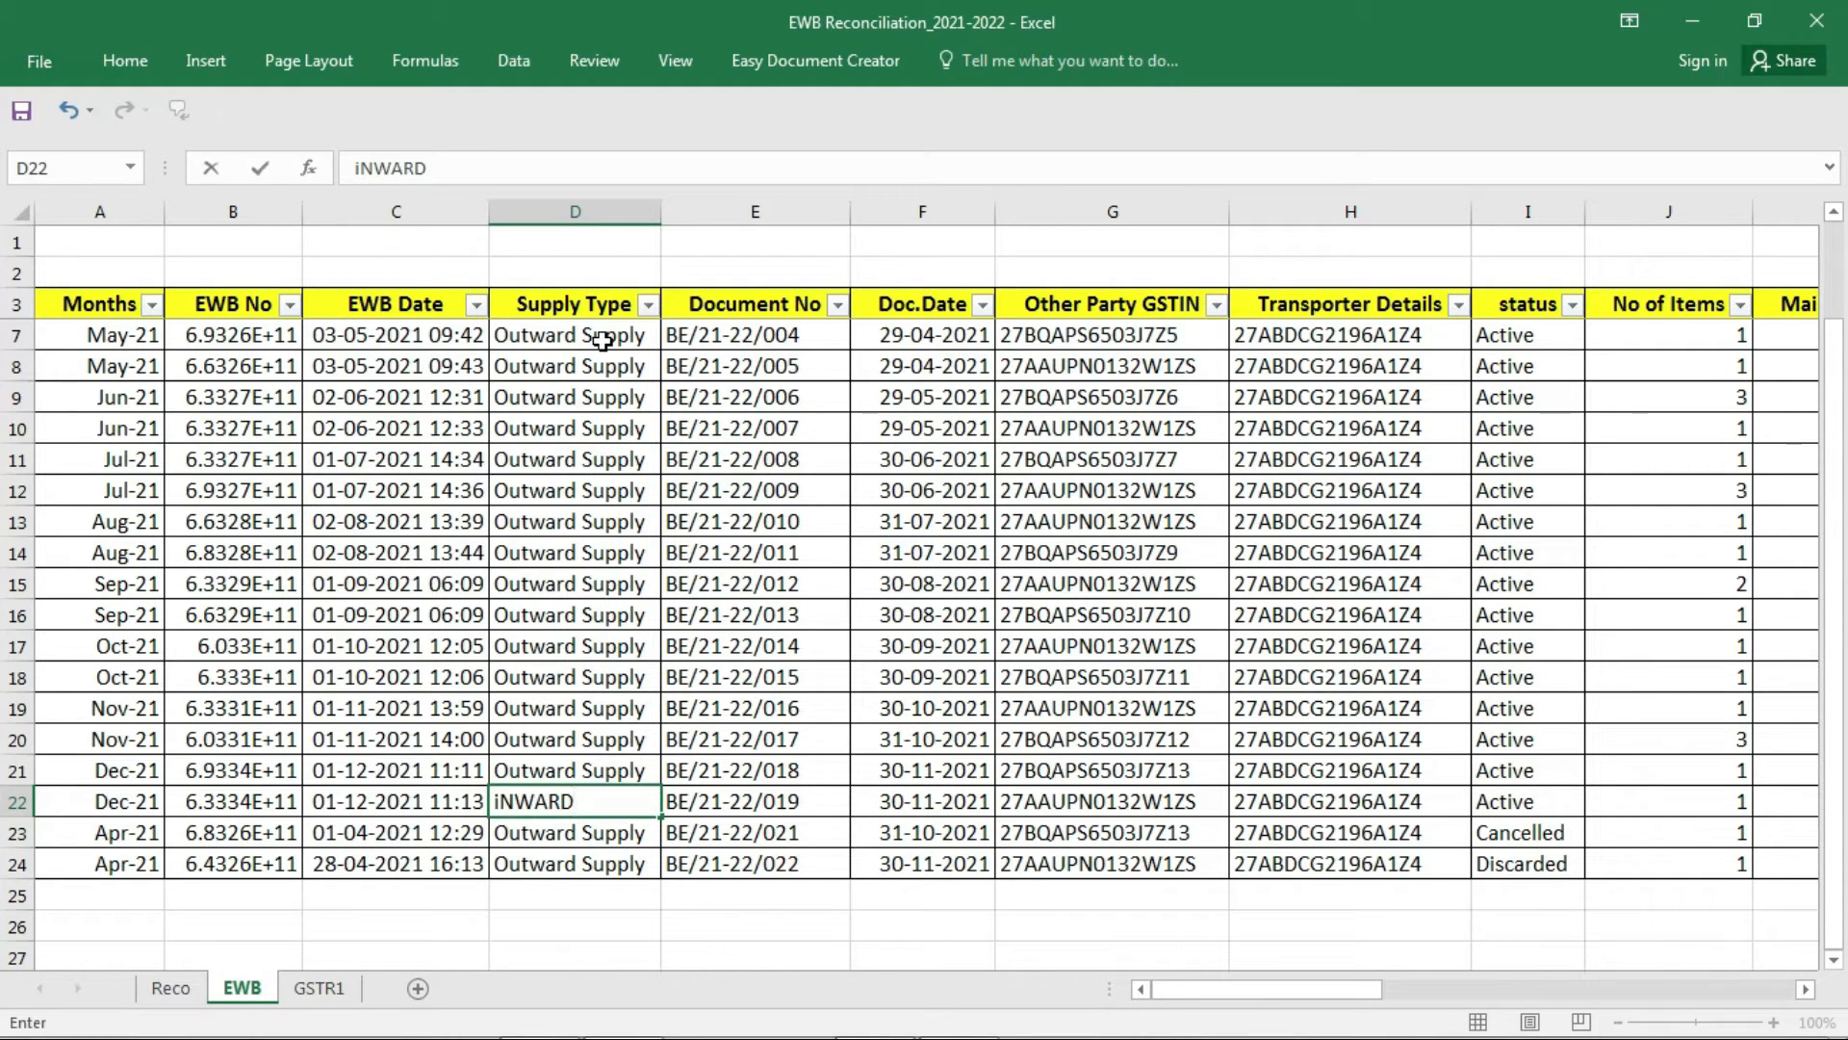
key(Return)
key(Up)
key(ctrl+c)
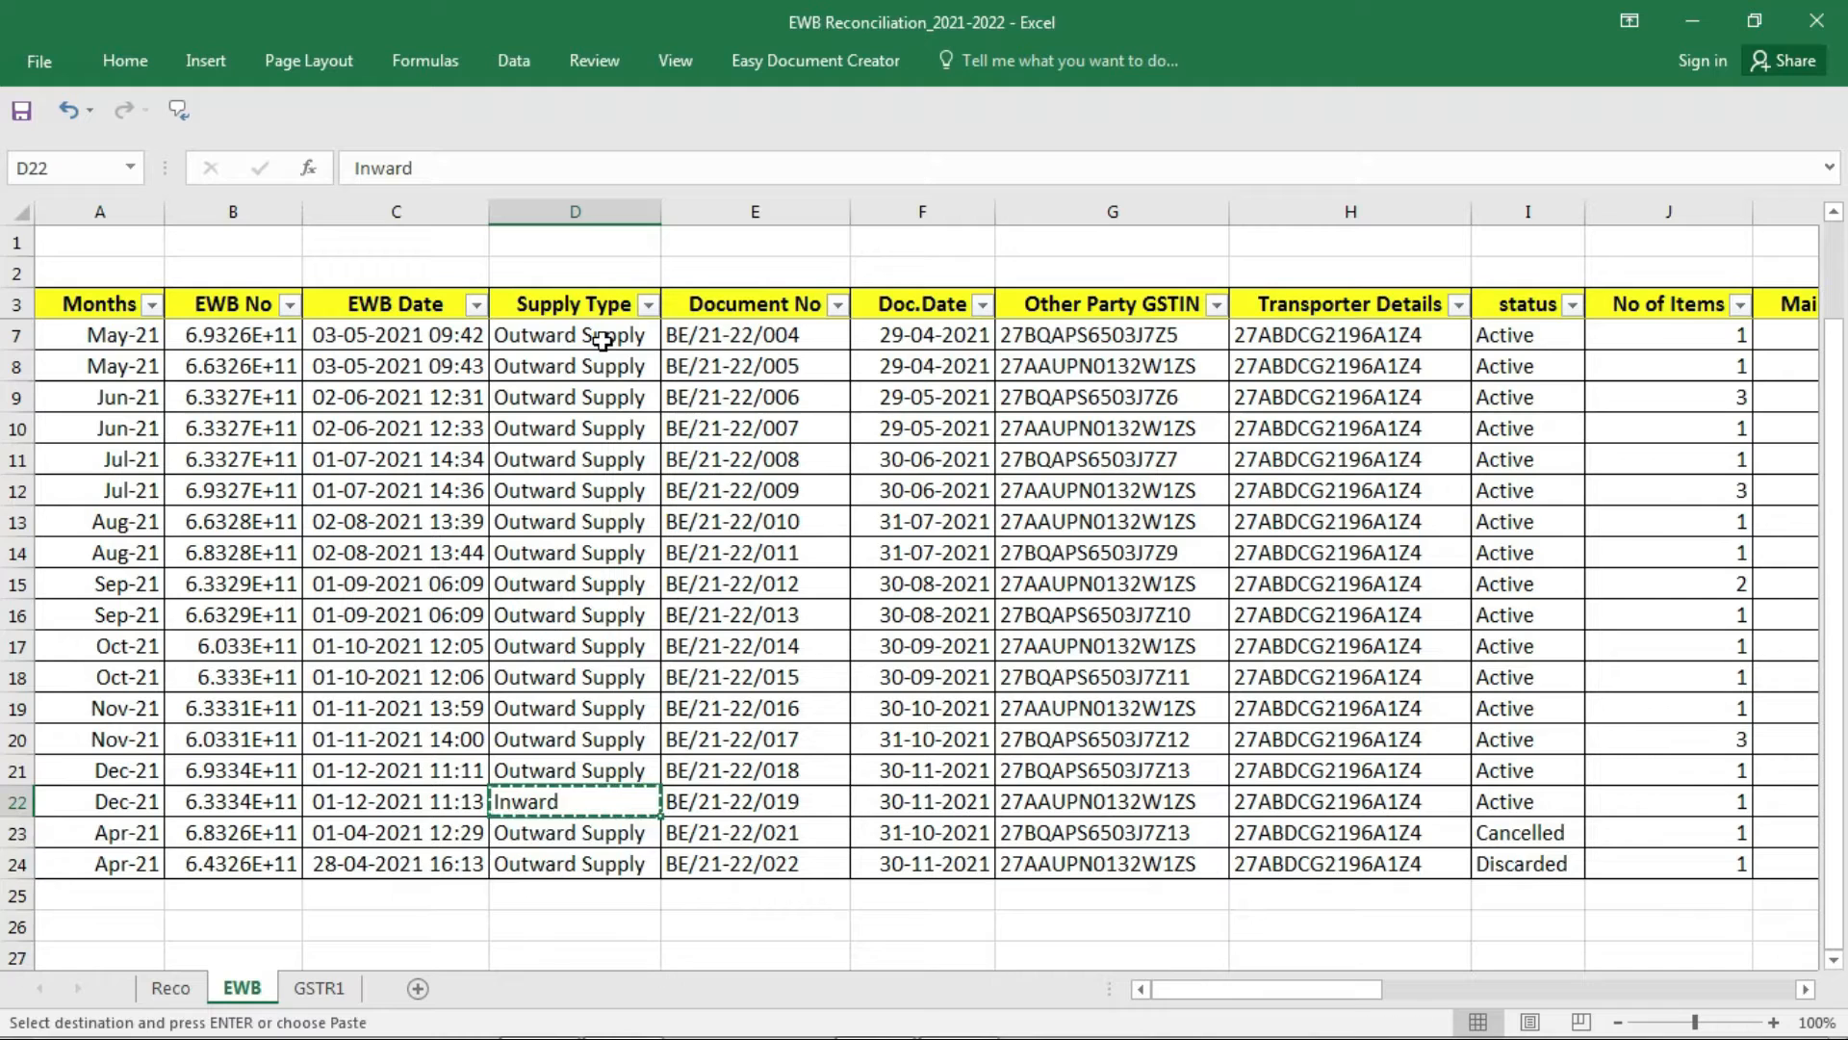
key(shift+Down)
key(shift+Down)
key(ctrl+v)
key(Escape)
key(ctrl+Up)
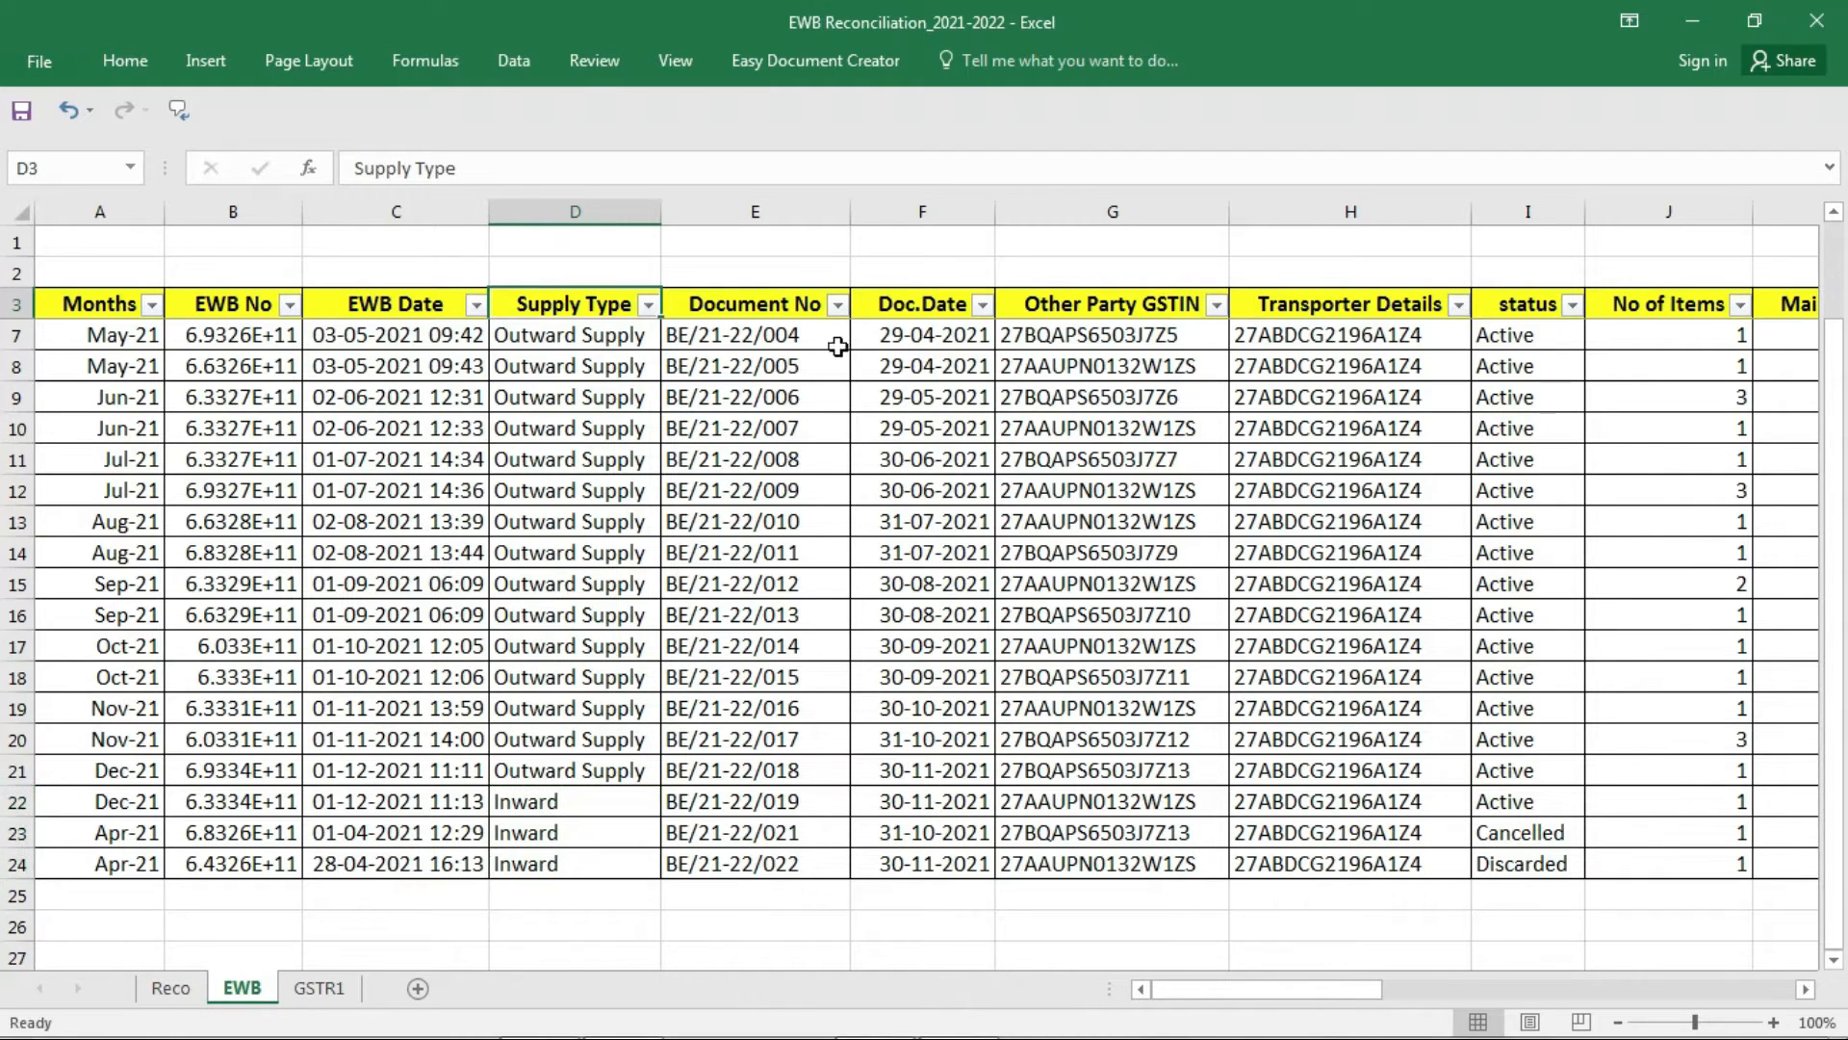
Select the whole EWB table from the Months header and toggle its header filters off and on again.
click(118, 303)
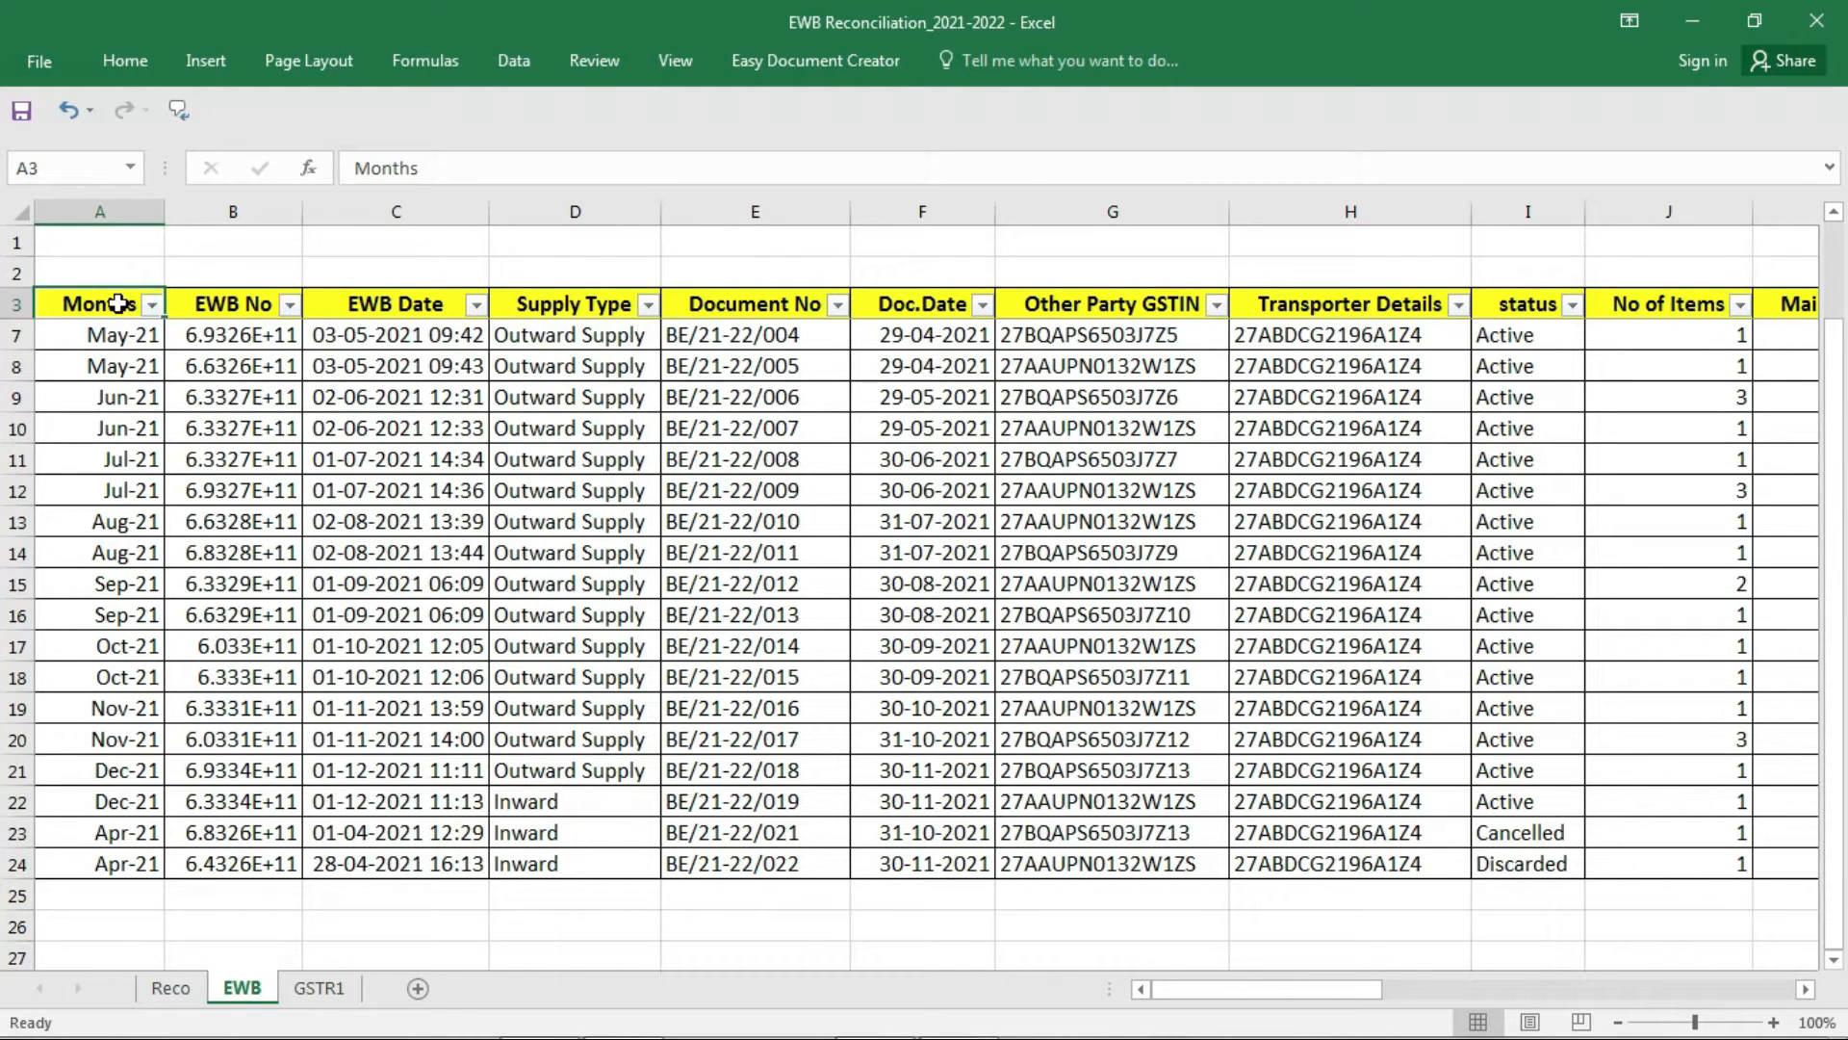
scroll(118, 303, up, 1)
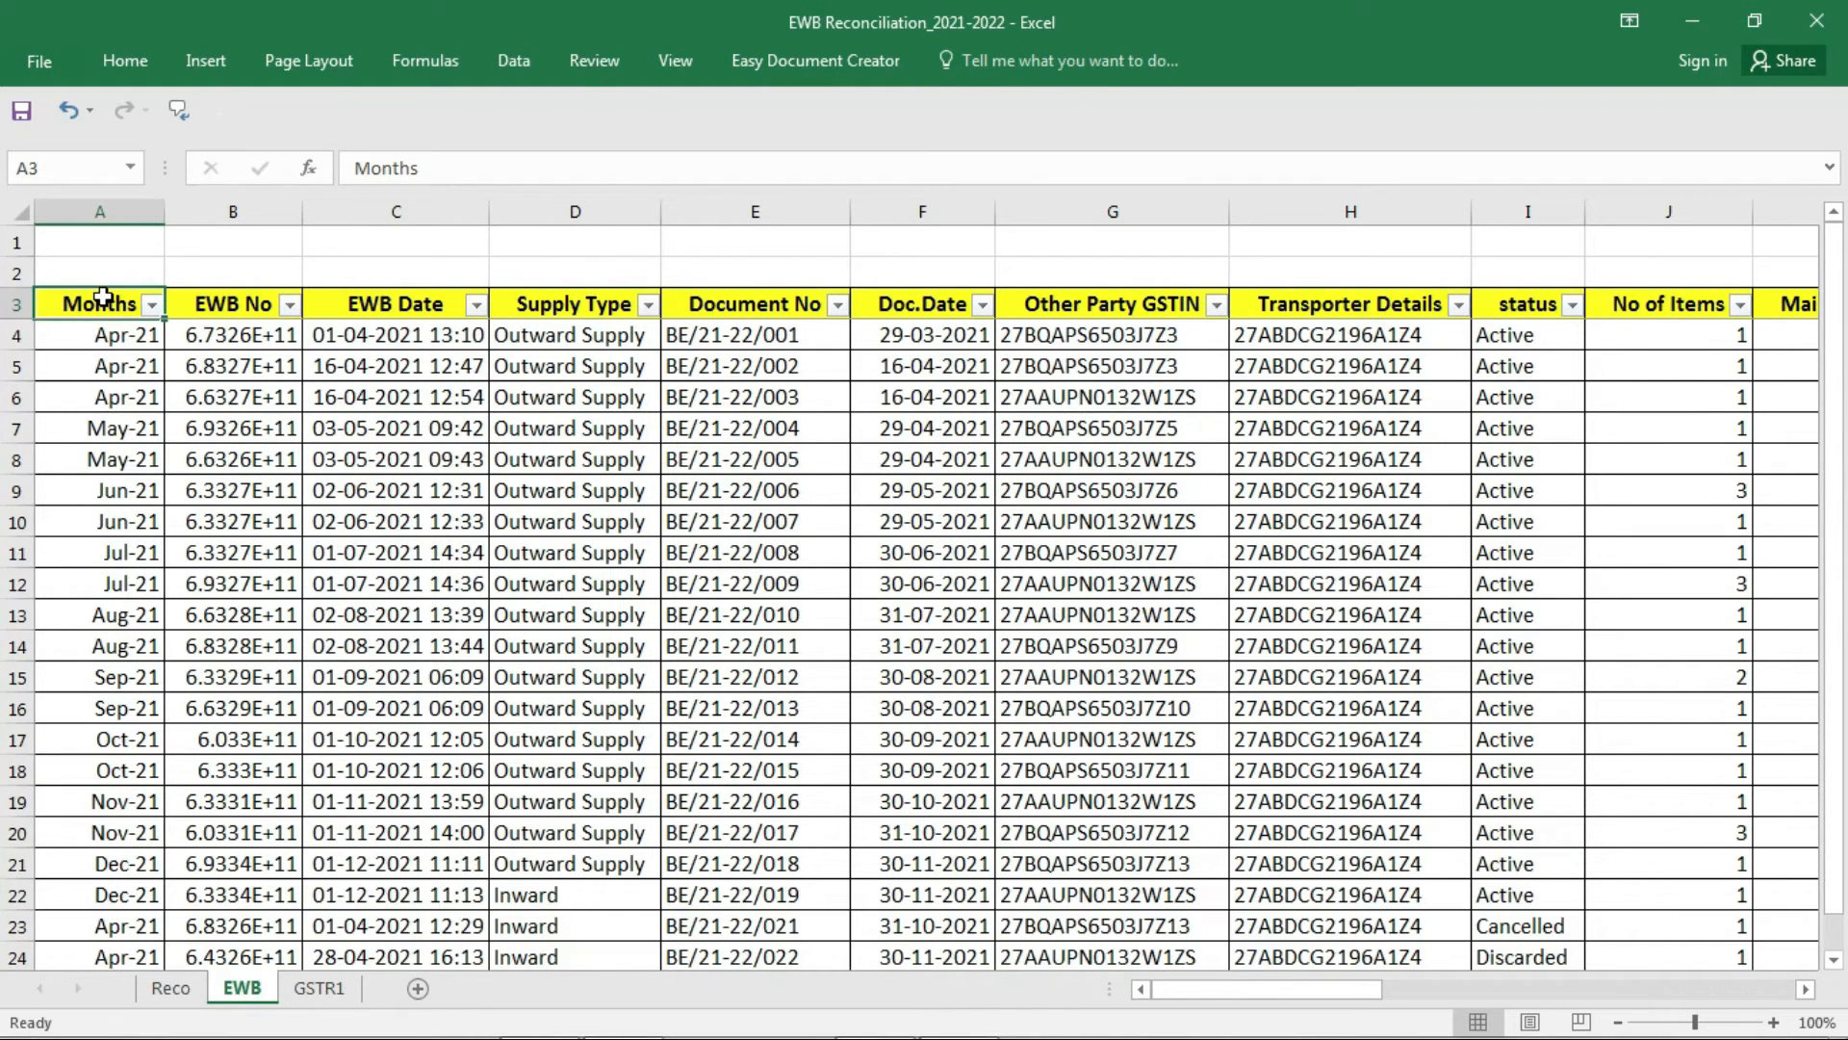
key(ctrl+shift+Right)
key(ctrl+shift+Down)
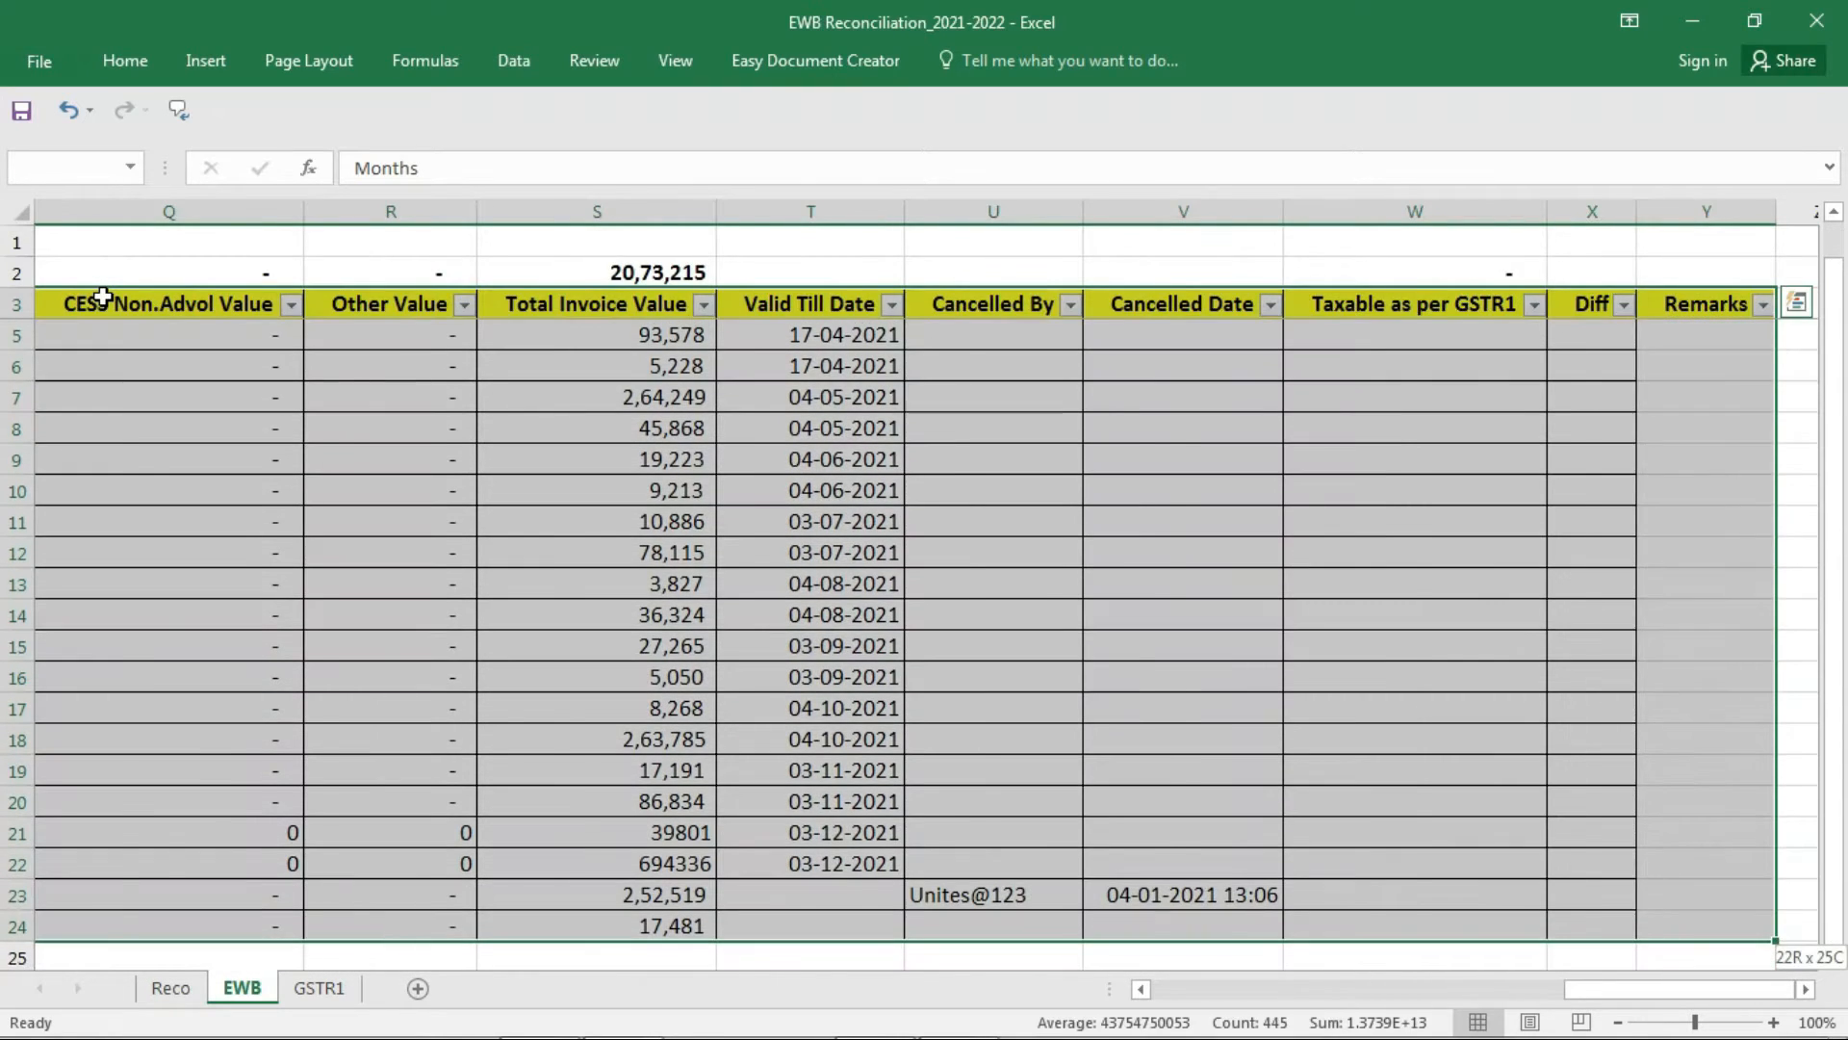
key(ctrl+BackSpace)
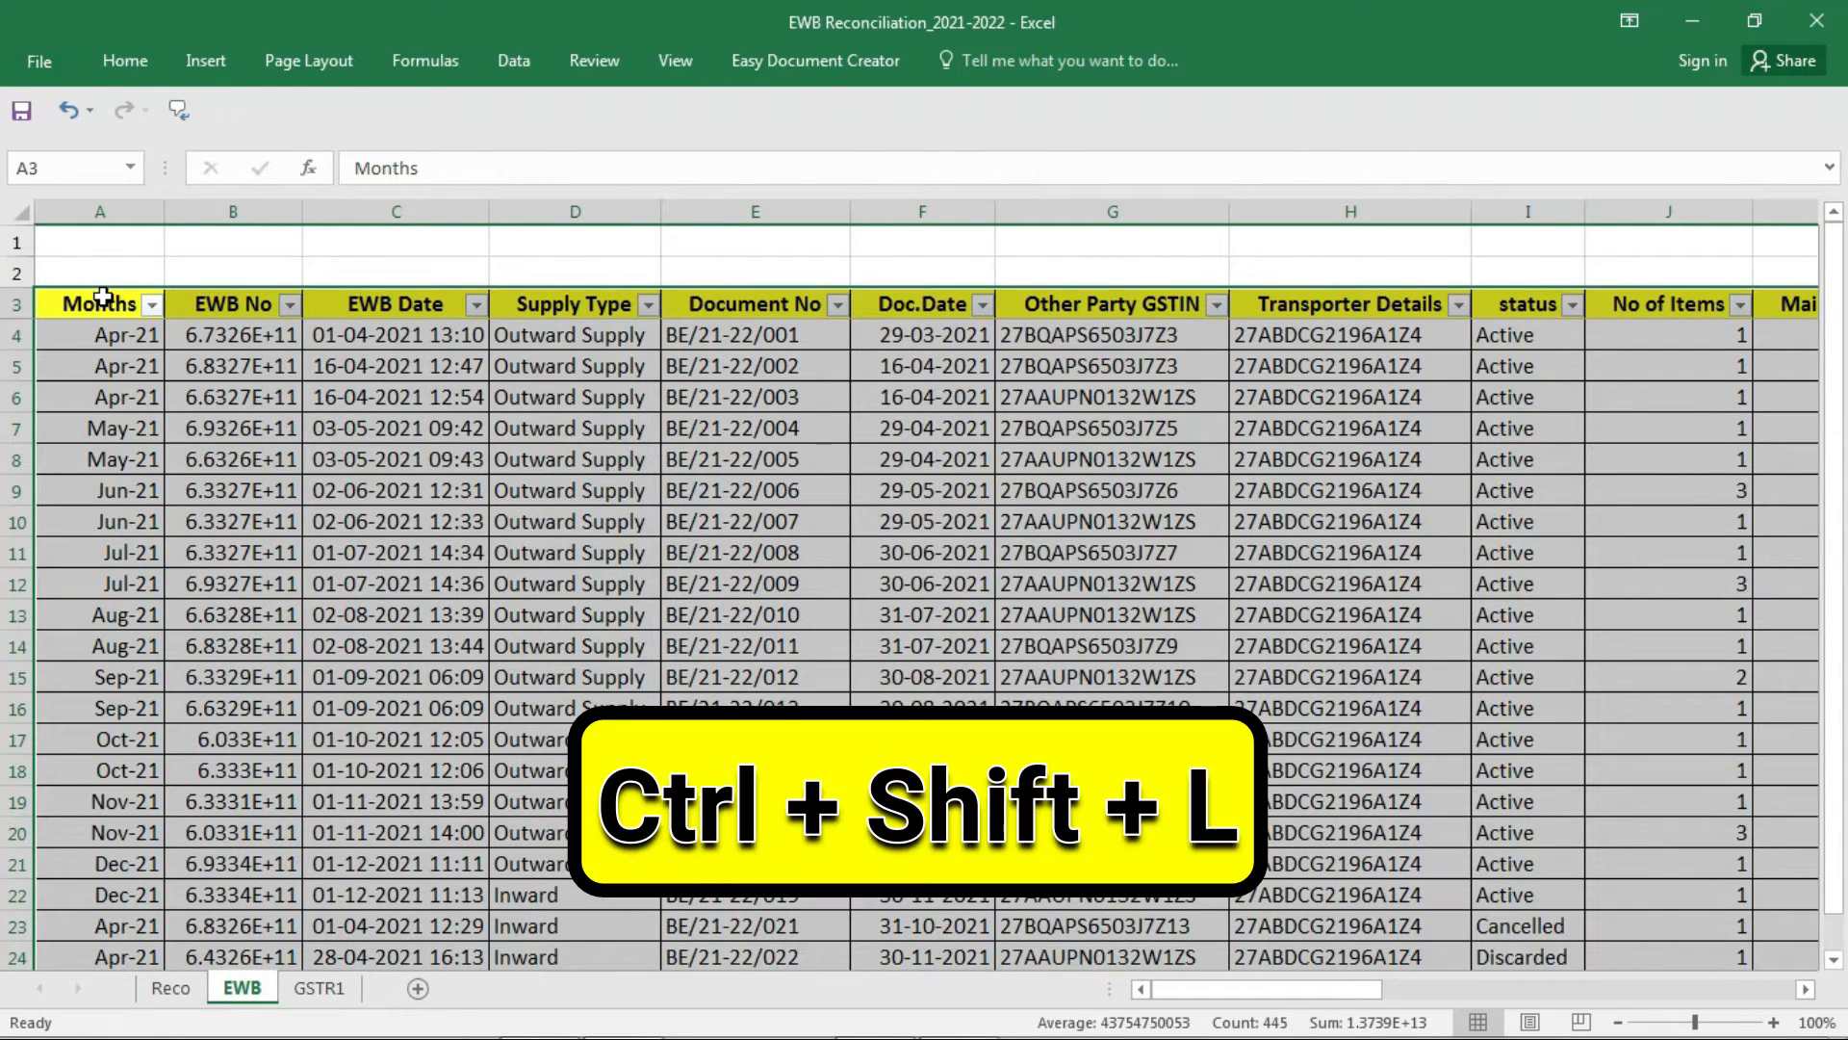
key(ctrl+shift+l)
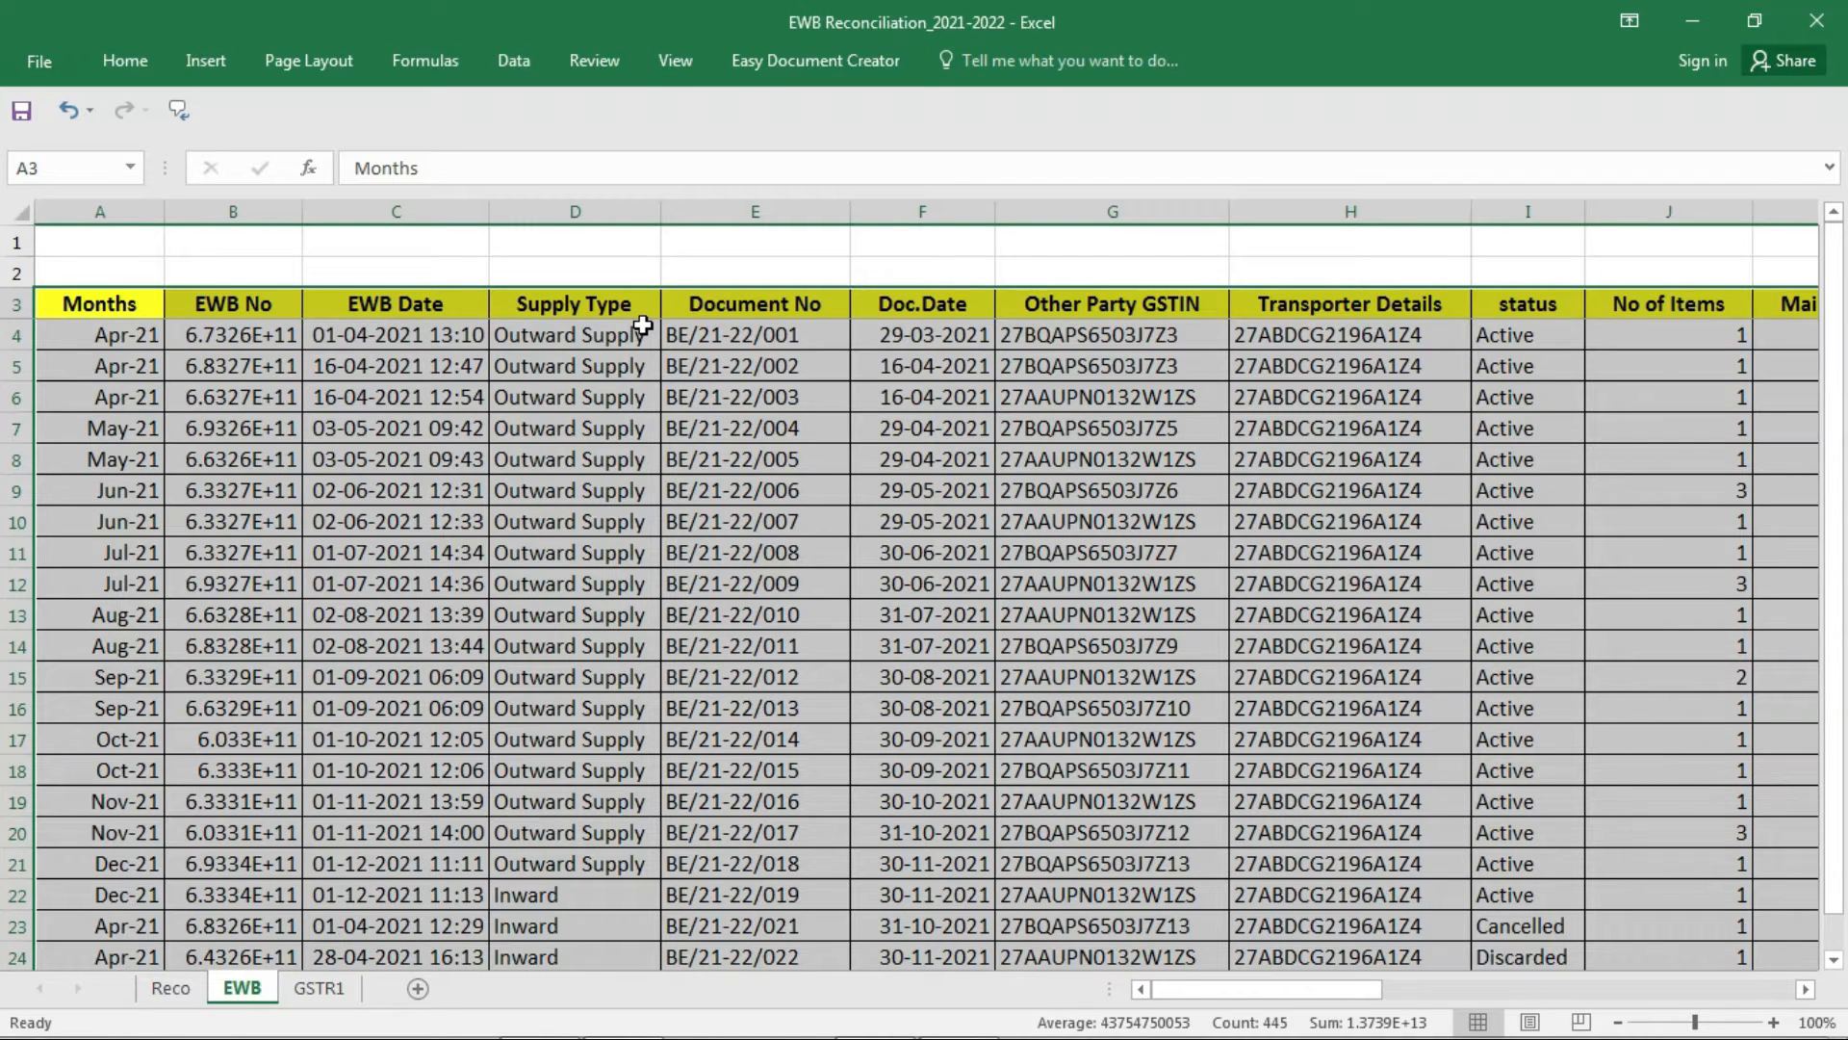
scroll(643, 325, right, 8)
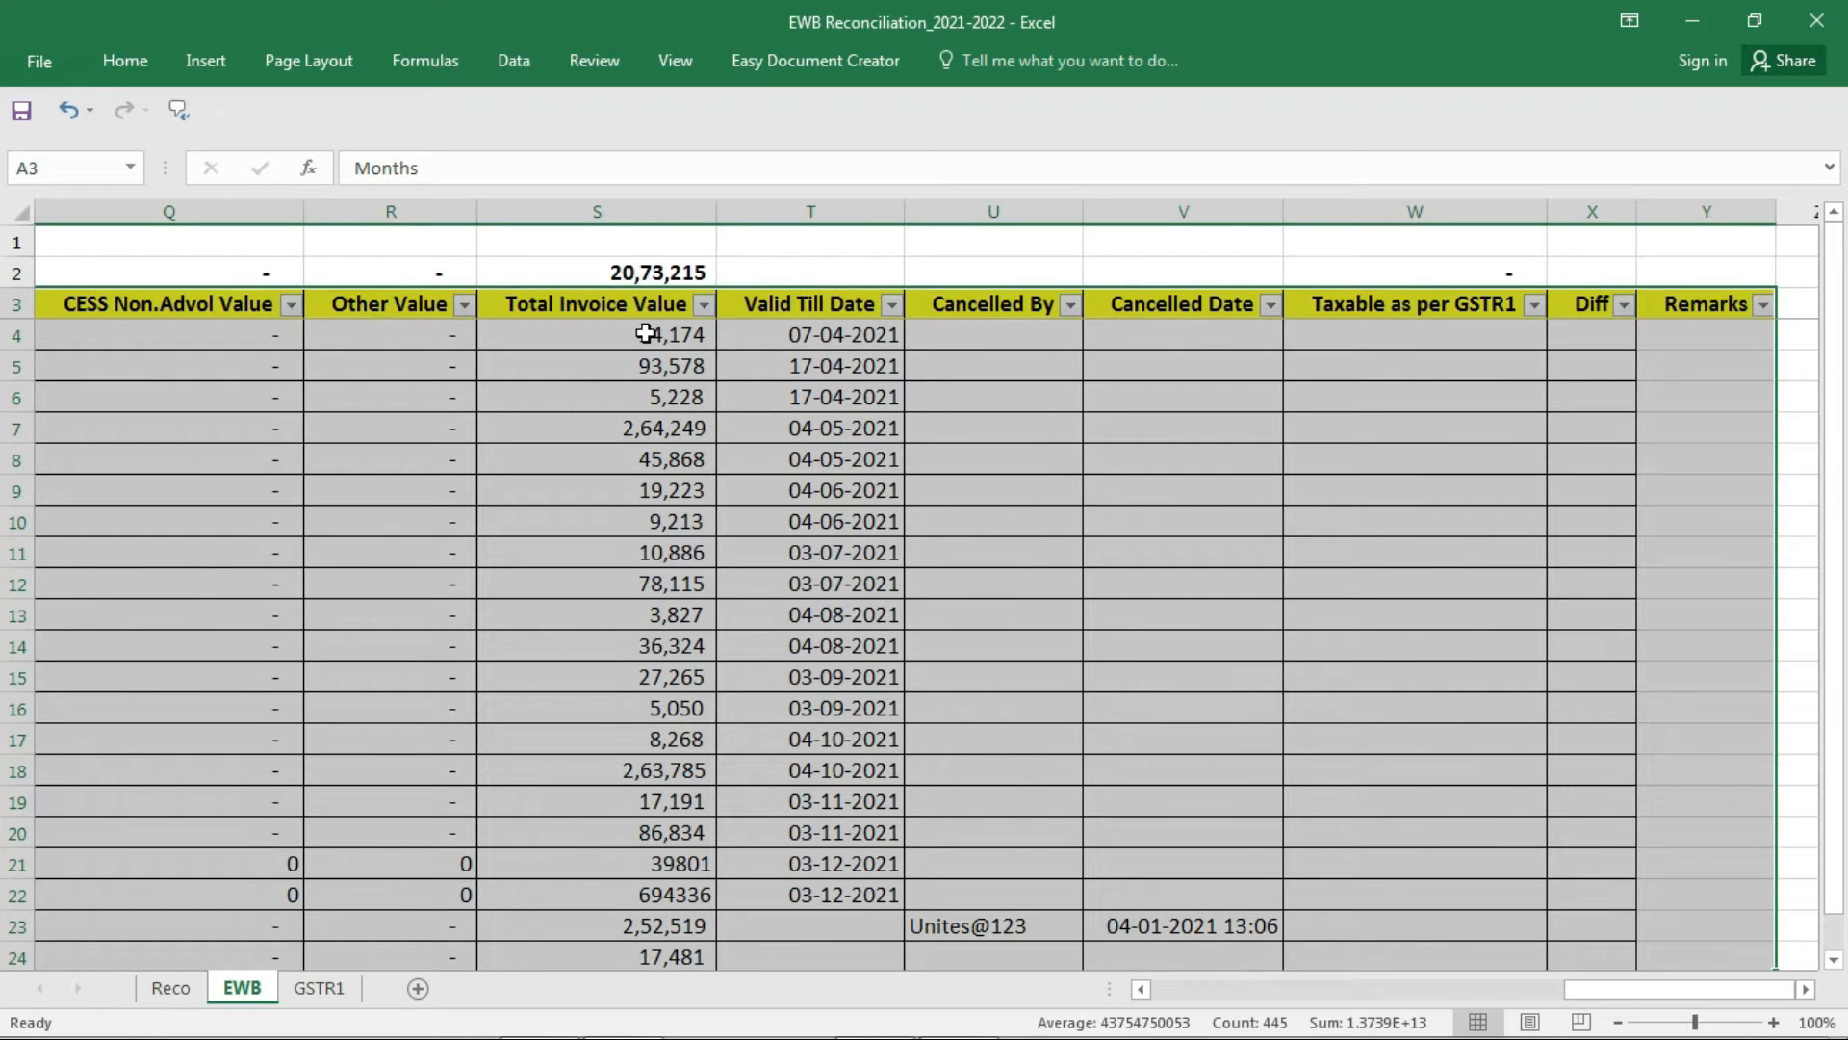
scroll(645, 334, left, 8)
Filter the Supply Type column to show only Inward records.
click(603, 306)
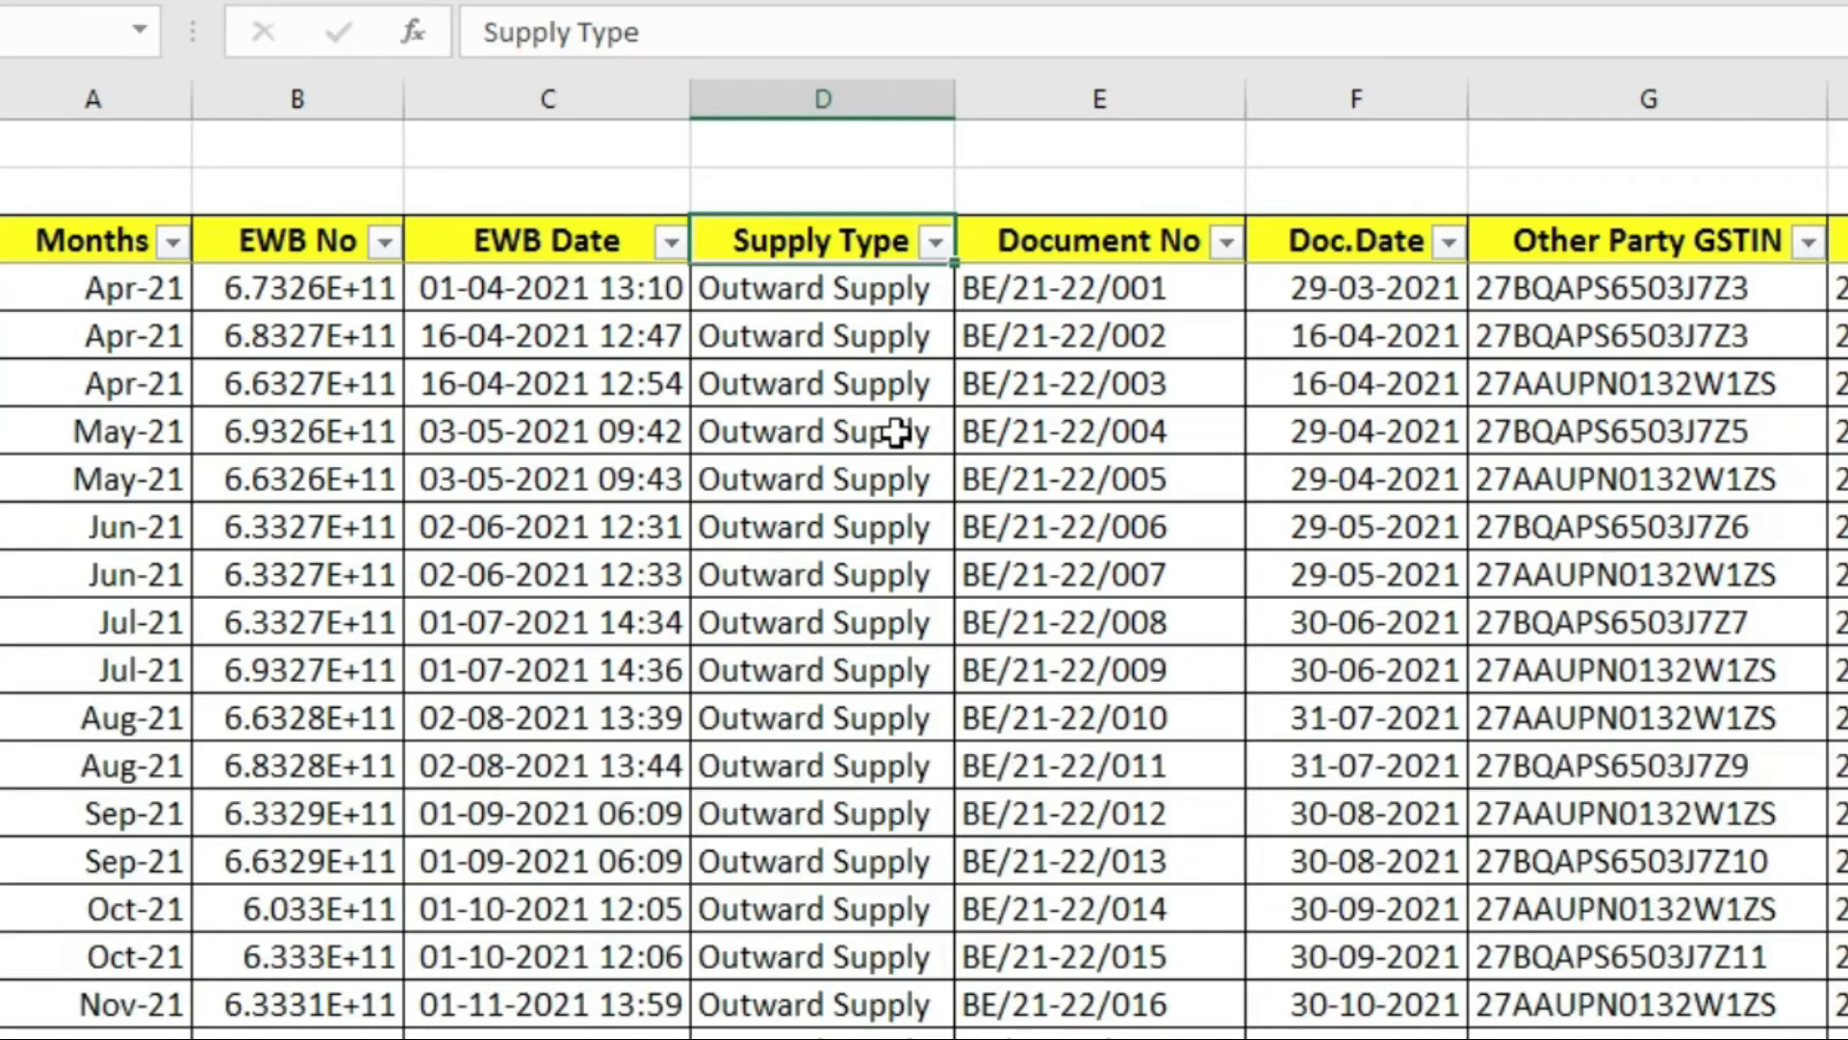
key(alt+Down)
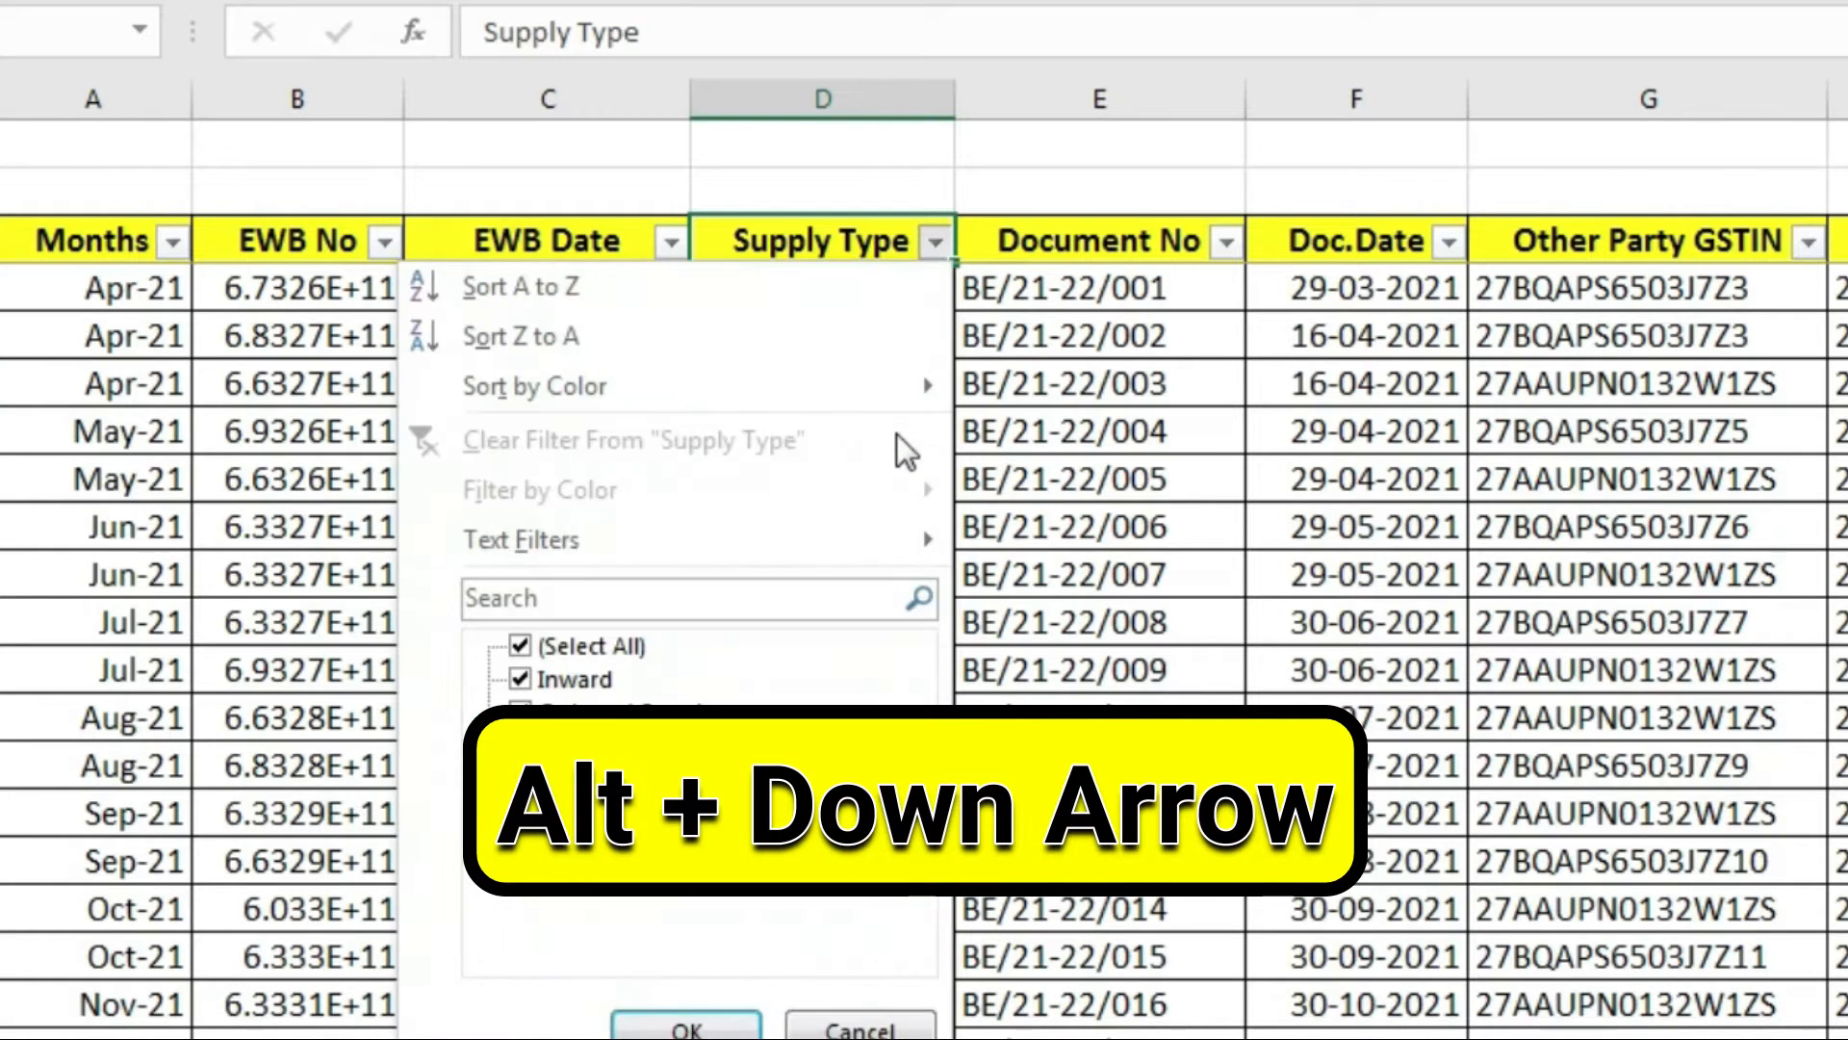
key(Escape)
click(936, 243)
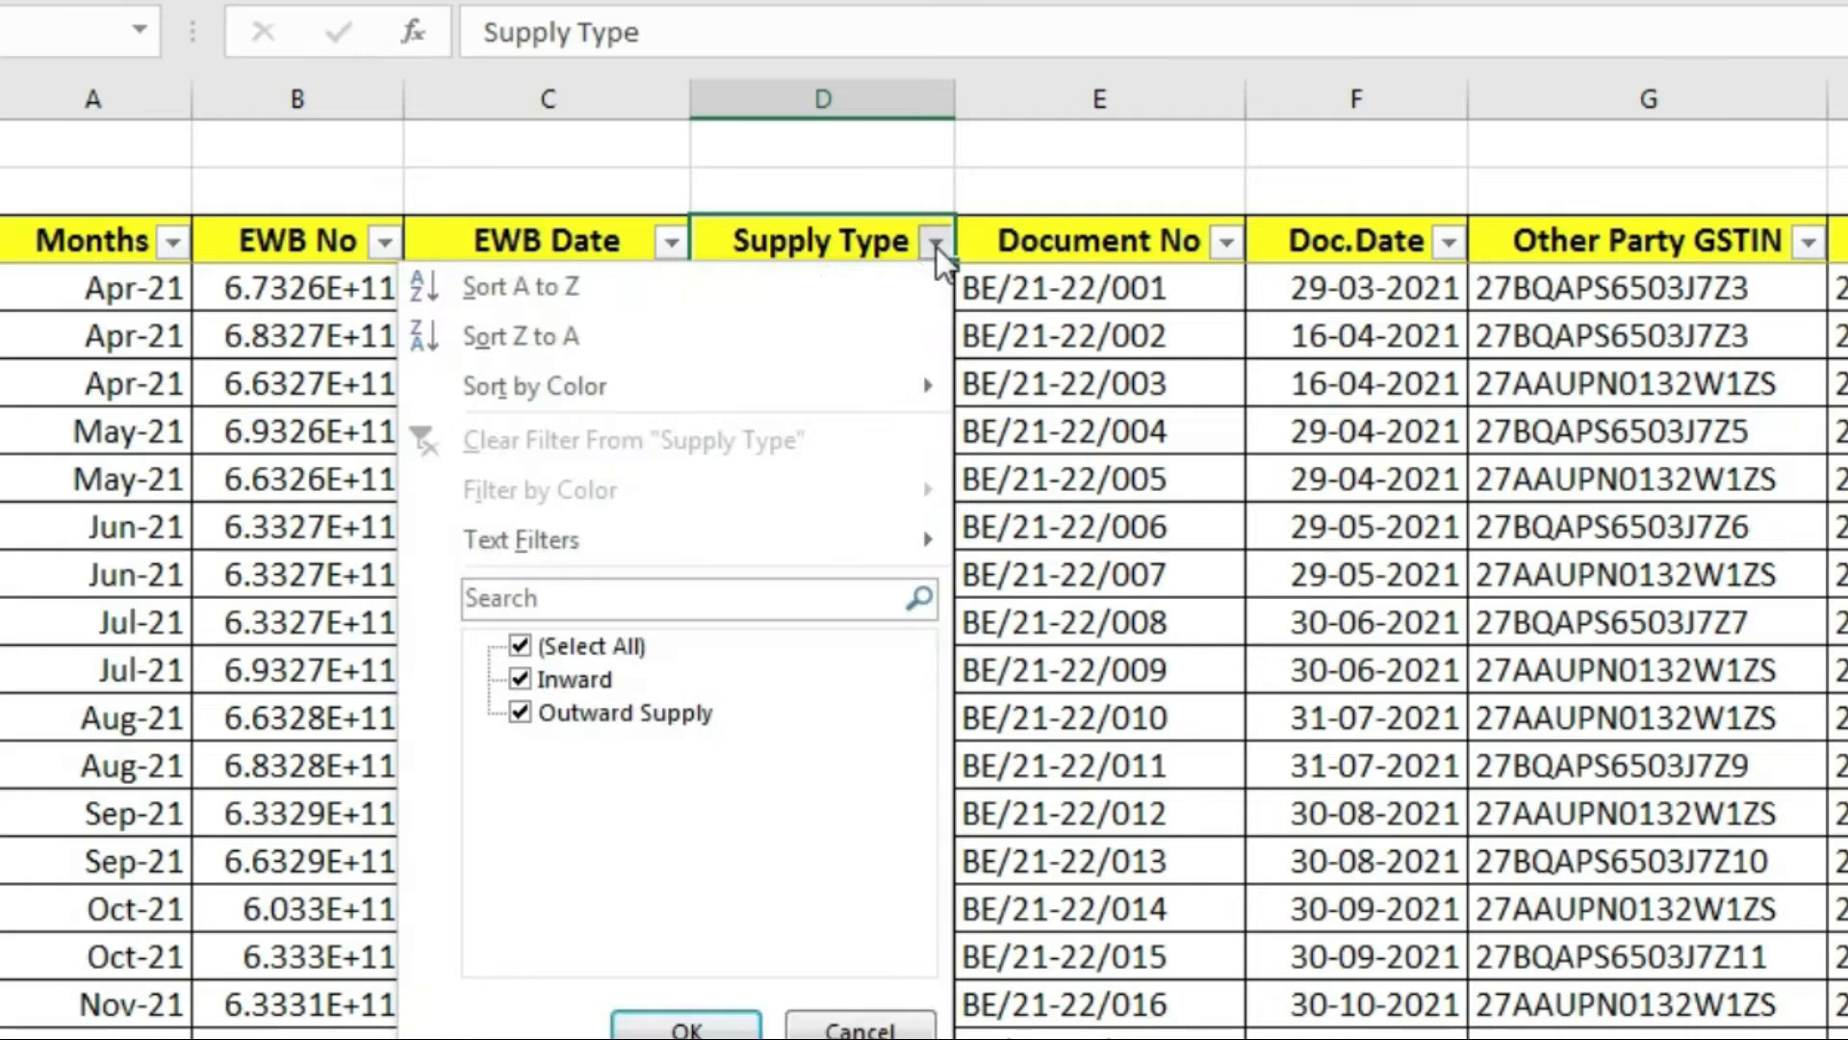
scroll(948, 258, down, 2)
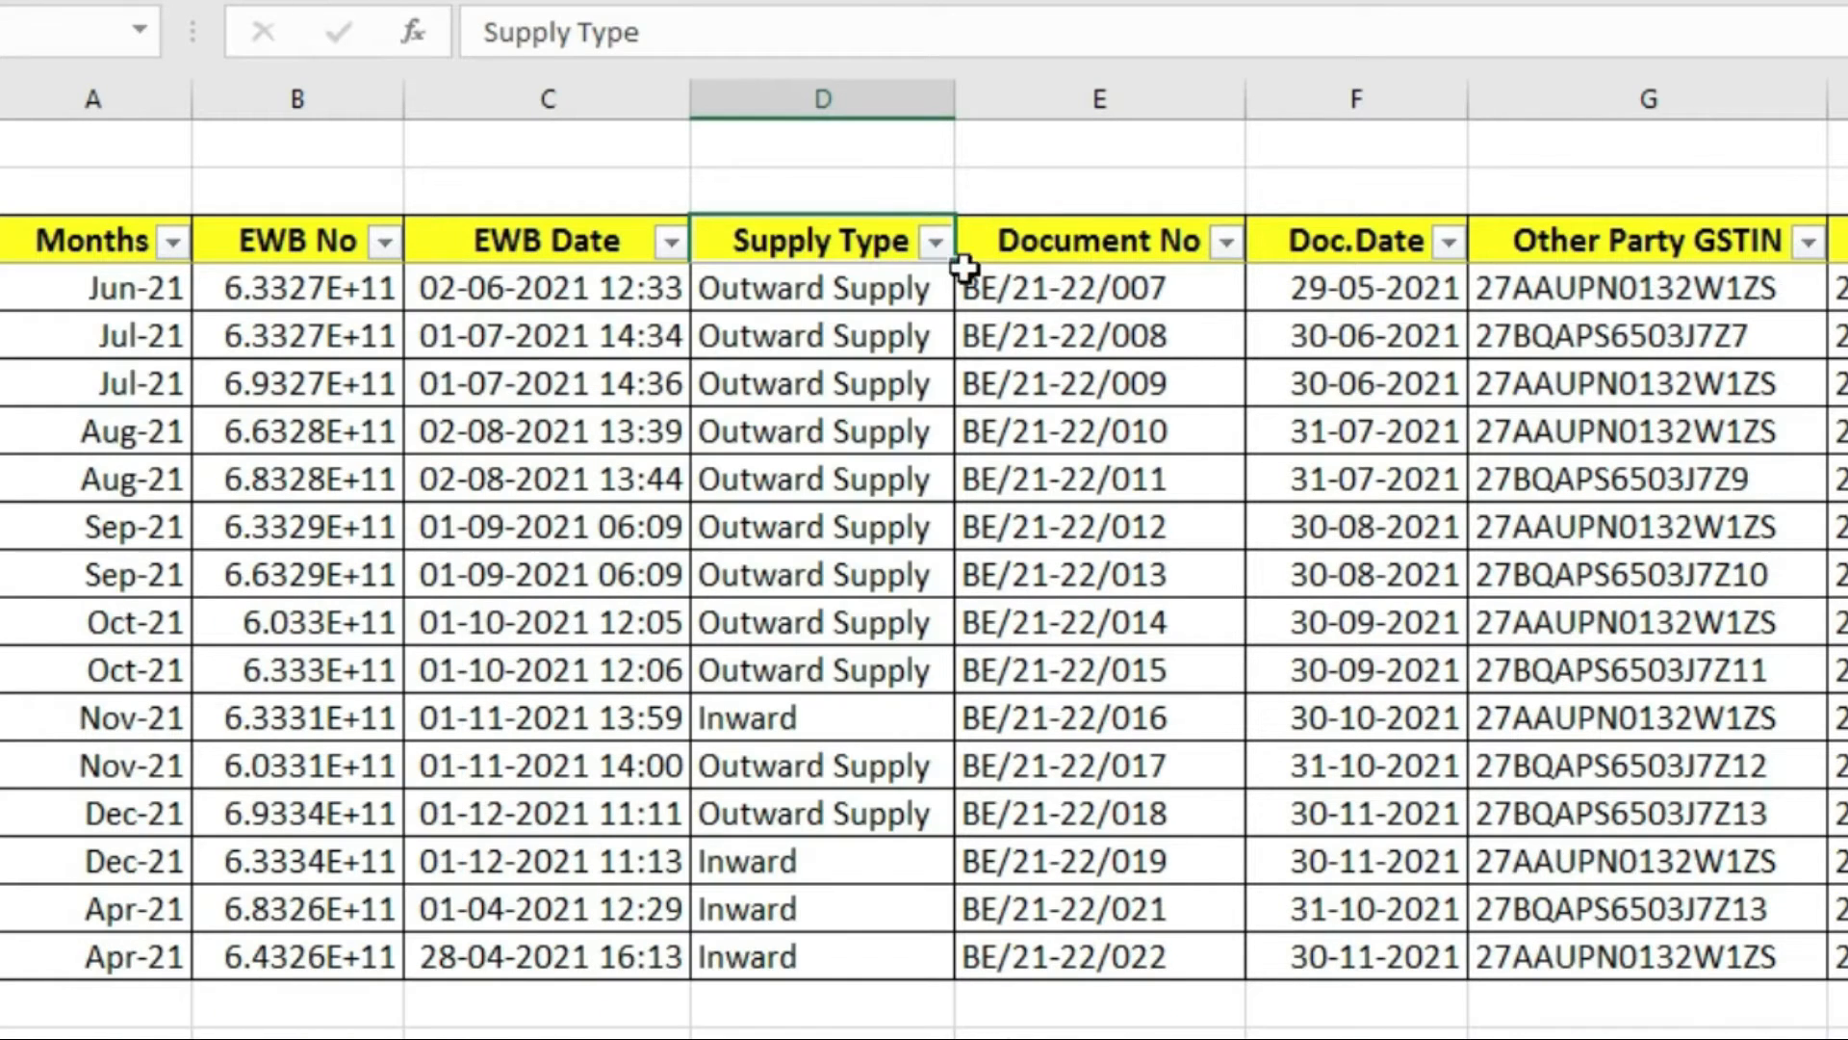
click(937, 241)
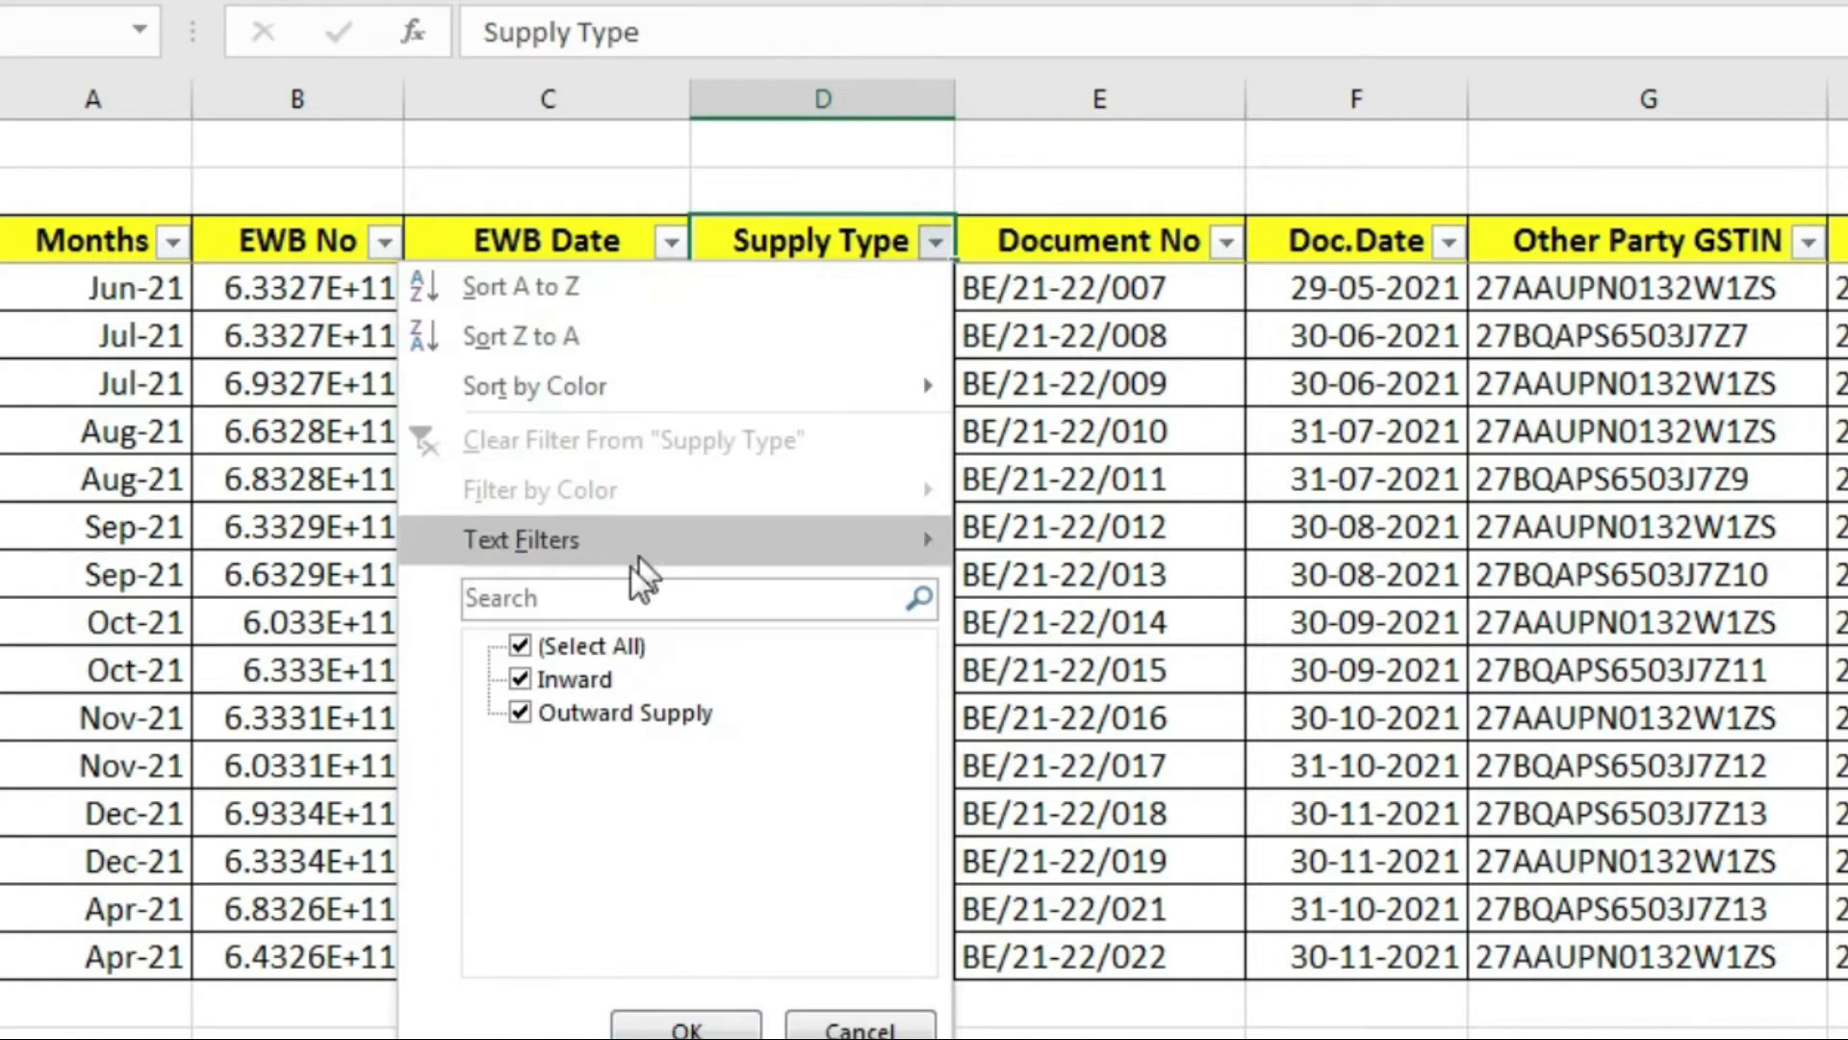
click(575, 643)
click(539, 682)
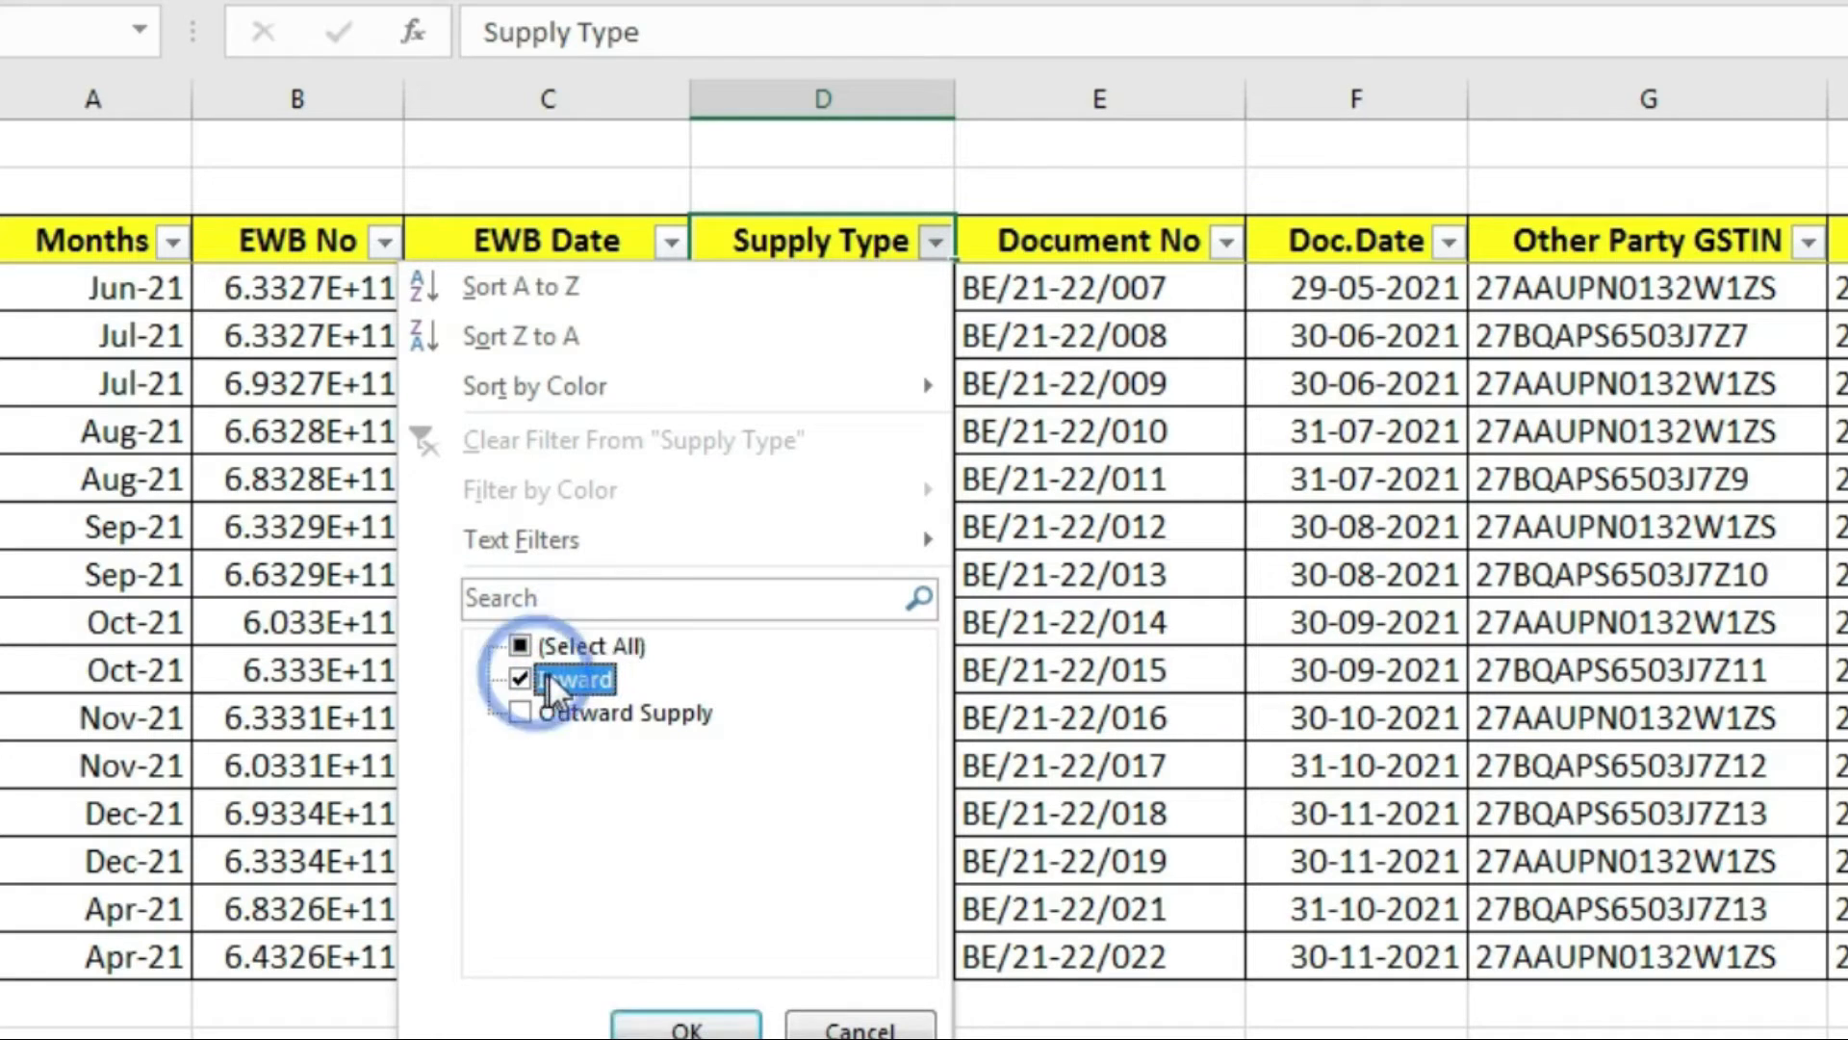
click(687, 1026)
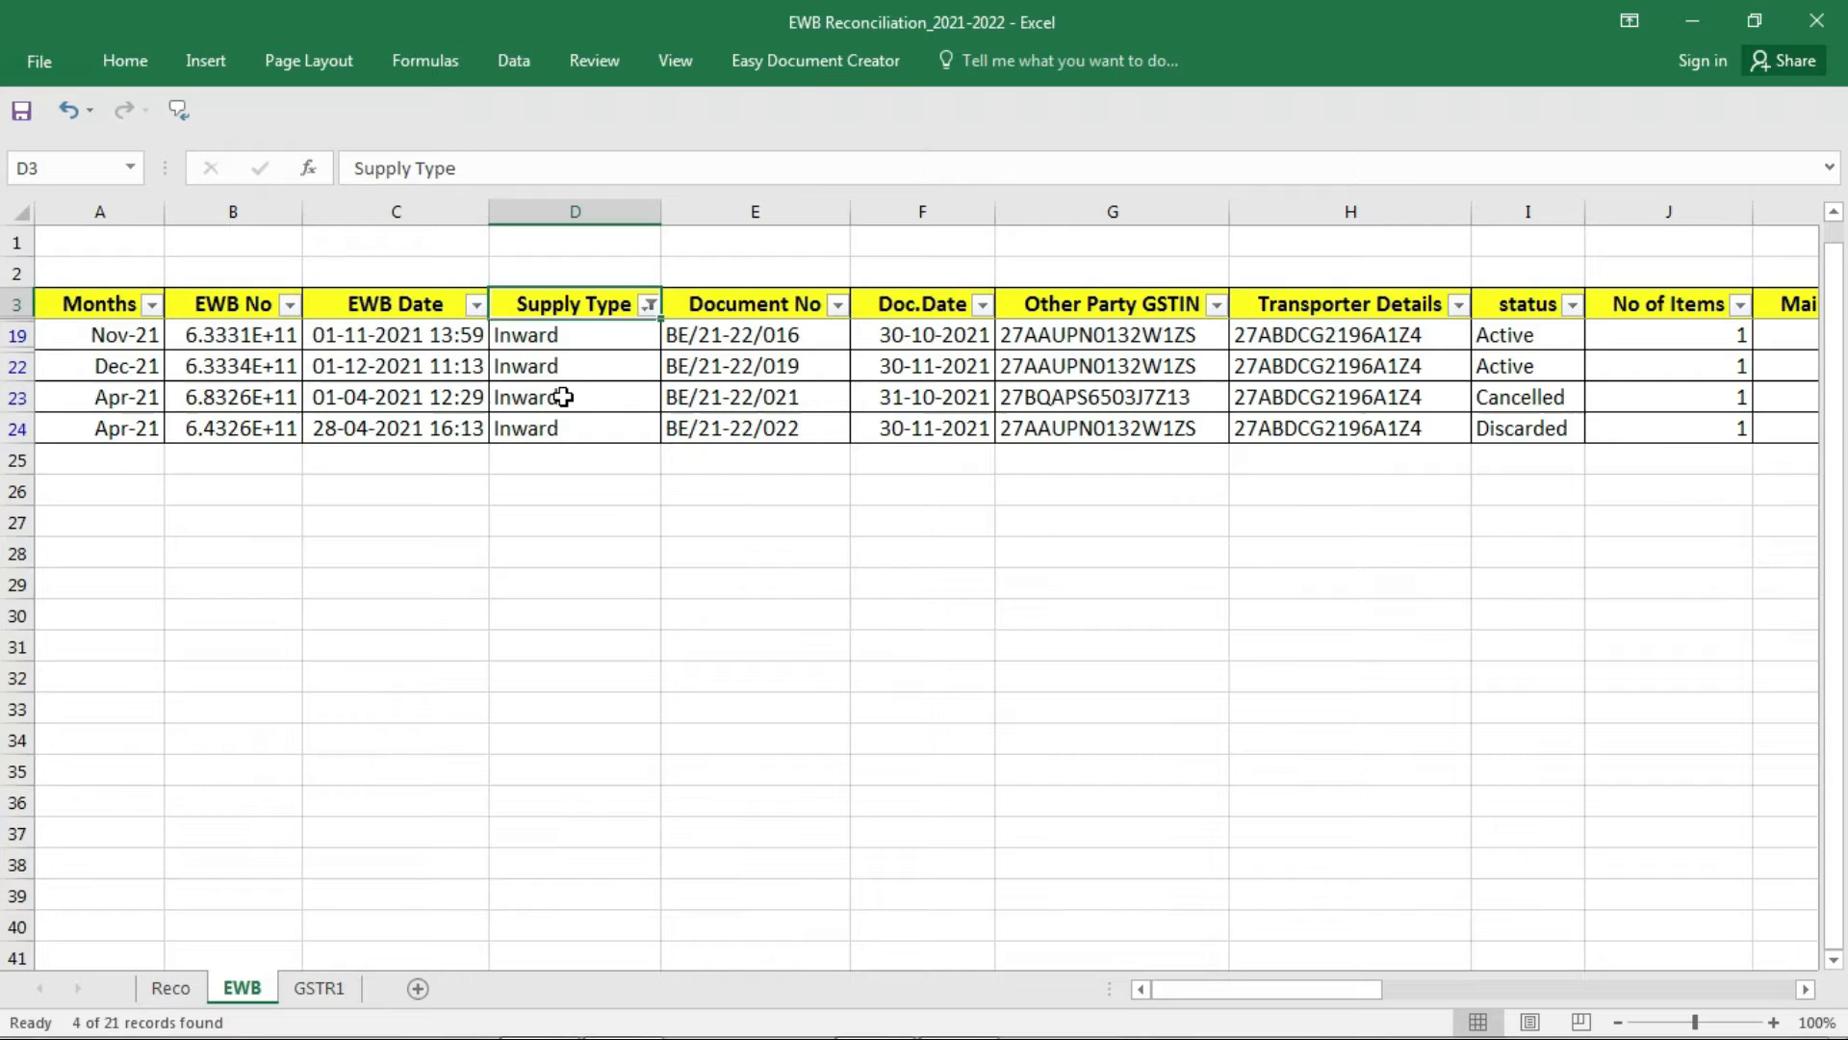
Select only the visible rows of the filtered Inward records and delete them.
click(565, 334)
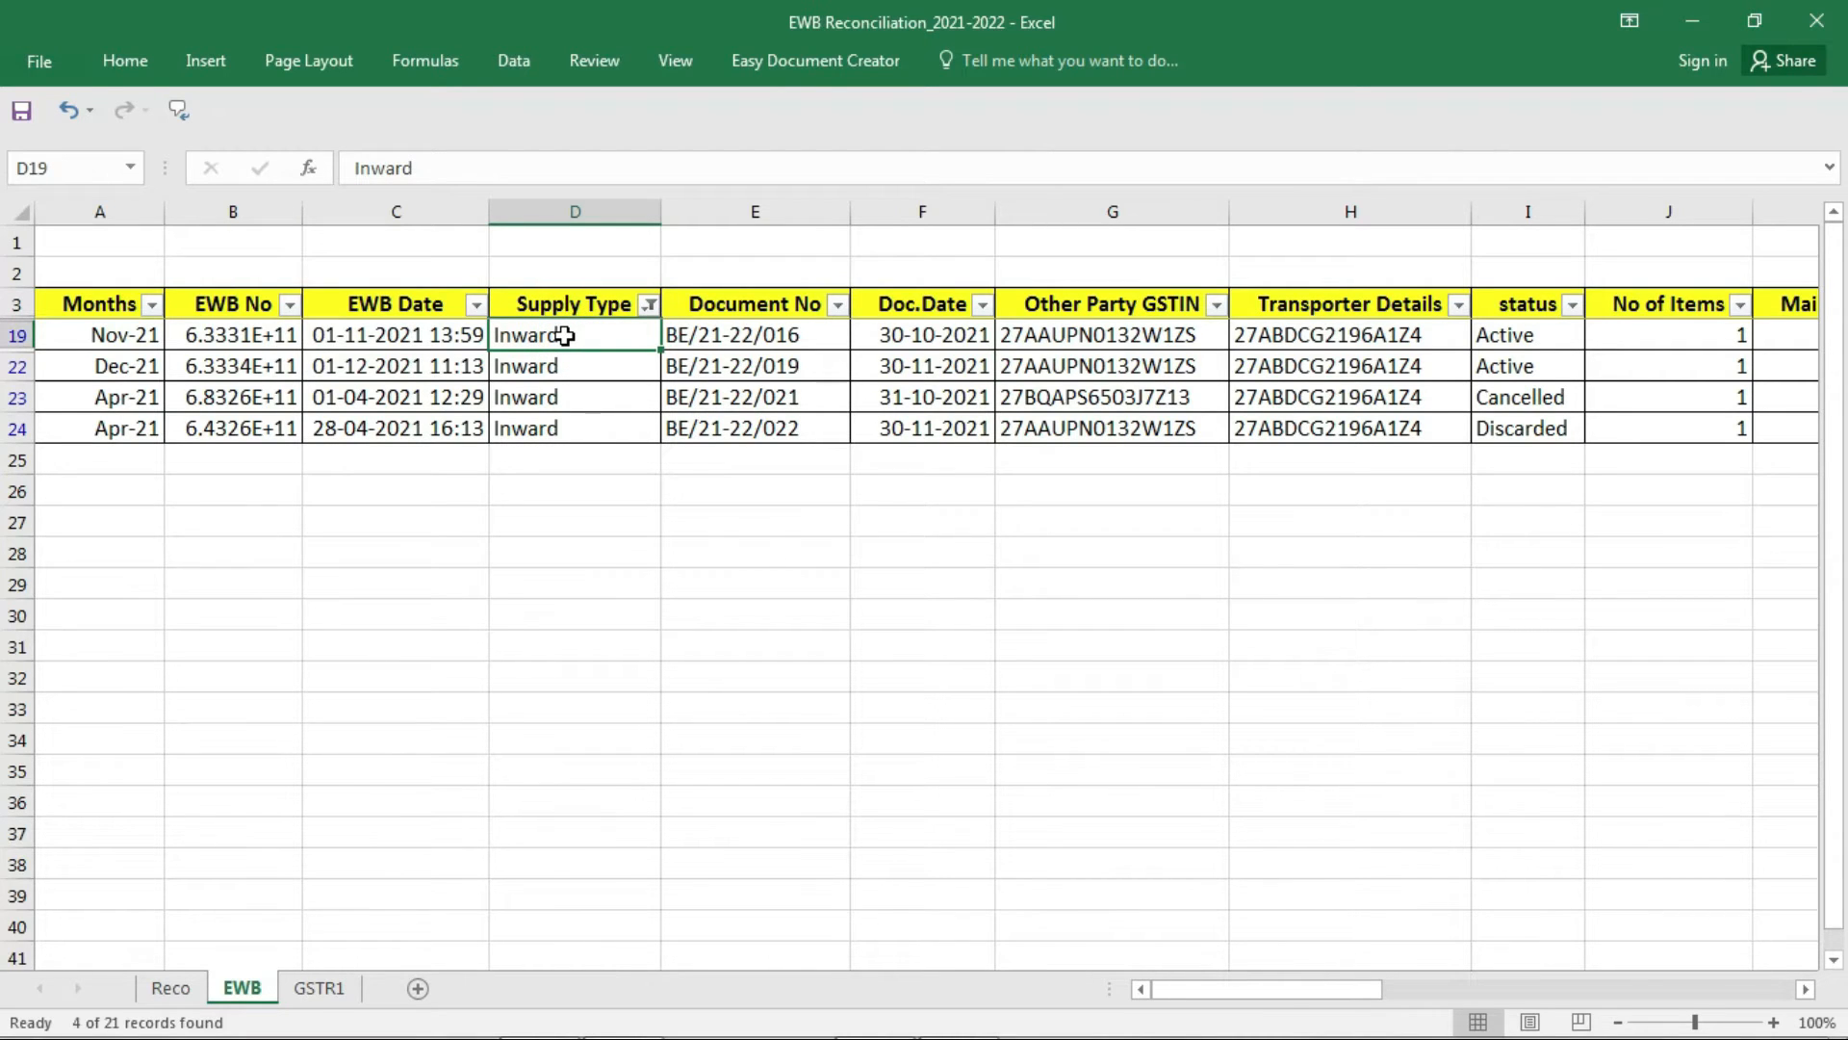
key(ctrl+shift+Down)
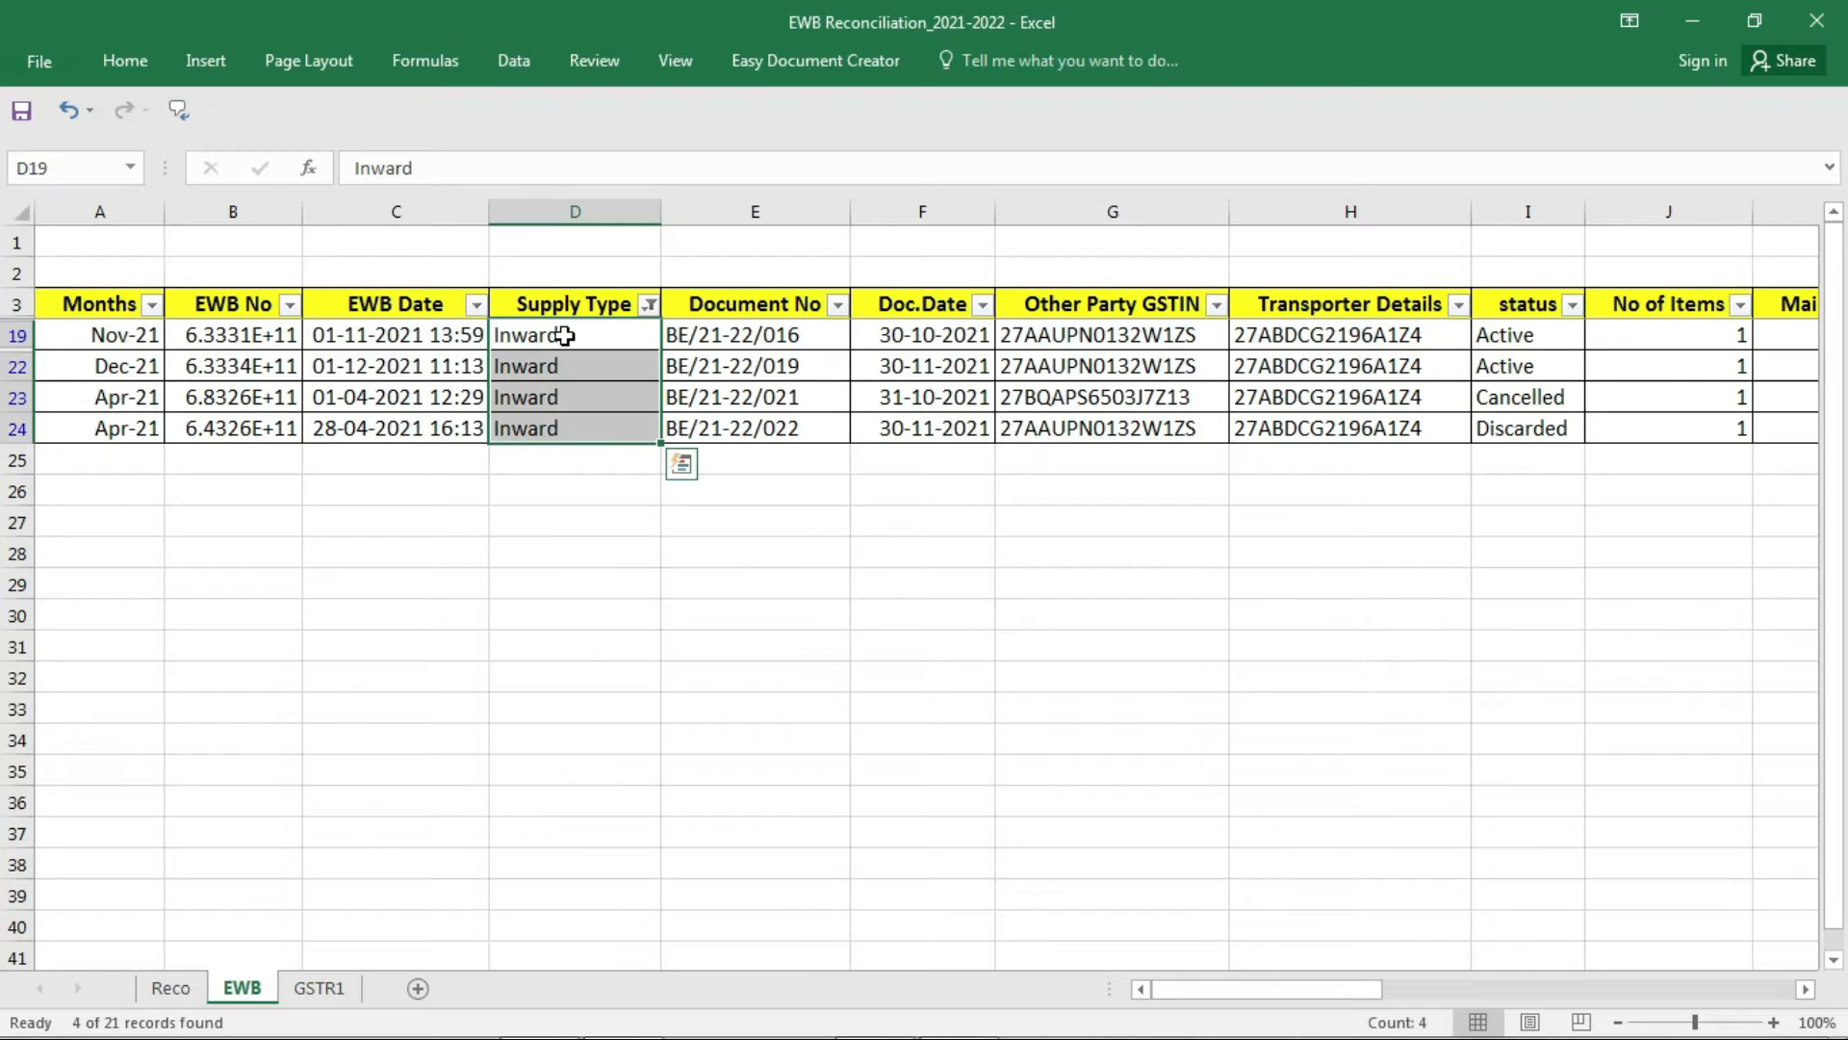
key(shift+space)
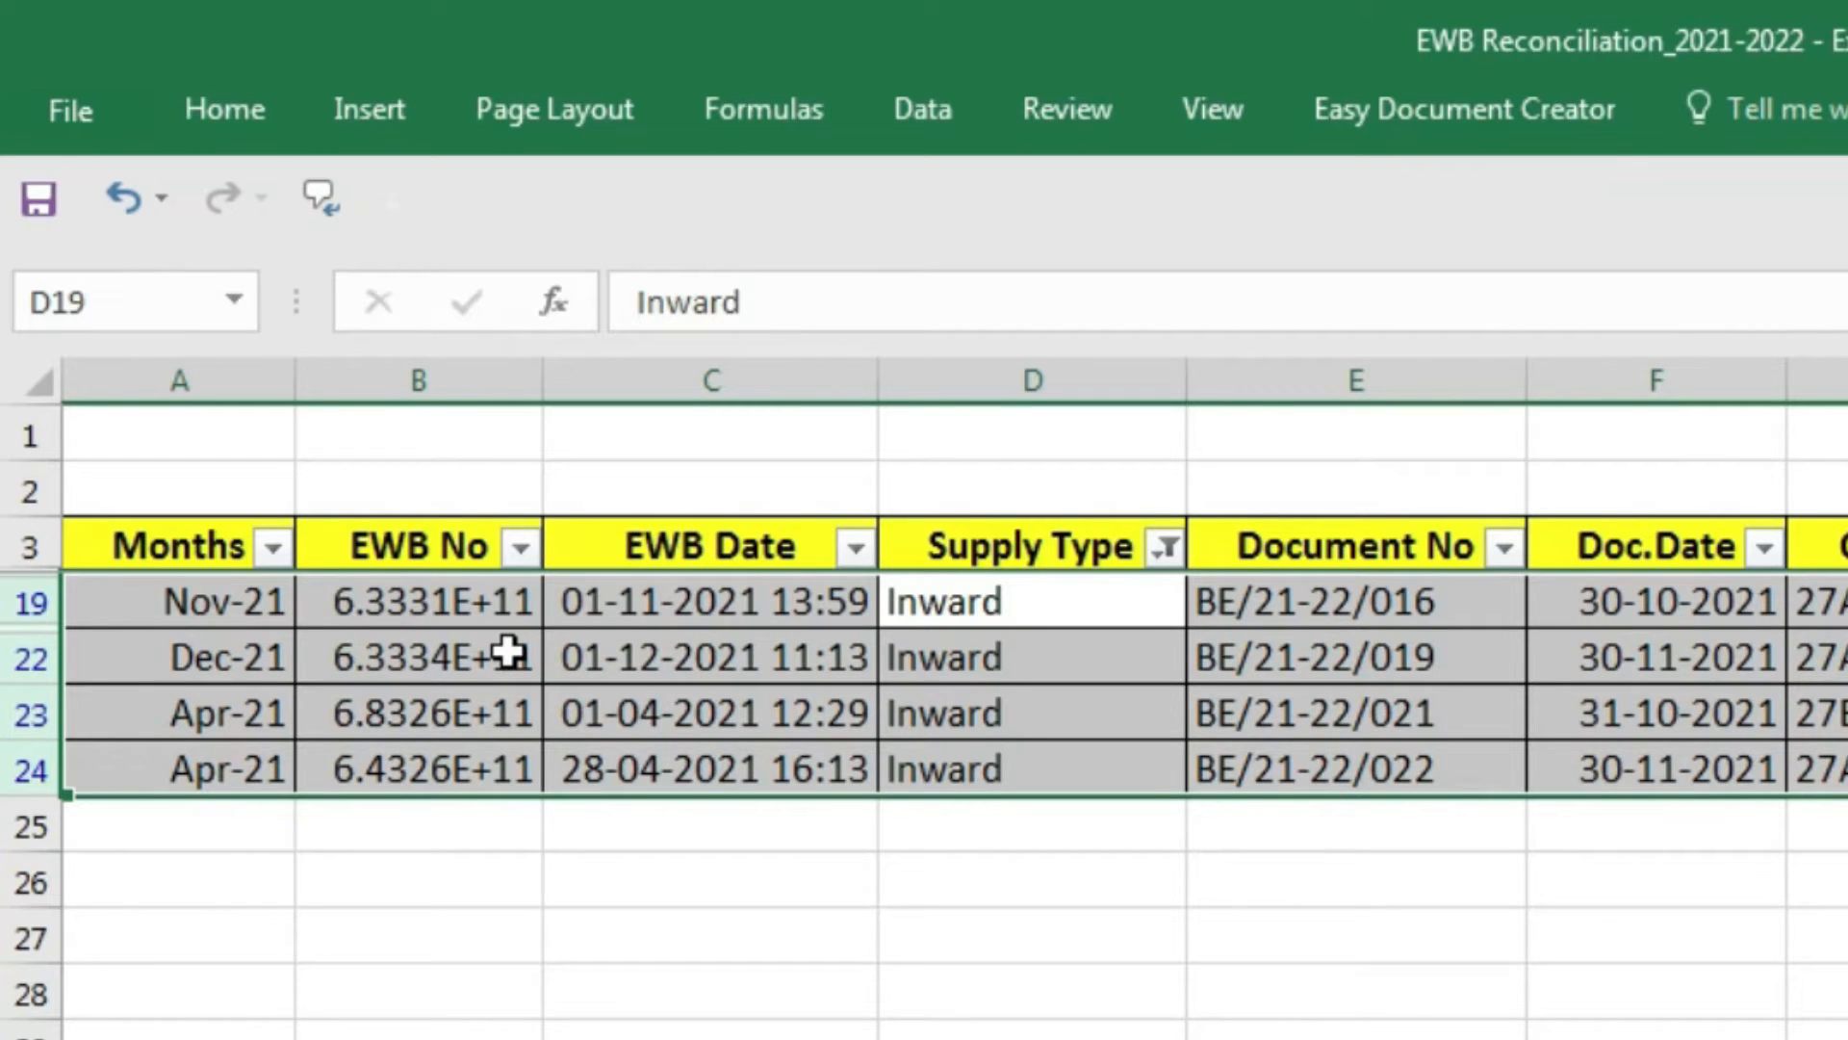
key(alt+semicolon)
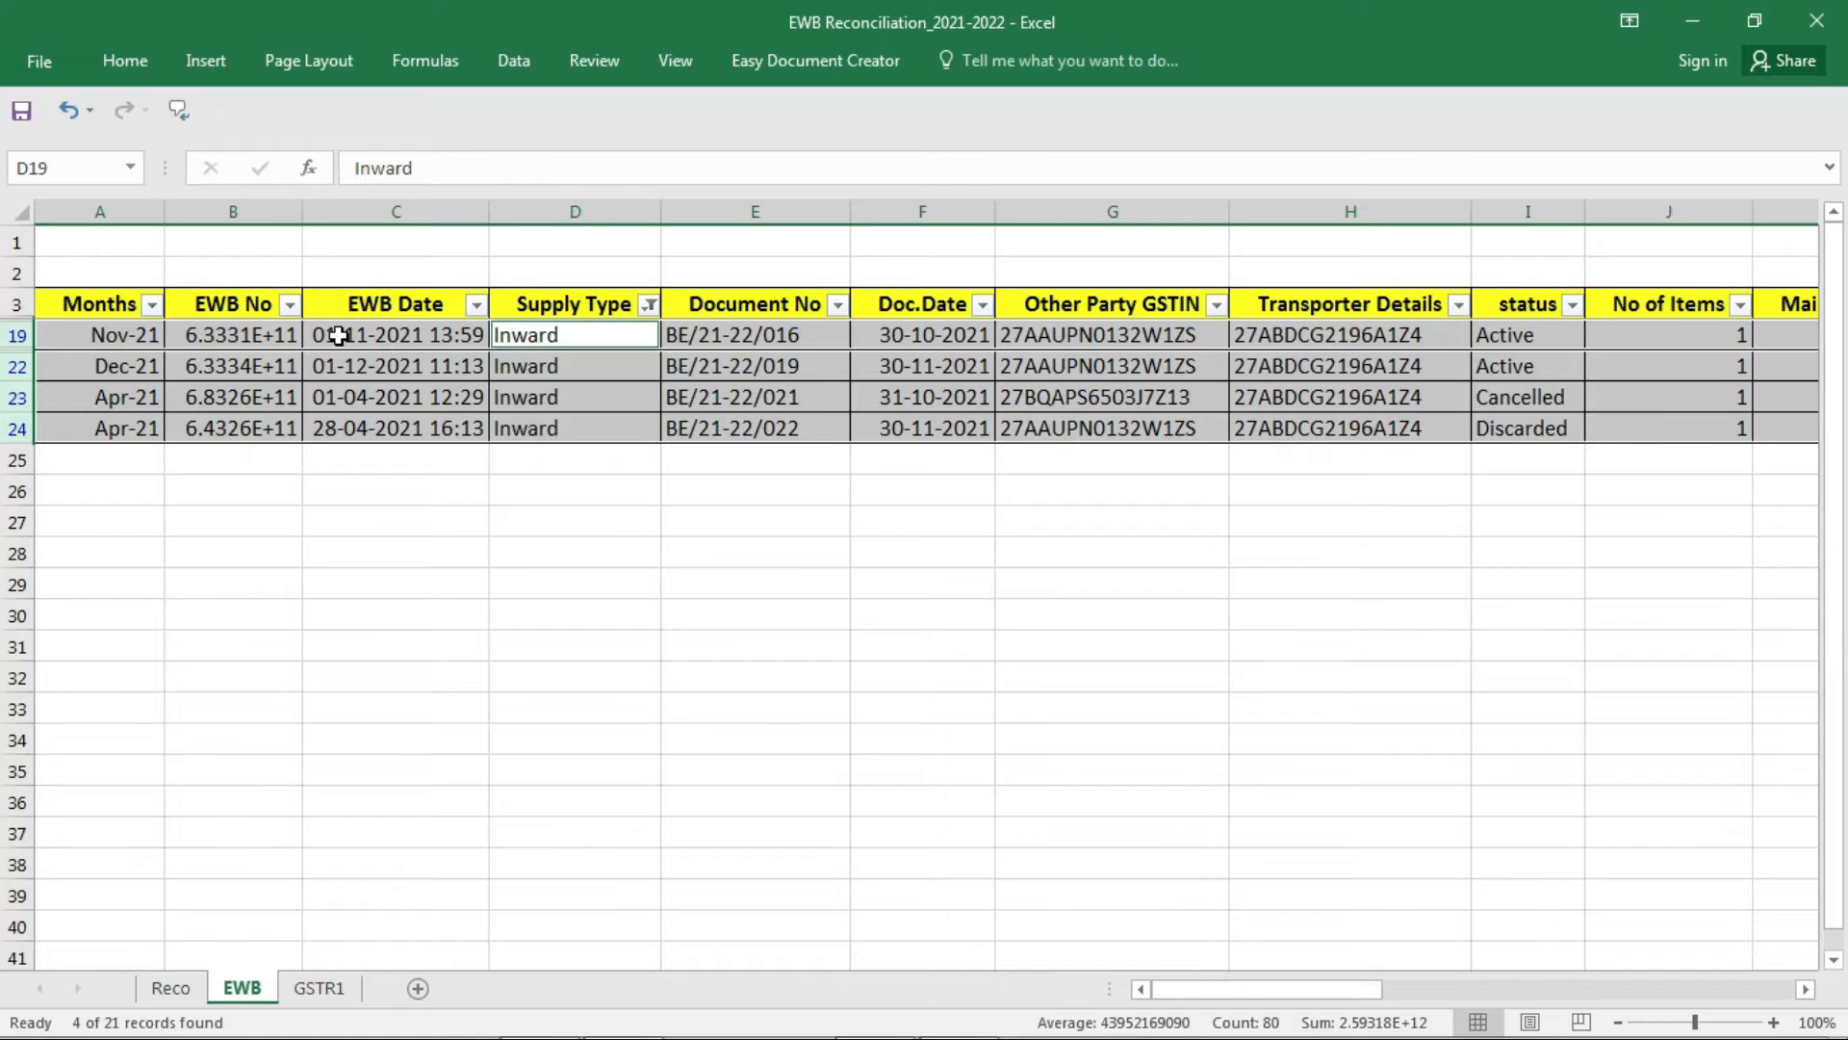
key(ctrl+minus)
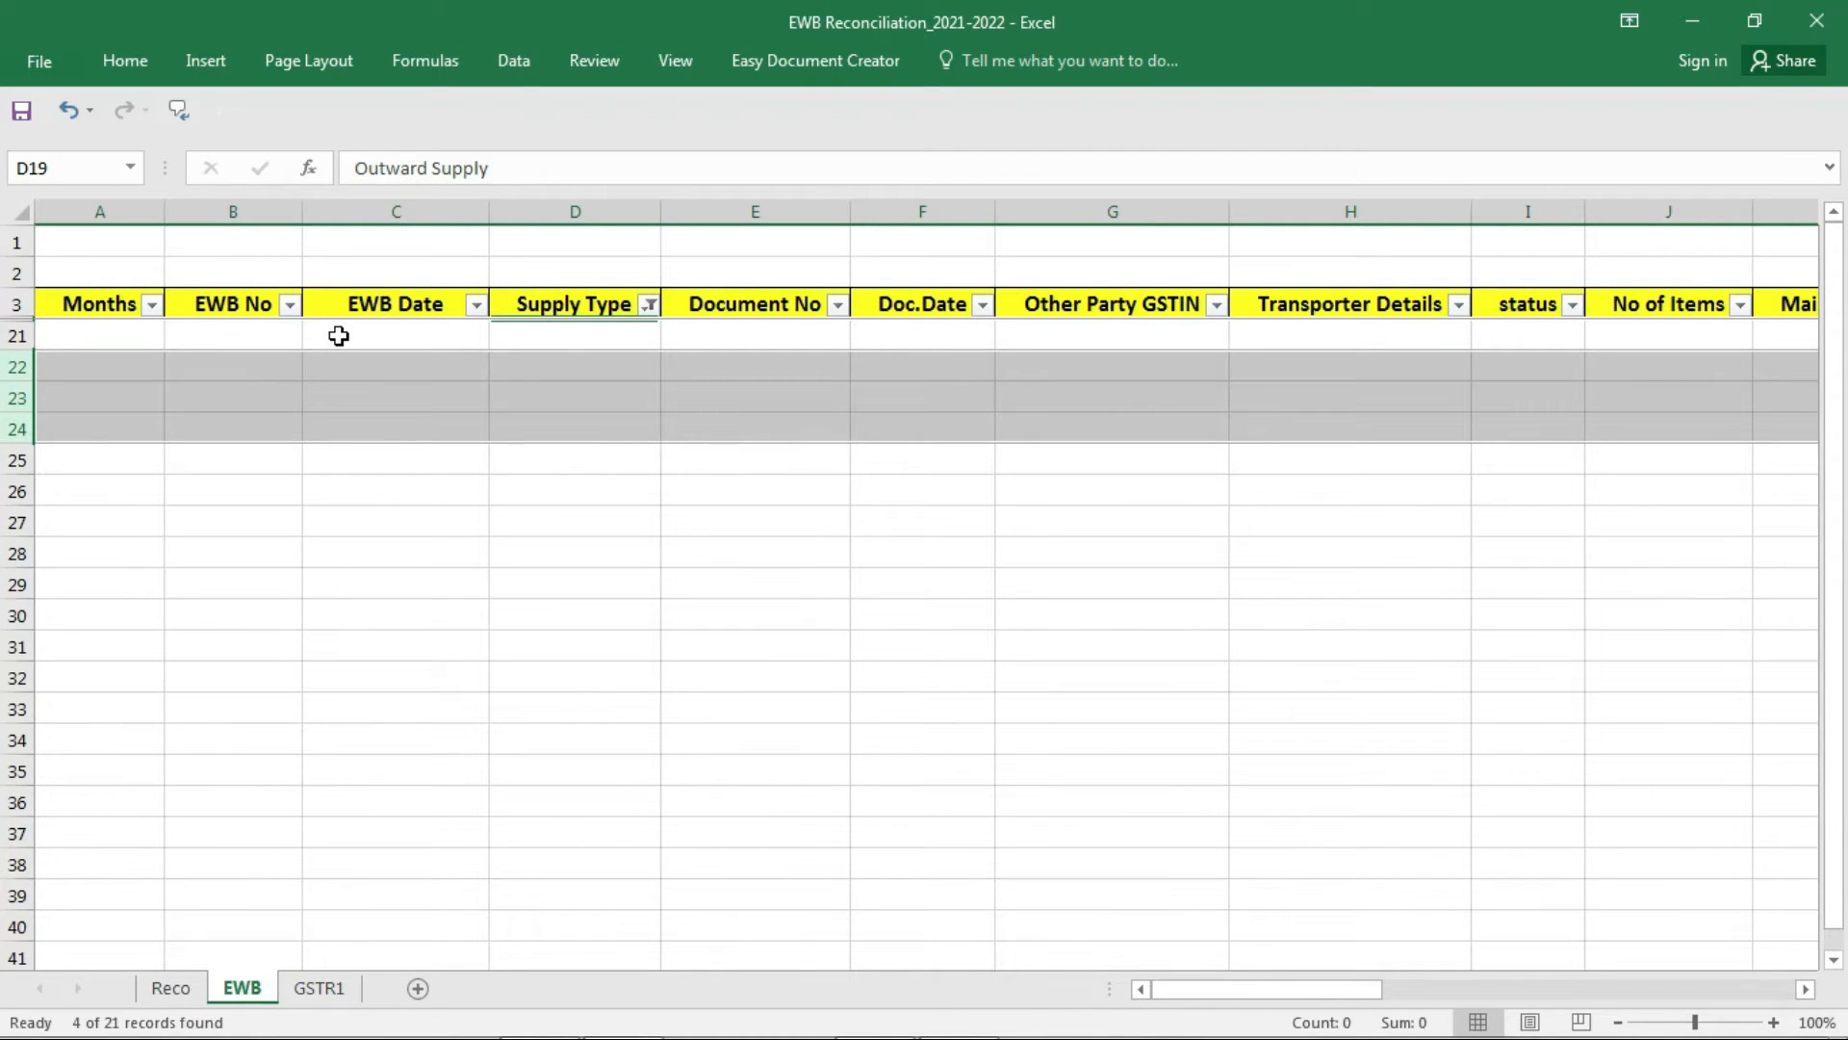
Undo the deletion of the Inward rows and clear the filter on the EWB table.
key(ctrl+z)
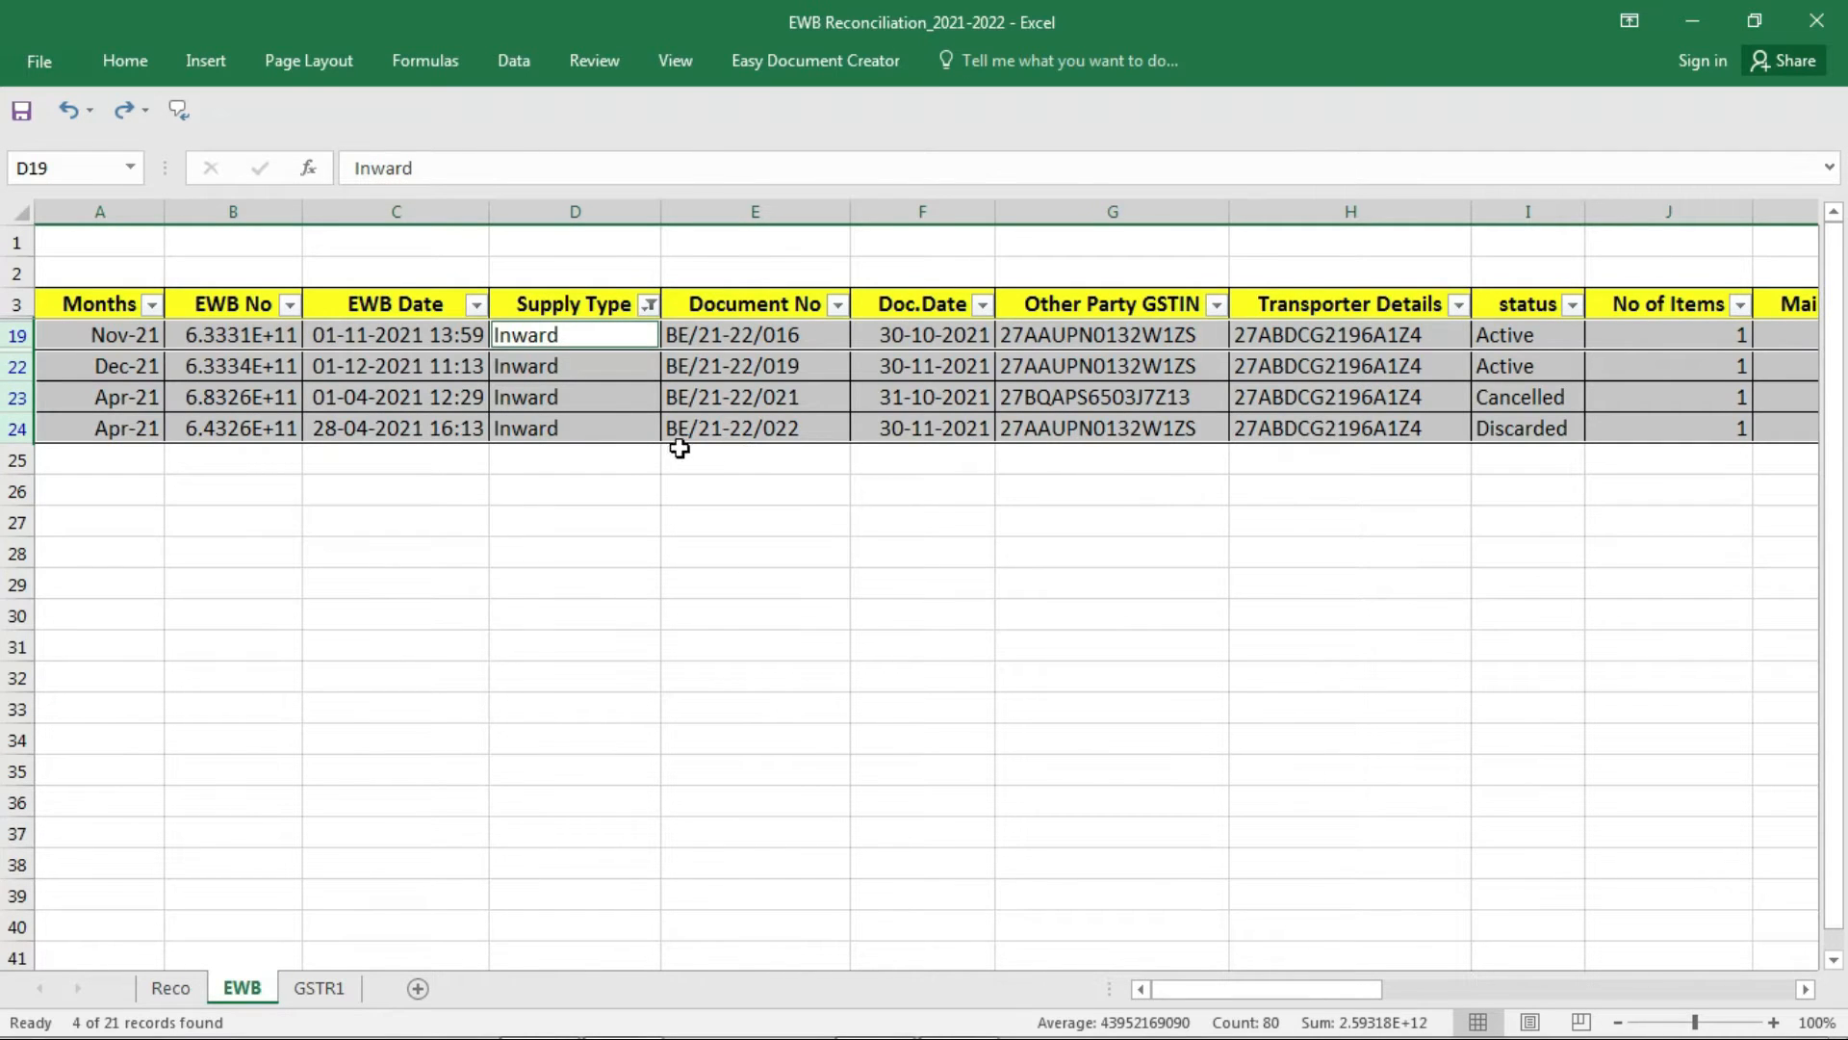
key(alt)
key(a)
key(c)
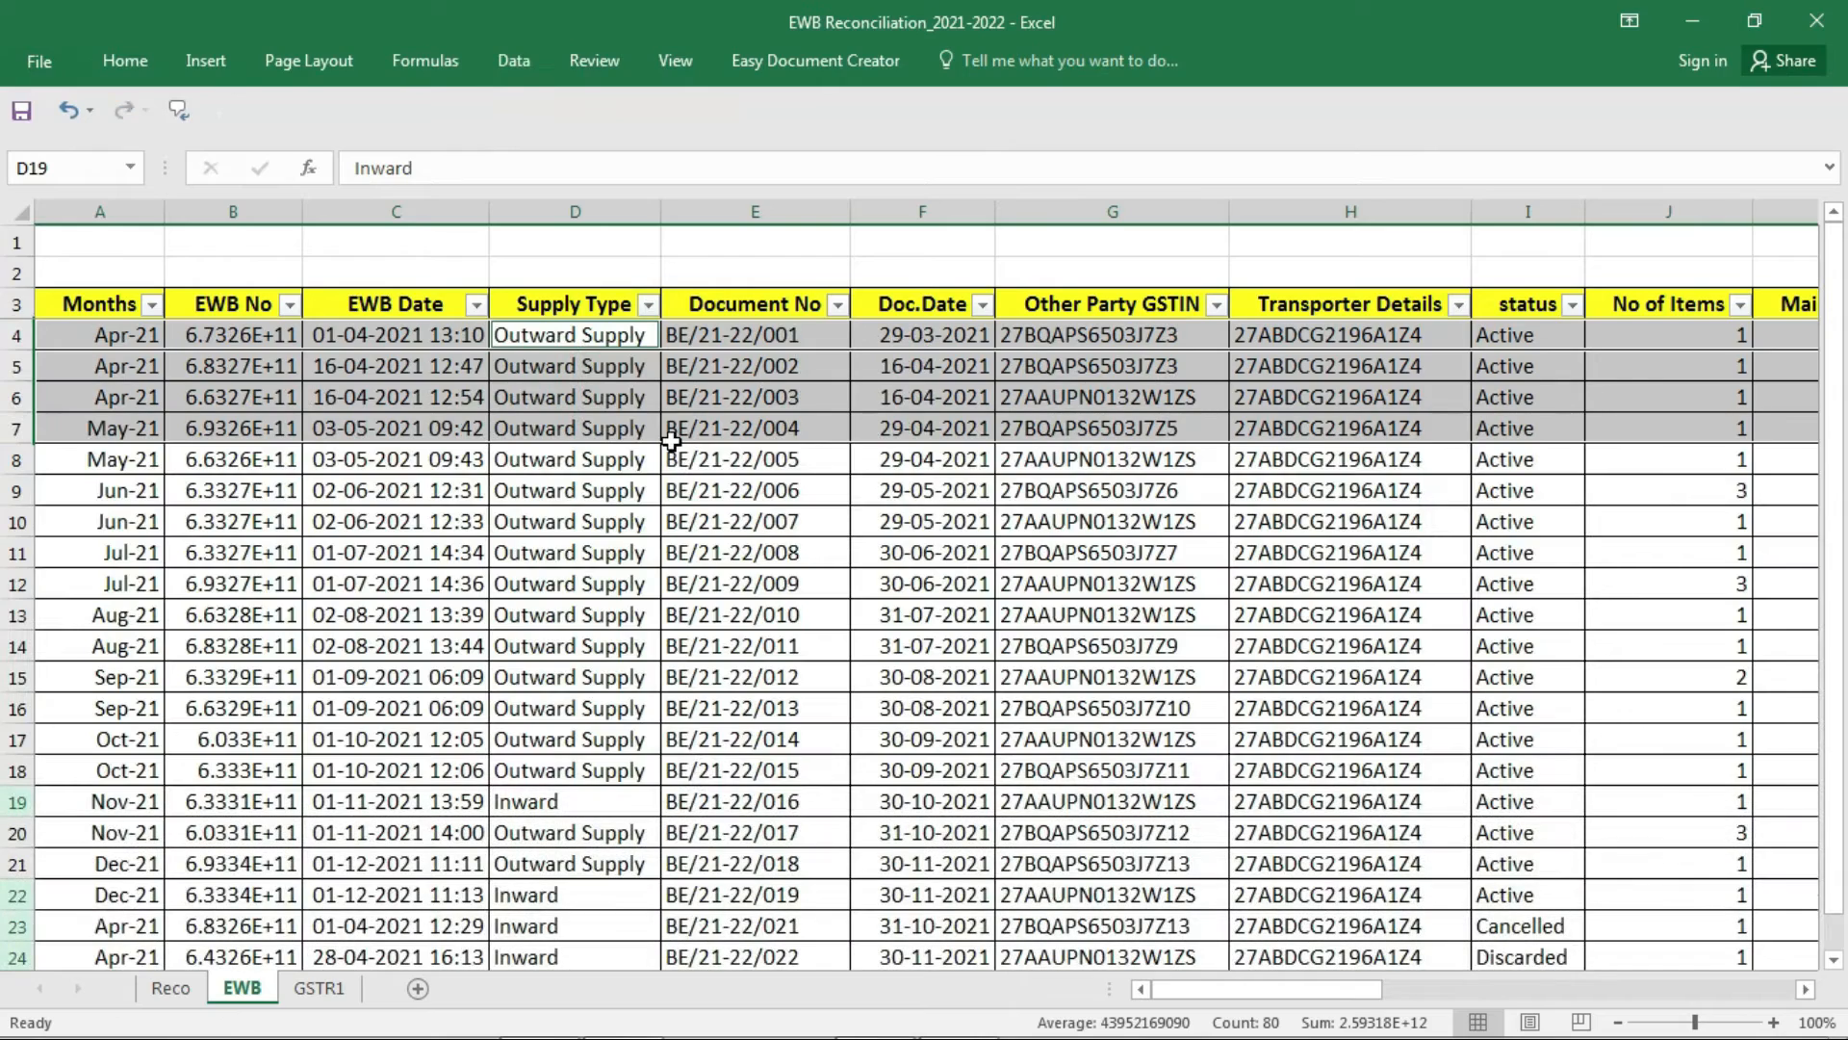
Copy Outward Supply from D18 down the Supply Type column to the last record in D24.
click(555, 765)
key(ctrl+c)
key(ctrl+shift+Down)
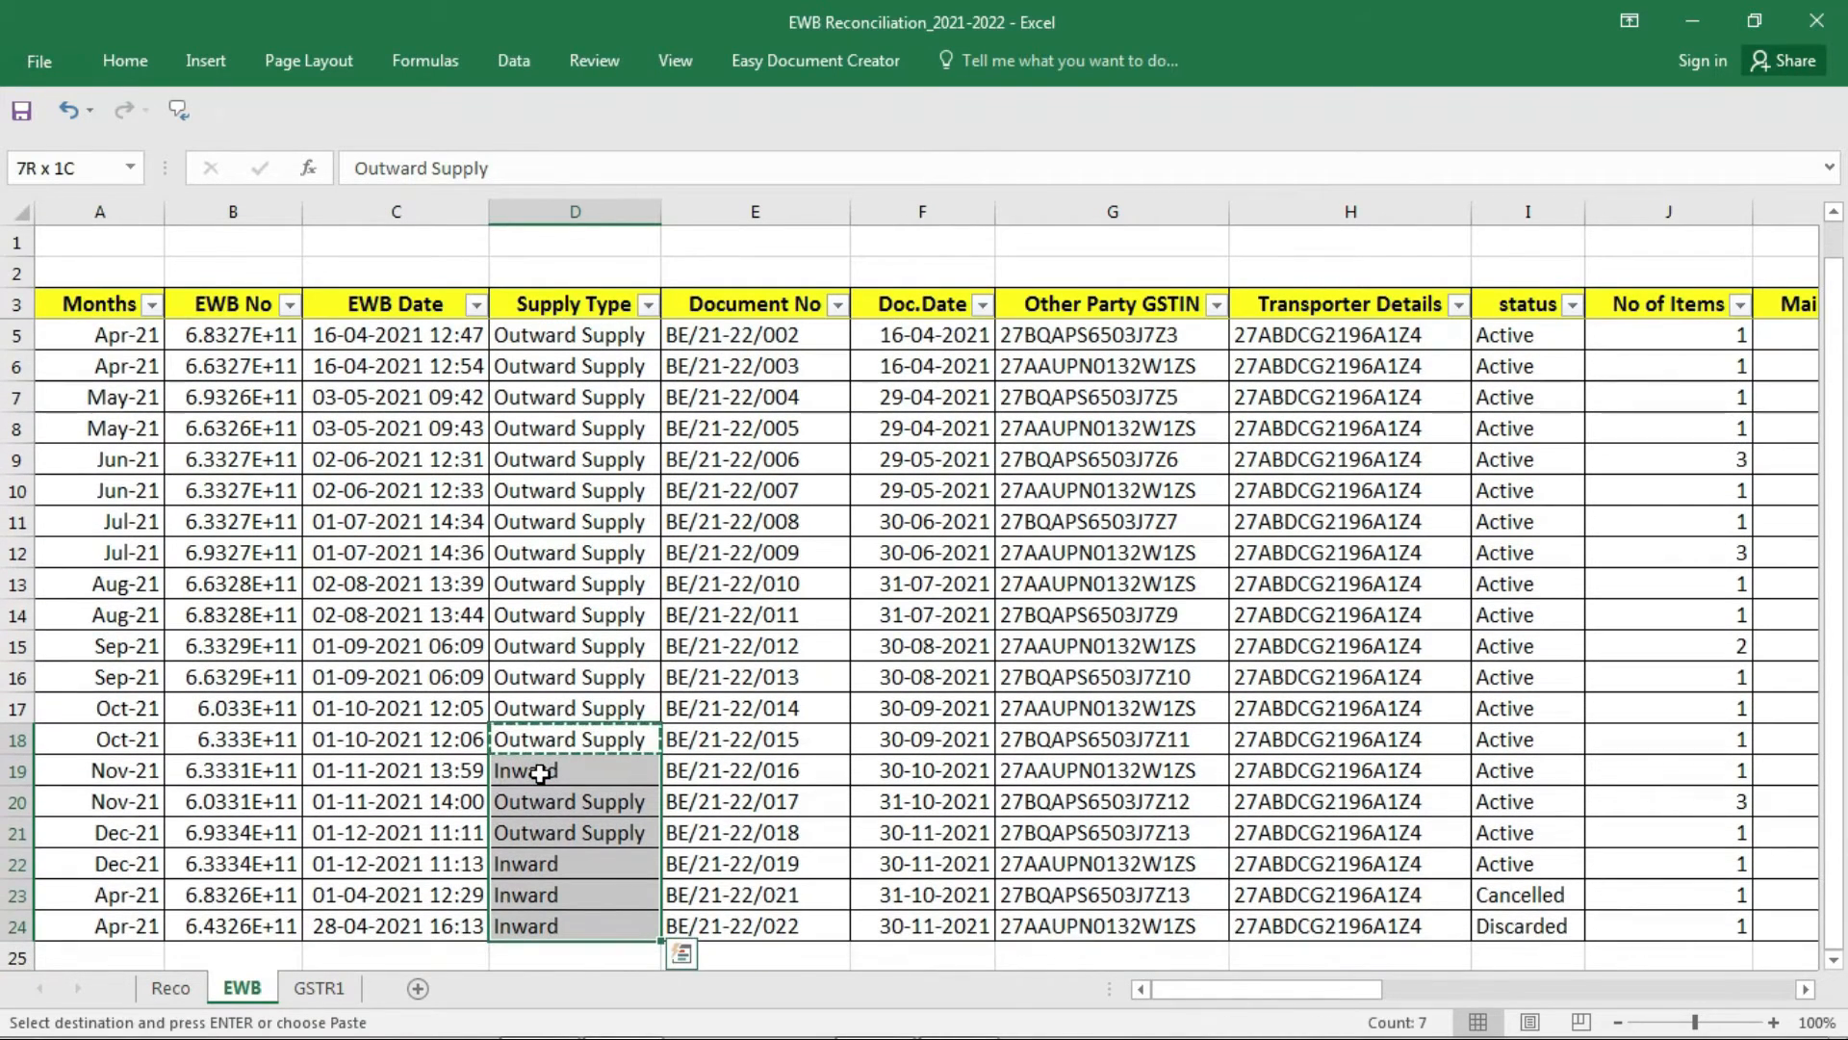
key(ctrl+v)
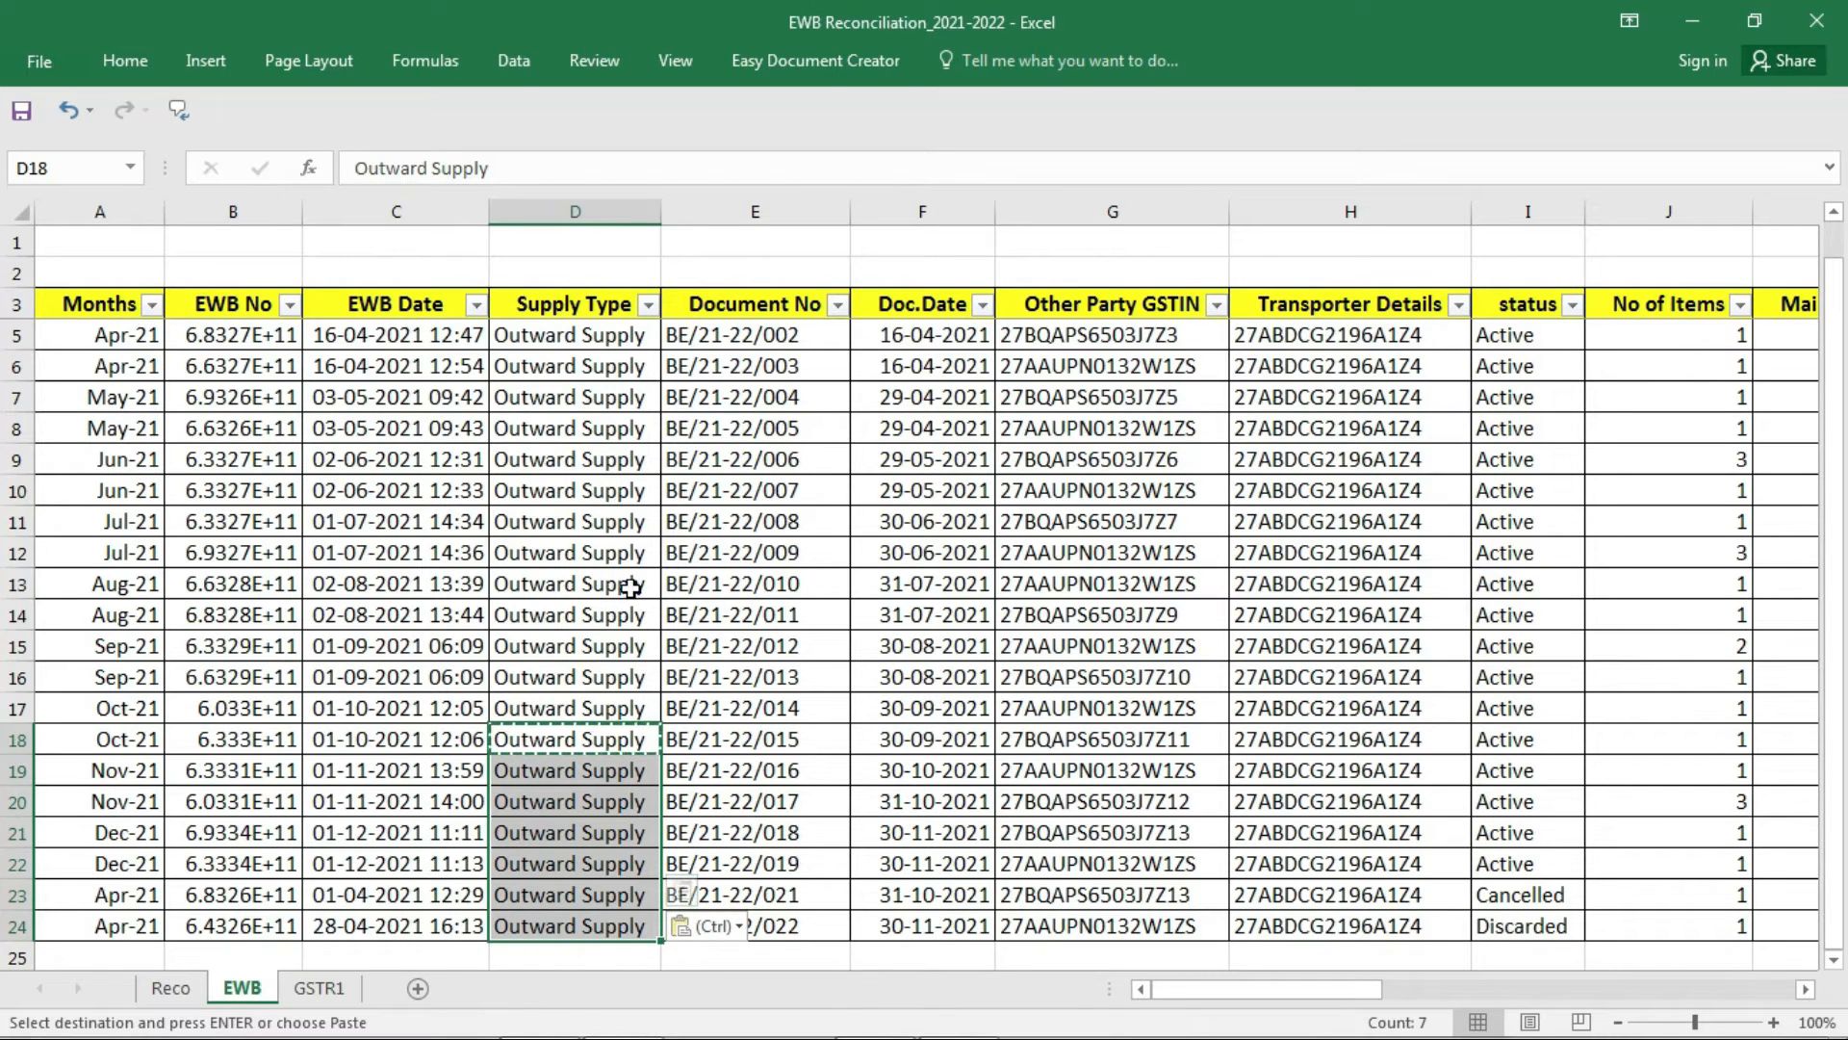
Review the Document No, Doc.Date, Other Party GSTIN and Transporter Details columns.
drag(761, 304, 780, 400)
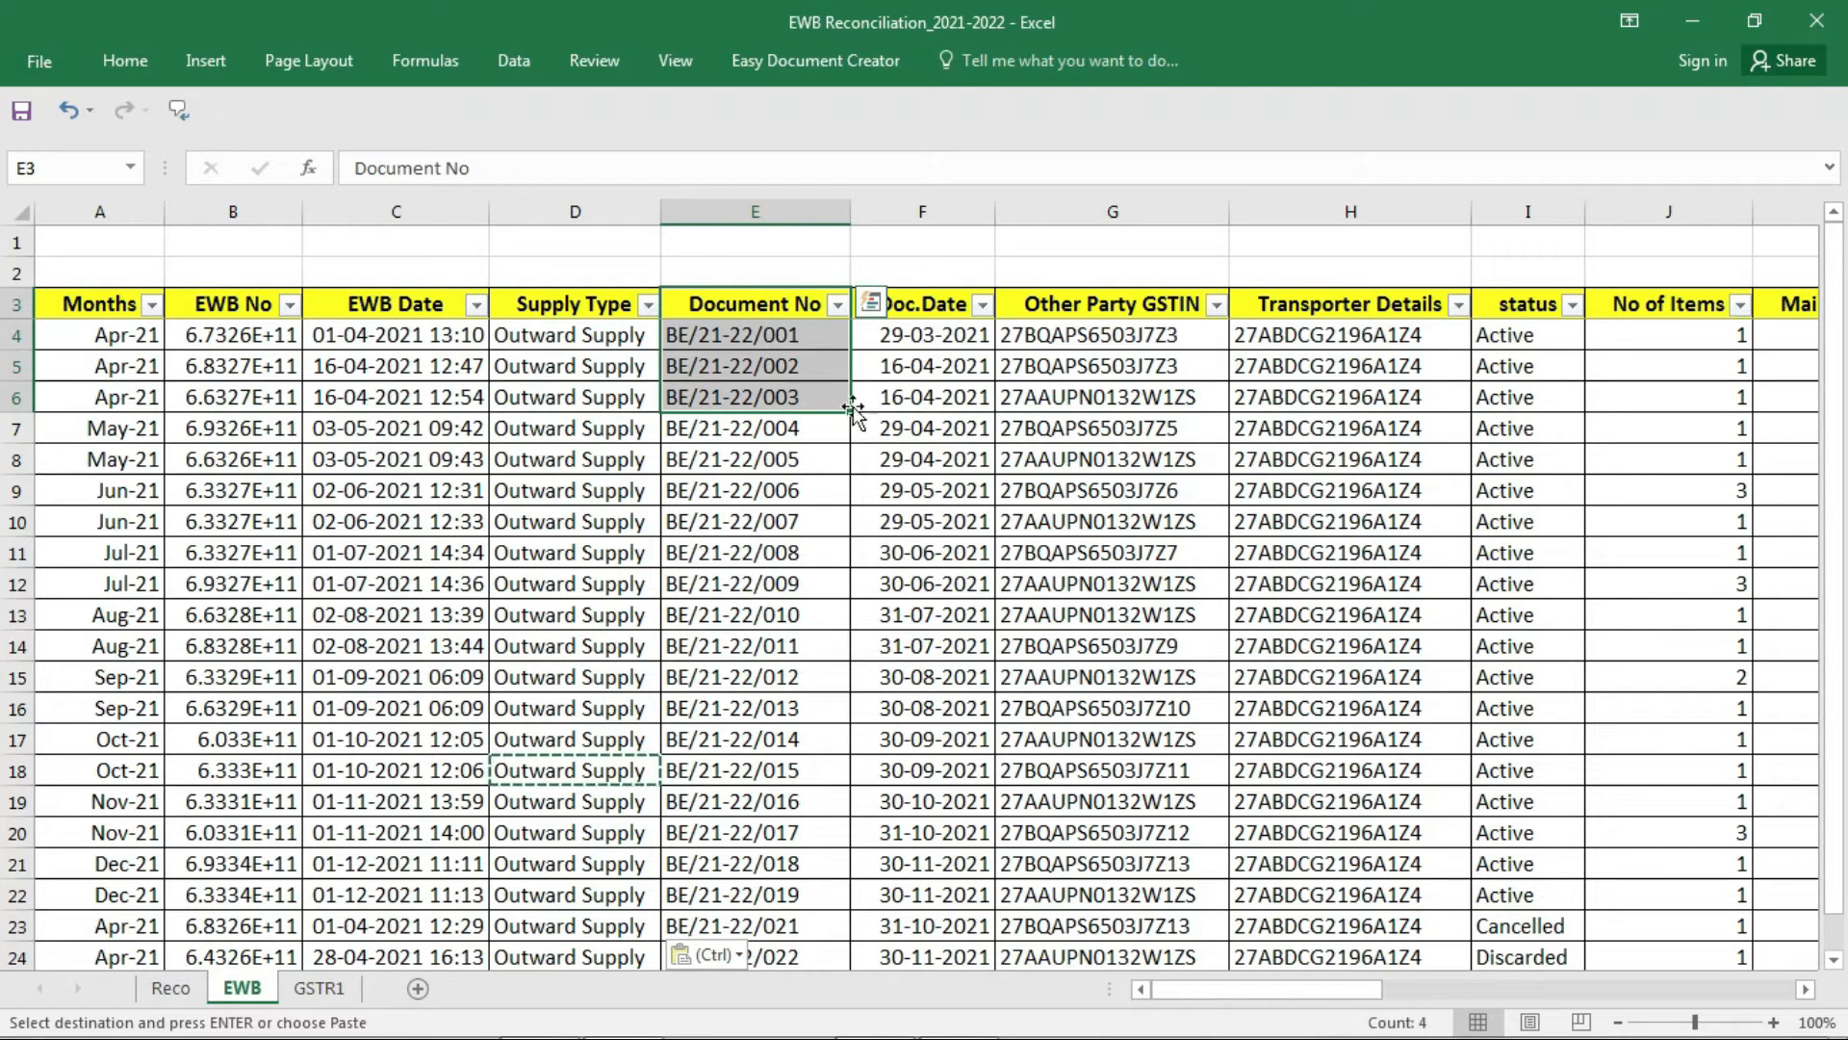
drag(935, 310, 942, 367)
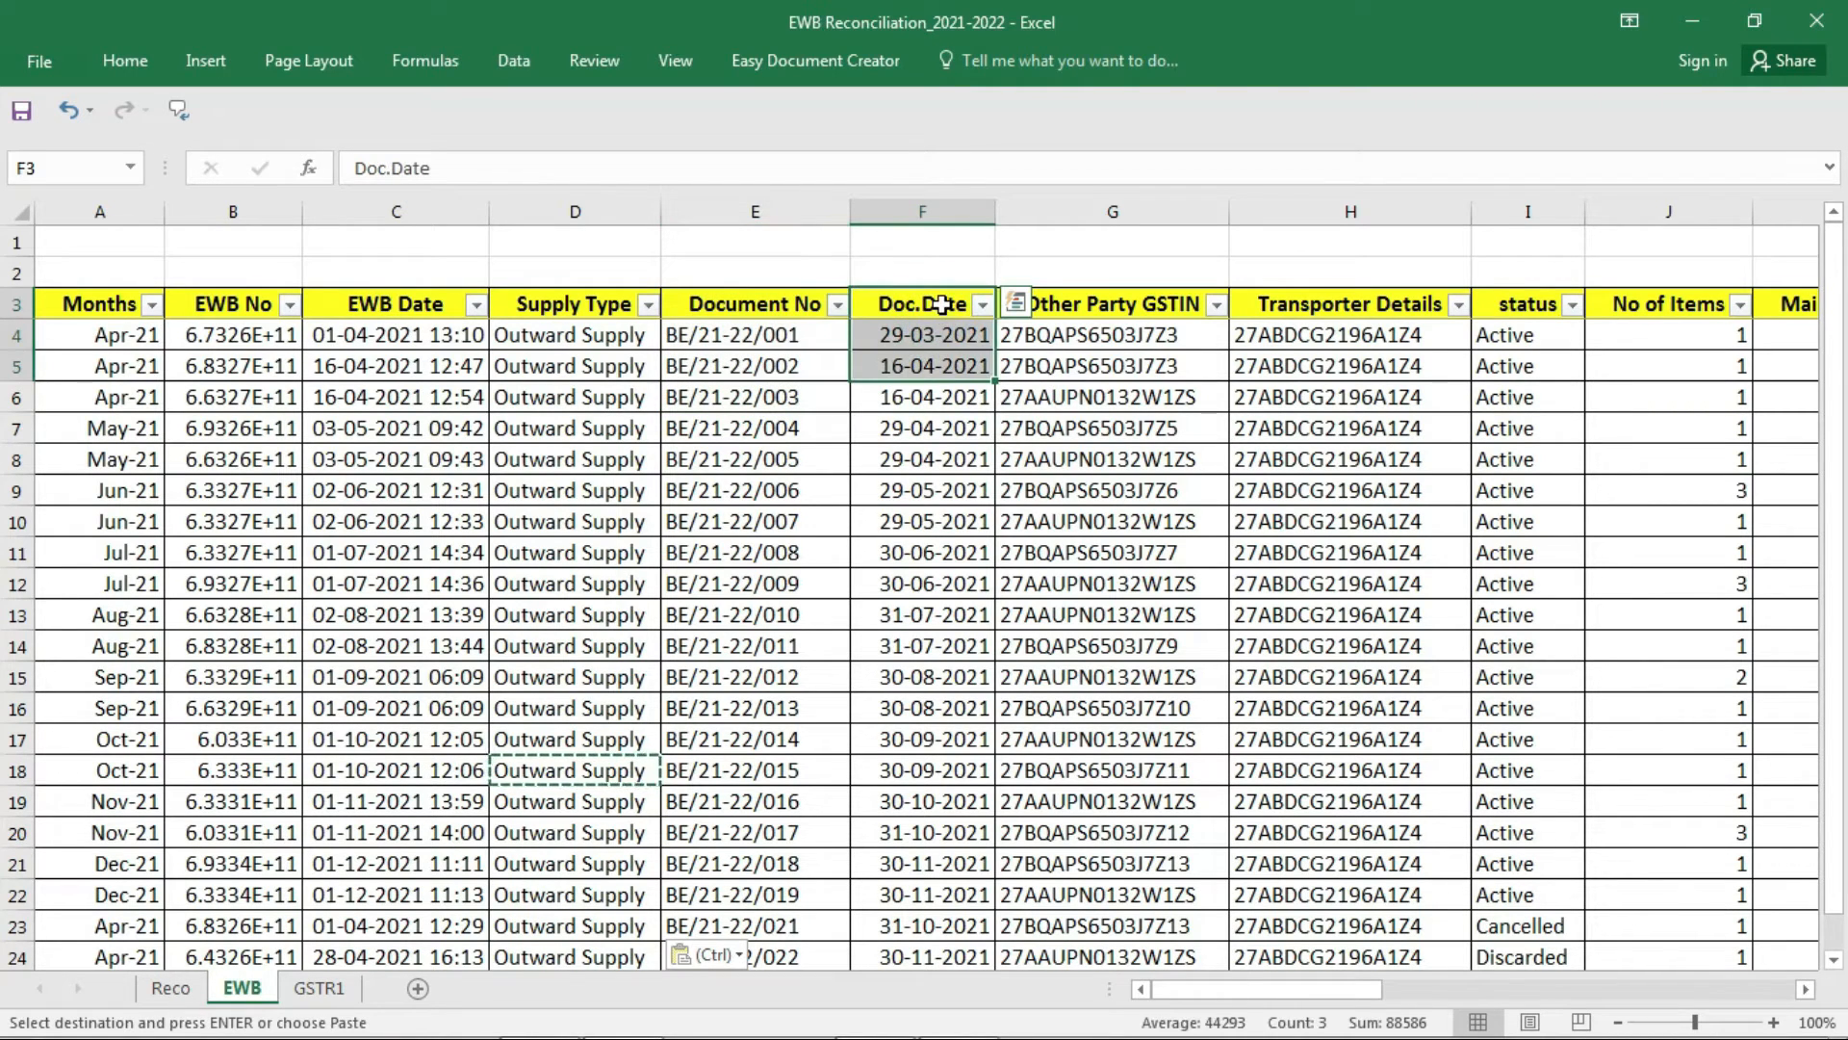
drag(1123, 310, 1128, 370)
drag(1279, 306, 1305, 414)
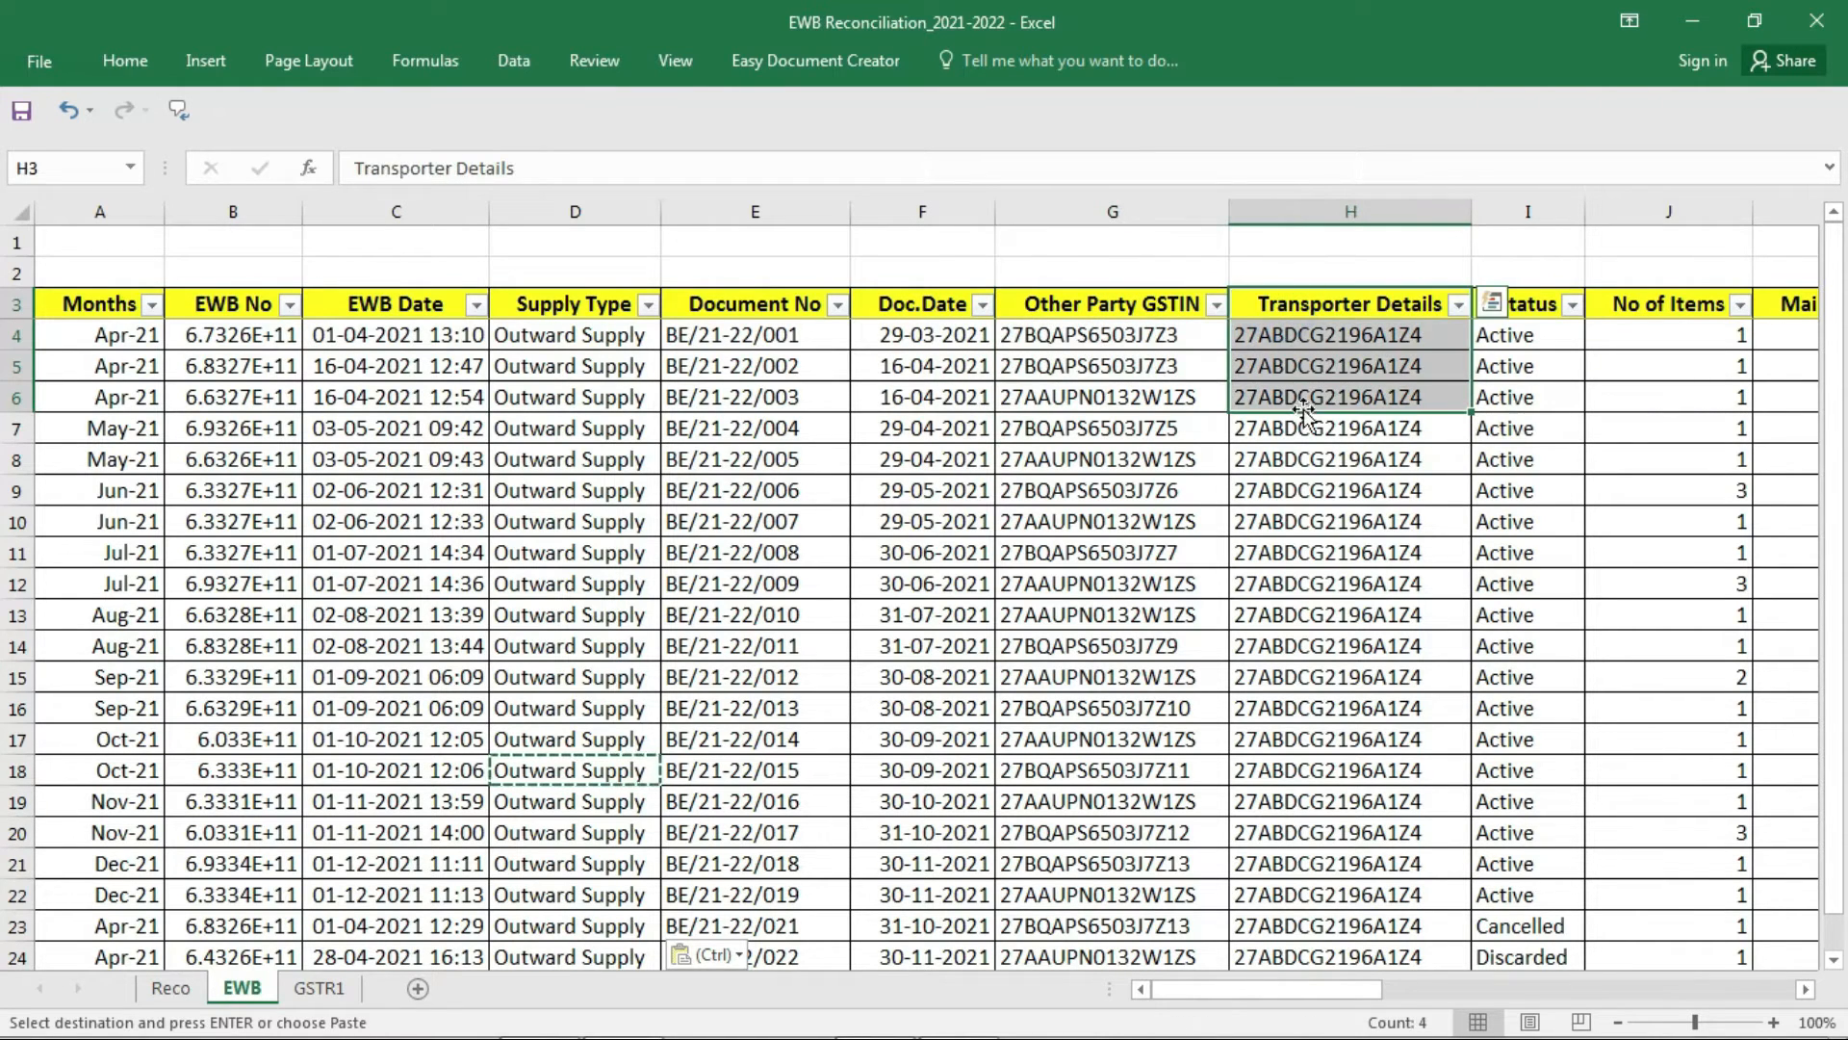
Filter the EWB table's status column to show only Cancelled and Discarded records.
click(1538, 302)
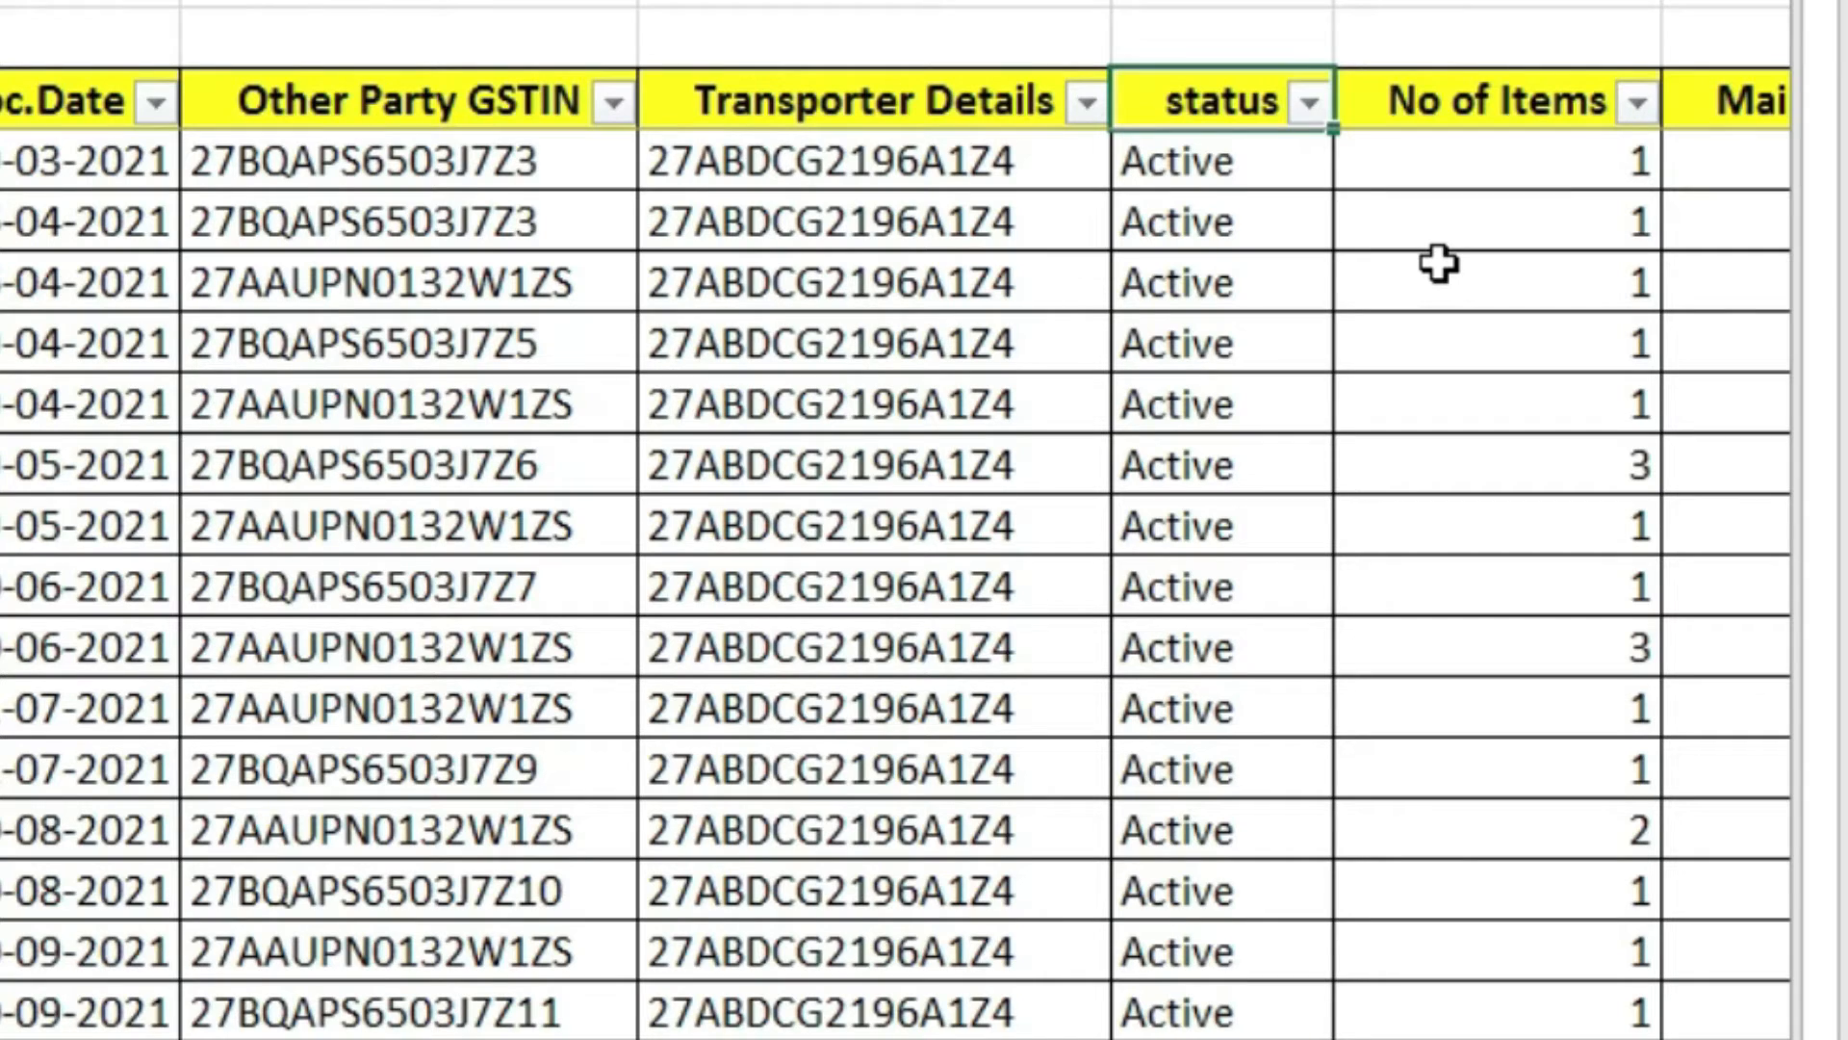
key(alt+Down)
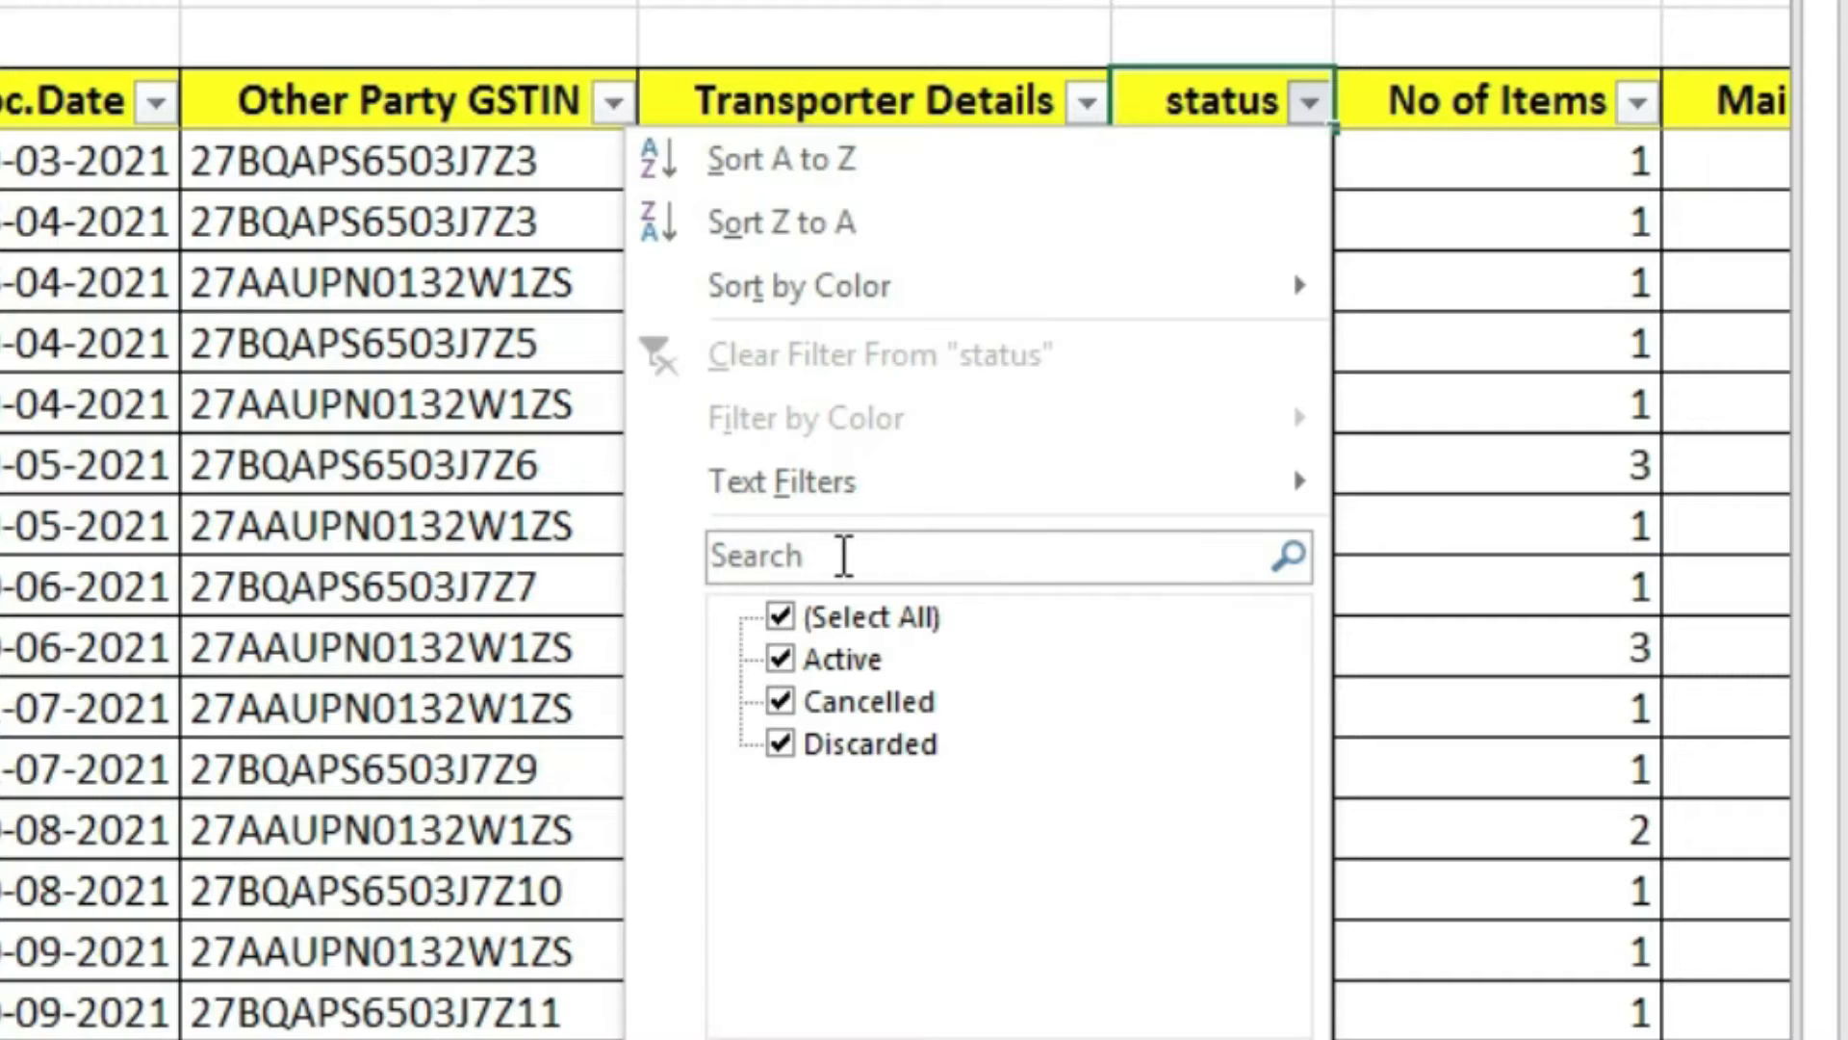
click(844, 555)
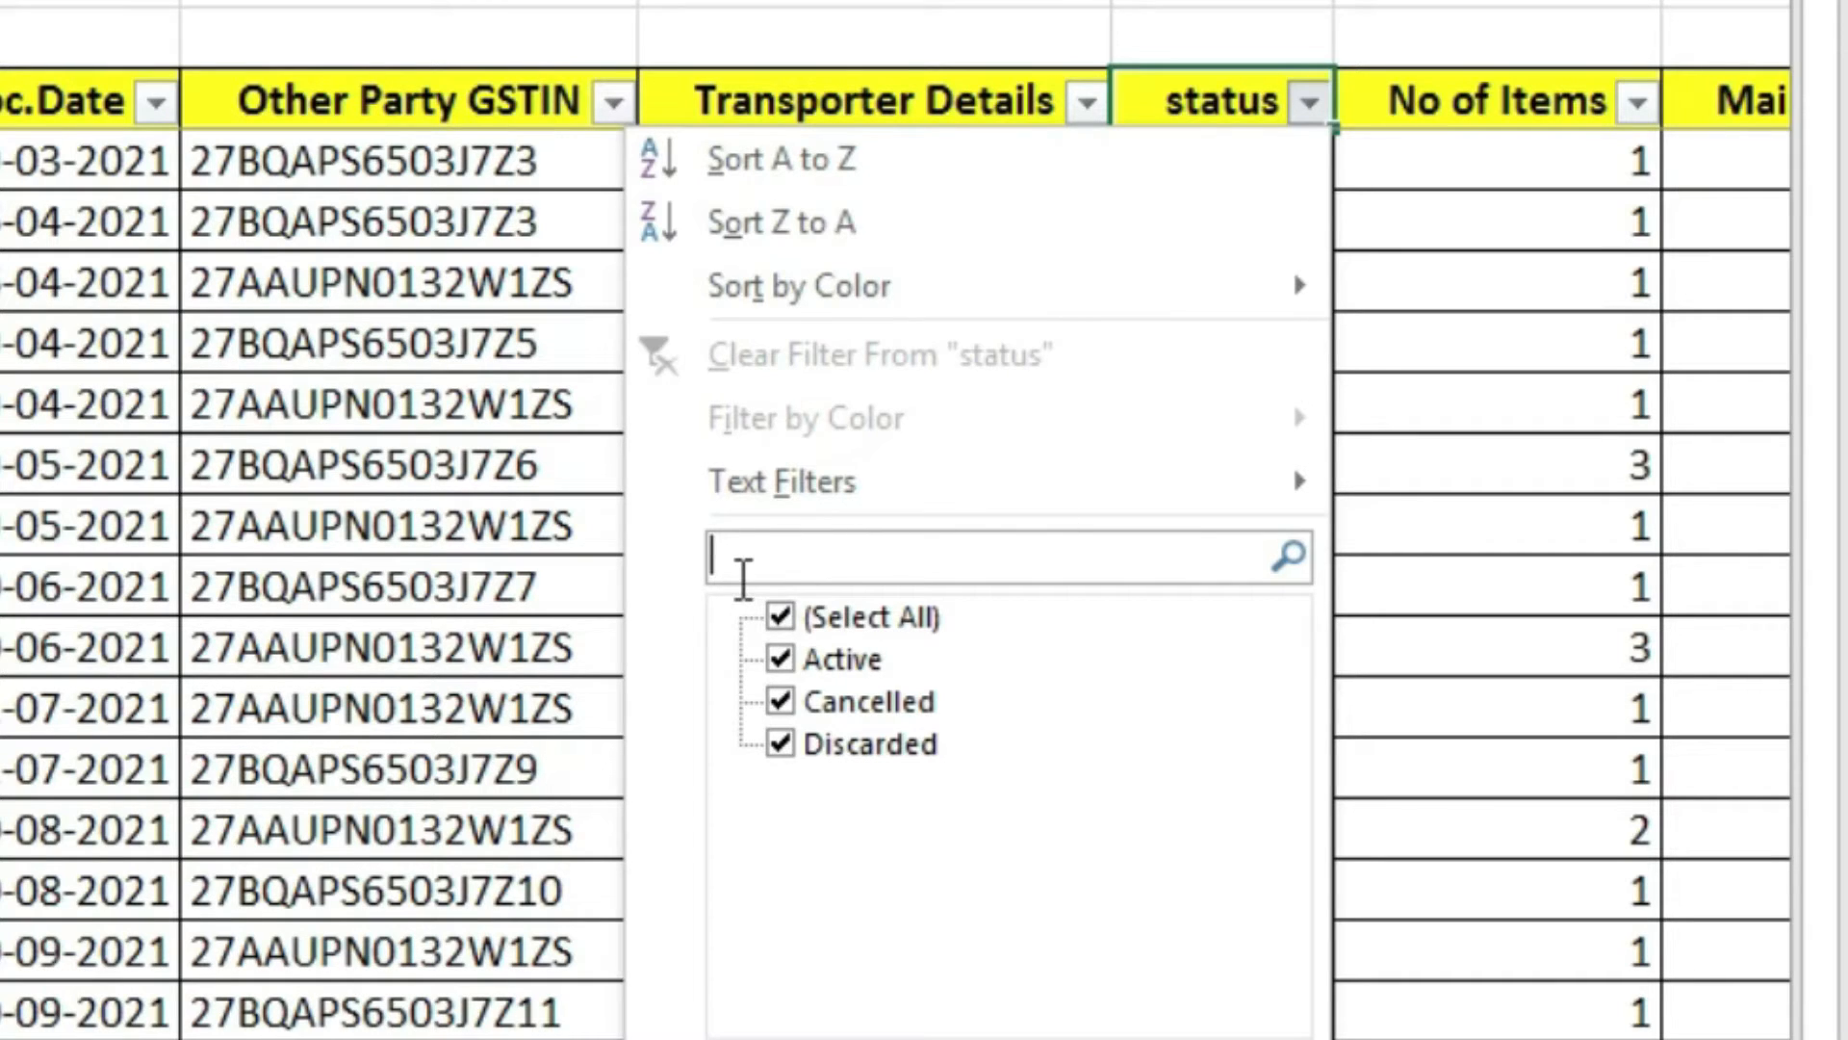
key(Tab)
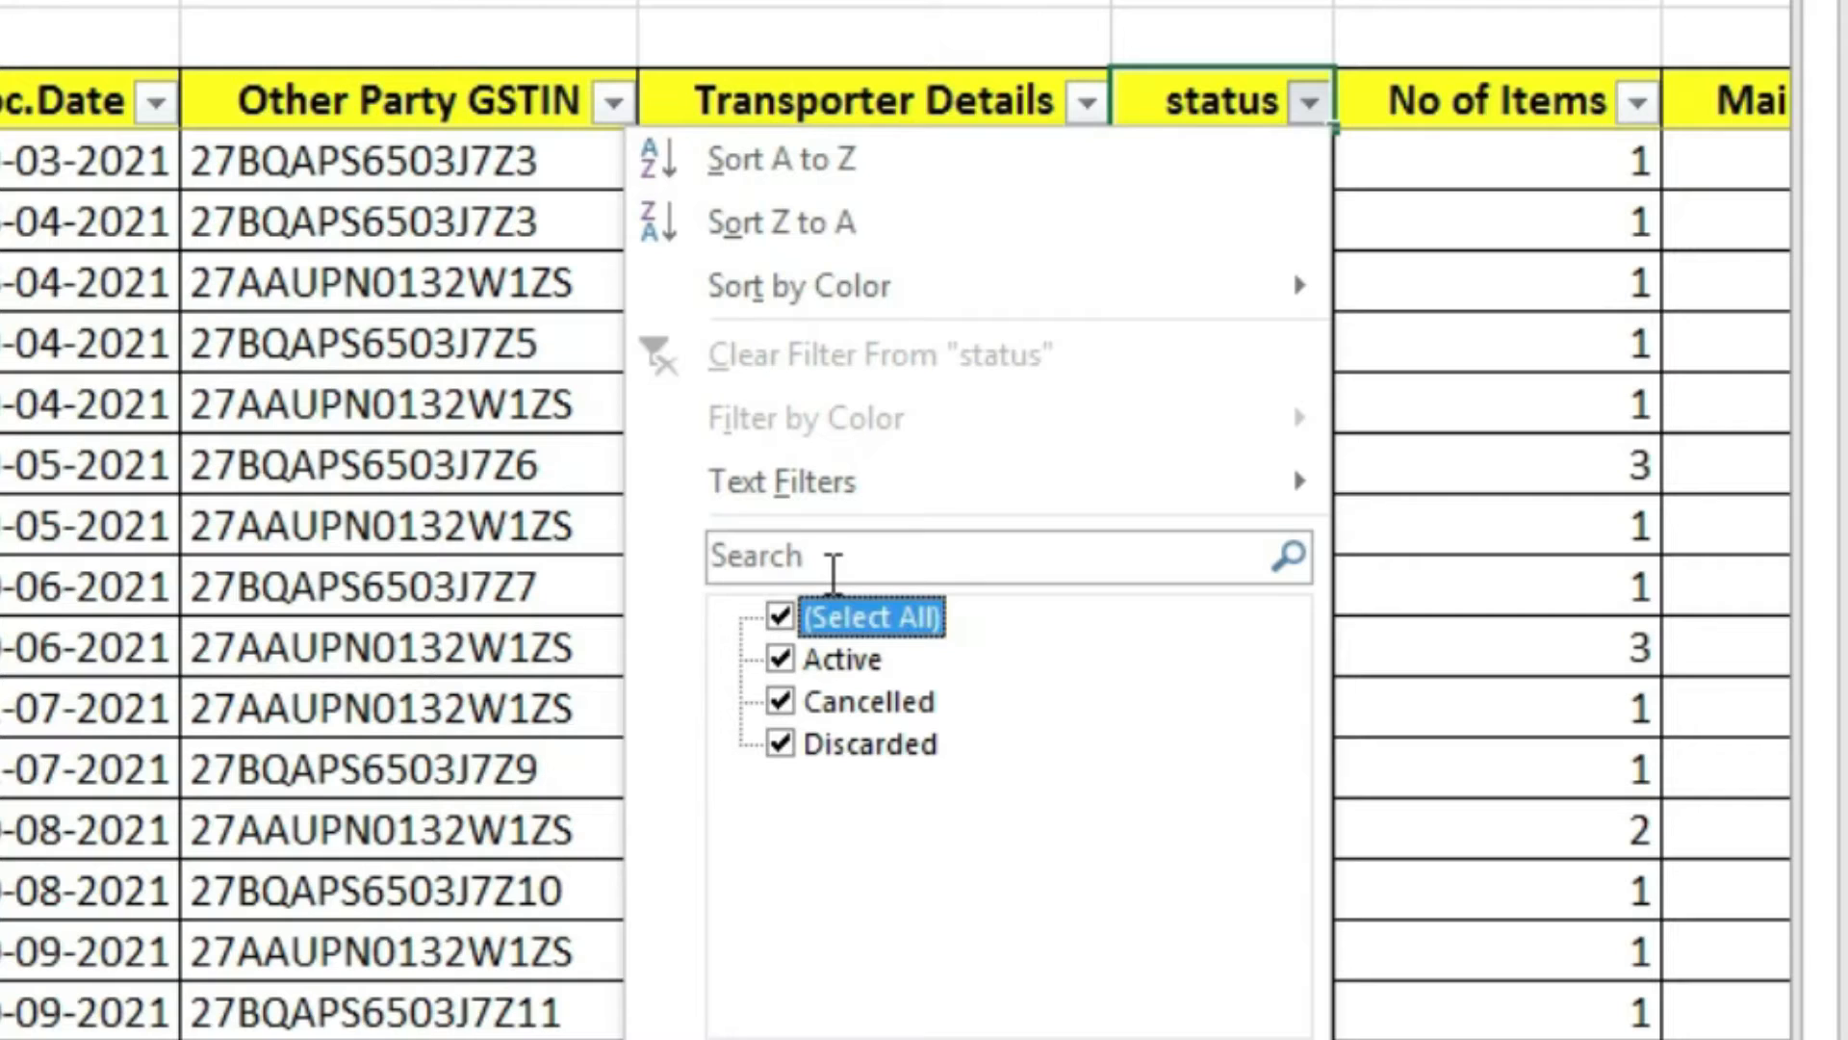
key(space)
key(space)
key(space)
key(Down)
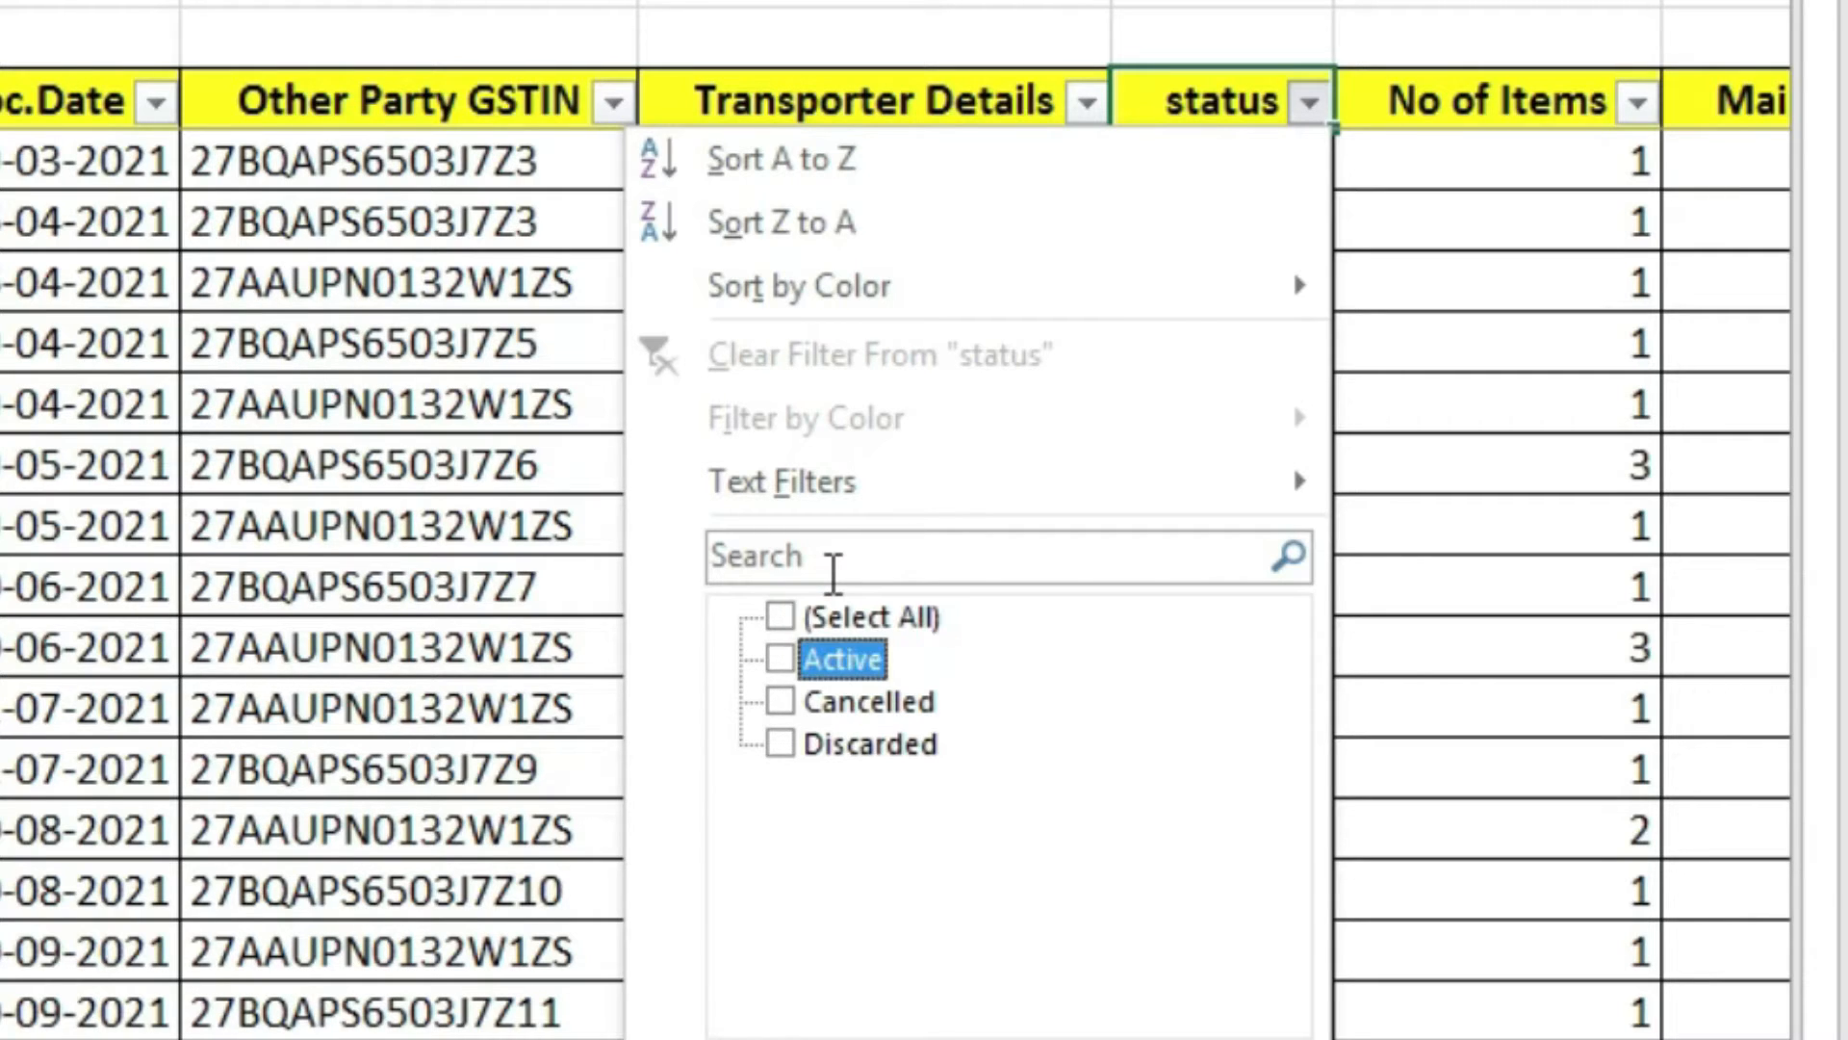
key(Down)
key(Down)
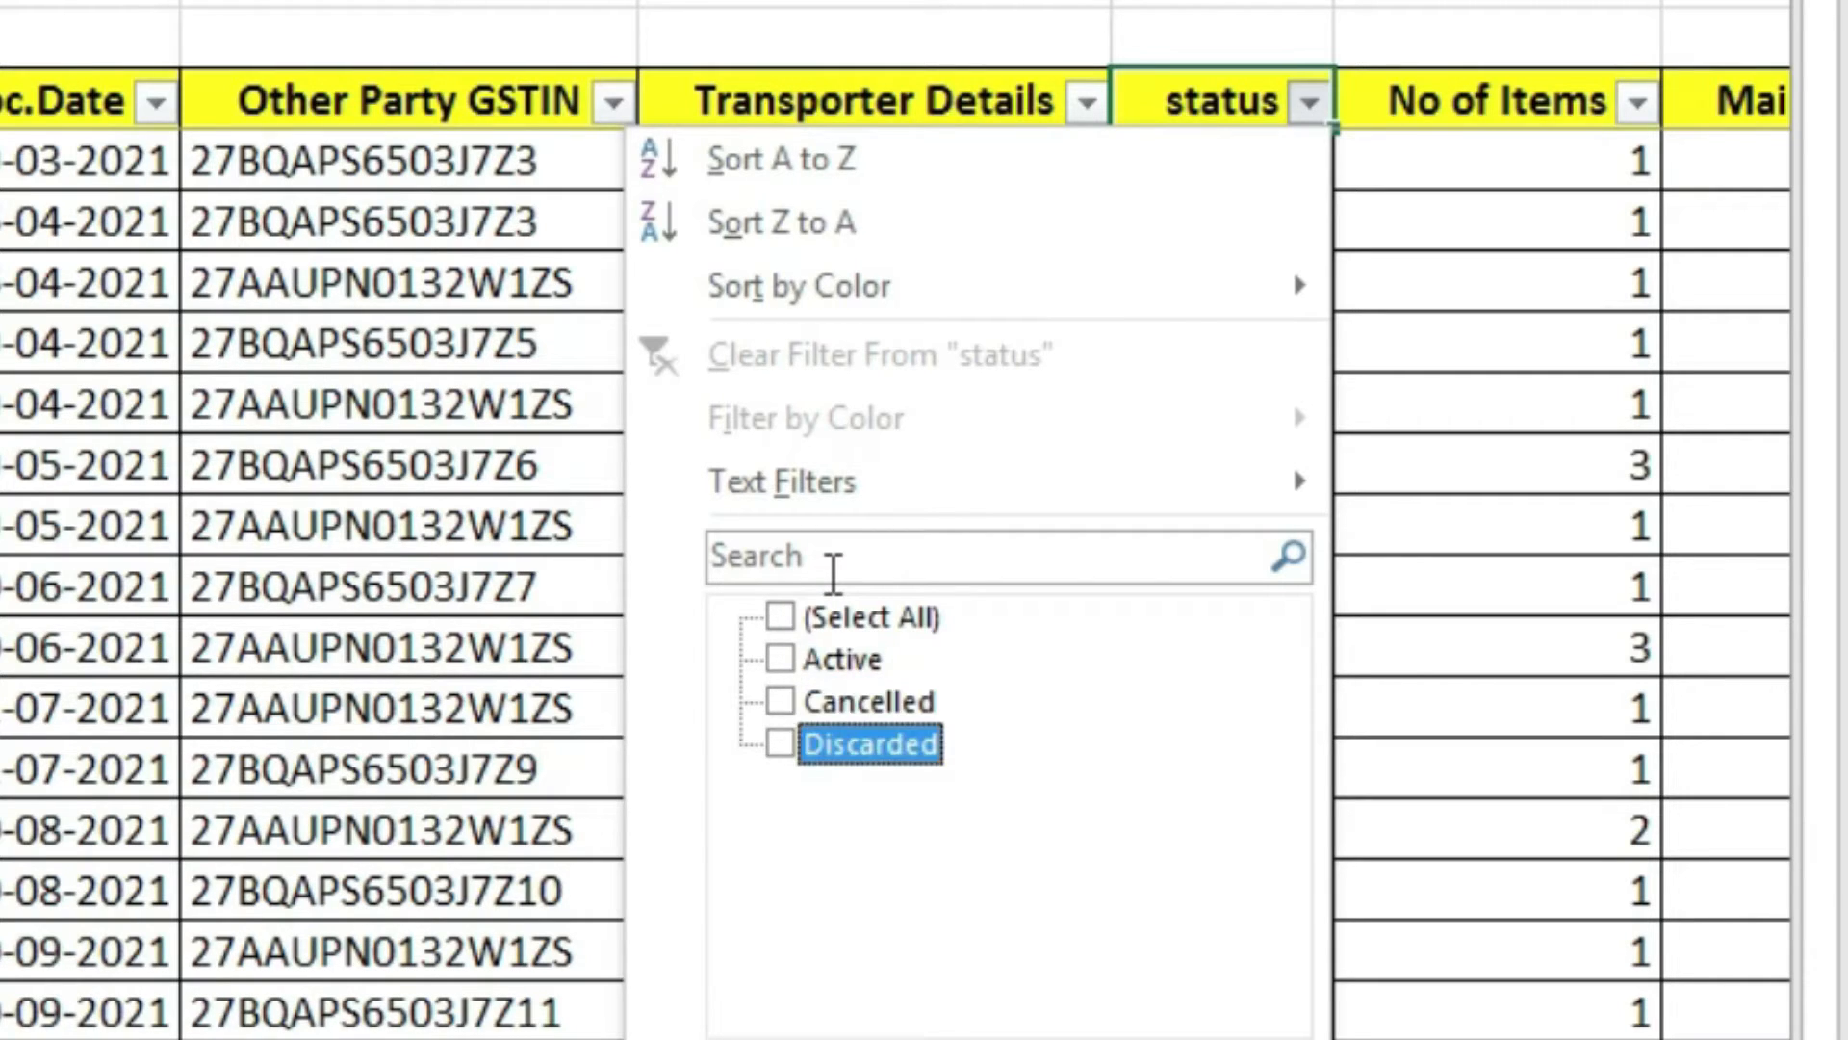
key(Up)
key(Down)
key(Up)
key(Down)
key(Up)
key(space)
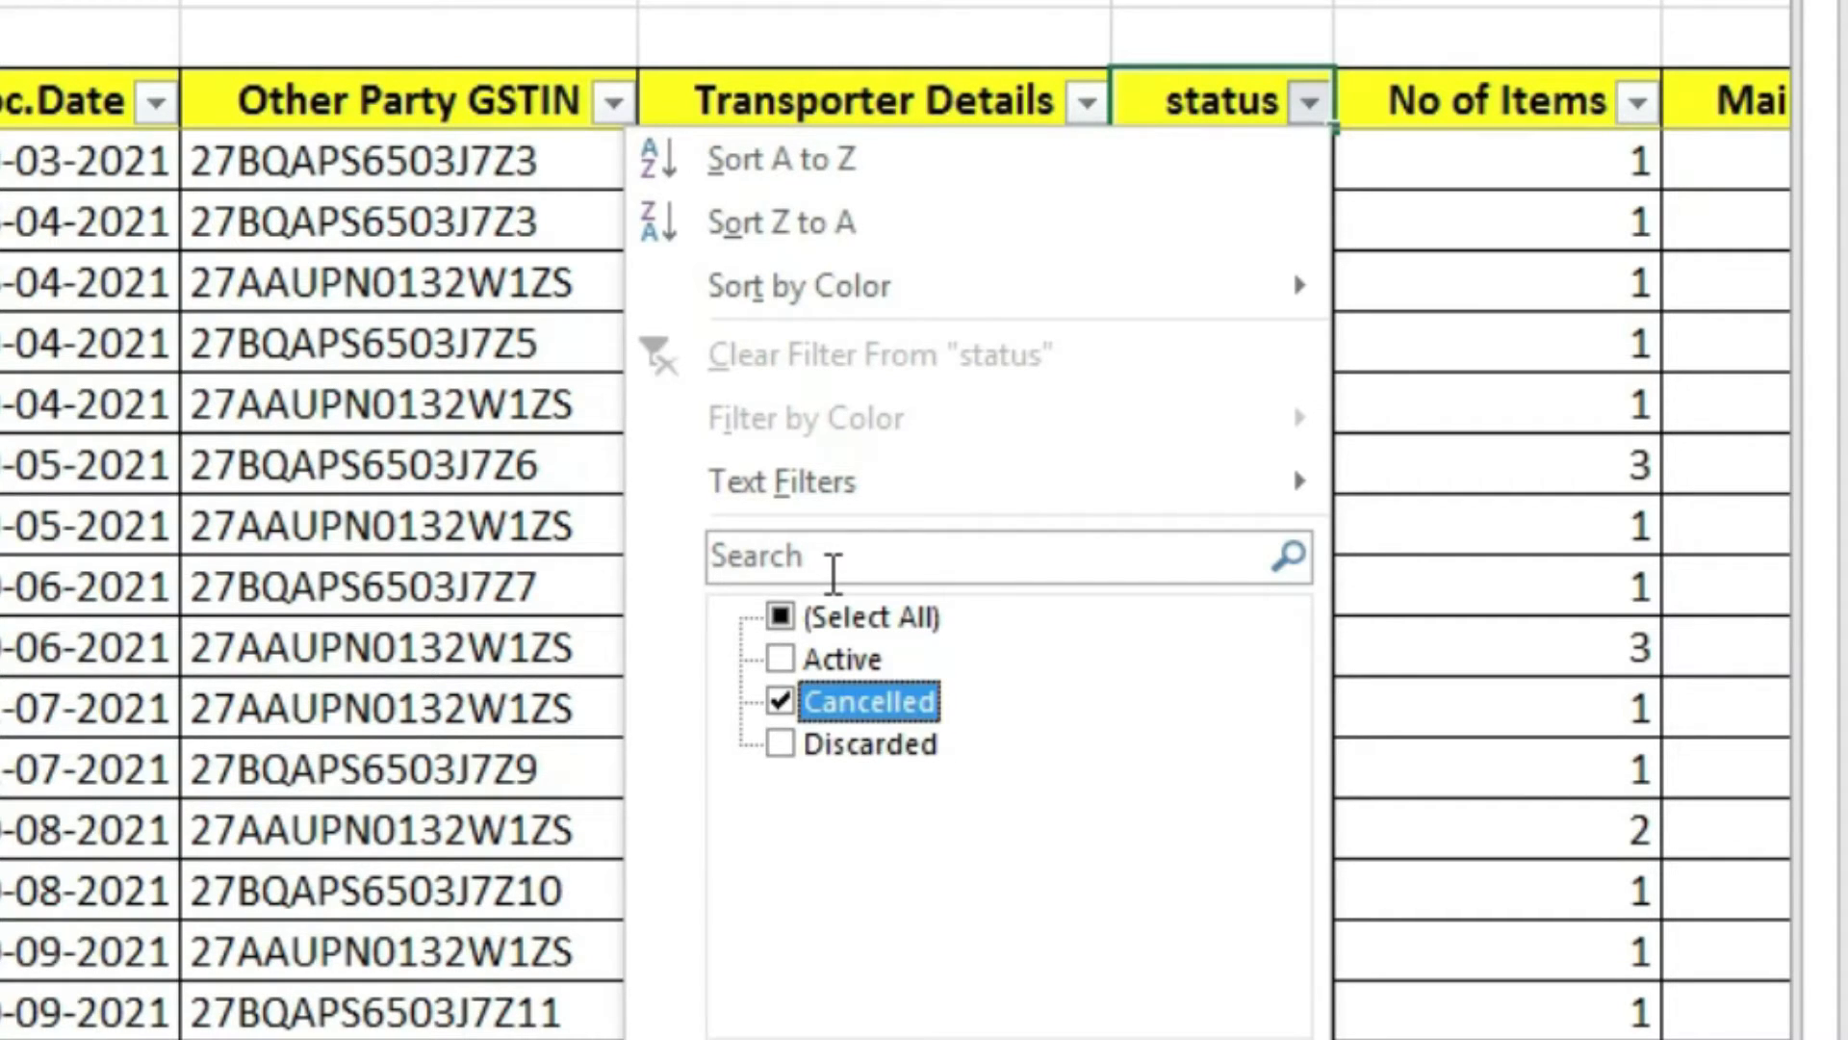
key(Down)
key(space)
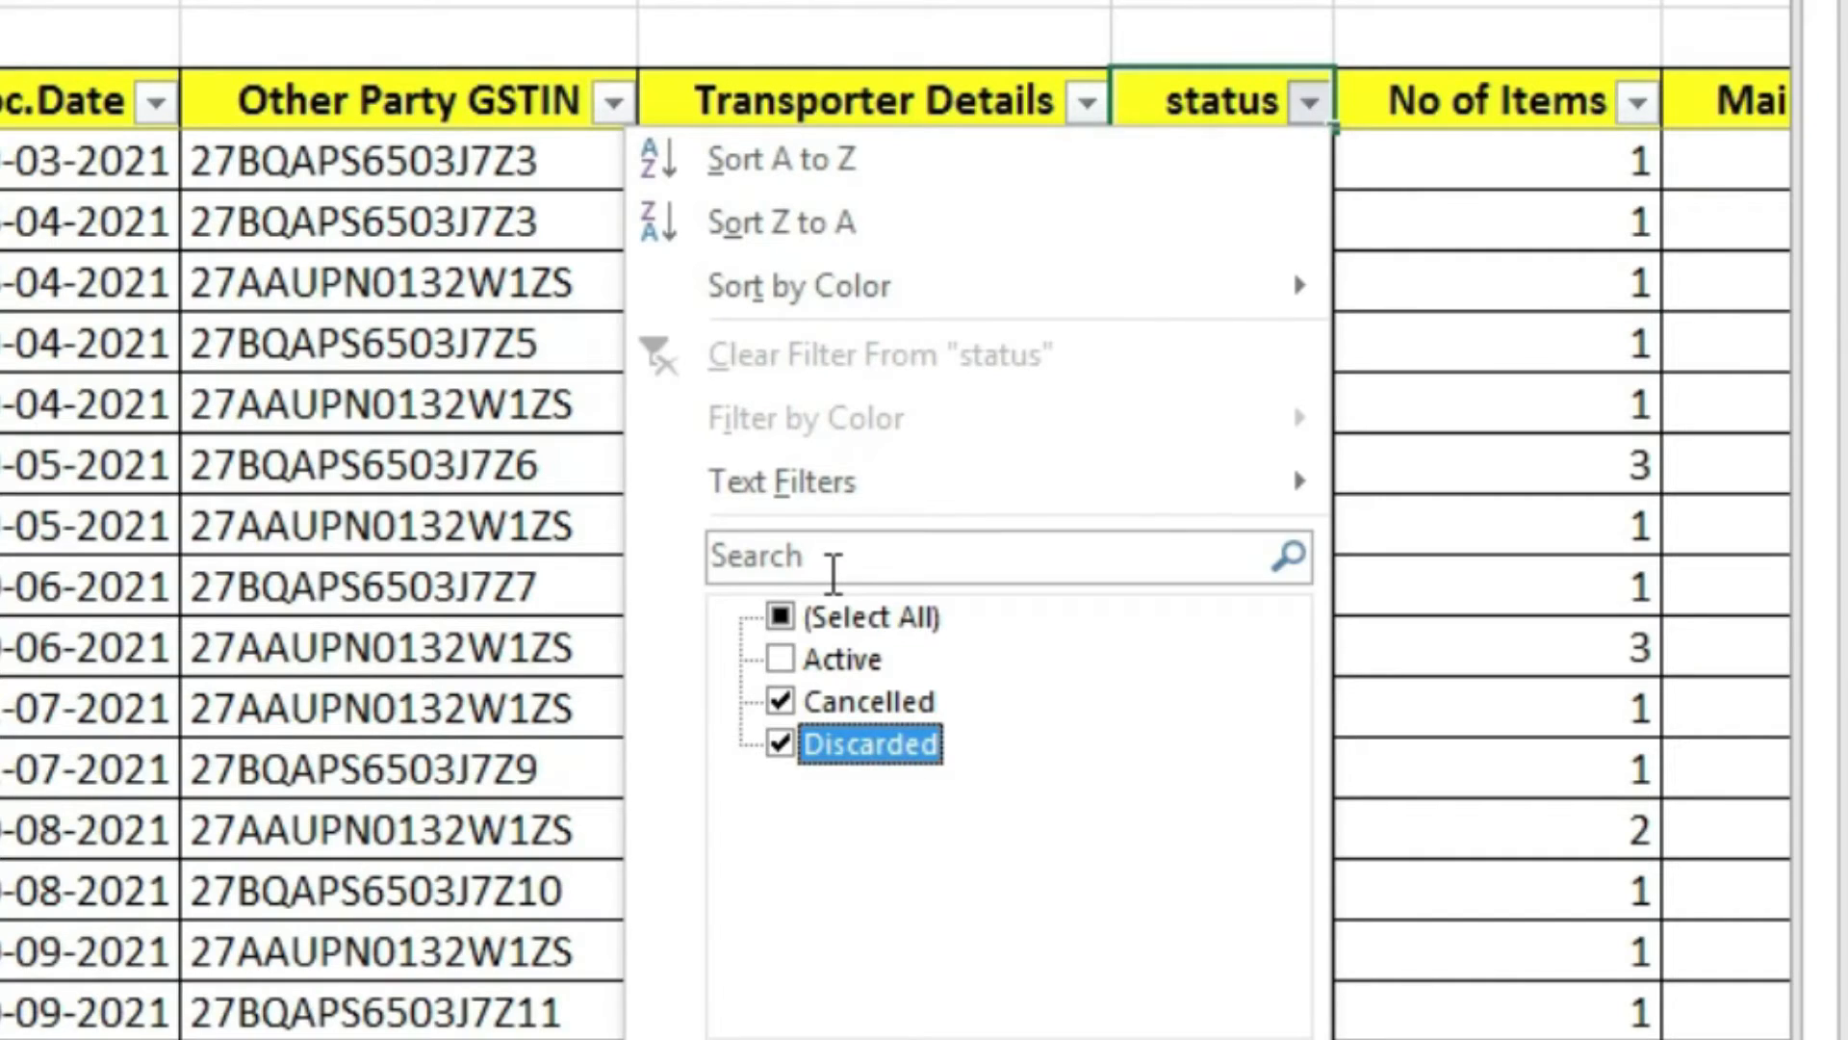
key(Return)
Copy the filtered EWB records with their header row, columns Months to Remarks, into a new sheet starting at A3.
key(Home)
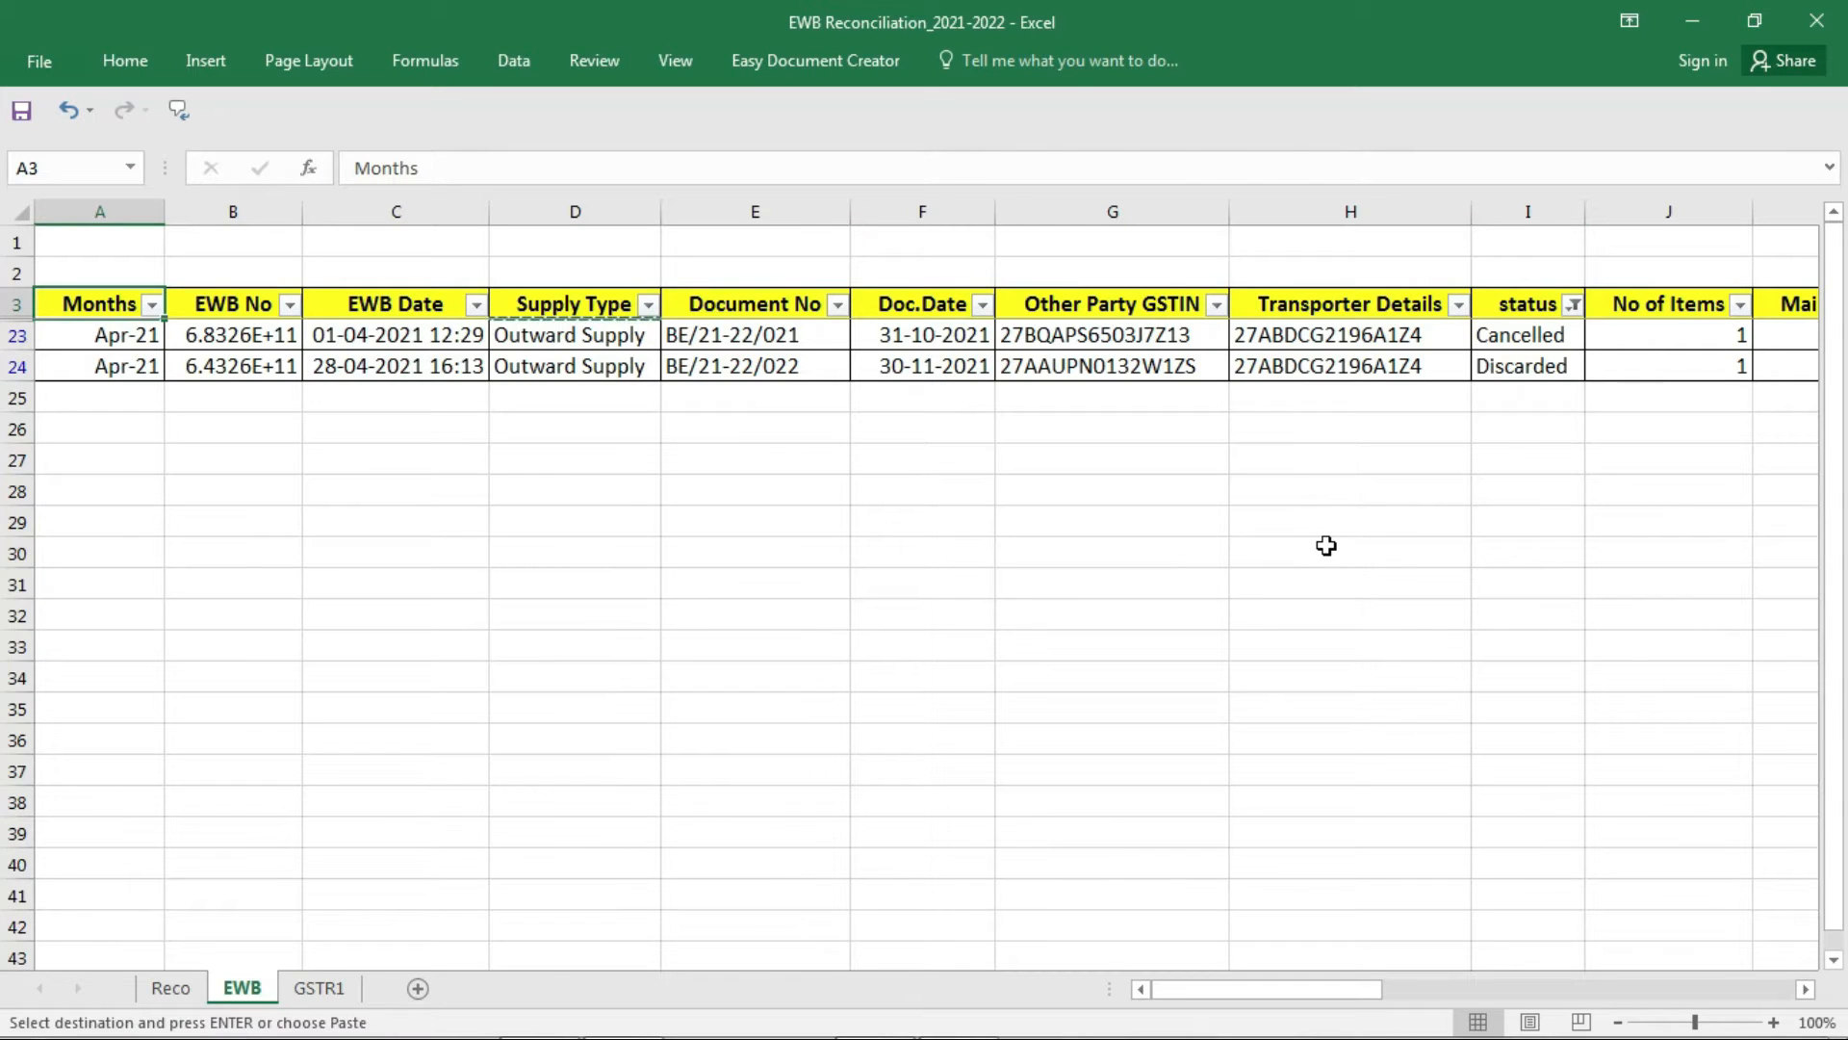
key(ctrl+shift+Right)
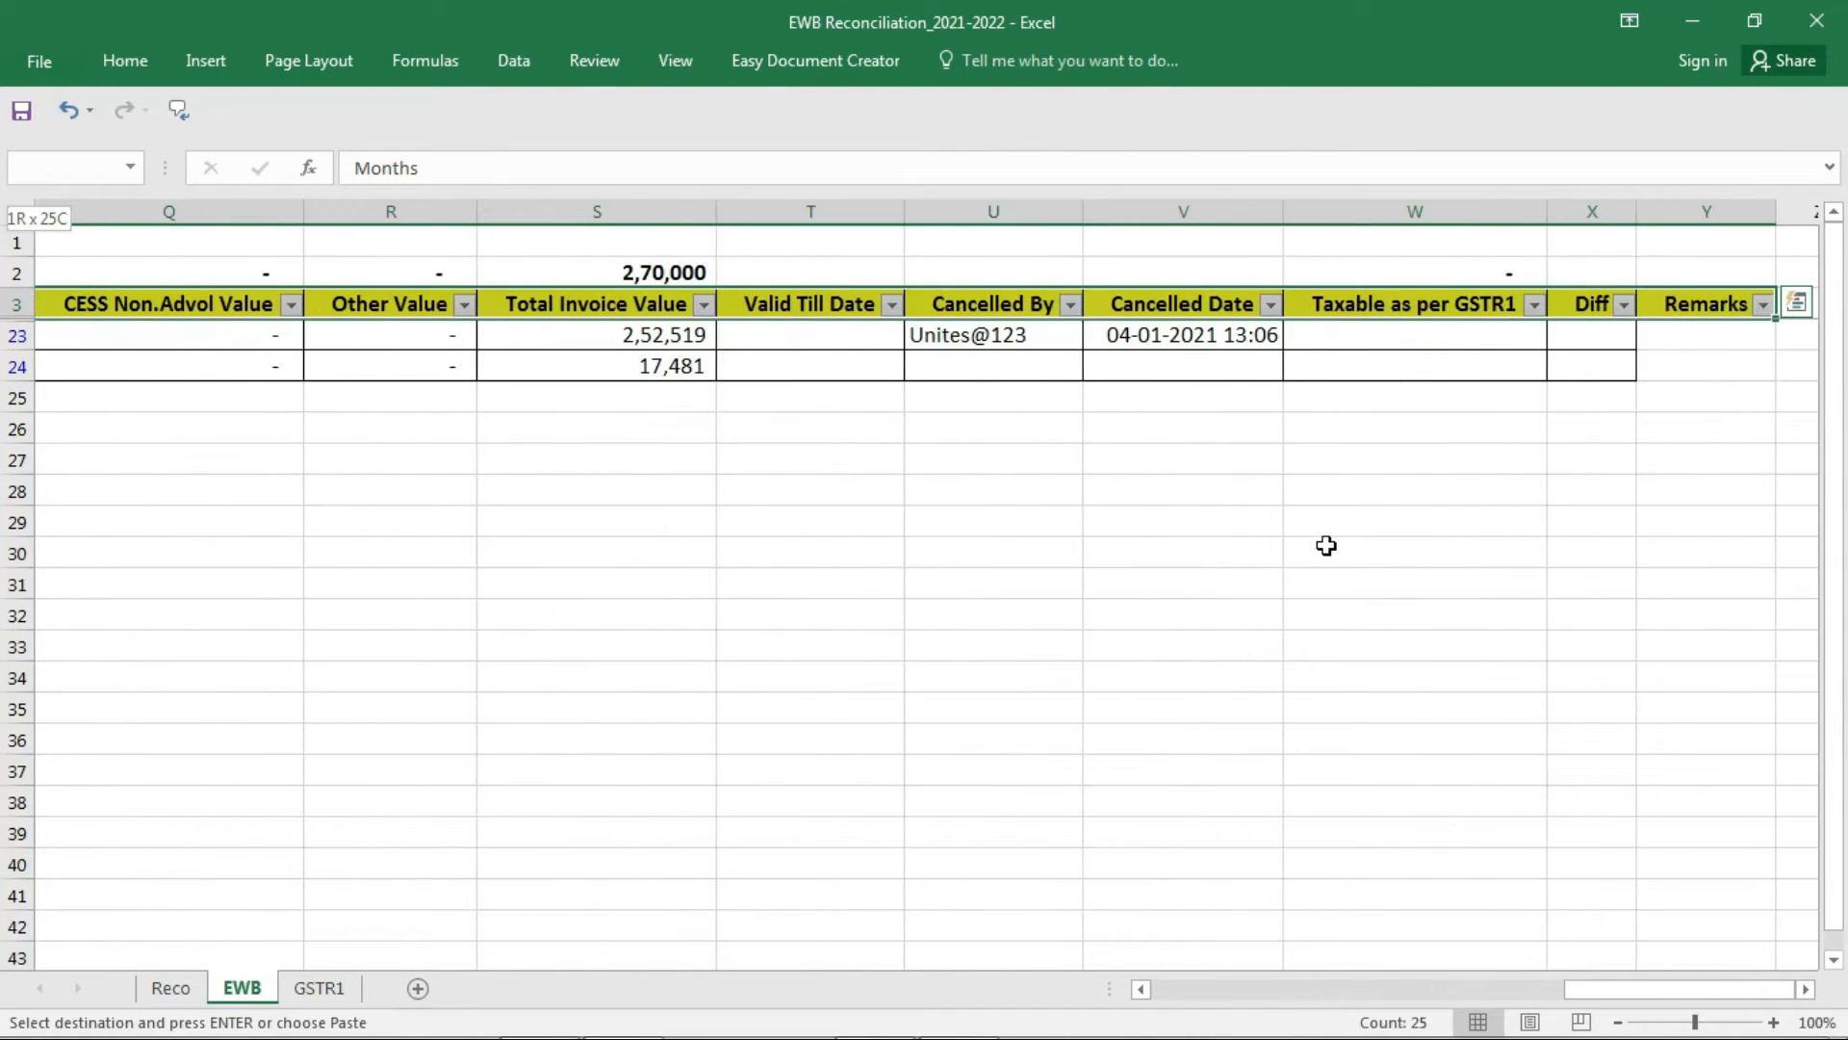
key(ctrl+shift+Down)
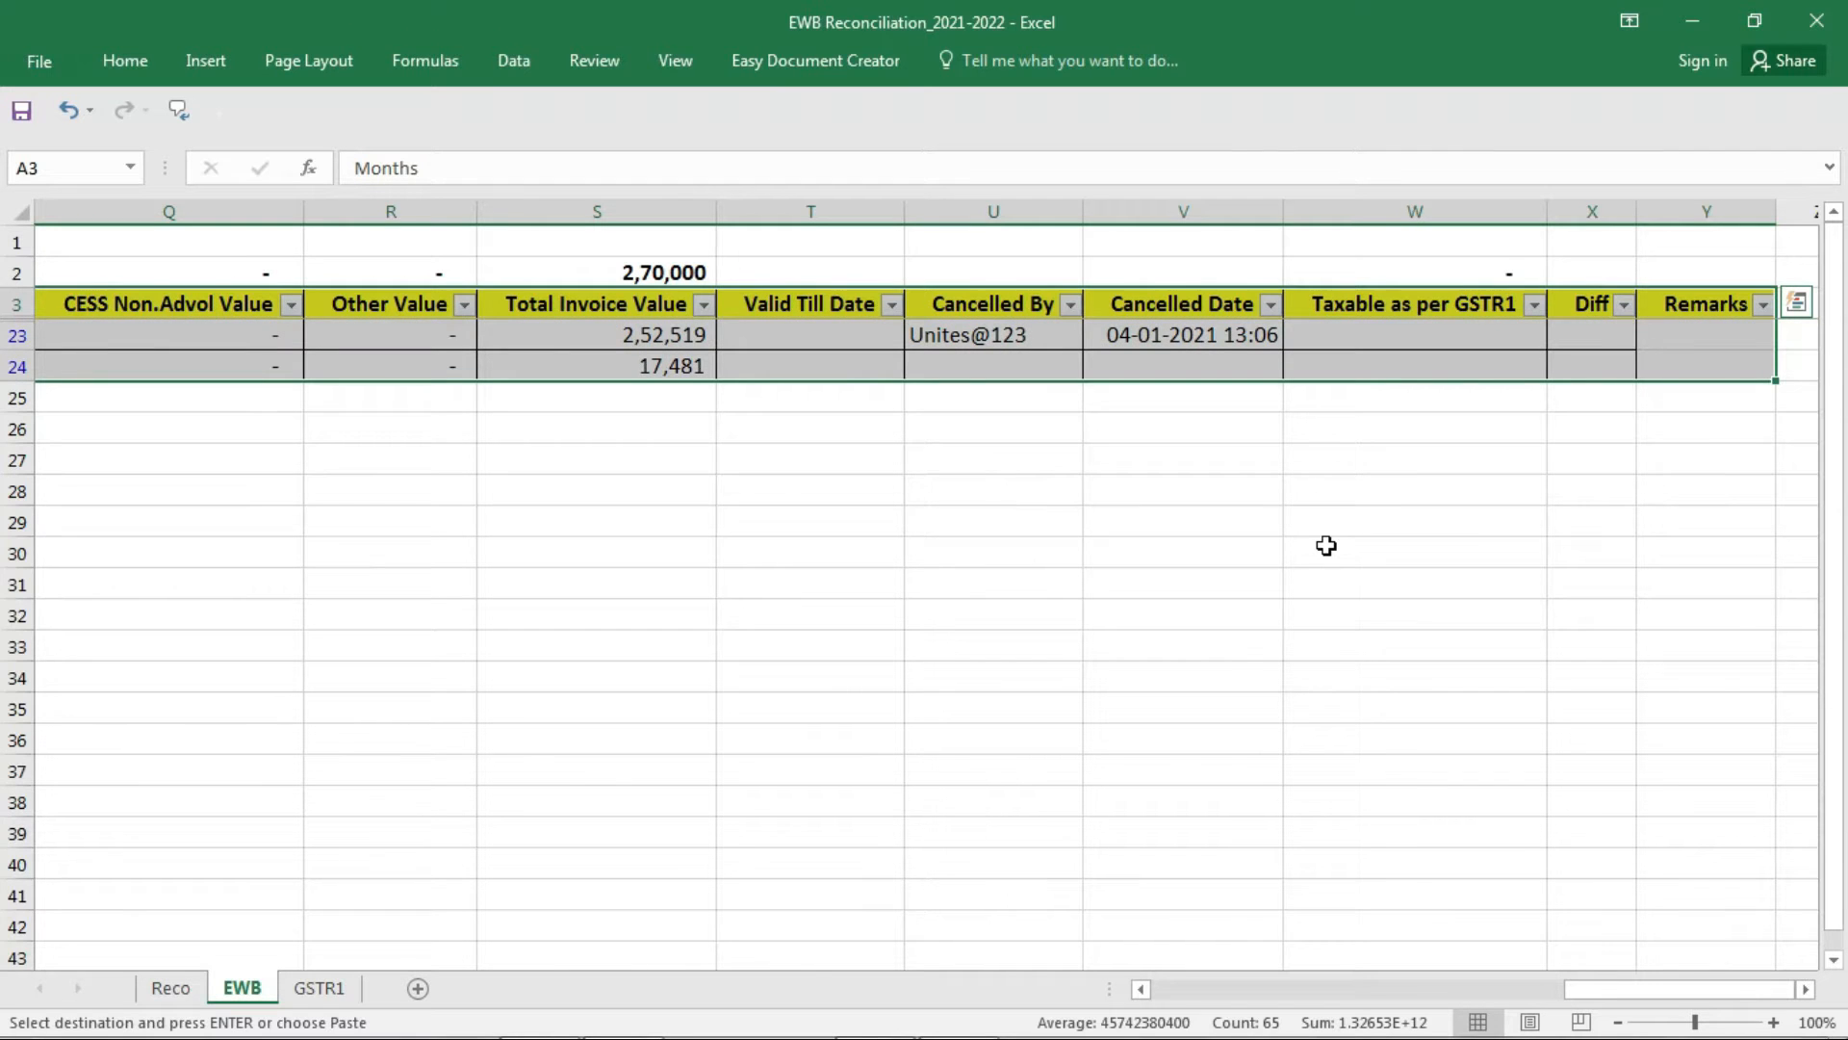
click(319, 987)
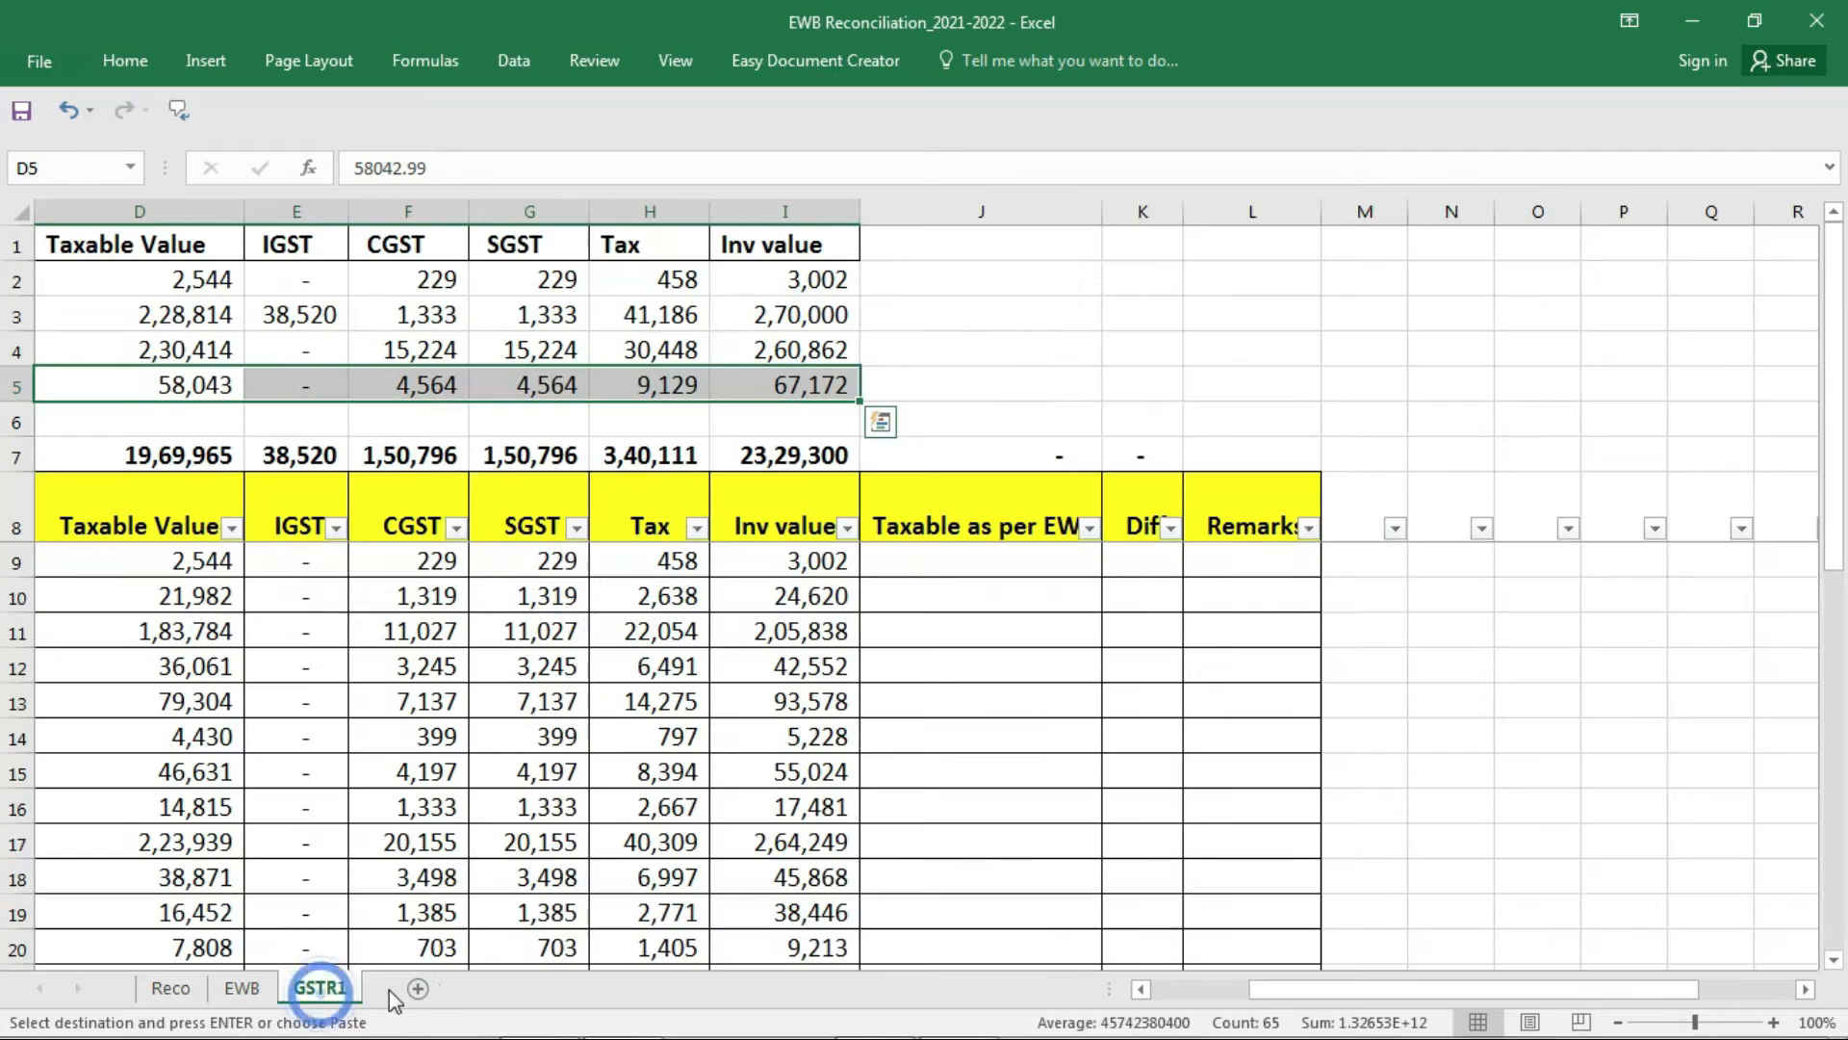
click(420, 987)
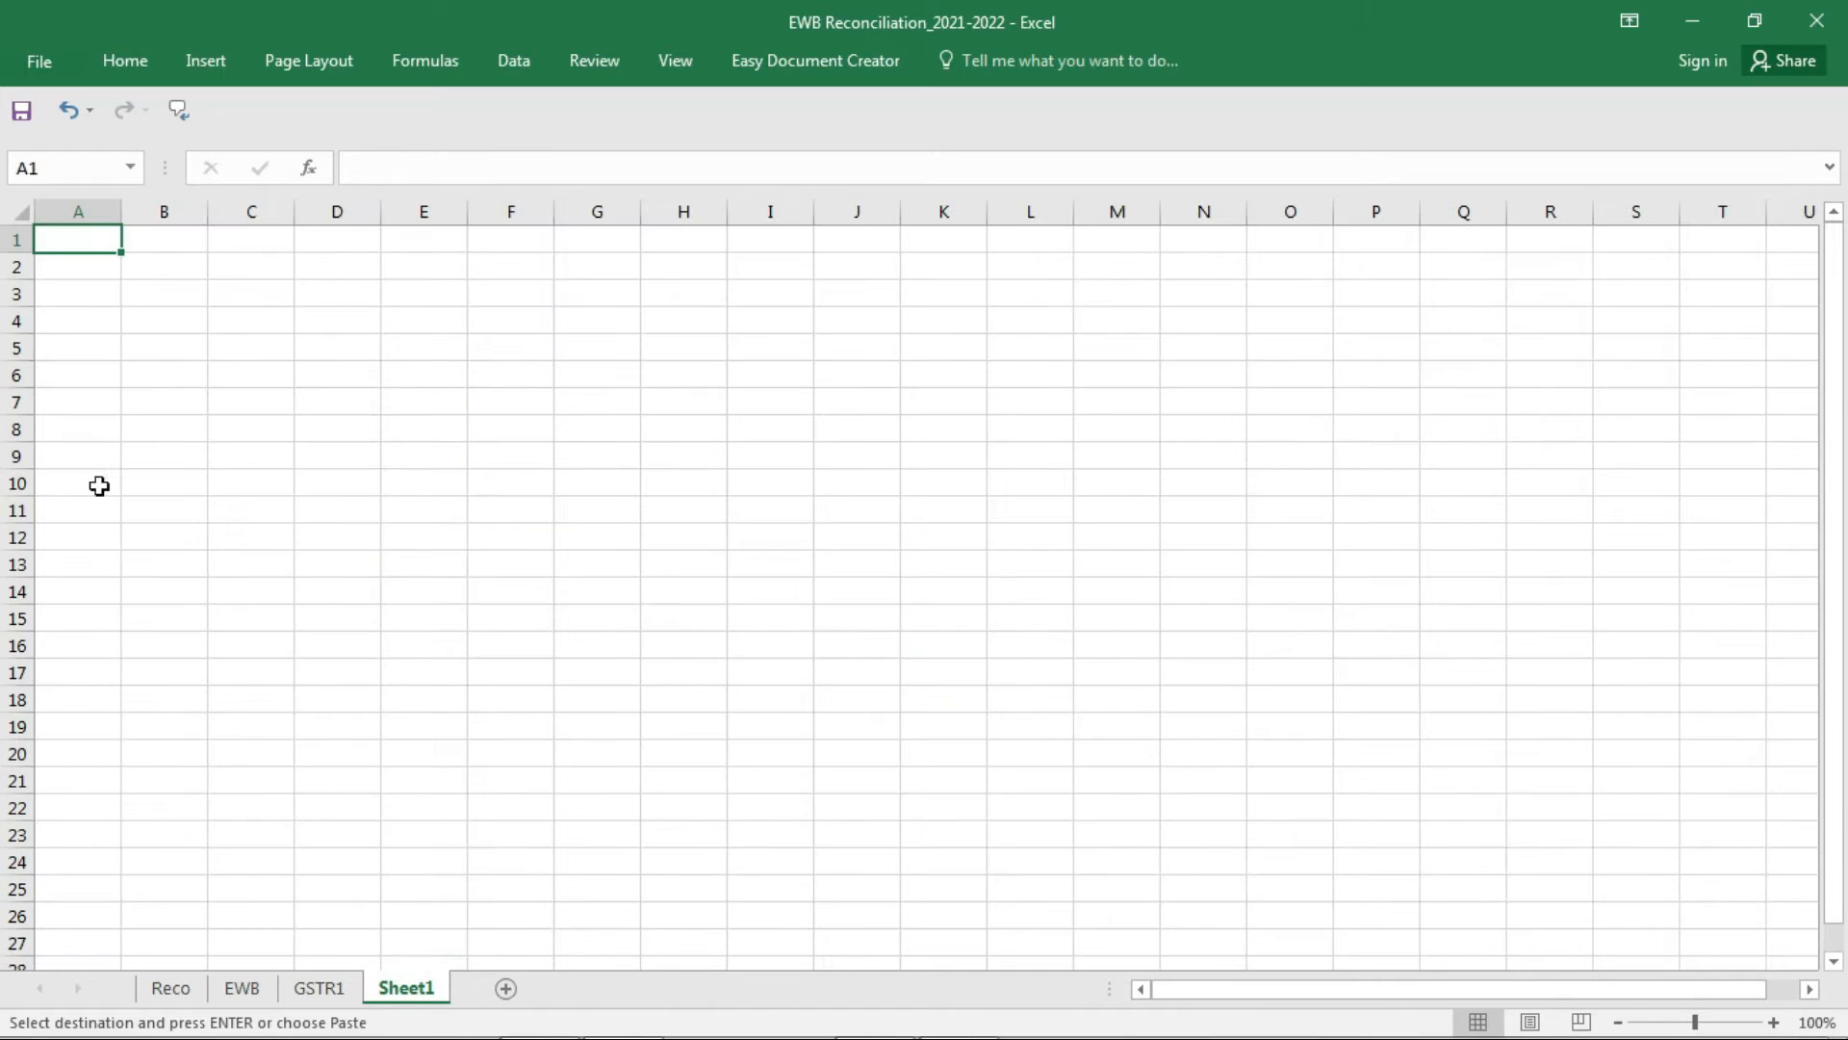
click(92, 300)
key(ctrl+v)
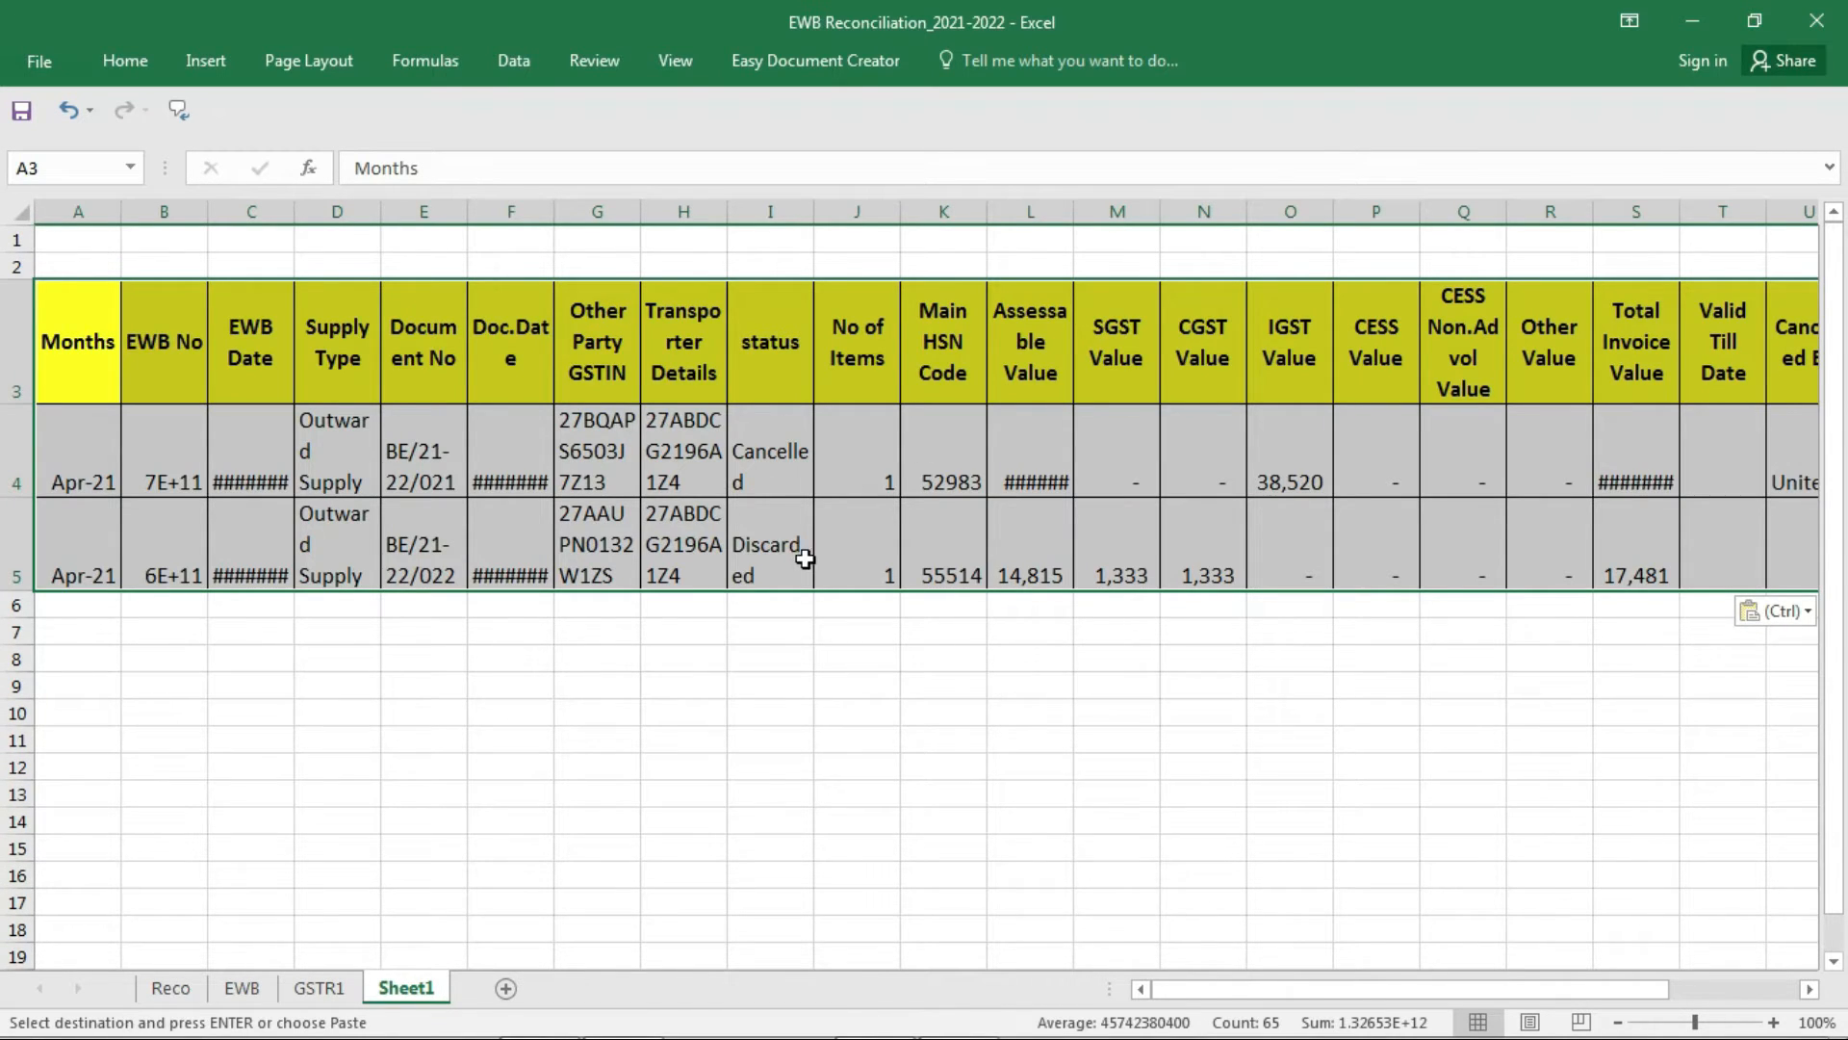
Set the row height of the whole new sheet to 15 and autofit its column widths.
click(19, 213)
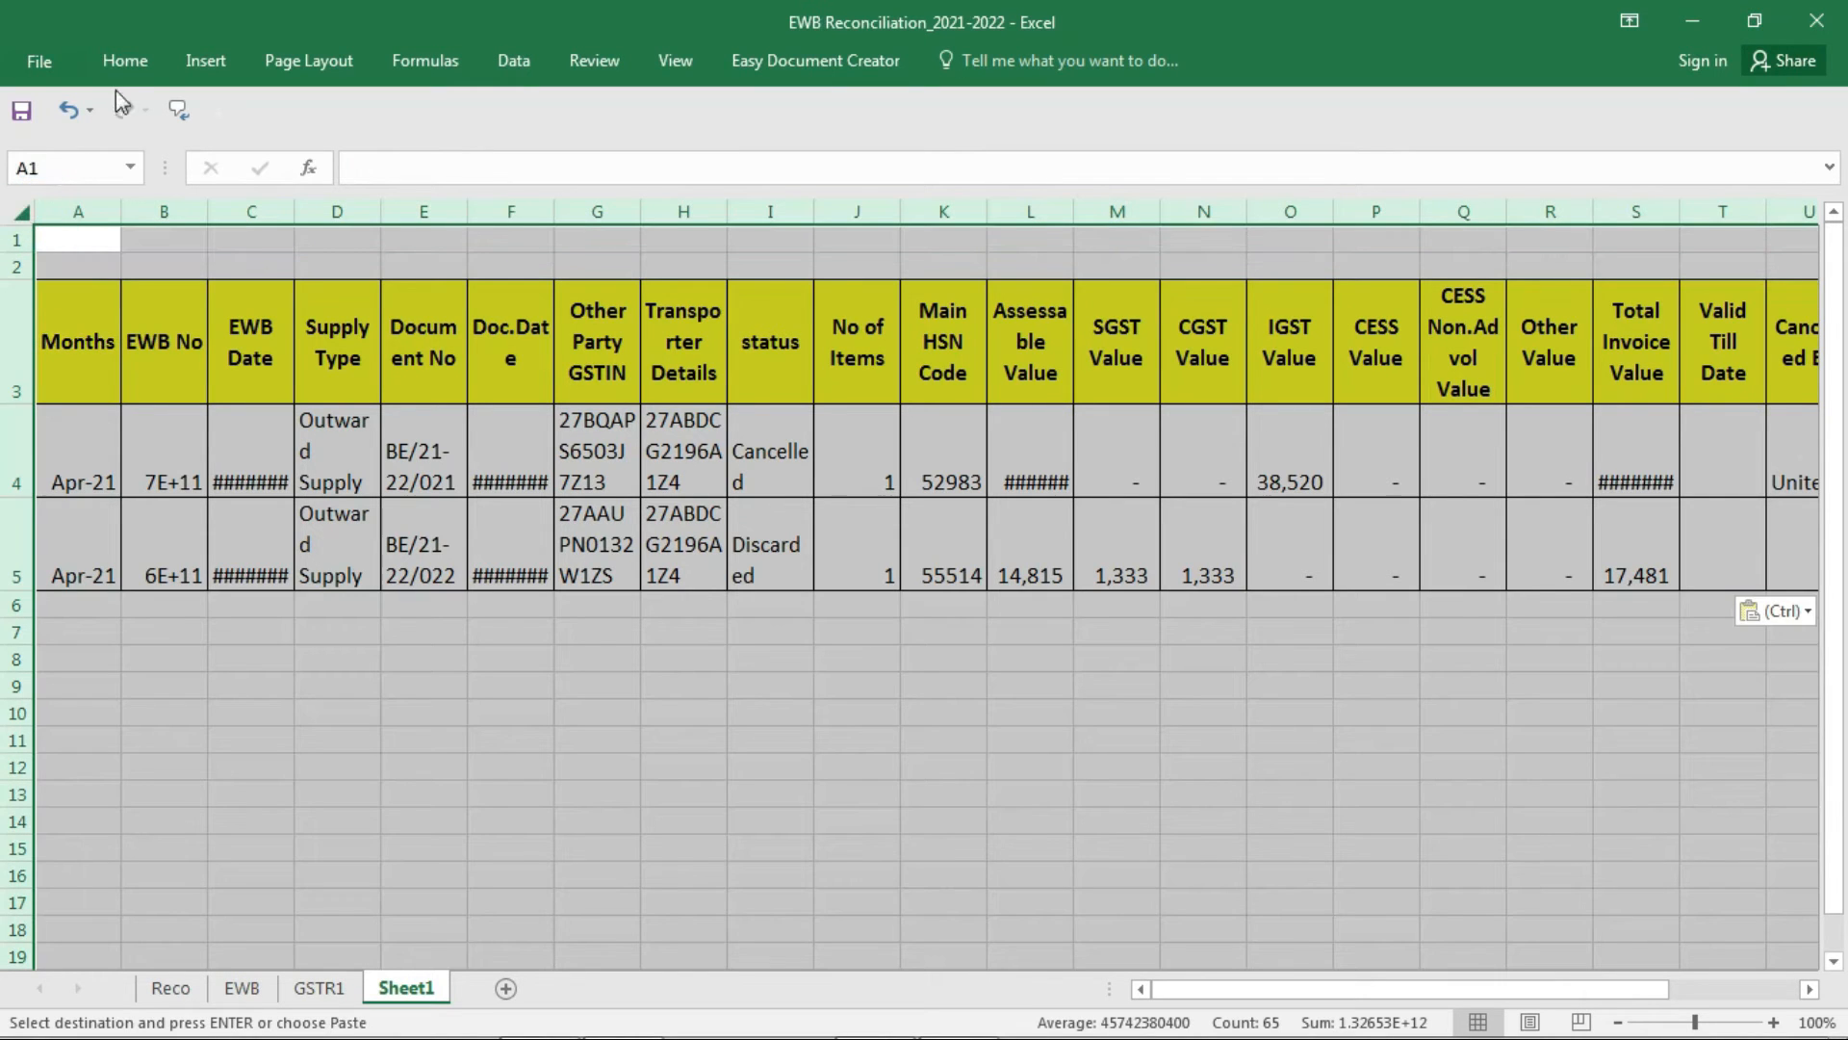
click(125, 60)
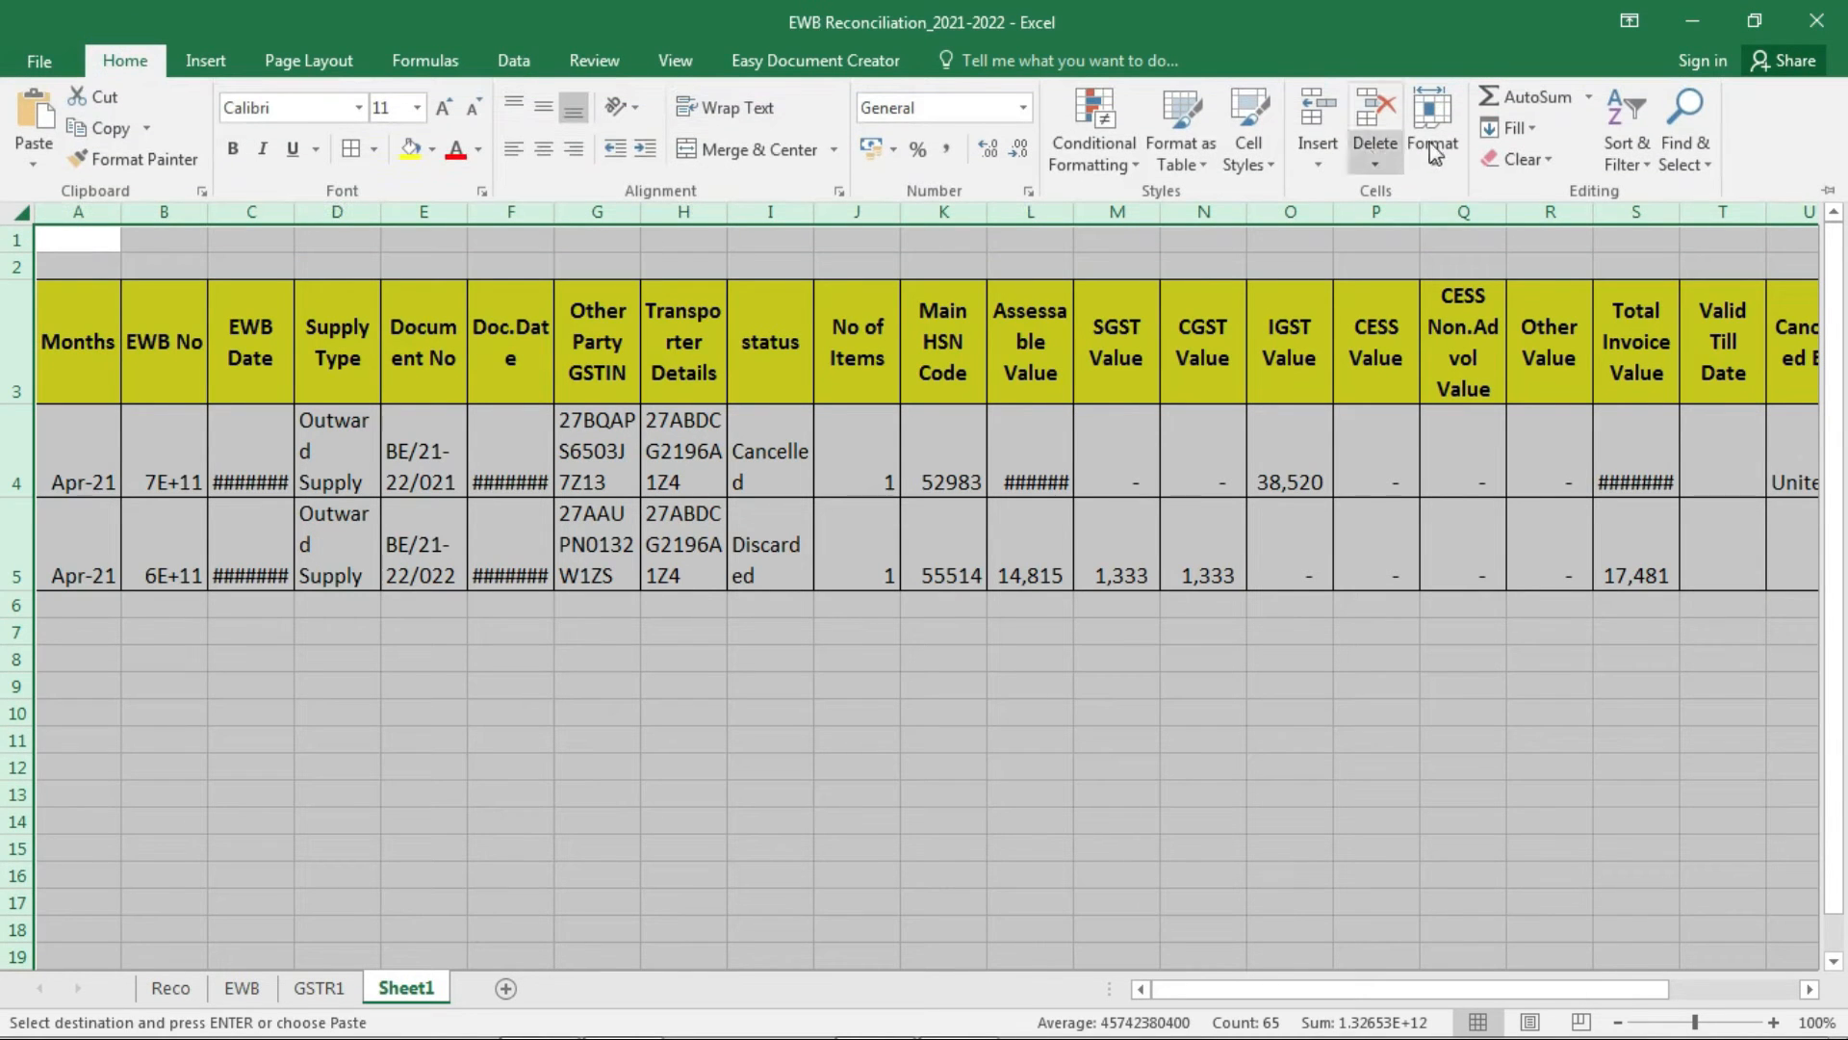
click(1432, 135)
click(1509, 228)
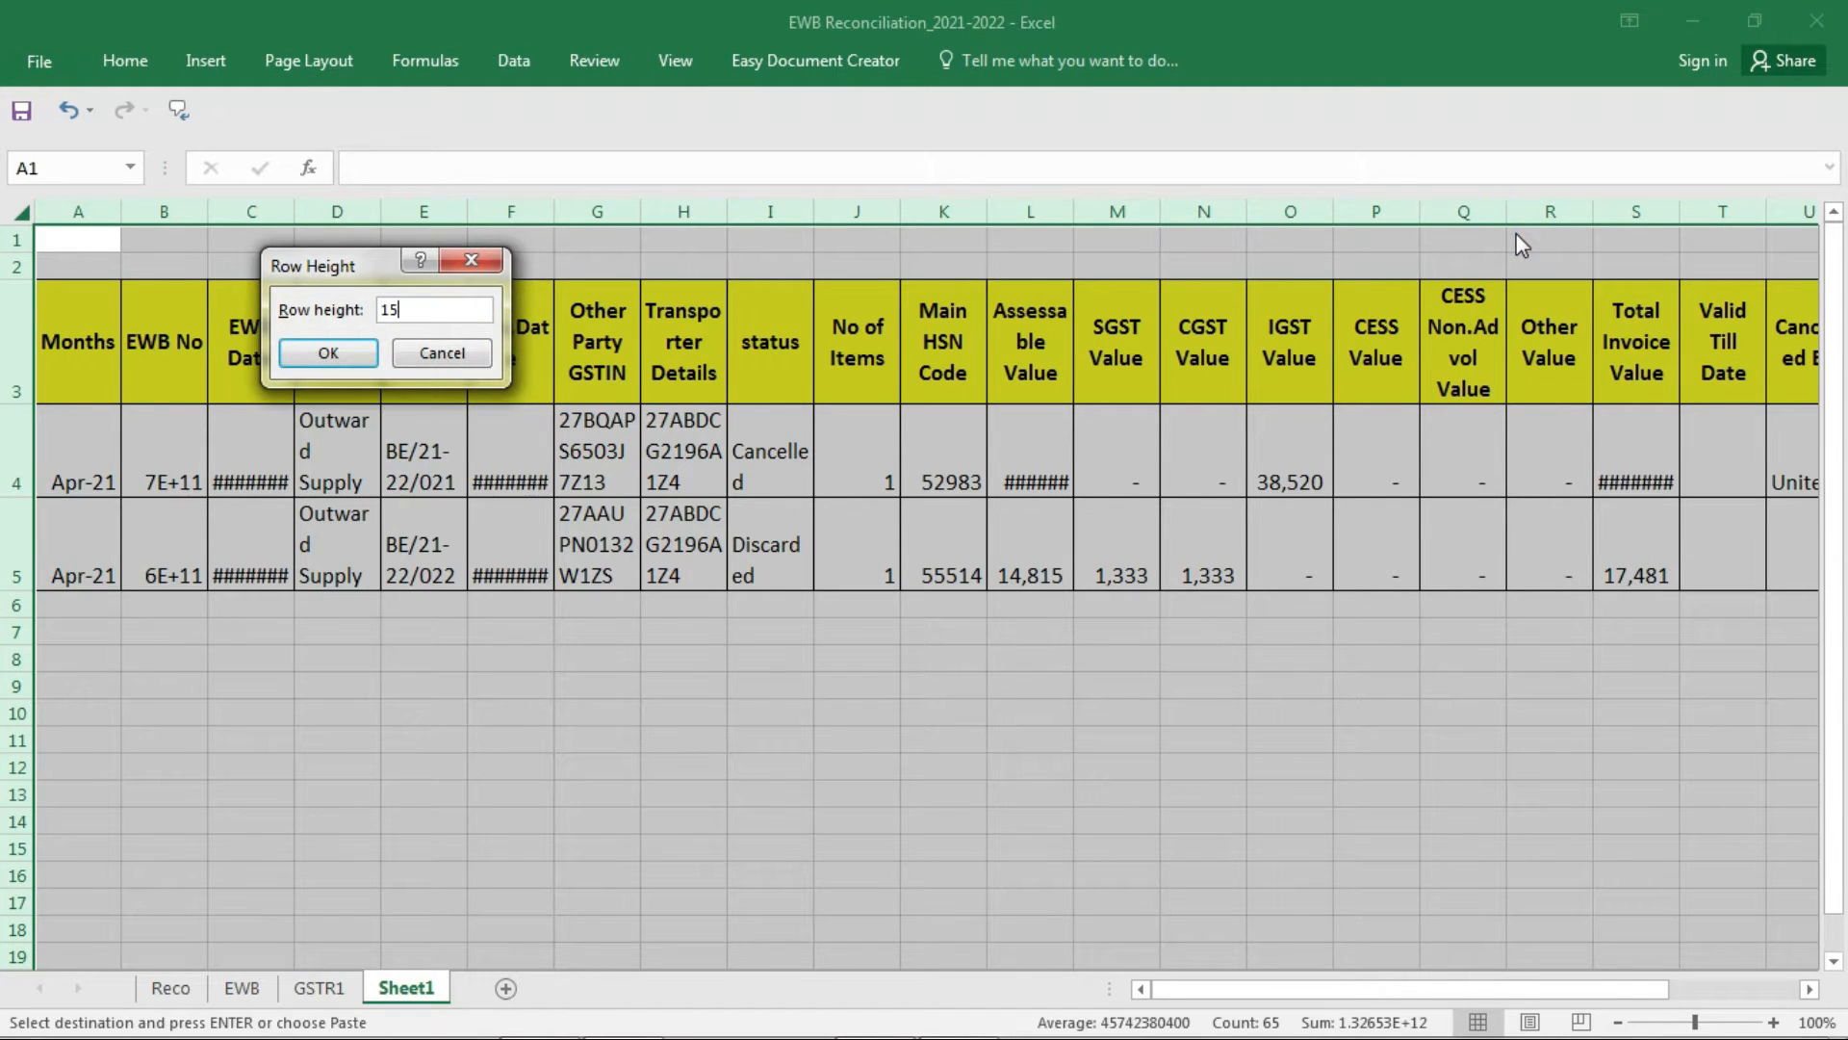
key(Return)
double_click(468, 211)
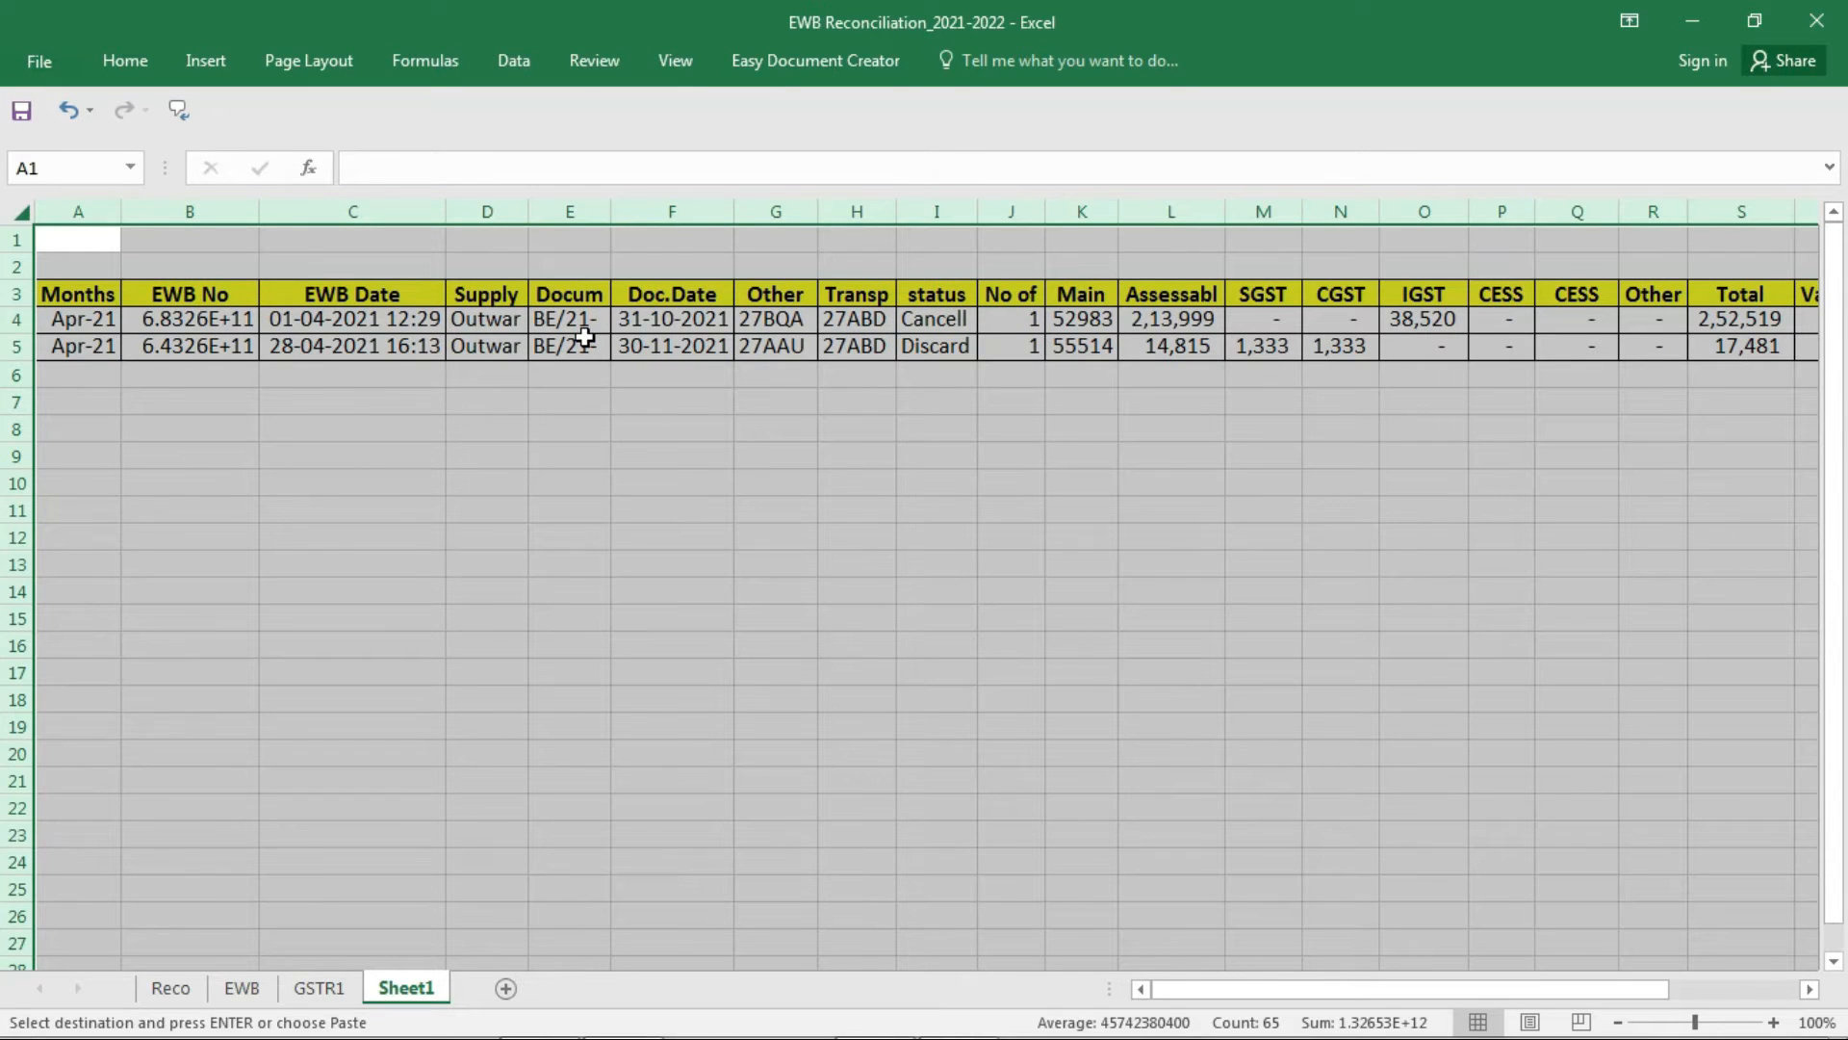
key(Escape)
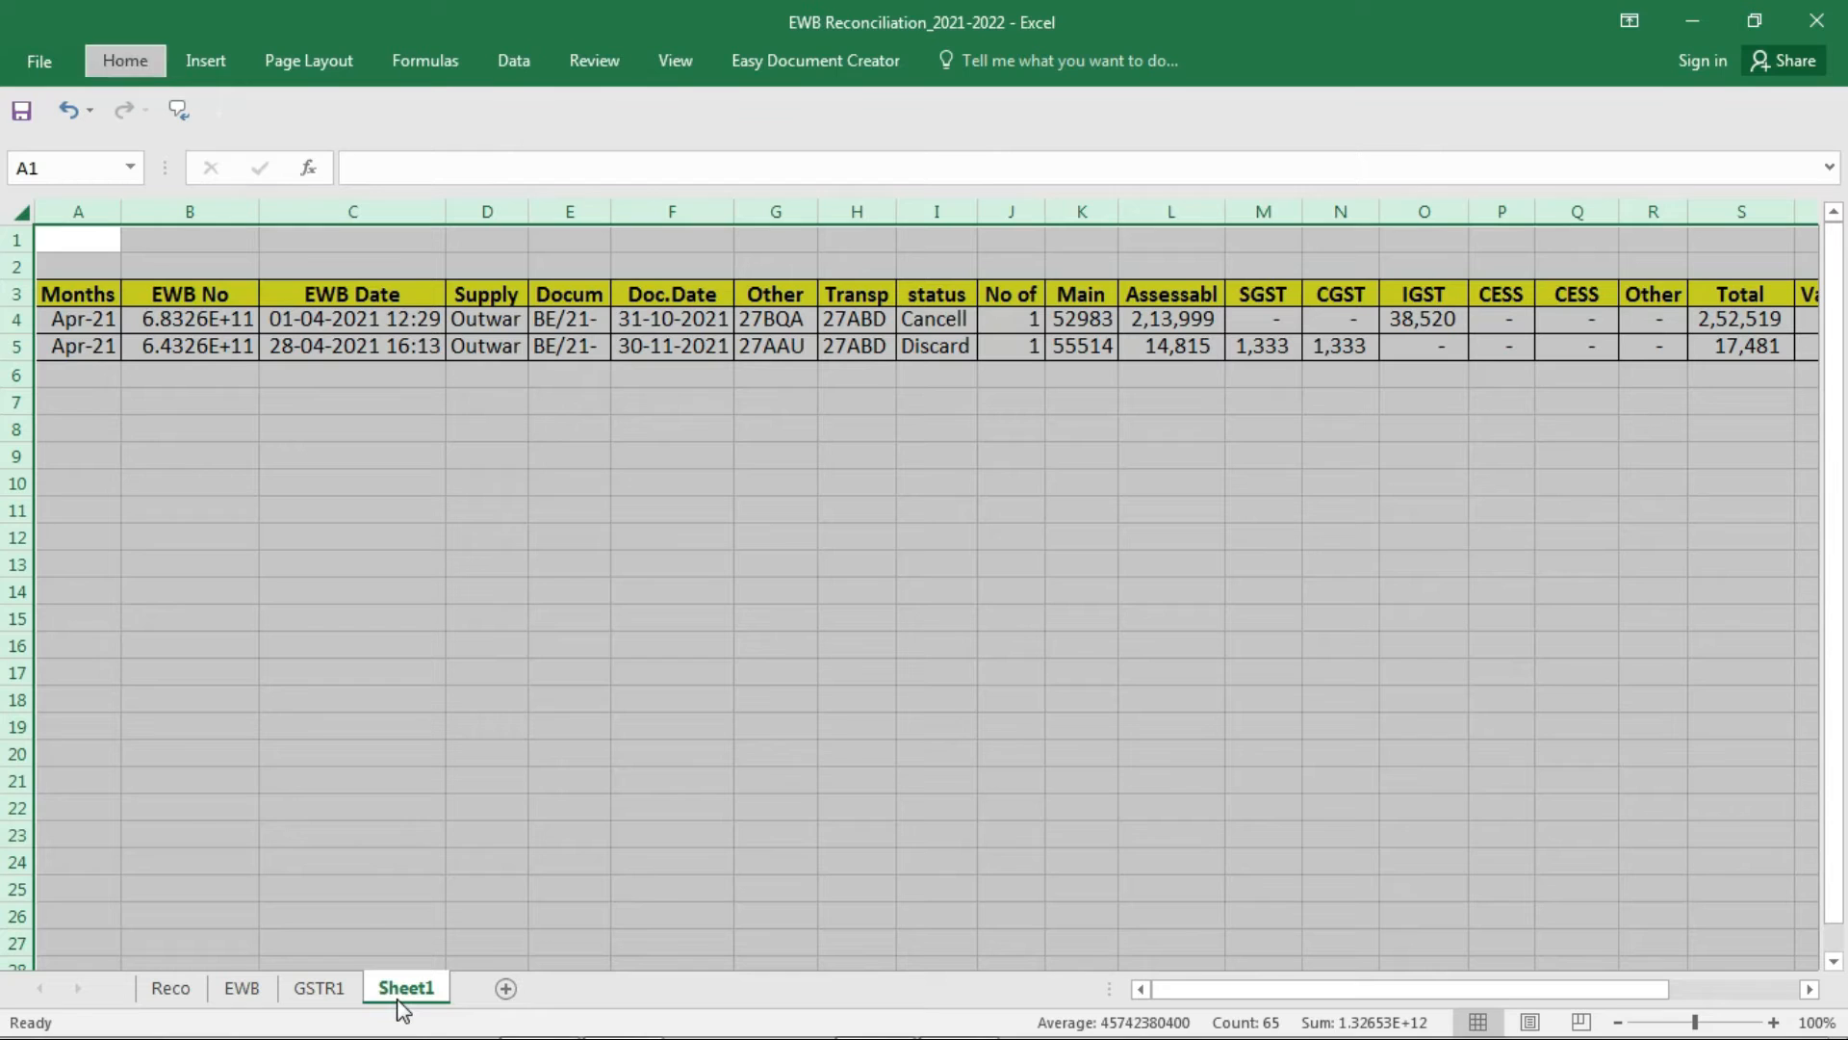
Rename the new sheet holding the copied records as Cancelled.
double_click(402, 988)
text(cancelled)
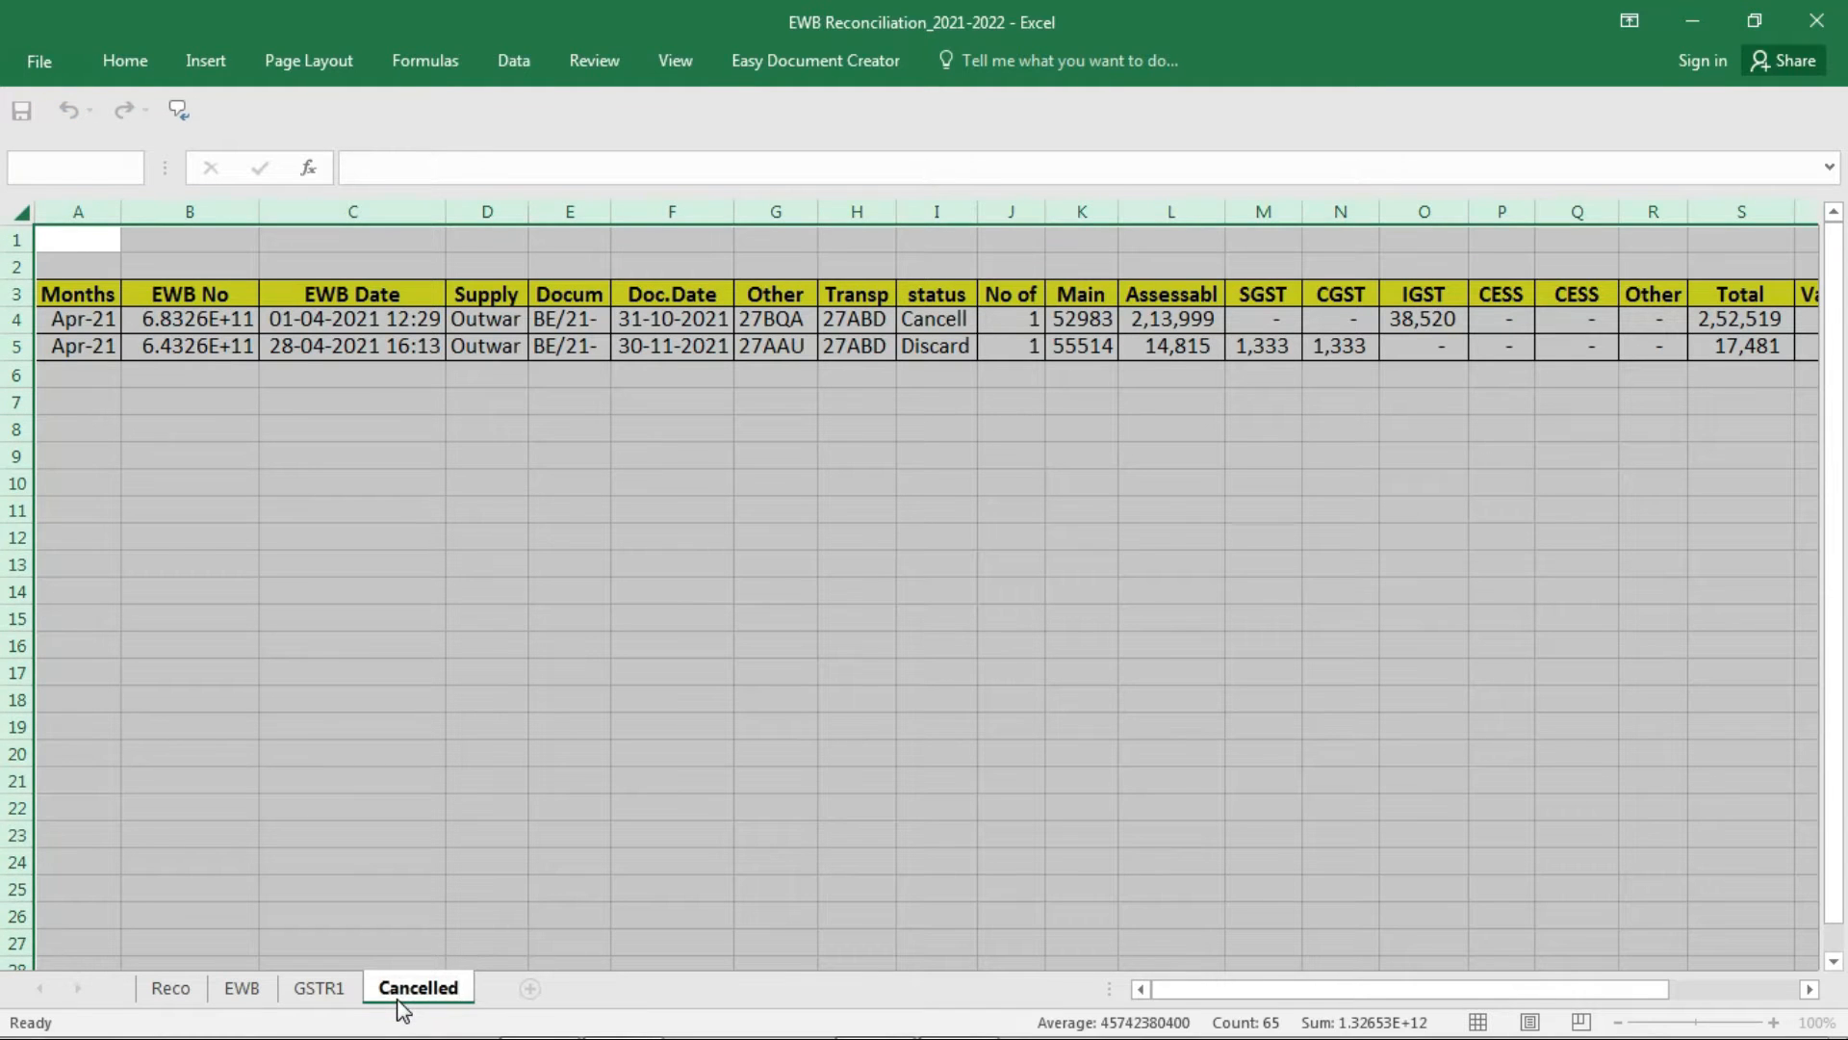
key(Return)
Delete the Cancelled and Discarded records in rows 23 and 24 of the EWB sheet.
click(246, 990)
click(114, 334)
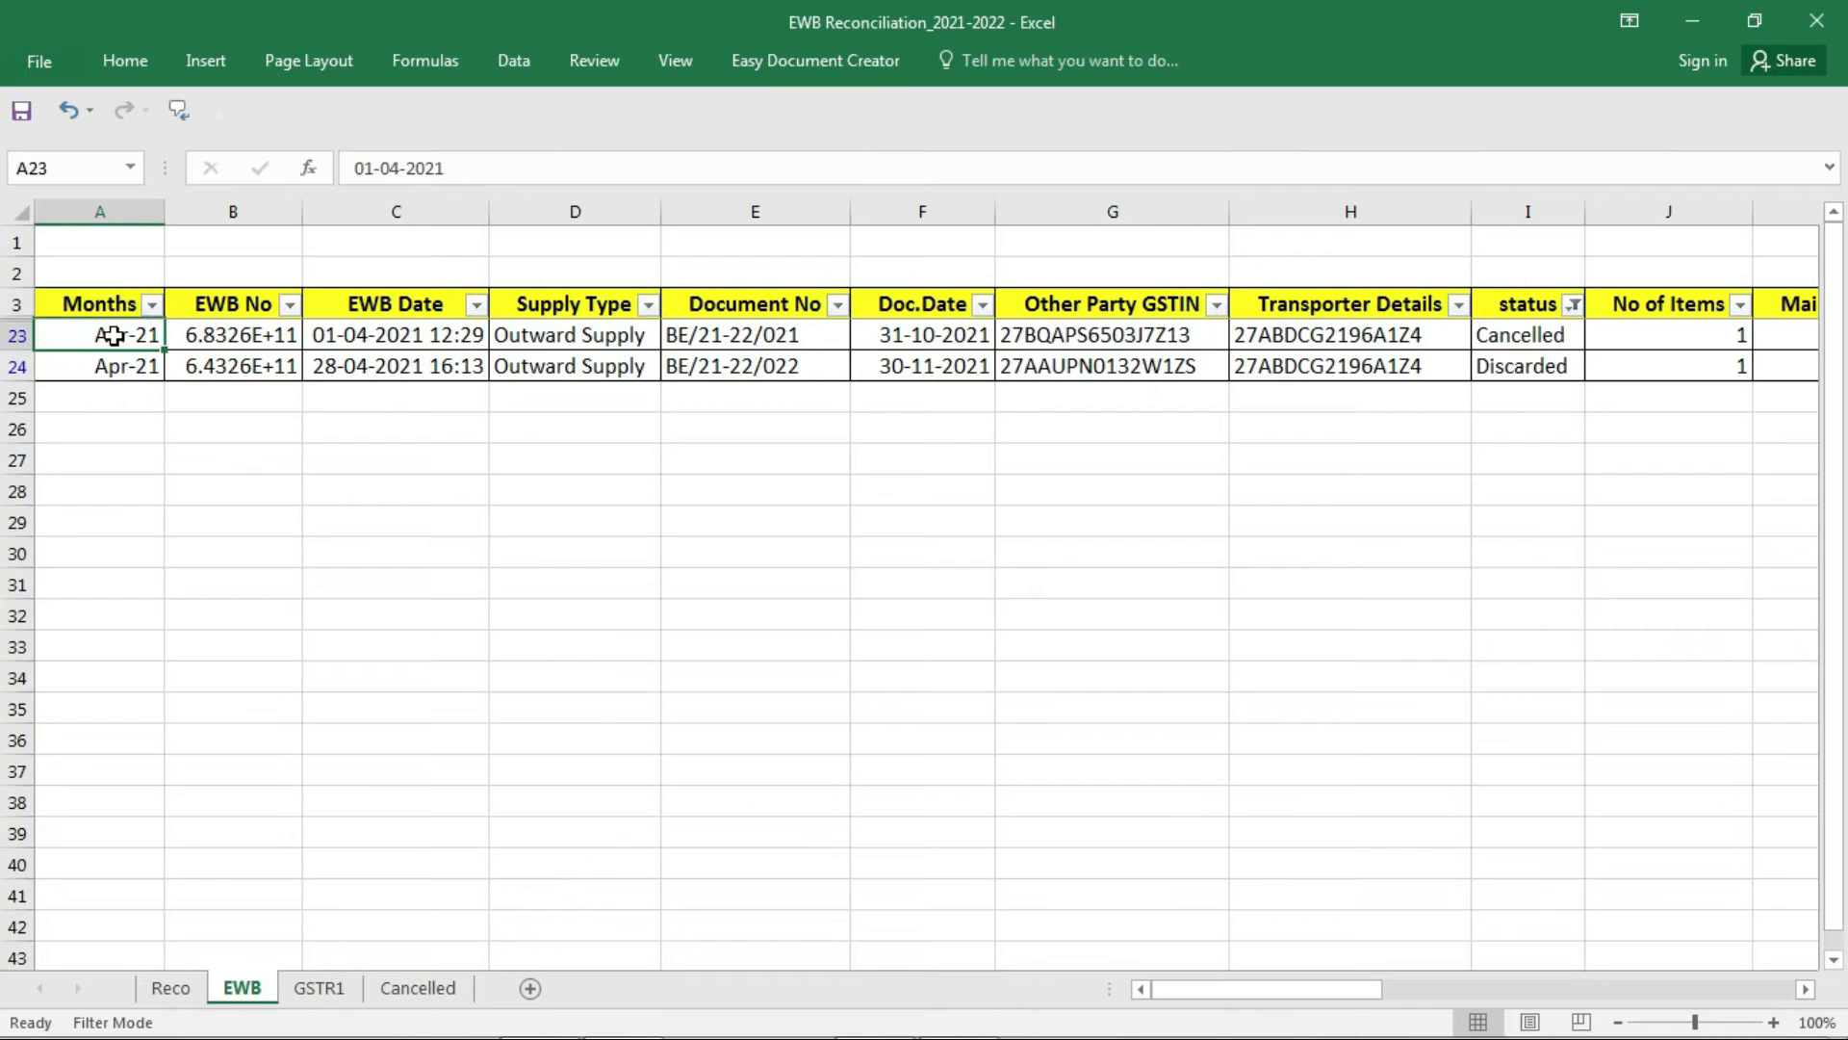
key(shift+Down)
key(ctrl+shift+Right)
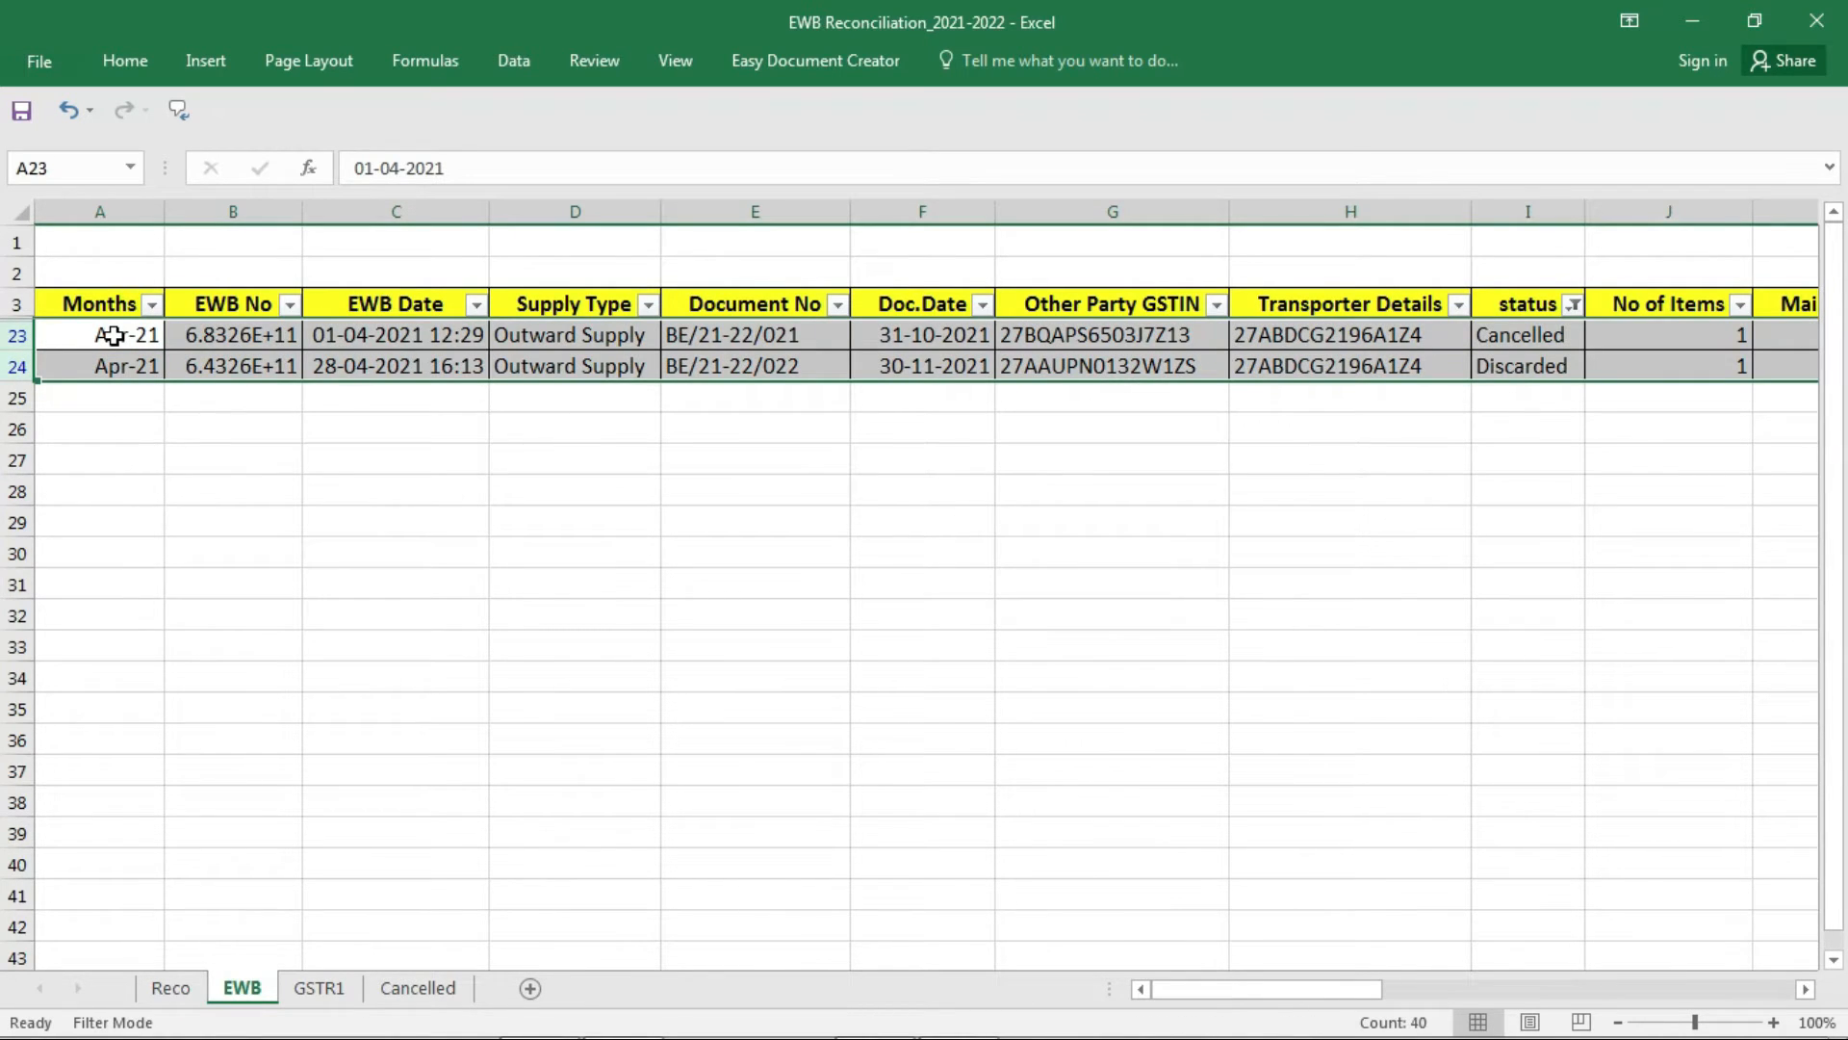
key(Delete)
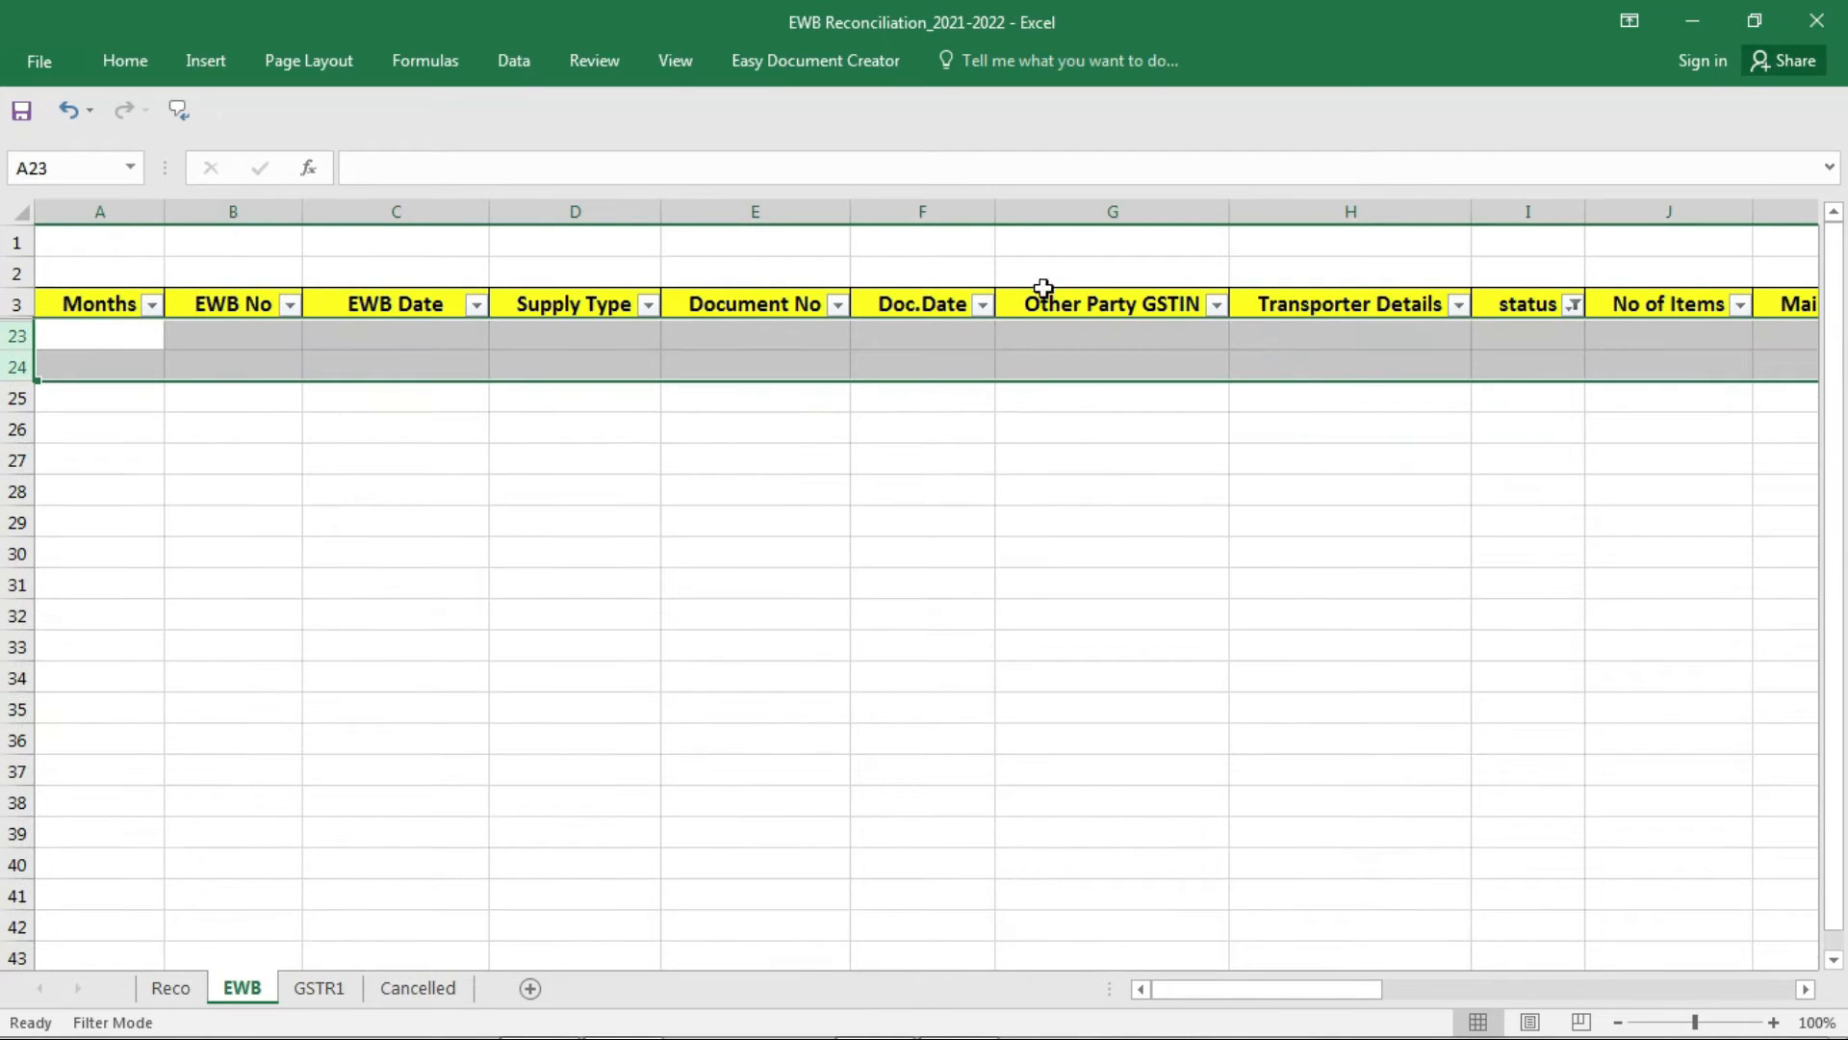
Clear the filter on the EWB table and check which choices the status column's filter offers.
key(alt)
key(a)
key(c)
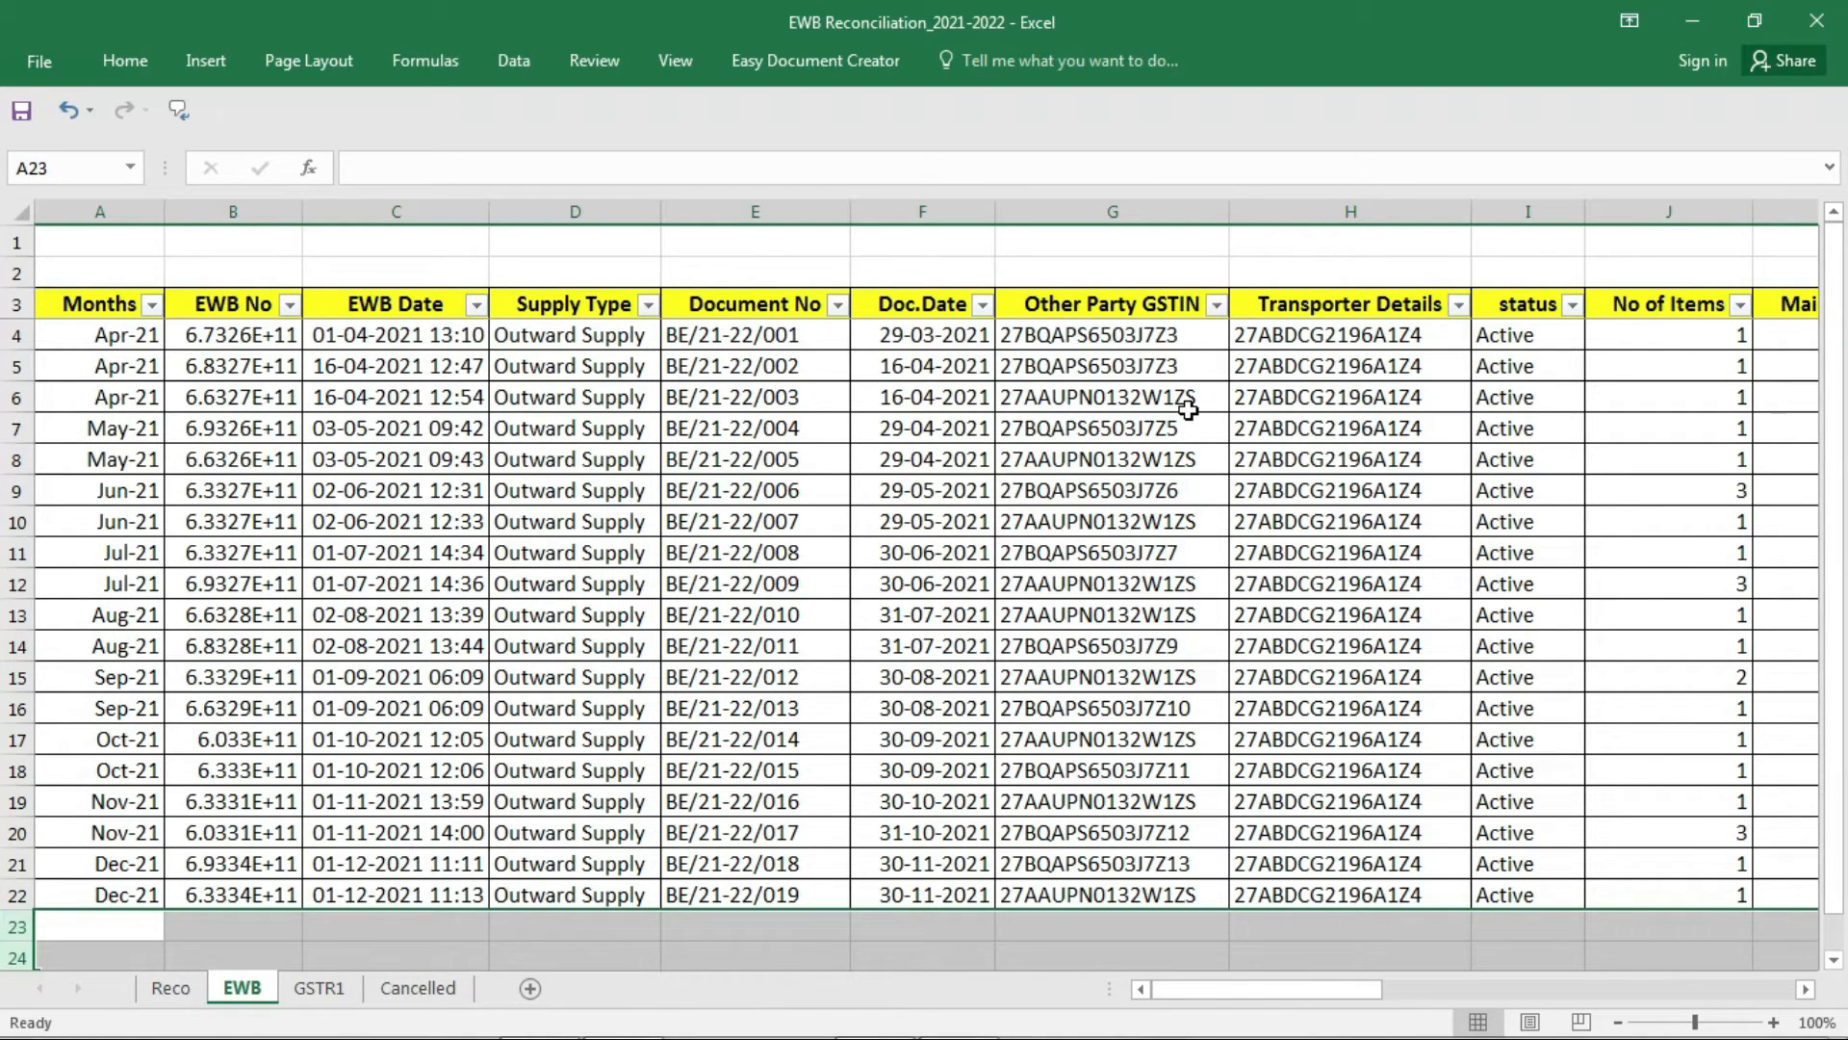
key(alt+Down)
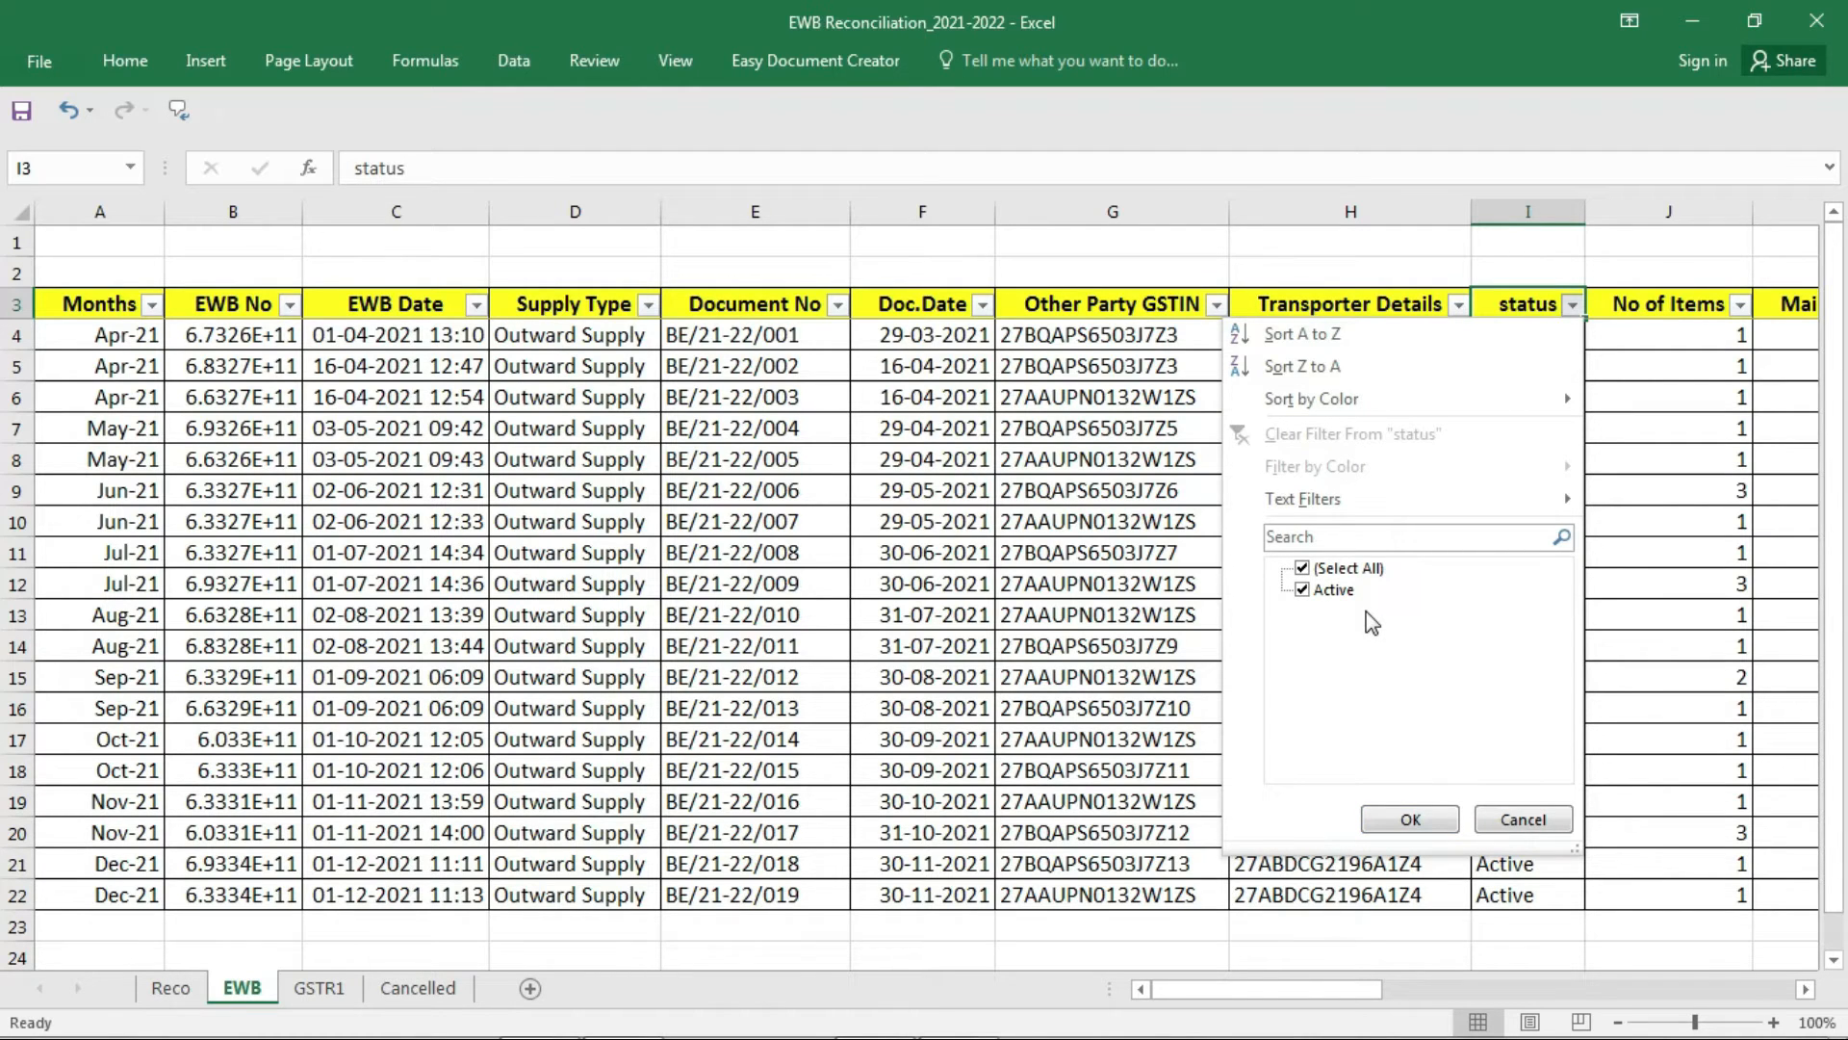
click(1425, 820)
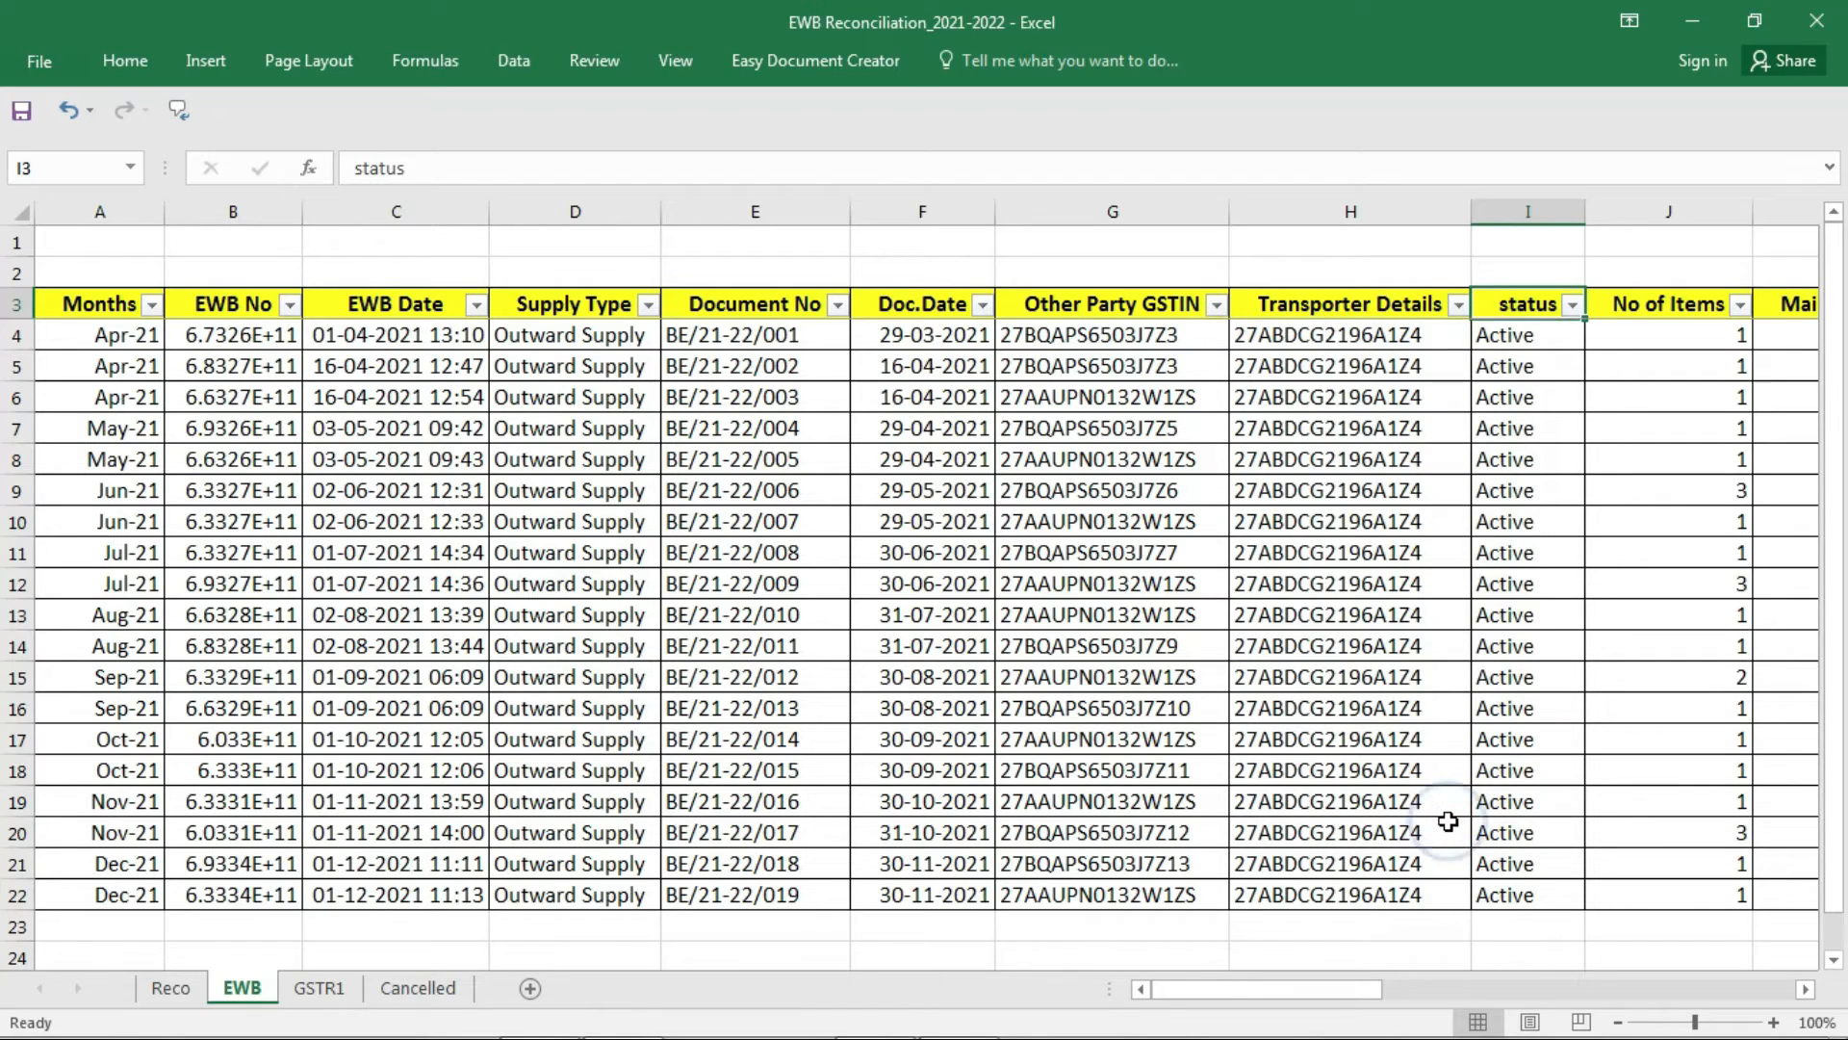
Review the remaining EWB columns from No of Items through the tax values and Cancelled Date to Taxable as per GSTR1 and Diff.
key(Right)
key(Right)
key(Right)
key(Right)
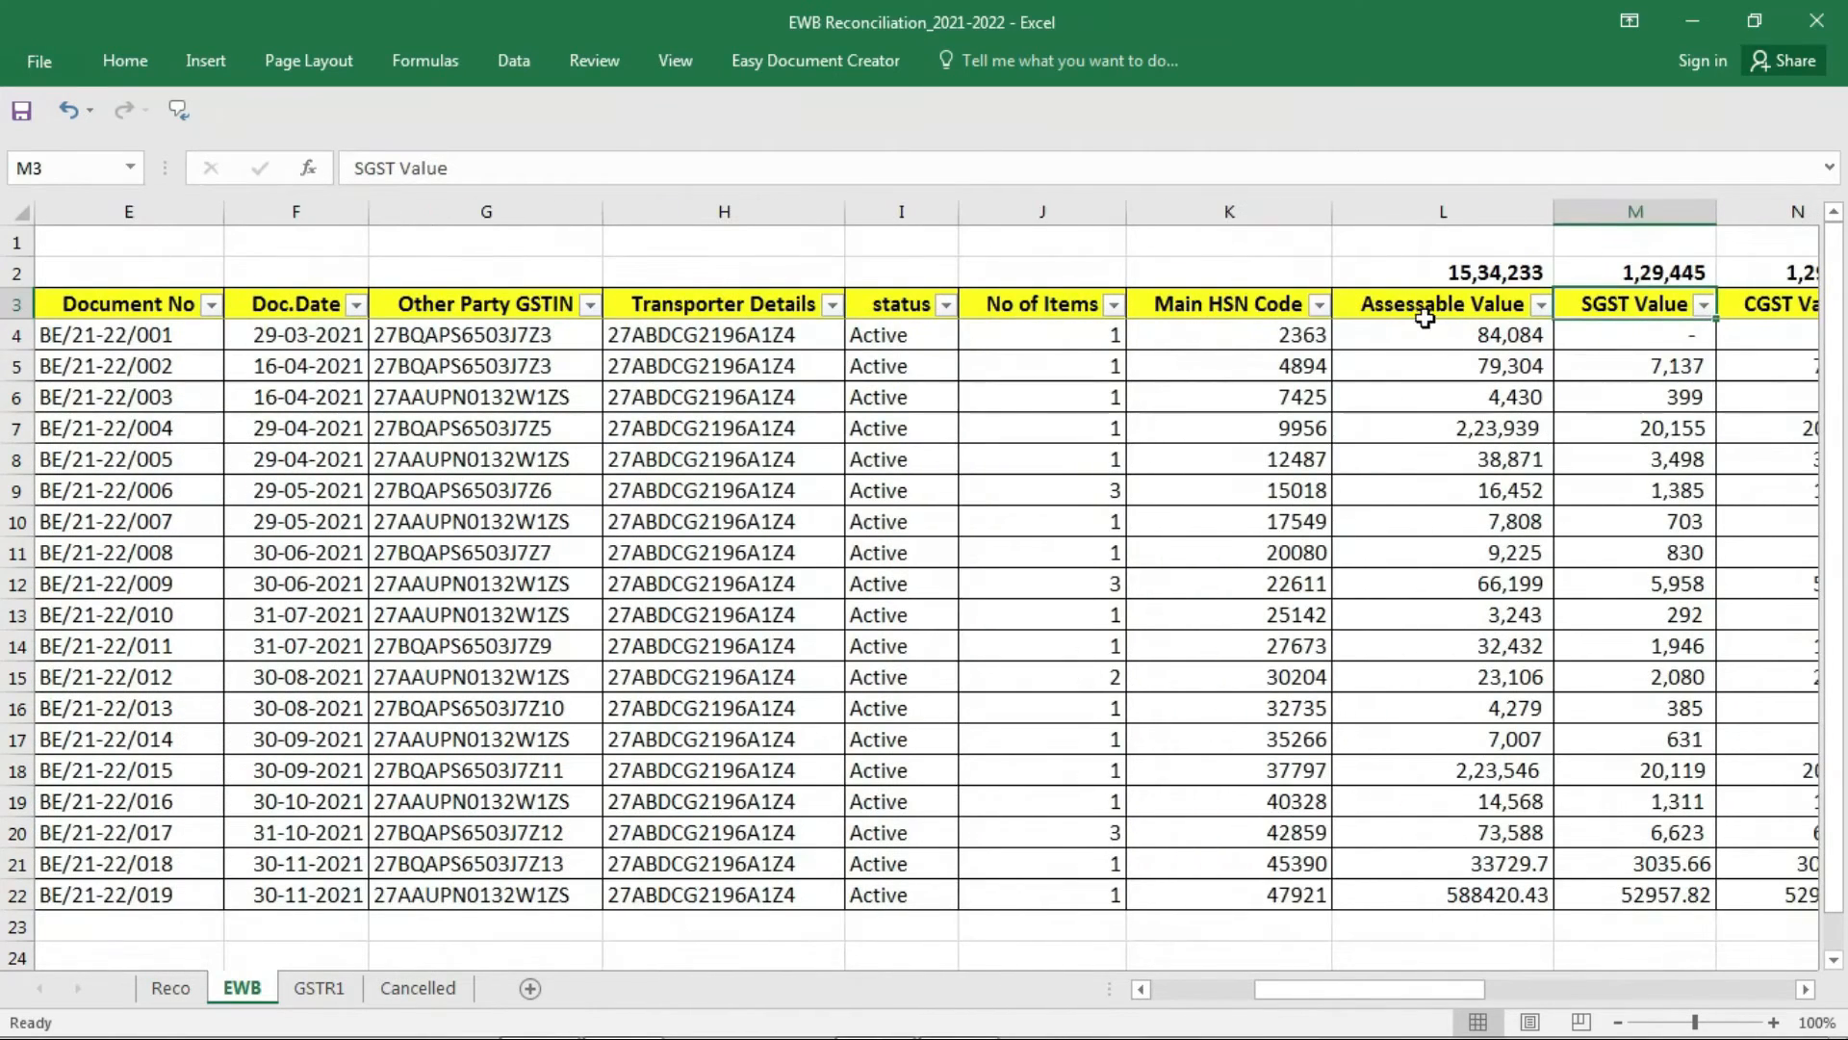
click(1415, 306)
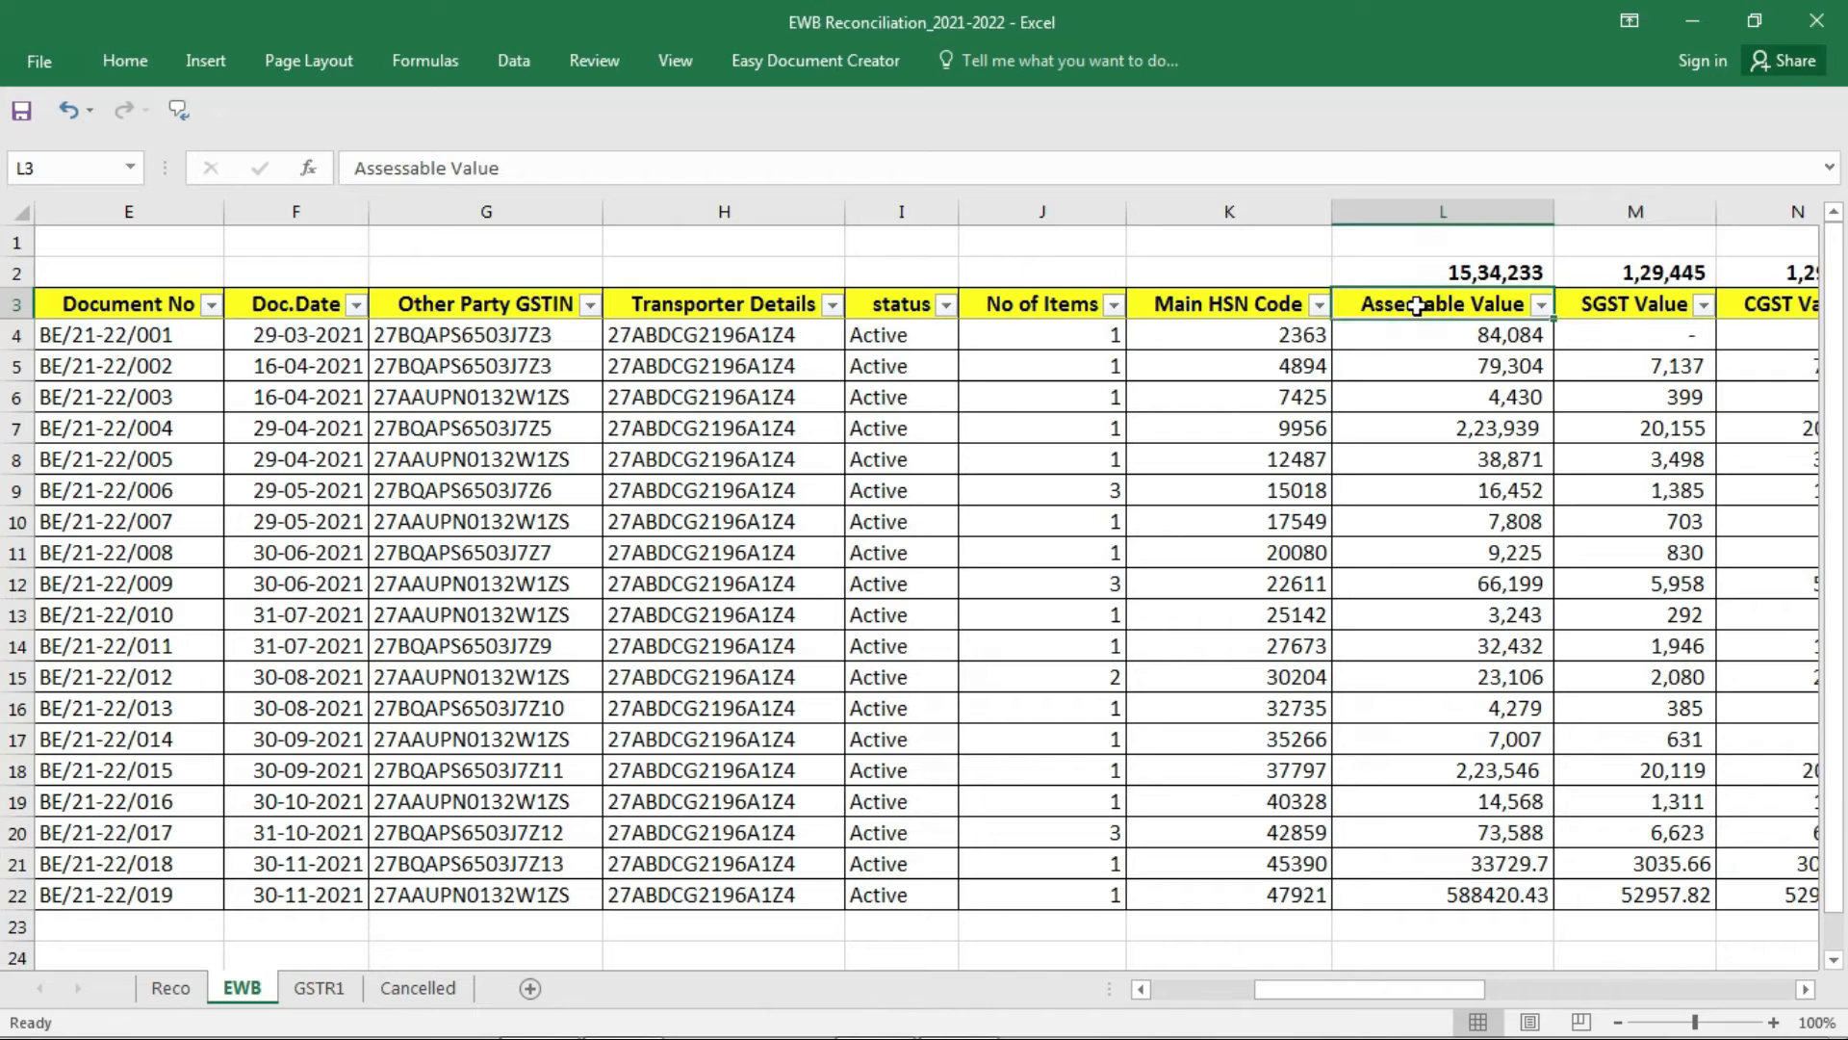
key(Right)
key(Right)
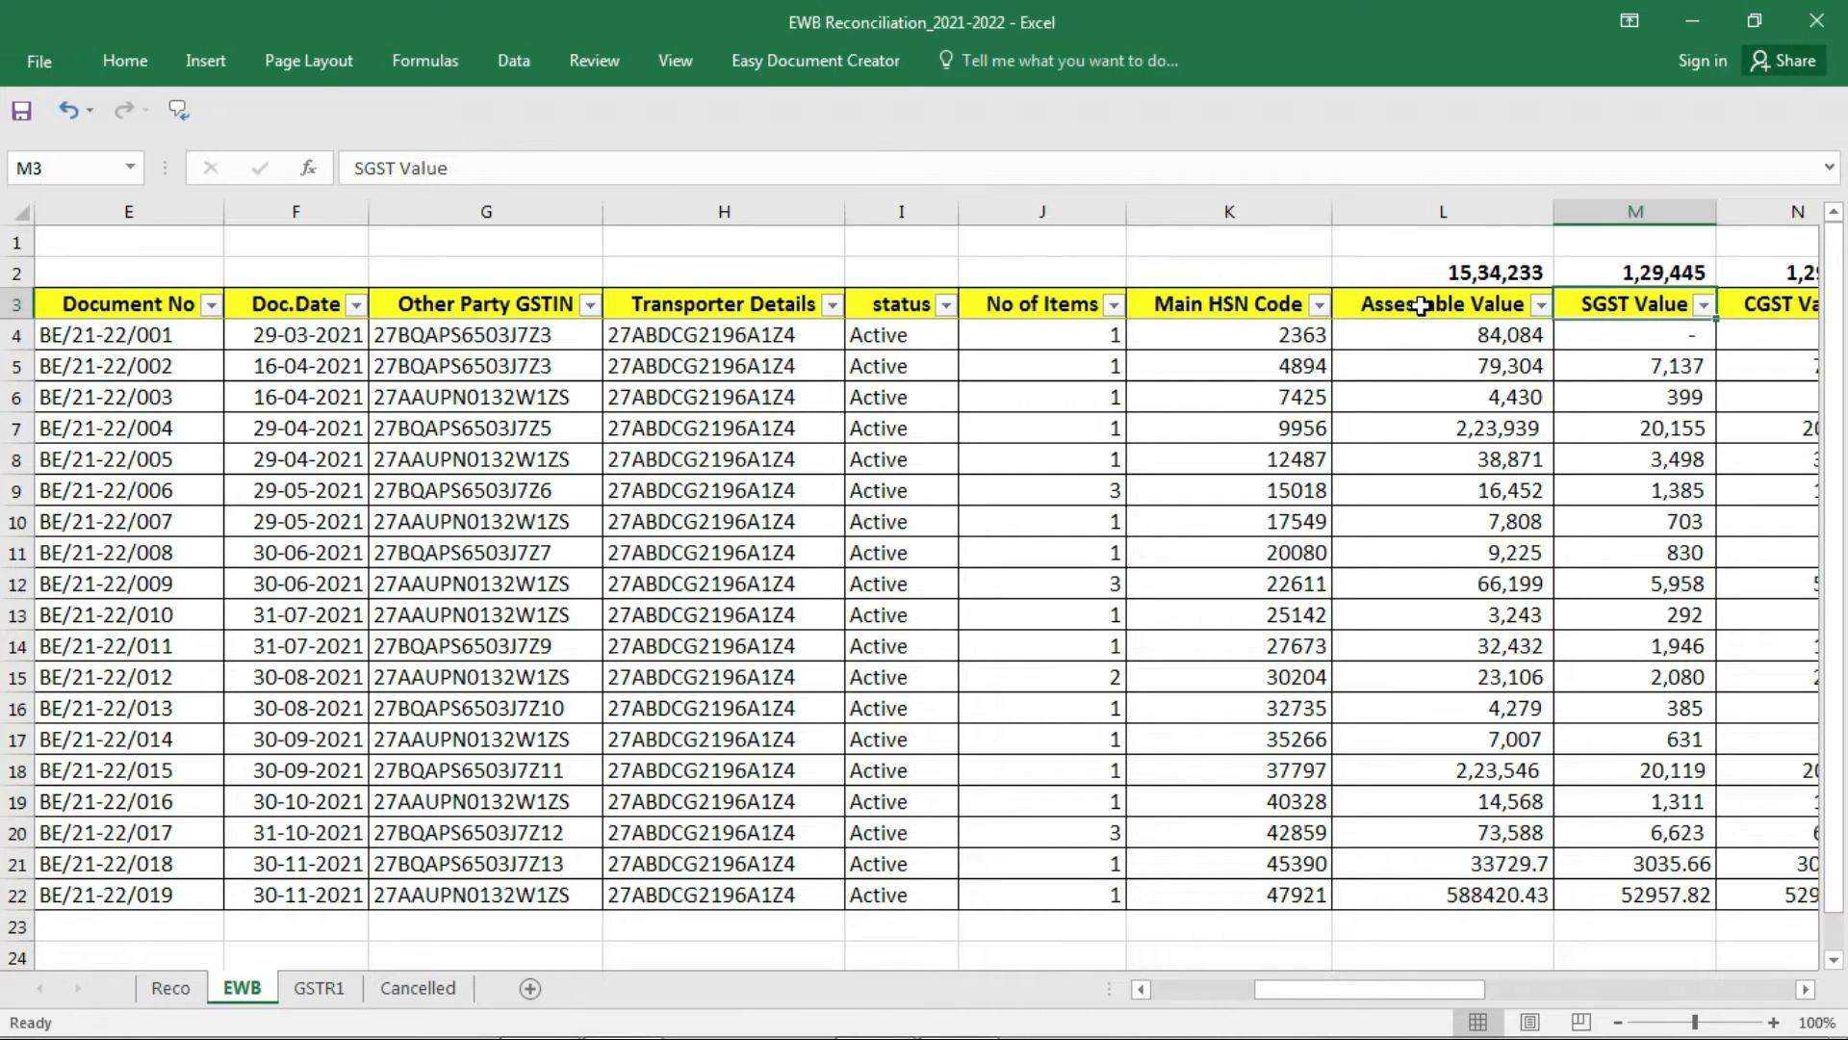
key(Right)
key(Right)
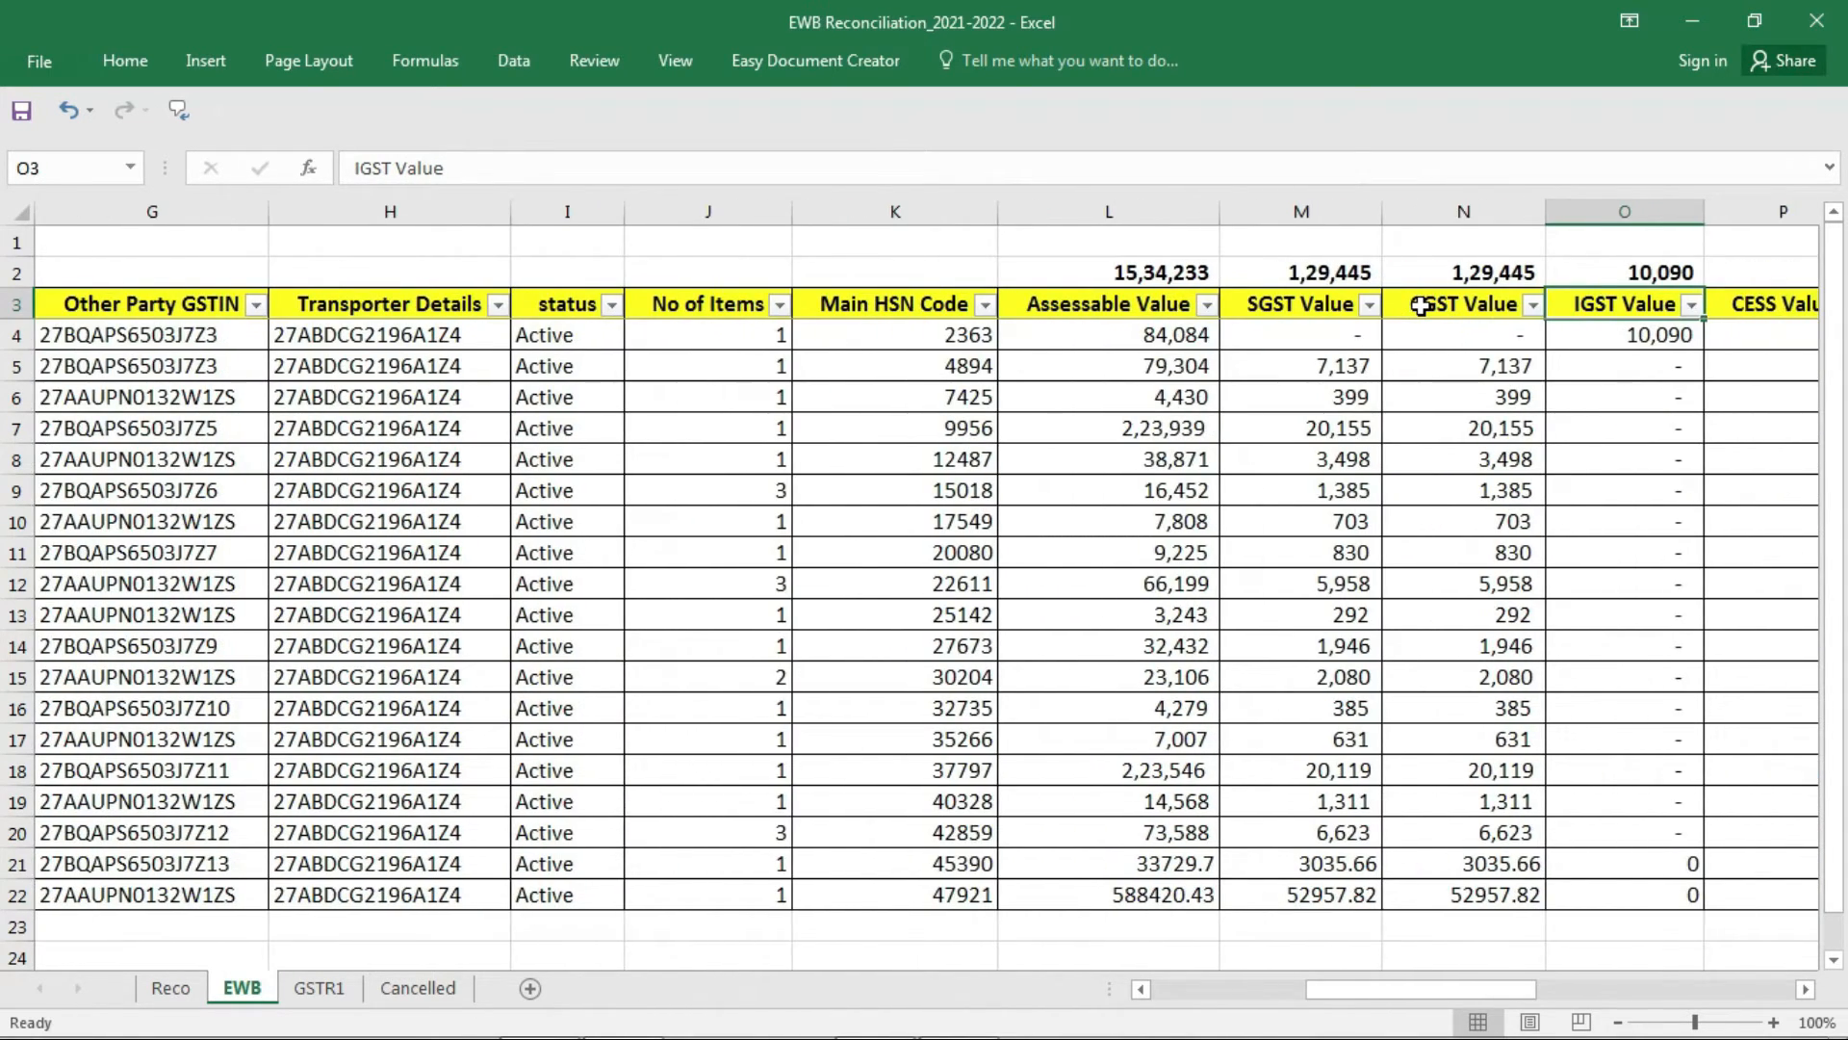
key(Right)
key(Right)
key(Right)
key(Right)
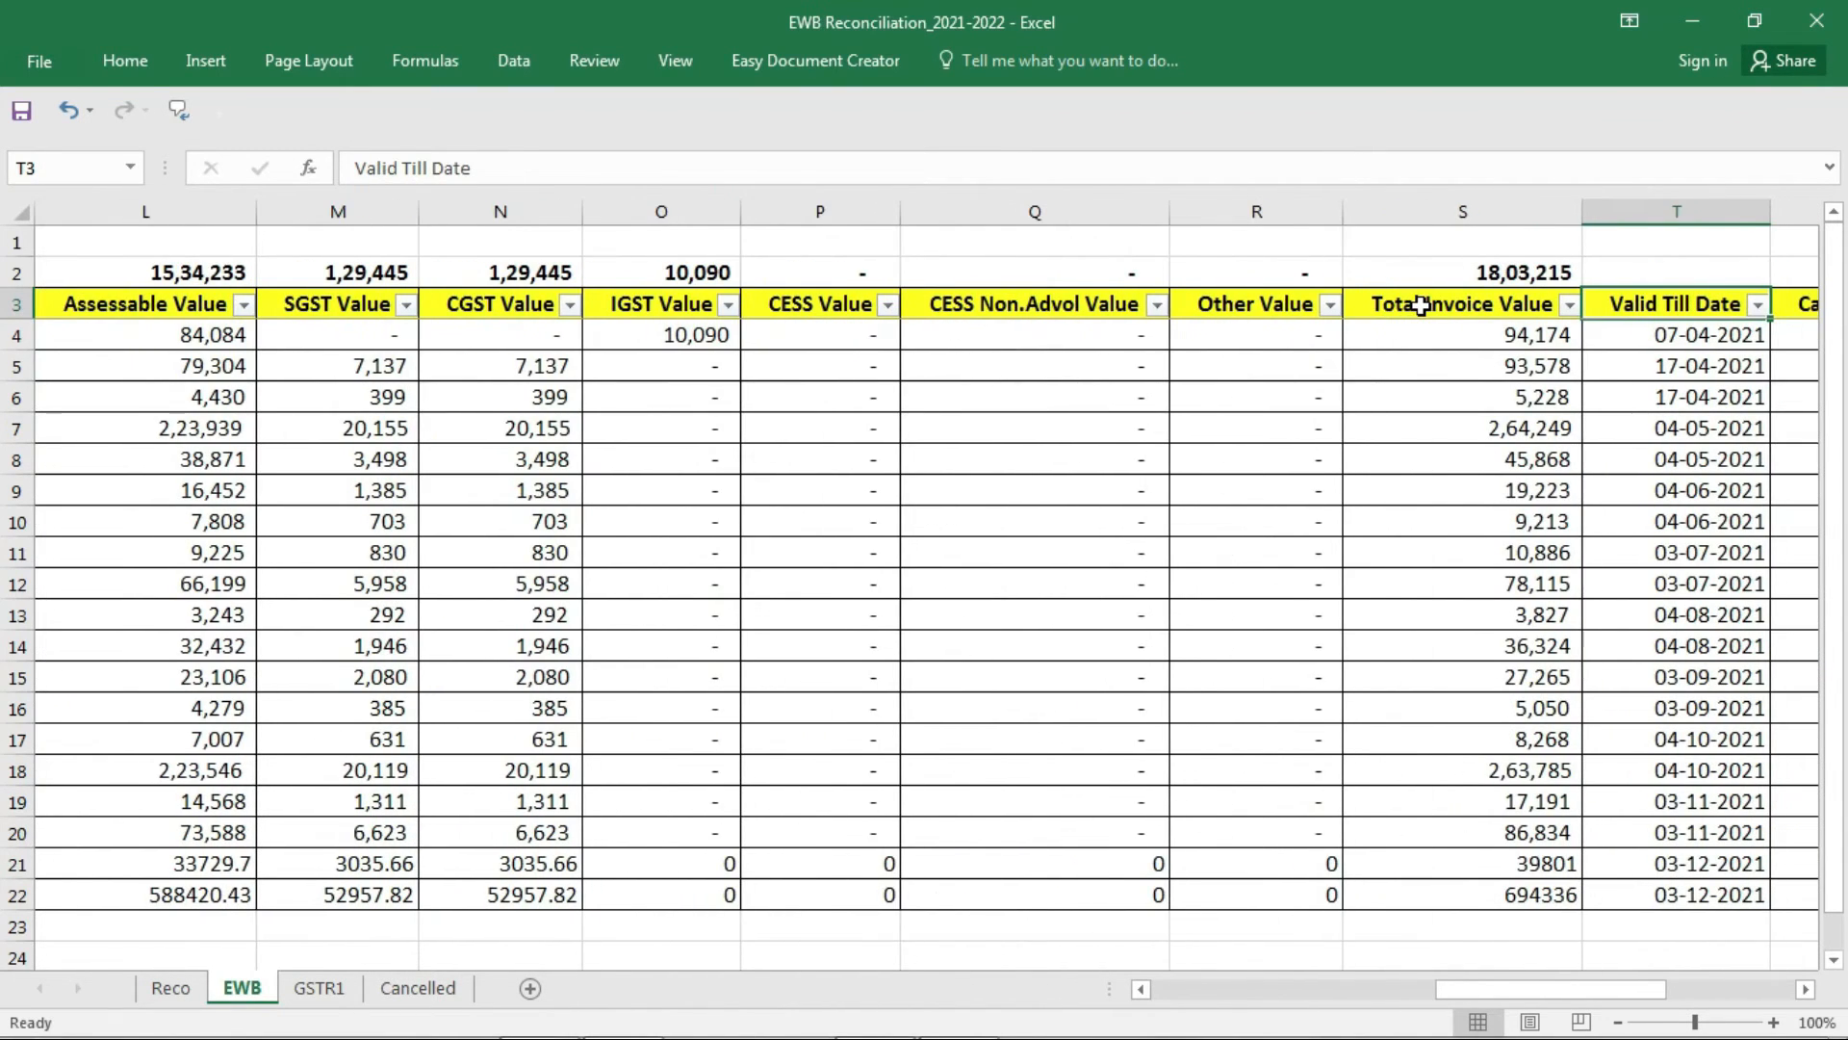
key(Right)
key(Right)
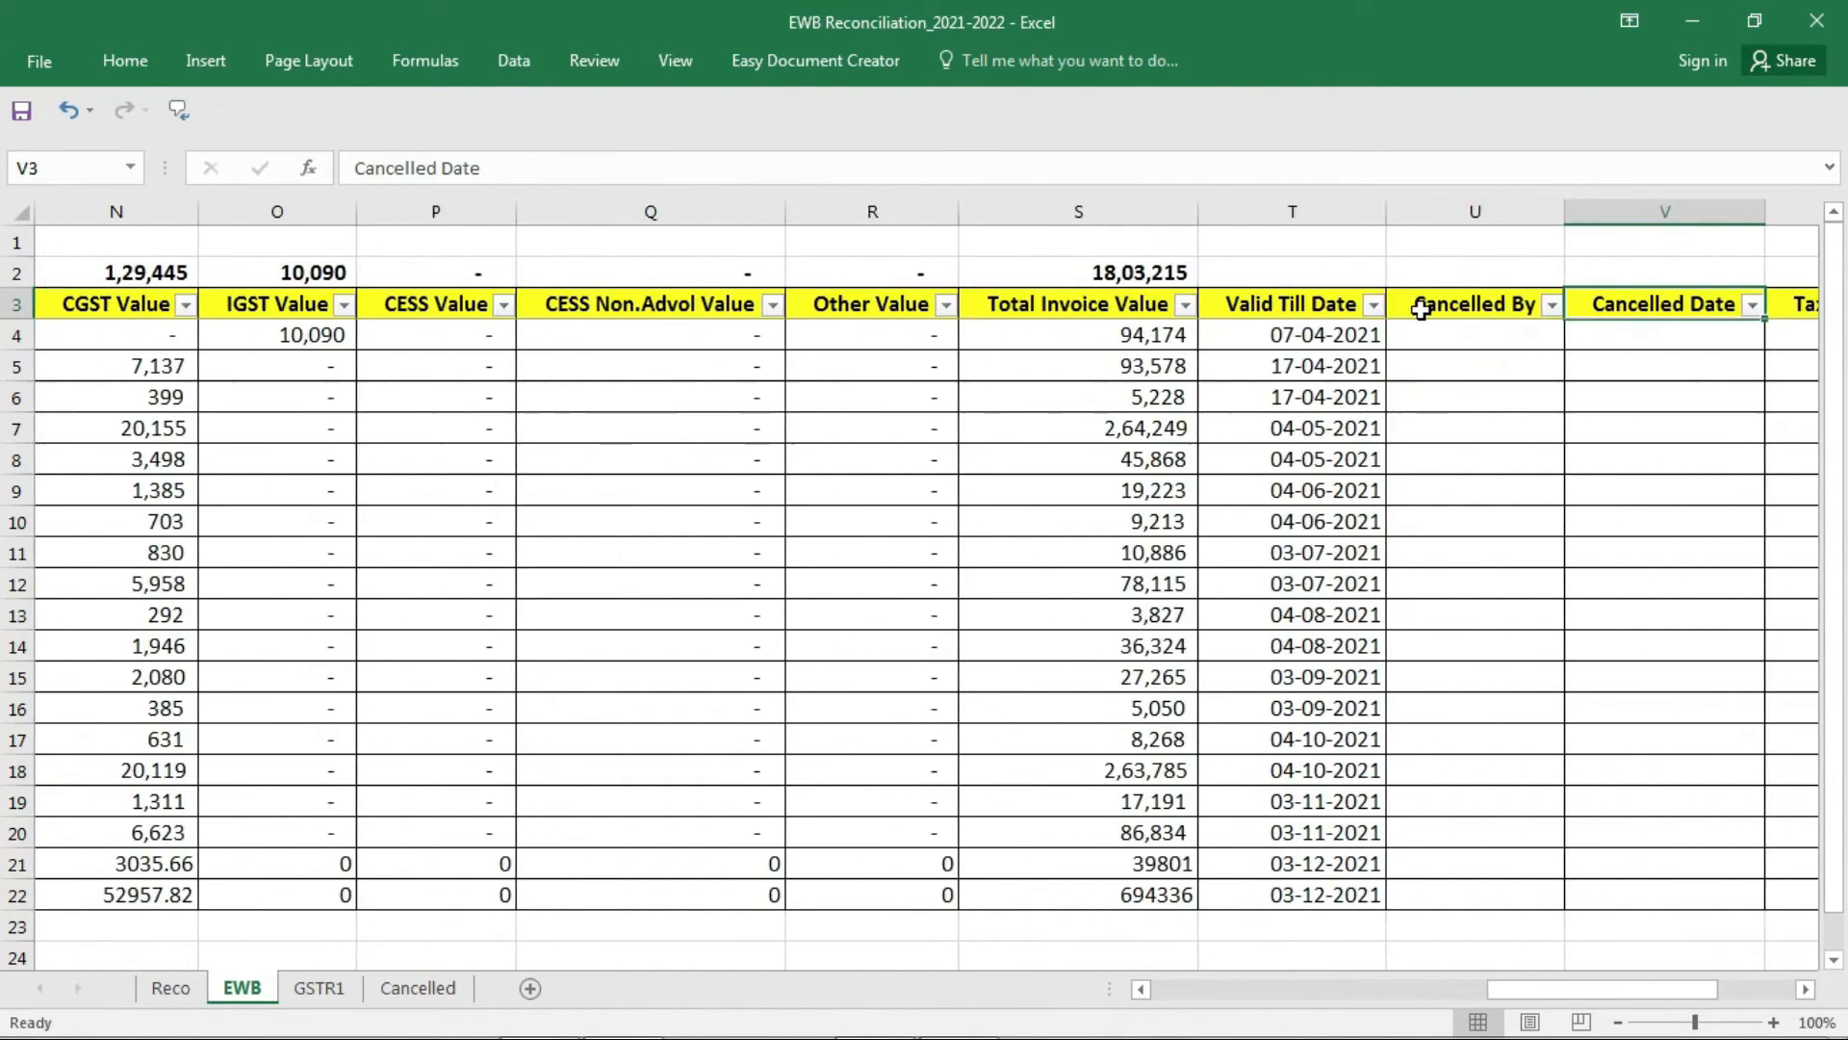
scroll(1422, 308, right, 2)
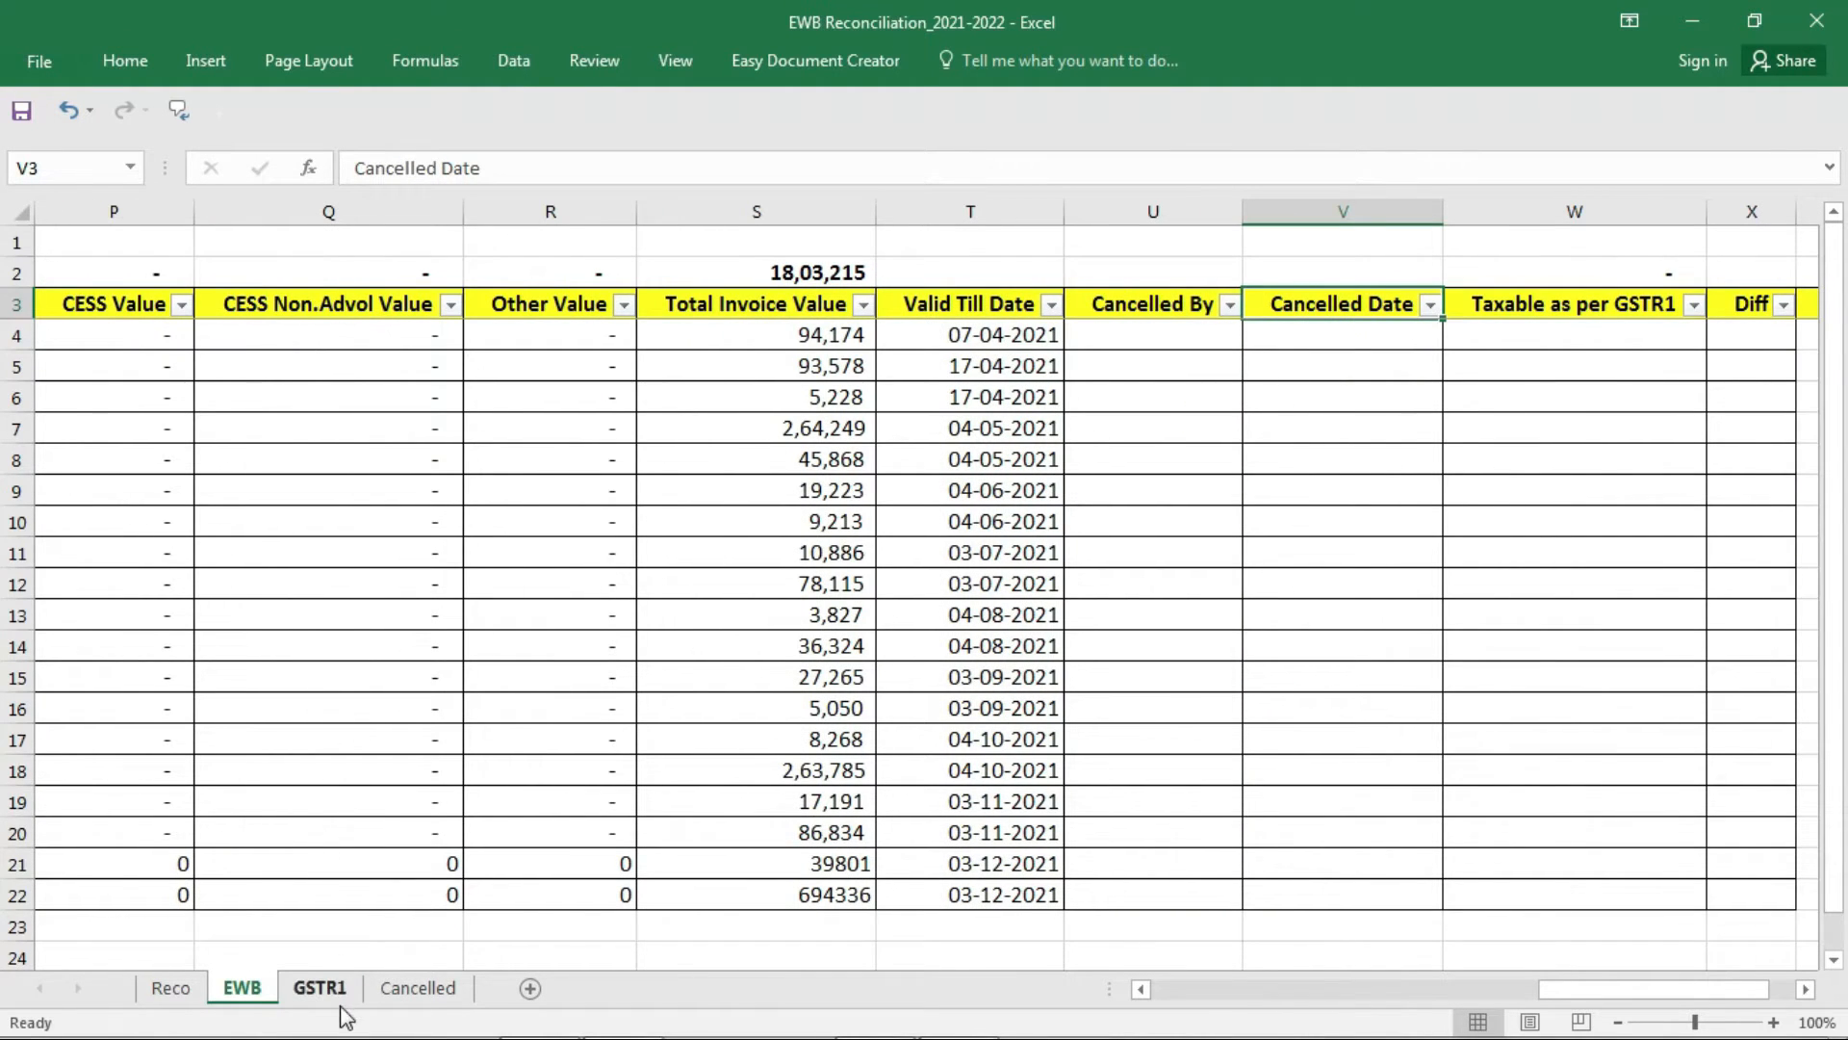
Display the GSTR1 sheet's data from its Invoice No, Inv Date and GSTIN columns.
click(320, 988)
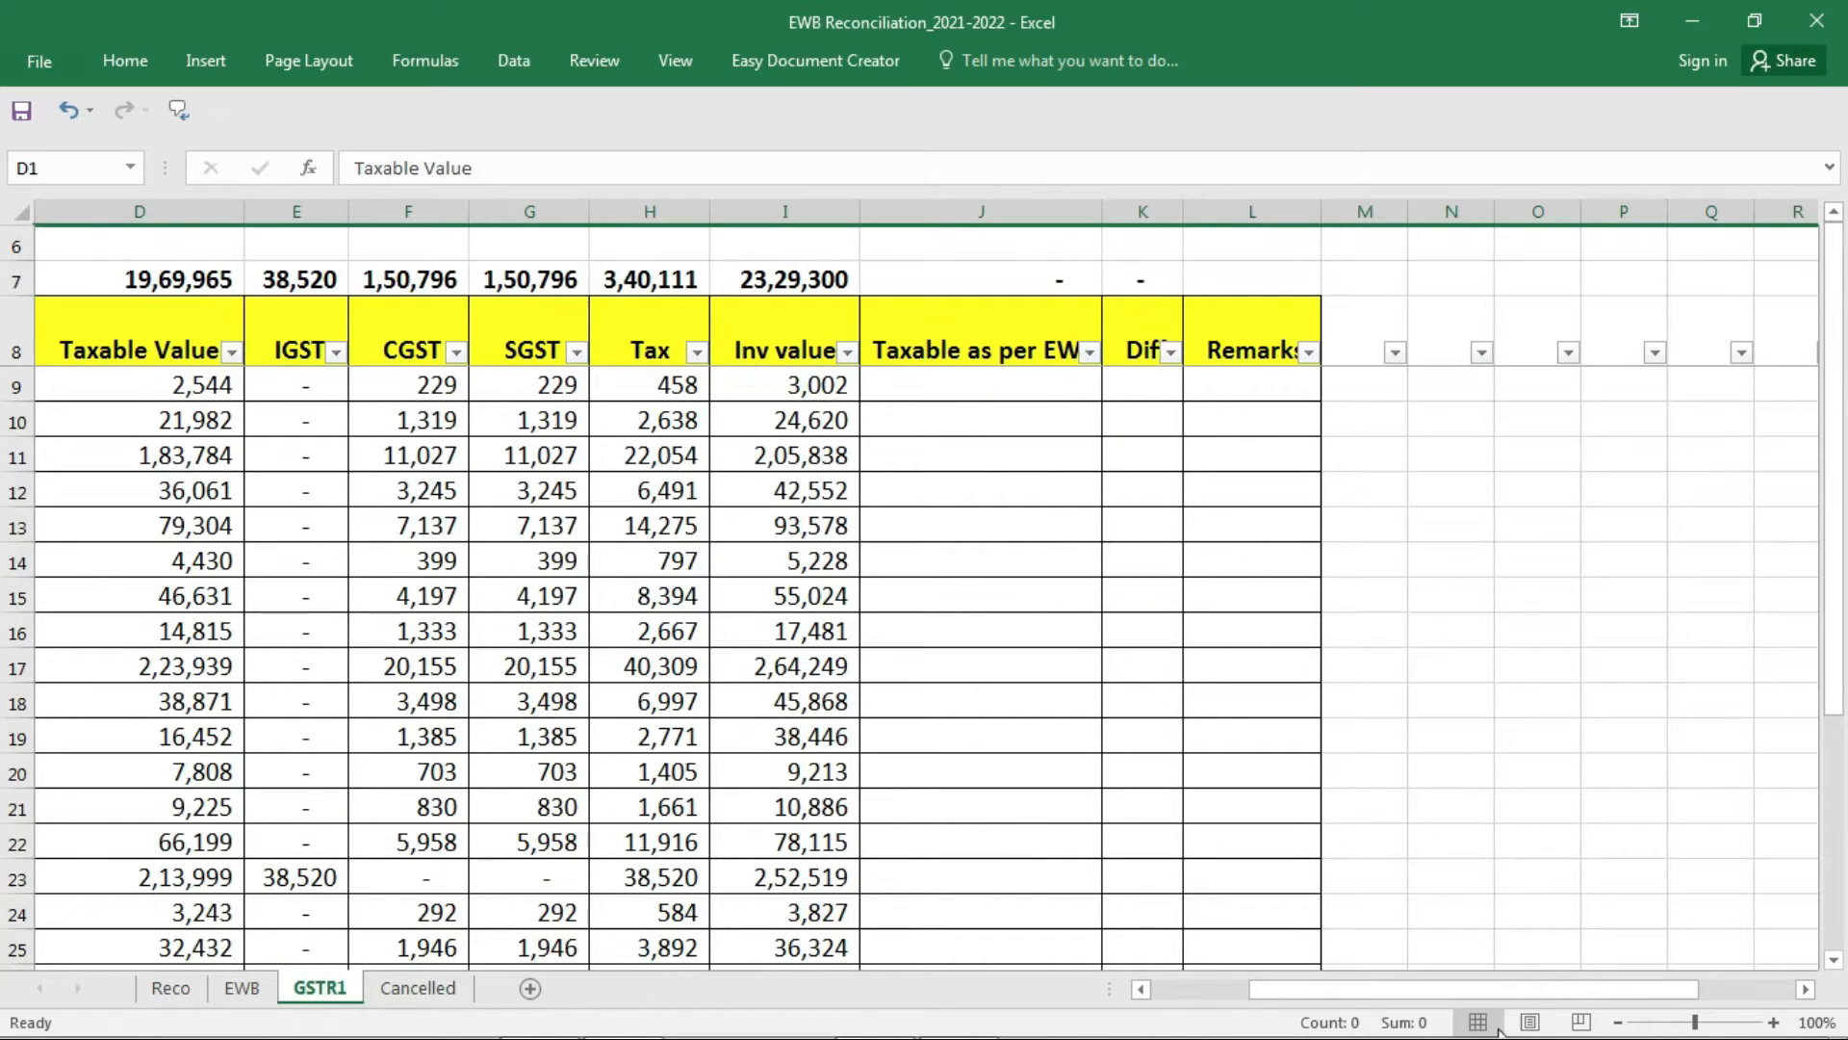
mouse_move(1431, 1008)
drag(1290, 990, 1139, 1010)
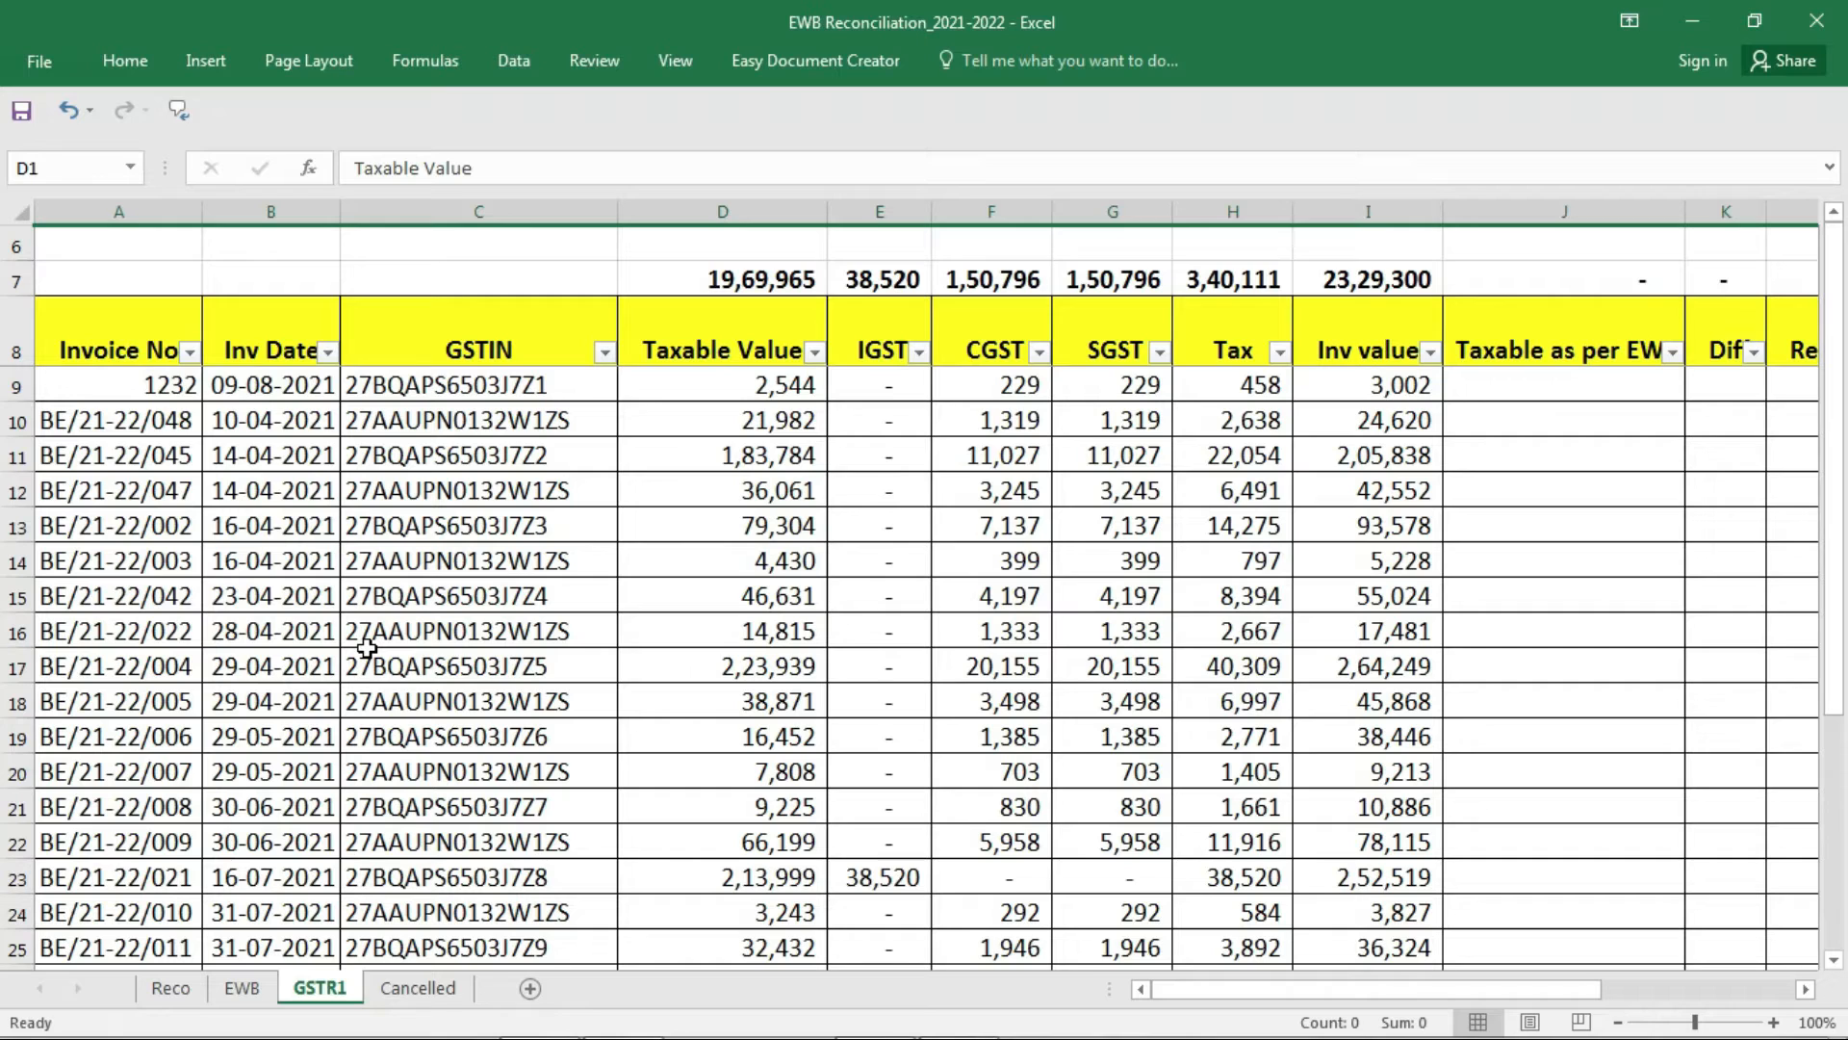
Review the GSTR1 sheet's columns from Invoice No through the tax values to Inv value.
click(308, 980)
click(130, 334)
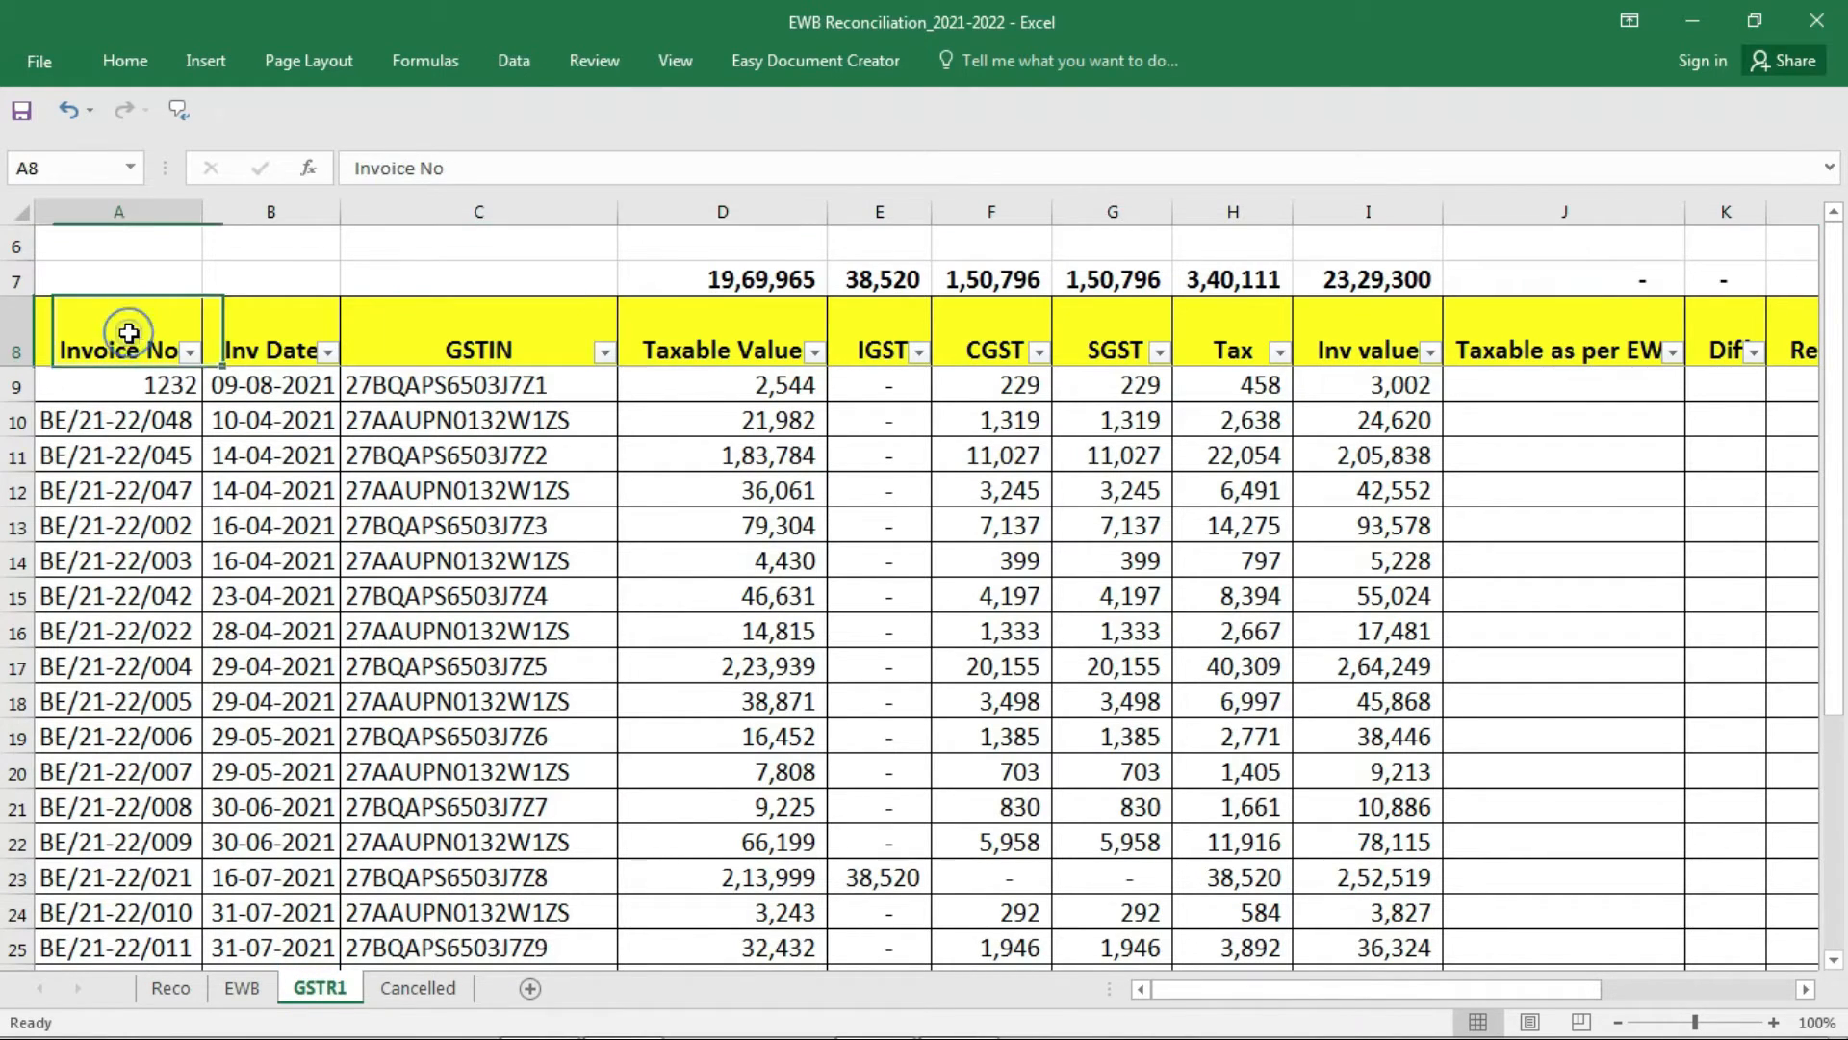
click(263, 331)
click(457, 336)
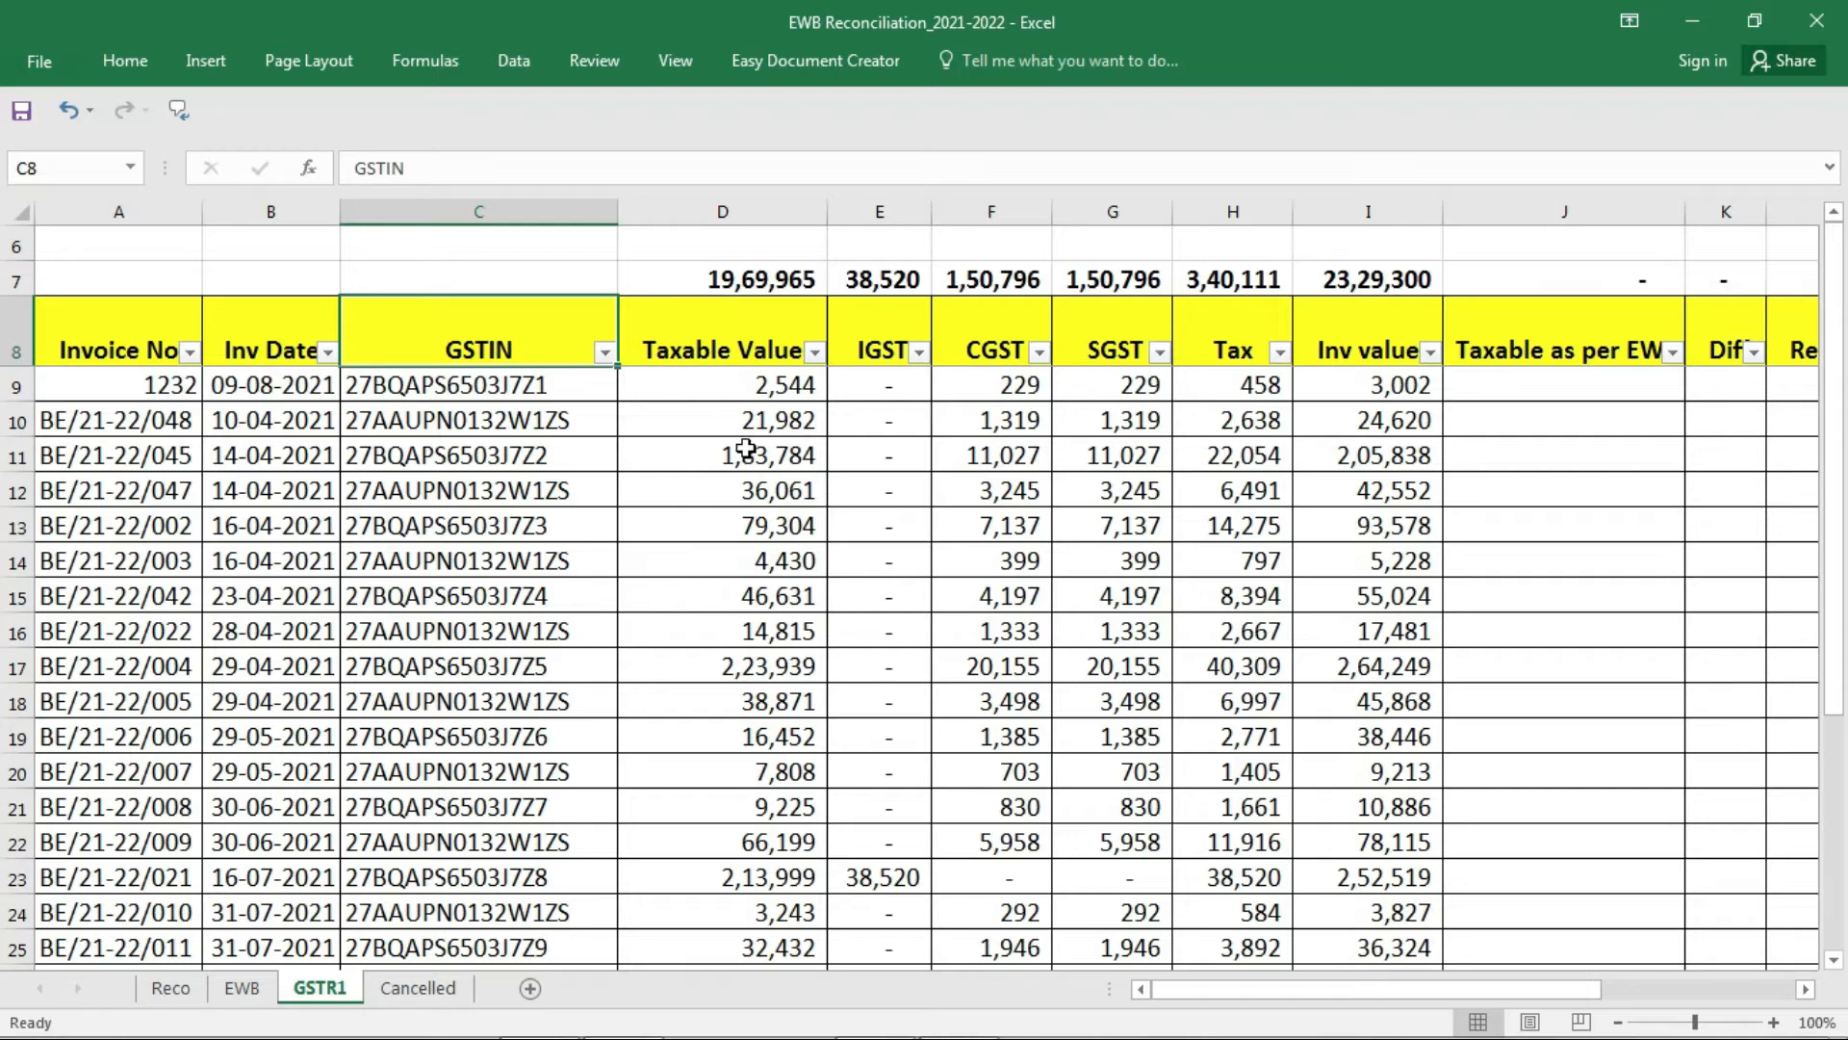
click(760, 342)
click(891, 342)
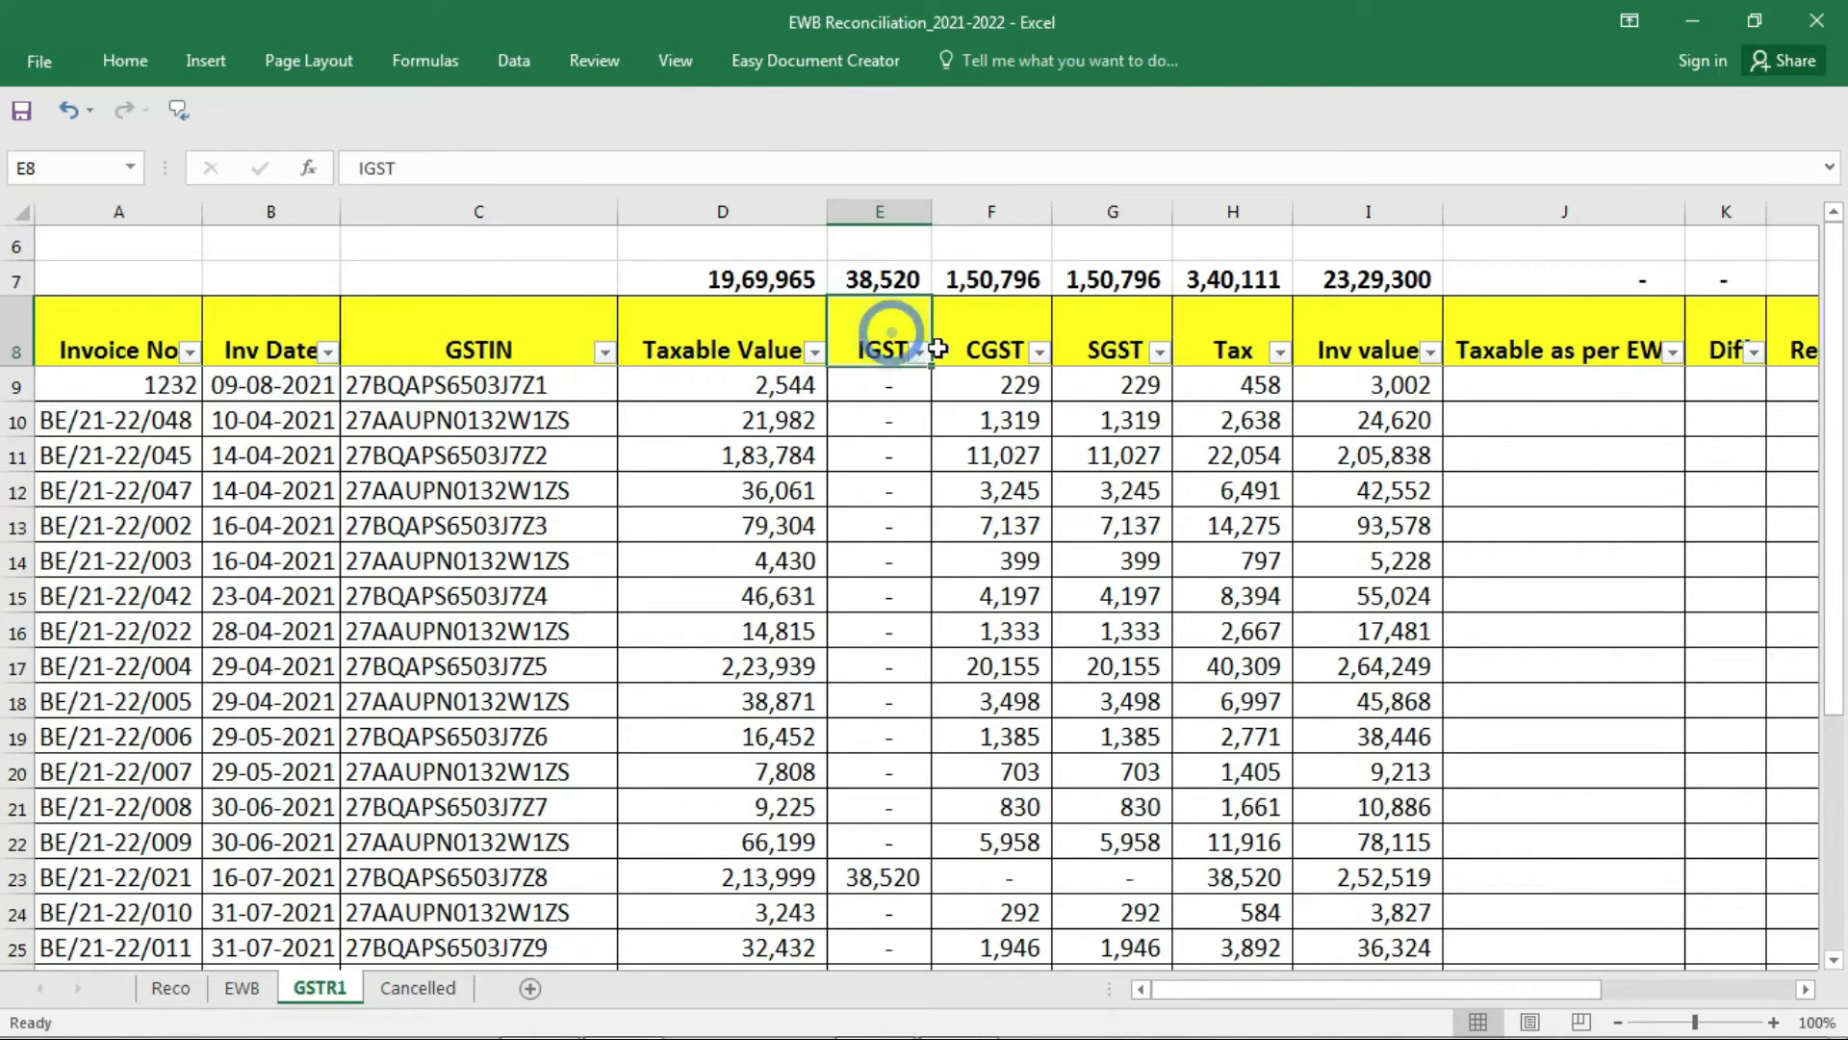
click(976, 339)
click(1143, 337)
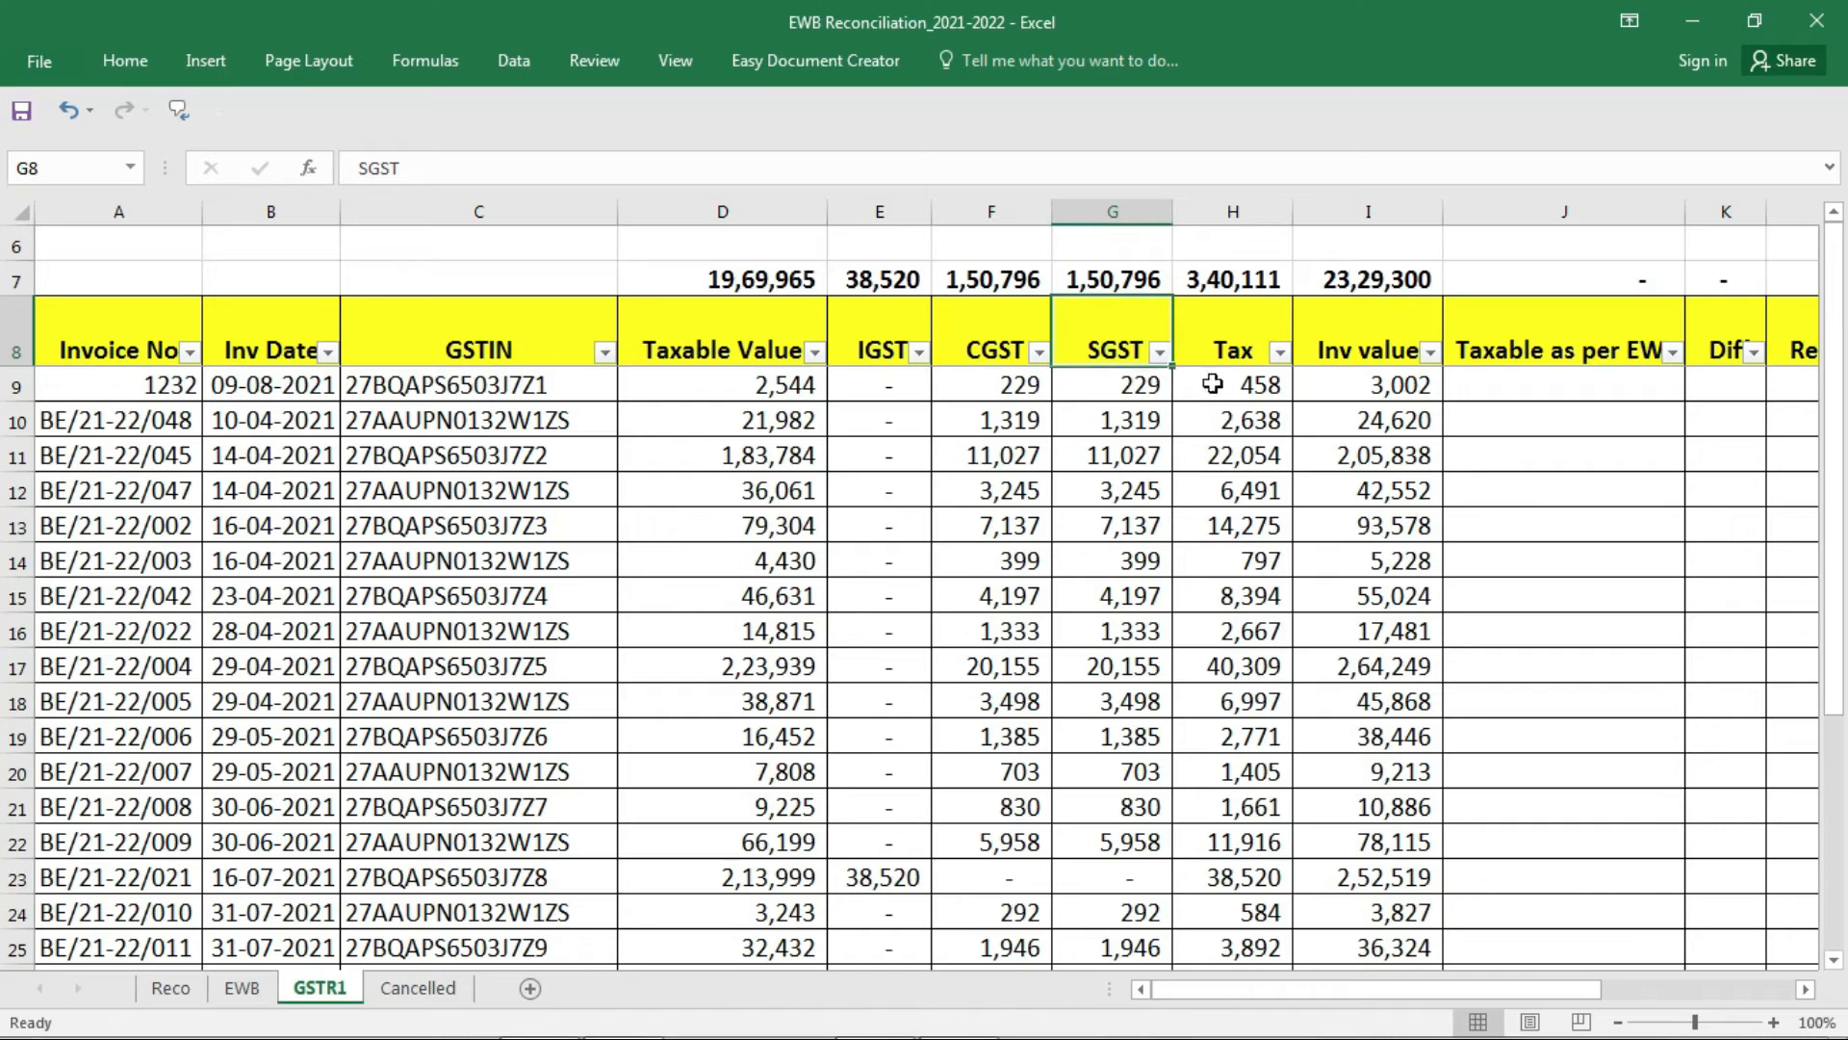
click(1248, 337)
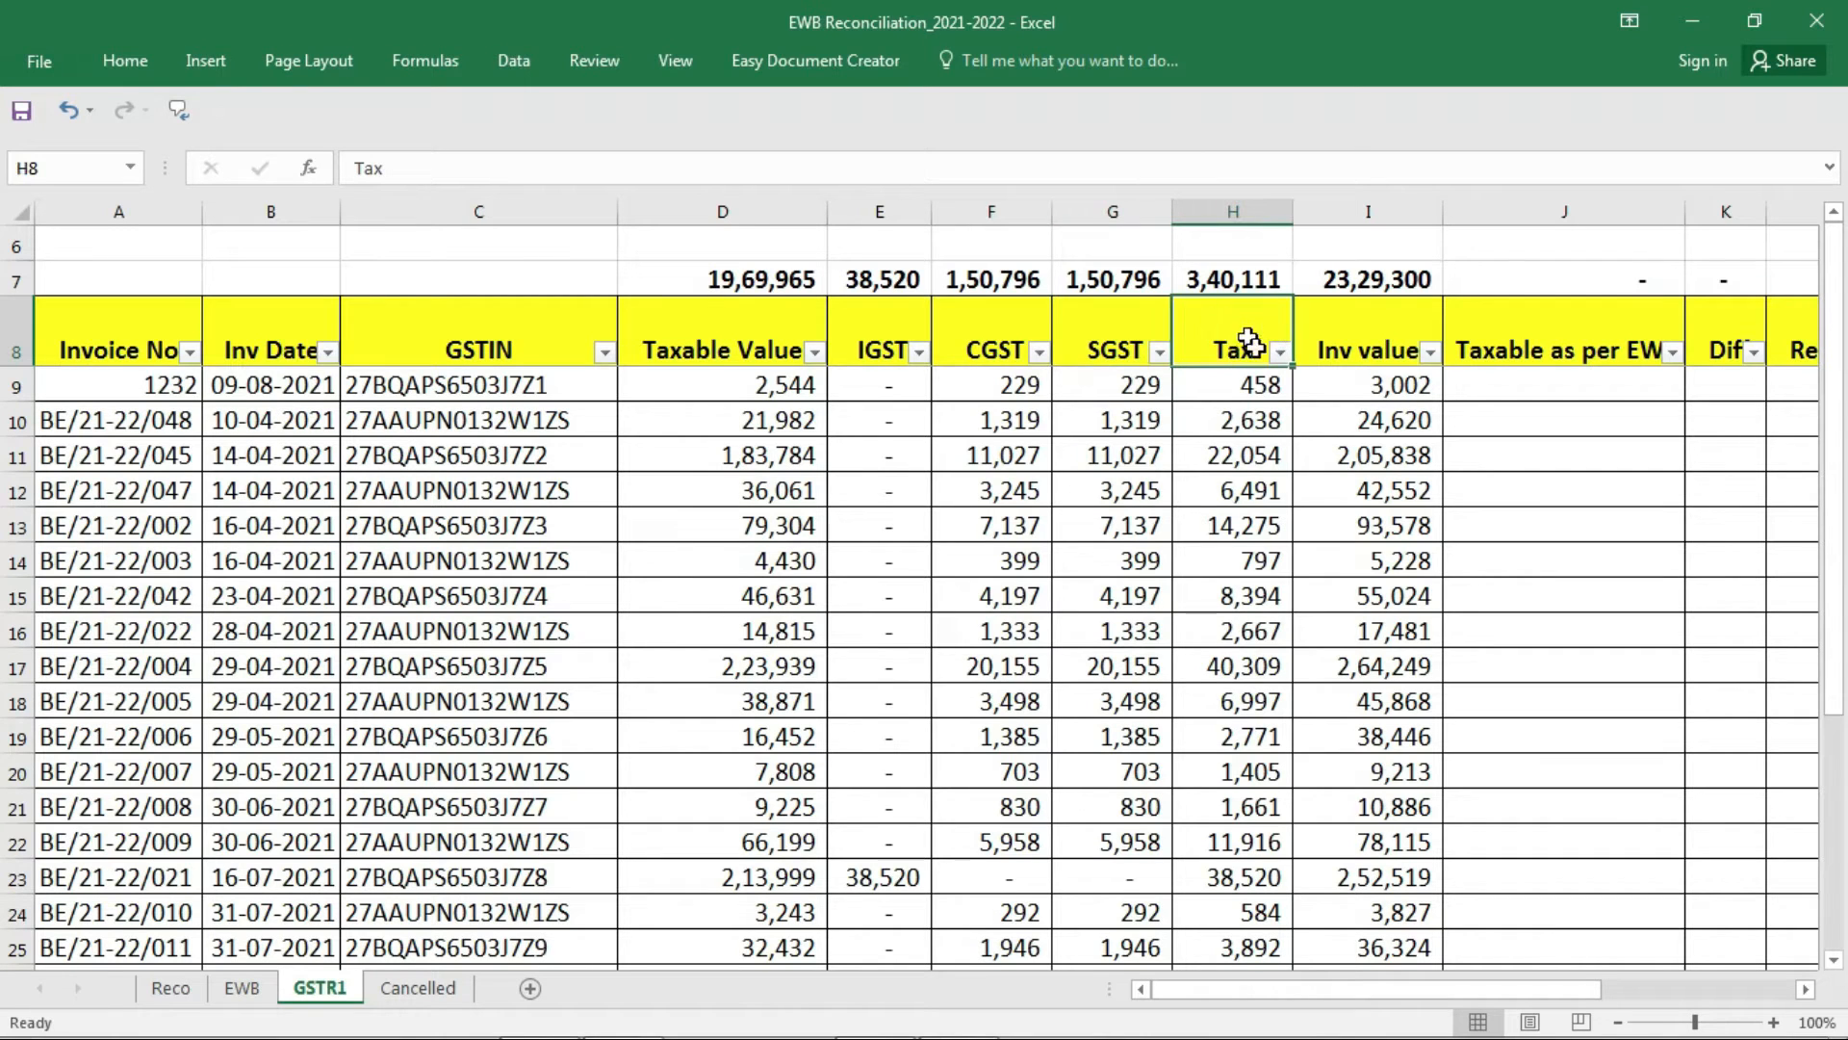
click(1345, 325)
click(270, 489)
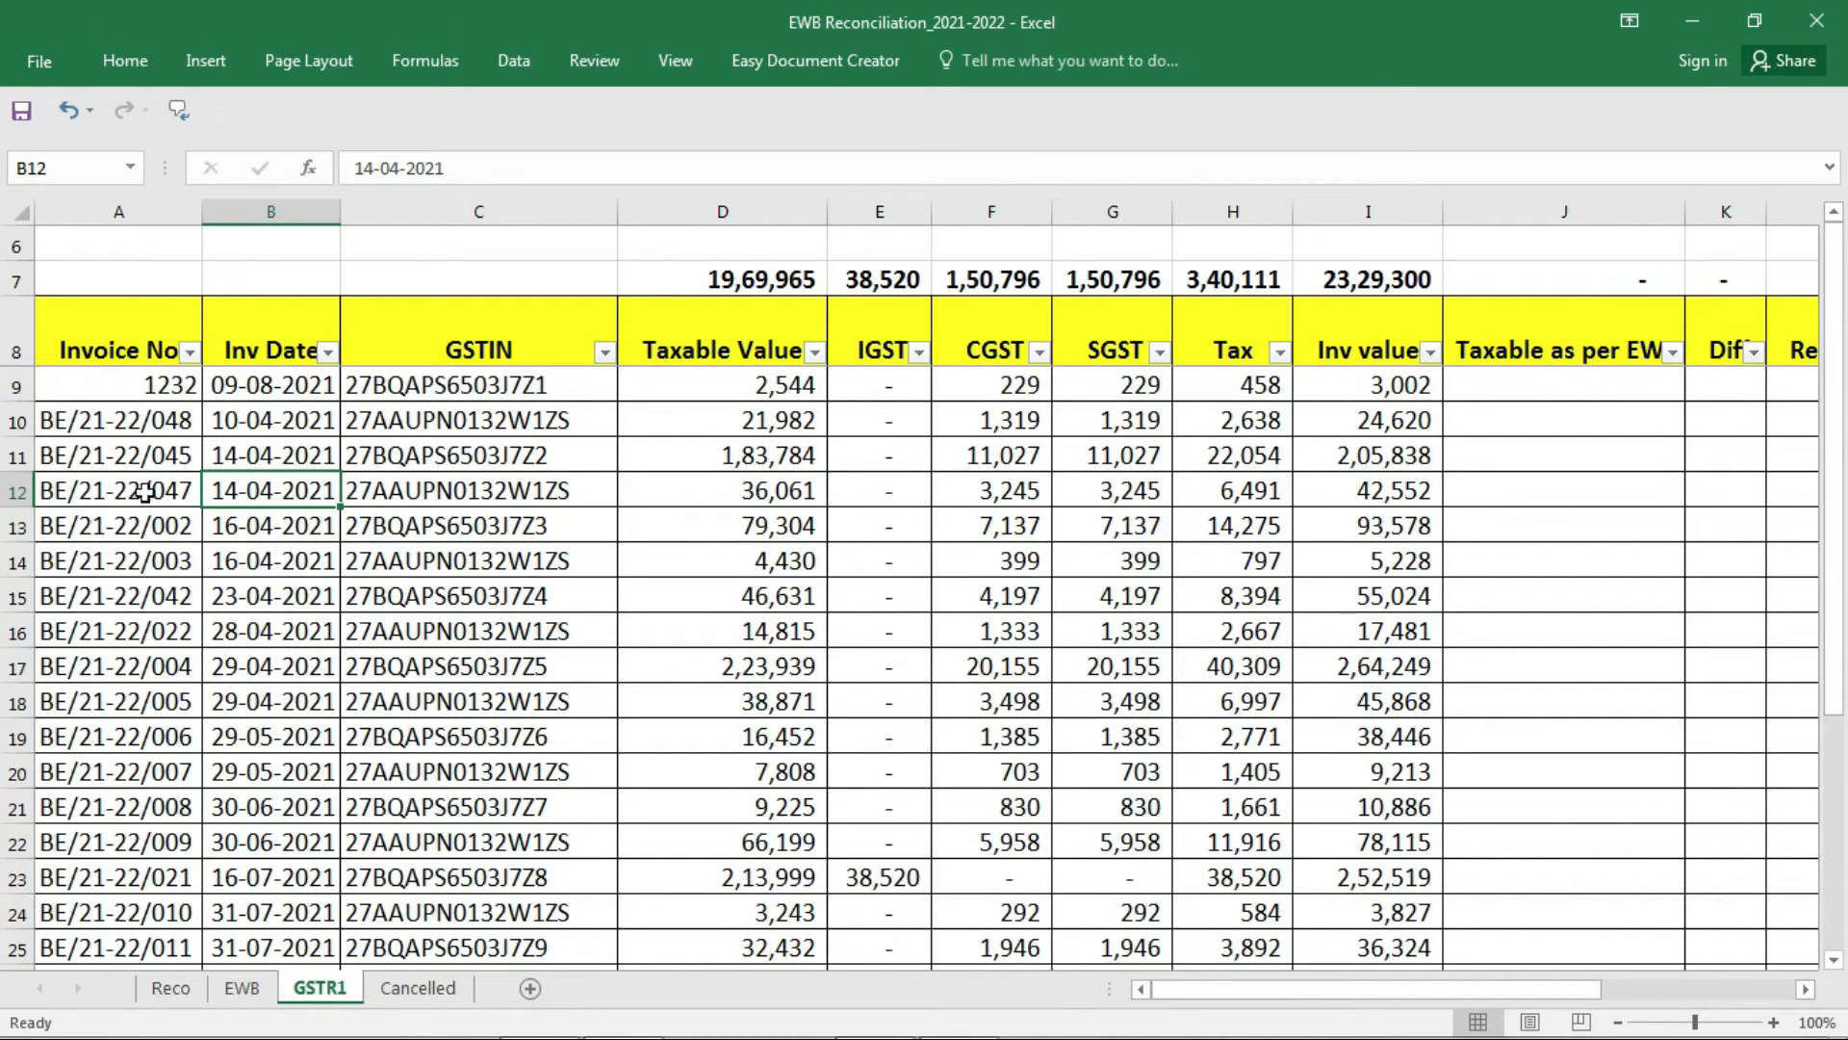
click(103, 420)
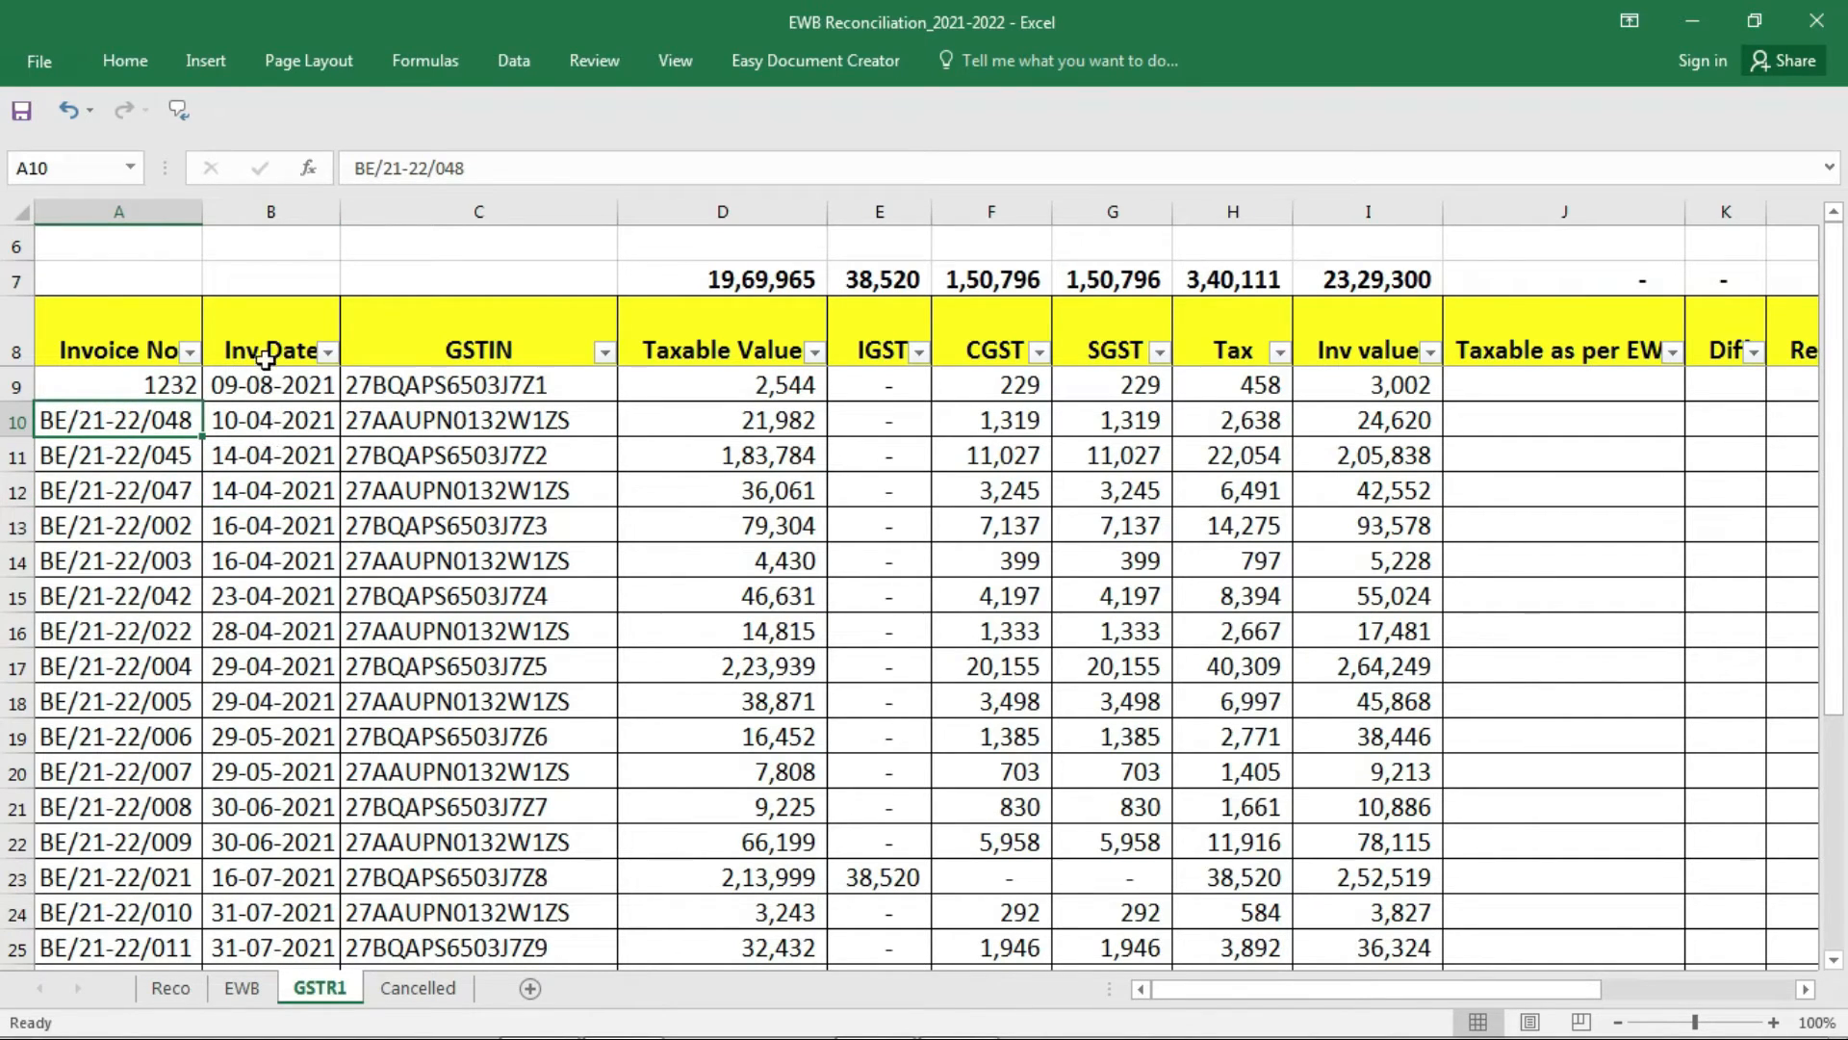
Check the Document No and EWB No columns on the EWB sheet, and return to the GSTR1 sheet.
click(243, 988)
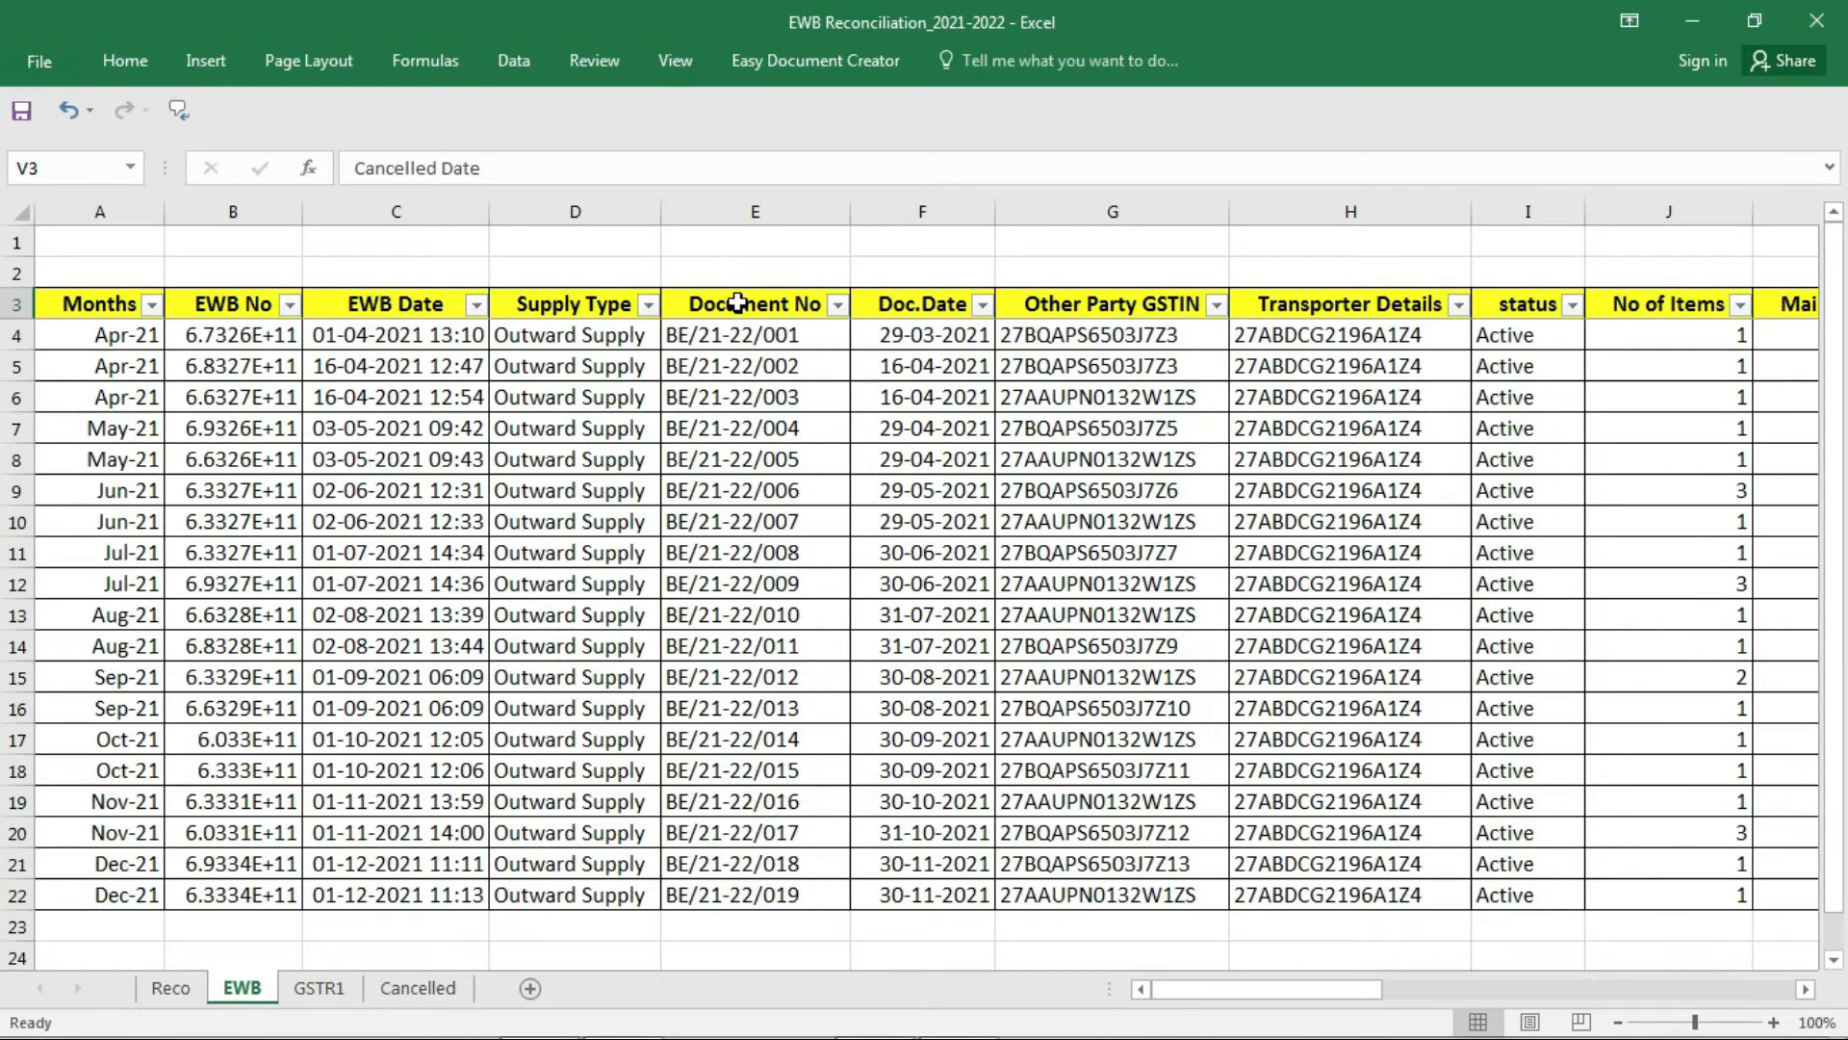
drag(737, 302, 736, 409)
drag(211, 305, 215, 374)
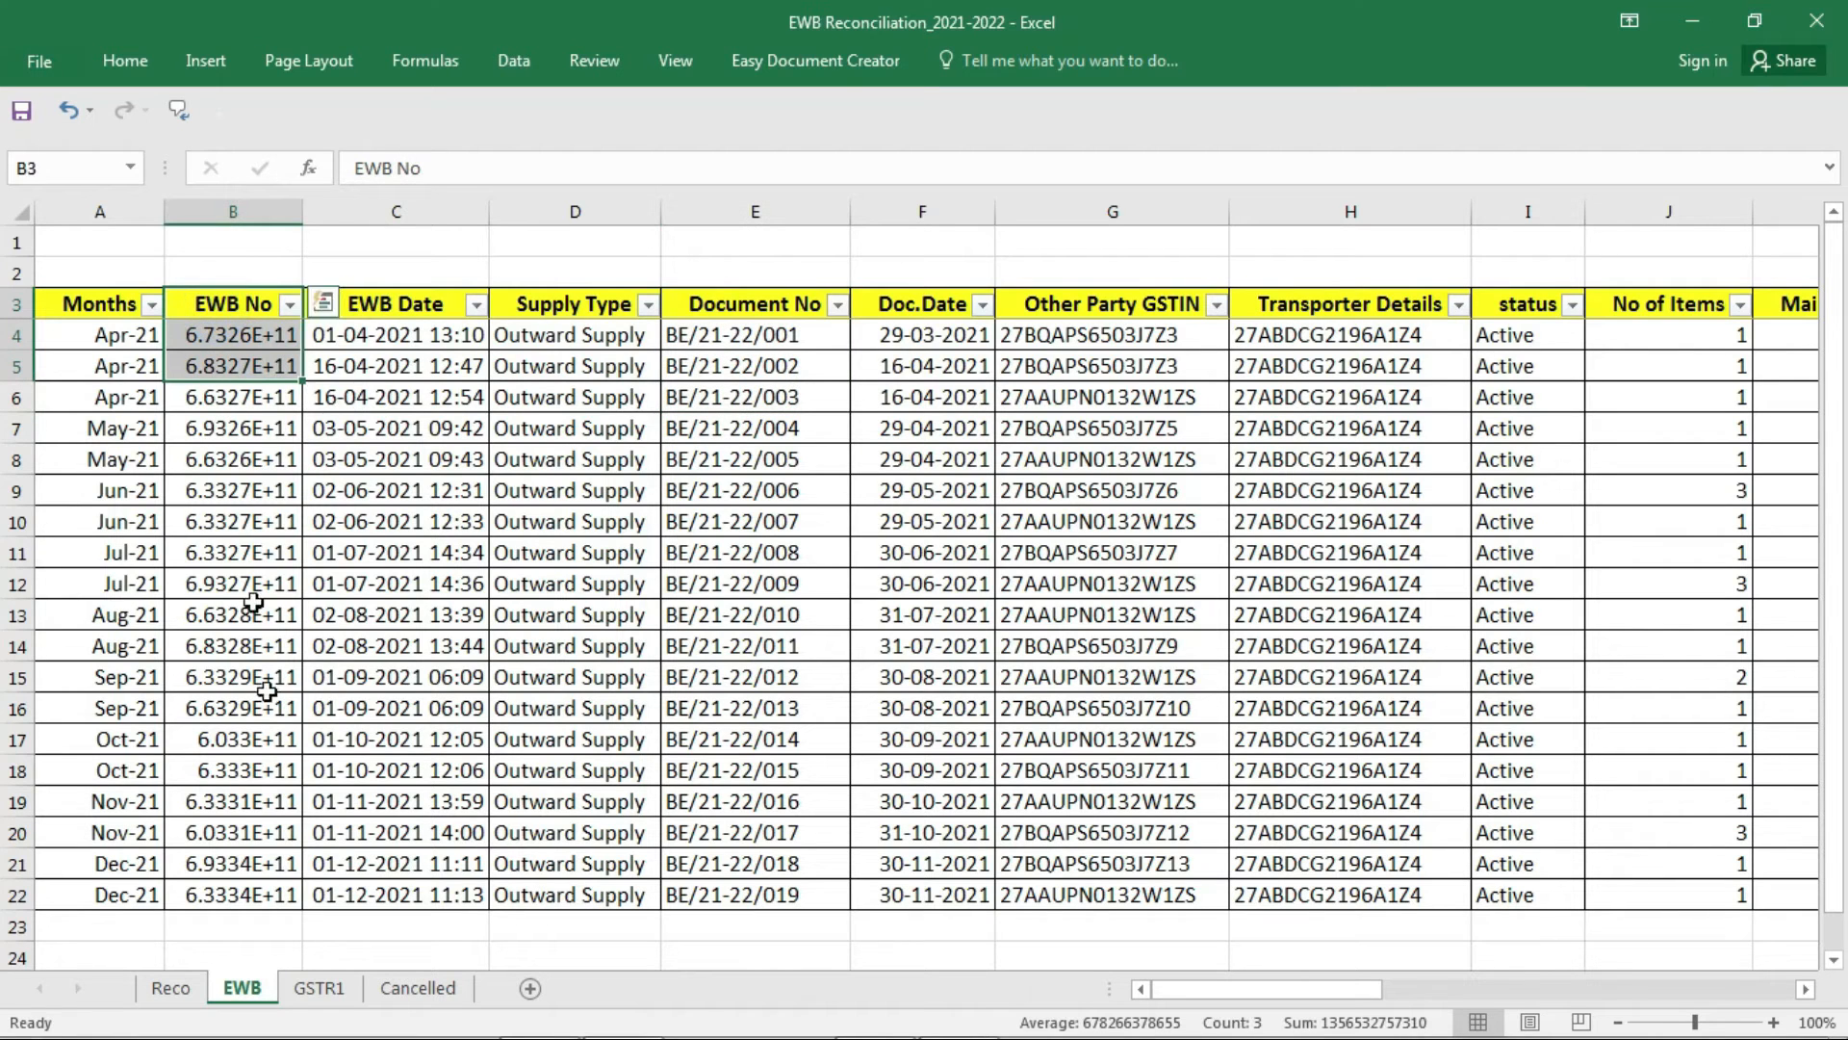
click(320, 988)
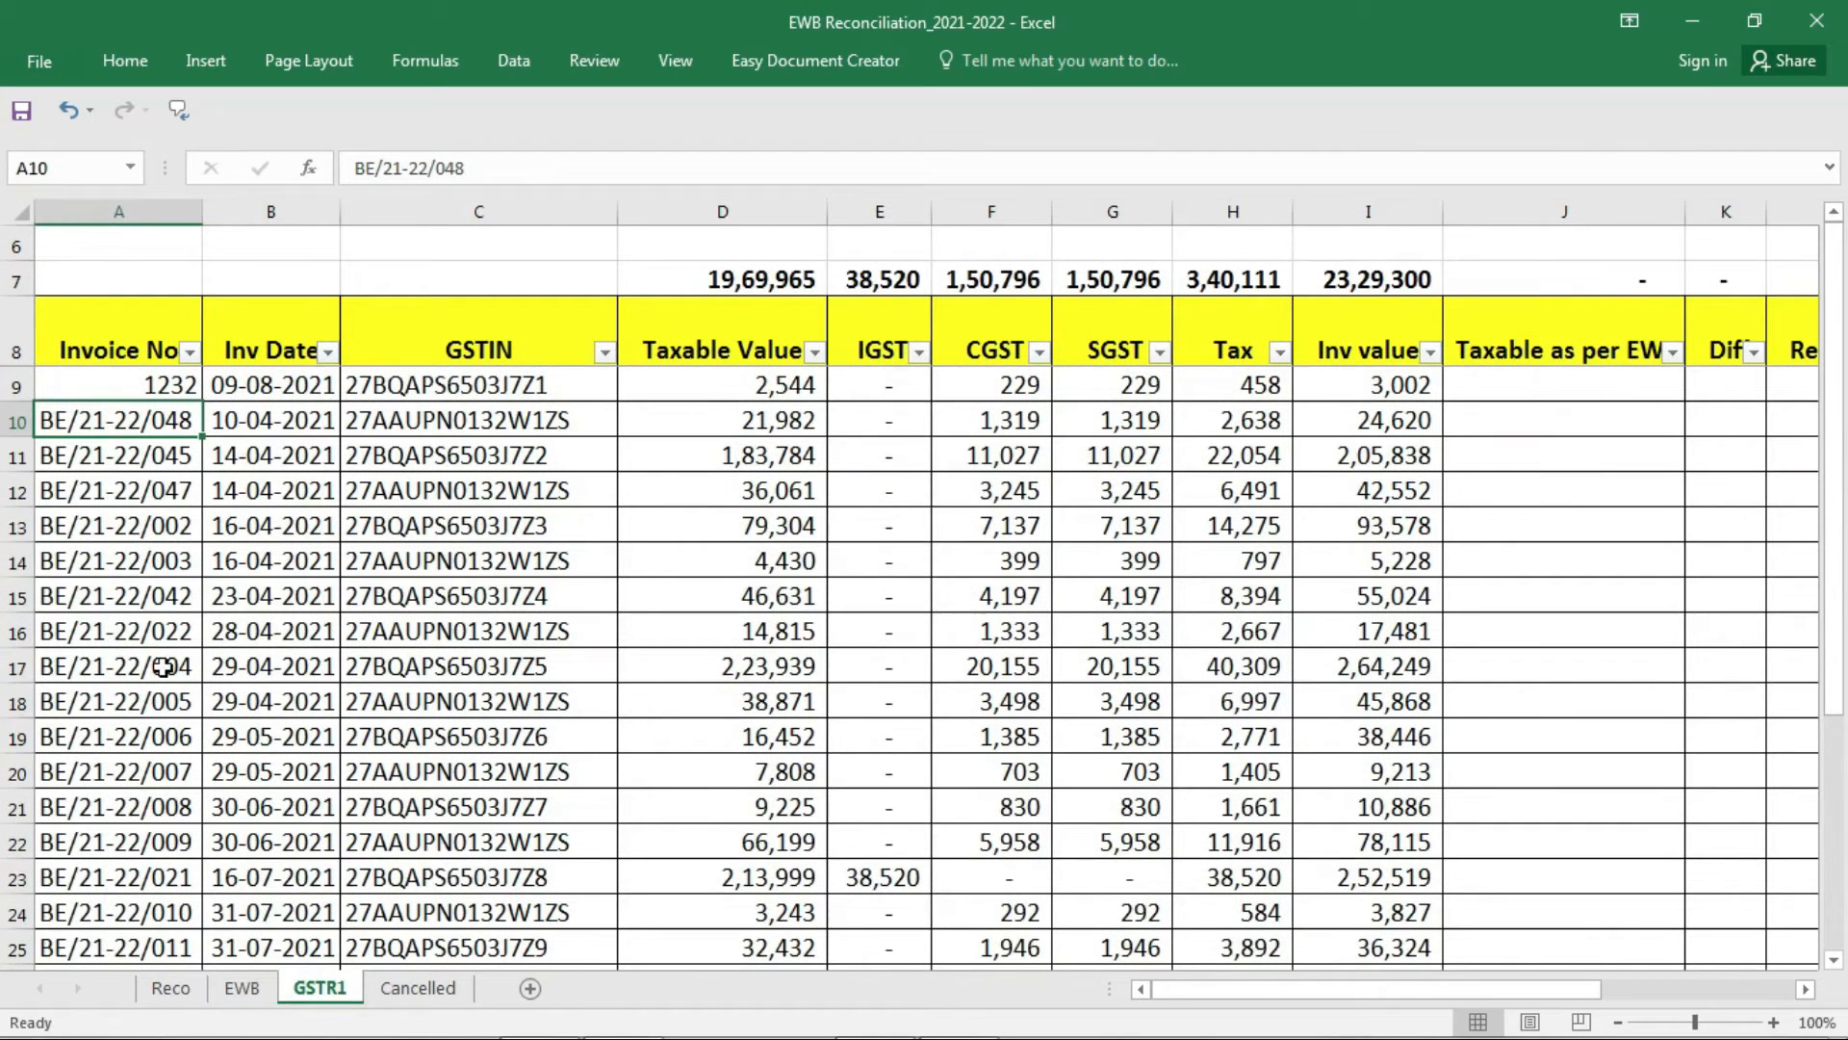
click(271, 211)
click(380, 557)
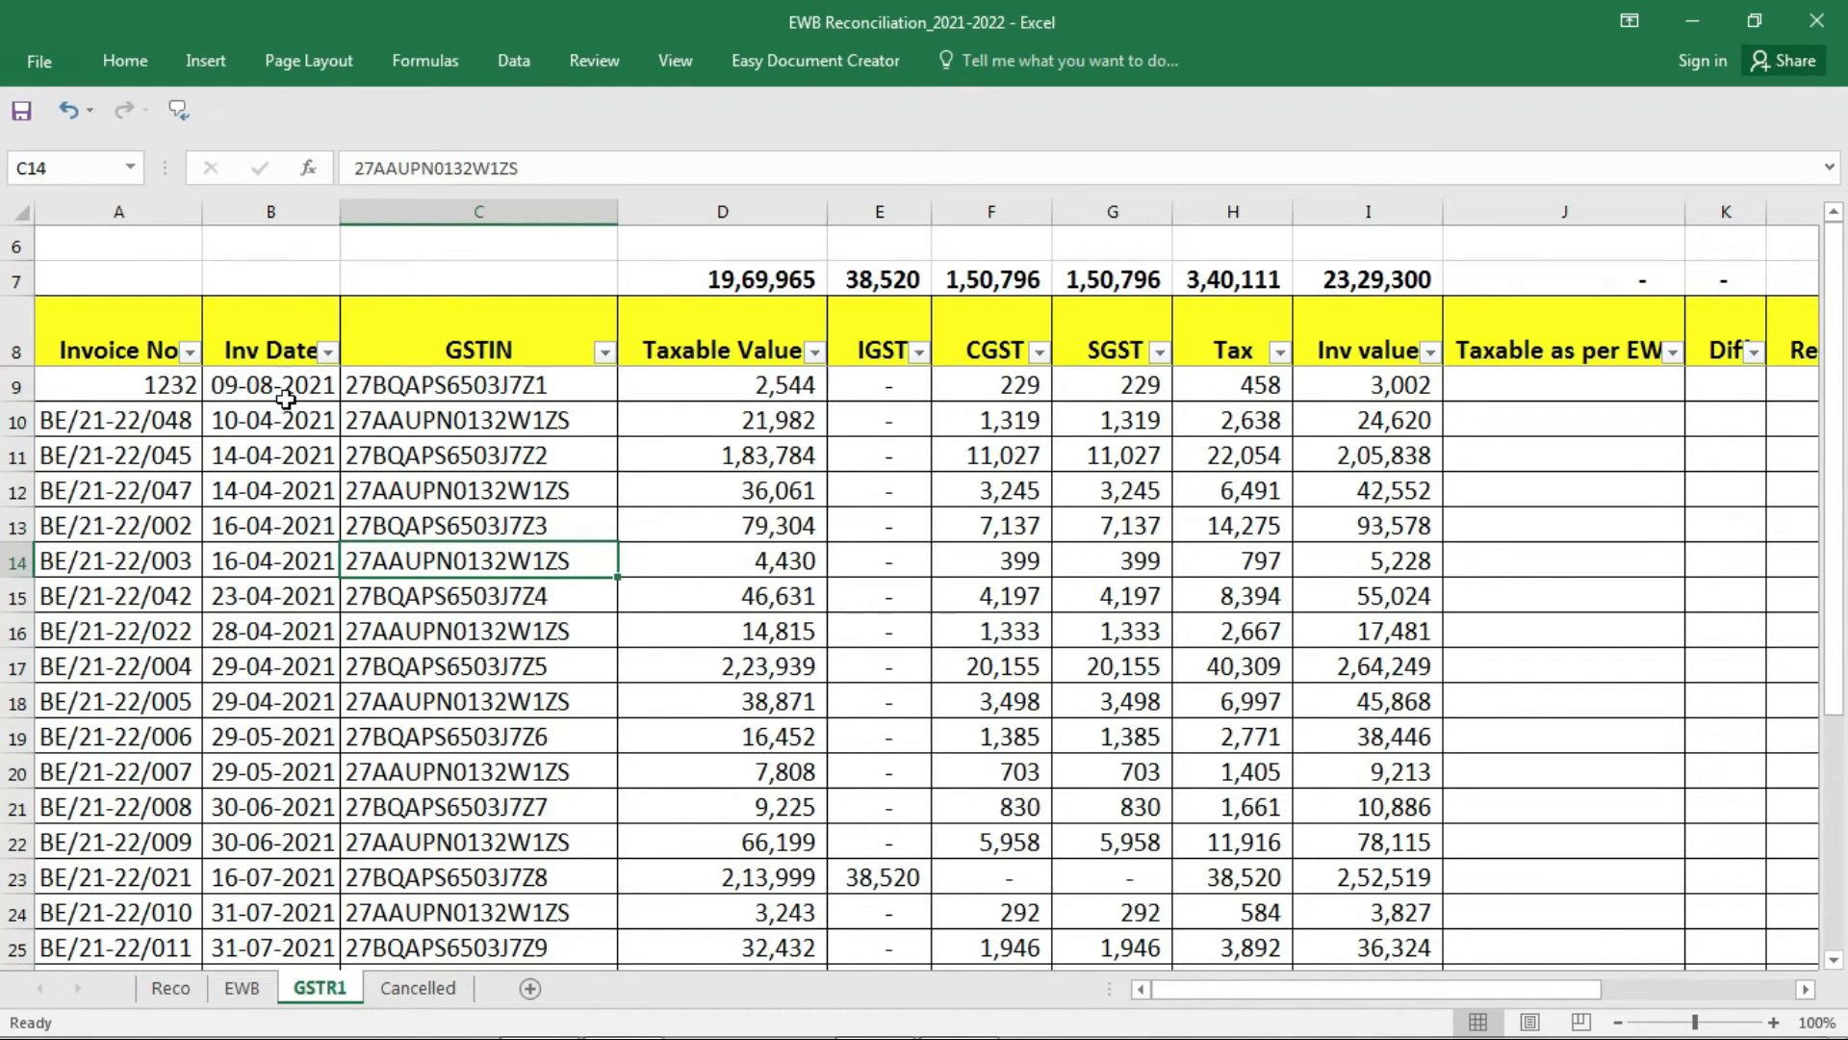
click(269, 212)
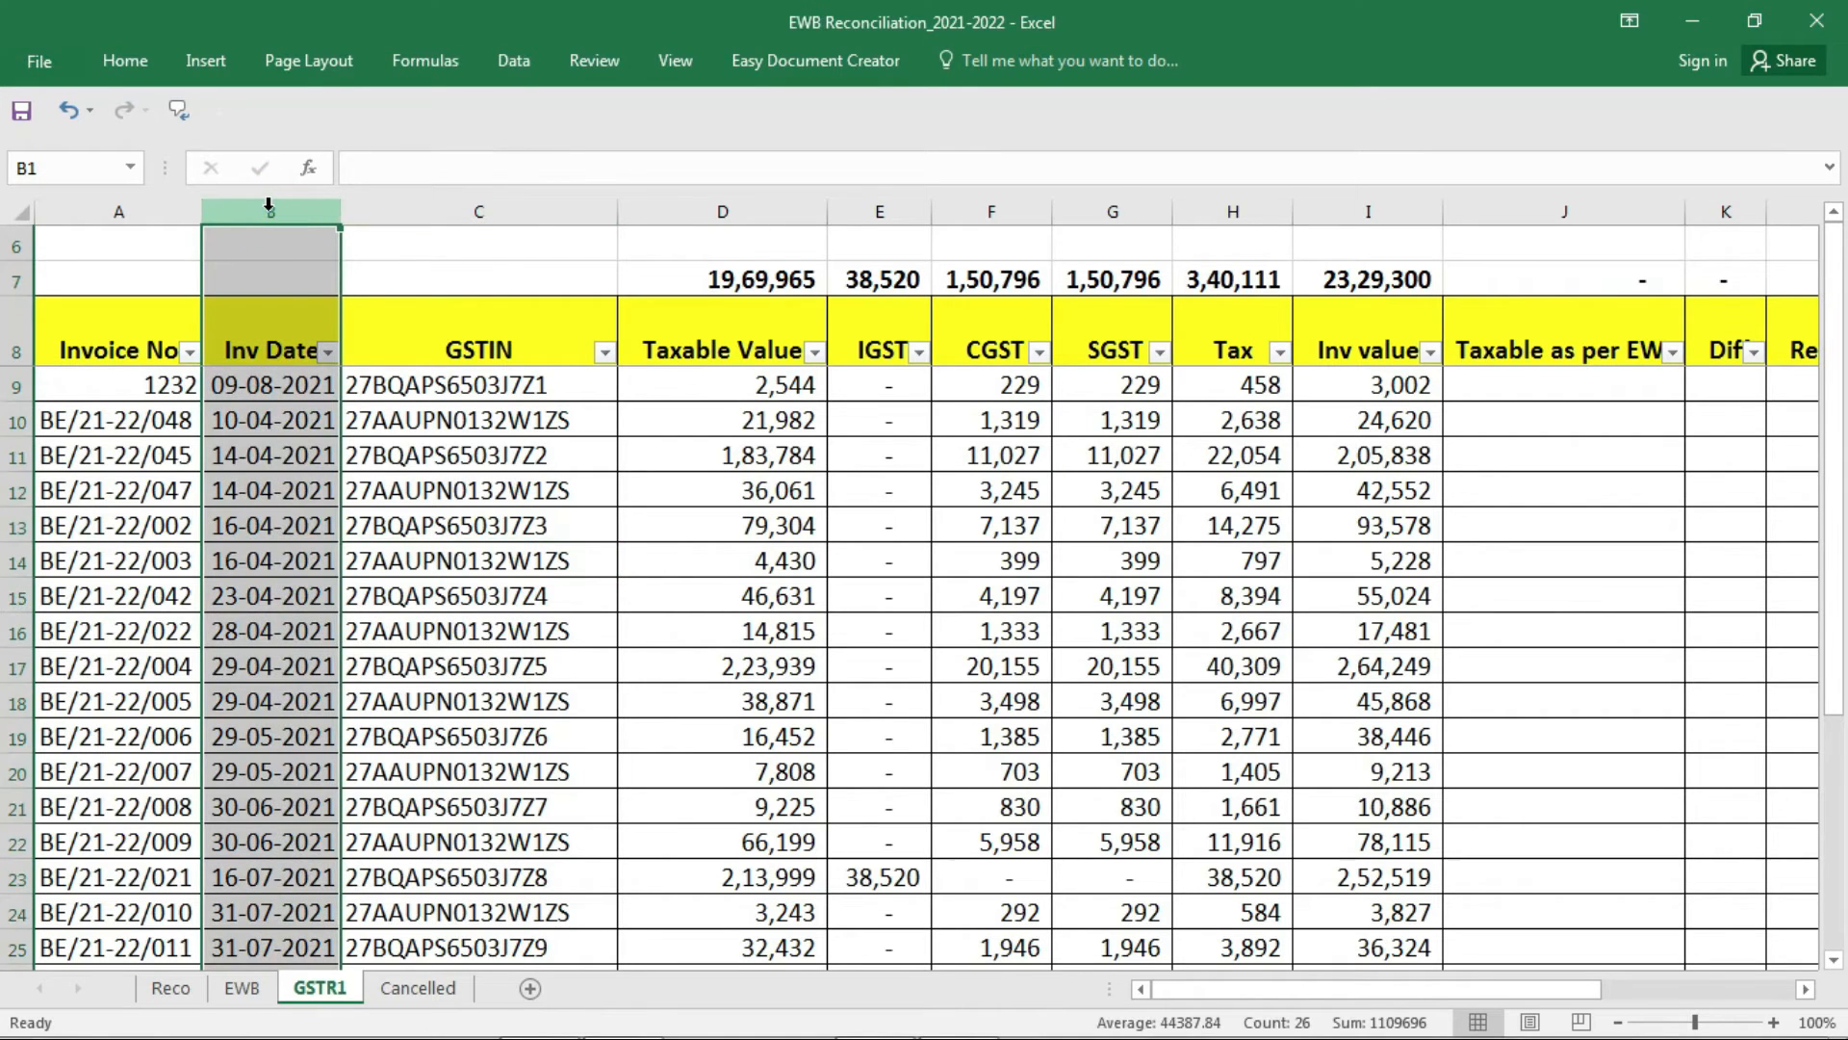
right_click(269, 205)
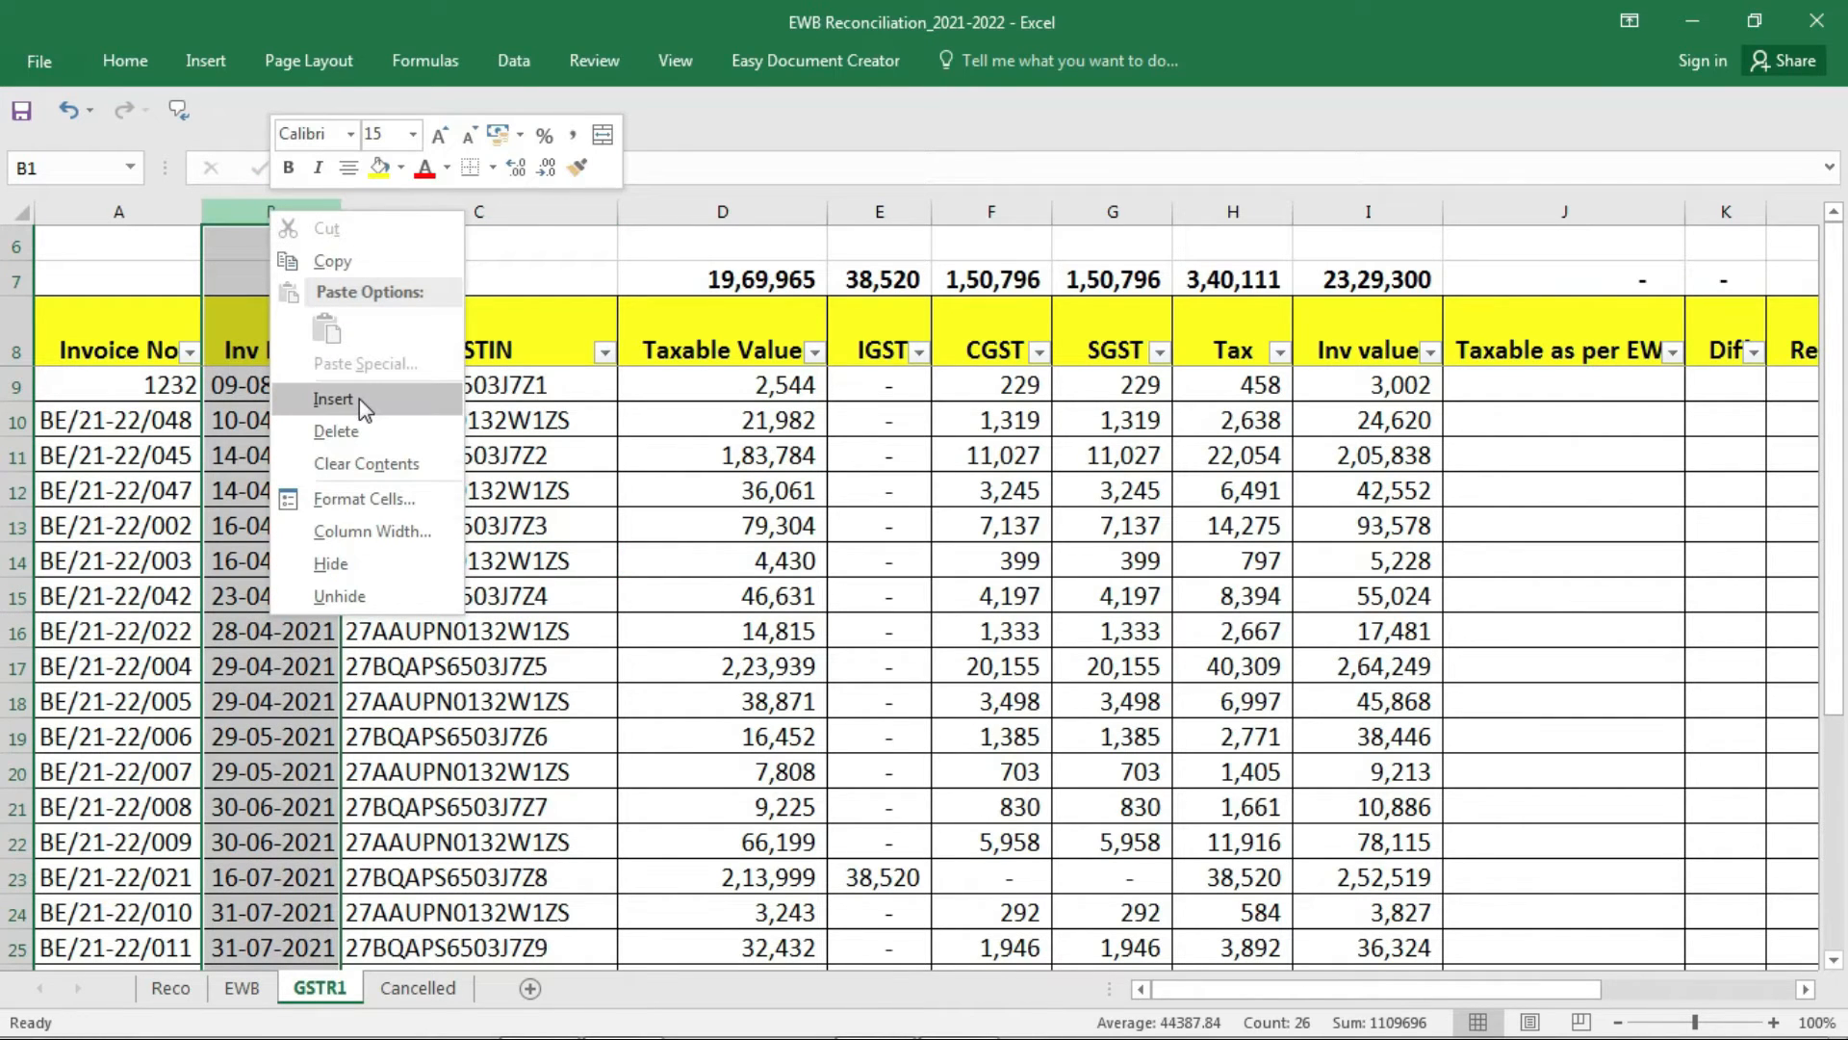
click(834, 526)
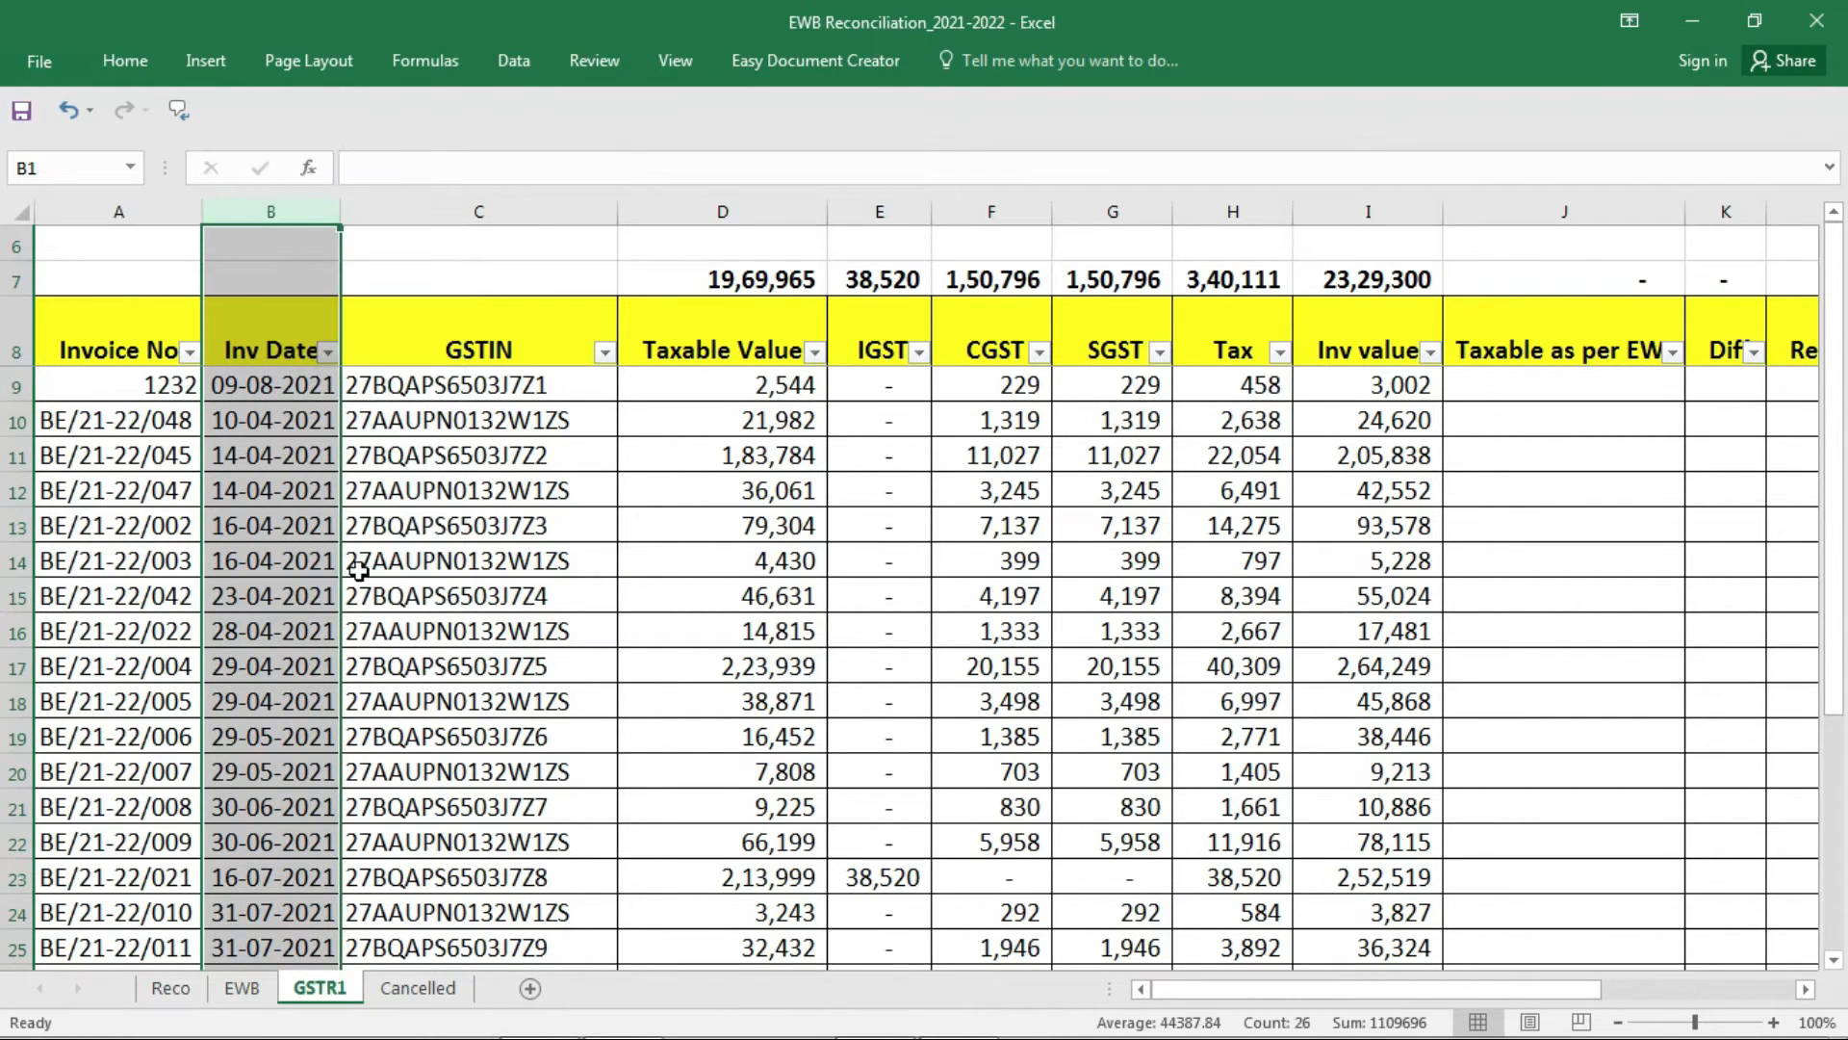
Insert a blank column between Invoice No and Inv Date on the GSTR1 sheet.
click(276, 531)
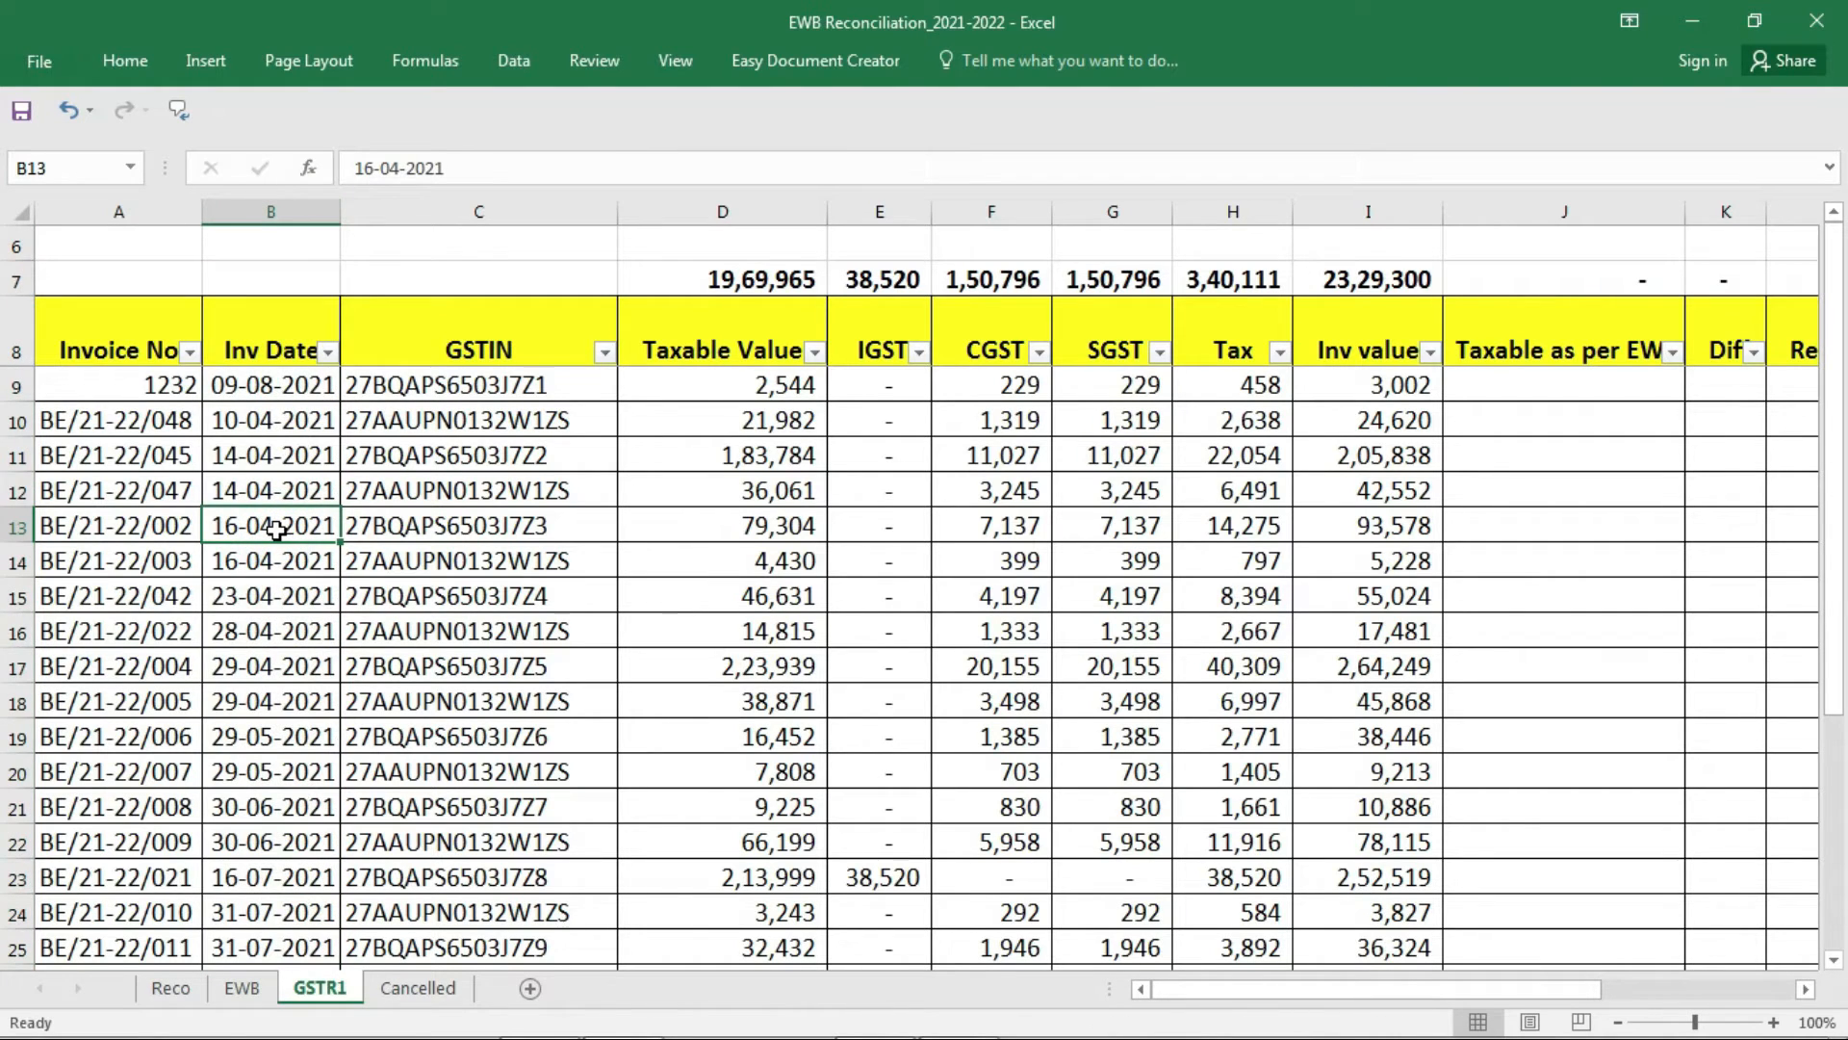
key(ctrl+space)
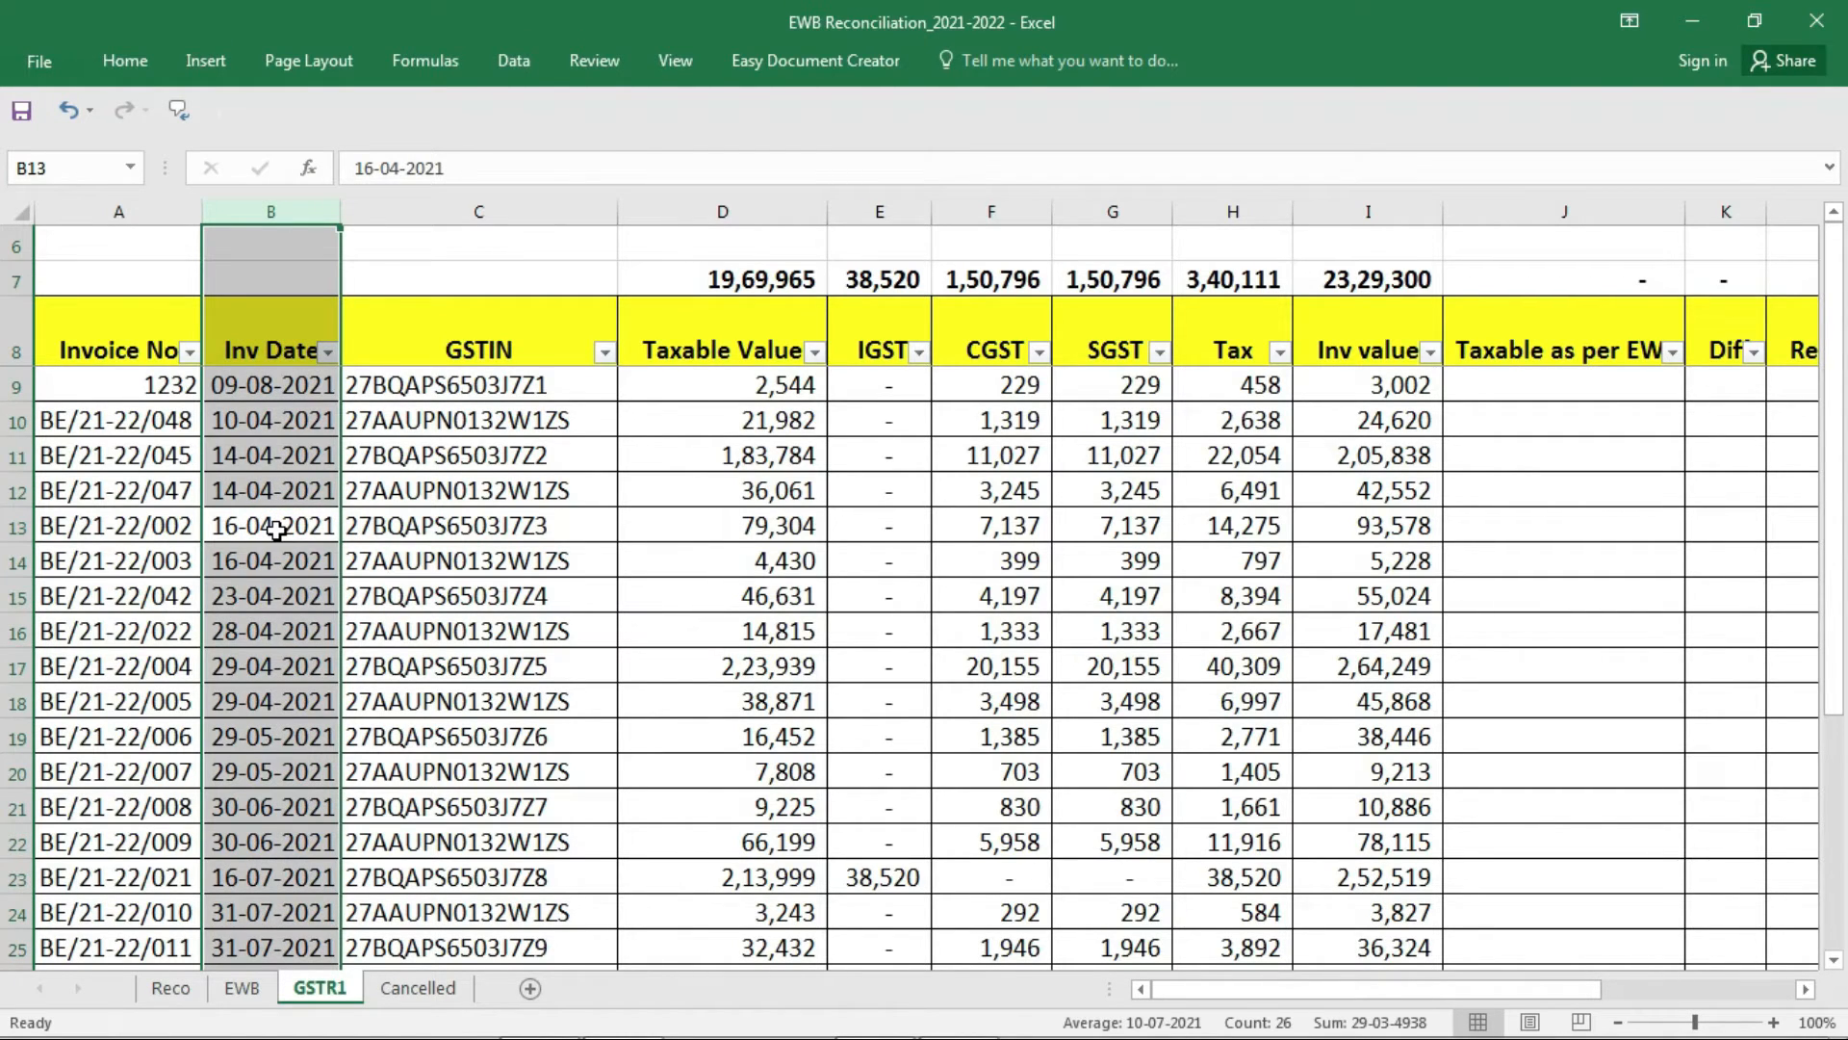
key(ctrl+shift+equal)
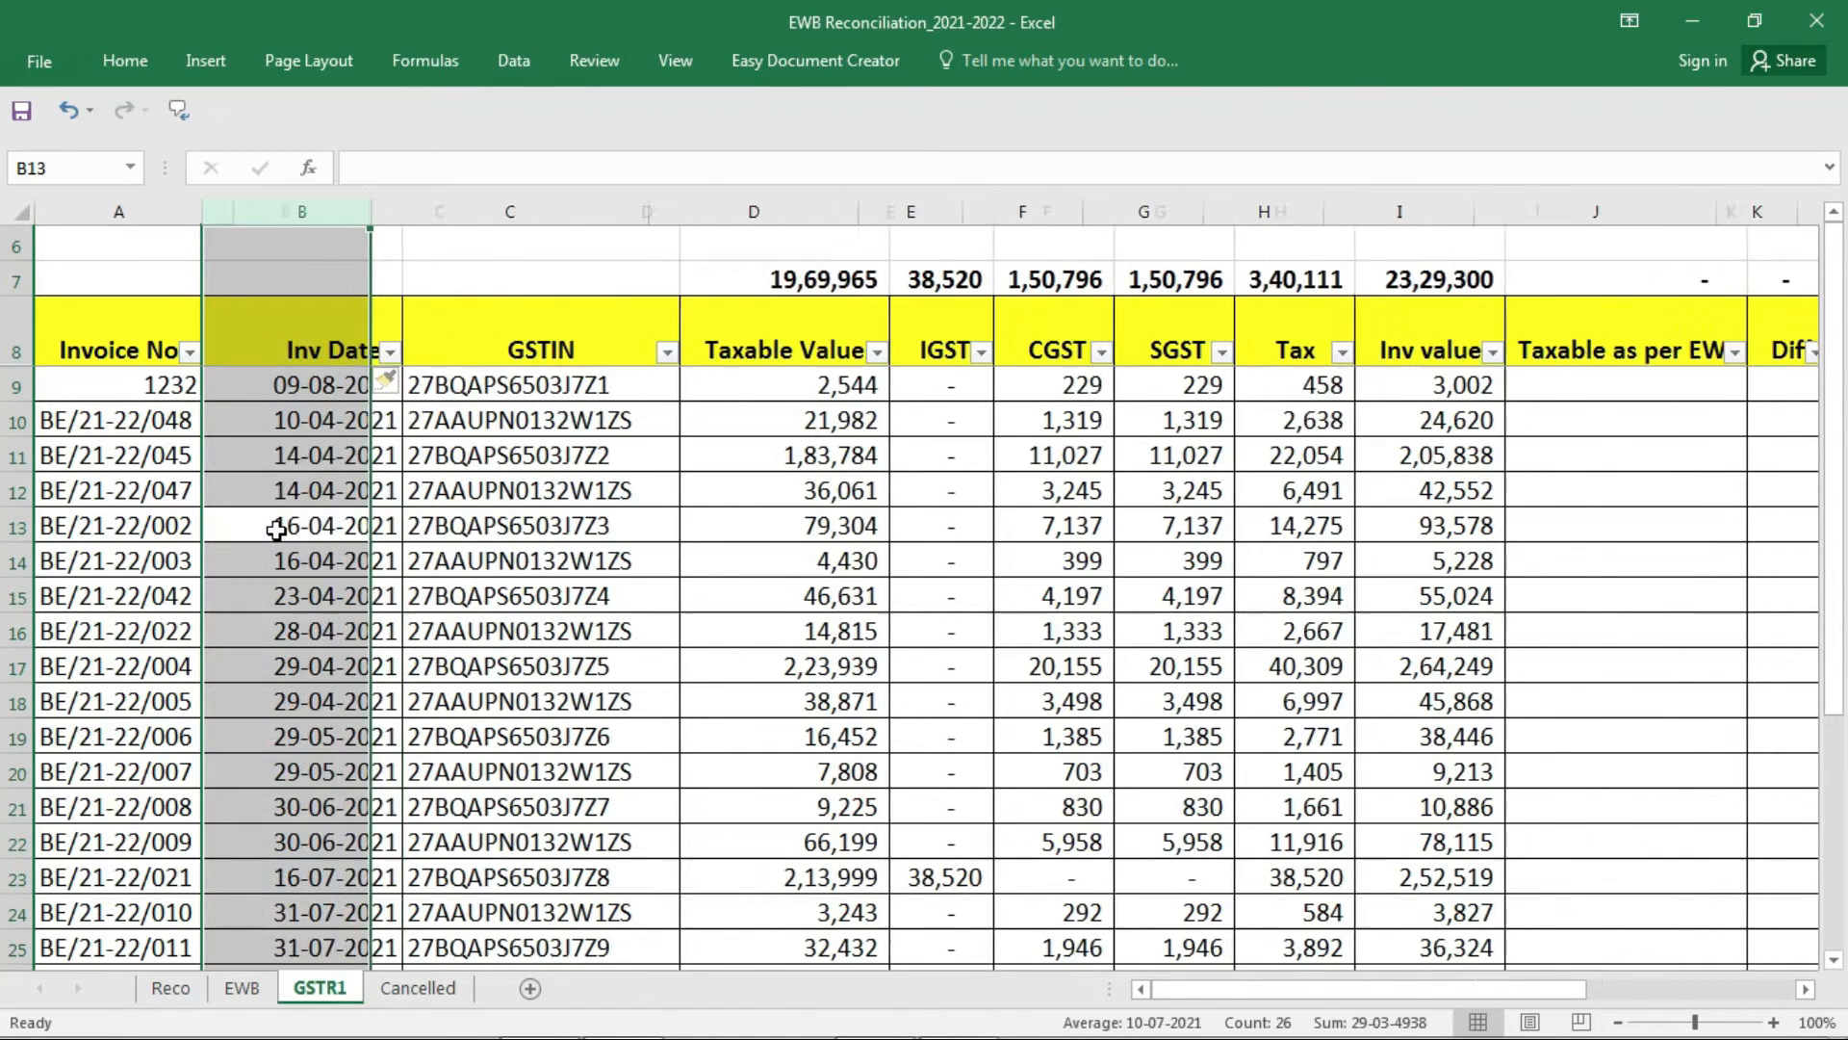
click(295, 414)
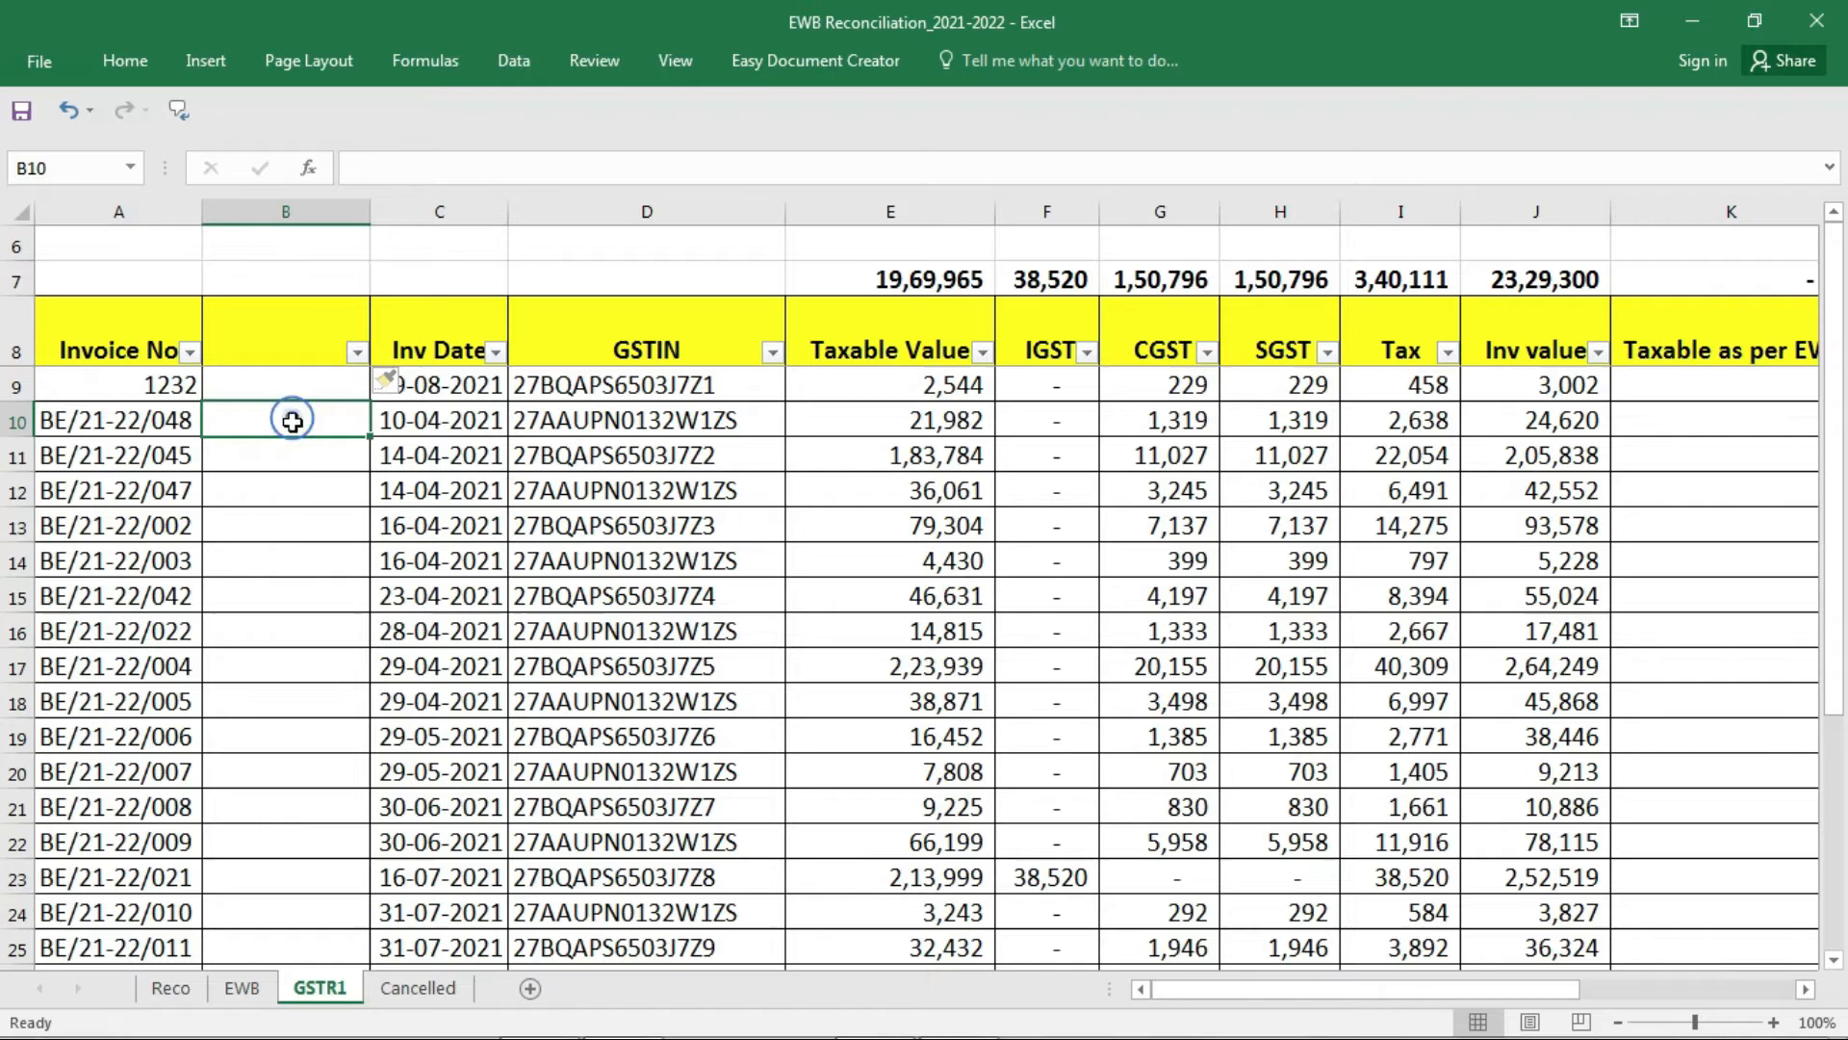
drag(296, 428, 299, 458)
Insert a copy of the EWB No column between Document No and Doc.Date on the EWB sheet.
click(258, 991)
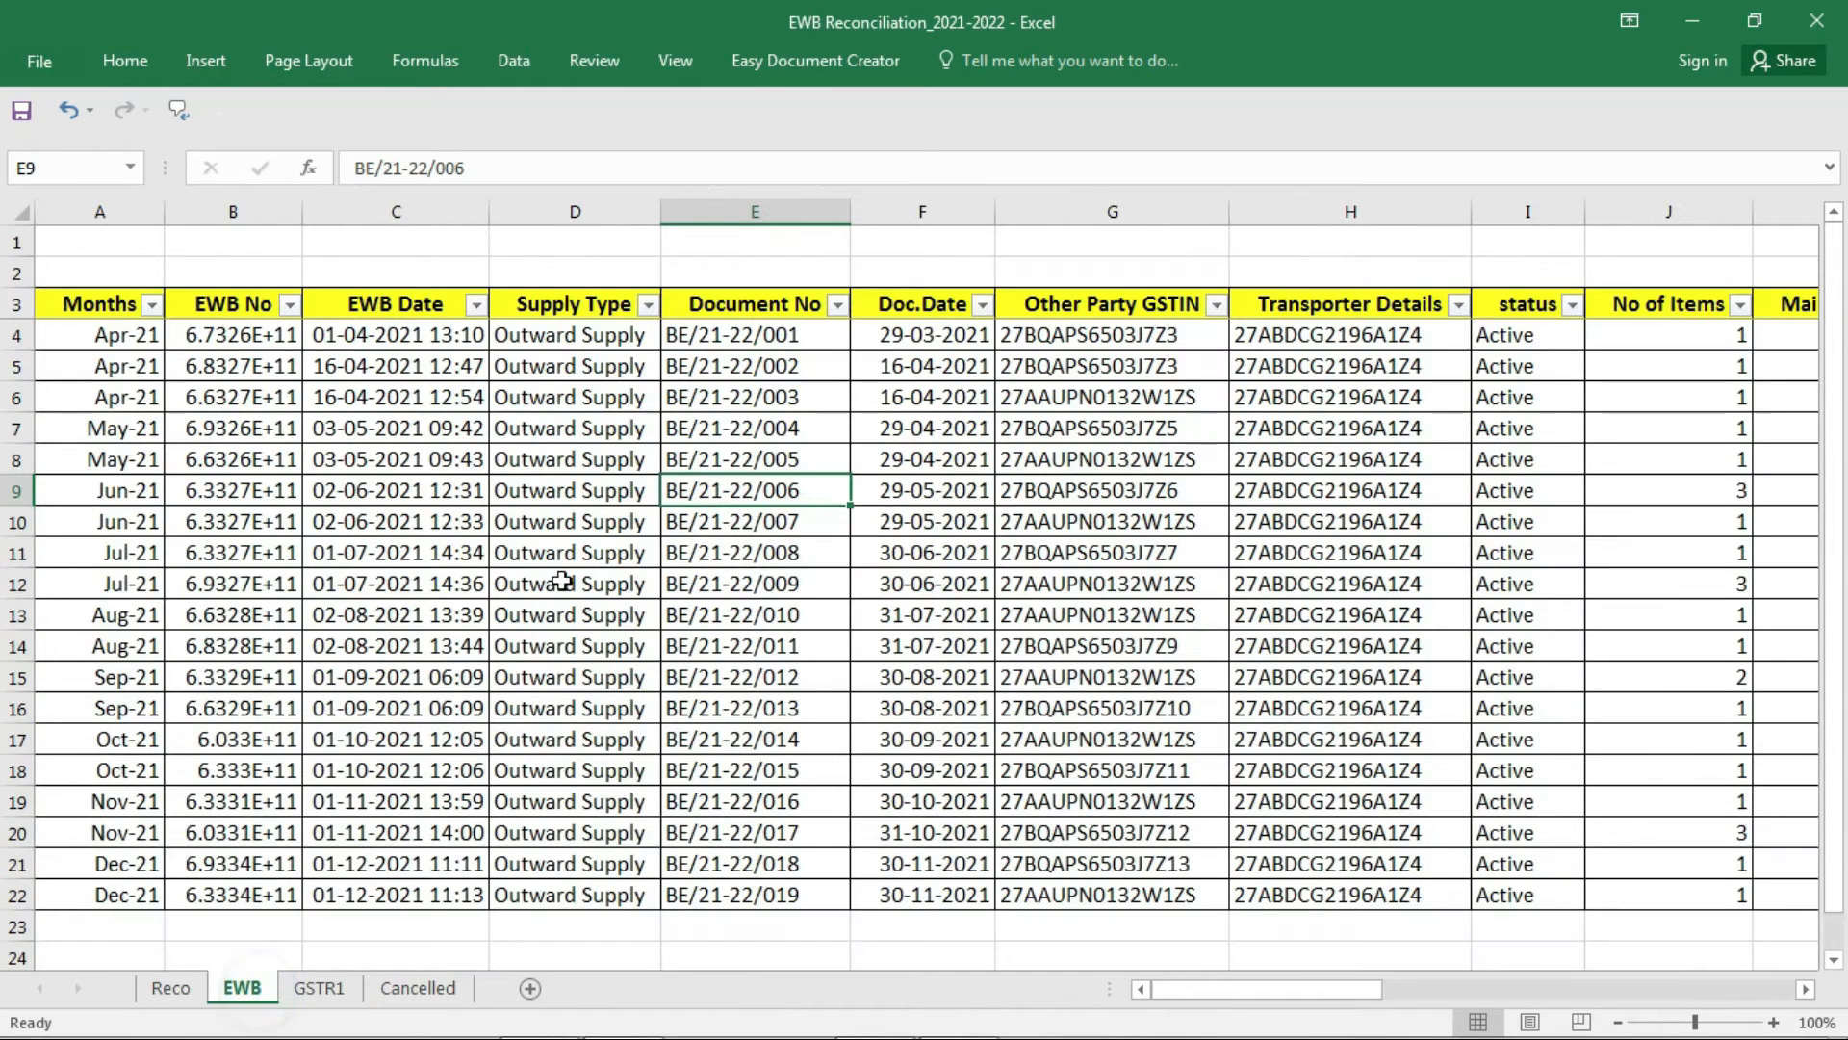
click(242, 495)
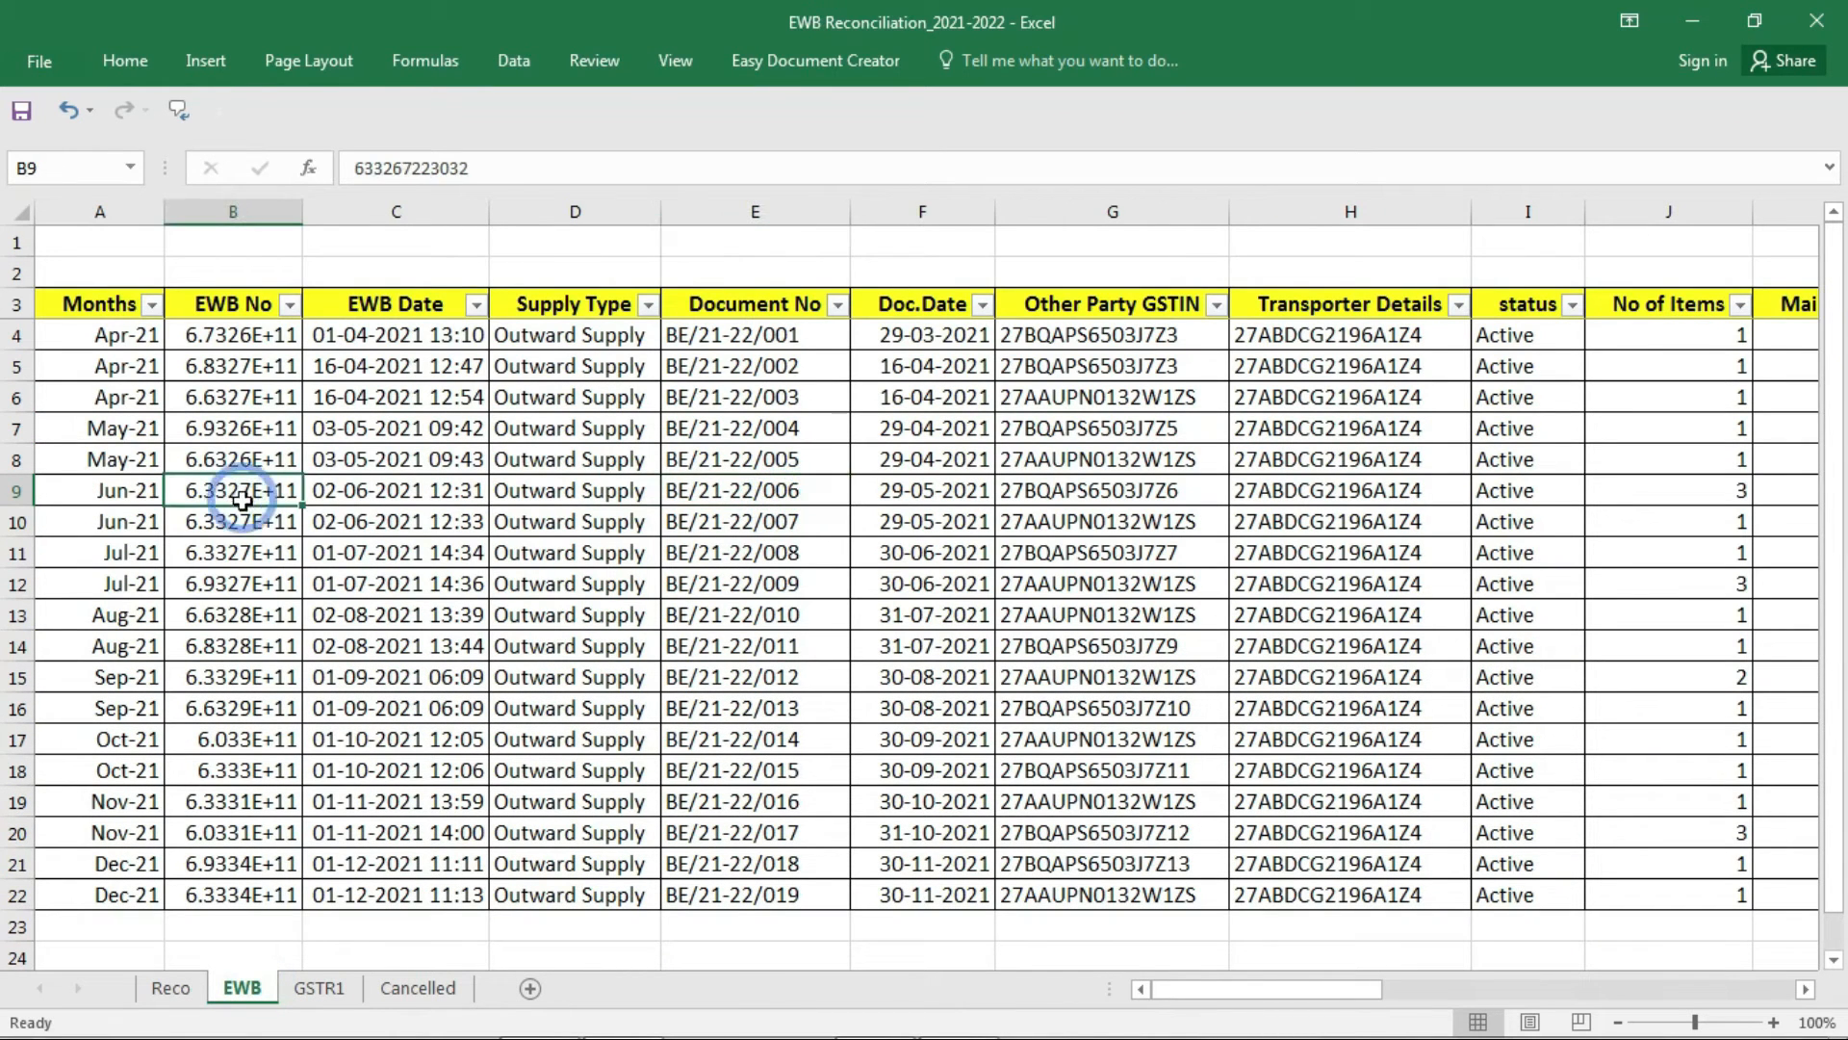
click(319, 990)
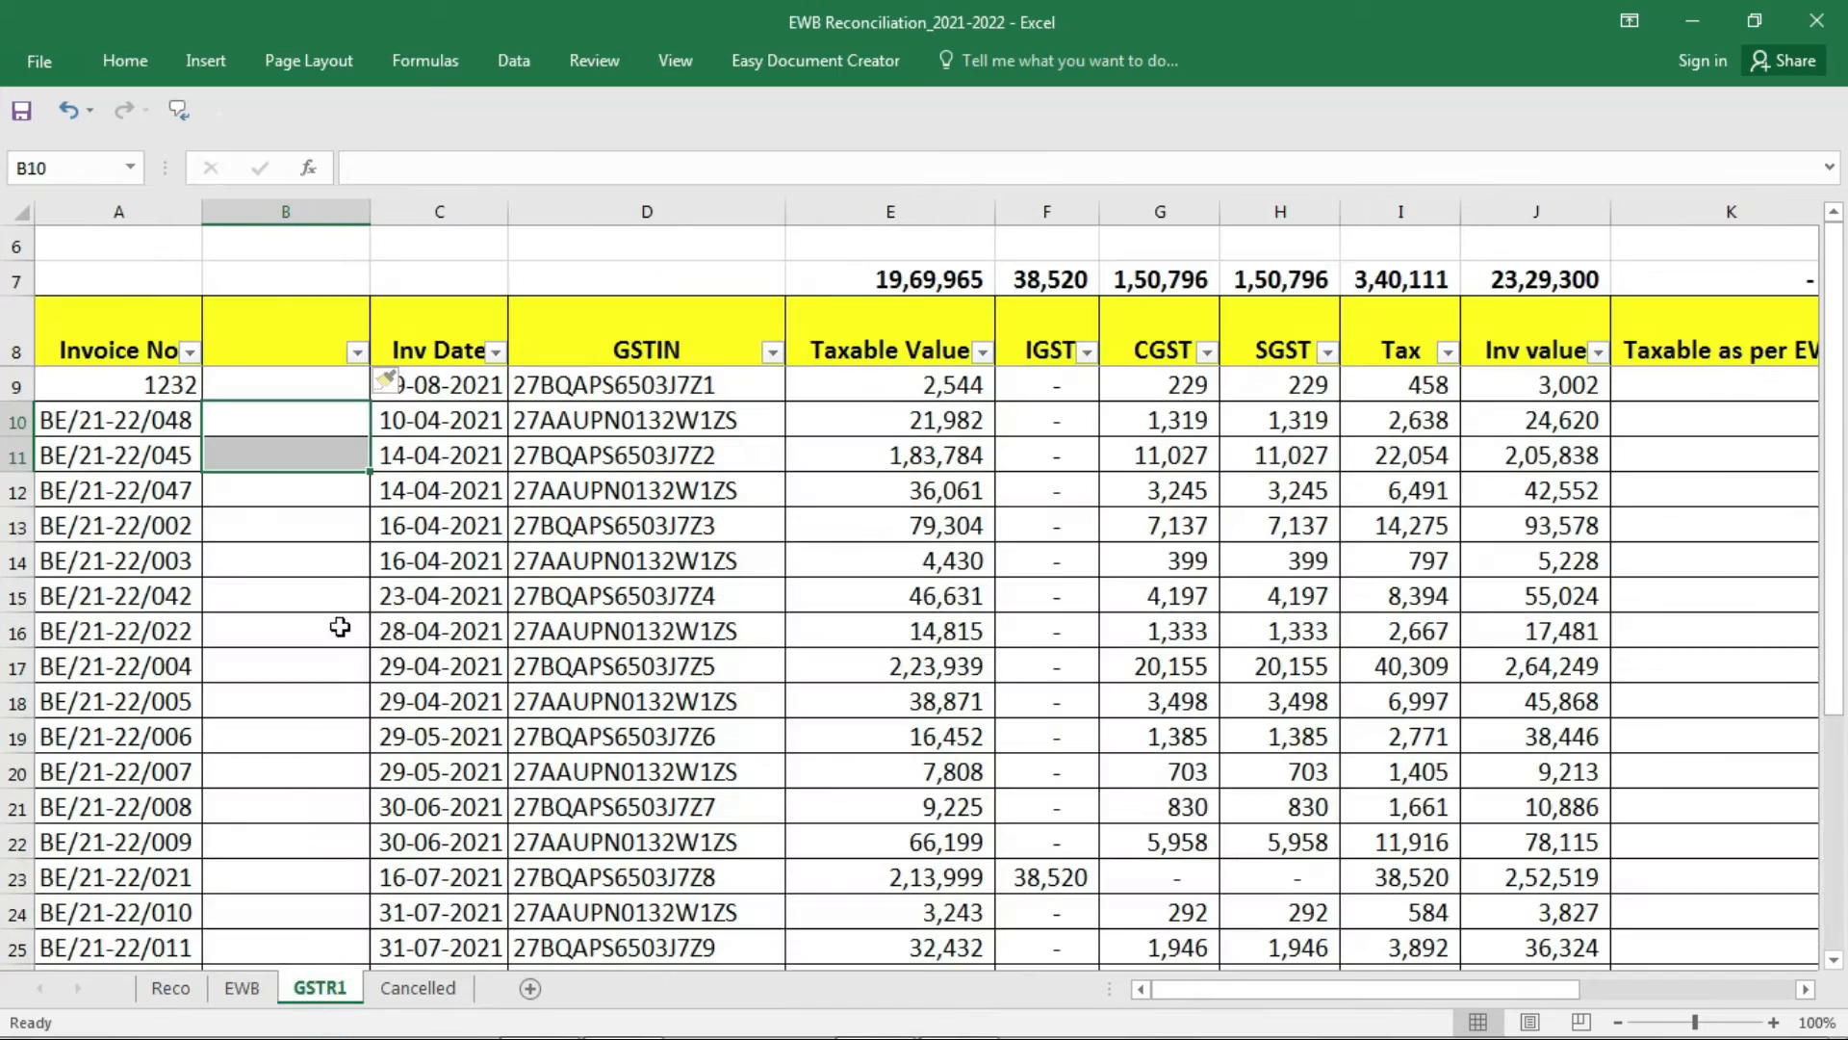
click(242, 991)
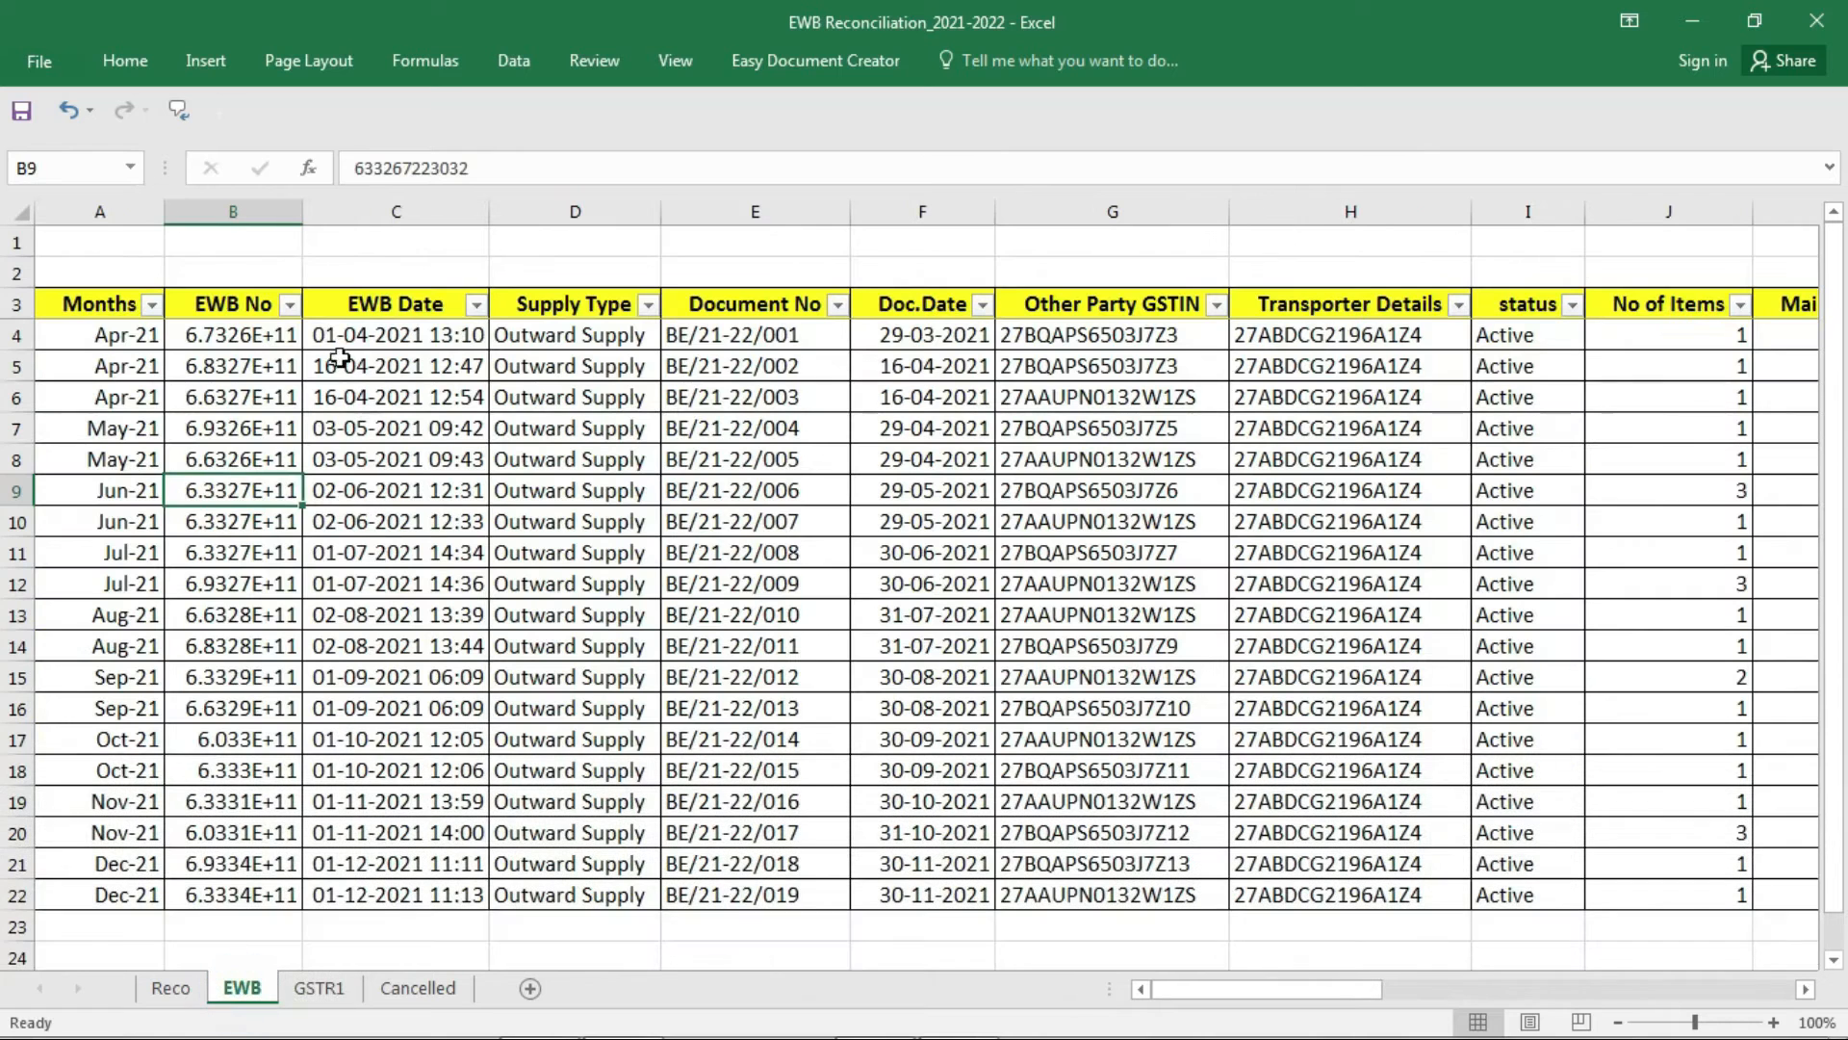
click(238, 216)
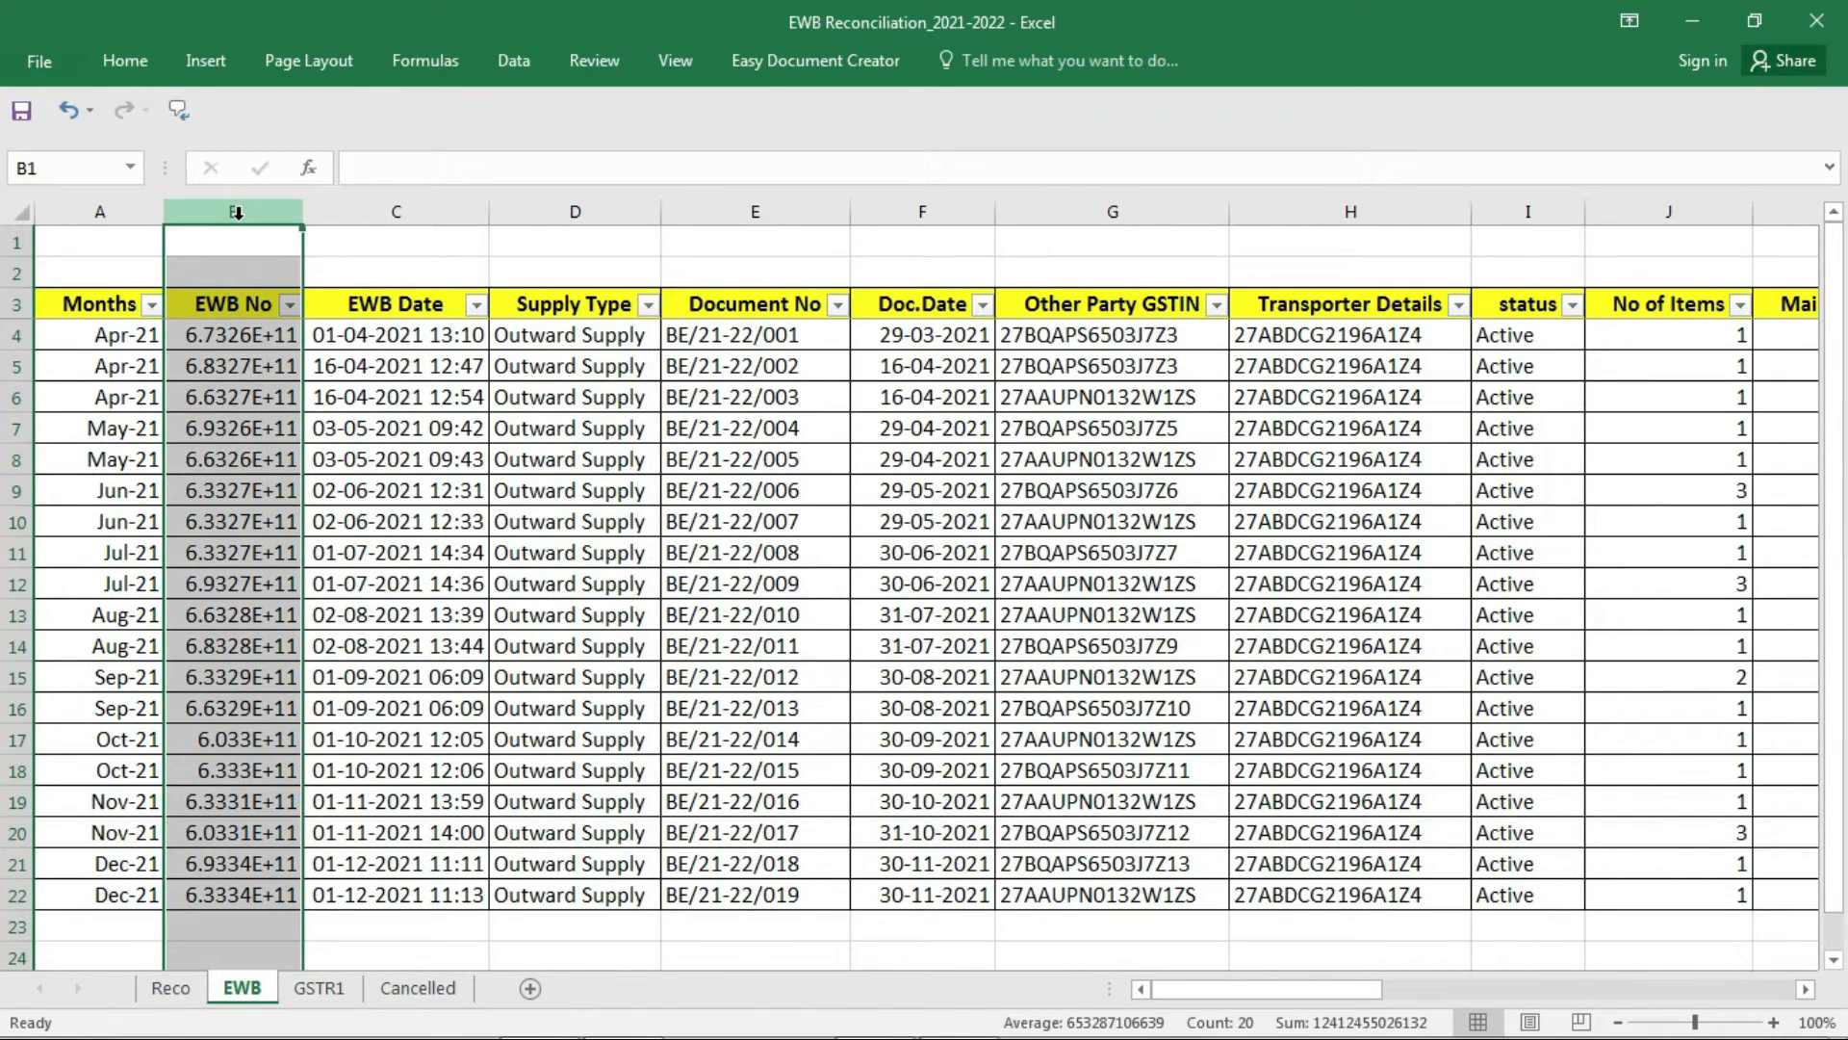
key(ctrl+c)
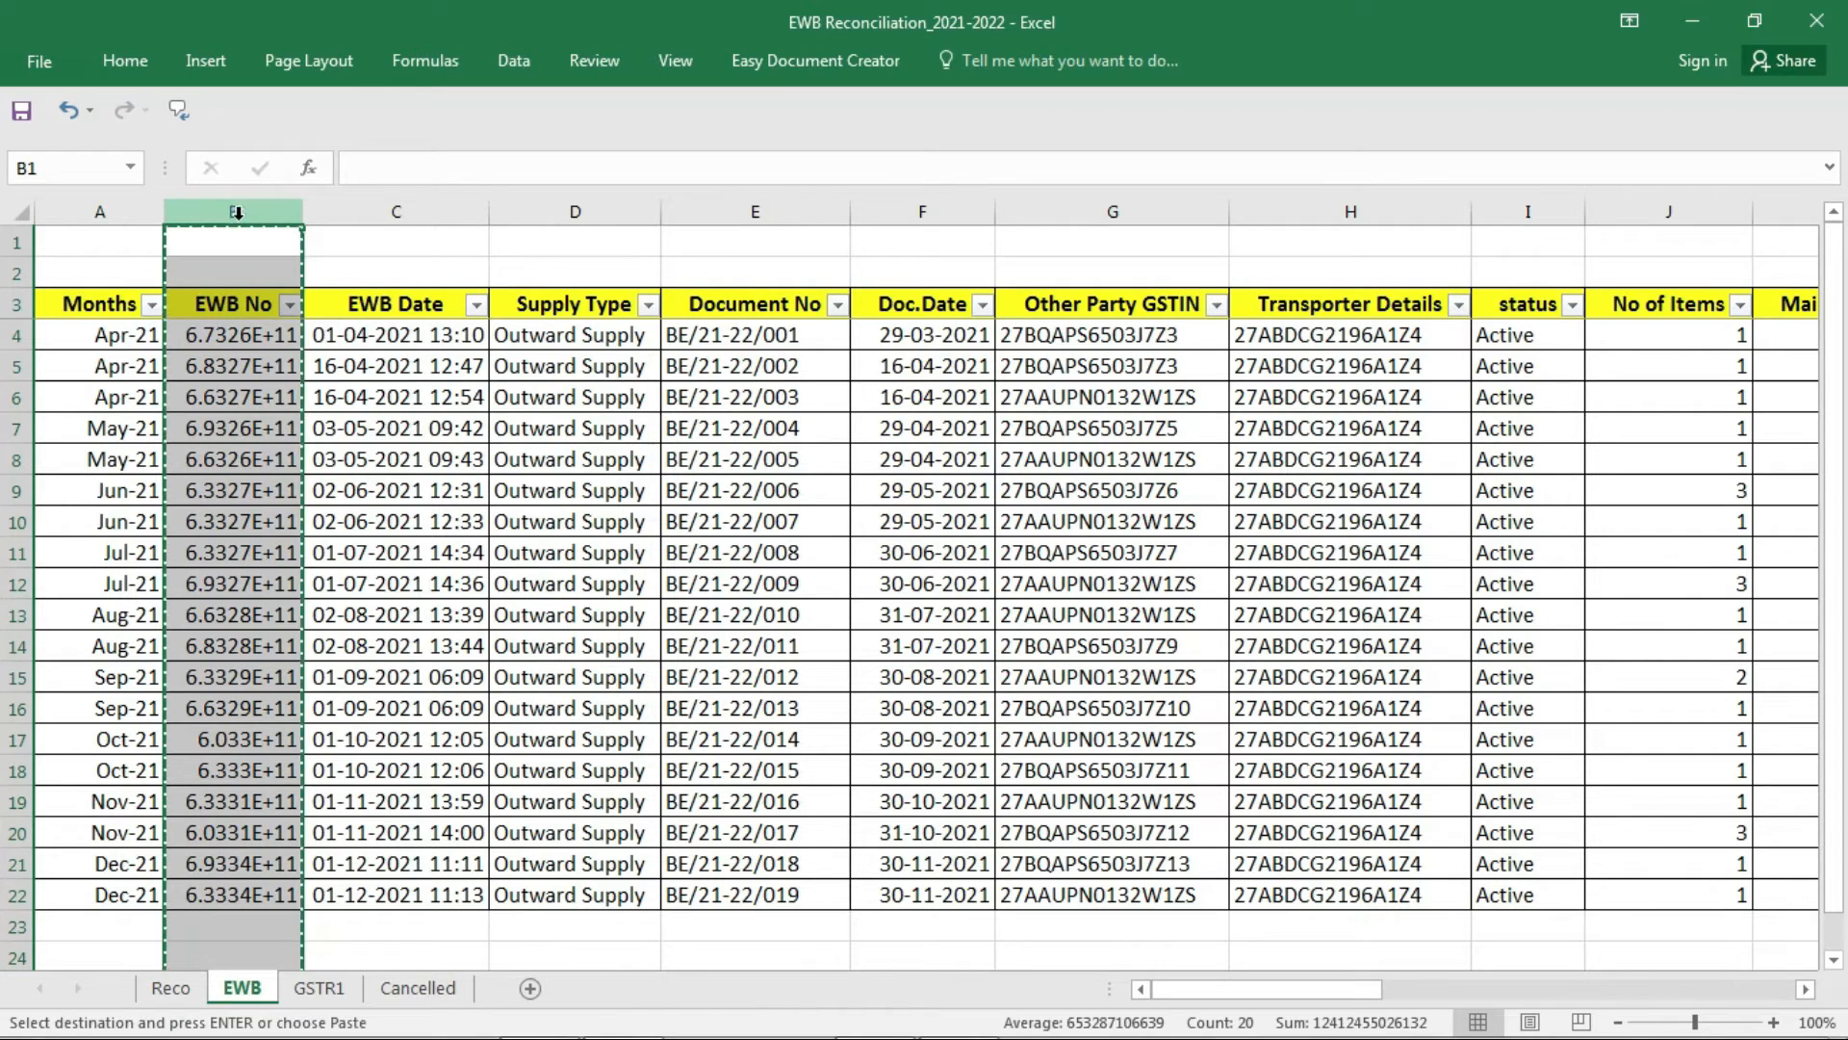
click(903, 206)
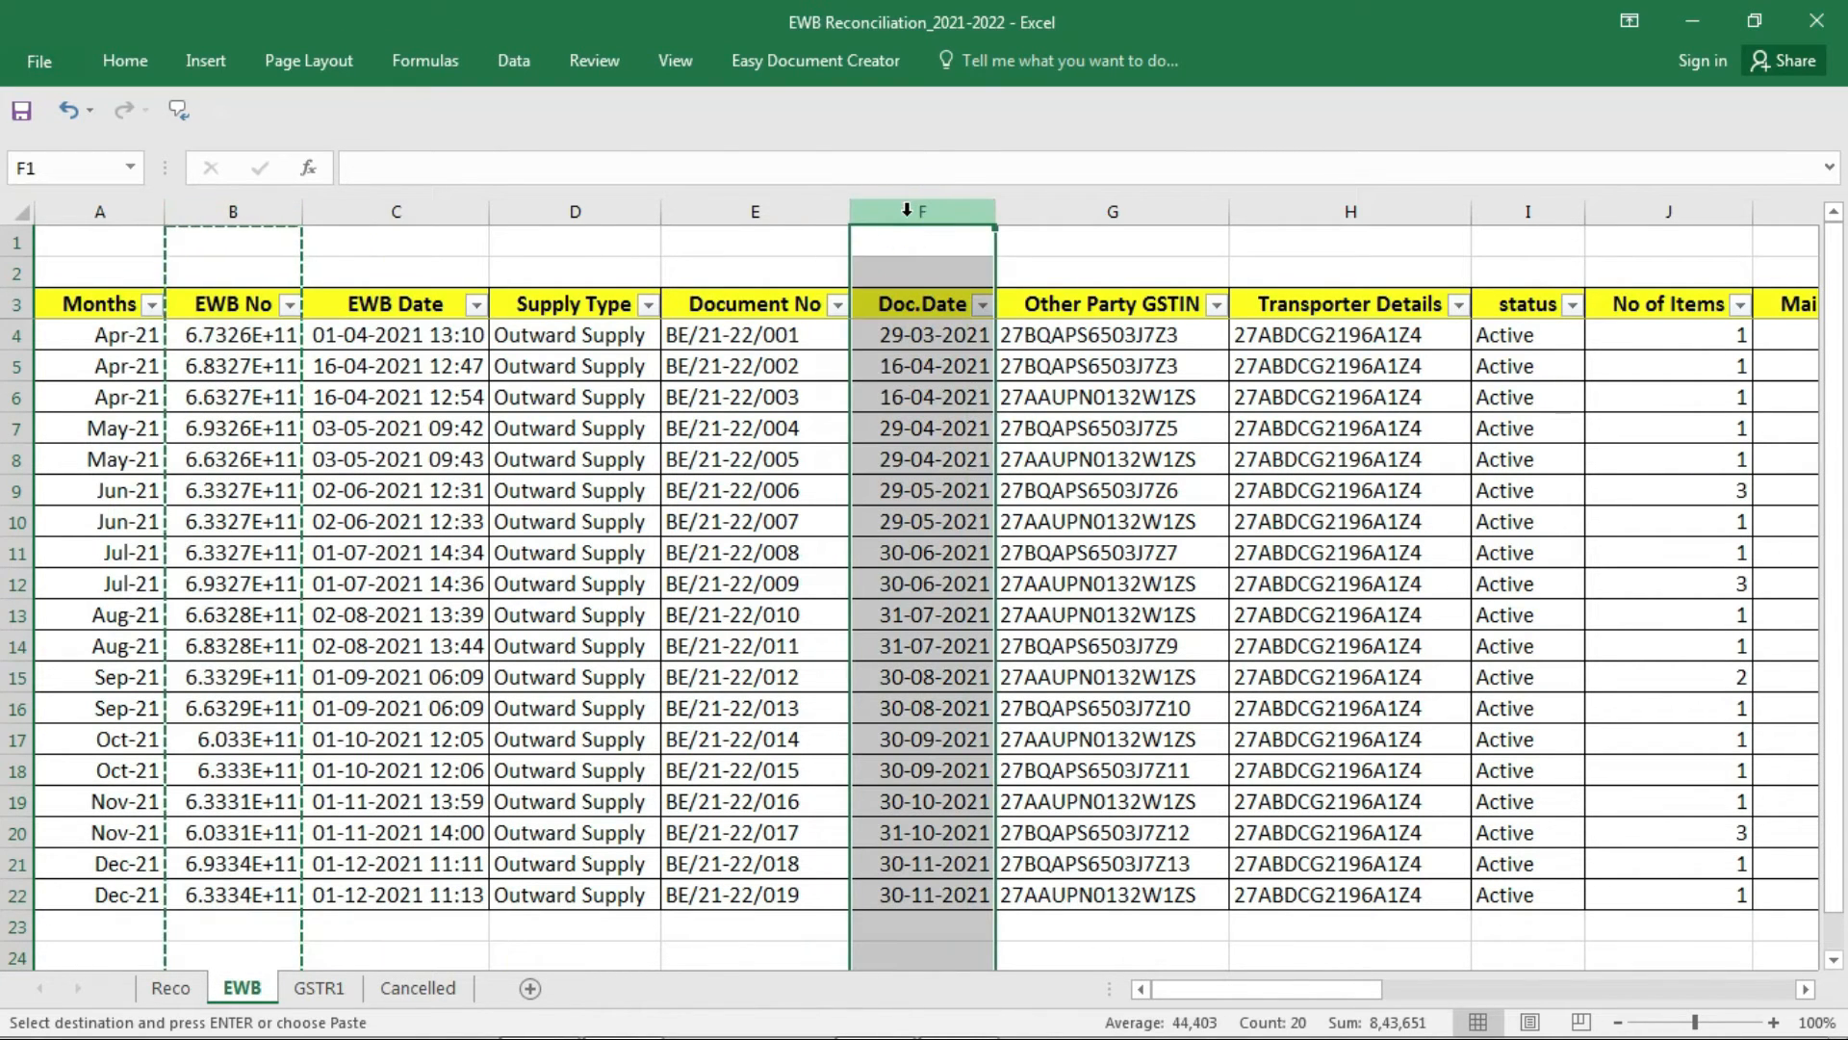
right_click(908, 214)
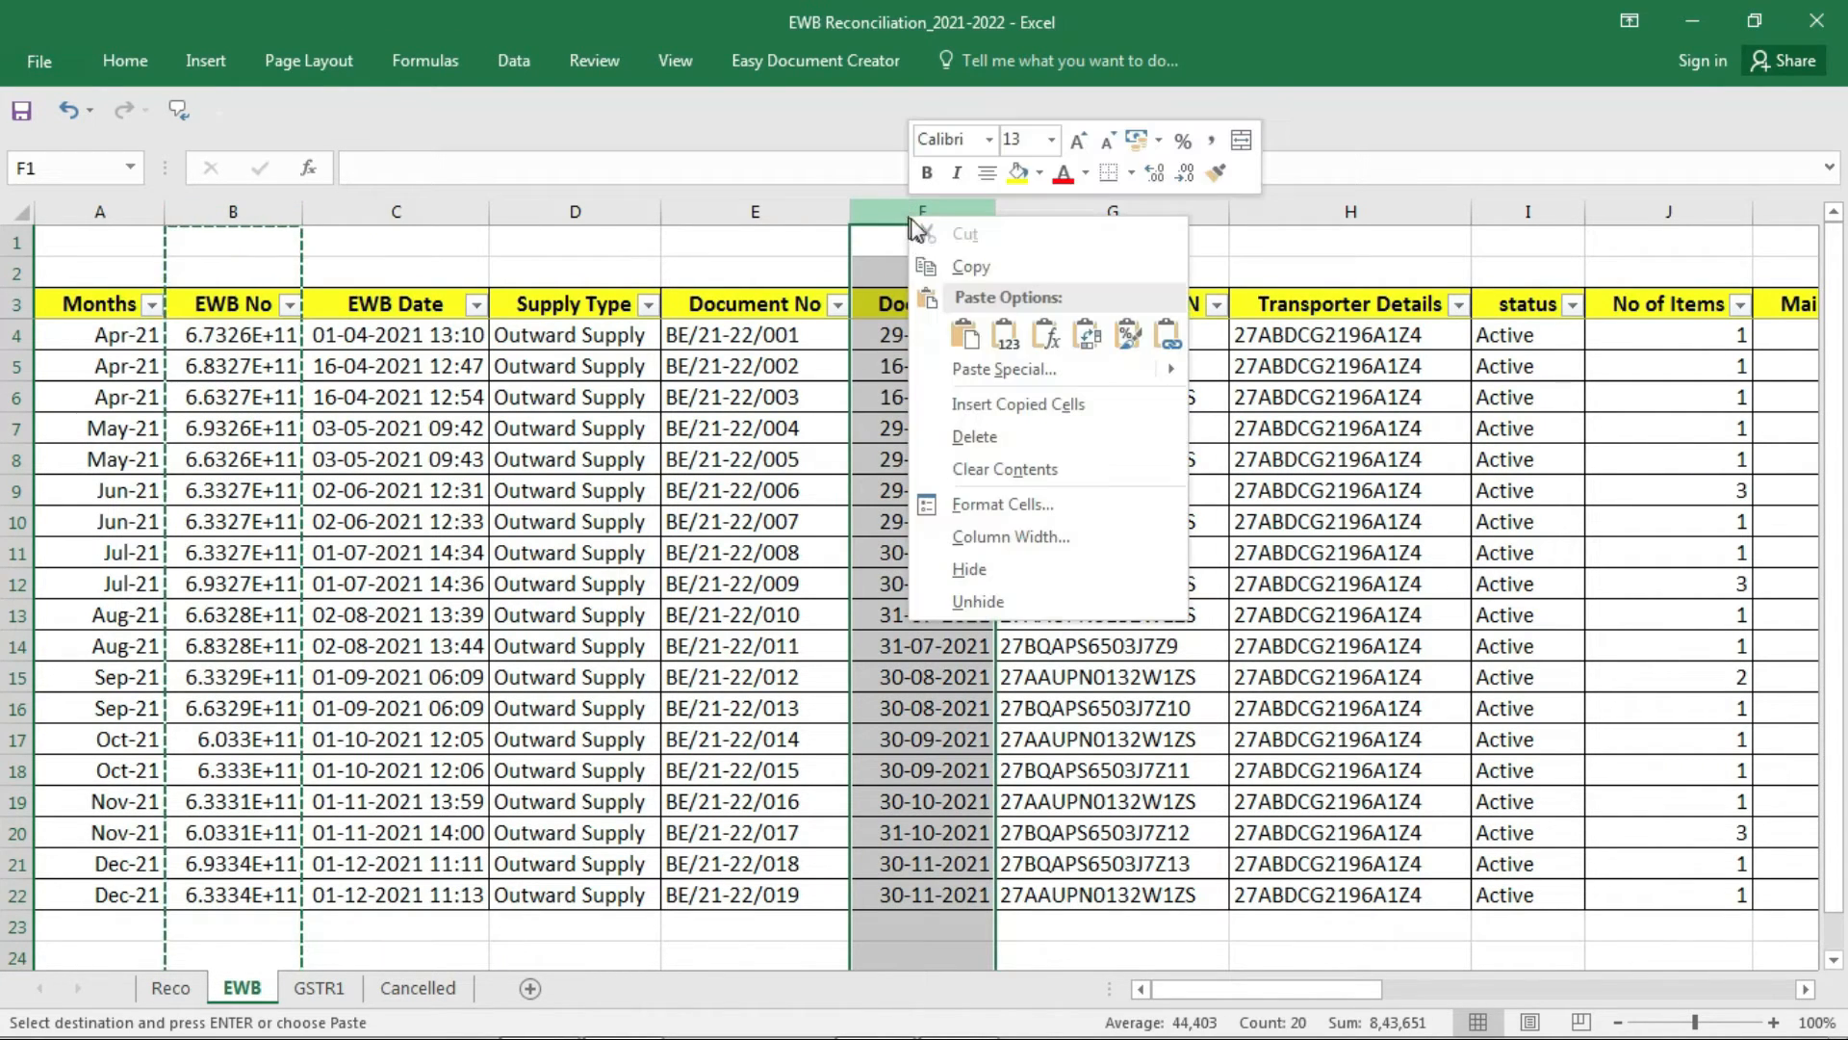
click(1012, 405)
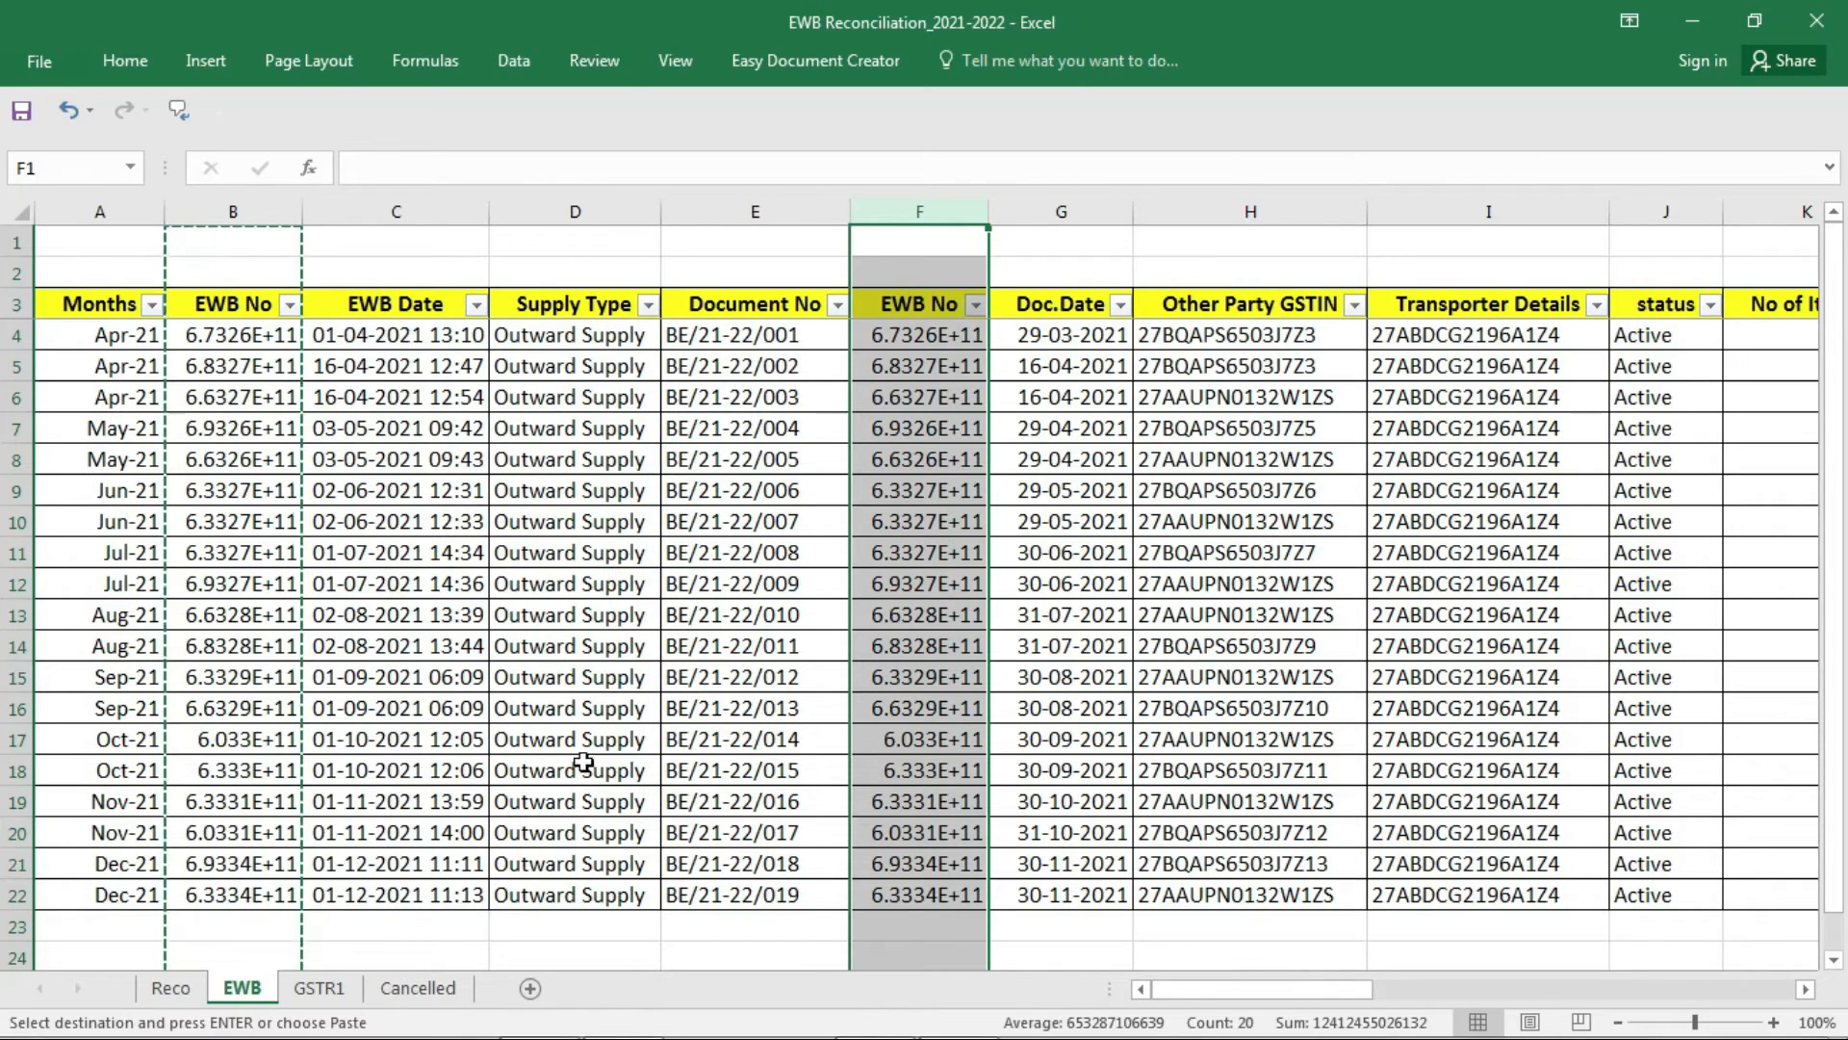
Start a VLOOKUP formula in cell B9 of the GSTR1 sheet with the absolute invoice number range $A$9:$A$33 as lookup value.
click(352, 1001)
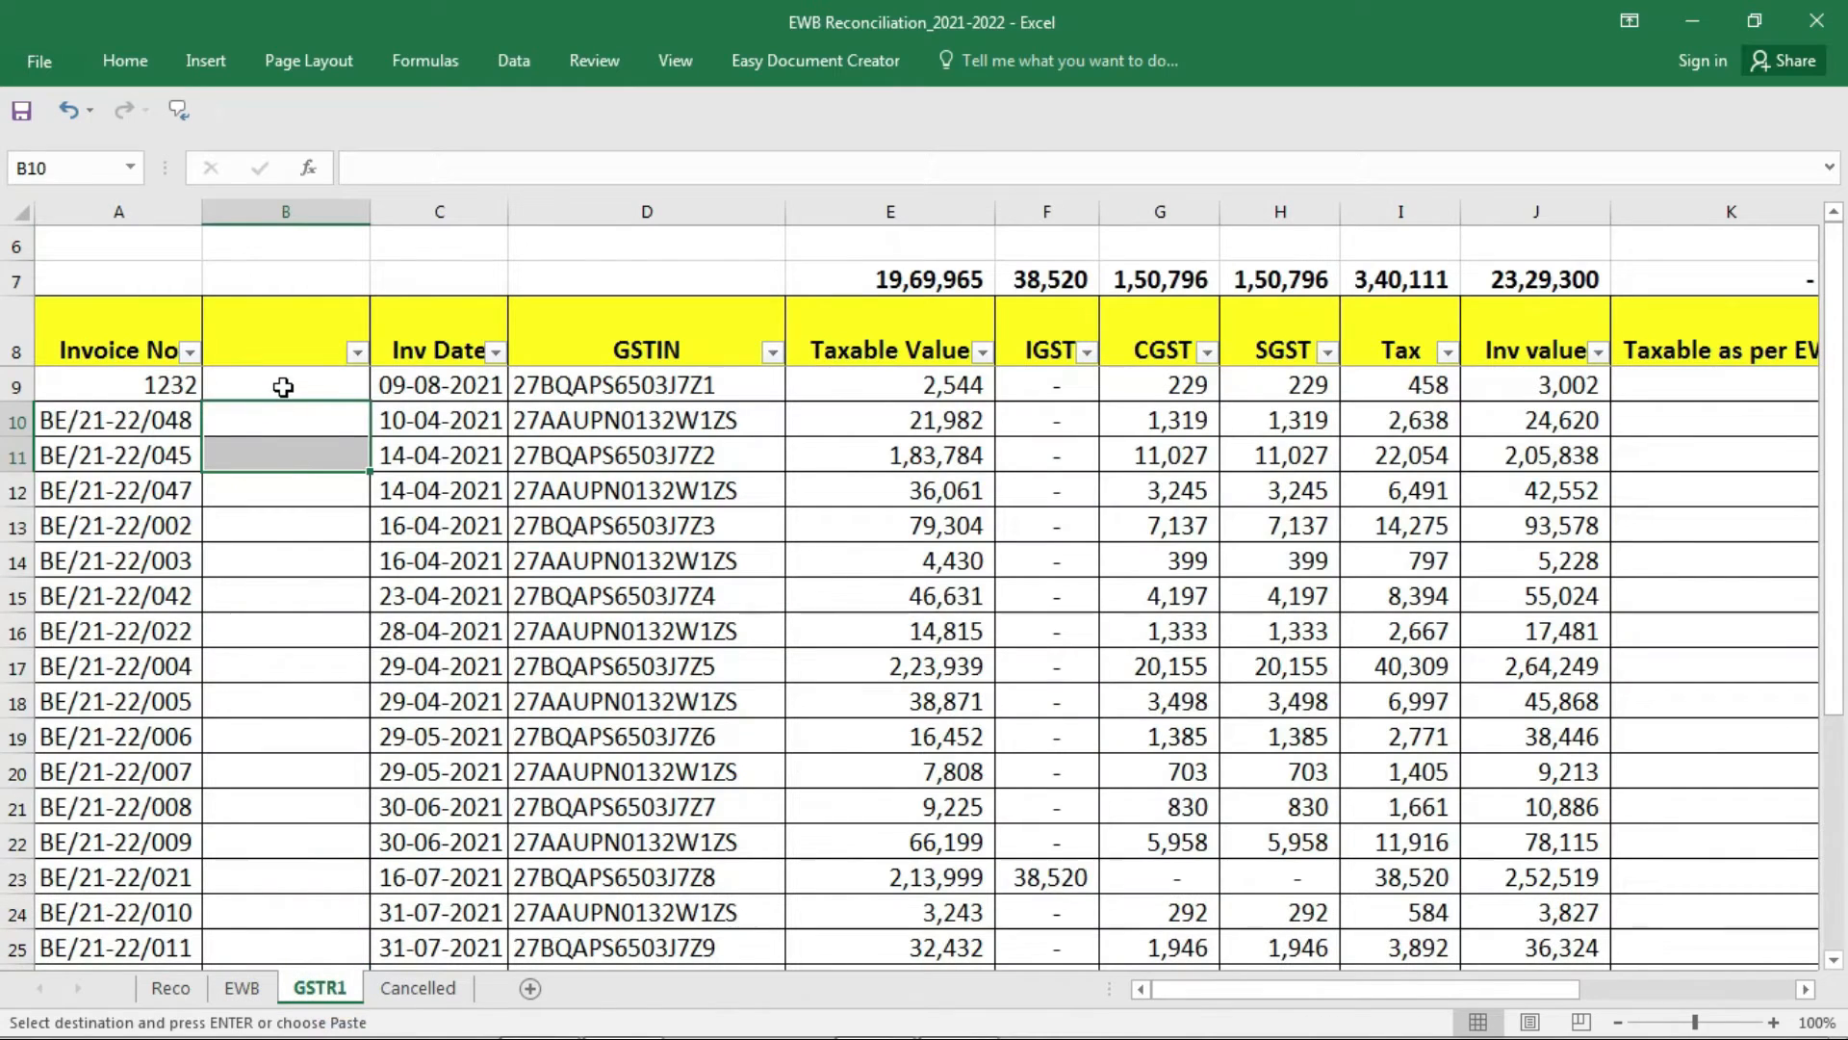
click(283, 385)
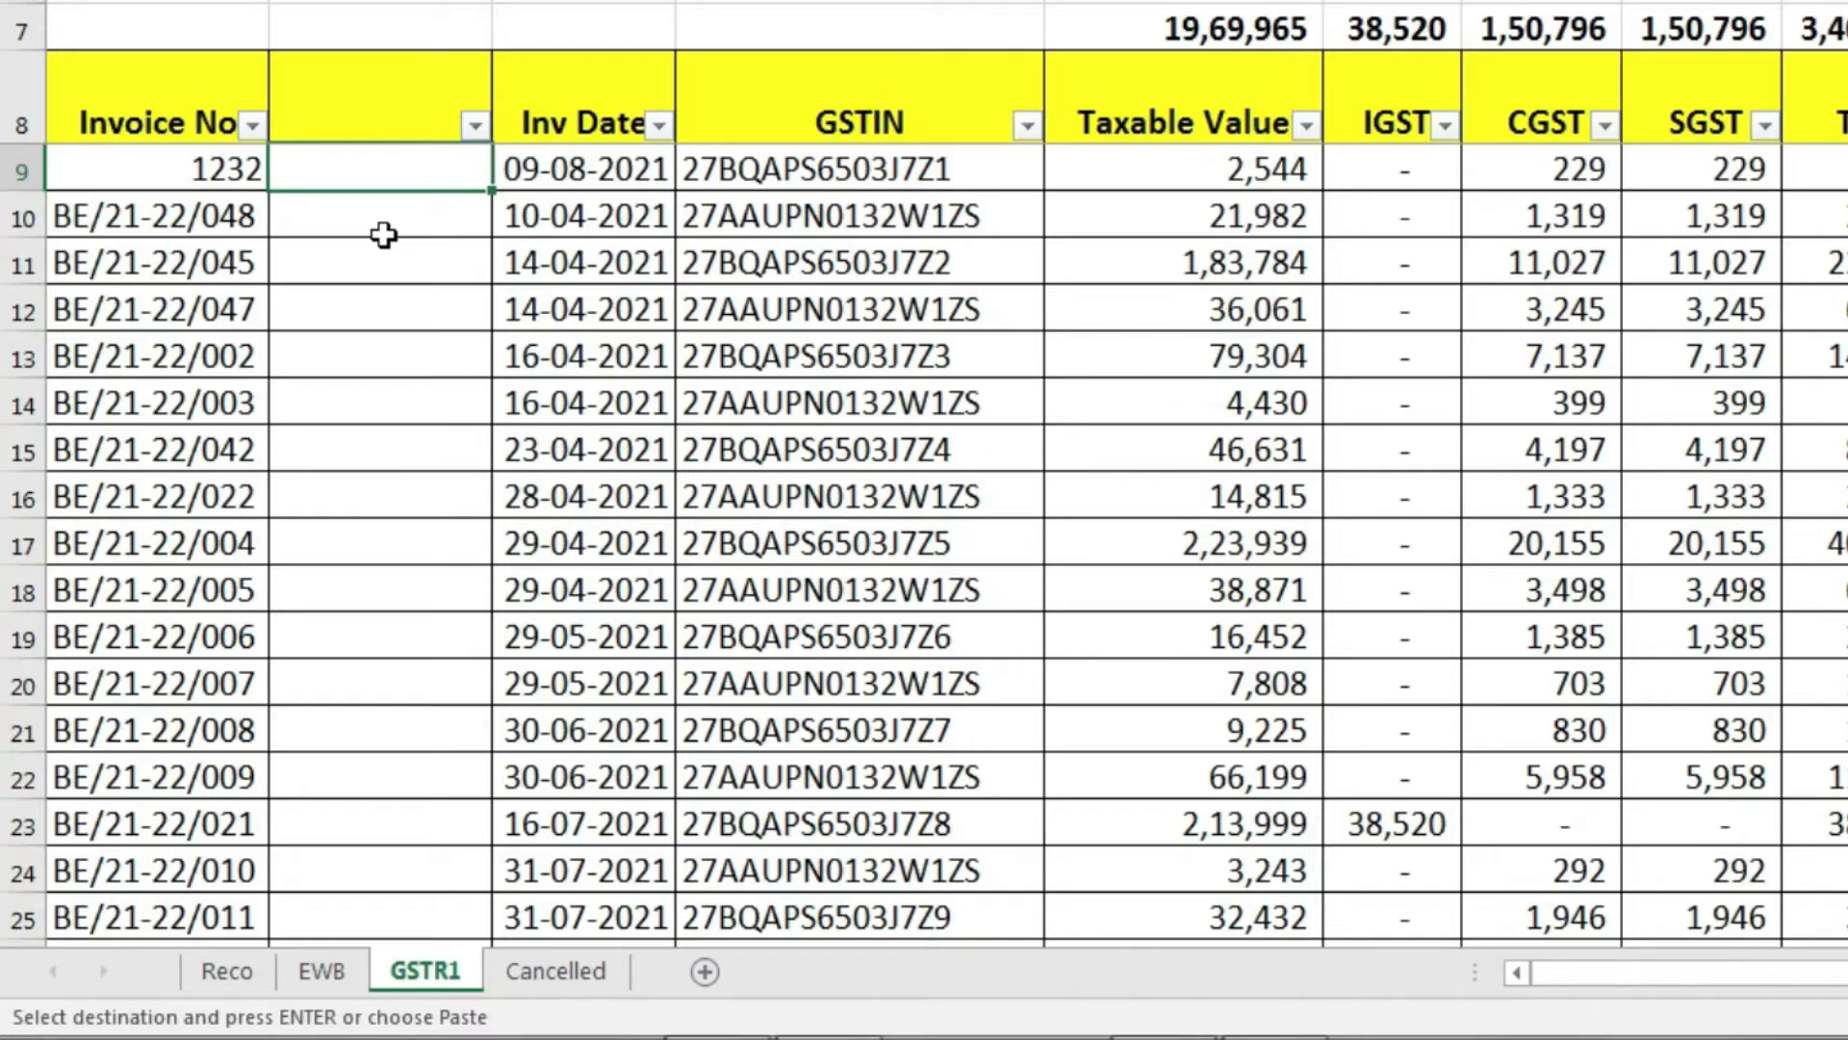
text(=vl)
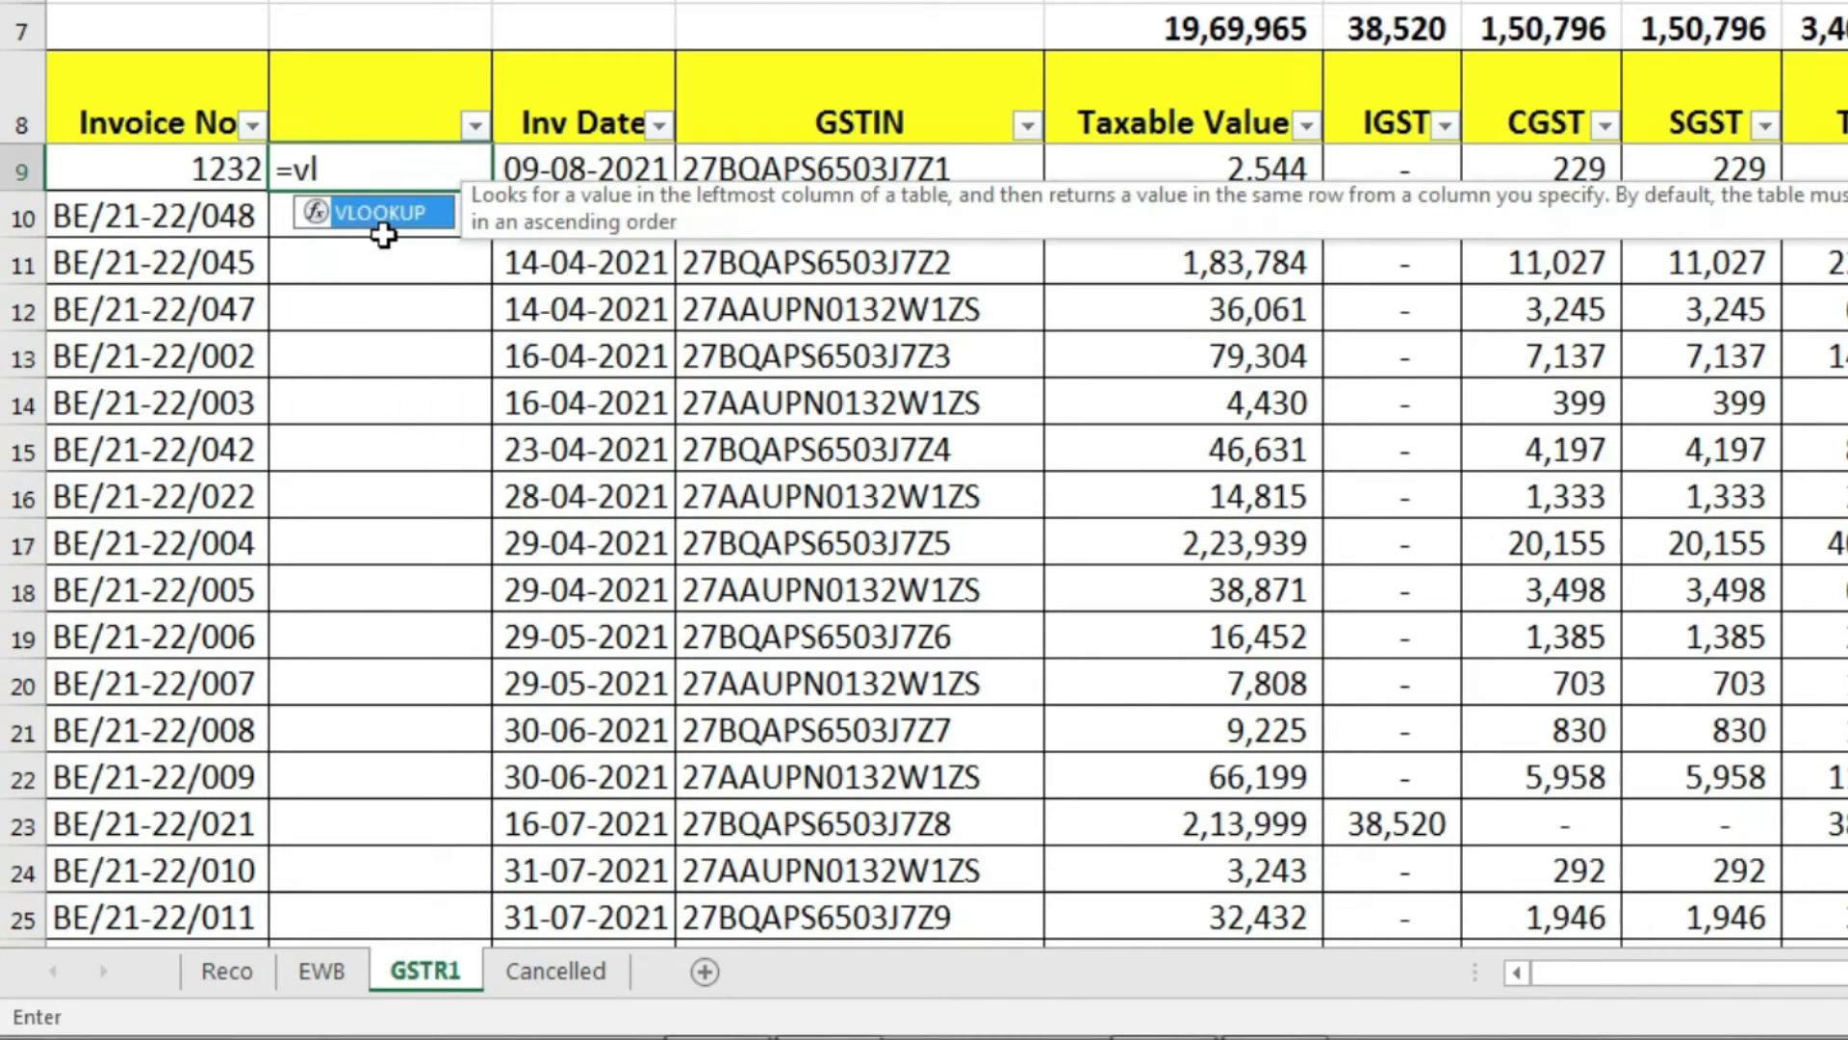
key(Tab)
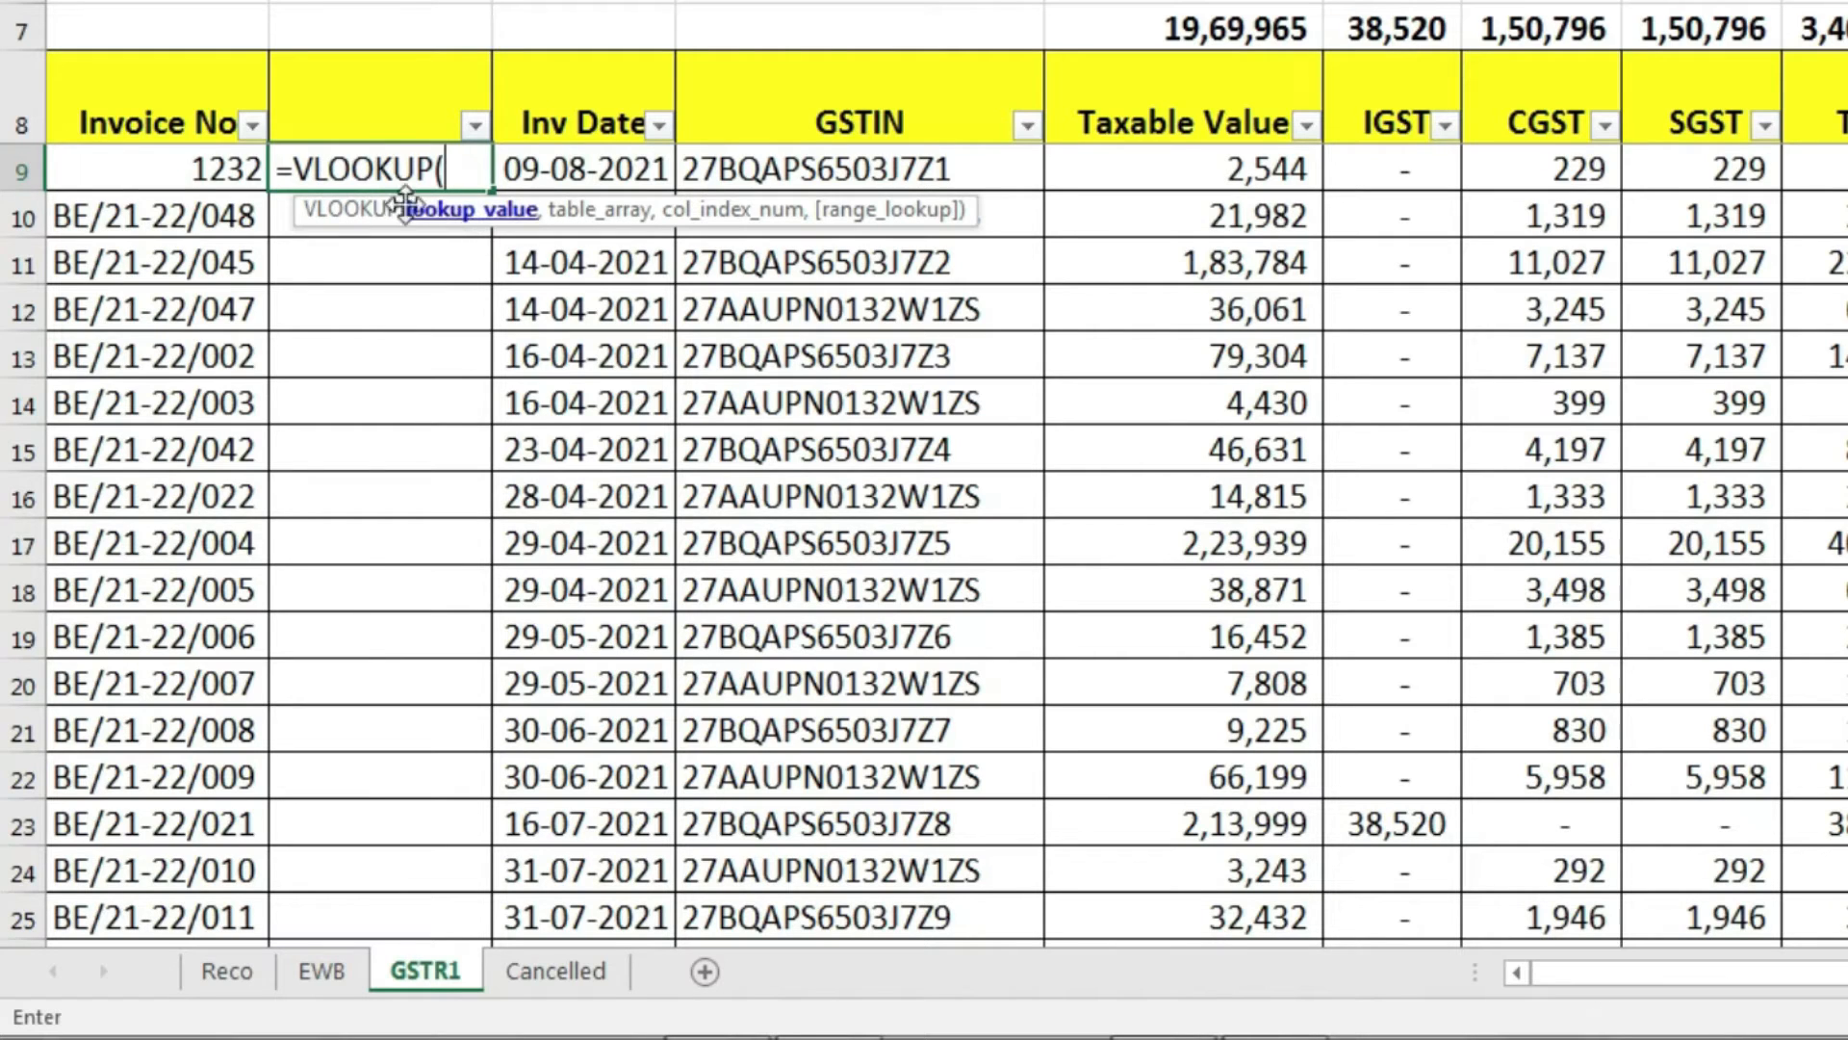
click(169, 165)
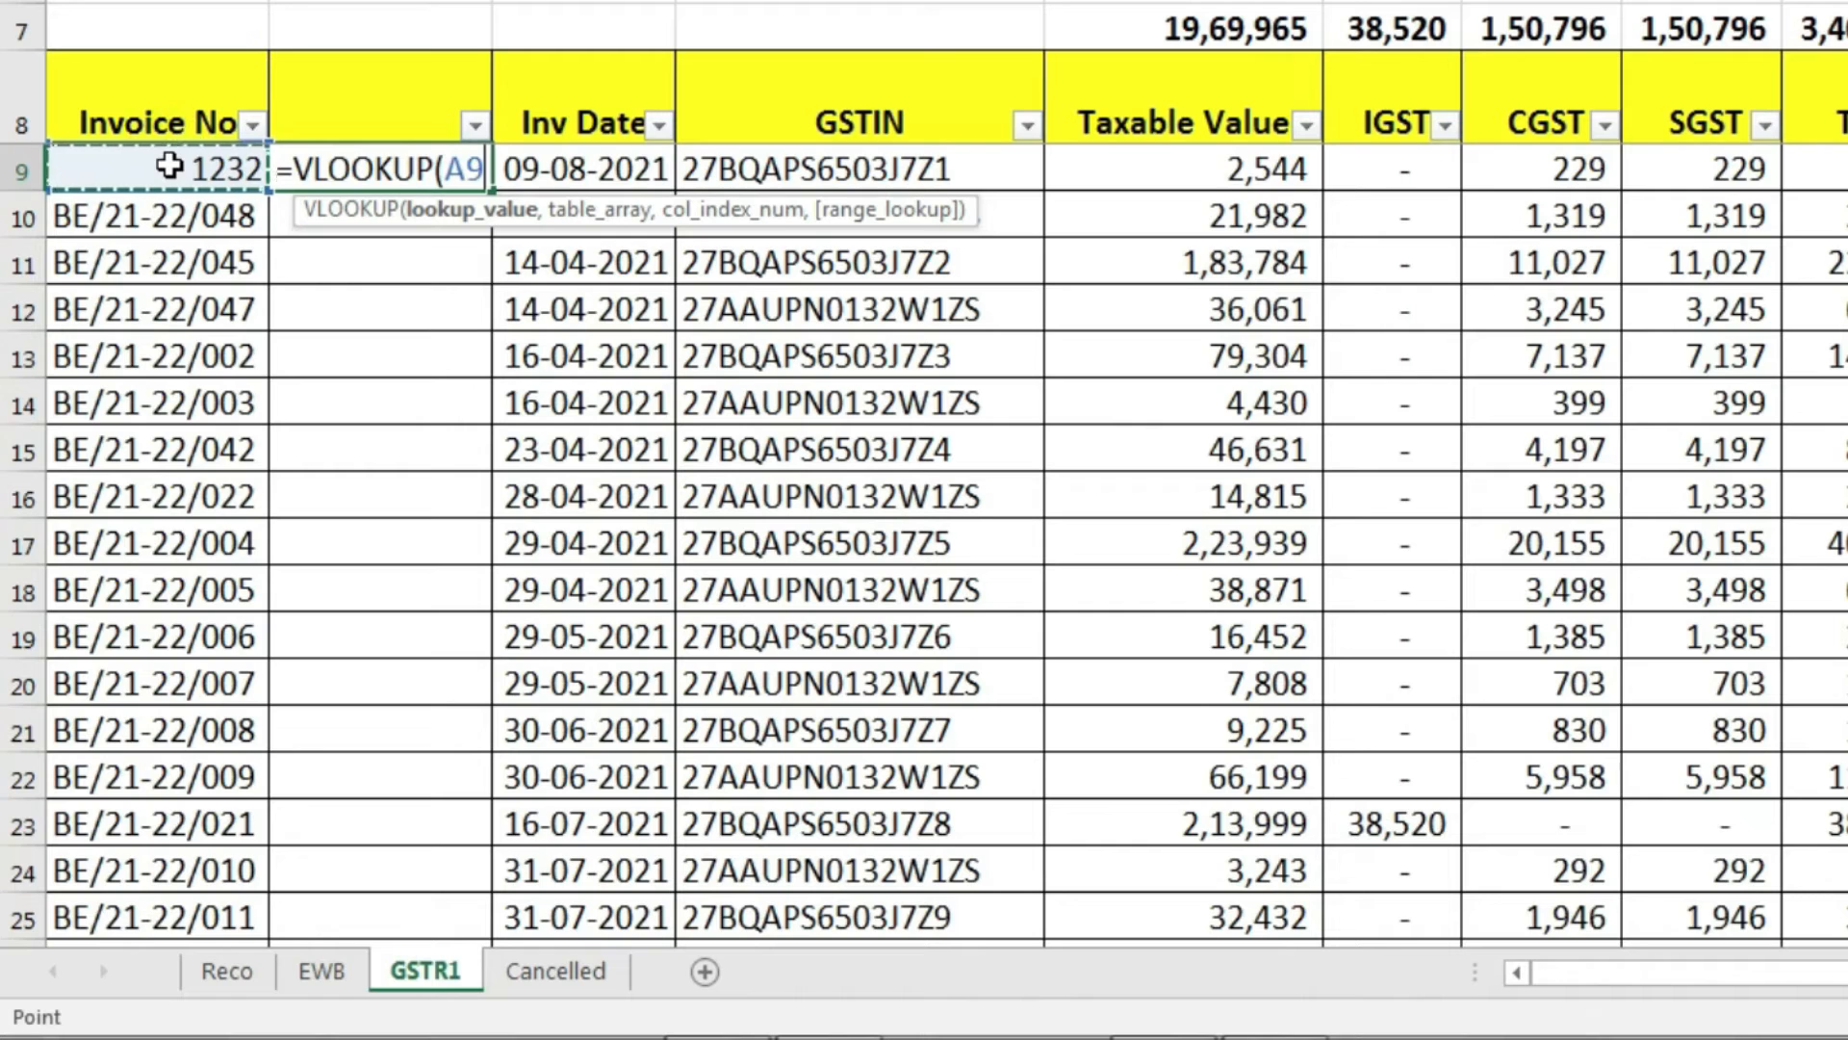
key(ctrl+shift+Down)
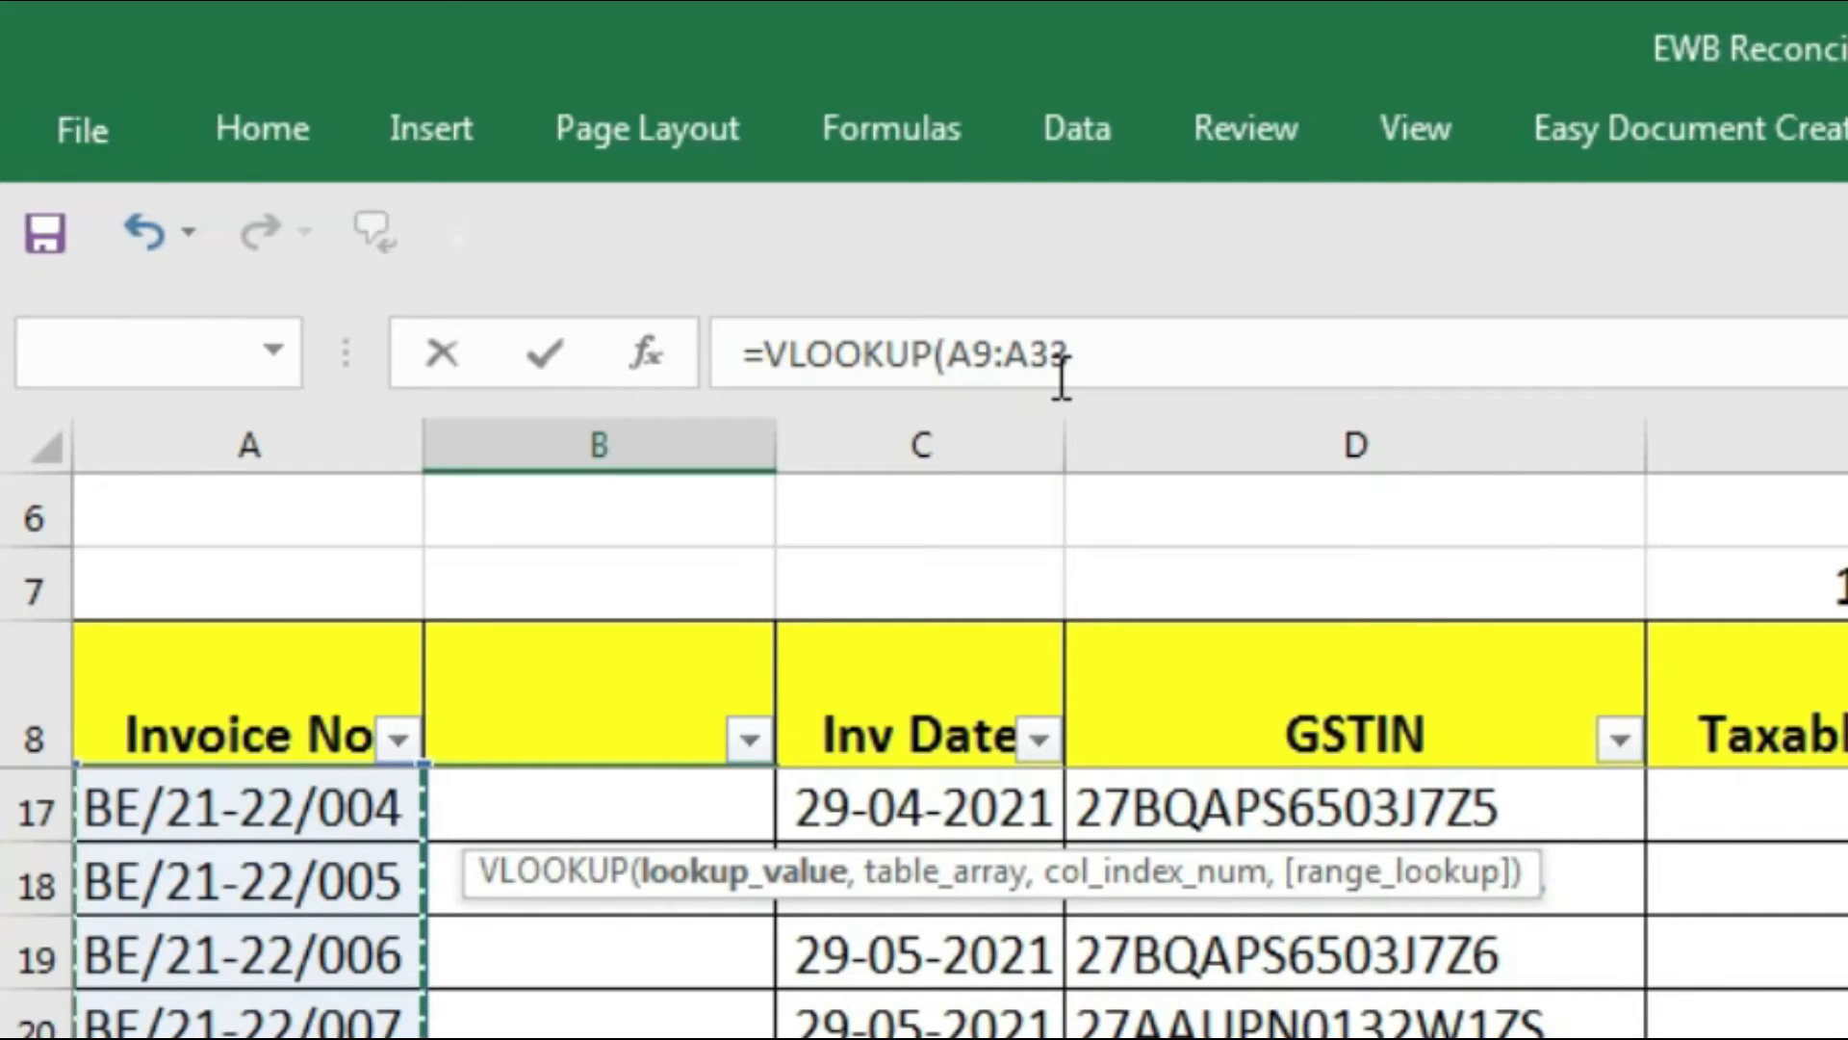
key(F4)
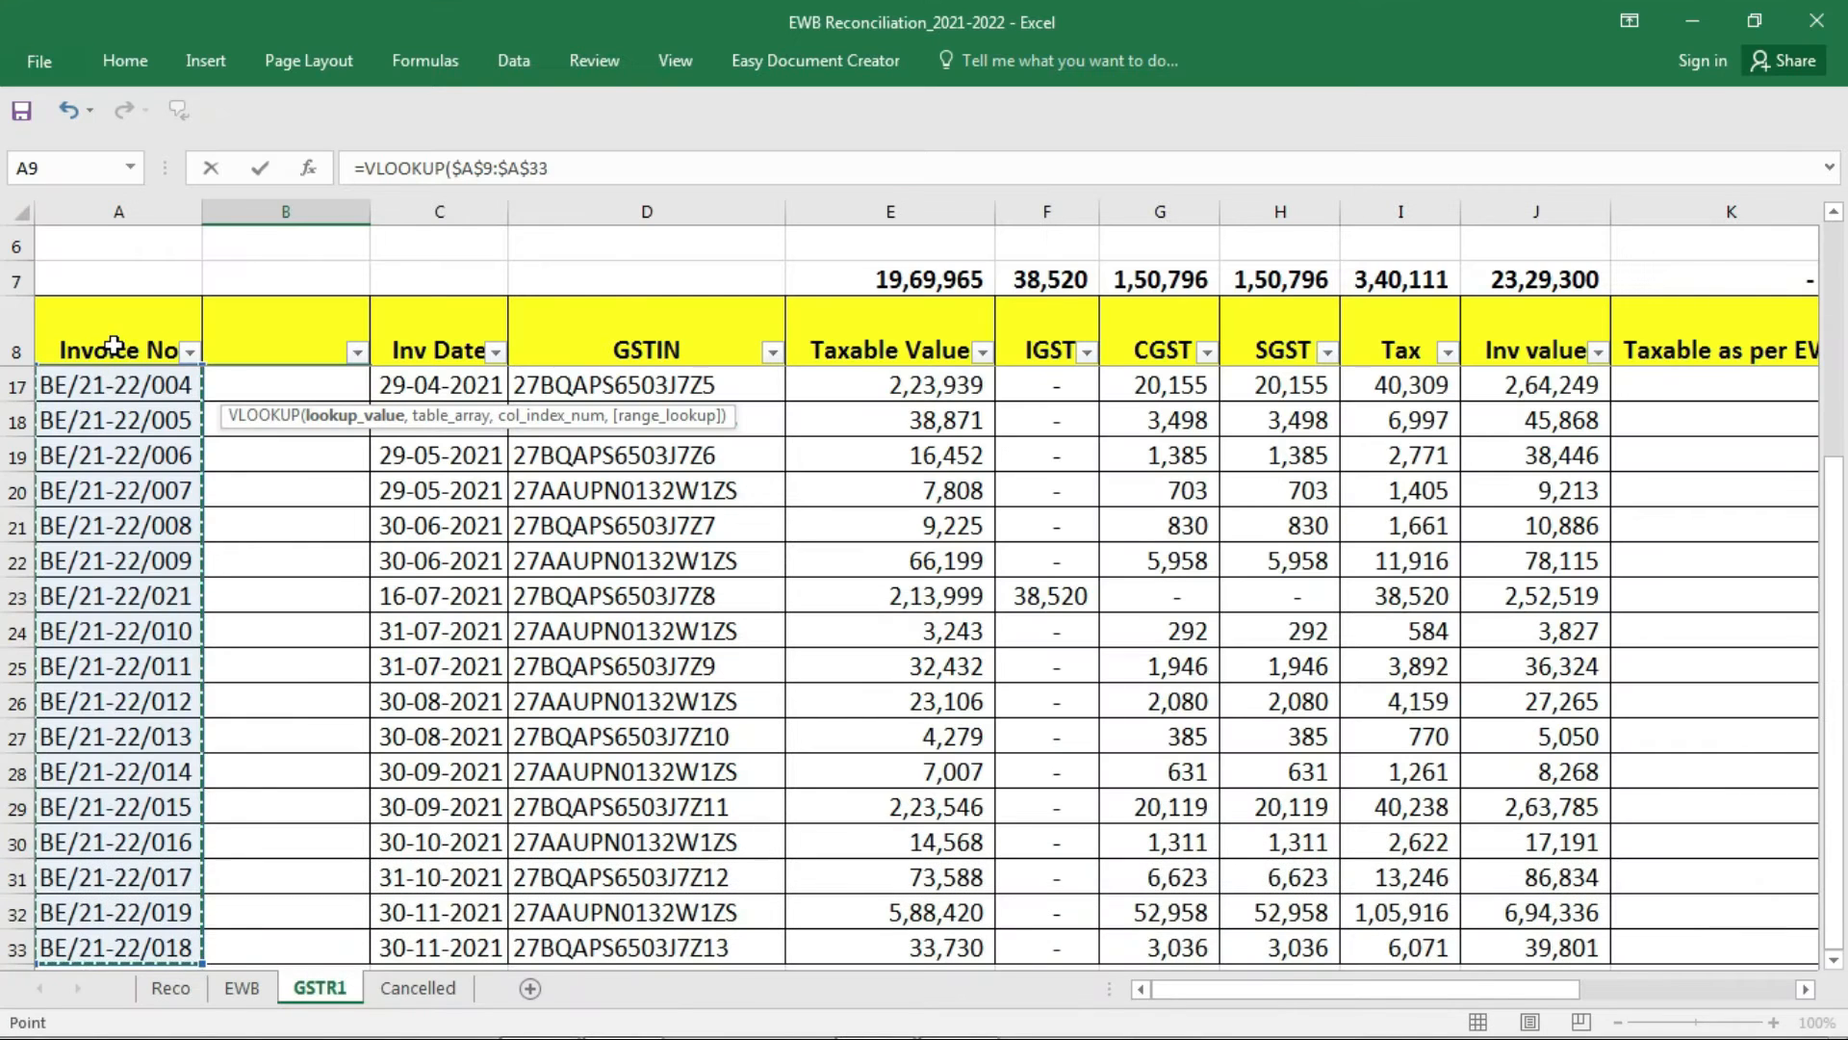
text(,)
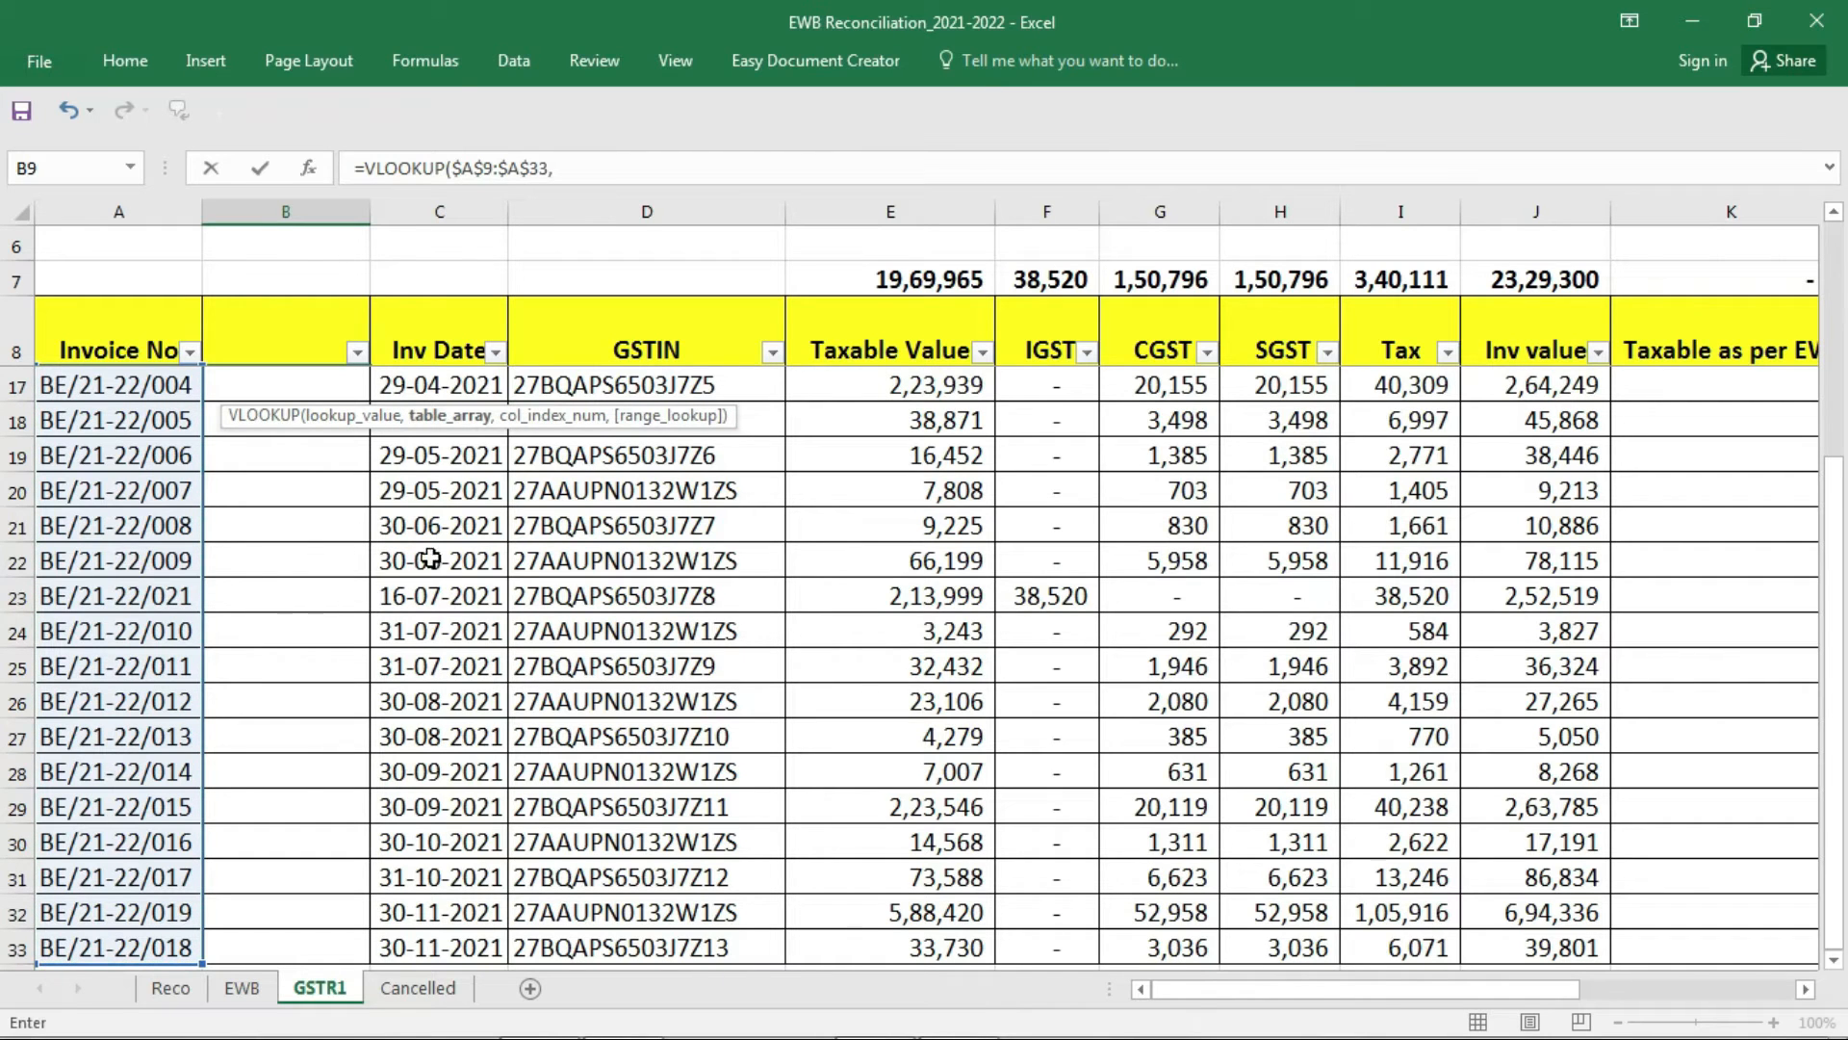
Set the lookup's table array to the absolute range $E$3:$F$22 on the EWB sheet, covering Document No and the copied EWB No.
click(239, 988)
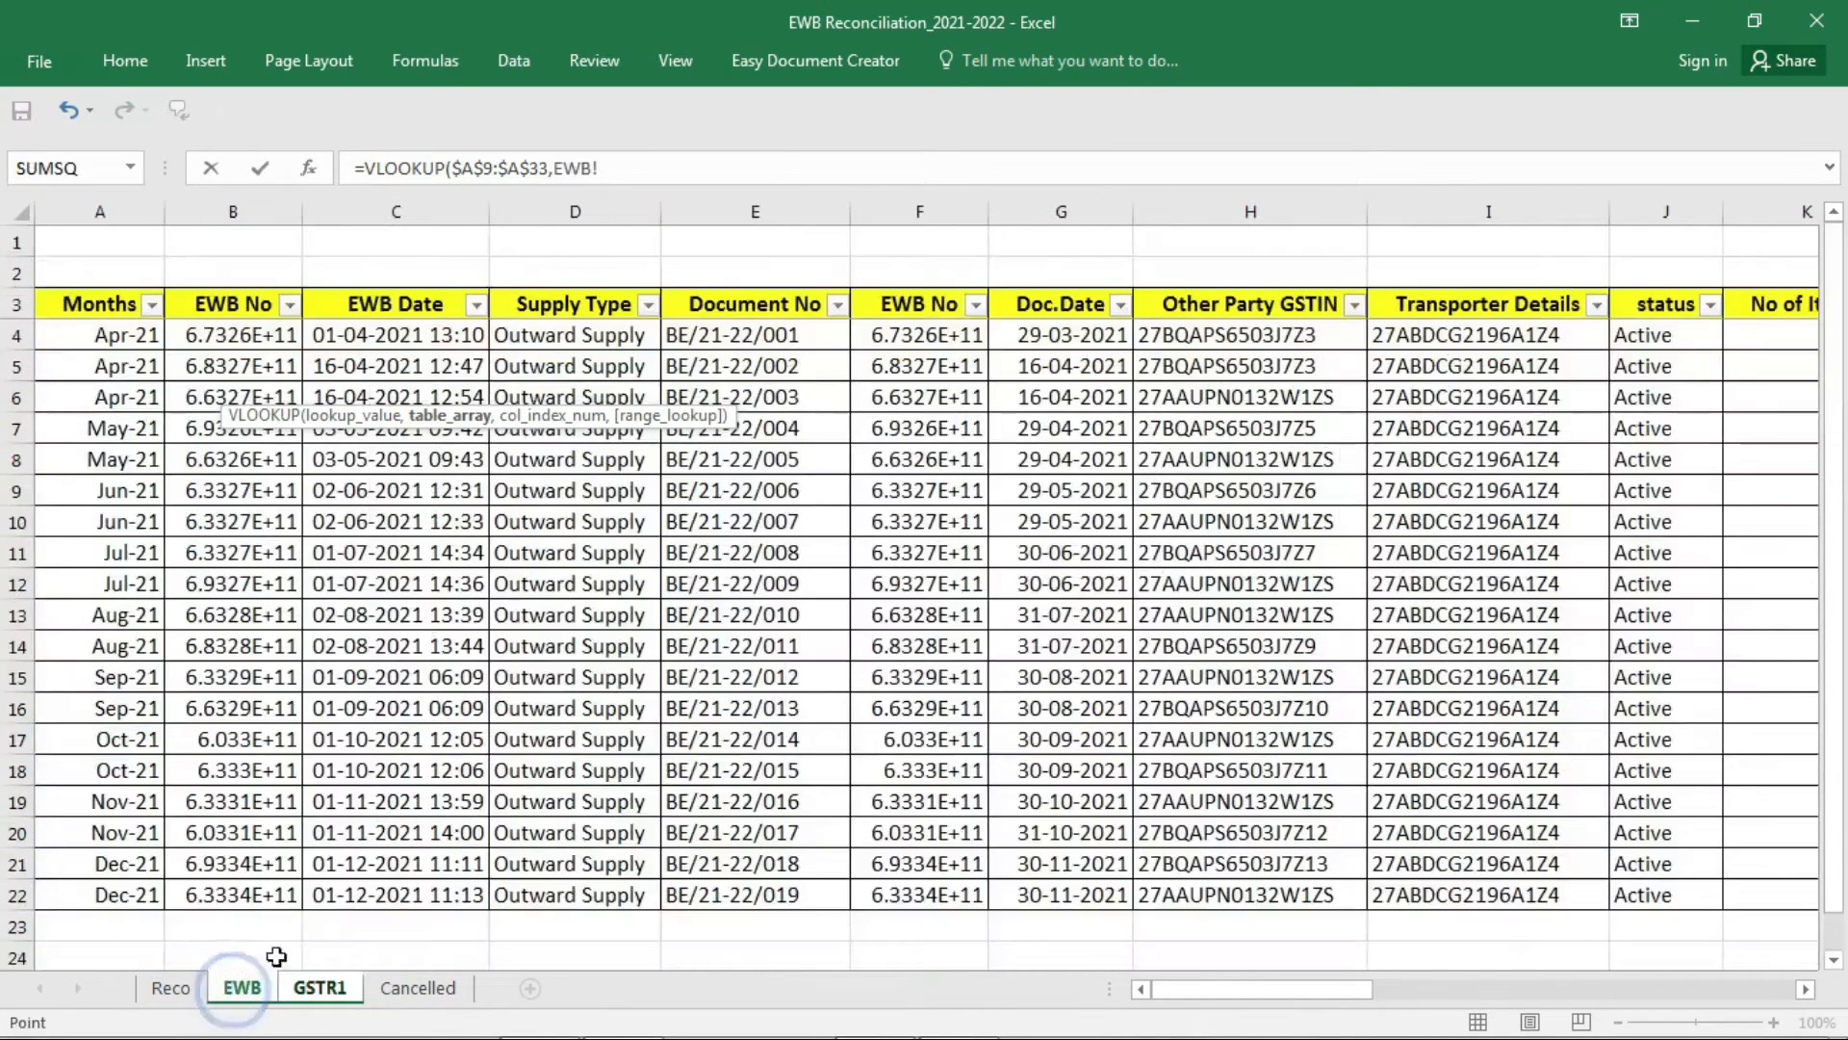
click(801, 303)
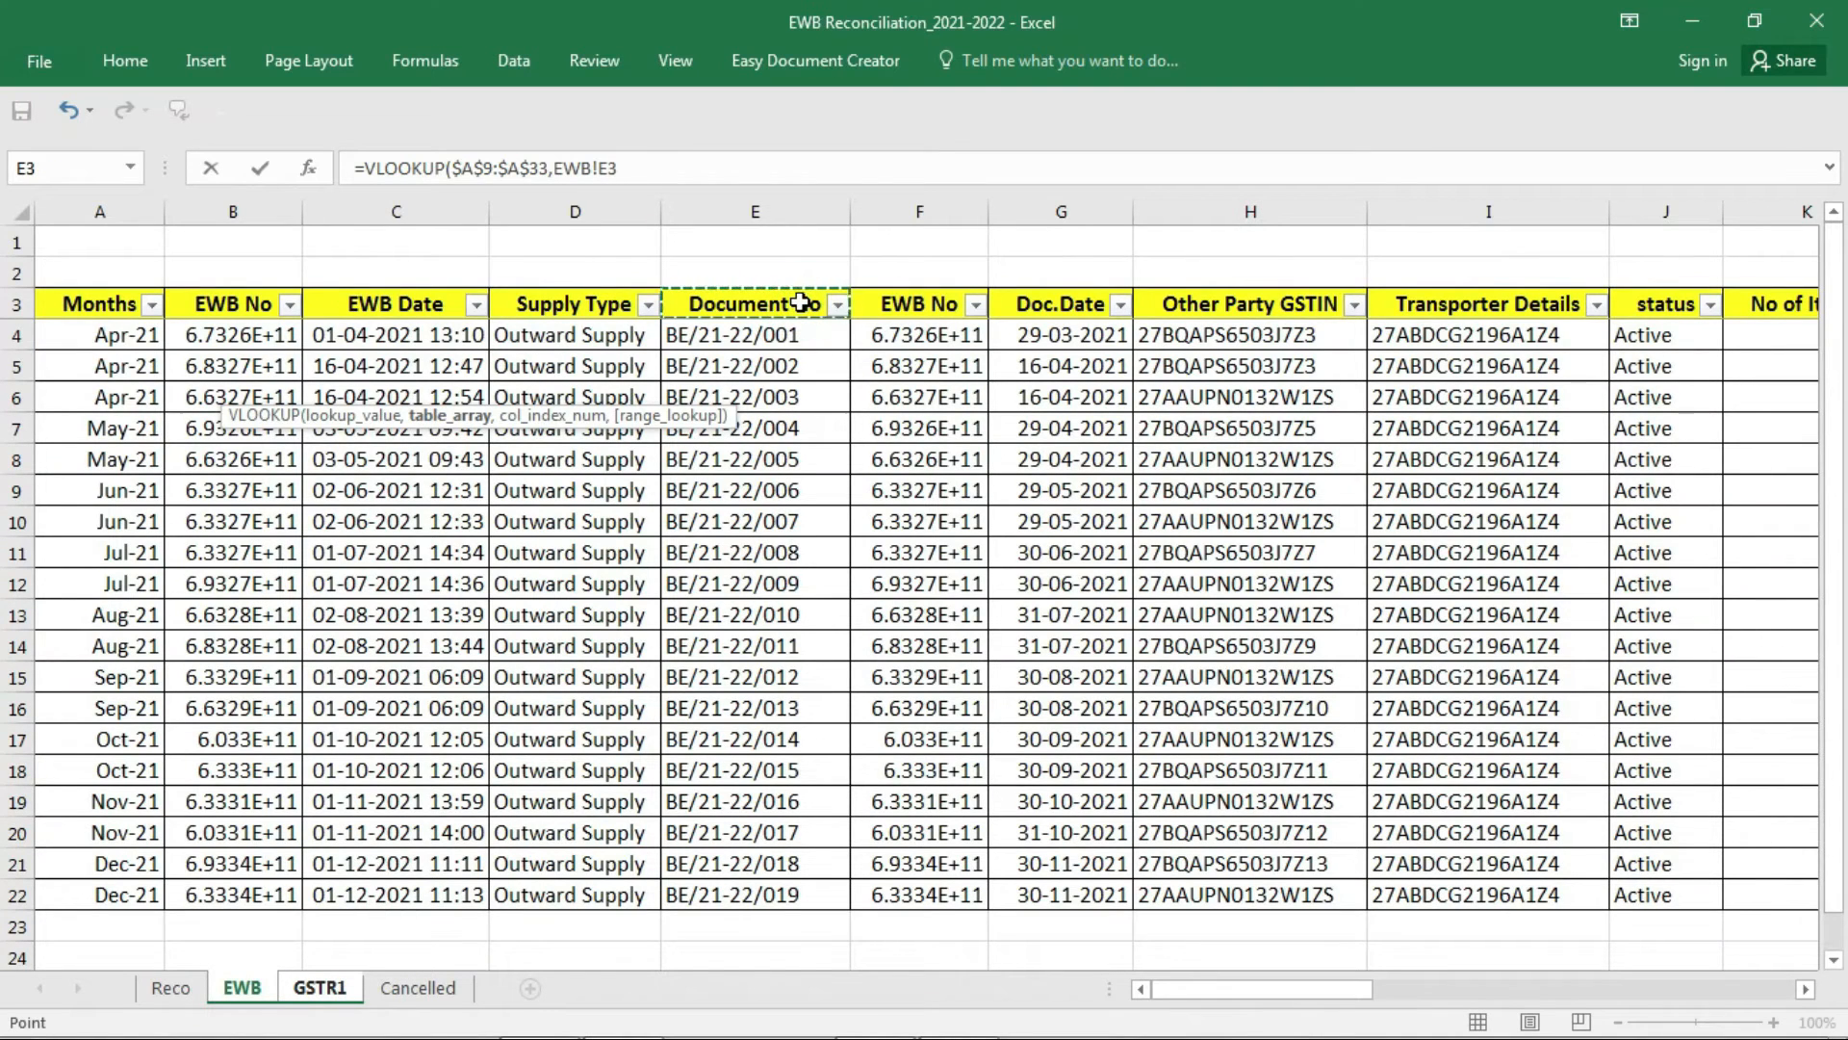
key(shift+Right)
key(ctrl+shift+Down)
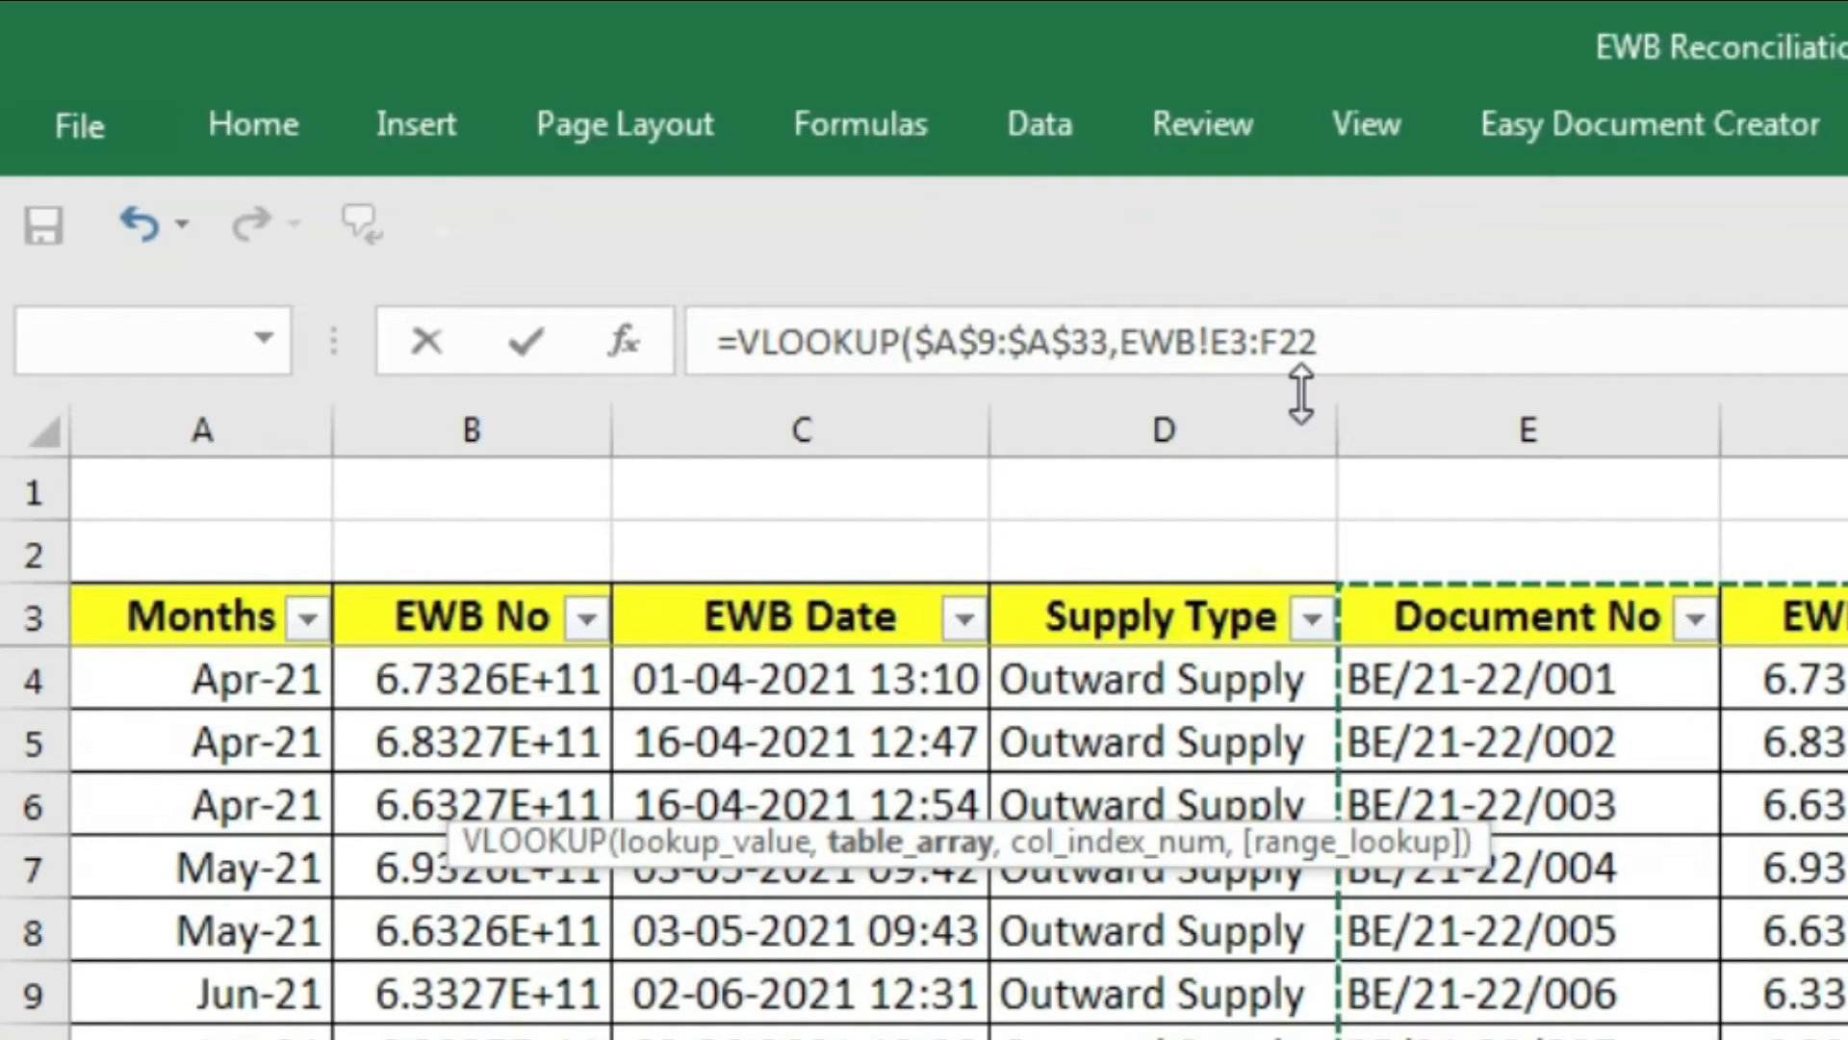
key(F4)
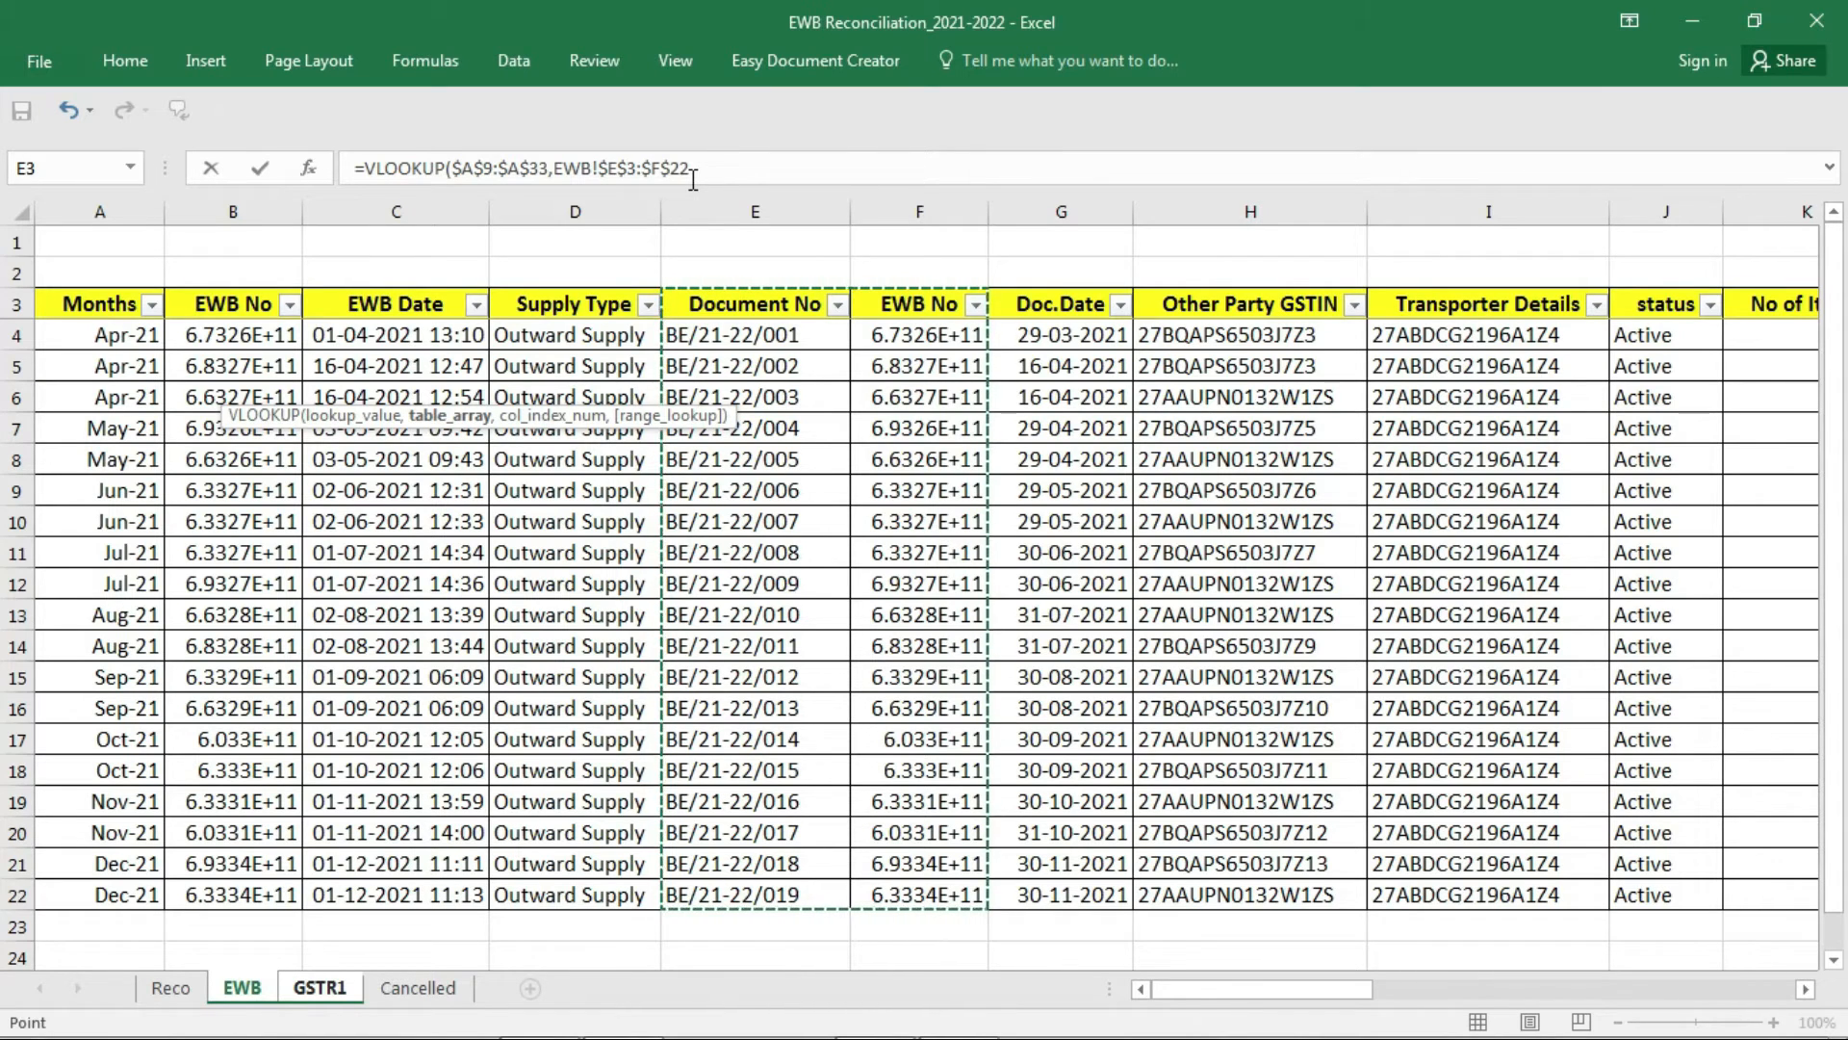
Complete the VLOOKUP with column index 2 and exact match 0, and enter the formula.
text(,2)
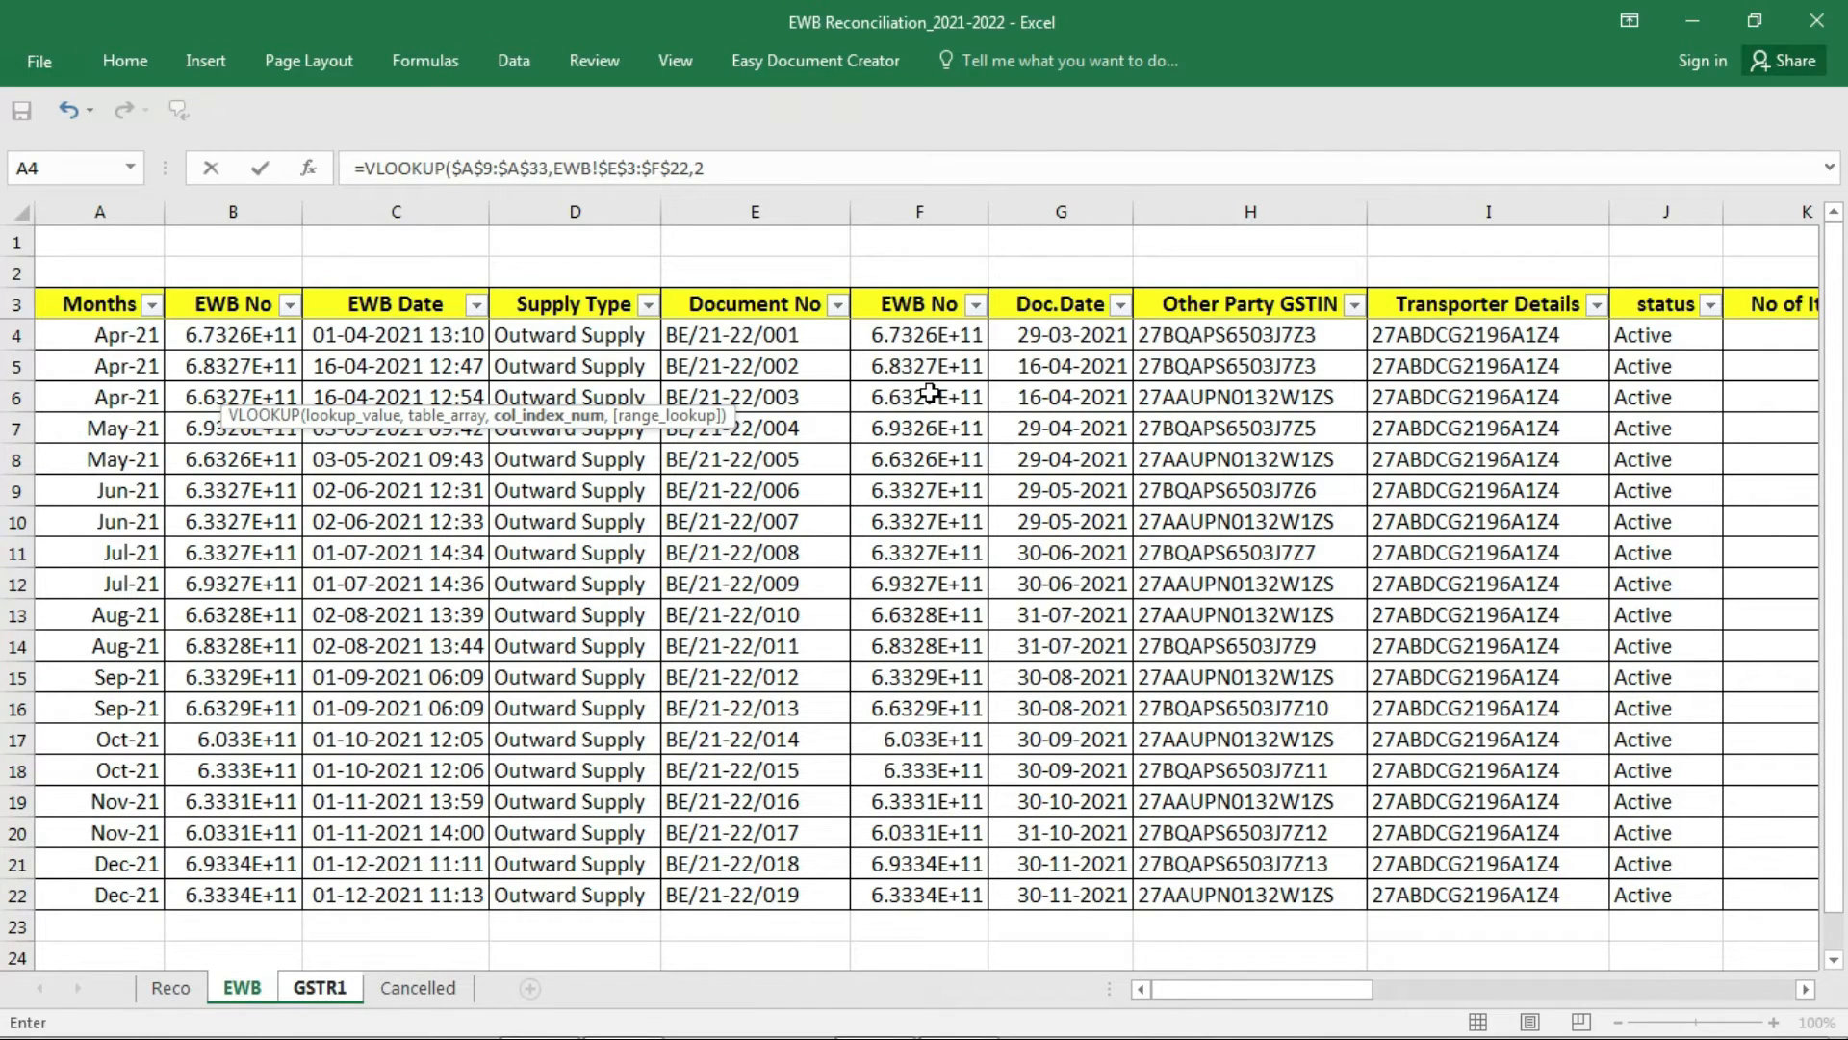
text(,)
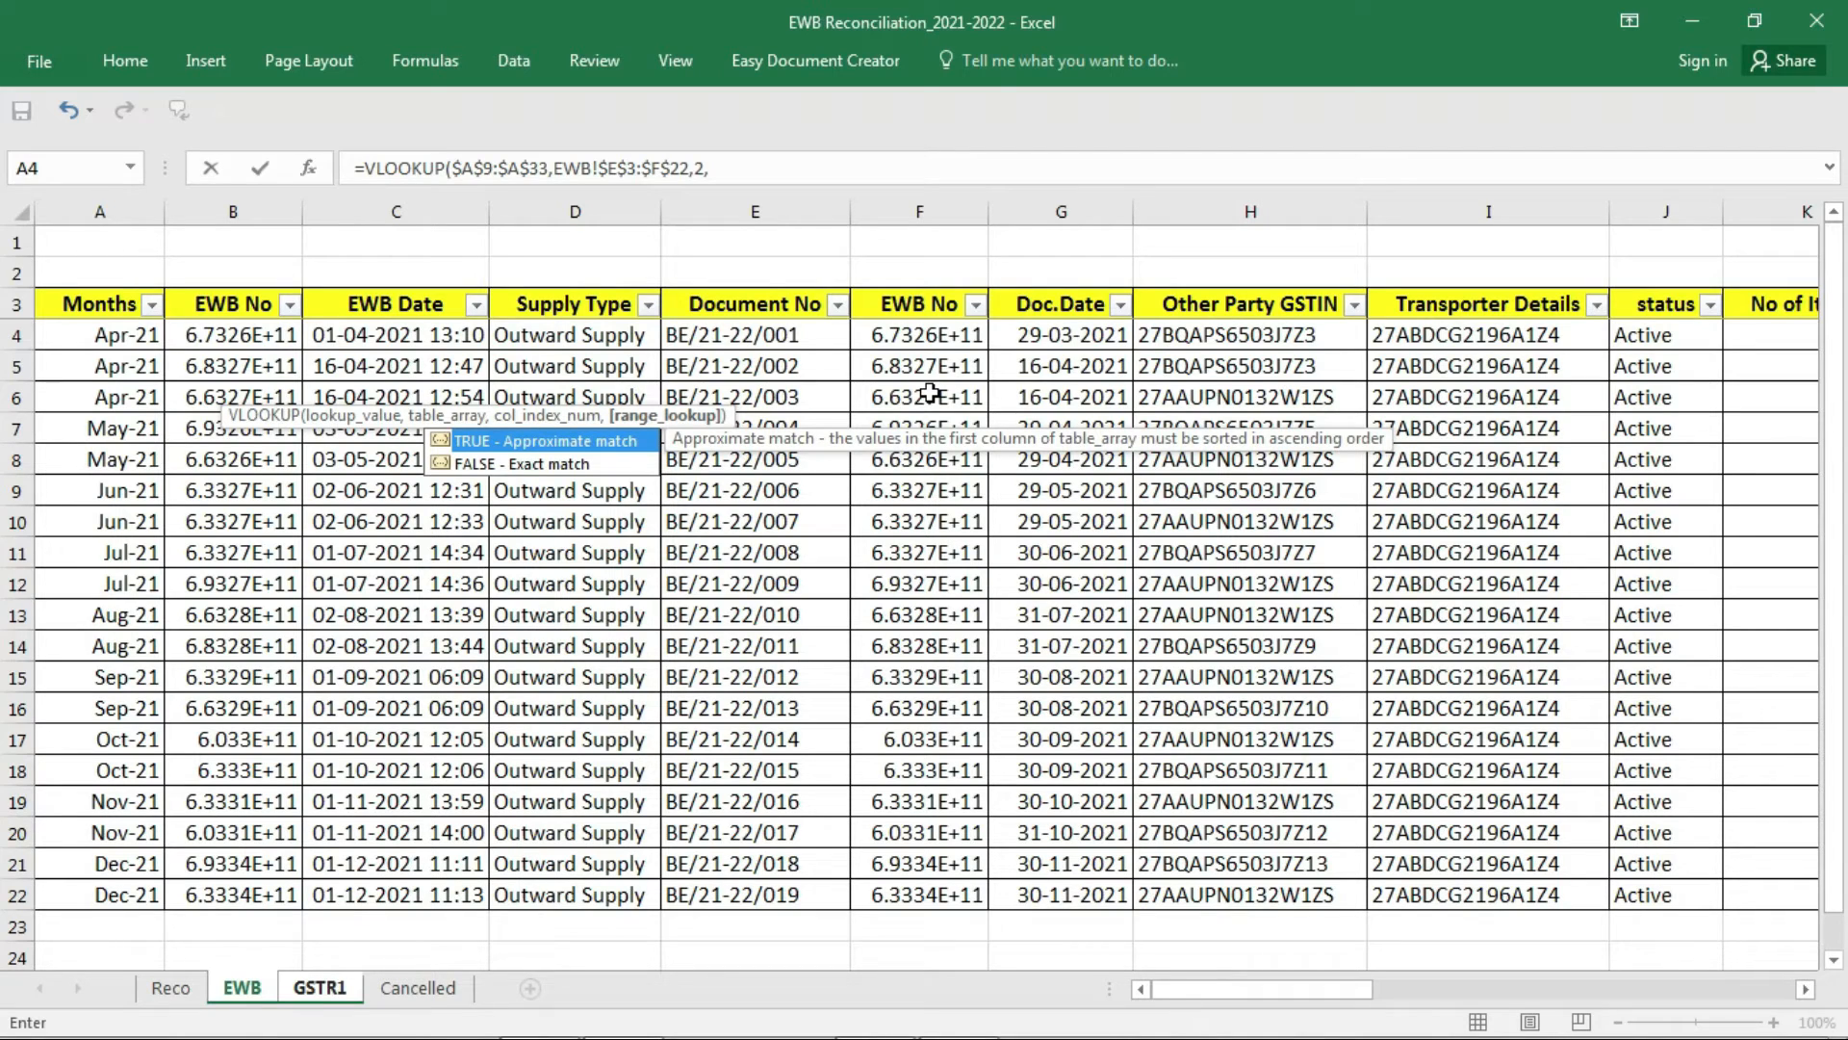
text(0))
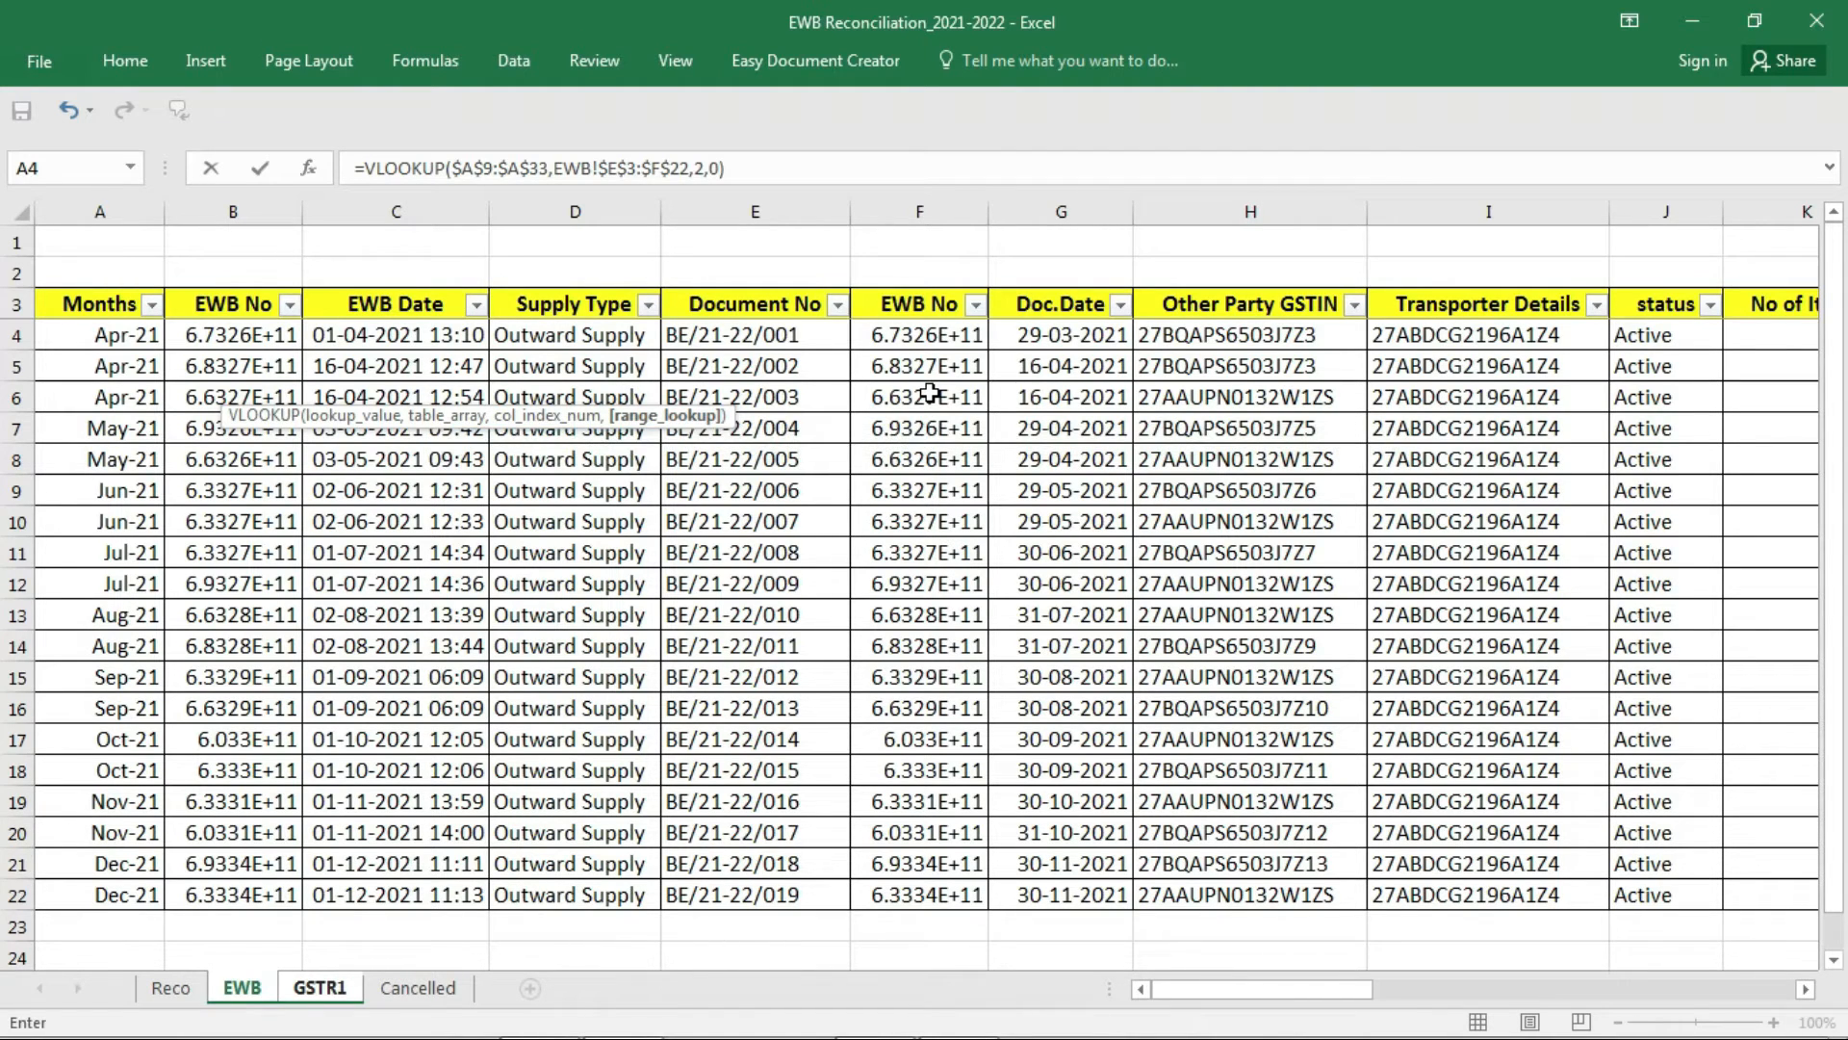
key(Return)
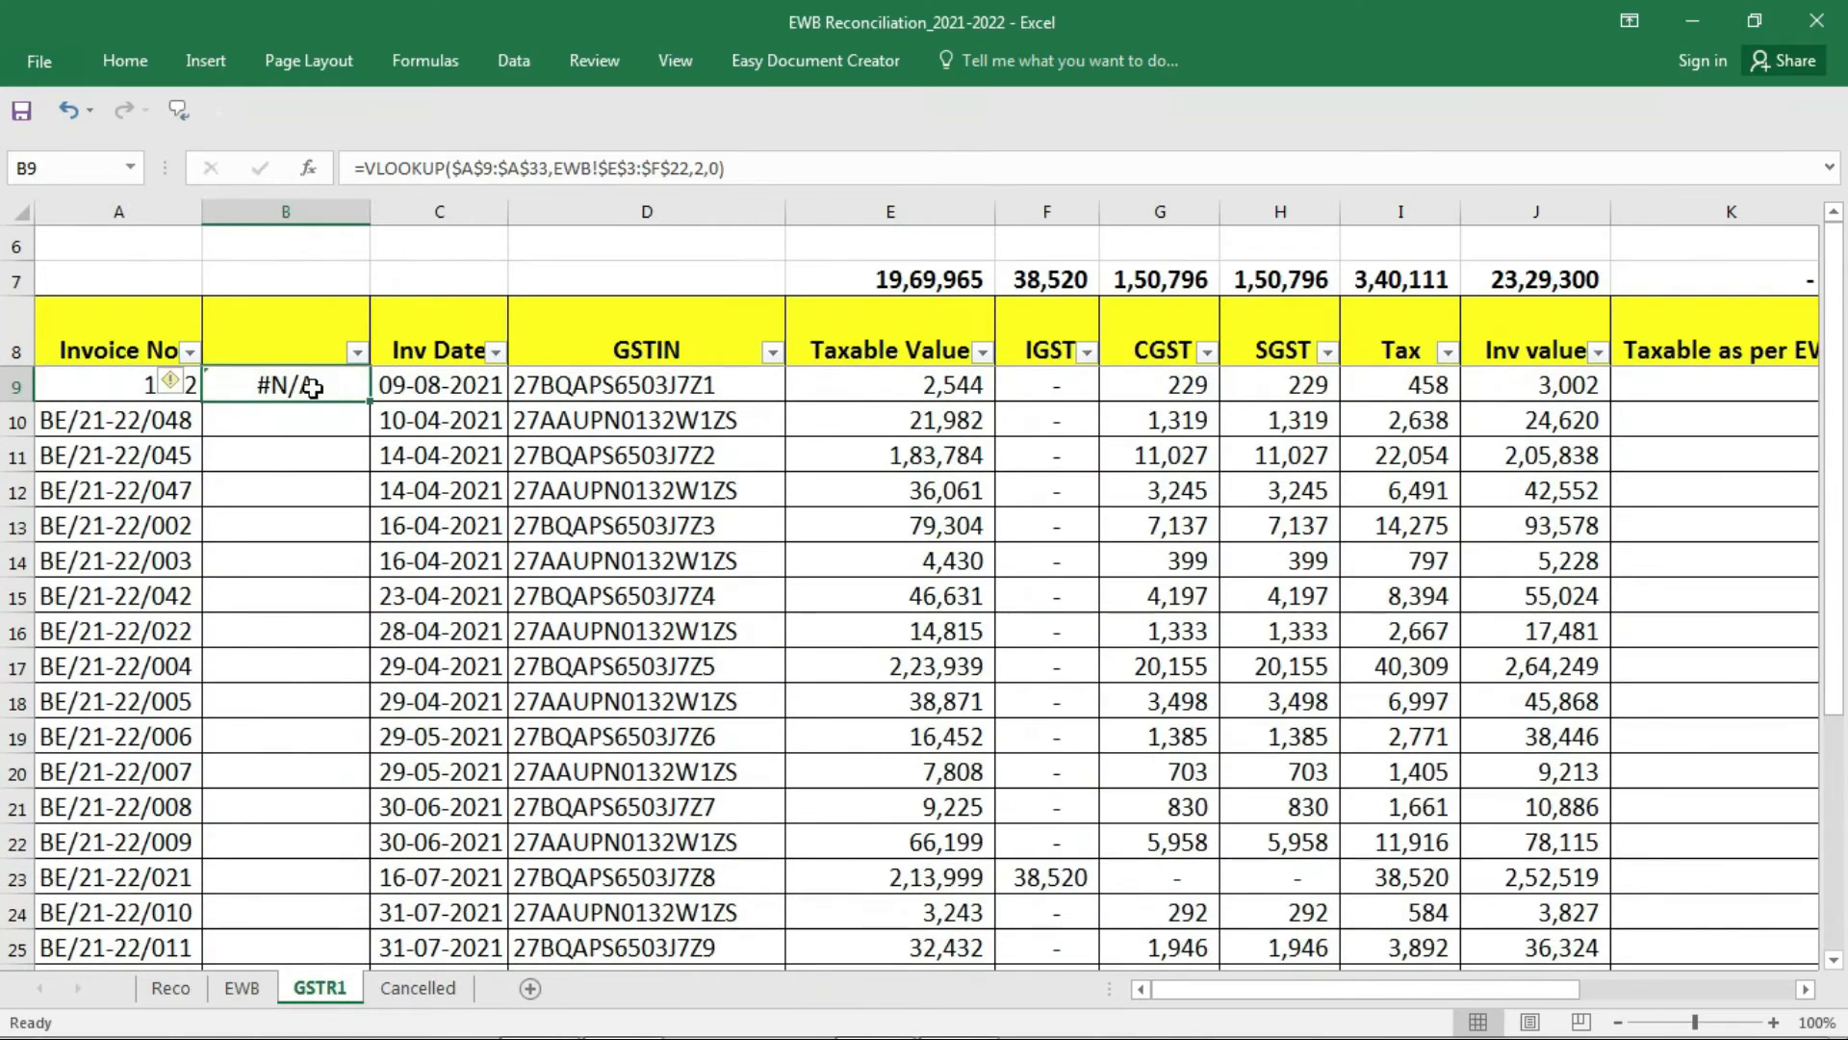
Copy the VLOOKUP formula from B9 down the blank column to the last invoice in row 33.
key(ctrl+c)
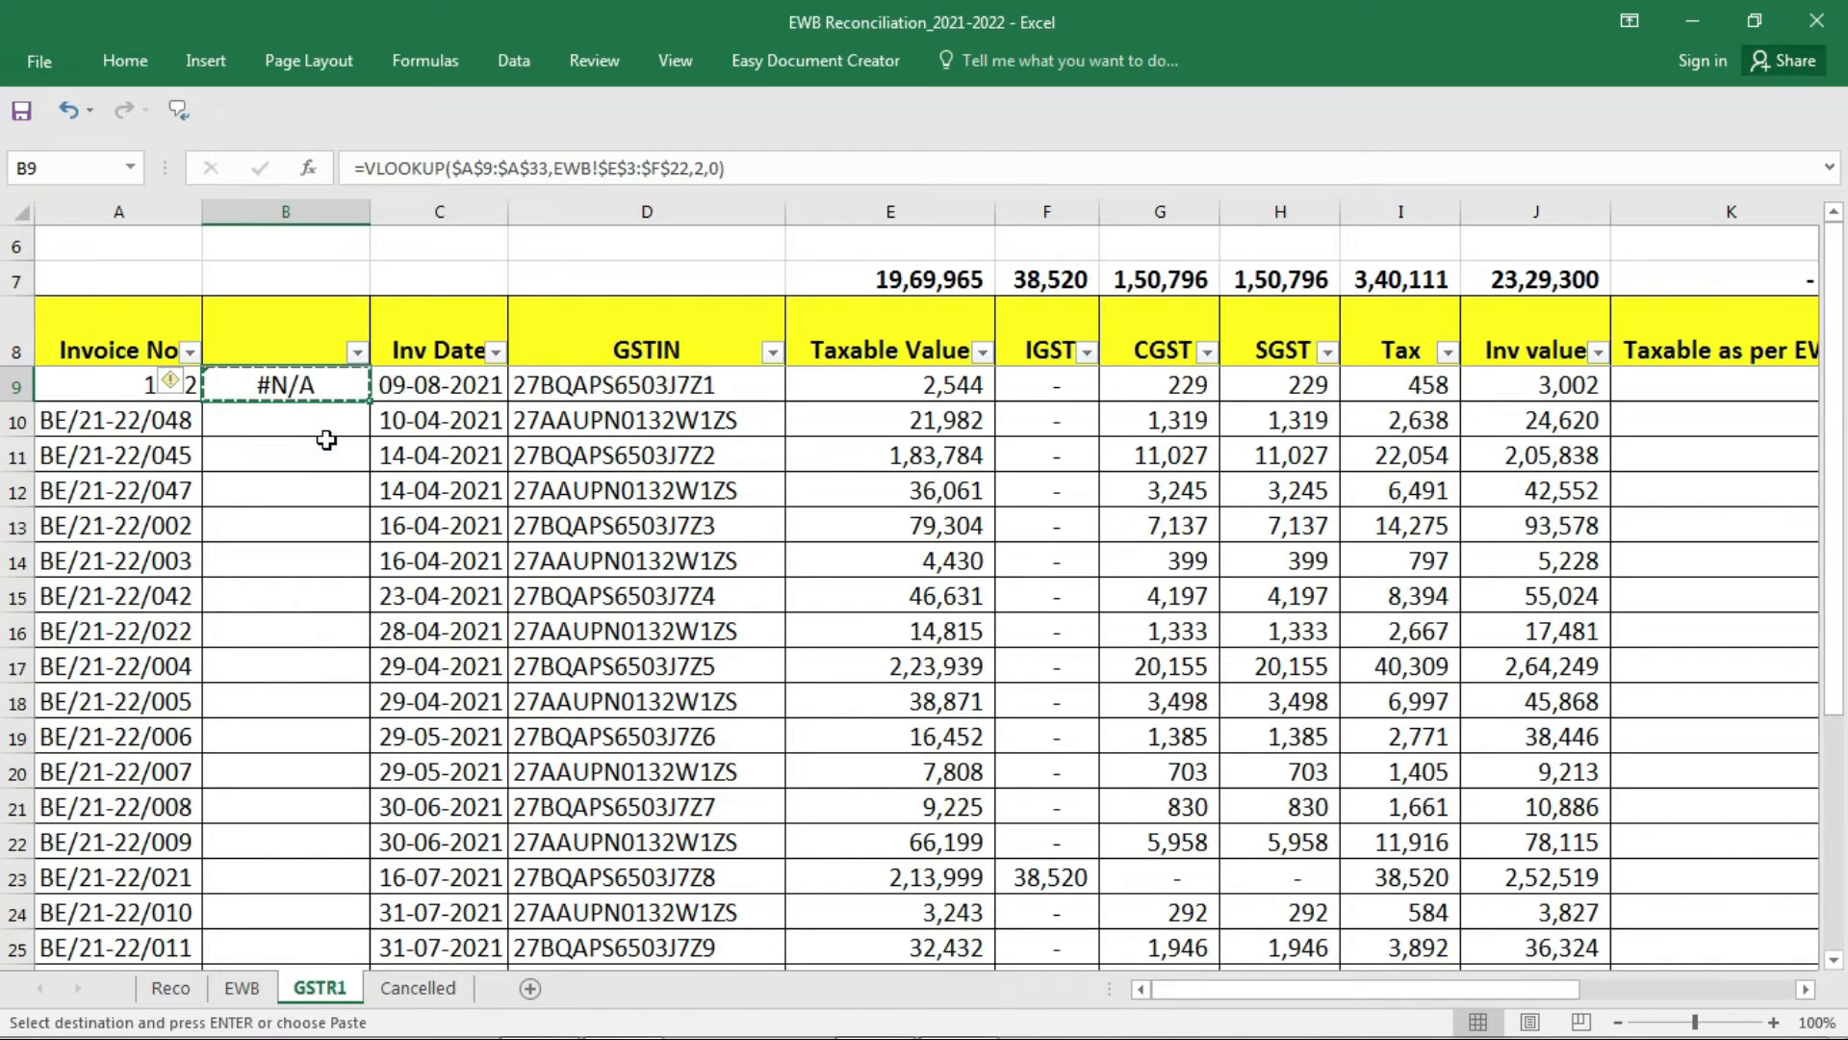
key(Left)
key(ctrl+Down)
key(Right)
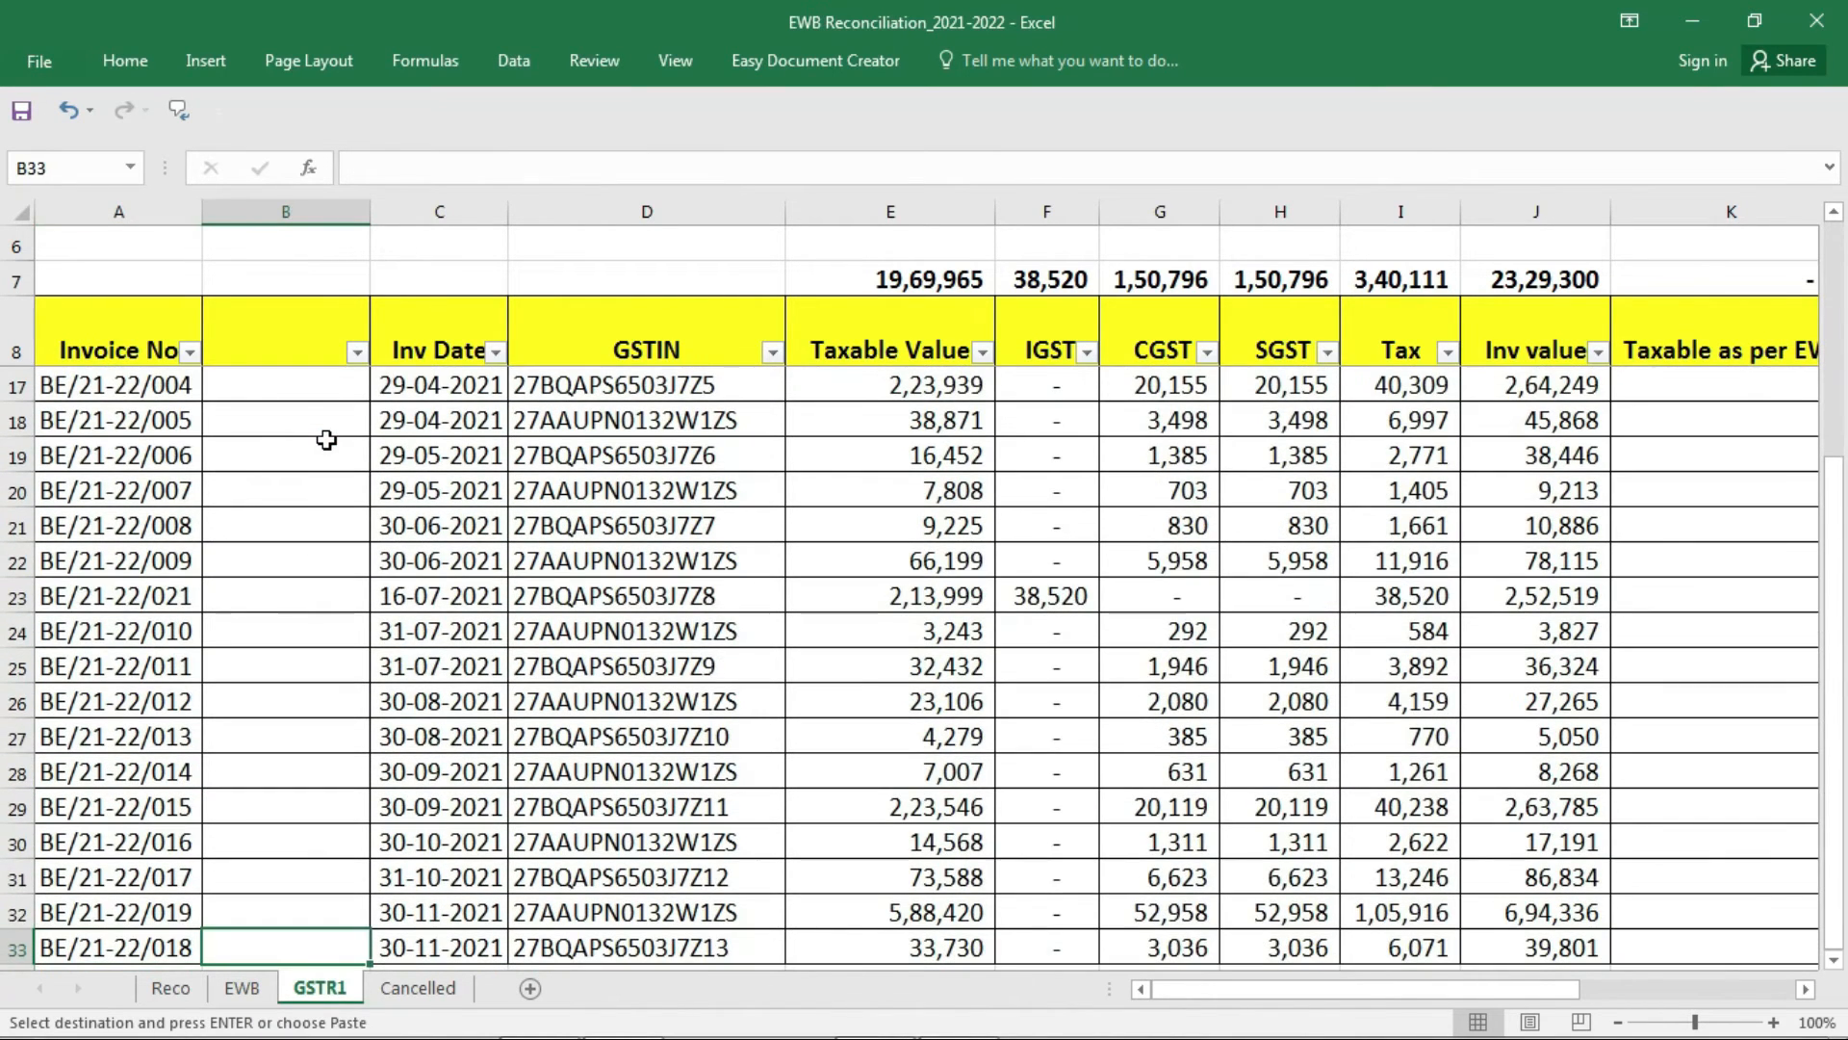
key(ctrl+shift+Up)
key(ctrl+v)
Review the lookup results in column B for matched EWB numbers and invoices without a match.
click(310, 393)
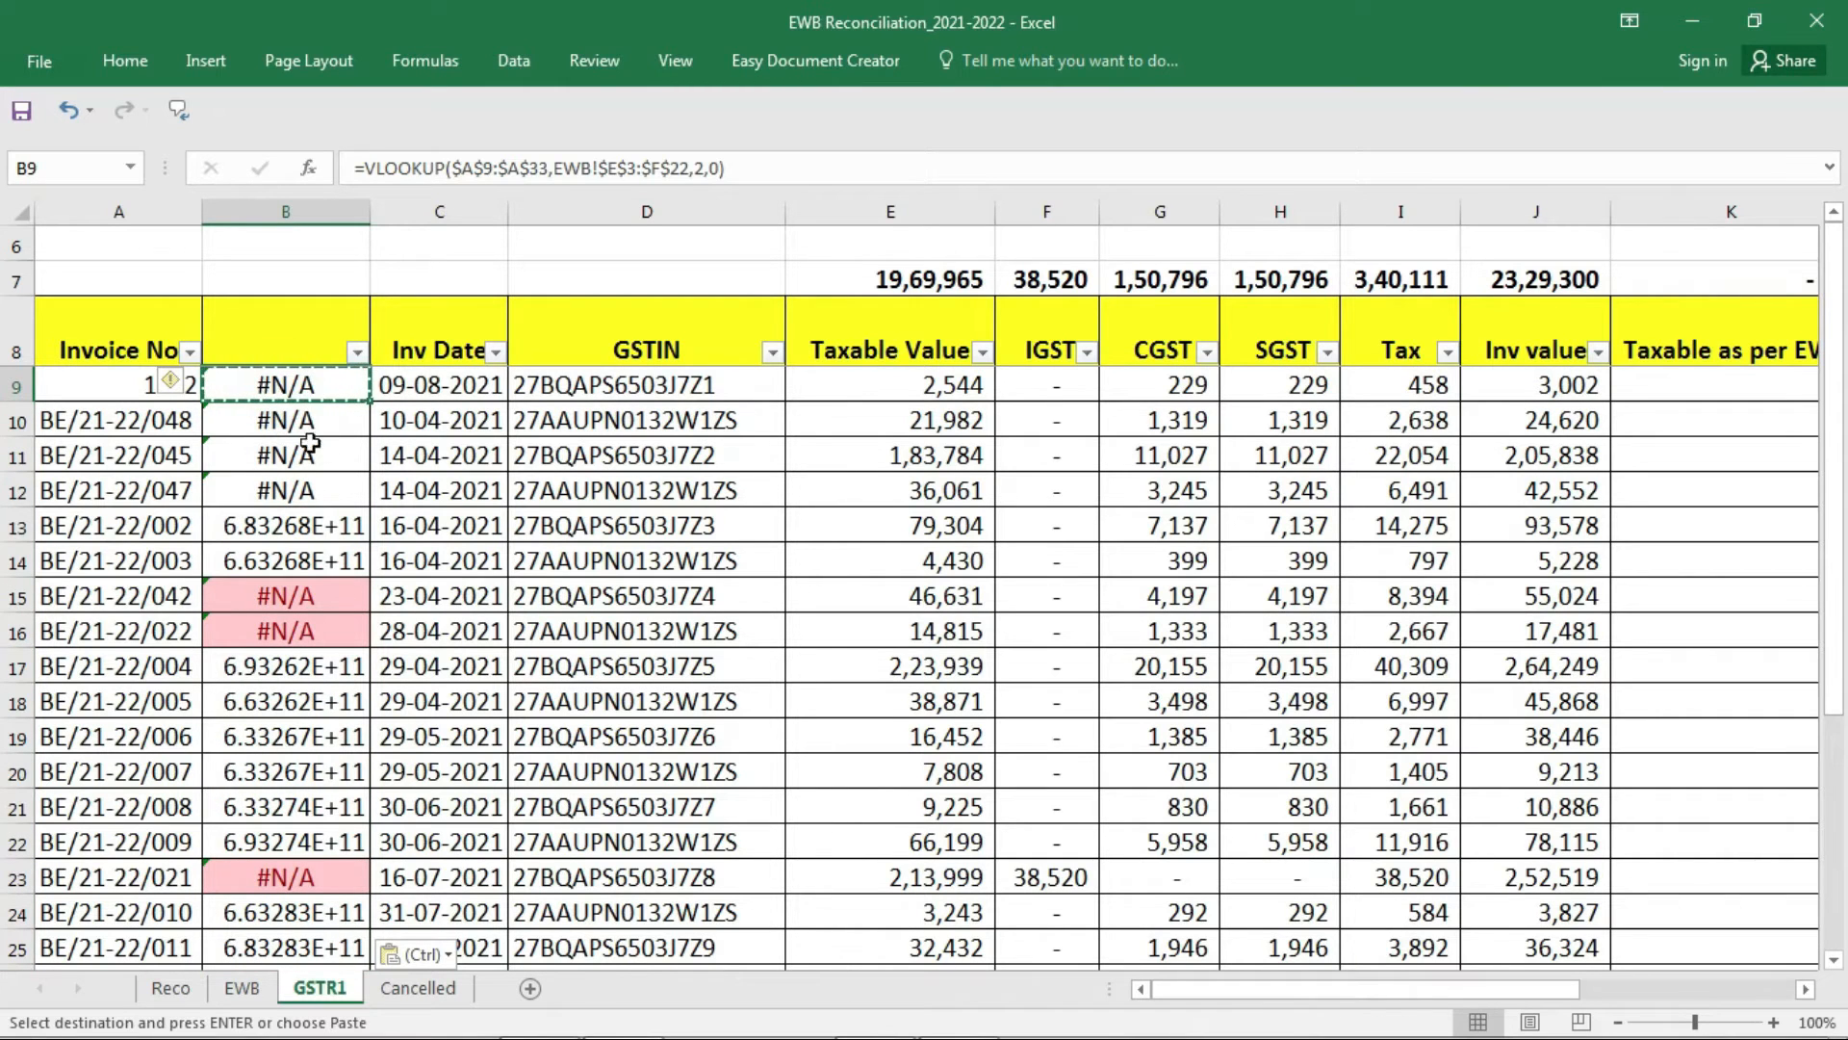
click(308, 529)
scroll(310, 578, down, 2)
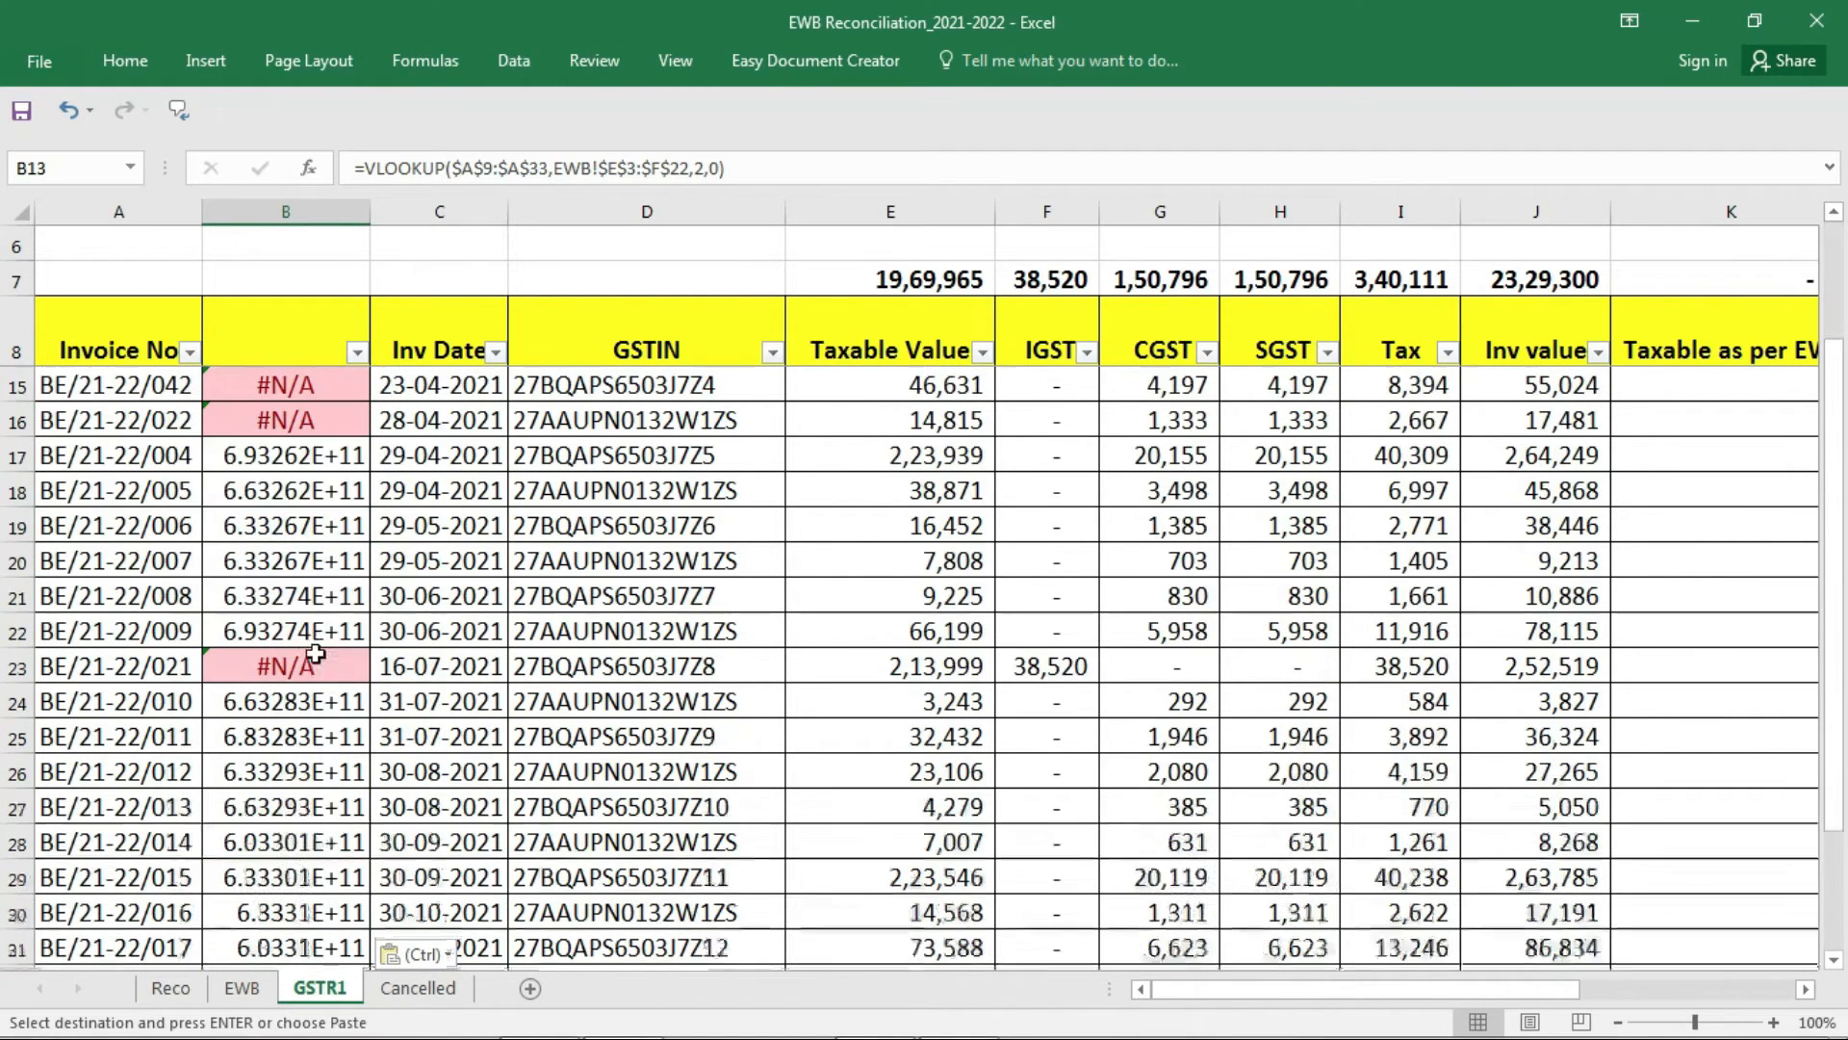
click(284, 570)
scroll(293, 625, down, 2)
click(301, 598)
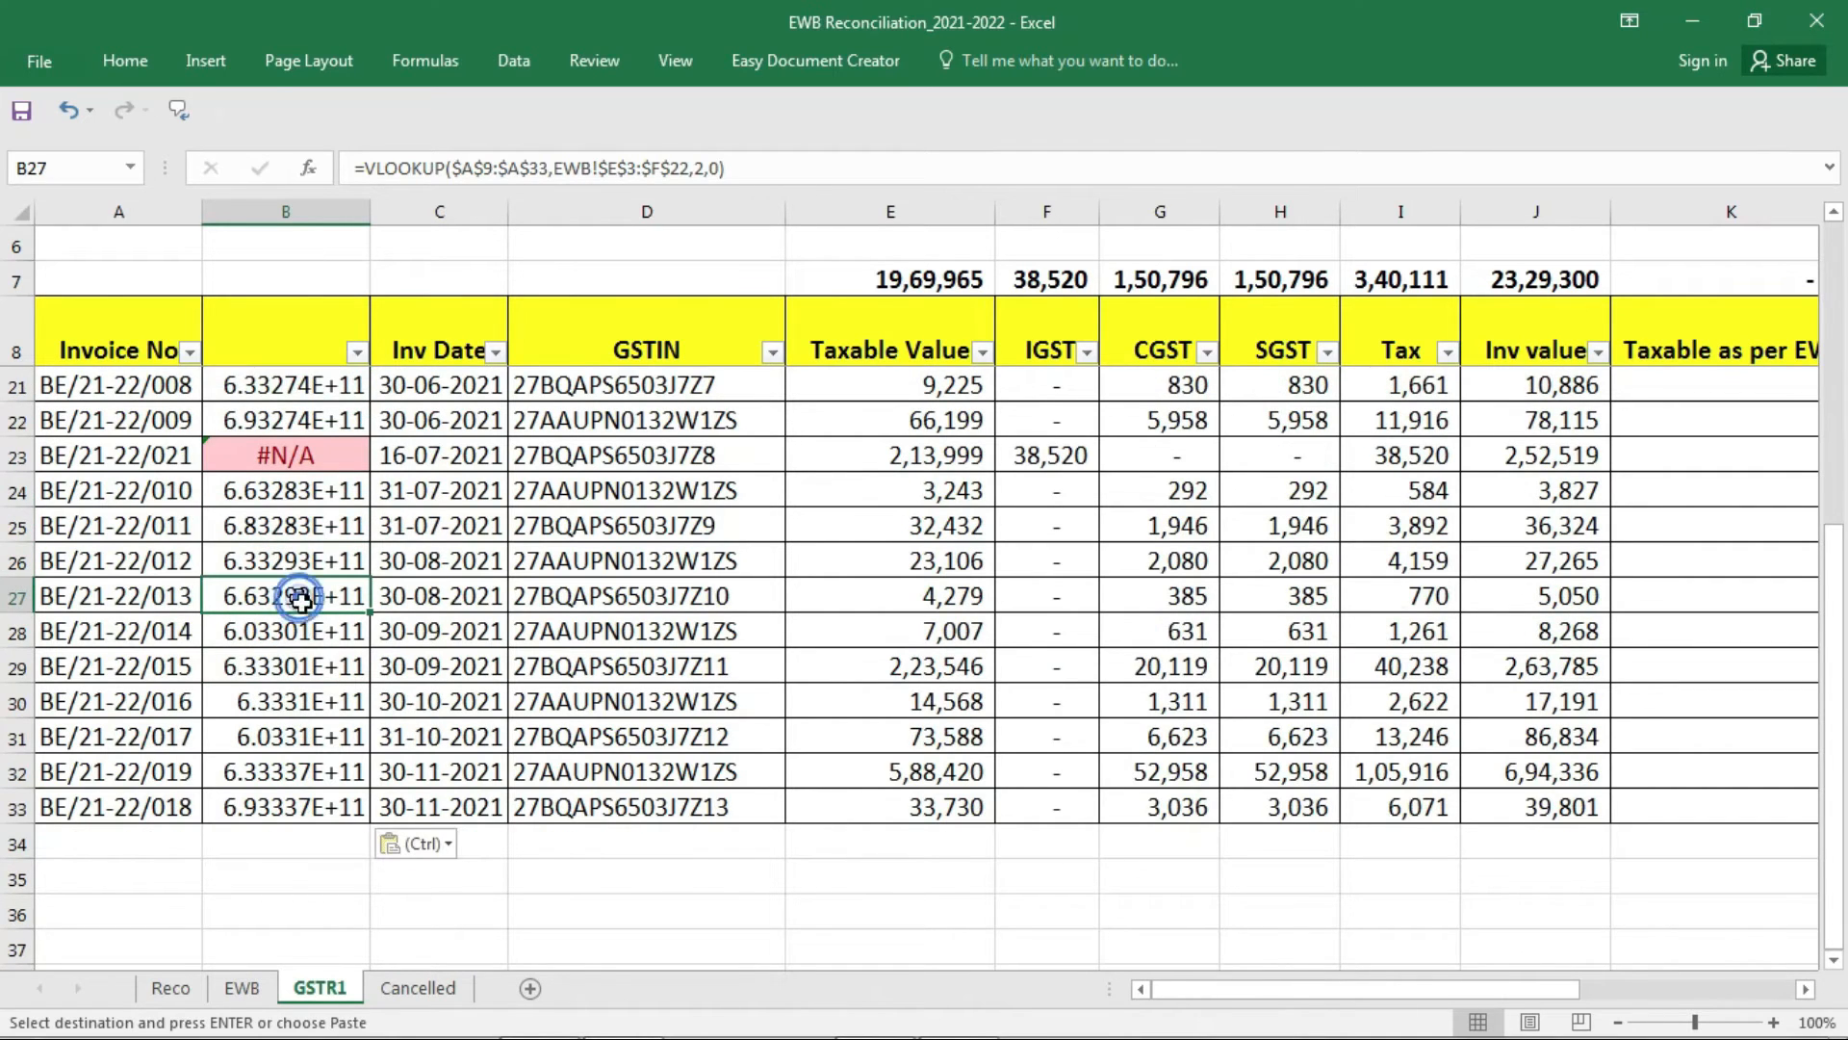
scroll(296, 684, up, 2)
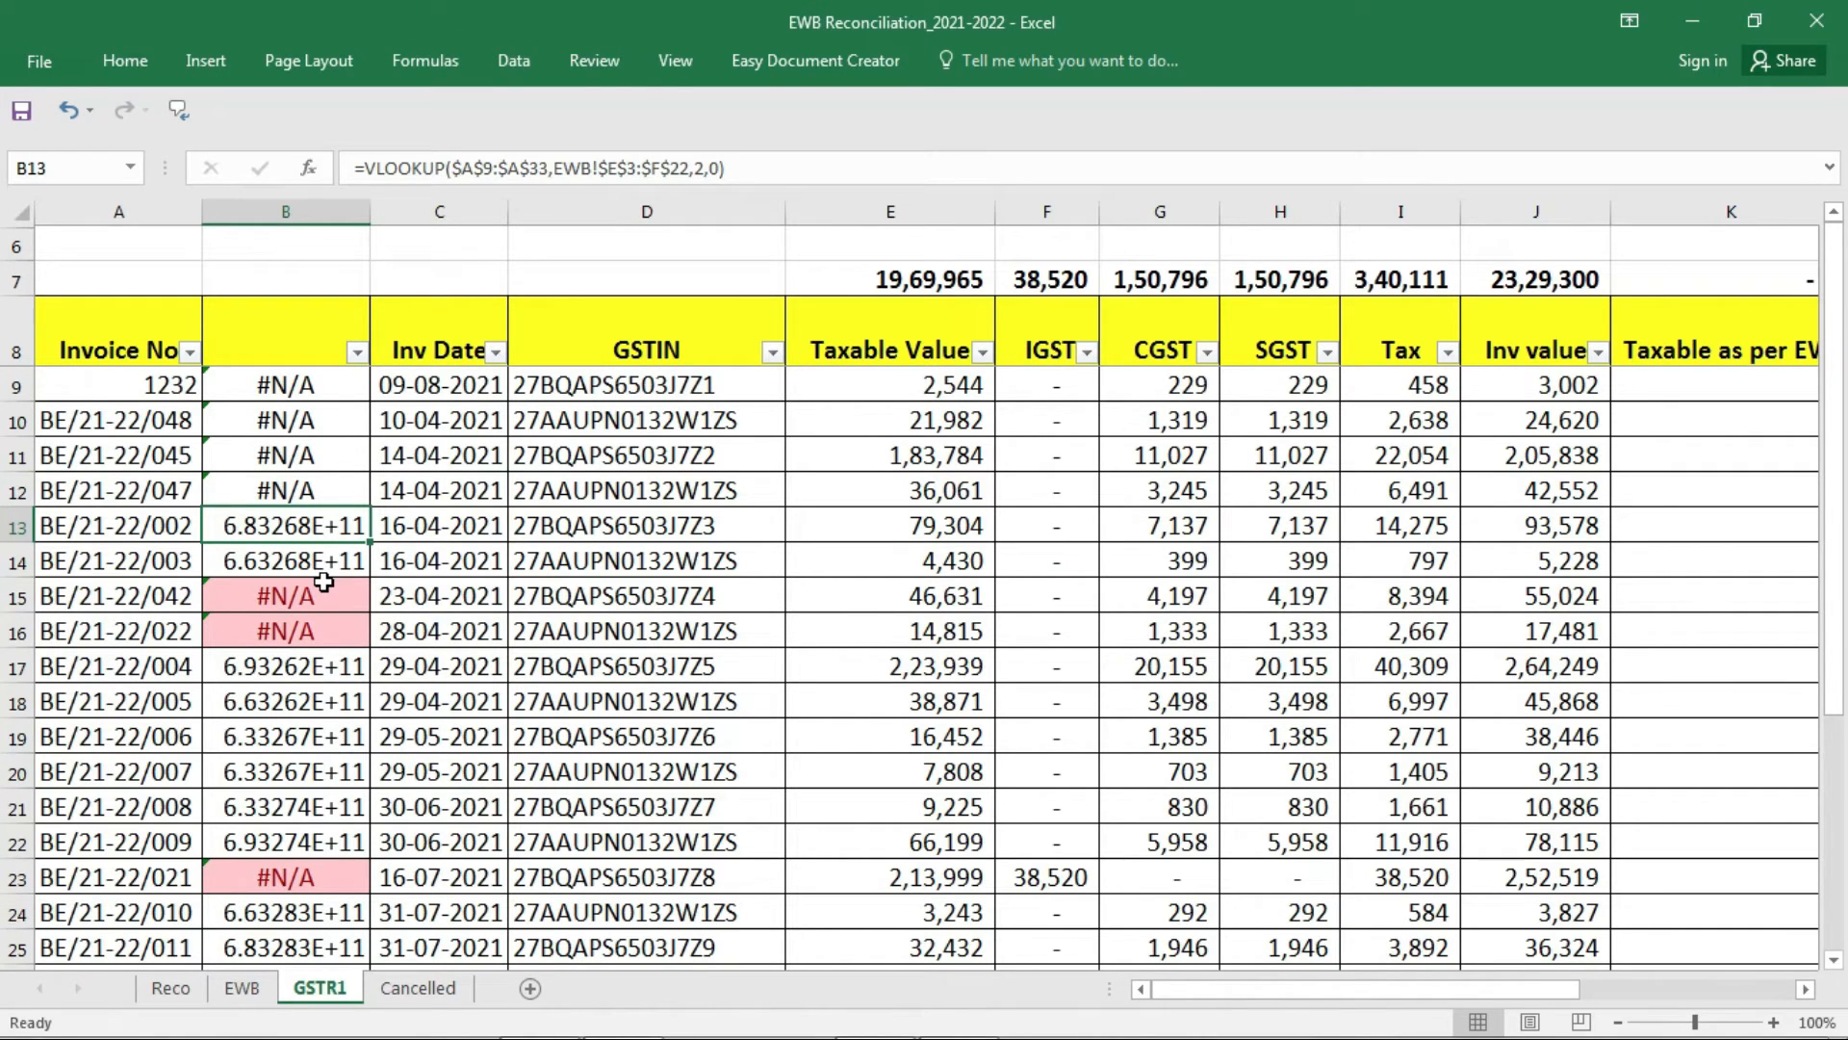
Replace the VLOOKUP formulas in column B with their values using Paste Special.
key(ctrl+space)
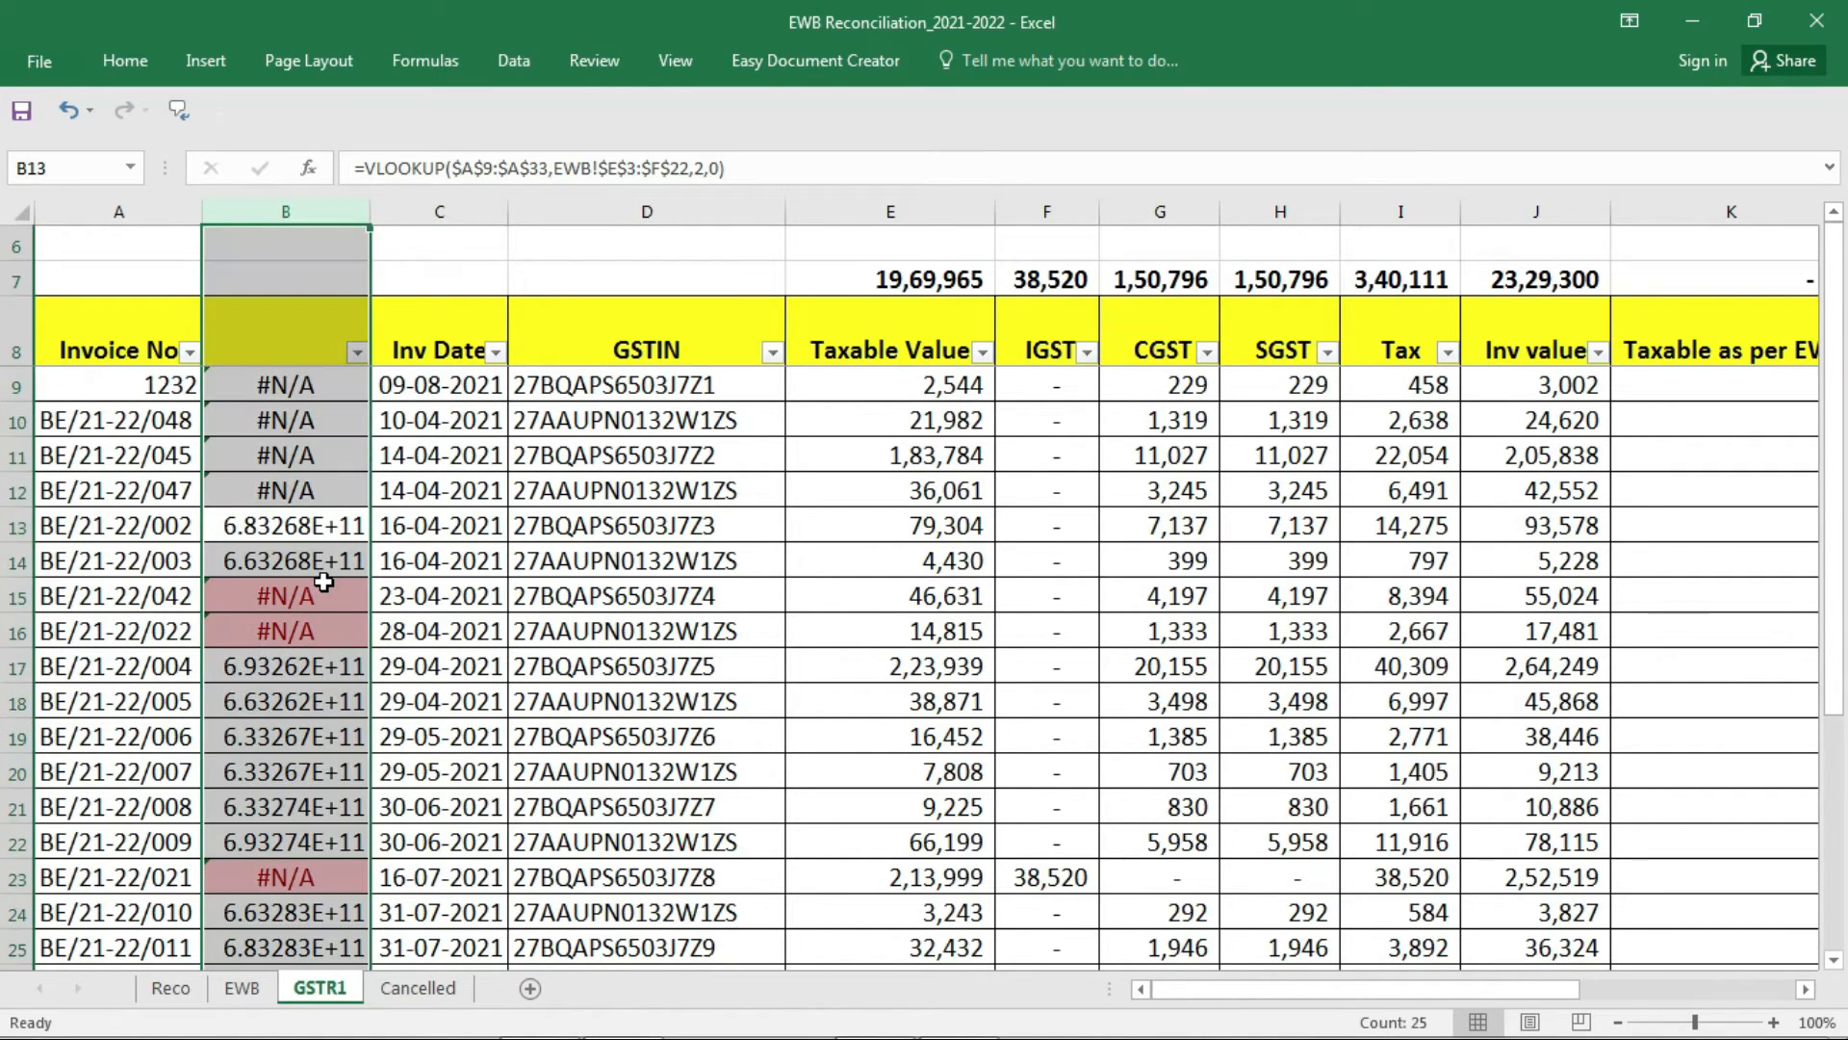
key(ctrl+c)
key(ctrl+alt+v)
key(v)
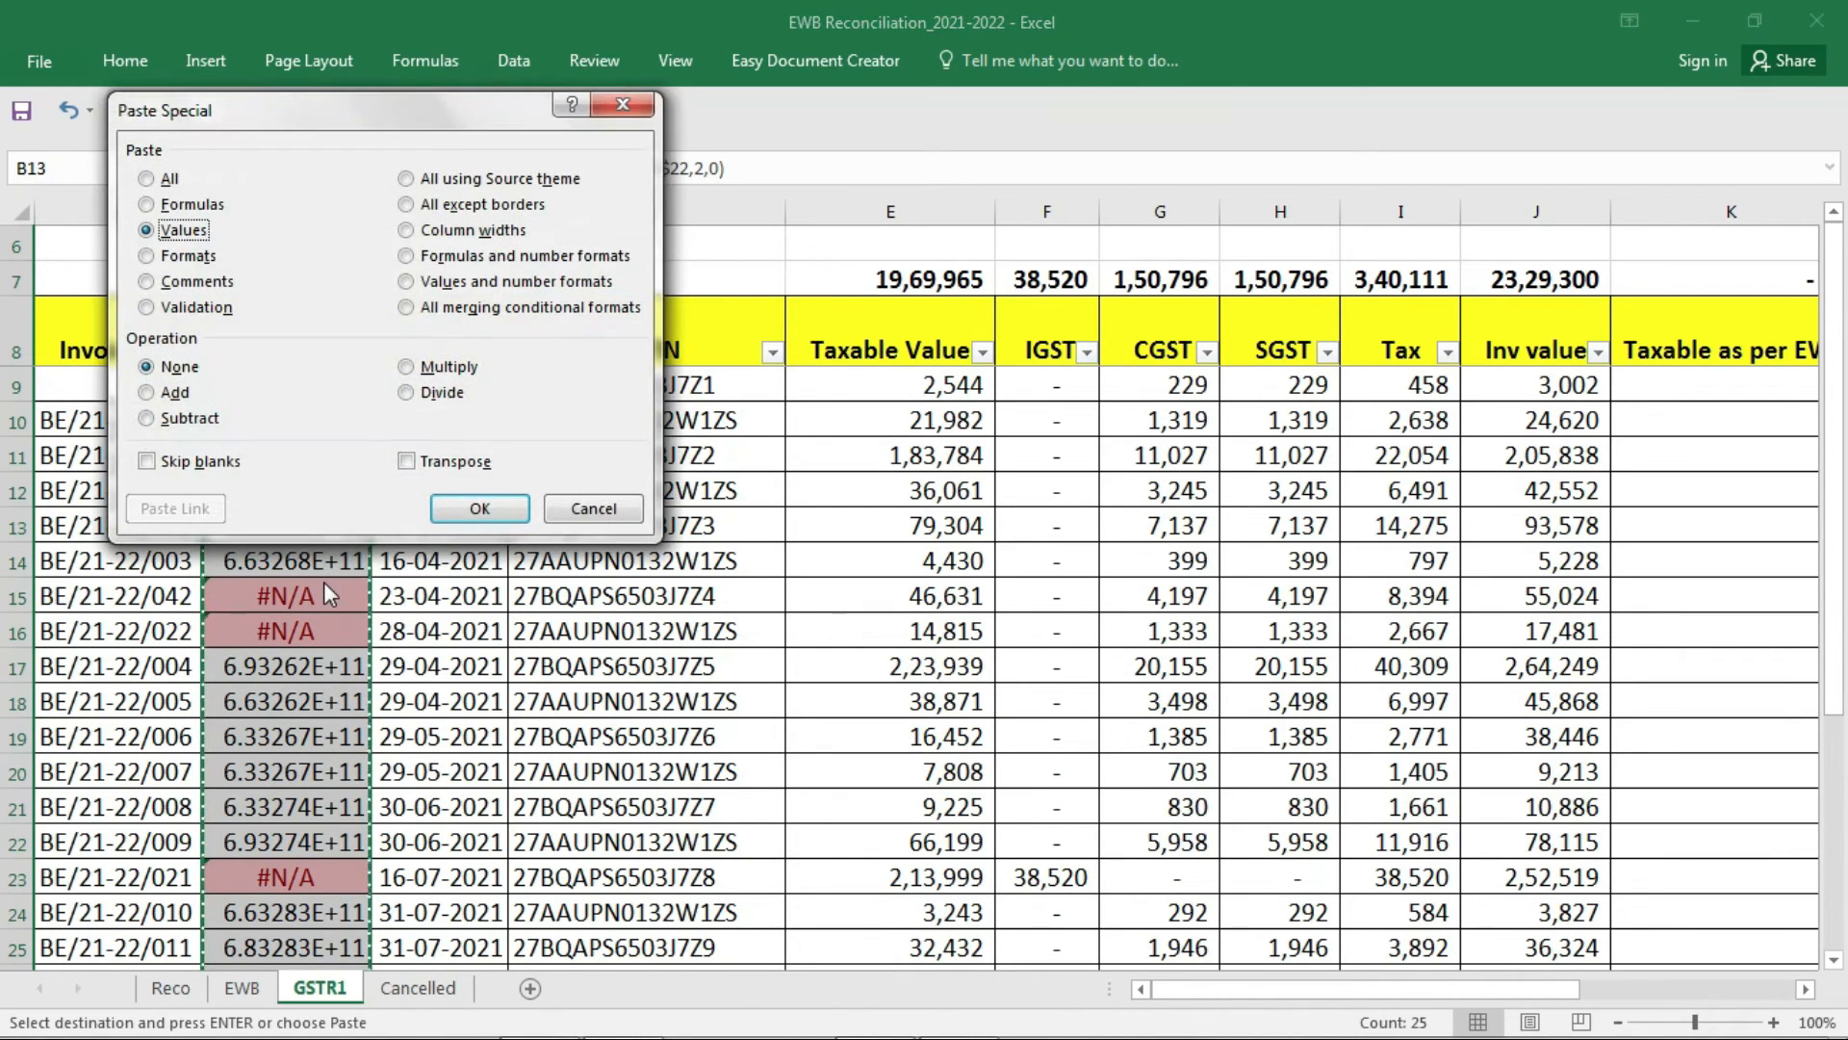
key(Return)
click(302, 549)
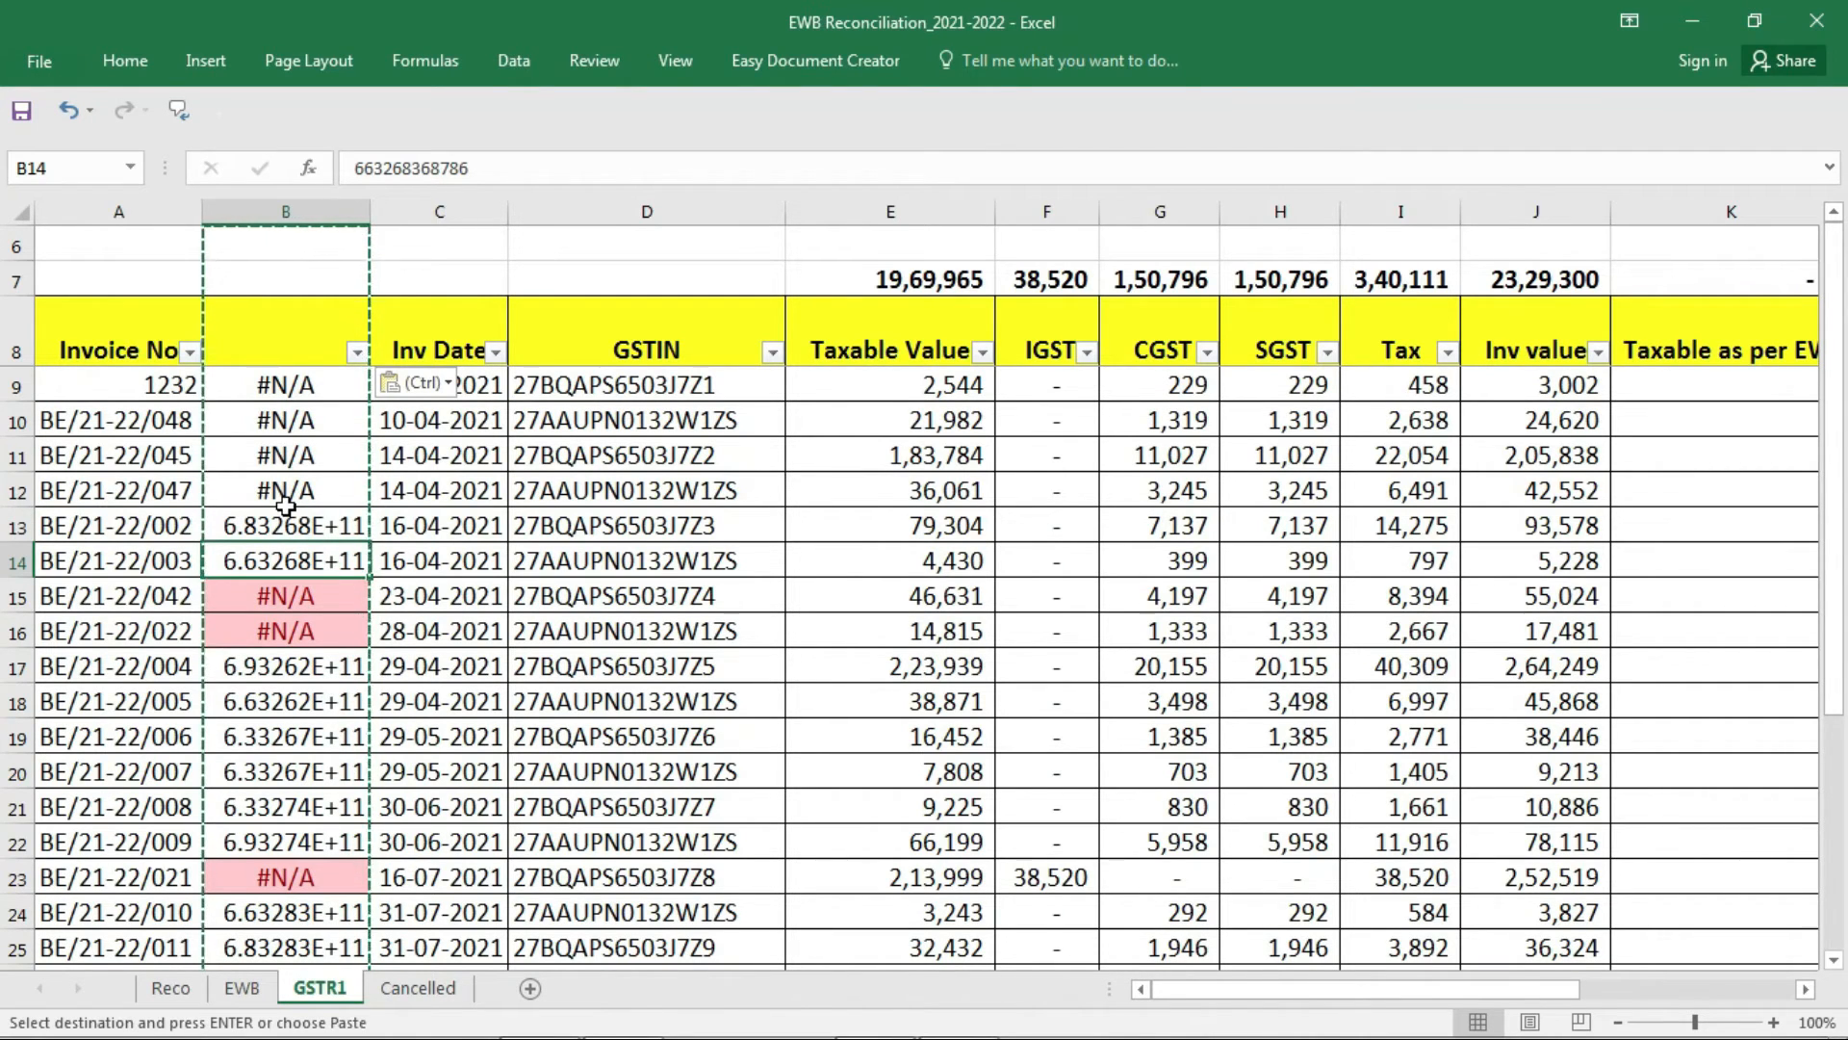
Apply the Number format to column B and fit its width to the full EWB numbers.
key(ctrl+space)
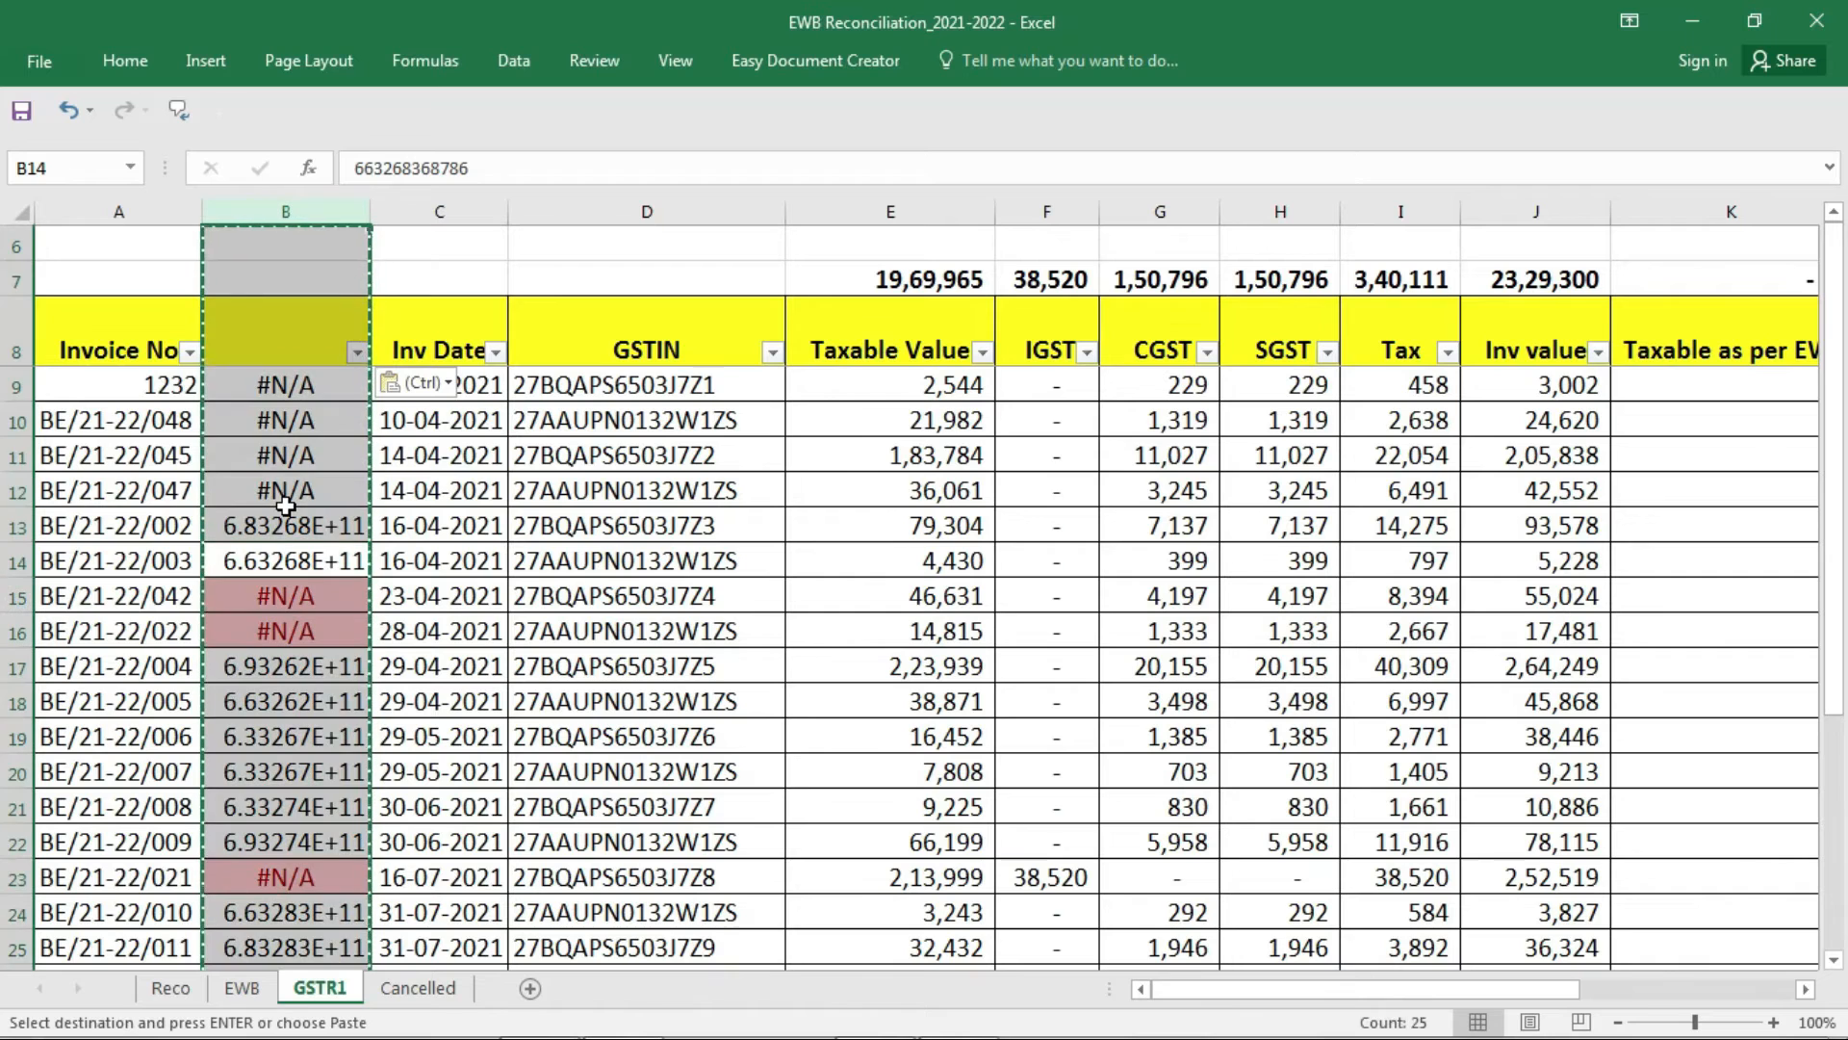
click(132, 70)
click(949, 105)
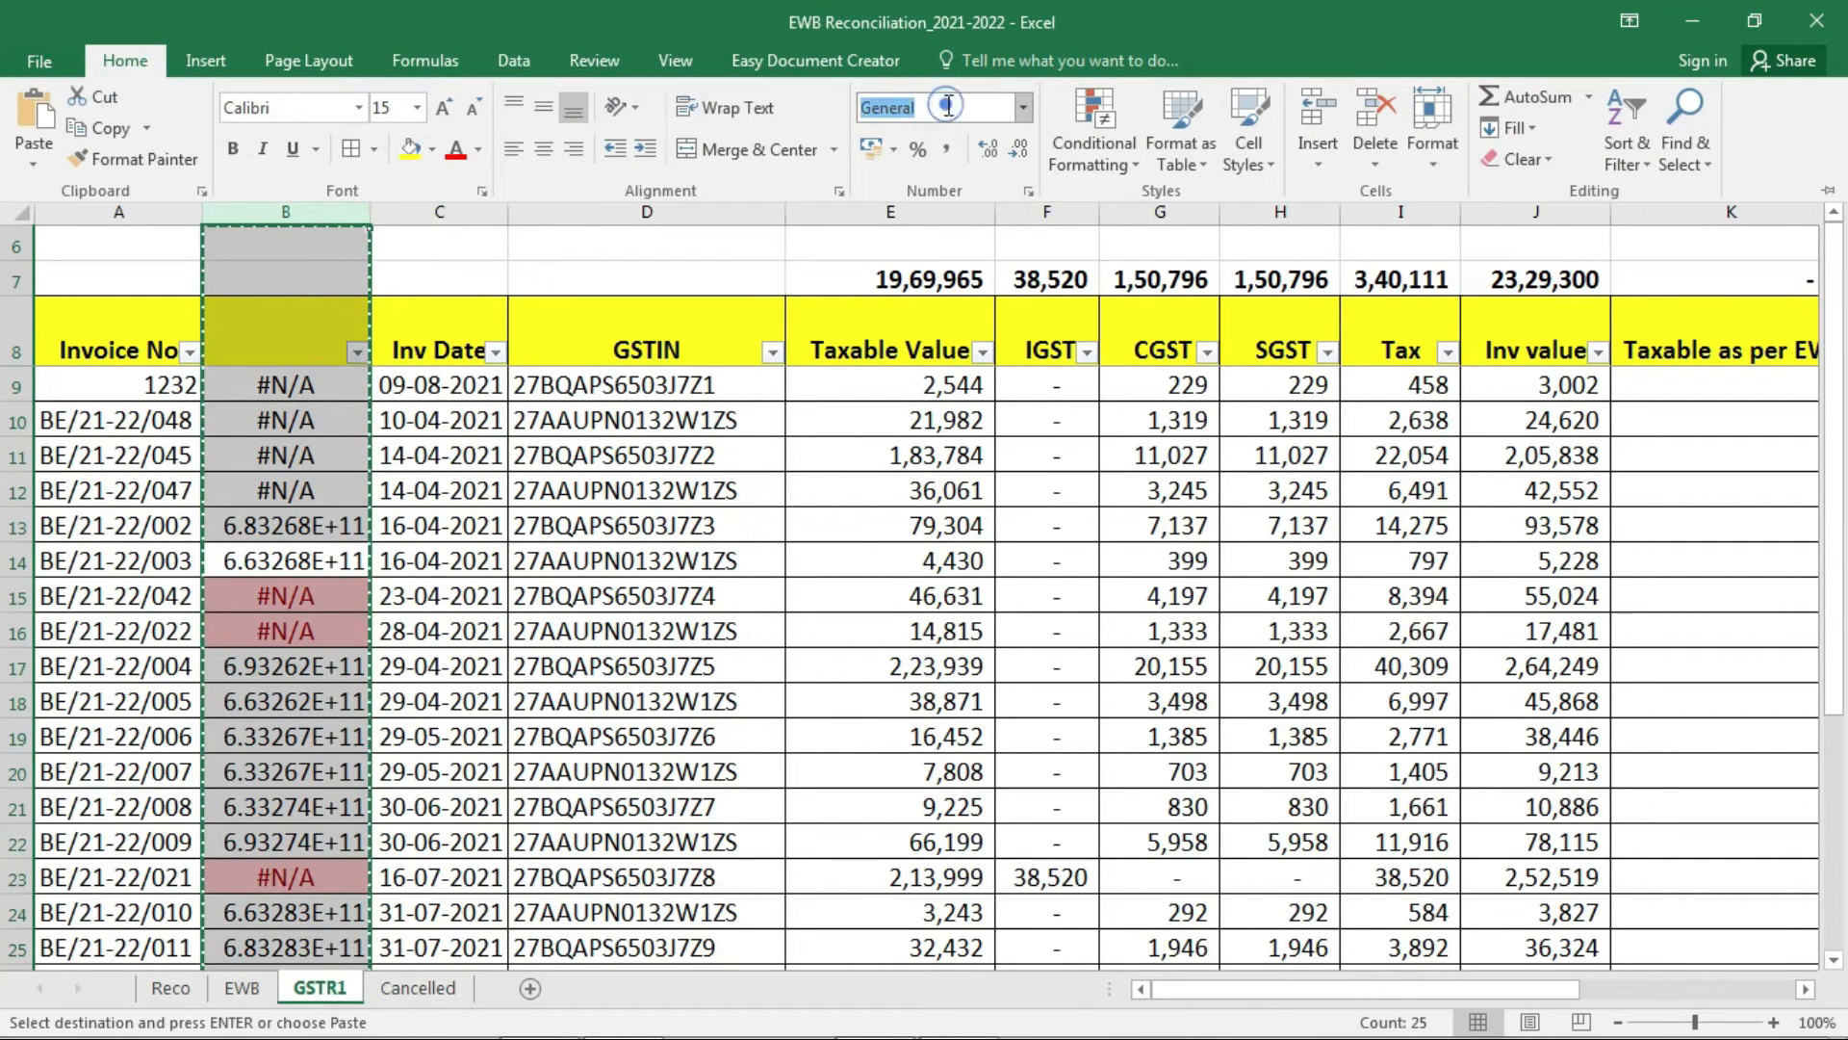
text(N)
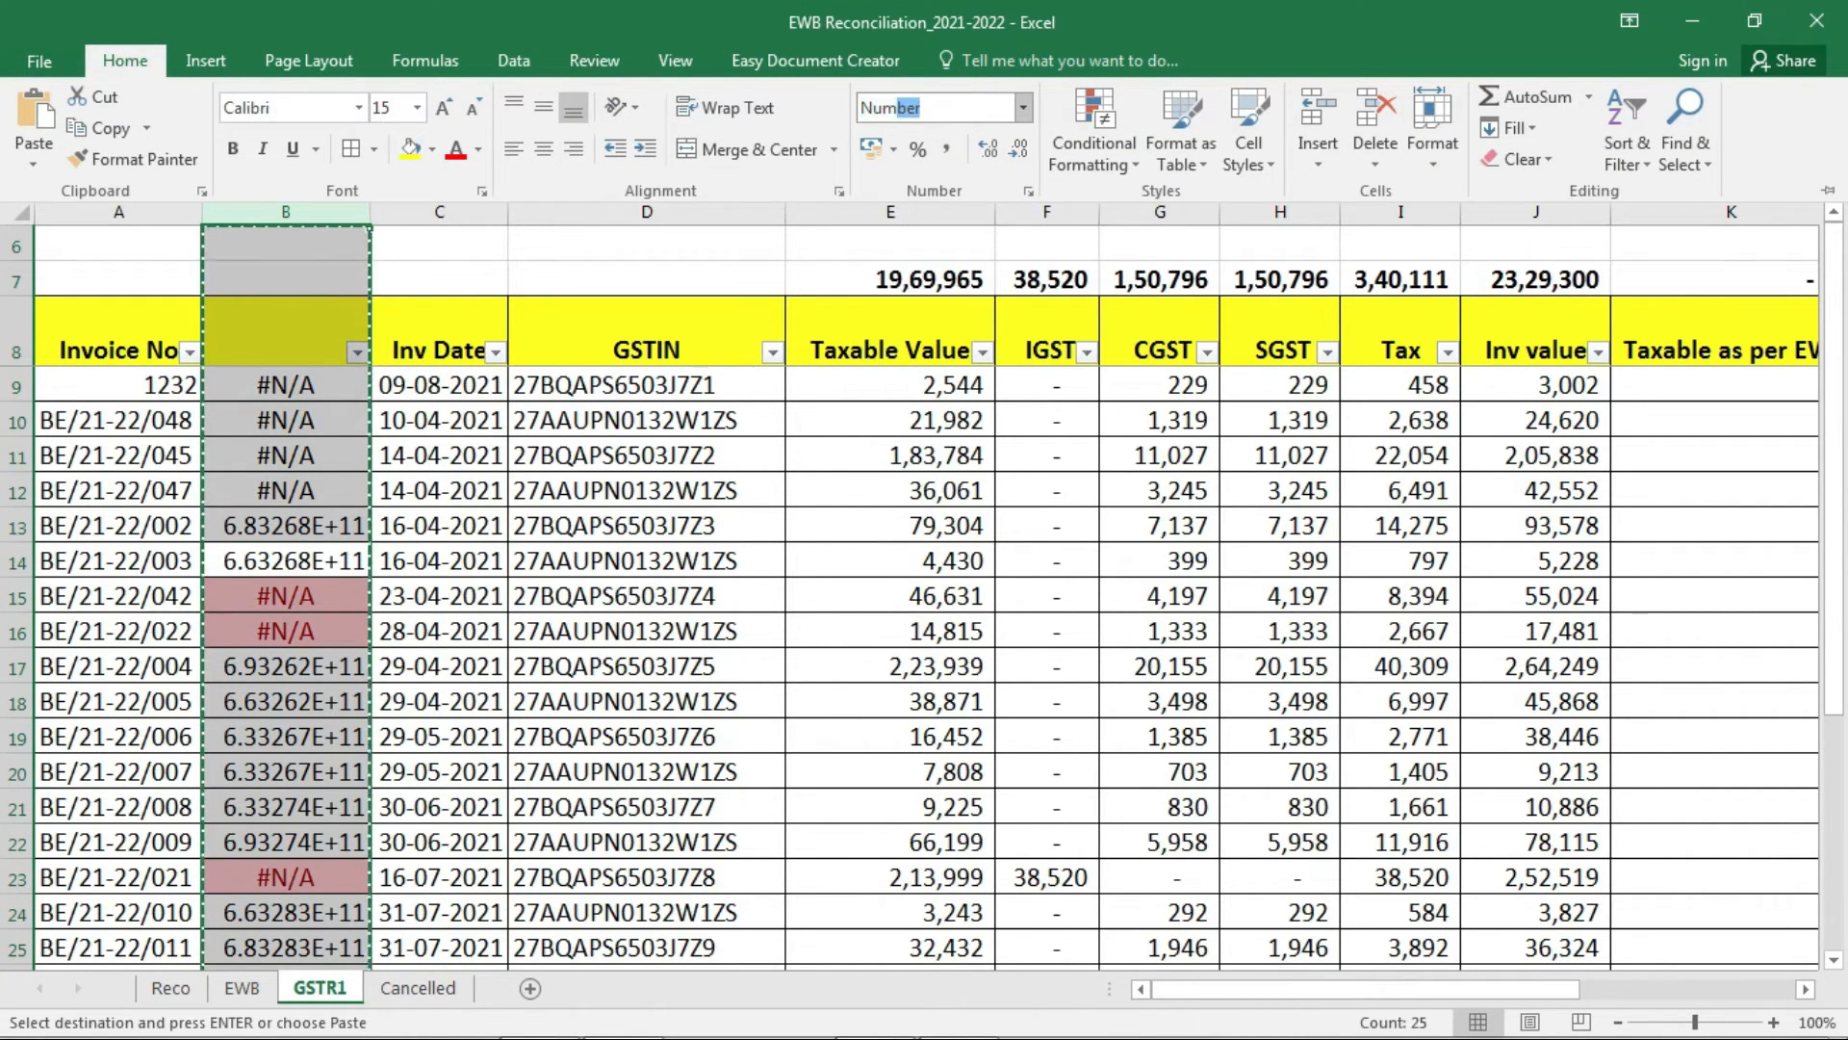
double_click(380, 211)
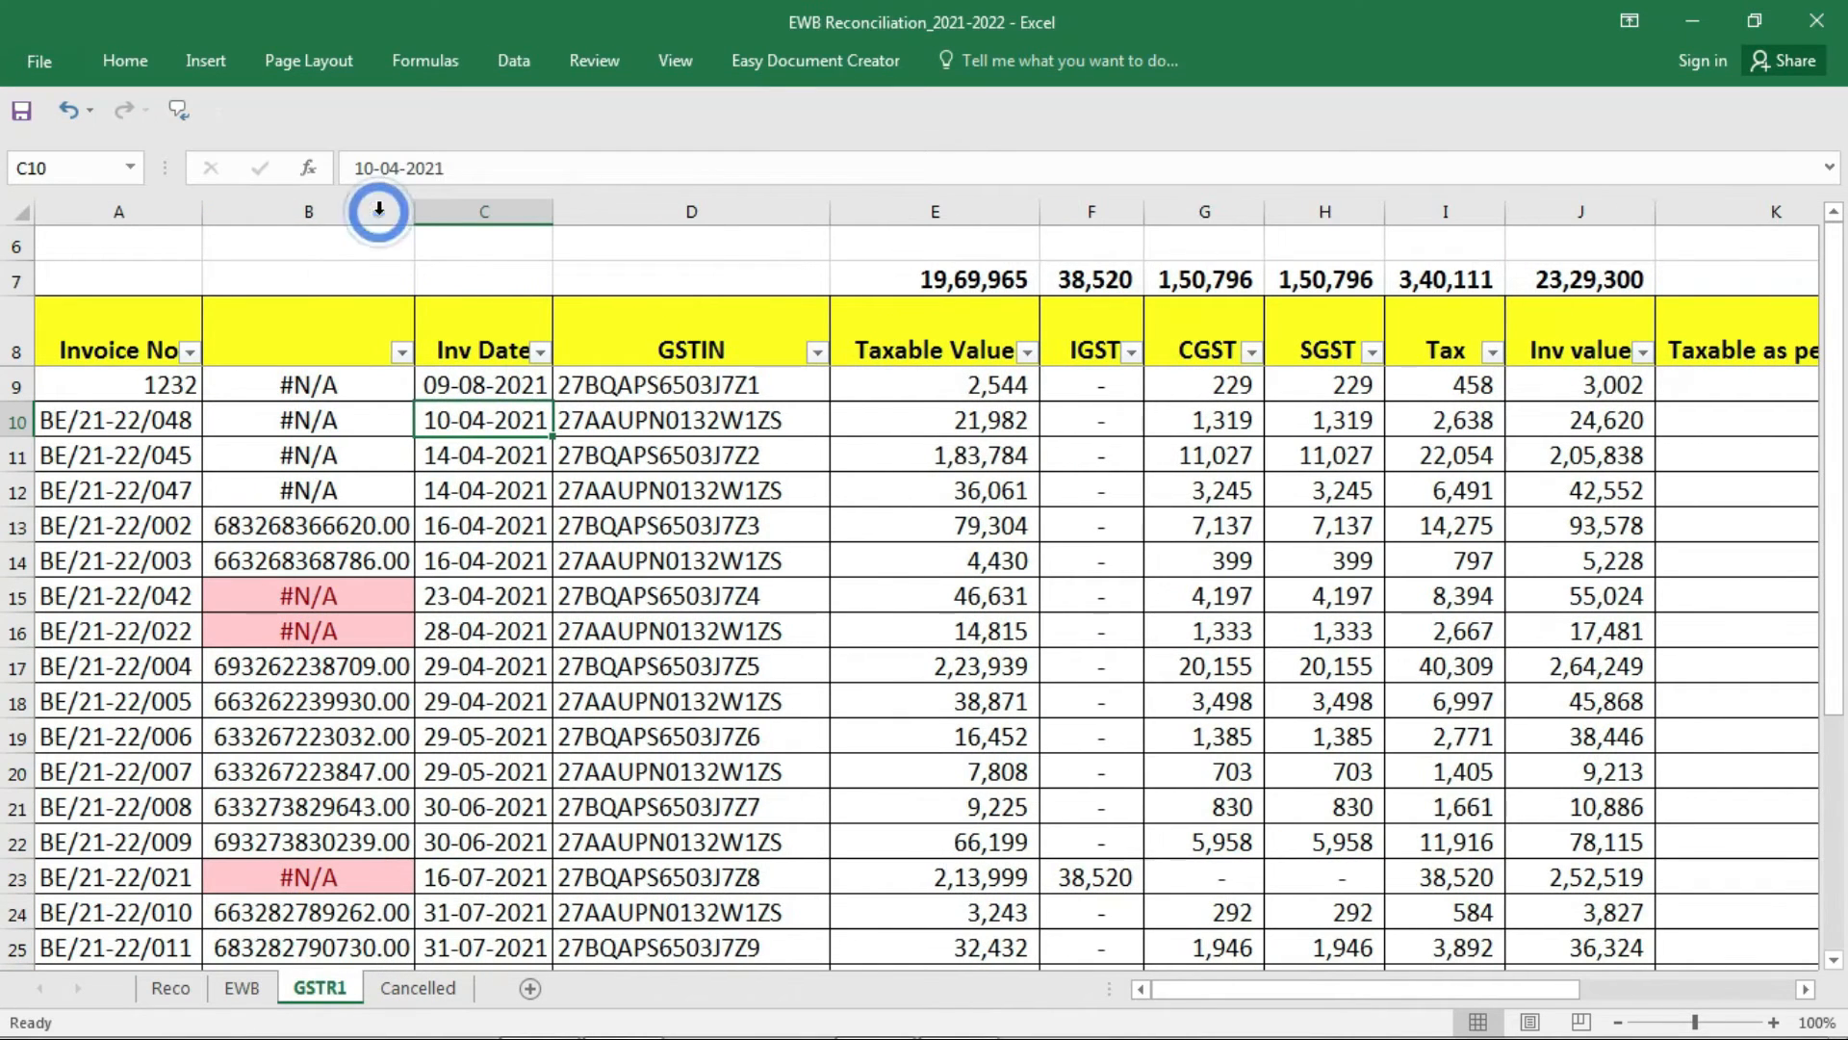
Remove both decimal places from the EWB numbers in column B.
click(318, 212)
click(125, 60)
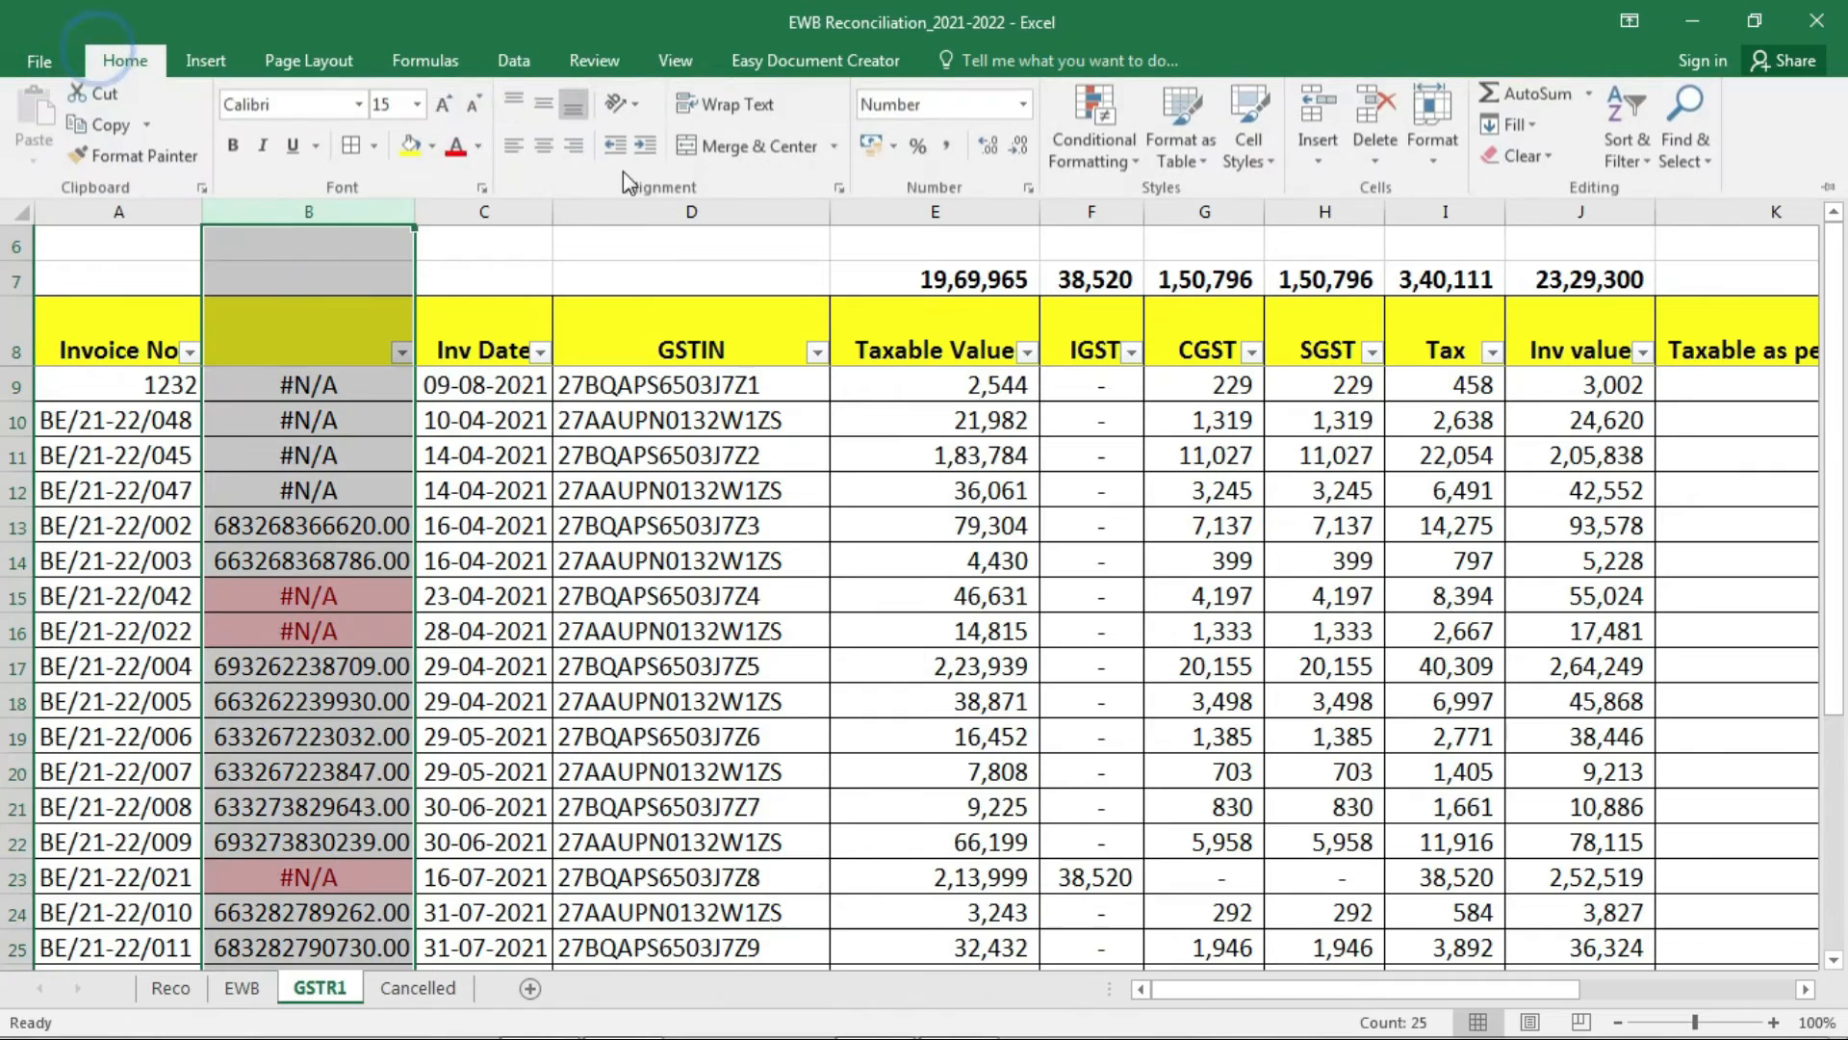
click(1020, 154)
click(1020, 154)
Check a matched and an unmatched invoice against the lookup results, and label column B's header EWB No.
click(123, 532)
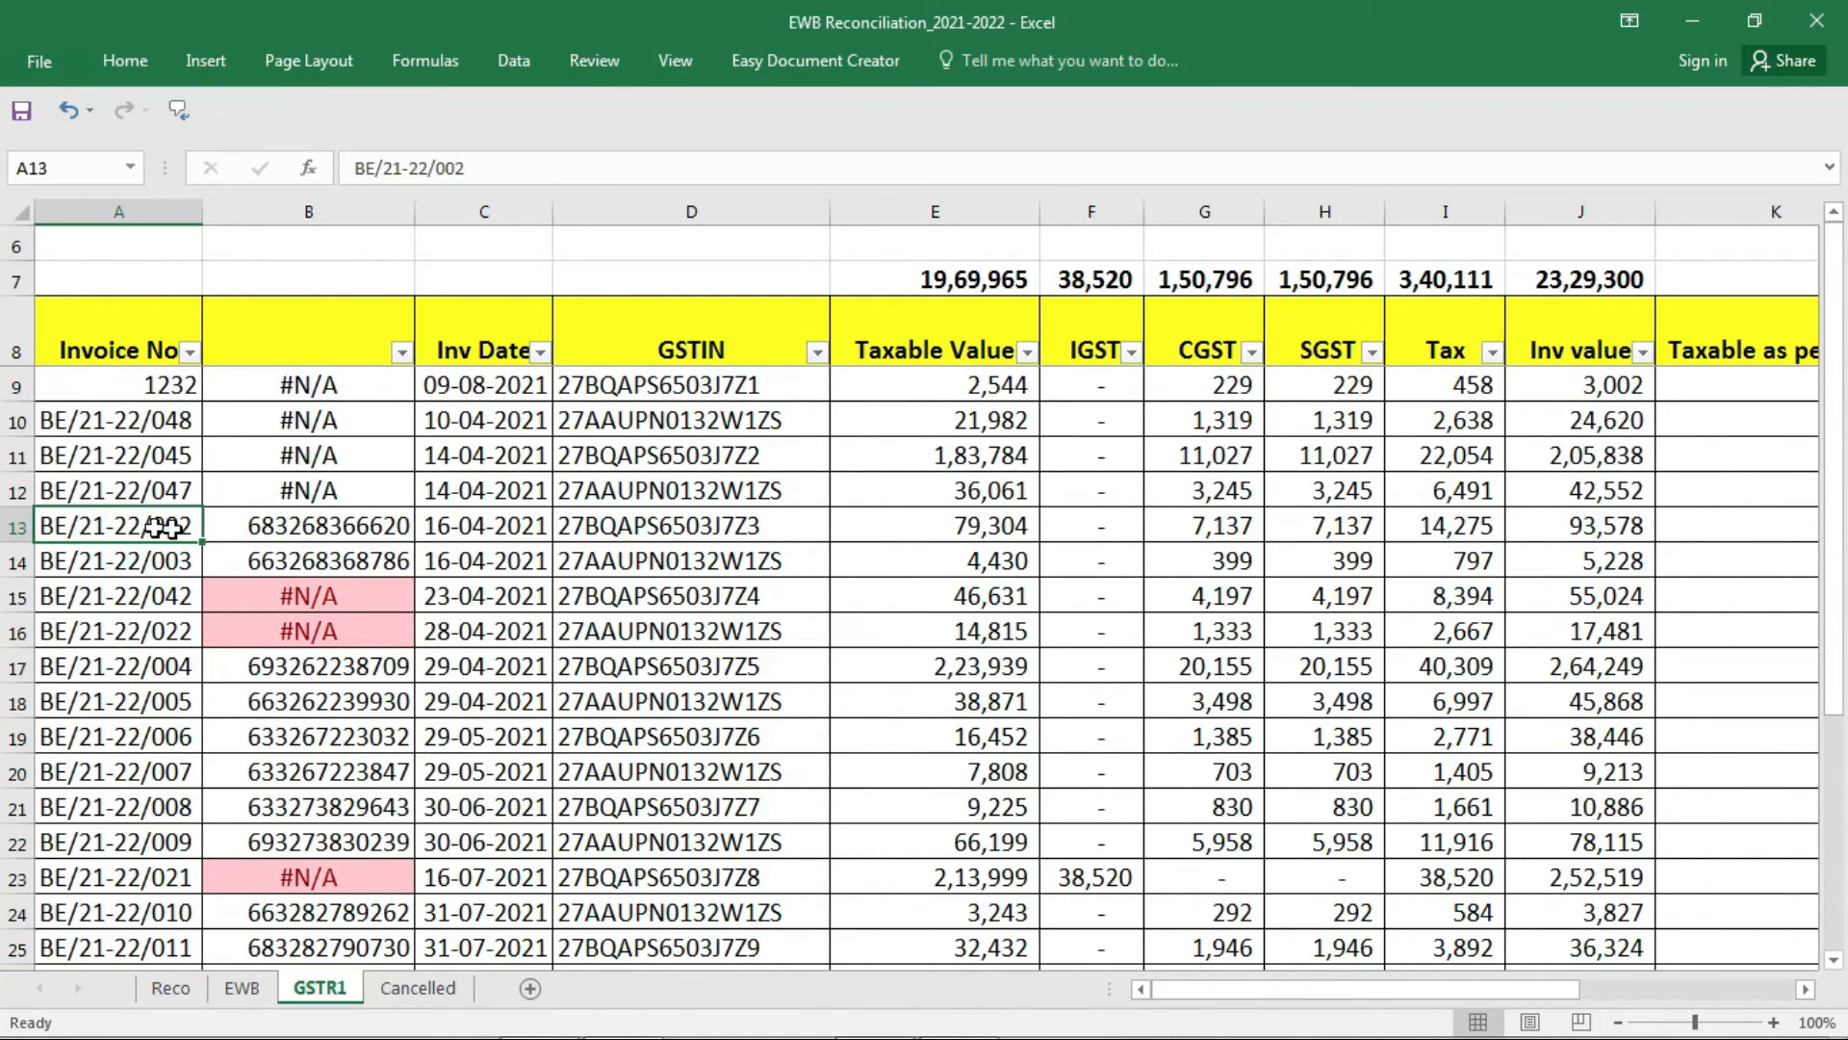
click(308, 528)
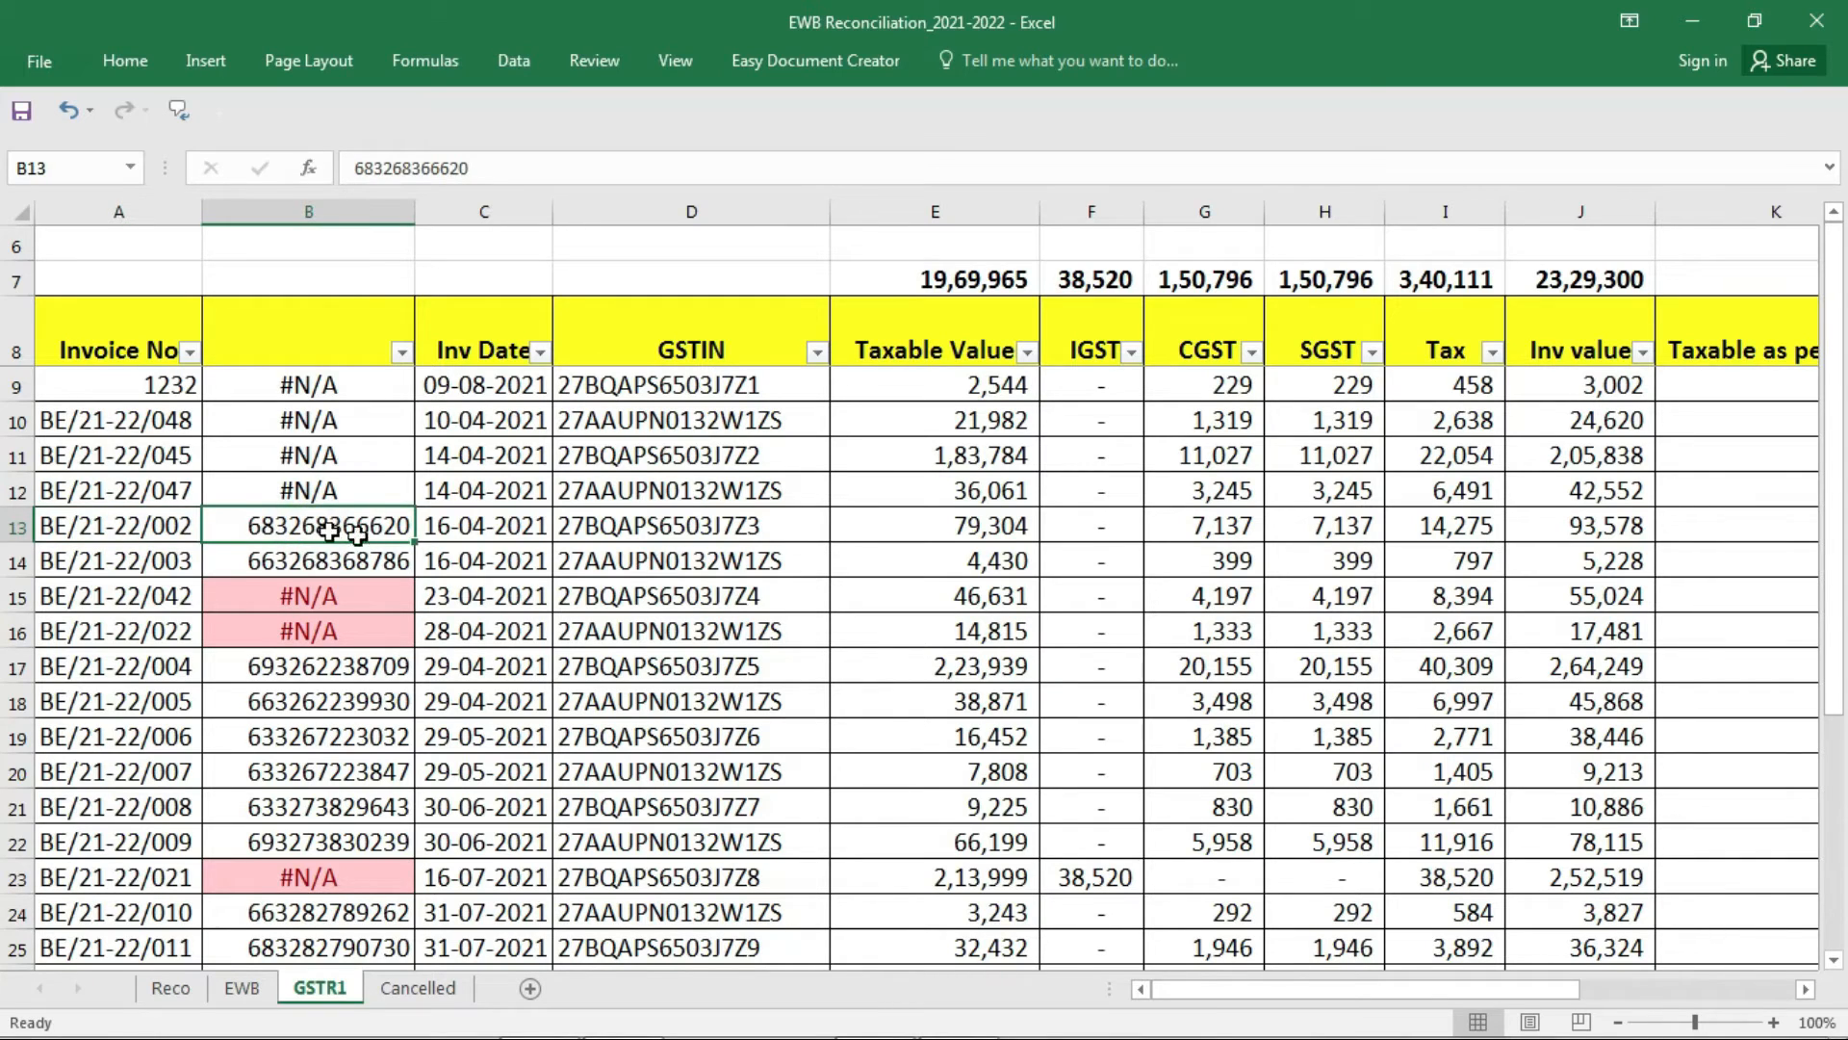
click(299, 424)
click(154, 425)
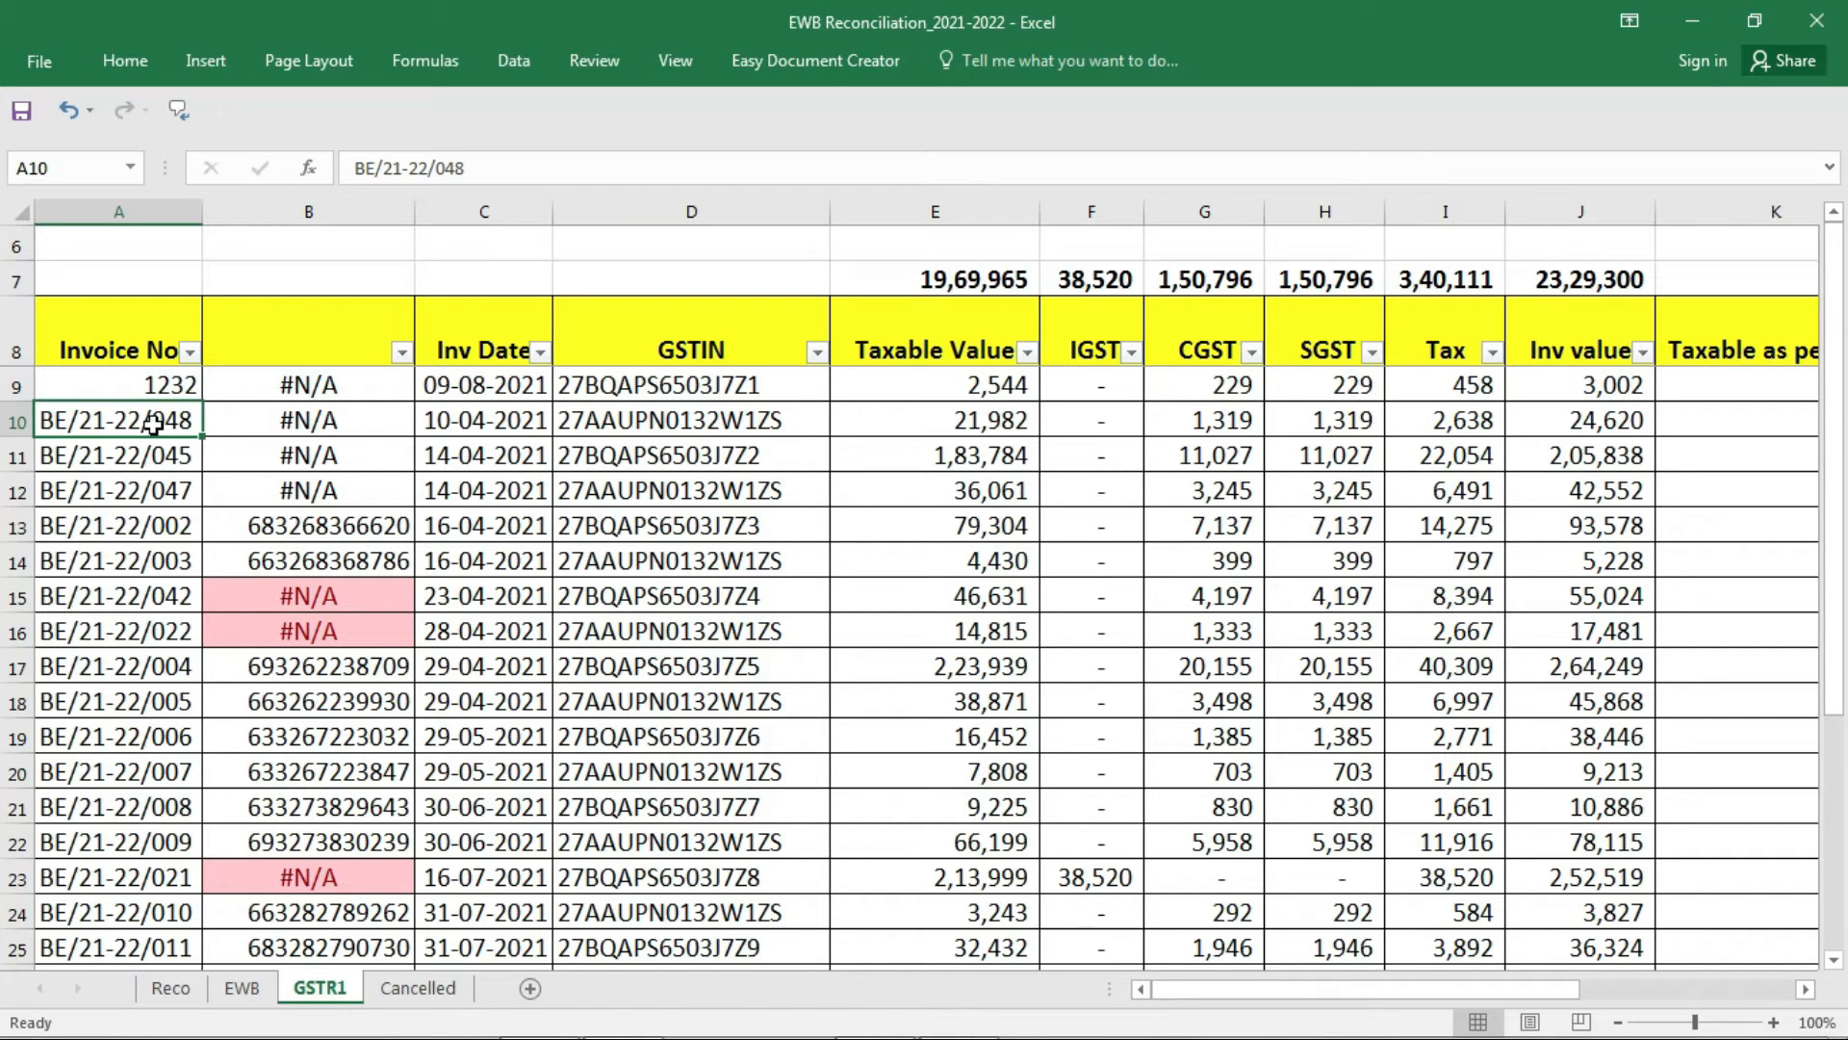
click(317, 339)
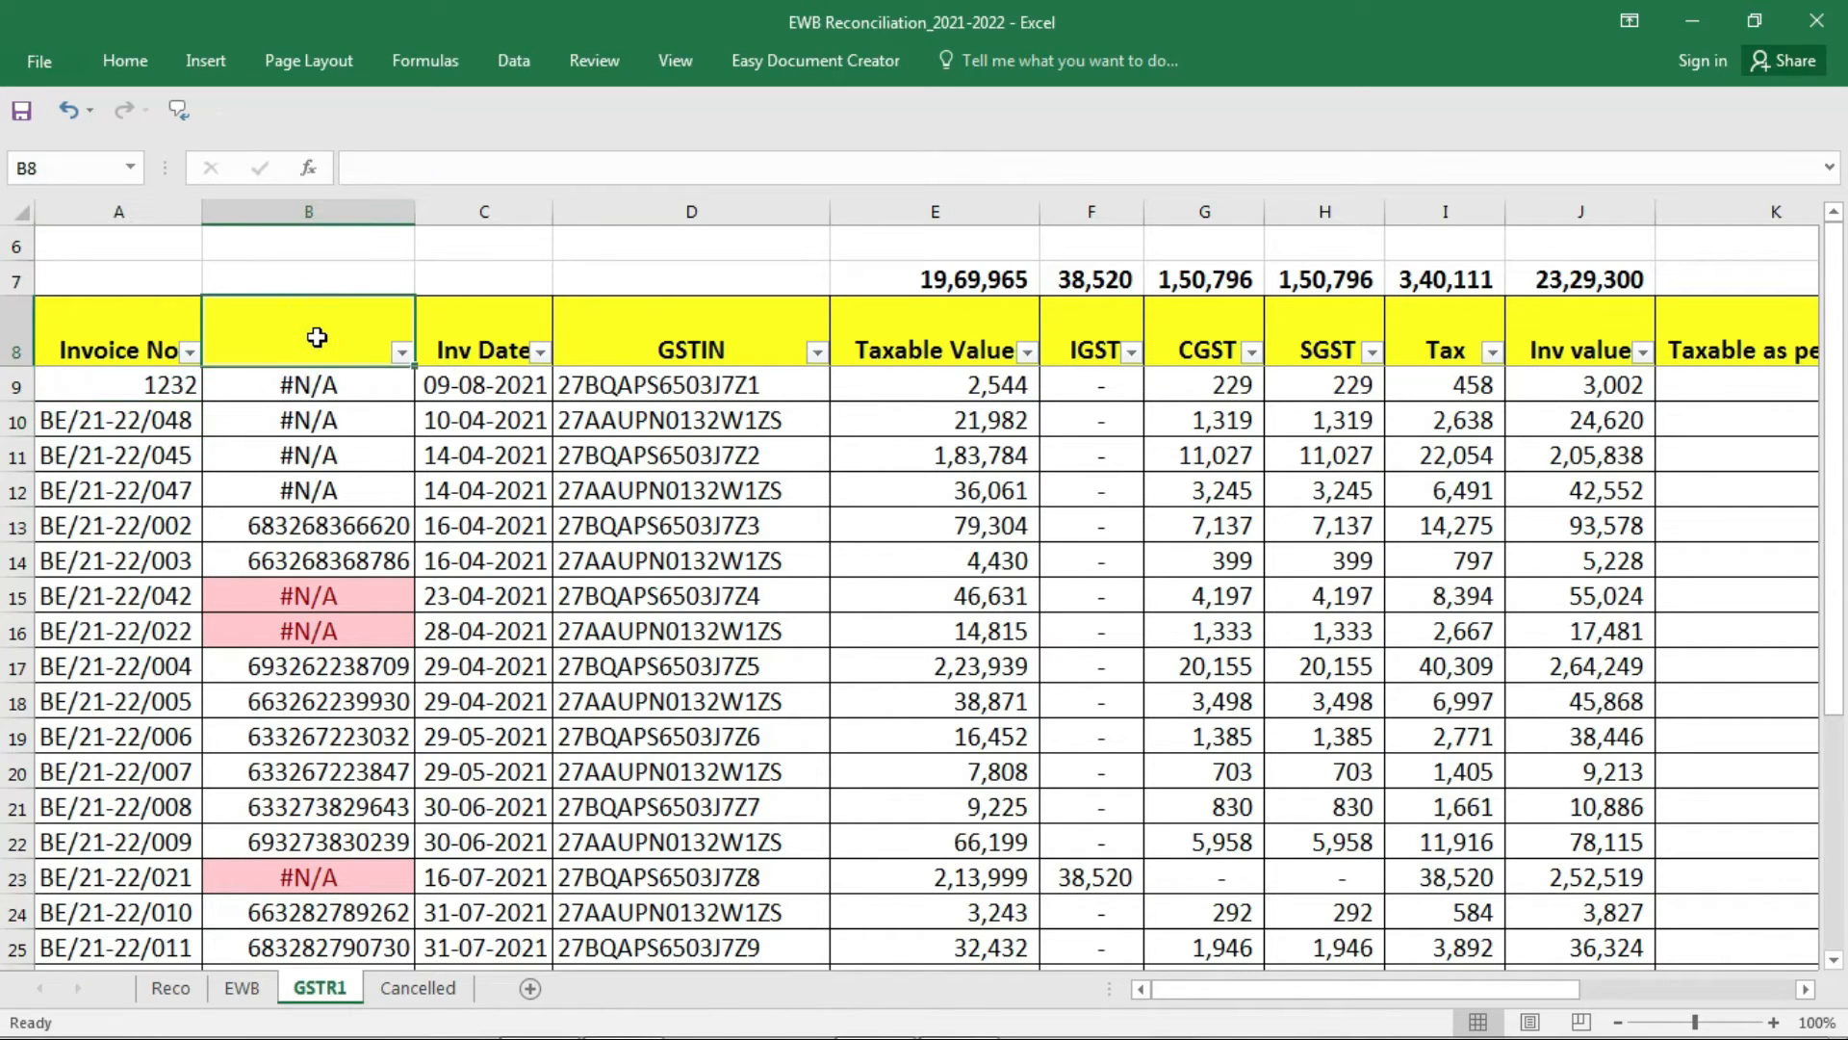
text(EWB No)
key(Return)
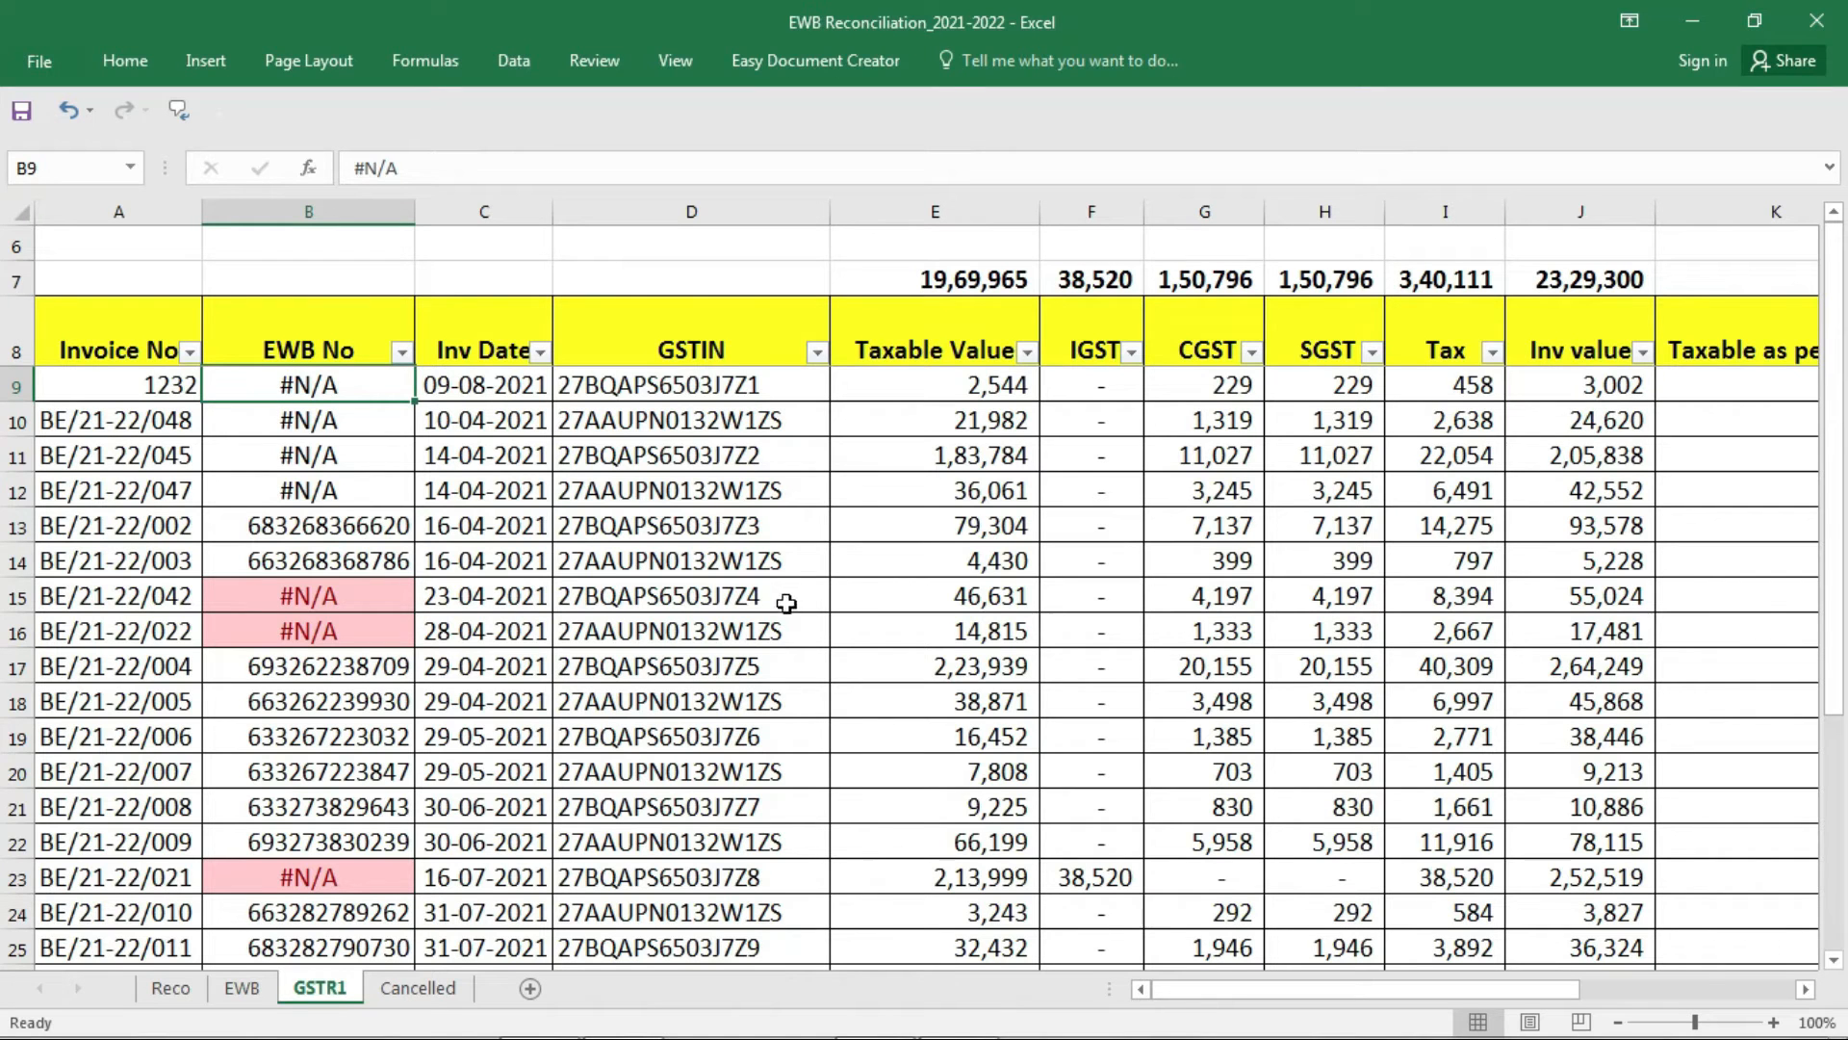
Compare the EWB and GSTR1 sheets, examining the Taxable Value, Tax and Inv value columns of GSTR1.
click(242, 988)
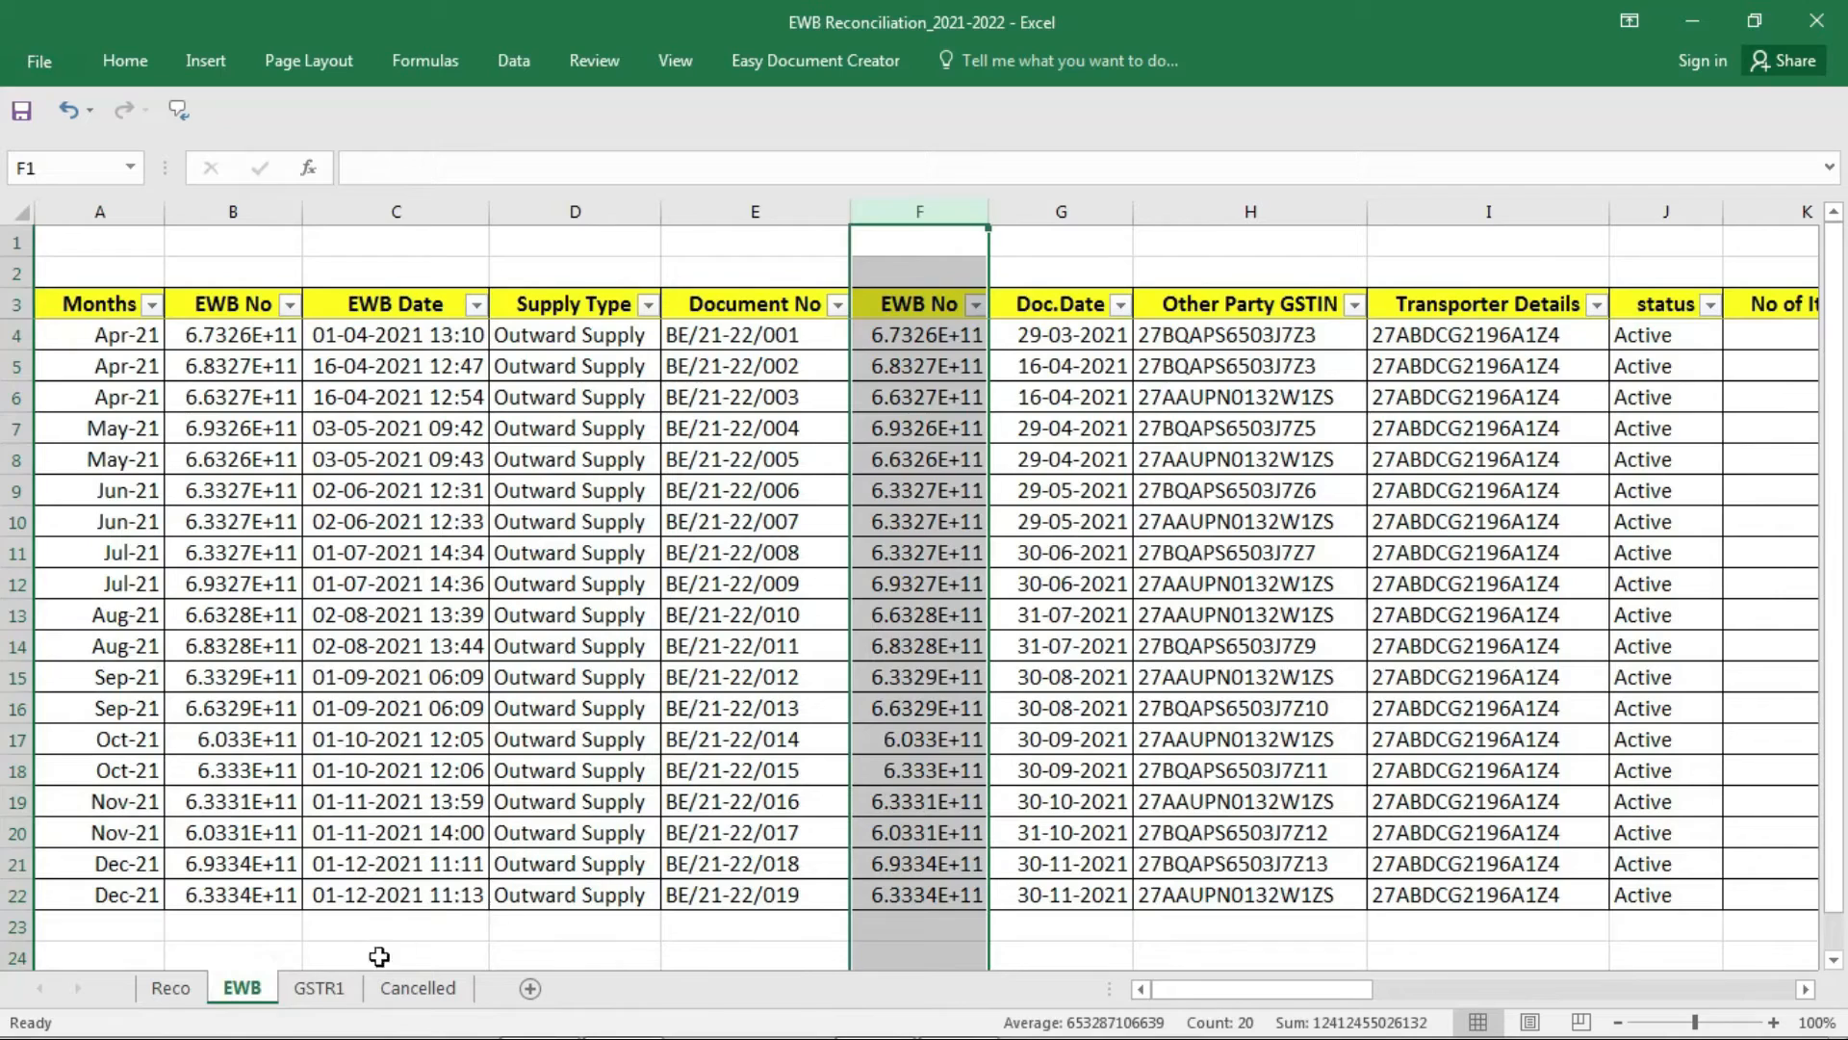
click(310, 991)
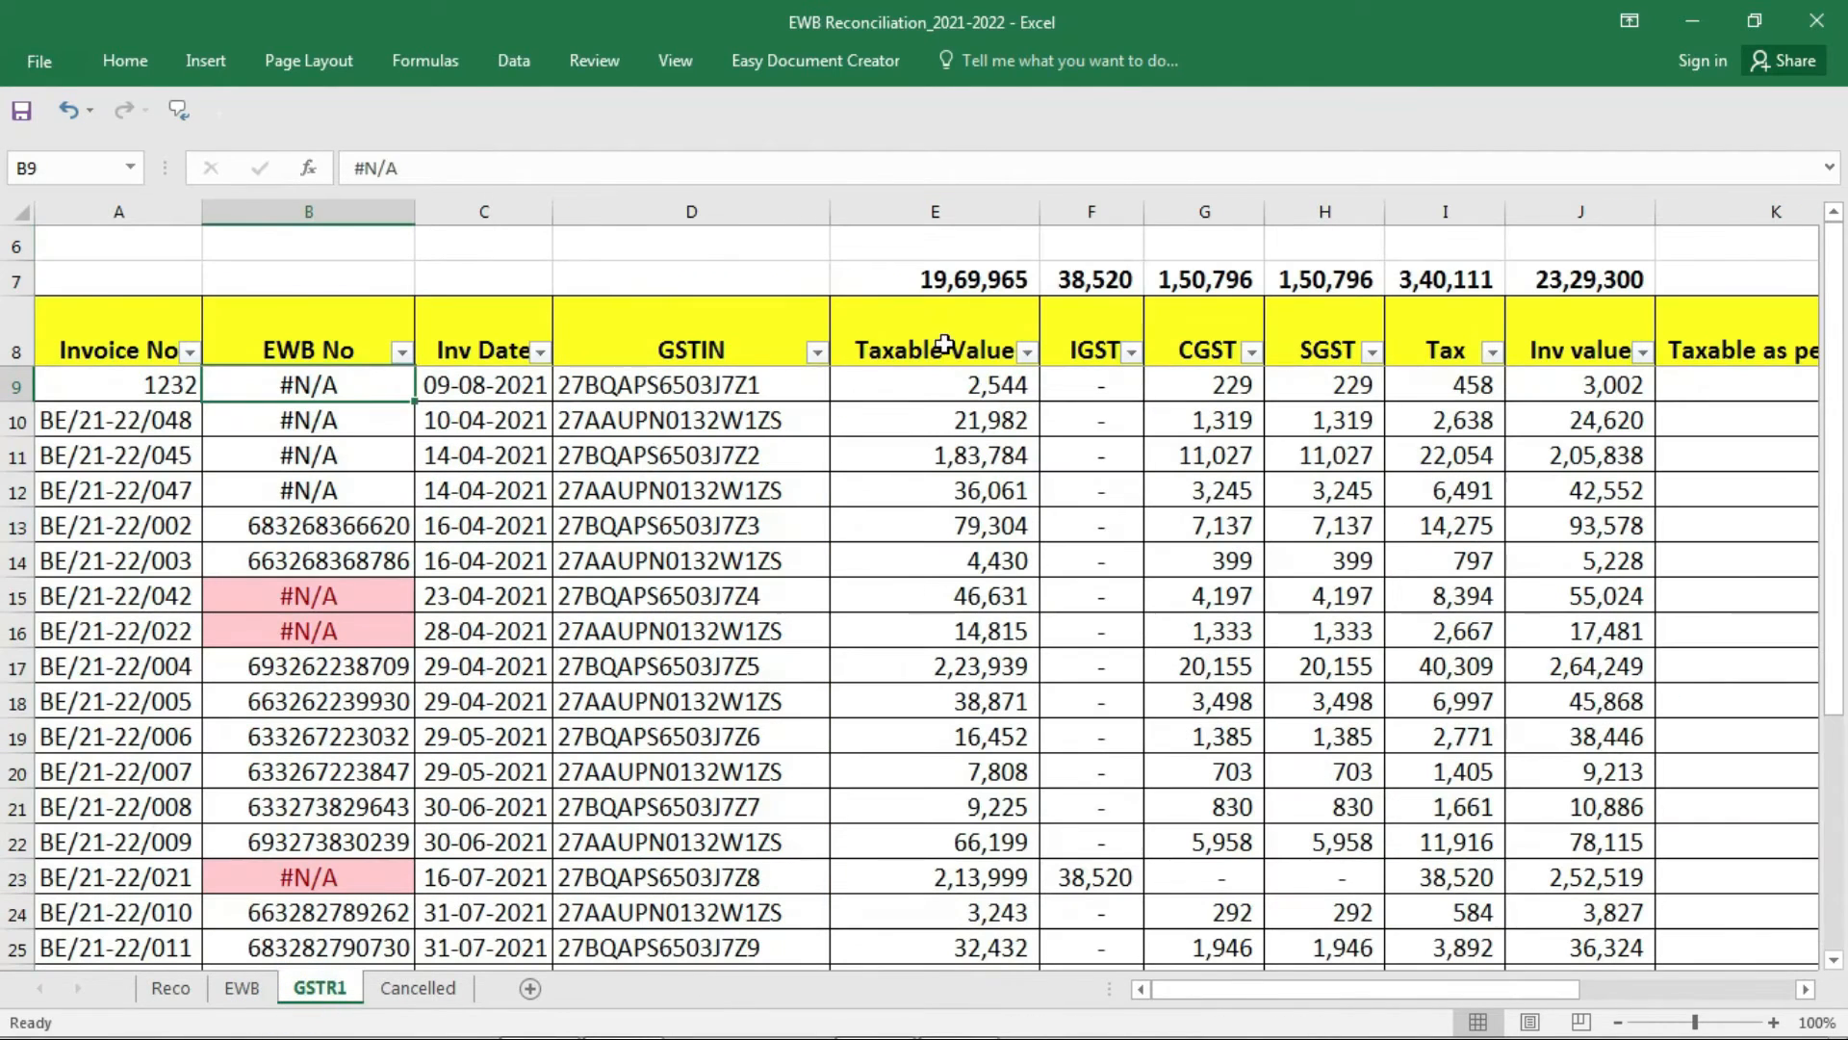
drag(944, 344, 939, 420)
click(241, 987)
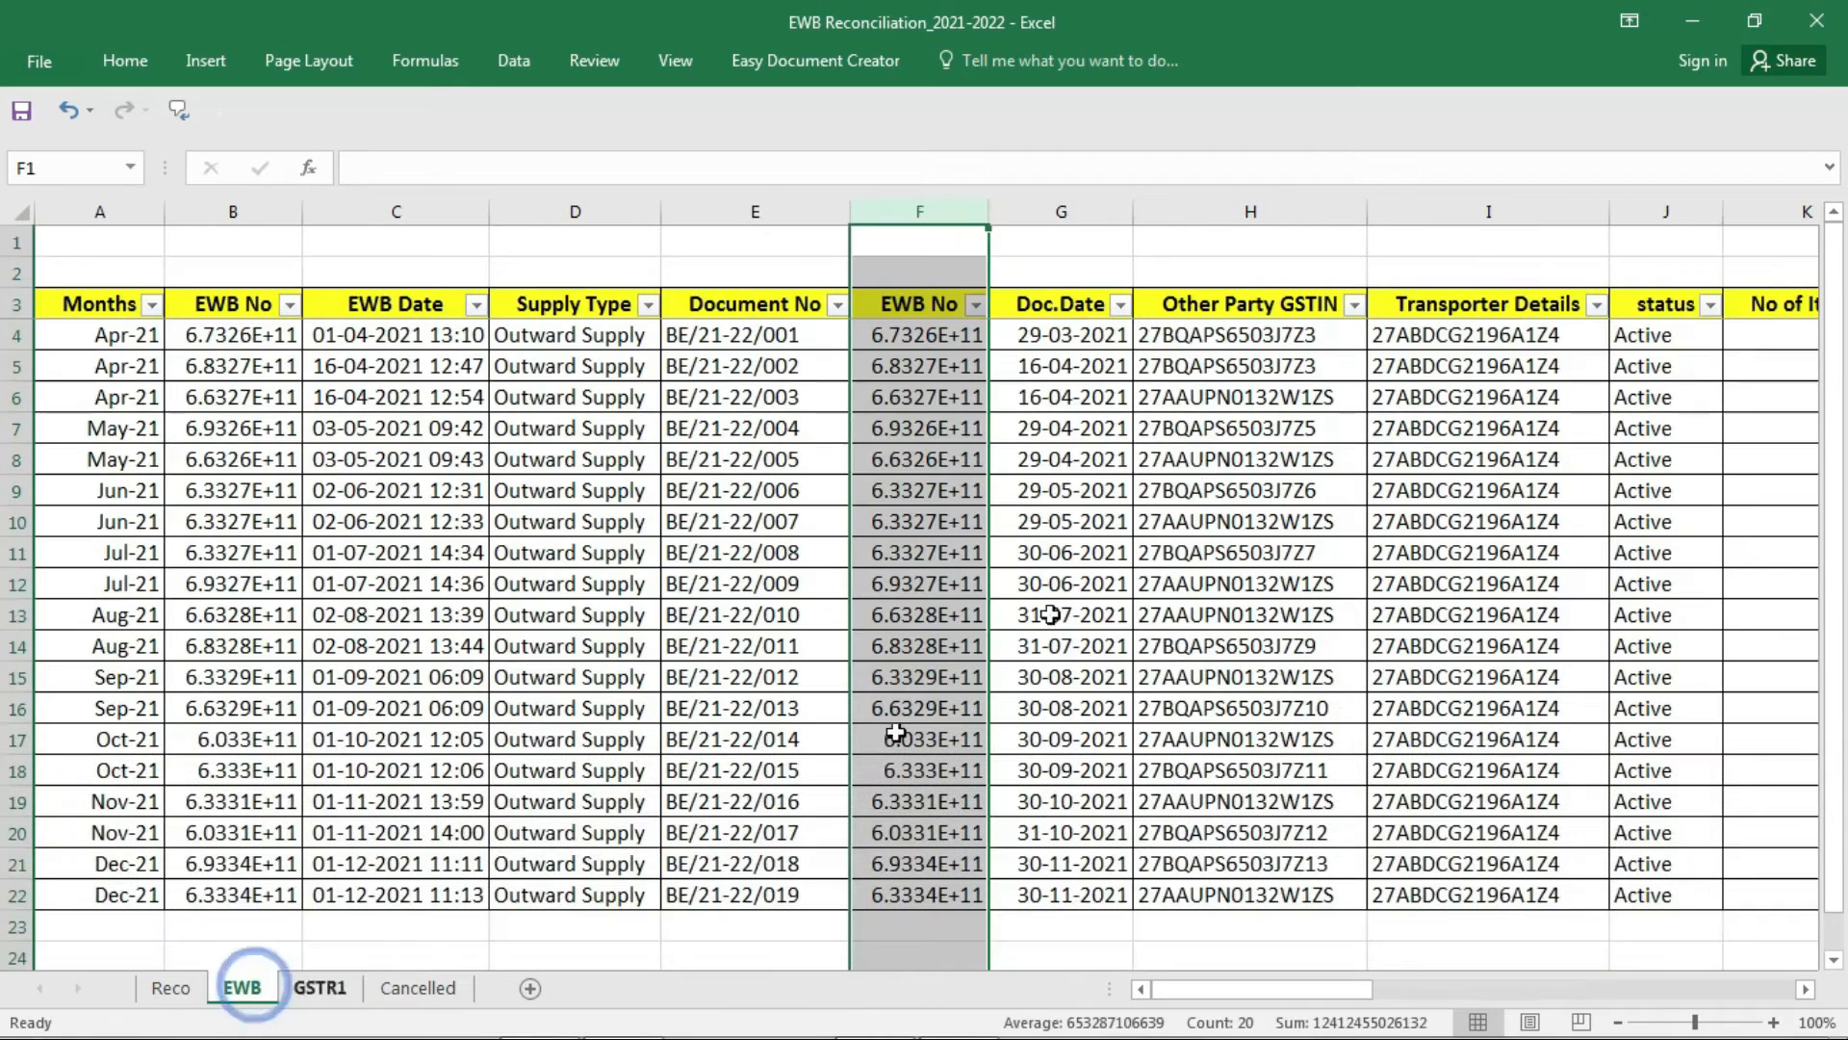
click(321, 987)
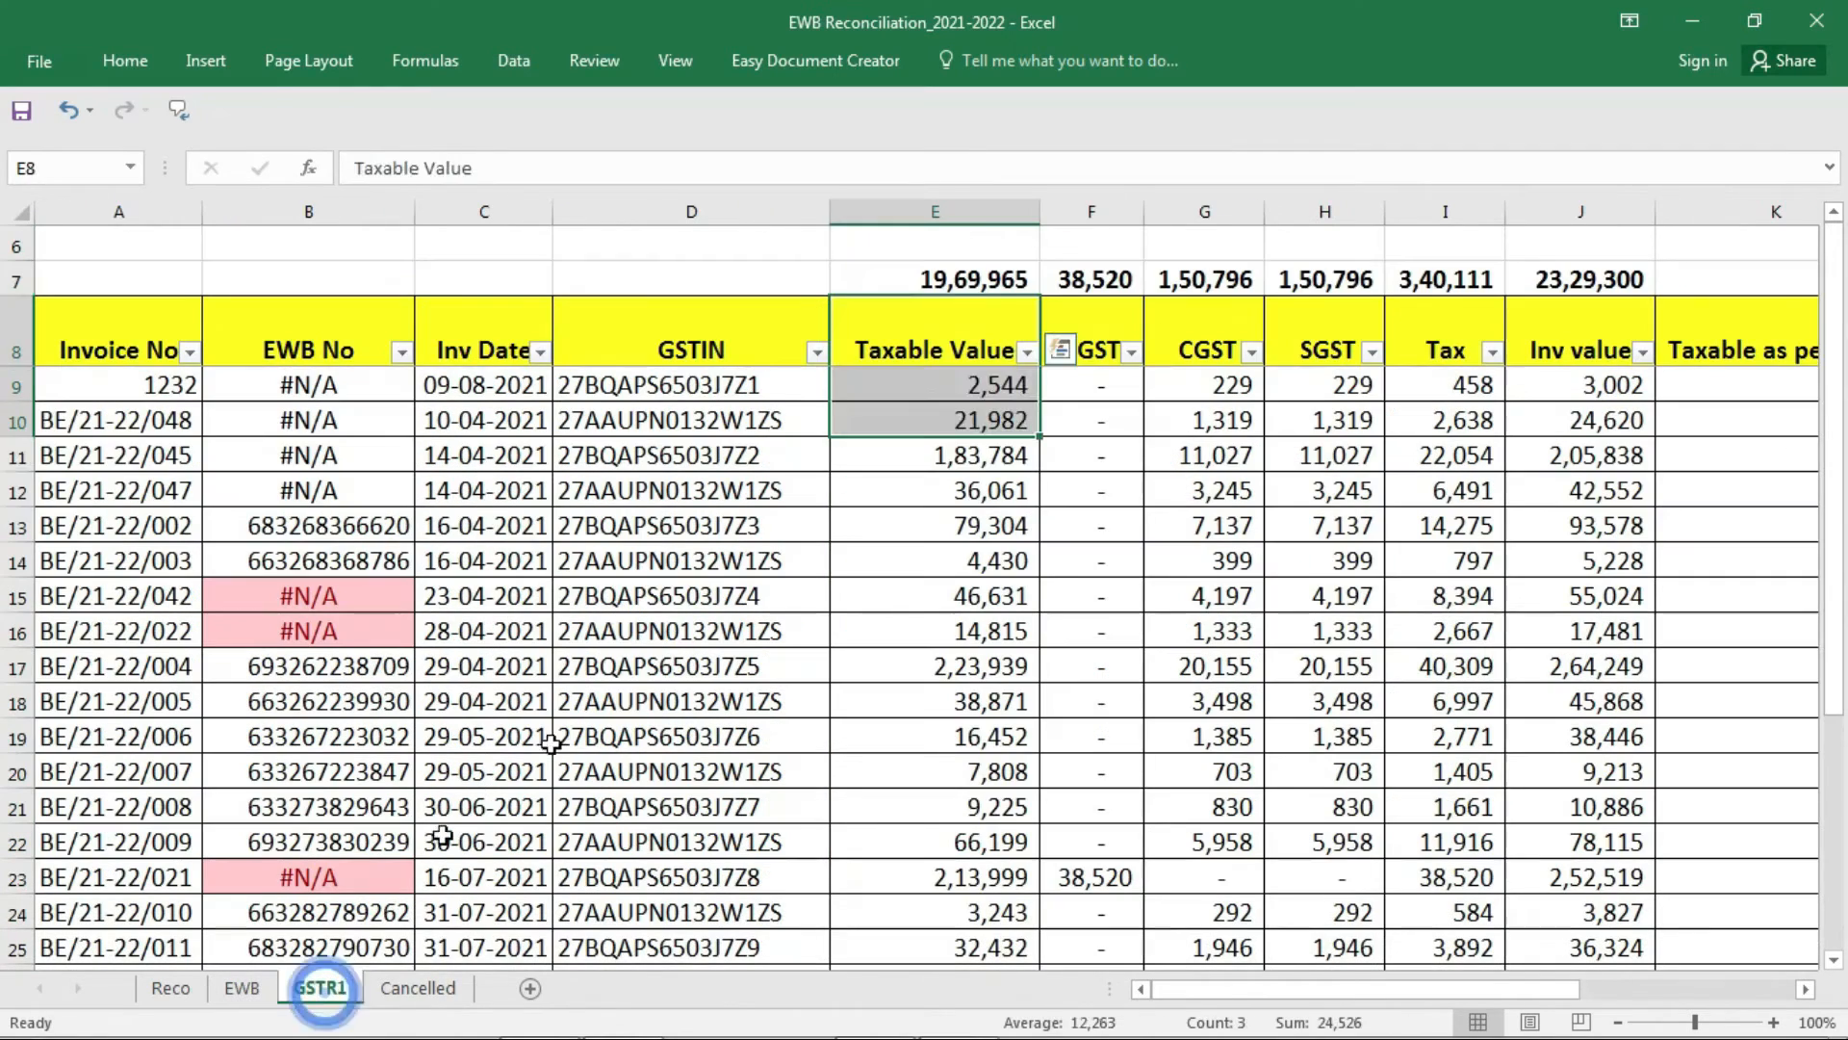
click(951, 456)
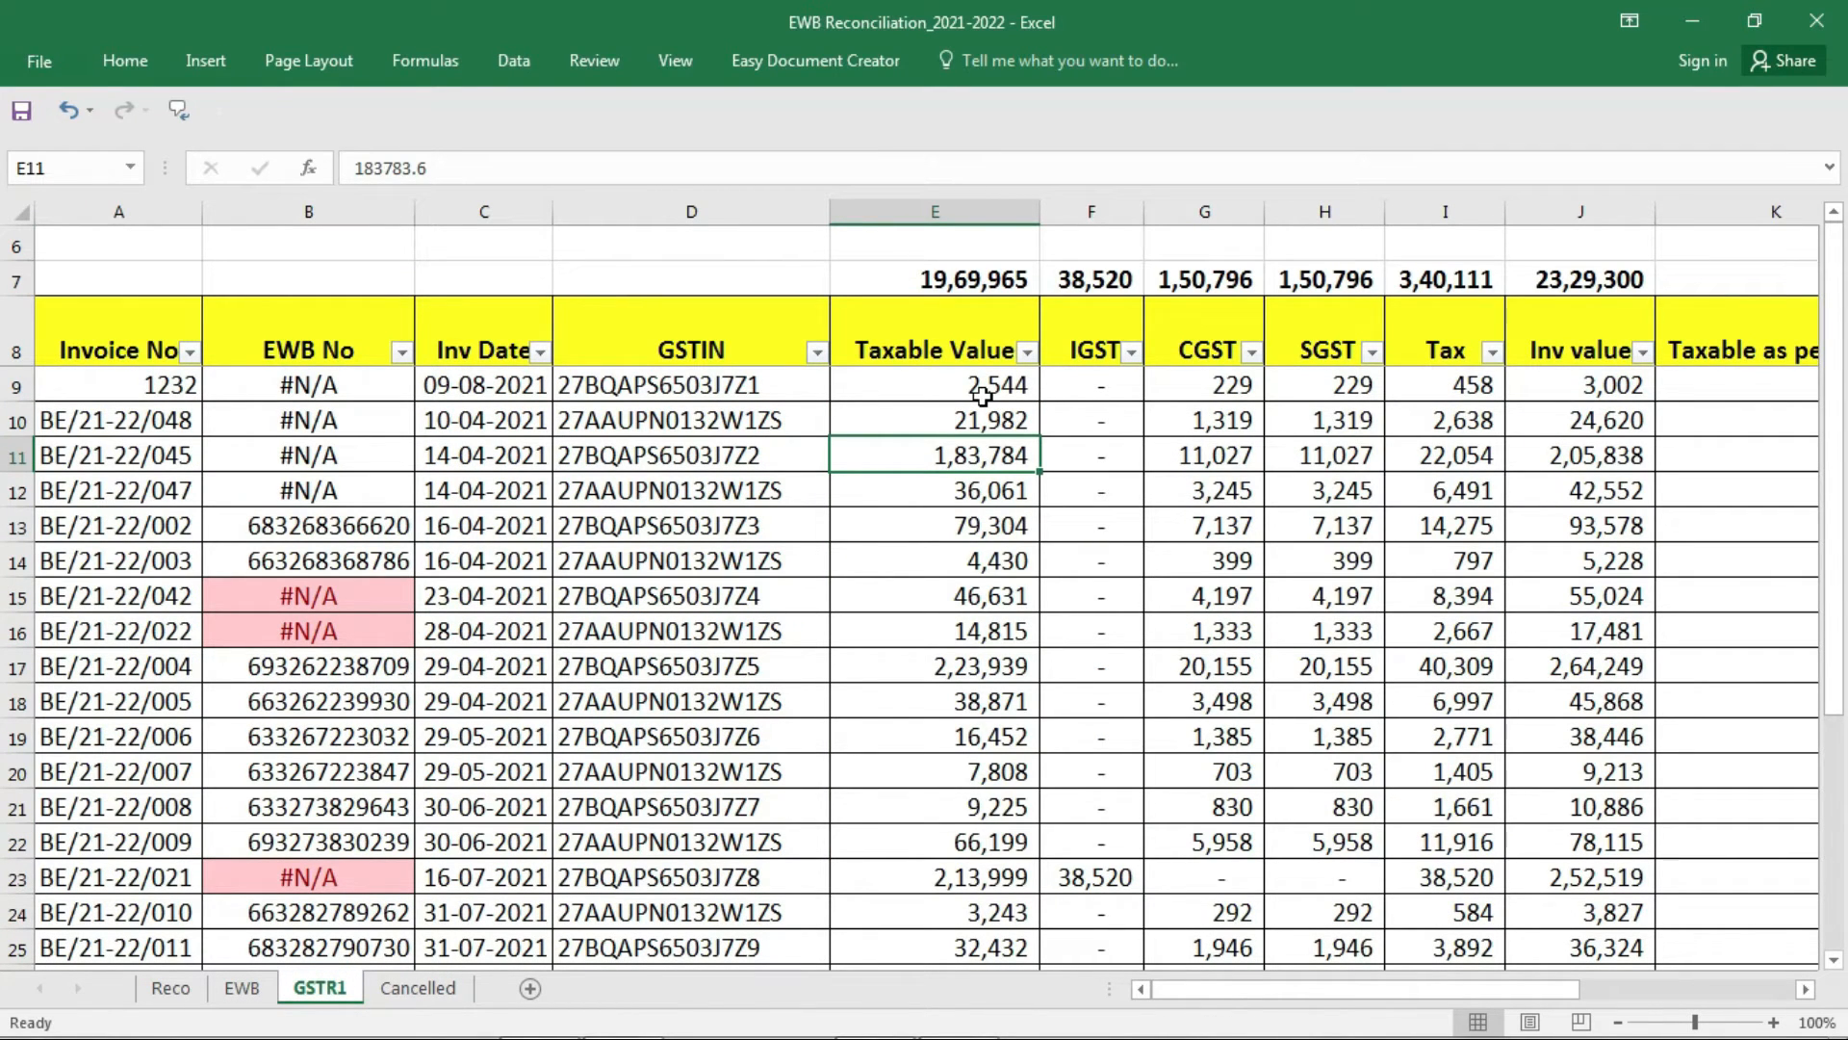
drag(955, 333, 989, 429)
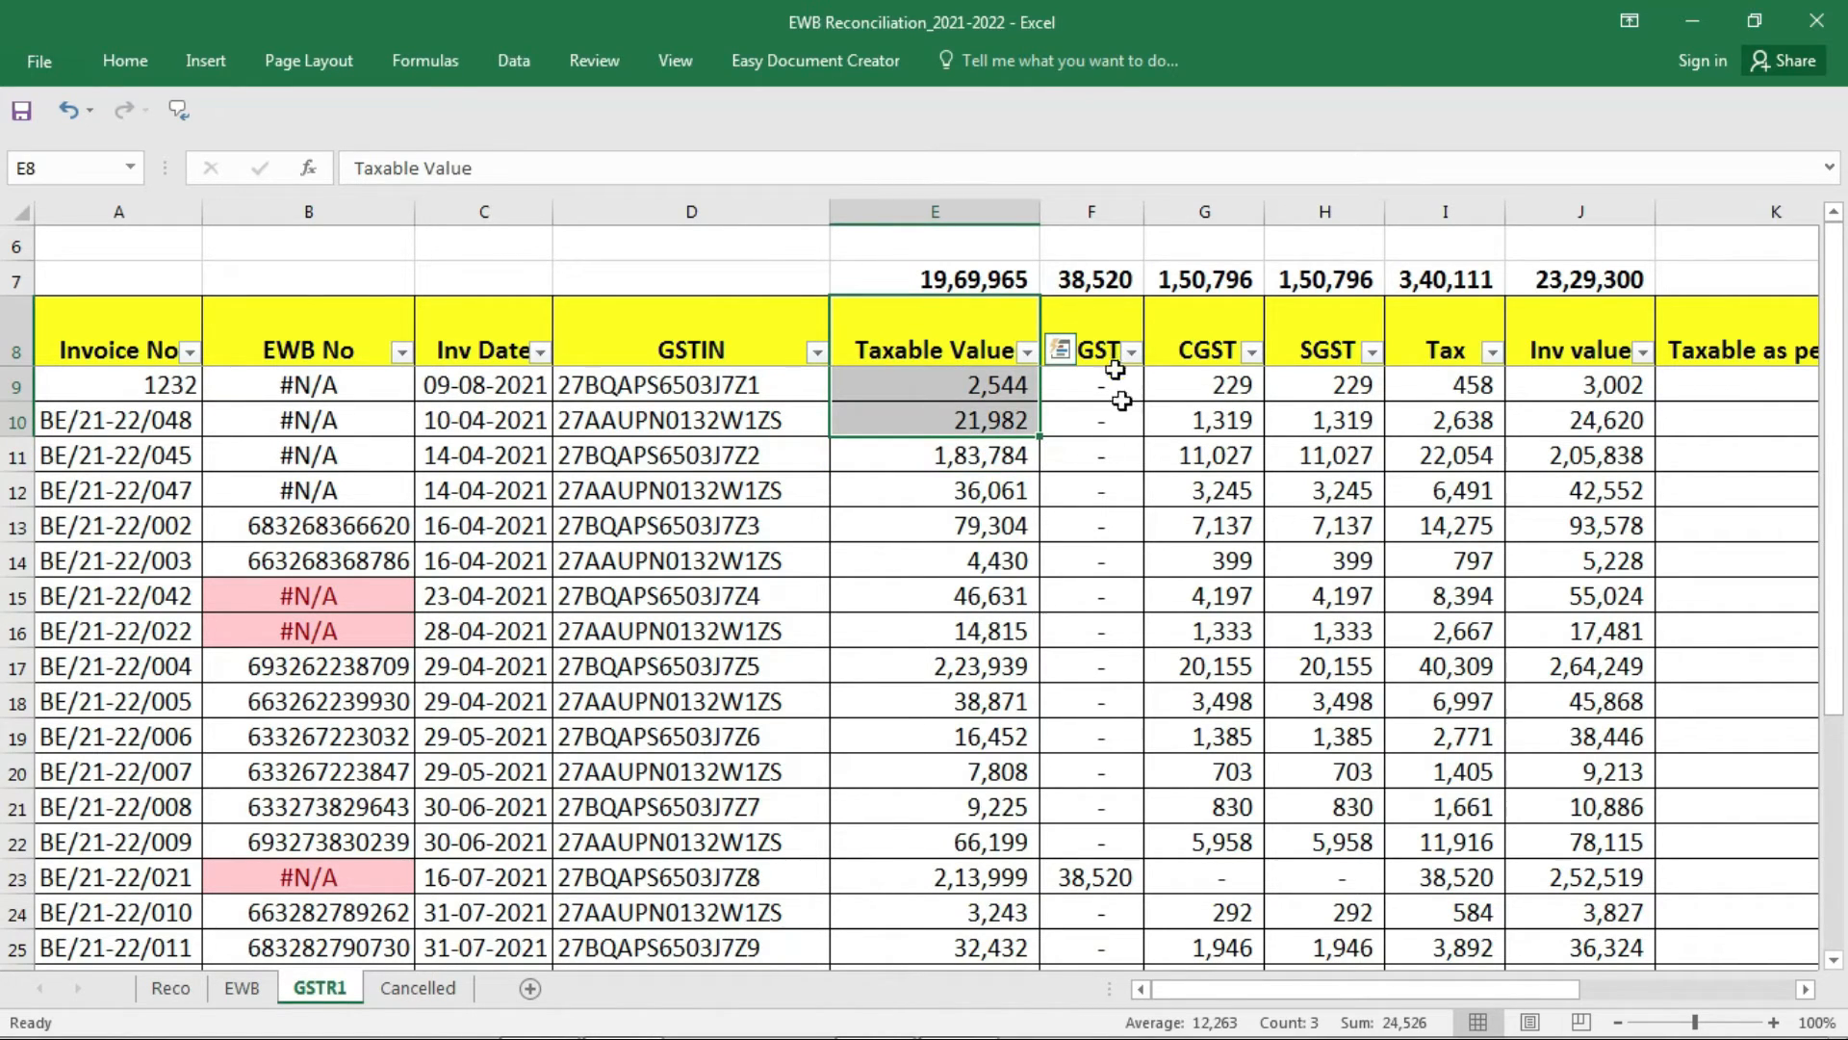
click(1416, 323)
click(1598, 332)
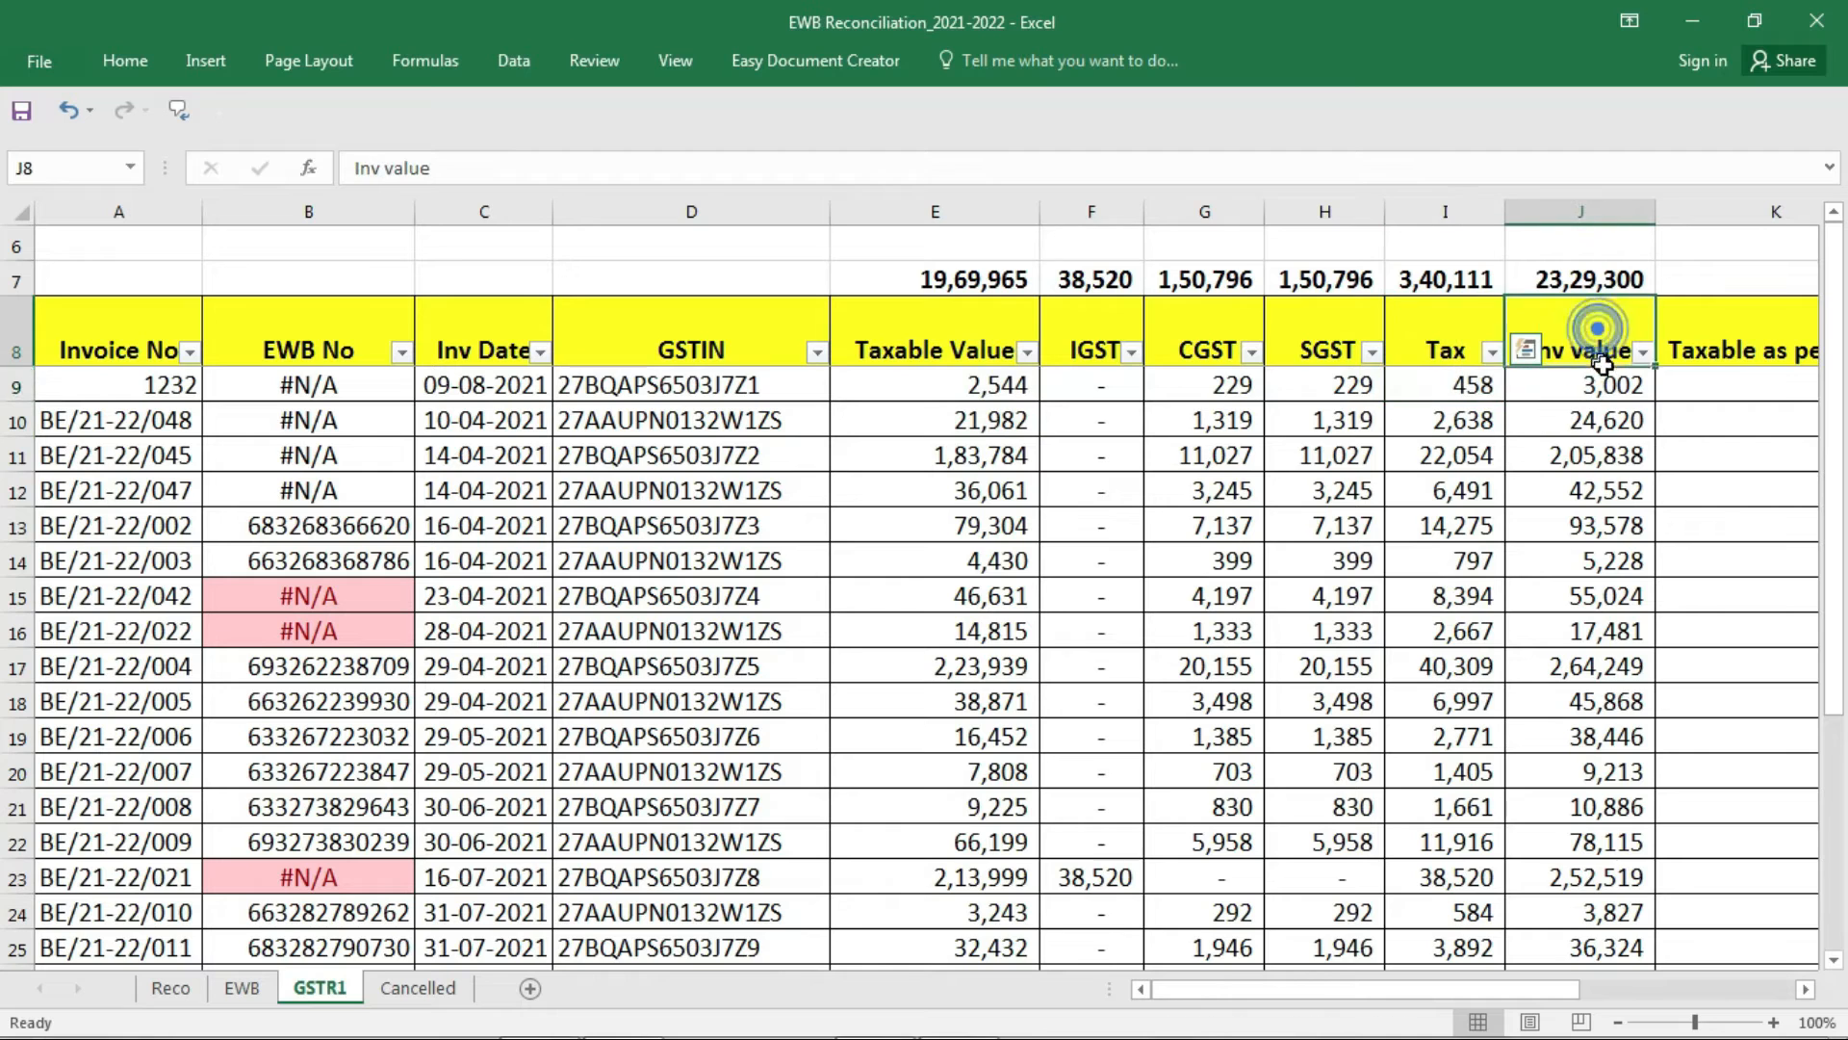
drag(1602, 362, 1603, 368)
Examine the Taxable as per EWB, Diff and Remarks columns on the GSTR1 sheet.
key(Right)
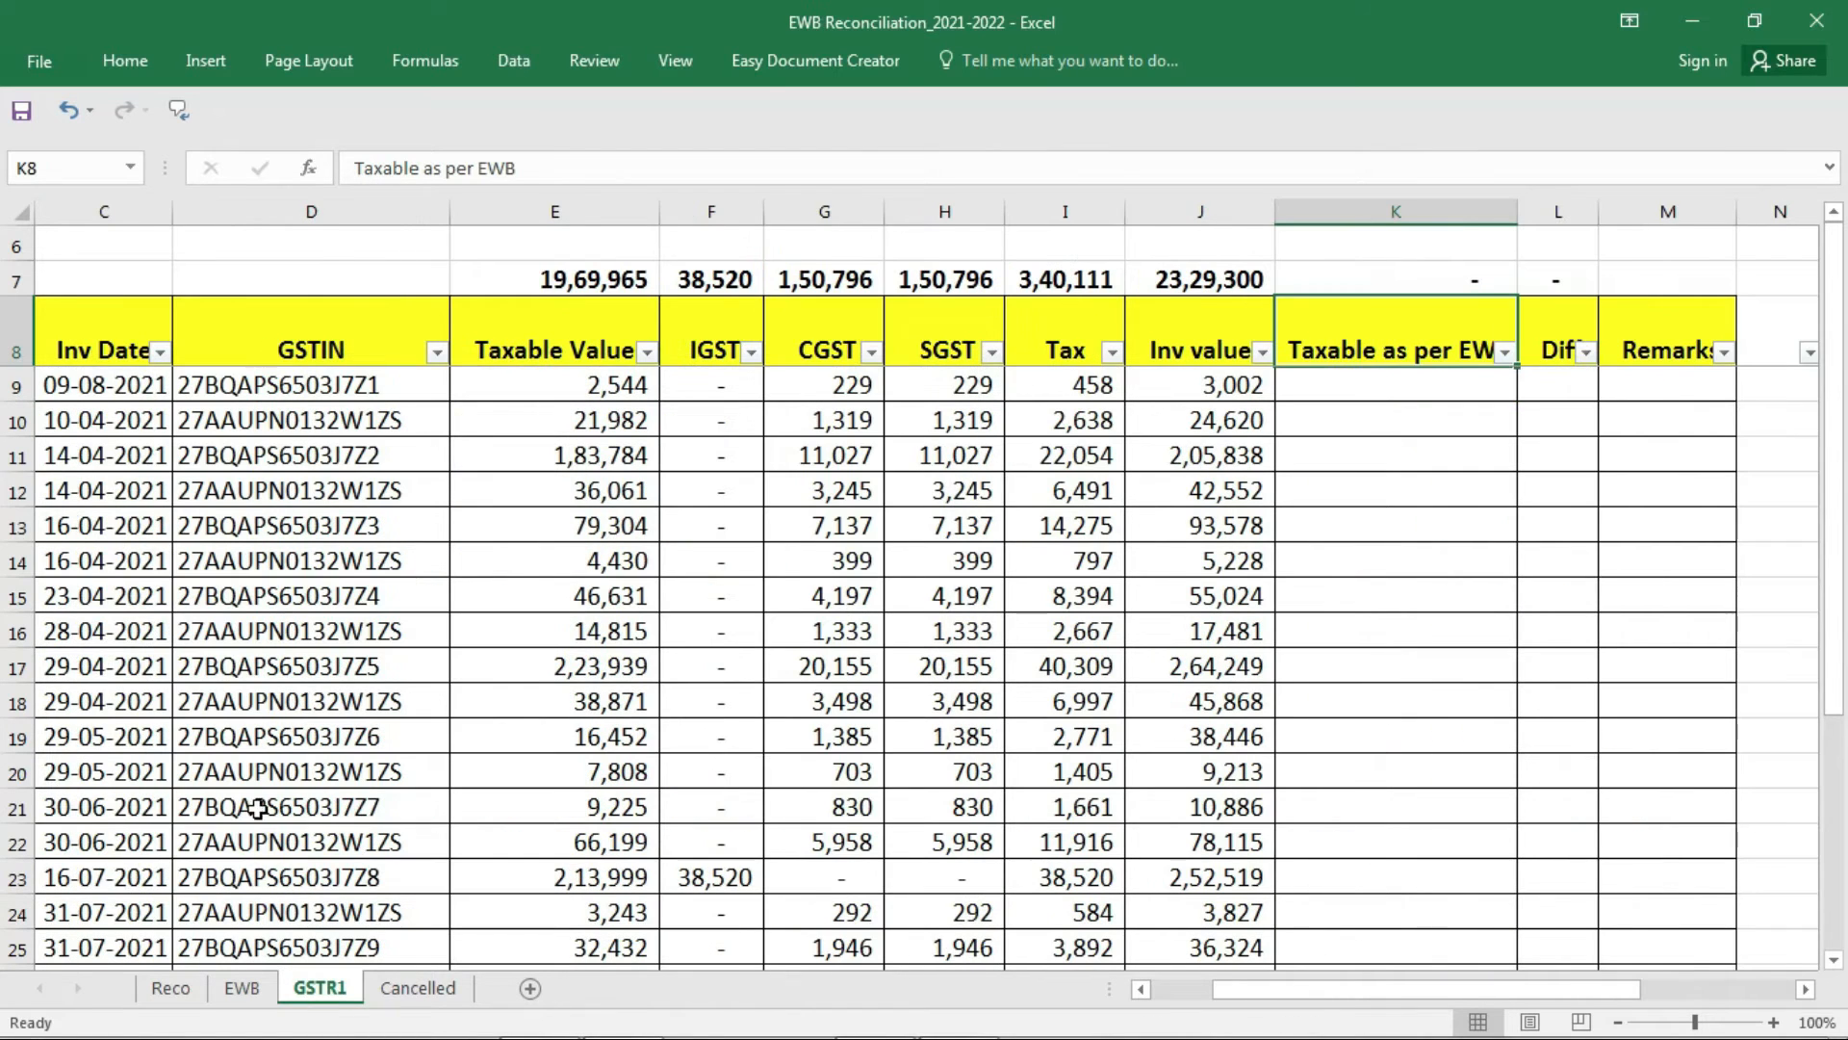
click(321, 988)
click(1373, 338)
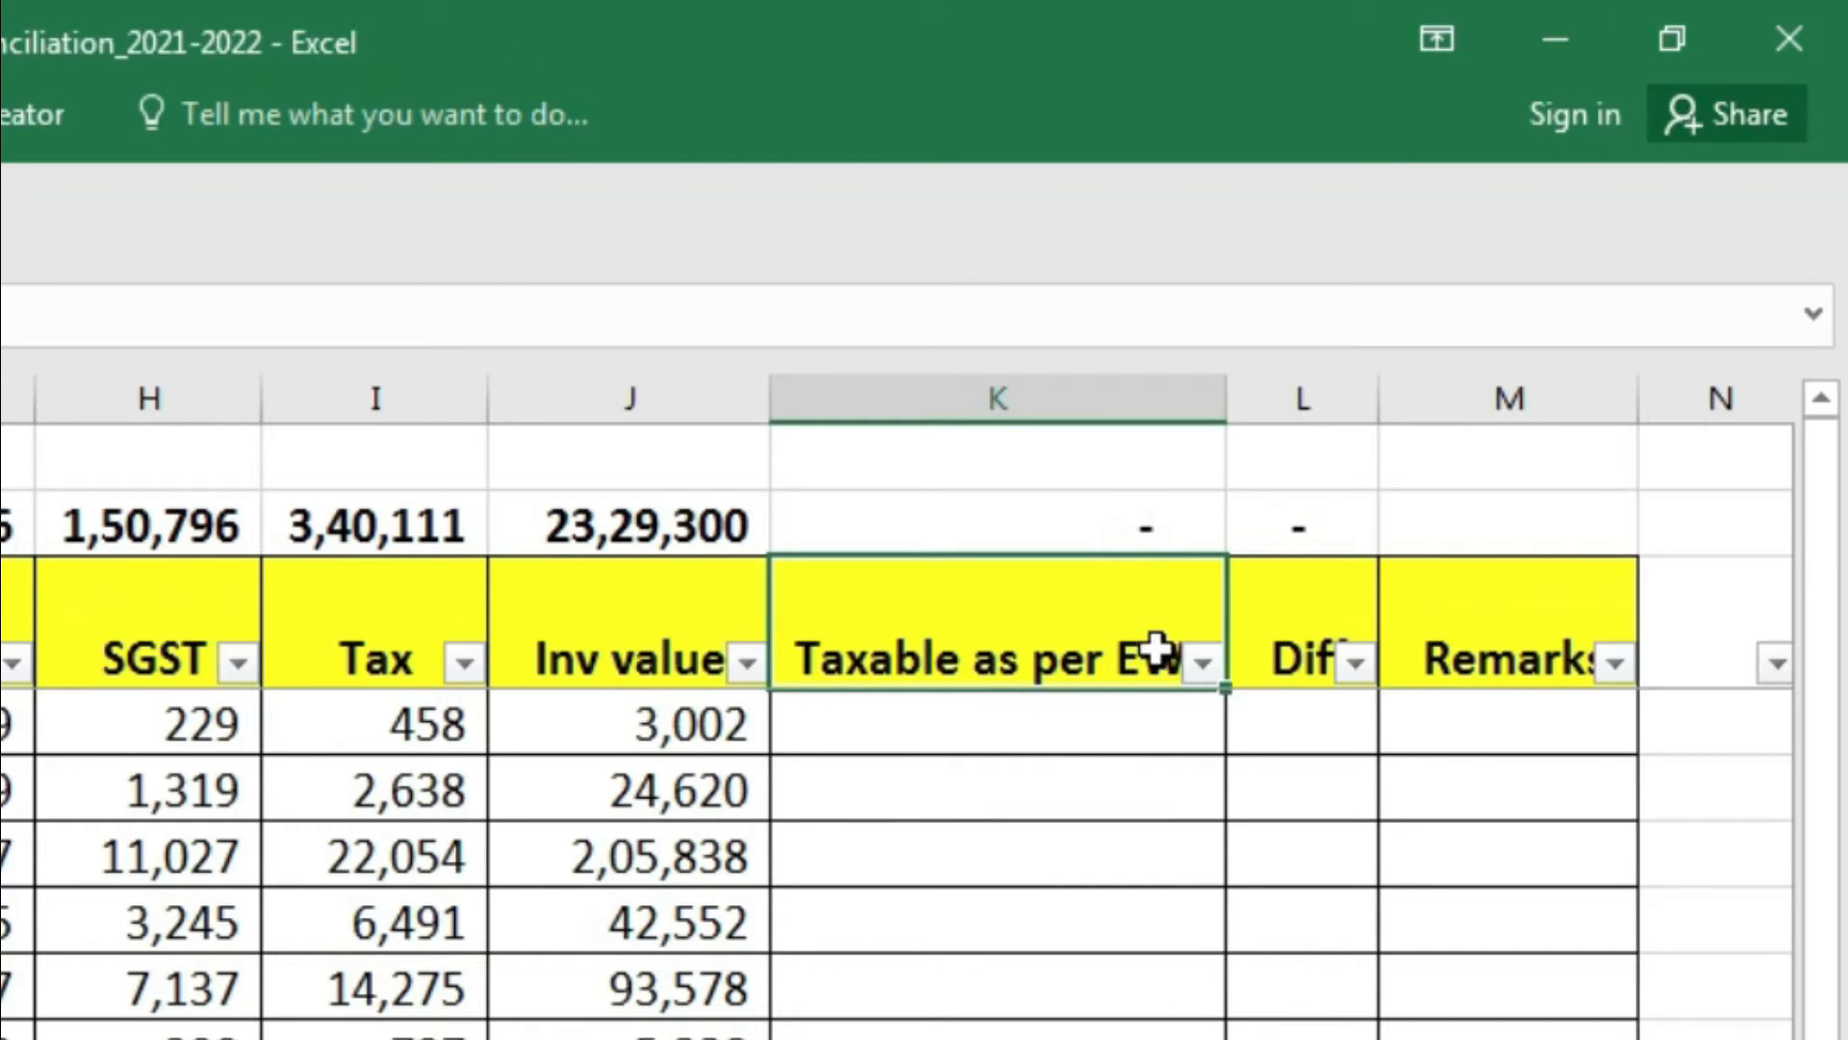
click(1285, 640)
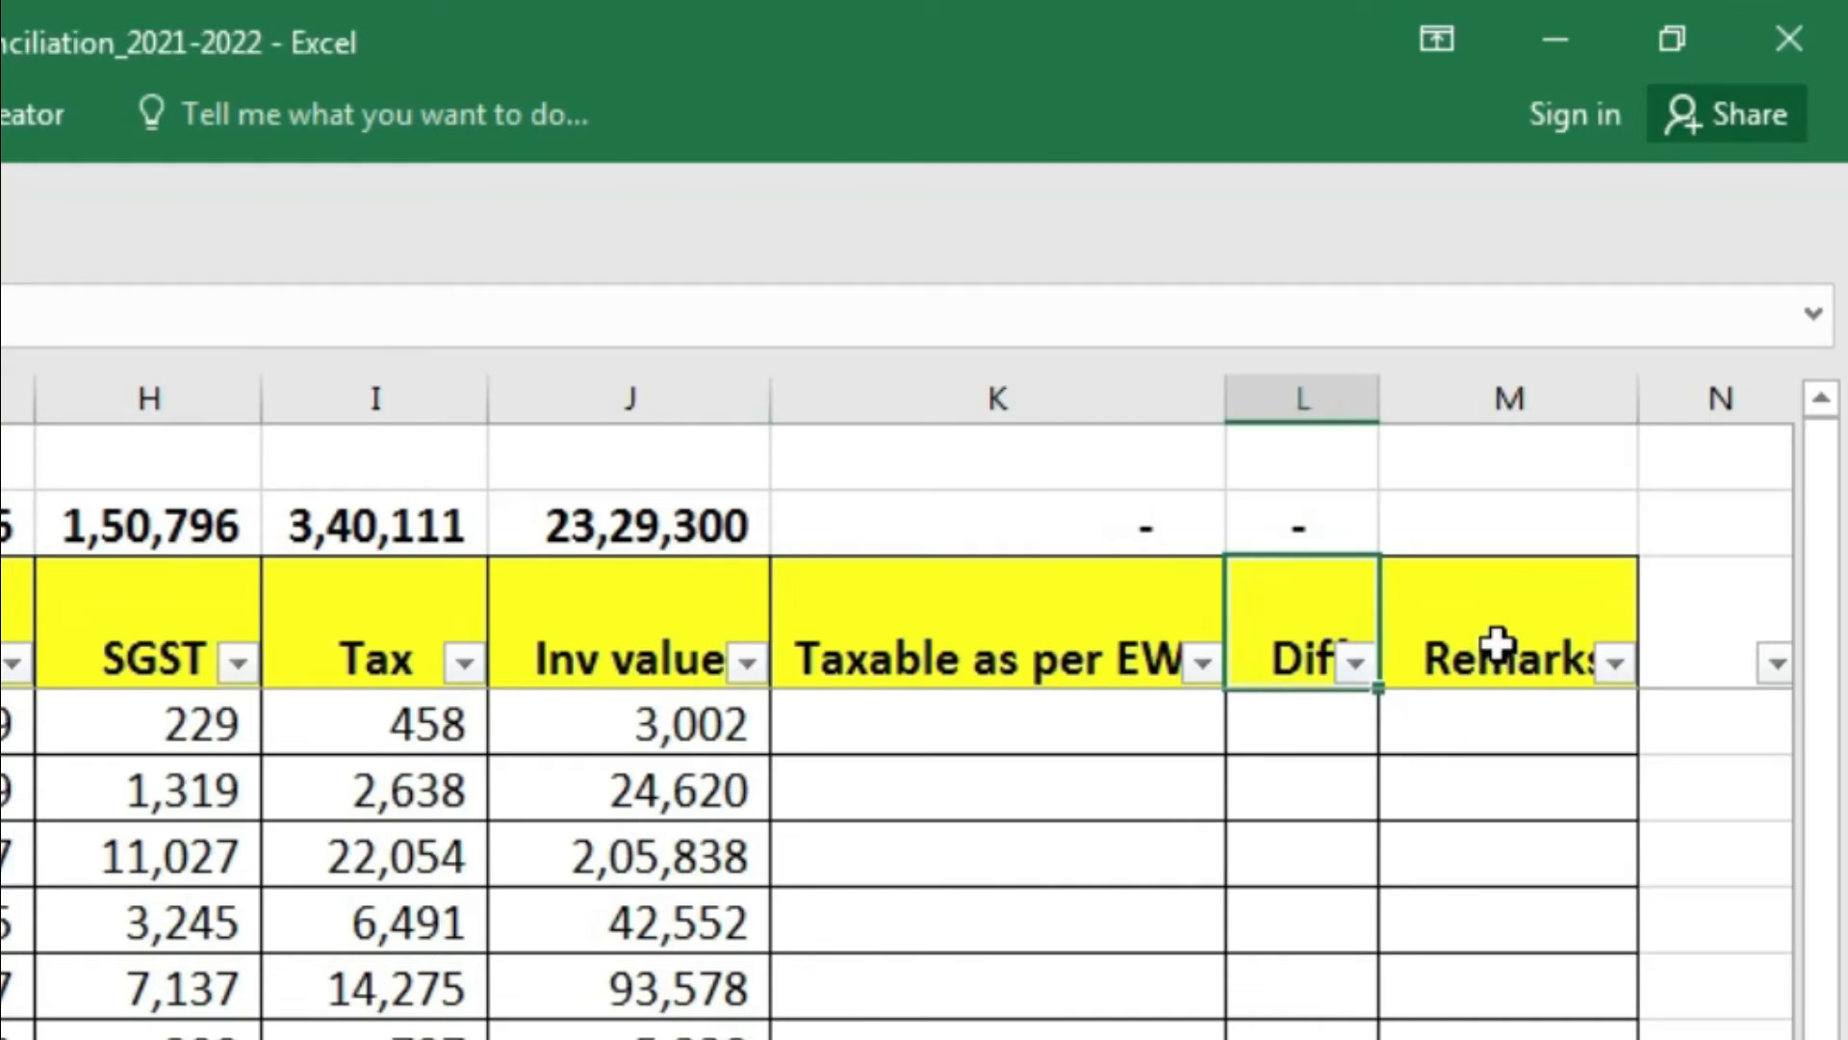
click(1456, 648)
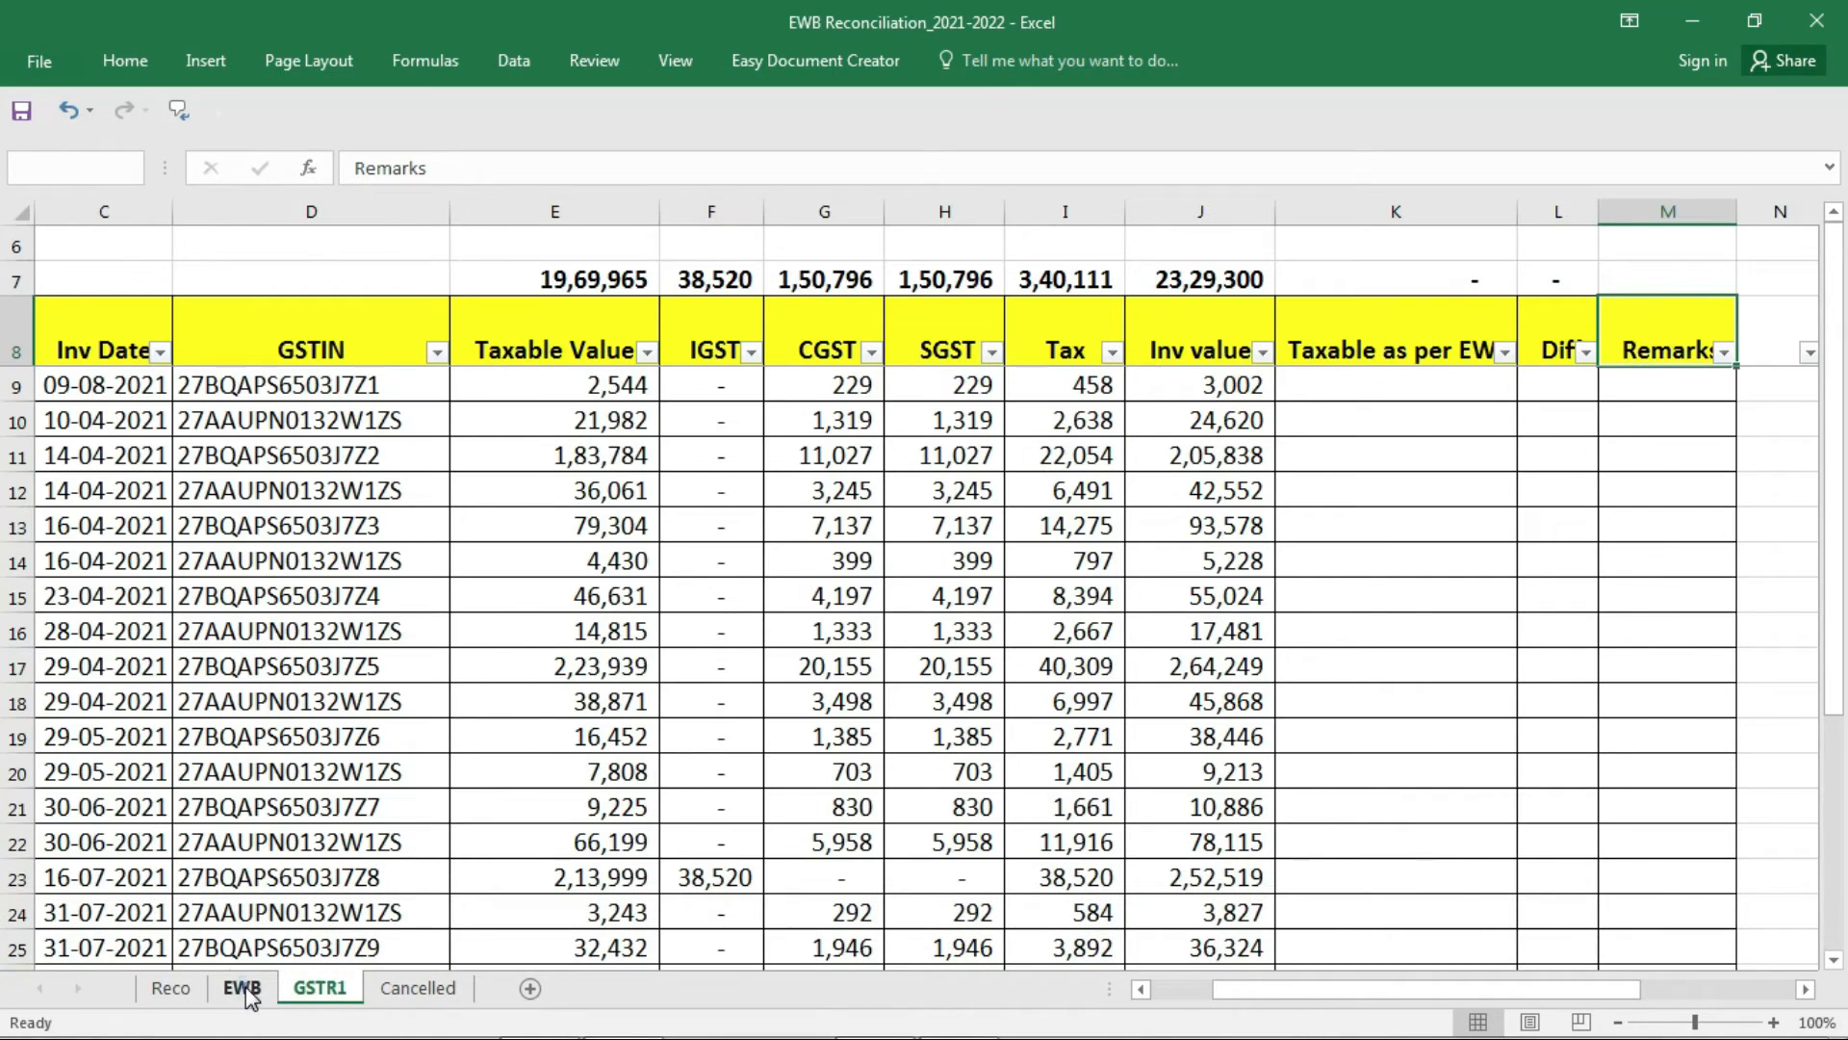
Examine the Taxable as per GSTR1, Diff and Remarks columns on the EWB sheet.
click(241, 987)
drag(1205, 989, 1501, 1001)
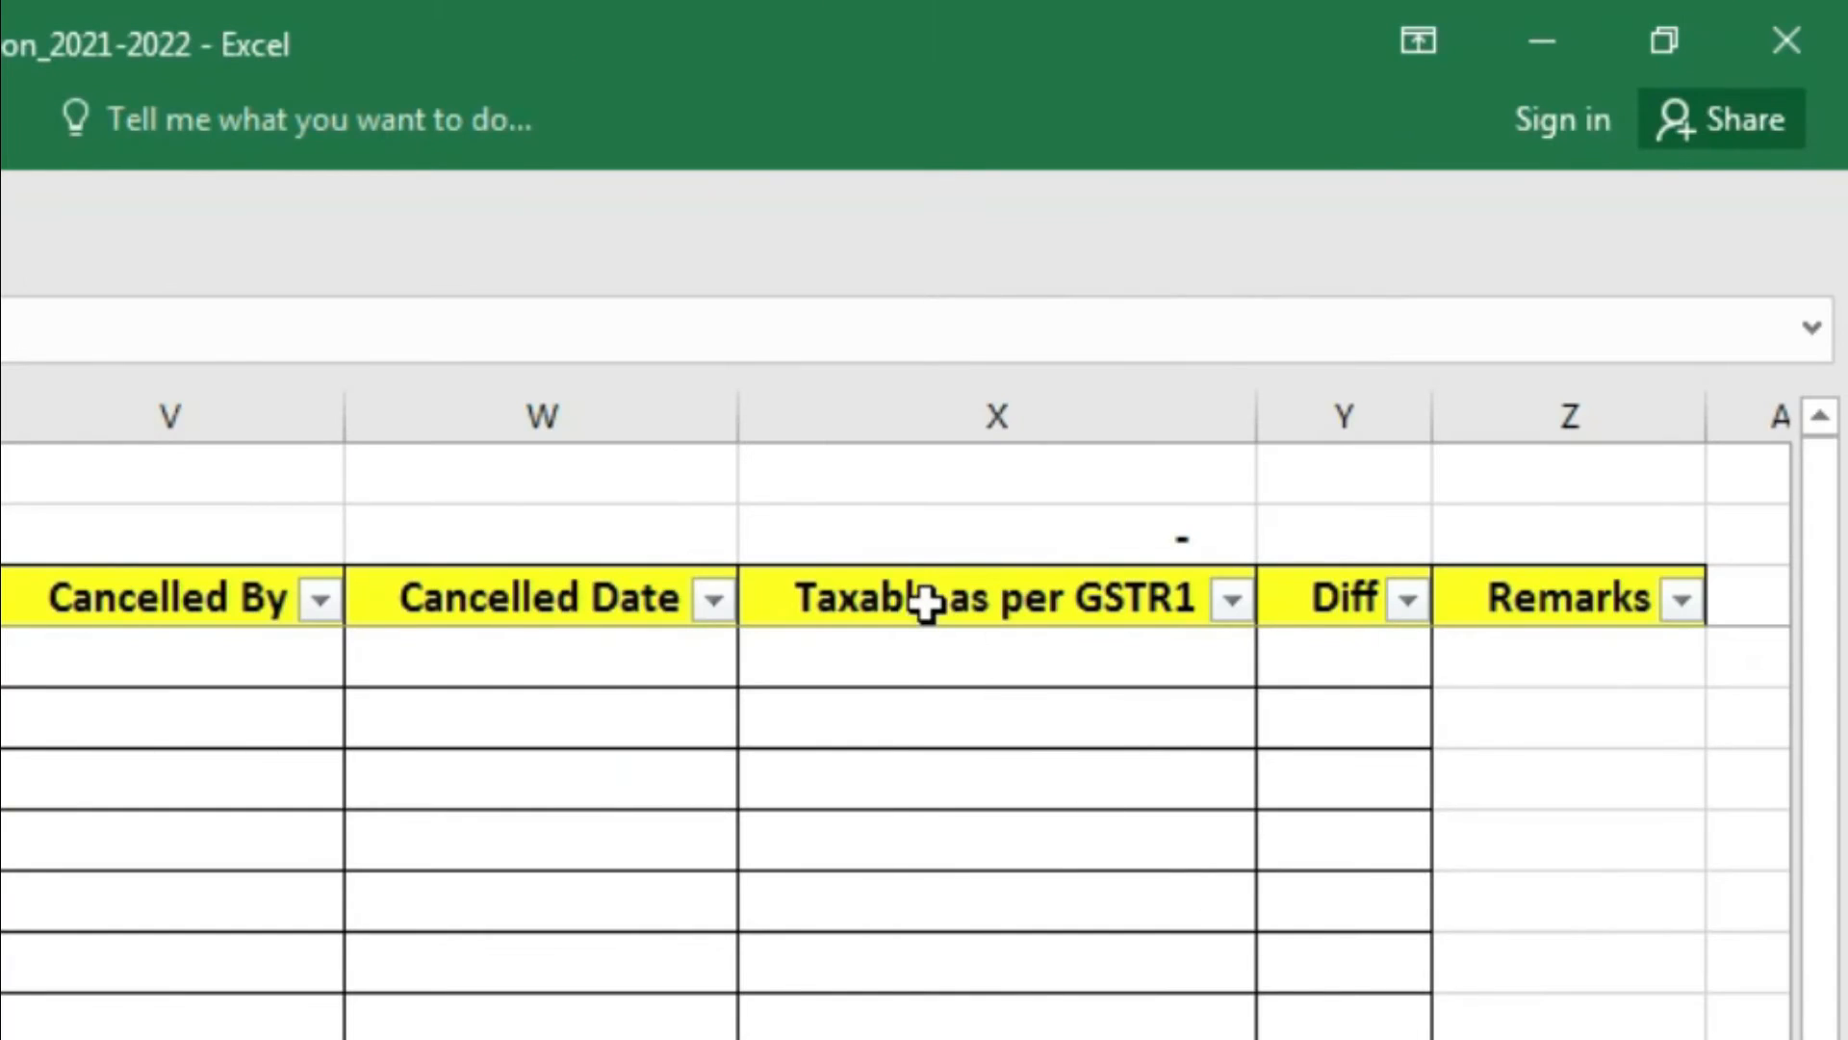
click(925, 605)
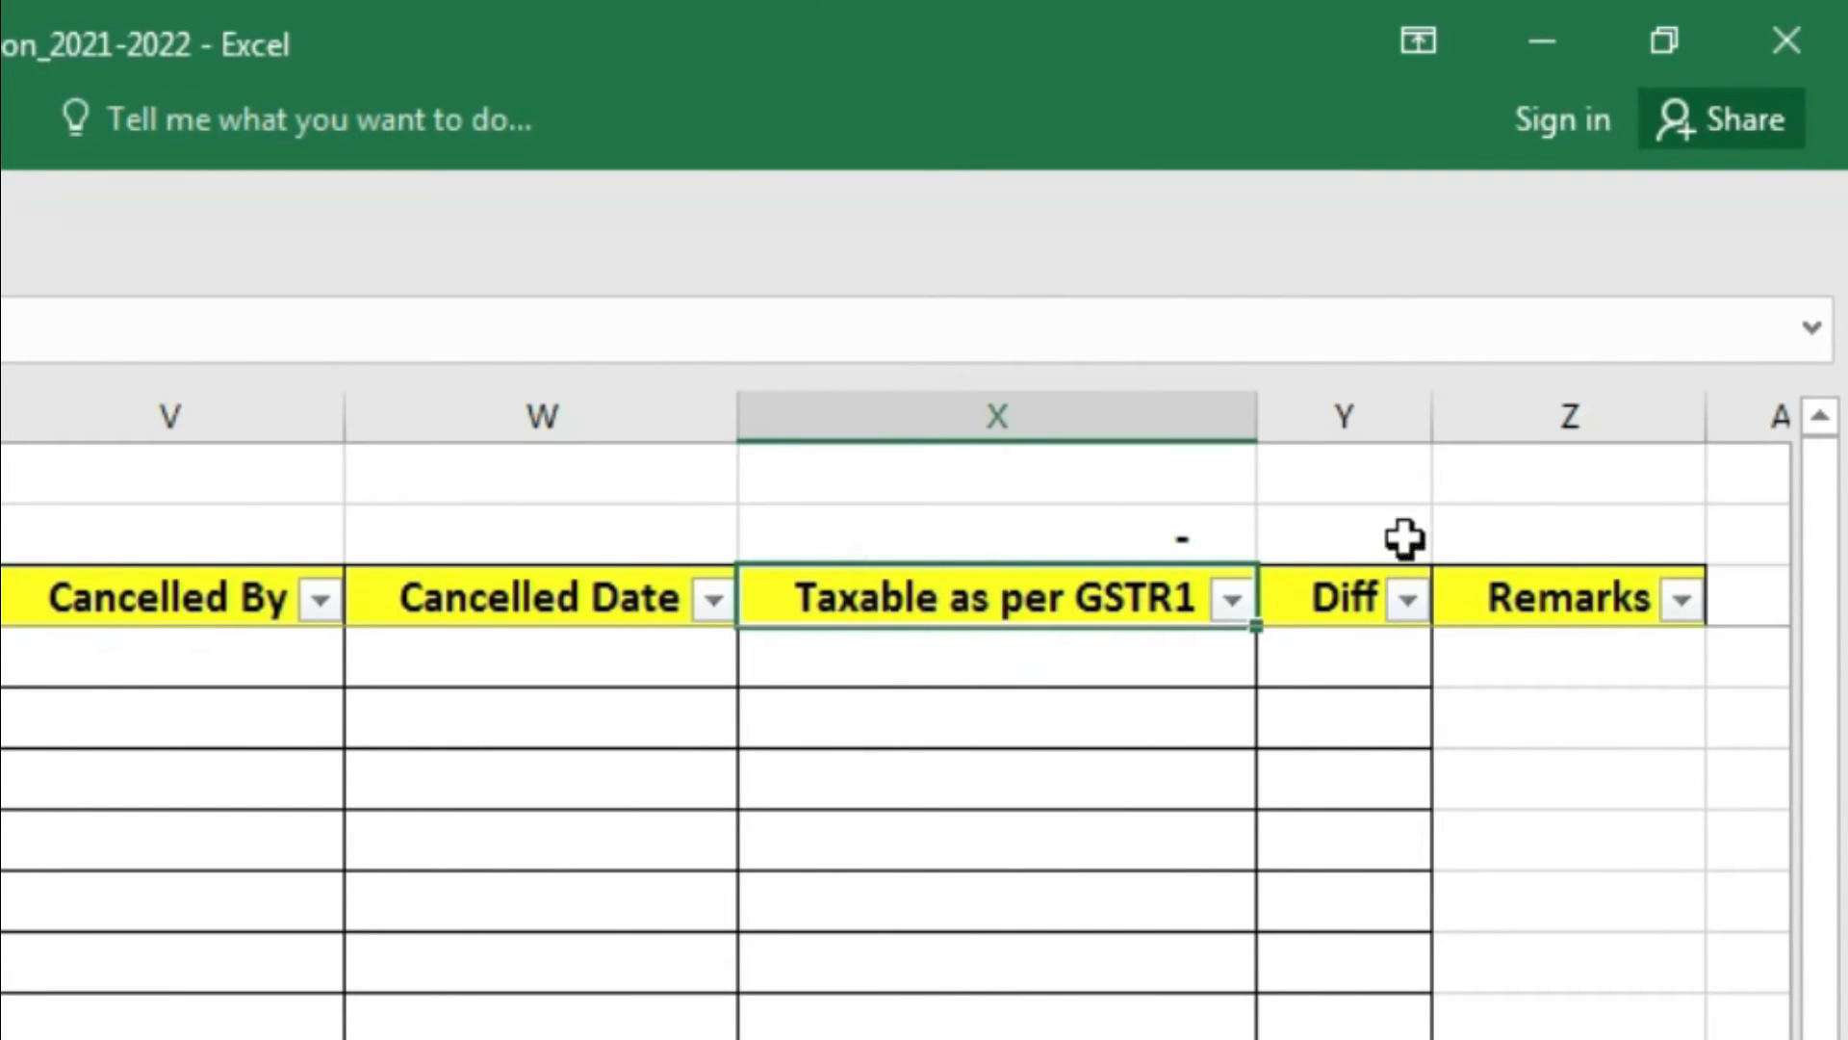
click(1384, 577)
click(1567, 607)
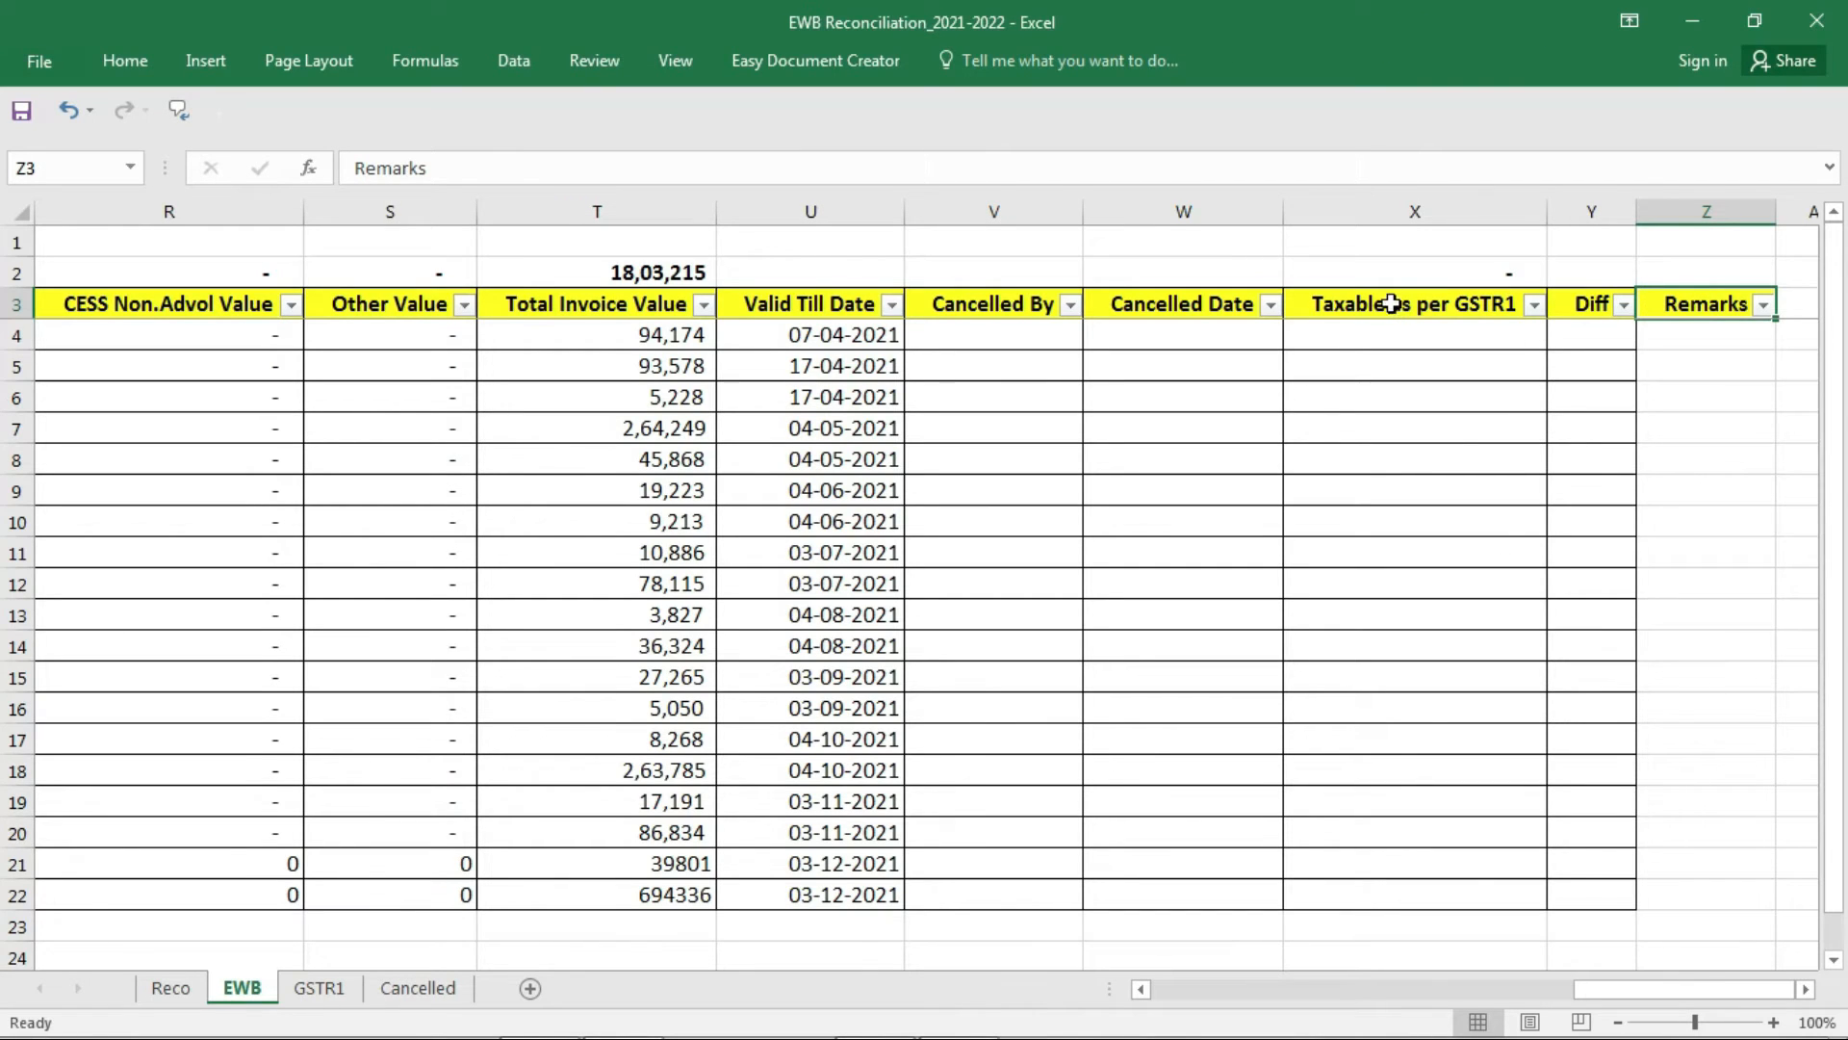
click(1391, 299)
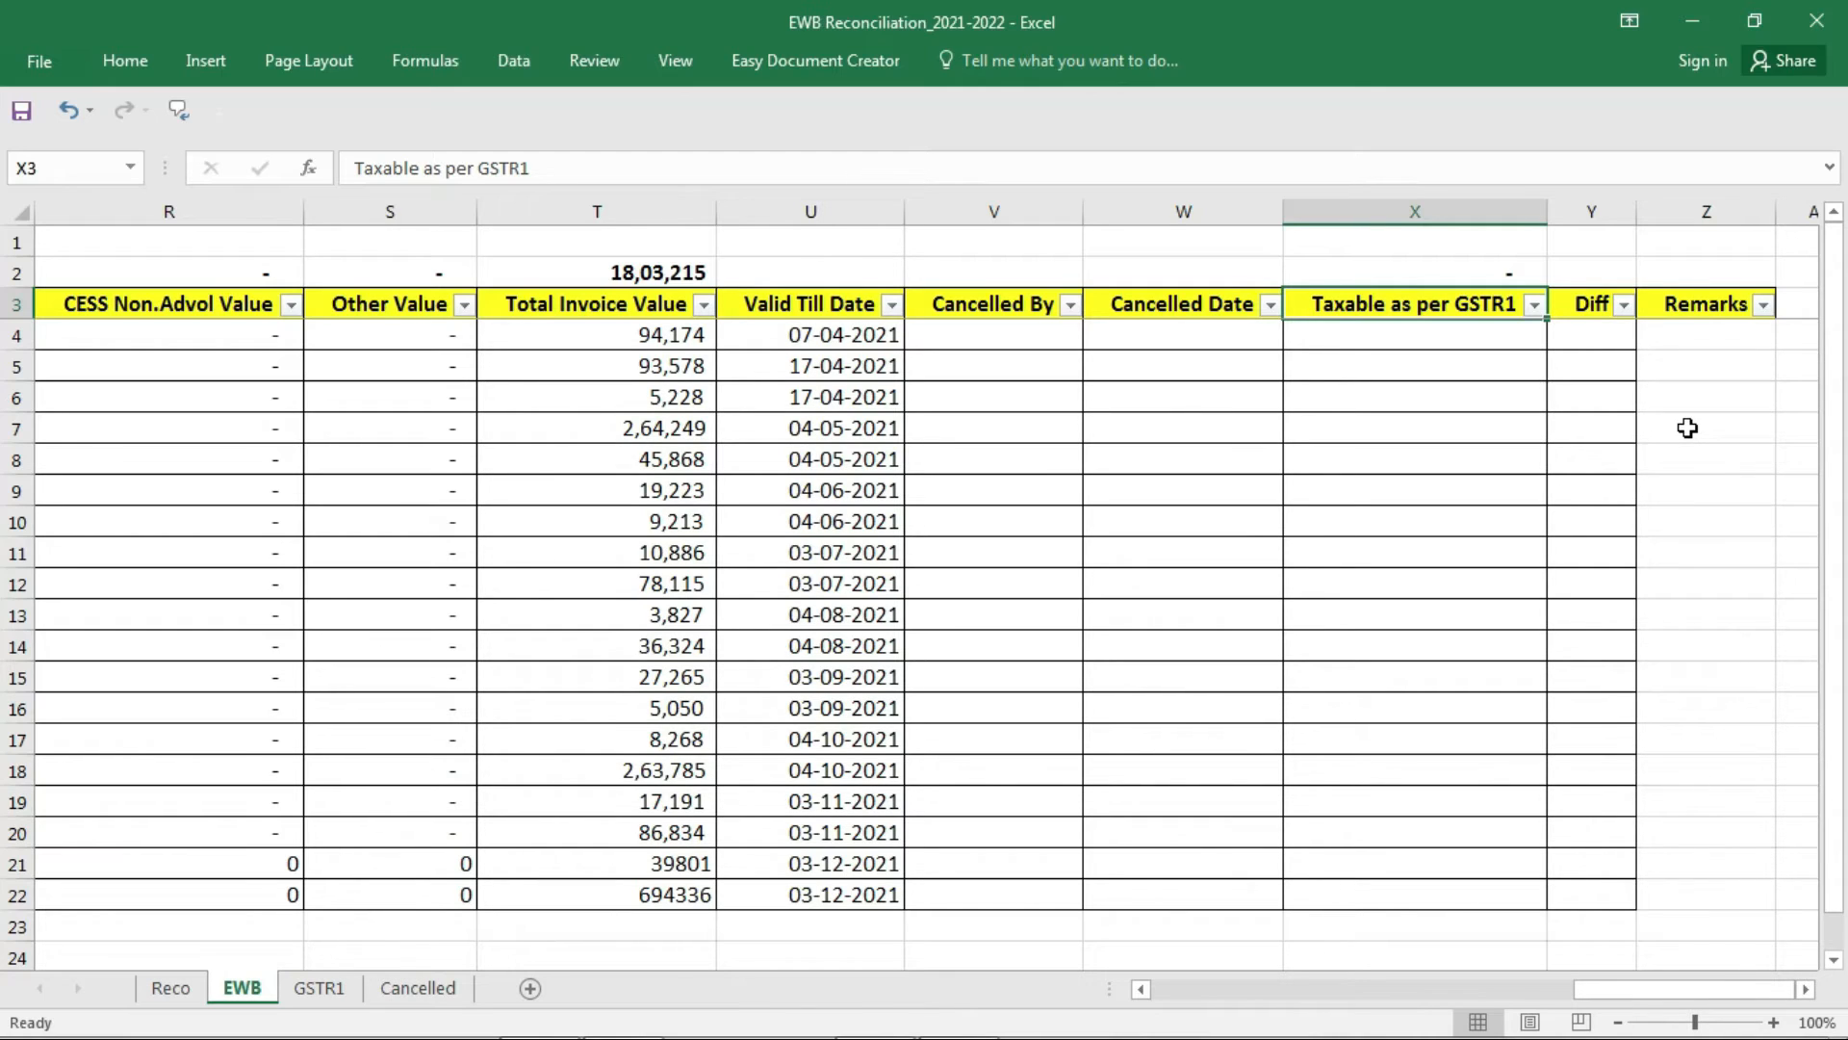
Start a VLOOKUP formula in cell X4 of the EWB sheet, under Taxable as per GSTR1.
click(242, 991)
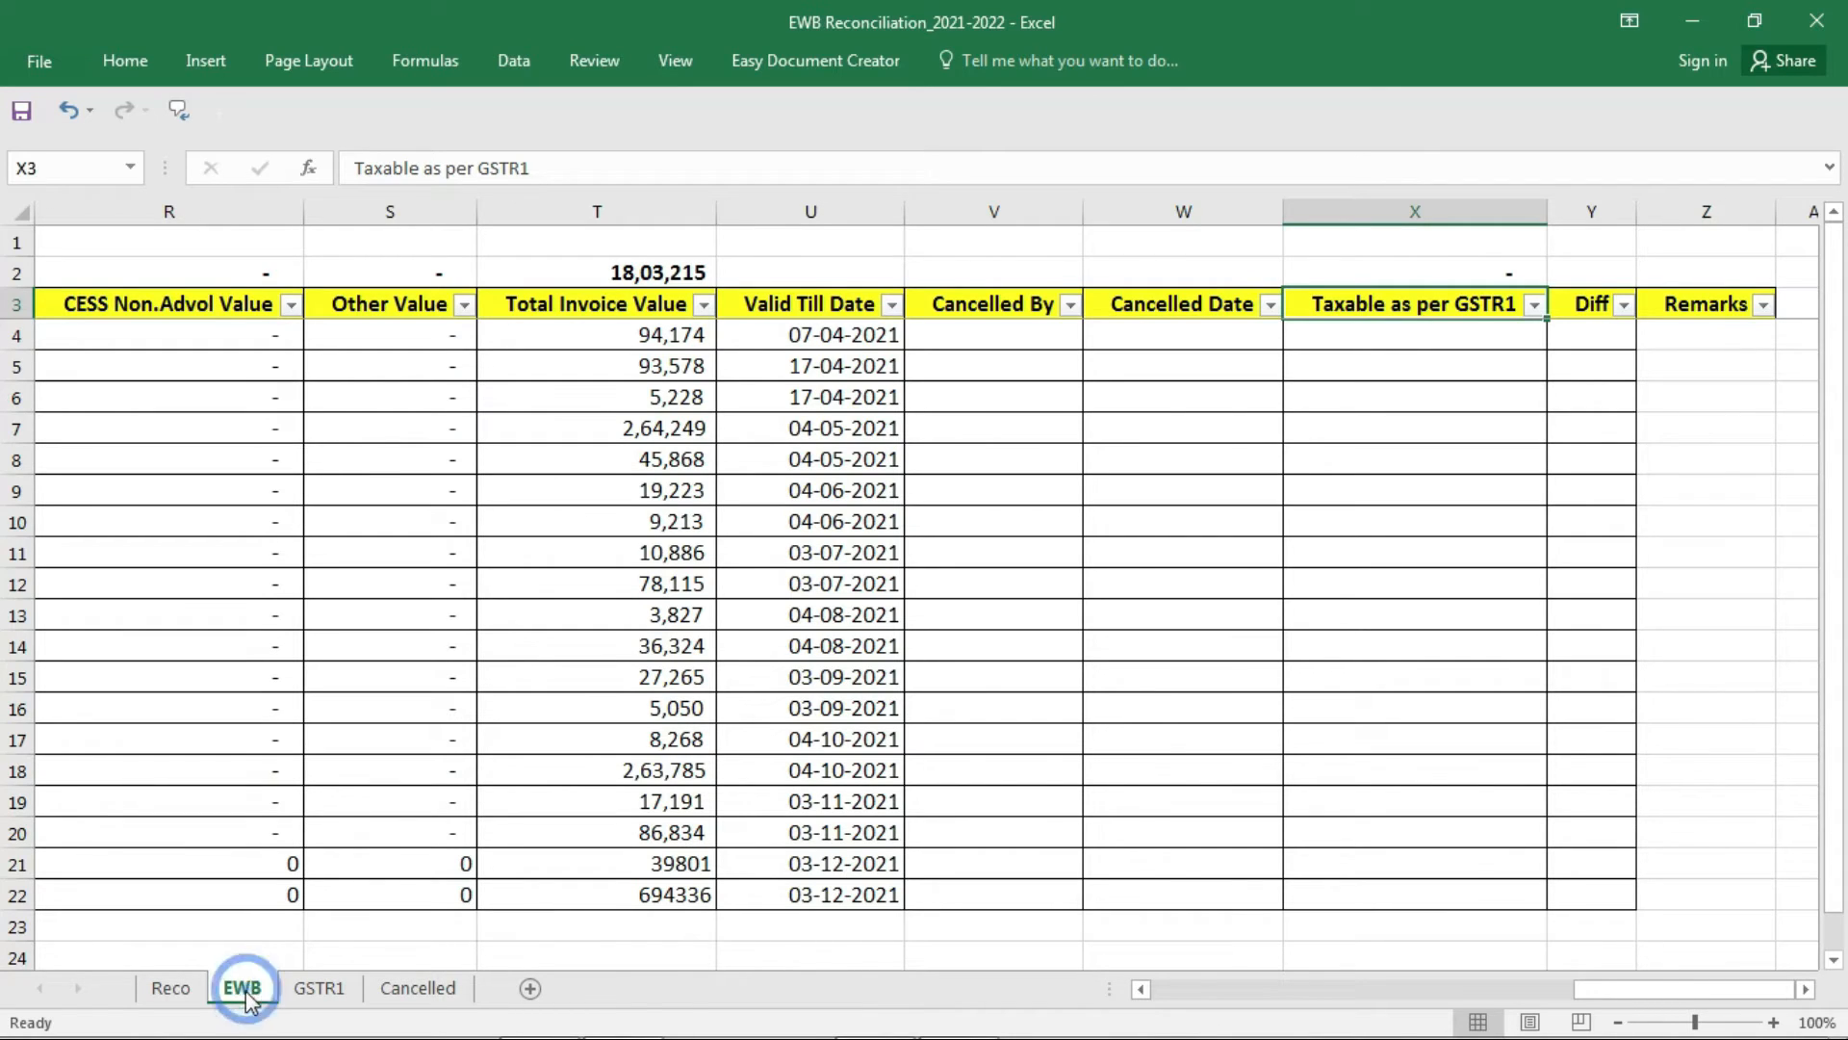
click(1387, 338)
text(=vl)
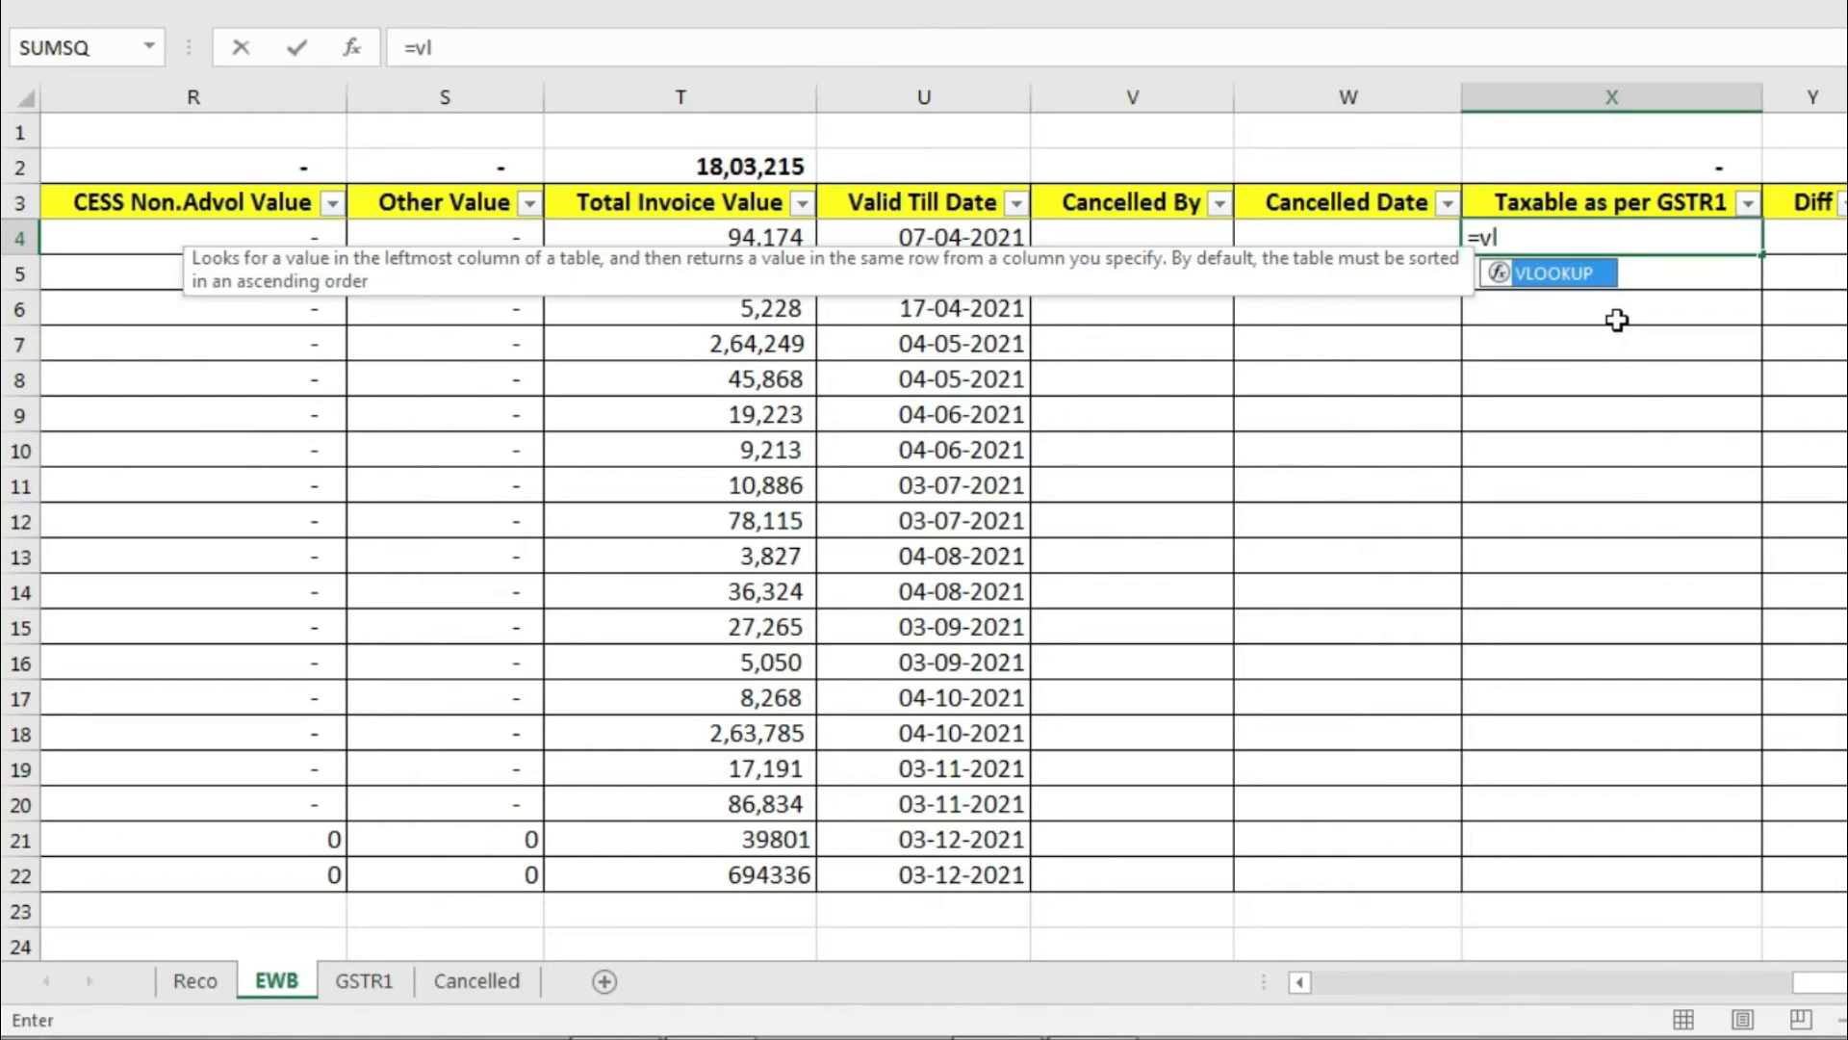
Start a VLOOKUP formula in X4 with the Document No range $E$4:$E$22 as the absolute lookup value.
key(Tab)
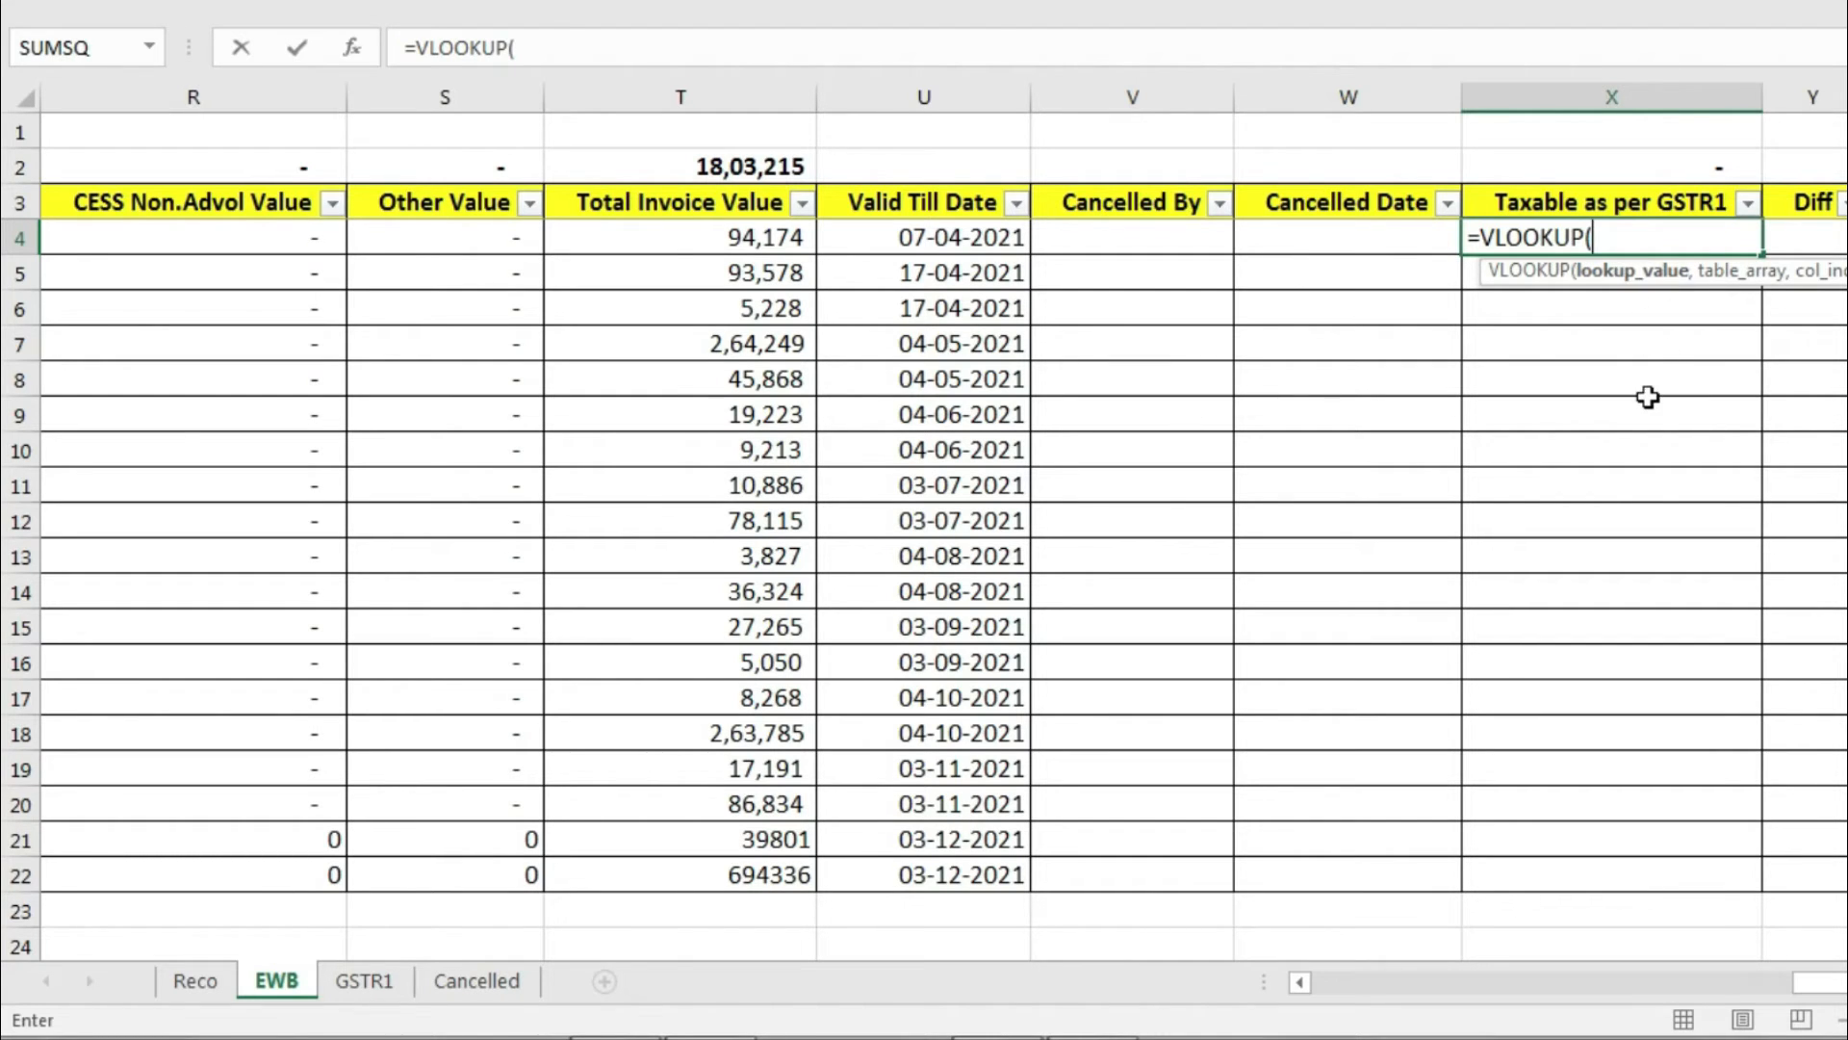
key(Left)
key(Left)
key(Left)
key(Left)
key(Left)
key(Left)
key(Left)
key(Left)
key(Left)
key(Left)
key(Left)
key(Left)
key(Left)
key(Left)
key(Left)
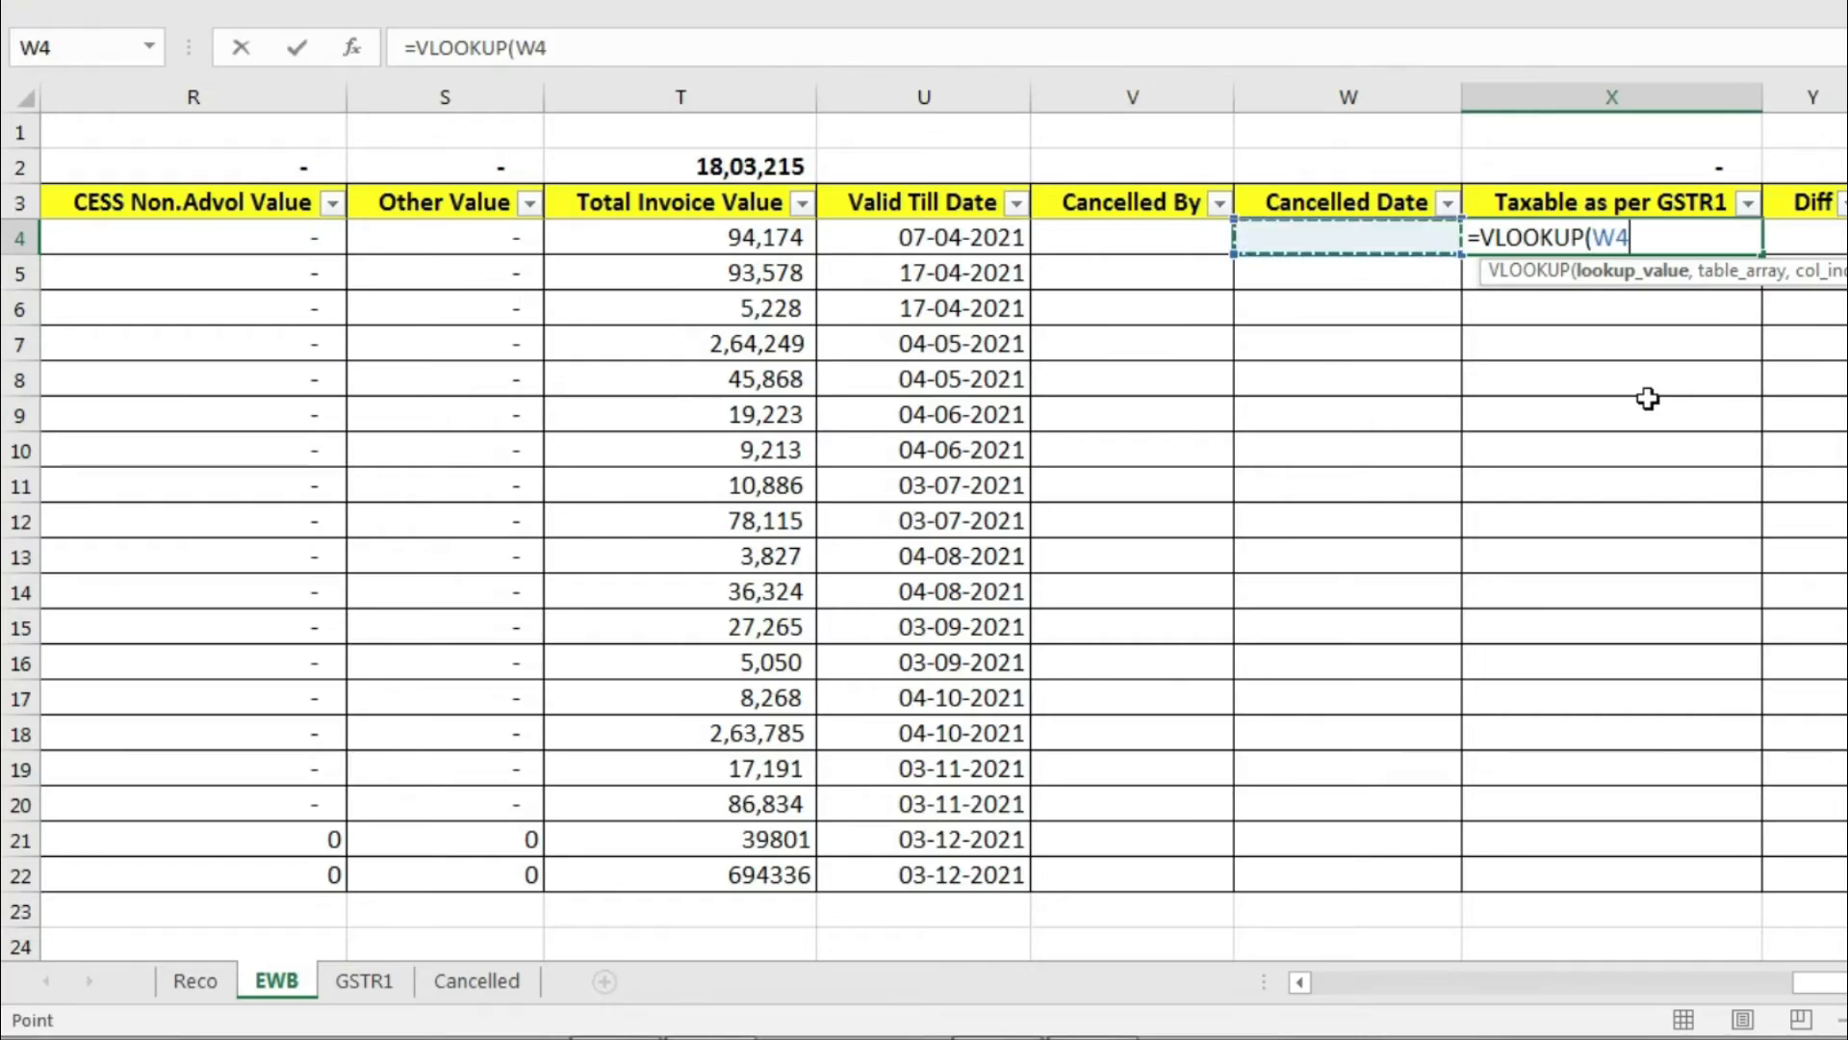
key(Left)
key(Left)
key(Left)
key(Left)
key(Left)
key(Left)
key(Left)
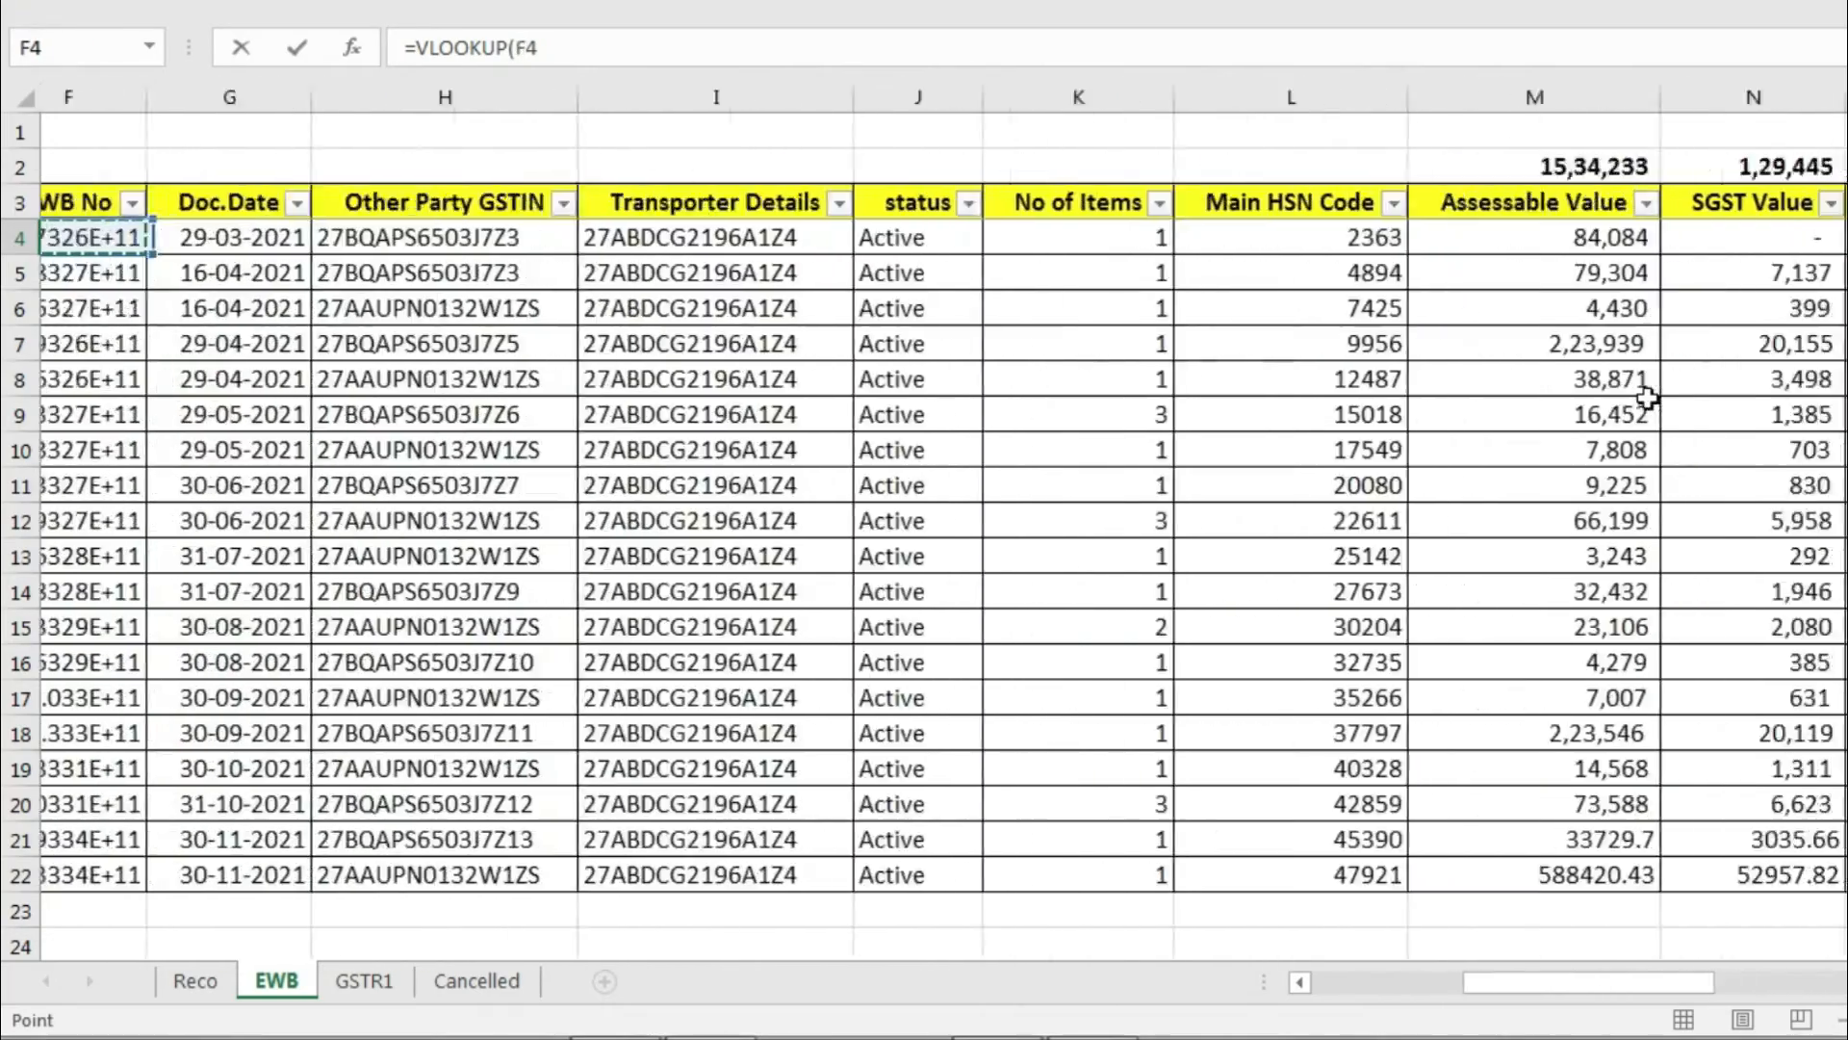
key(Right)
key(Right)
key(Right)
key(Right)
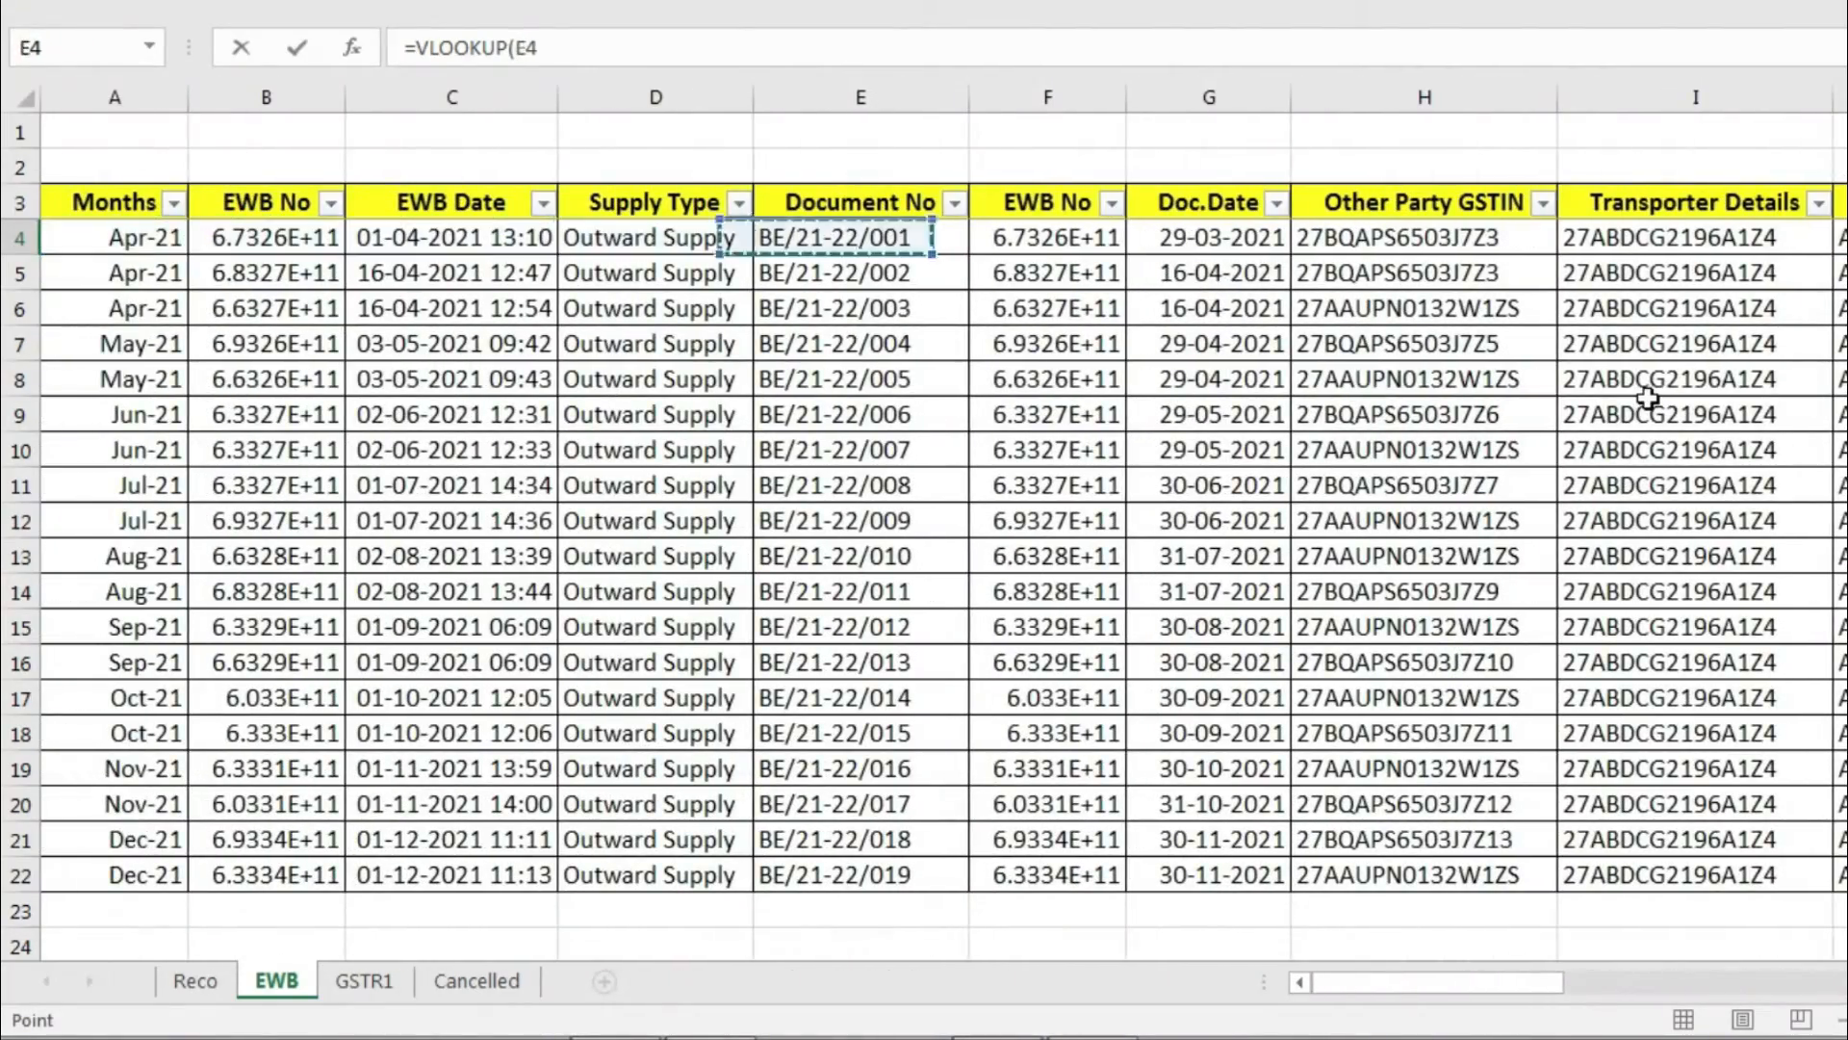
key(Left)
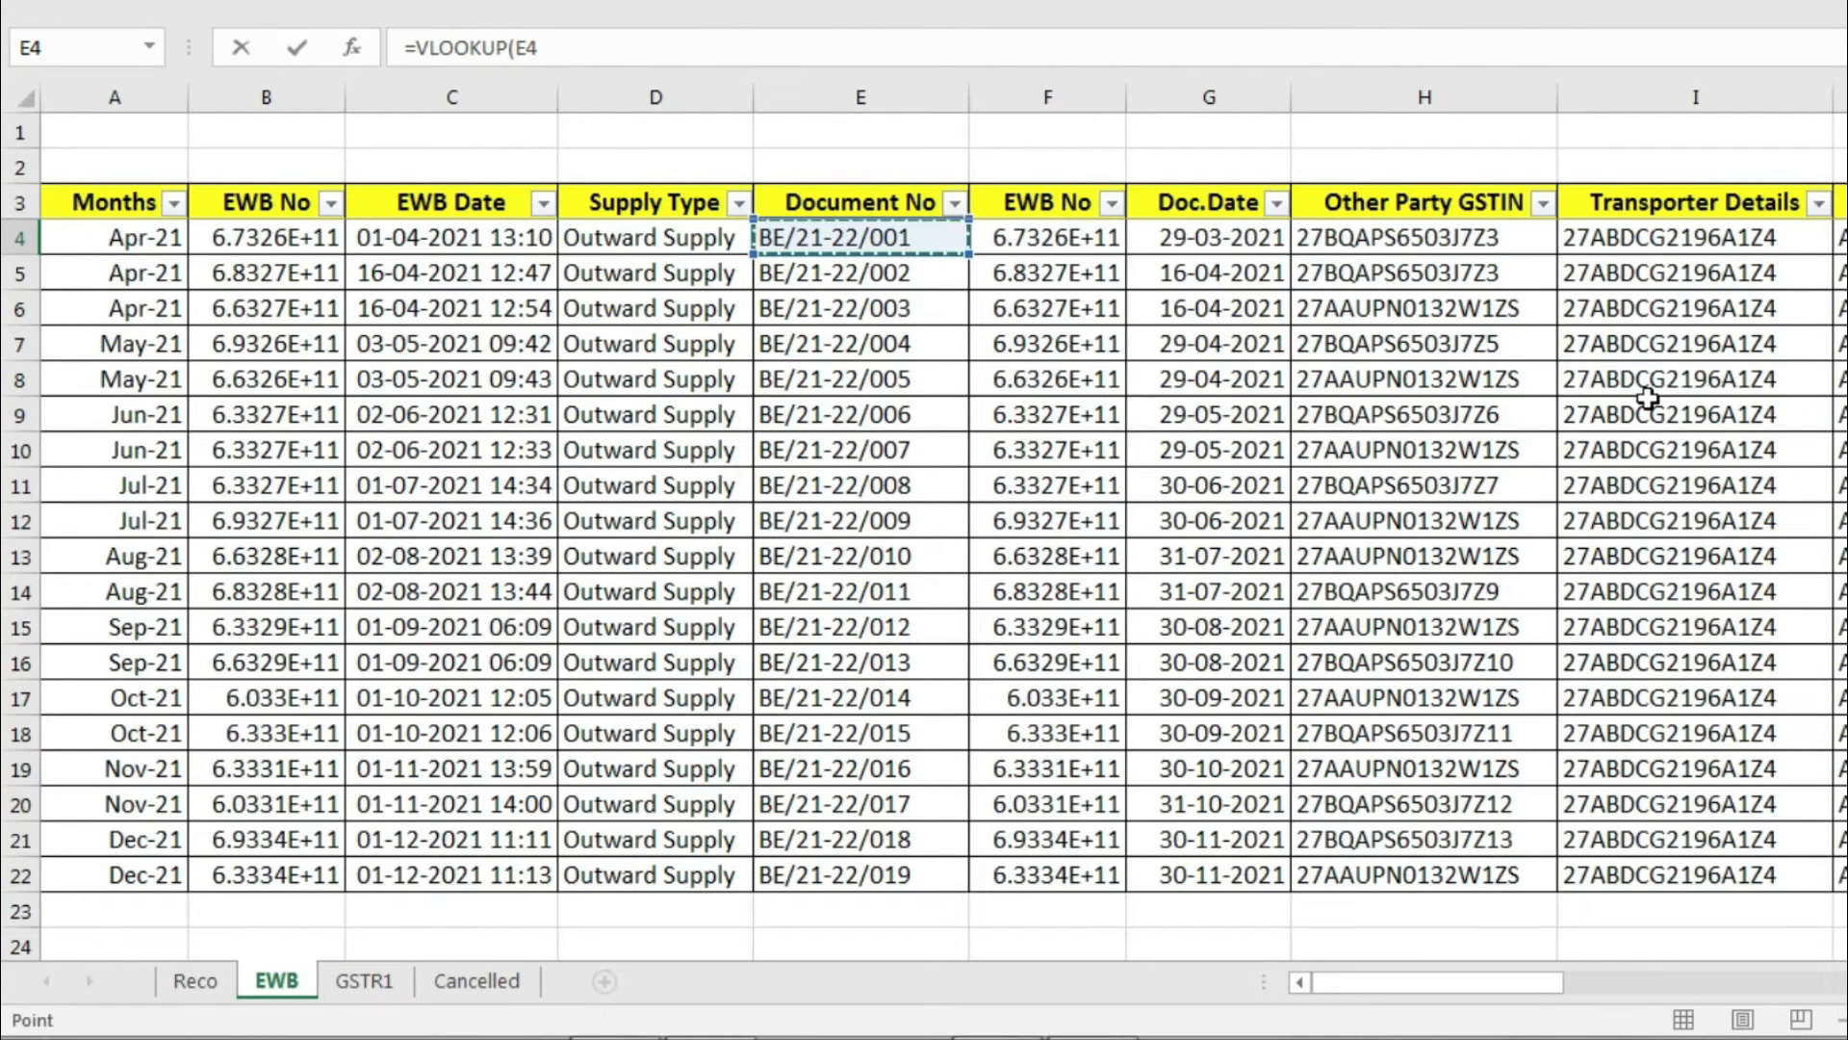
key(ctrl+shift+Down)
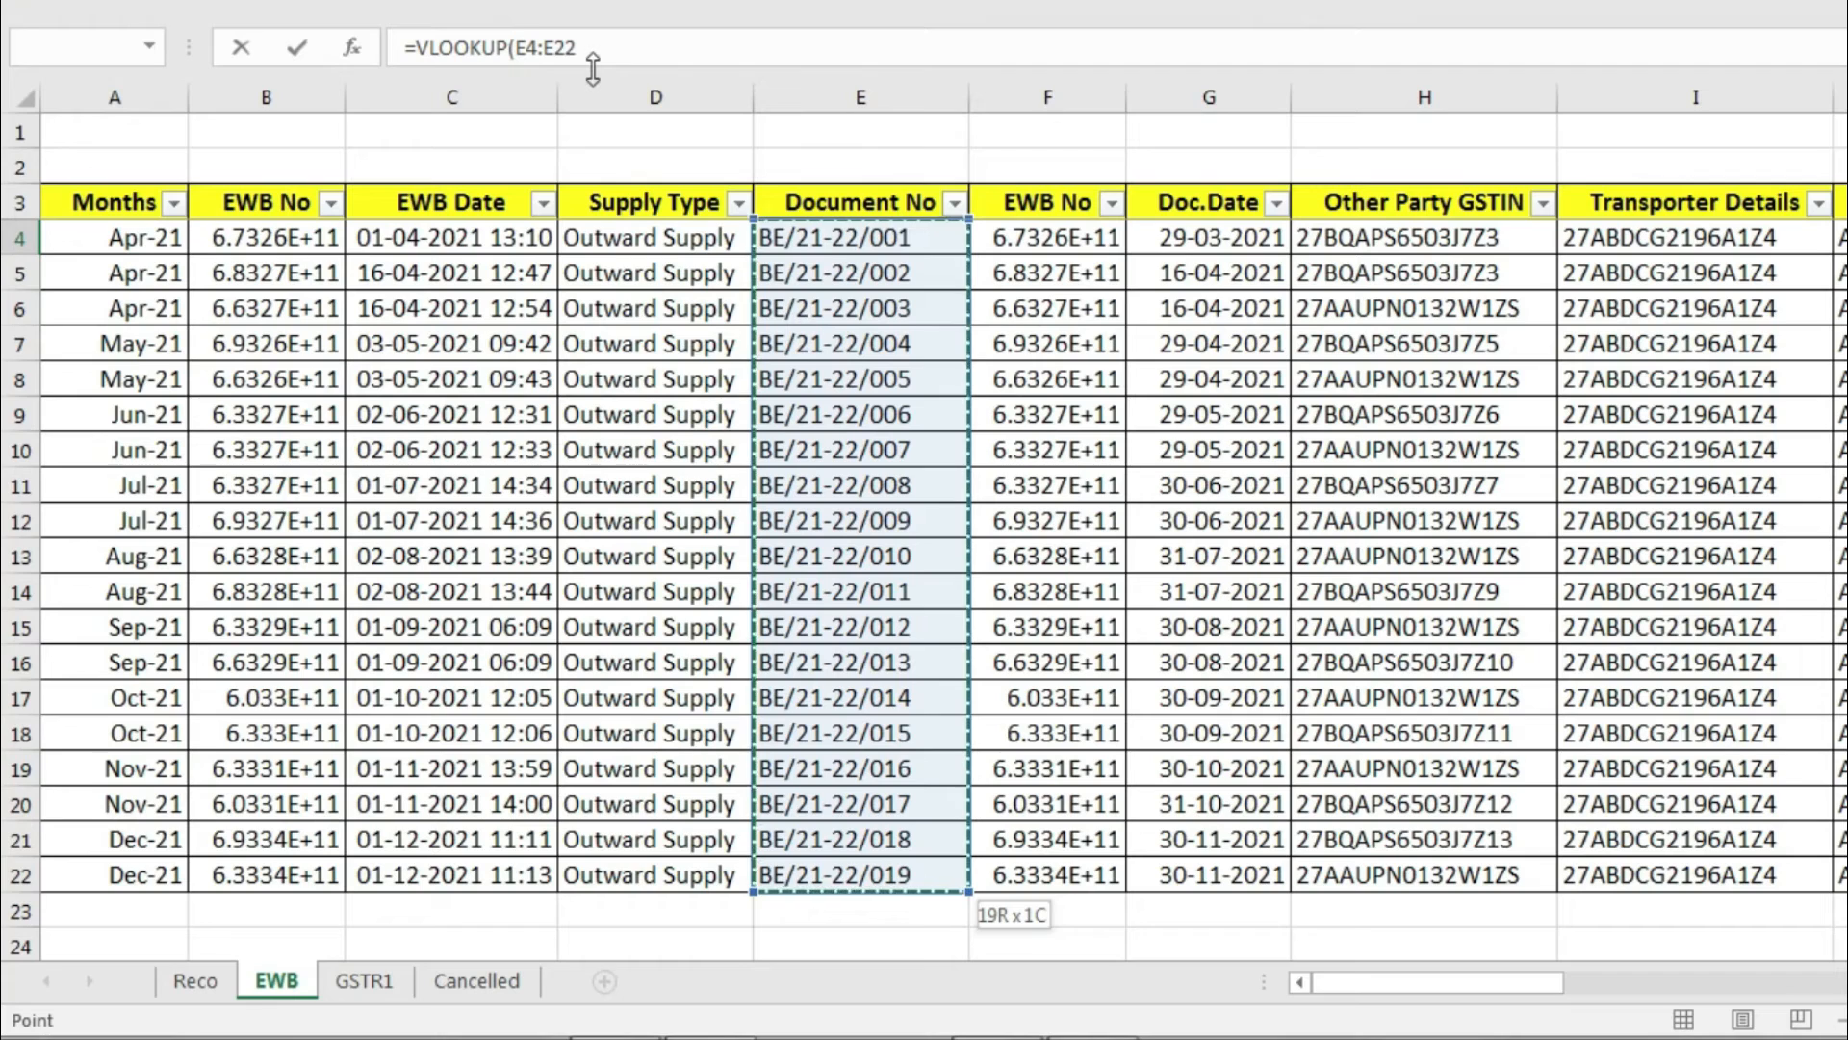
key(F4)
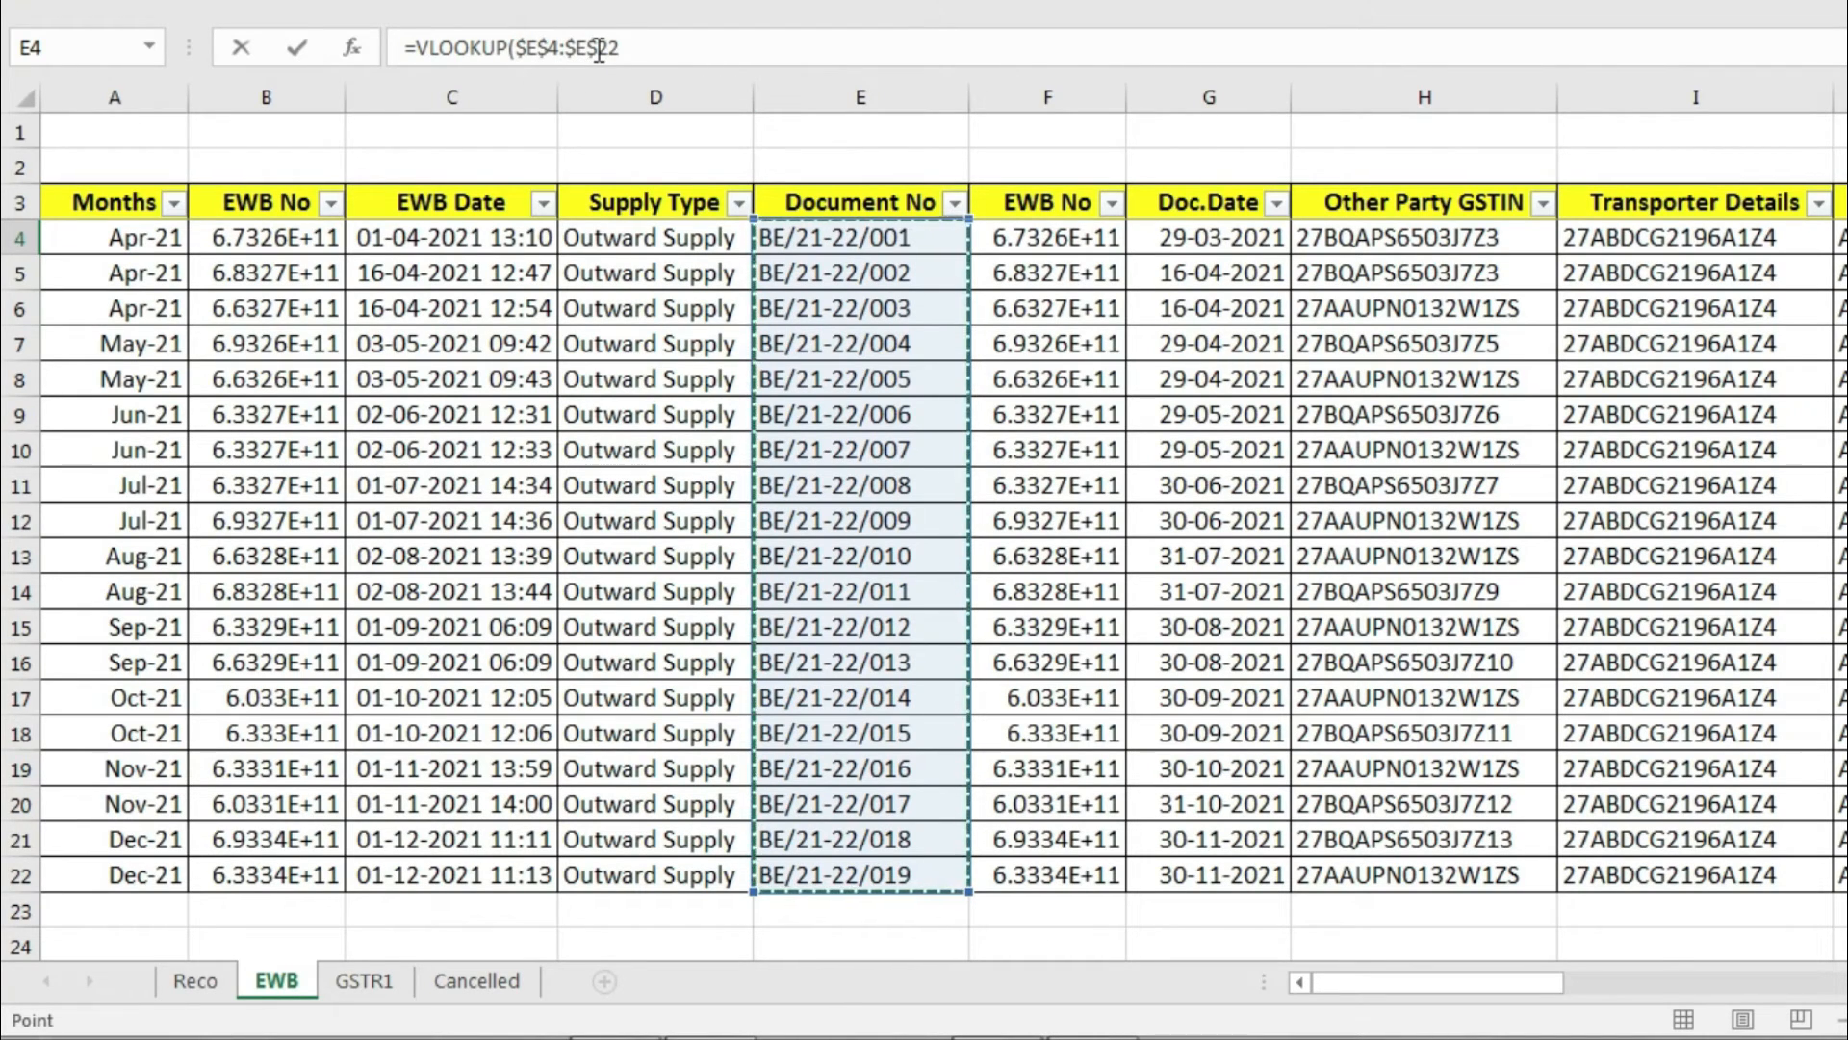
text(,)
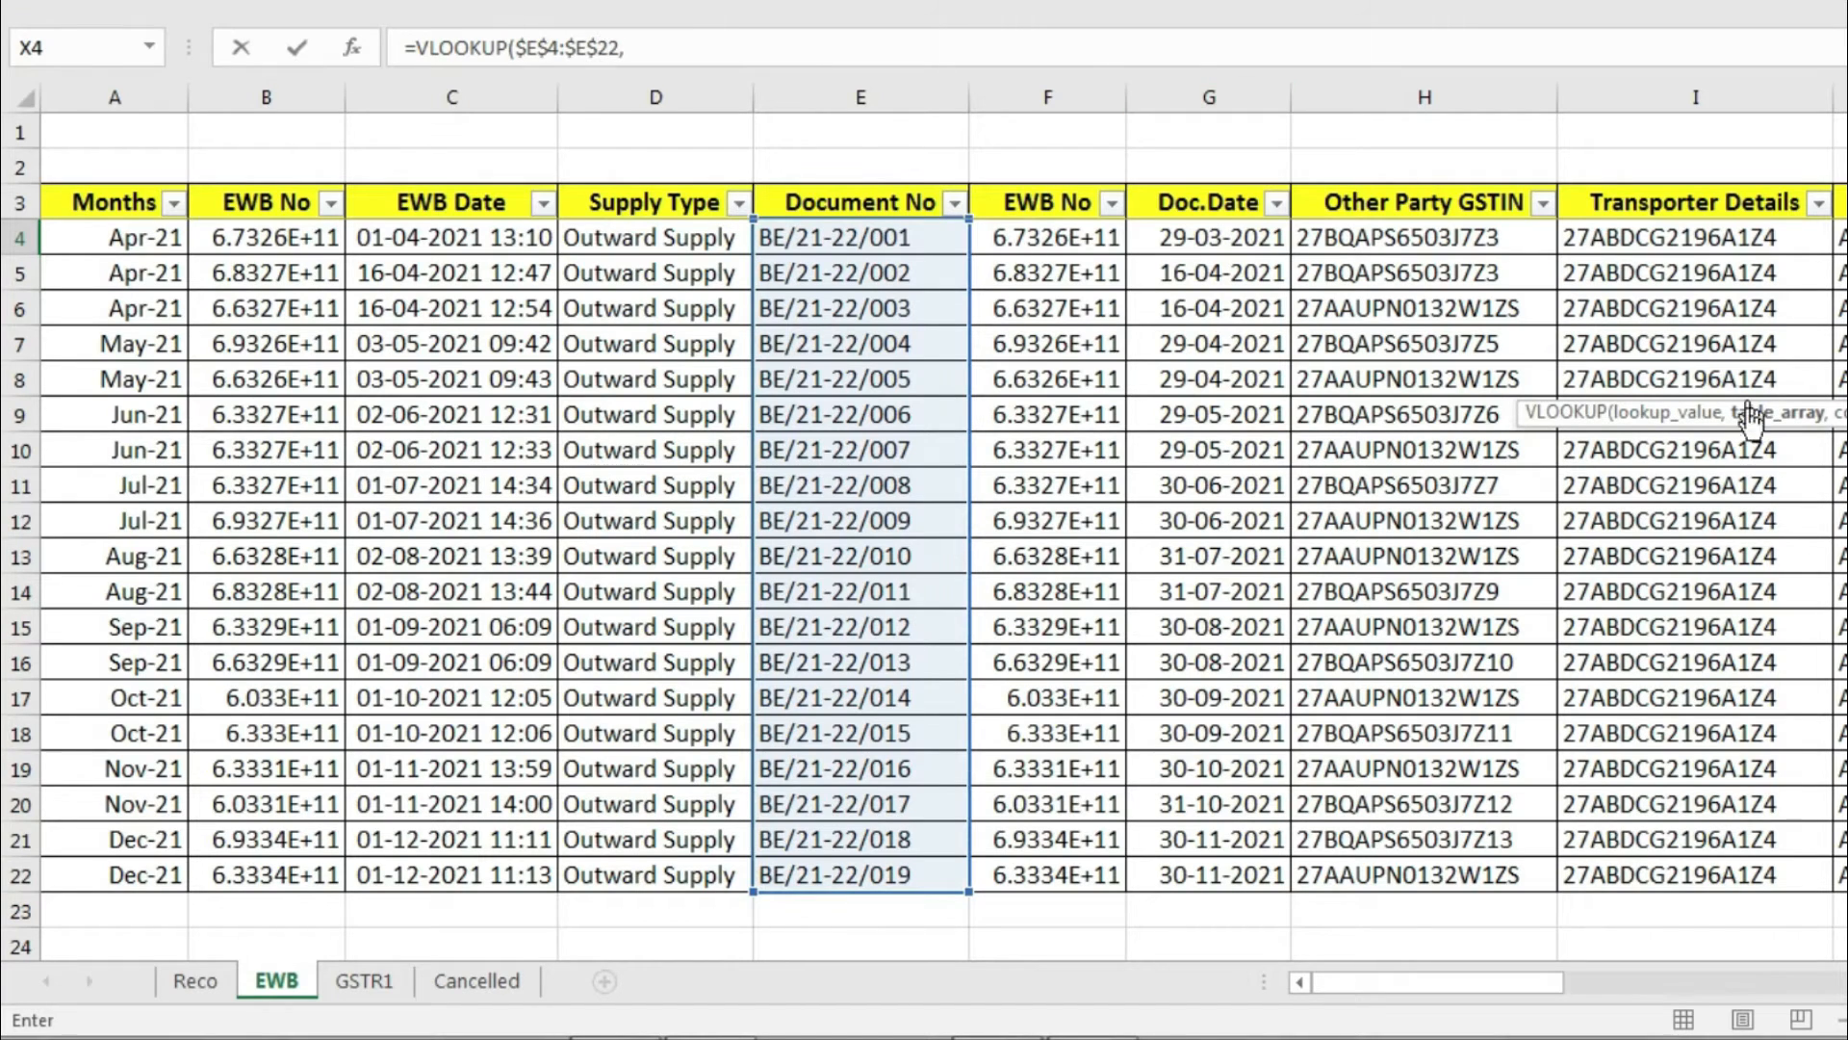
Set the VLOOKUP's table array to the absolute range $A$8:$E$33 on the GSTR1 sheet, from Invoice No through Taxable Value.
click(371, 982)
click(93, 252)
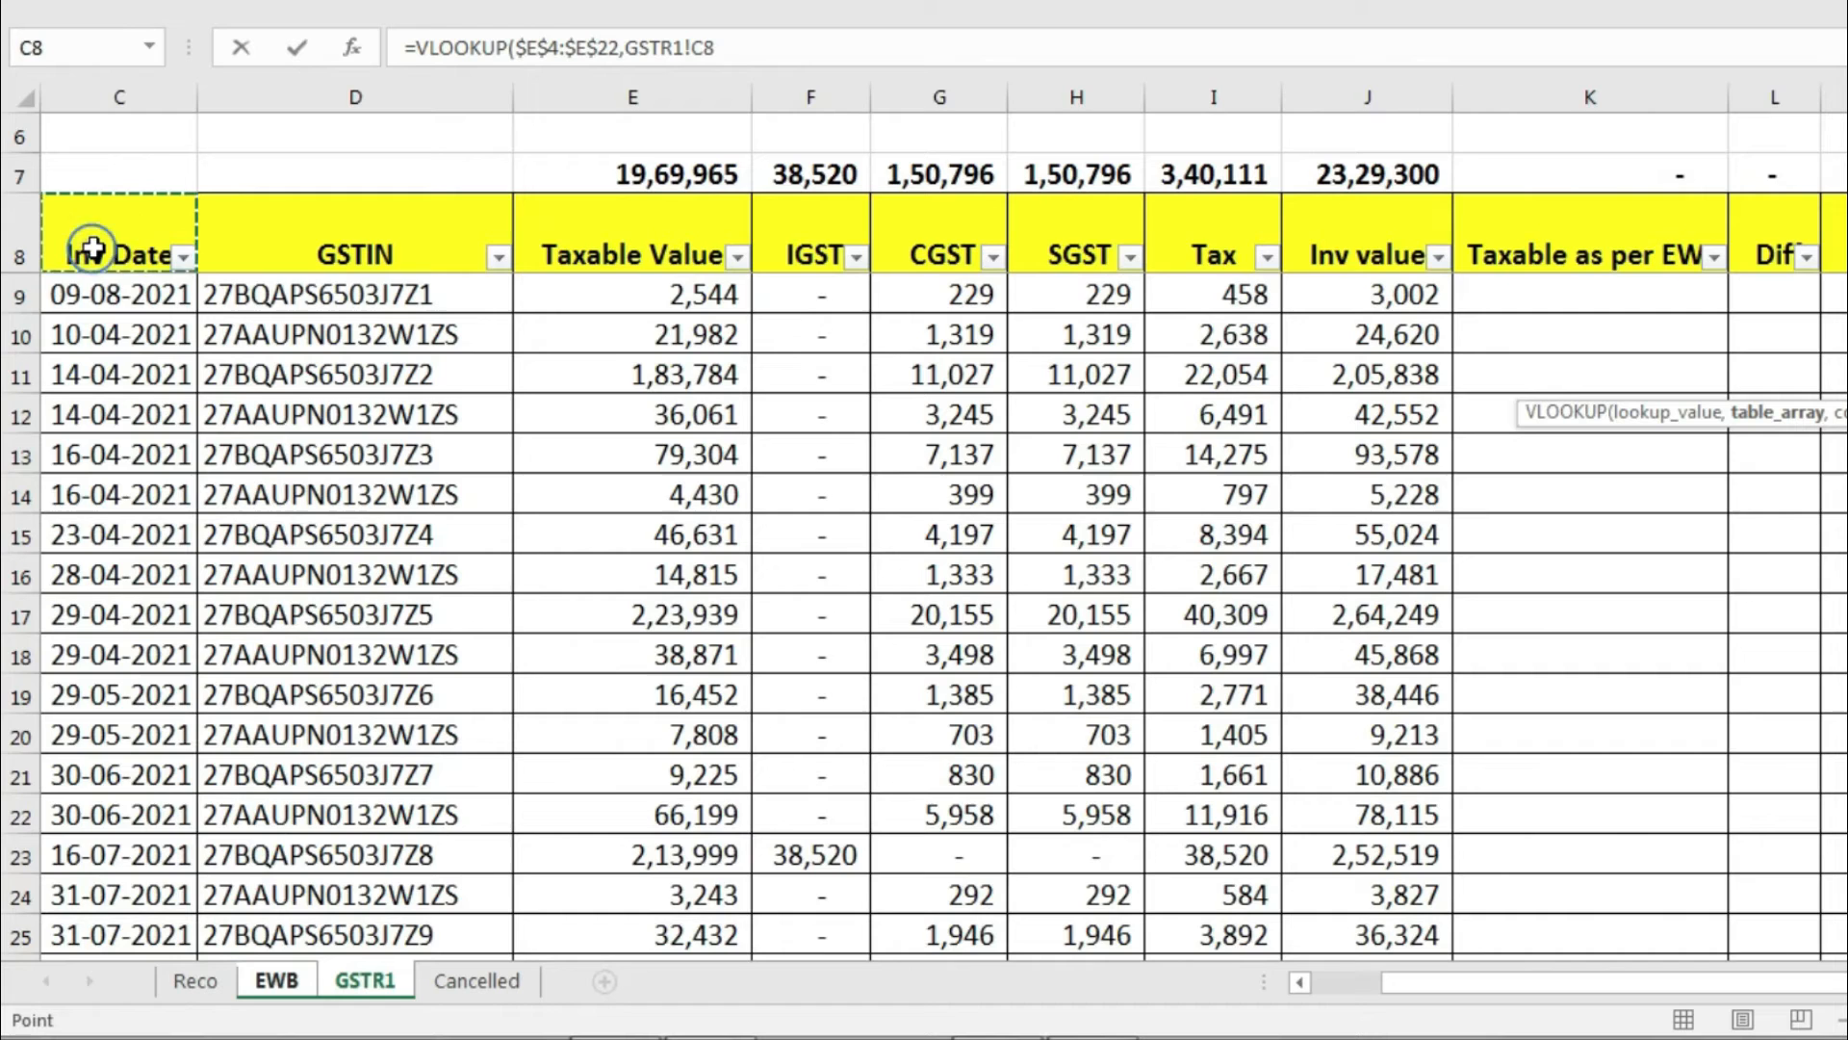
key(Left)
key(Left)
key(shift+Right)
key(shift+Right)
key(shift+Right)
key(shift+Right)
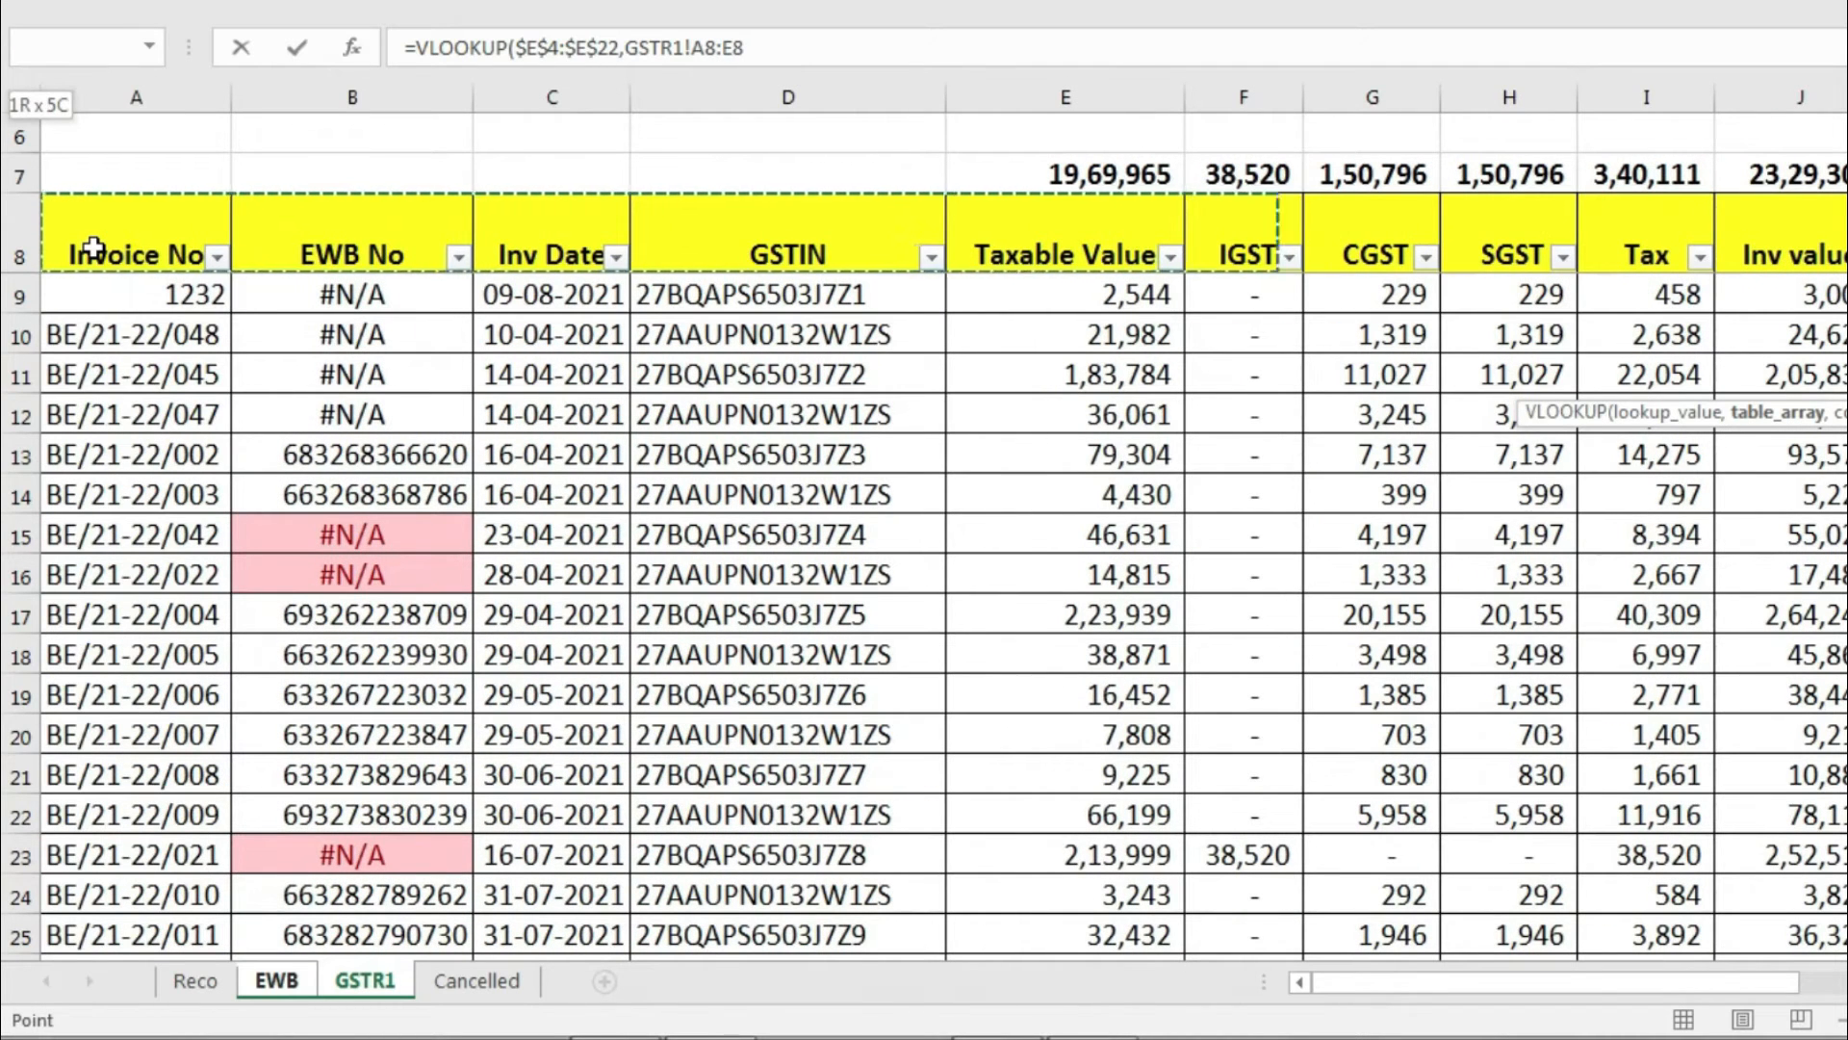
key(shift+Right)
key(shift+Right)
key(shift+Right)
key(shift+Right)
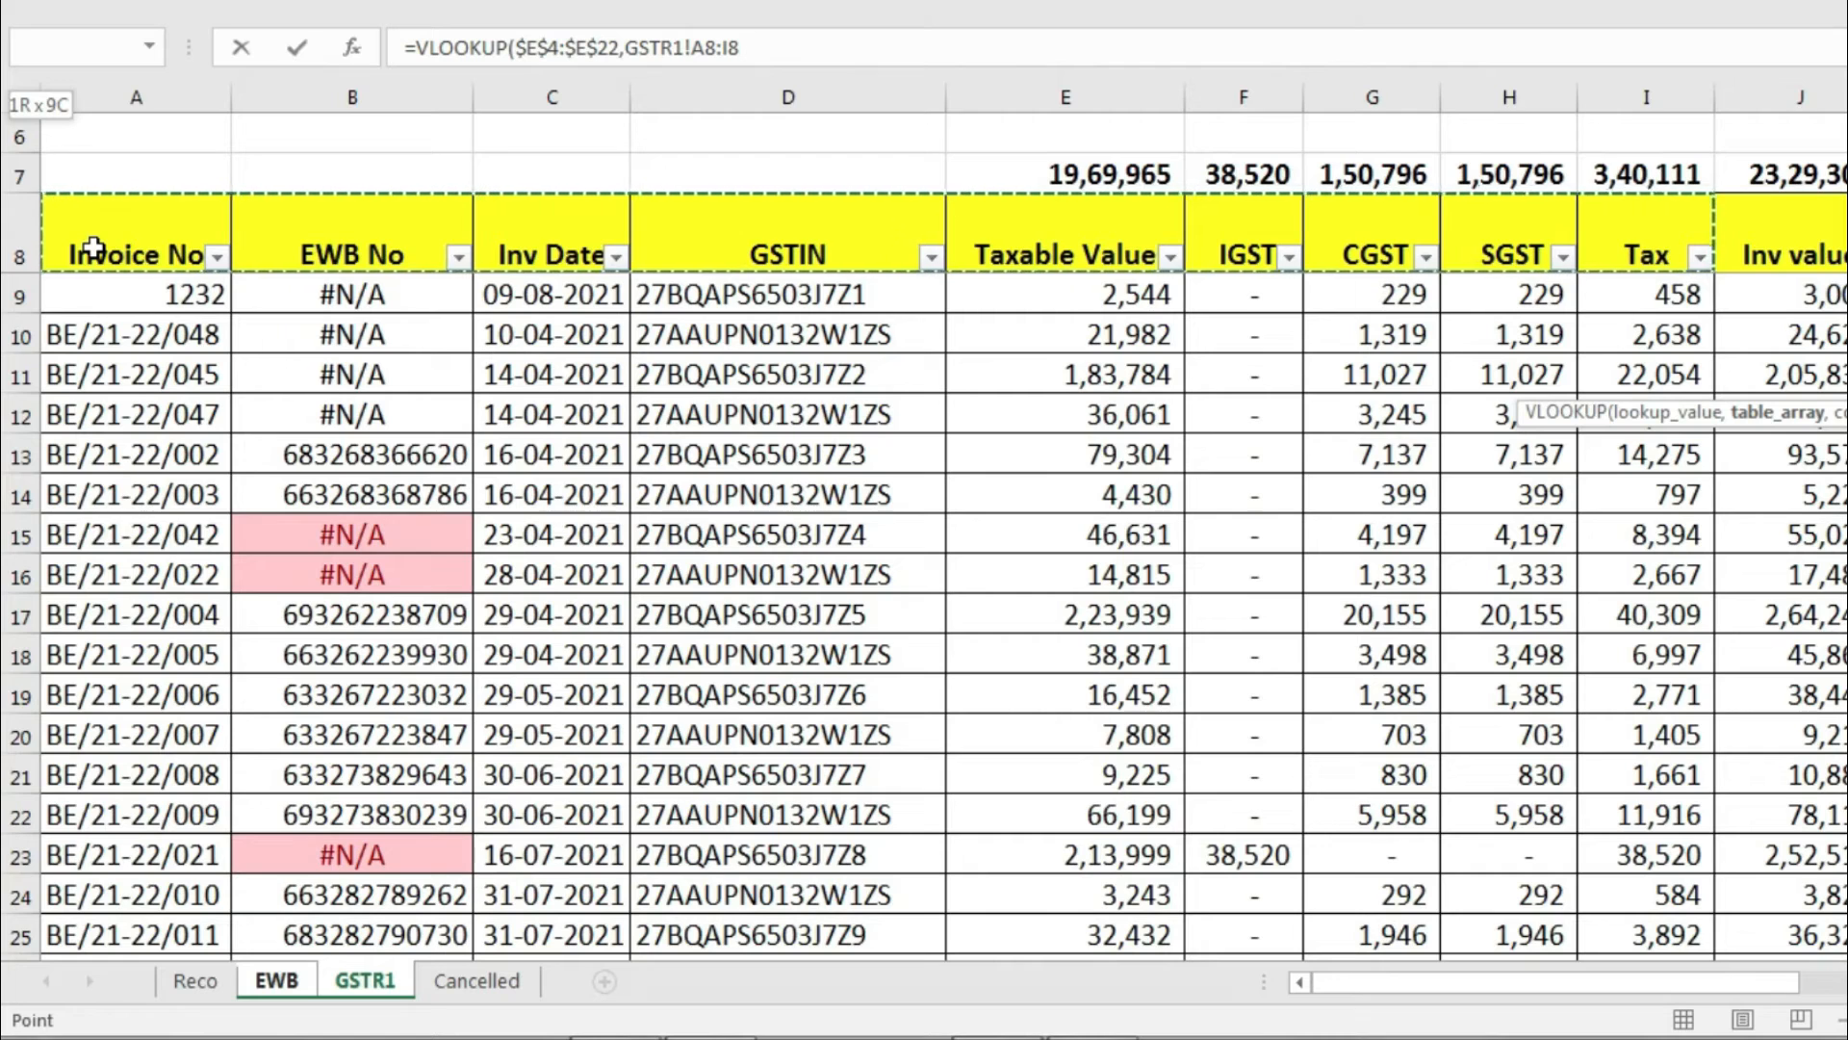
key(shift+Right)
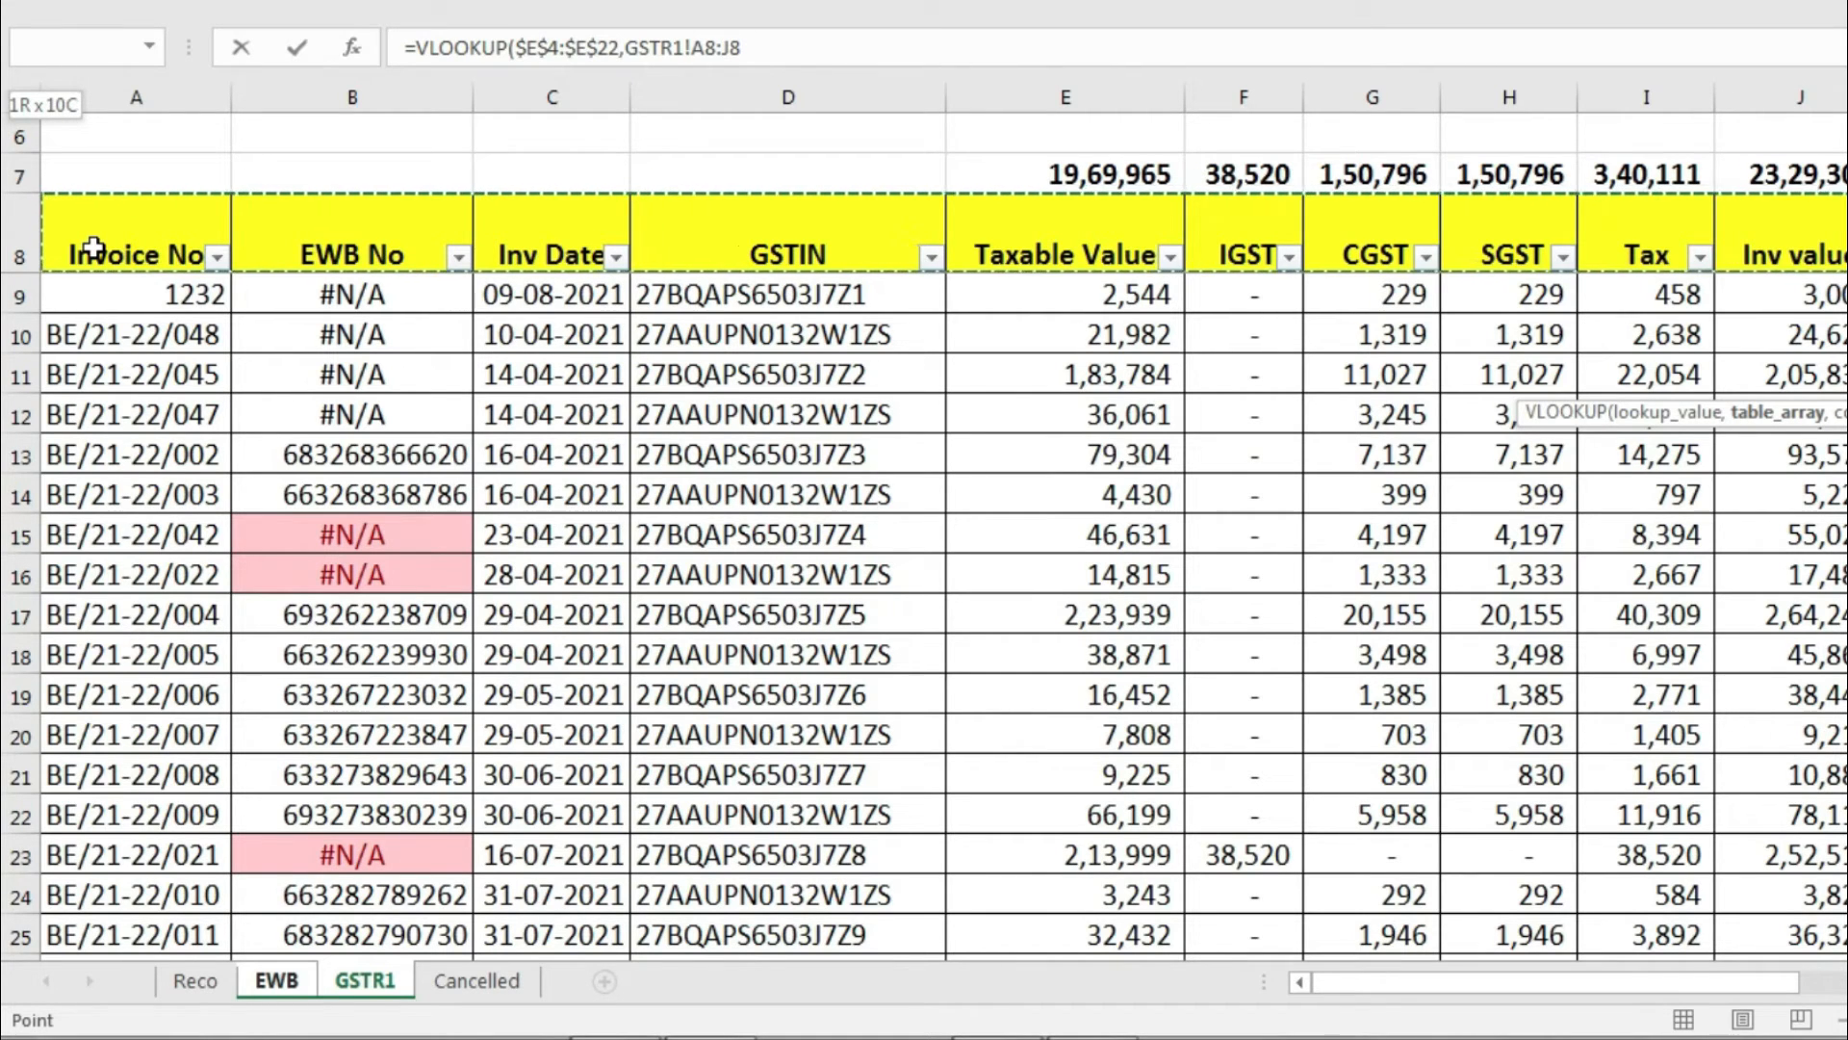
key(shift+Left)
key(shift+Left)
key(shift+Left)
key(shift+Left)
key(shift+Left)
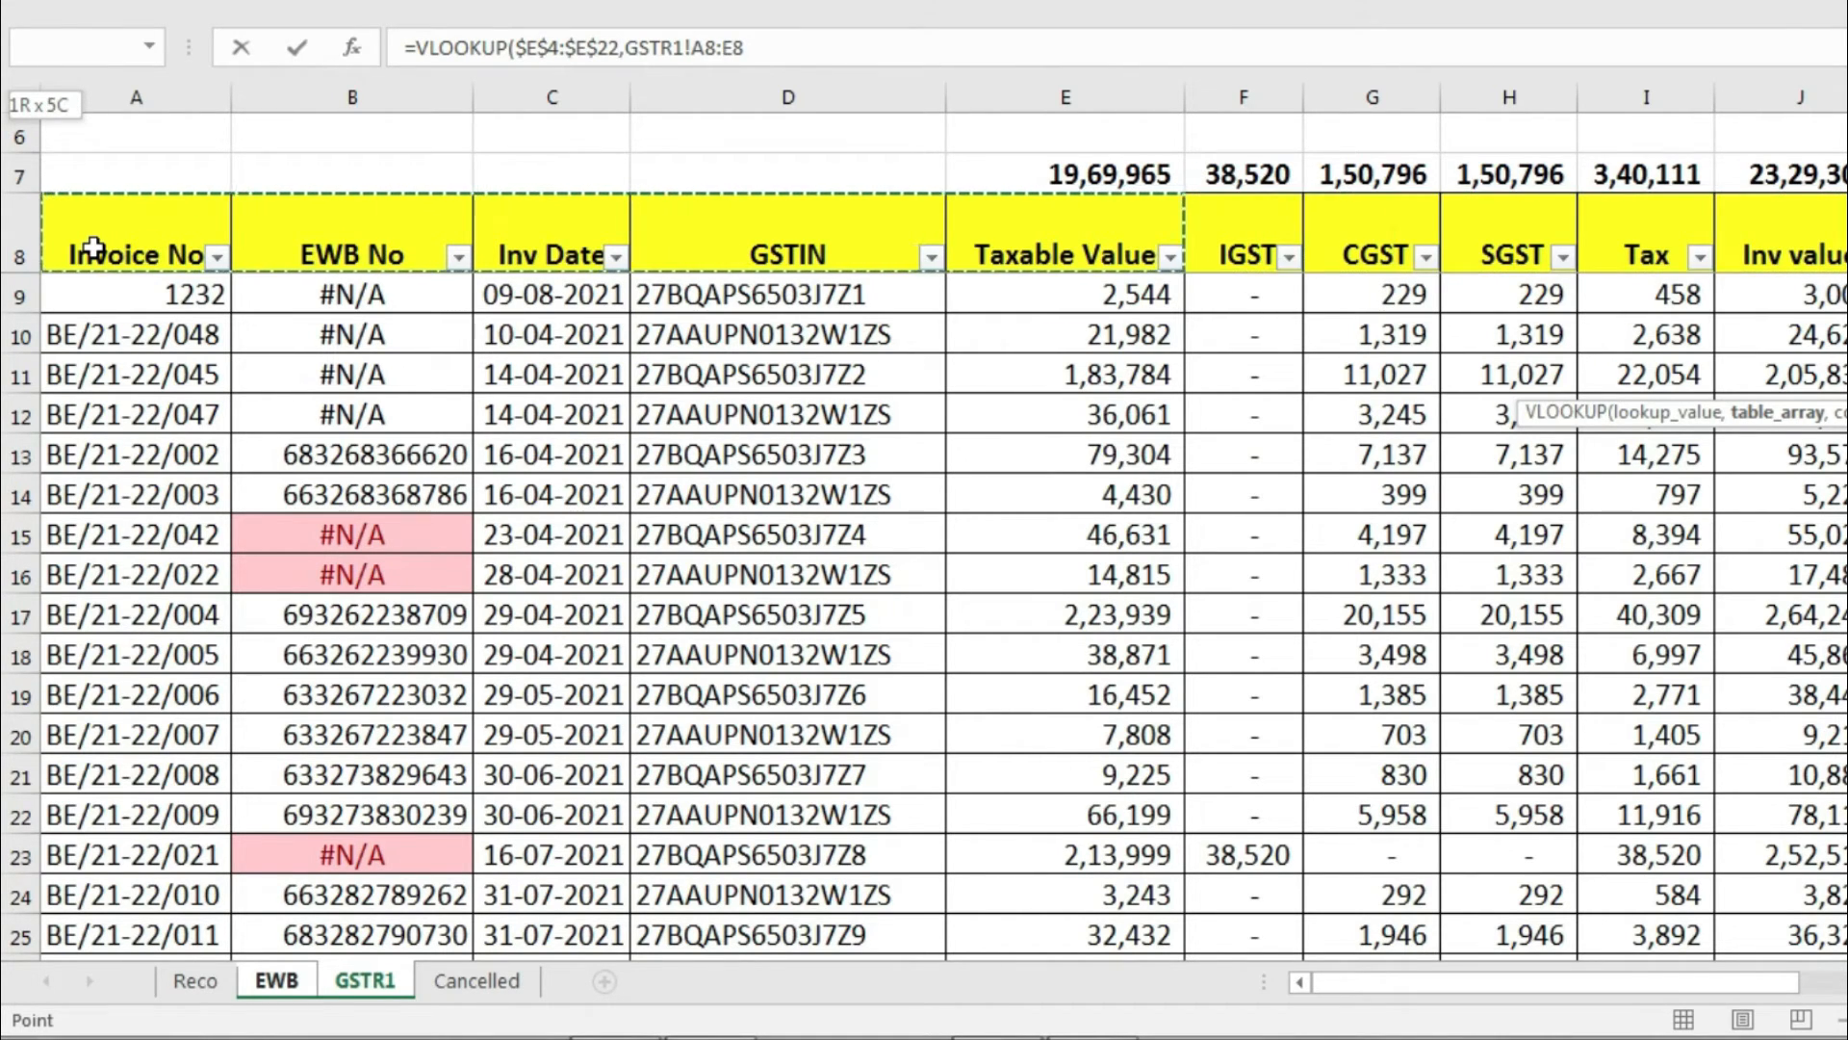
key(shift+Down)
key(shift+Down)
key(shift+Down)
key(shift+Down)
key(shift+Down)
key(shift+Down)
key(shift+Down)
key(shift+Down)
key(shift+Down)
key(shift+Down)
key(shift+Down)
key(shift+Down)
key(shift+Down)
key(shift+Down)
key(shift+Down)
key(shift+Down)
key(shift+Down)
key(shift+Down)
key(shift+Down)
key(shift+Down)
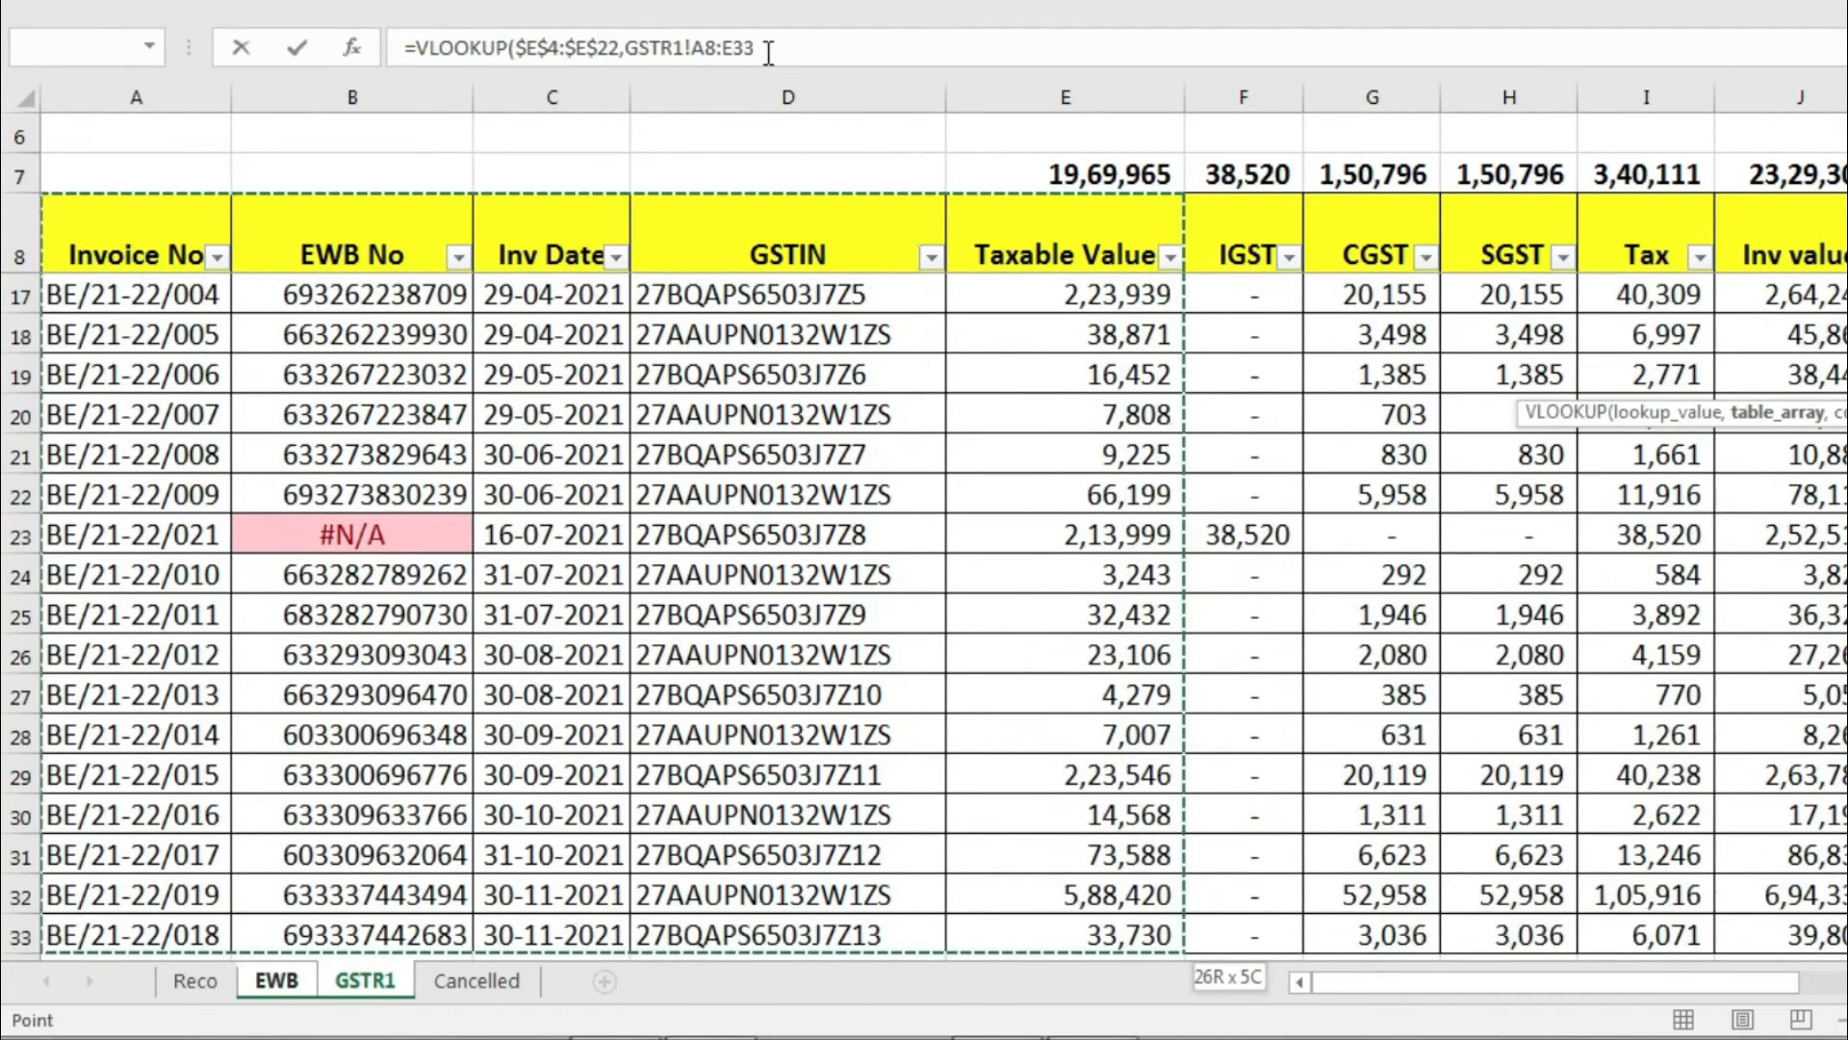
key(F4)
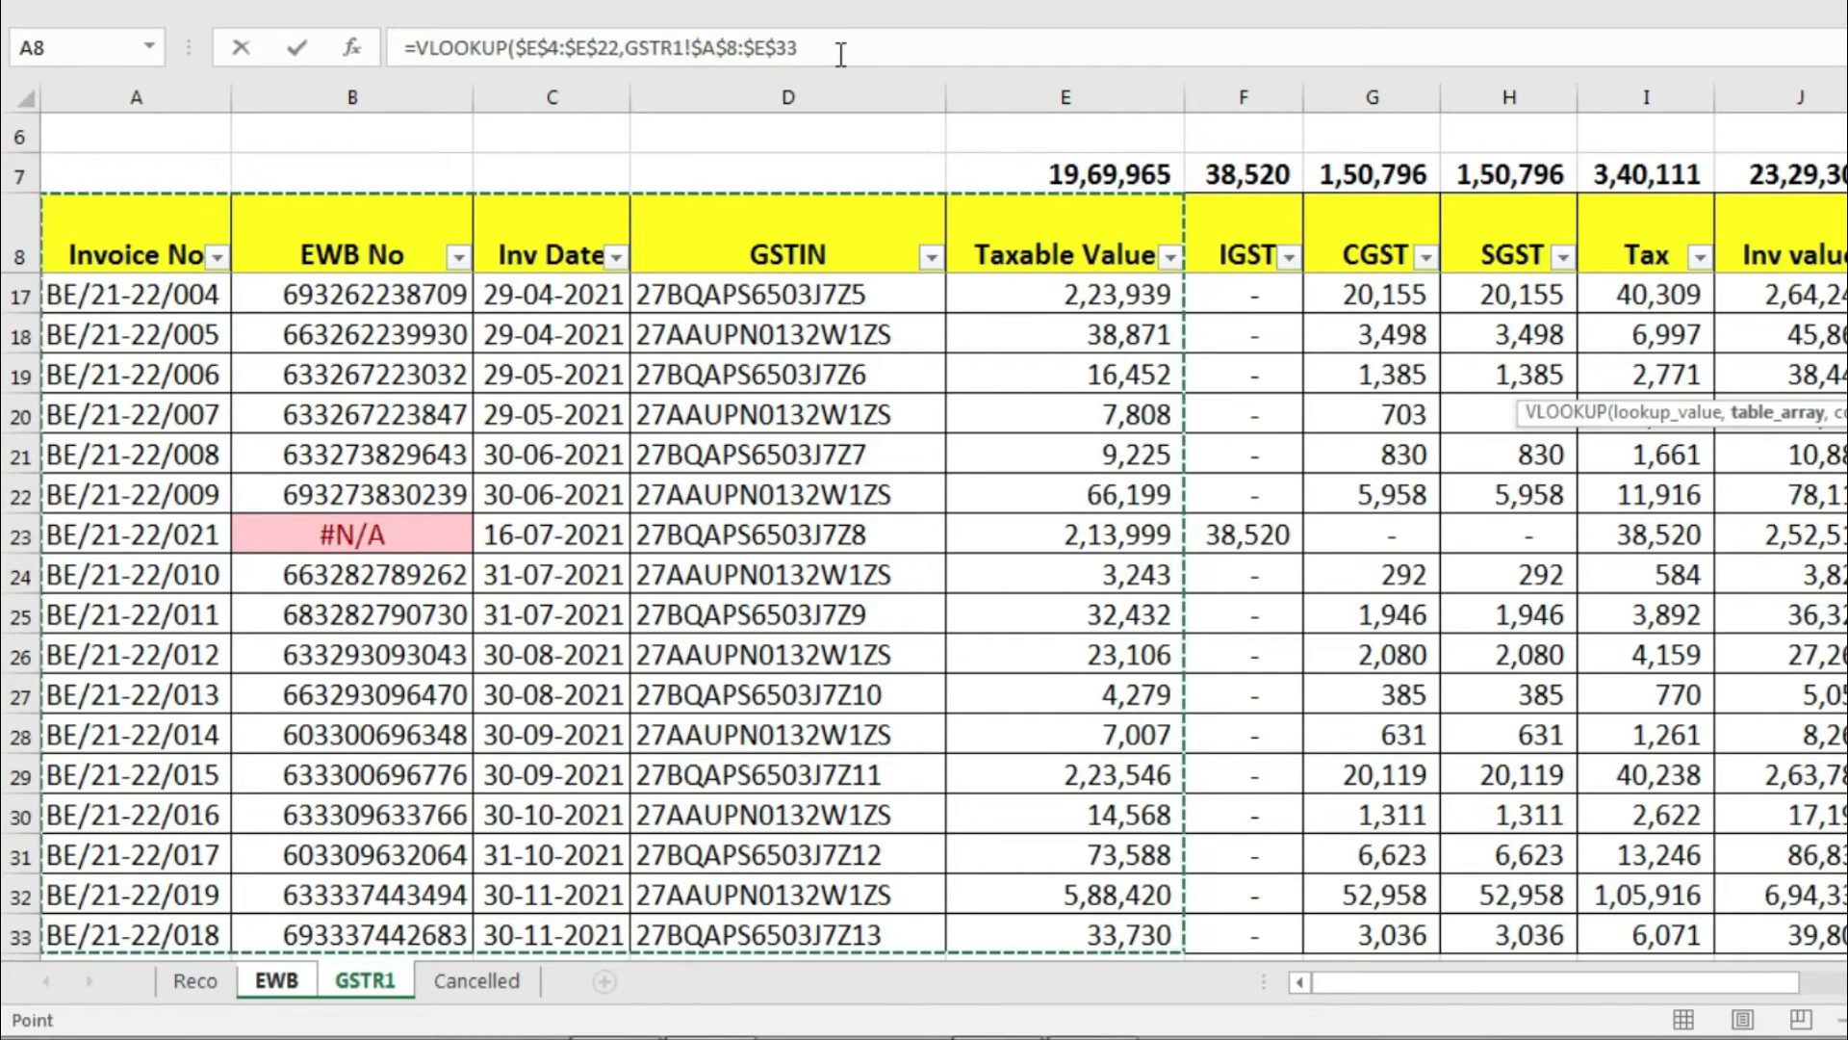
Complete the VLOOKUP with column index 5 and exact match 0.
text(,5)
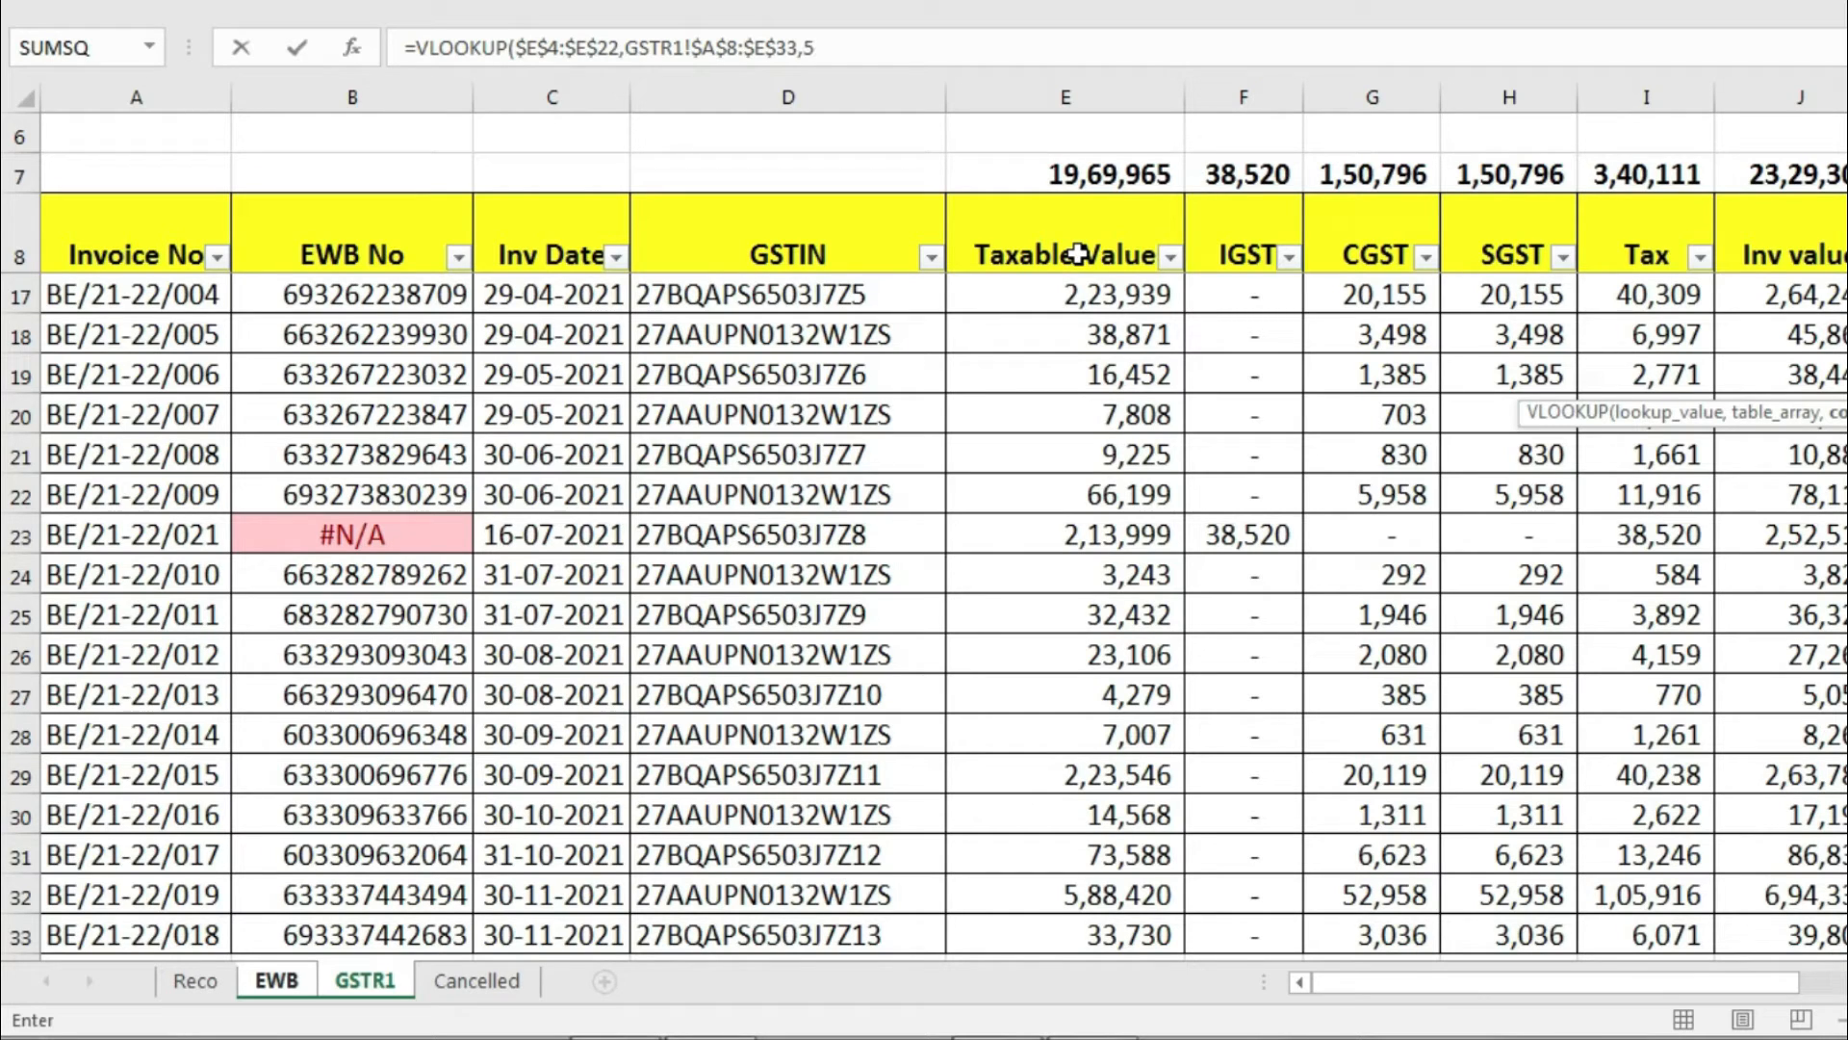
text(,0))
key(Return)
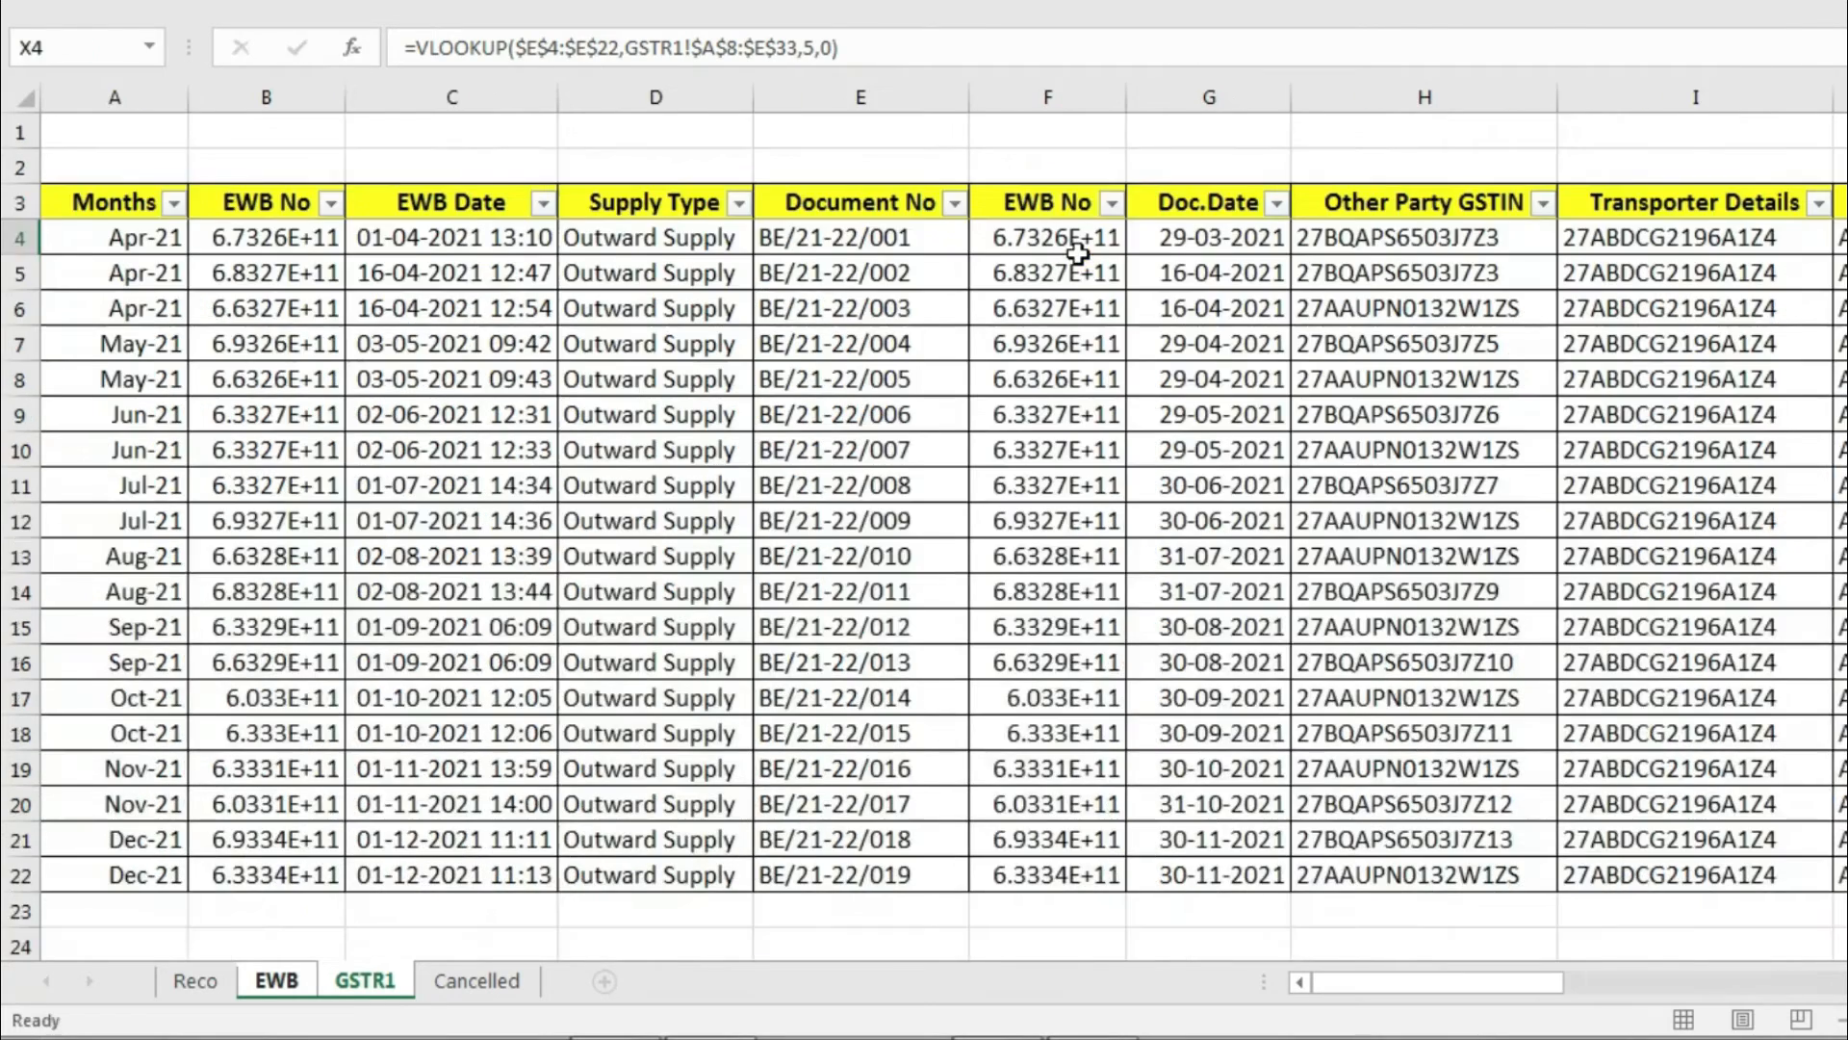
Copy the X4 lookup formula down the Taxable as per GSTR1 column through row 22.
key(ctrl+c)
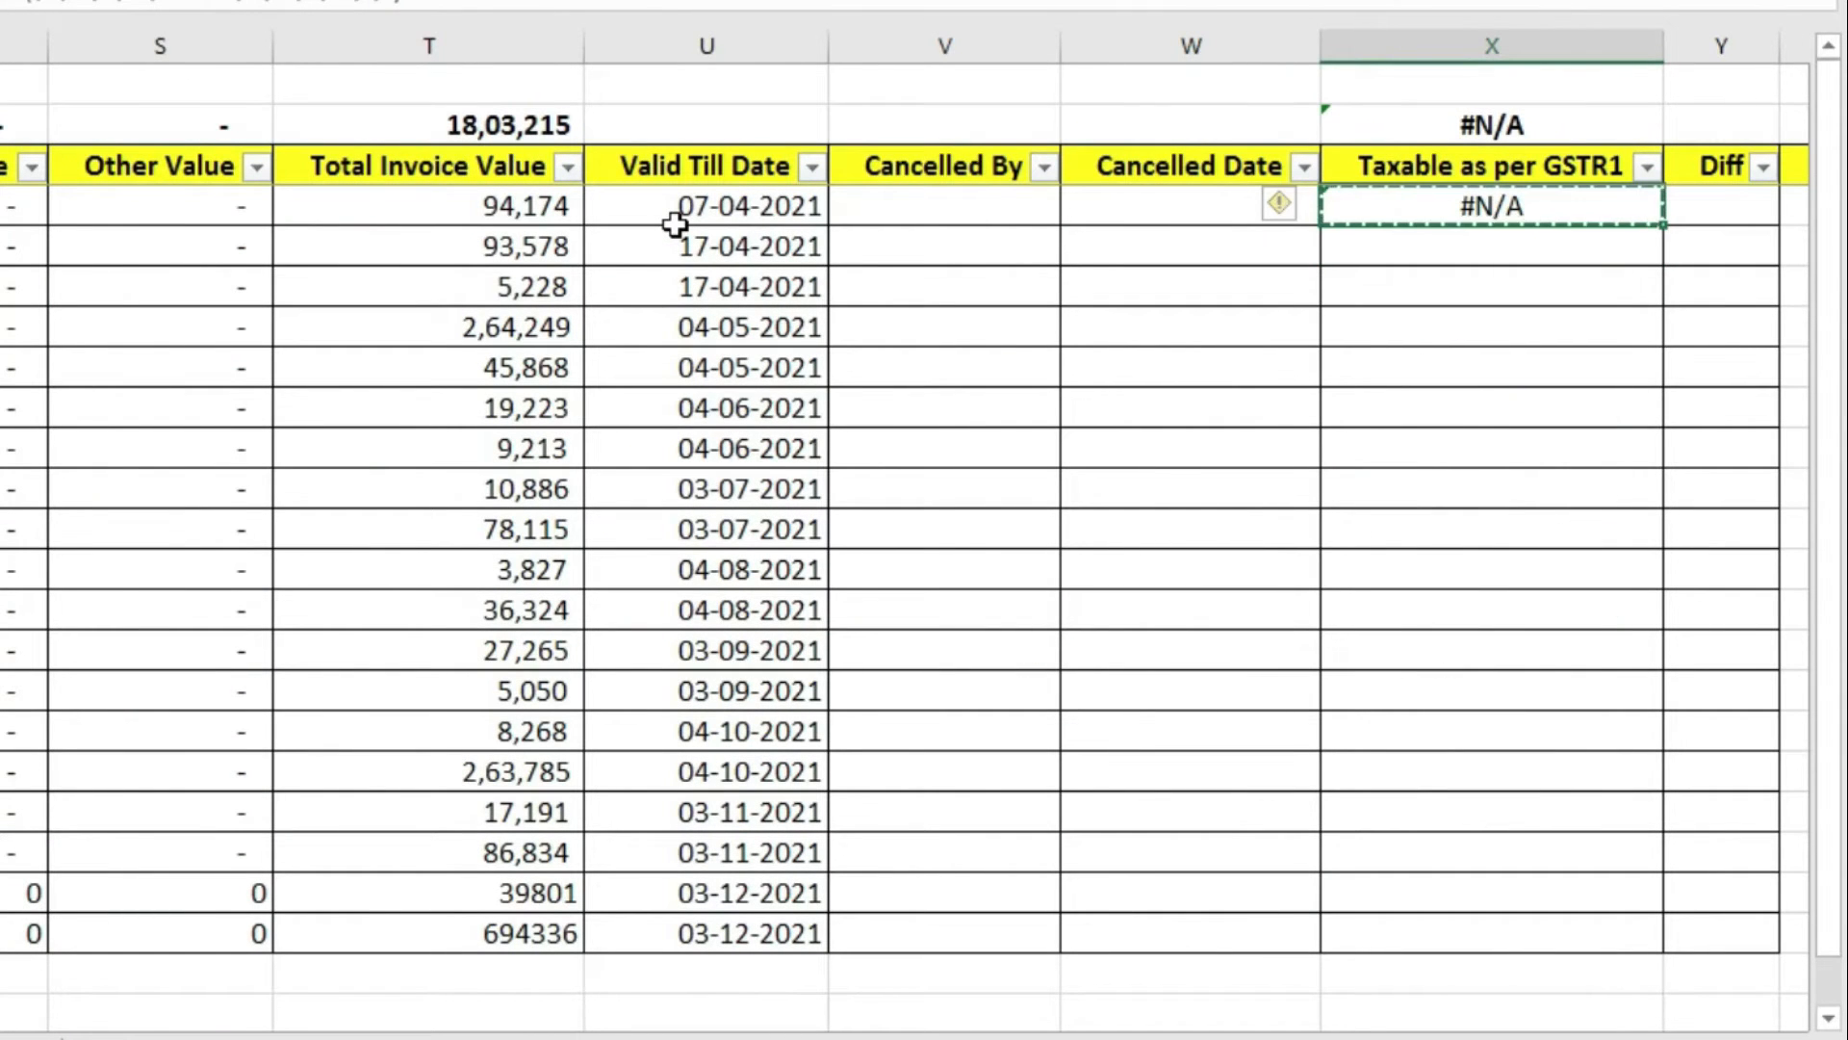
key(Left)
key(Left)
key(Left)
key(Left)
key(ctrl+Down)
key(Down)
key(Right)
key(Right)
key(Right)
key(Right)
key(Right)
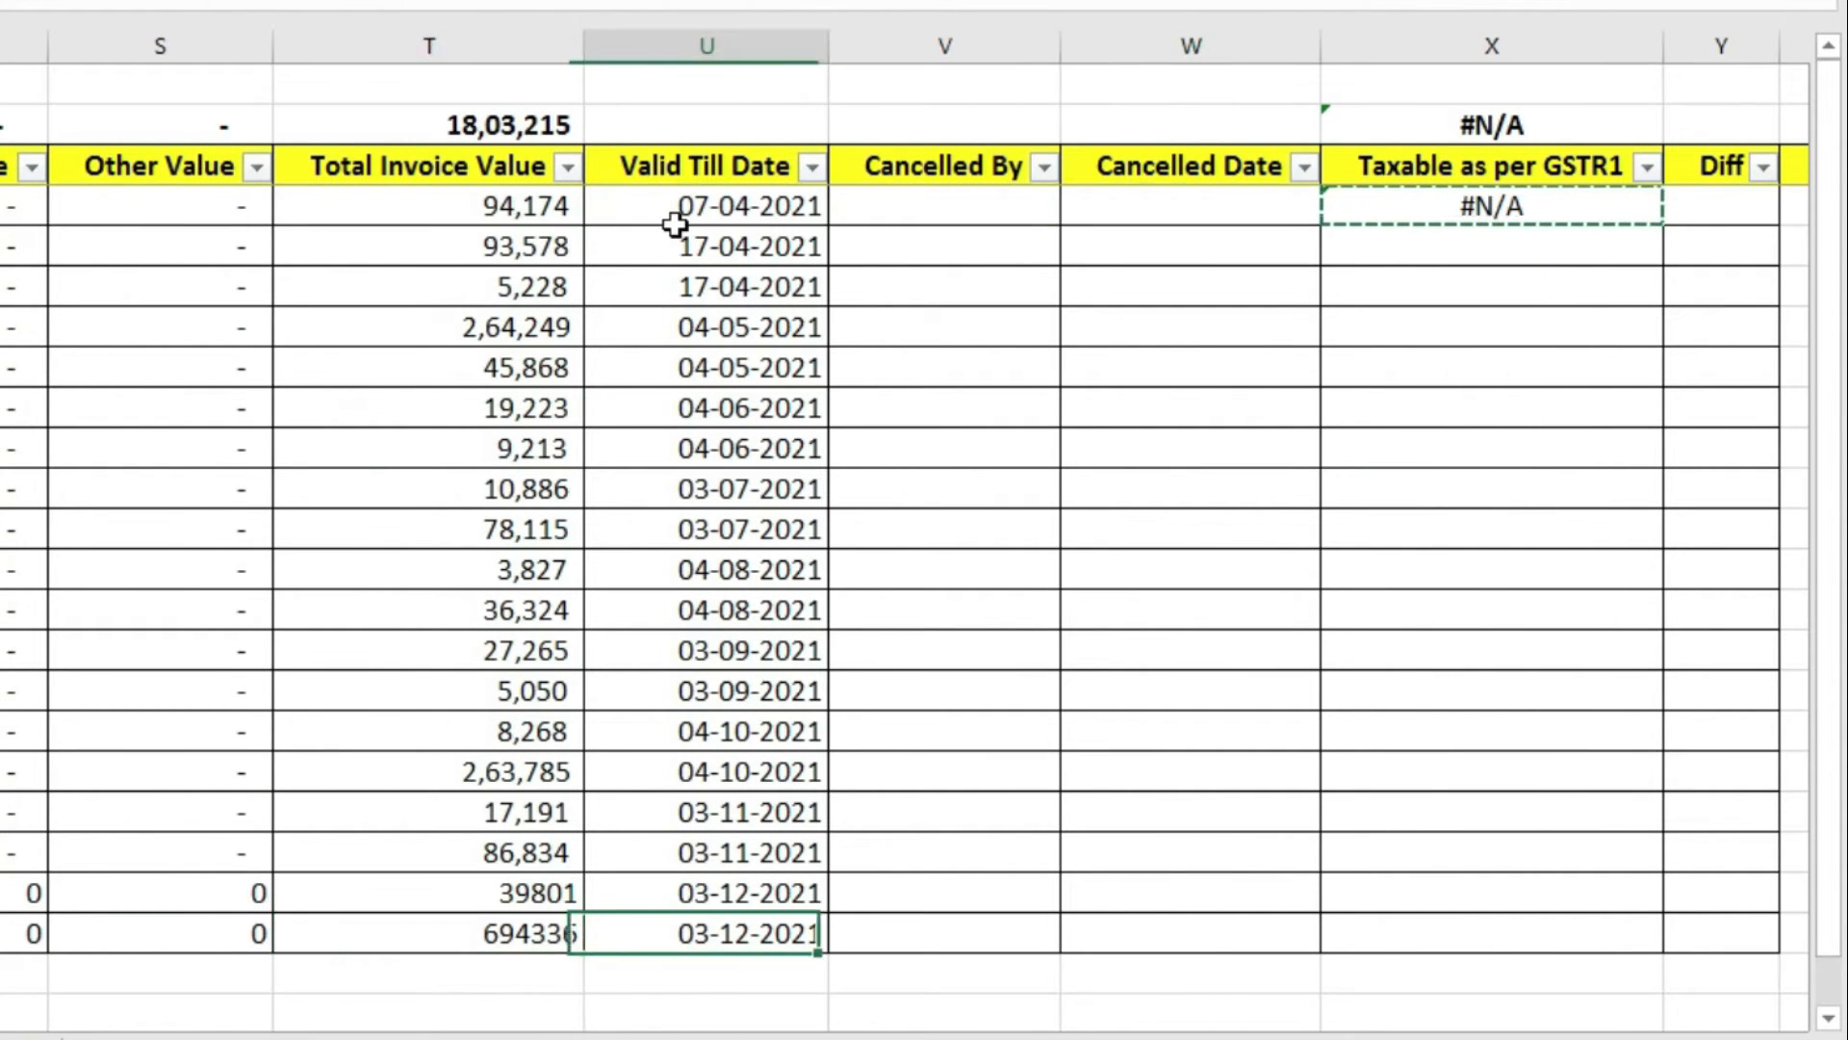
key(Left)
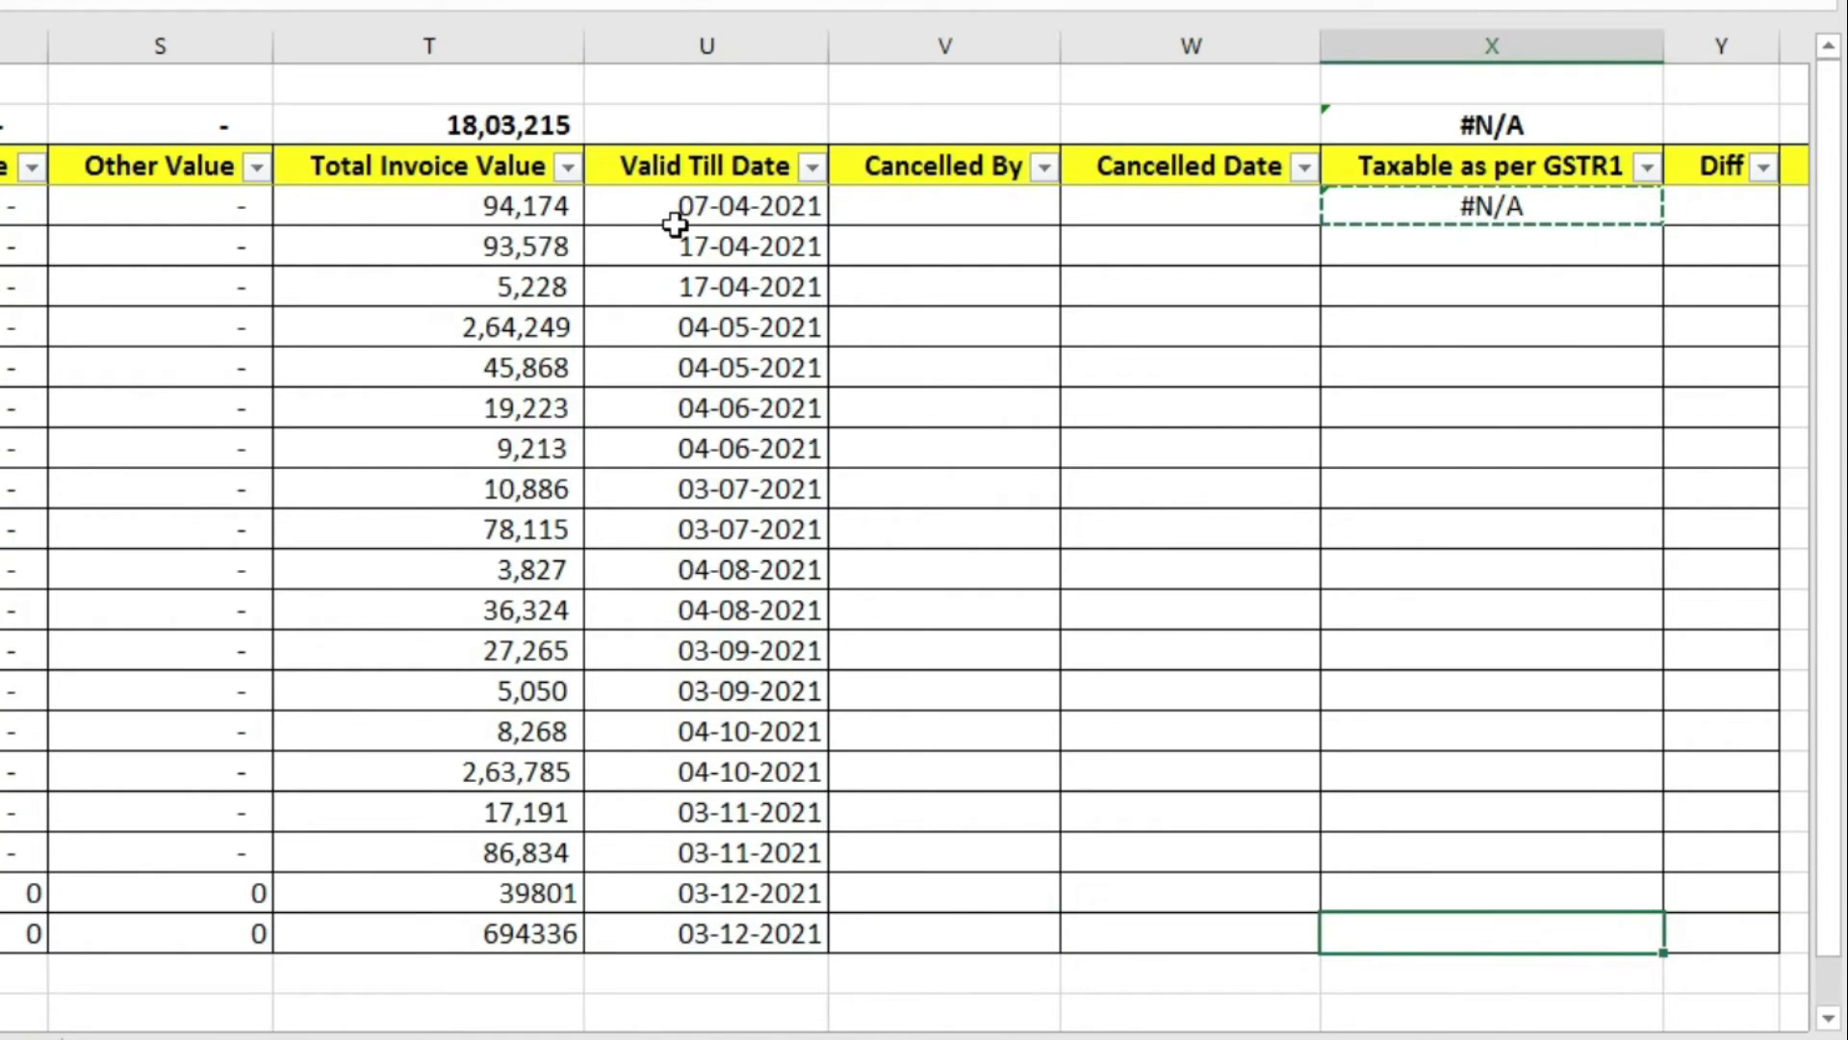
key(ctrl+shift+Up)
key(ctrl+v)
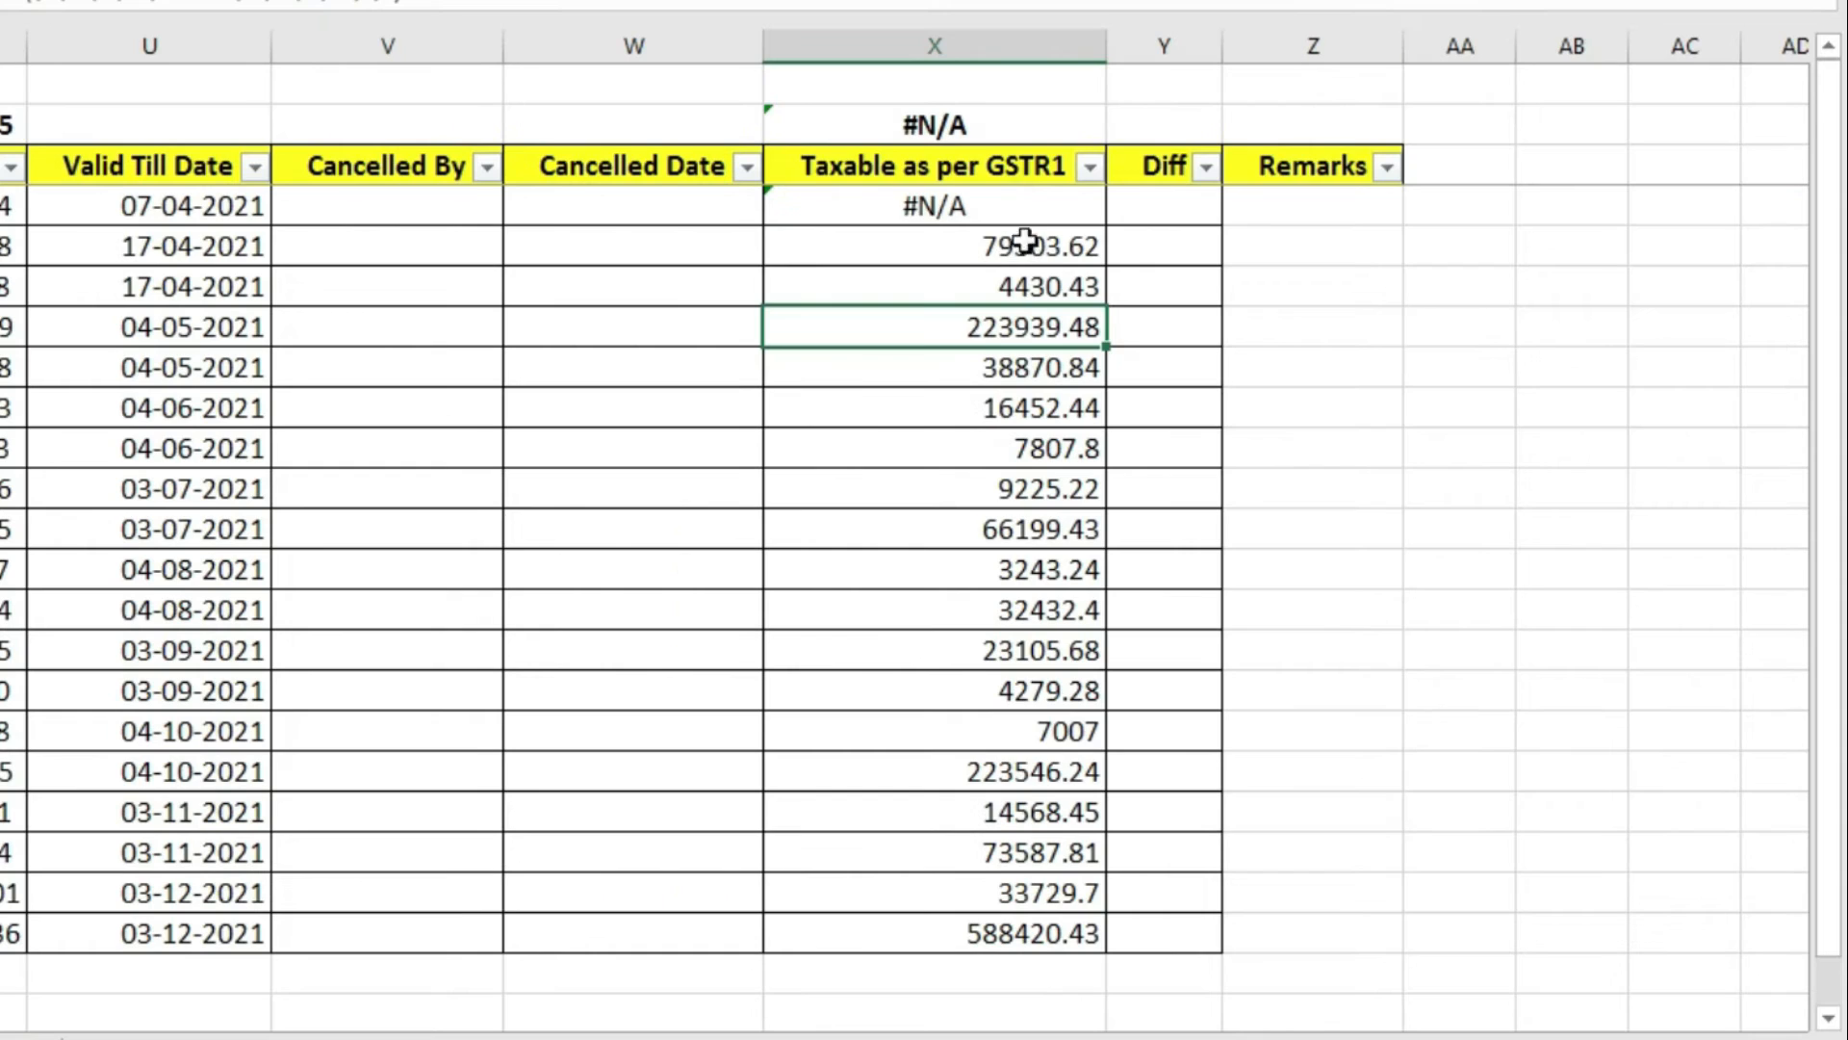
drag(1023, 208, 1026, 333)
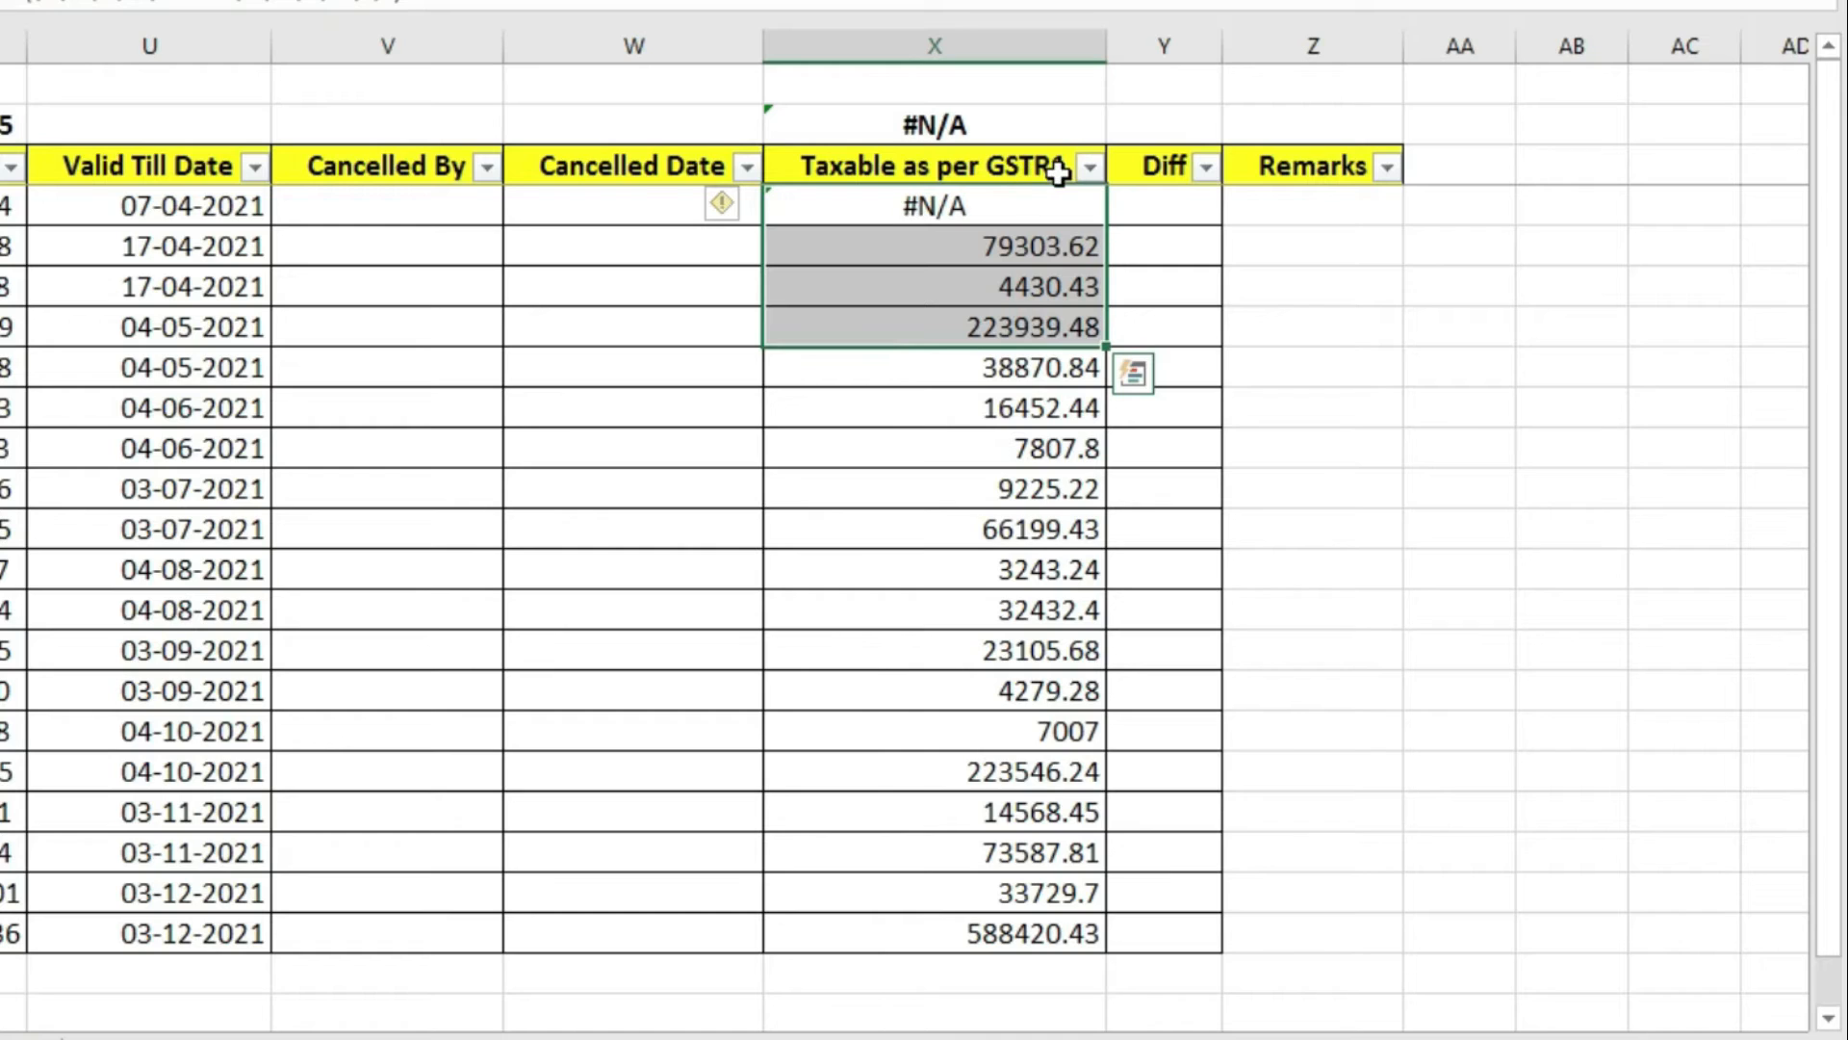
drag(1055, 250, 1065, 408)
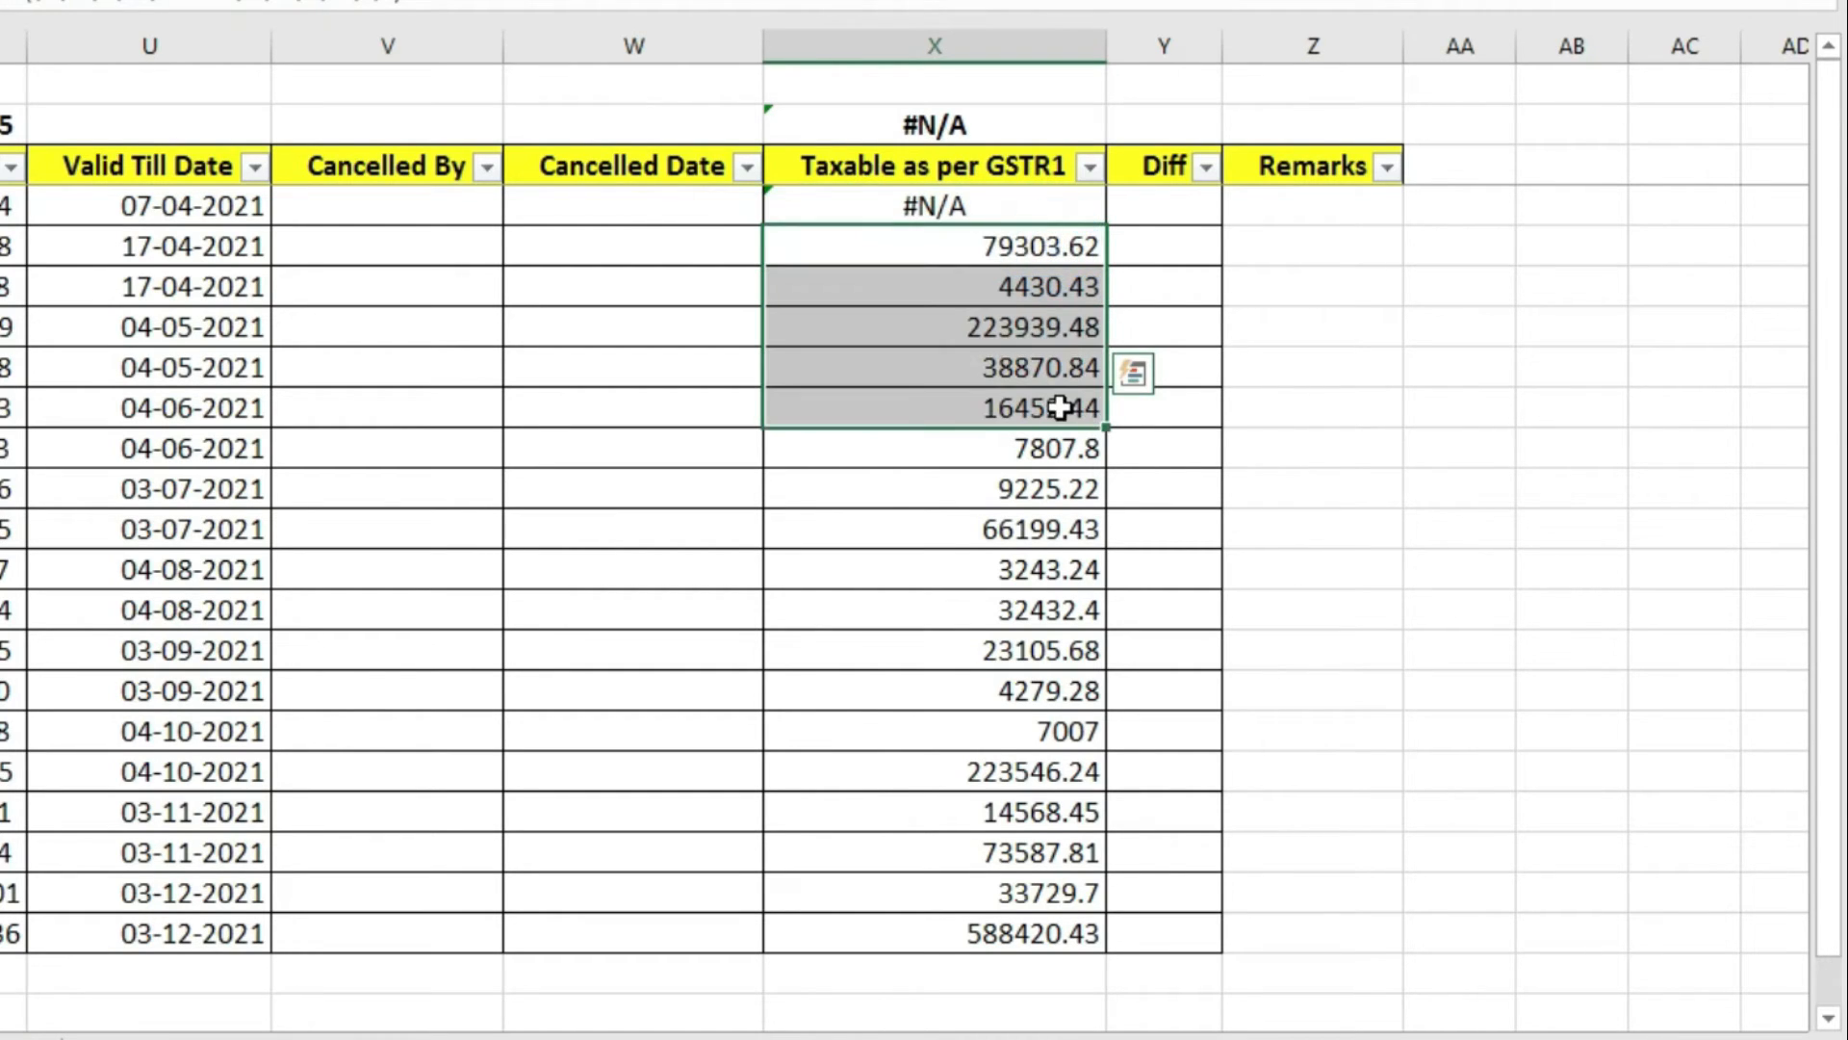
Enter the formula =M4-X4 in the first Diff cell, Y4, to subtract the GSTR1 taxable value from the assessable value.
click(1157, 206)
click(1157, 207)
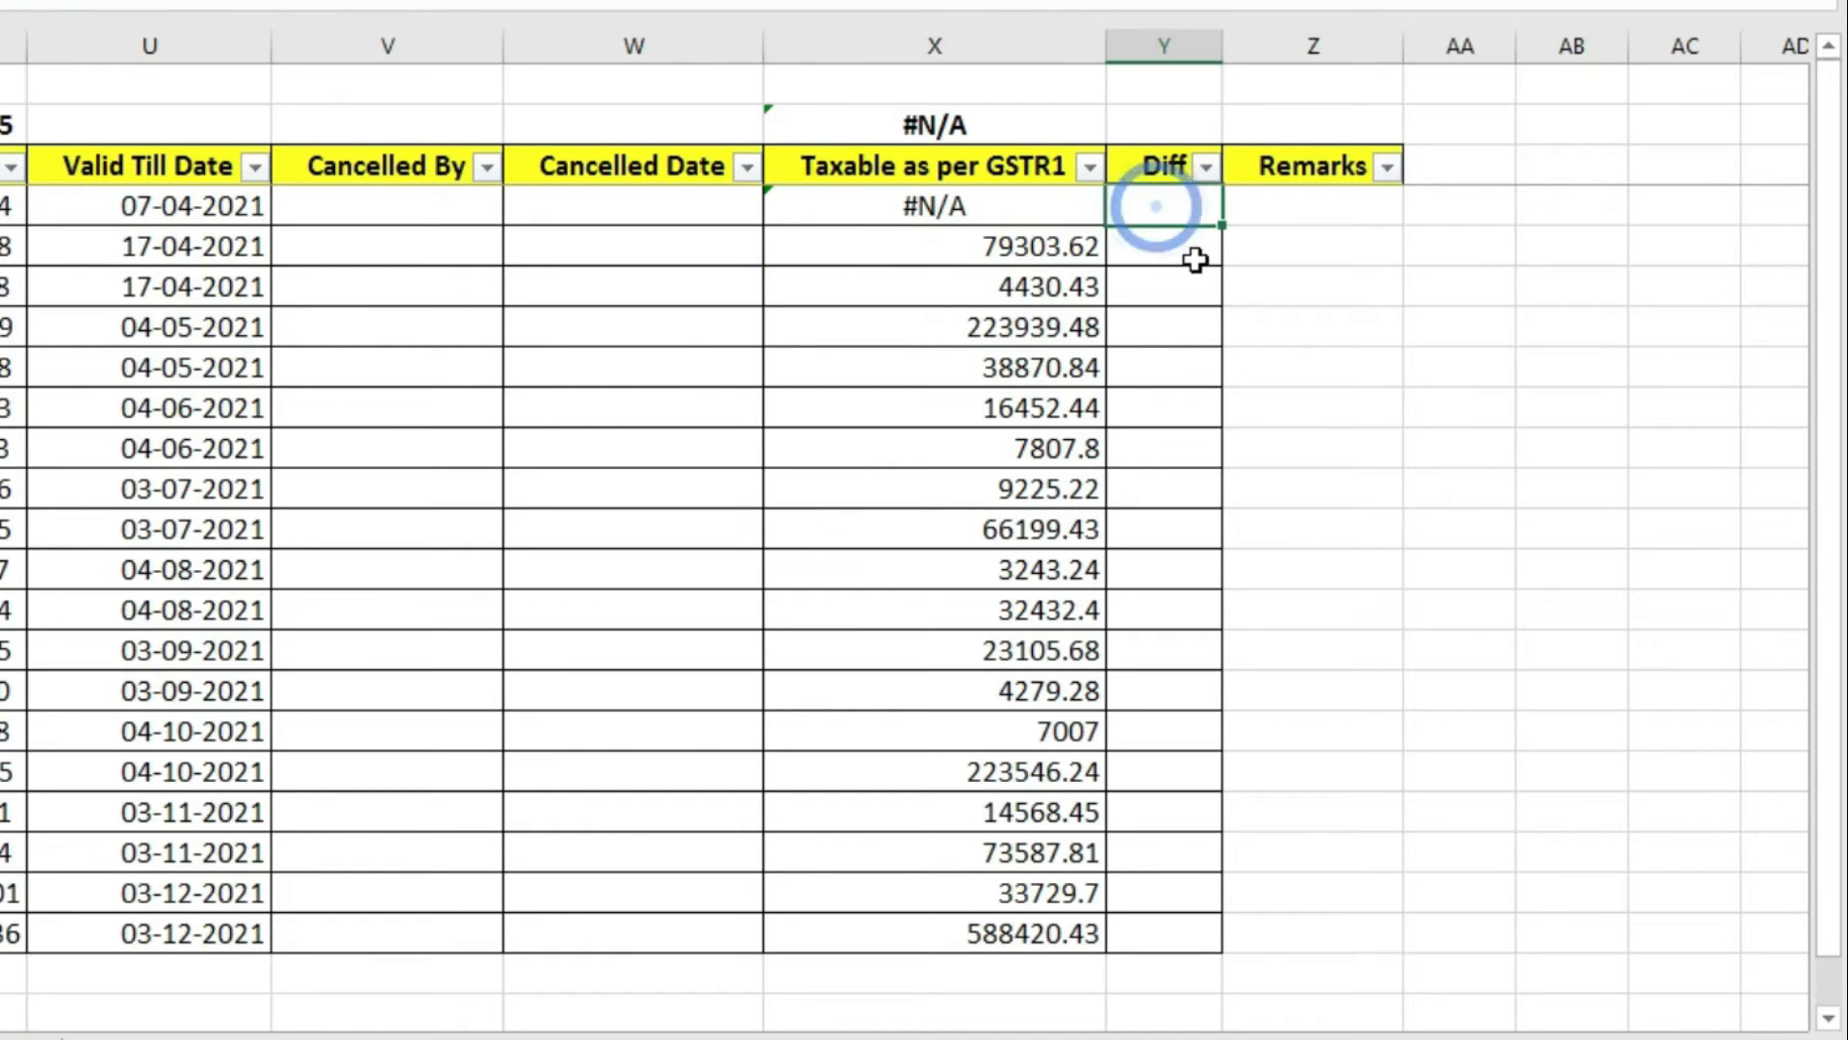
text(=)
key(Left)
key(Left)
key(Left)
key(Left)
key(Left)
key(Left)
key(Left)
key(Left)
key(Right)
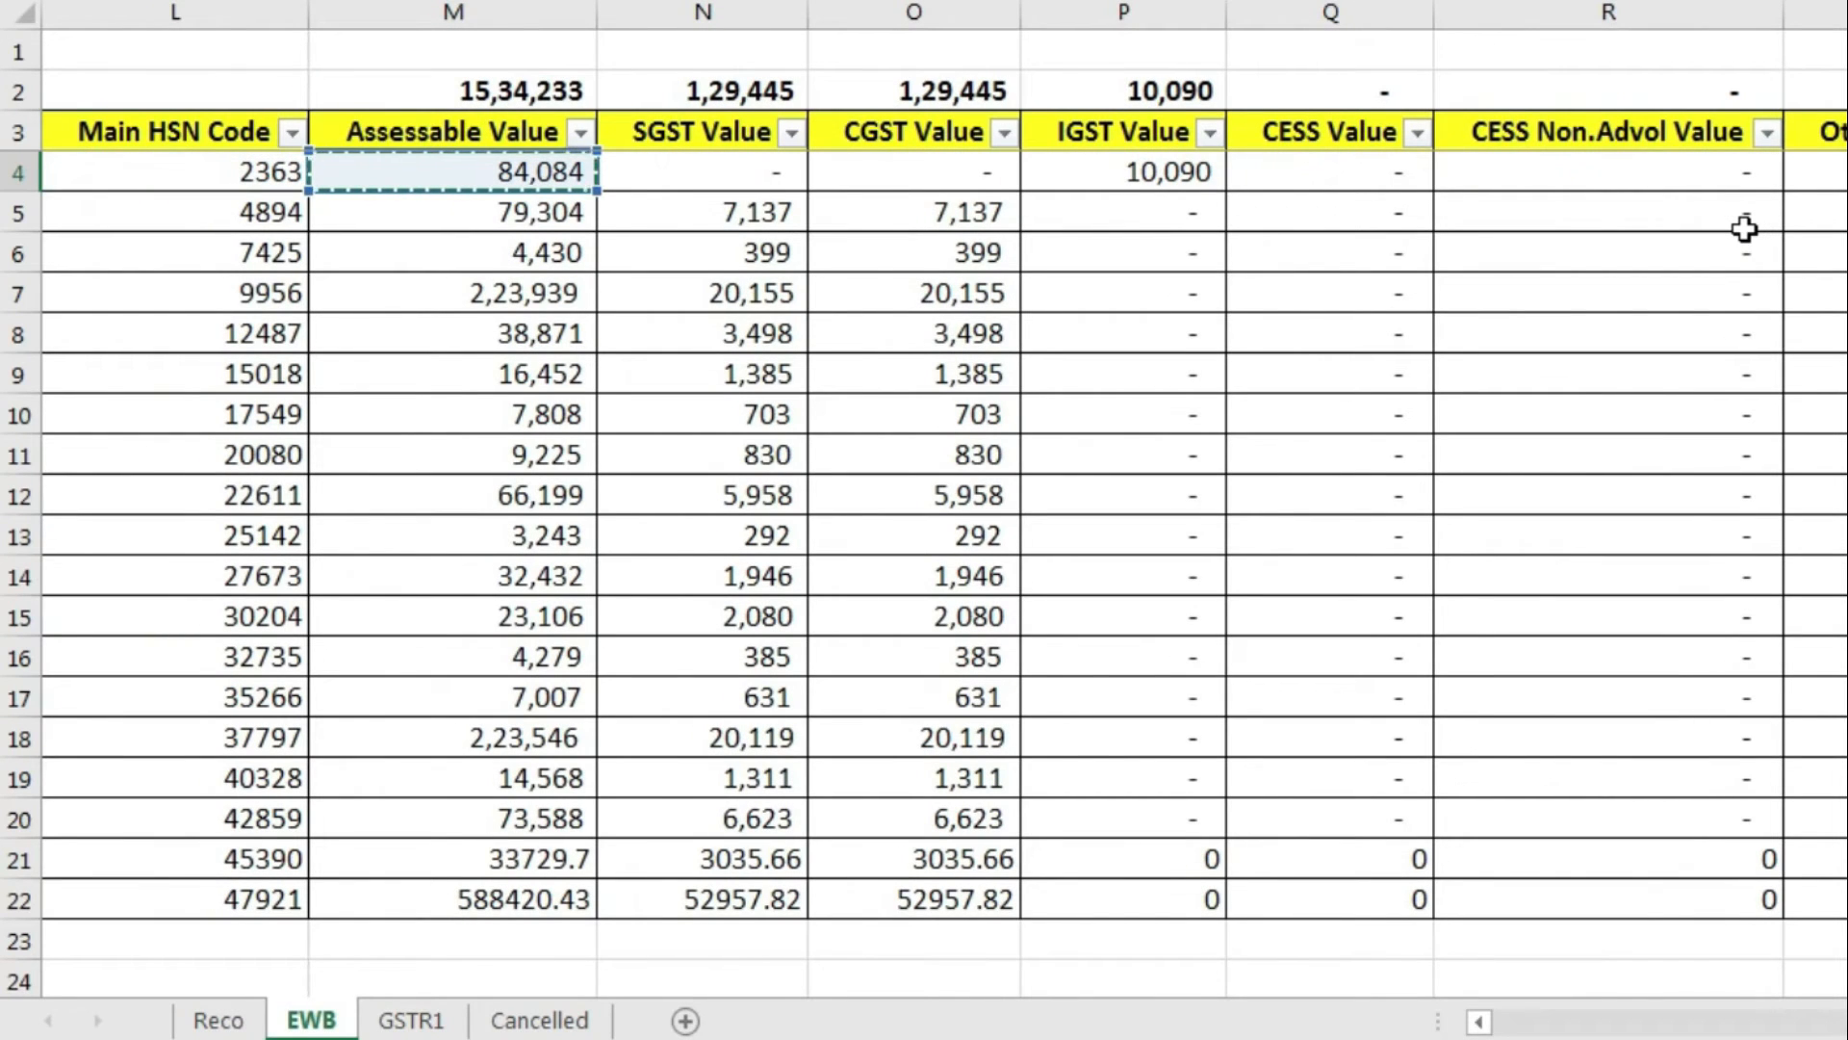
text(-)
key(Left)
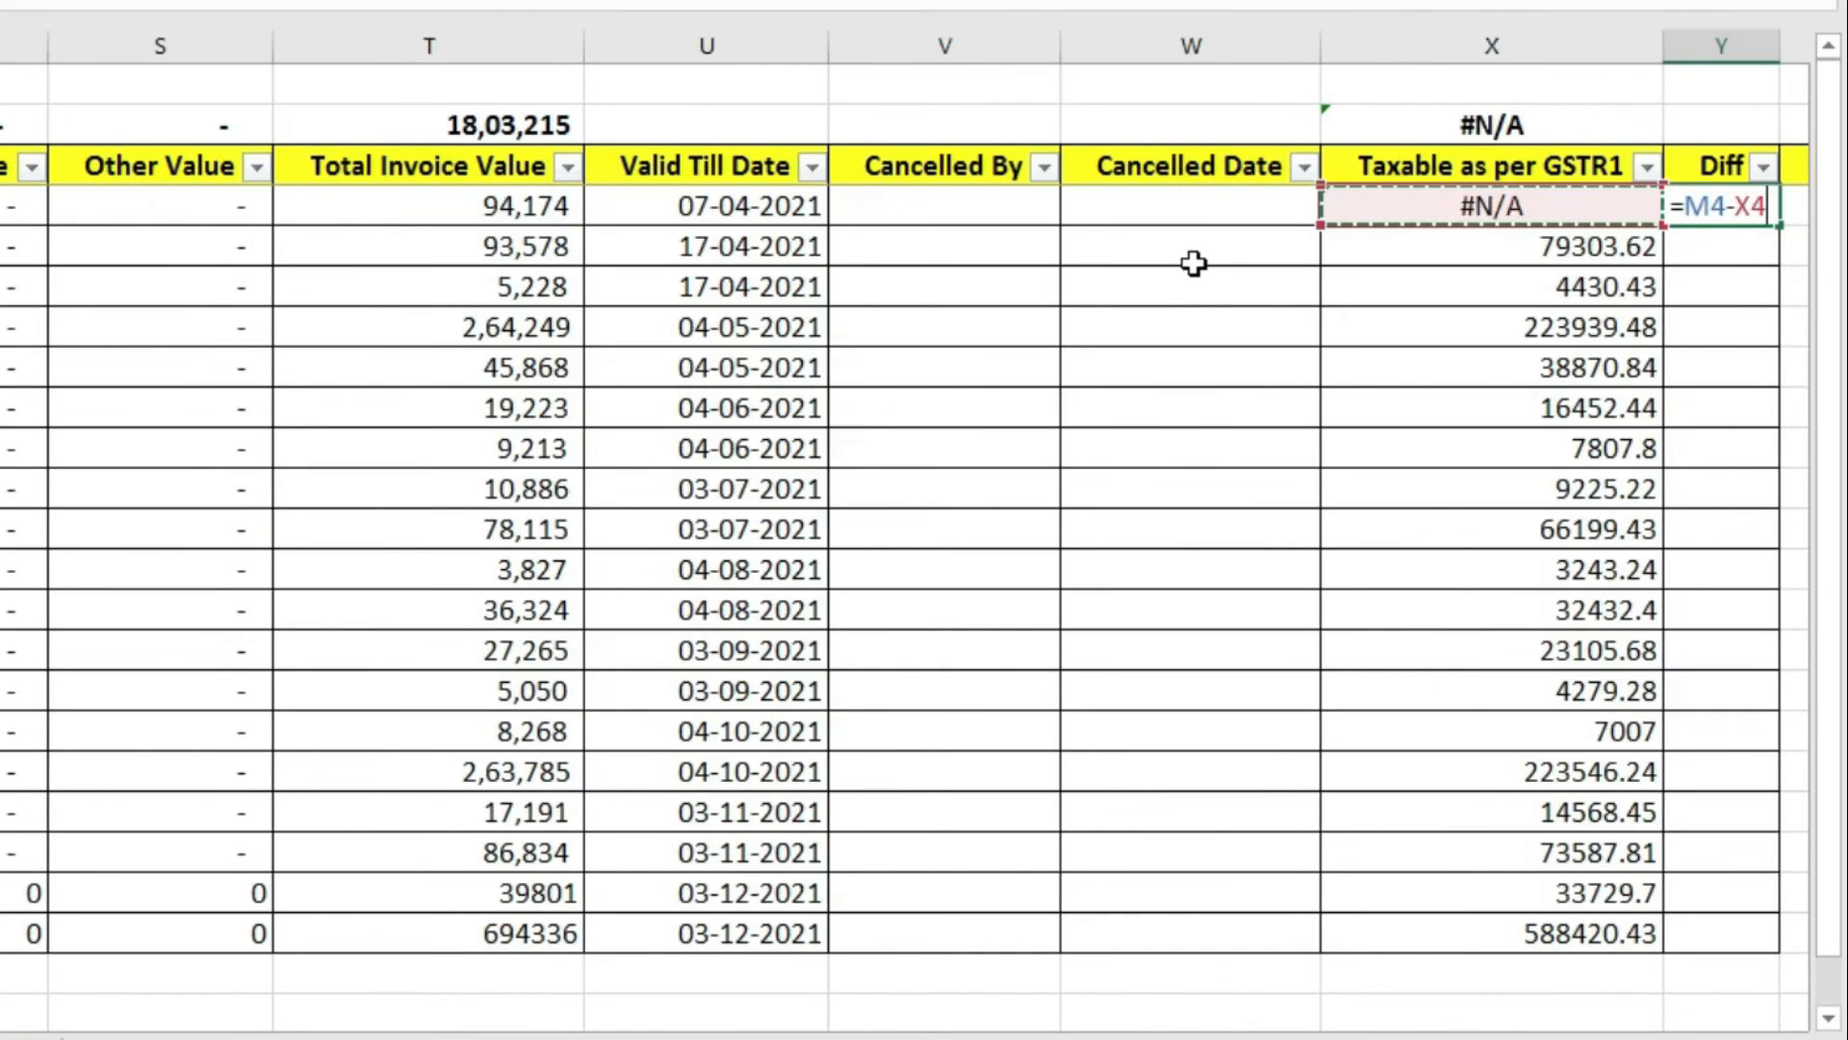
key(Return)
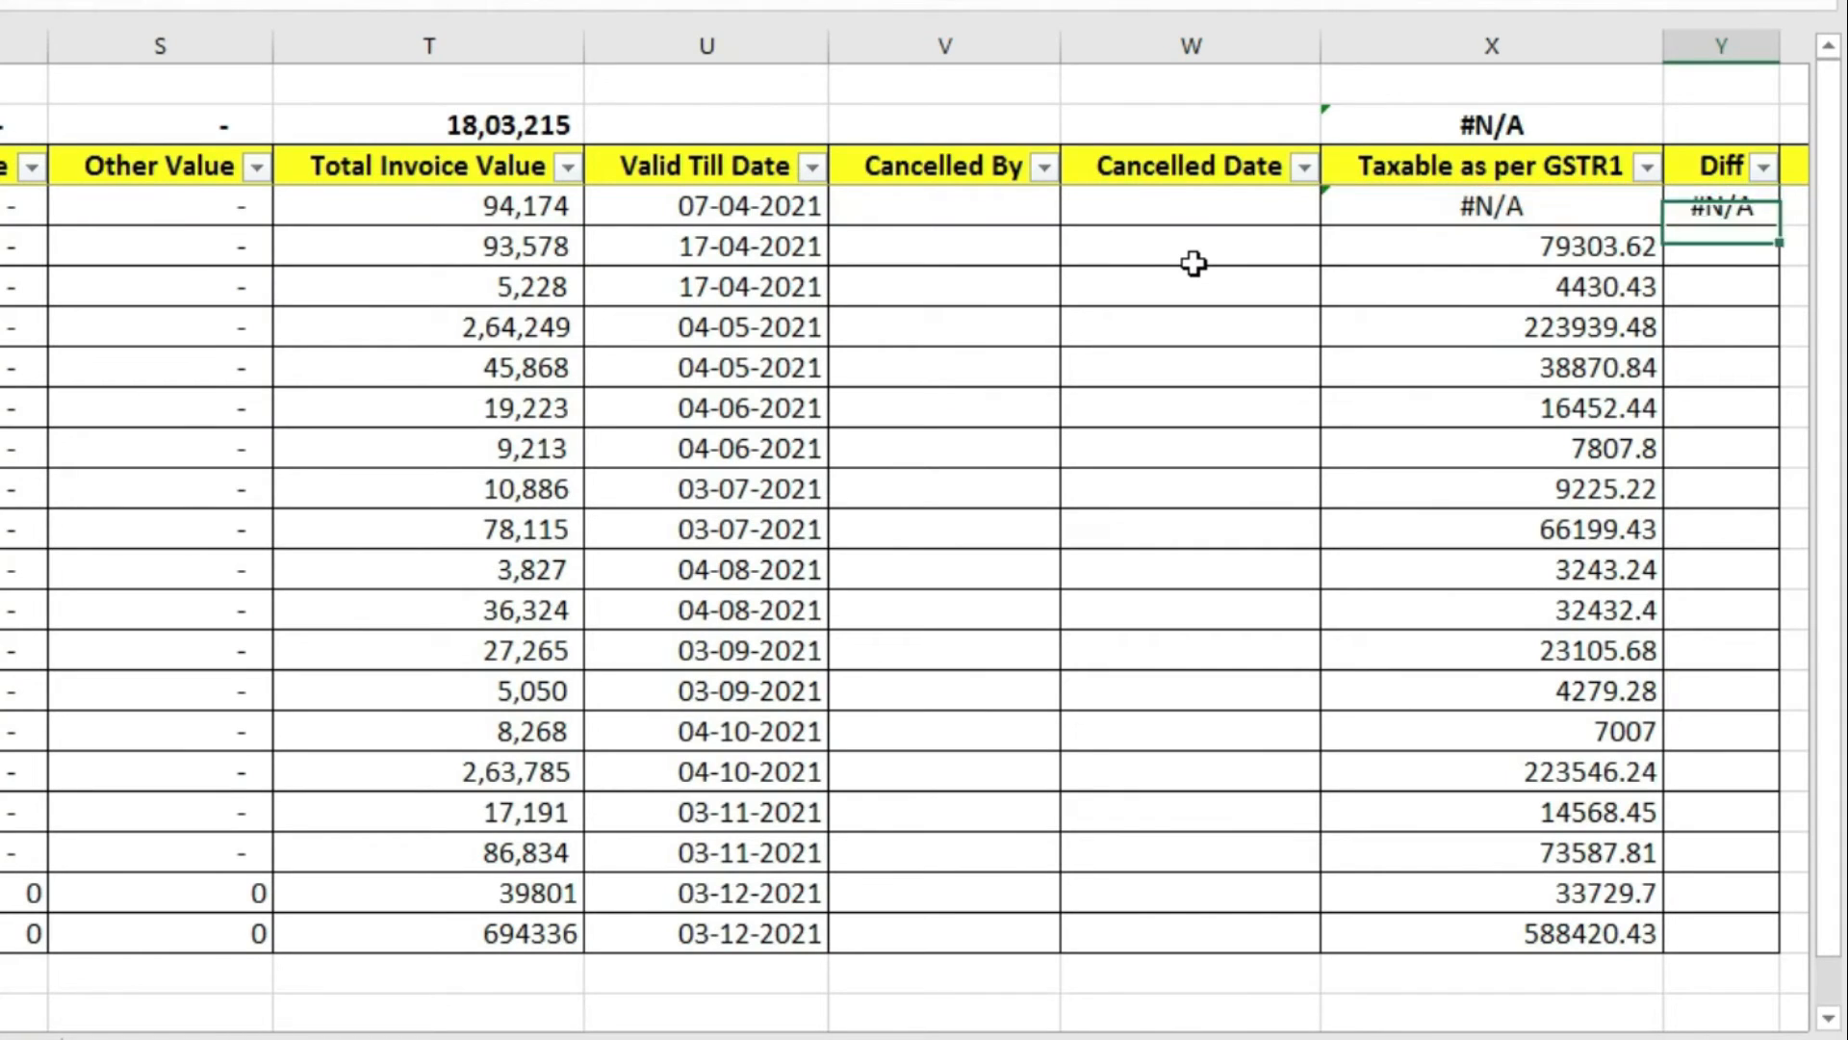
Copy the Y4 difference formula down the Diff column through row 22.
key(Up)
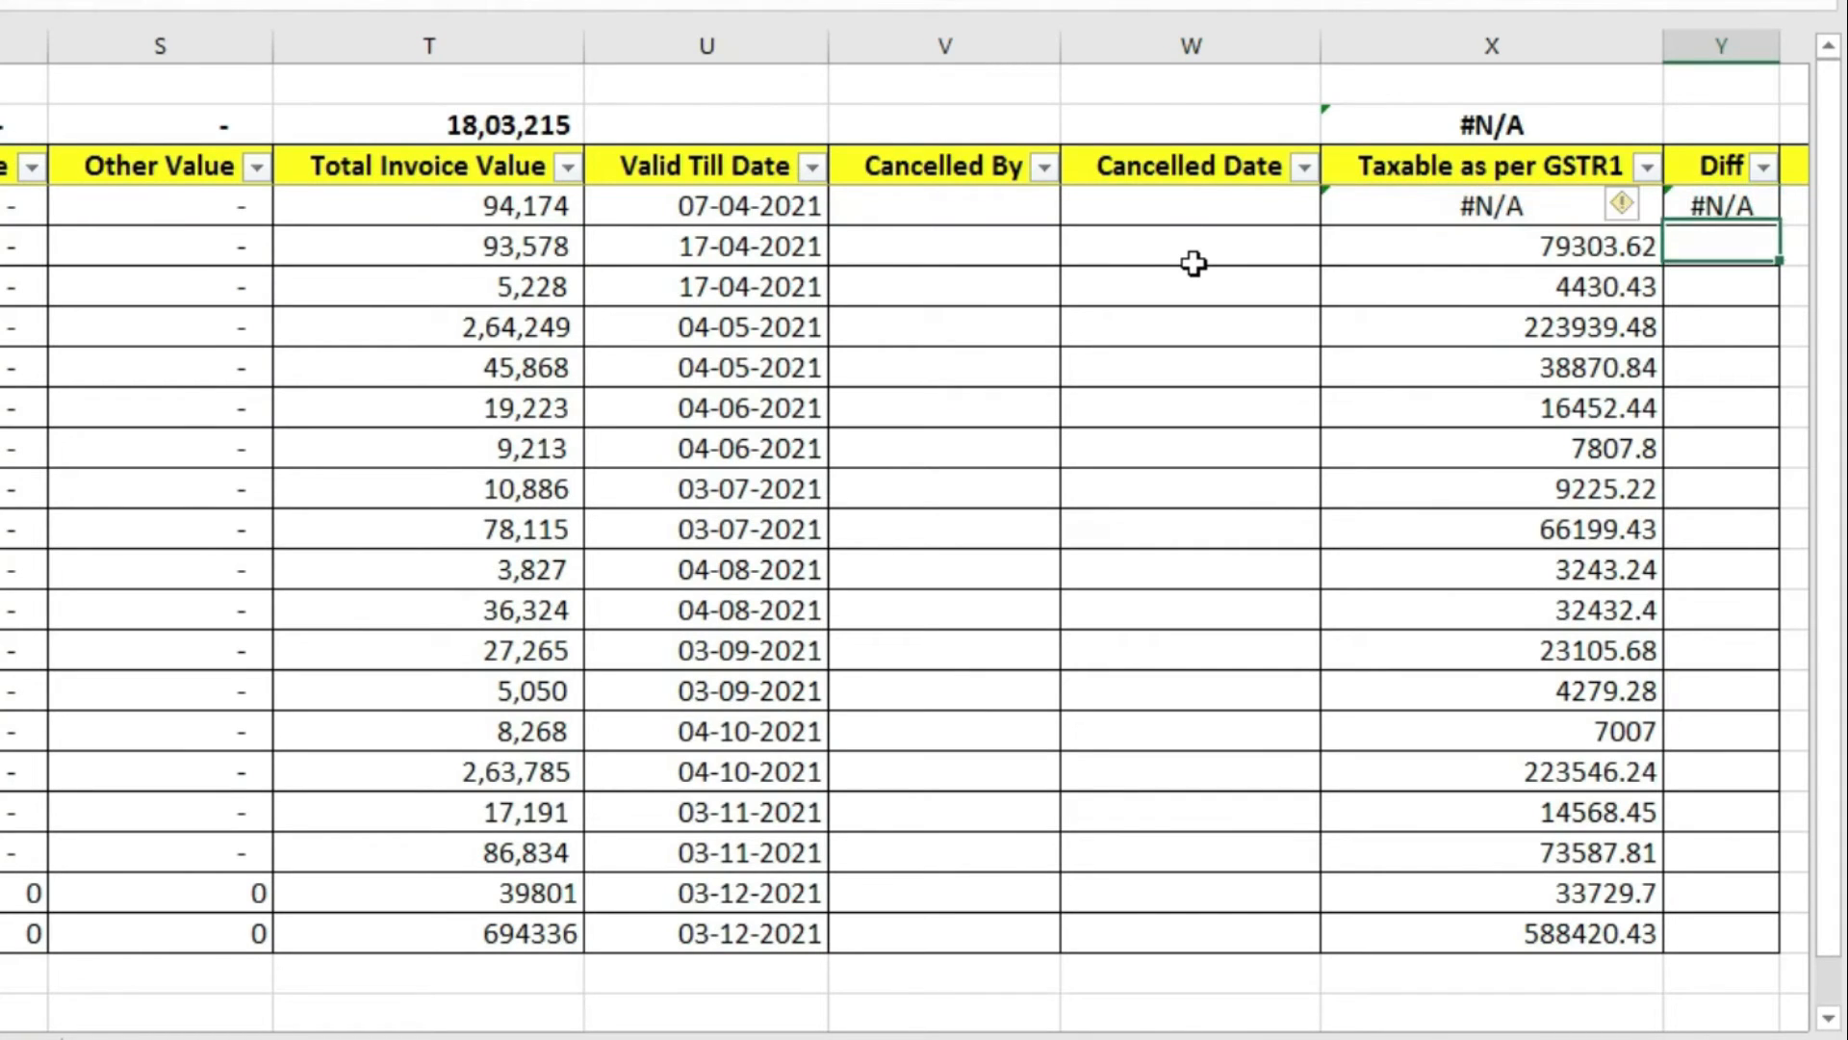
key(ctrl+c)
key(Left)
key(ctrl+Down)
key(Right)
key(ctrl+shift+Up)
key(ctrl+v)
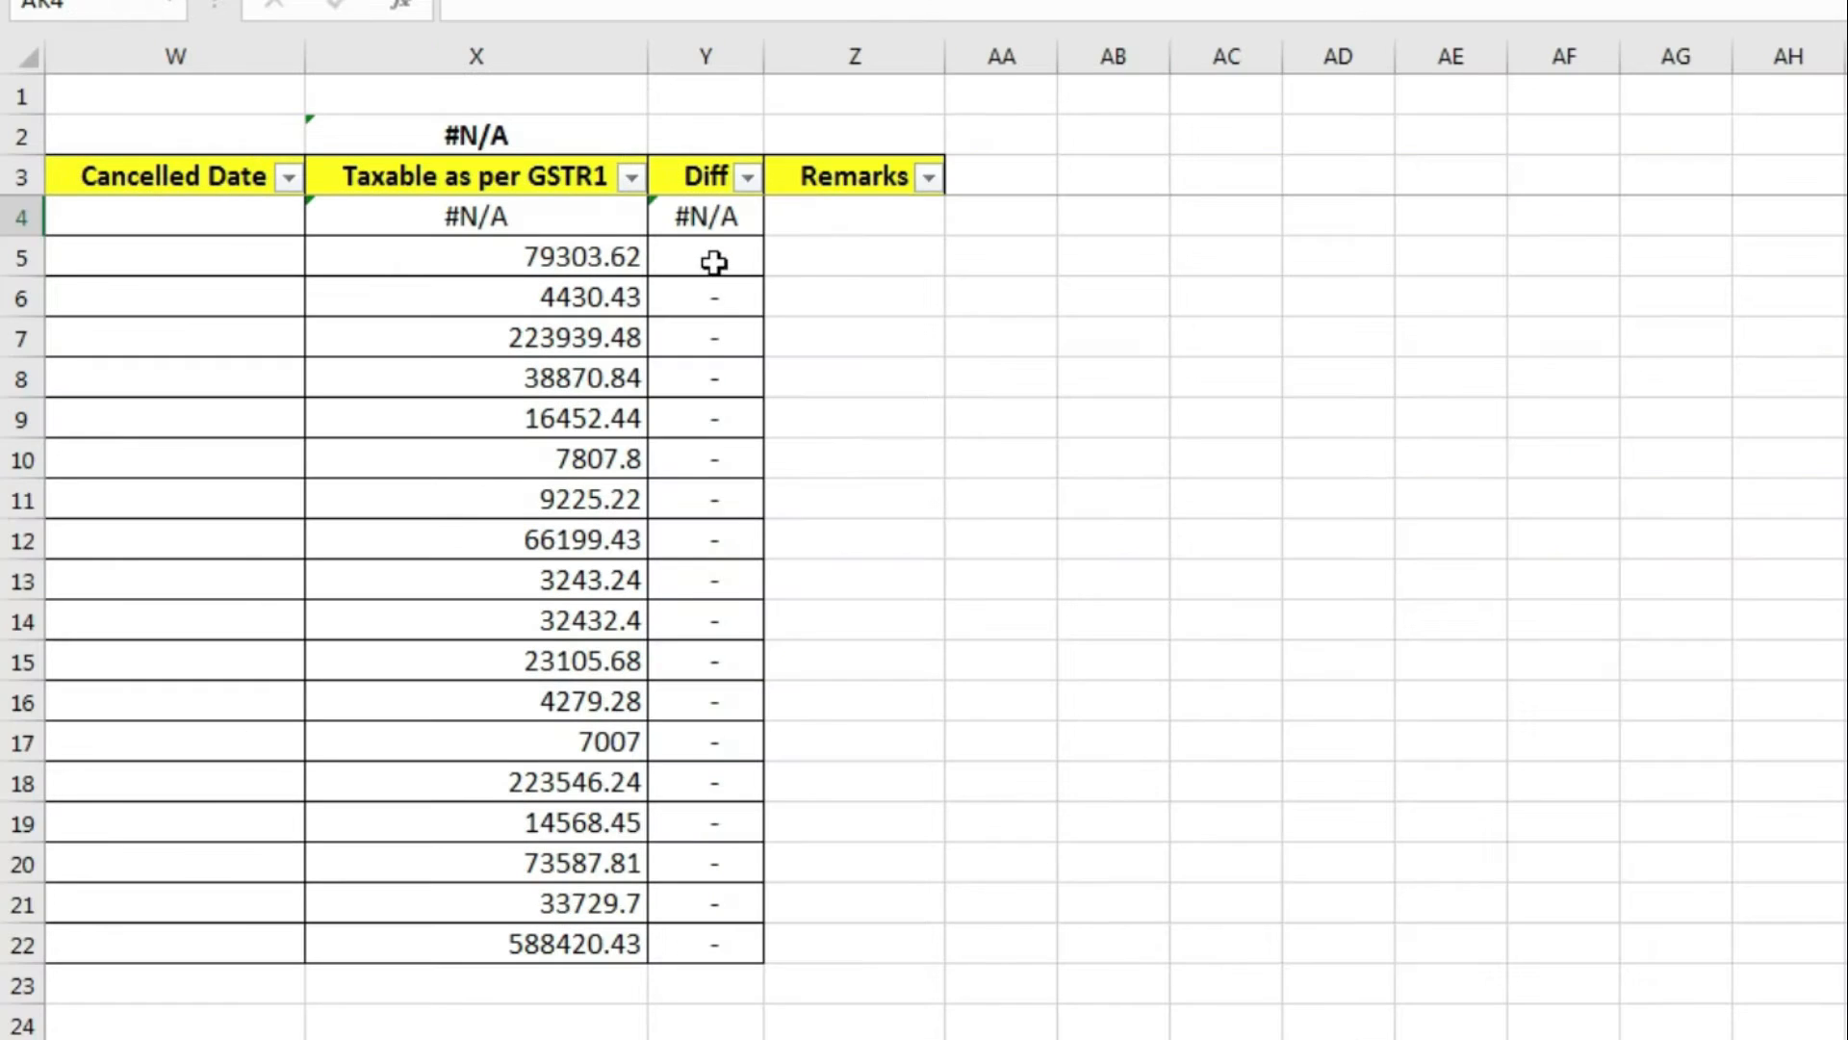
drag(1730, 256, 1747, 457)
drag(730, 467, 737, 496)
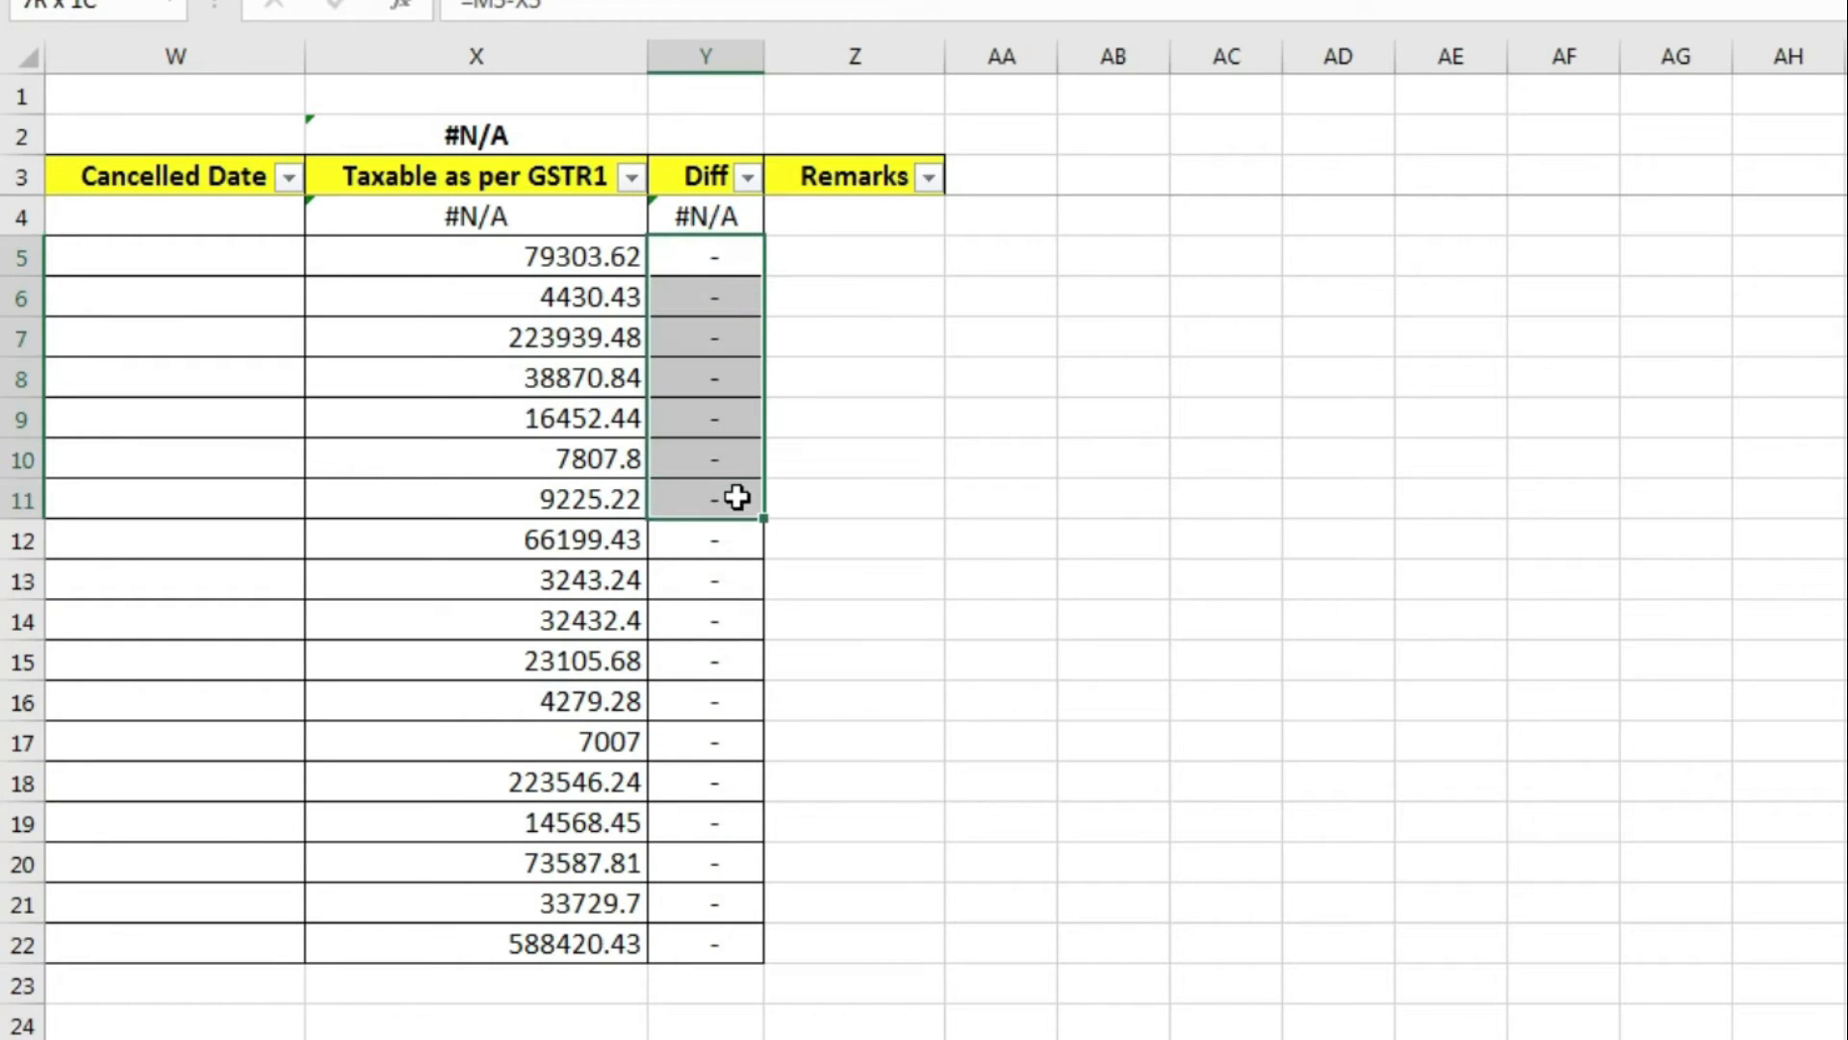
Check the document date of the unmatched row 4 invoice and enter the remark "March-21 Invoice" in Z4.
click(717, 227)
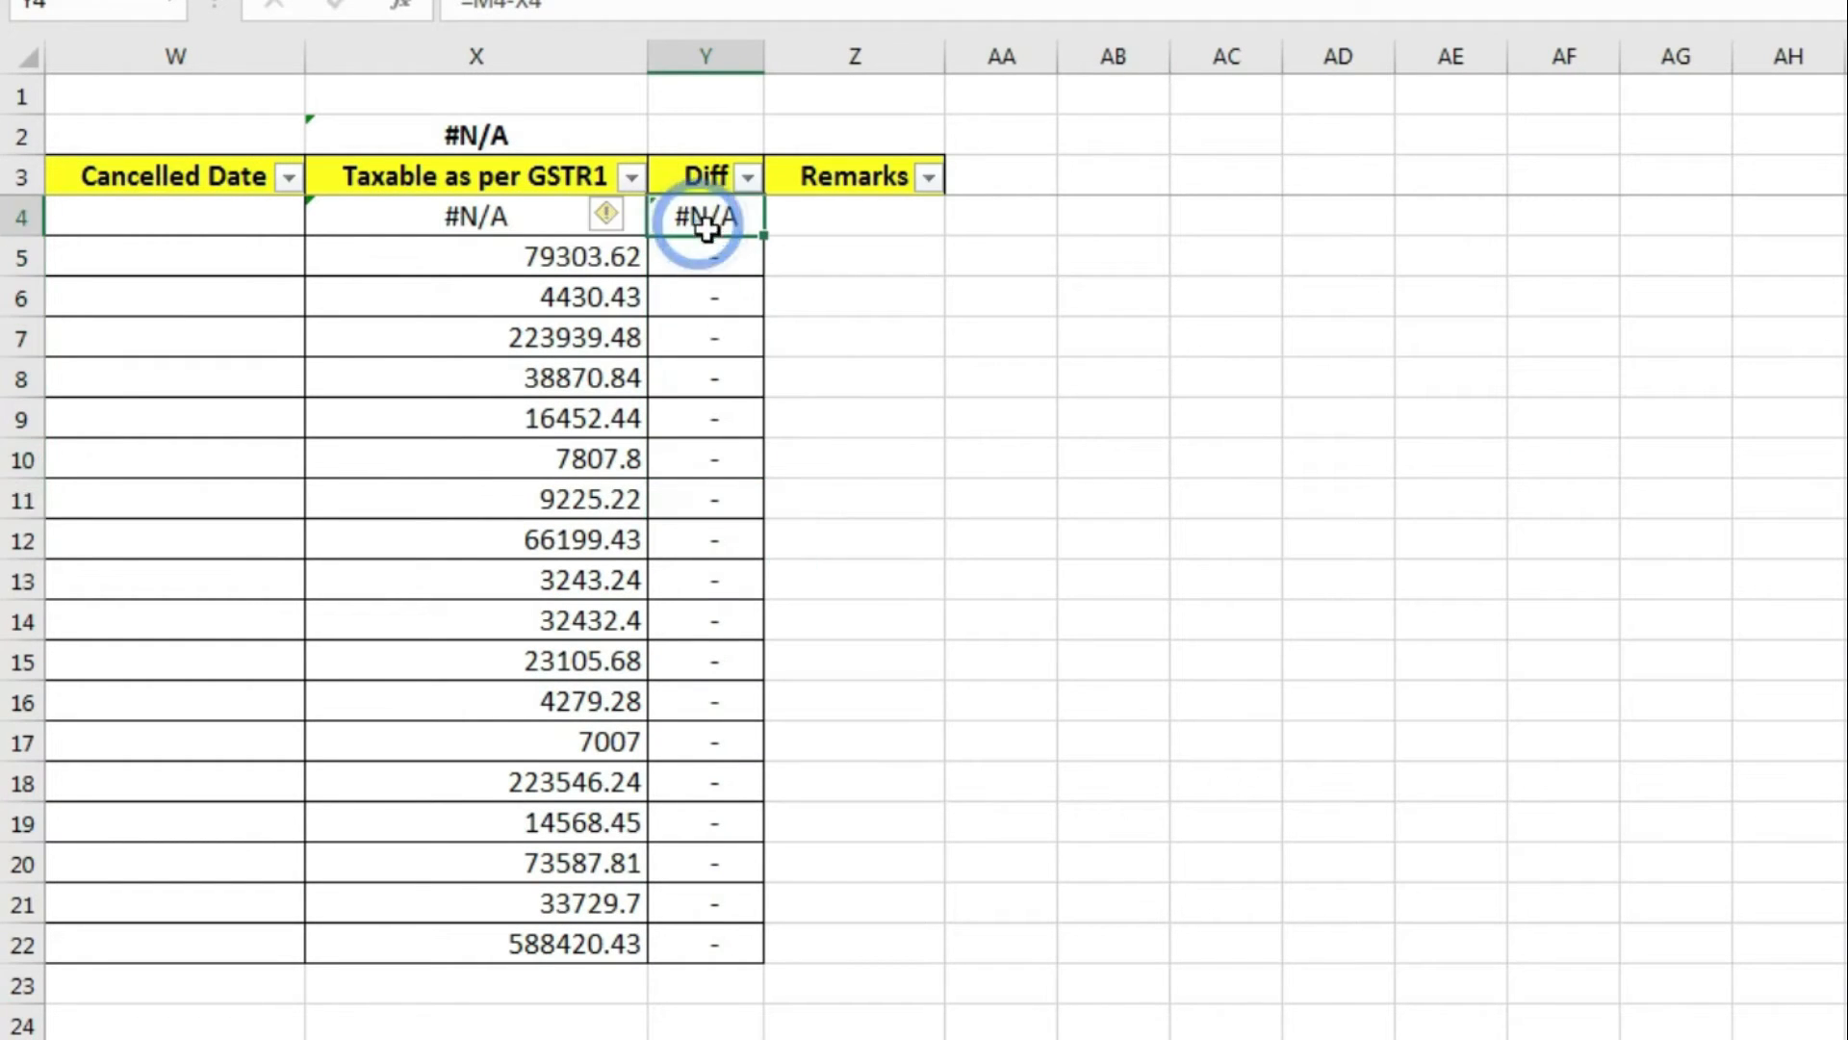
key(ctrl+Left)
key(ctrl+Left)
key(ctrl+Left)
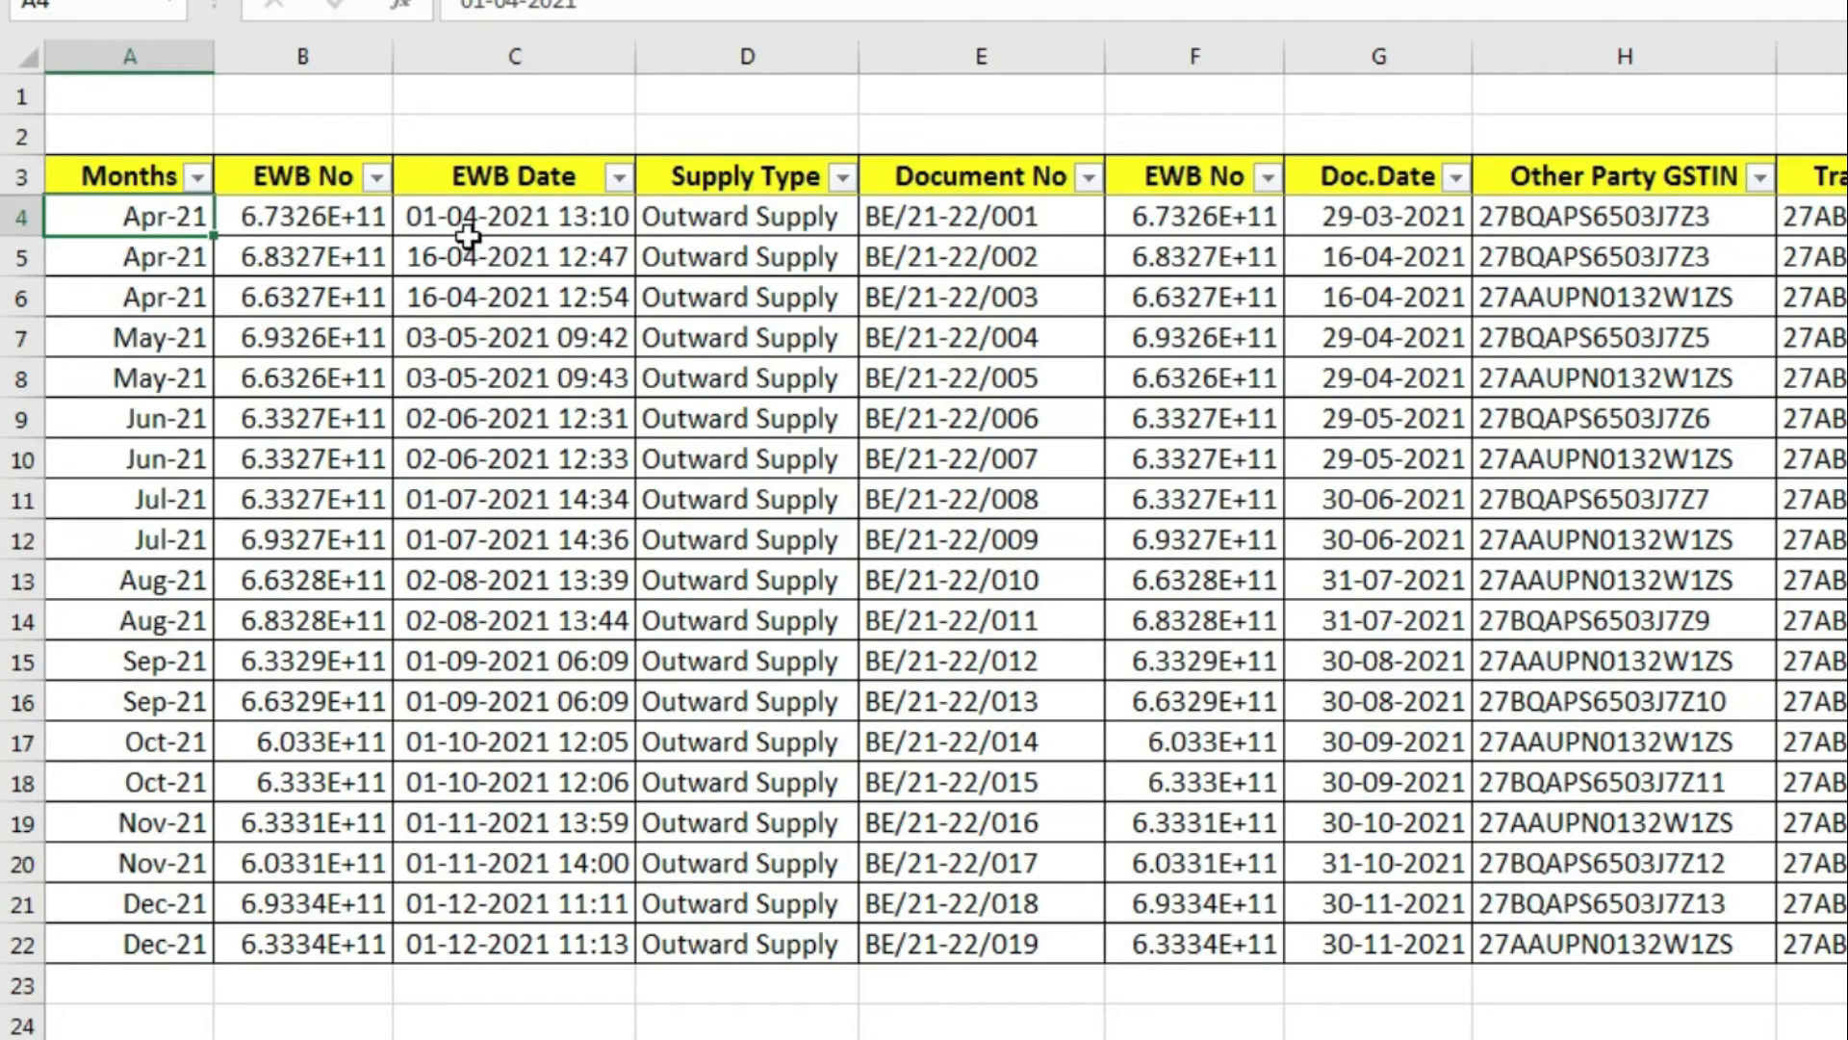
drag(1193, 216, 1403, 234)
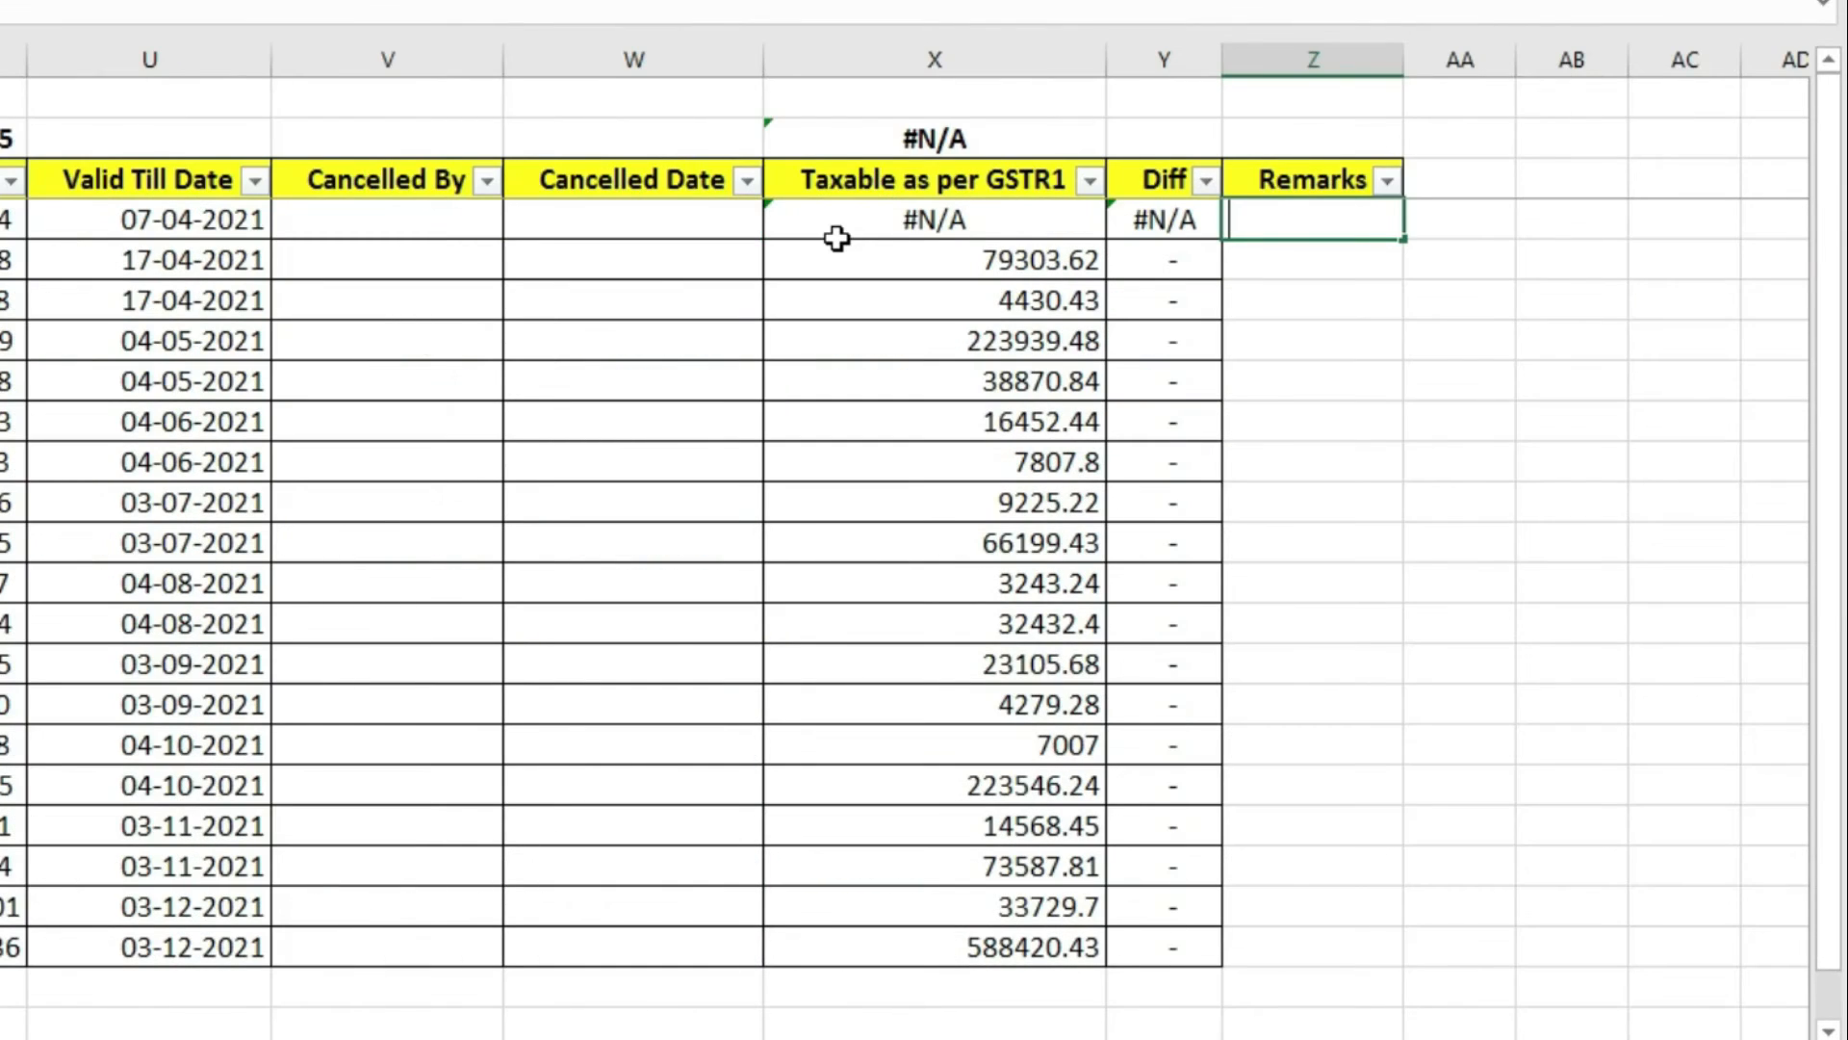
text(rch-21 Invoice)
Examine the unmatched row 4 invoice and the Diff values of the invoices below it on the EWB sheet.
click(836, 235)
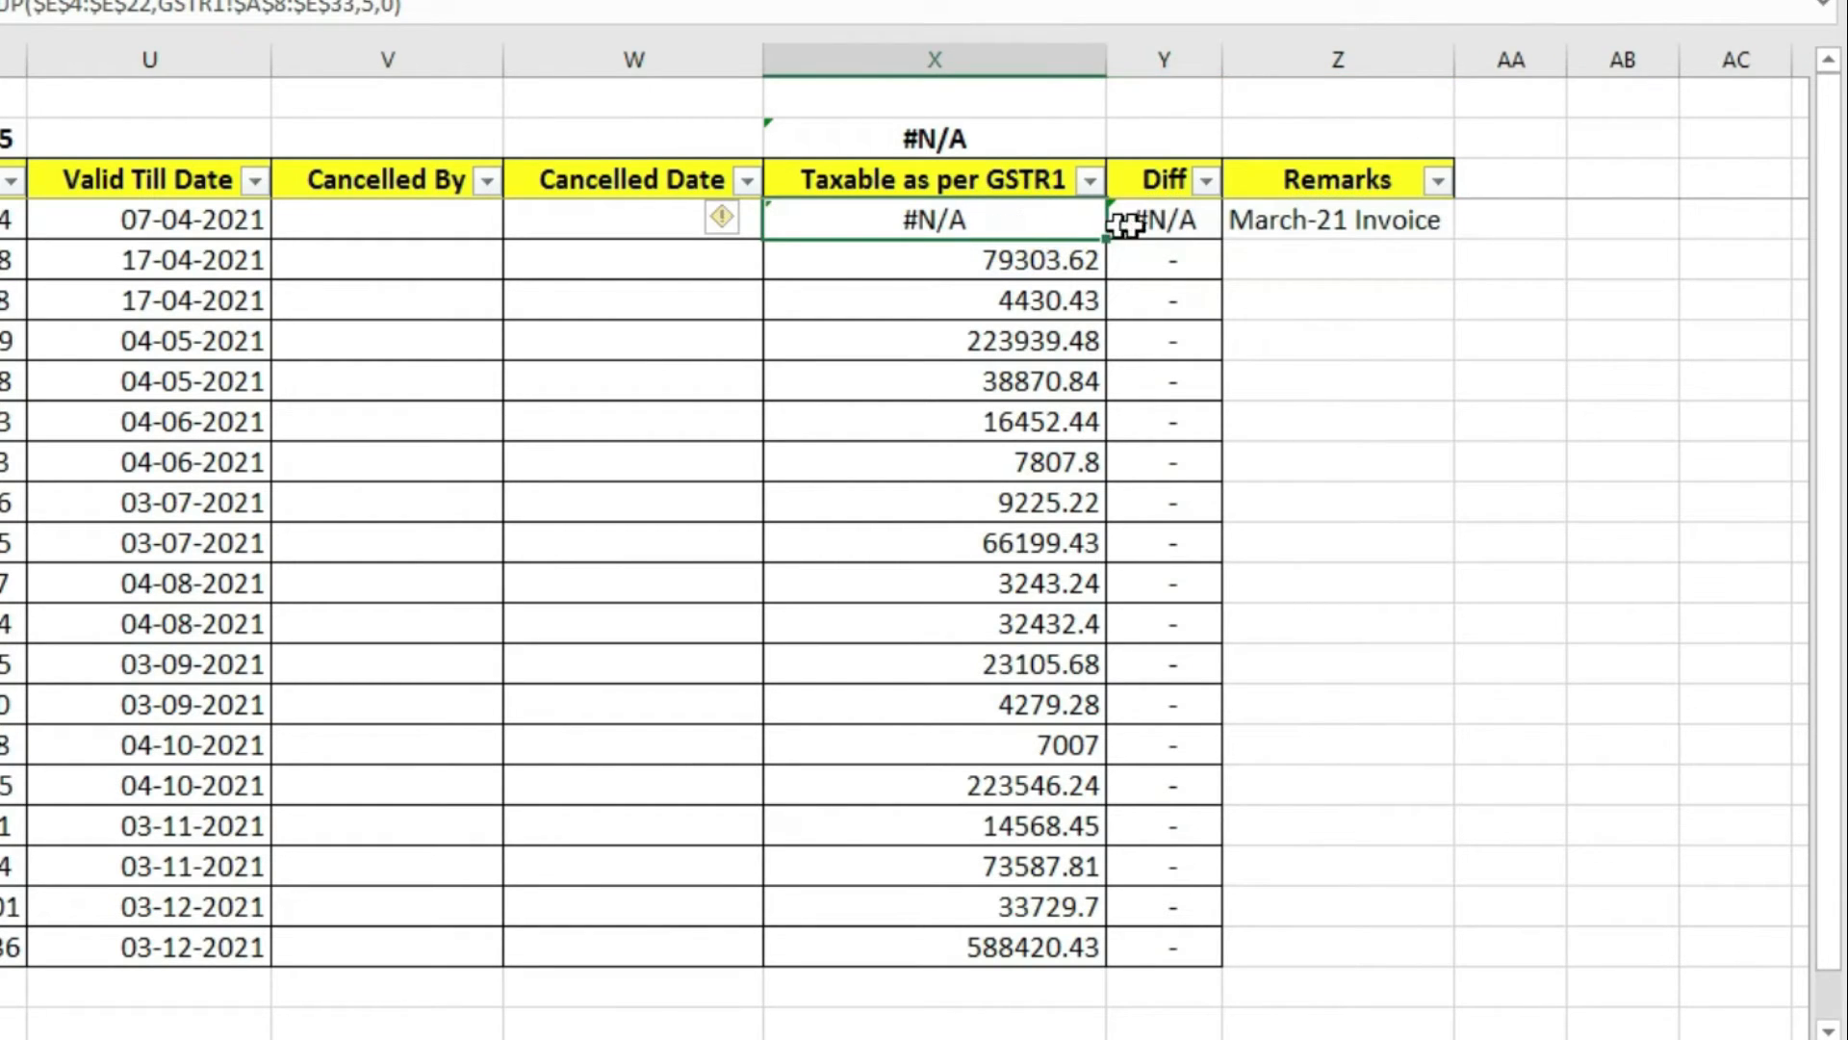
click(1203, 223)
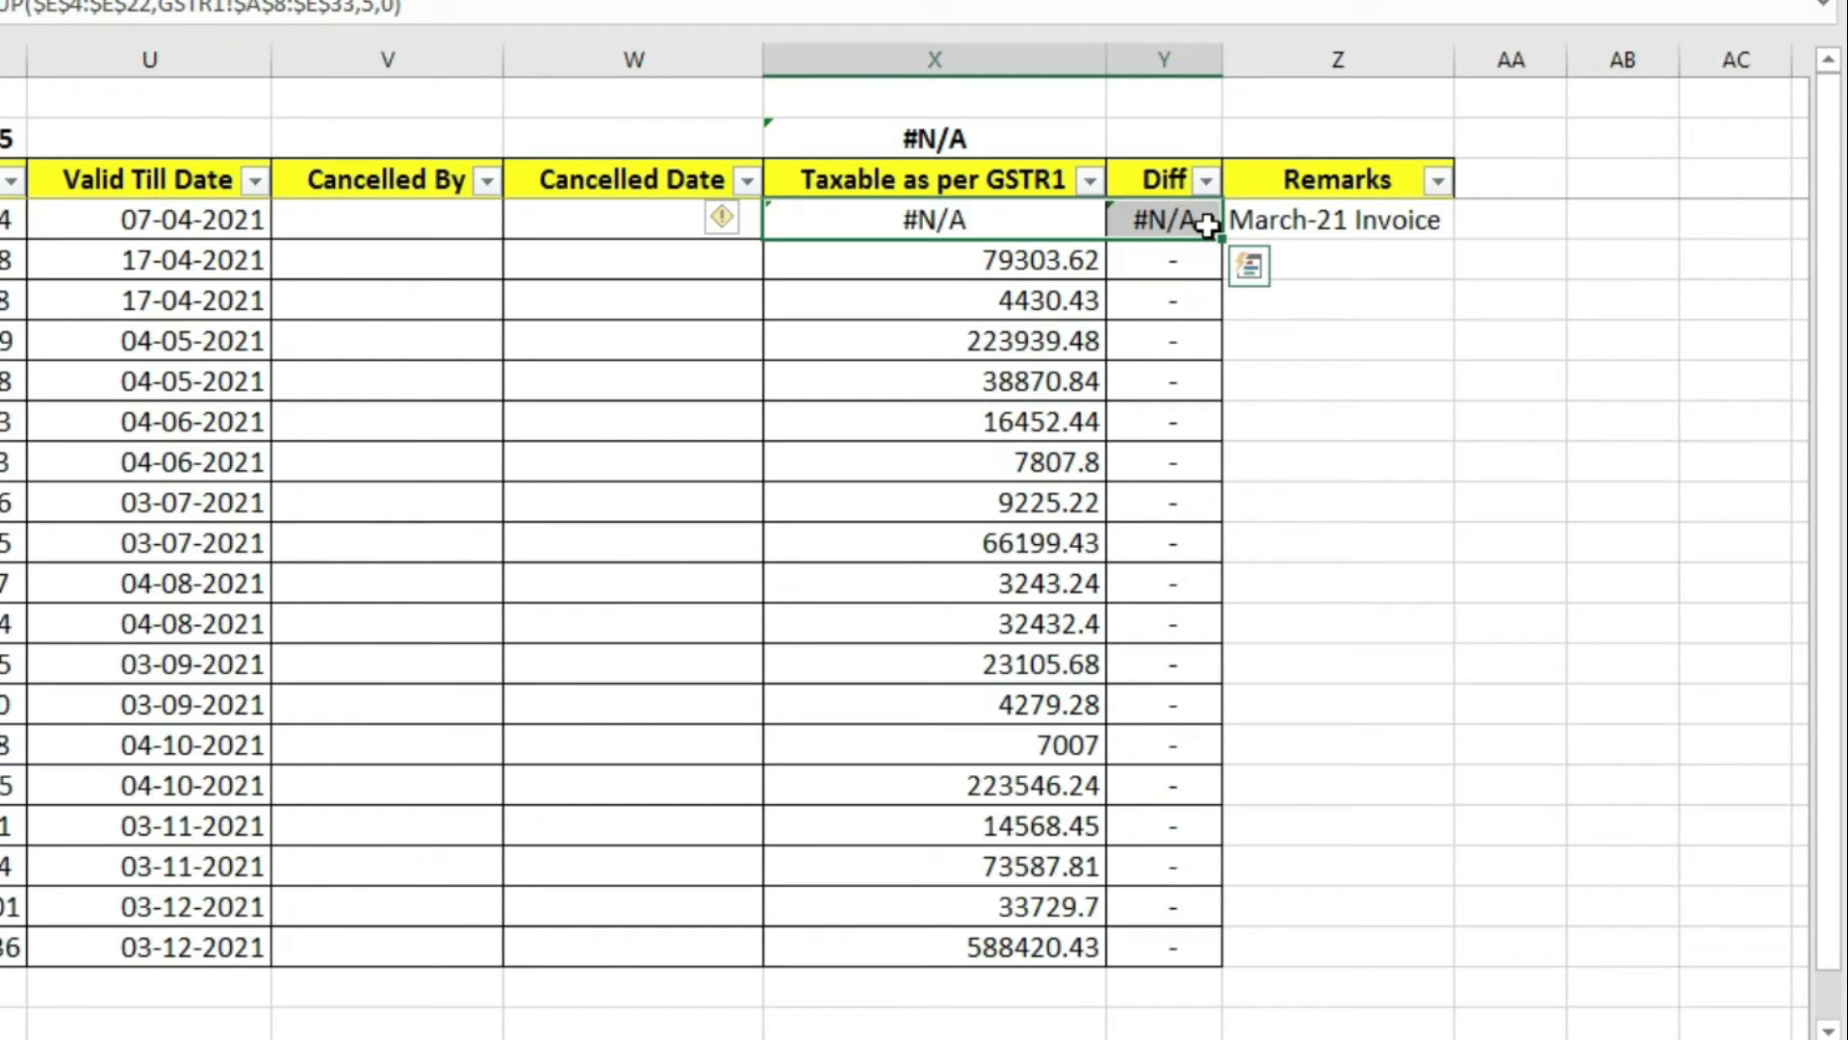
drag(1167, 255, 1156, 332)
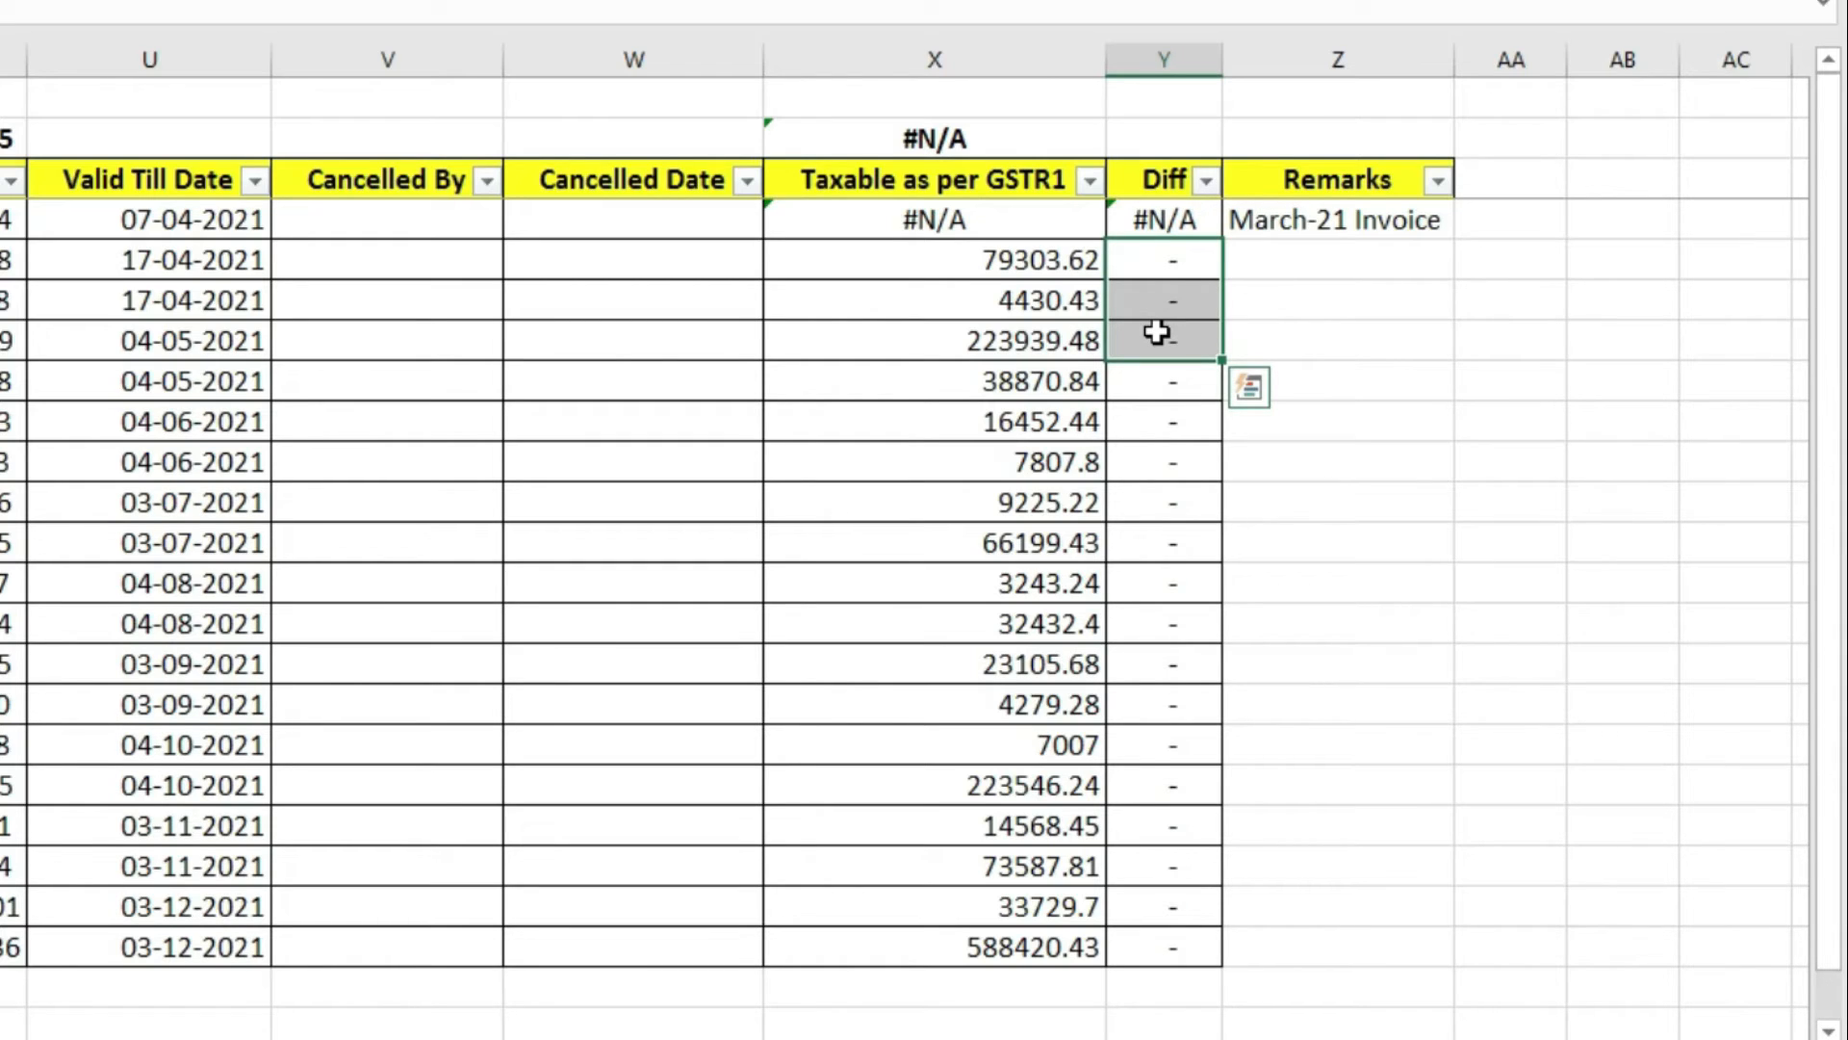
mouse_move(1157, 332)
mouse_down()
mouse_move(1184, 269)
mouse_move(1183, 306)
mouse_up()
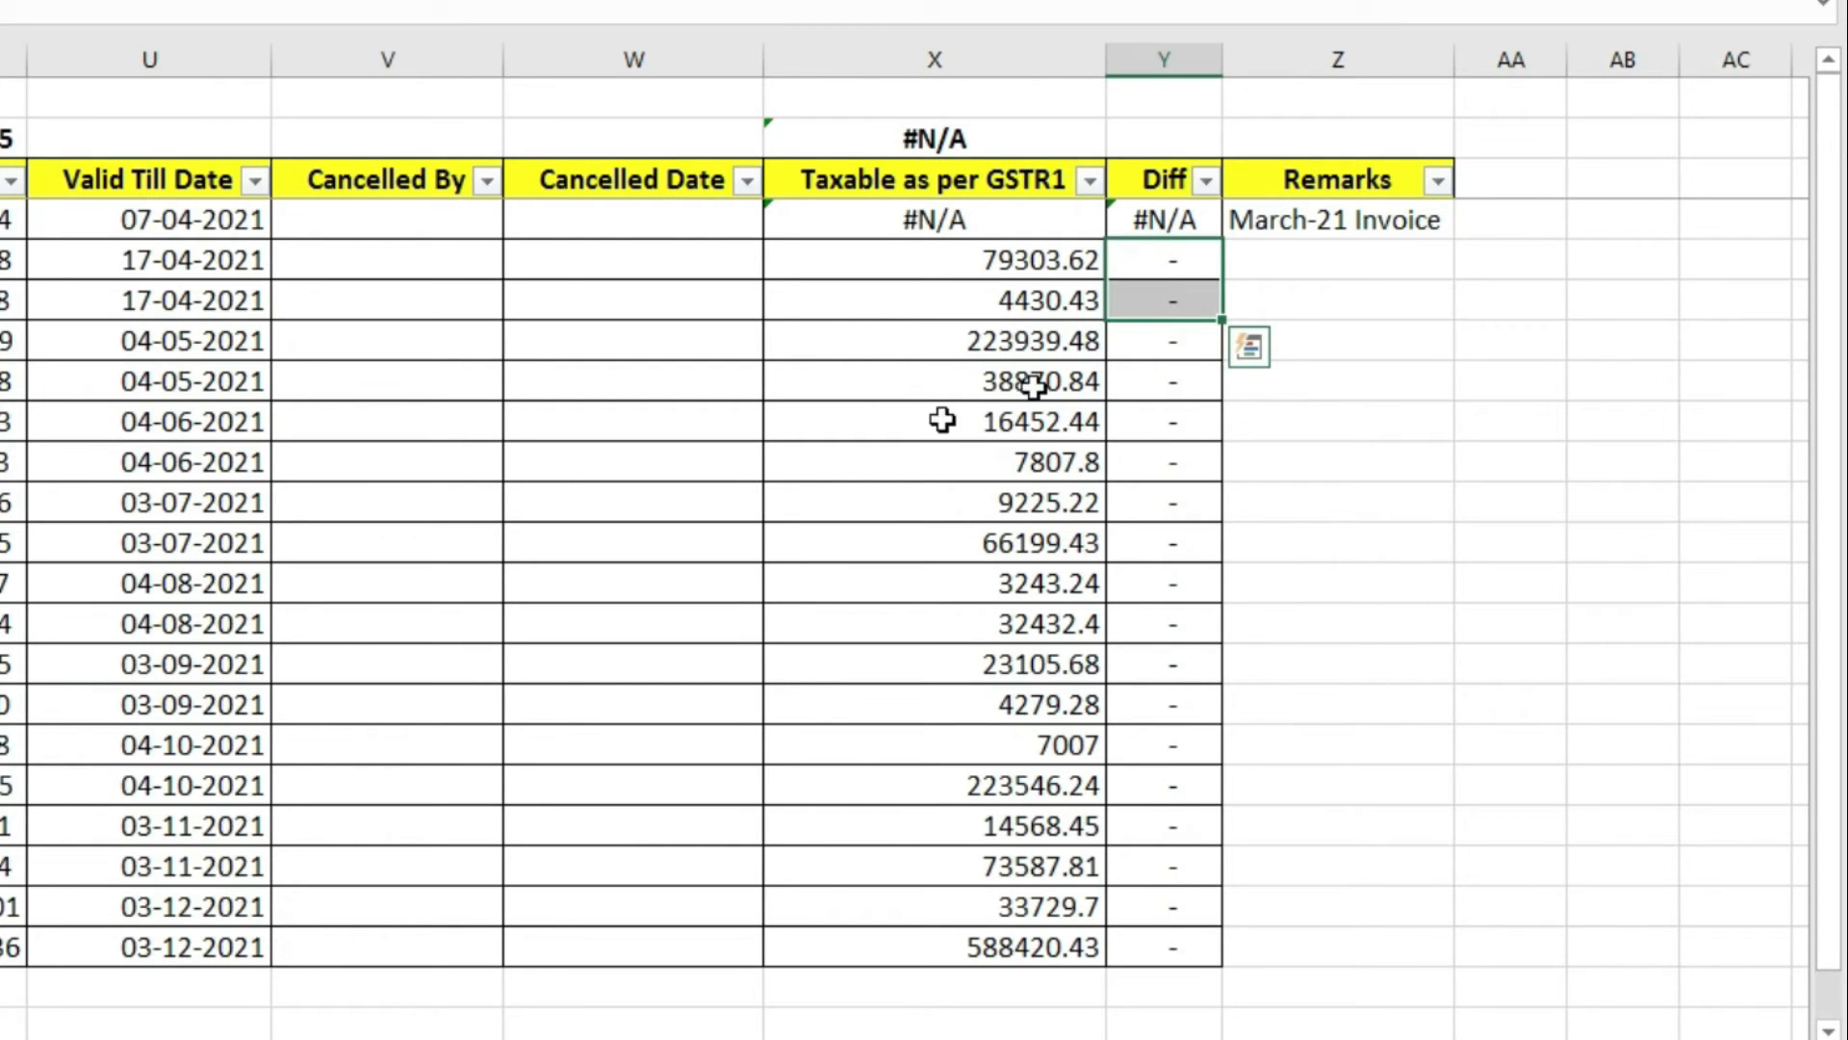
key(ctrl+Page_Up)
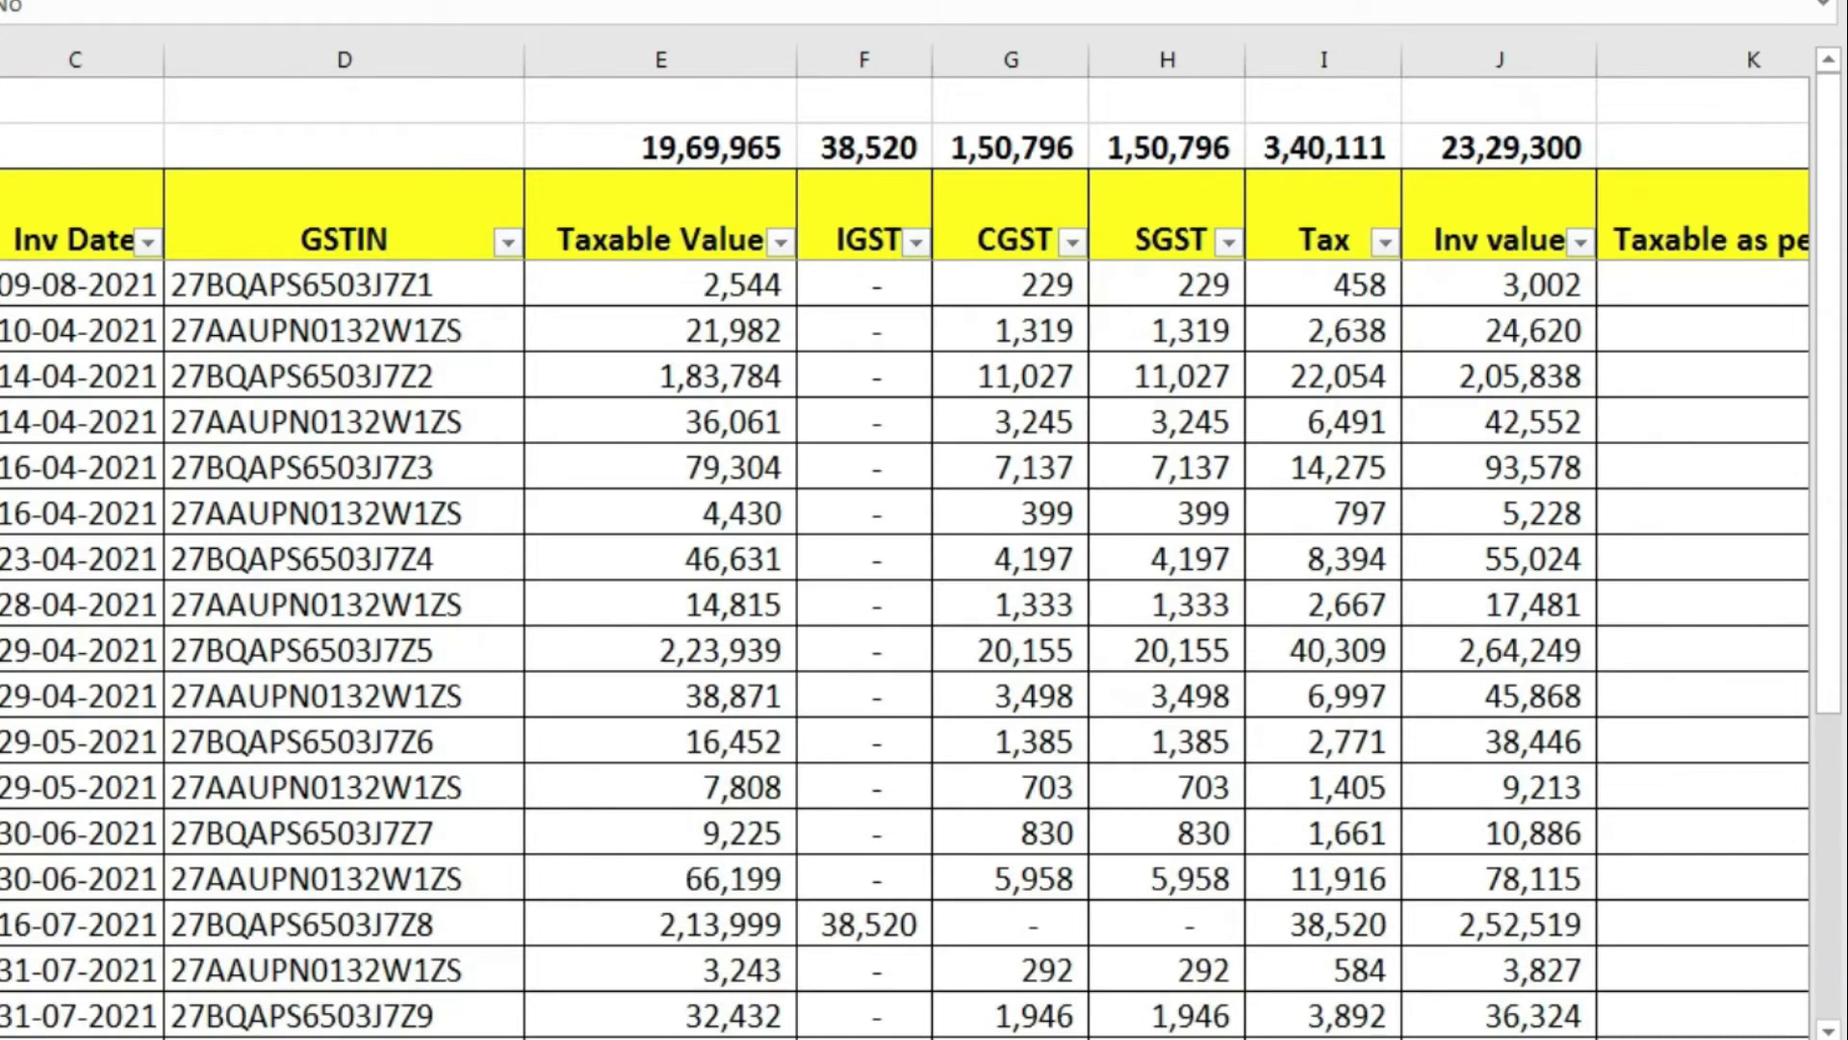
key(ctrl+Page_Down)
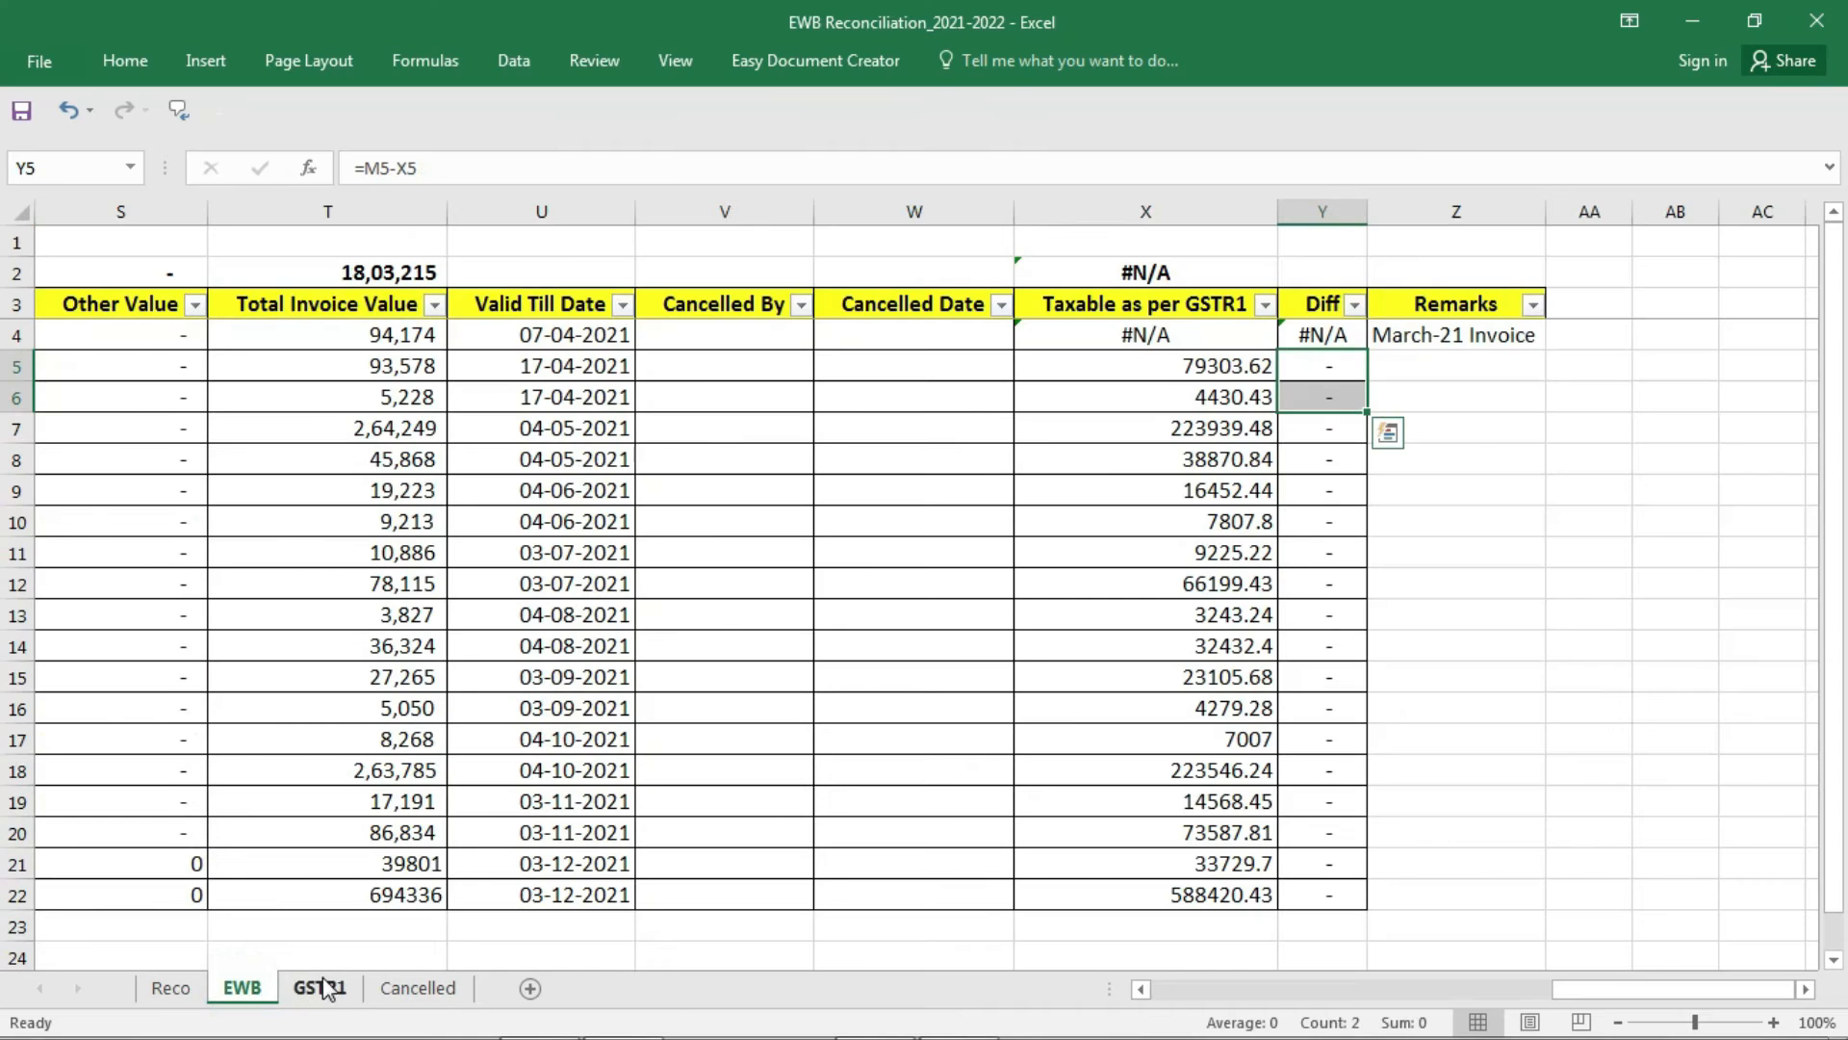
On the GSTR1 sheet, start a VLOOKUP in K9 with the invoice number range $A$9:$A$33 as the lookup value.
click(319, 987)
click(1021, 380)
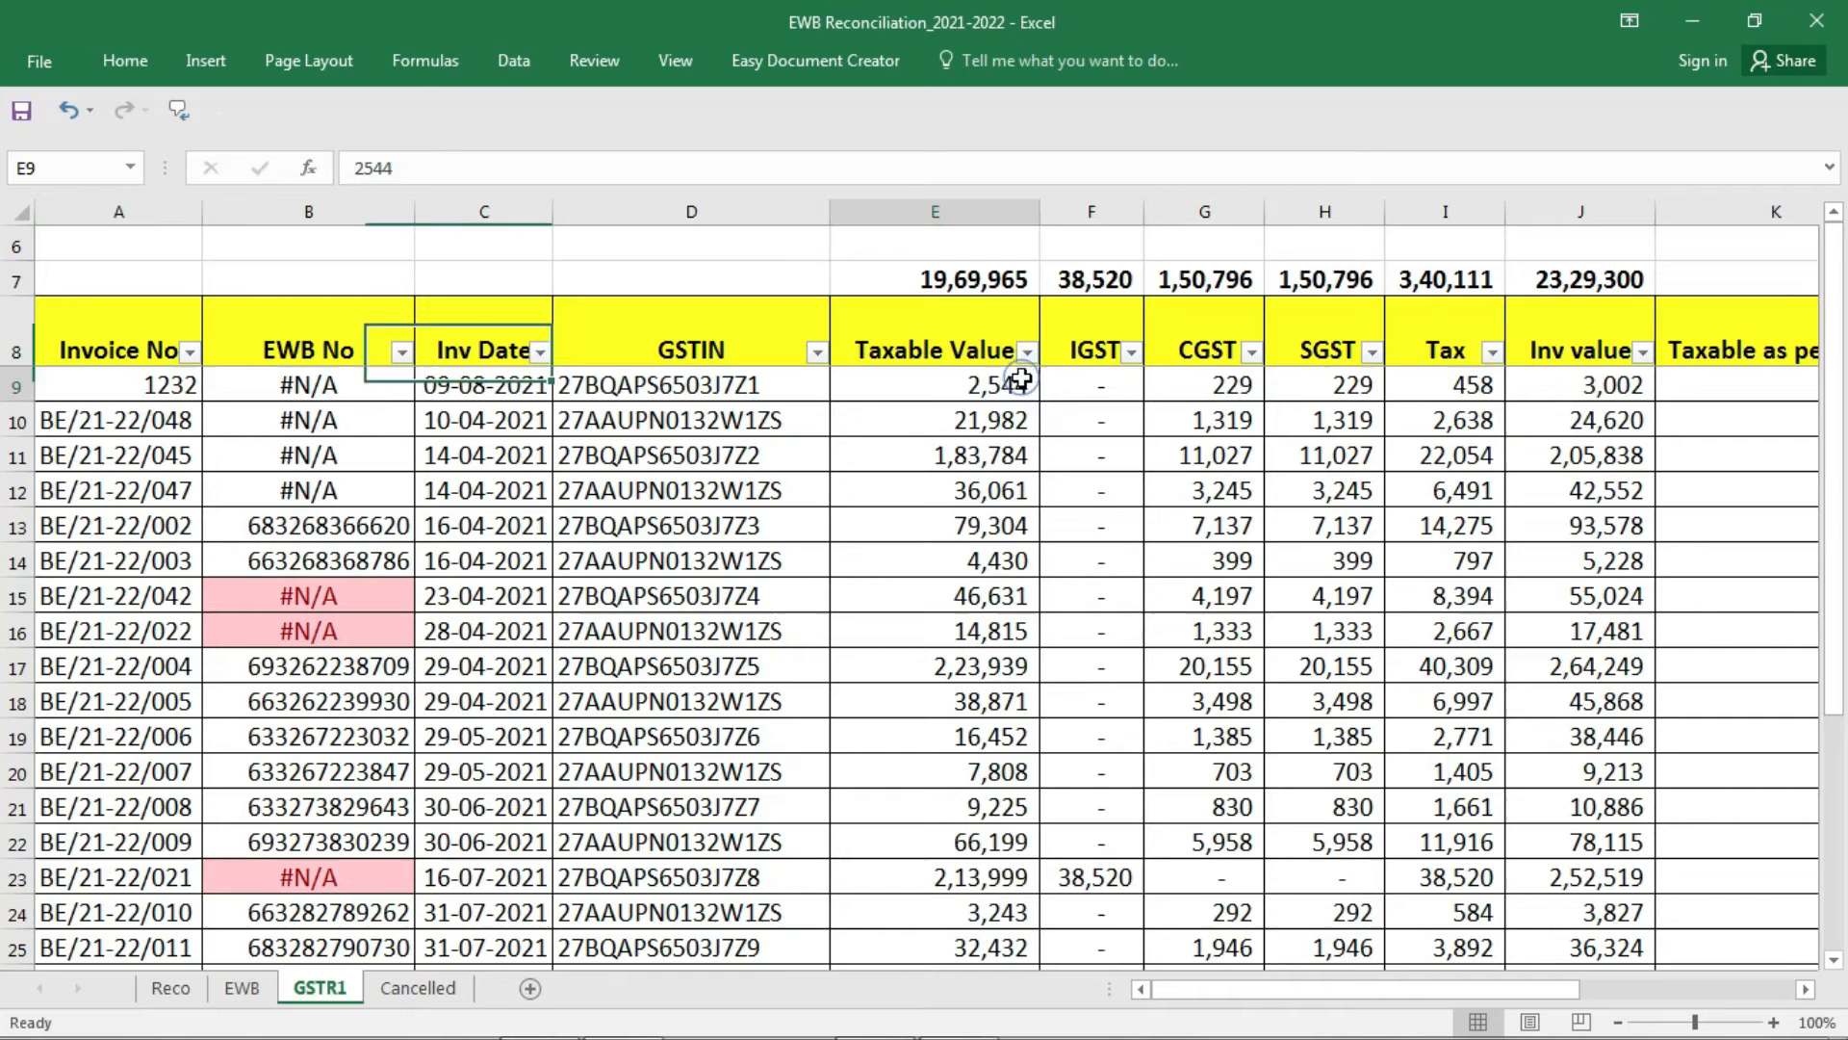
key(Right)
key(Right)
key(Right)
key(Right)
key(Right)
key(Right)
key(Right)
key(Right)
key(Right)
key(Right)
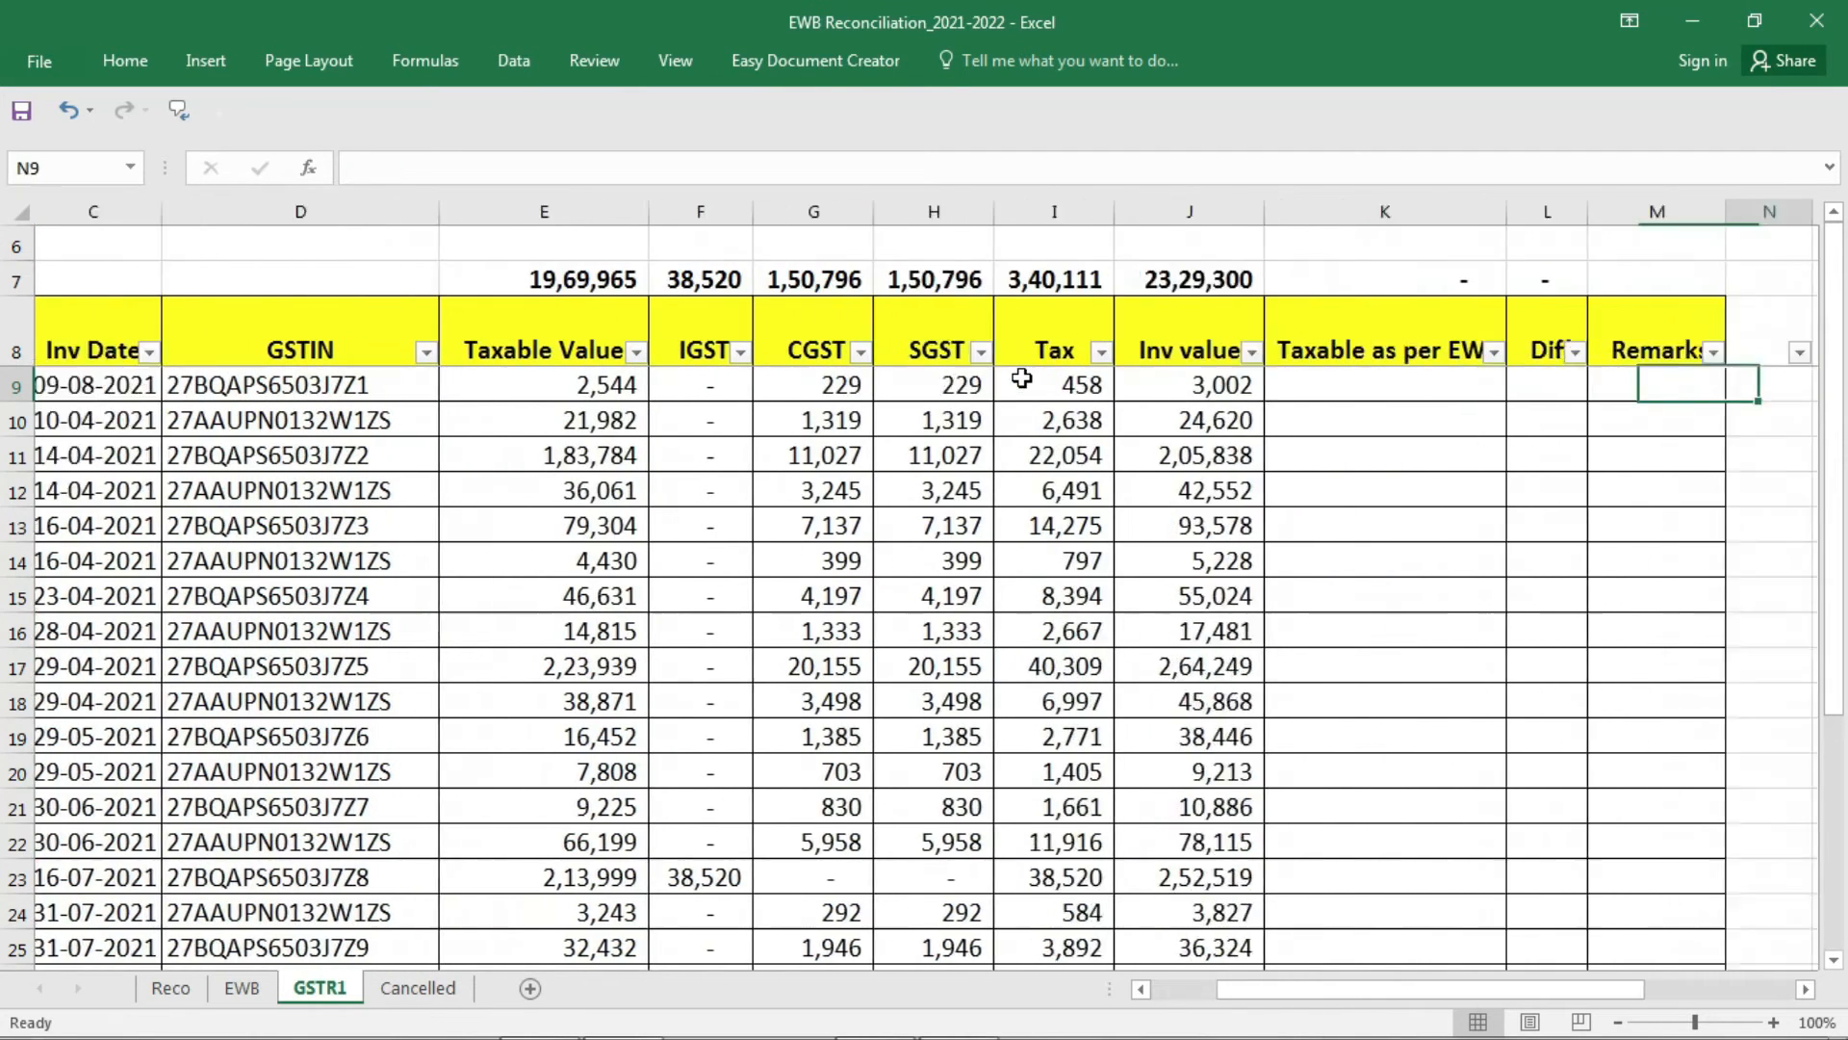
click(1256, 378)
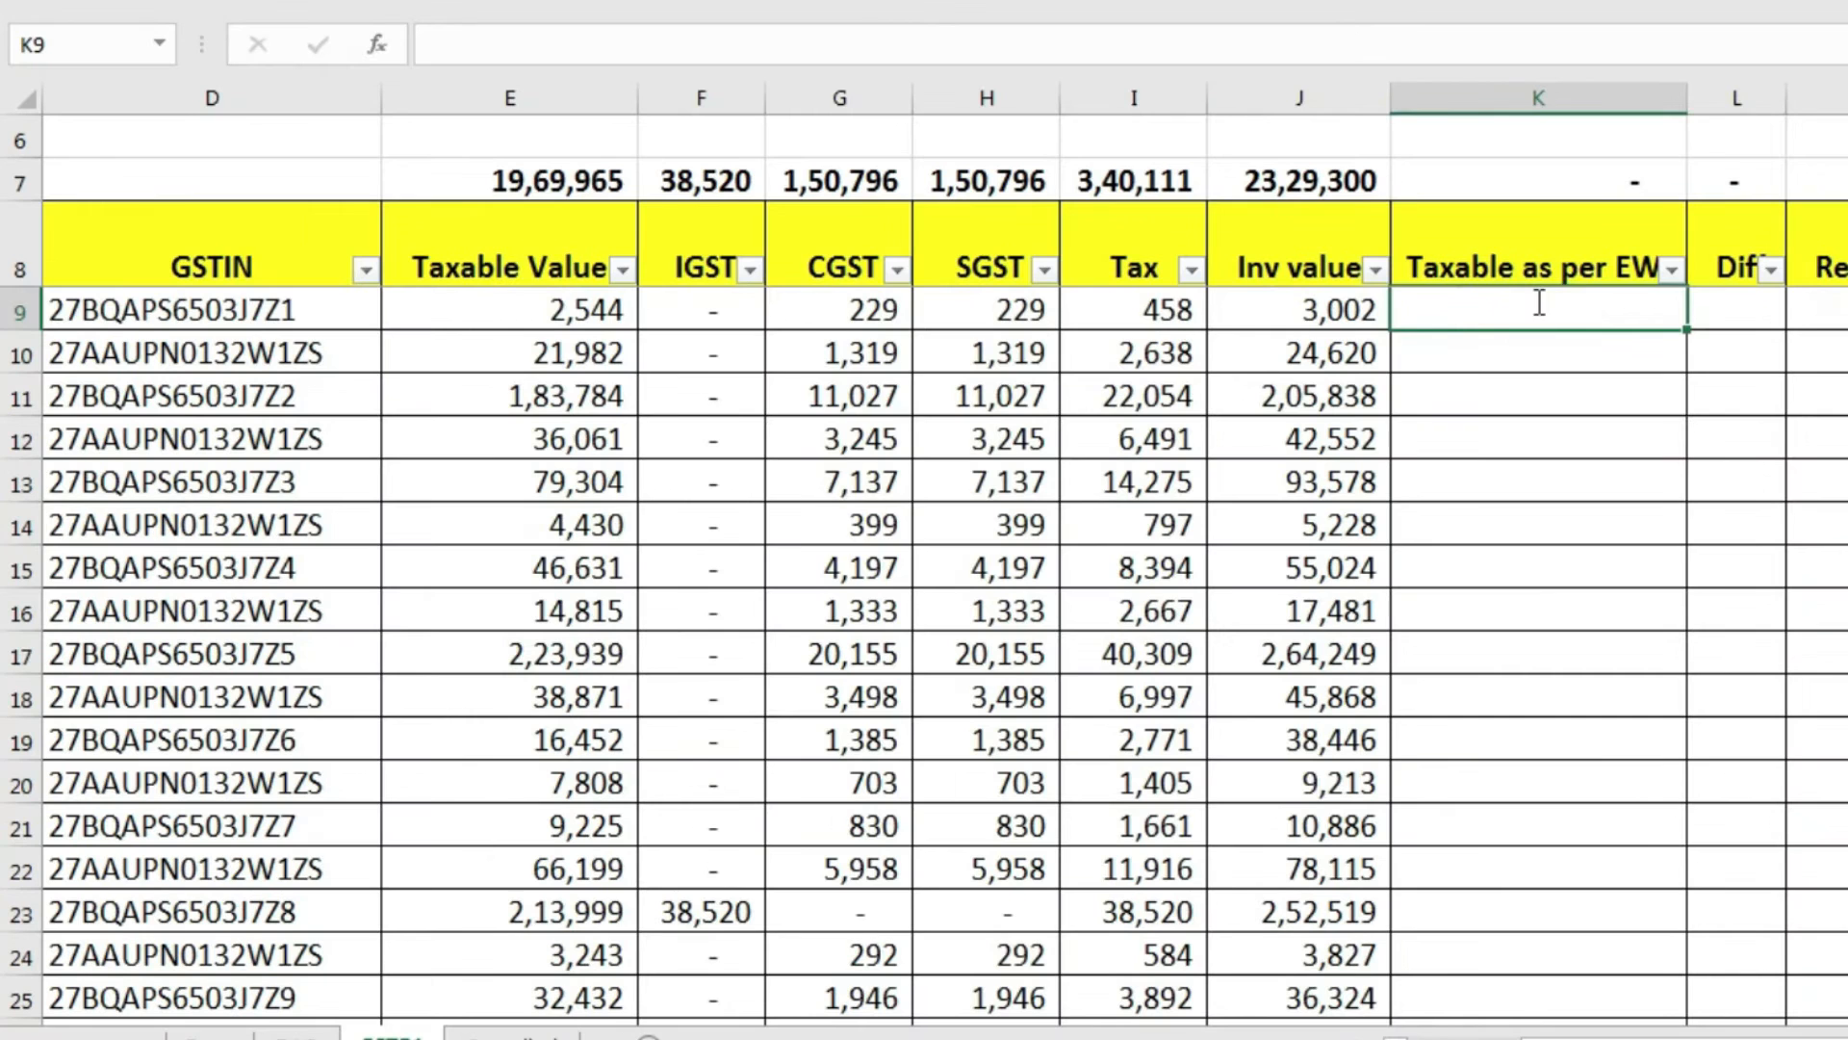
text(=vl)
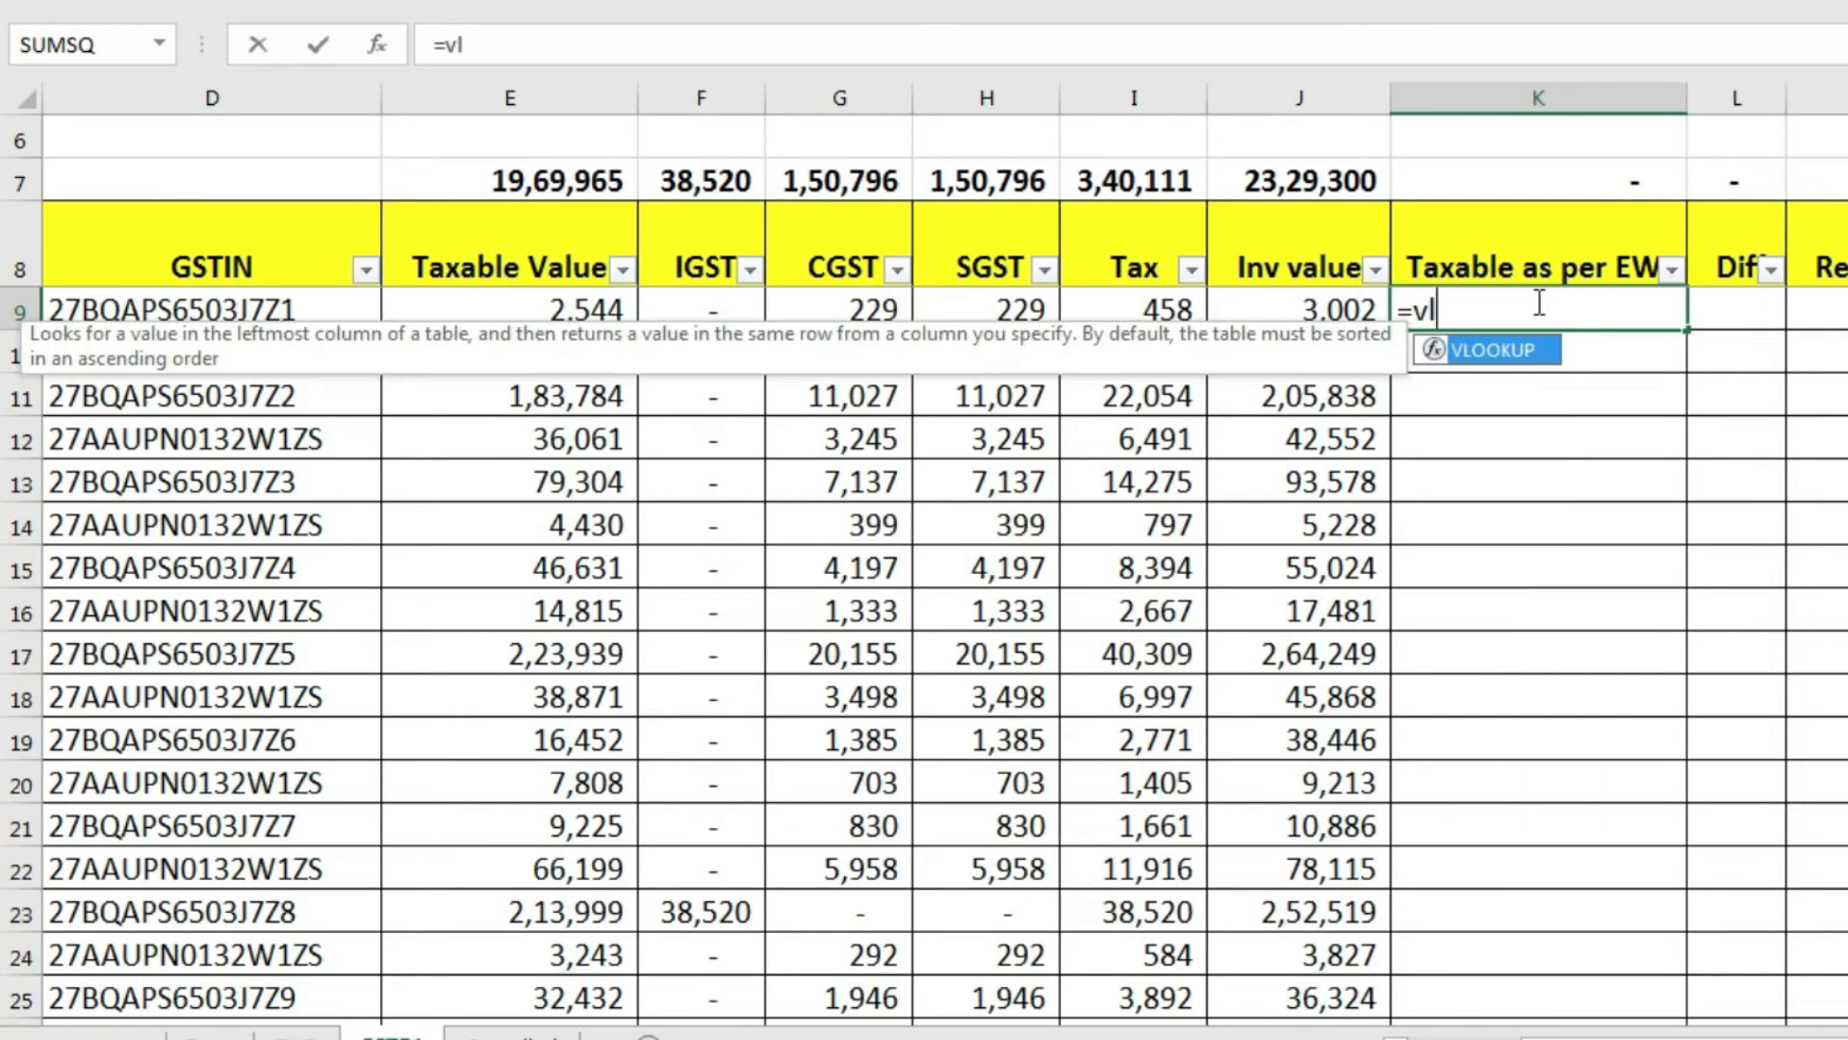
key(Tab)
key(Left)
key(Left)
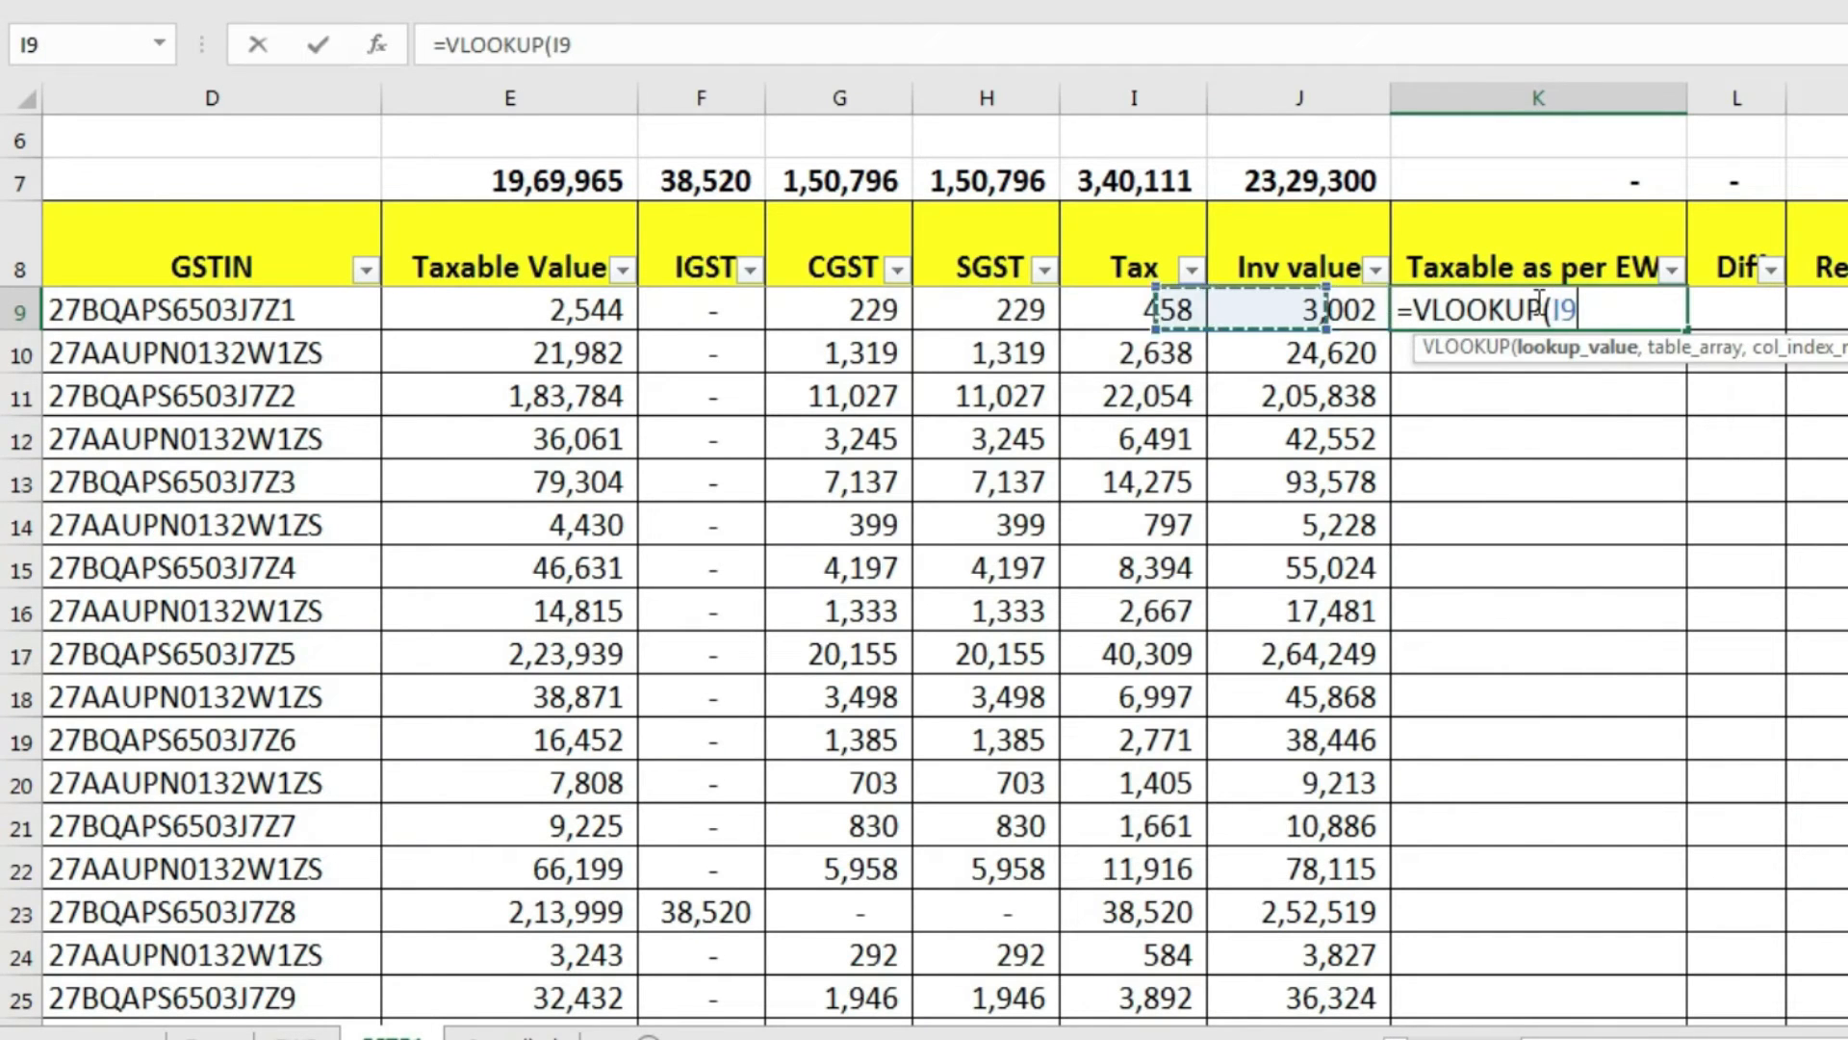
key(ctrl+Left)
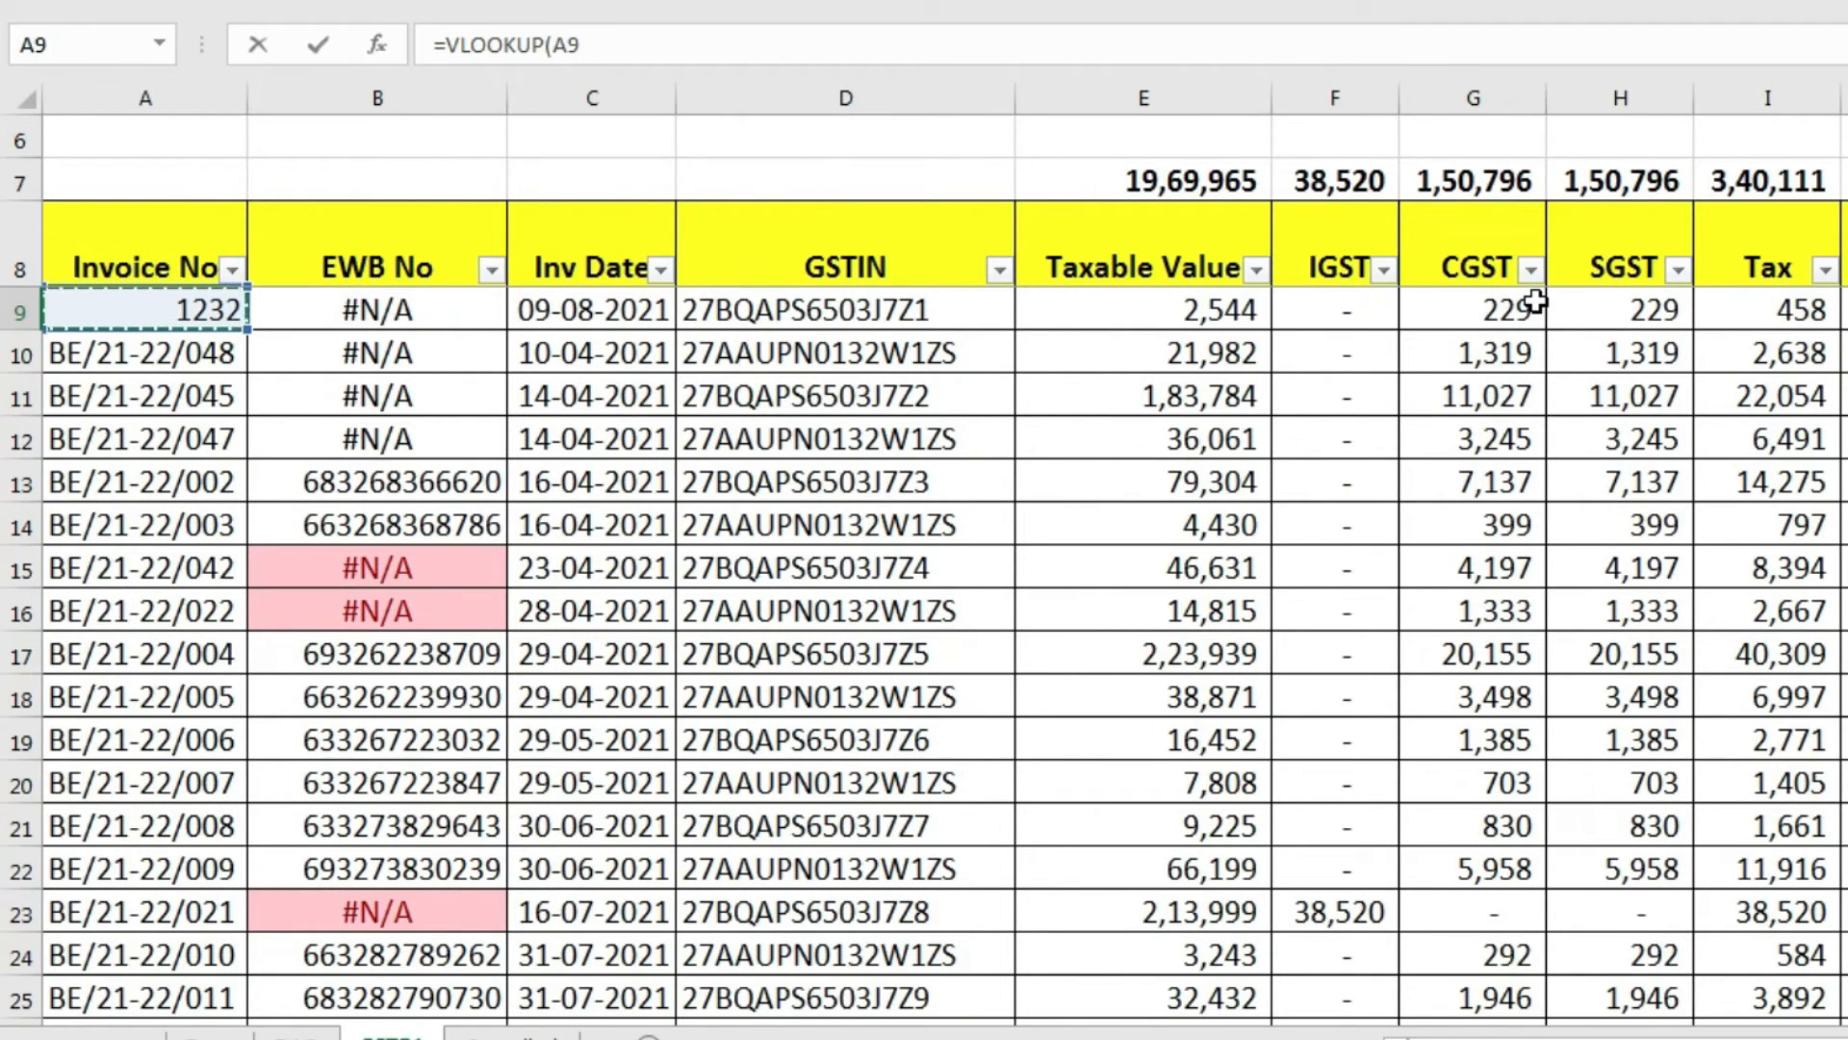
key(ctrl+shift+Down)
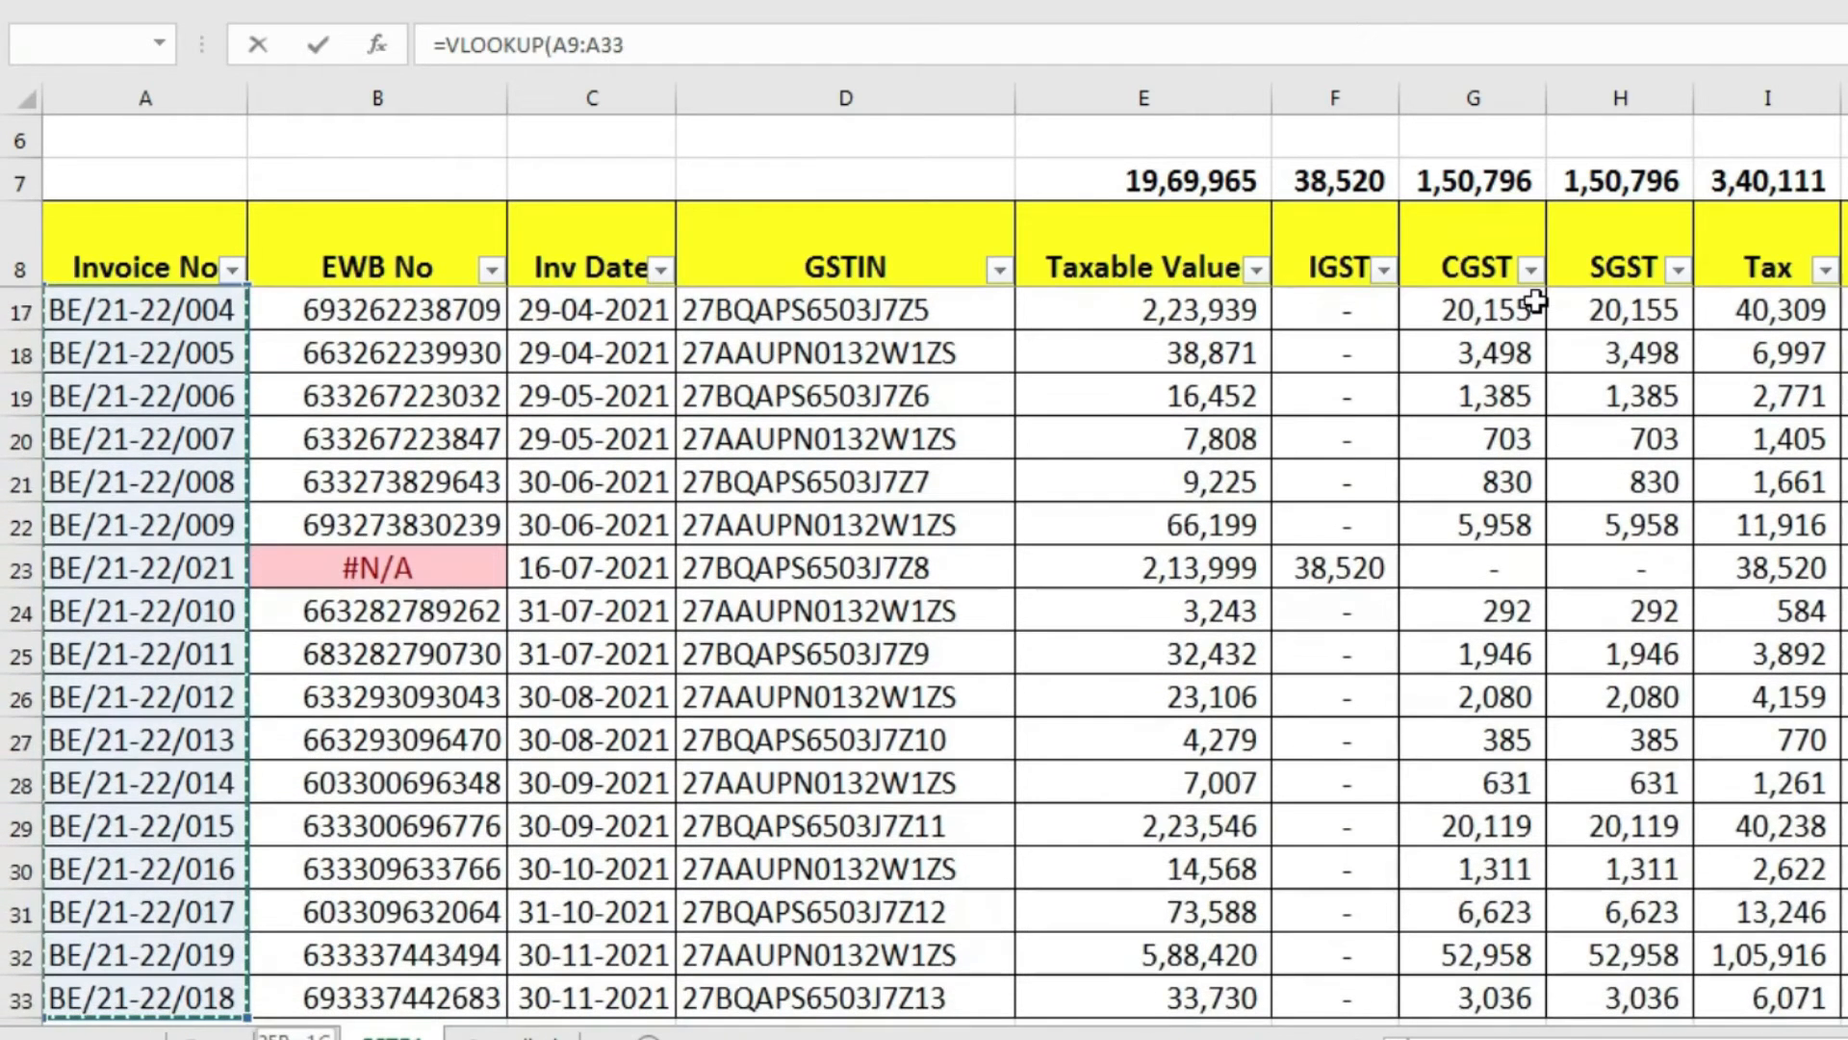
key(F4)
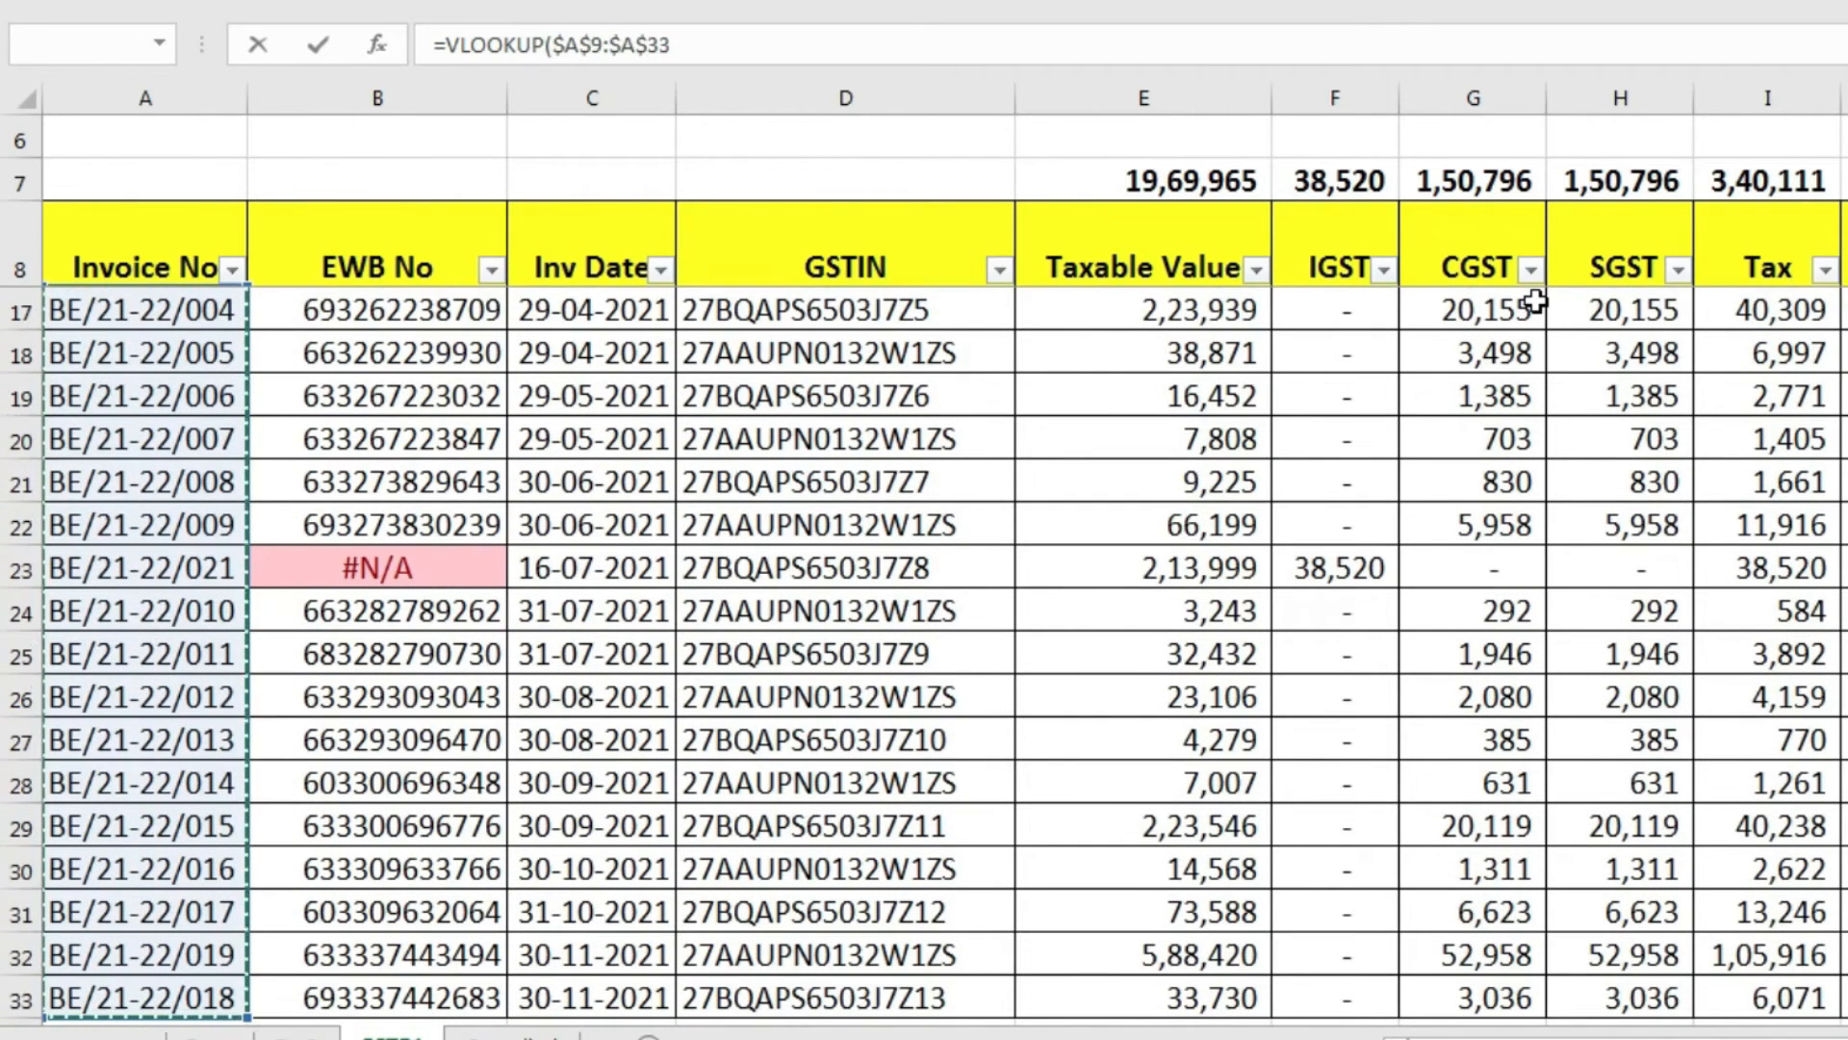
text(,)
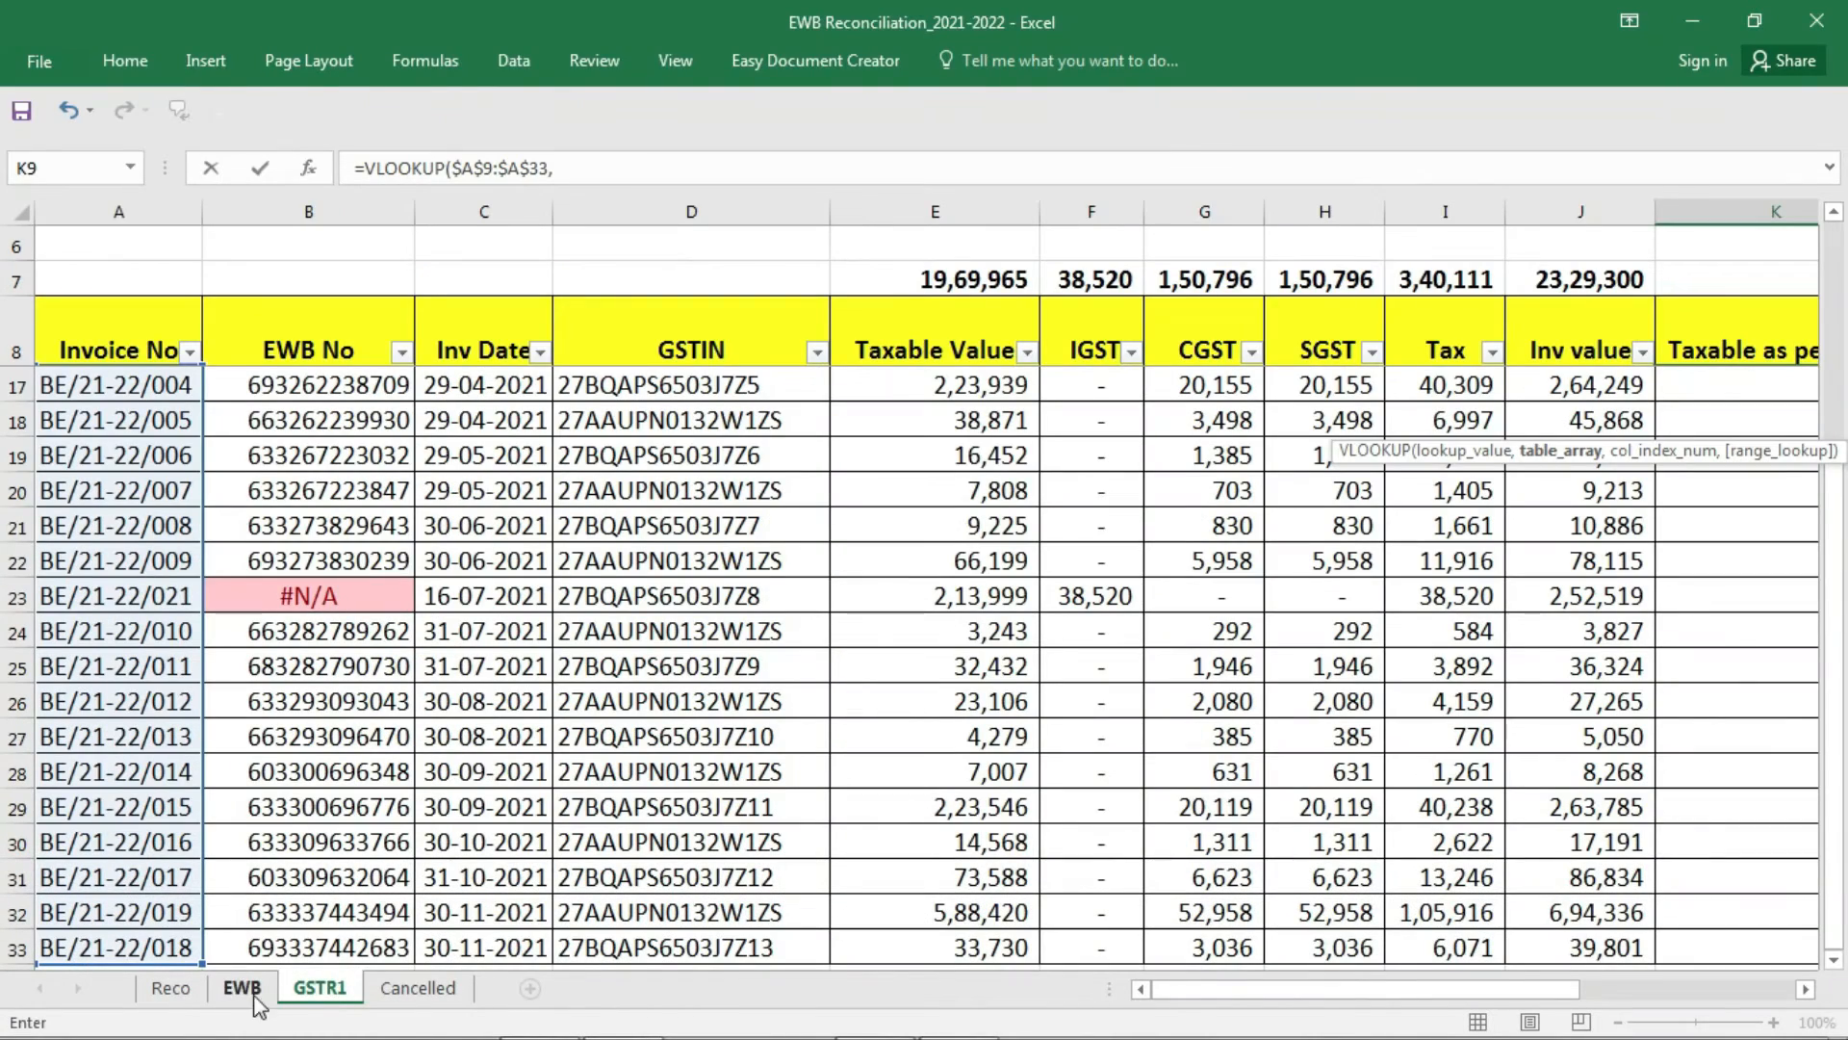
Set the lookup's table array to the Document No through Assessable Value range on the EWB sheet, EWB!$E$3:$M$22, with absolute references.
click(235, 989)
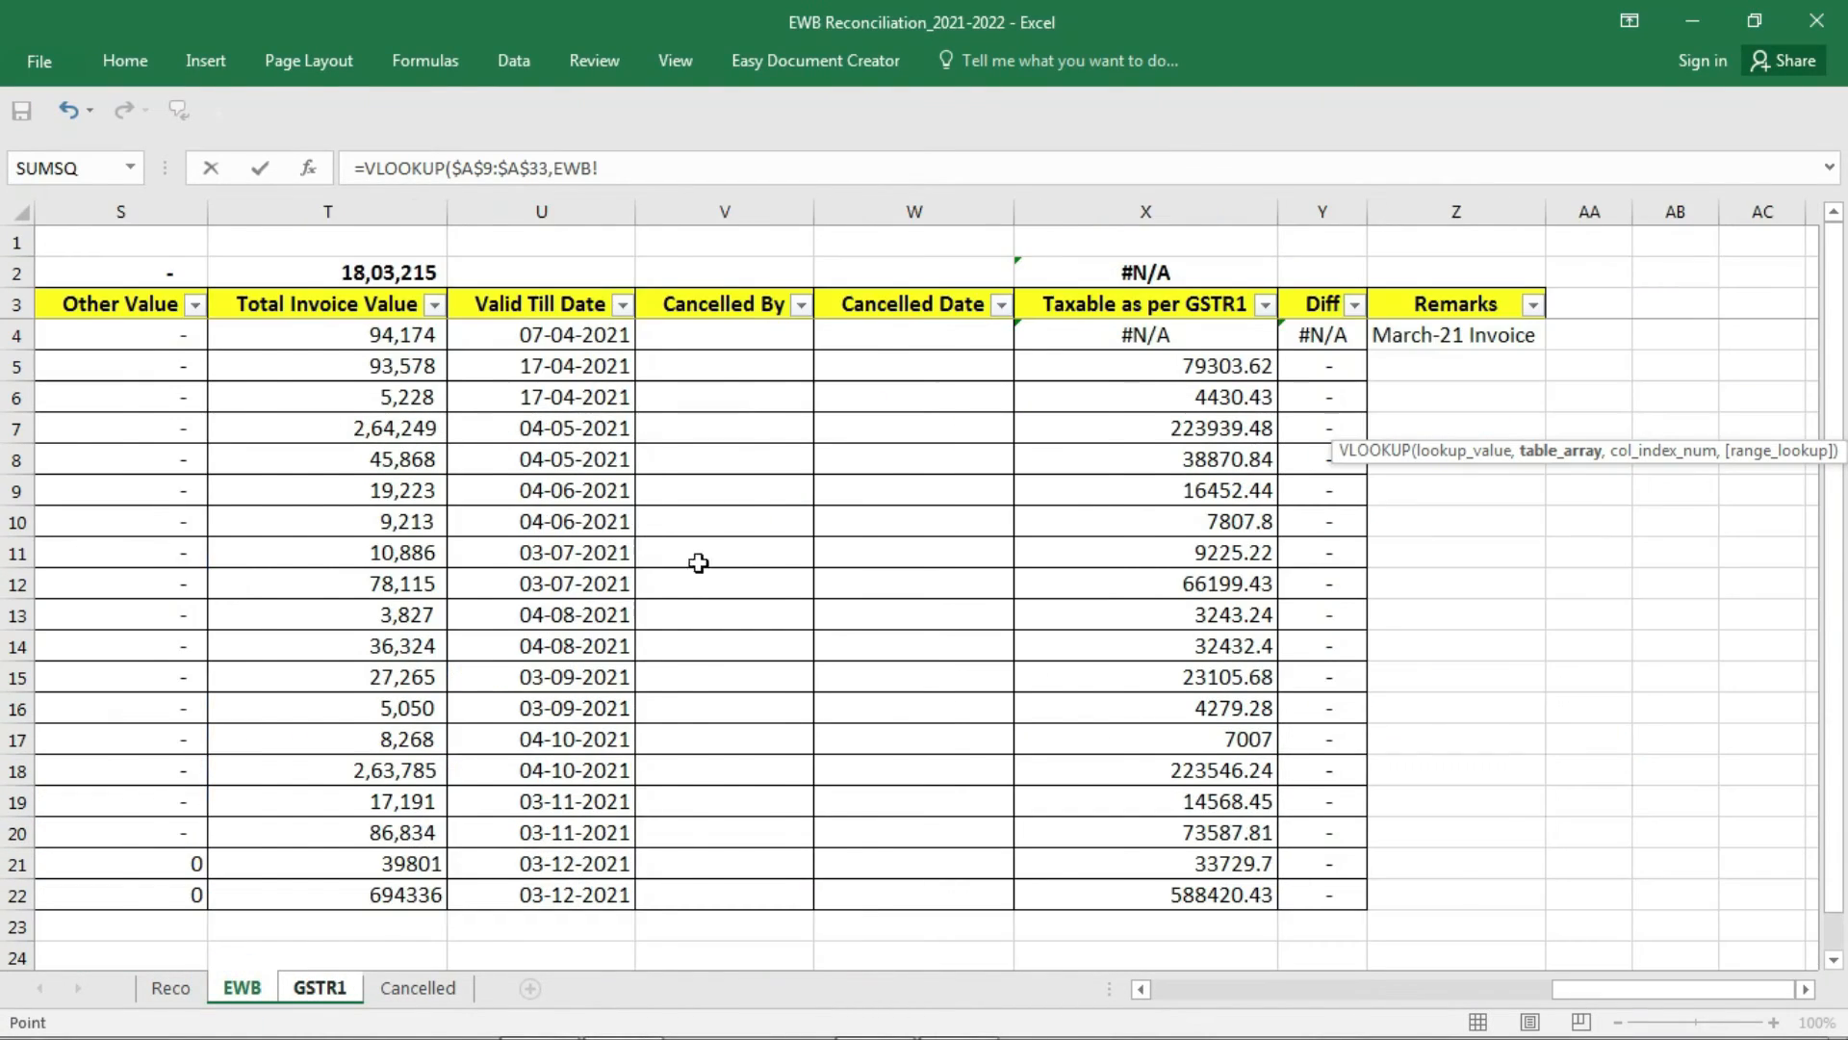
key(ctrl+Left)
key(Right)
key(Right)
key(Right)
key(Right)
key(shift+Right)
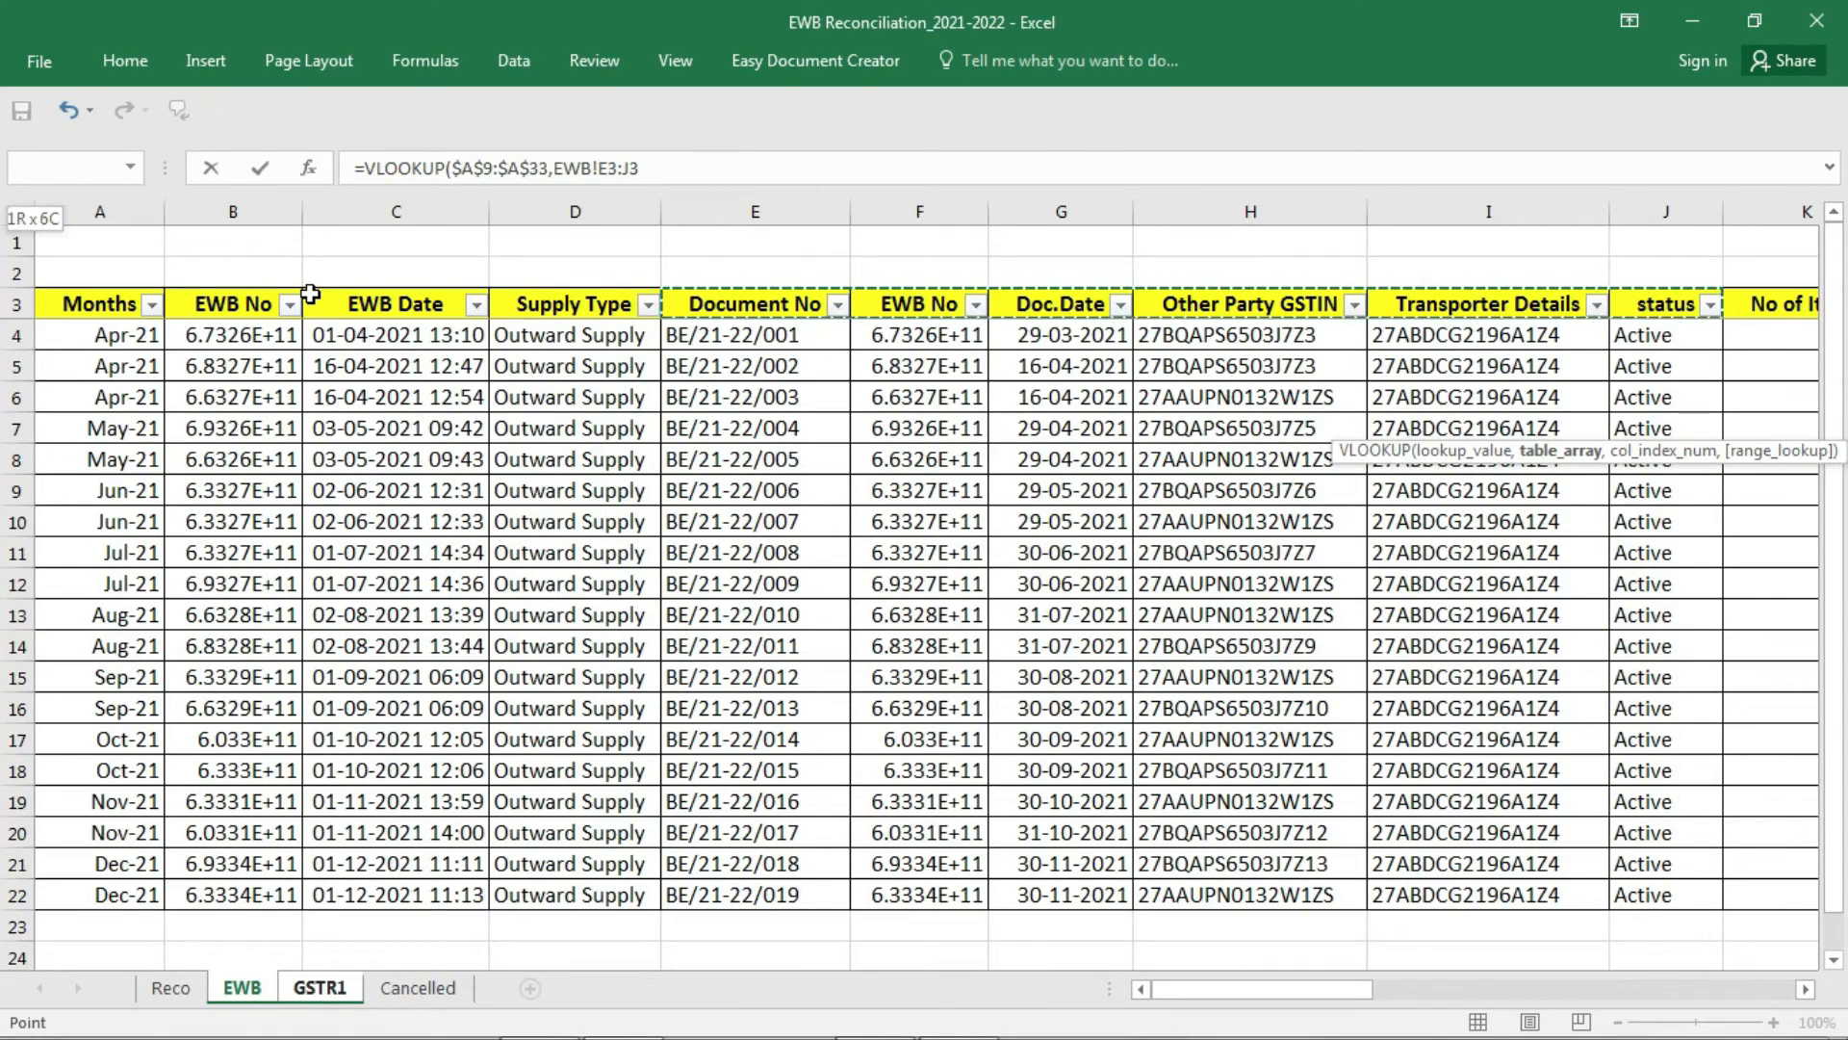
key(shift+Right)
key(shift+Right)
key(shift+Right)
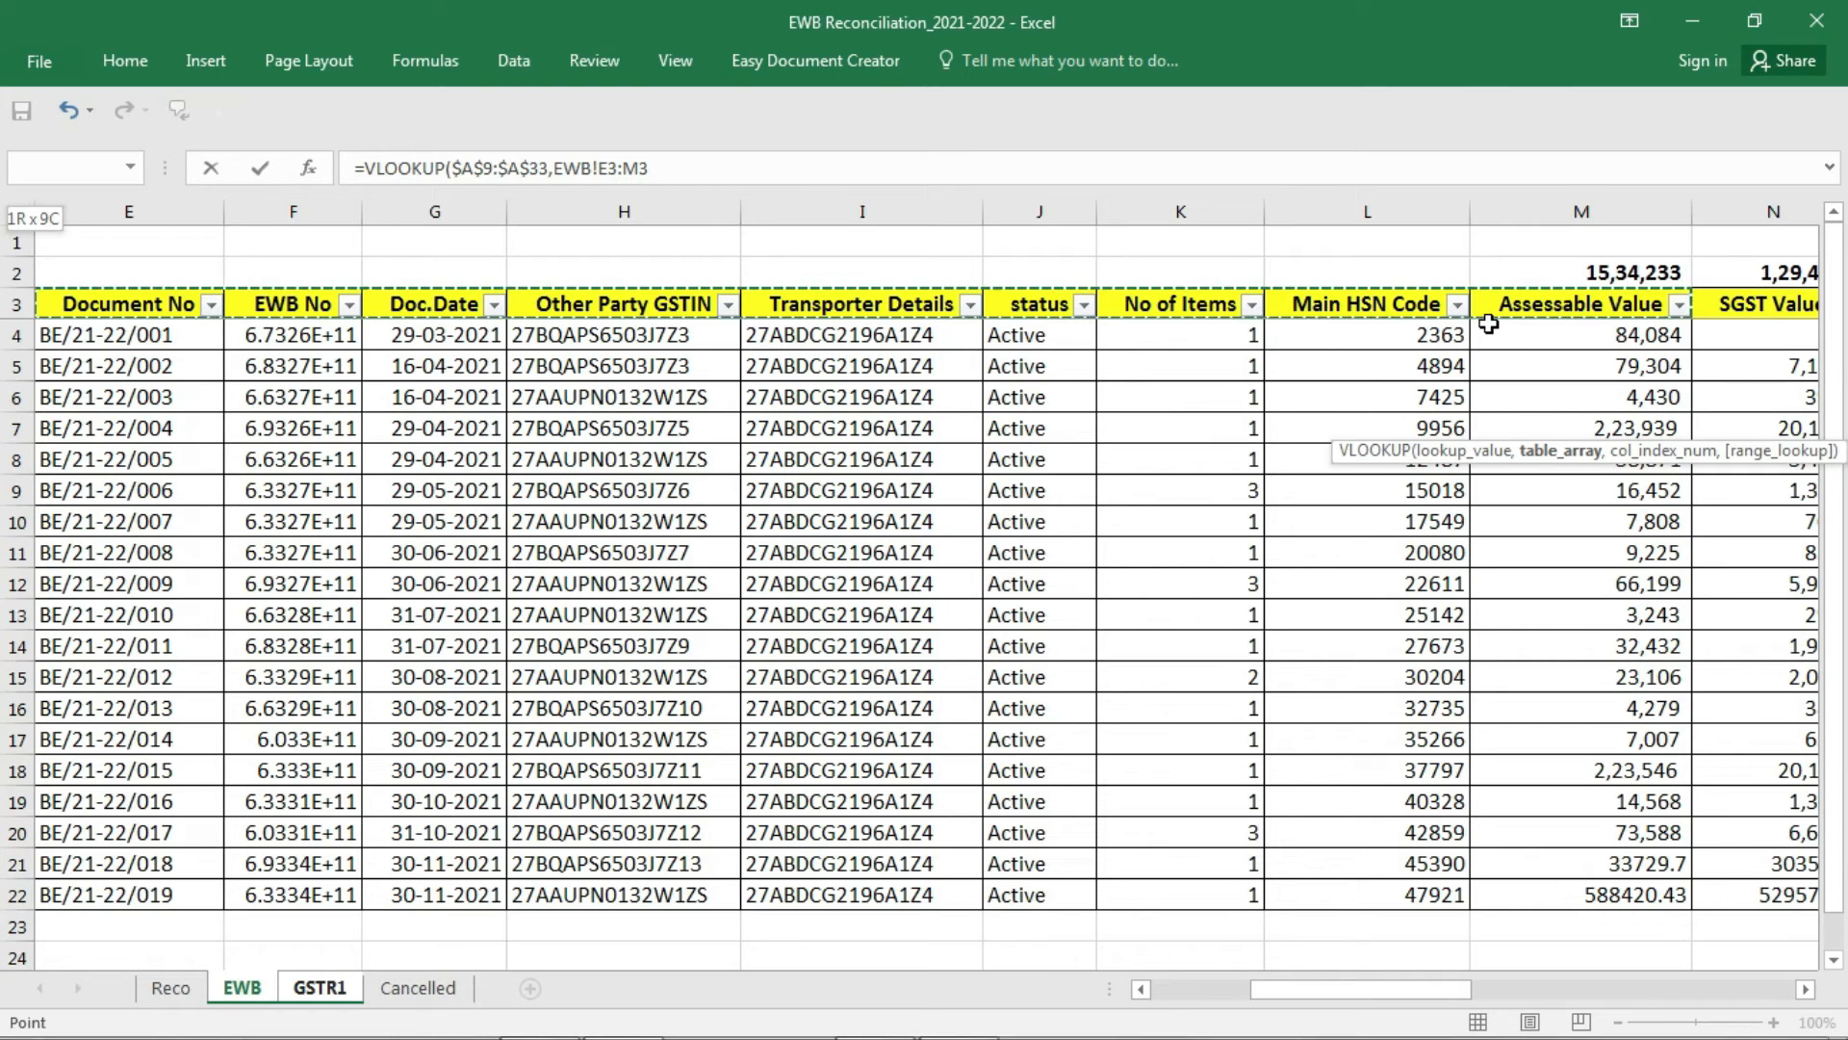
key(ctrl+shift+Down)
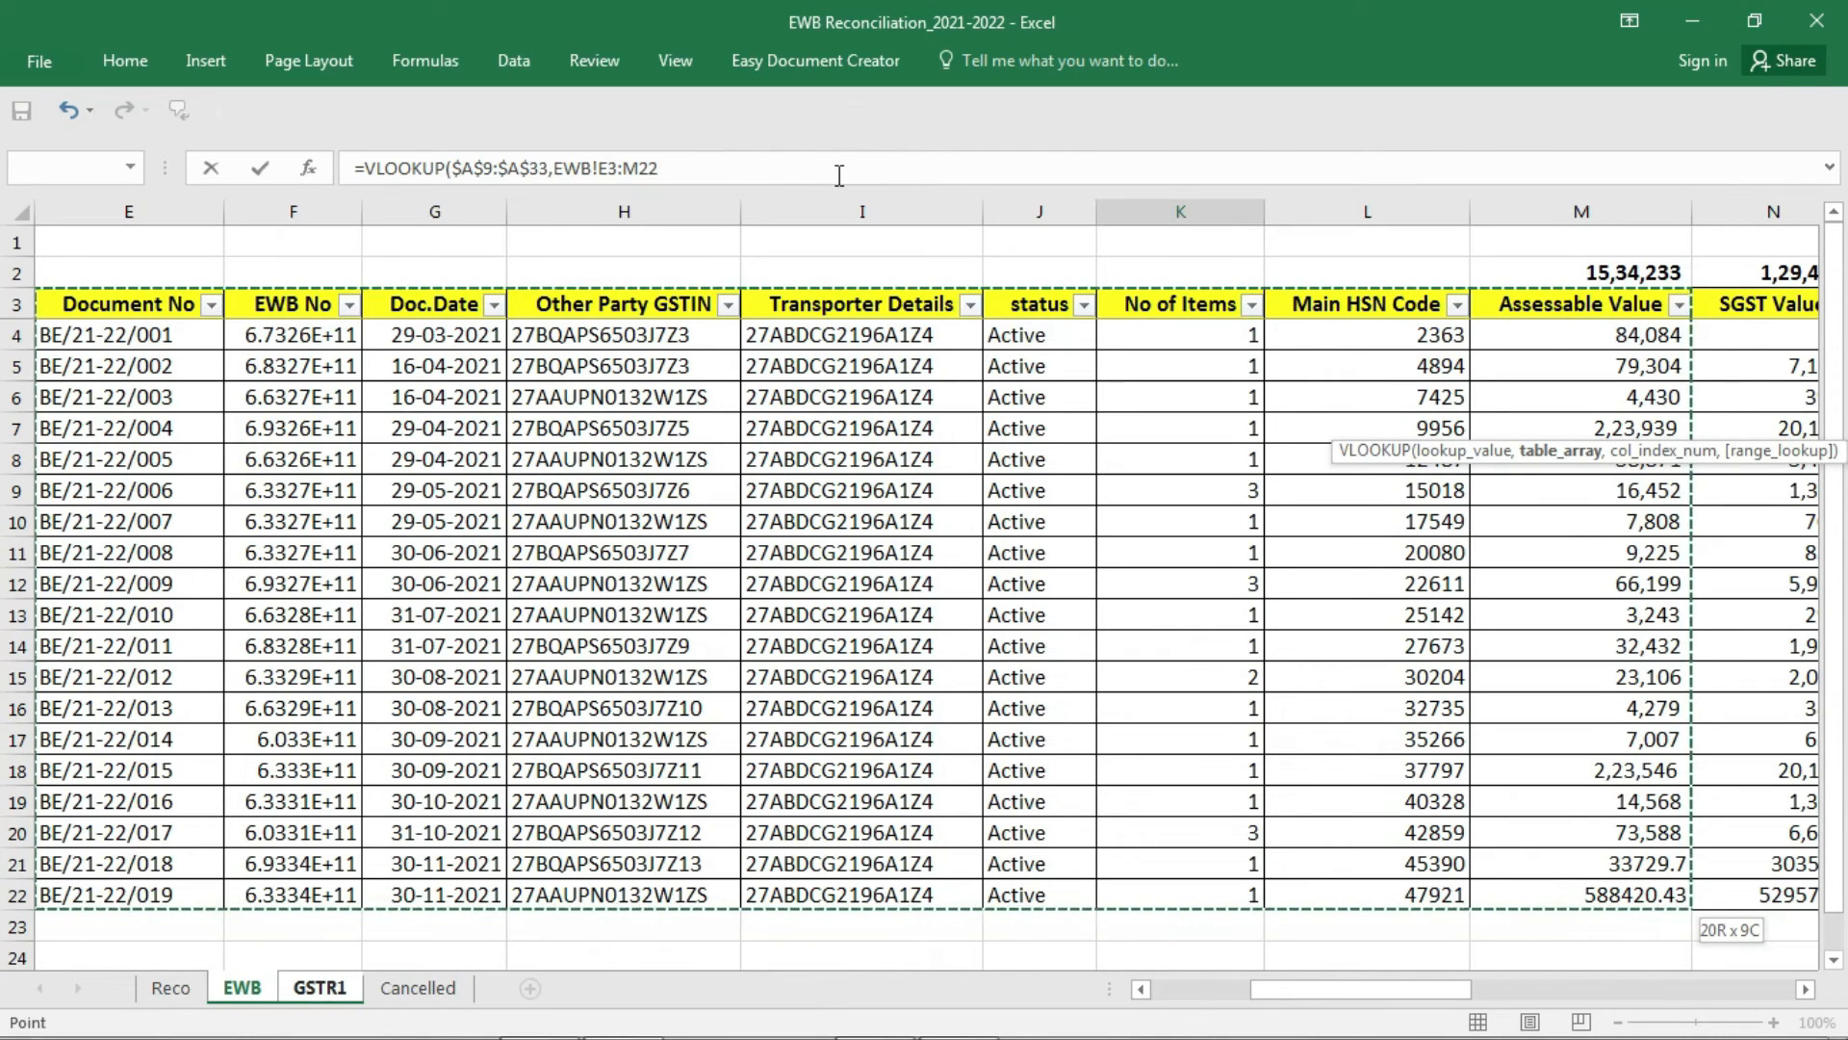
key(F4)
text(,)
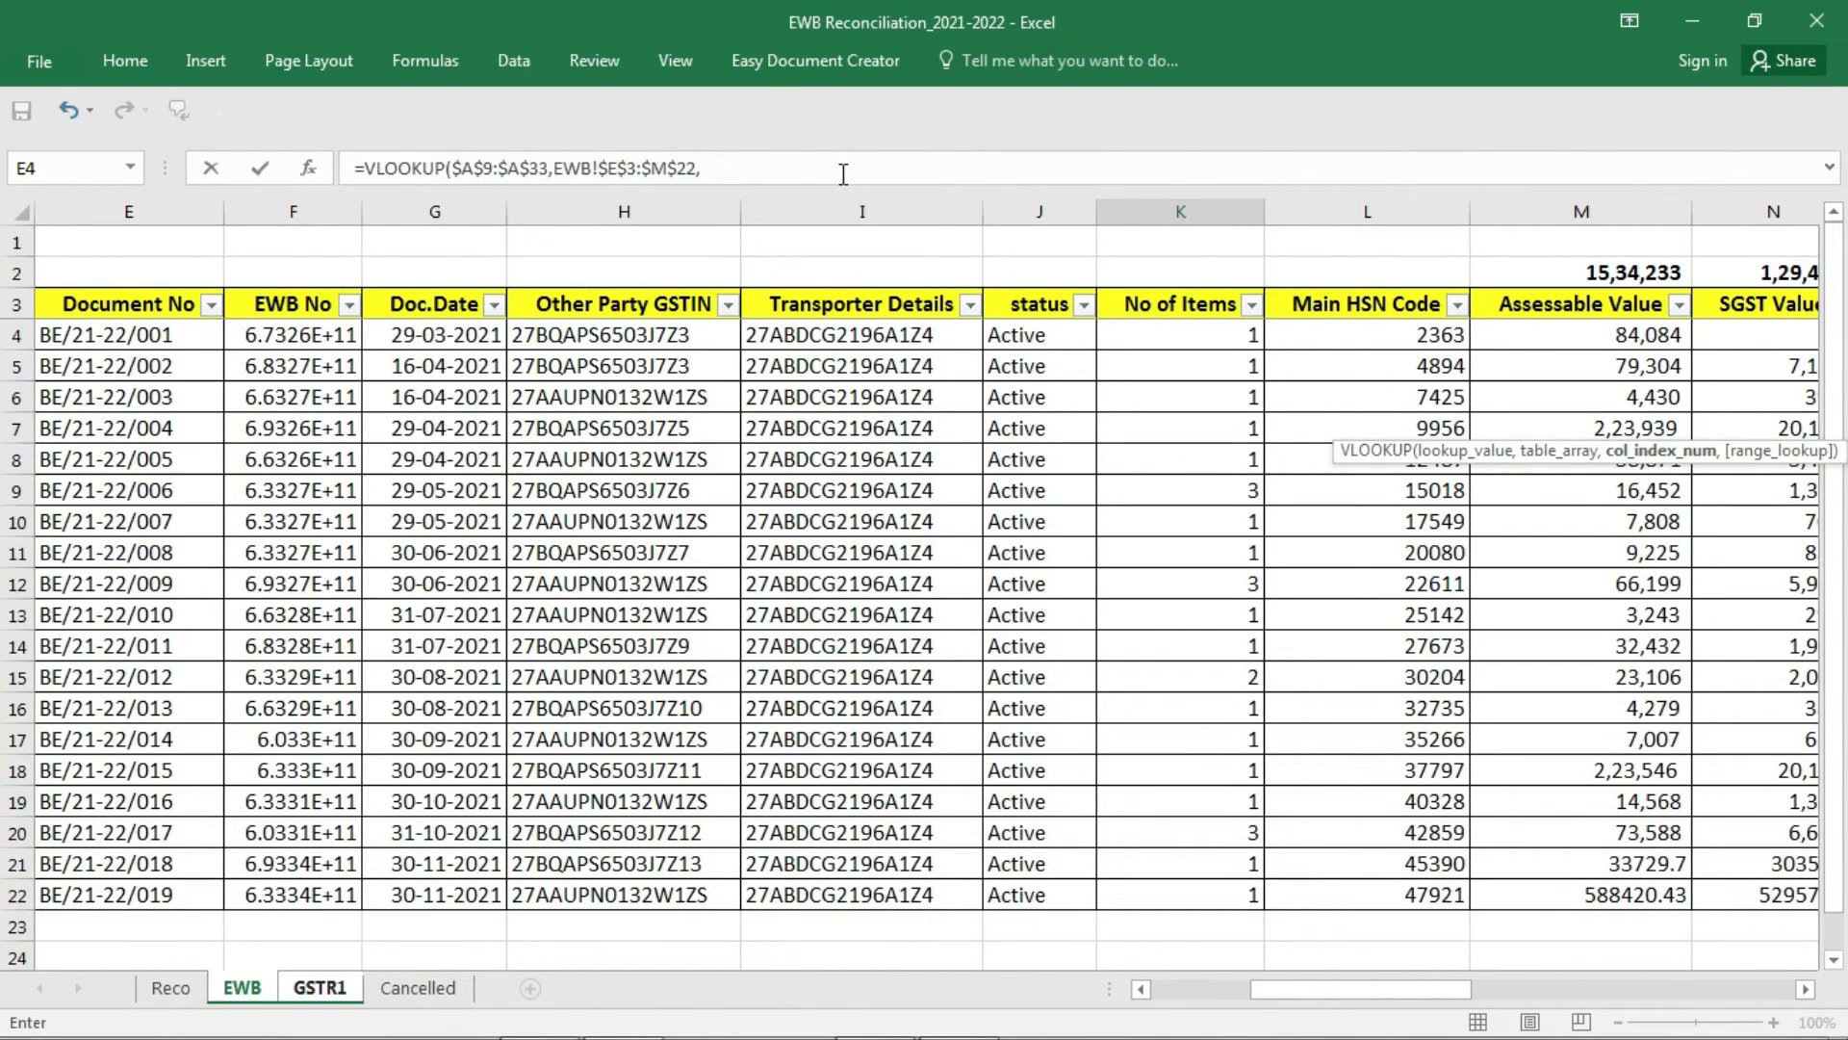
Complete the K9 lookup formula with column index 9 and exact match 0.
text(9,0)
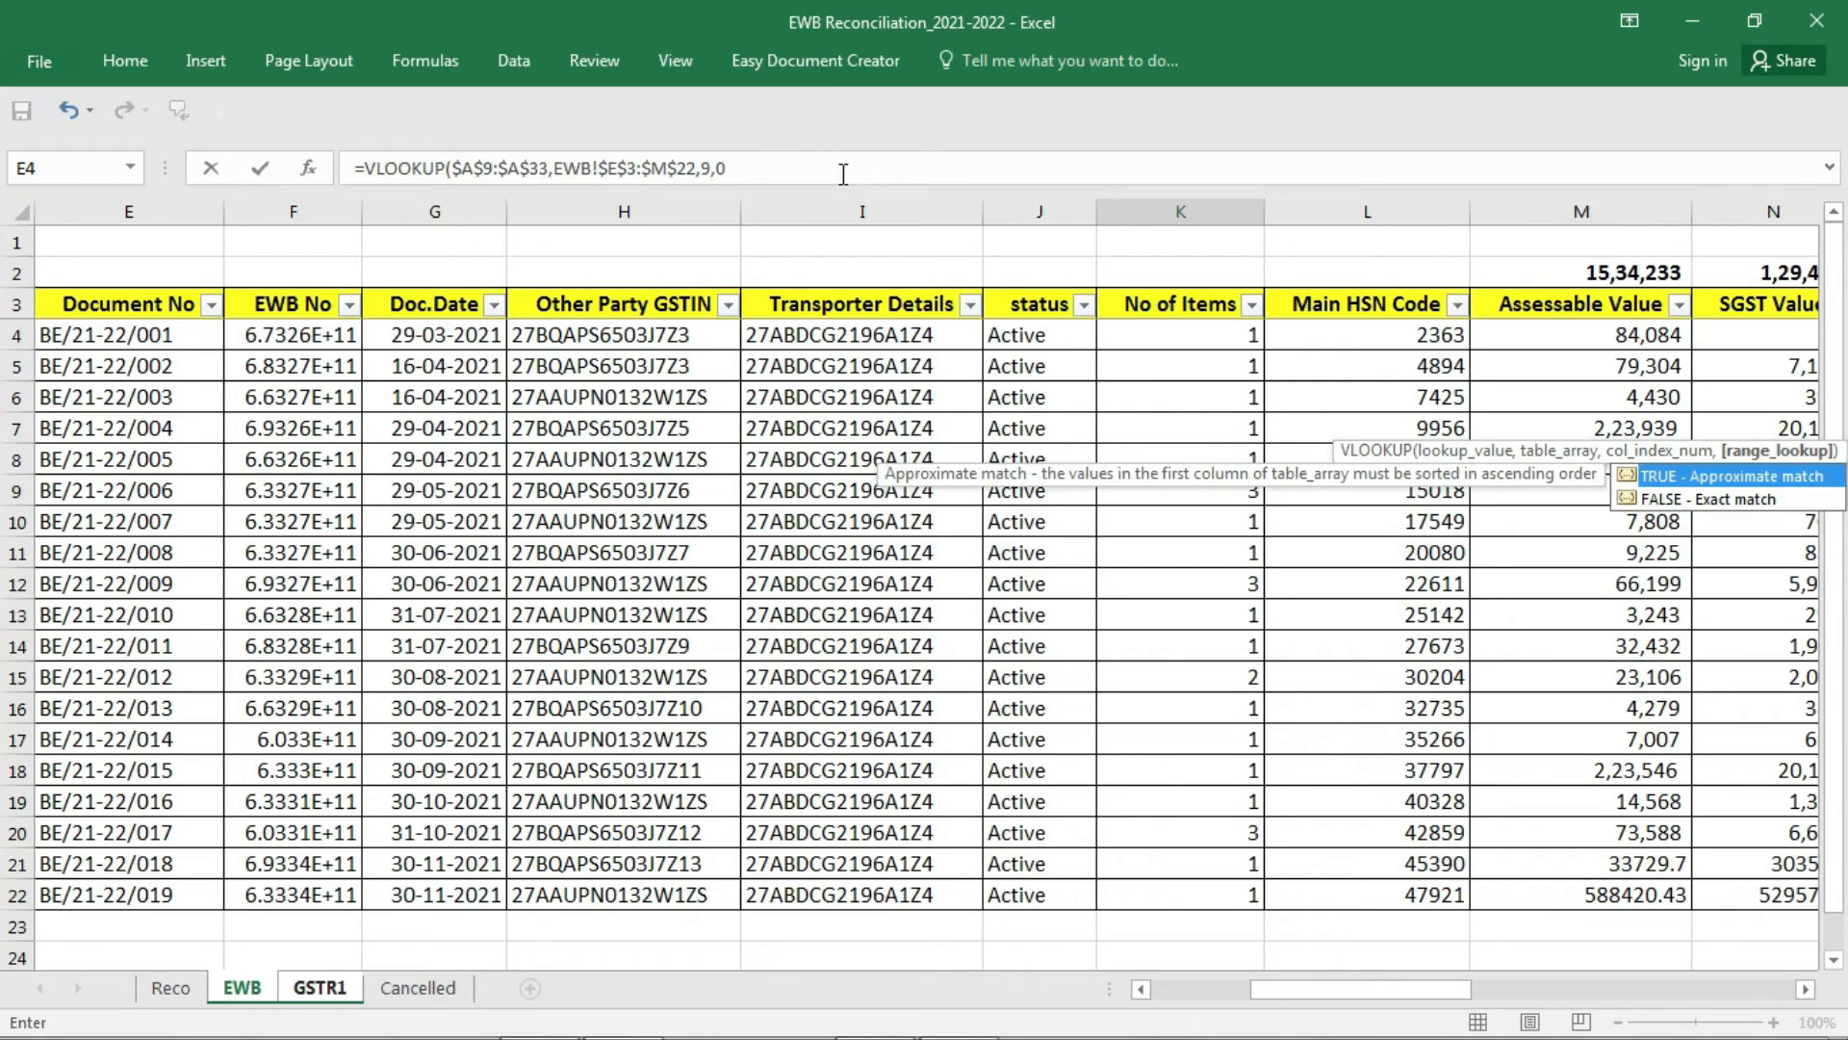
text())
key(Return)
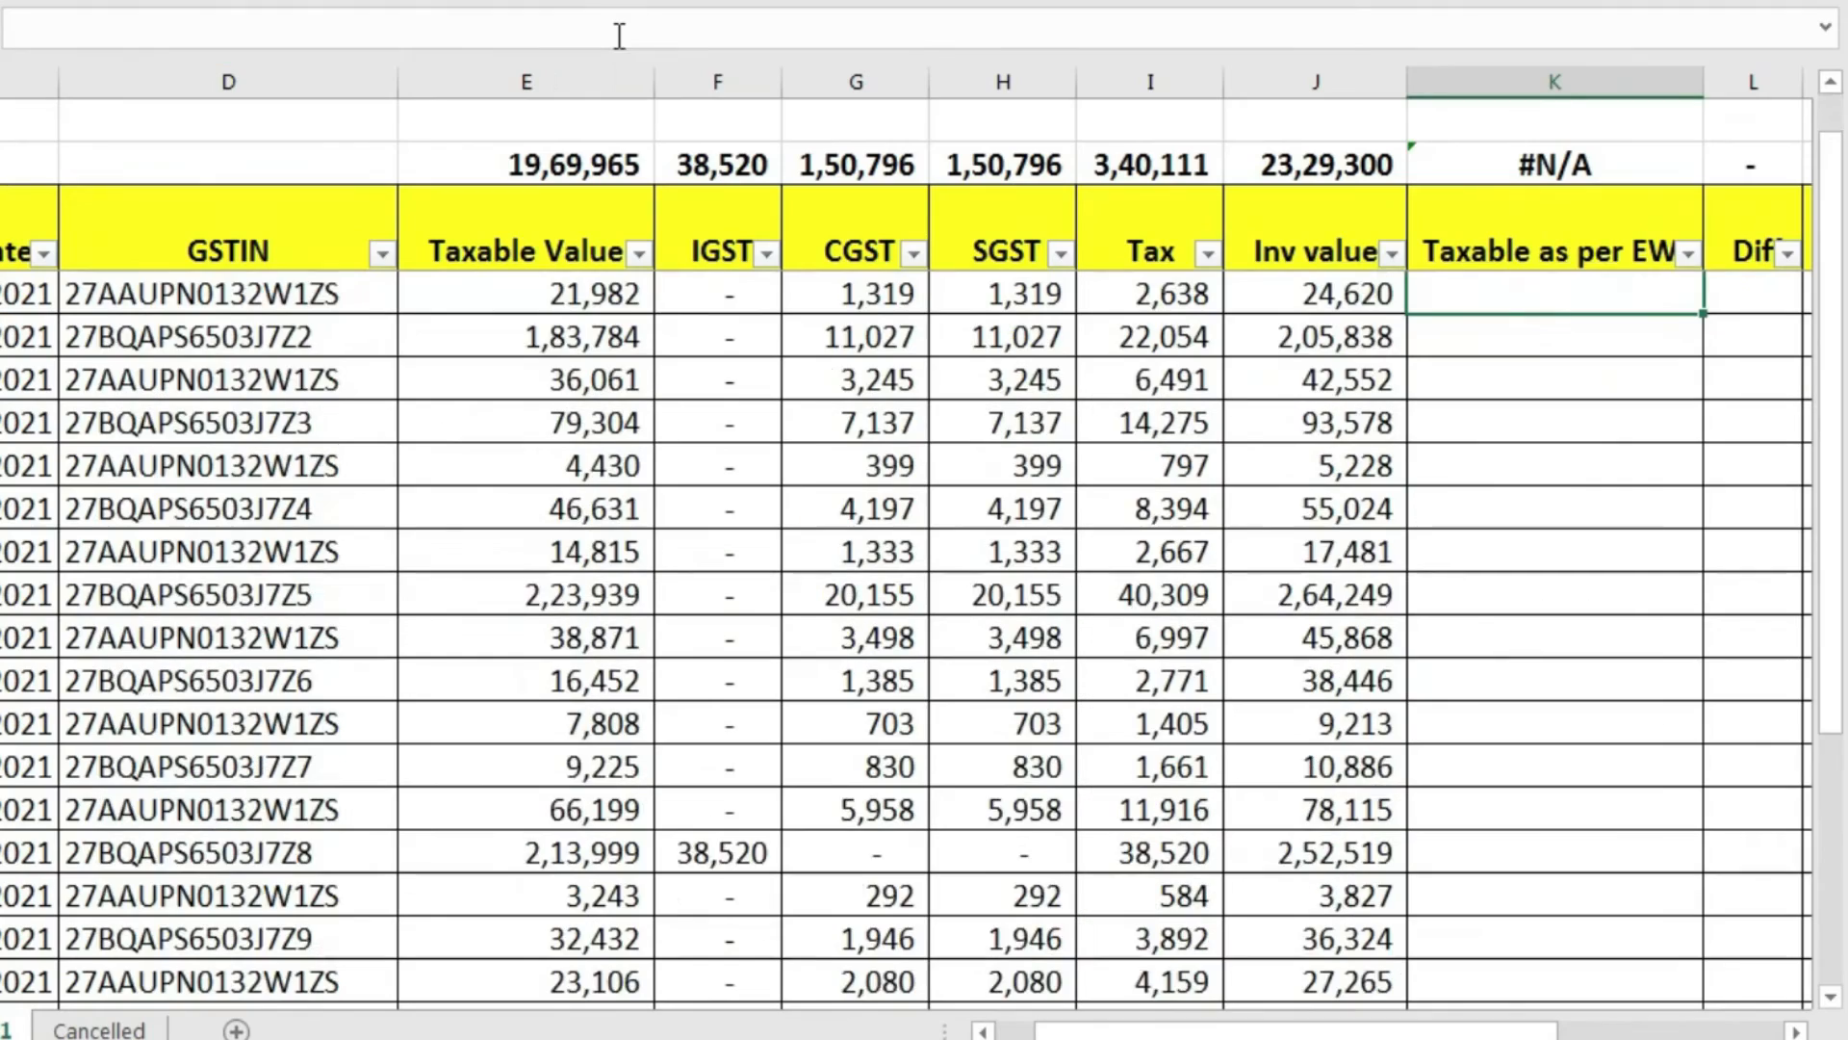
Copy the K9 lookup formula down the e-way bill taxable value column through row 33 and spot-check the matched values.
key(ctrl+c)
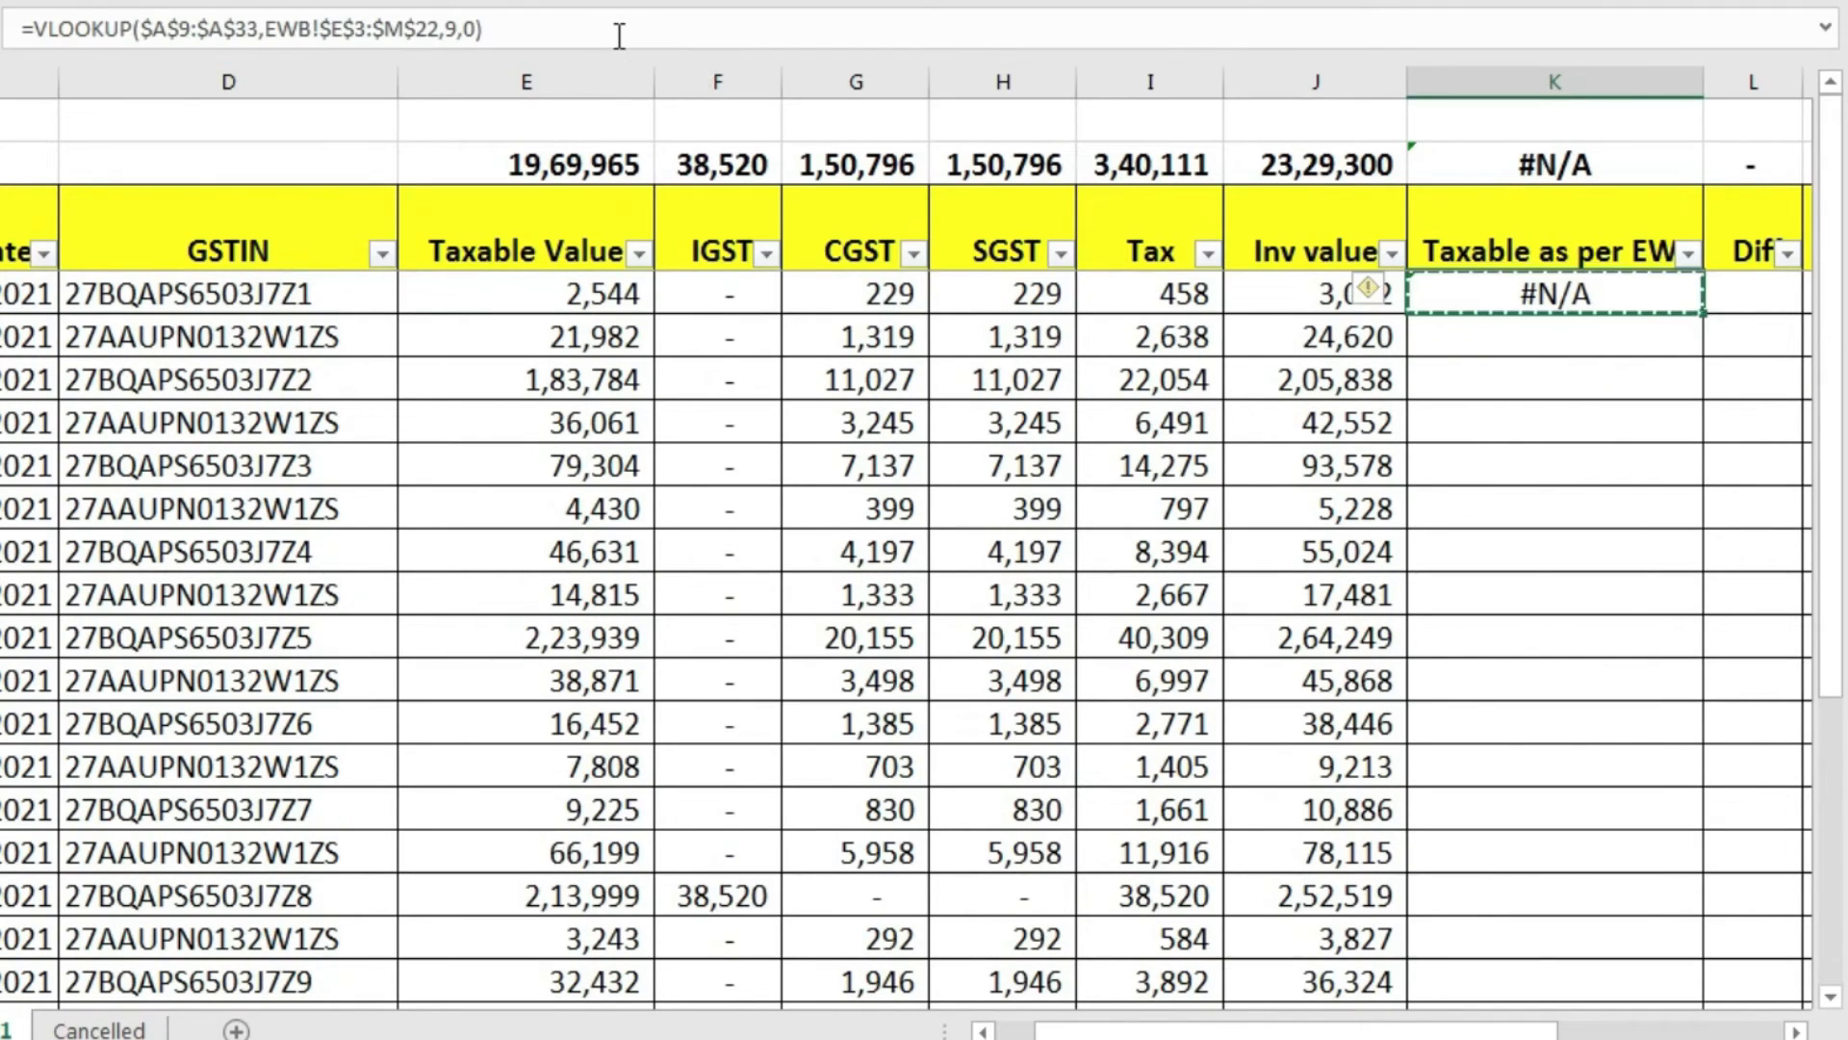
key(Left)
key(ctrl+Down)
key(Right)
key(ctrl+shift+Up)
key(ctrl+v)
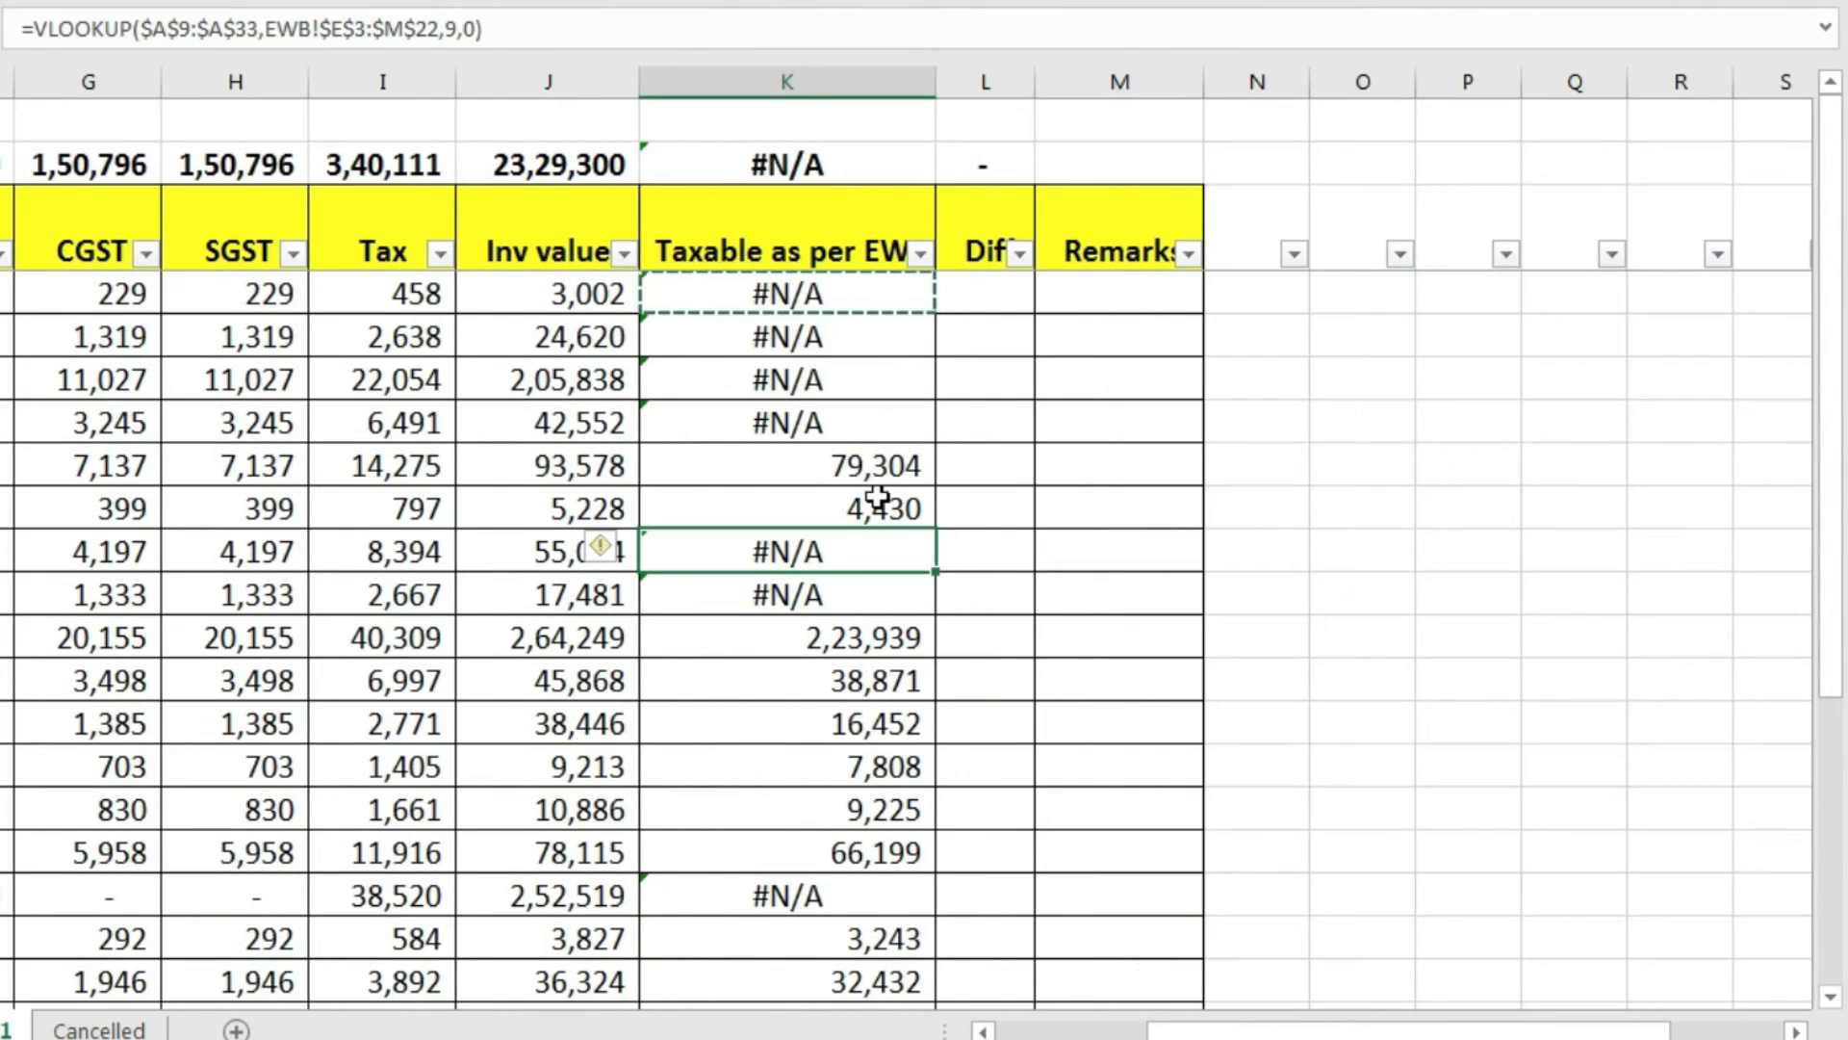
click(879, 468)
click(876, 508)
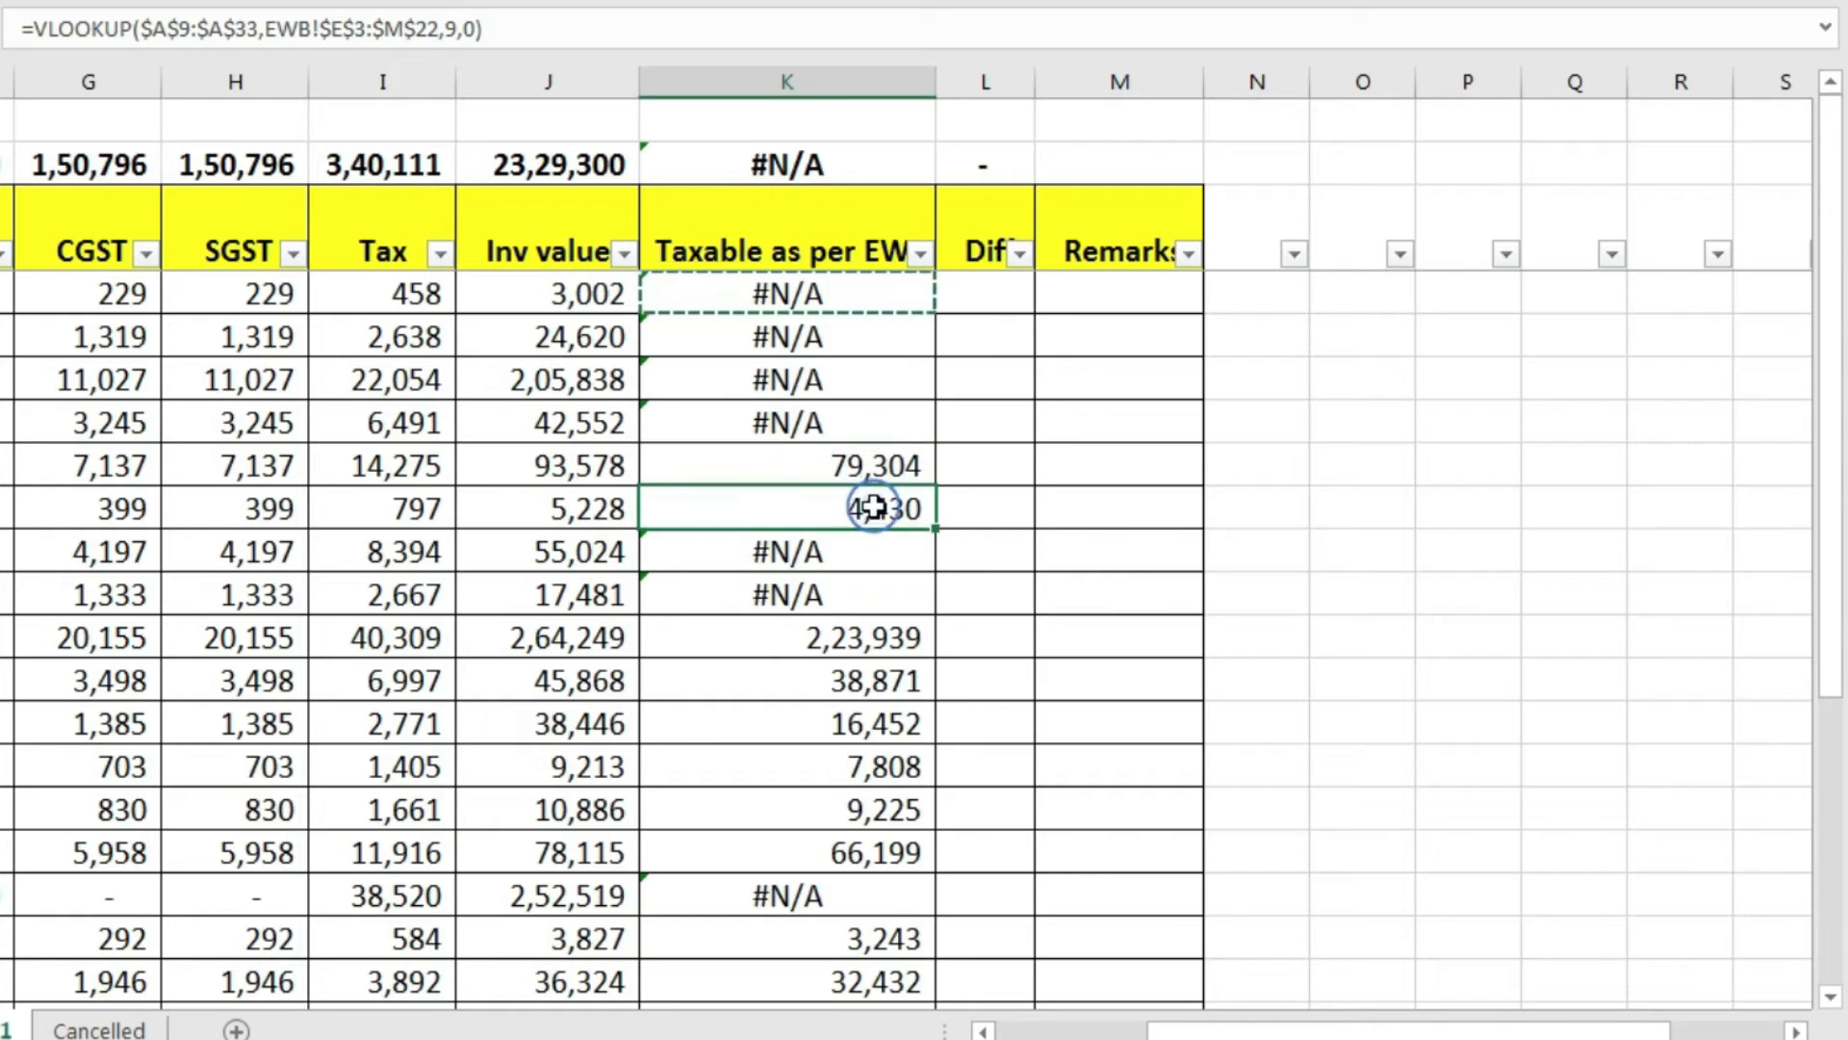
click(866, 639)
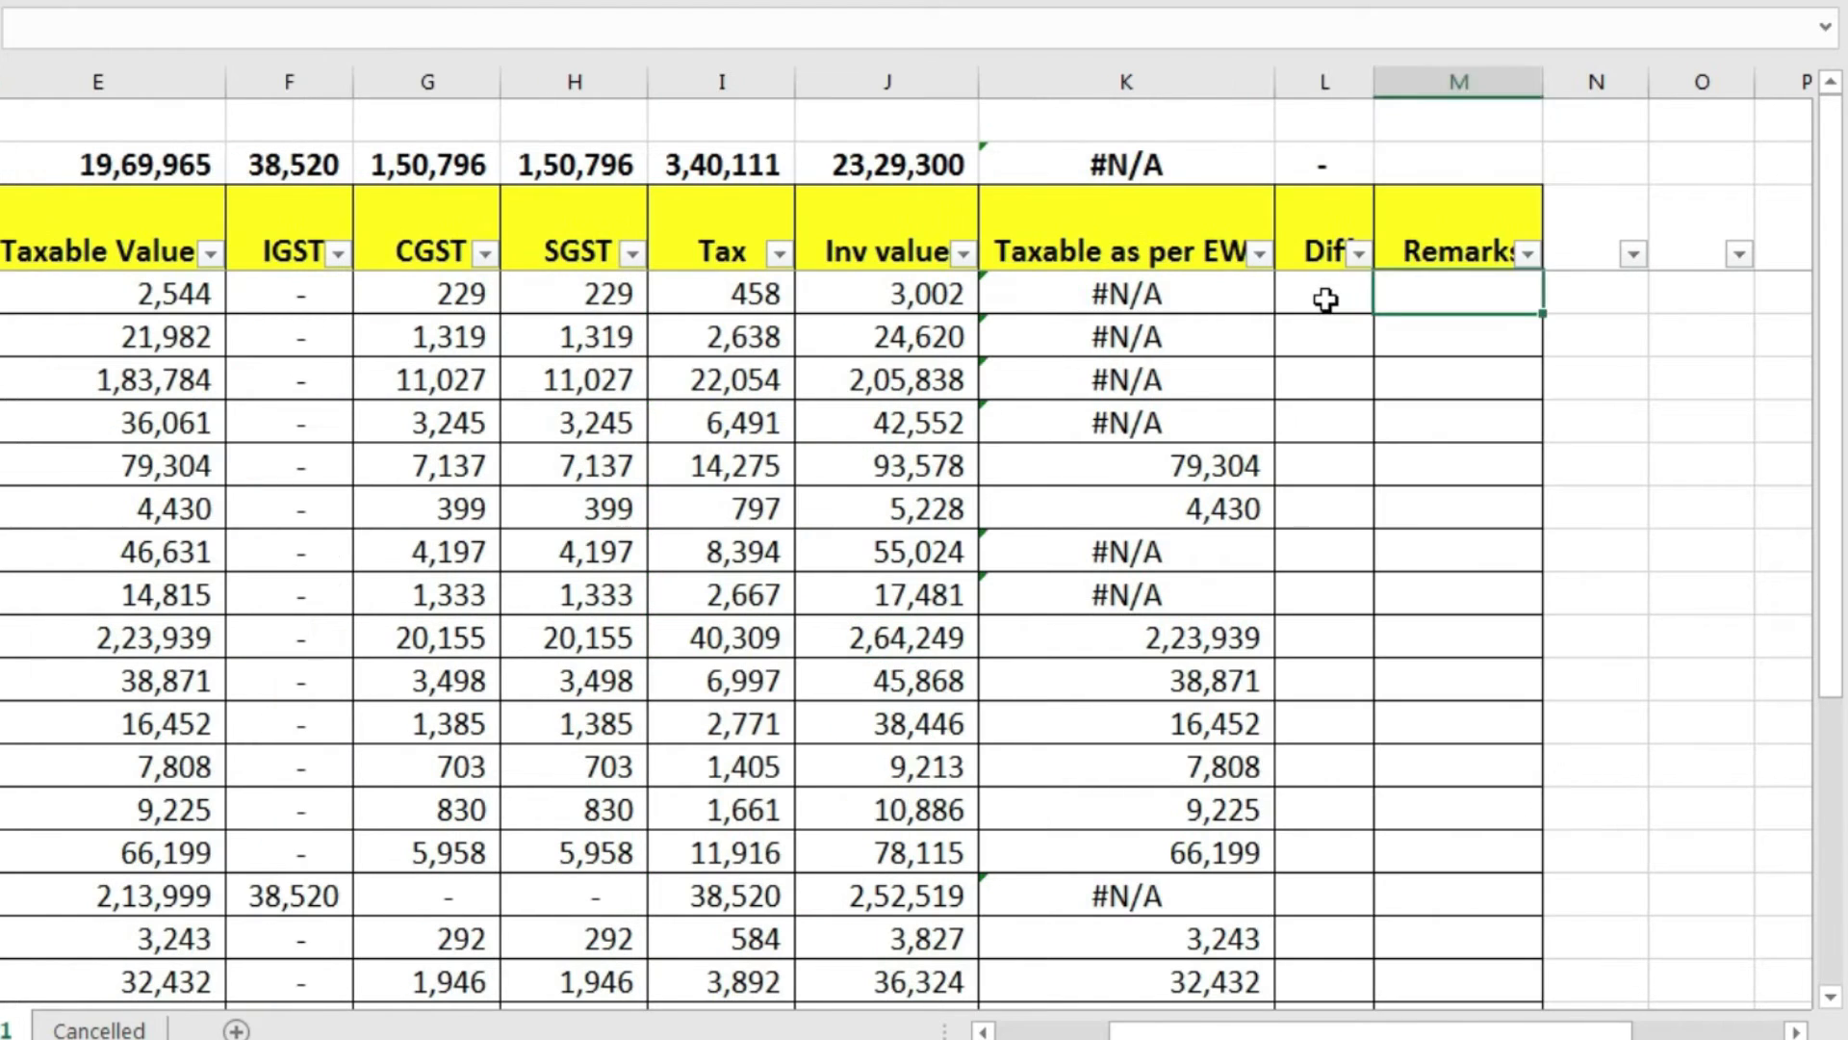
Enter the formula =E9-K9 in the first Diff cell, L9, to subtract the e-way bill taxable value from the GSTR1 taxable value.
click(1324, 299)
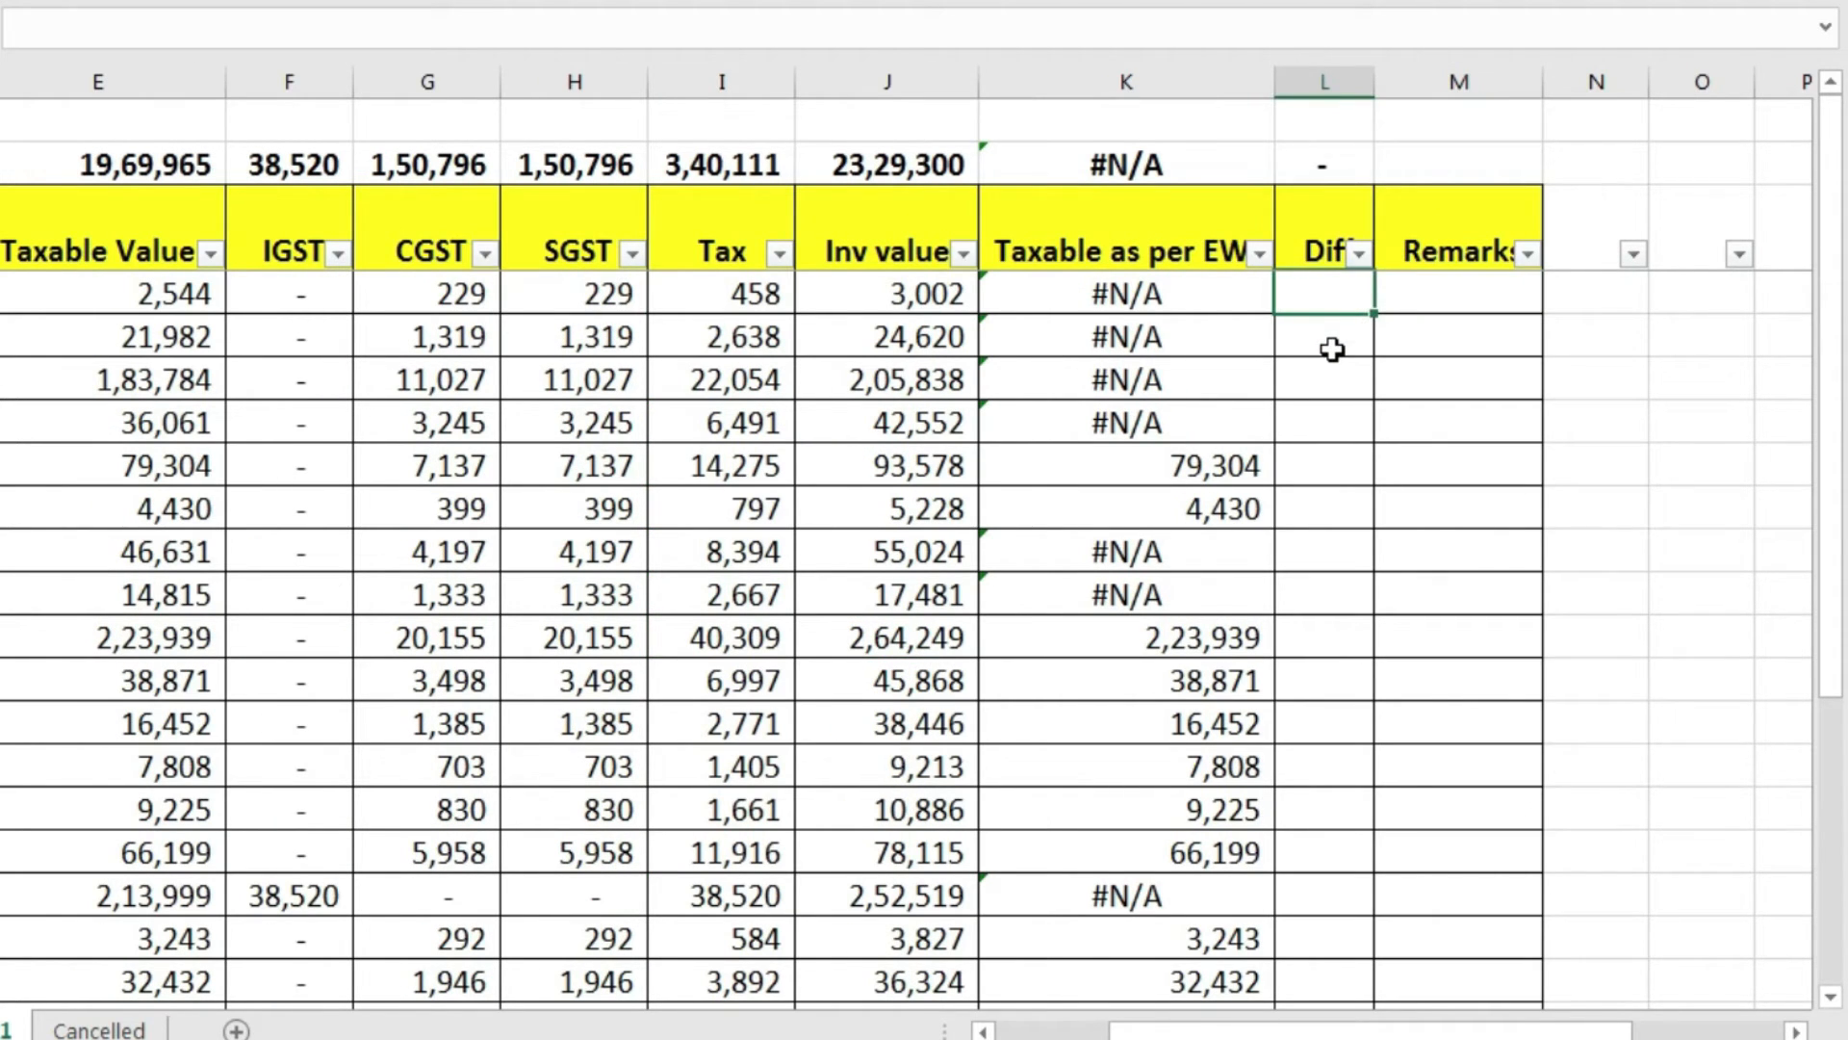
text(=)
key(Left)
key(Left)
key(Left)
key(Left)
key(Left)
key(Left)
key(Left)
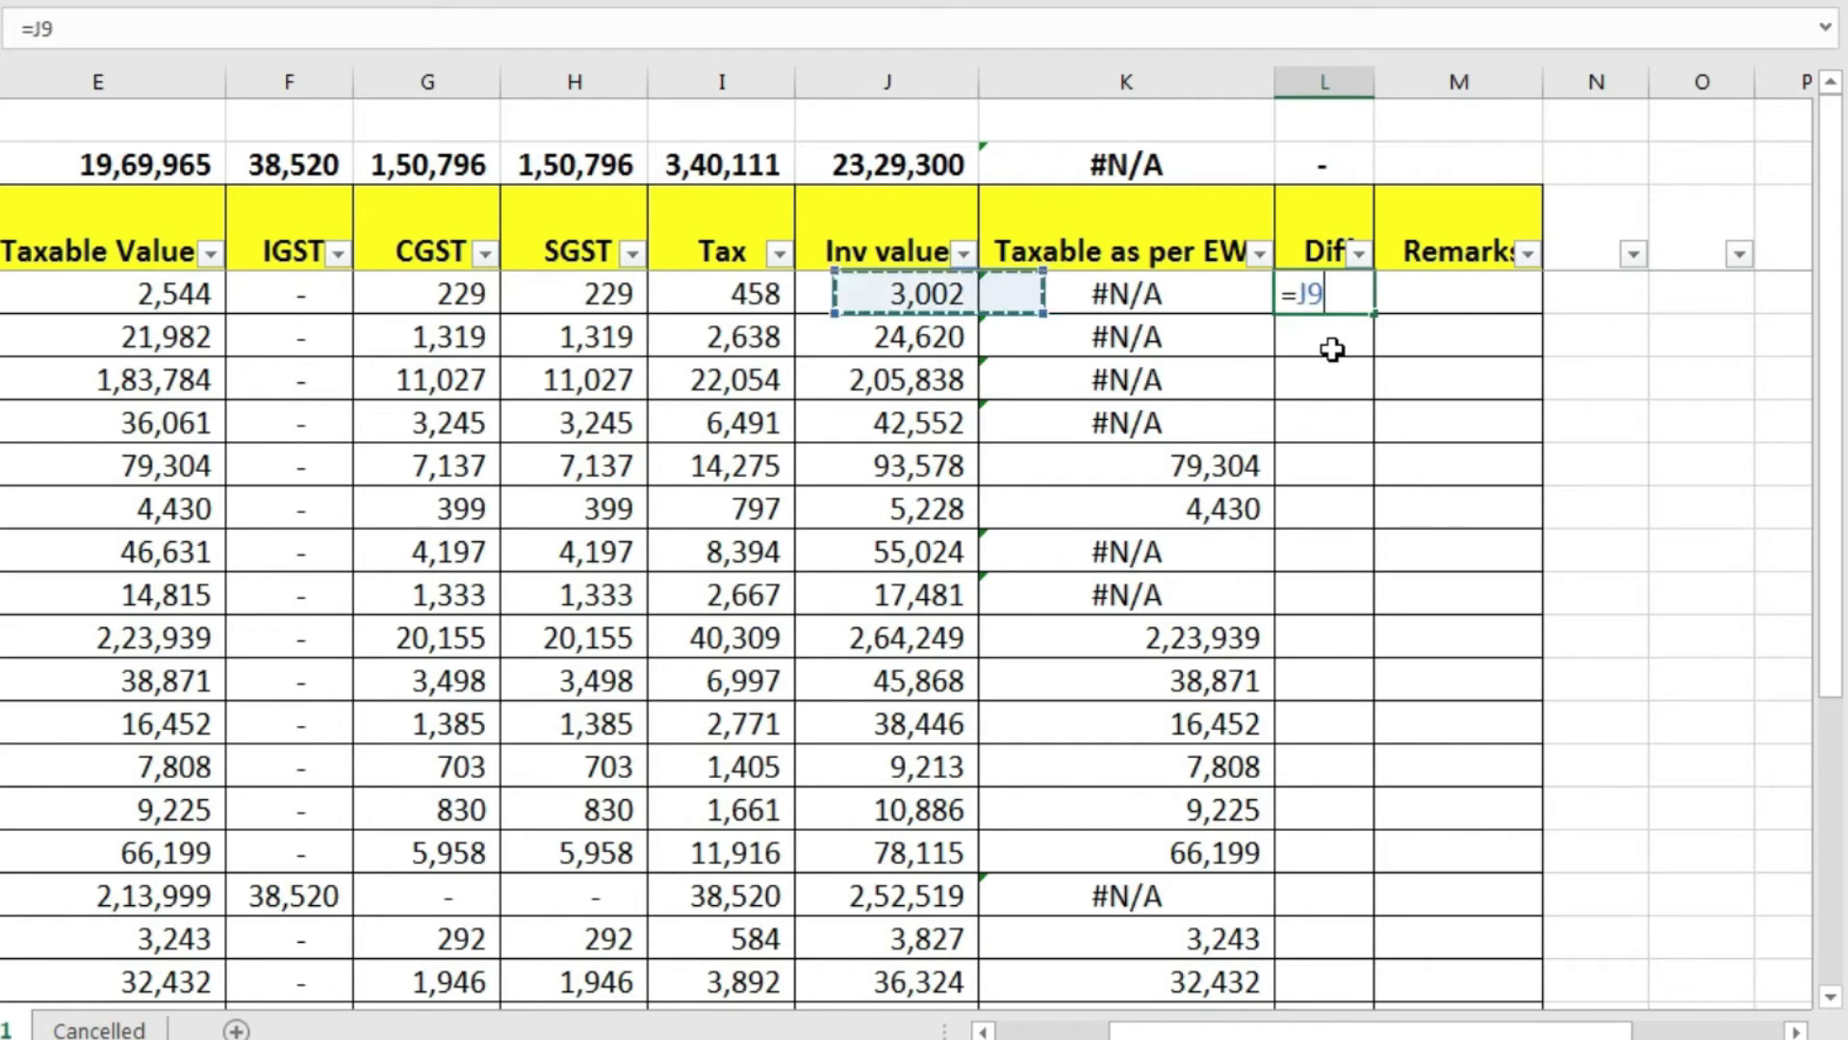
text(-)
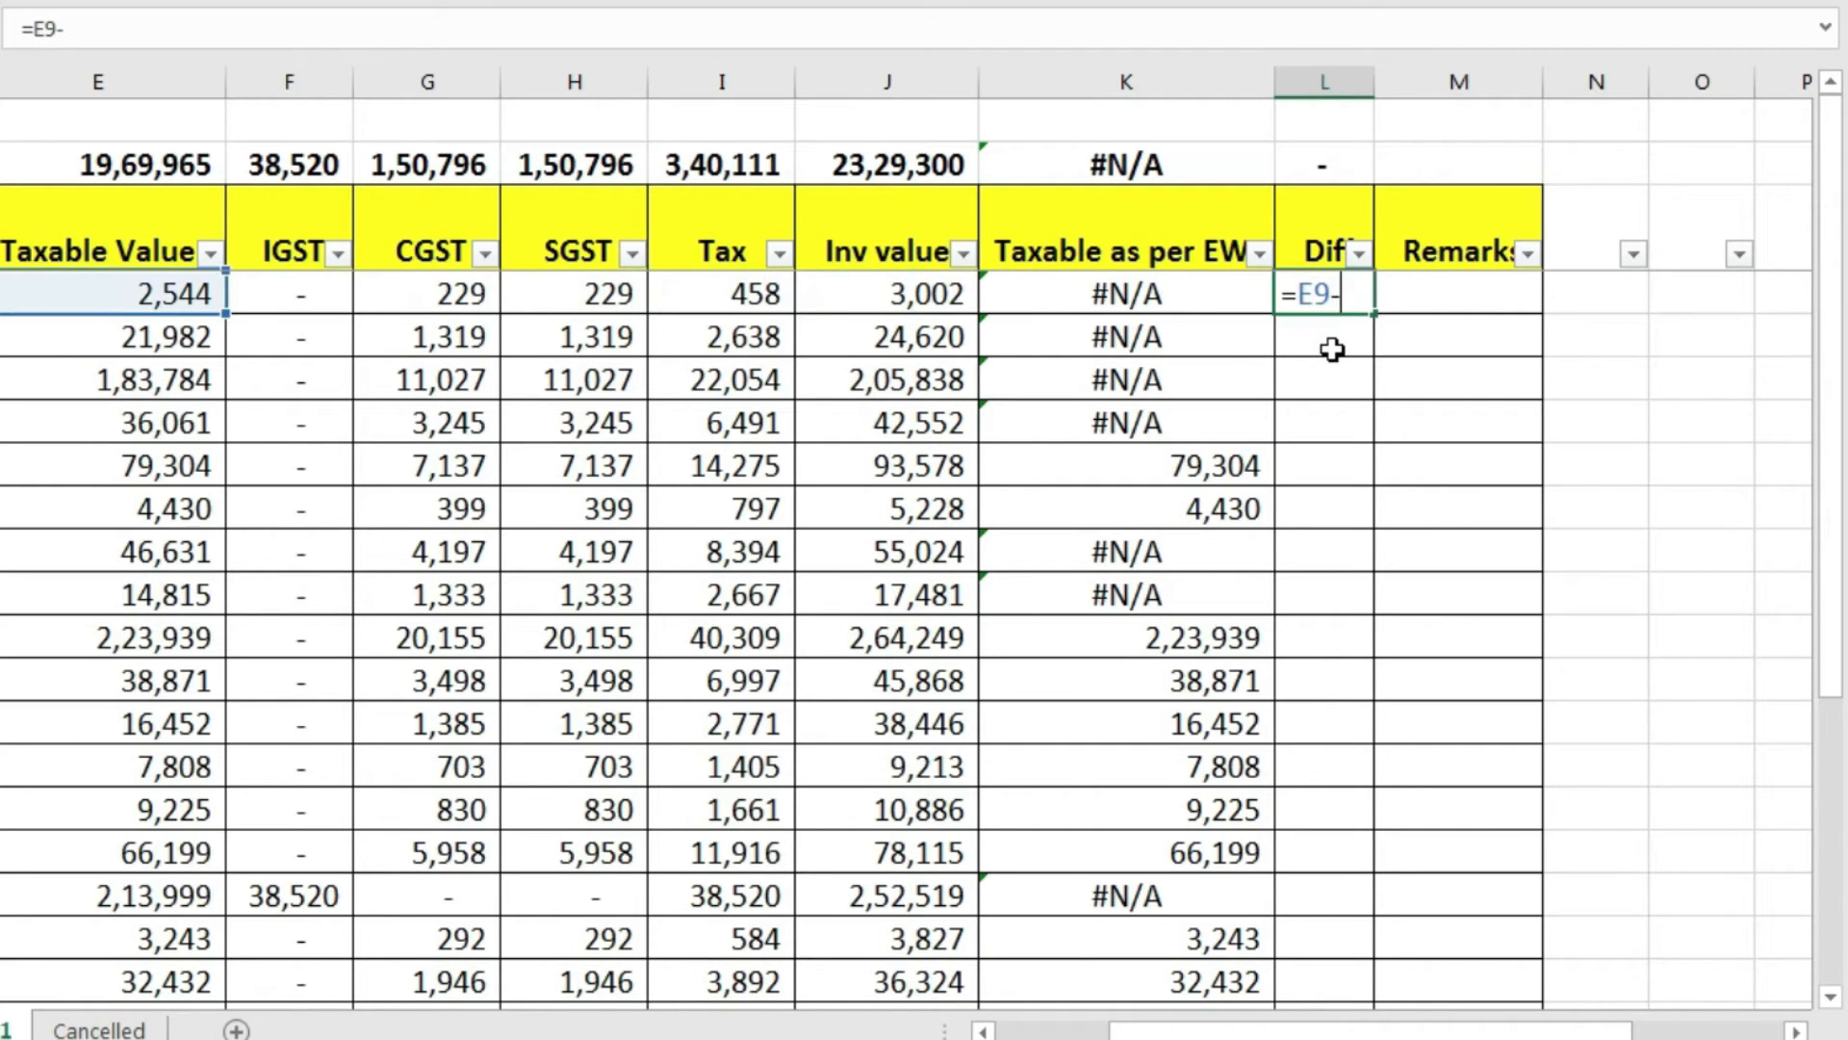
key(Left)
key(Return)
Copy the L9 difference formula down the Diff column through row 33.
key(Up)
key(ctrl+c)
key(Left)
key(ctrl+Down)
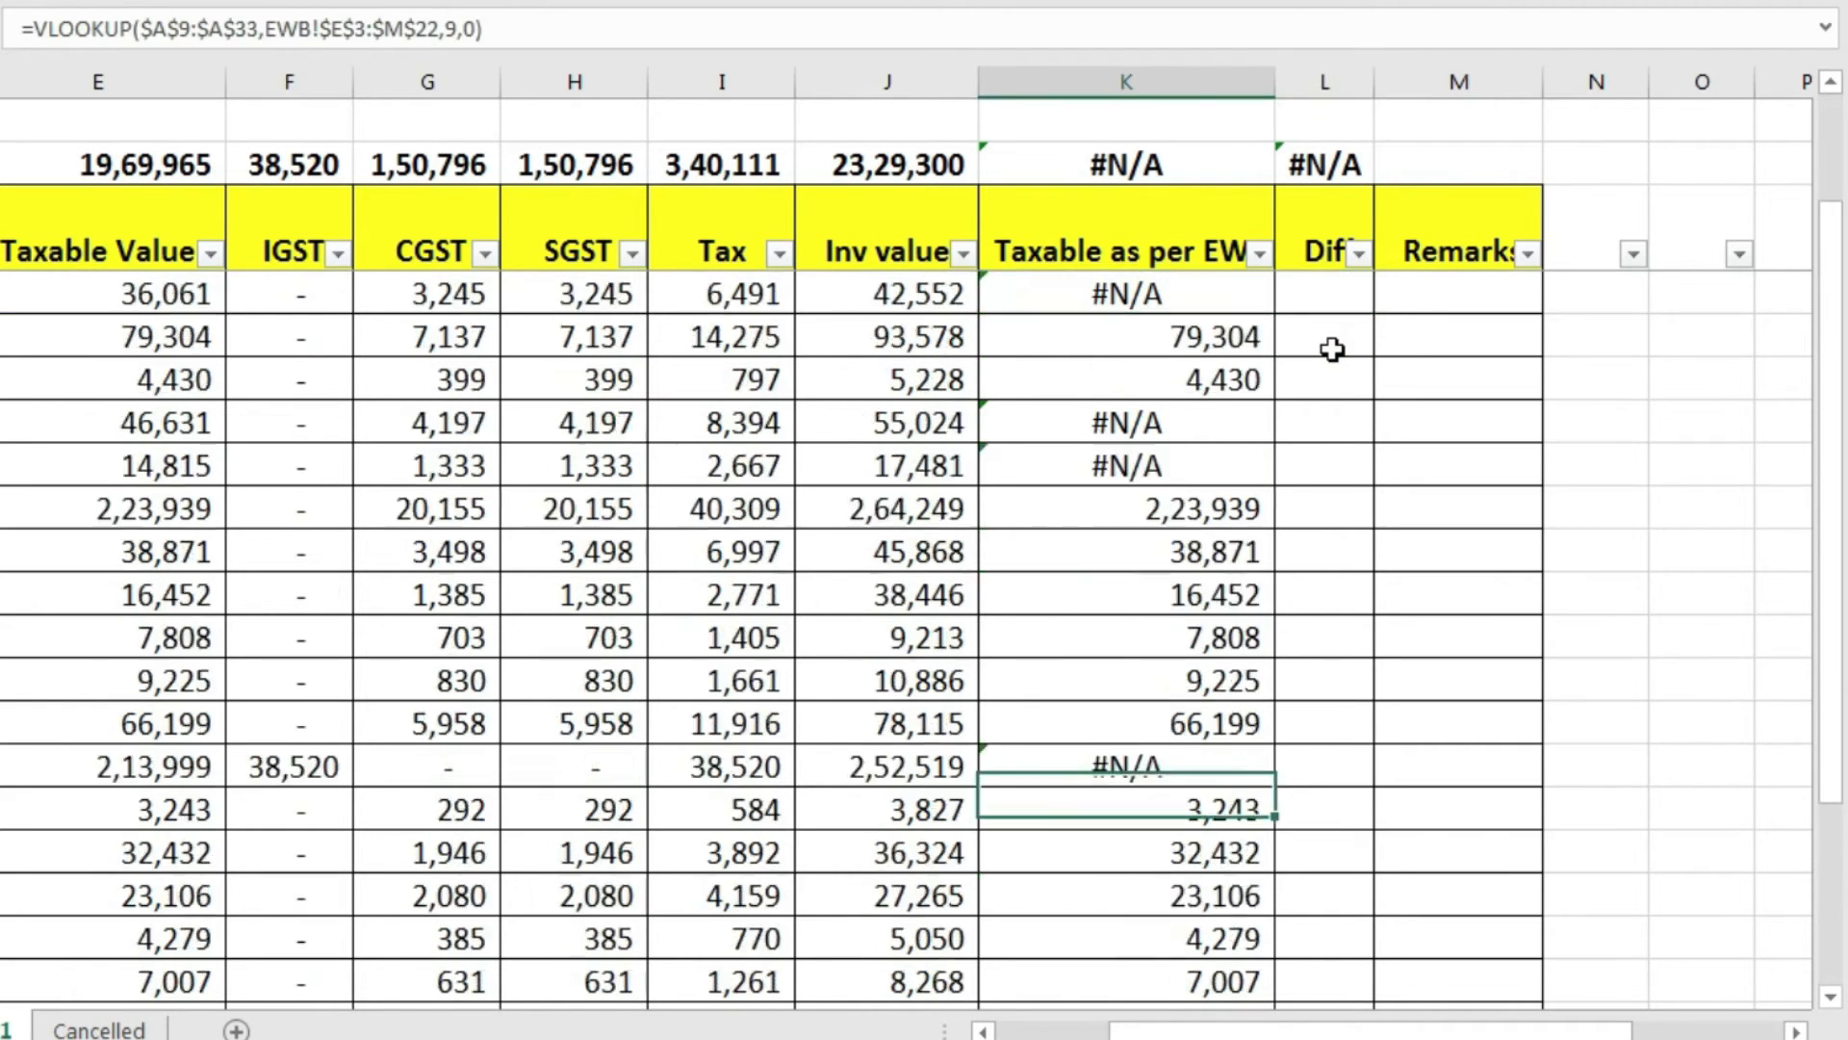
key(Right)
key(ctrl+shift+Up)
key(ctrl+v)
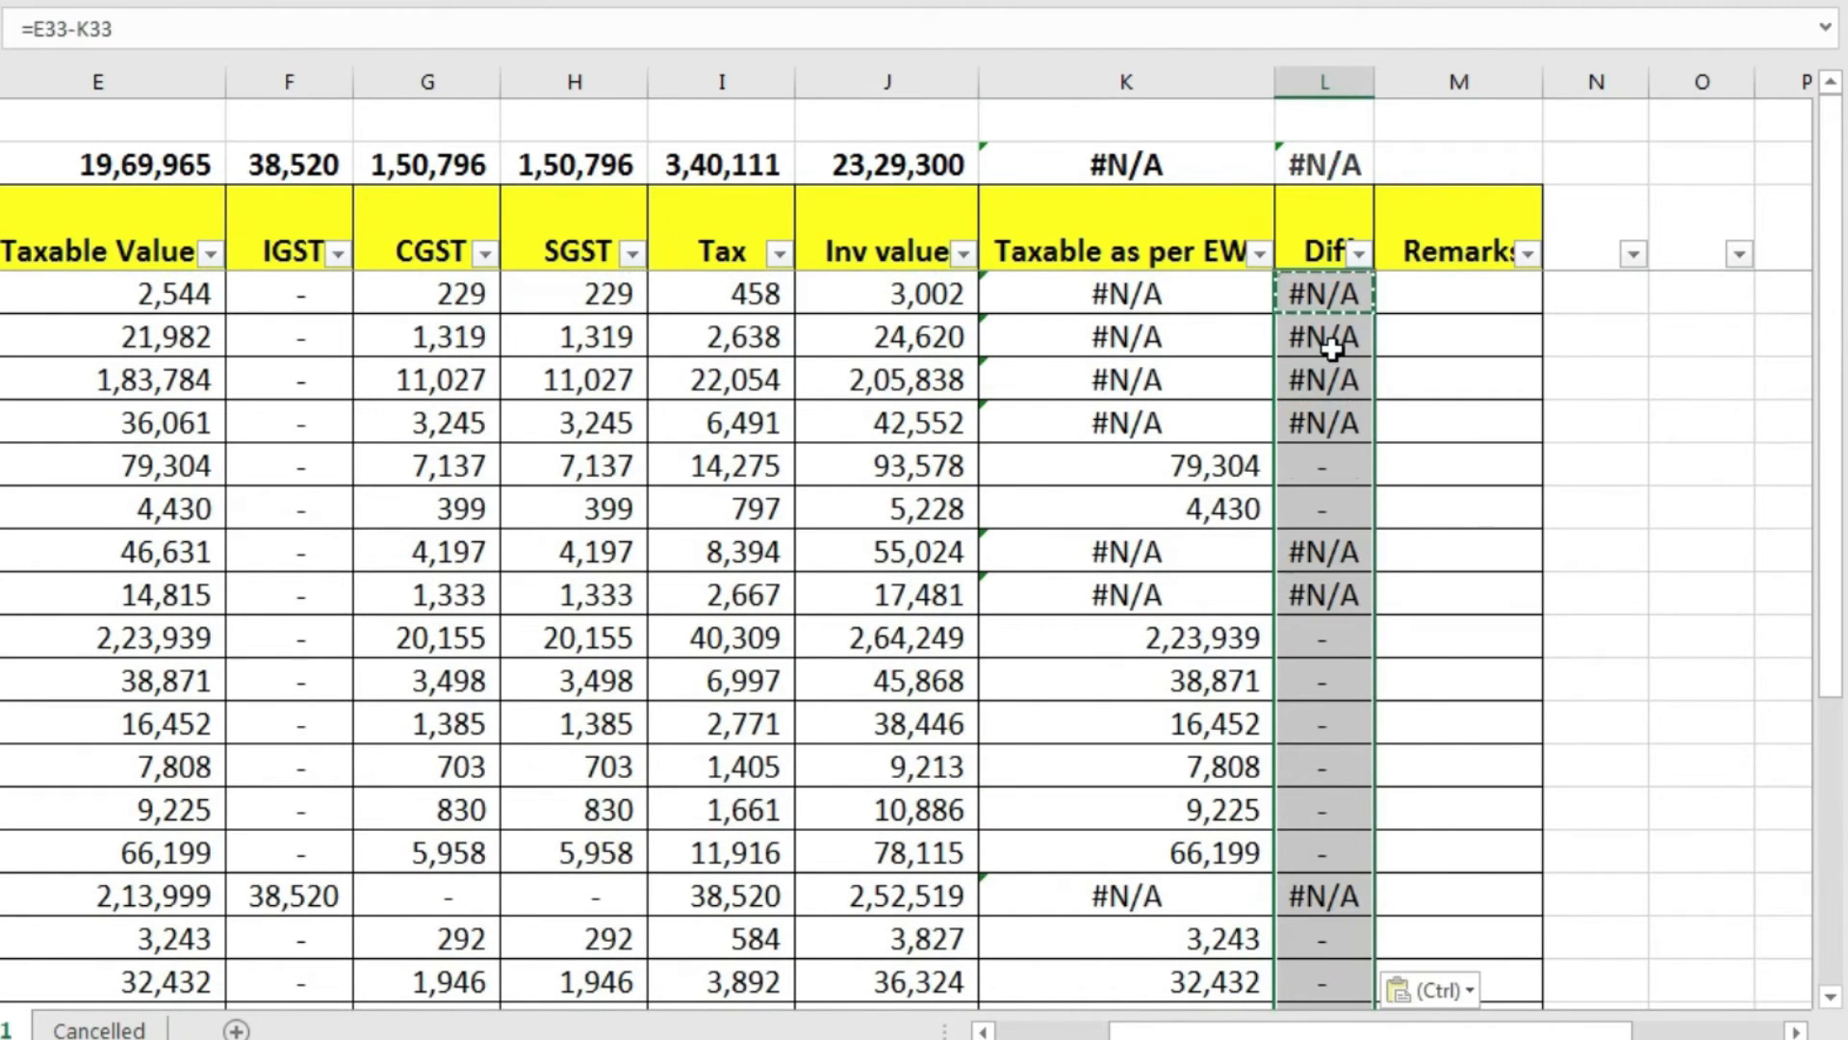
Review the Diff column for matched and unmatched invoices, and inspect the row 9 difference and lookup formulas.
drag(1355, 465, 1355, 486)
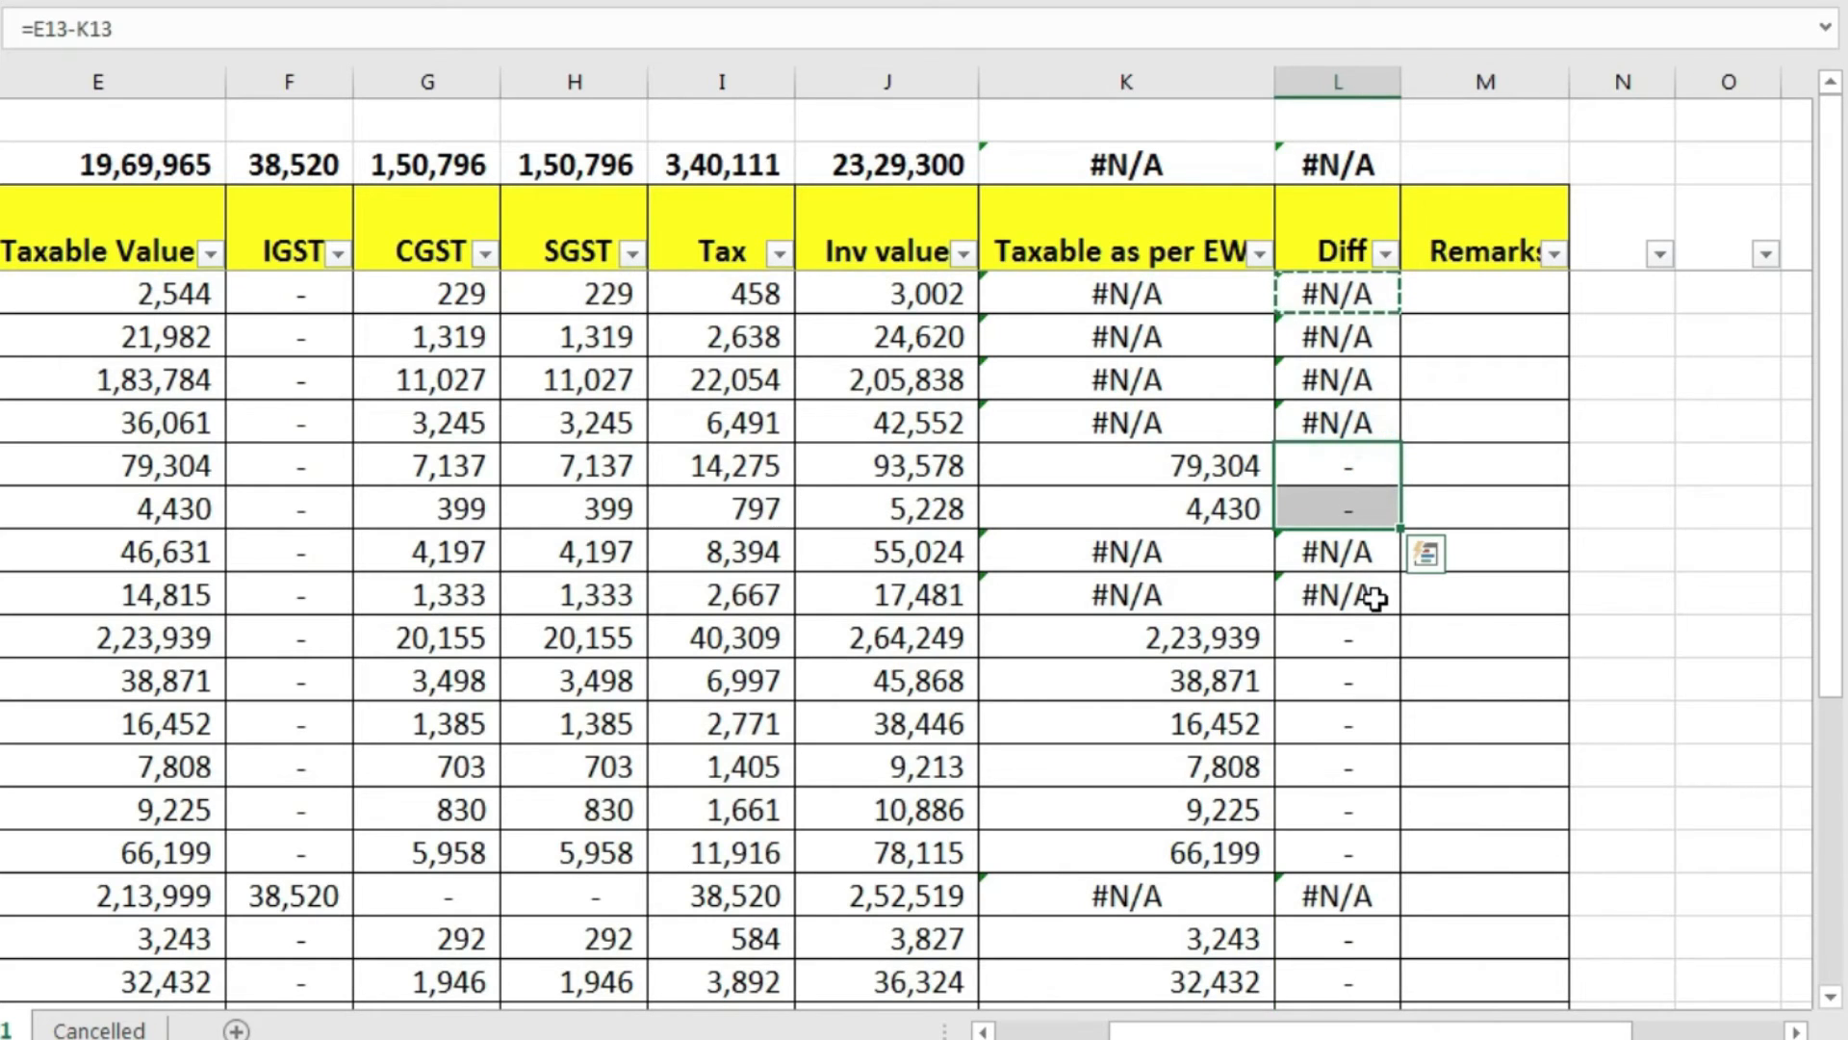
scroll(1361, 598, down, 5)
scroll(1375, 597, up, 2)
scroll(1373, 592, up, 3)
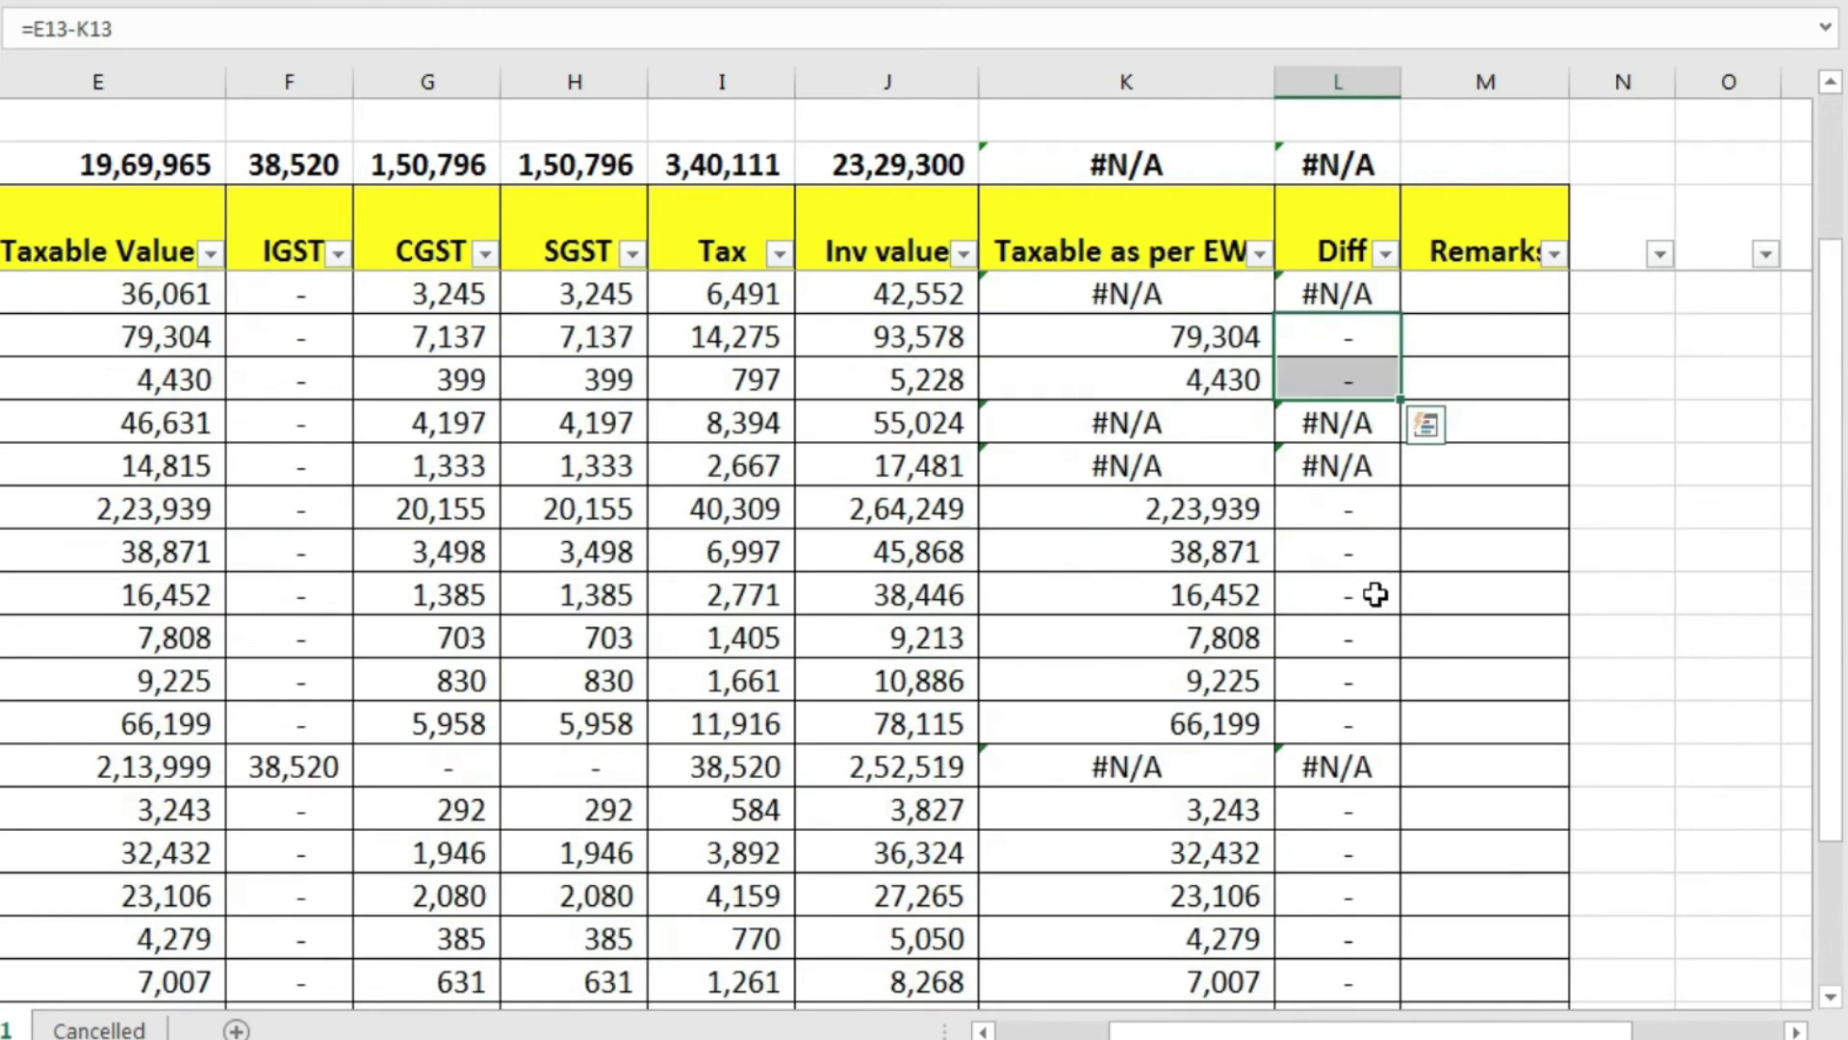
click(1338, 296)
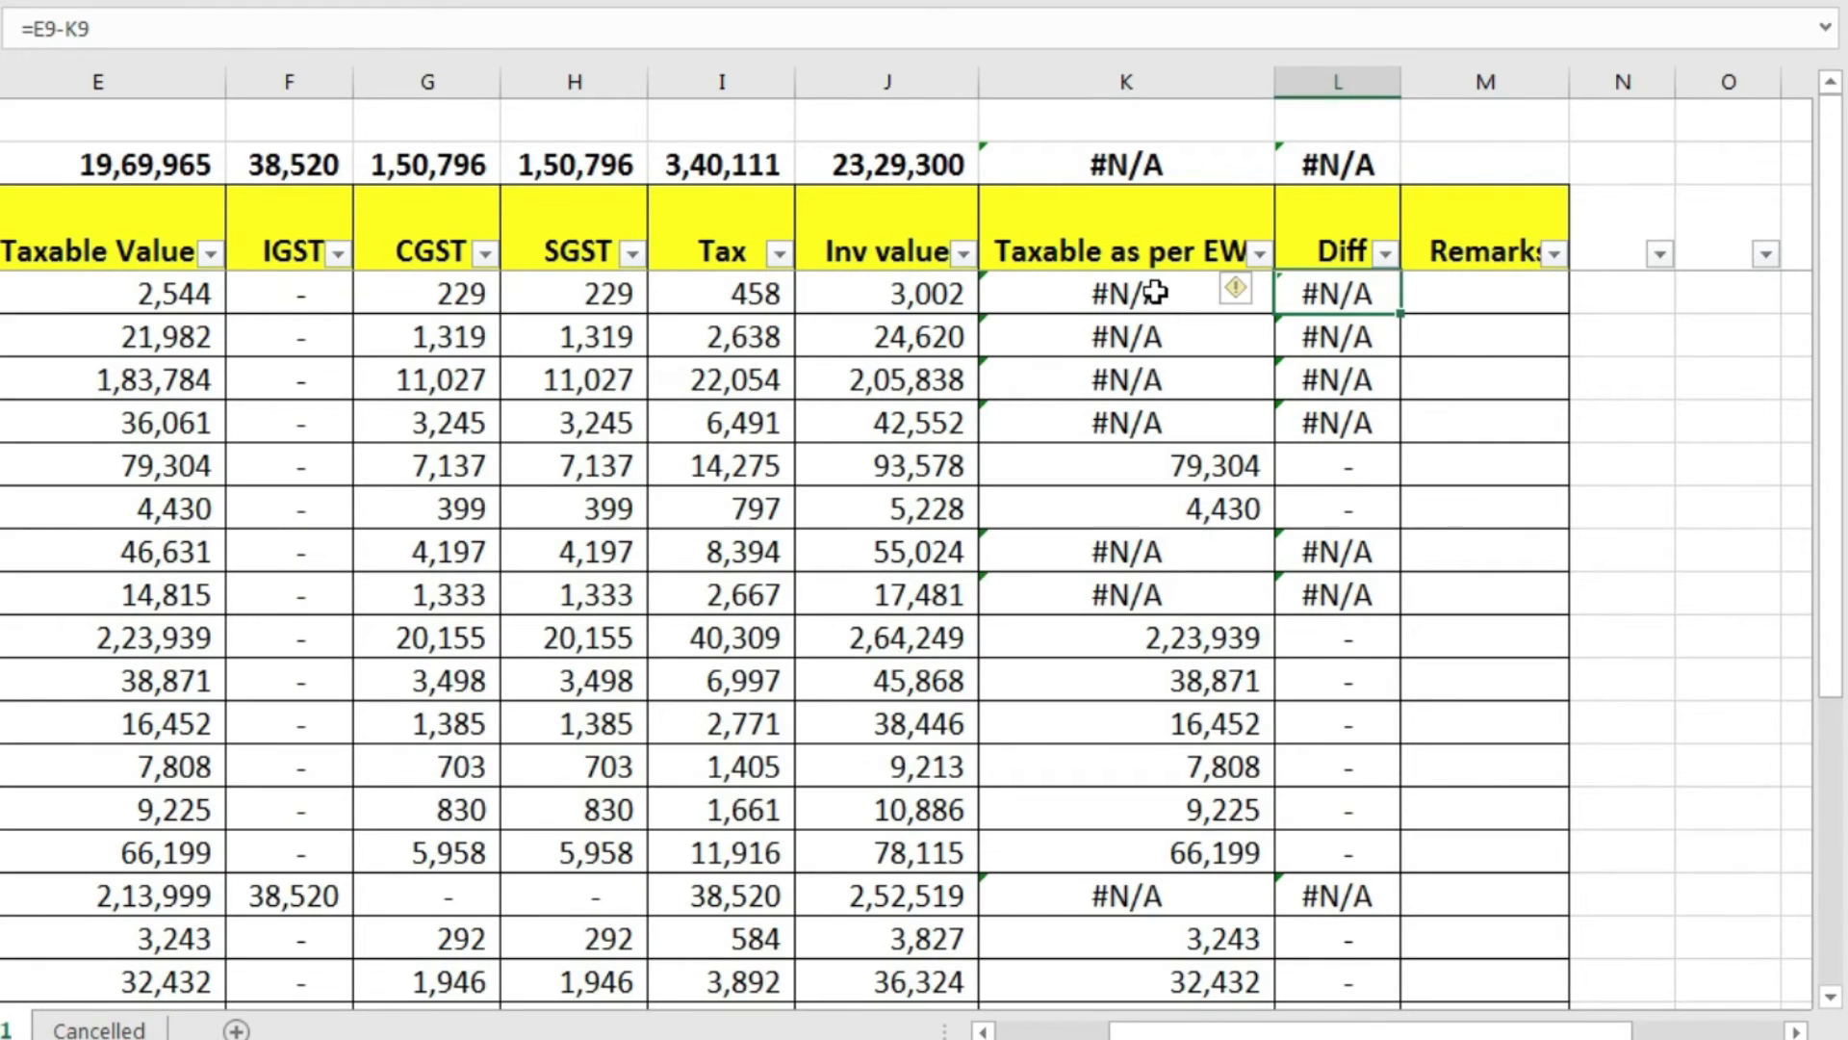
click(1166, 300)
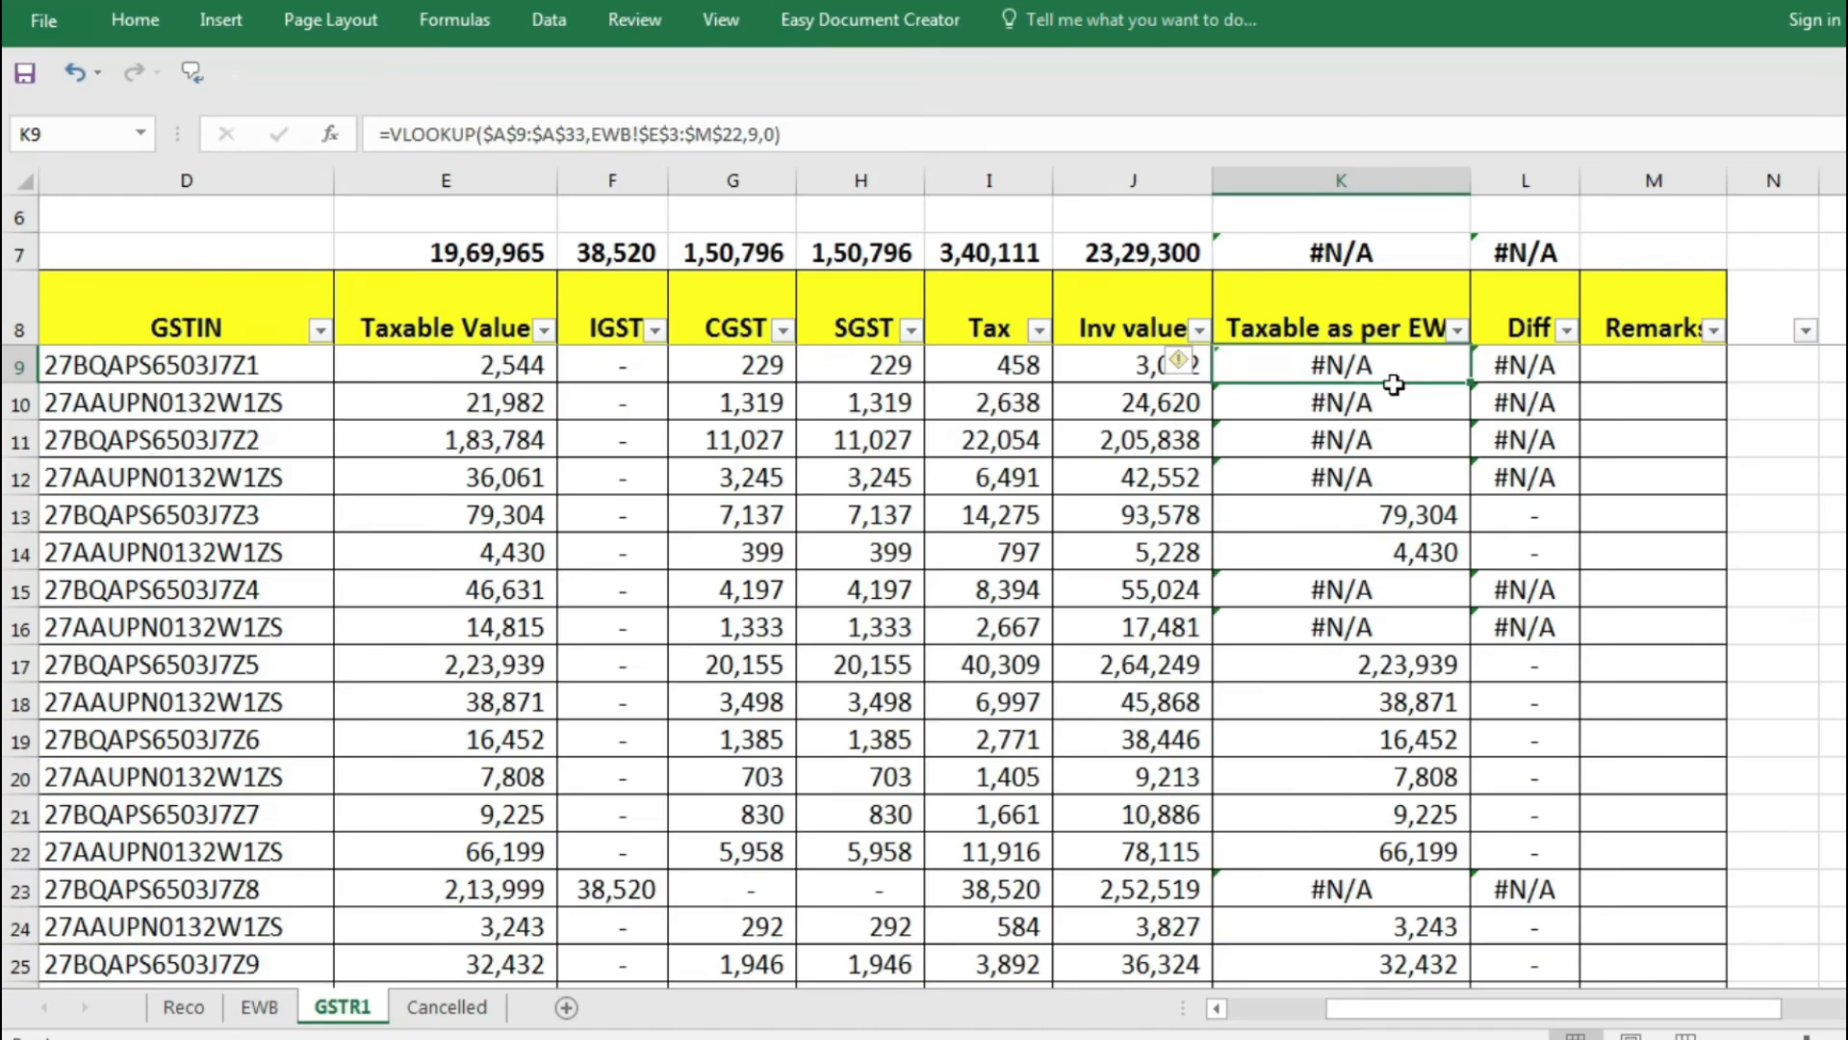
Check the invoice number in row 9 and enter the remark Debit Note in M9.
key(Home)
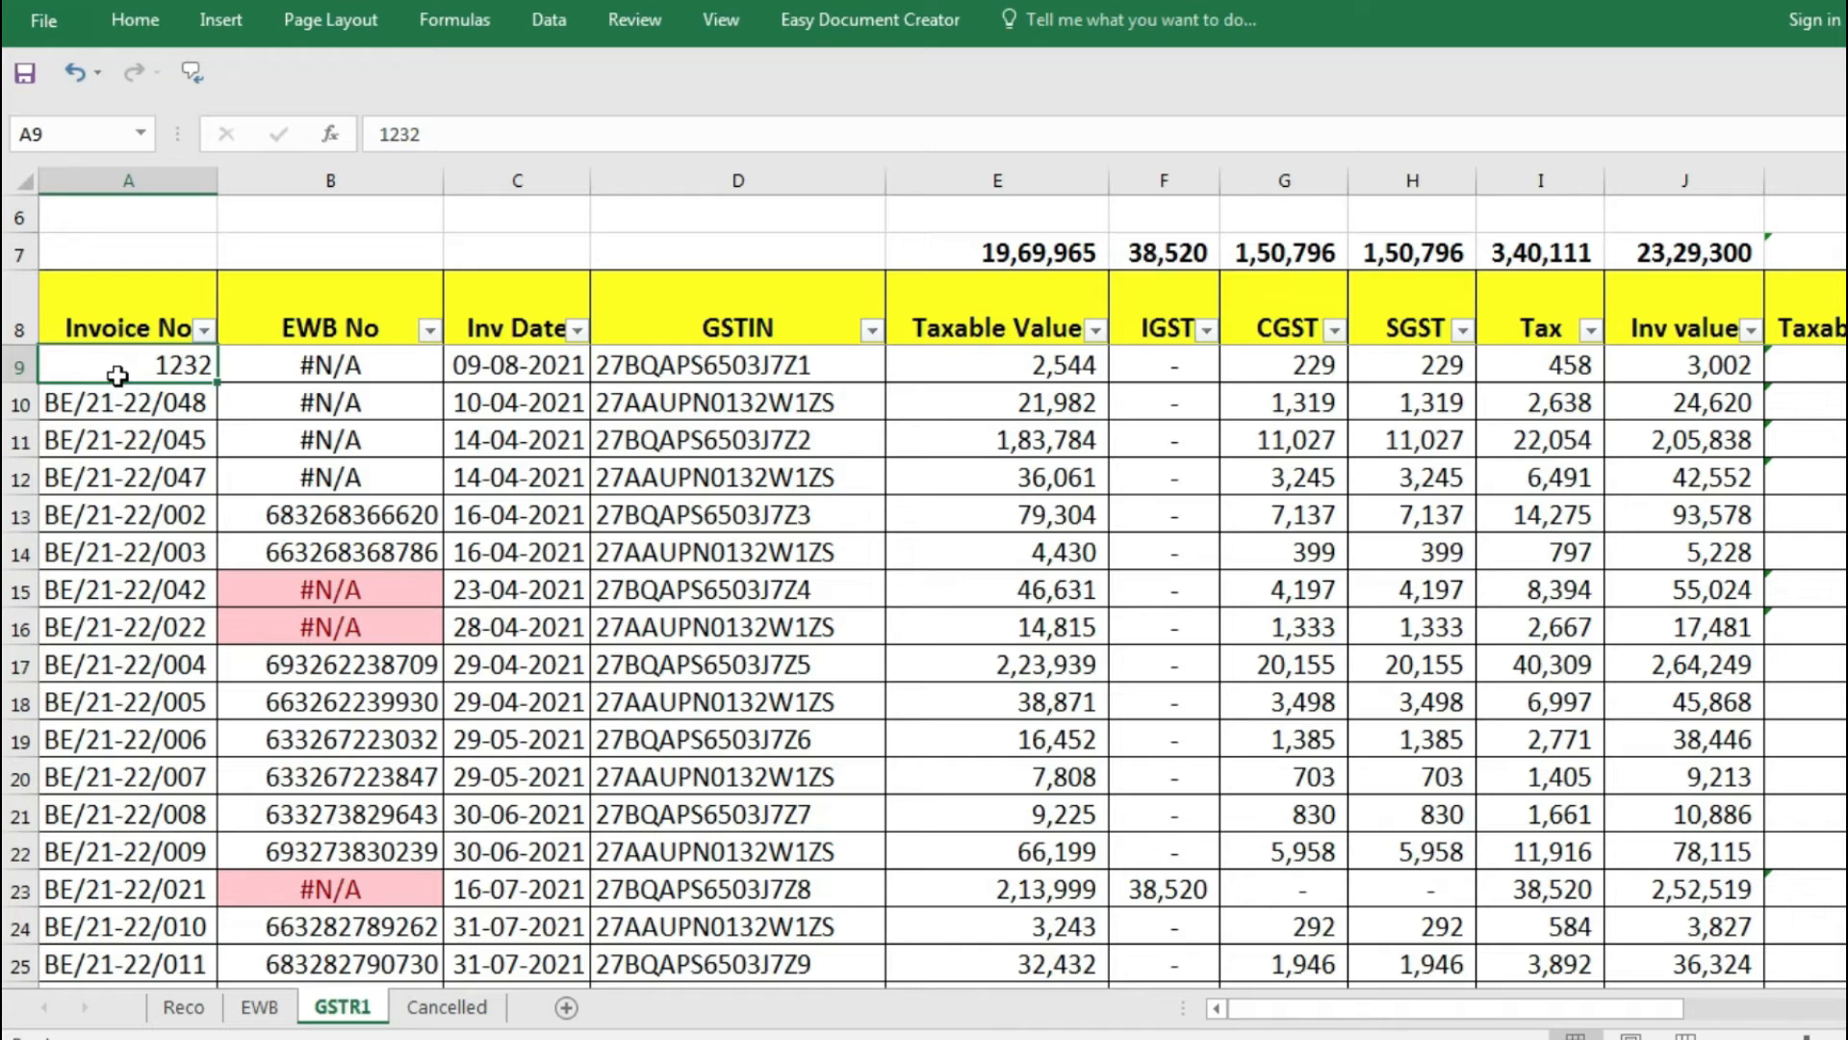
key(Right)
key(Right)
key(Right)
key(Right)
key(Right)
key(Right)
key(Right)
key(Right)
key(Right)
key(Right)
key(Right)
key(Right)
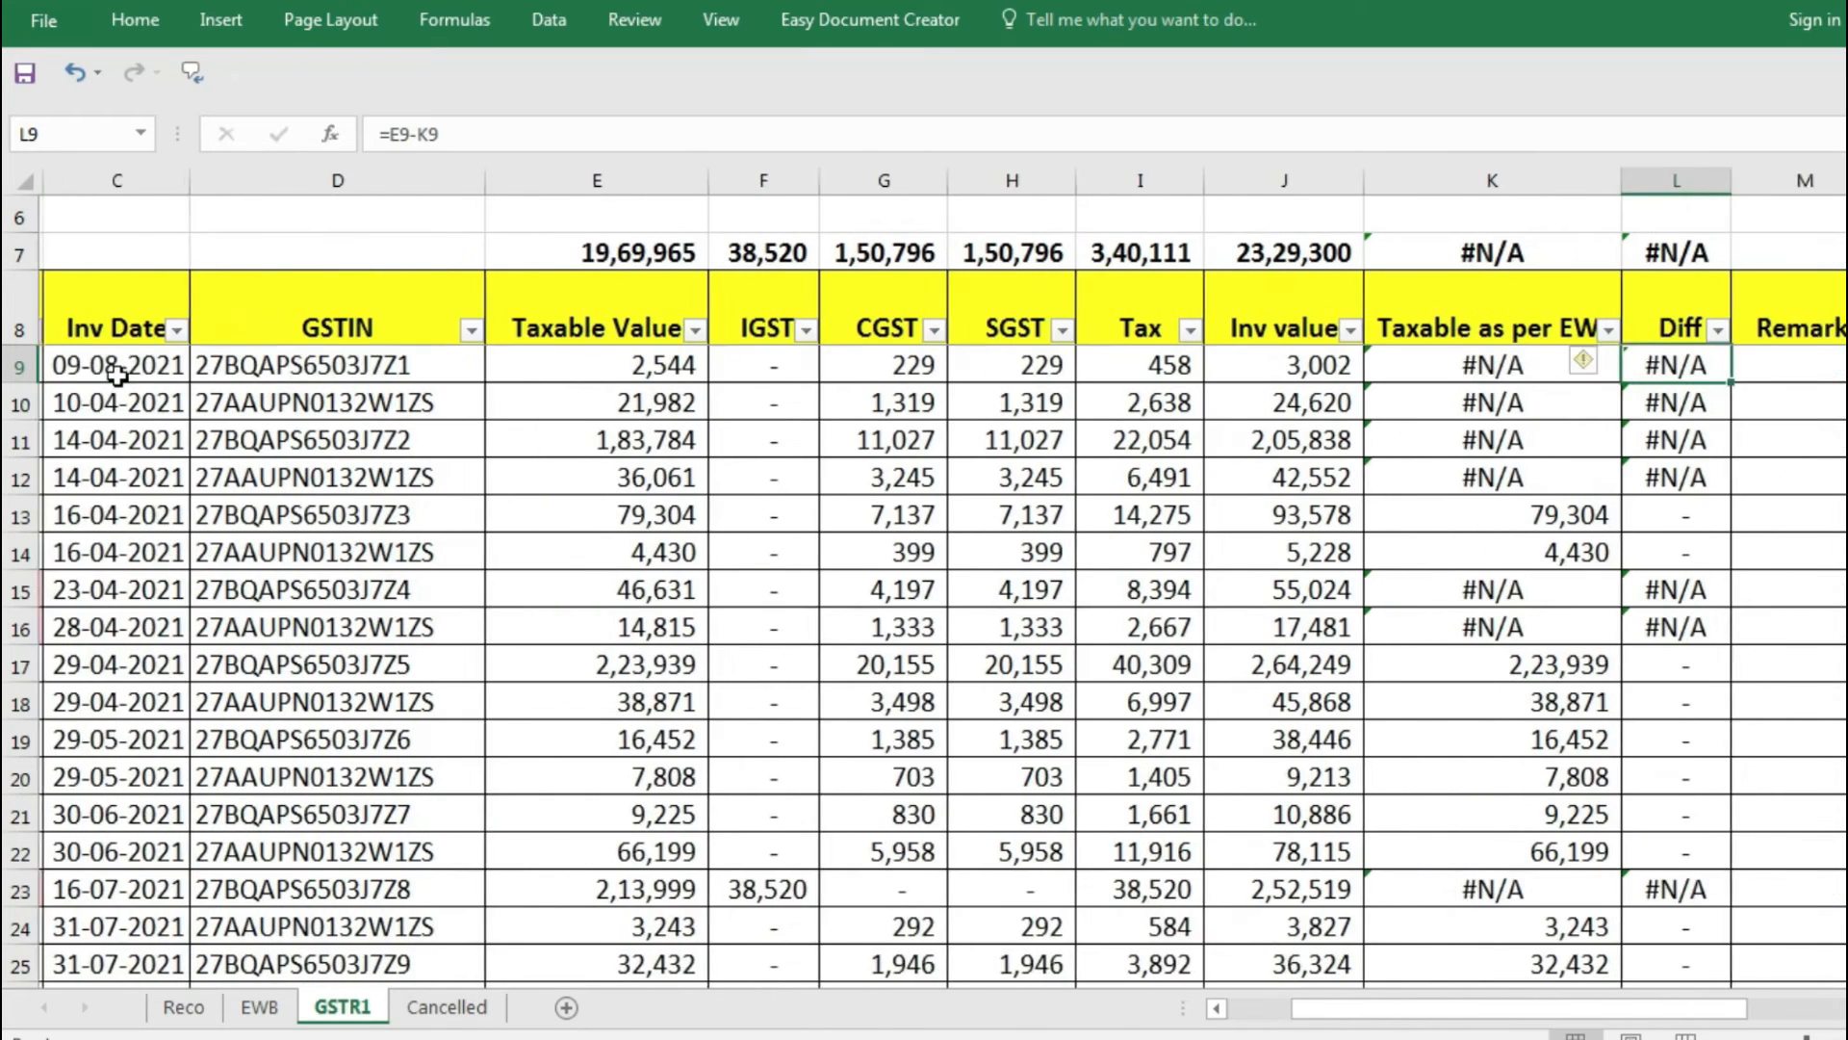
text(Debit Note)
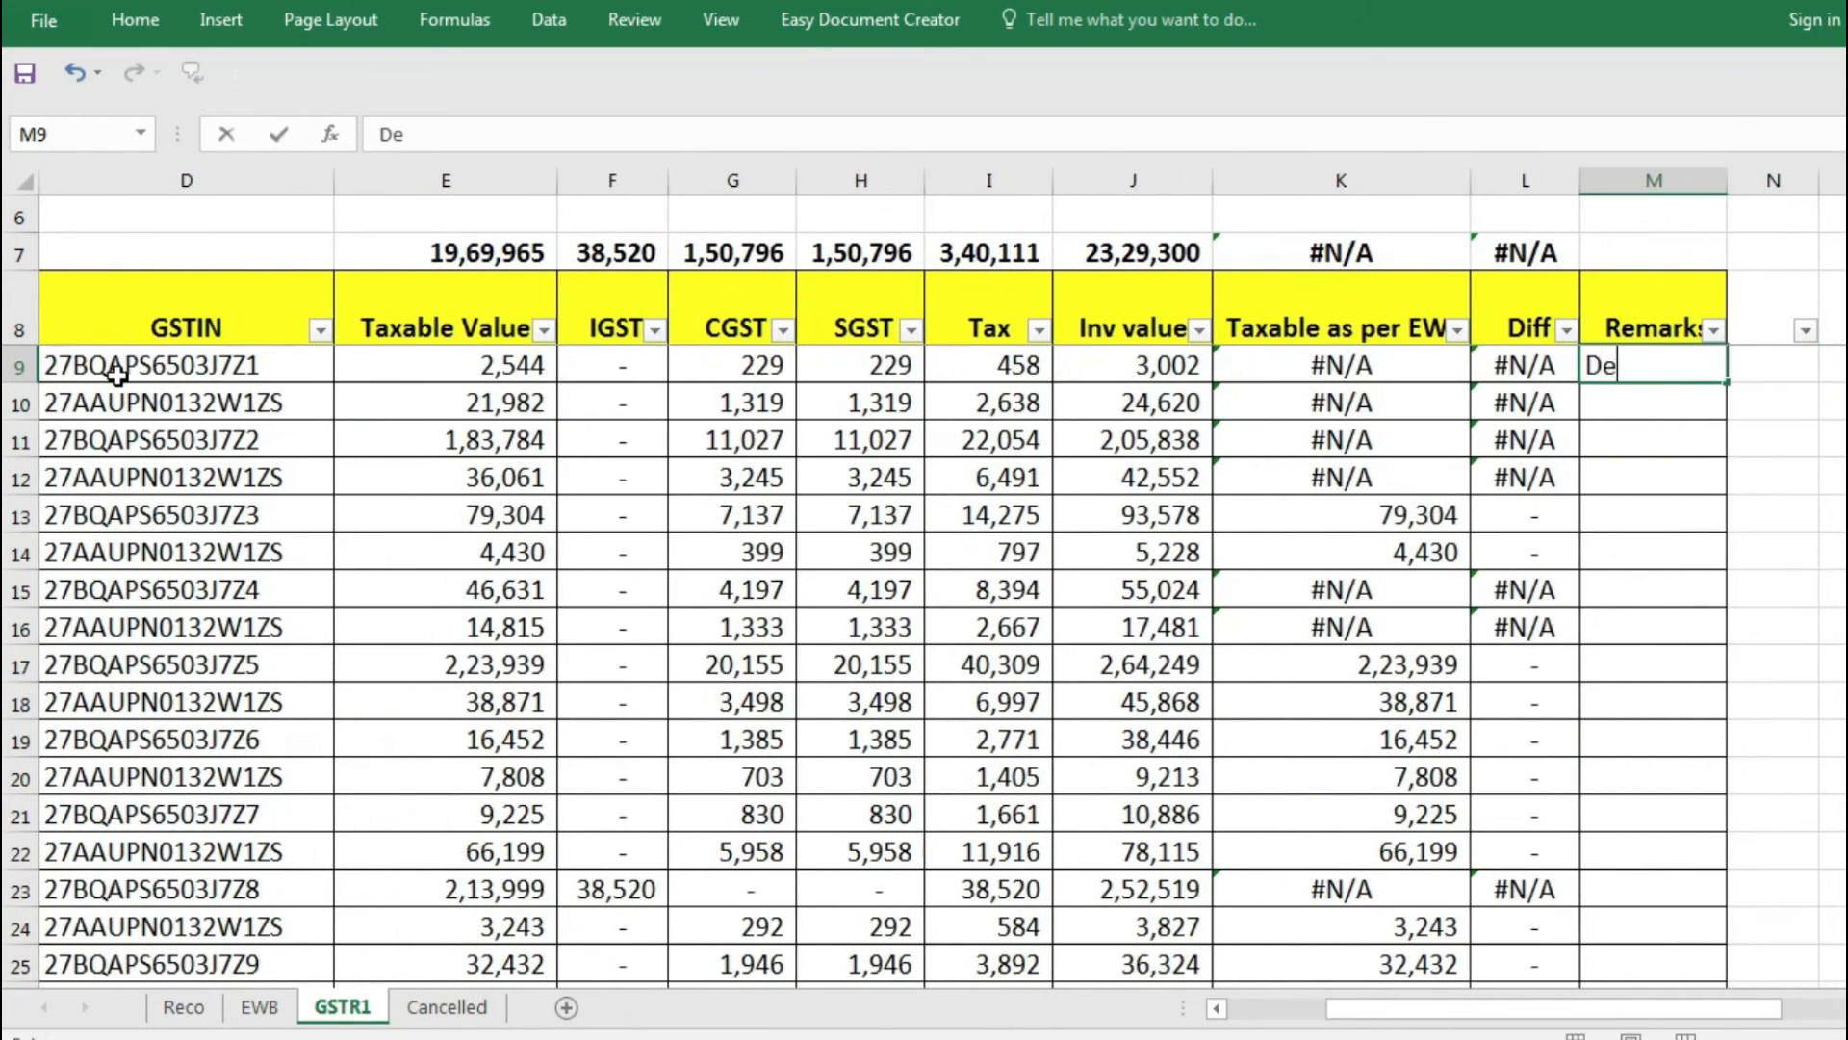
key(Return)
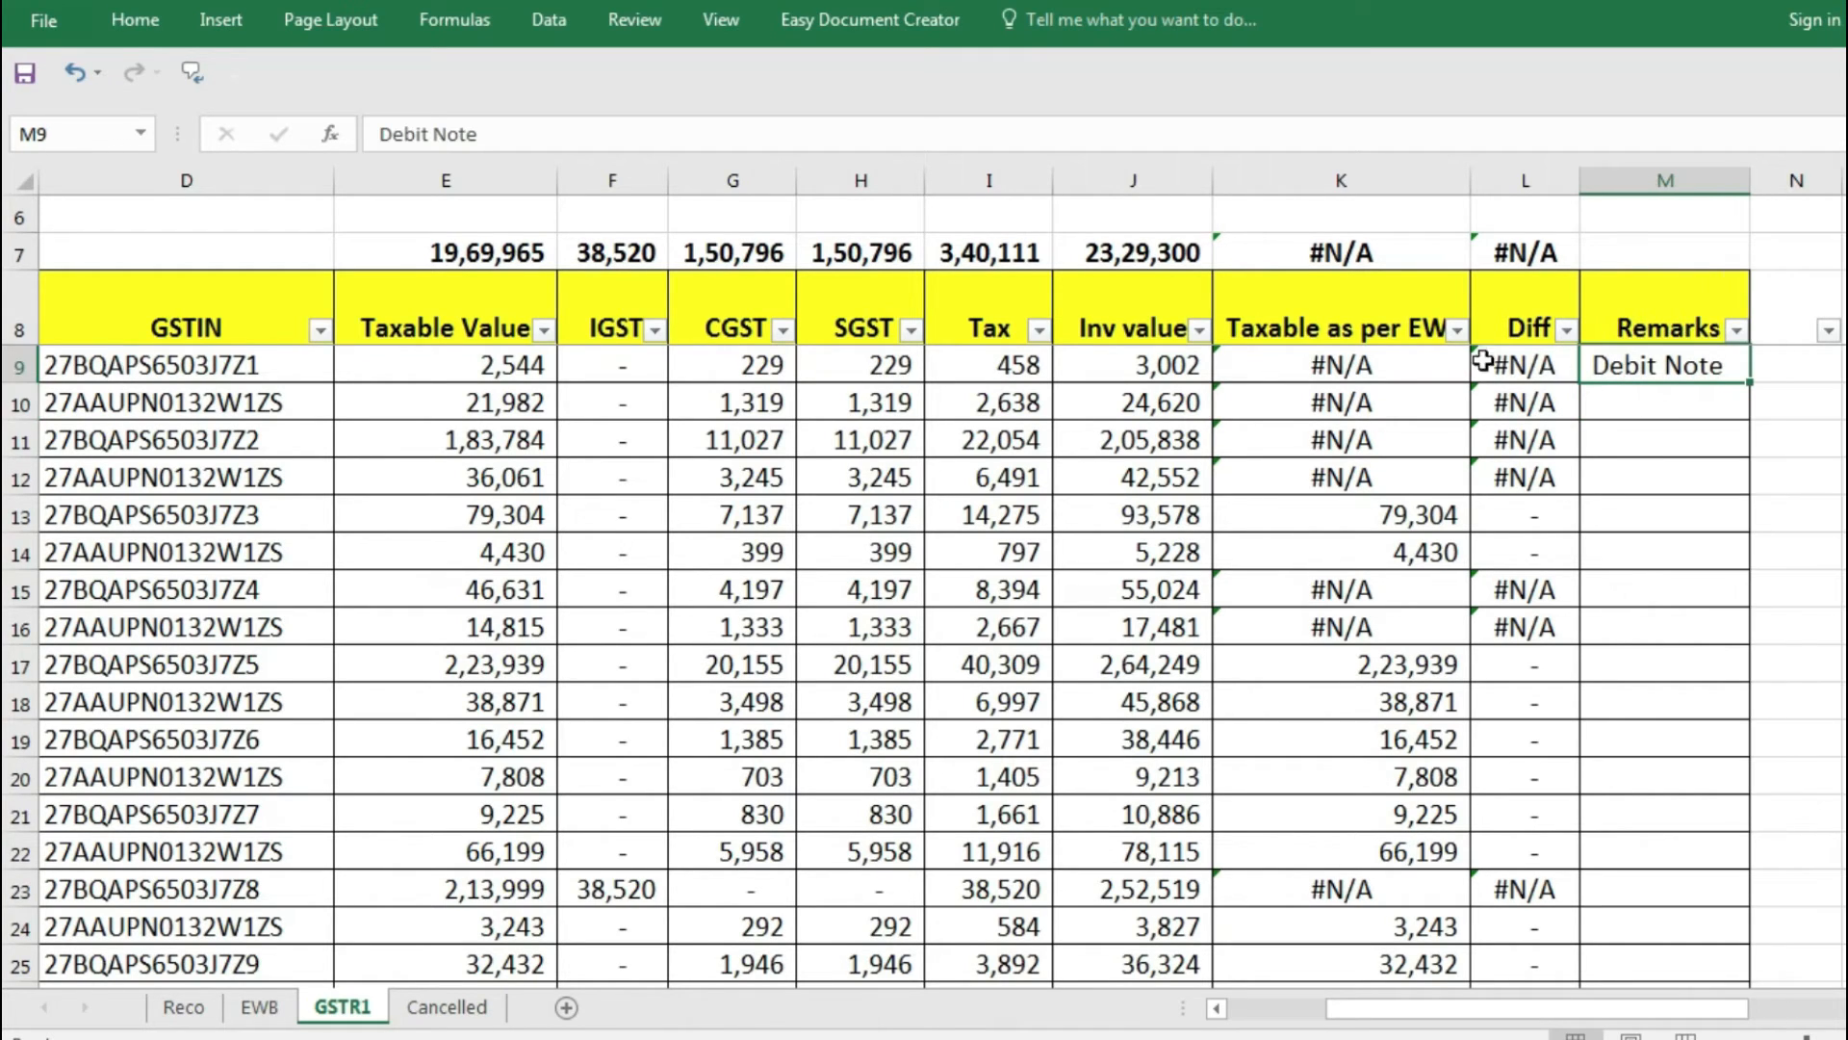
Filter the Remarks column to show only blank rows and select the first blank remark cell, M10.
click(1736, 329)
click(1511, 611)
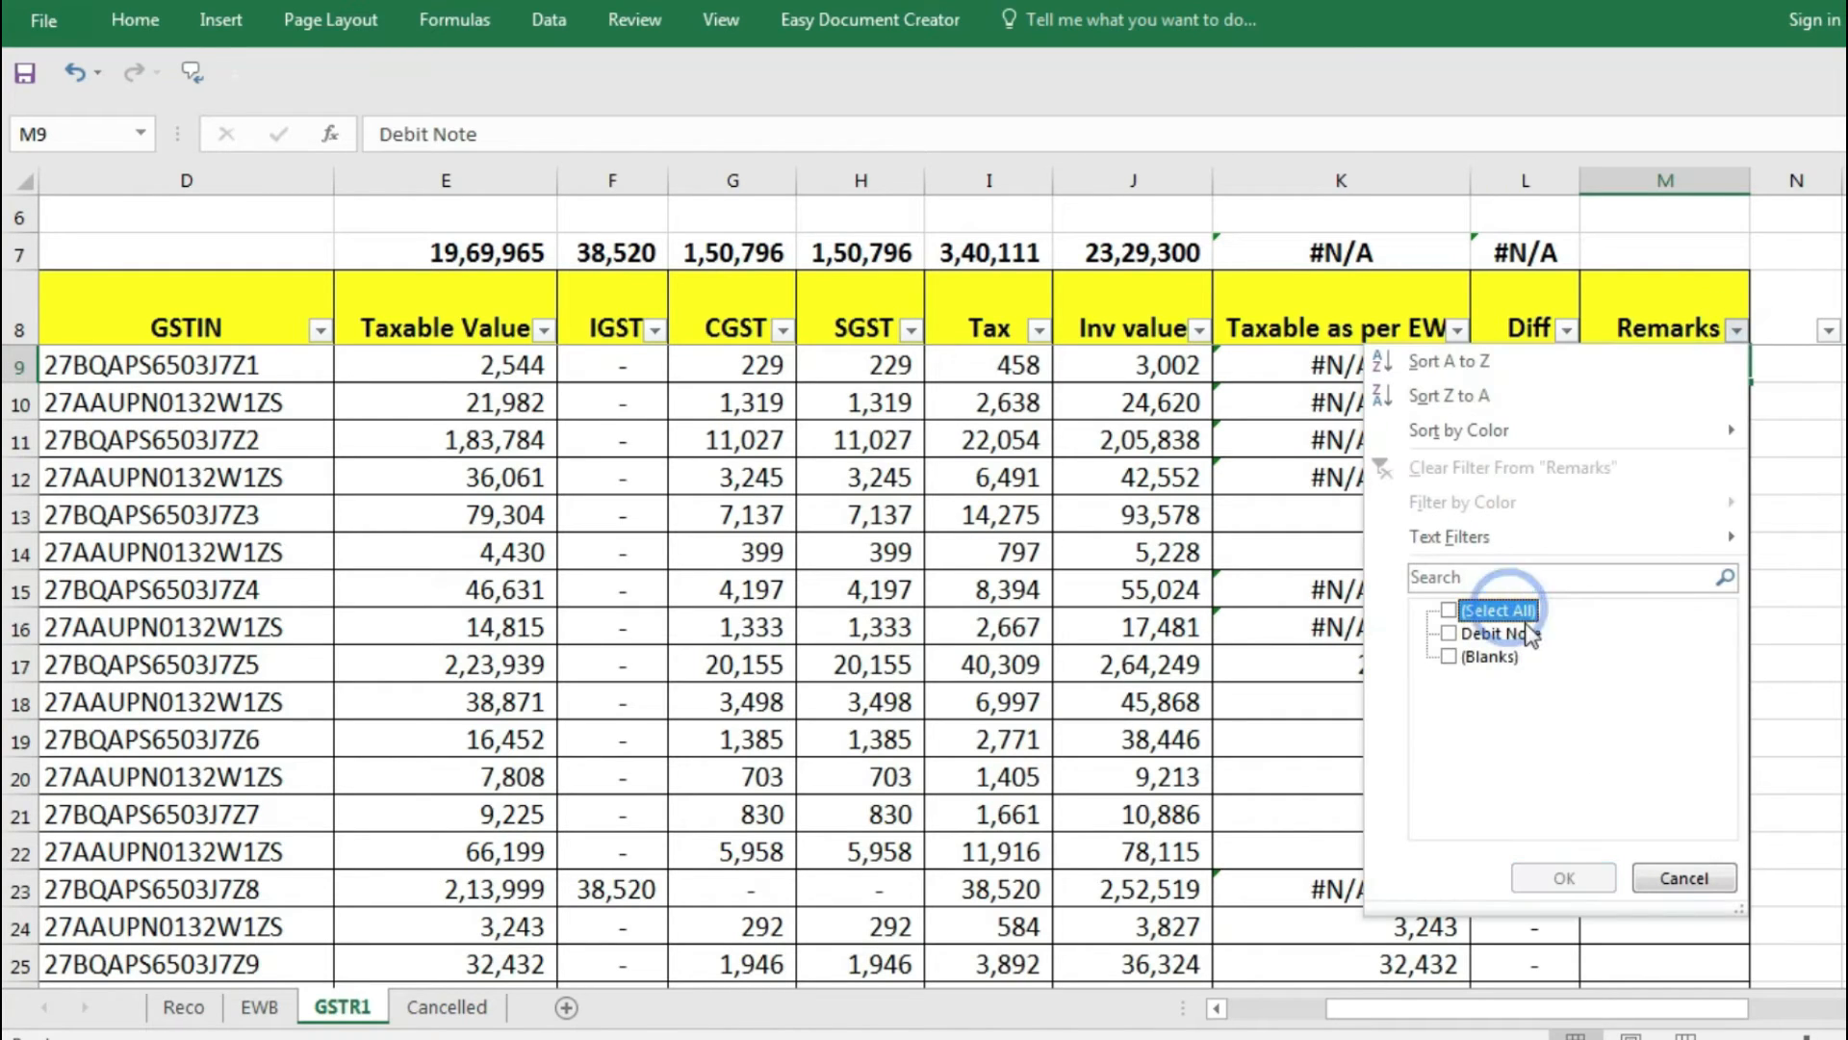
click(1450, 658)
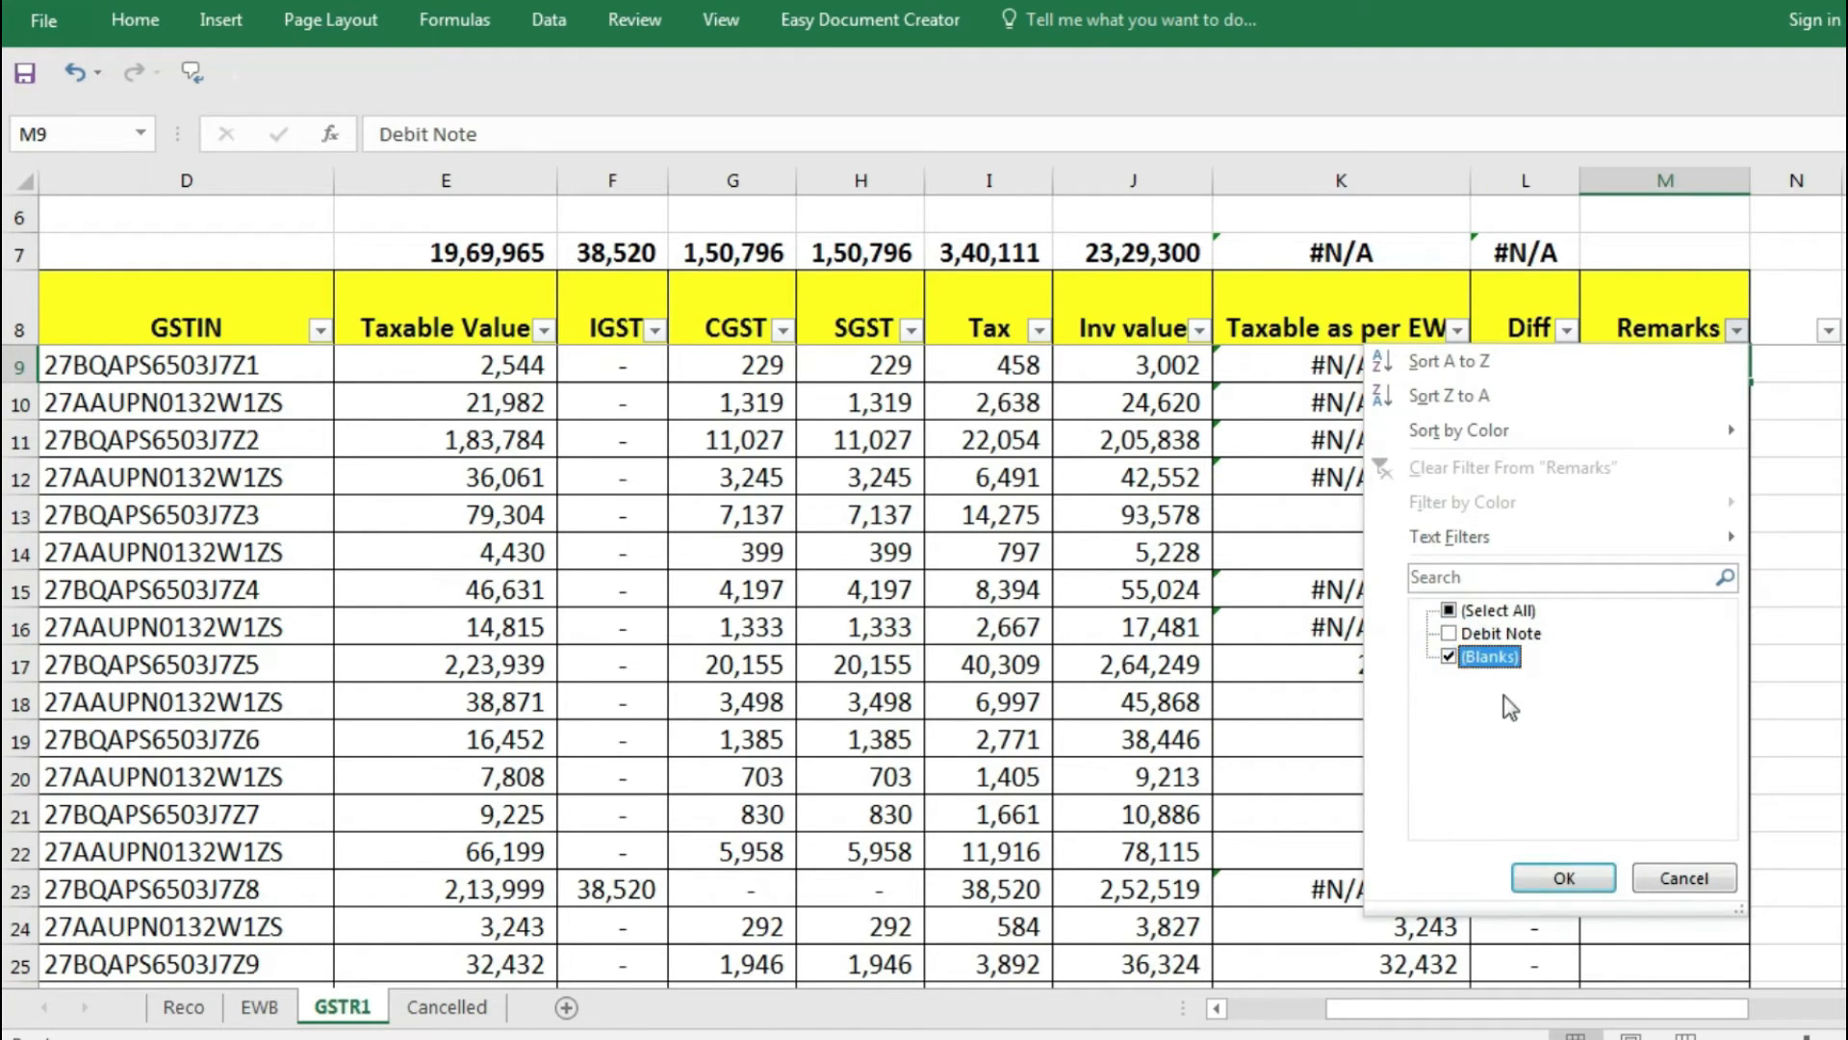
click(1566, 874)
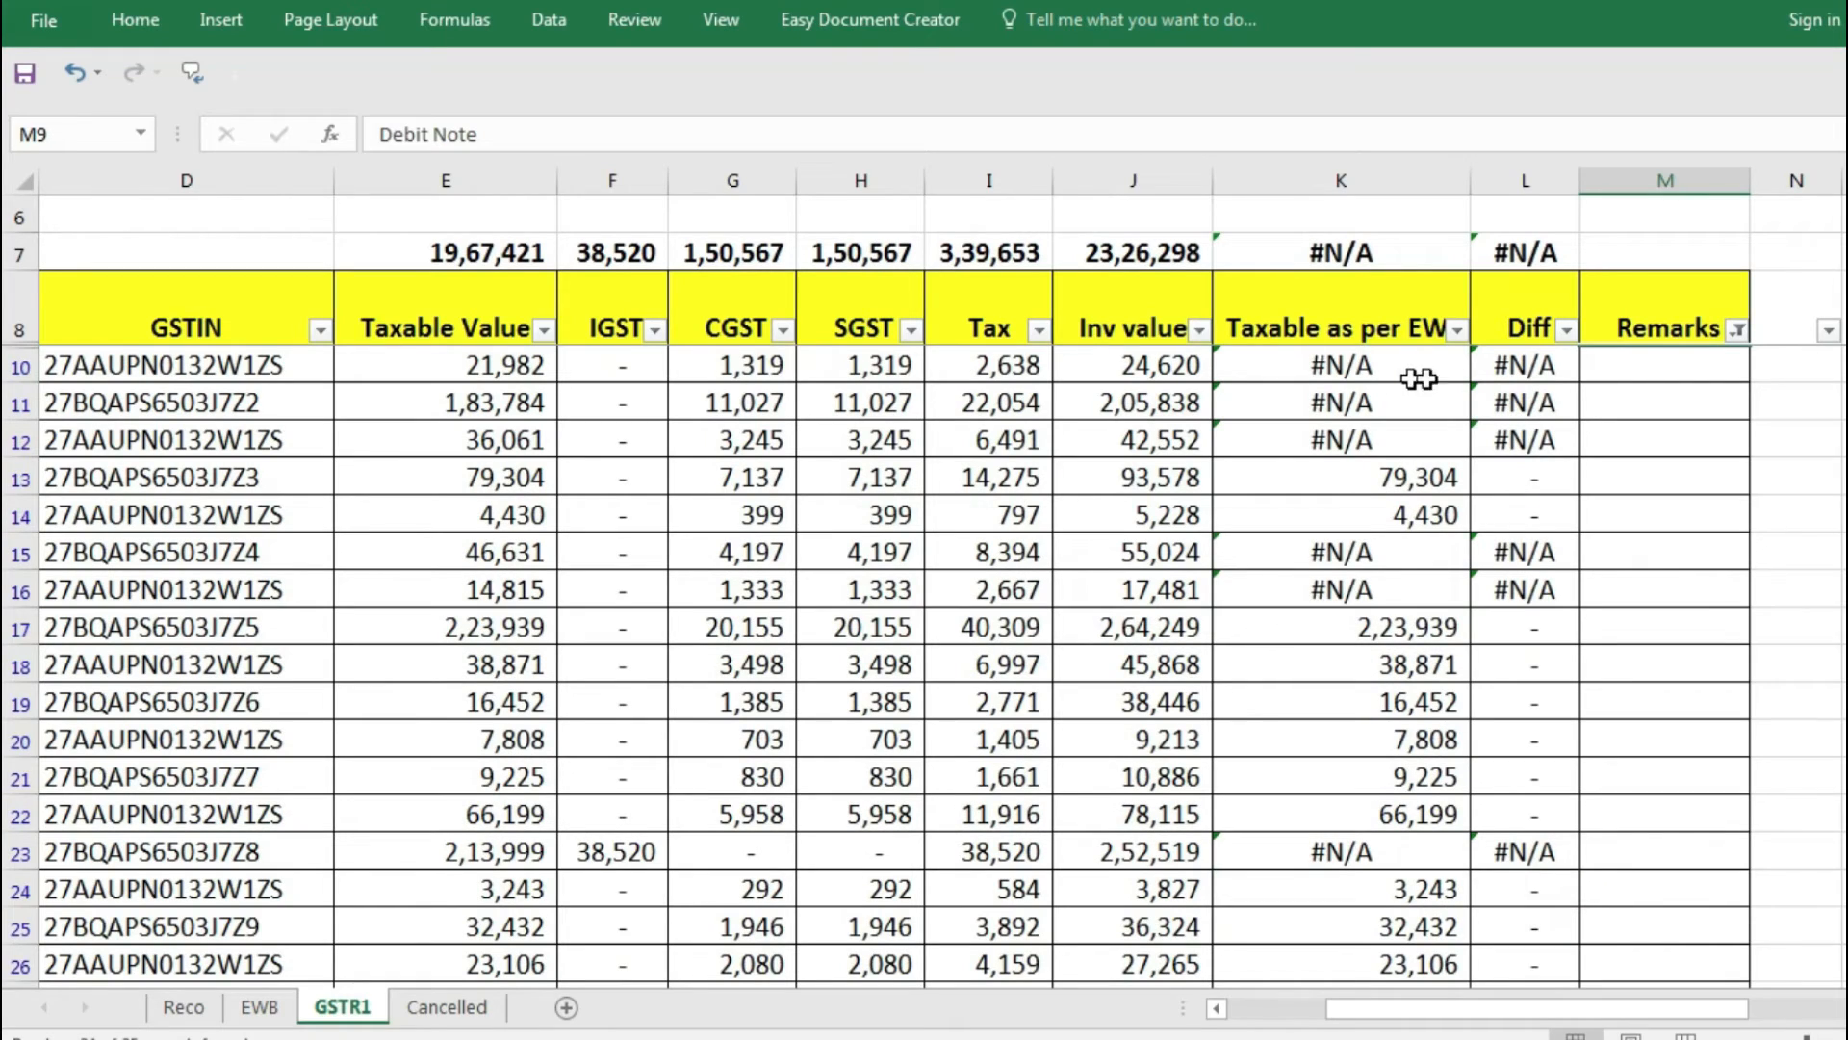
click(1654, 373)
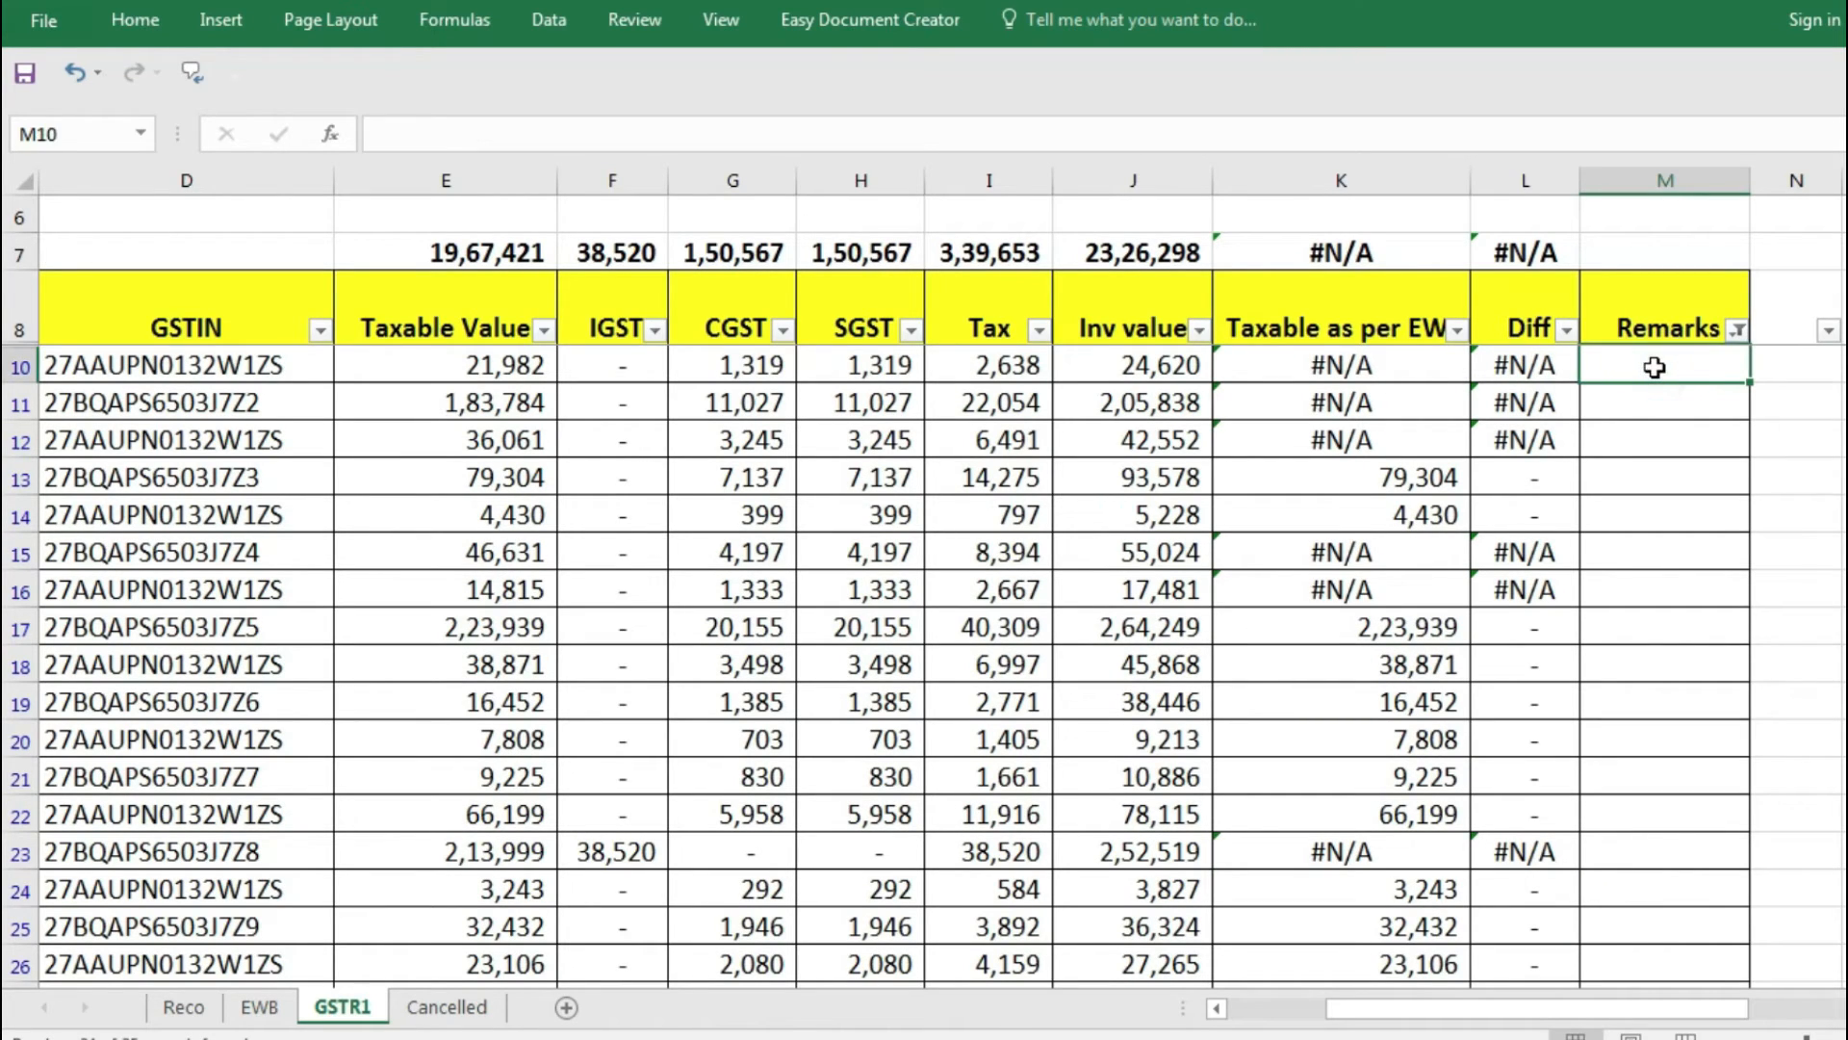
Examine the e-way bills listed on the Cancelled sheet and return to the GSTR1 sheet.
click(339, 1007)
click(258, 1007)
click(321, 1009)
click(468, 1013)
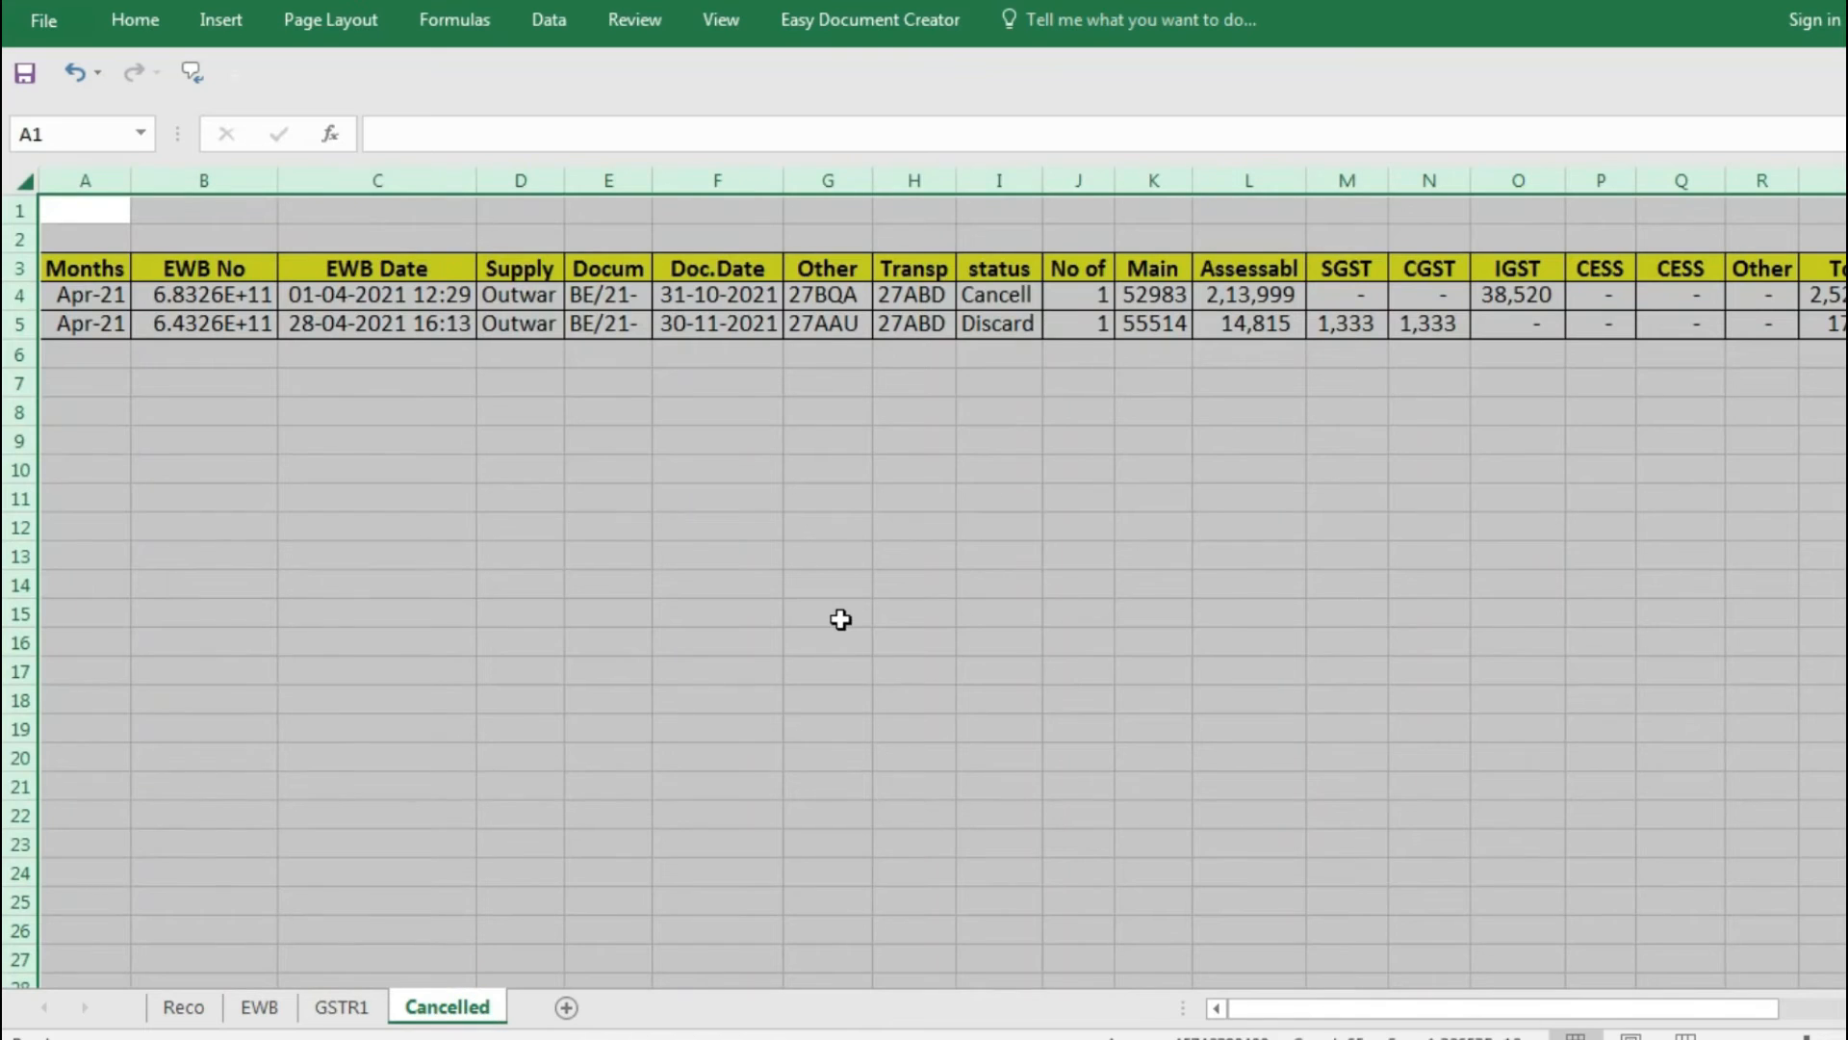
key(ctrl+Page_Up)
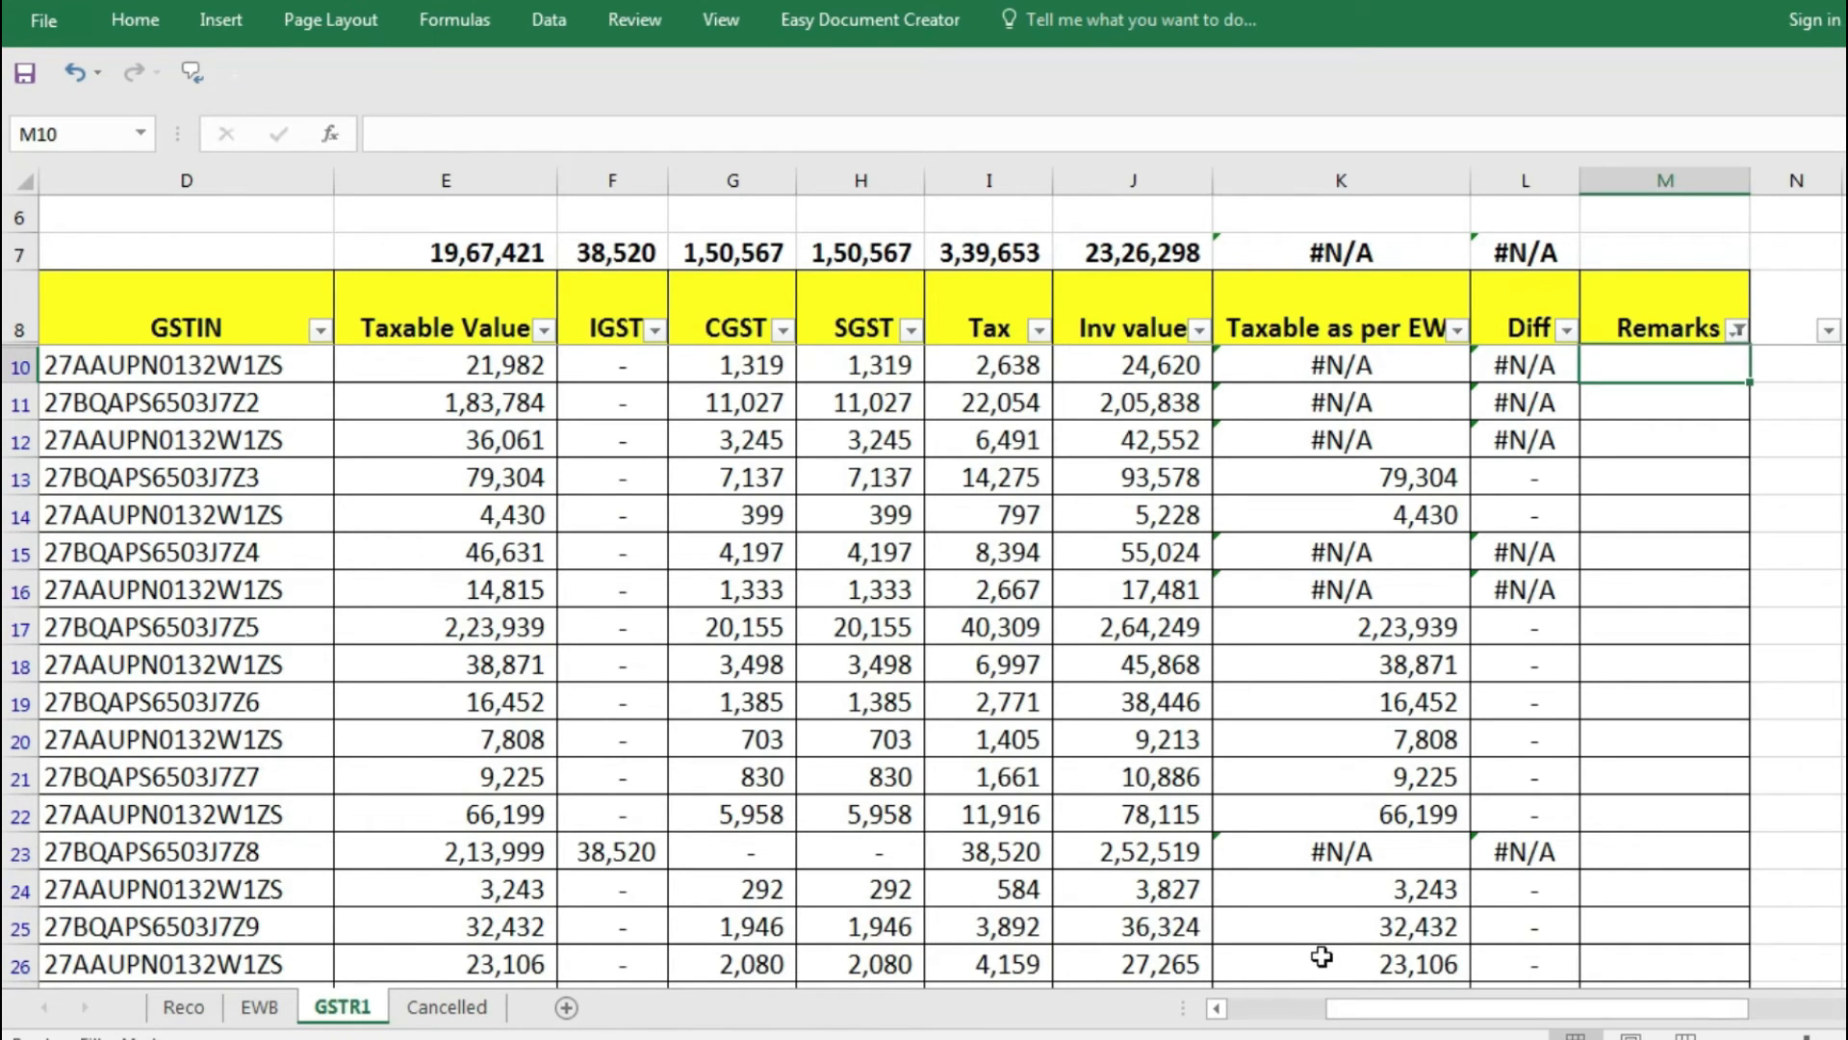
scroll(1703, 553, down, 1)
scroll(1712, 539, up, 1)
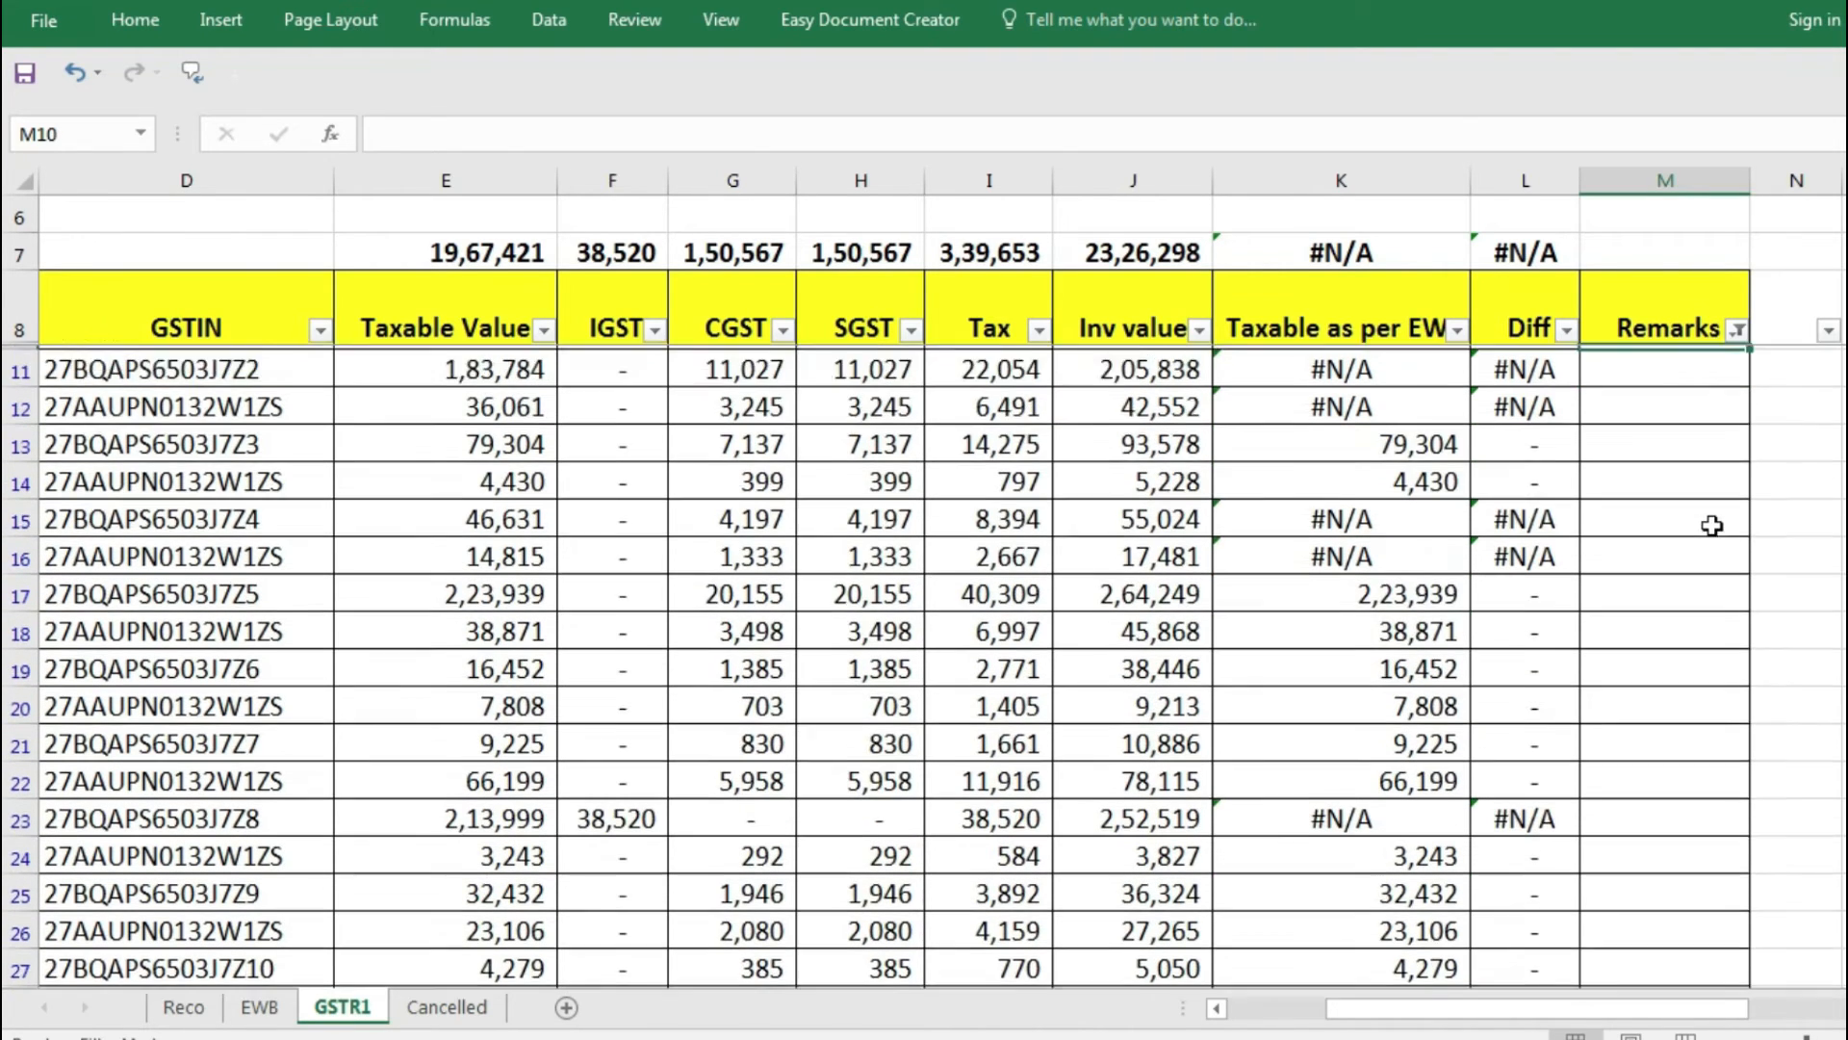
Start a VLOOKUP formula in M10 with the absolute invoice number range $A$10:$A$33 as the lookup value.
text(=vl)
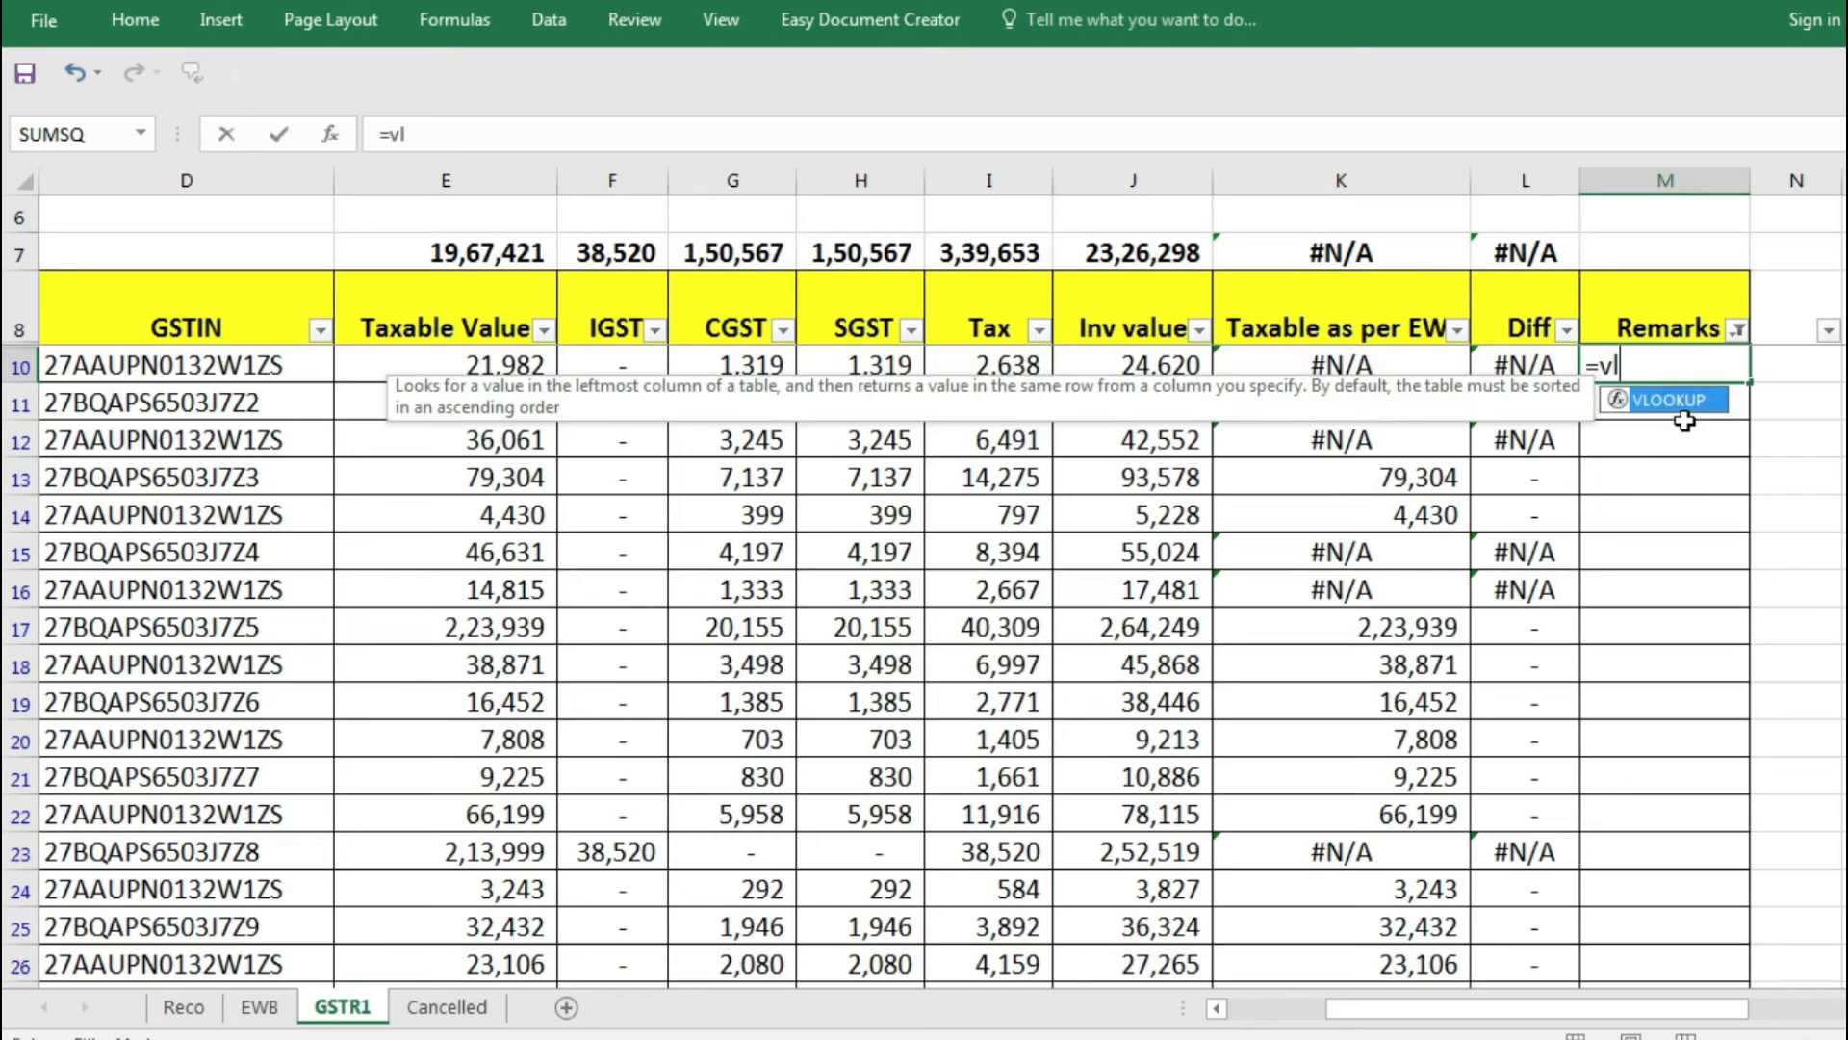
key(Tab)
key(Home)
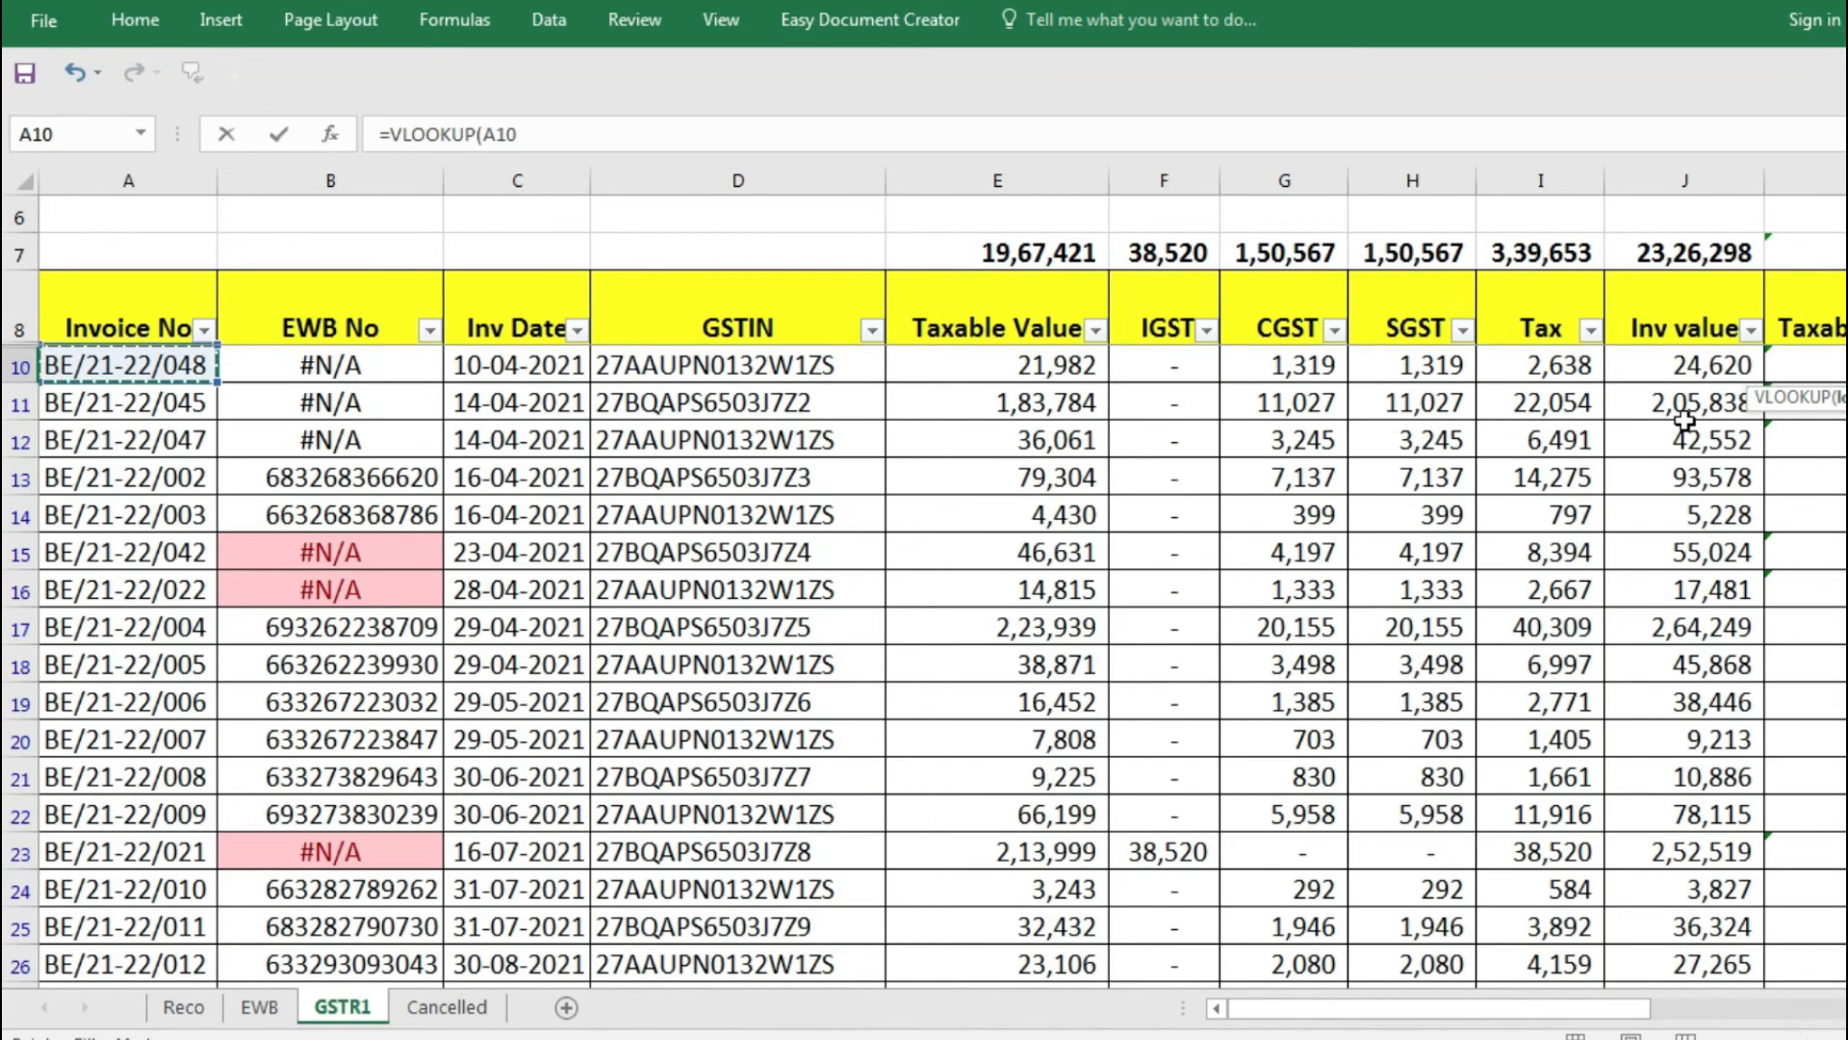
key(ctrl+shift+Down)
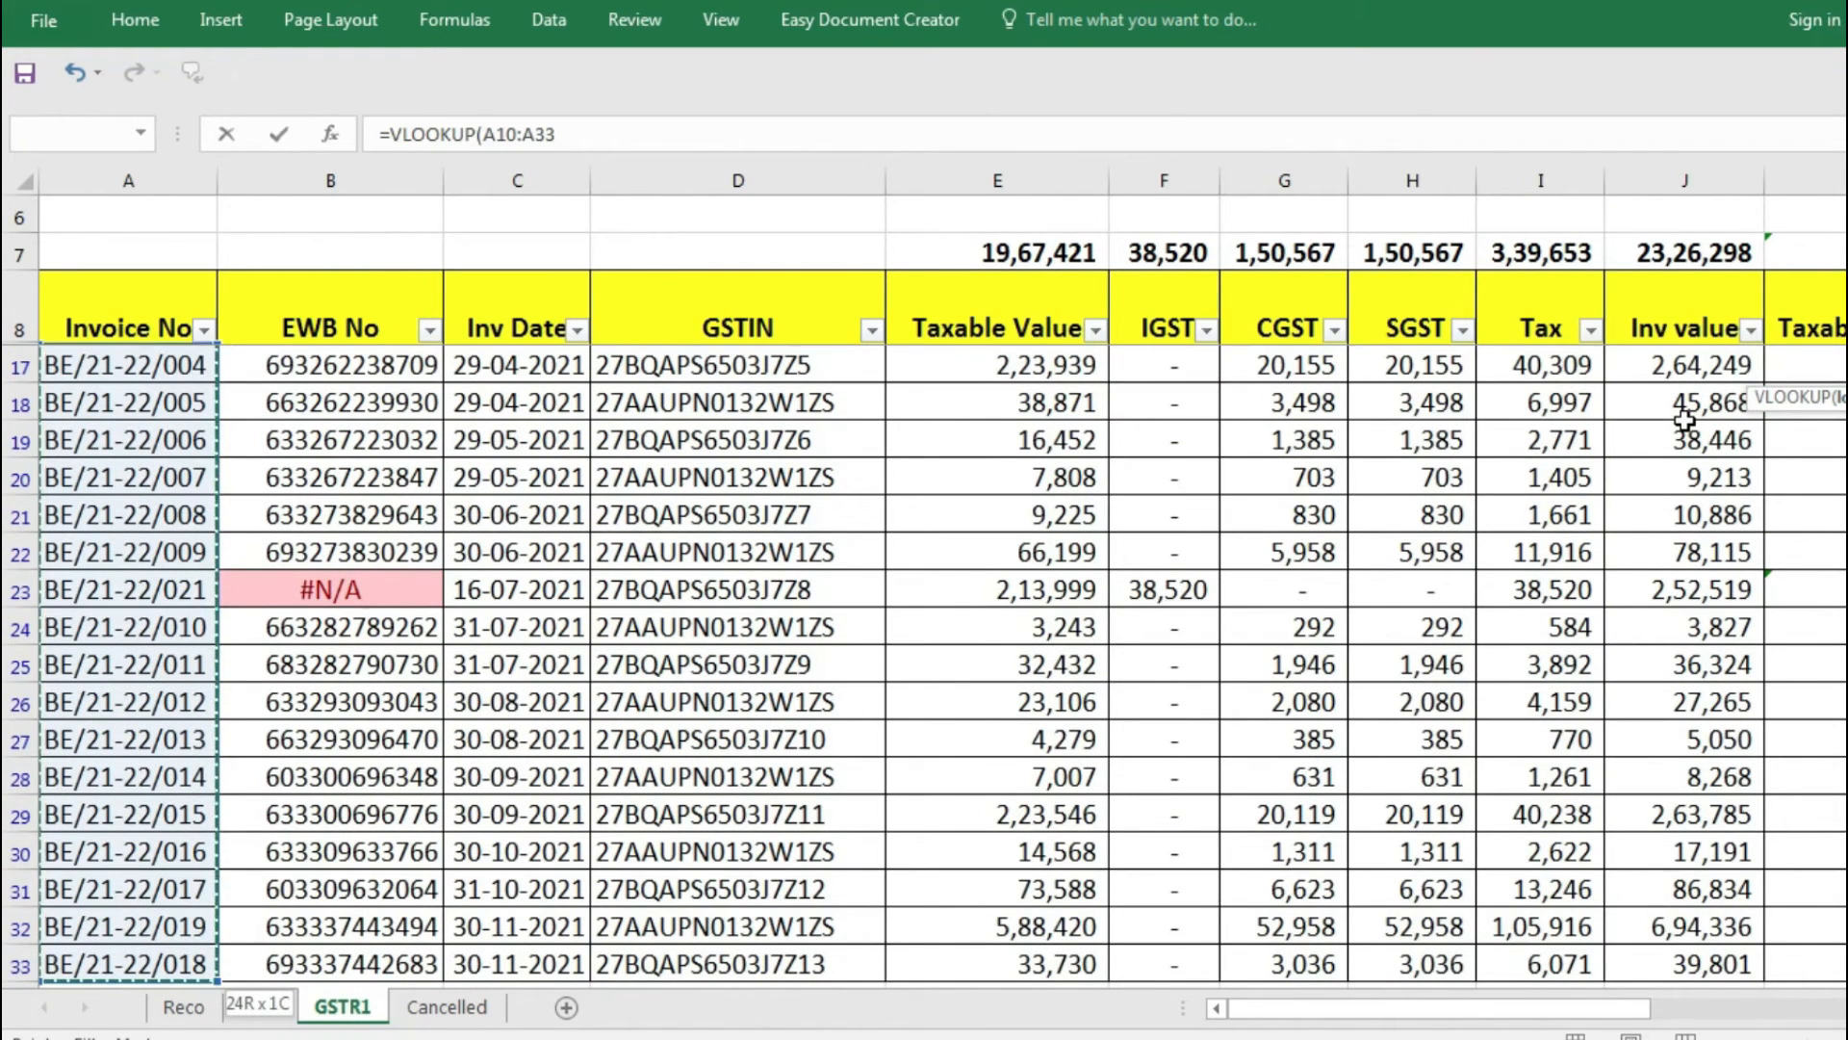
key(F4)
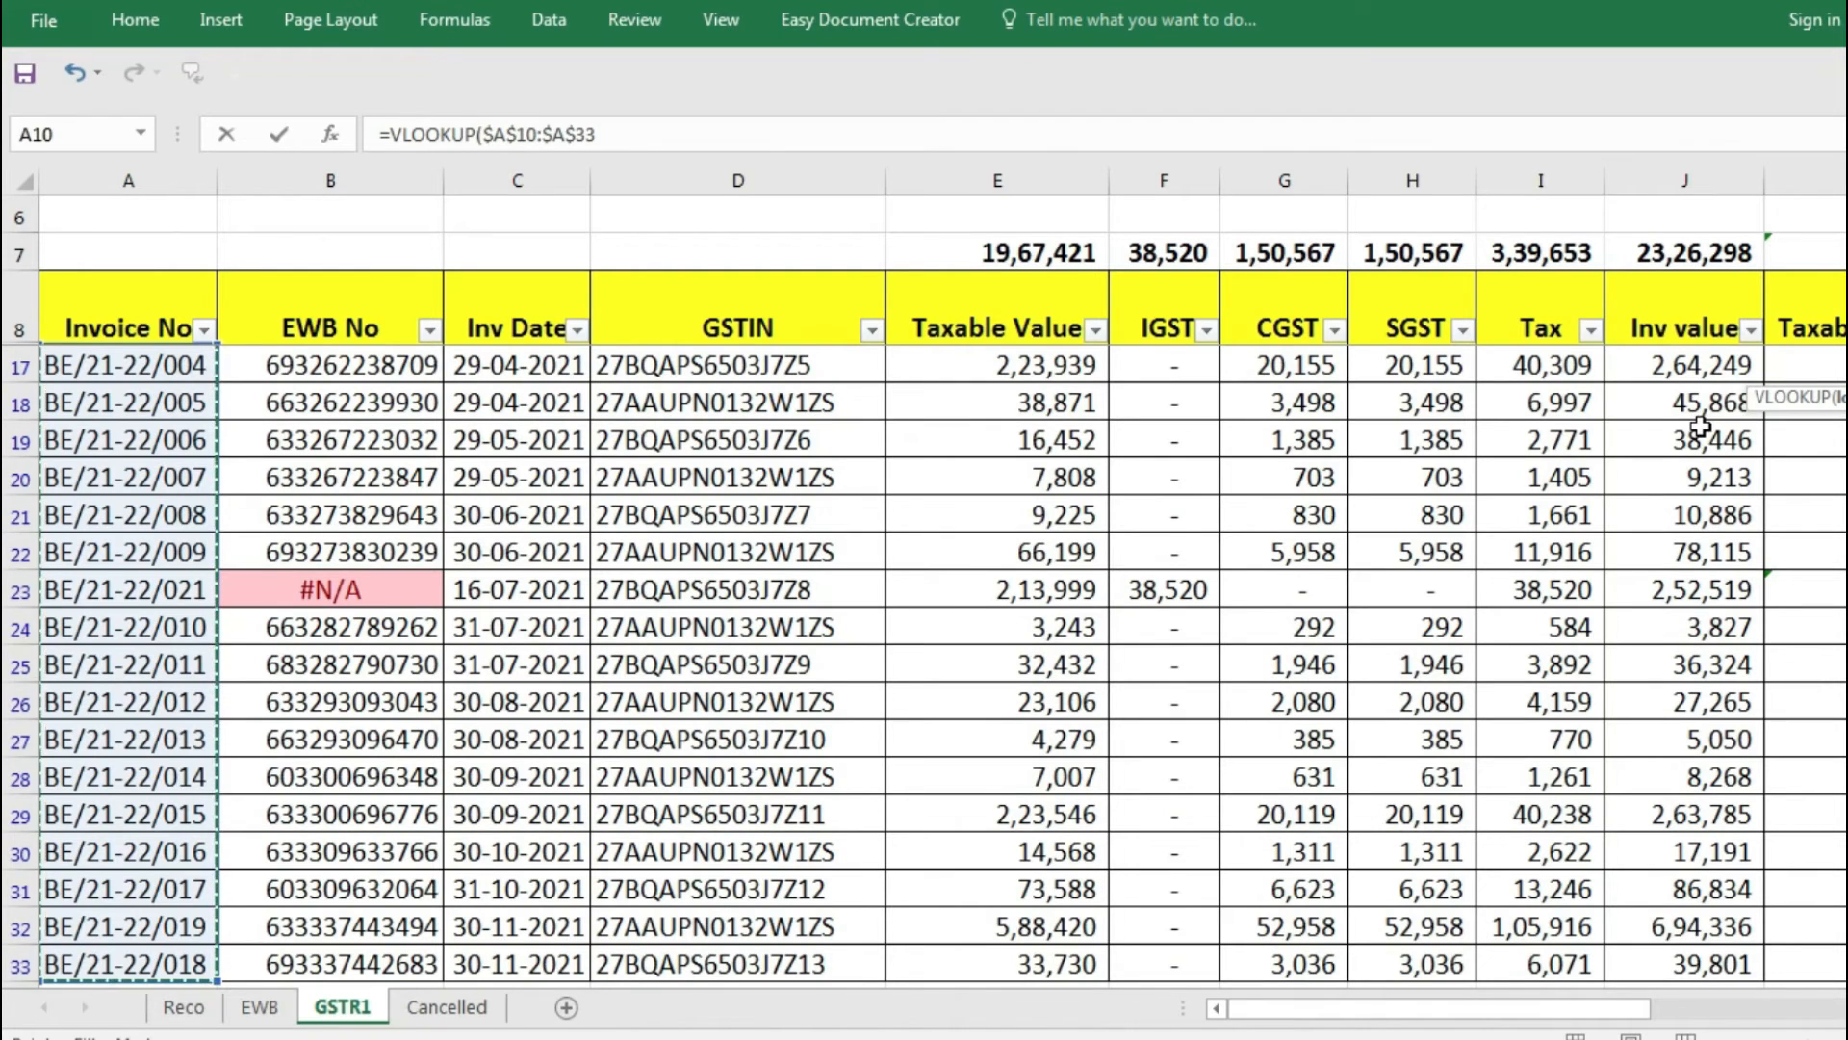
text(,)
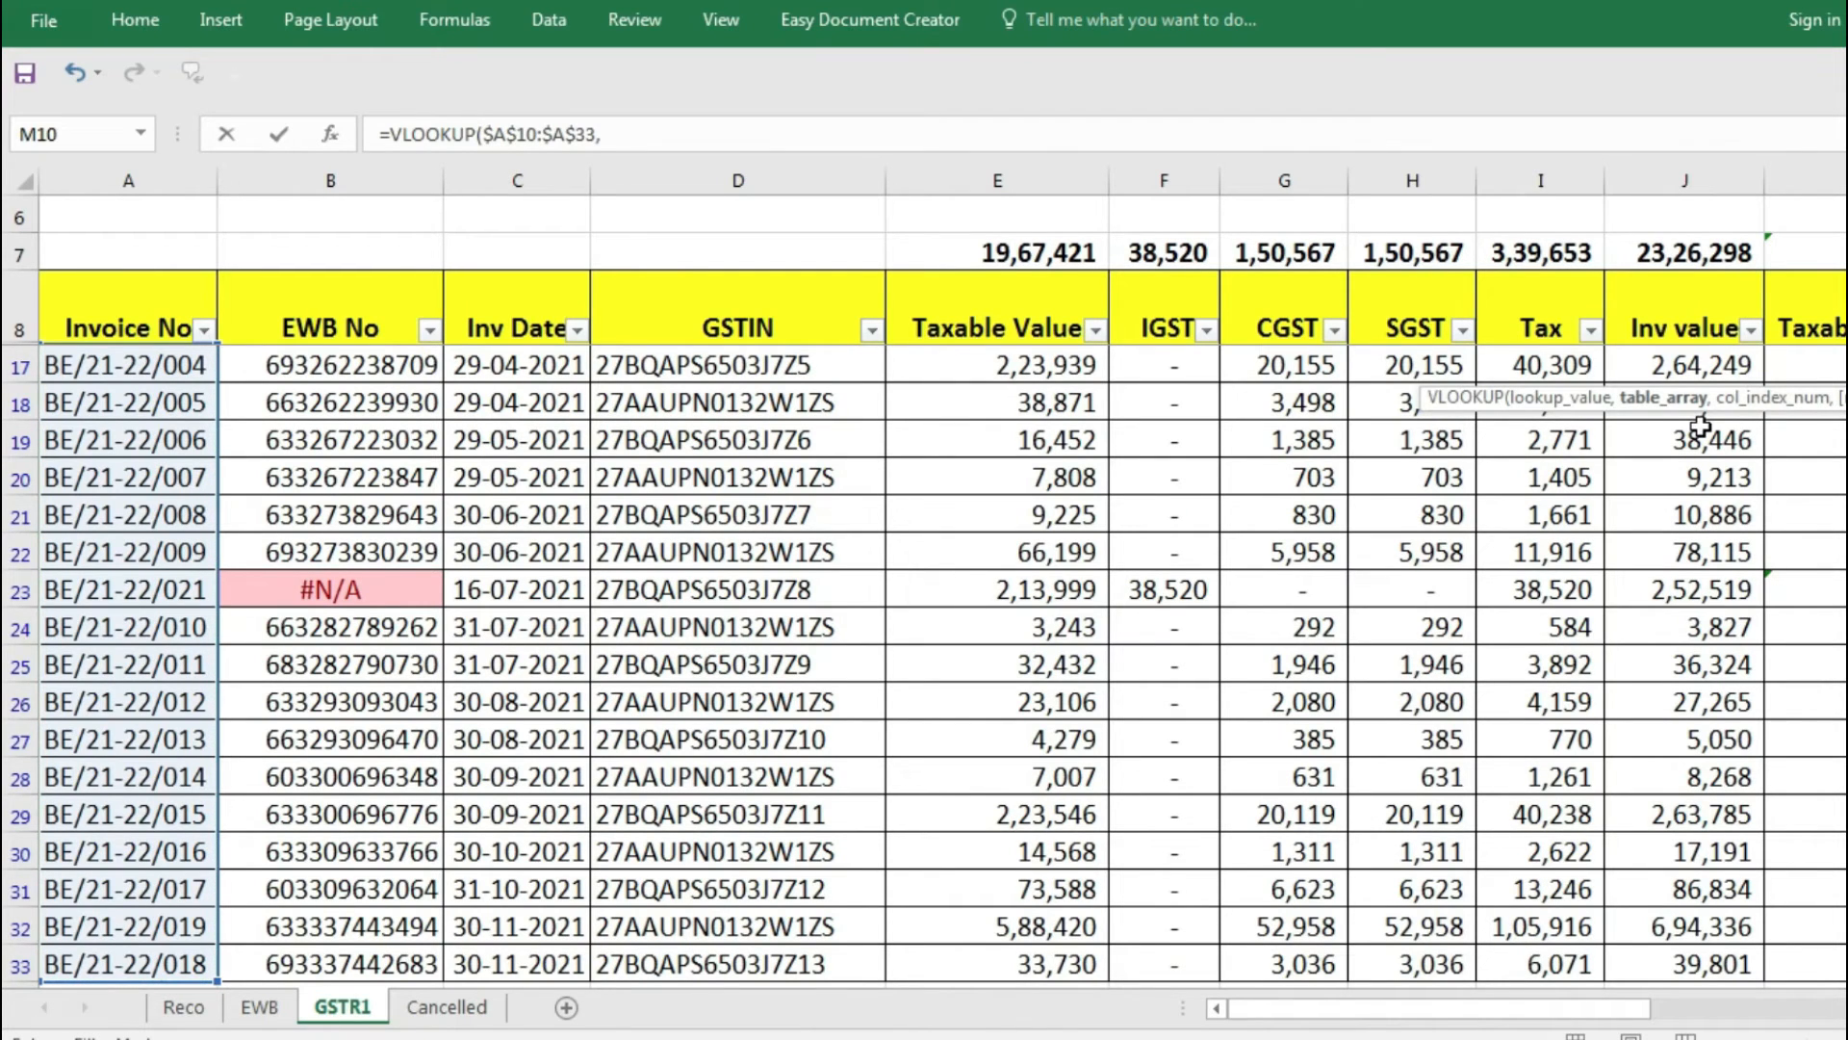
Complete the M10 lookup with table range Cancelled!$E$3:$I$5, column index 5 and exact match 0.
click(449, 1006)
click(577, 233)
click(578, 265)
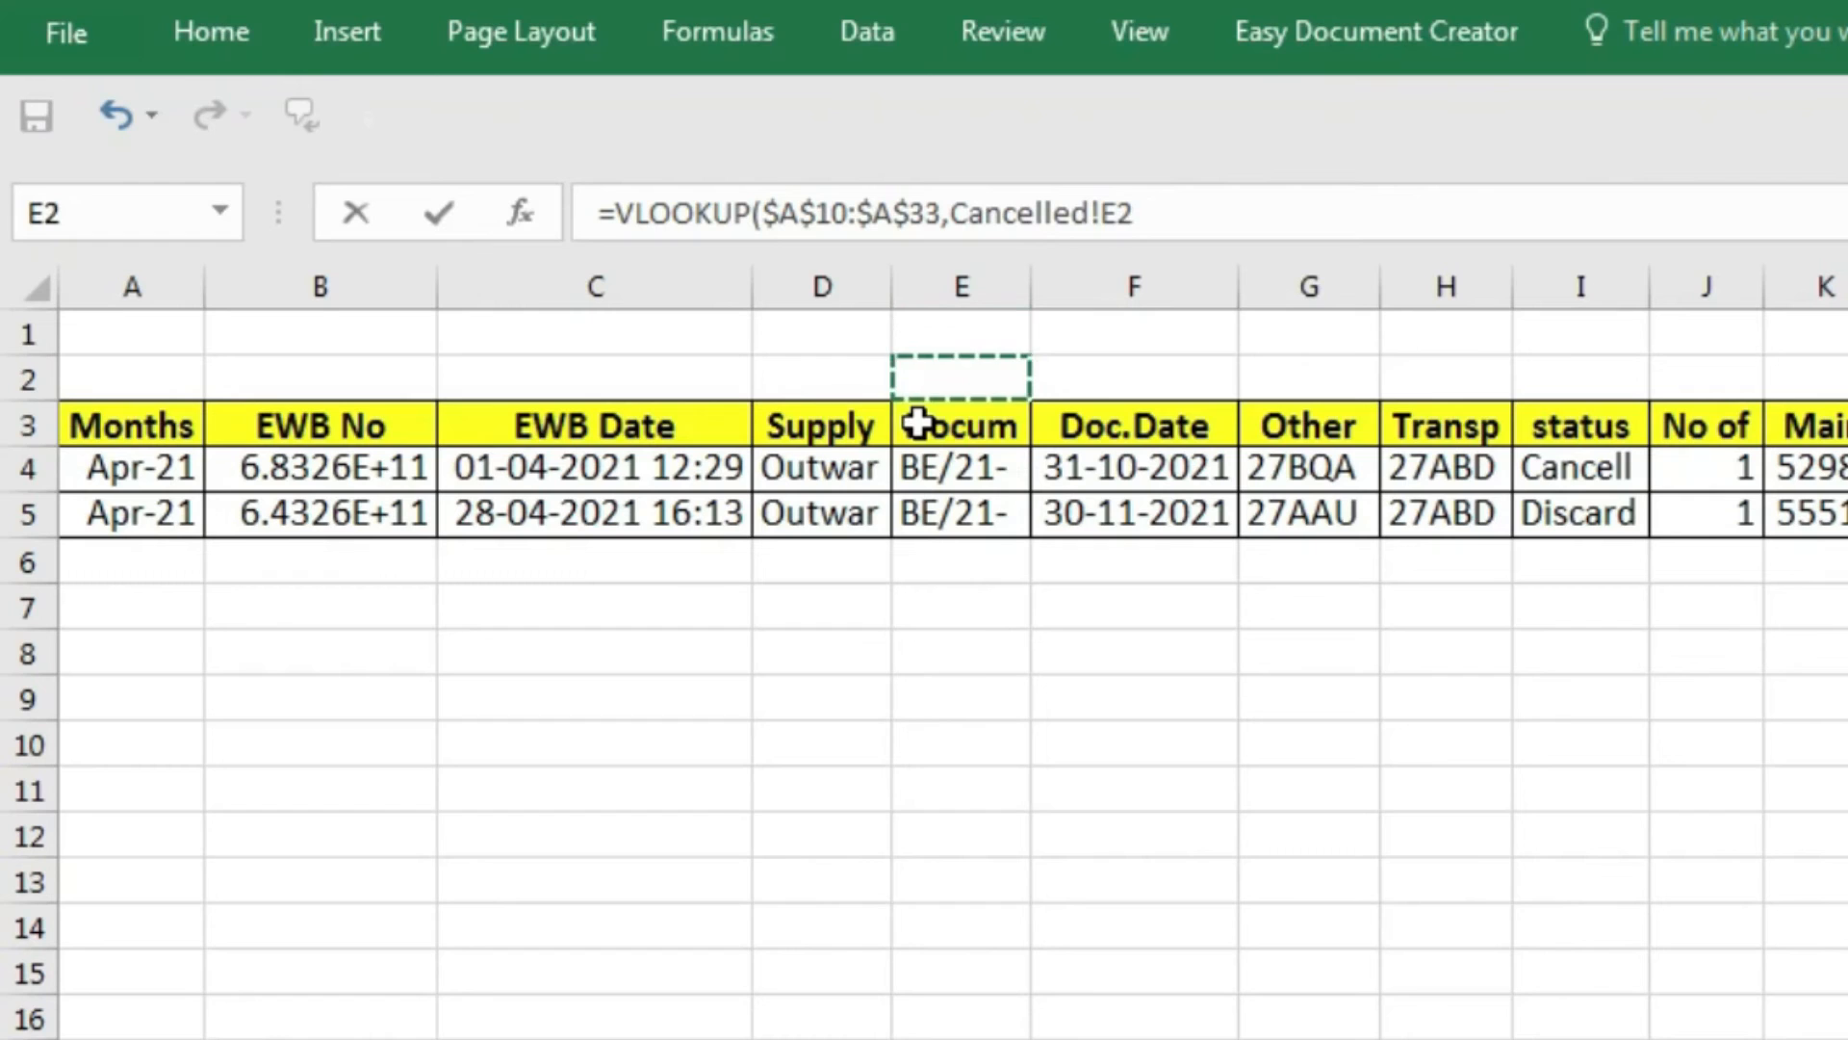
key(shift+Right)
key(shift+Right)
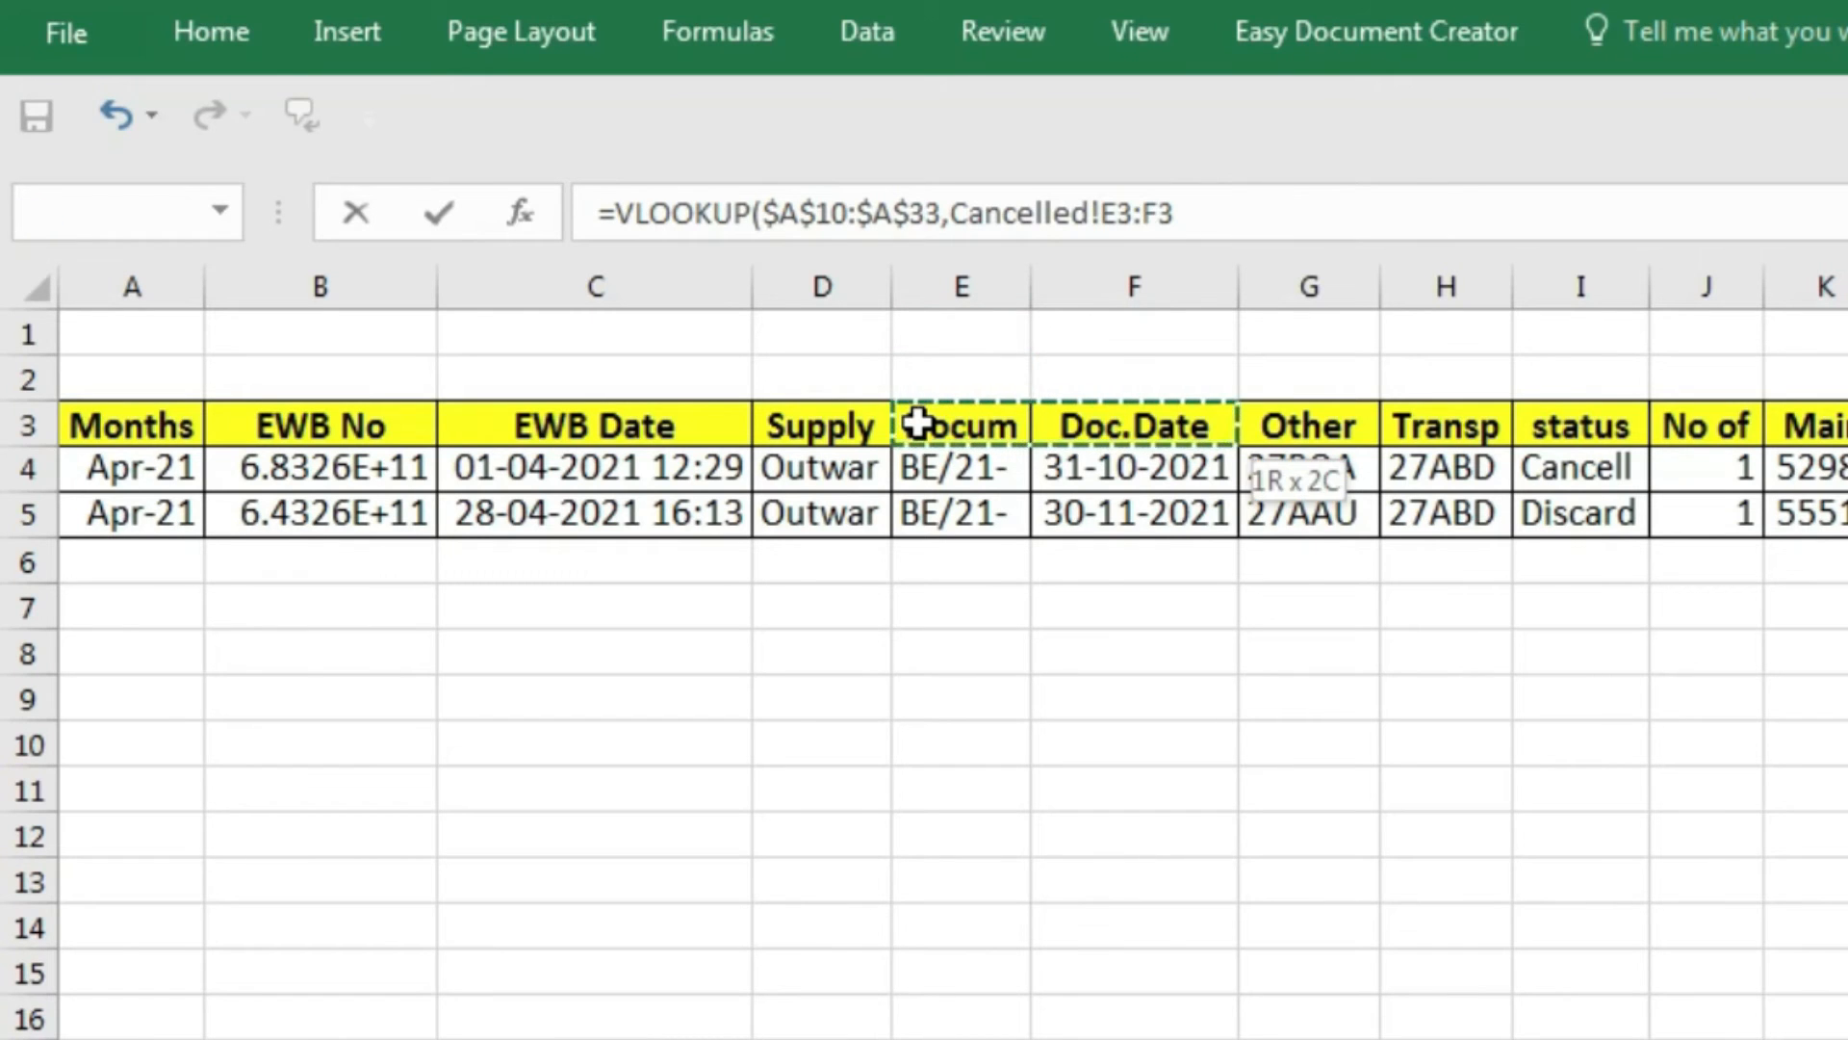
key(shift+Right)
key(shift+Right)
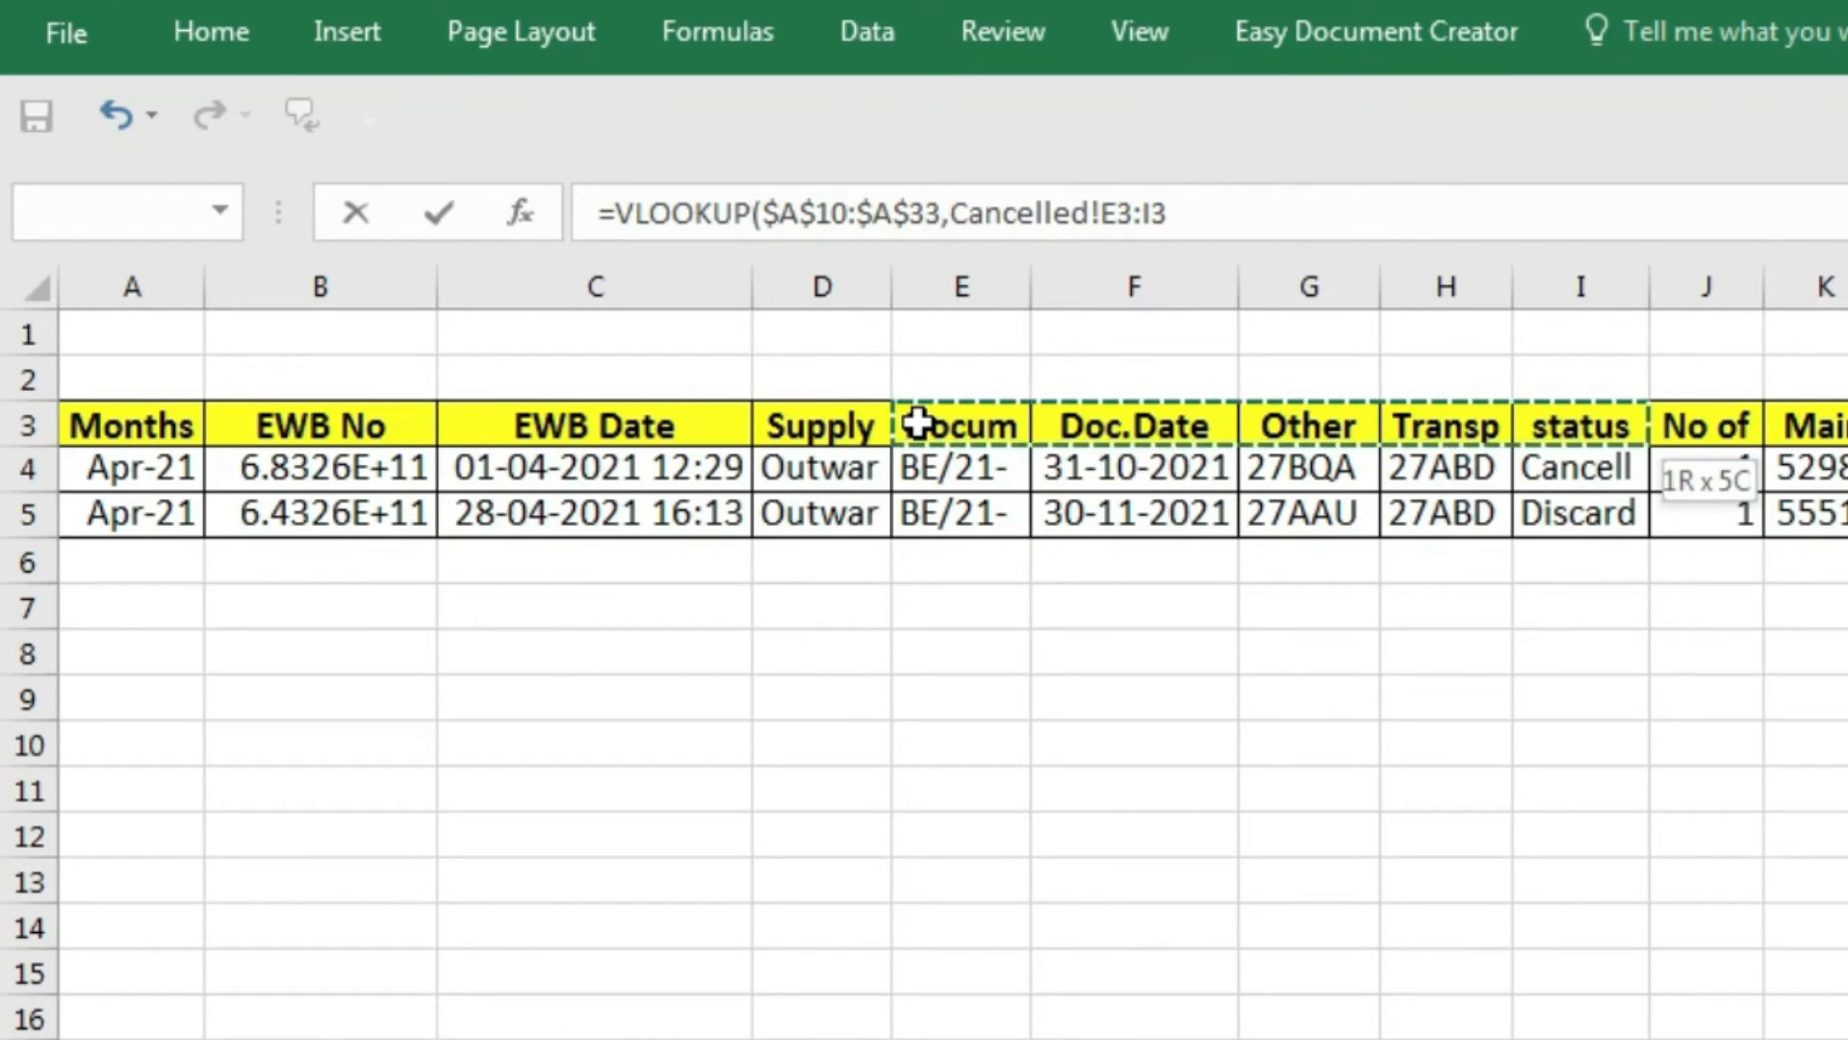
key(shift+Down)
key(shift+Down)
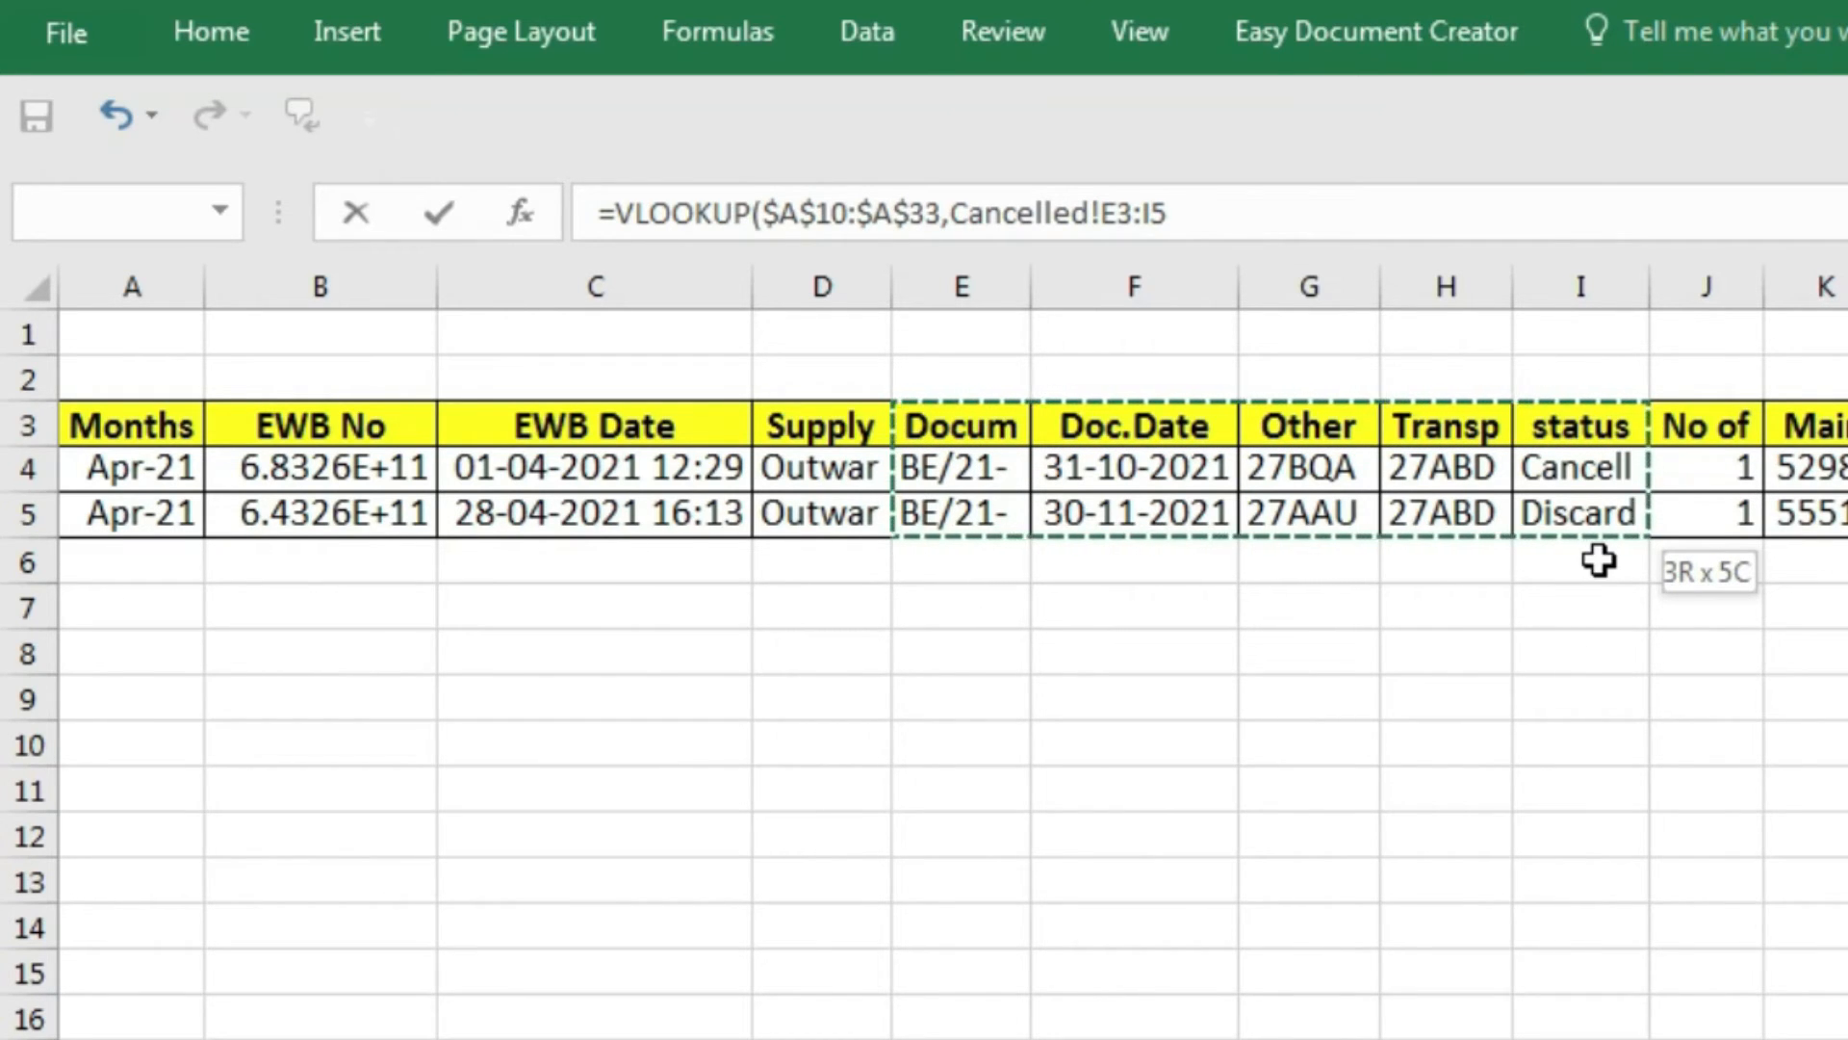
key(F4)
text(,)
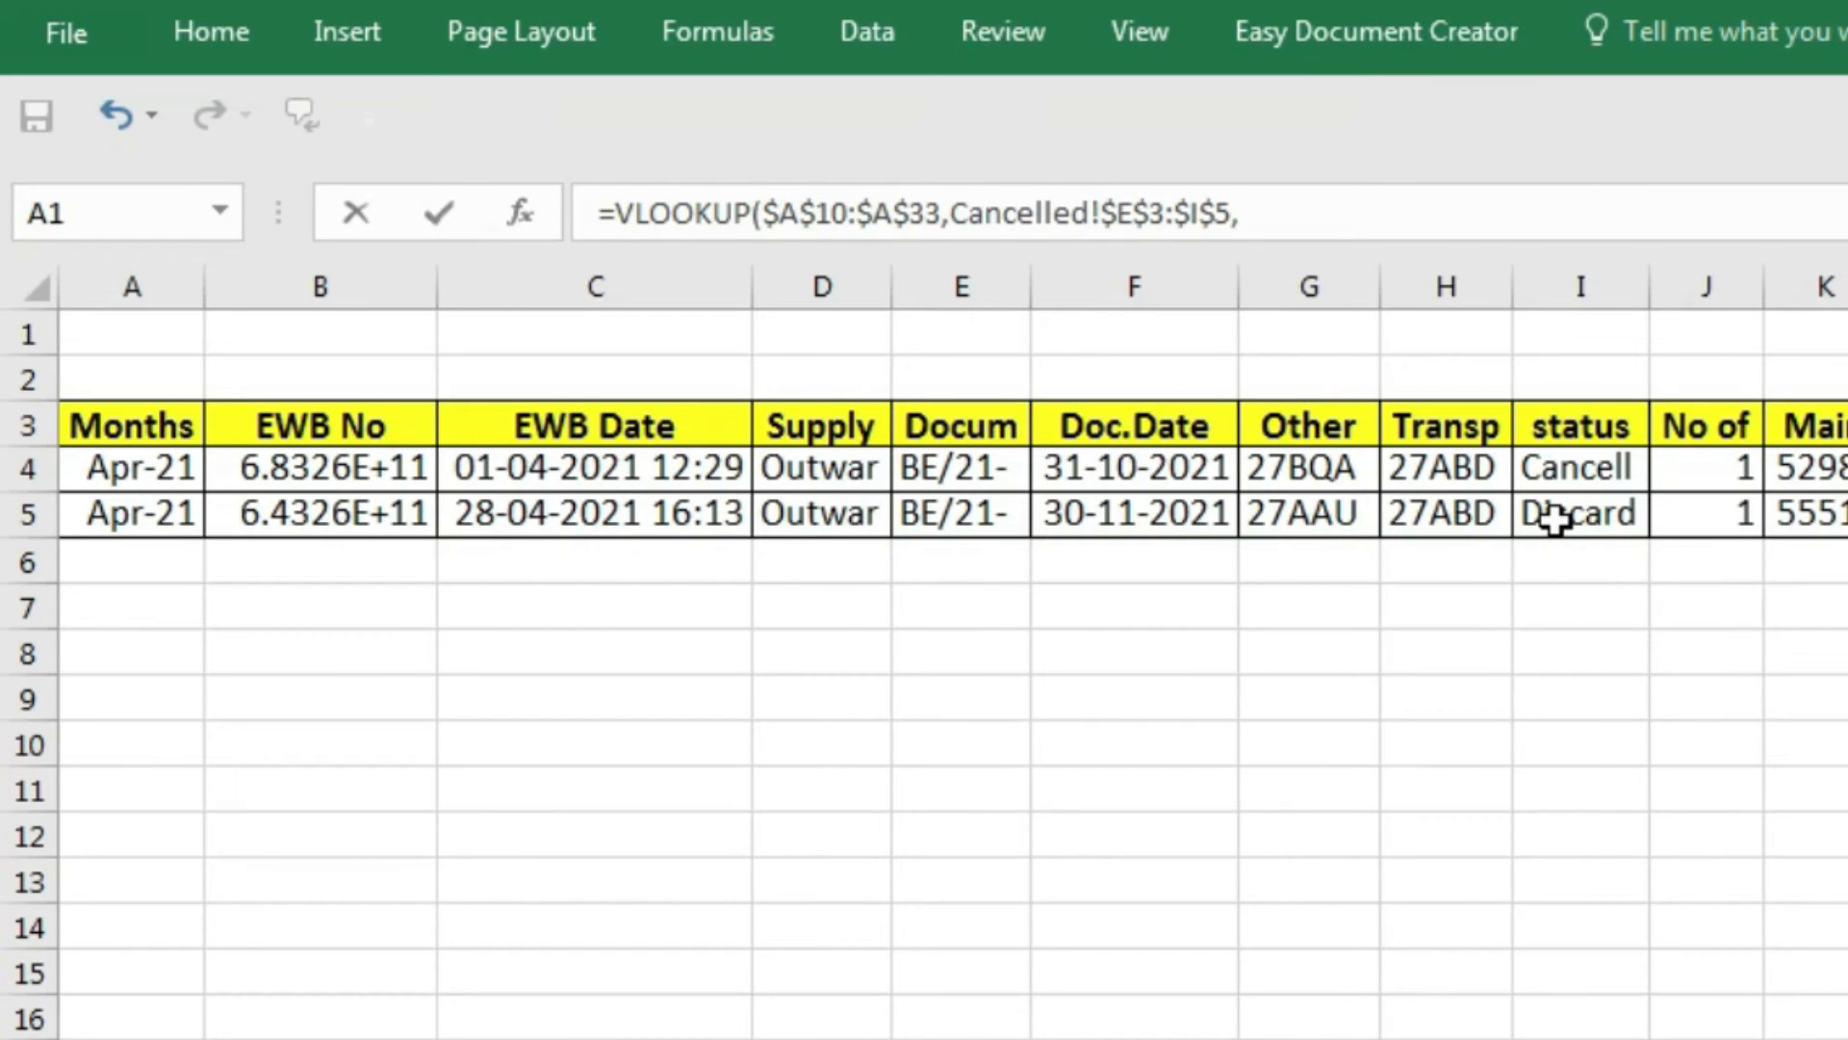
text(5,0)
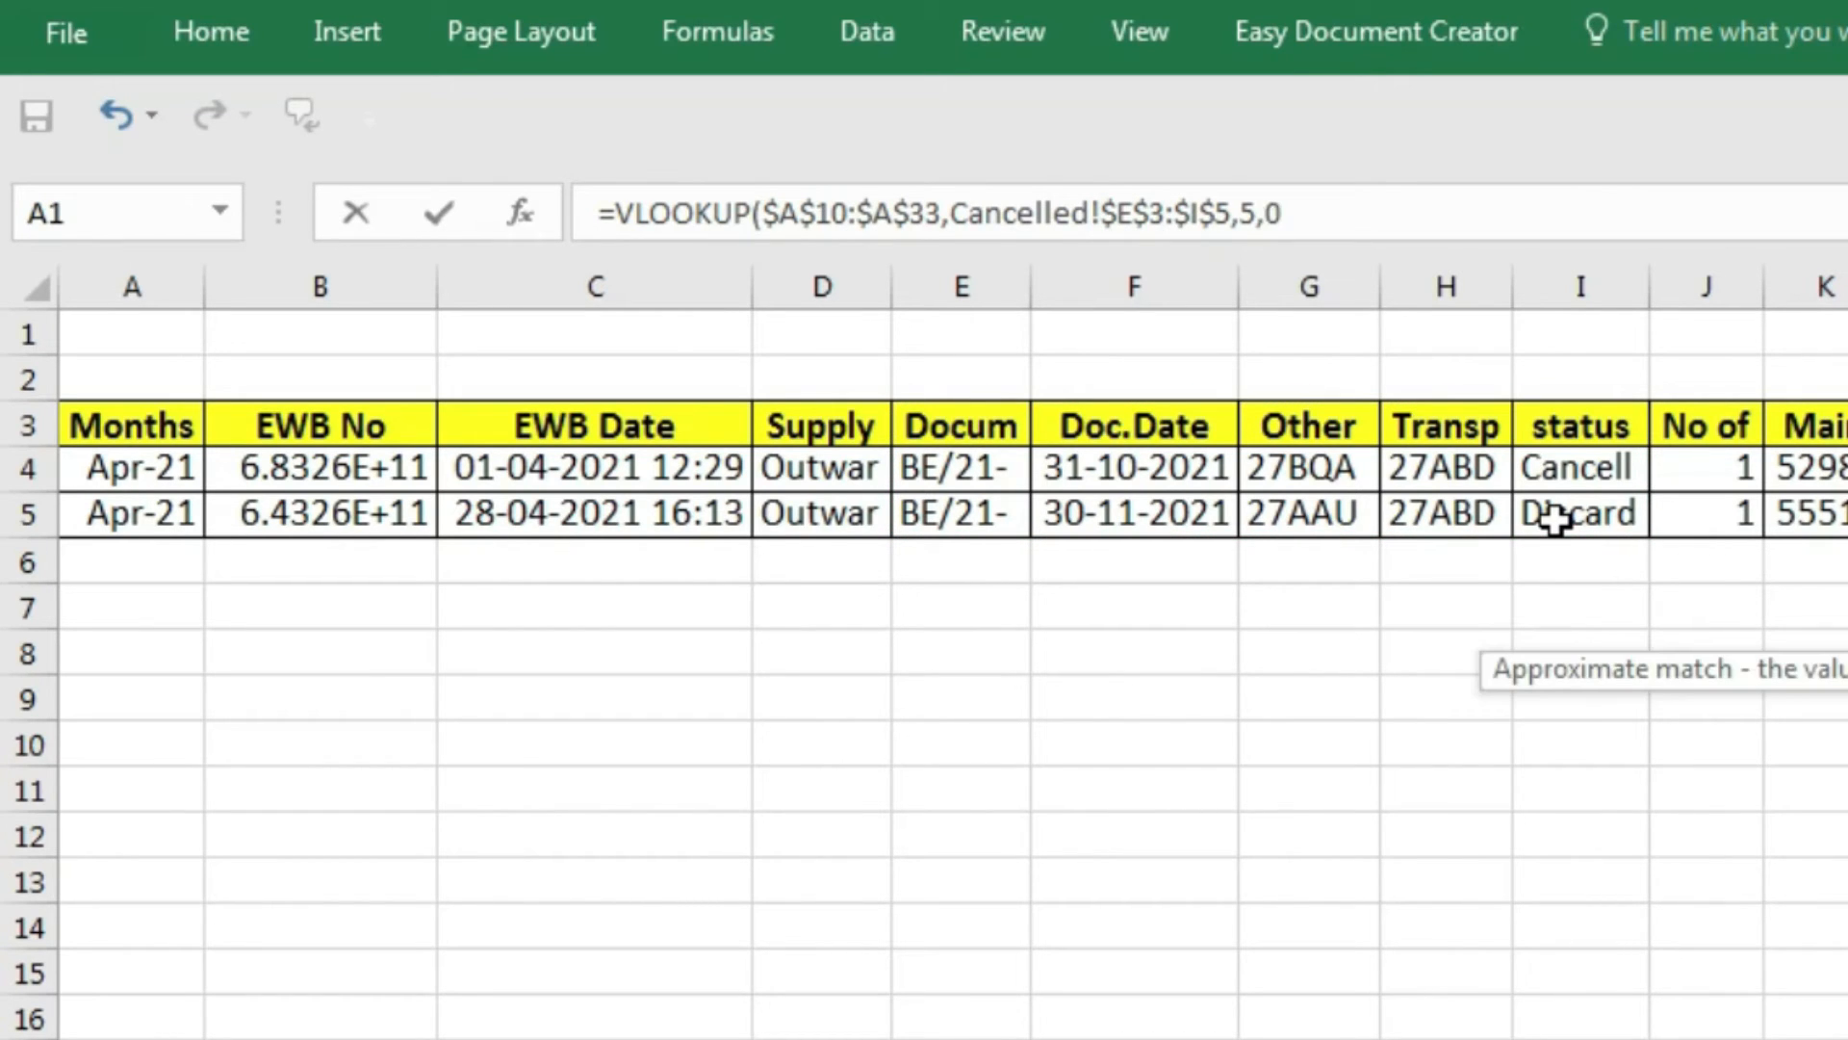
text())
key(Return)
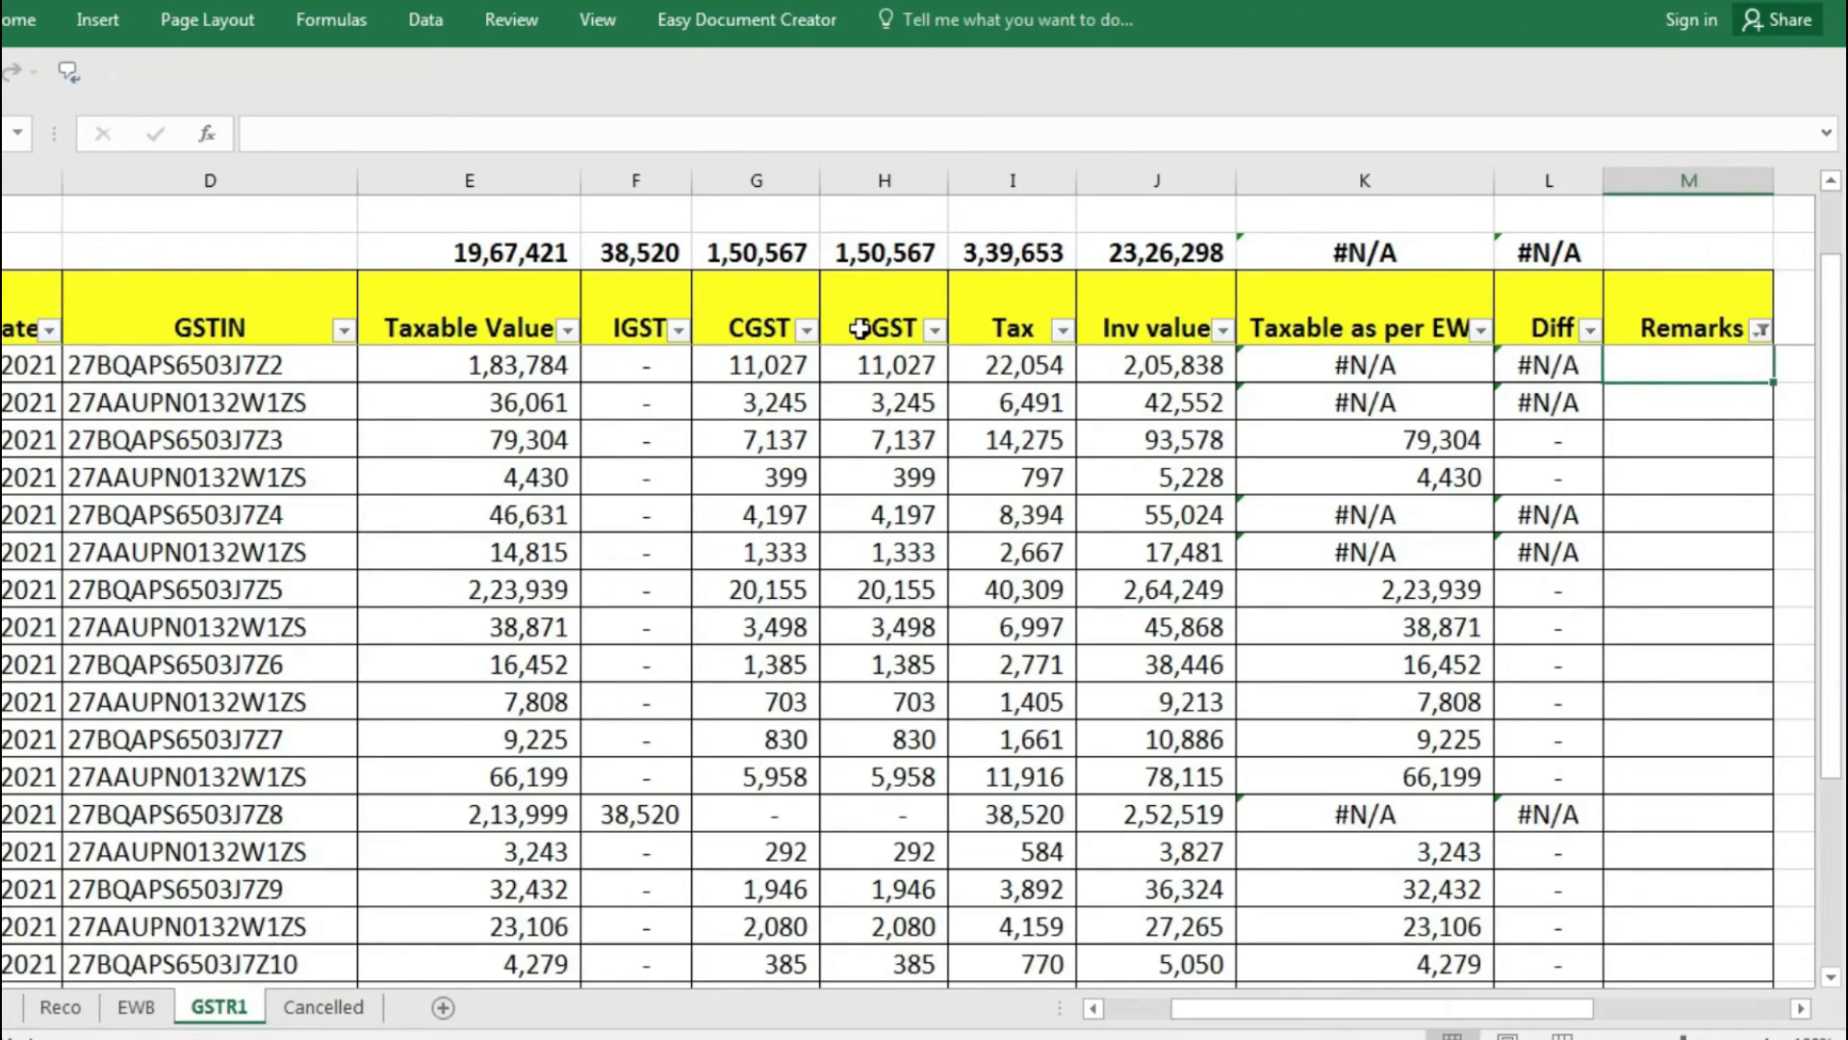
Copy the M10 lookup formula down the Remarks column through row 33.
key(Up)
key(ctrl+c)
key(Left)
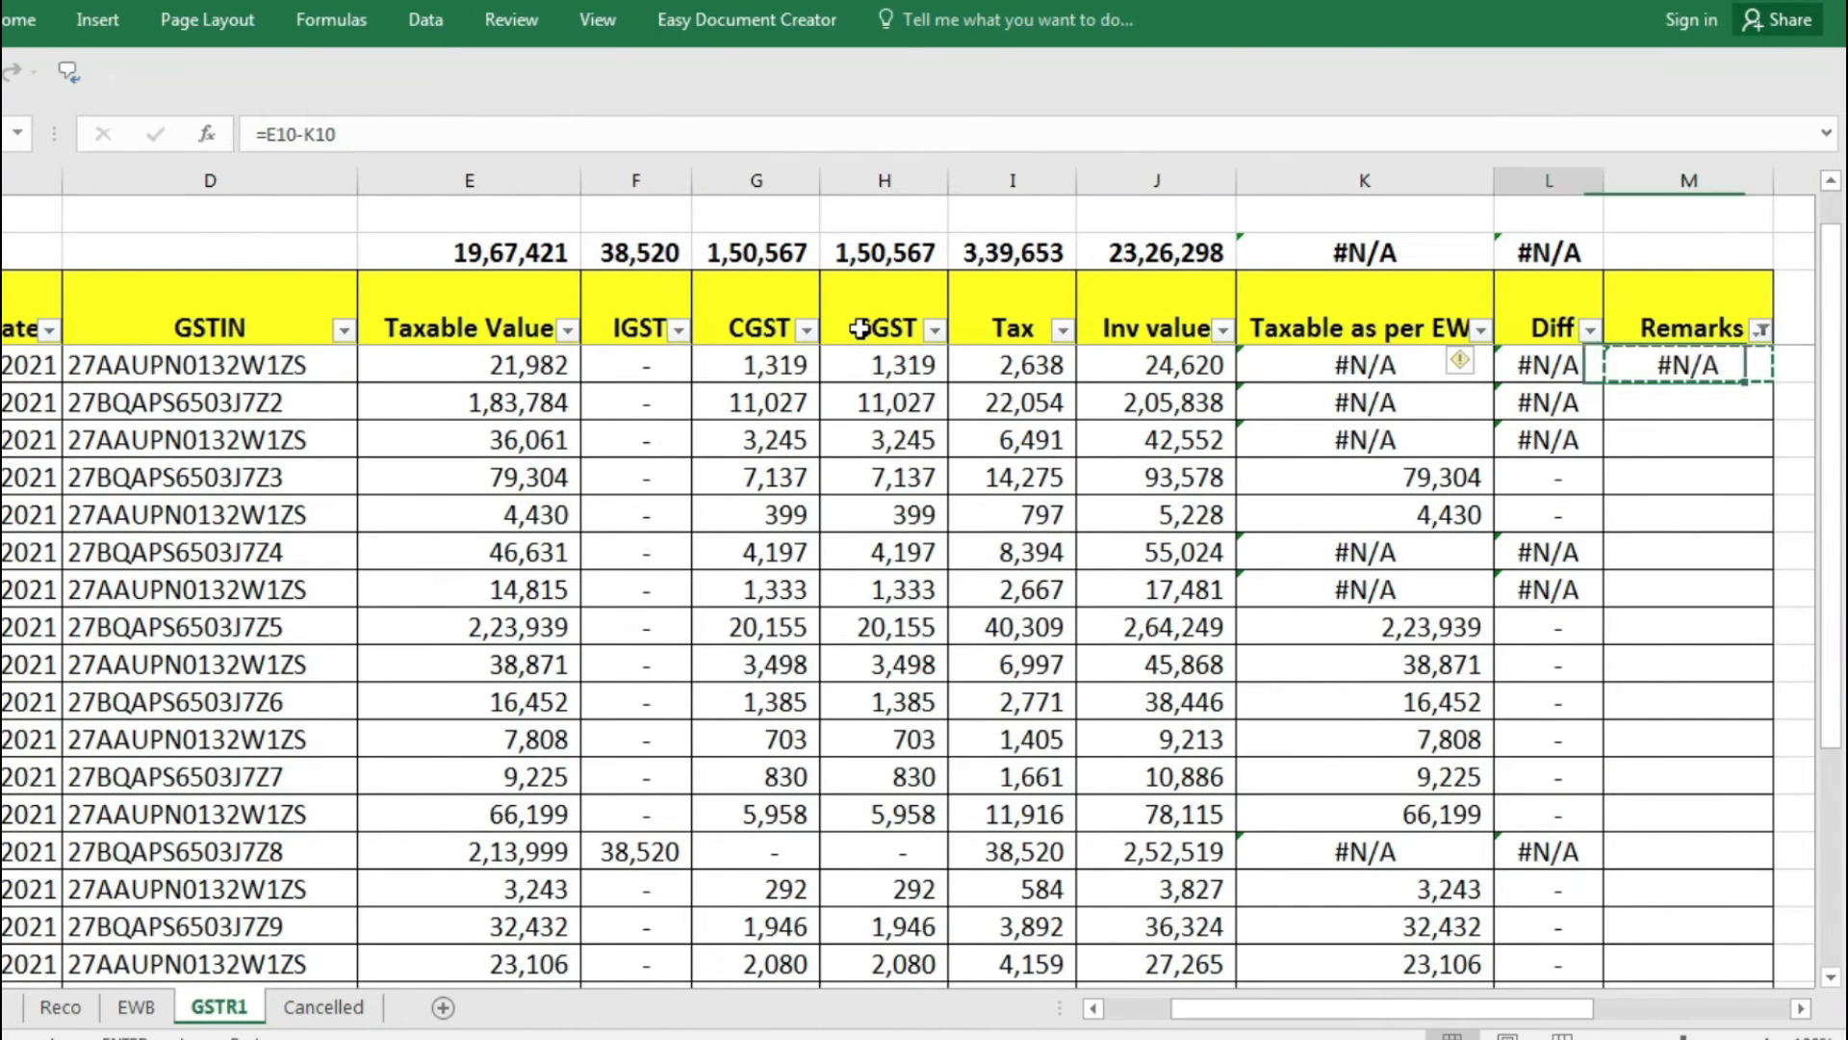
key(ctrl+Down)
key(Right)
key(ctrl+shift+Up)
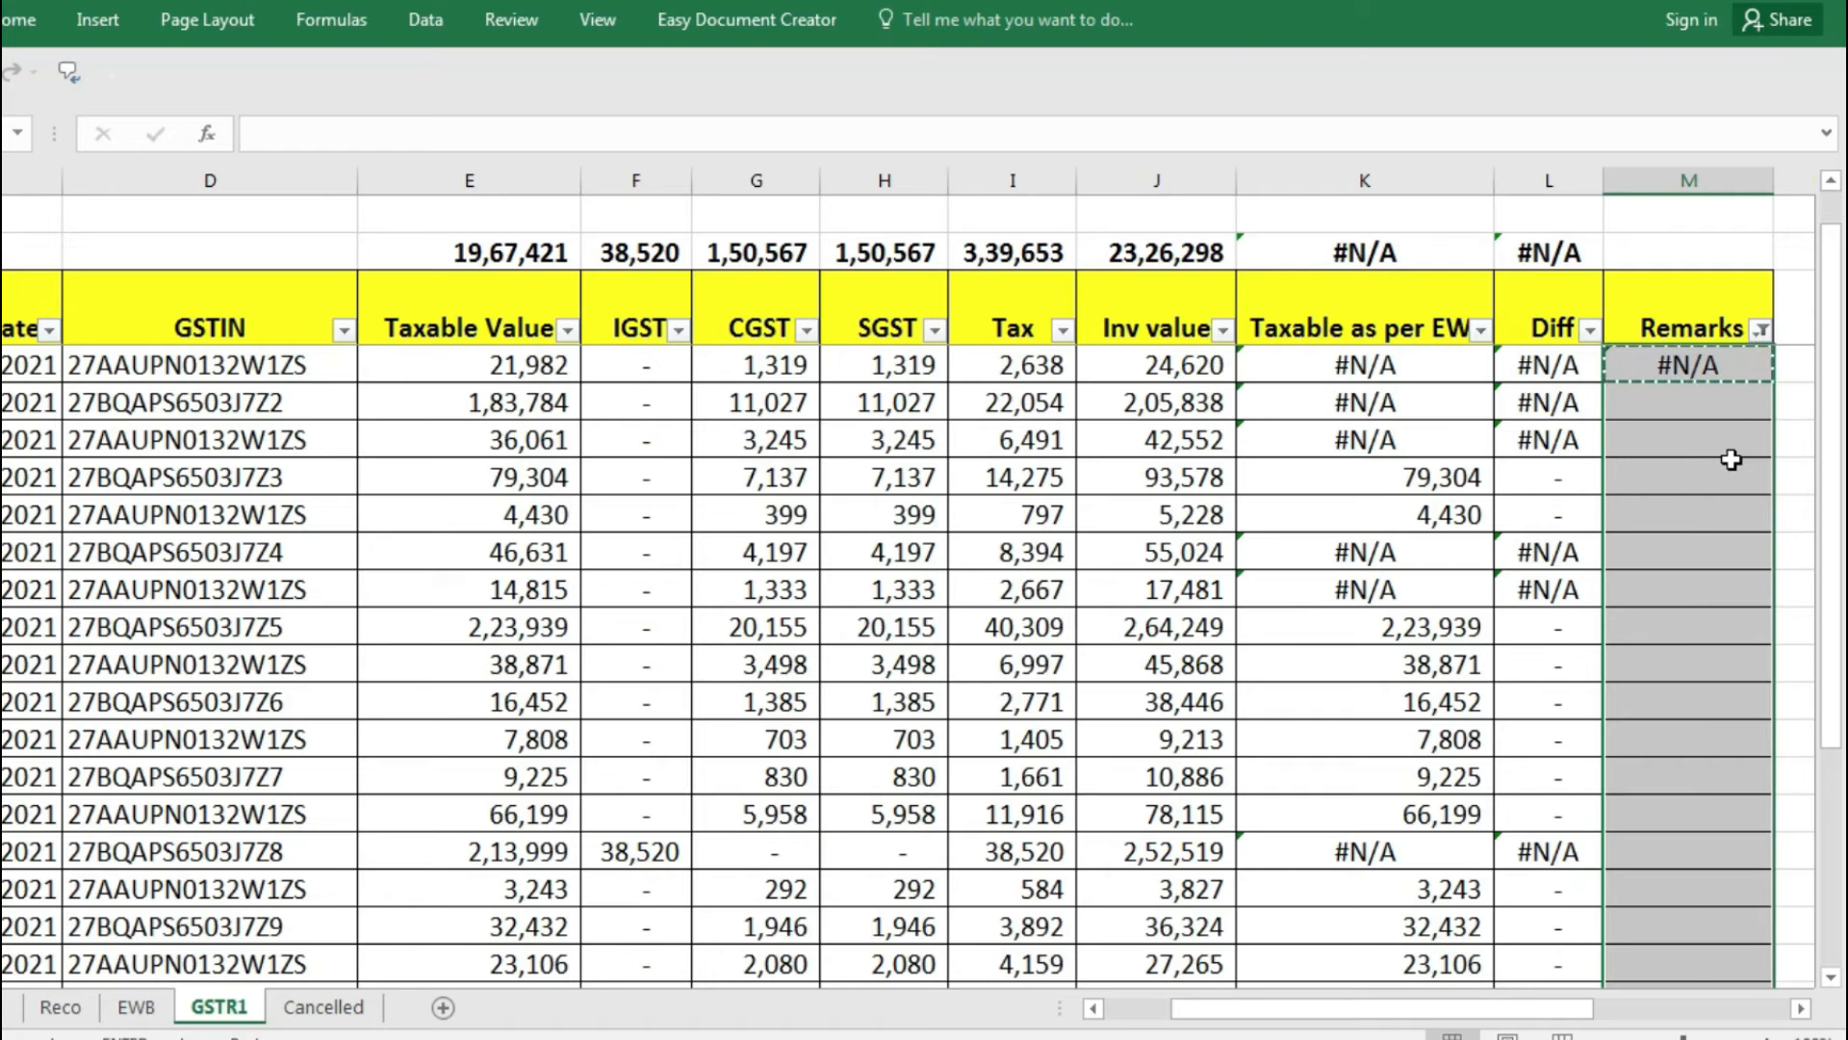
key(ctrl+v)
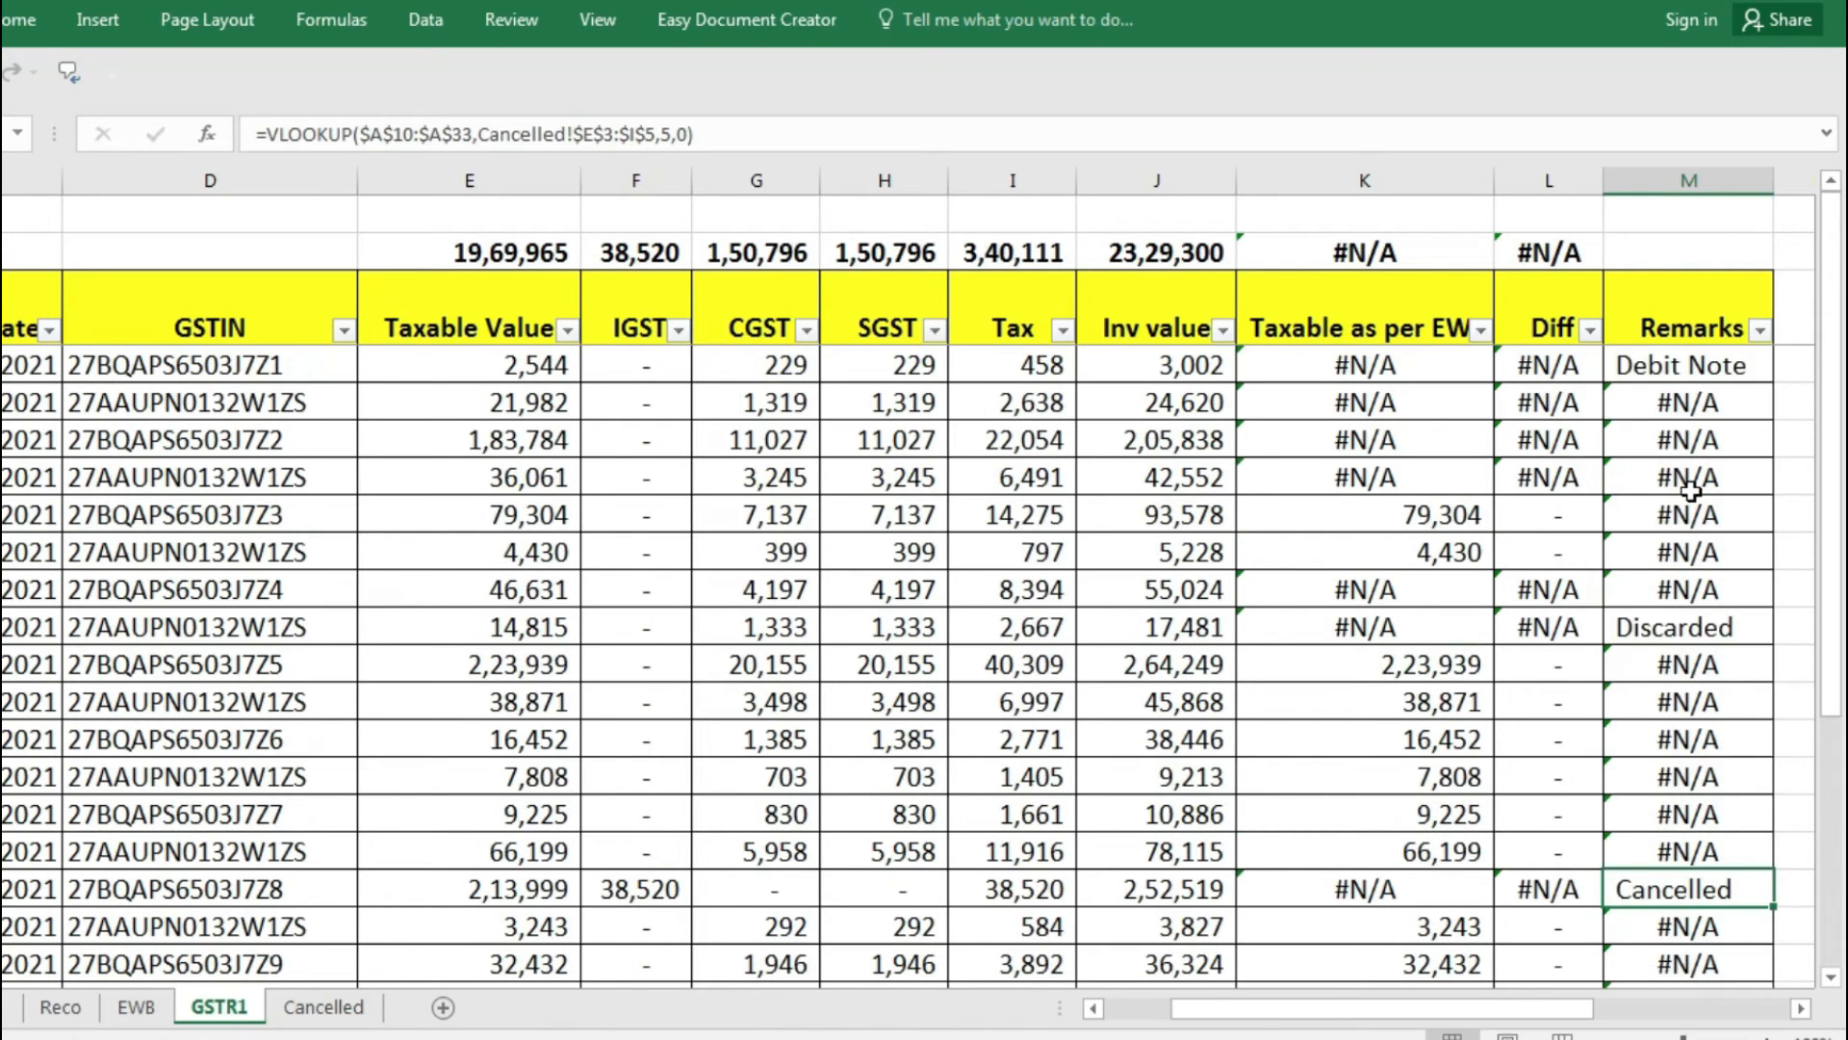
Replace the formulas in the whole Remarks column with their values.
click(1689, 484)
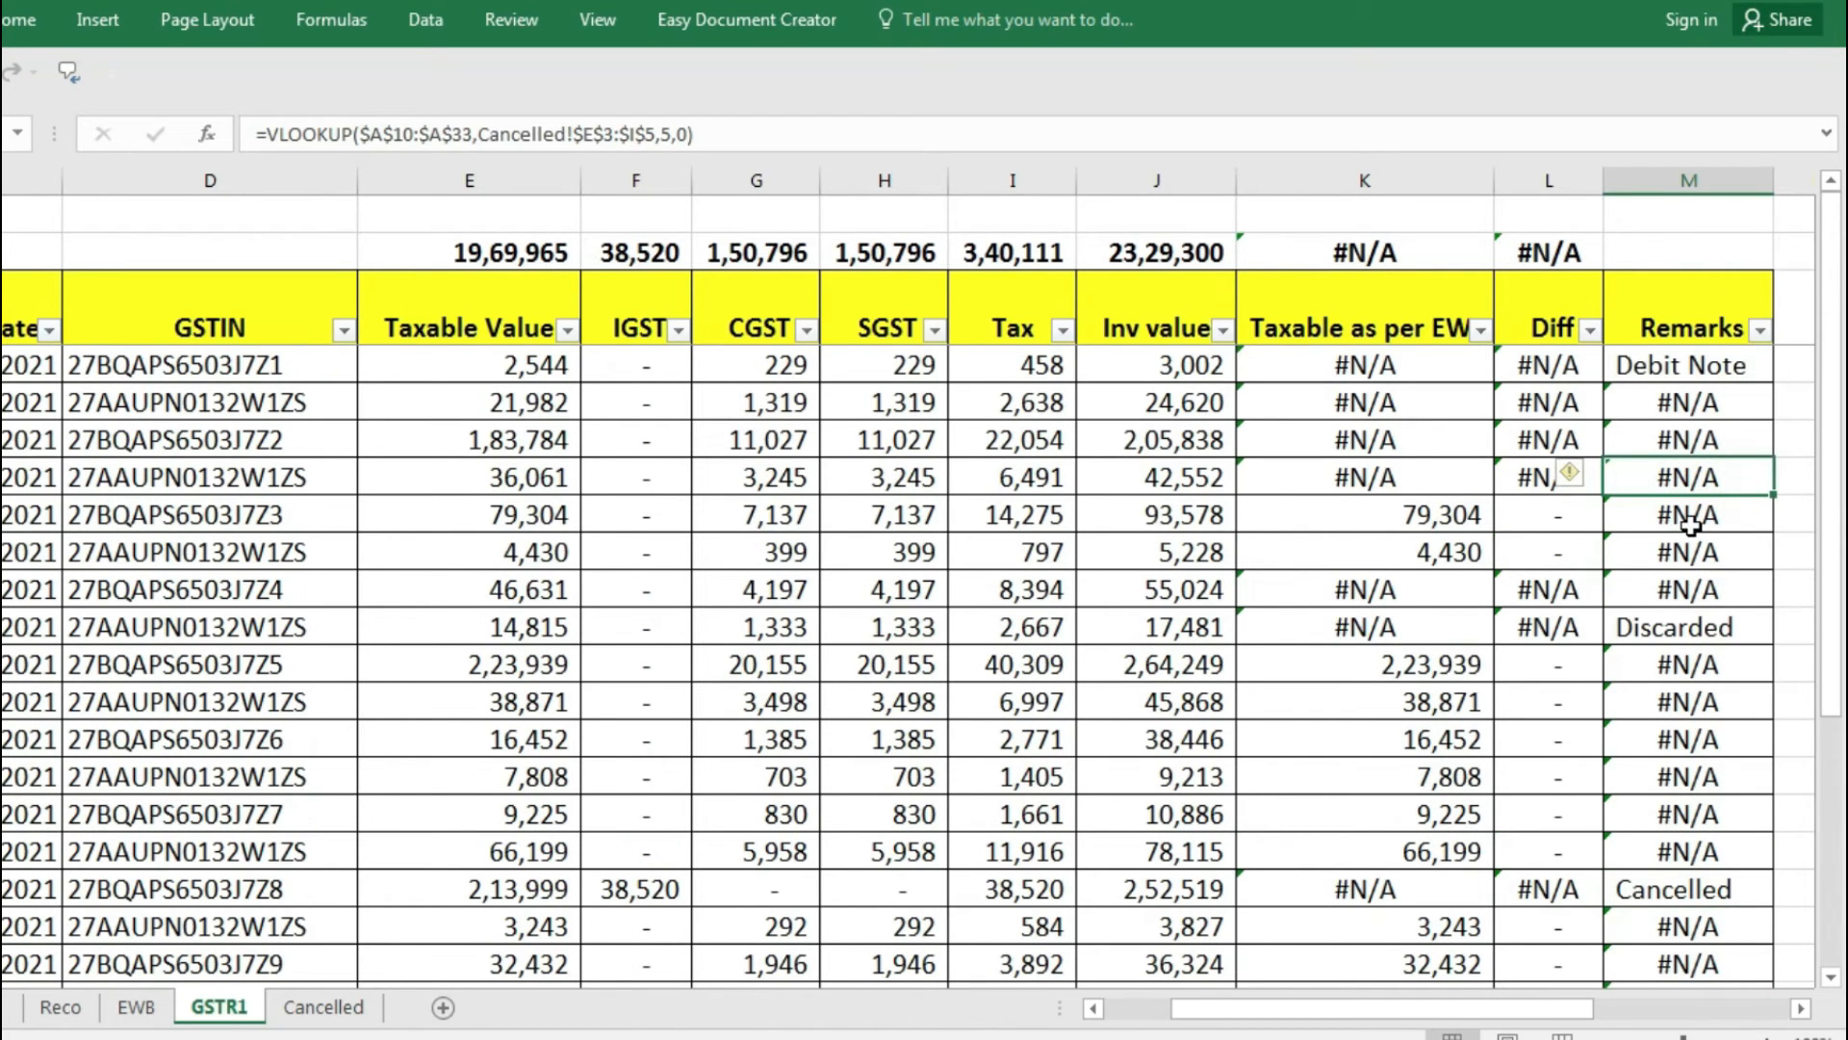
key(ctrl+space)
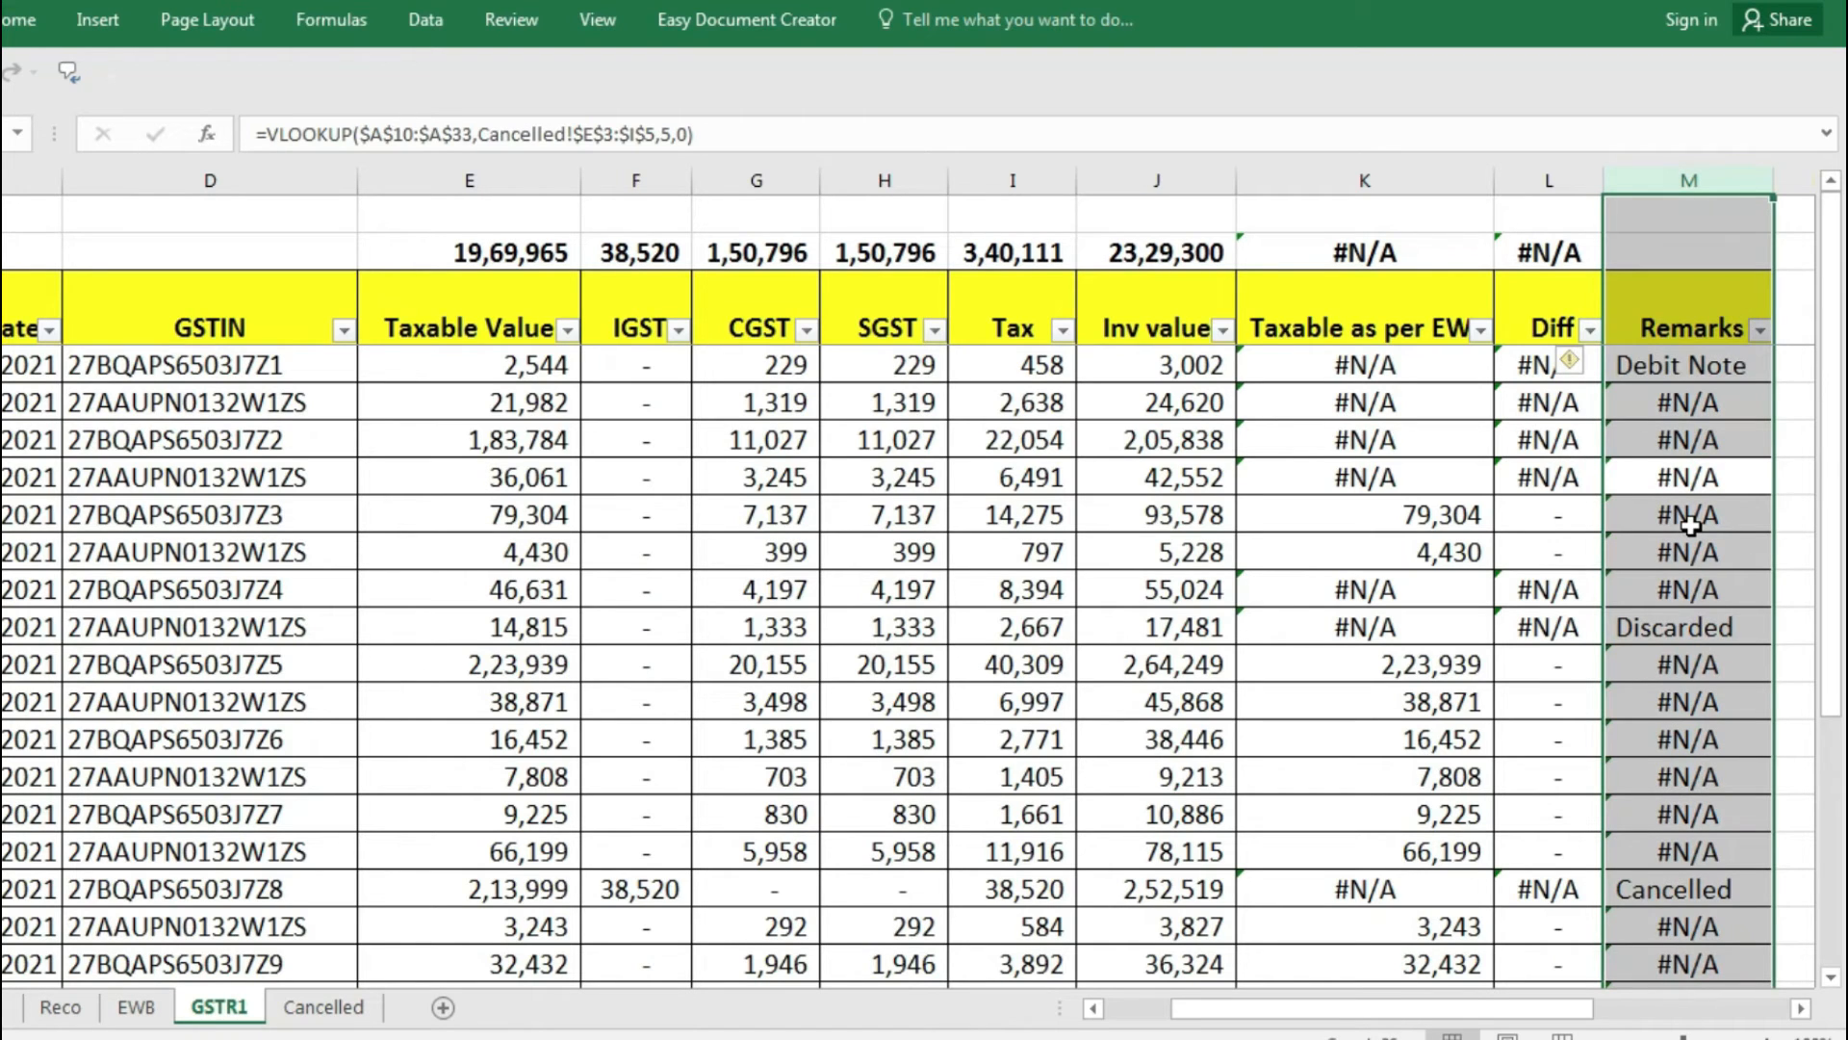
key(ctrl+c)
key(ctrl+alt+v)
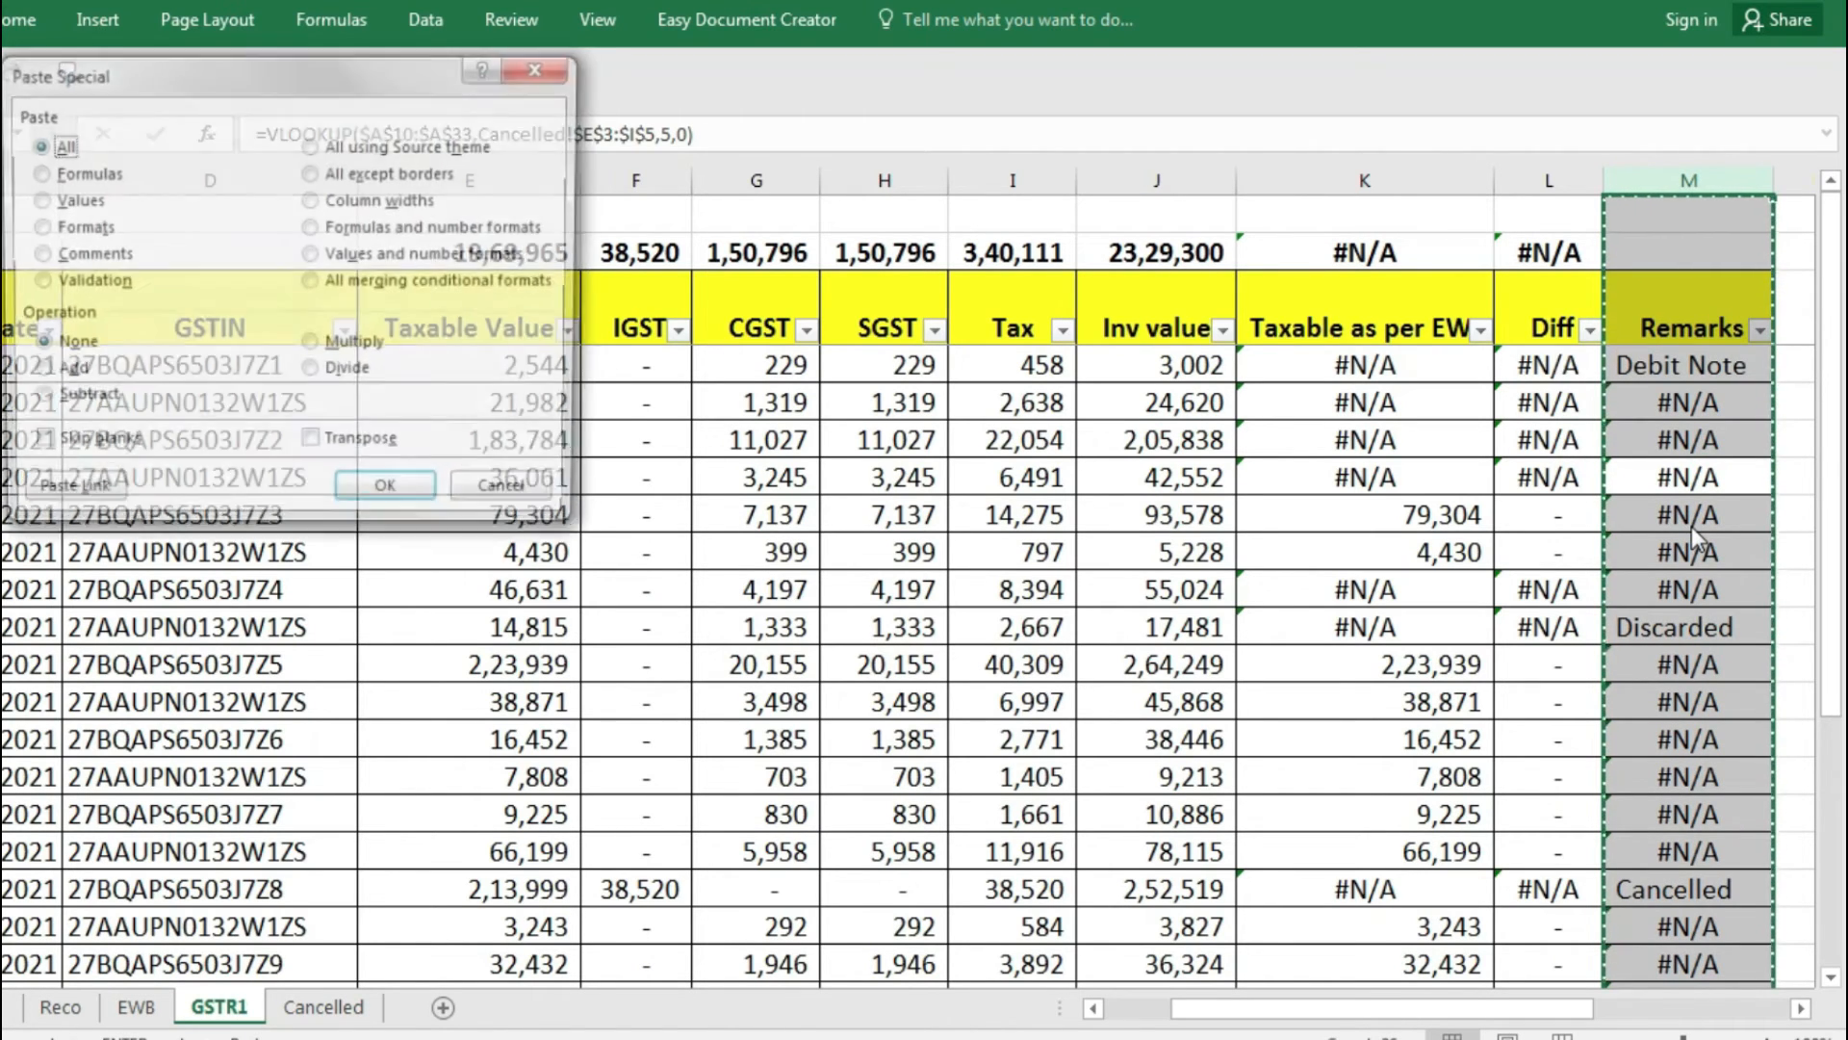
key(Return)
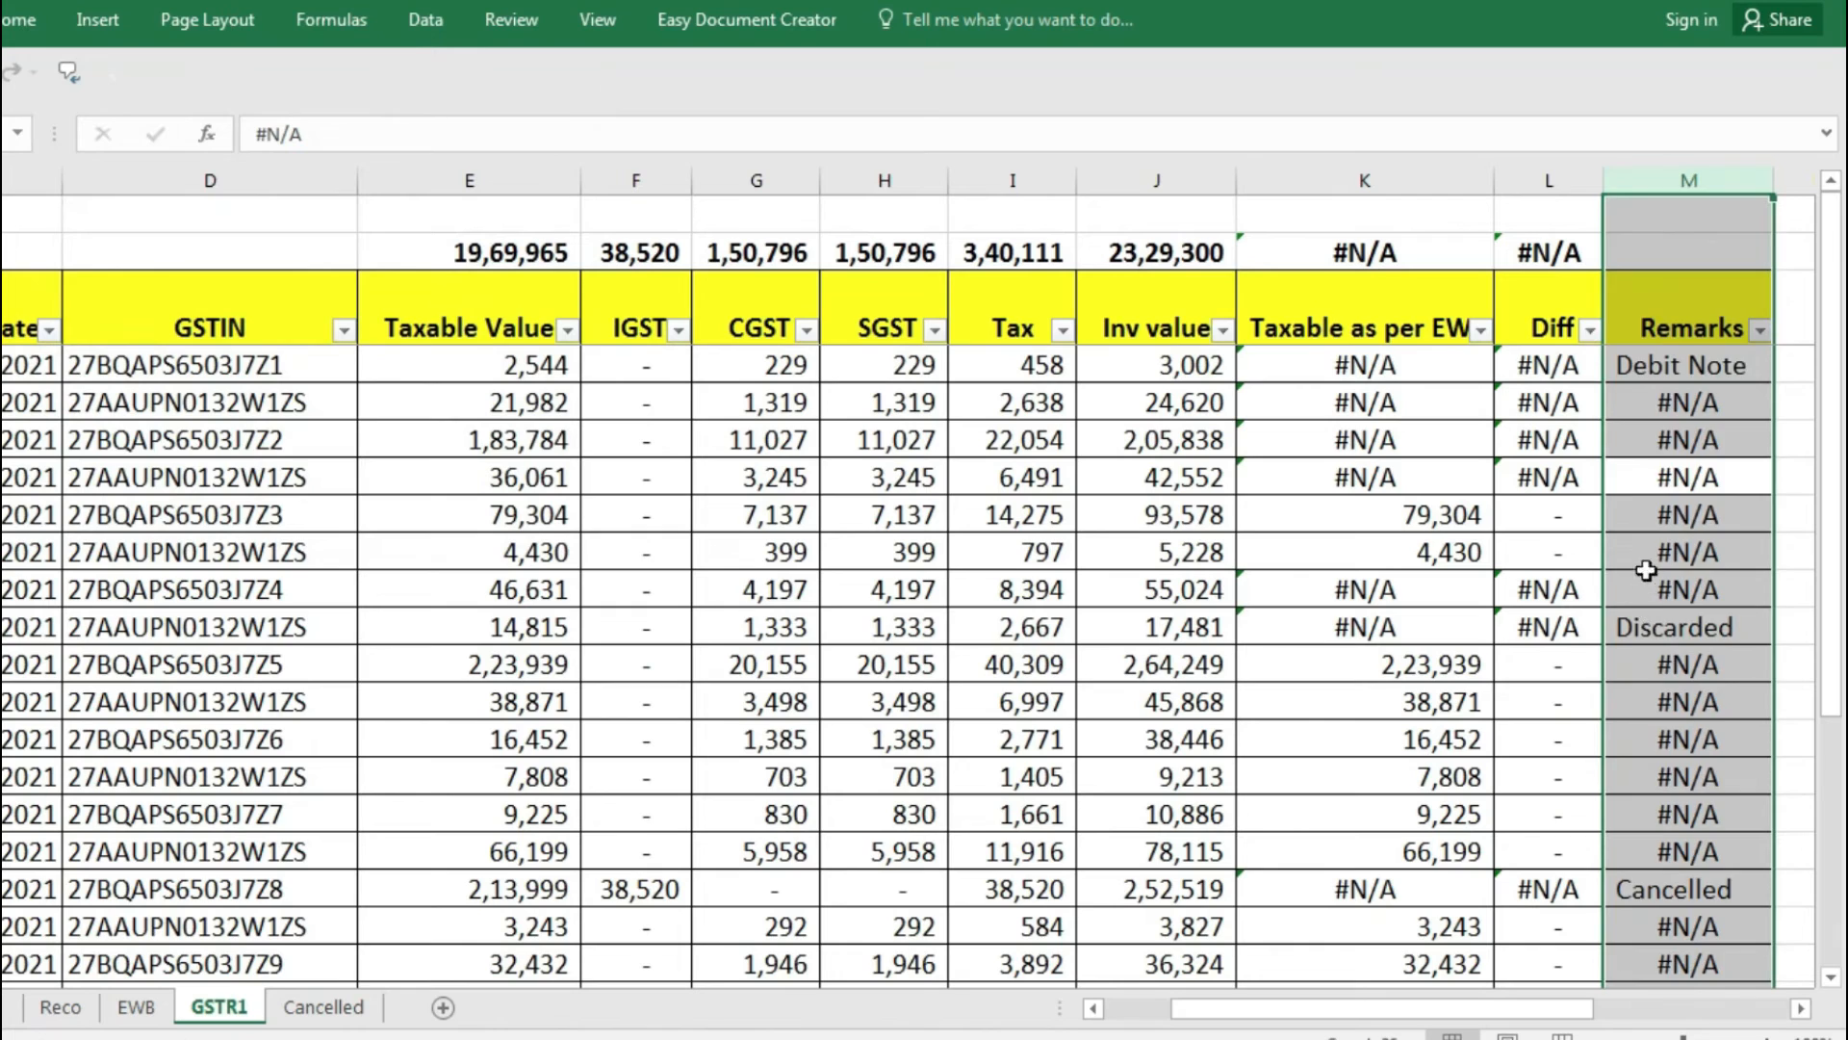
click(1651, 551)
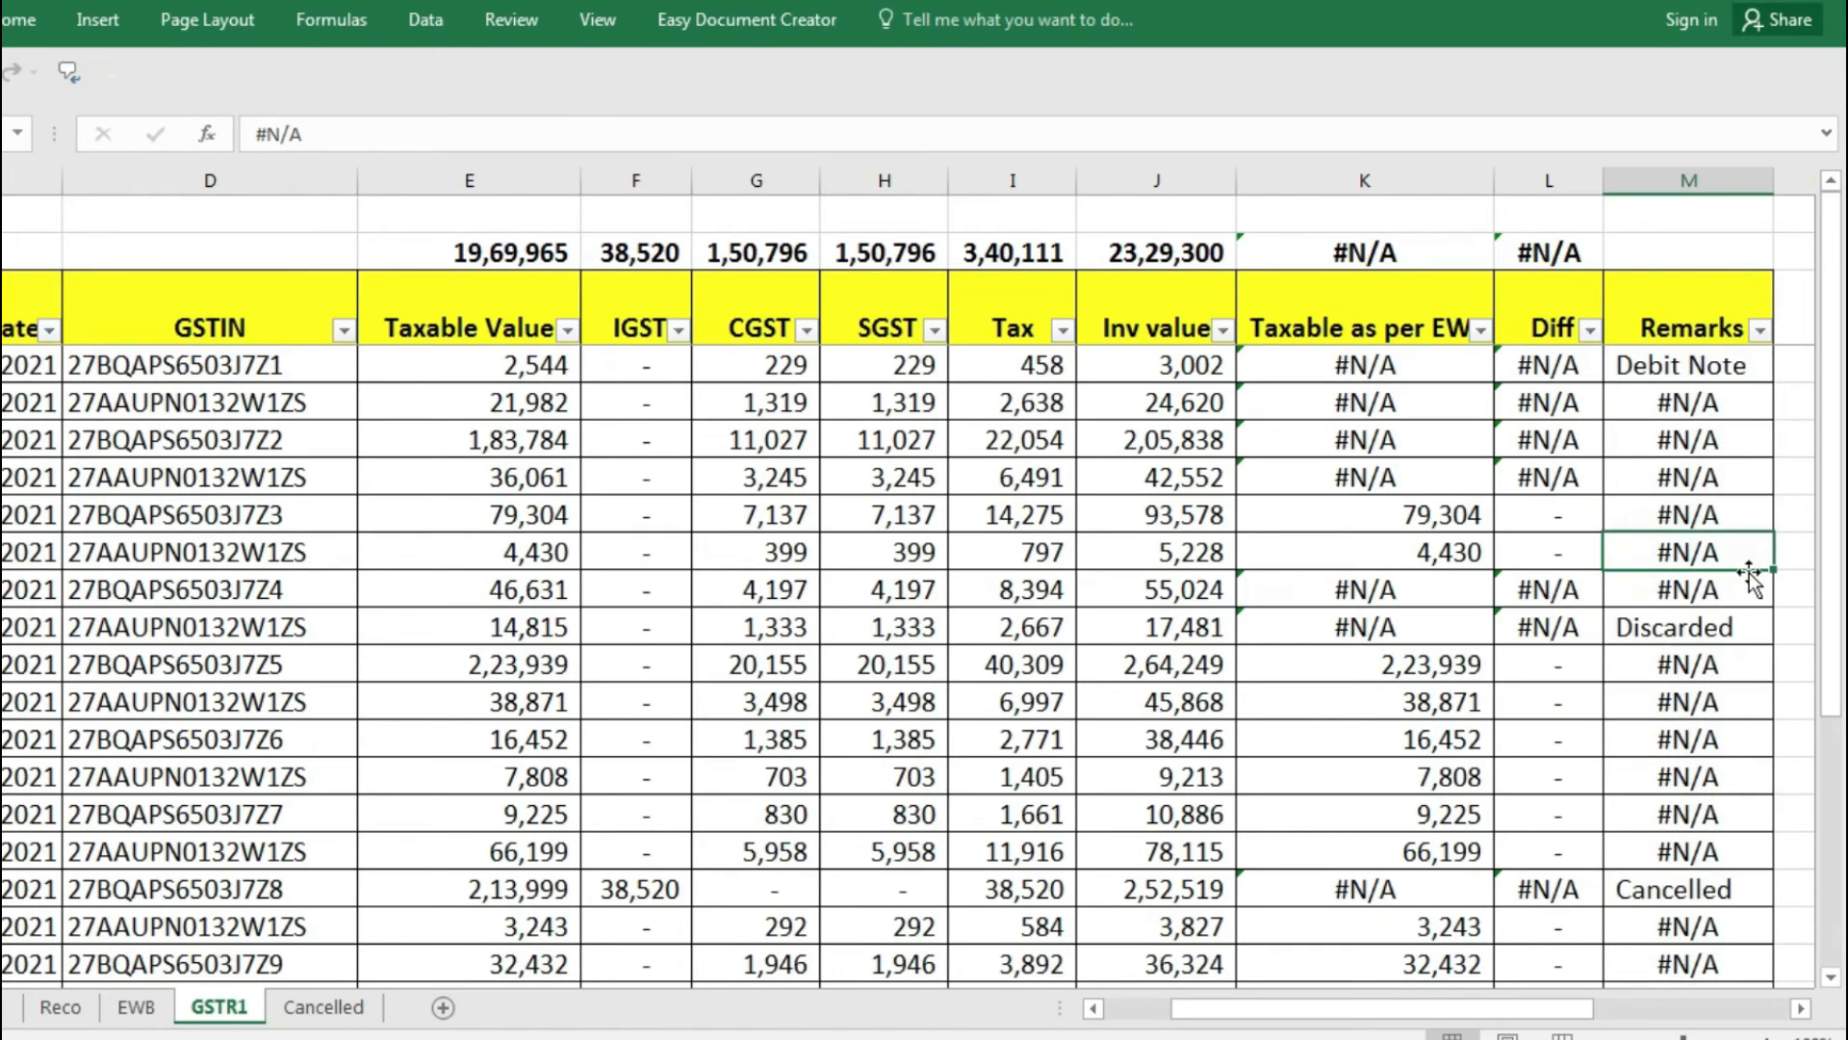
Filter the Remarks column to show only Cancelled and Discarded invoices.
click(1760, 330)
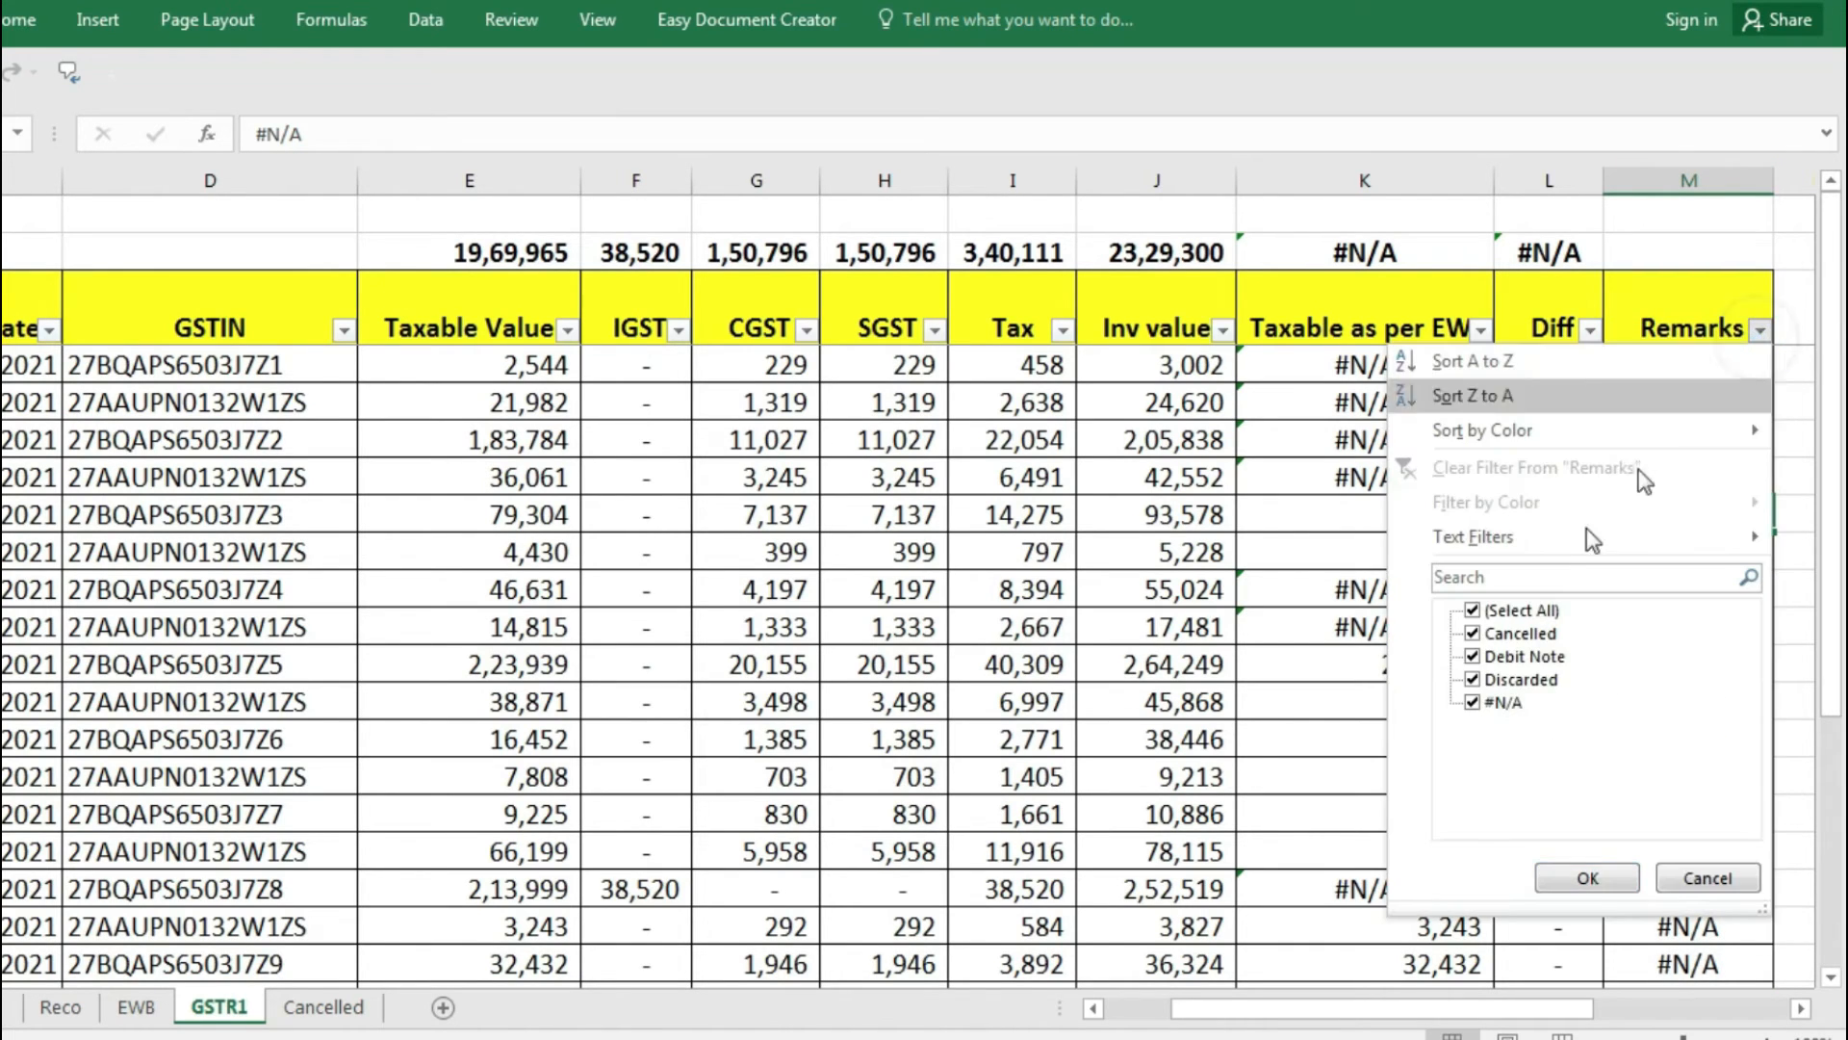
click(1473, 609)
click(1473, 633)
click(1472, 679)
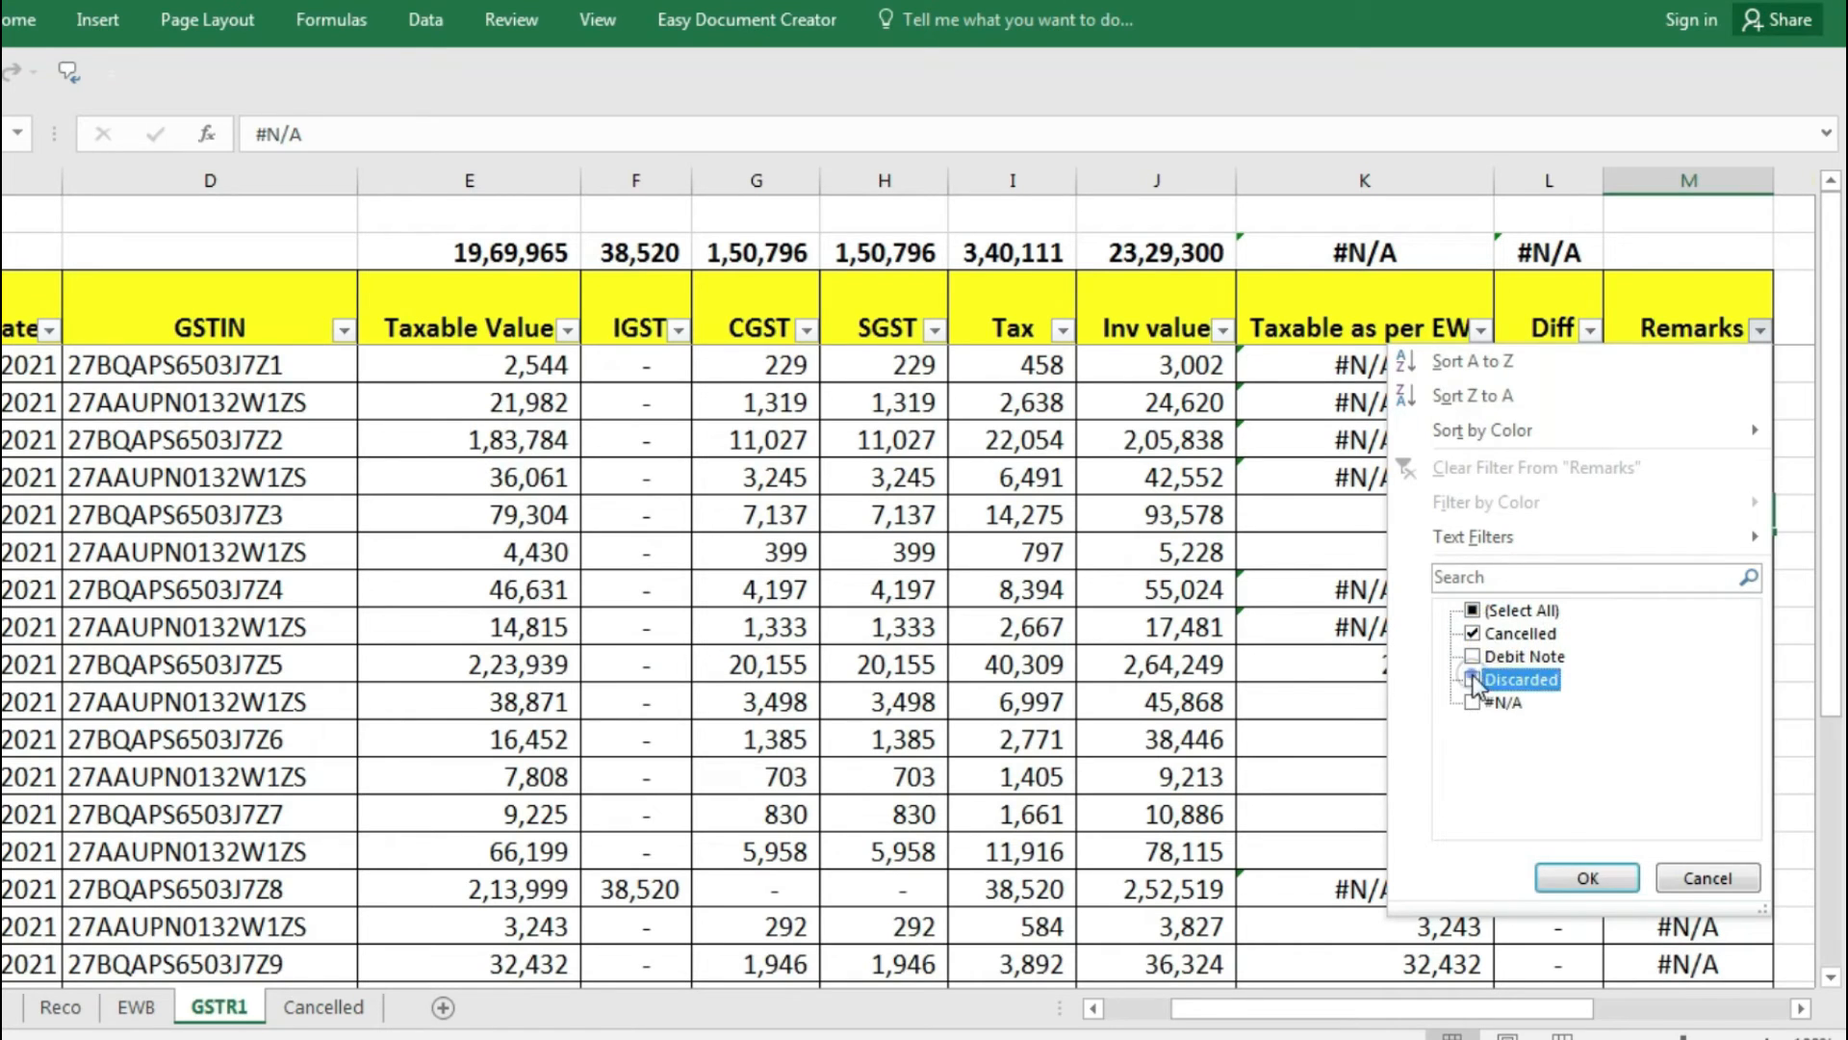
click(1584, 878)
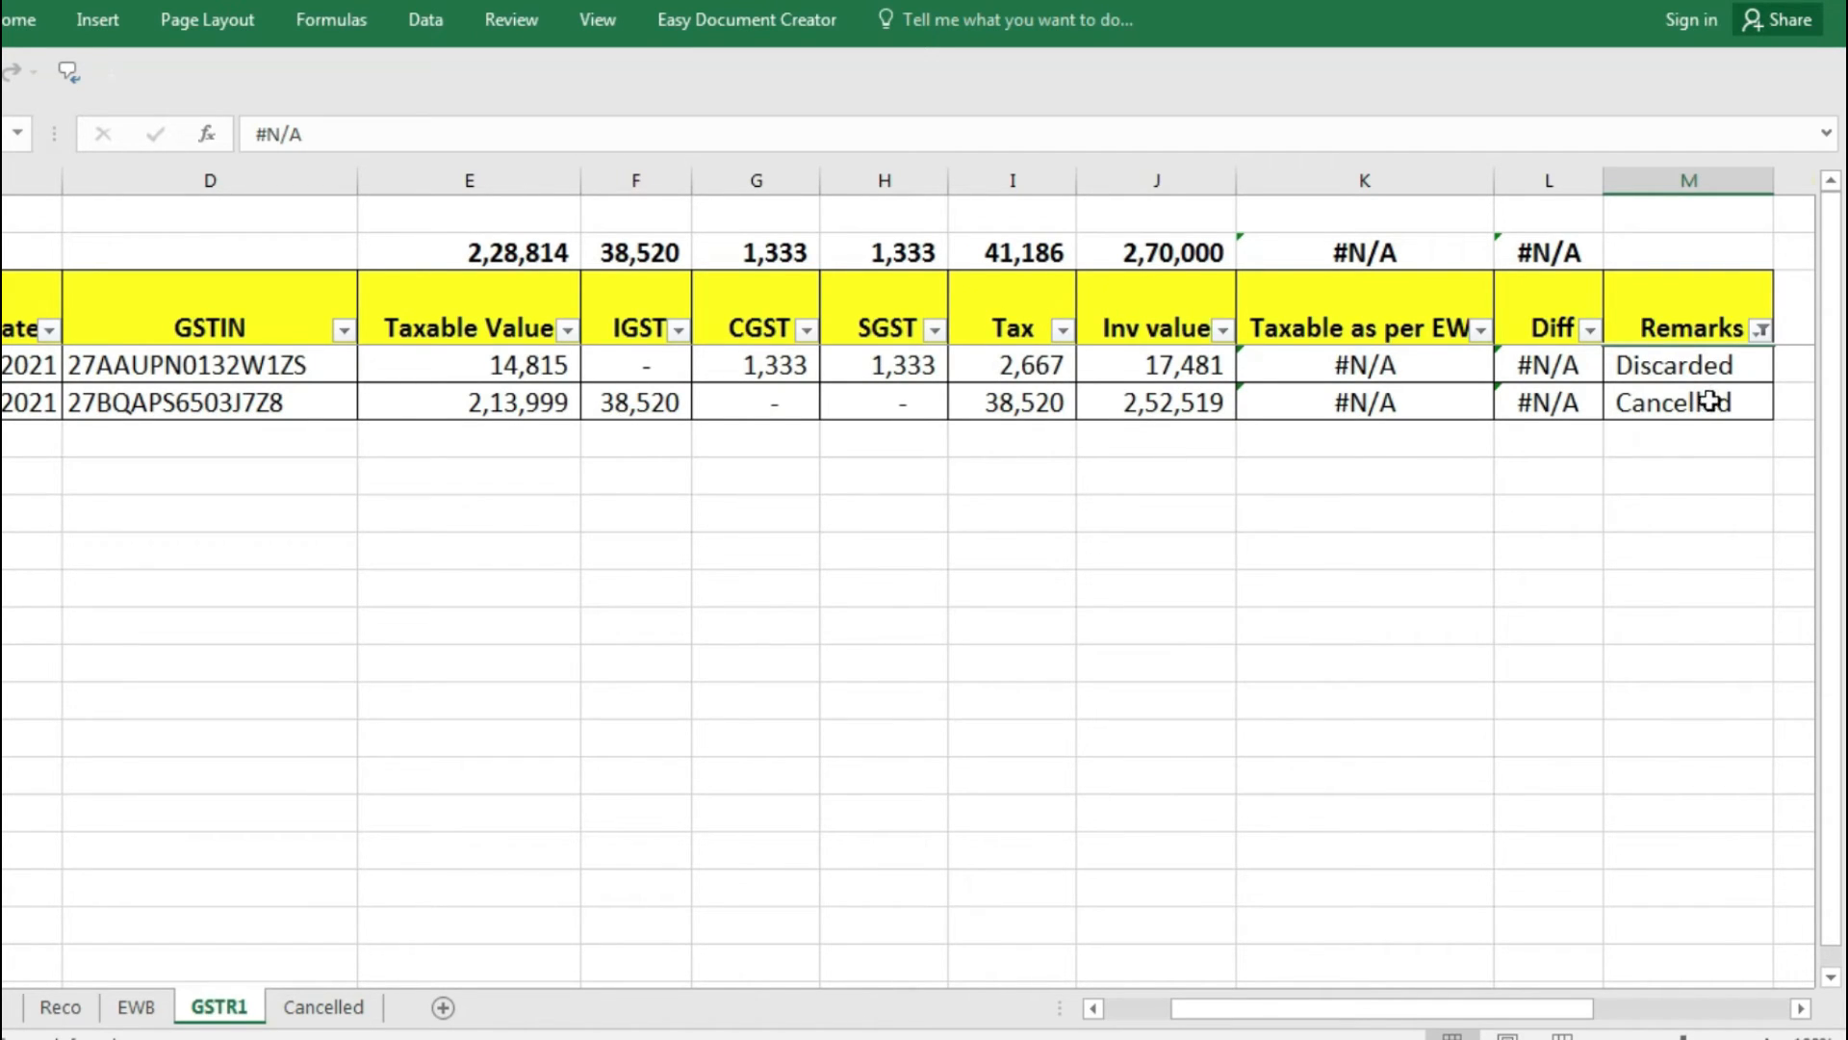
Undo the last edit and clear the filter on the Remarks column.
key(ctrl+z)
key(alt+a)
key(c)
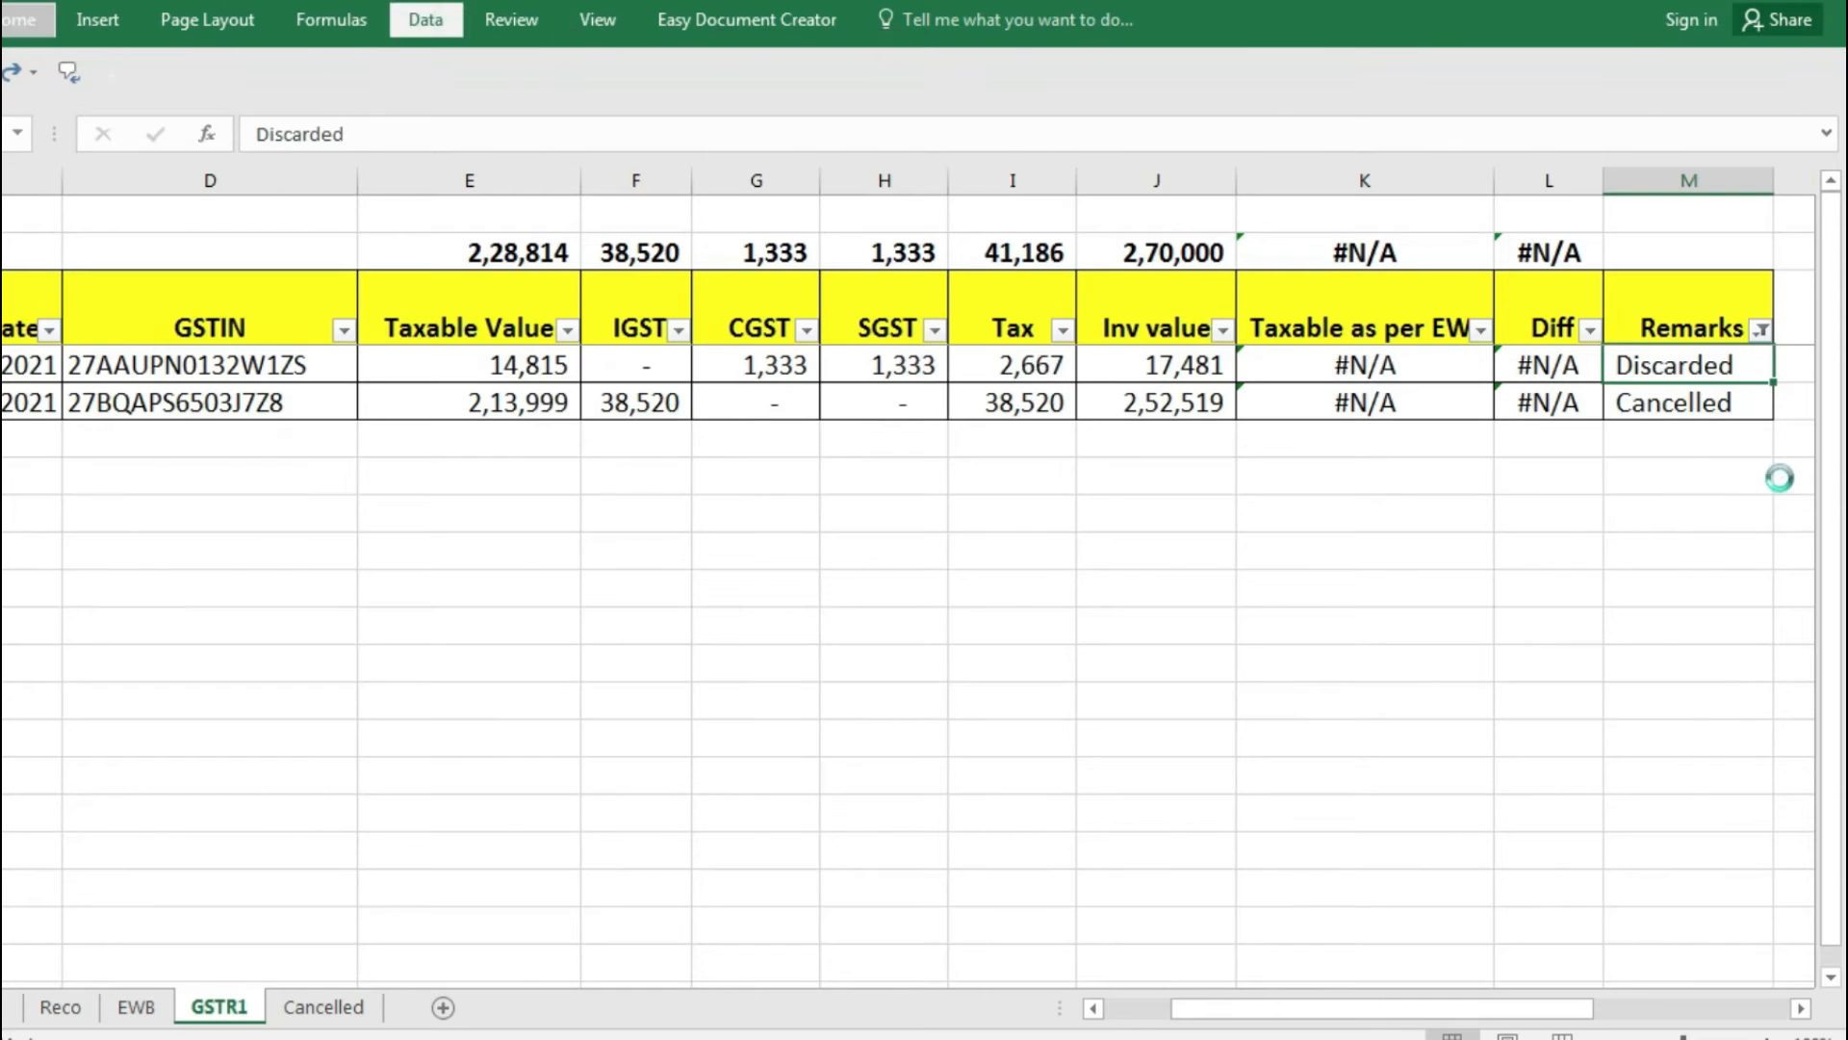
Filter the Remarks column to show only the #N/A entries.
drag(1713, 409, 1699, 444)
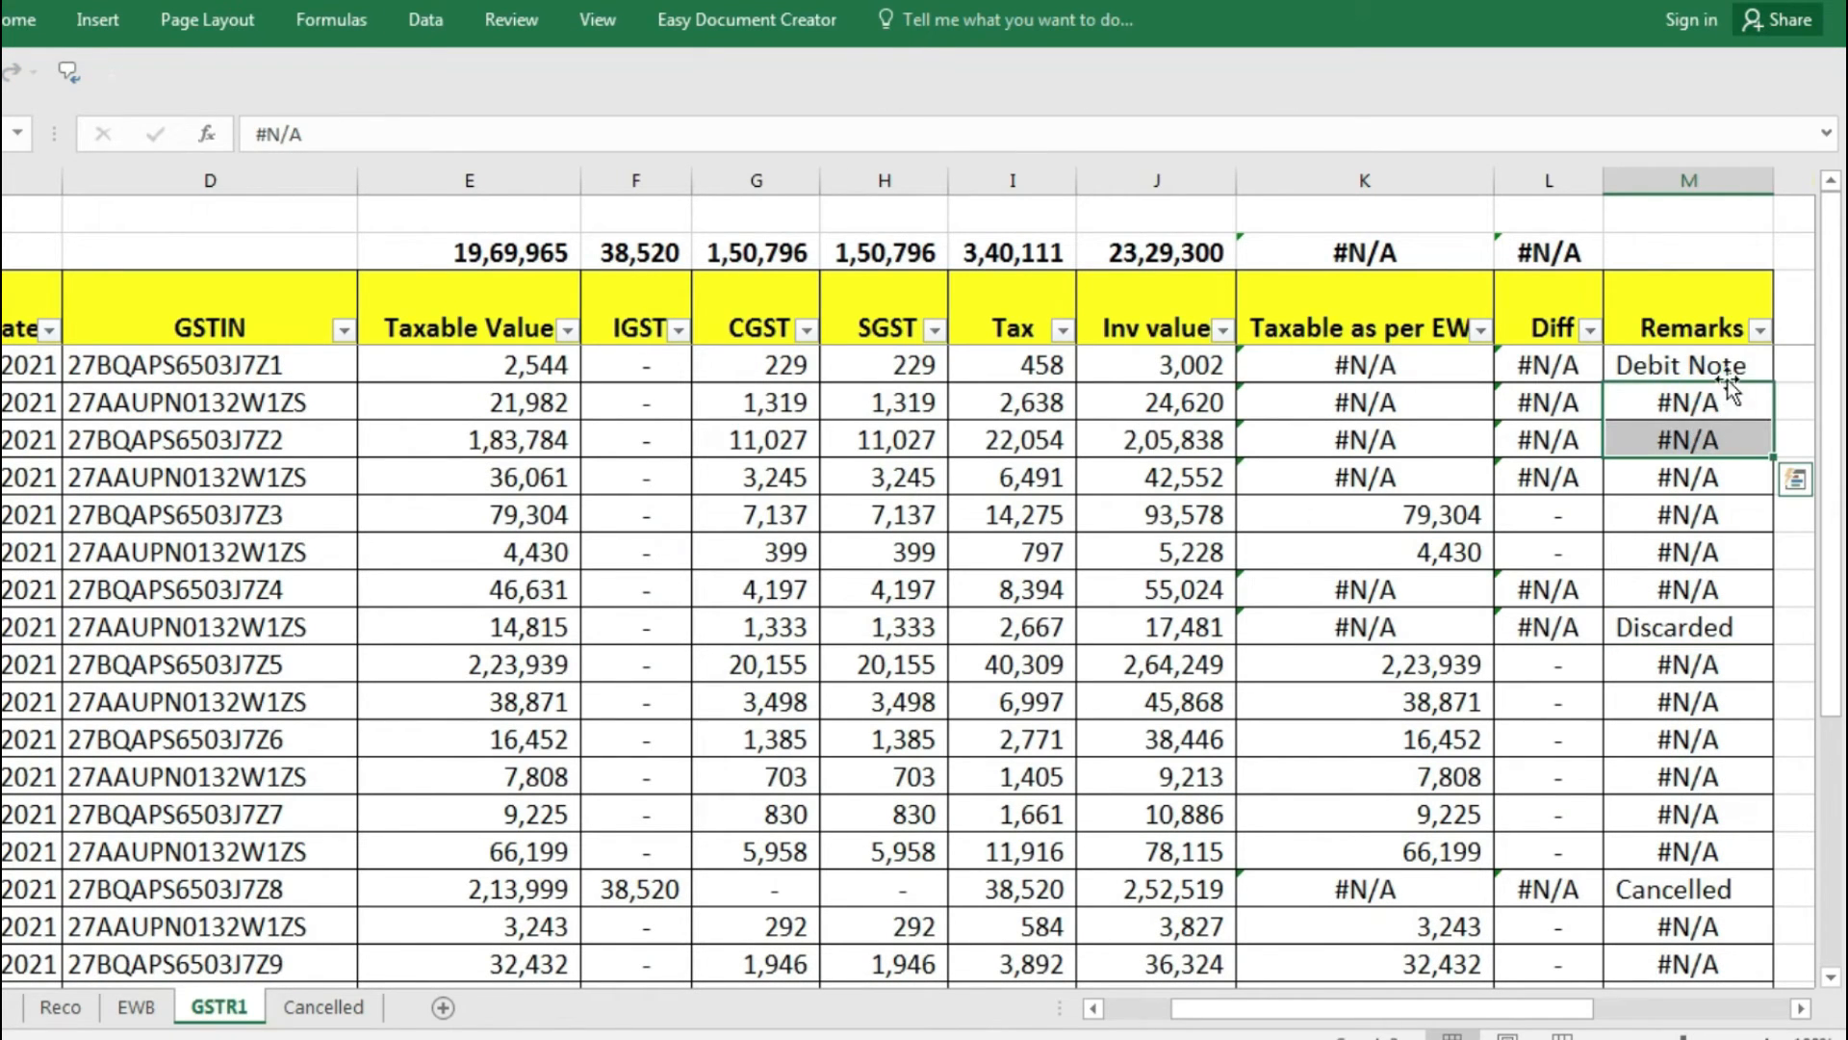
click(1759, 330)
click(1532, 612)
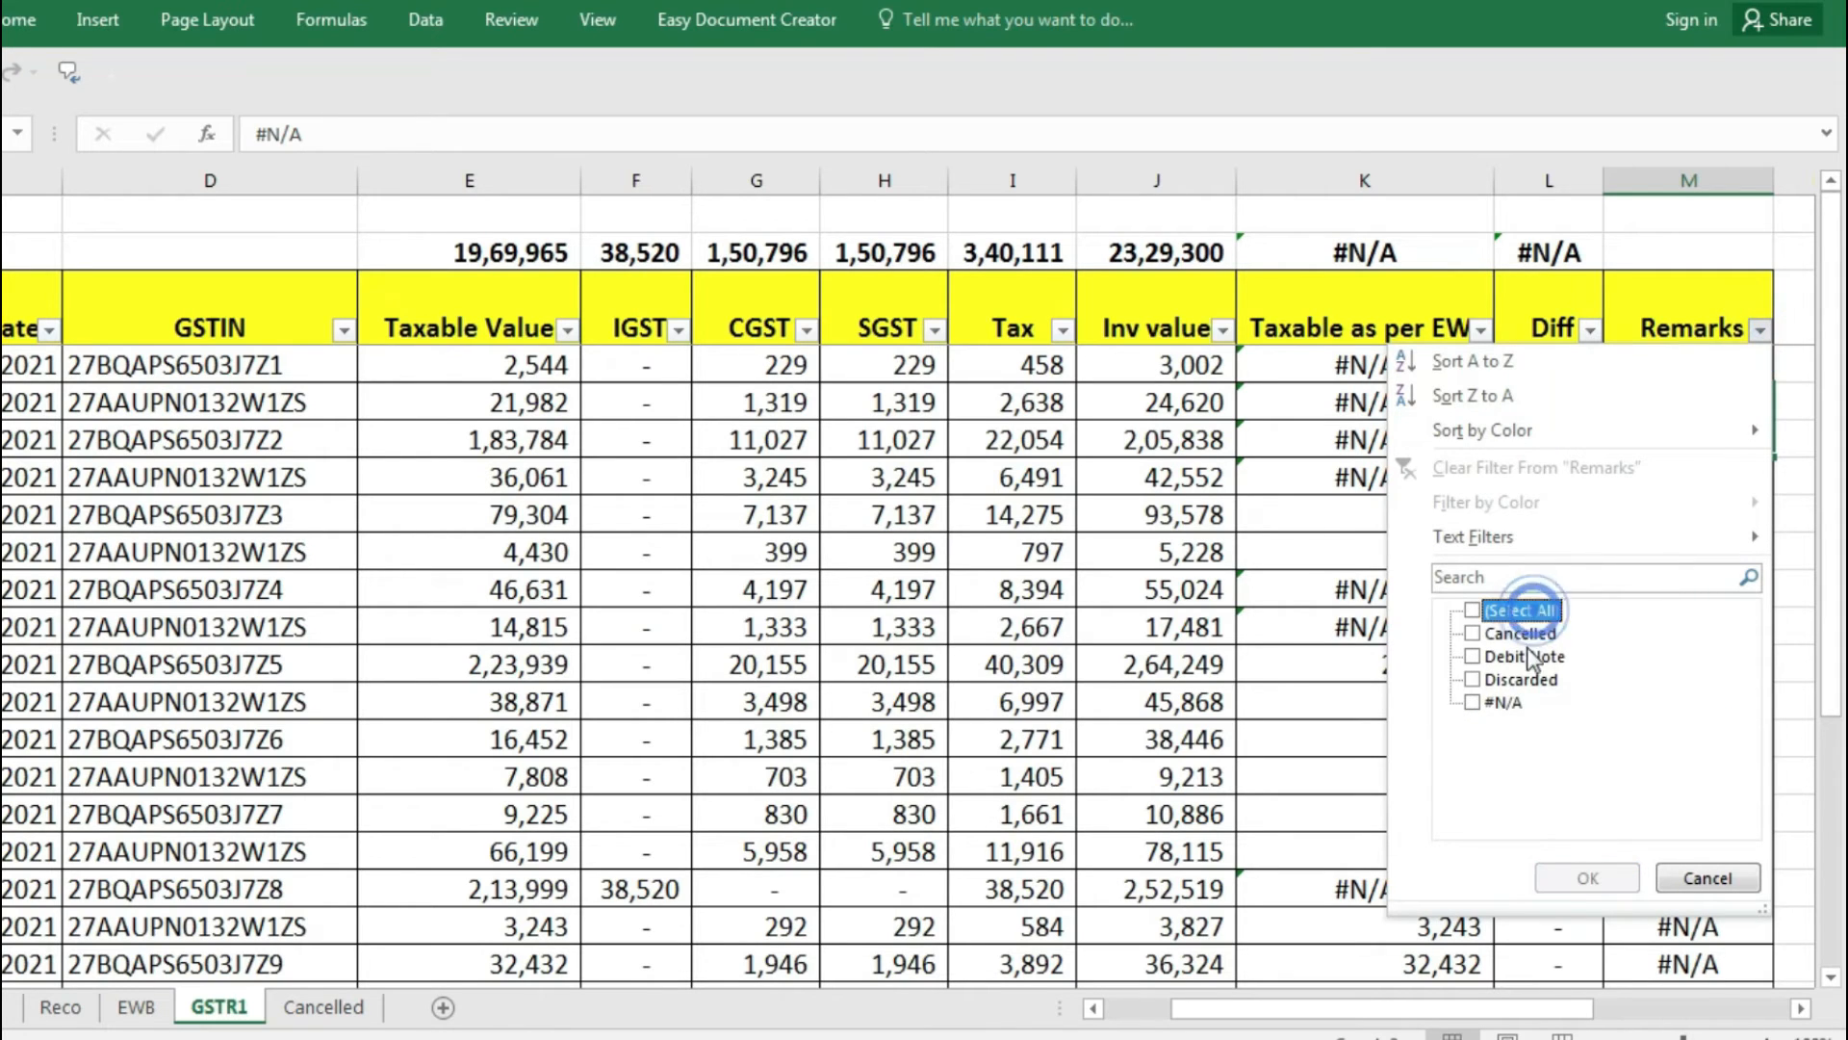
click(1498, 702)
click(1559, 878)
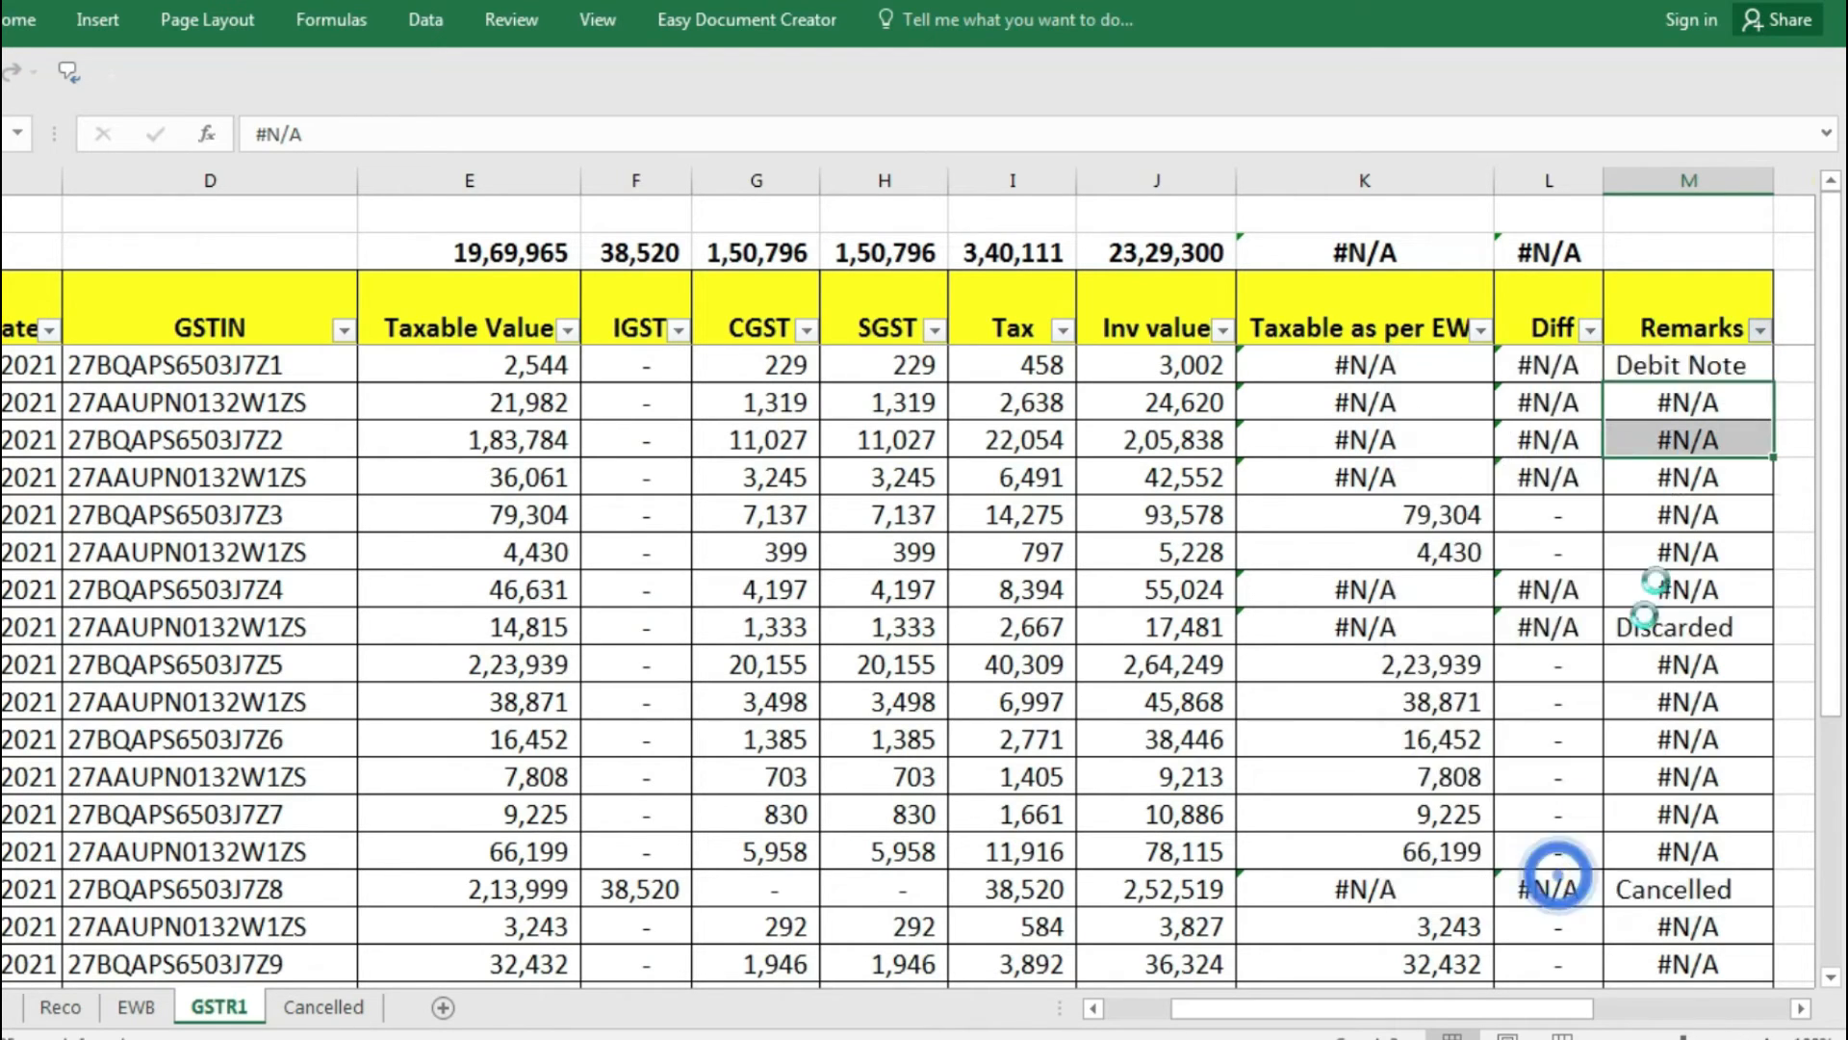
Delete the #N/A entries from all visible Remarks cells and clear the filter.
key(Up)
key(Down)
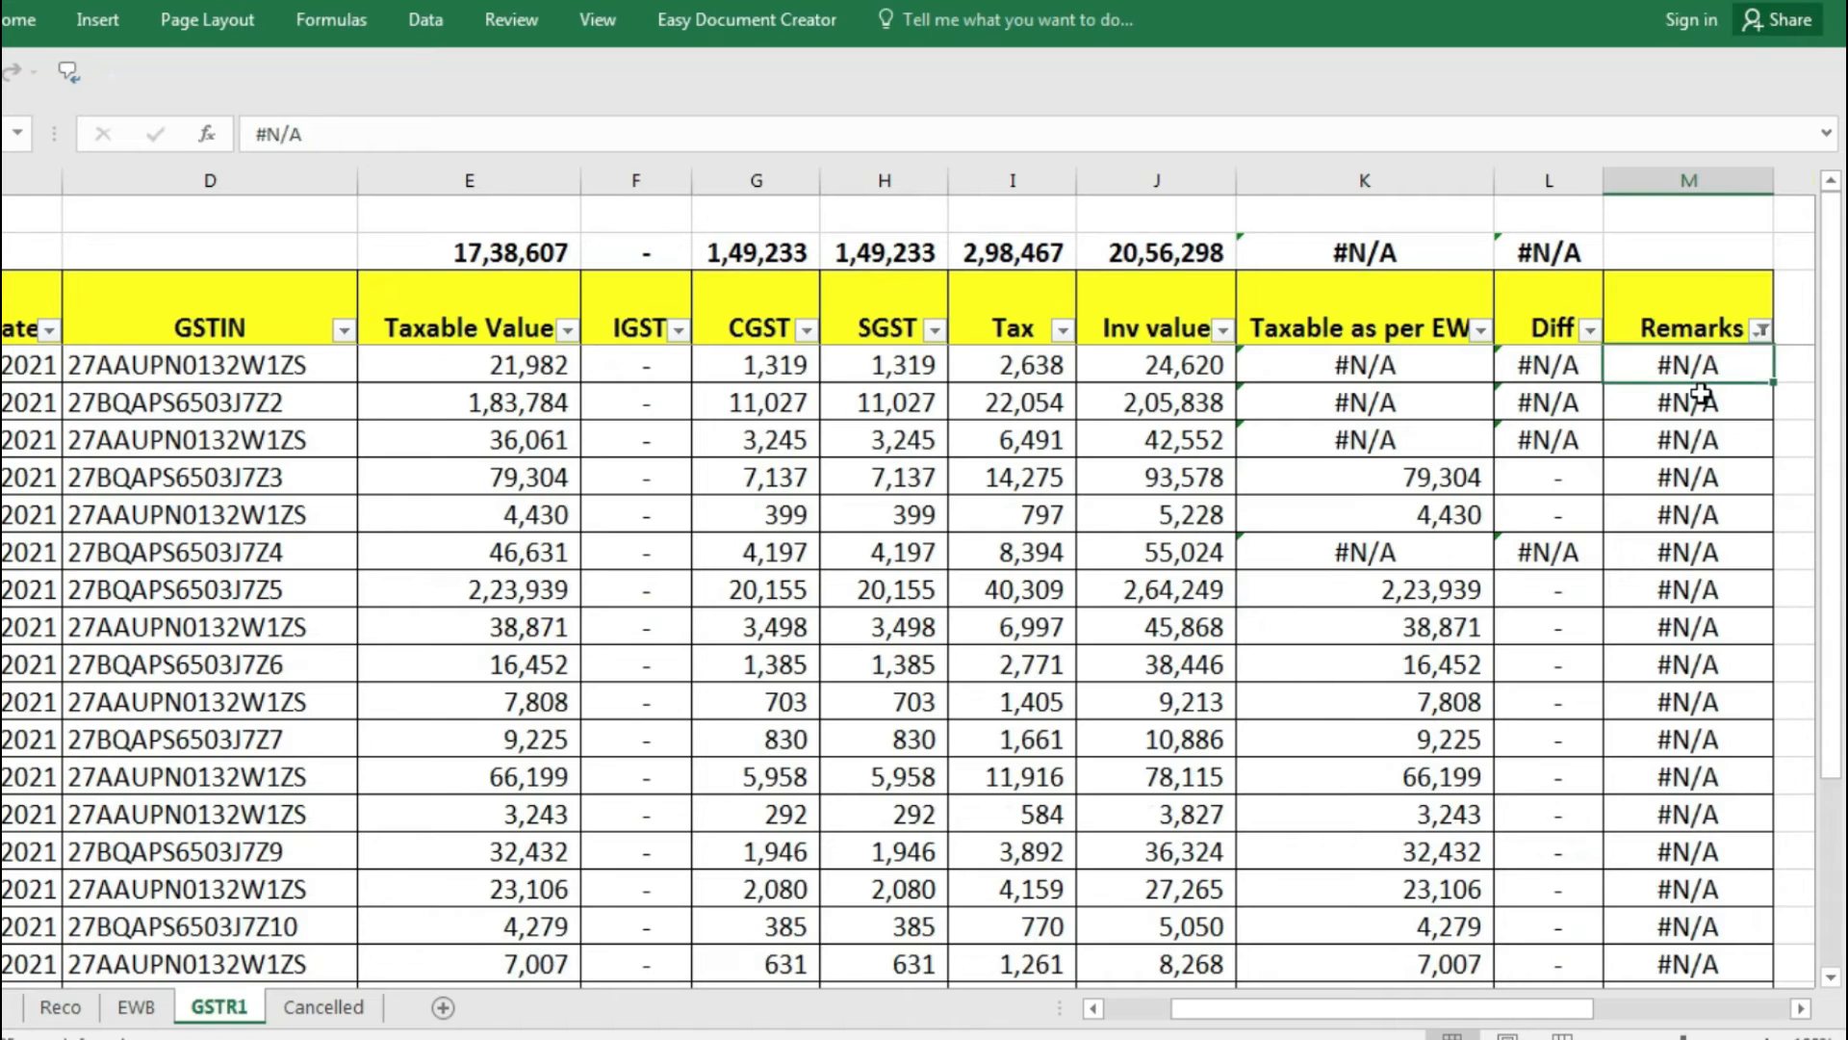
key(ctrl+shift+Down)
key(alt+semicolon)
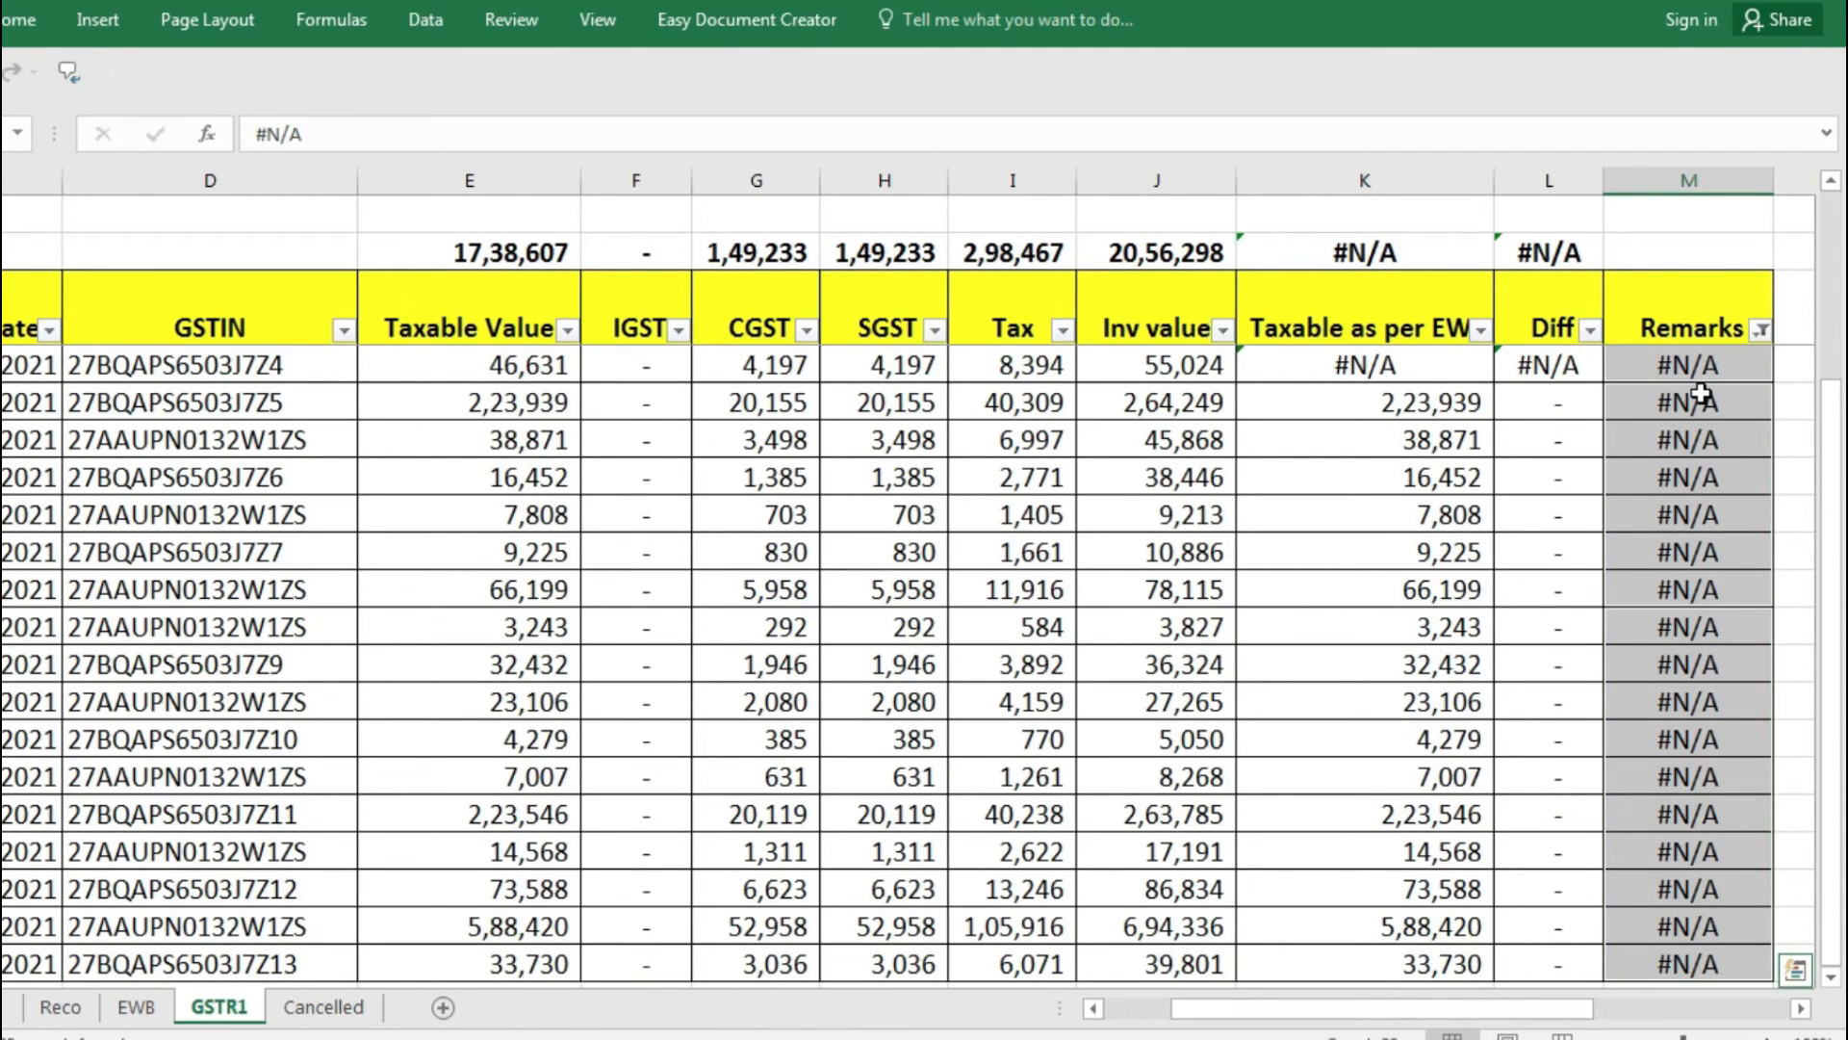
key(Delete)
key(alt+a)
key(c)
click(1714, 662)
scroll(1694, 424, up, 2)
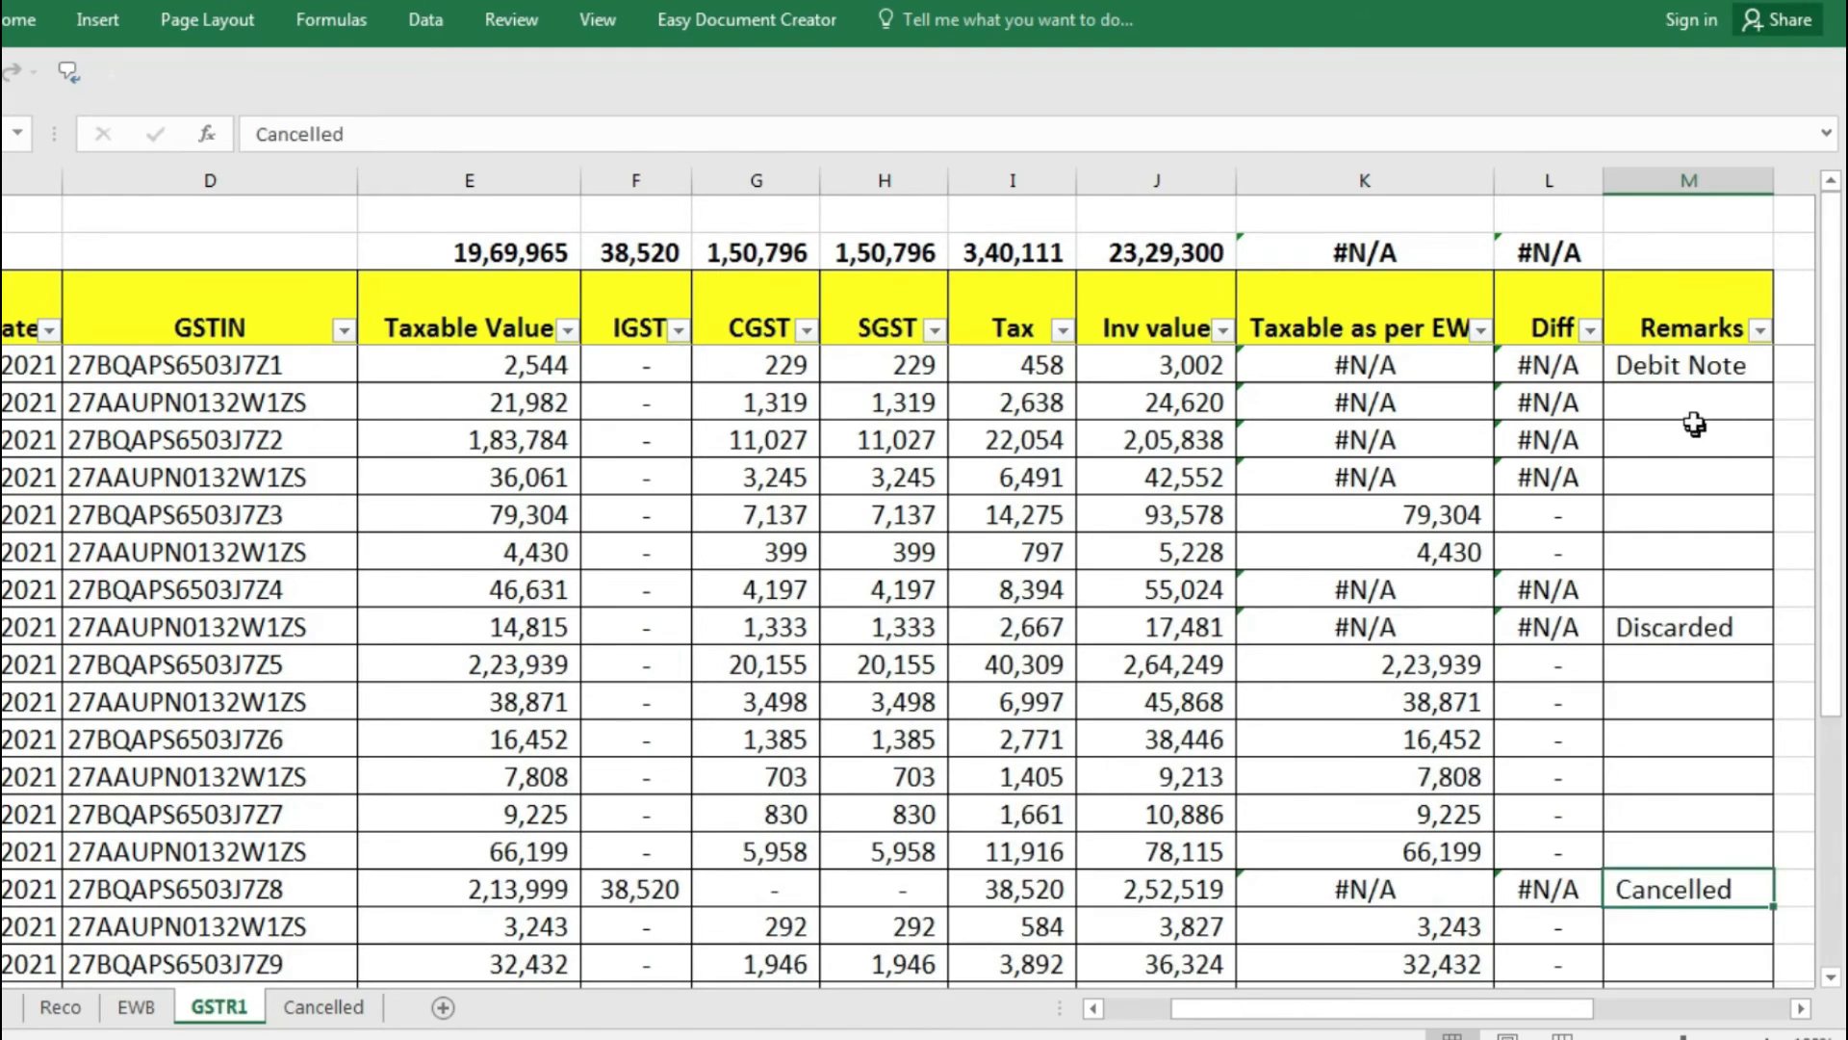
click(1699, 628)
click(1696, 893)
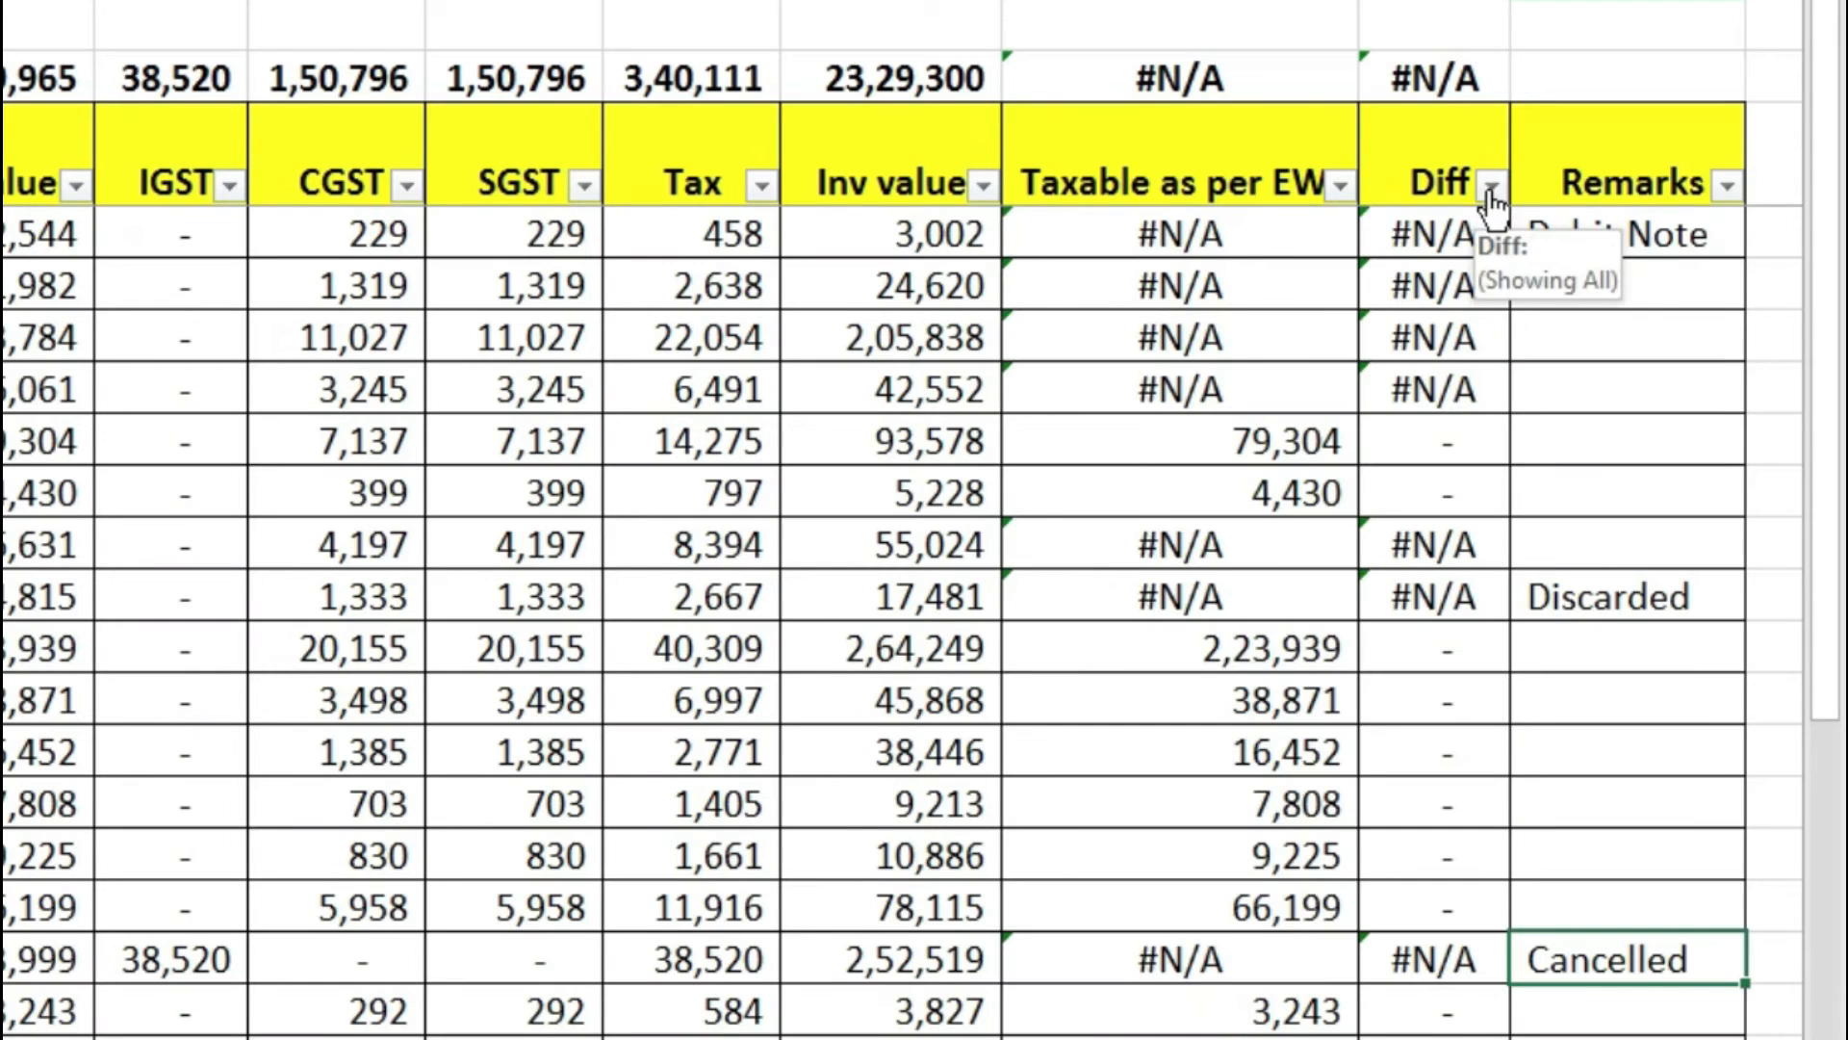
Filter the Diff column to show only the #N/A rows.
click(1590, 333)
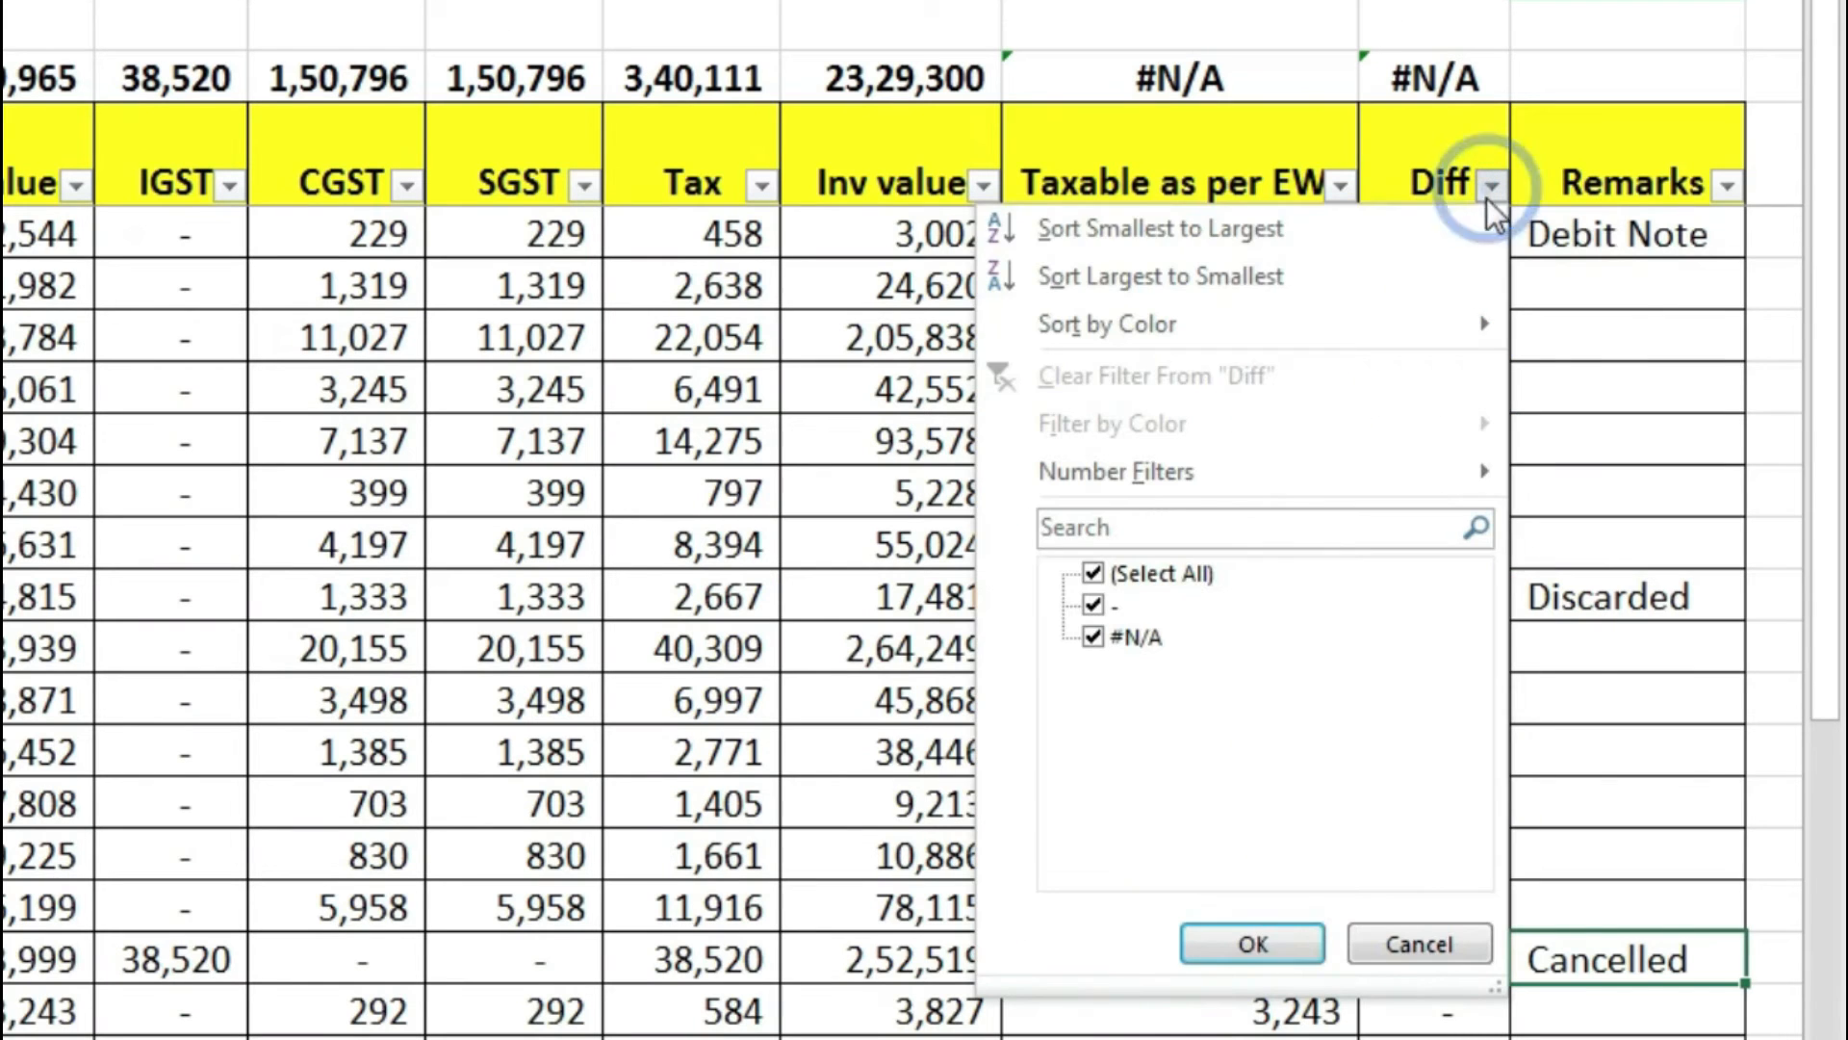
click(1130, 632)
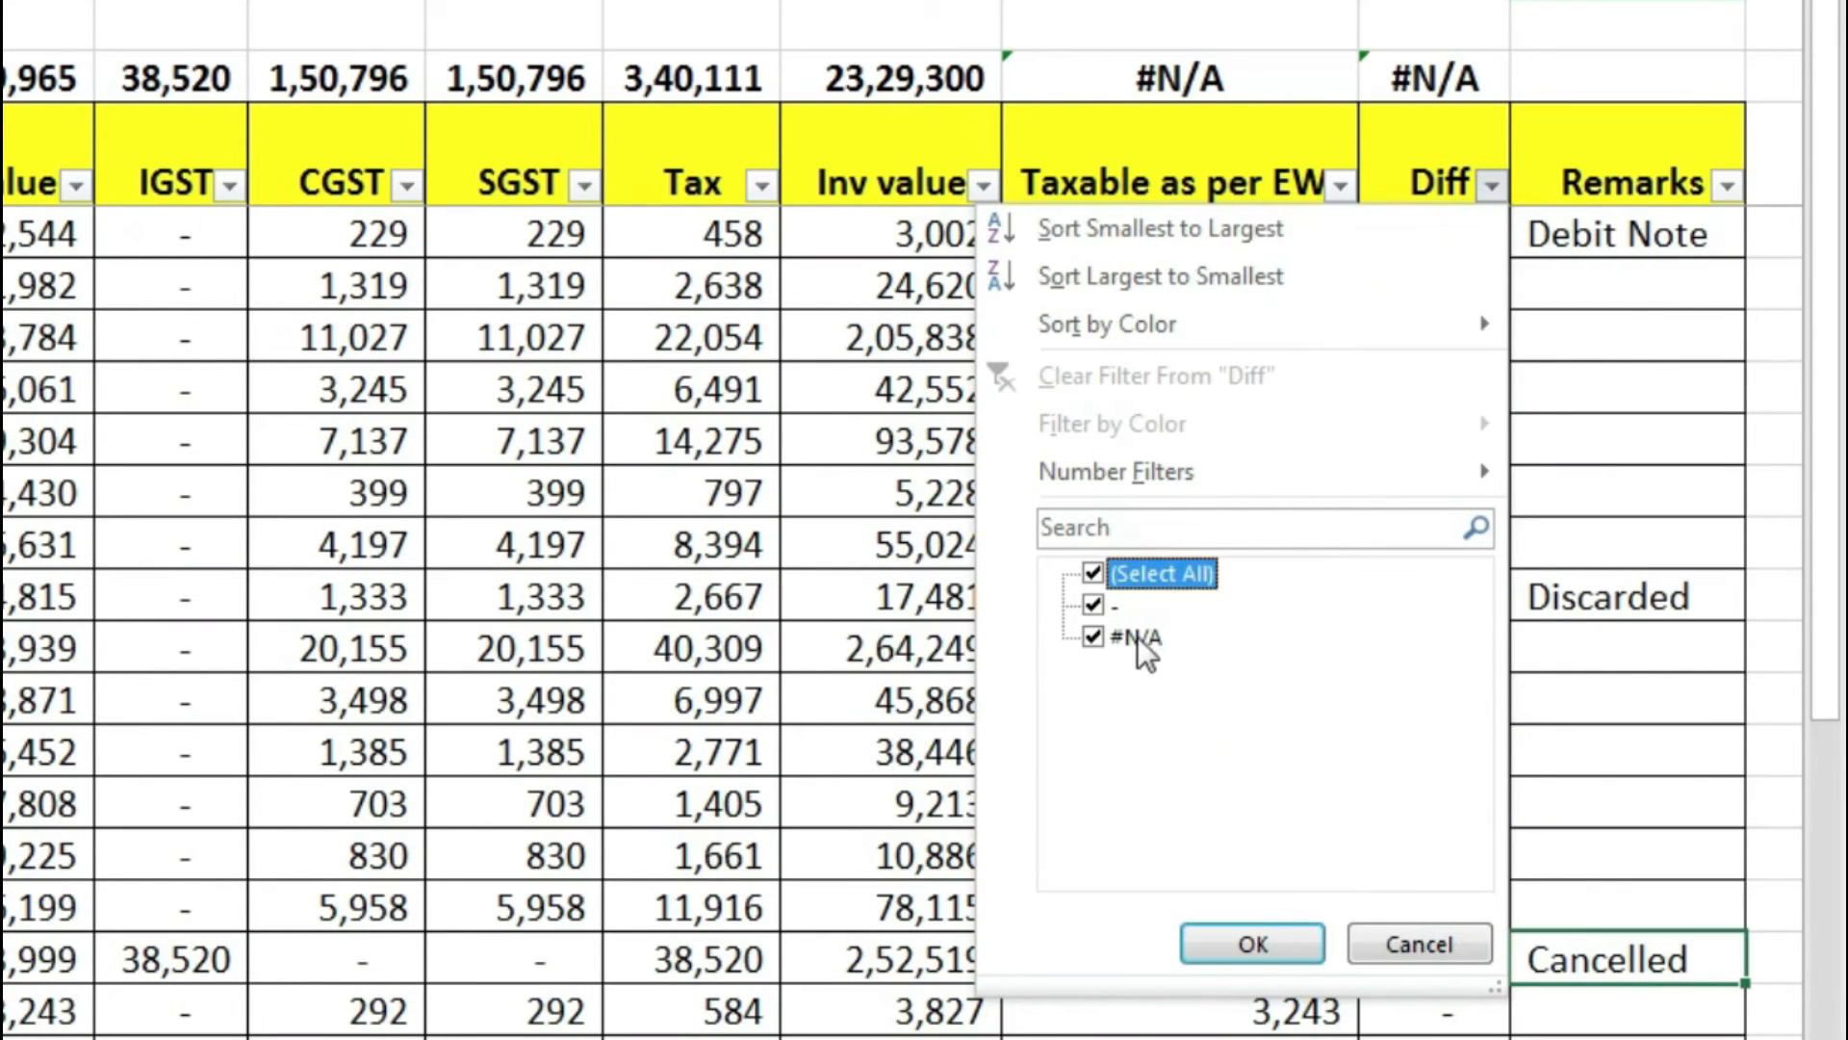
click(1093, 574)
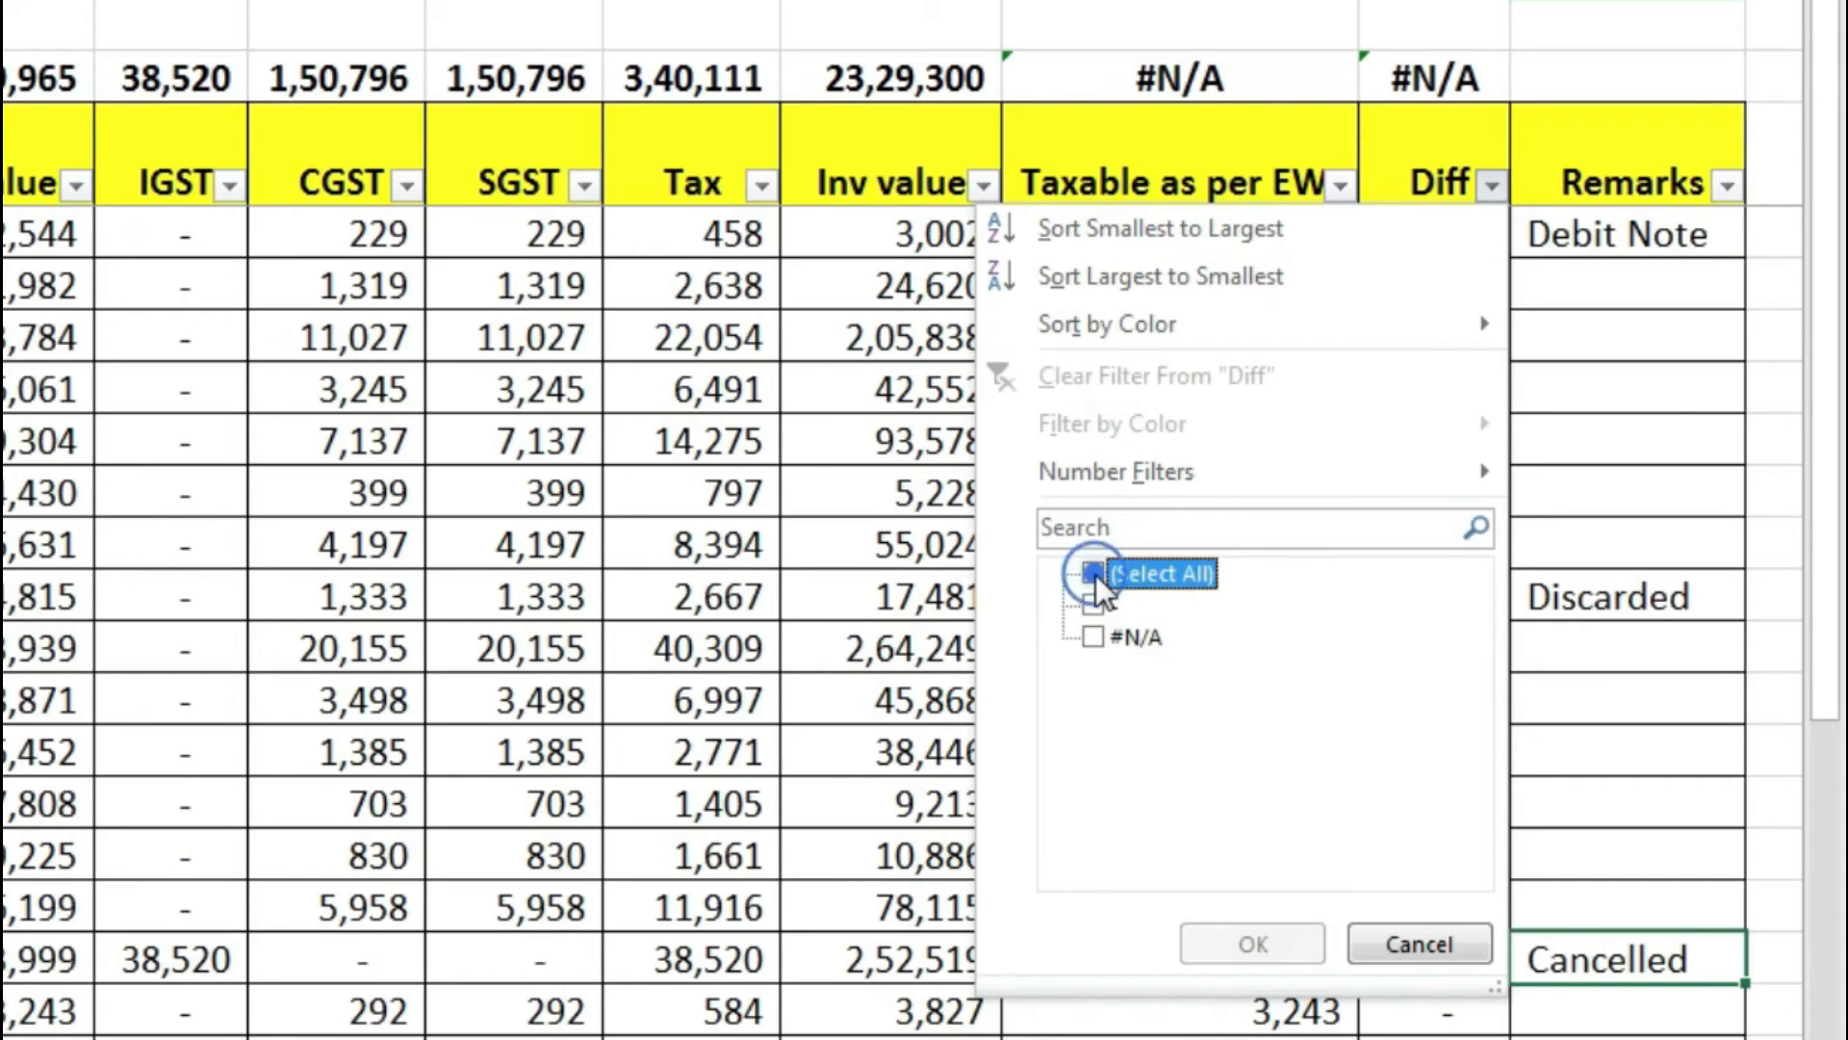
click(1097, 634)
click(1285, 927)
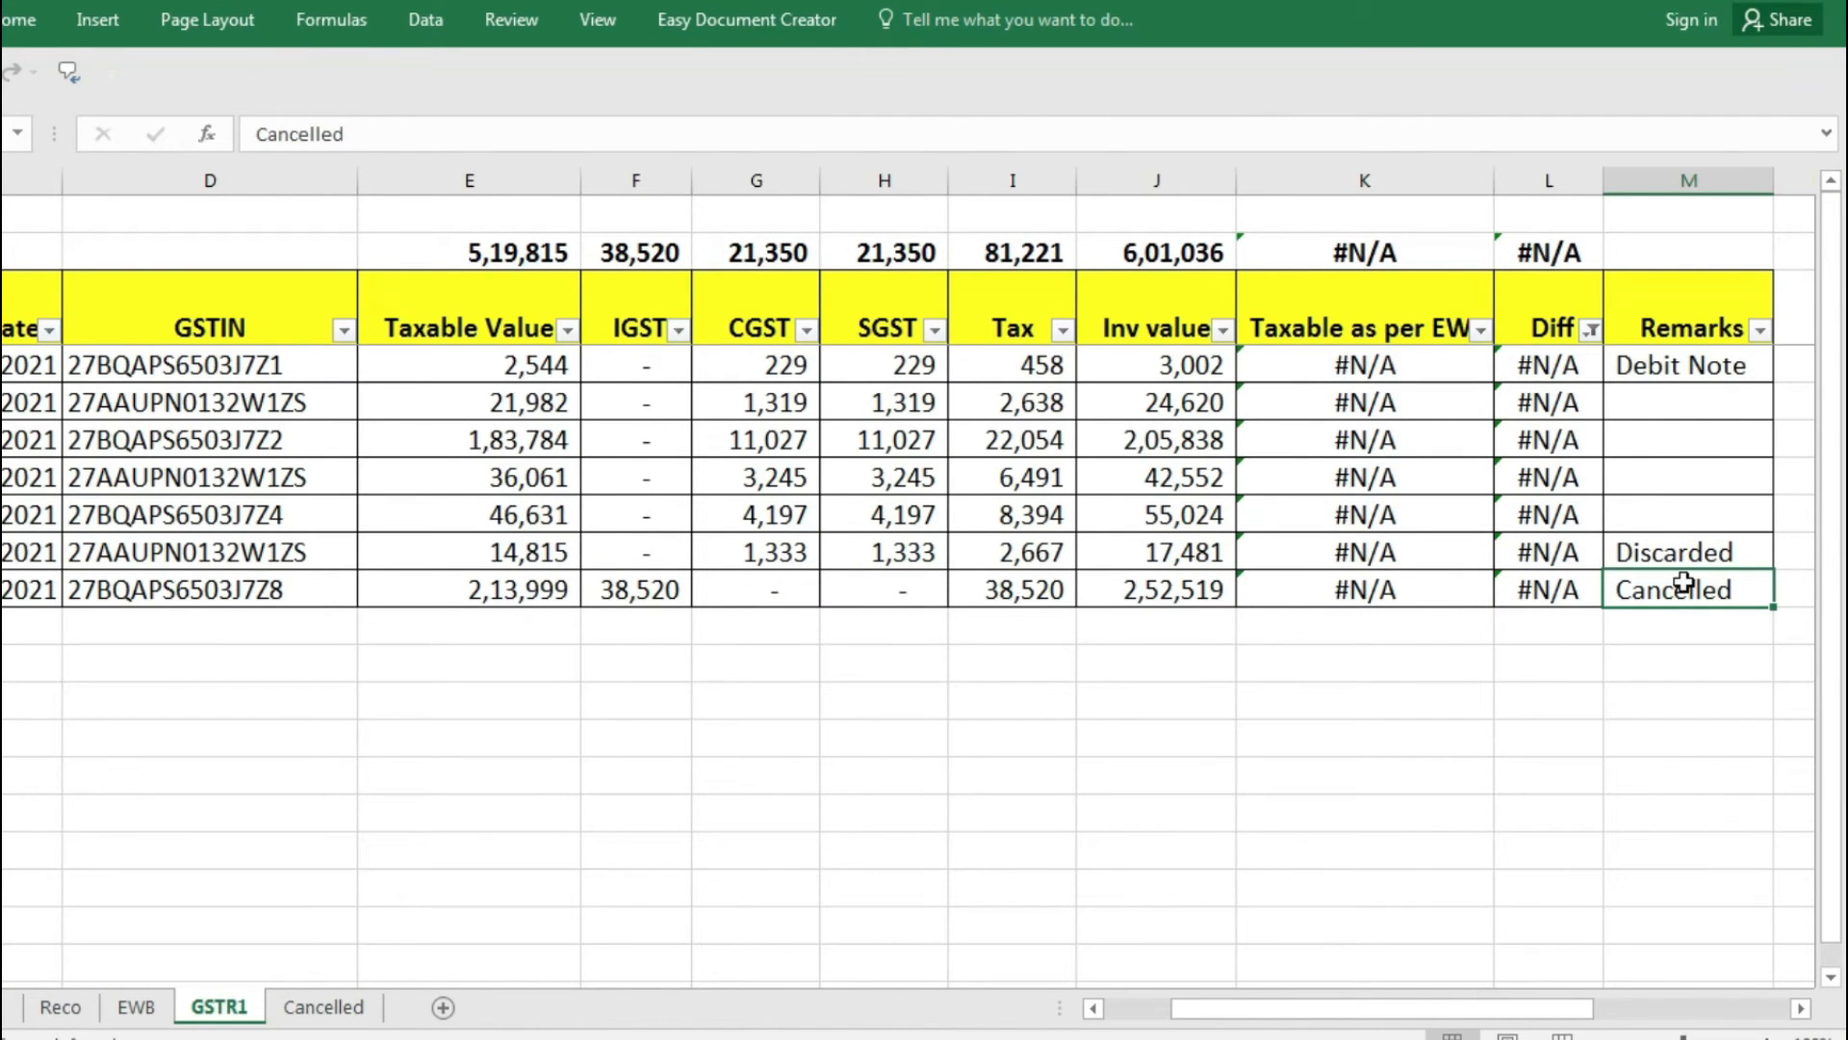
Filter the Remarks column further to show only blank cells.
click(1760, 331)
click(1487, 610)
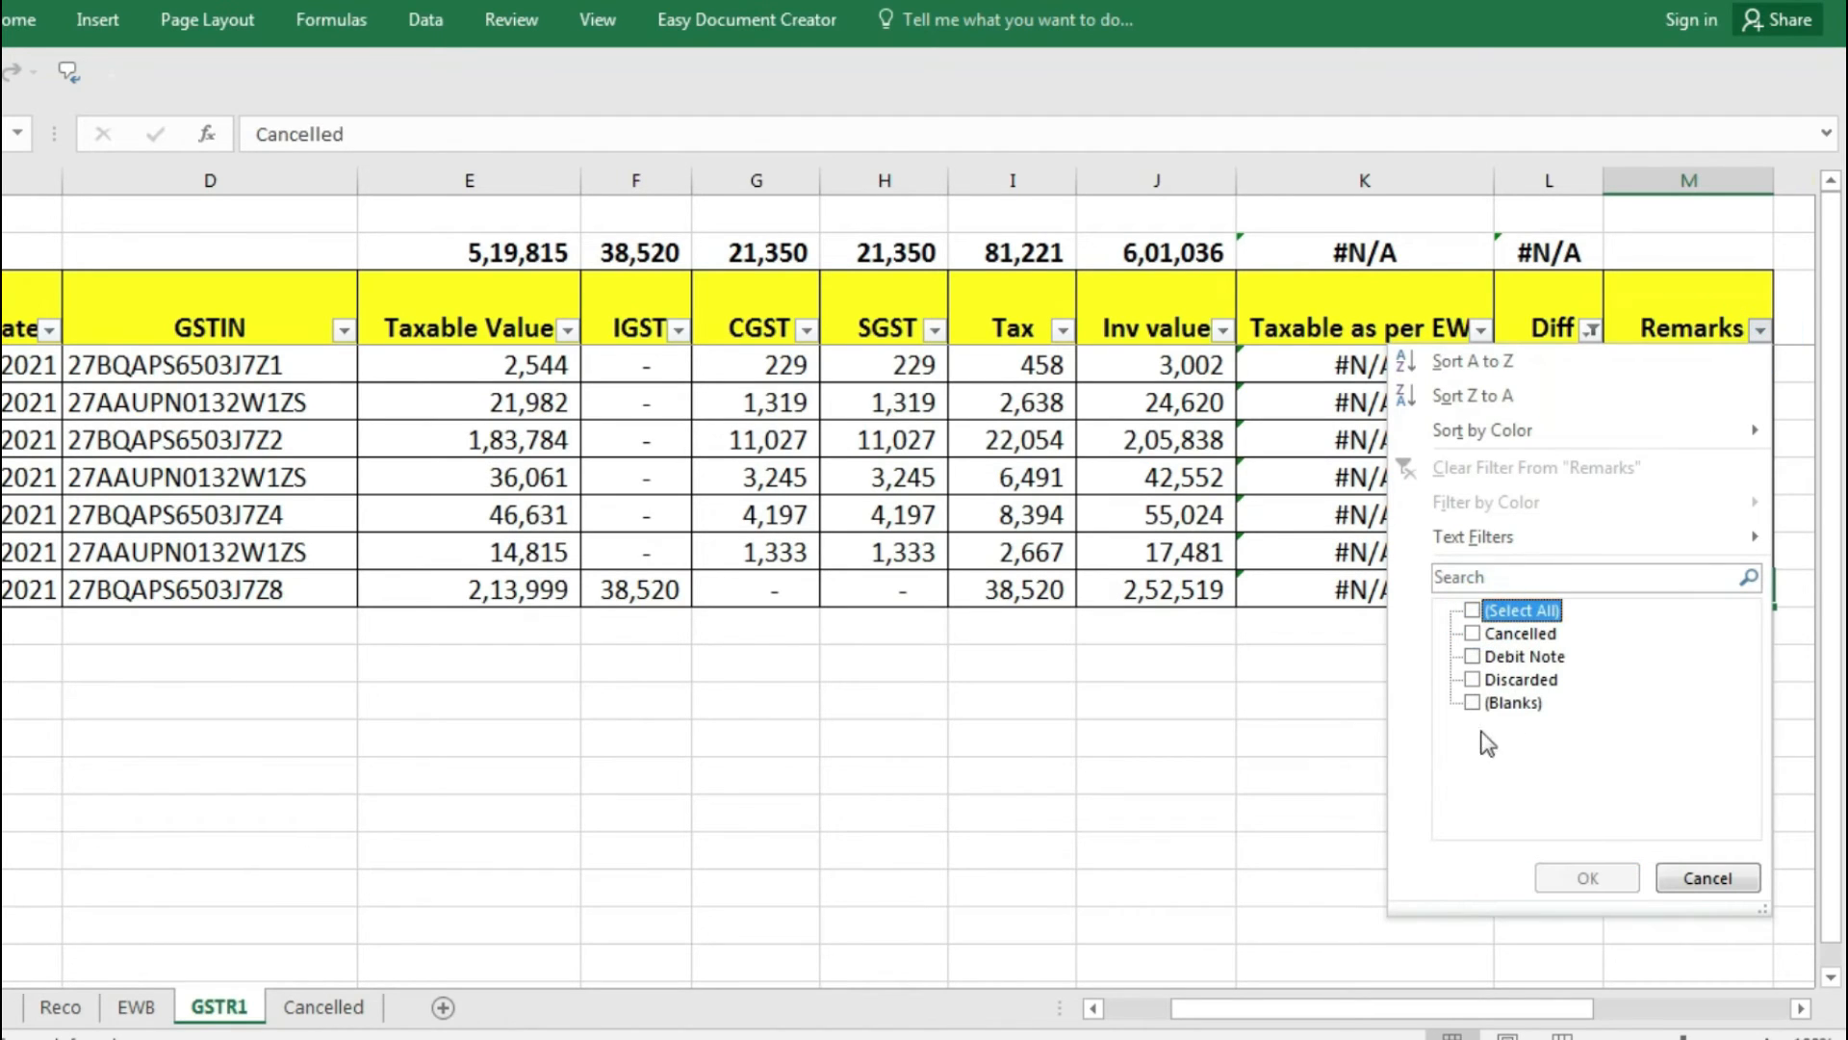
click(1473, 704)
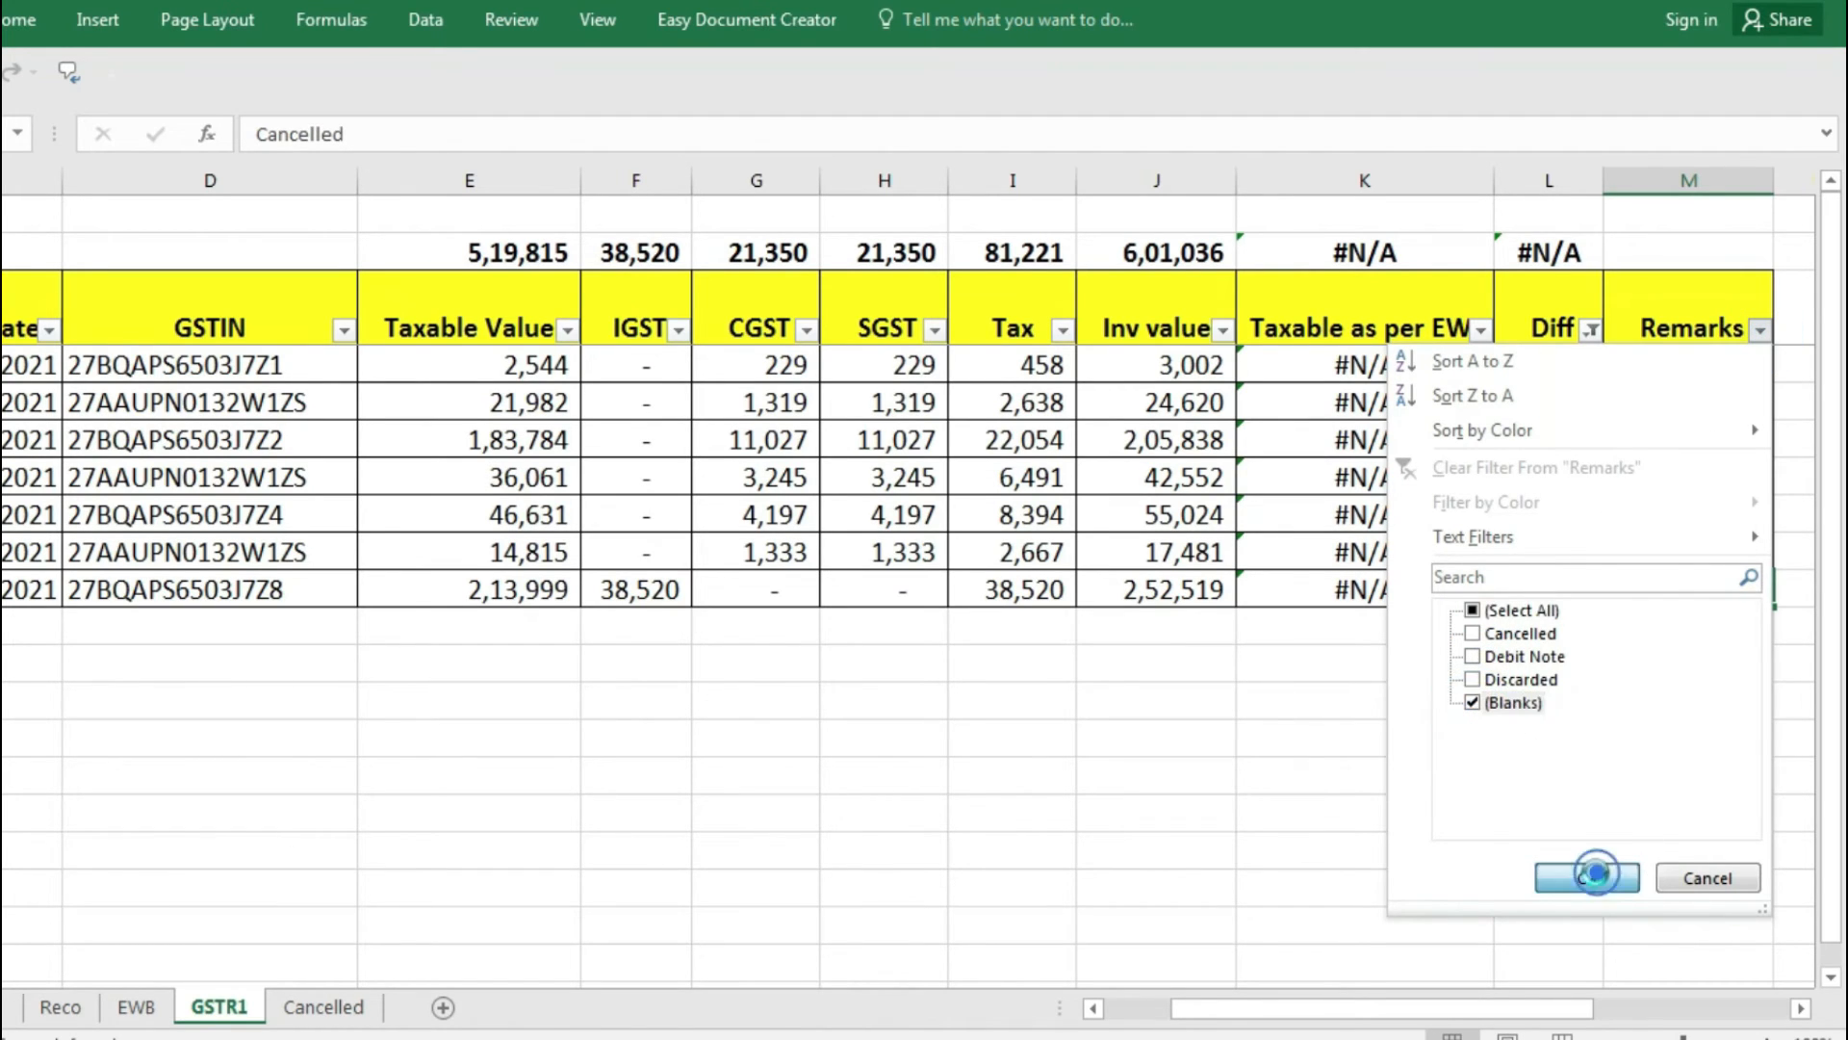
click(1588, 878)
Apply a number filter on the Inv value column for values less than 50000.
scroll(1348, 577, right, 1)
click(993, 320)
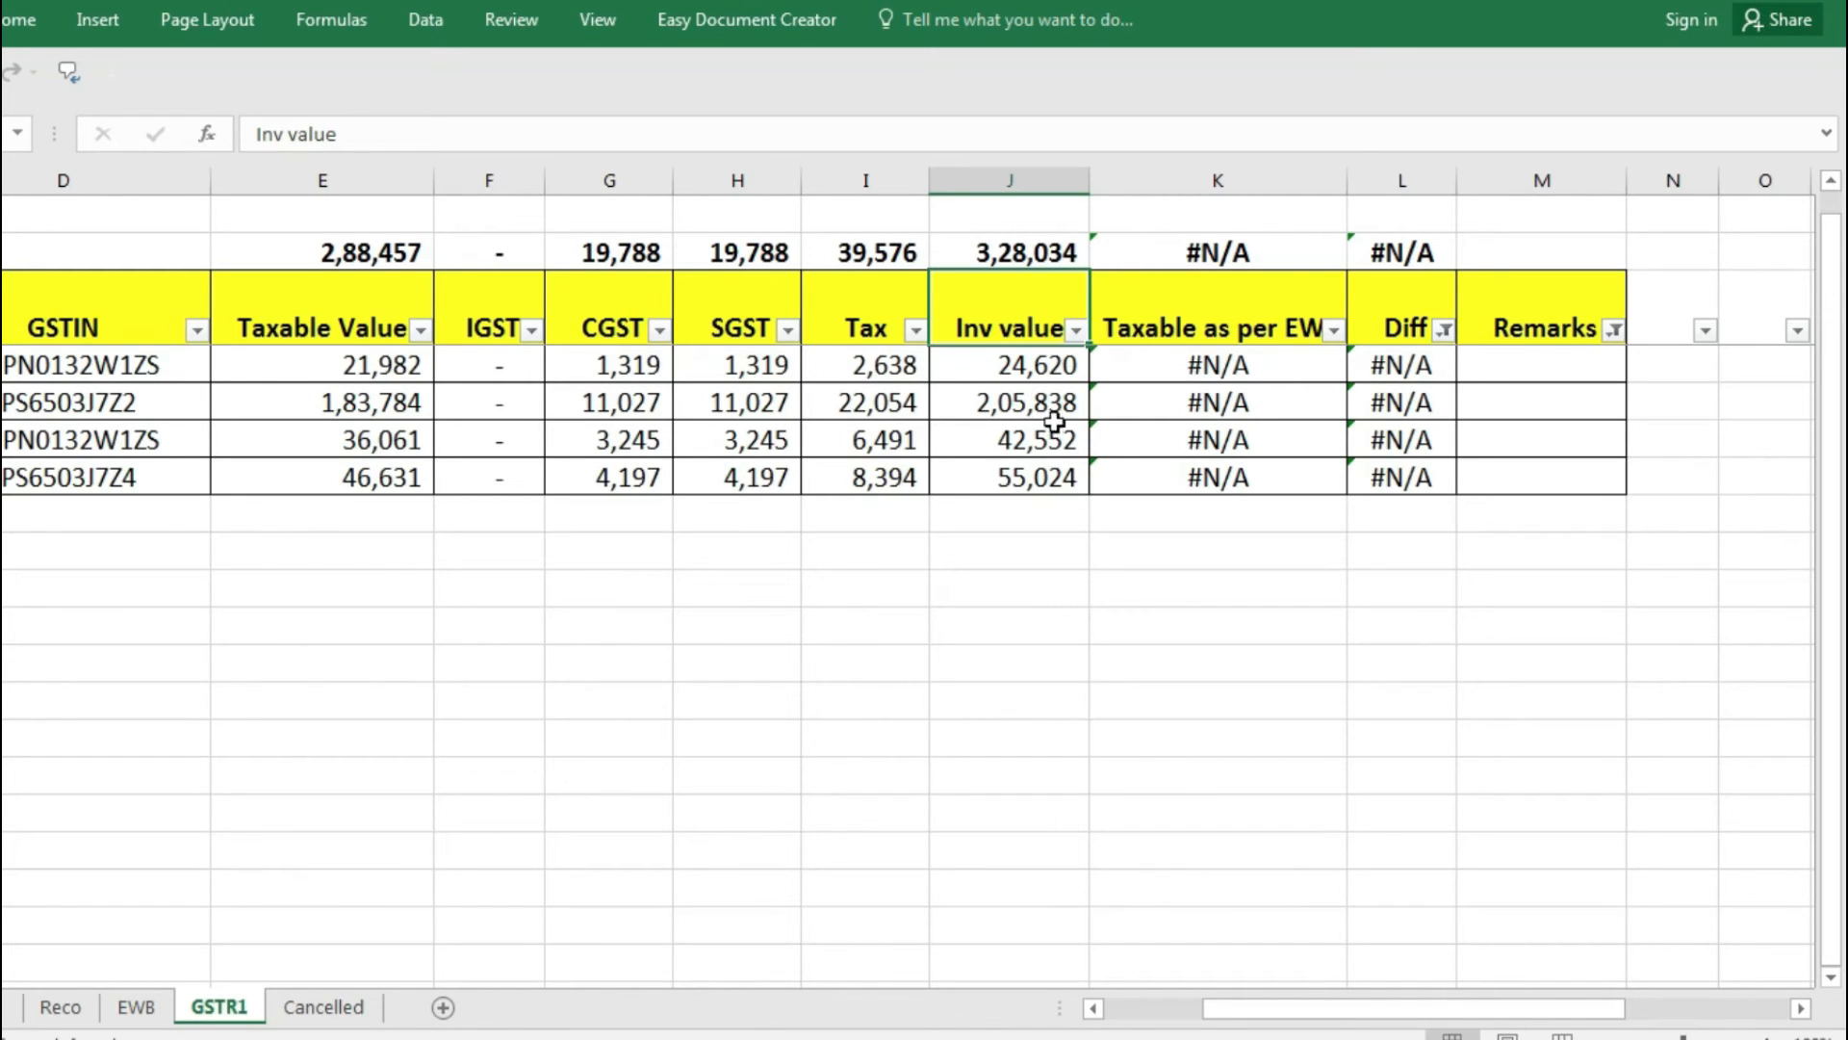
click(1075, 330)
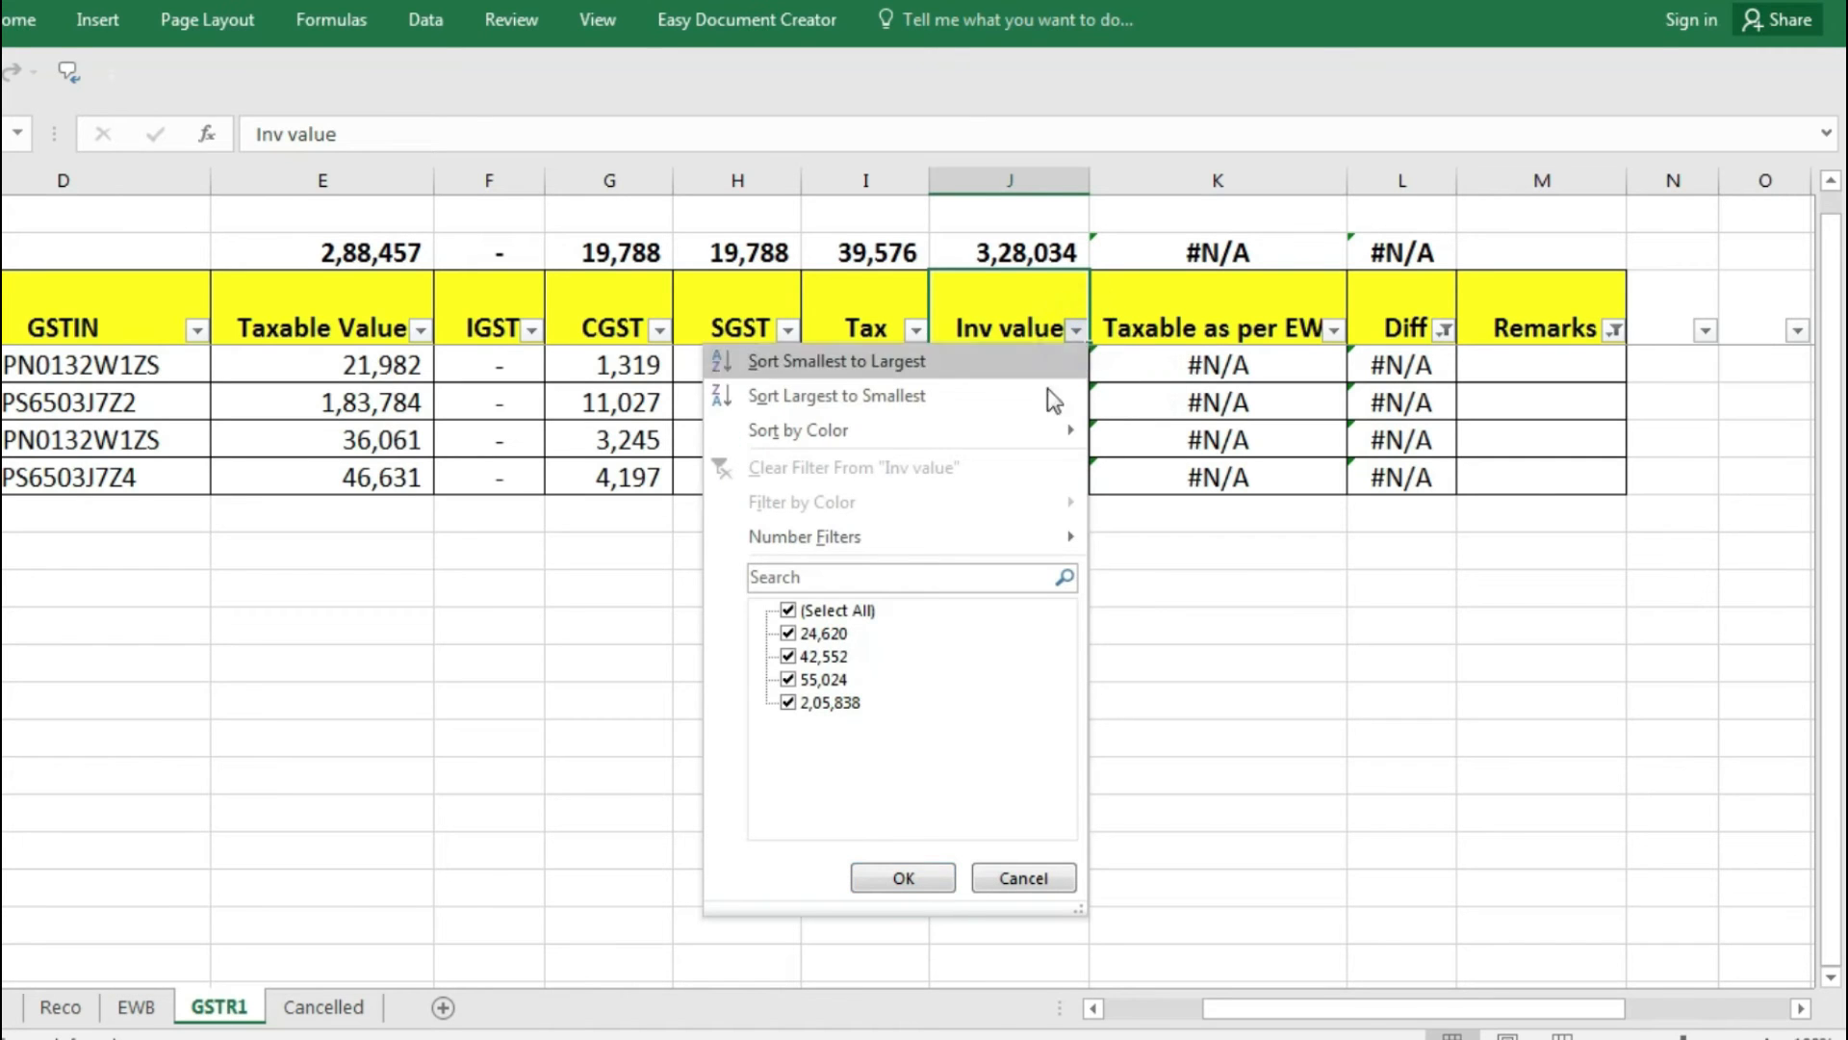
mouse_move(805, 537)
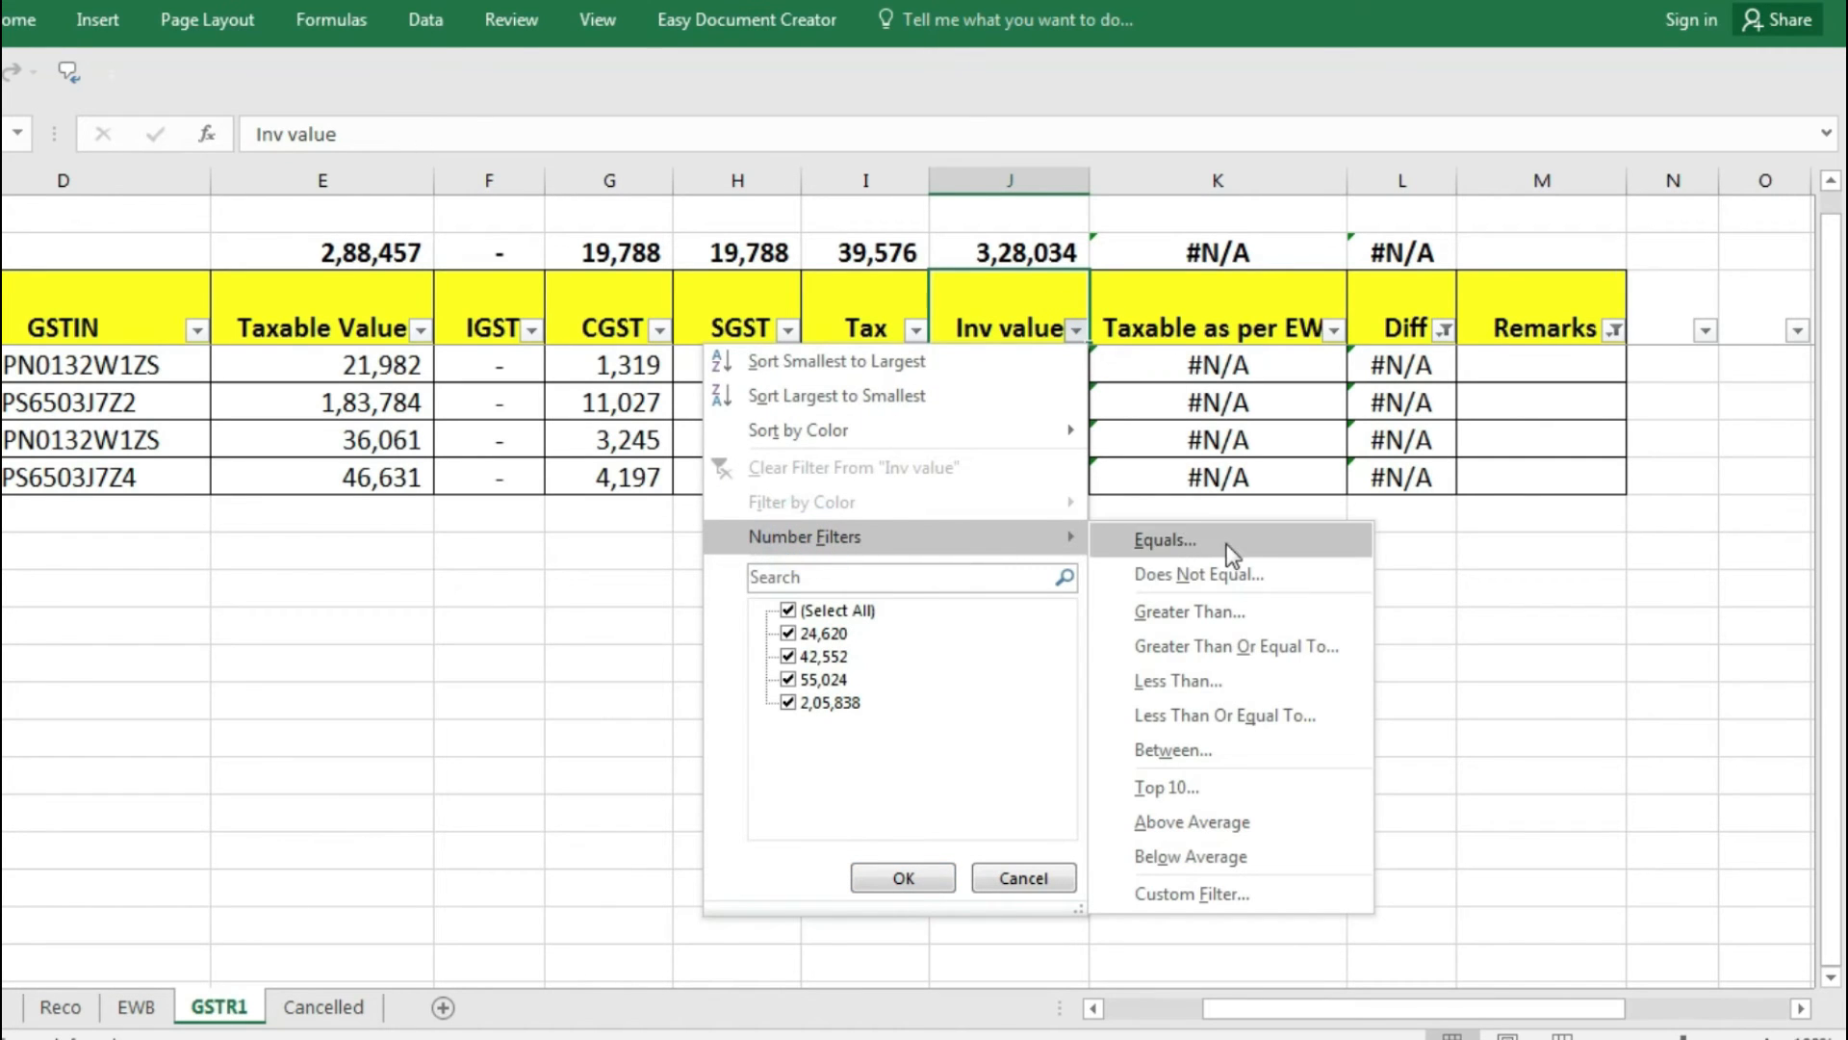
click(1216, 684)
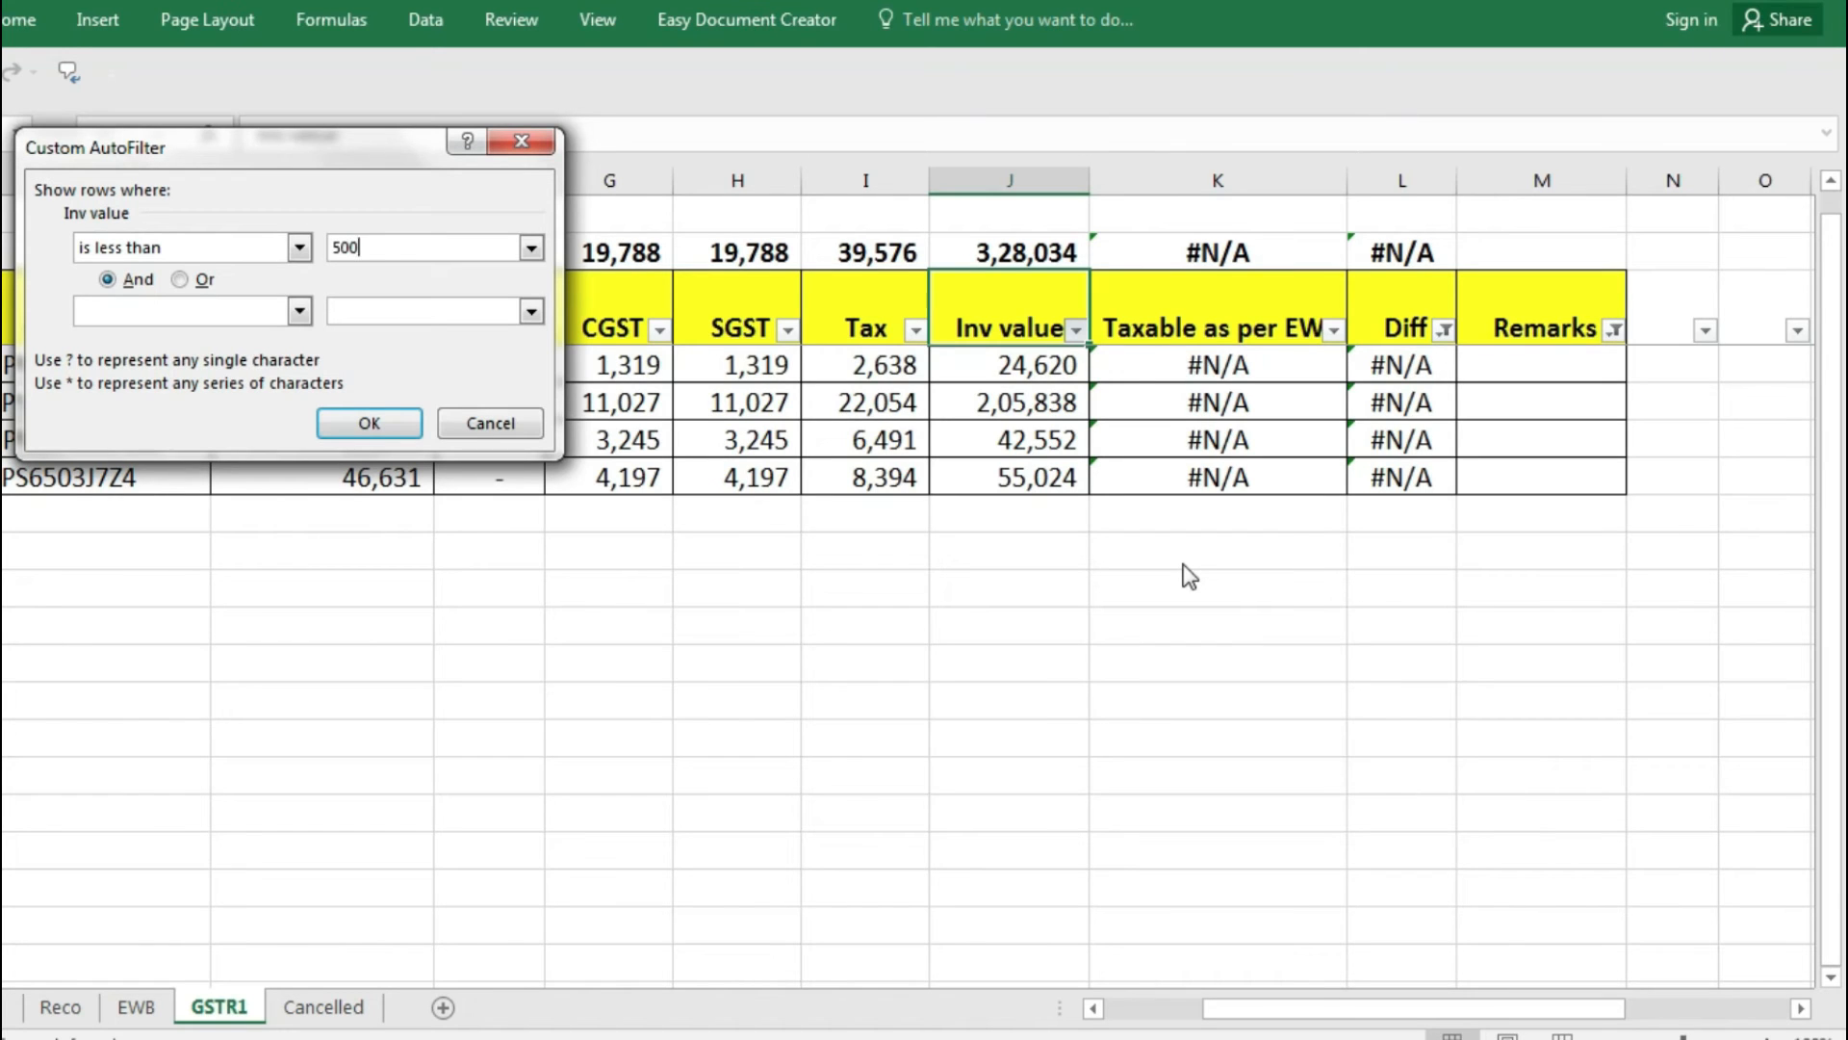
text(50000)
key(Return)
drag(153, 317, 1476, 393)
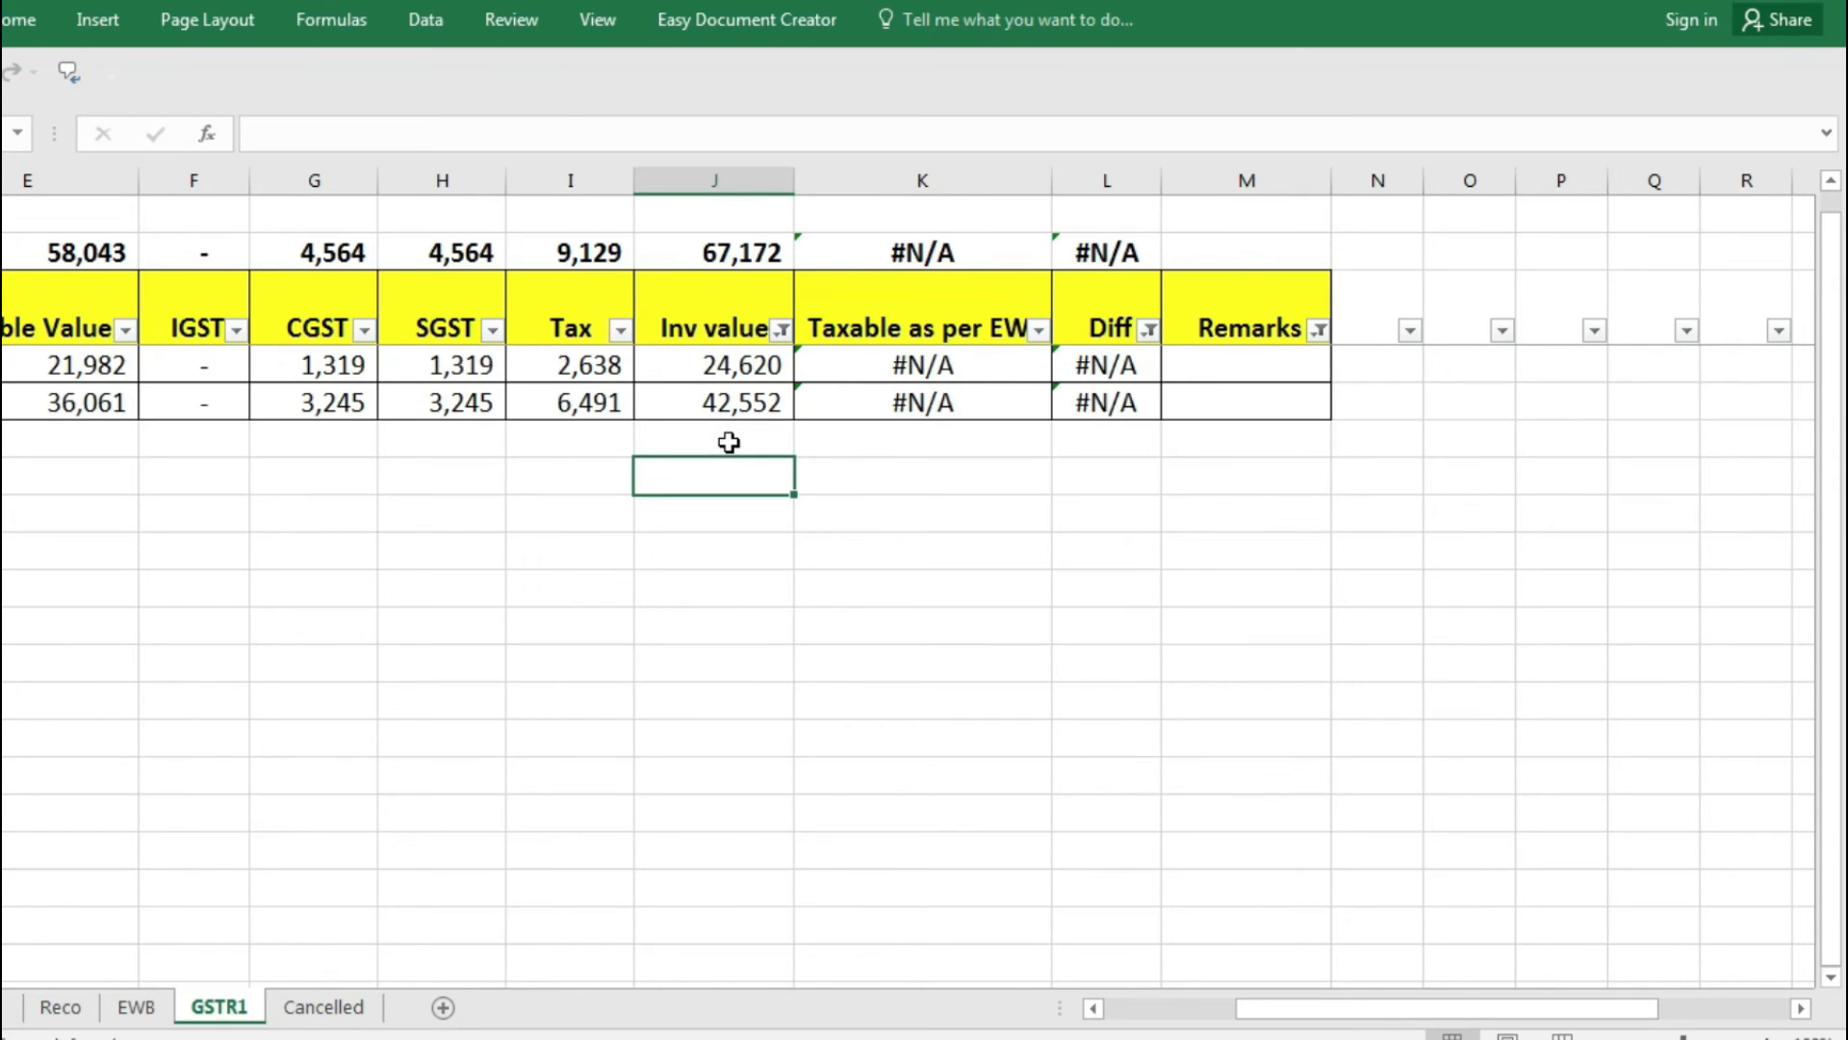
Enter the remark "Inv Value less than 50K" for both filtered invoices in the Remarks column.
click(1235, 363)
text(Inv Value less)
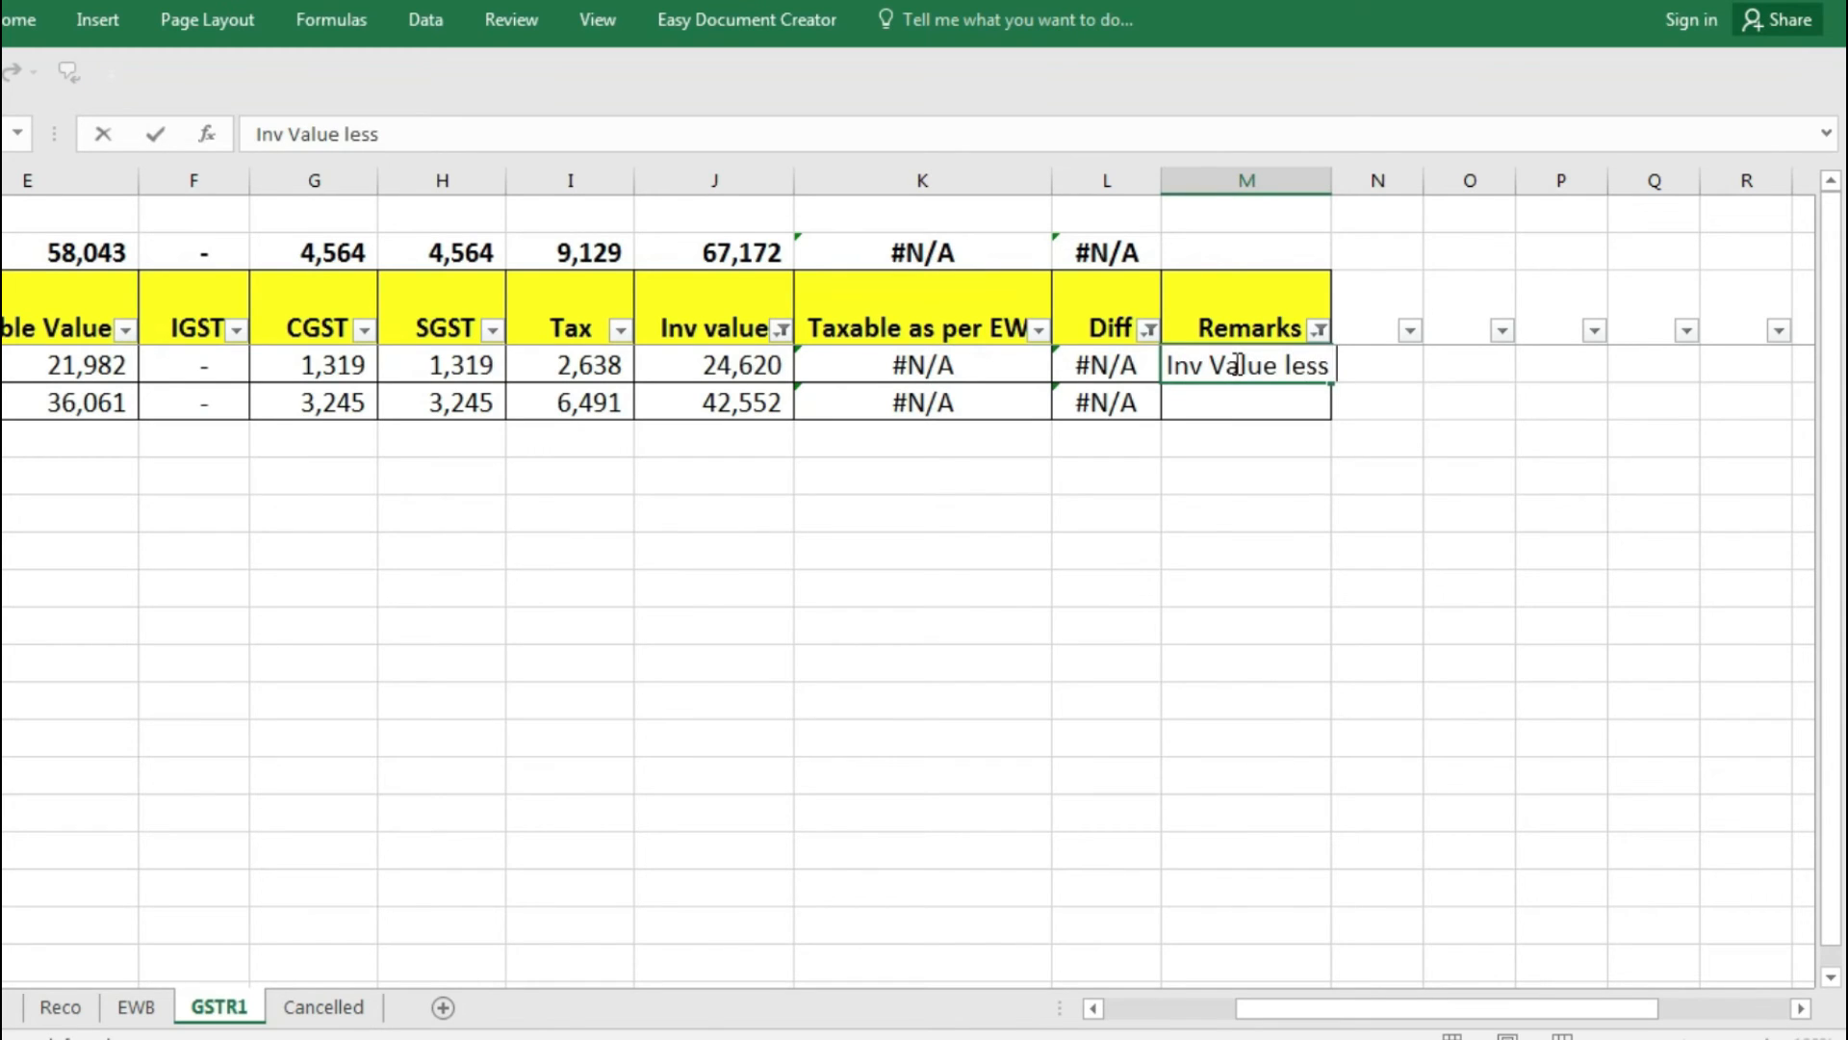
text( than 50)
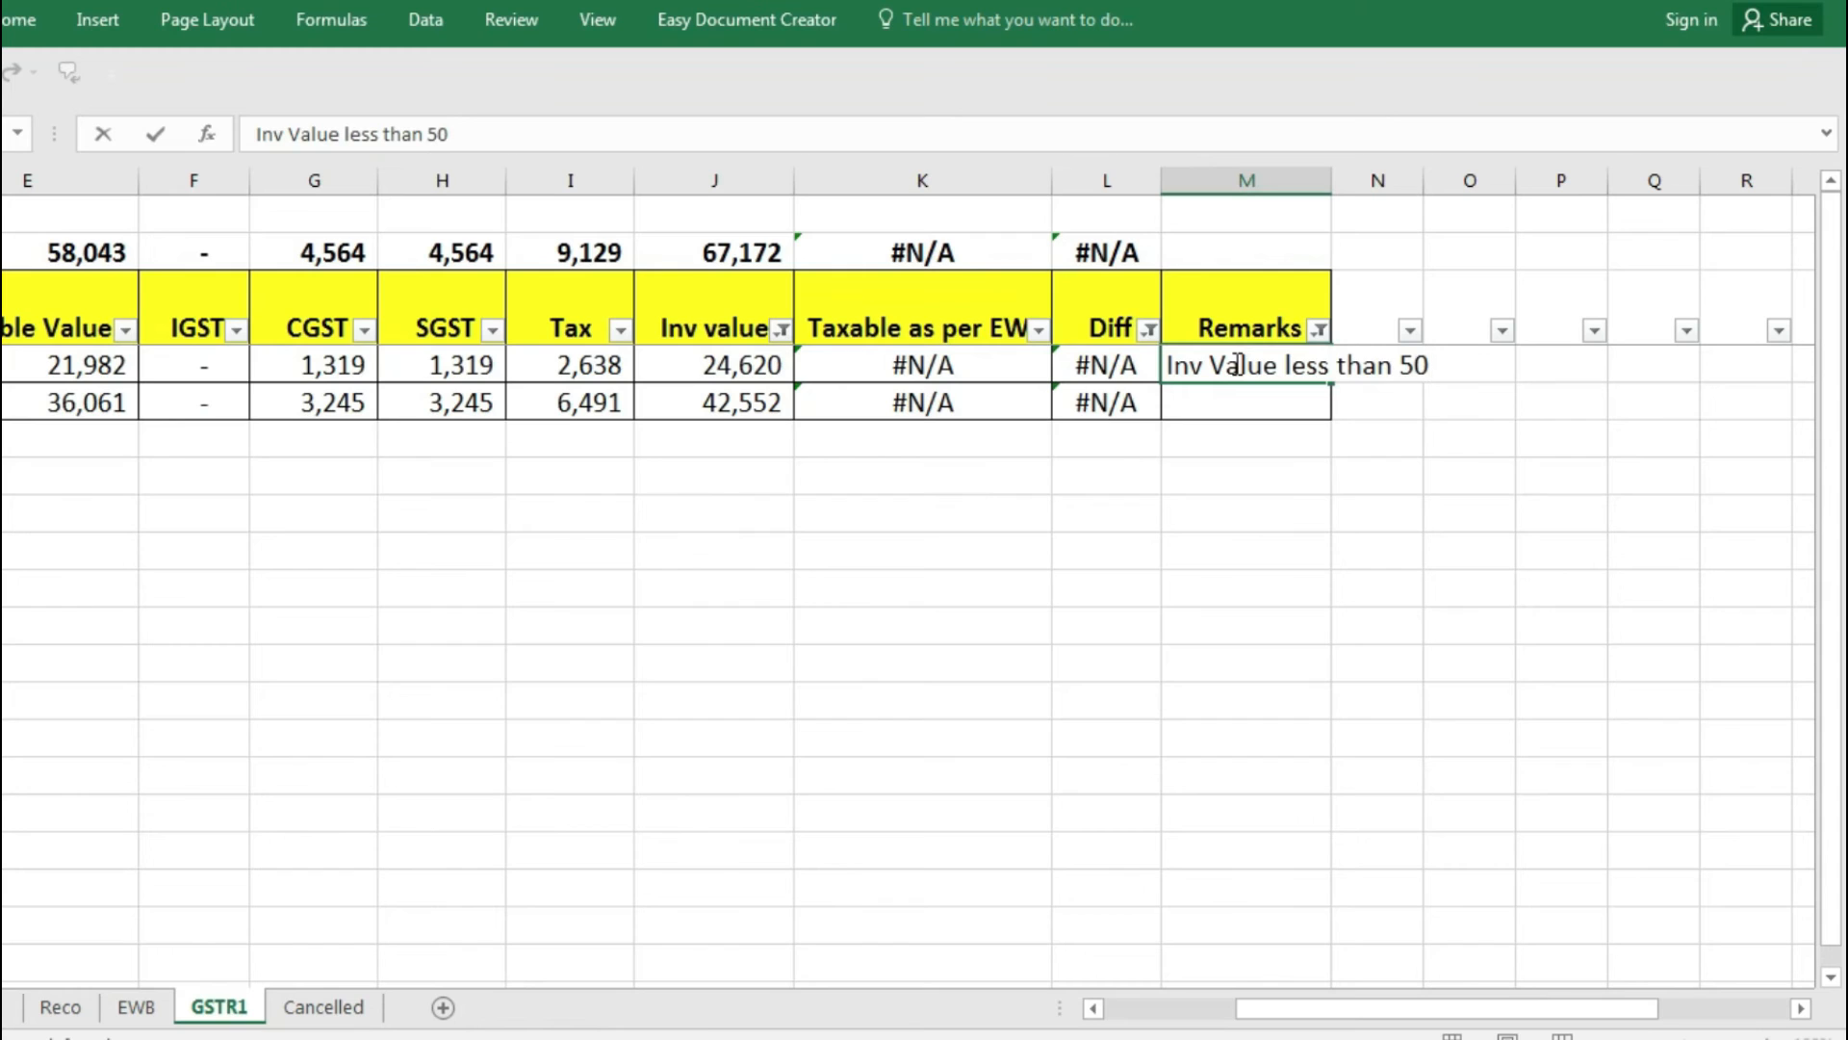
text(K)
key(Return)
click(1235, 364)
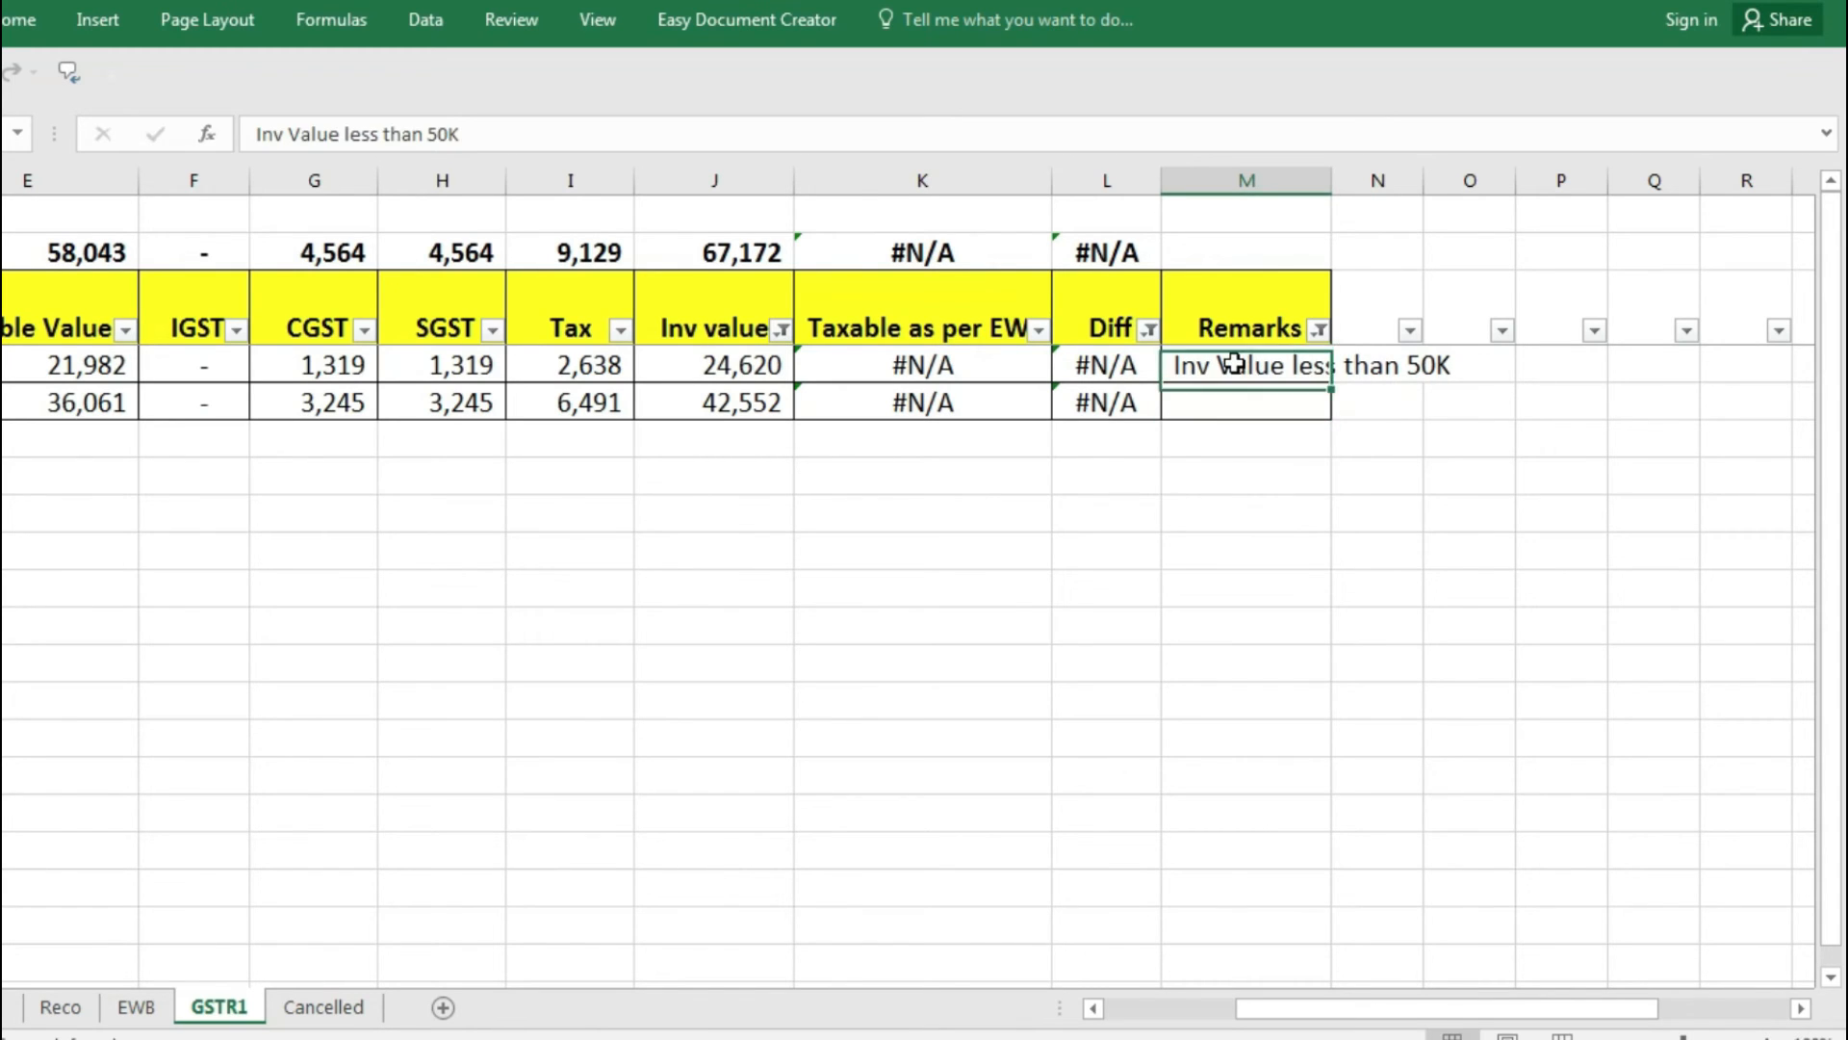
key(ctrl+c)
key(shift+Down)
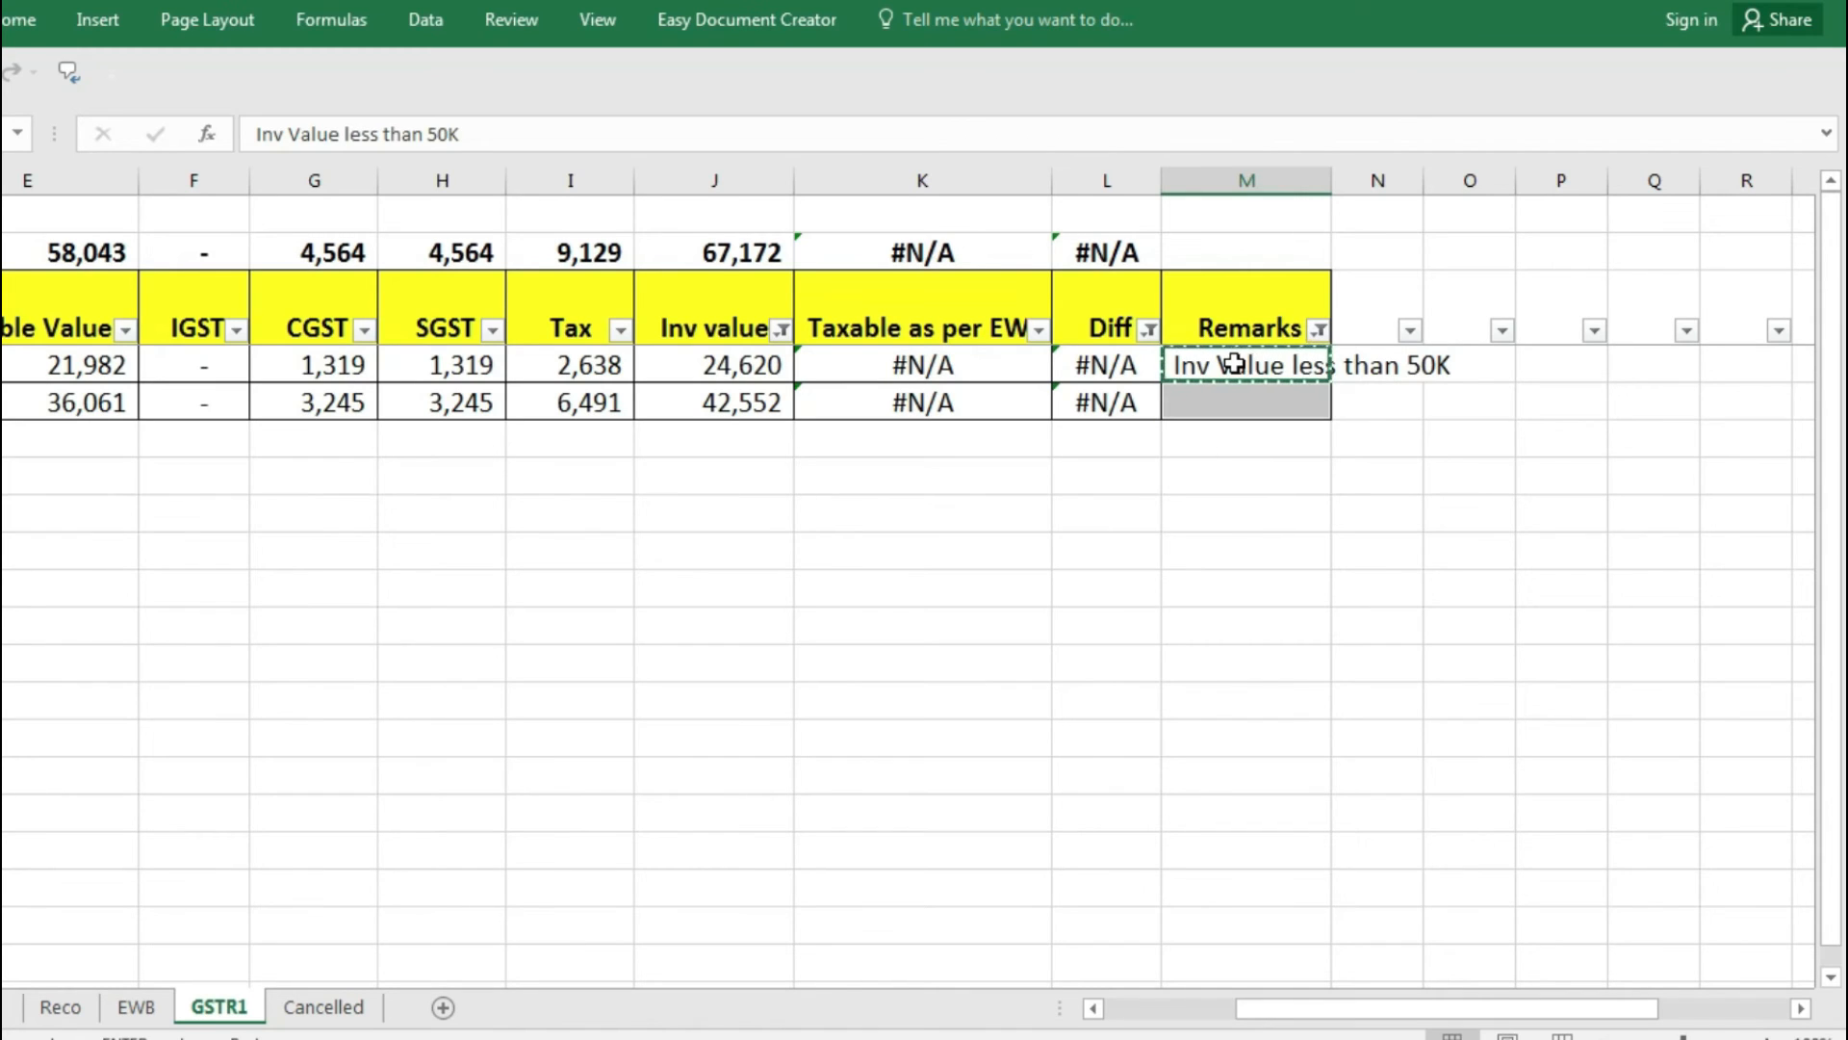
key(Return)
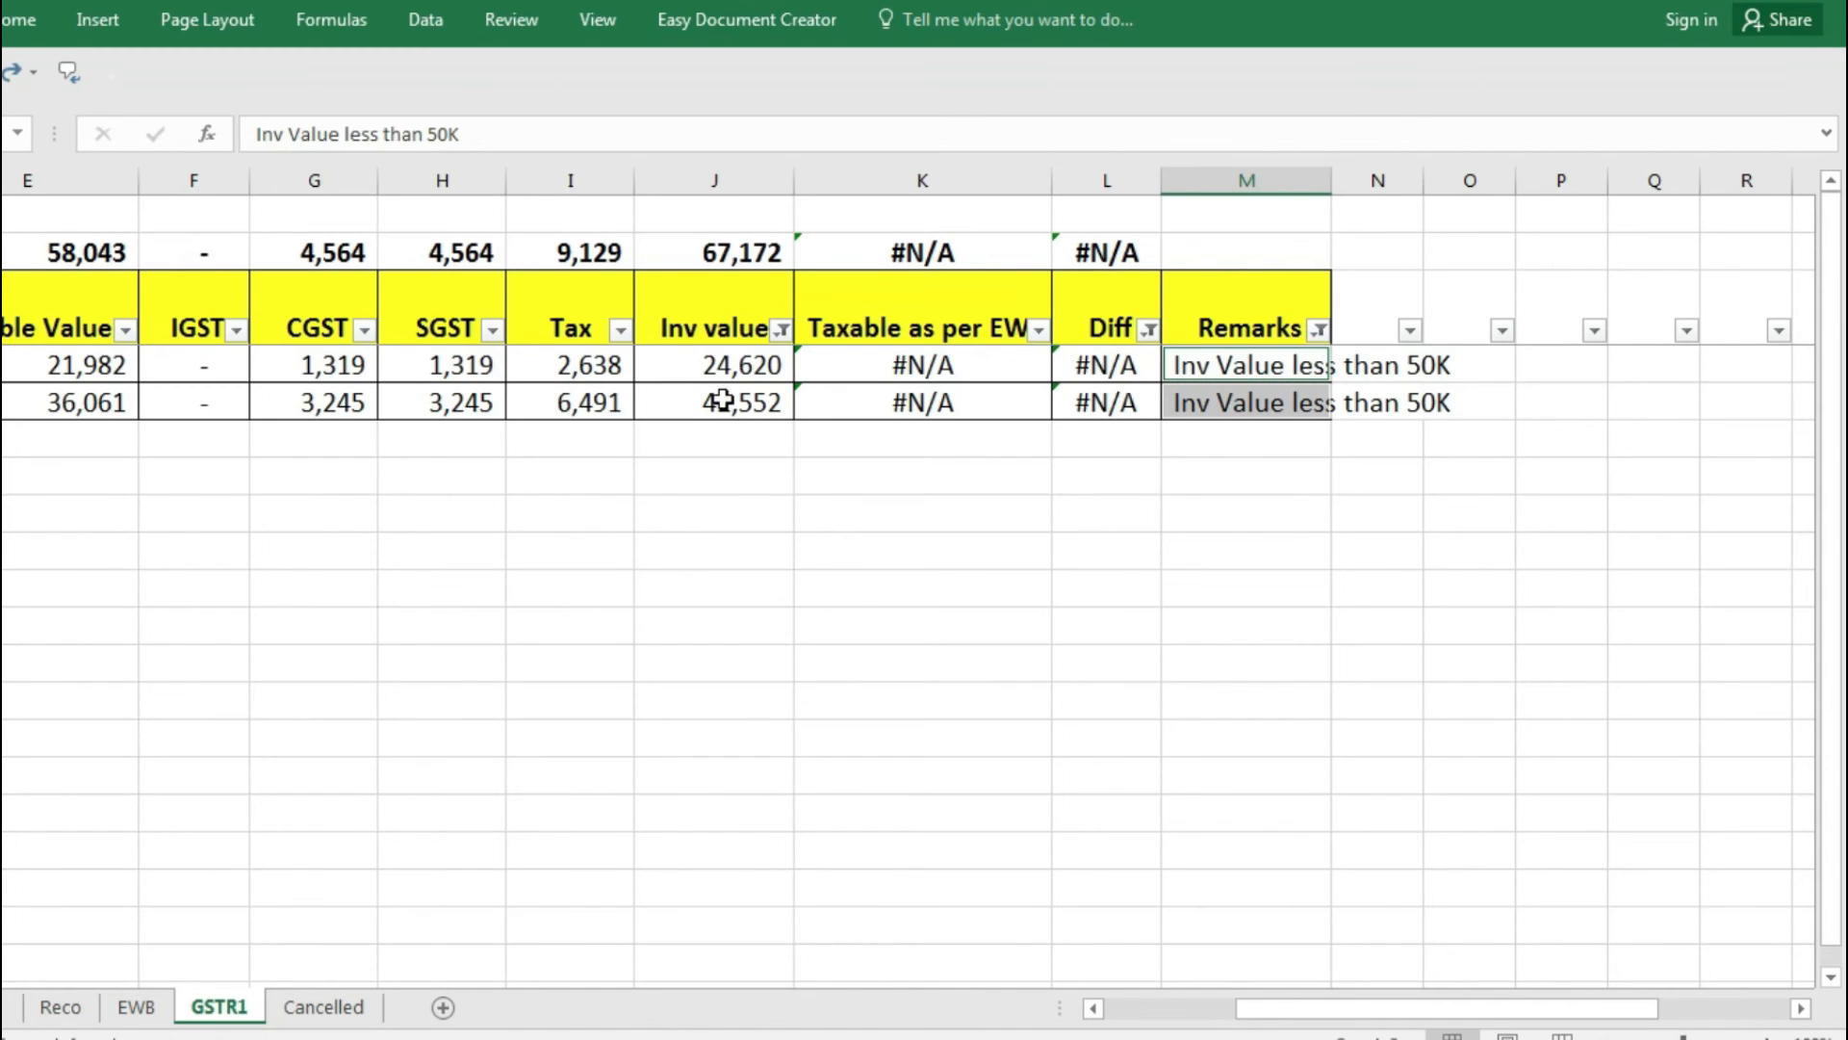
Clear the filter from the Inv value column and select the remaining invoice values.
click(781, 331)
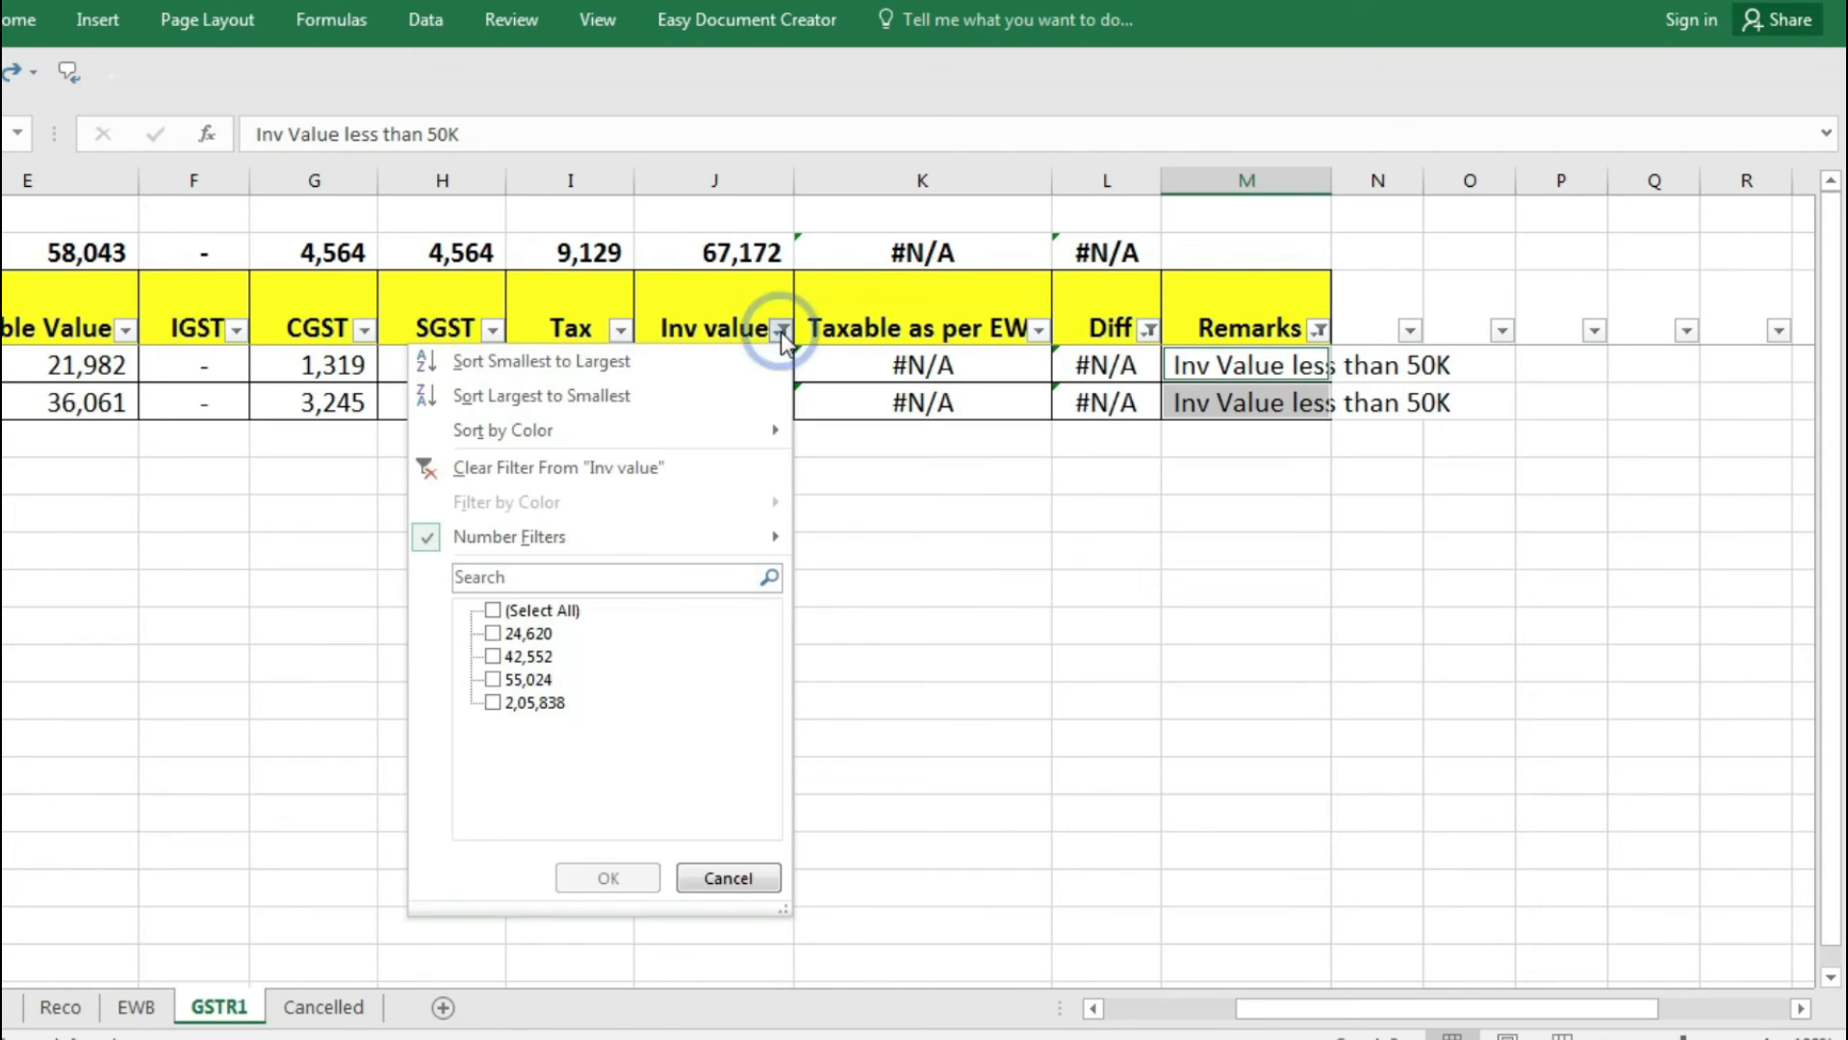
click(512, 470)
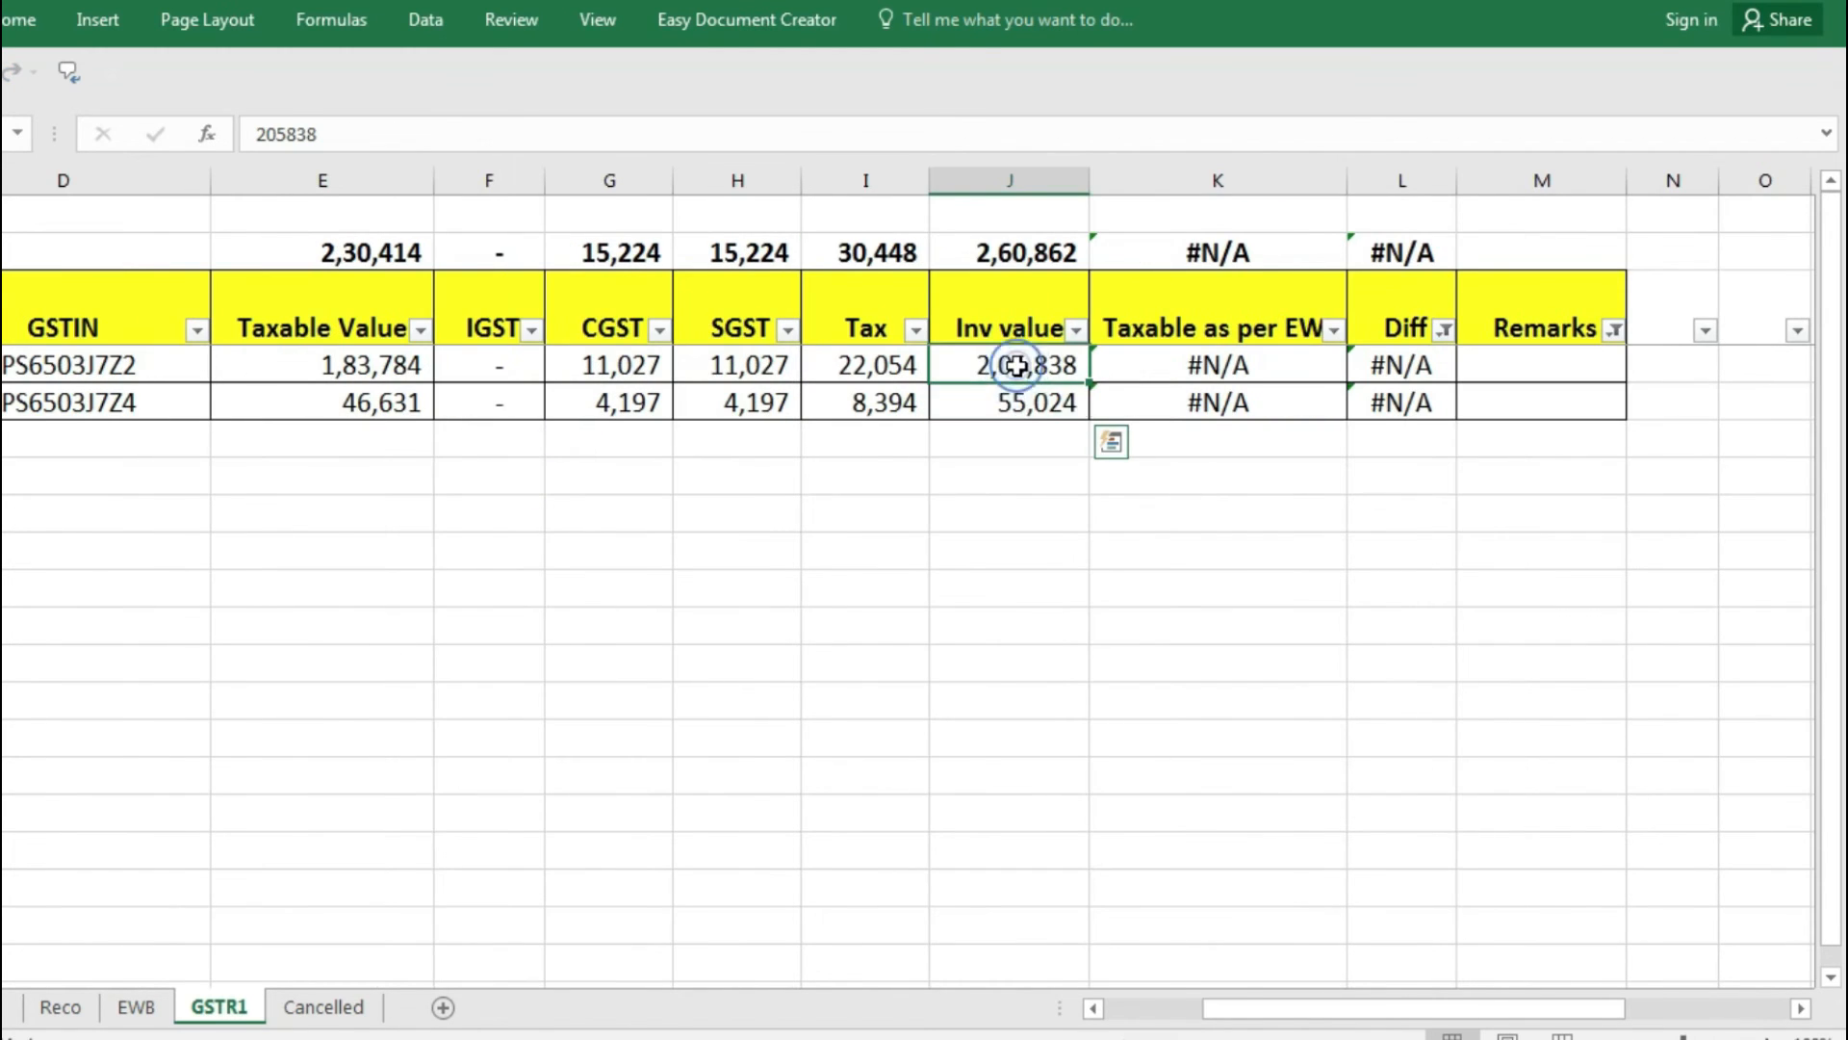
mouse_move(1019, 367)
mouse_down()
mouse_move(1021, 402)
mouse_move(1058, 401)
mouse_up()
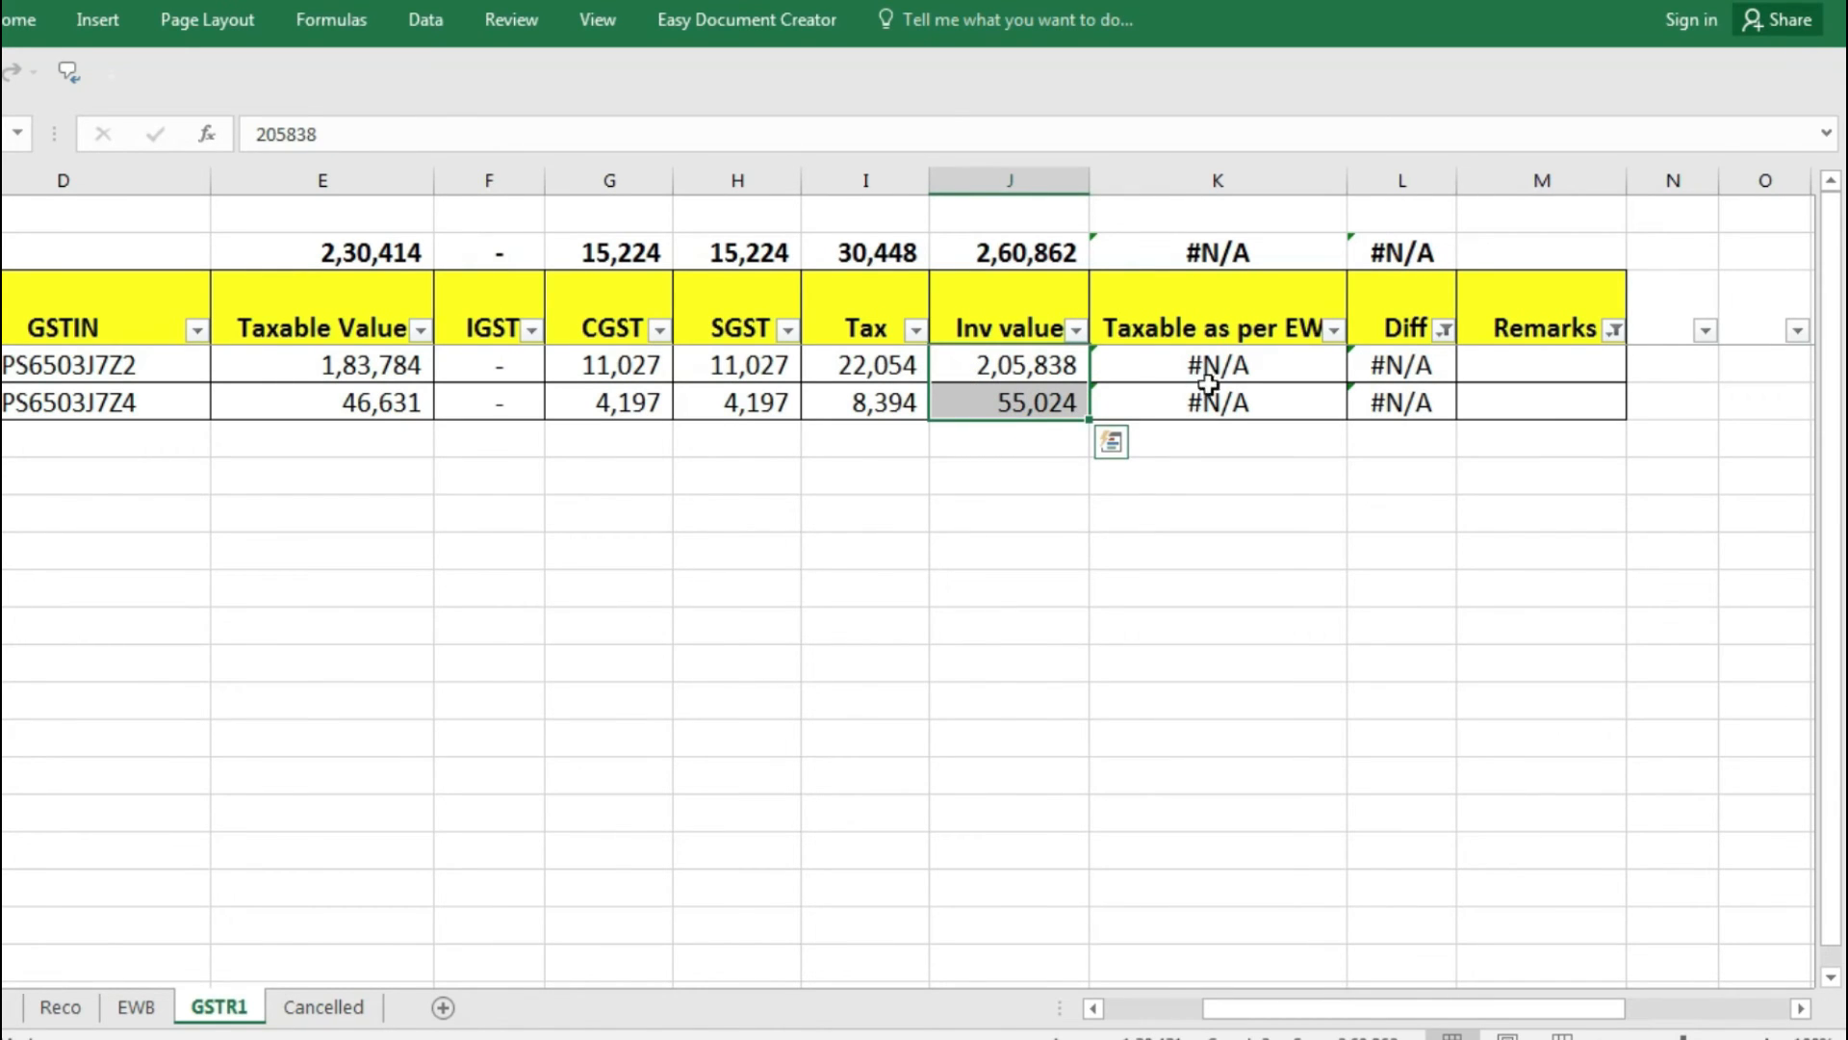
Look over the EWB and Cancelled sheets, and examine the two remaining invoice values in GSTR1.
click(139, 1008)
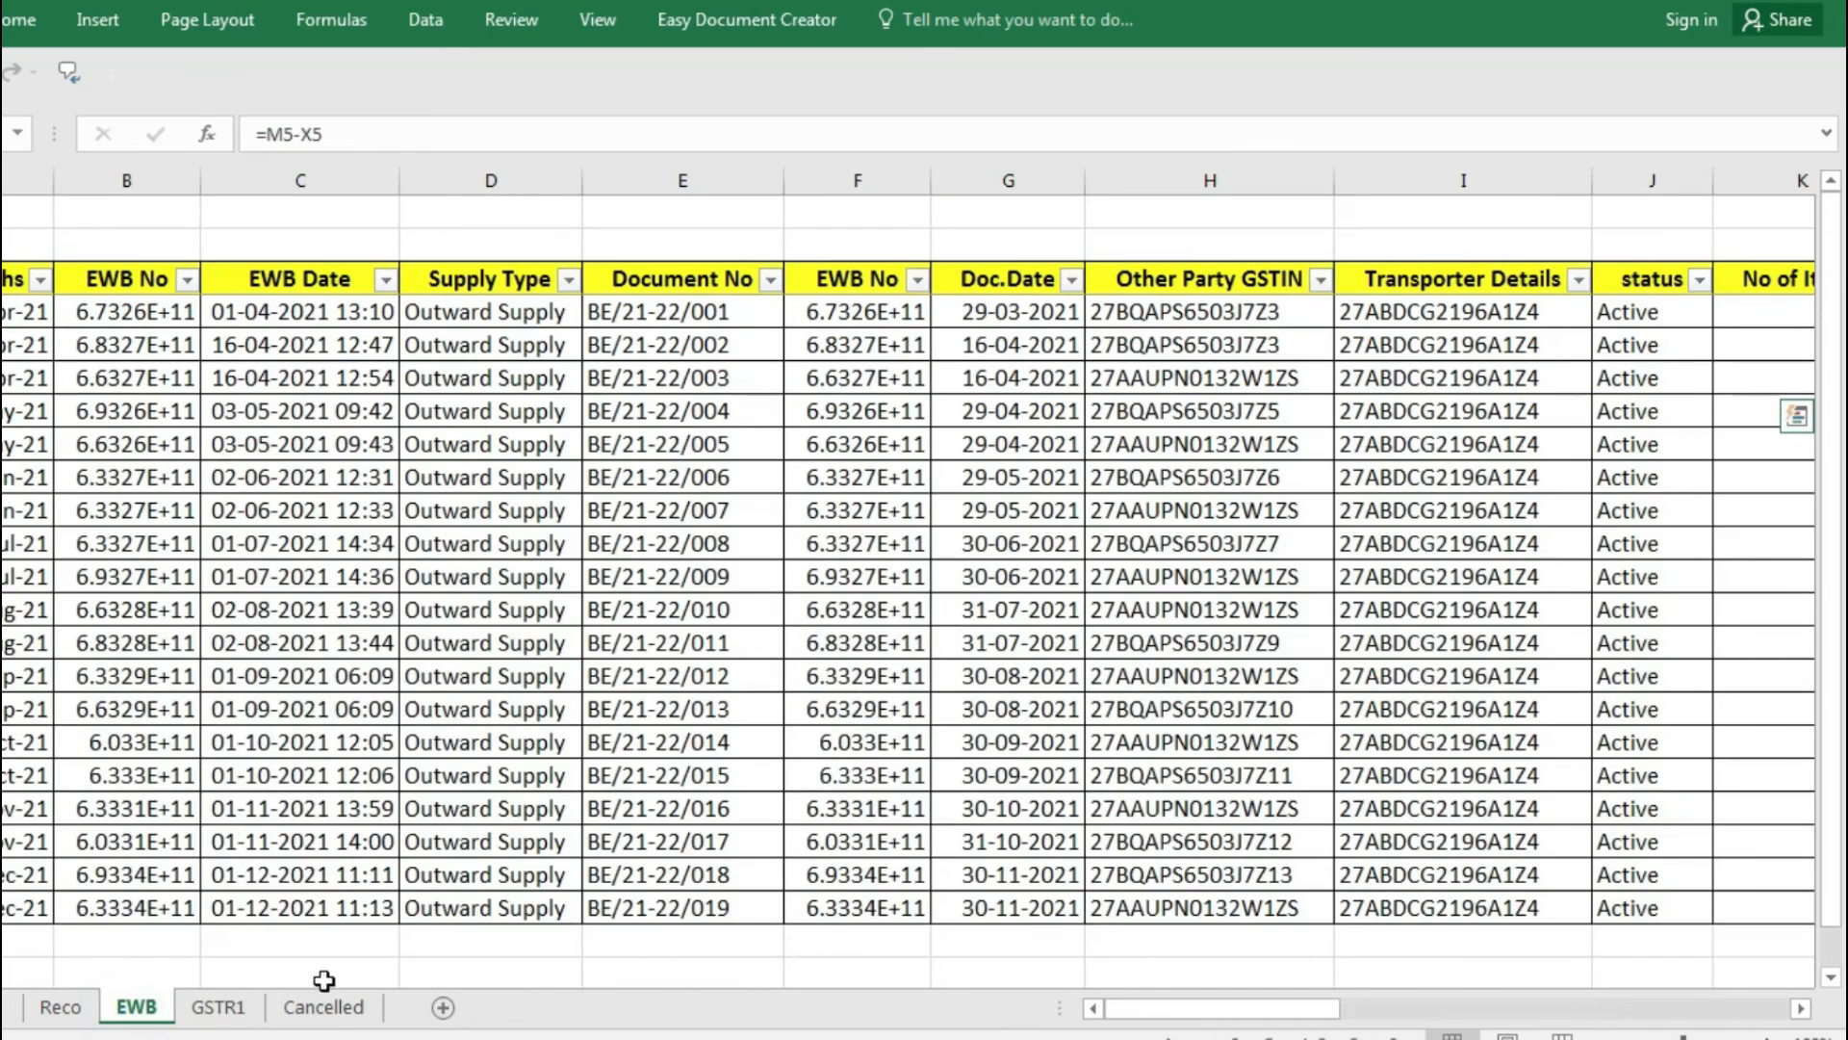
click(332, 1007)
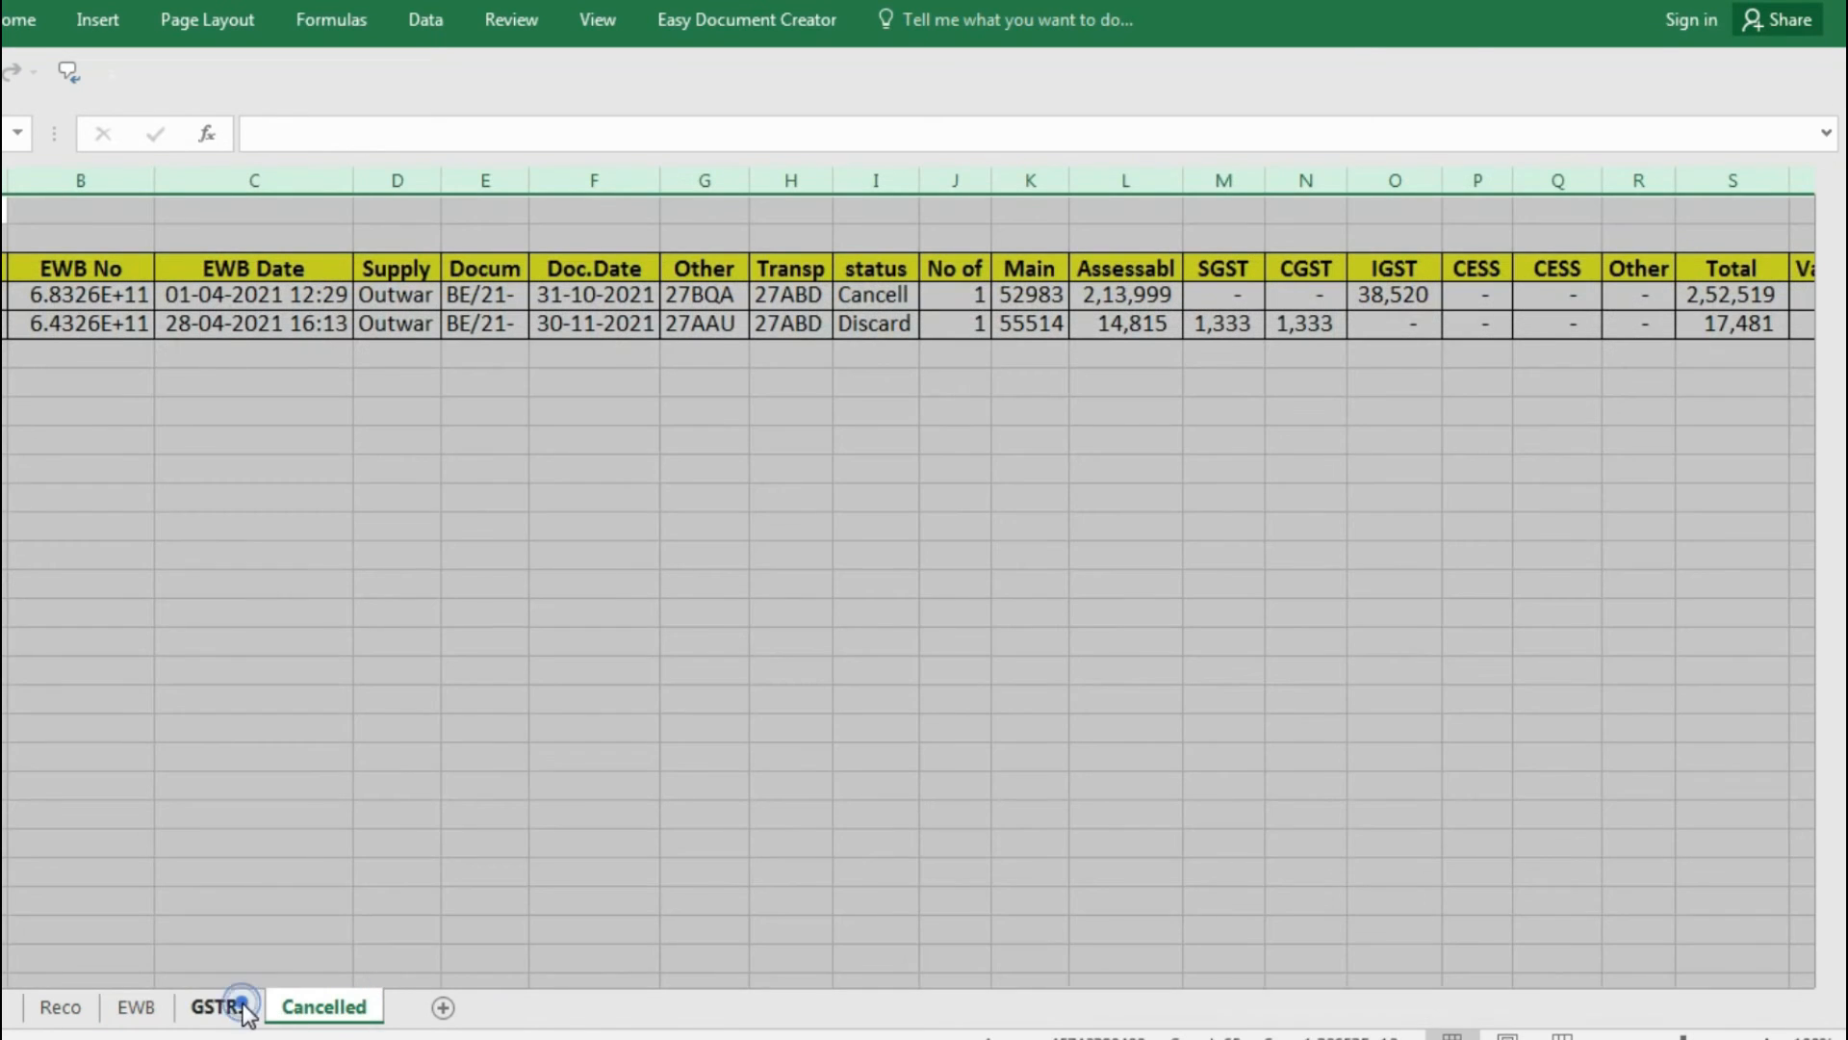
click(231, 1006)
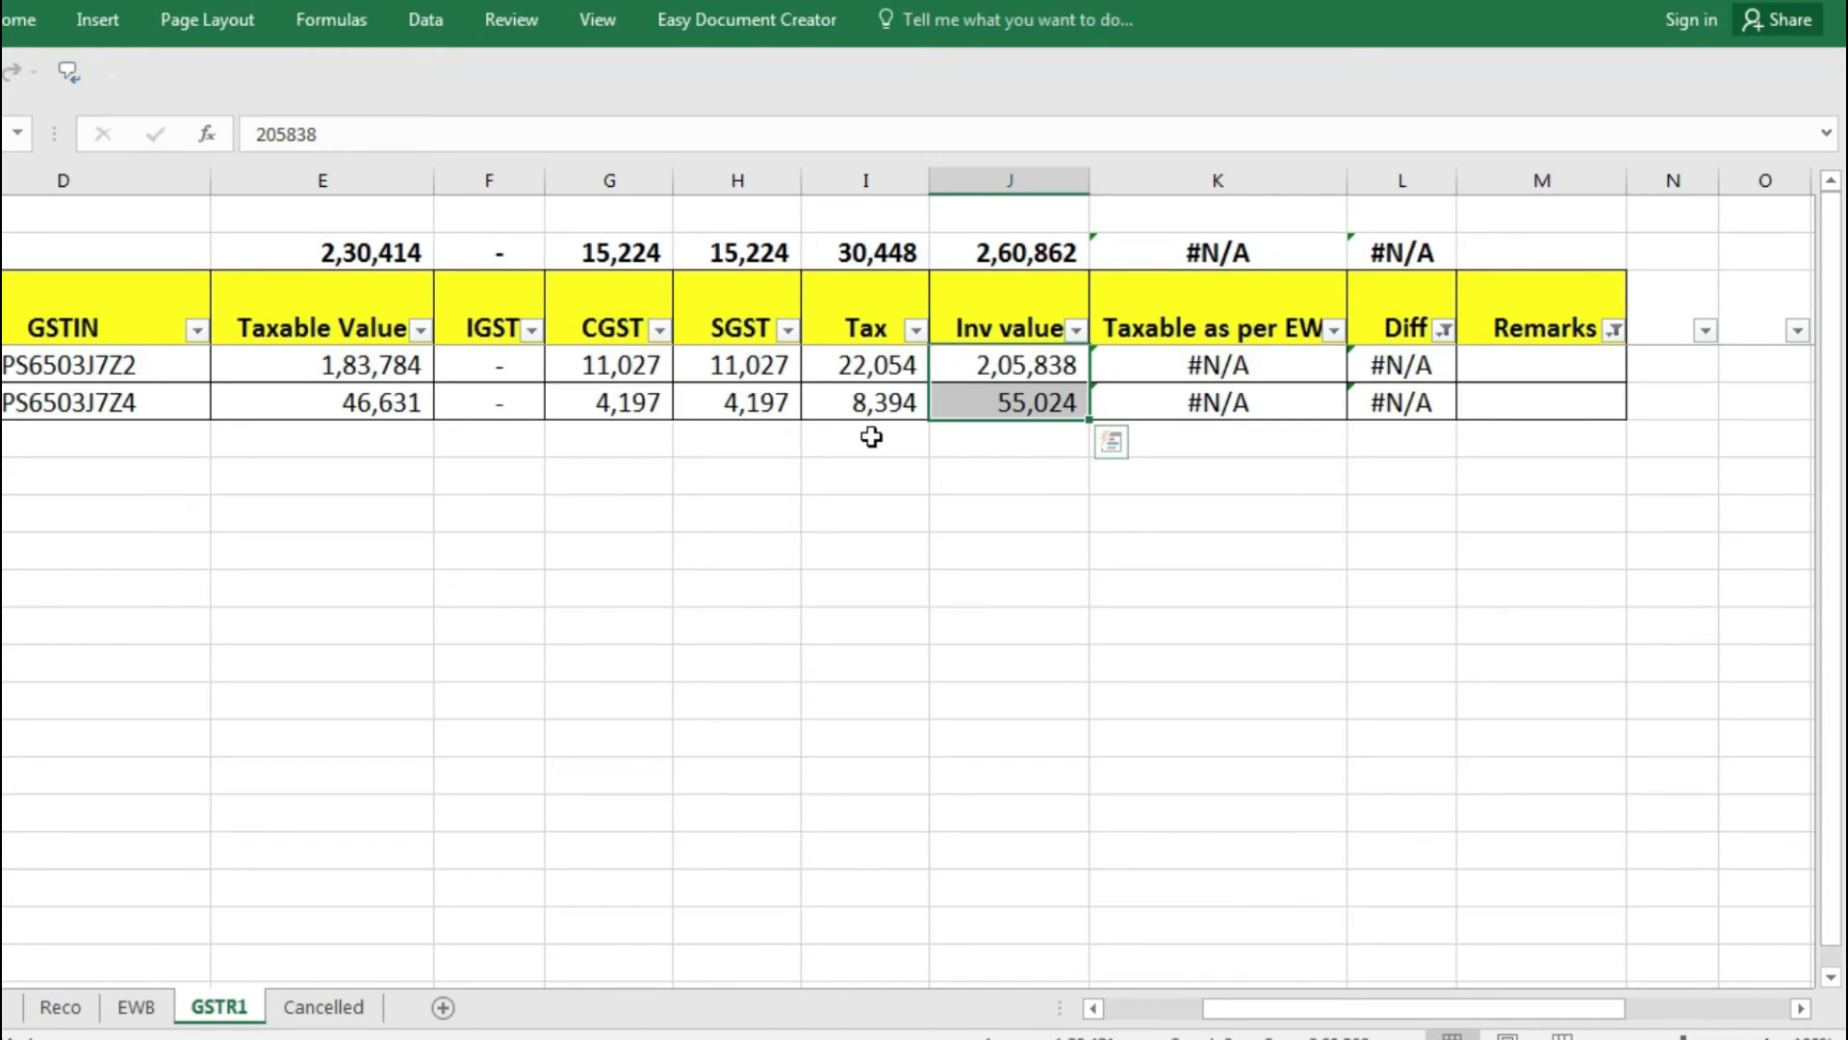
click(1023, 381)
click(1026, 404)
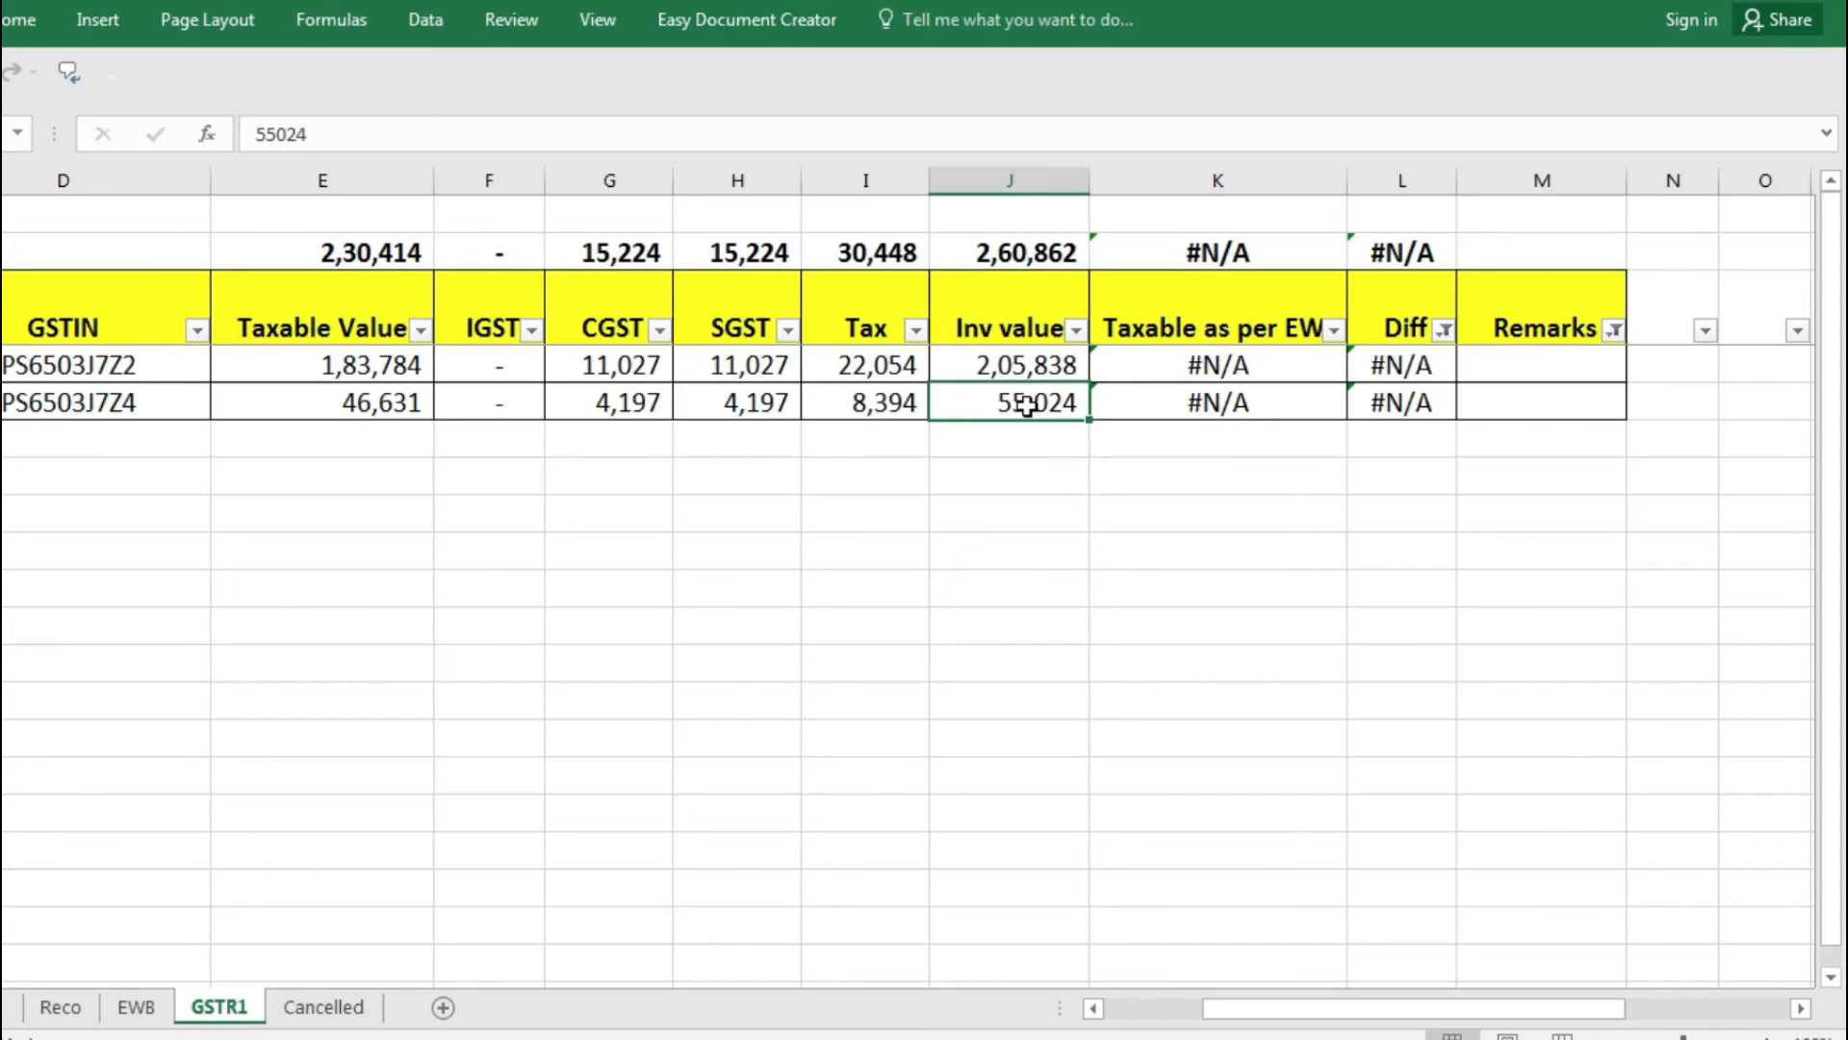
click(1049, 367)
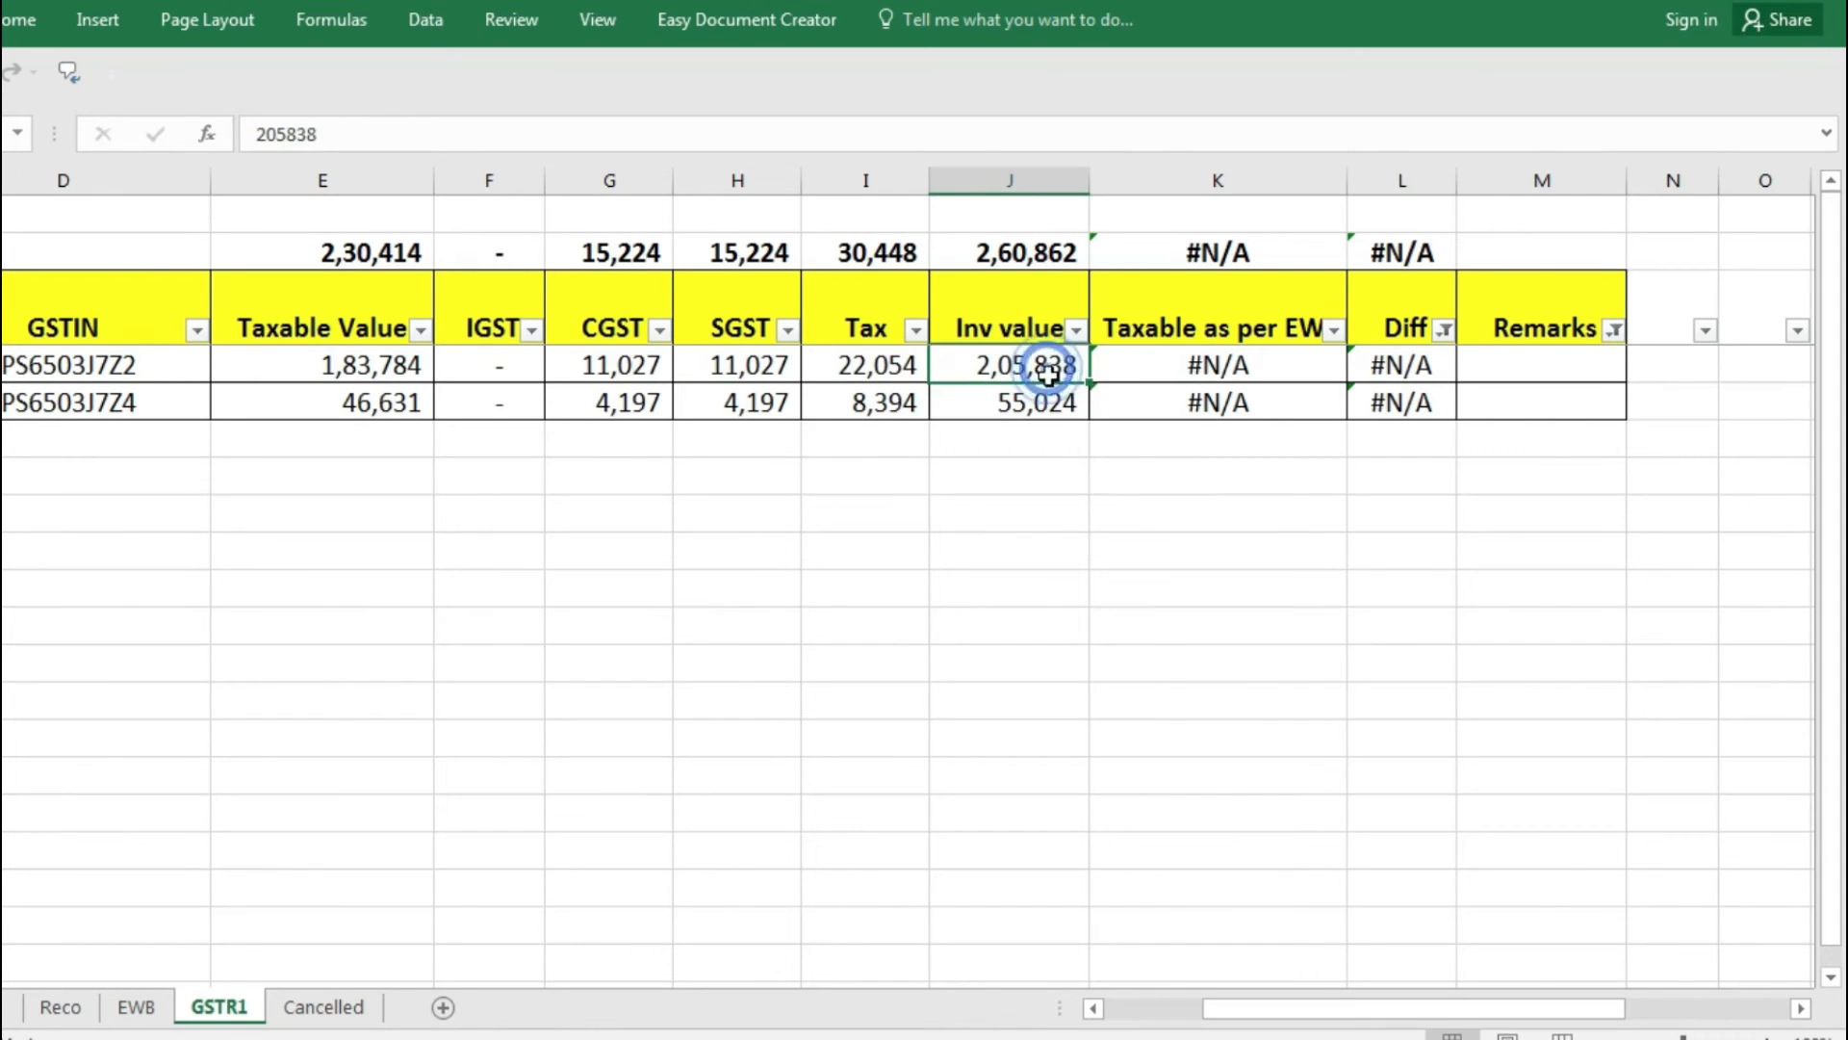
click(1052, 406)
Enter the remark "EWB Not Generated" for both remaining invoices in the Remarks column.
click(1544, 364)
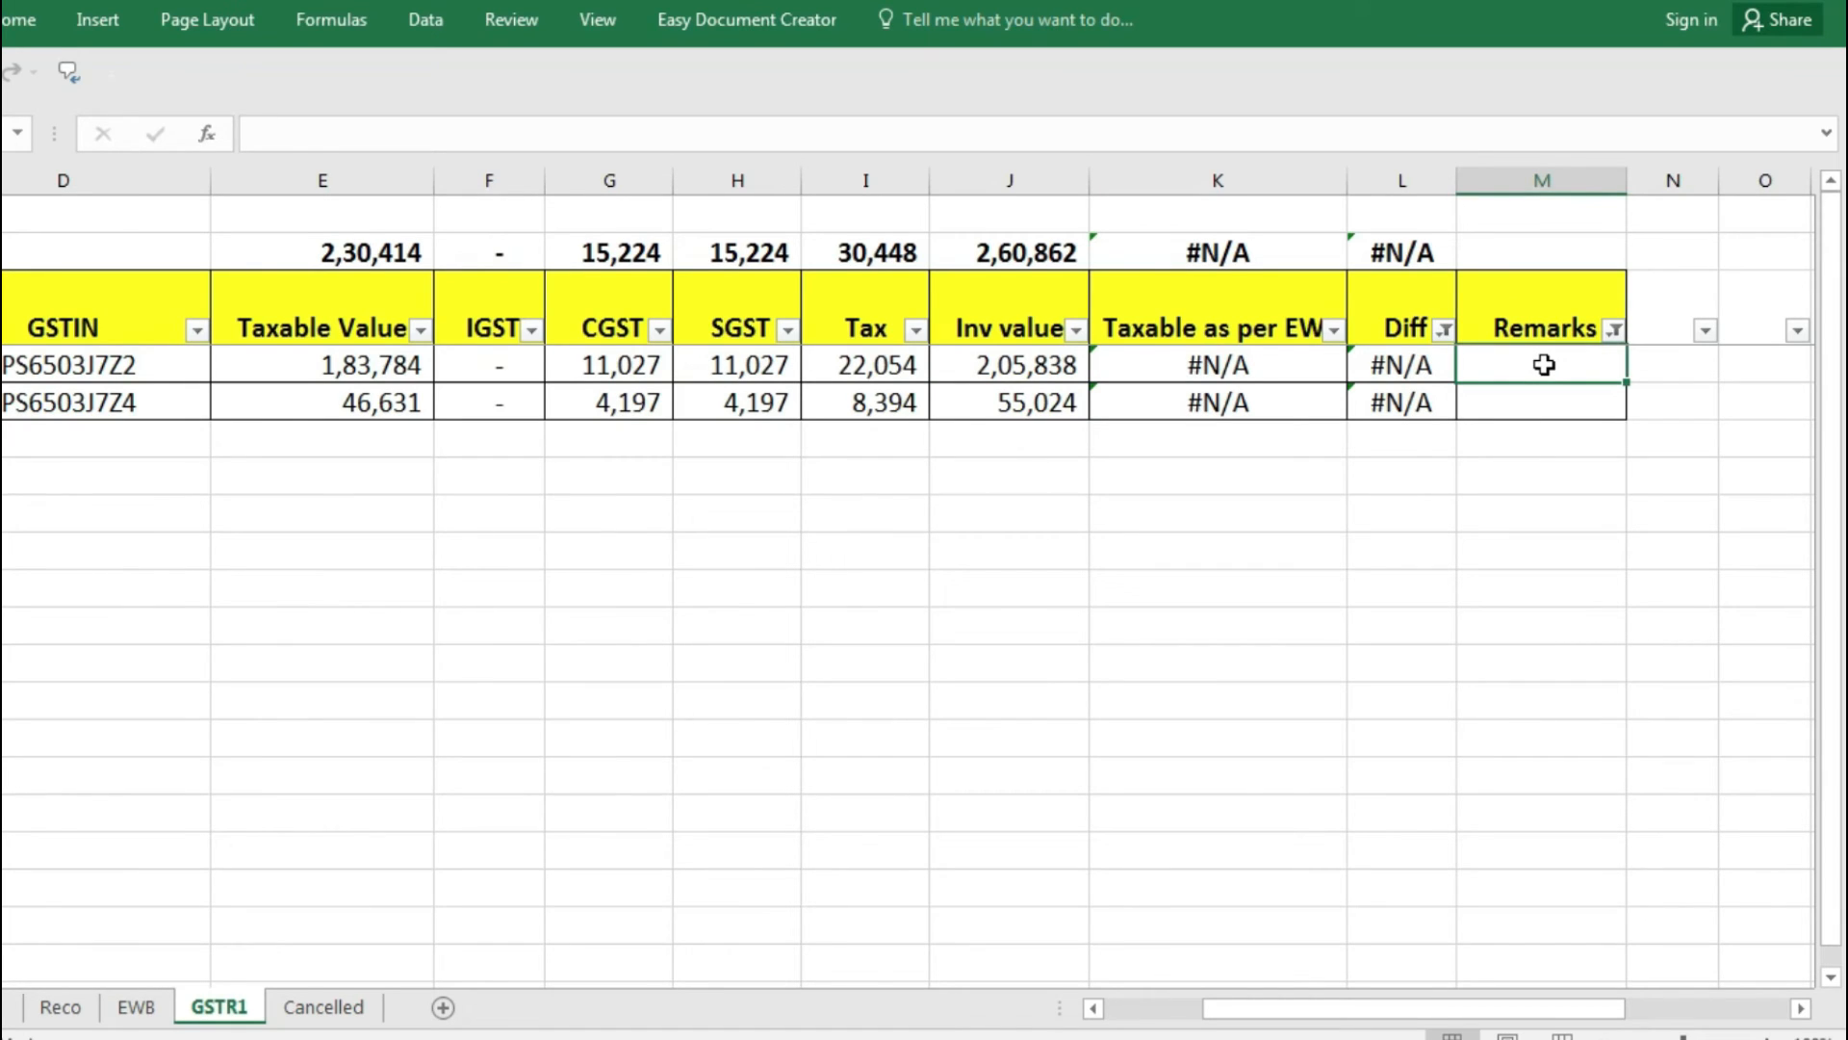
key(ctrl+v)
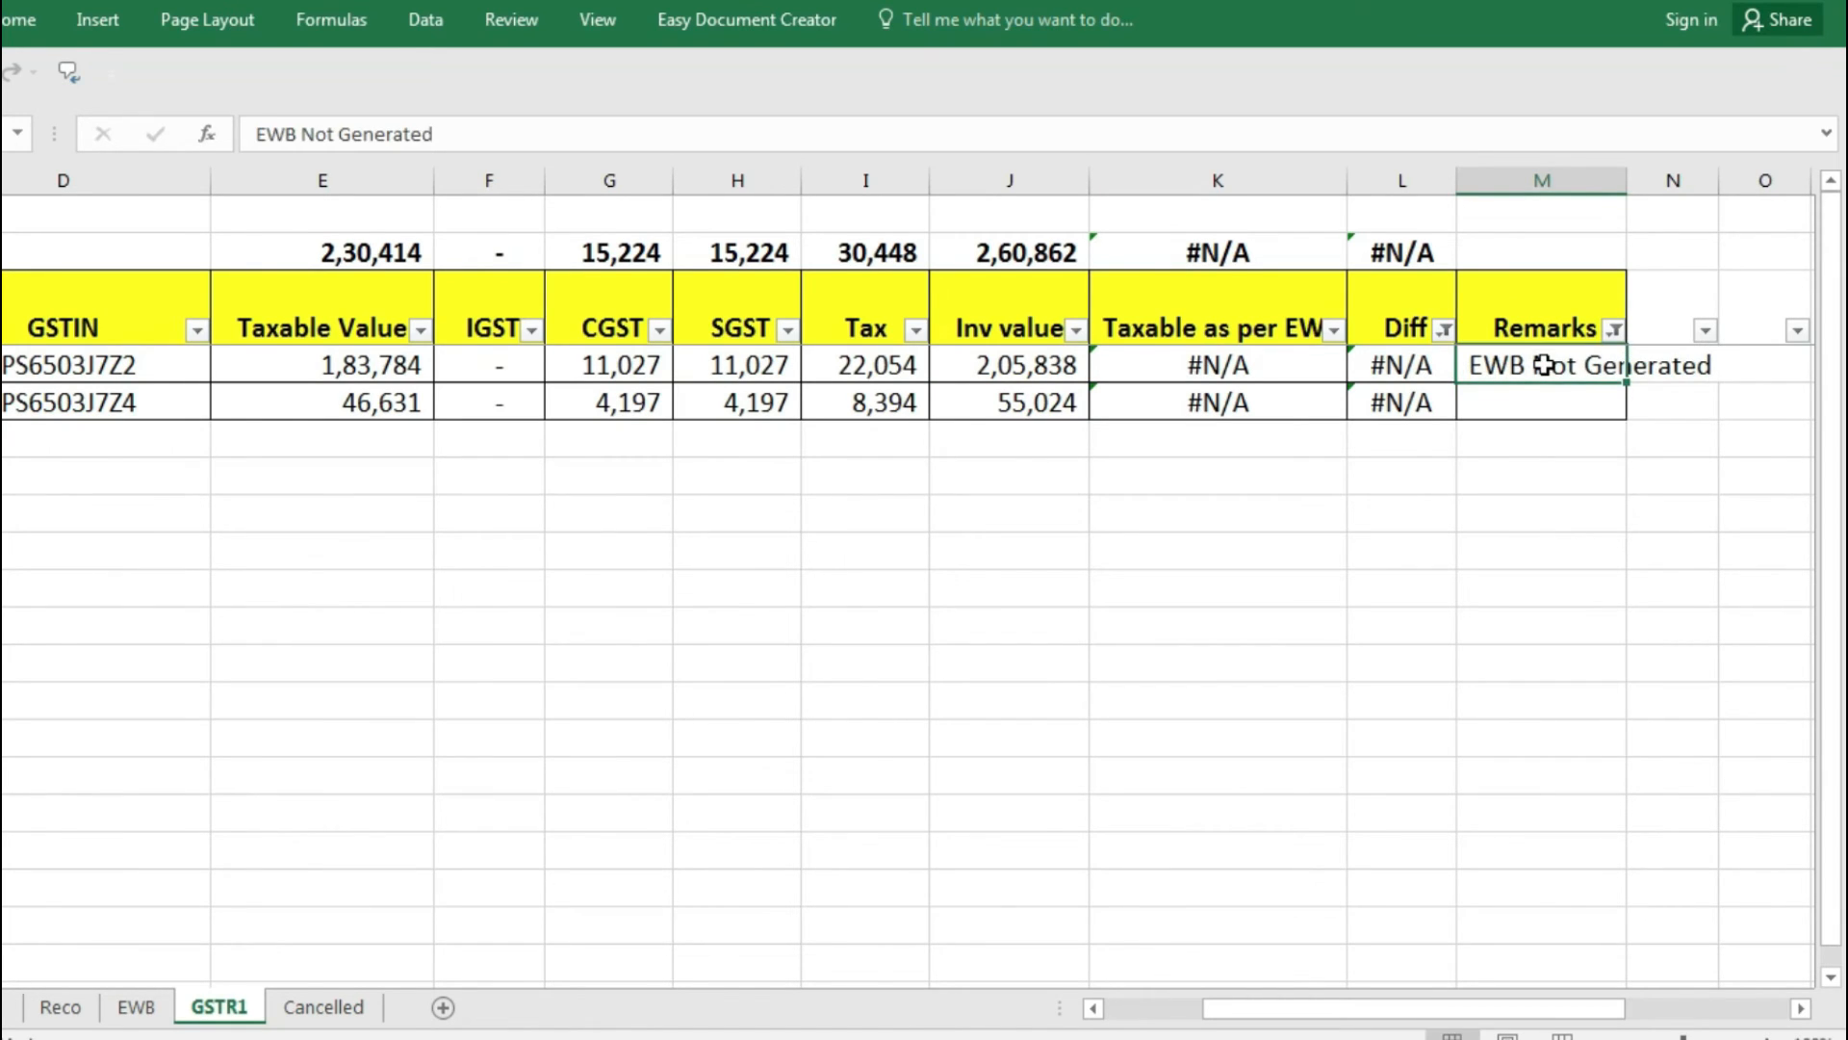
key(ctrl+c)
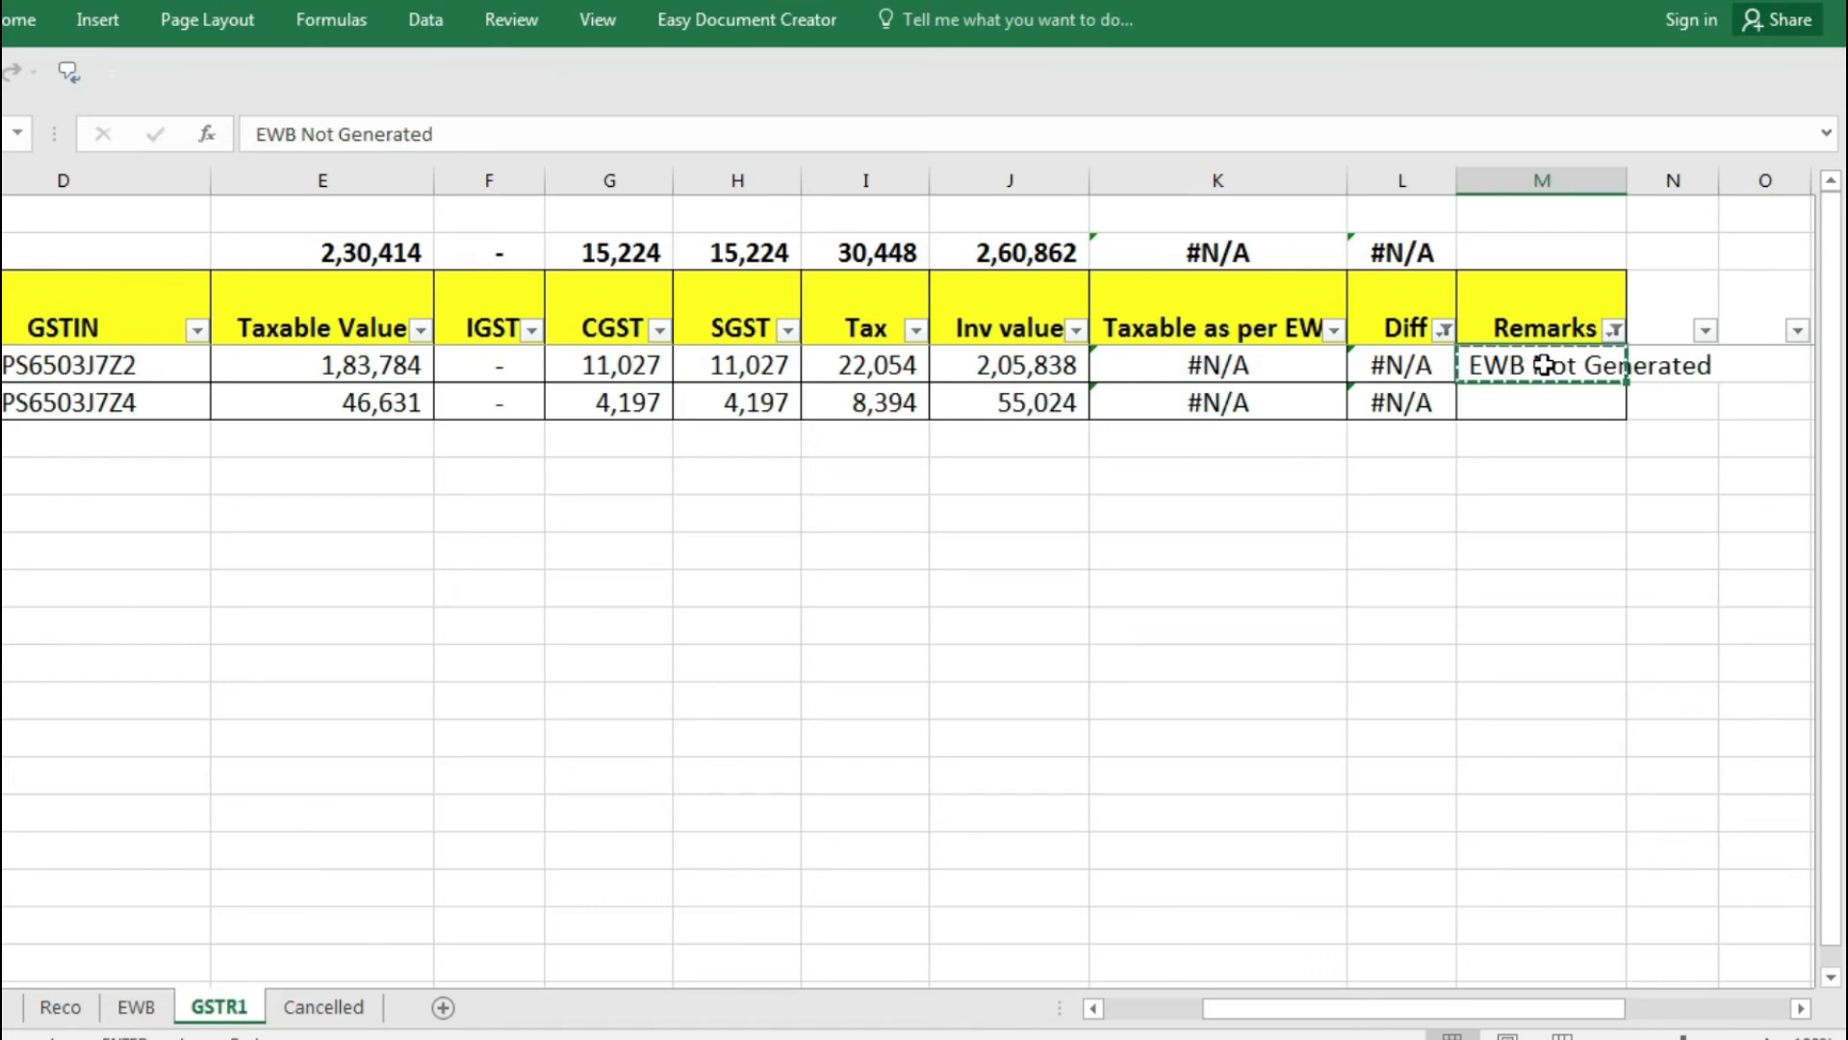
key(shift+Down)
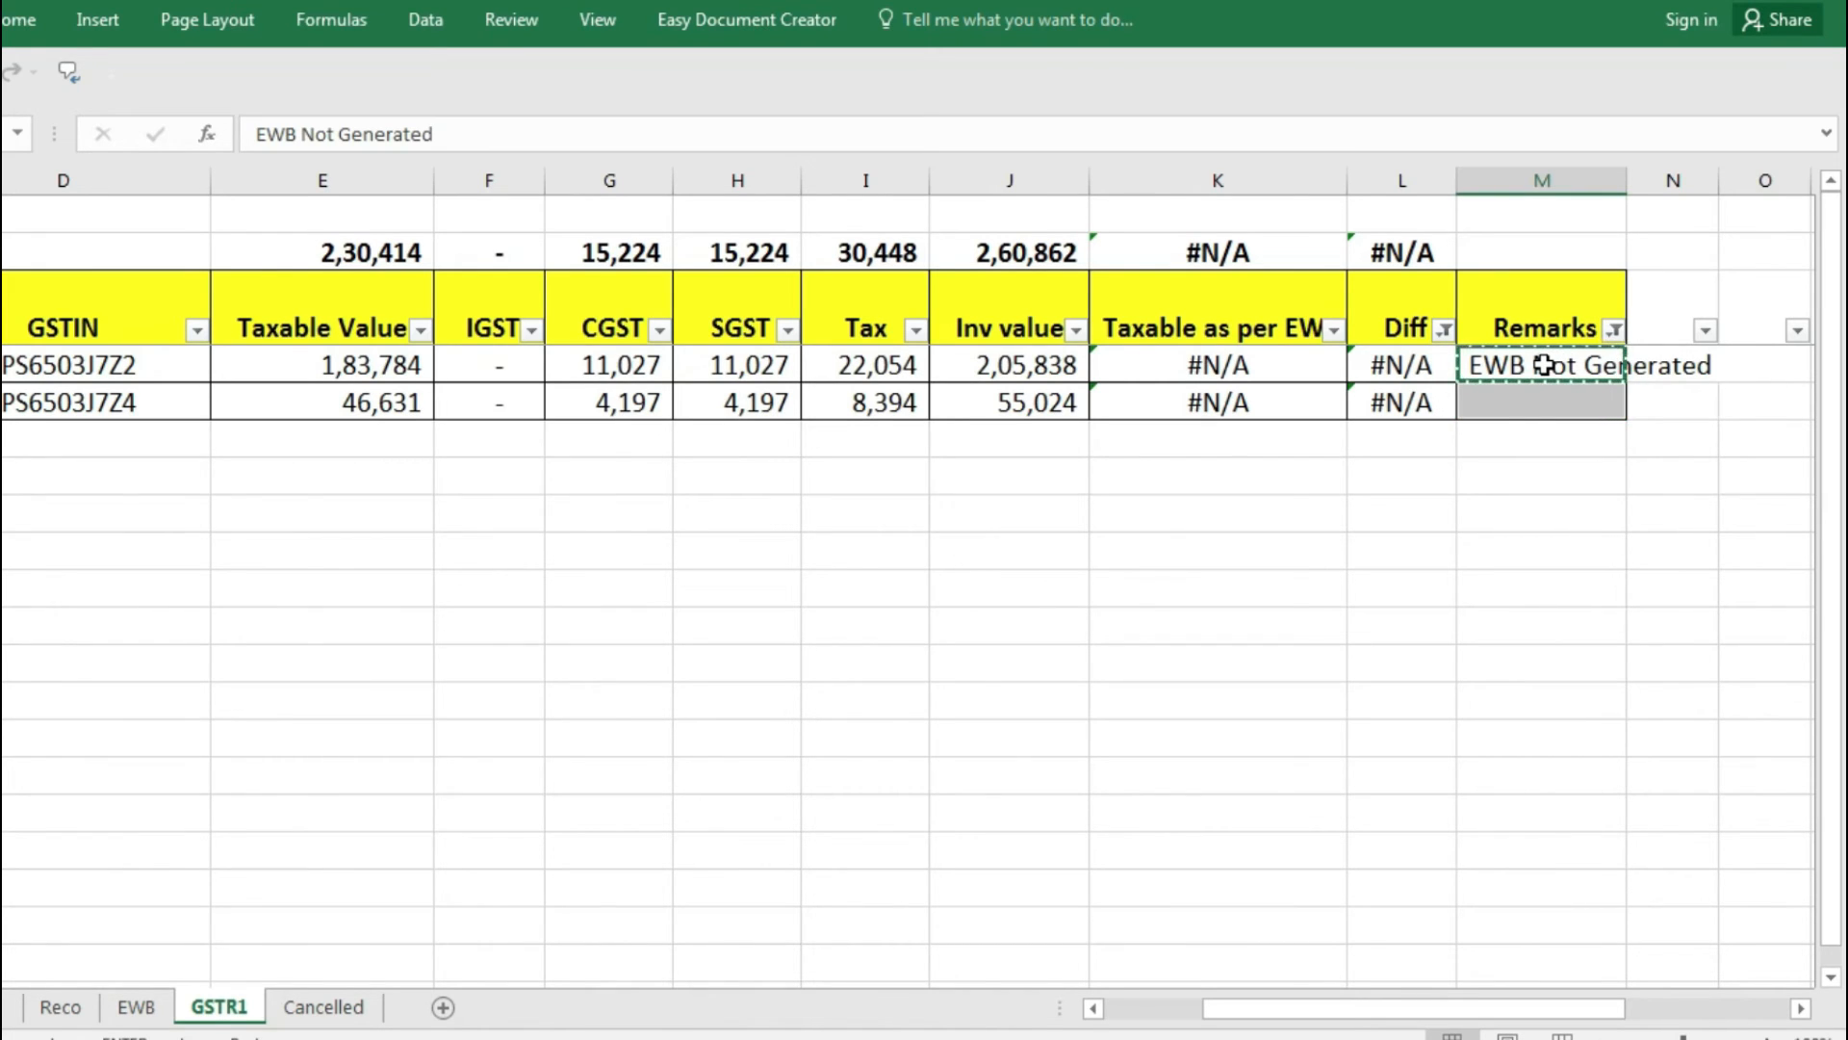
key(ctrl+v)
Clear all filters from the GSTR1 table and widen the Remarks column to fit its text.
key(alt+a)
key(c)
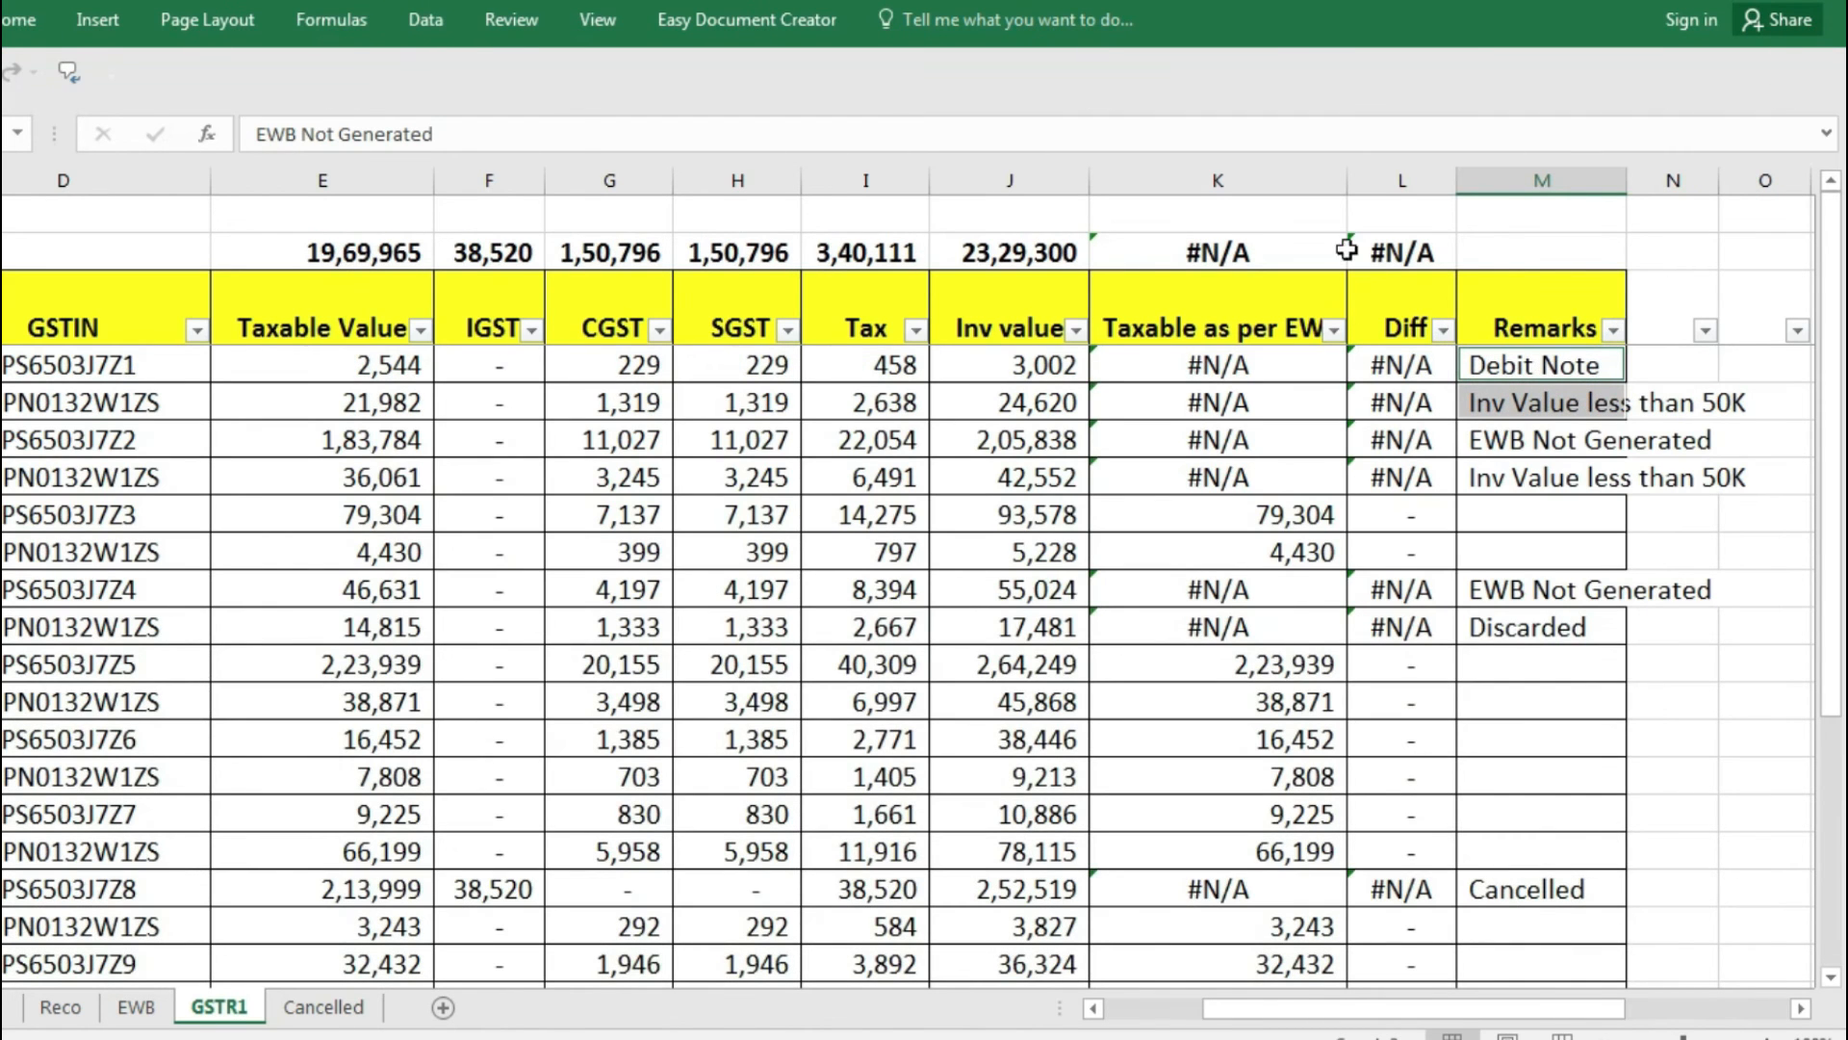
double_click(1627, 181)
drag(1560, 357, 1560, 408)
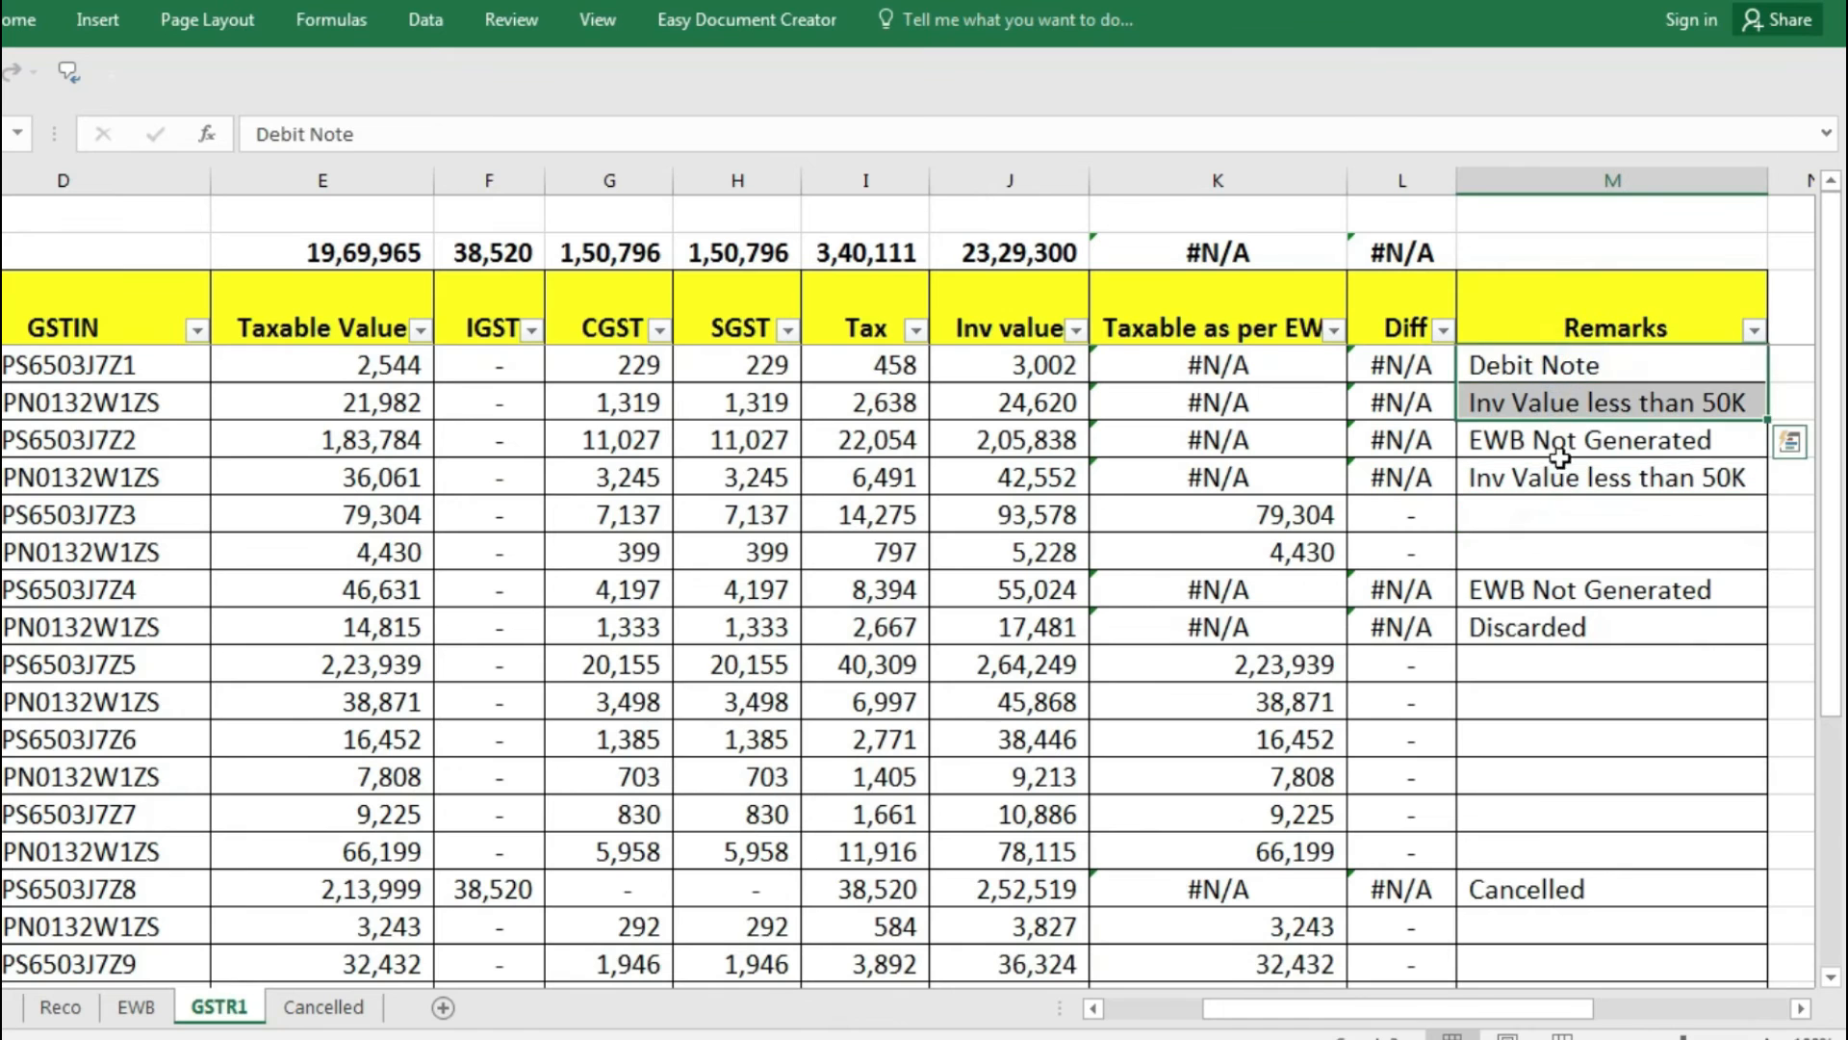
scroll(1536, 566, down, 5)
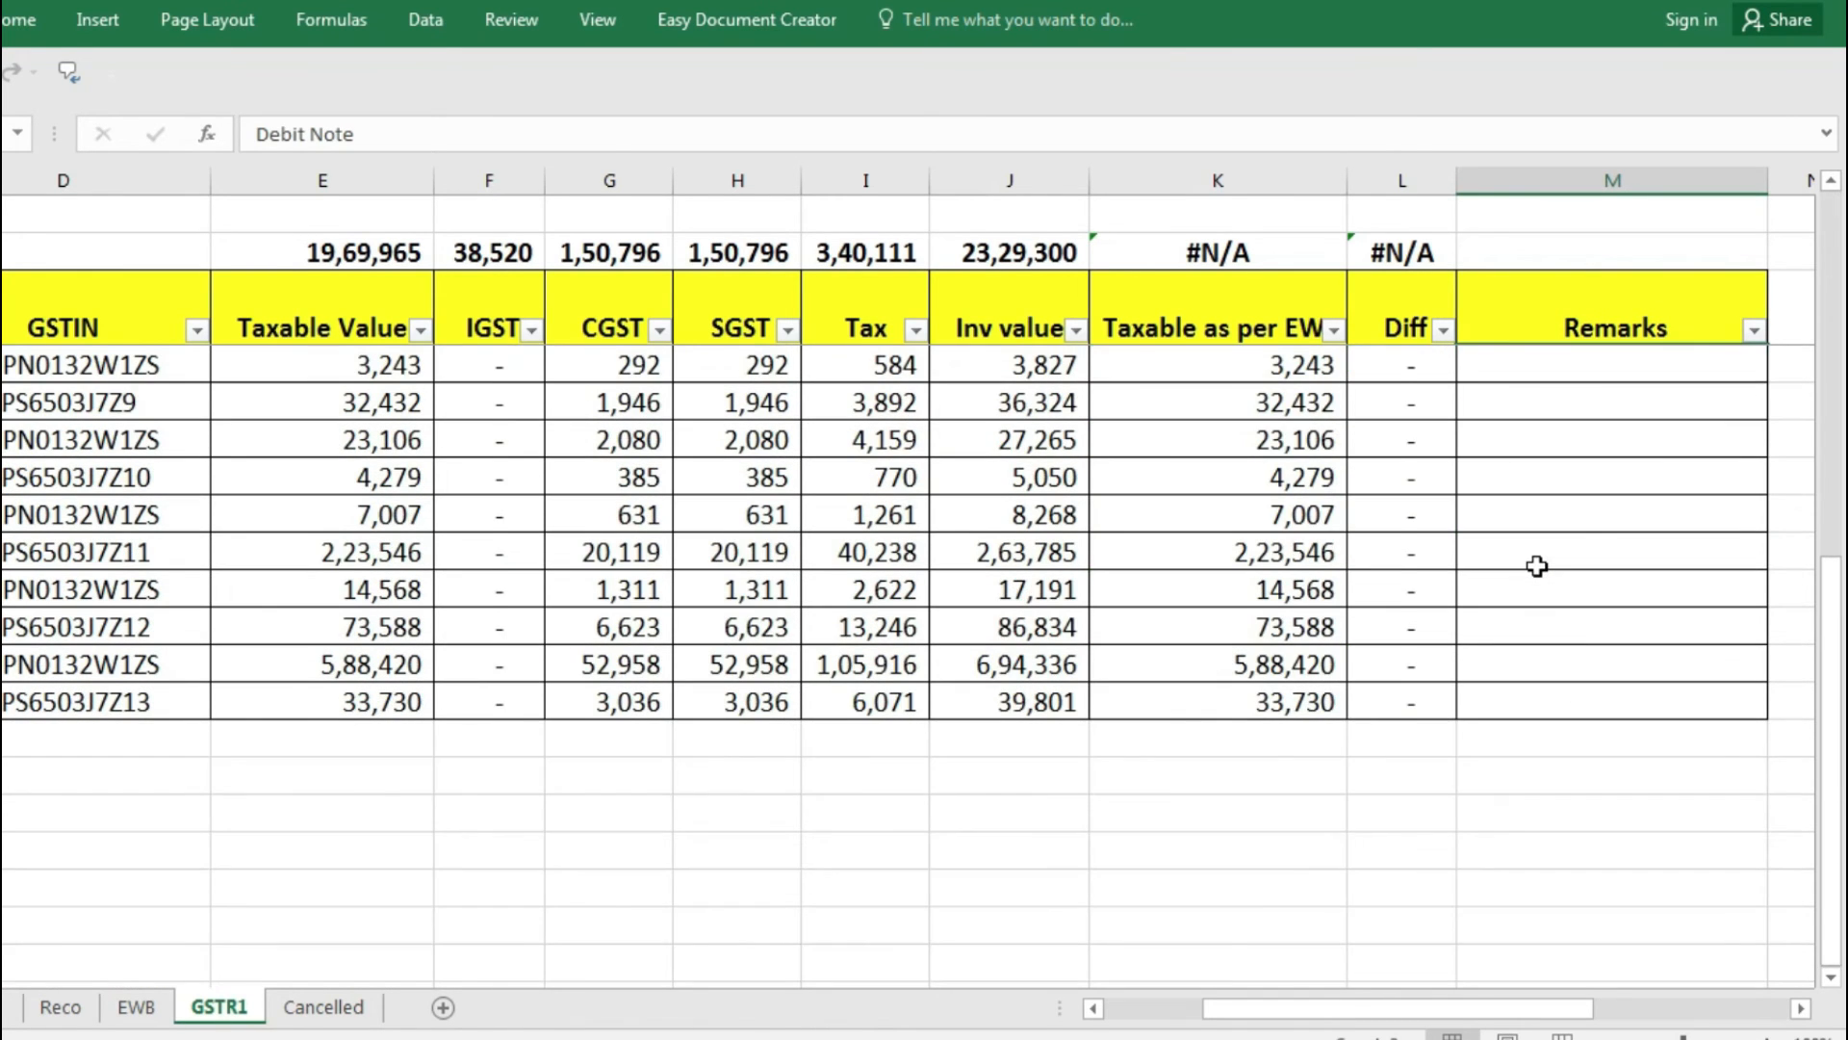
scroll(1536, 565, up, 5)
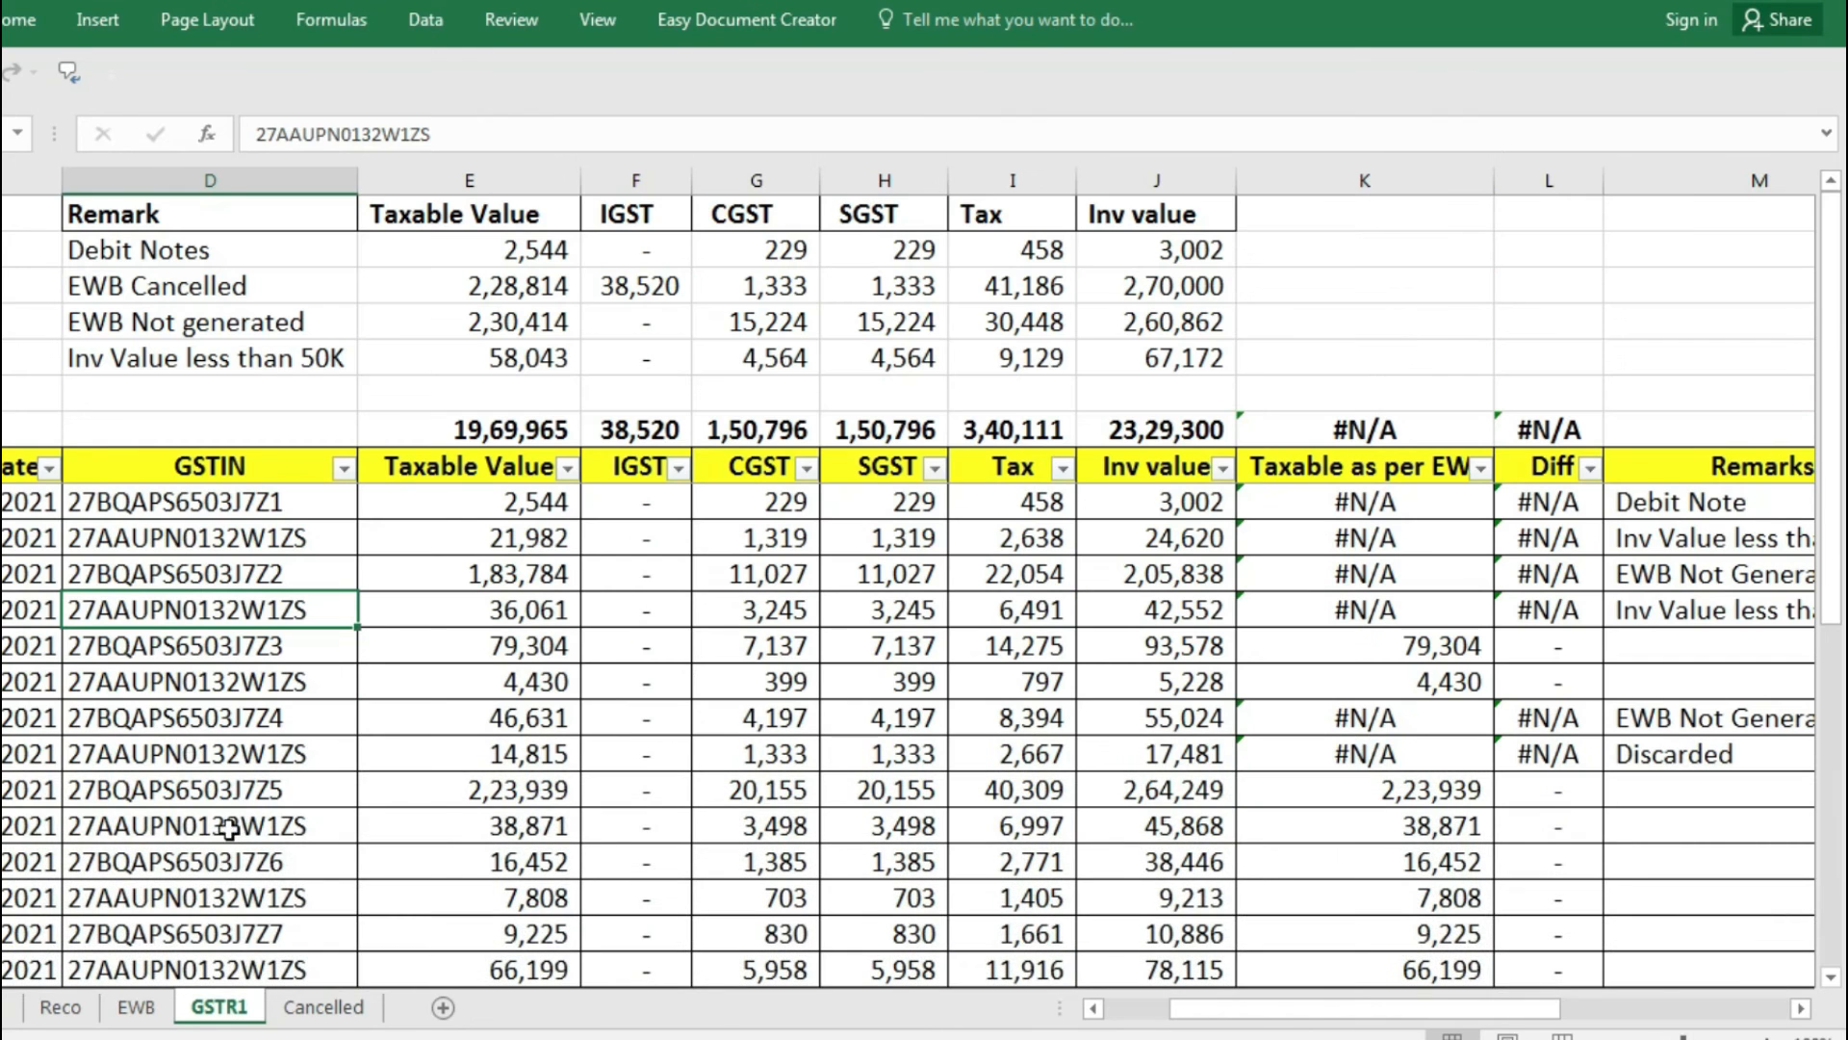
Review the remark categories in the summary table above the data and delete all its amounts from Taxable Value through Inv value.
click(193, 575)
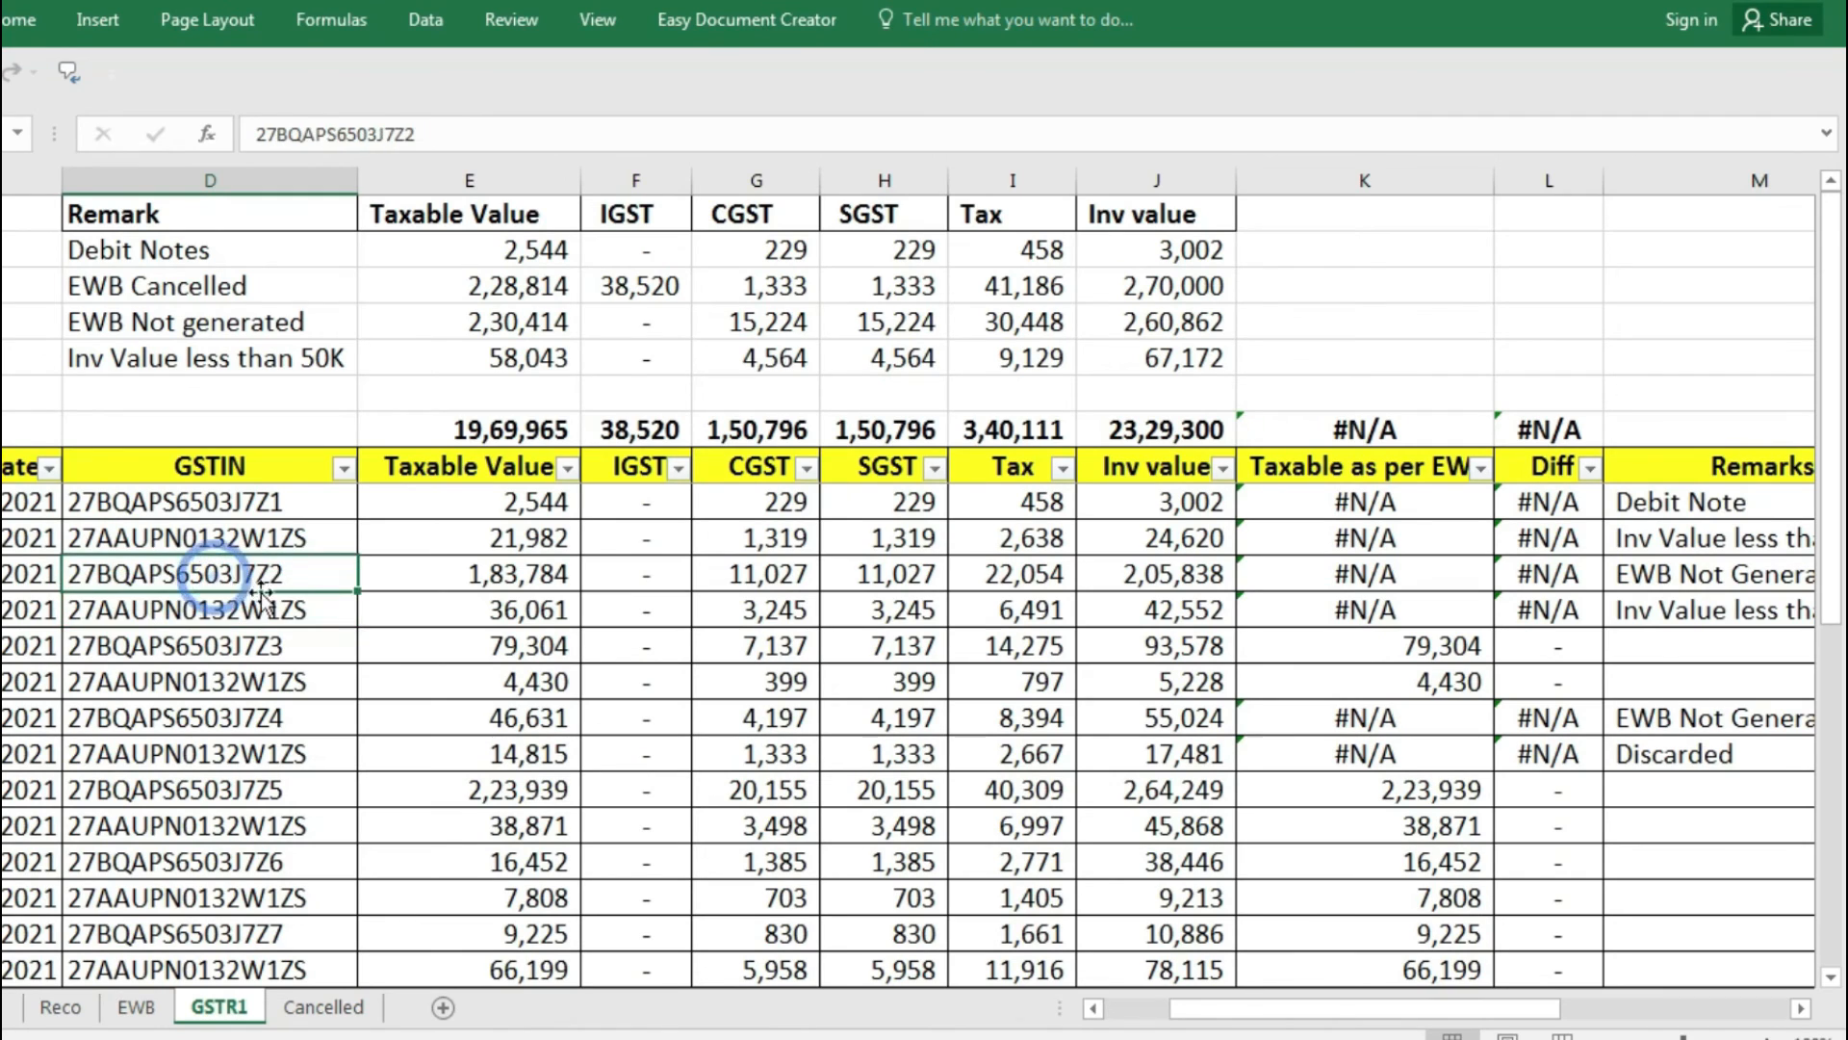
click(234, 252)
mouse_move(234, 252)
mouse_down()
mouse_move(248, 317)
mouse_move(256, 297)
mouse_move(206, 248)
mouse_up()
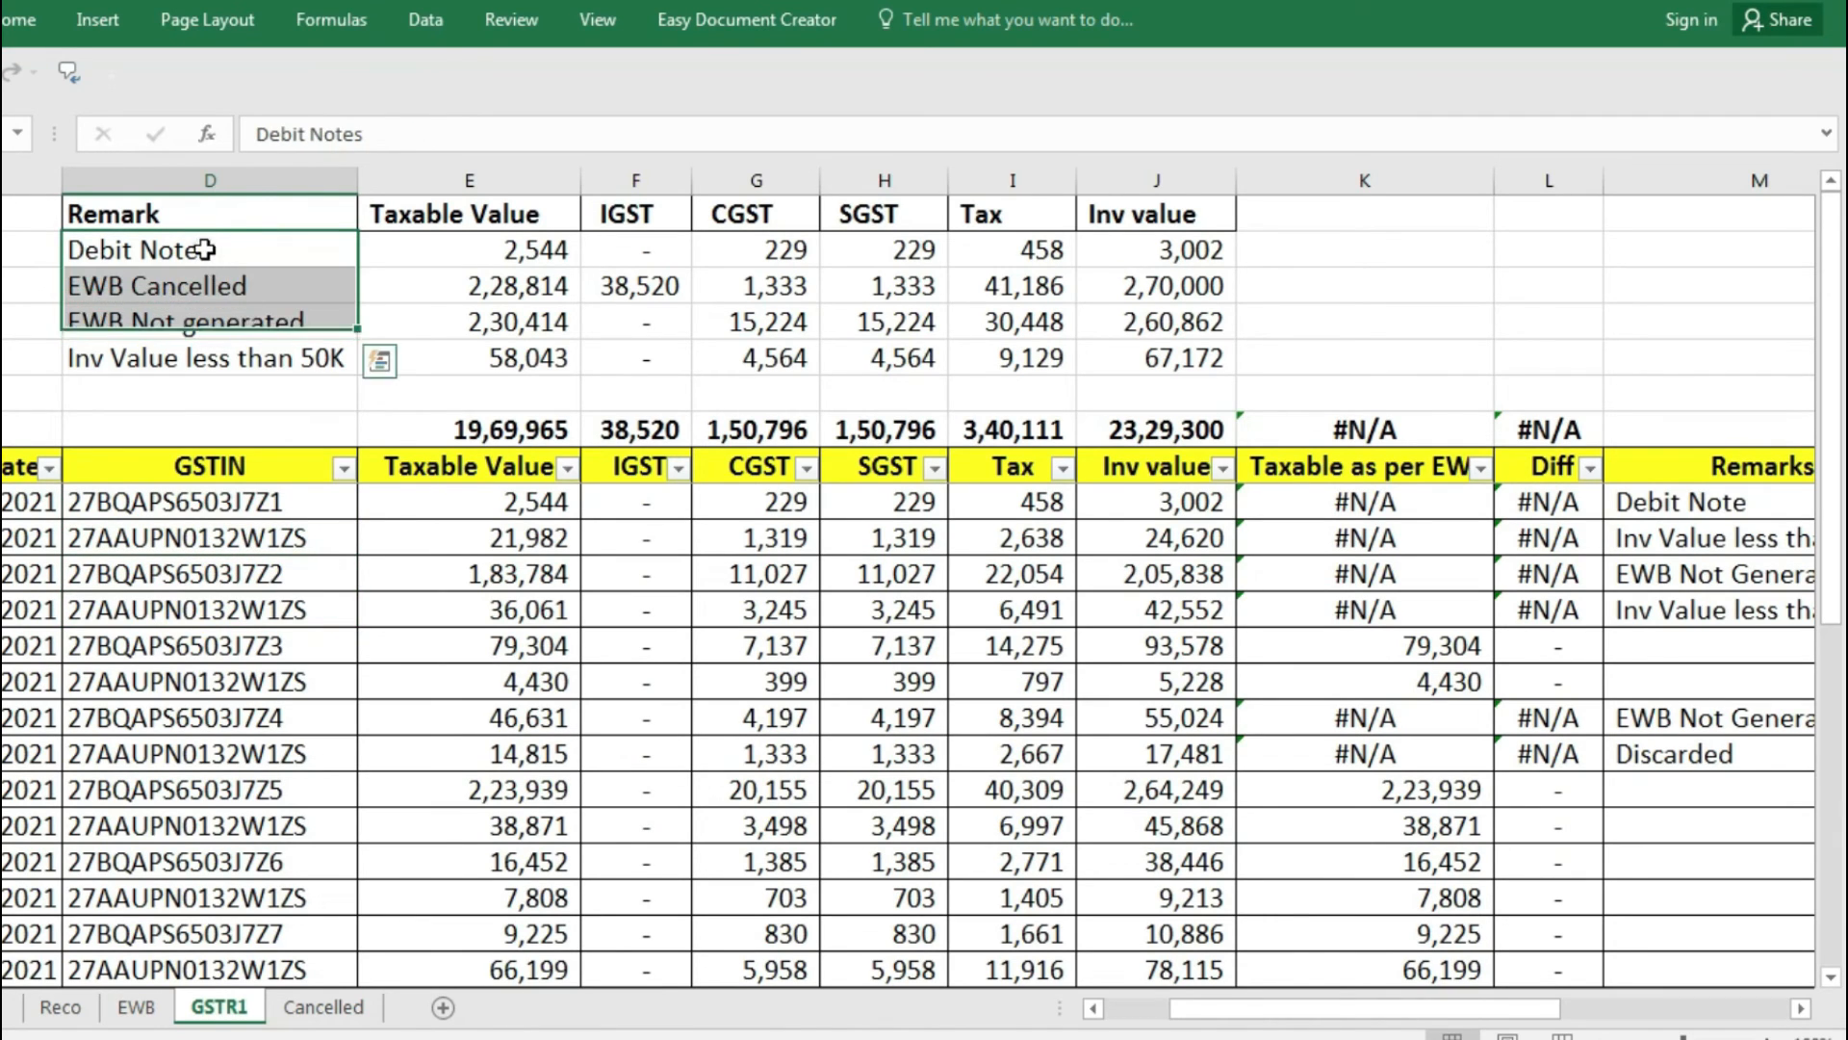
click(197, 293)
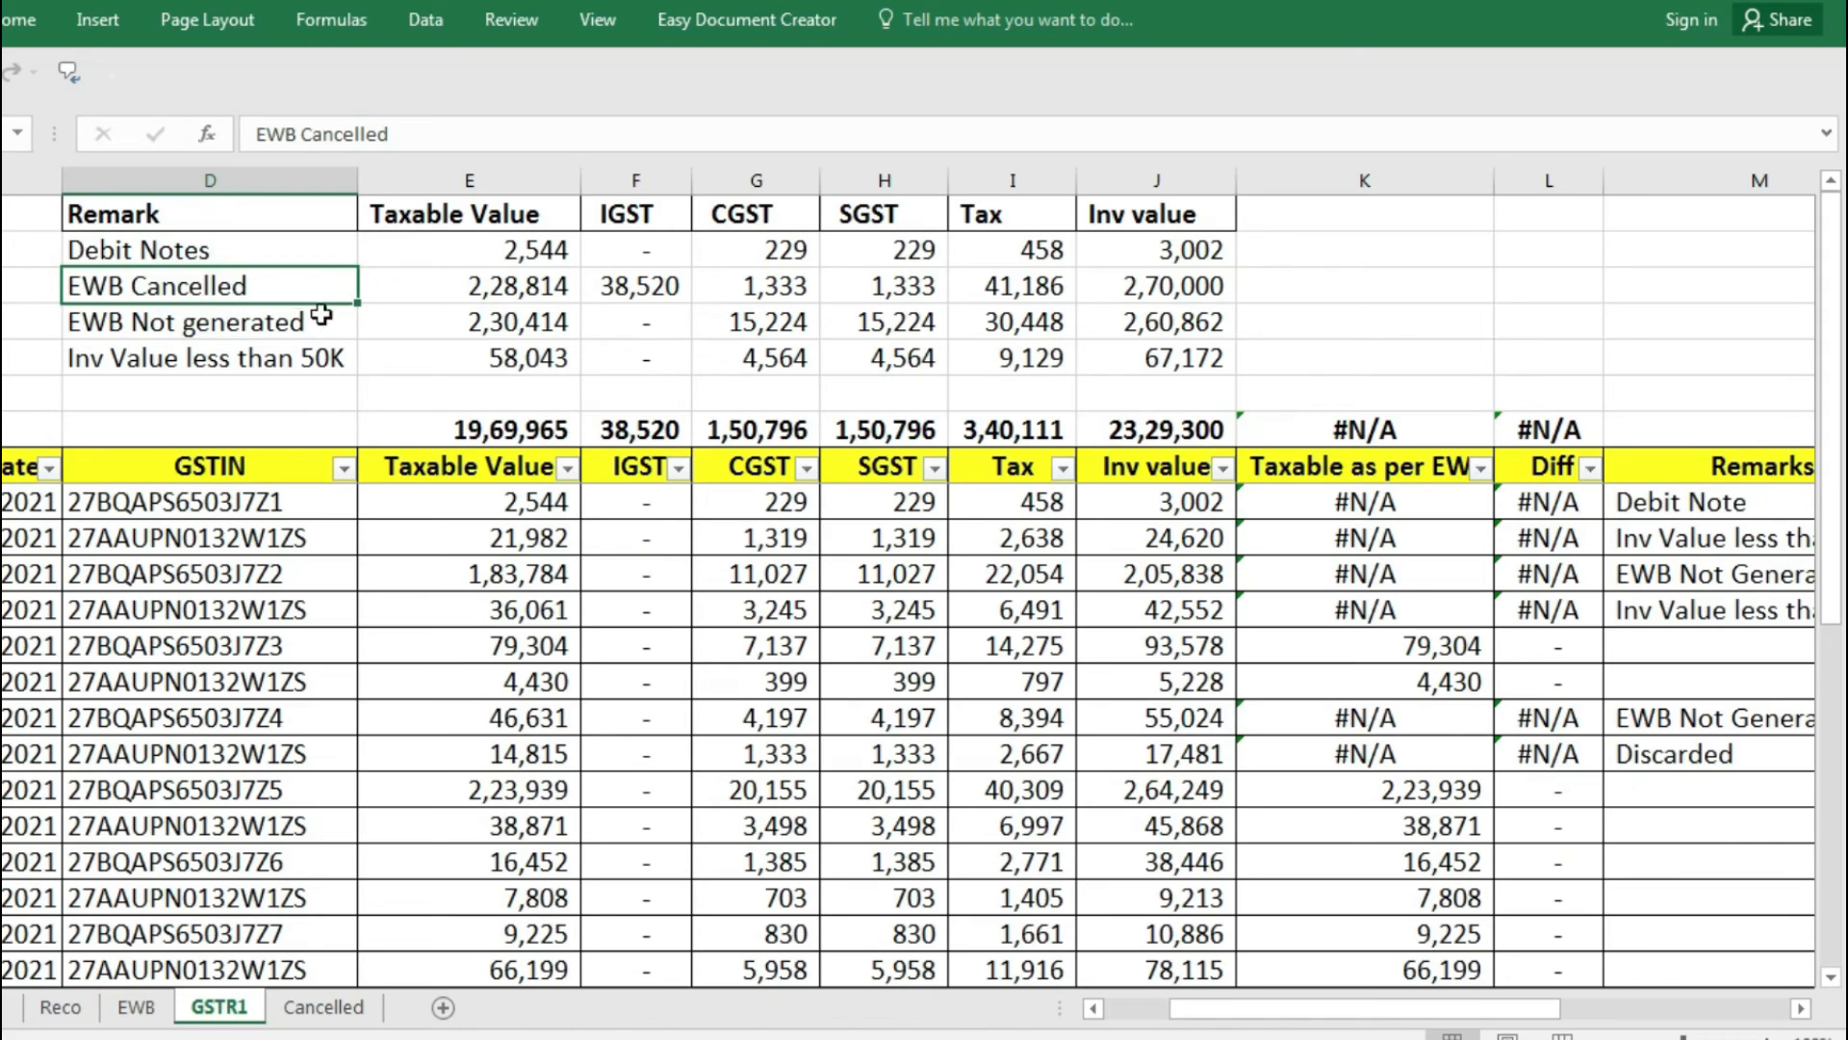
click(225, 329)
click(206, 366)
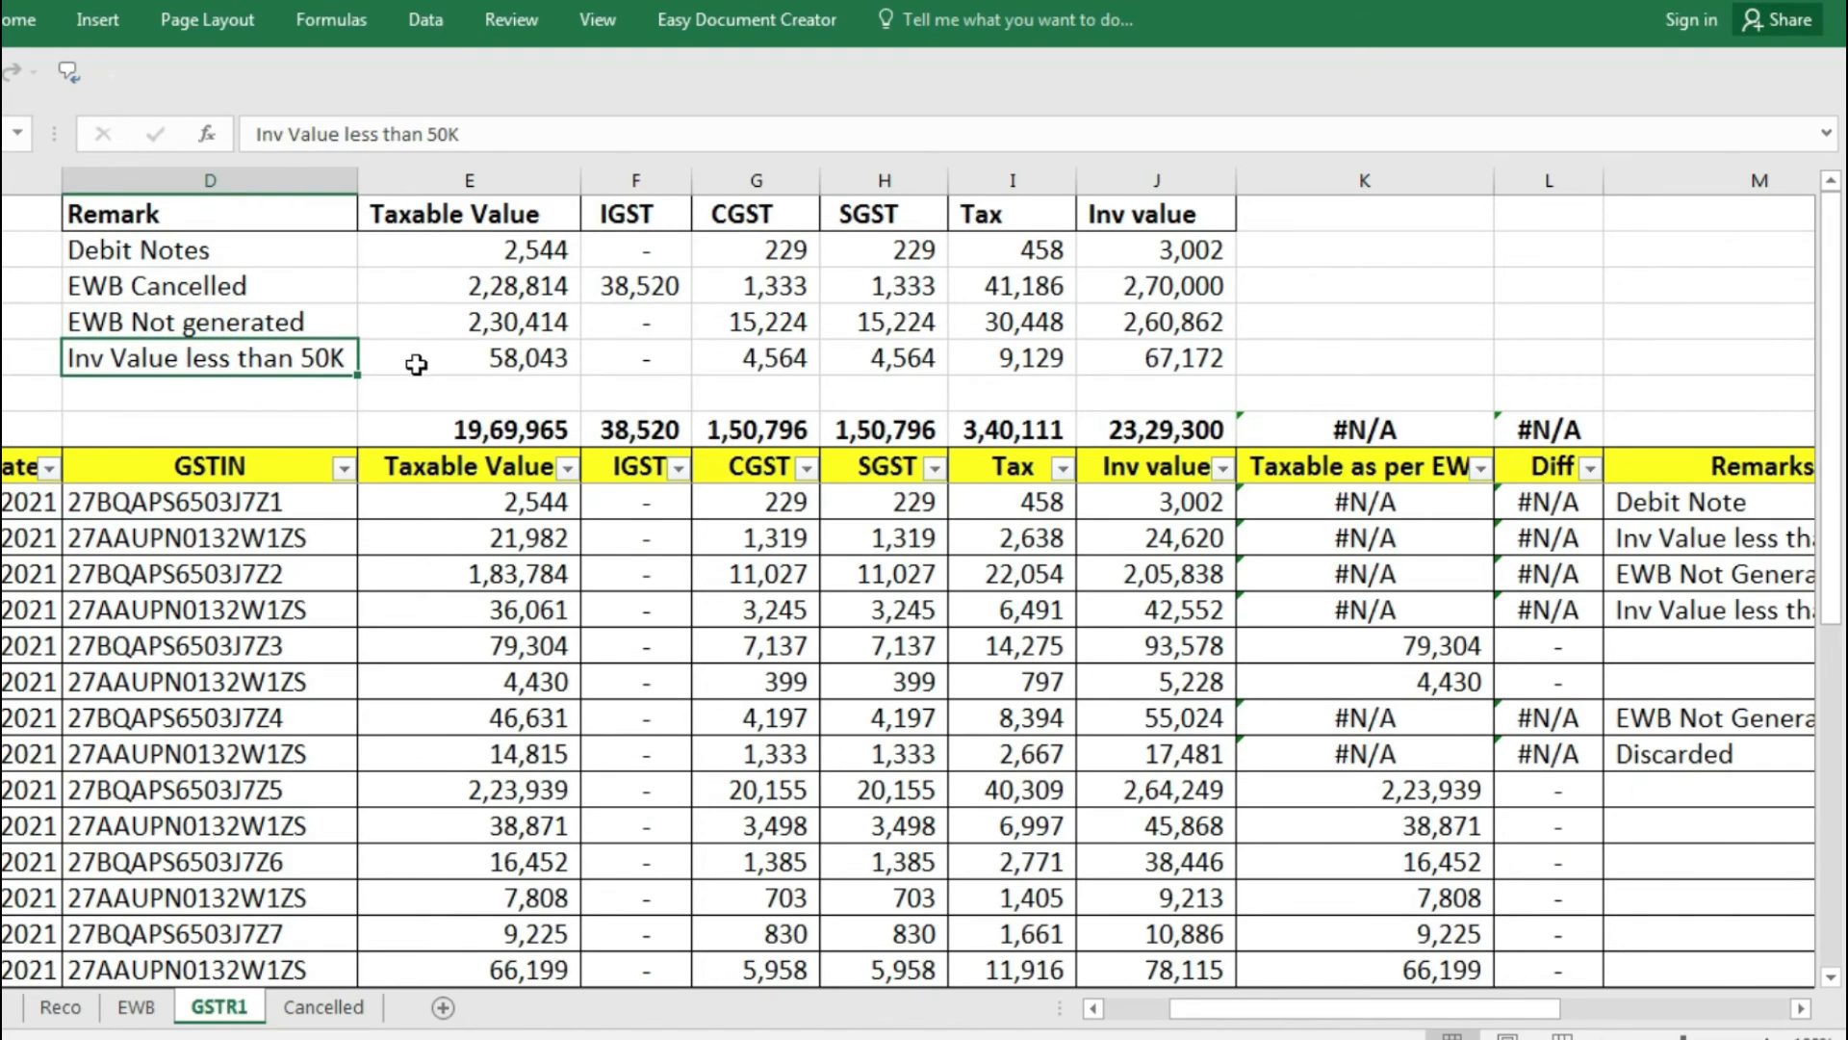
drag(526, 248, 1166, 348)
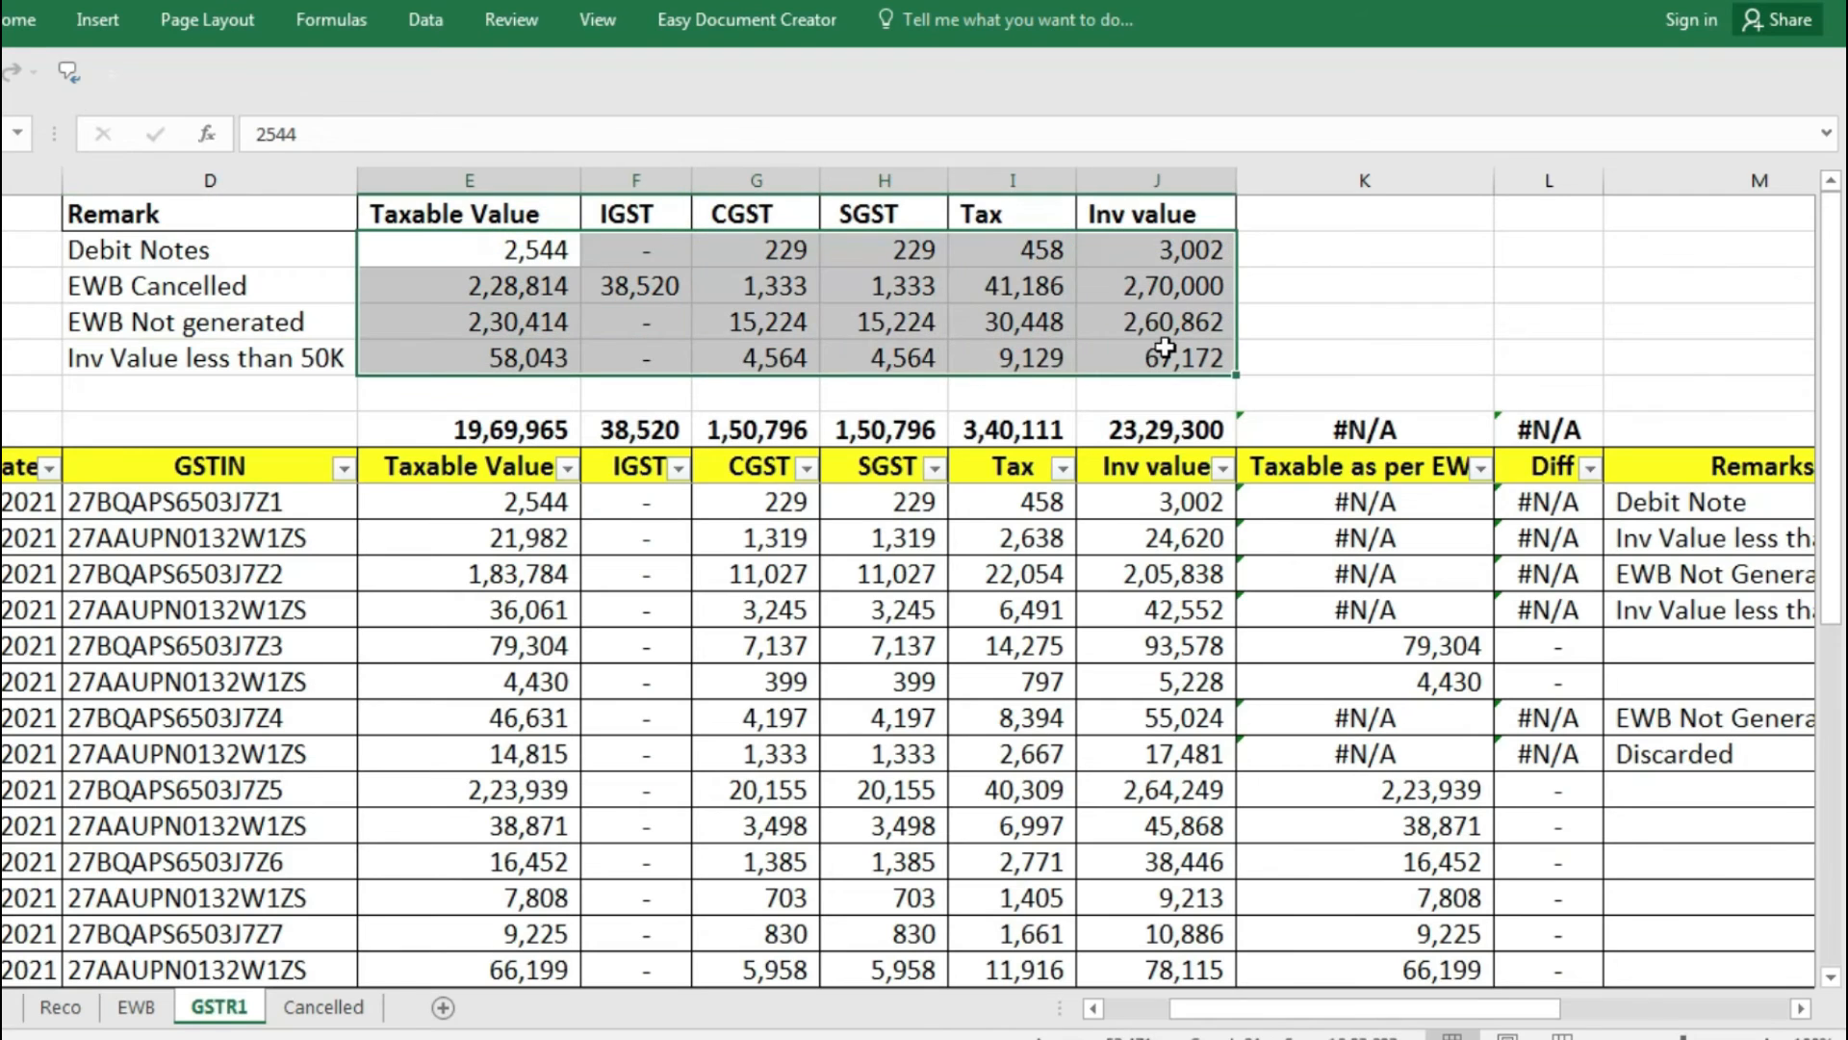
key(Delete)
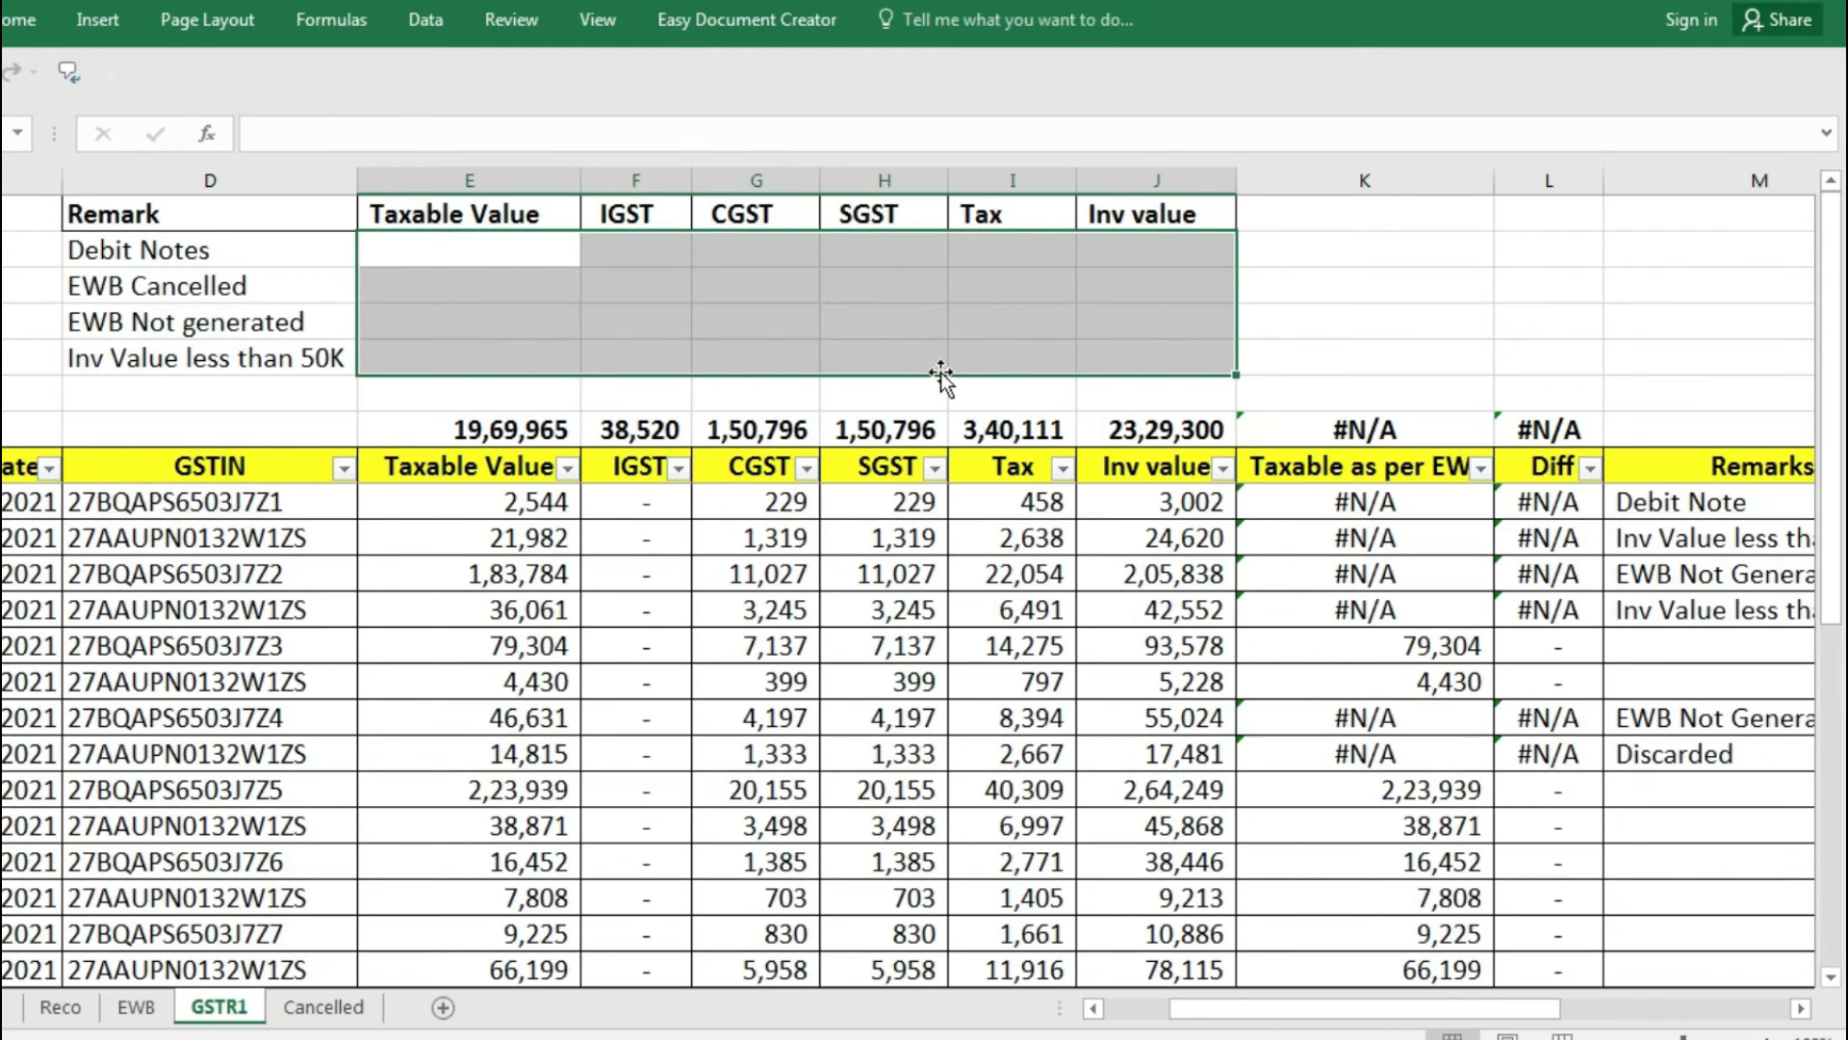
Filter the Remarks column to show only Cancelled and Discarded entries.
click(1713, 462)
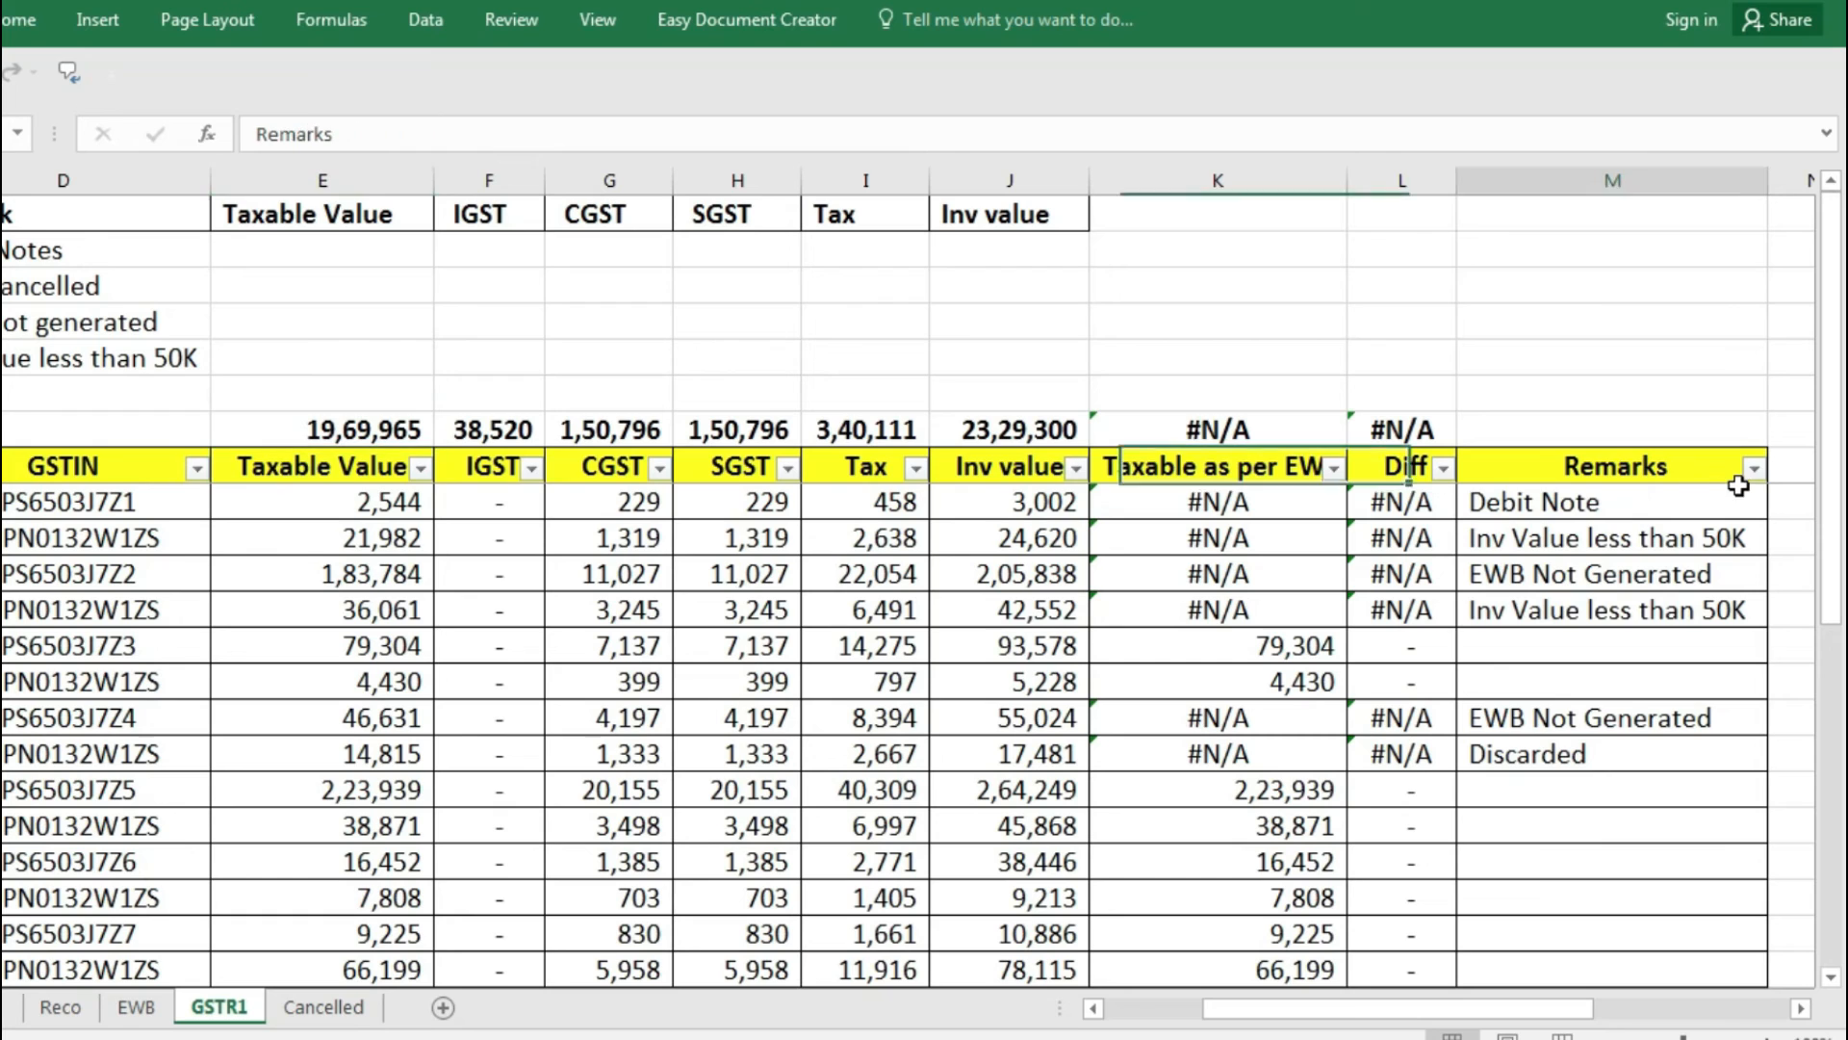
click(1754, 467)
key(Down)
key(e)
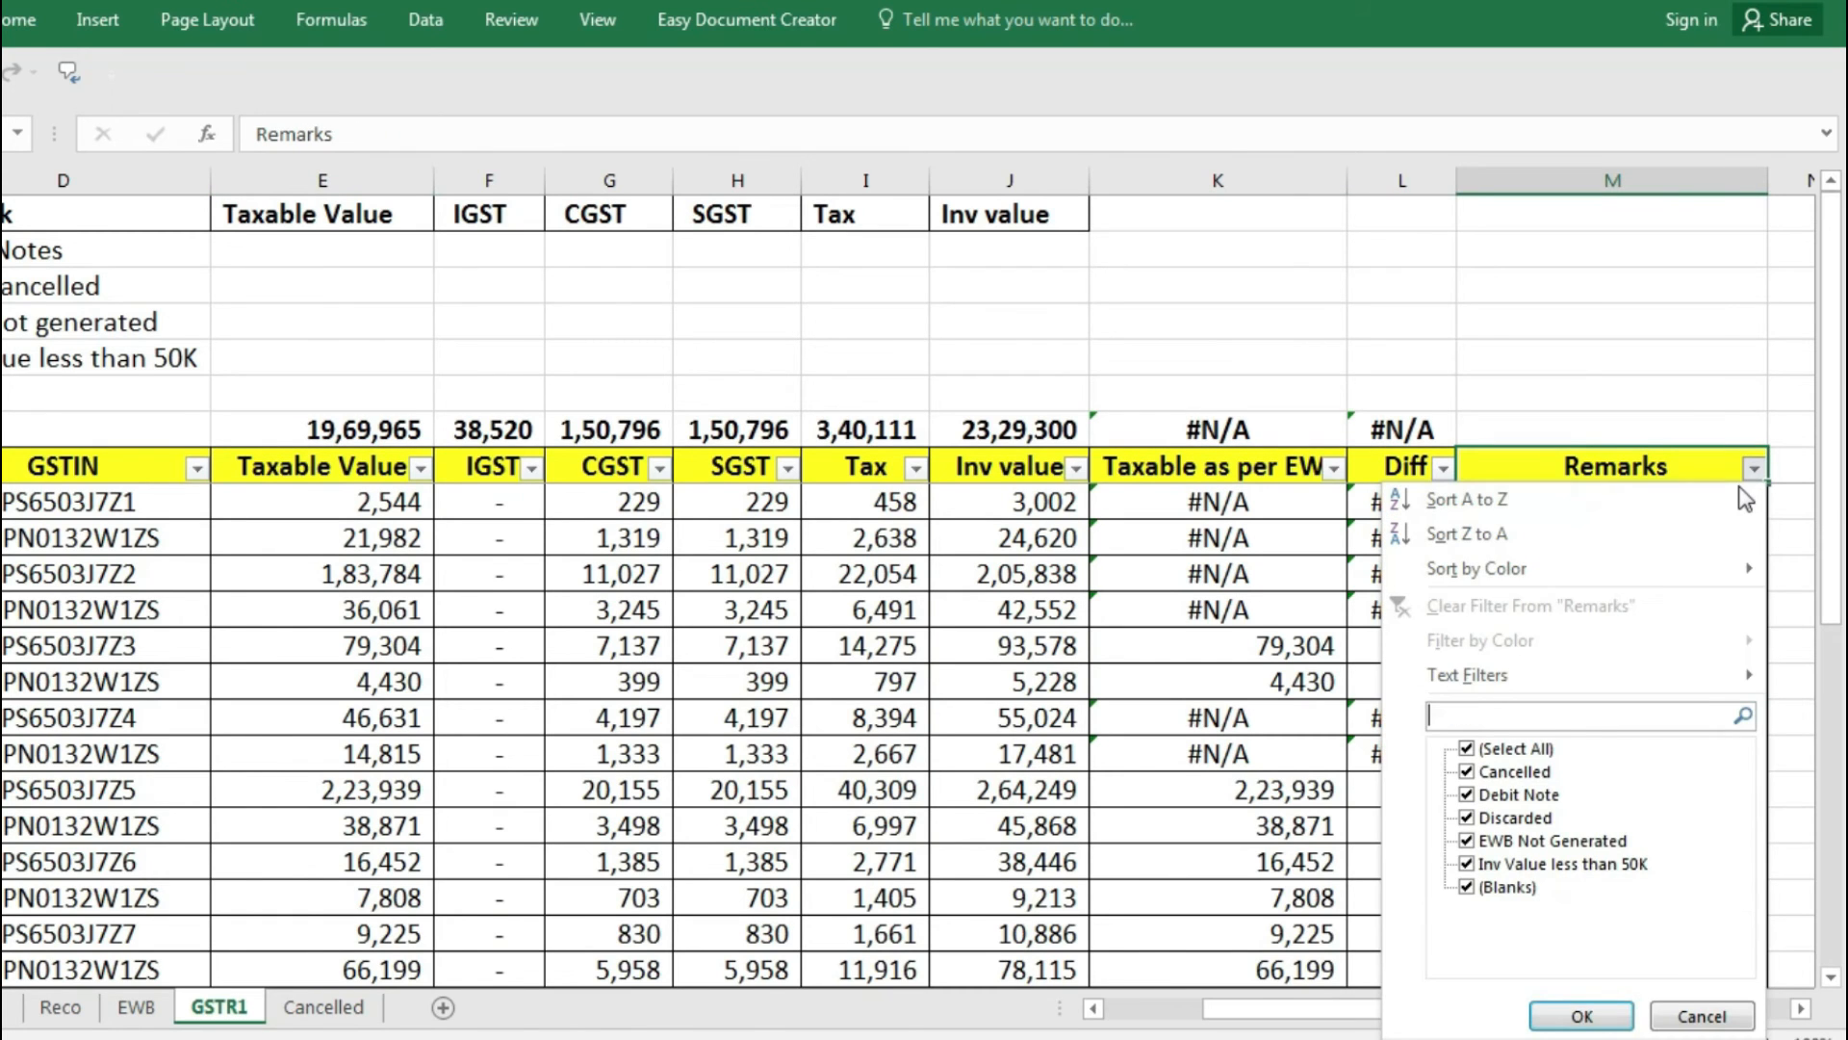
key(Down)
key(space)
key(Down)
key(space)
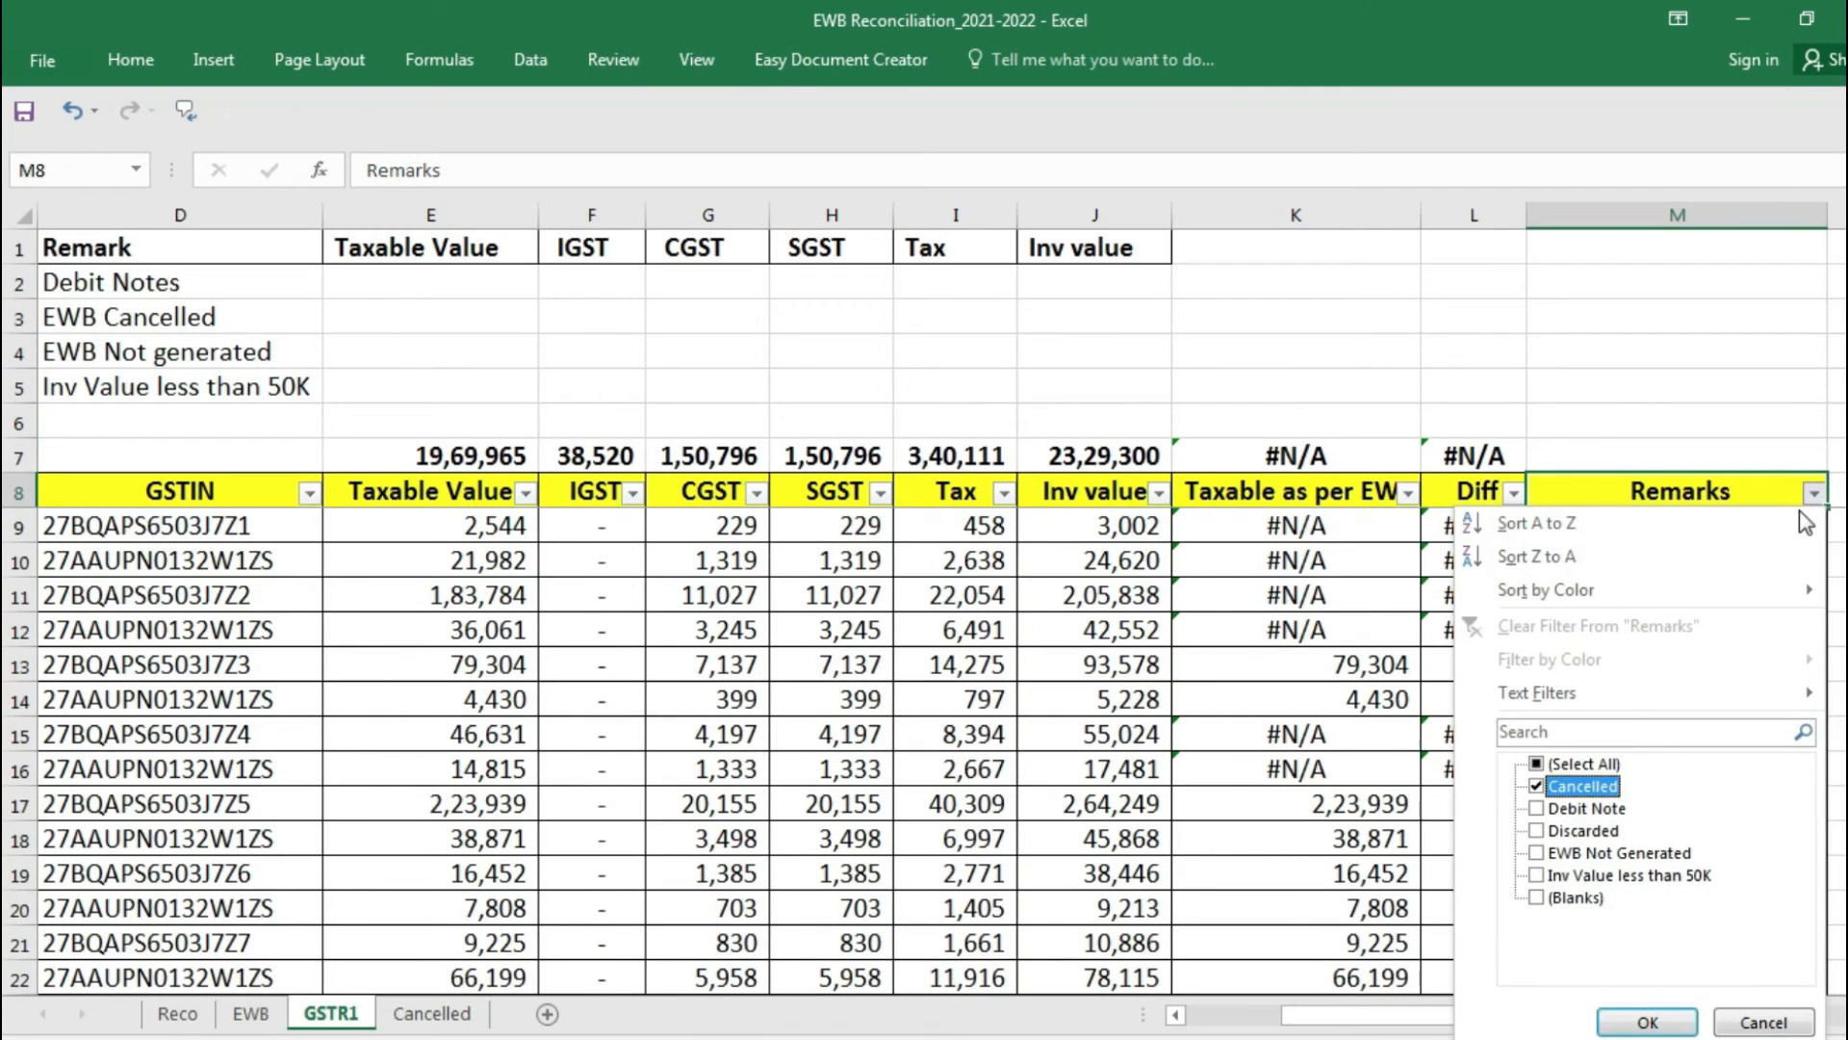
key(Down)
key(Down)
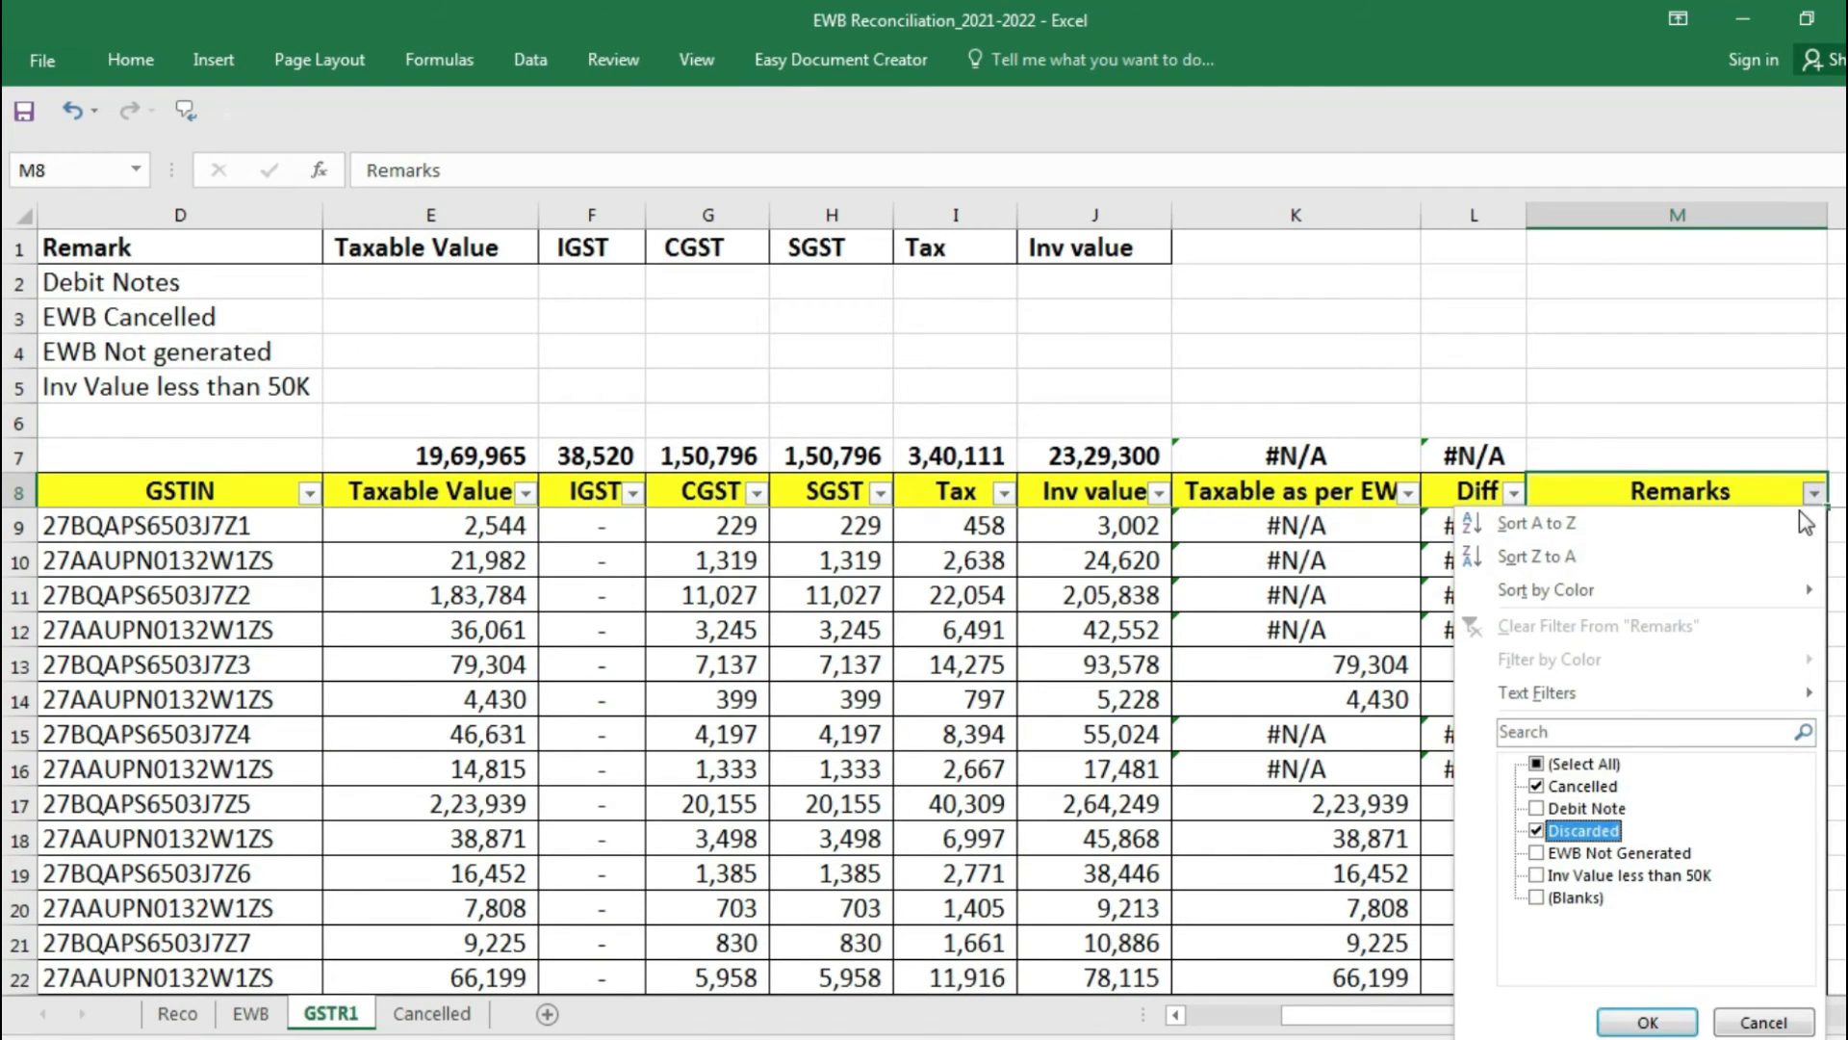
key(Return)
Copy the filtered subtotals from Taxable Value through Inv value and paste them as values into the EWB Cancelled summary row.
key(Up)
key(Left)
key(Left)
key(Left)
key(Left)
key(Left)
key(Left)
key(Left)
key(Left)
key(shift+Right)
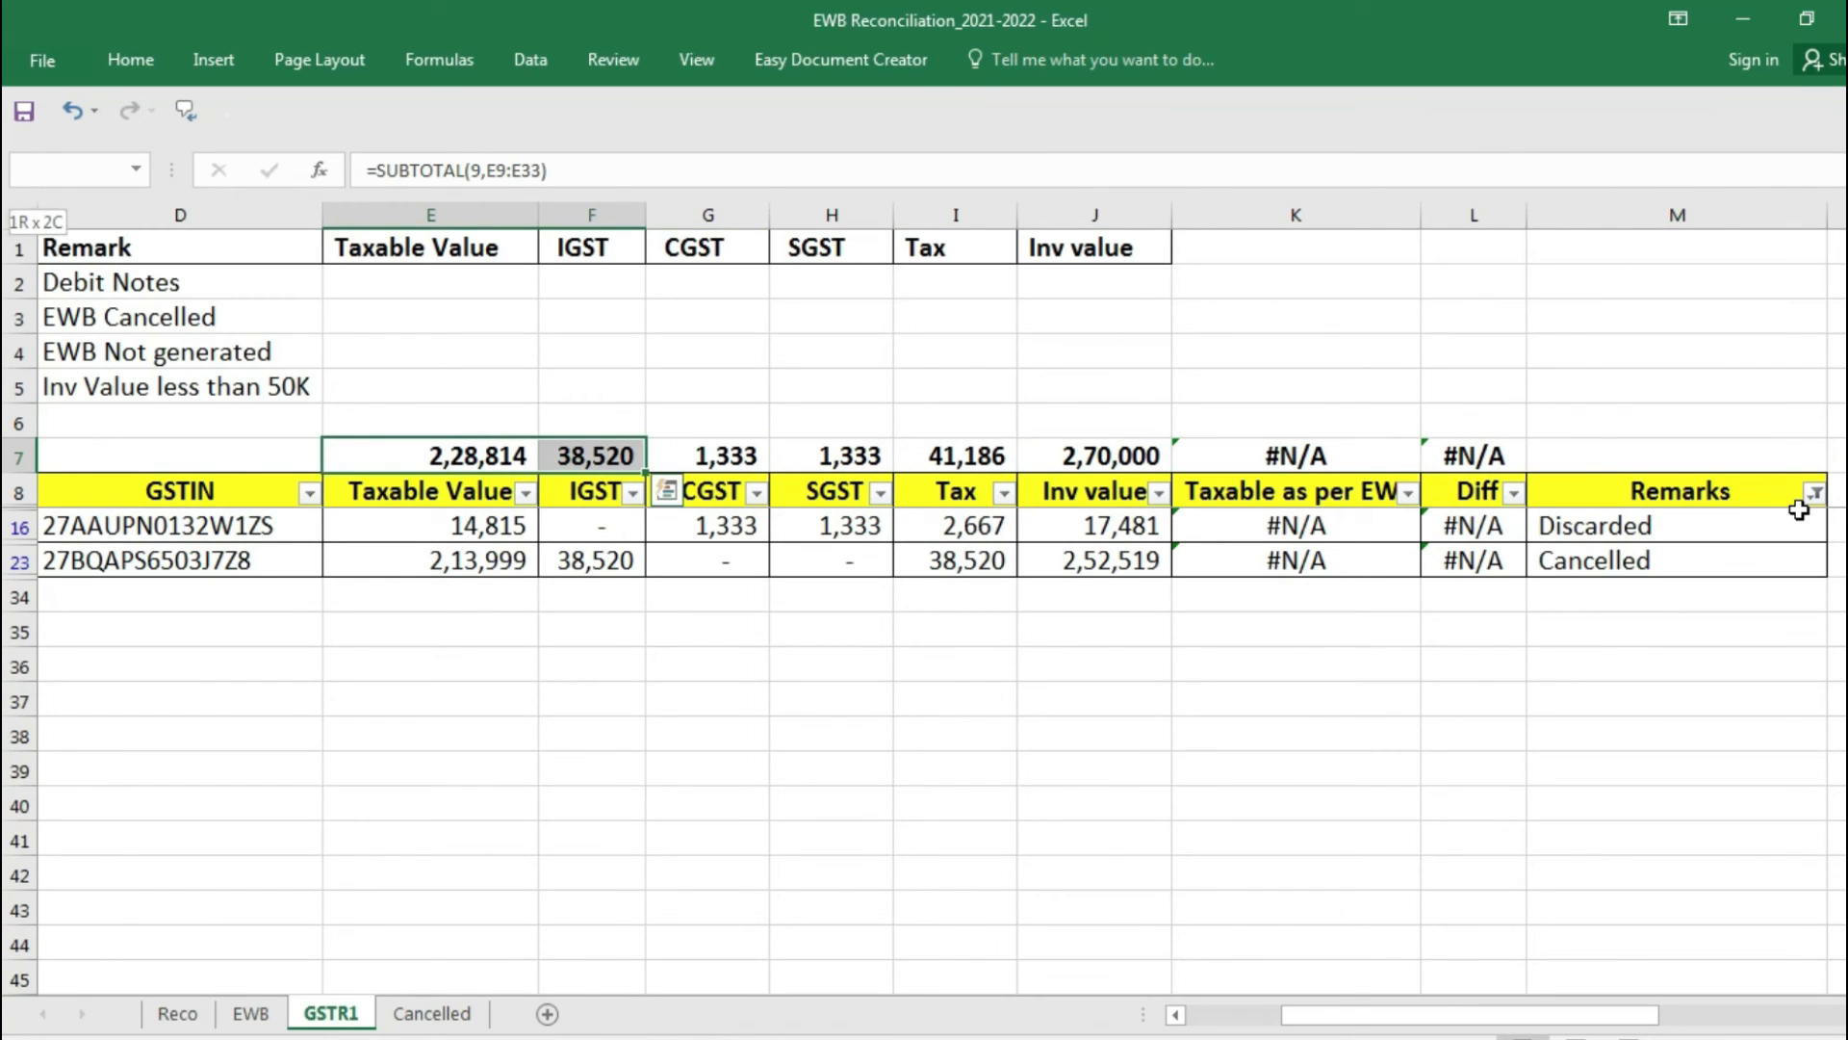
key(shift+Right)
key(shift+Right)
key(shift+Right)
key(shift+Right)
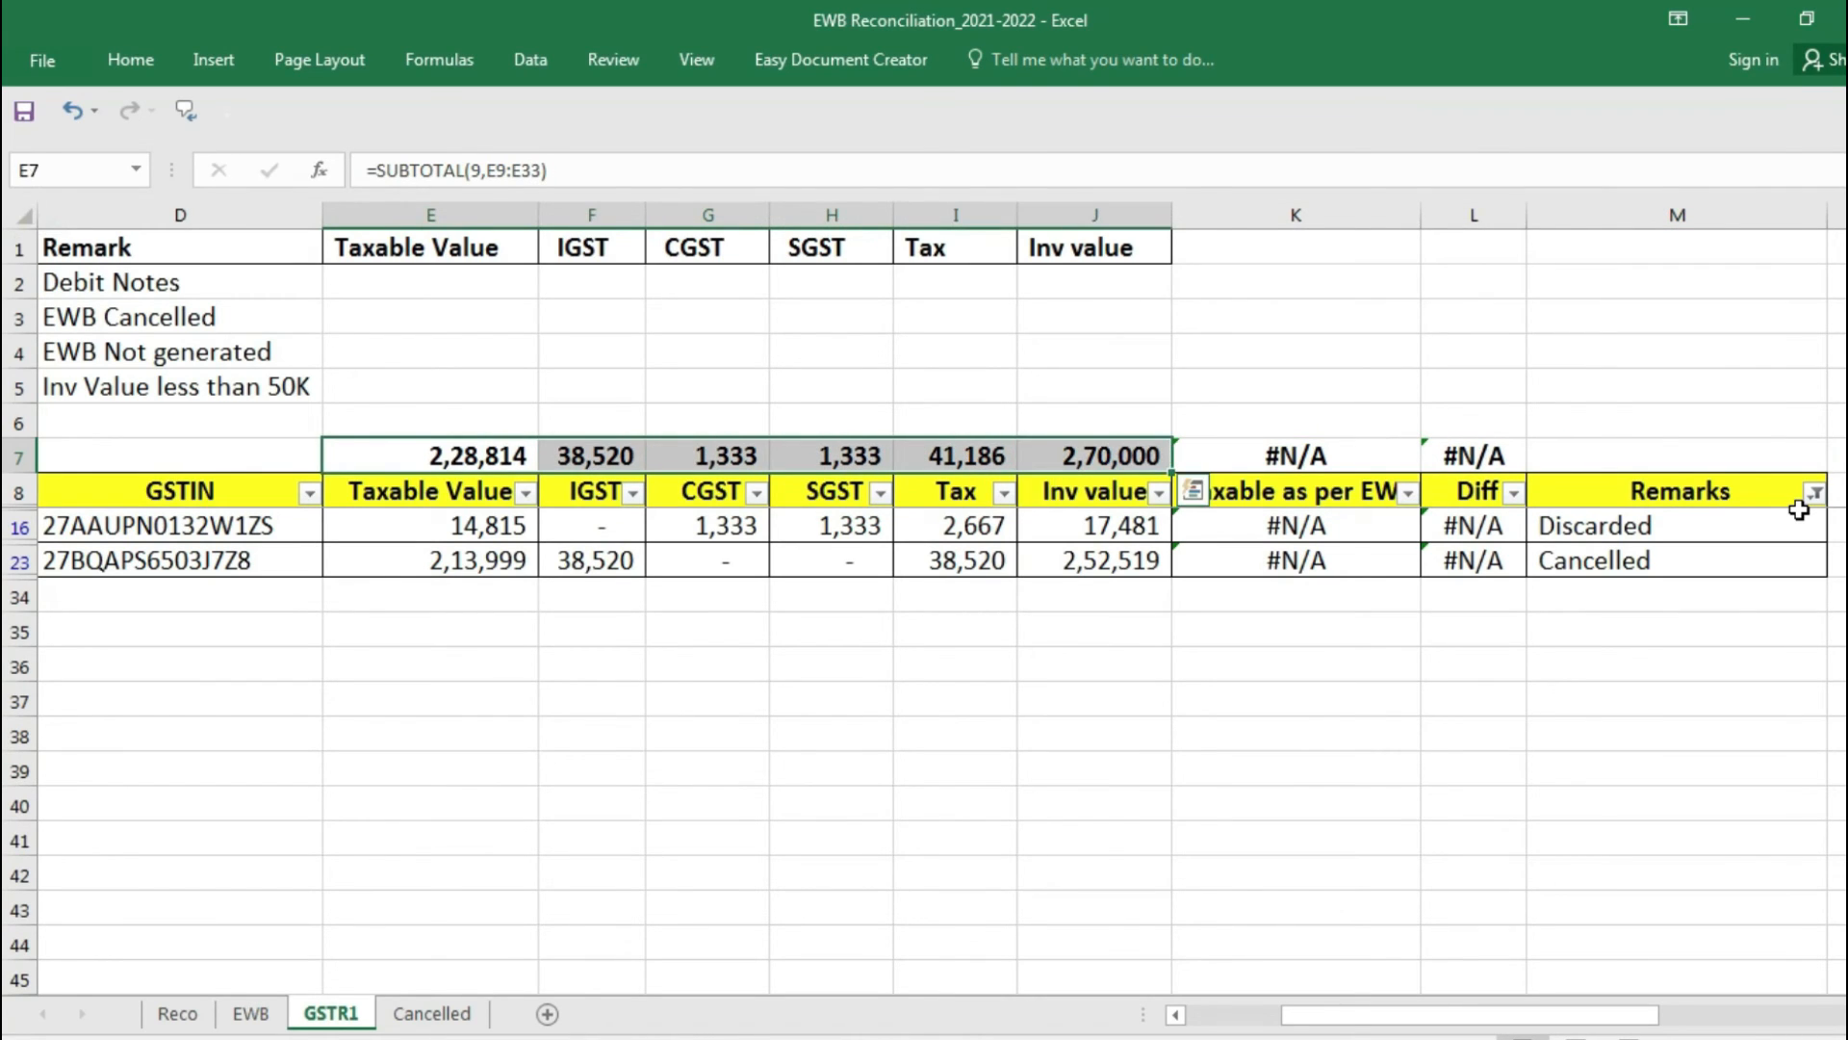
key(ctrl+c)
key(Up)
key(Up)
key(Up)
key(Up)
key(Up)
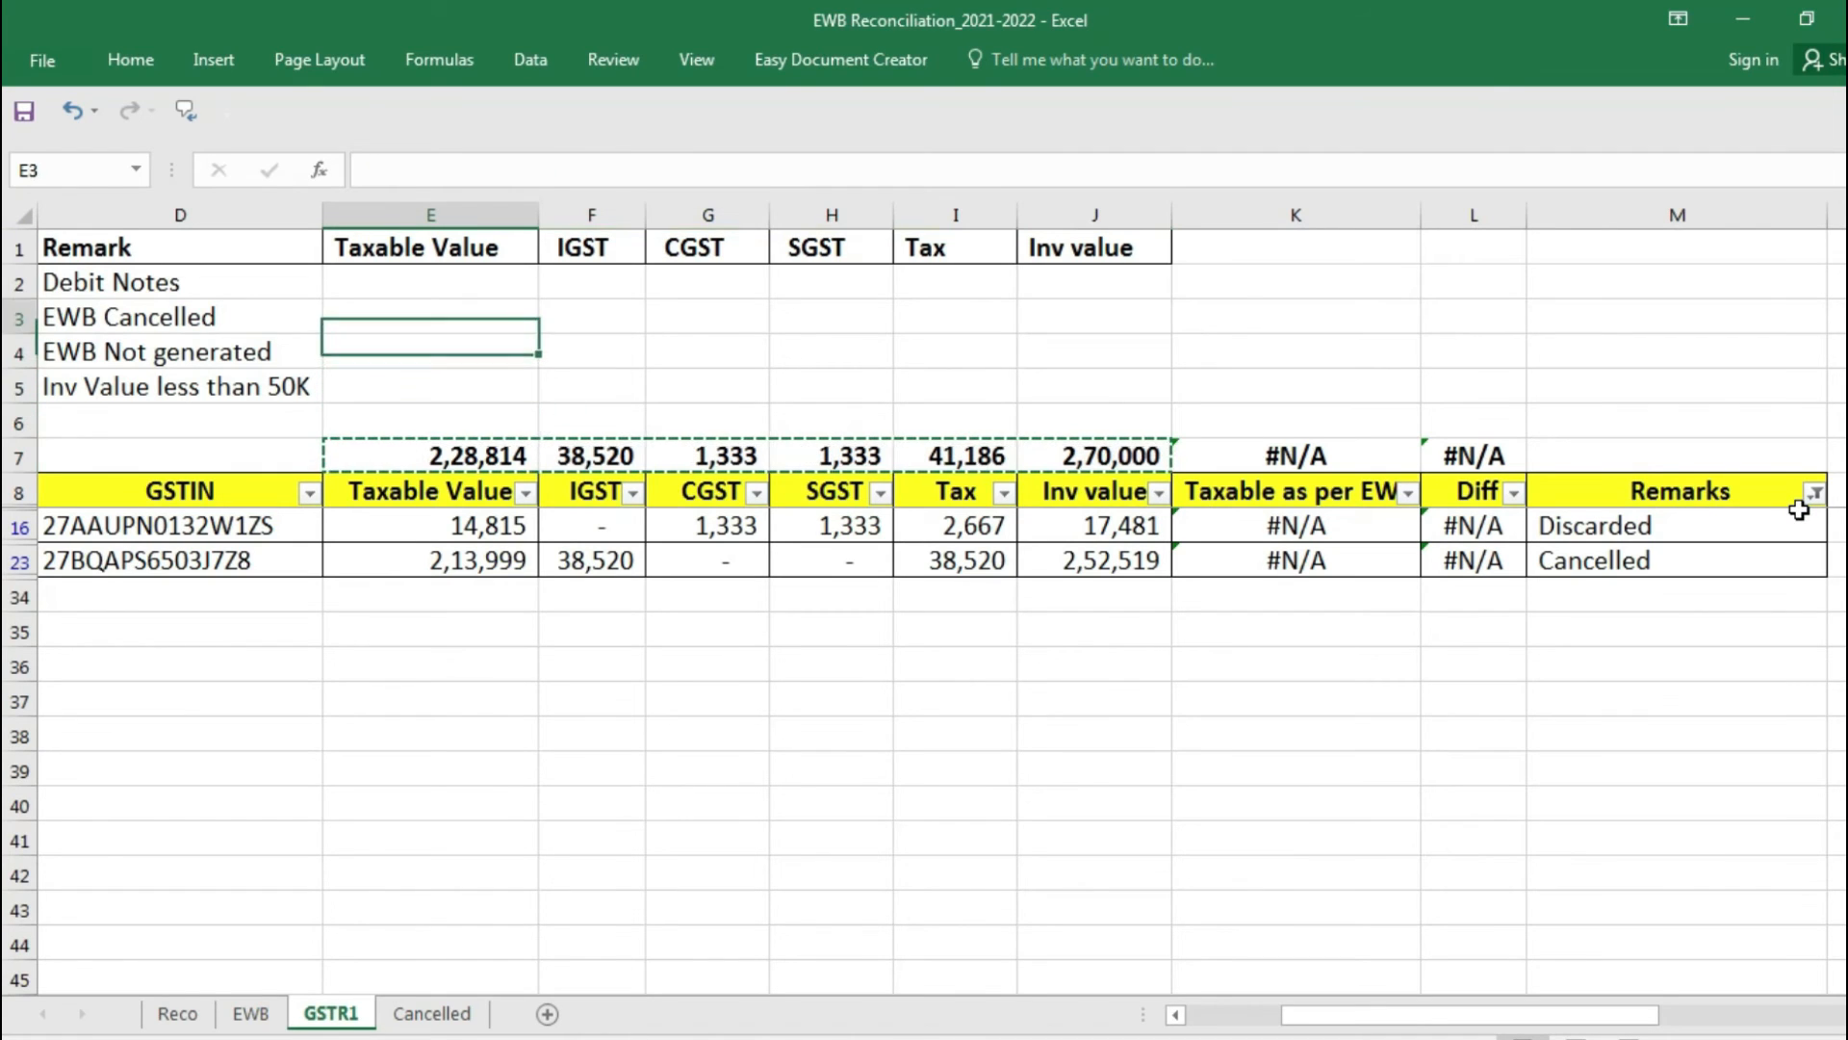
key(Down)
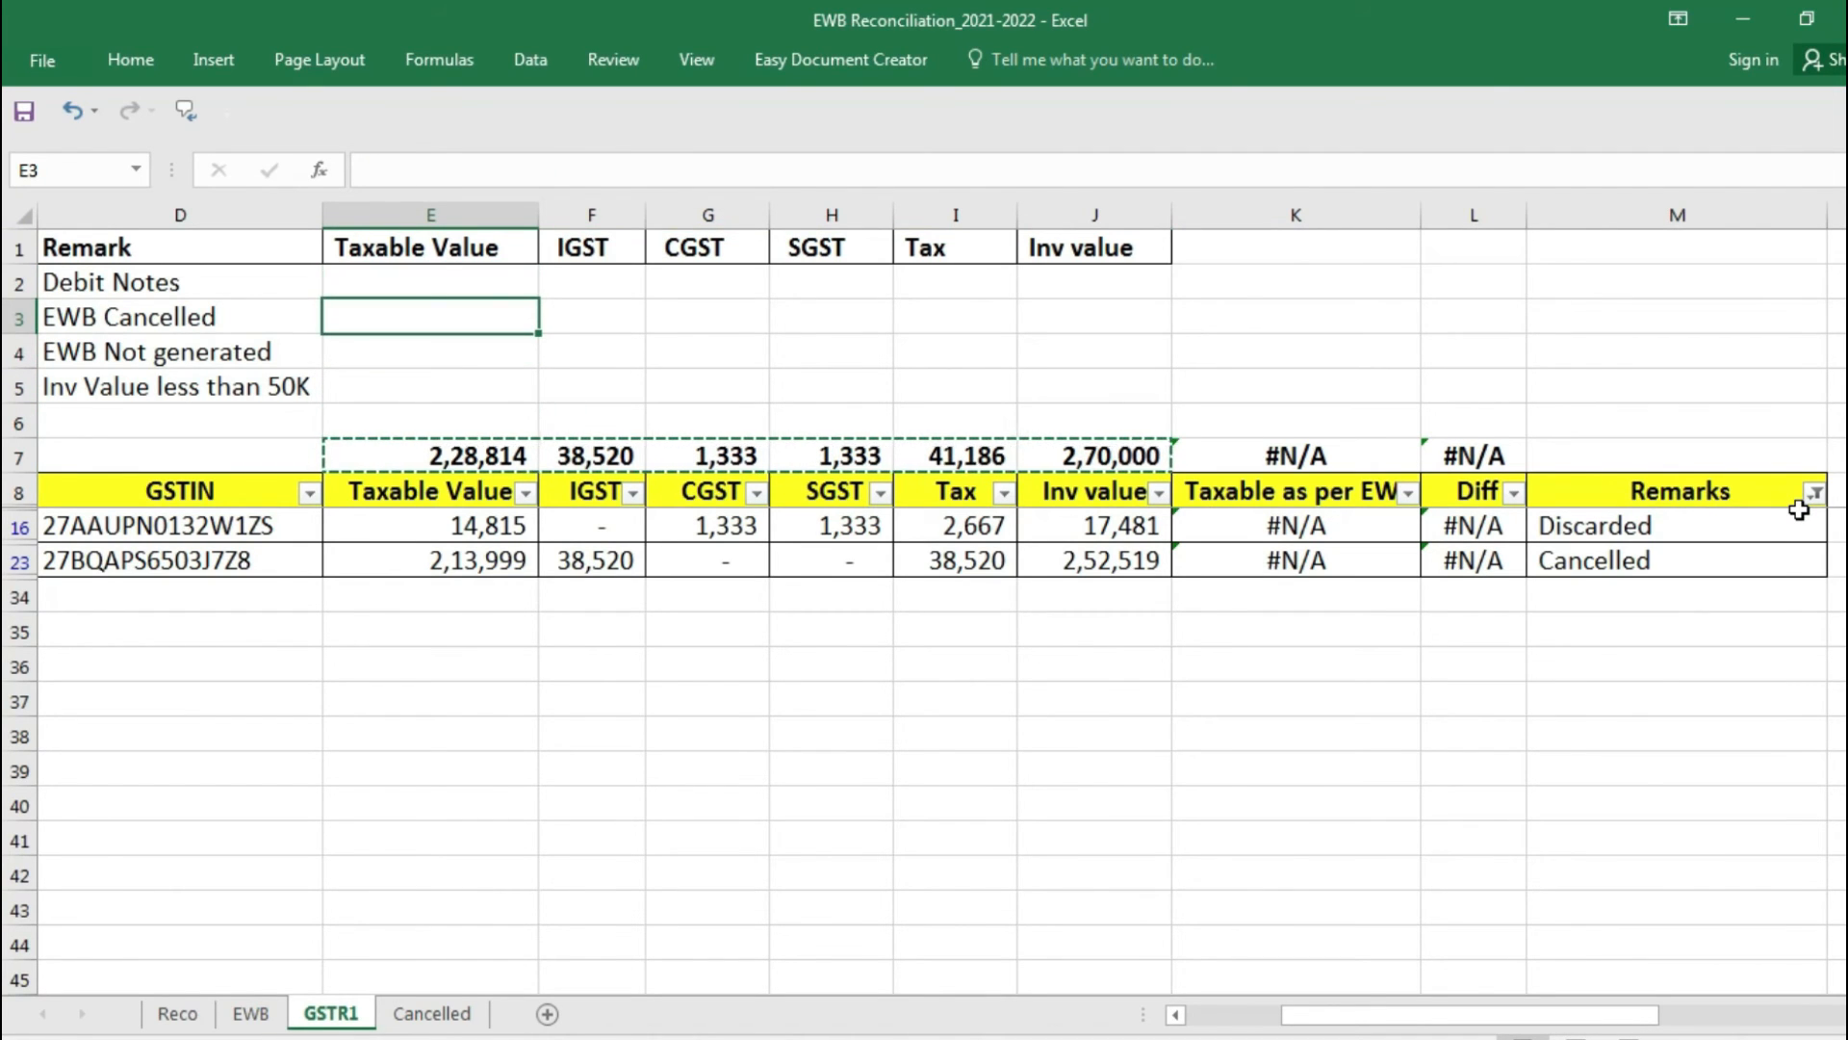
key(ctrl+alt+v)
key(v)
key(Return)
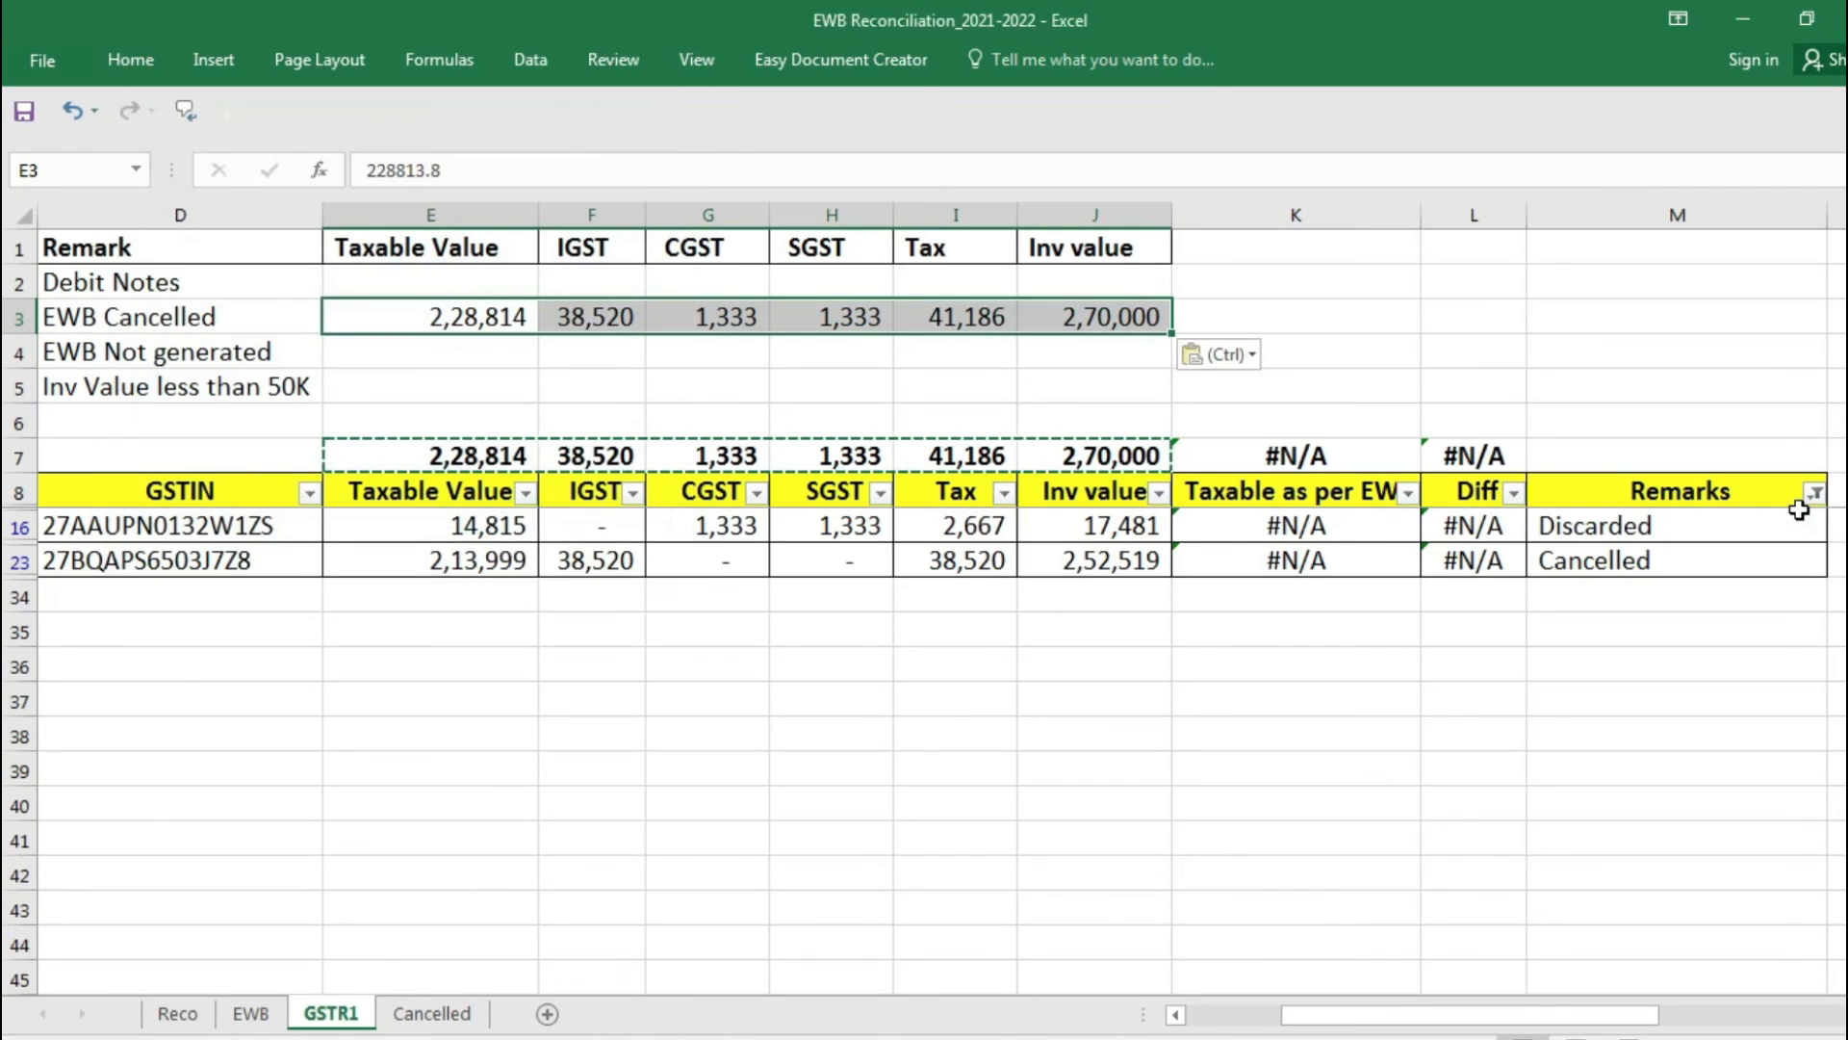
Change the Remarks filter to show only Debit Note entries.
key(Down)
key(Down)
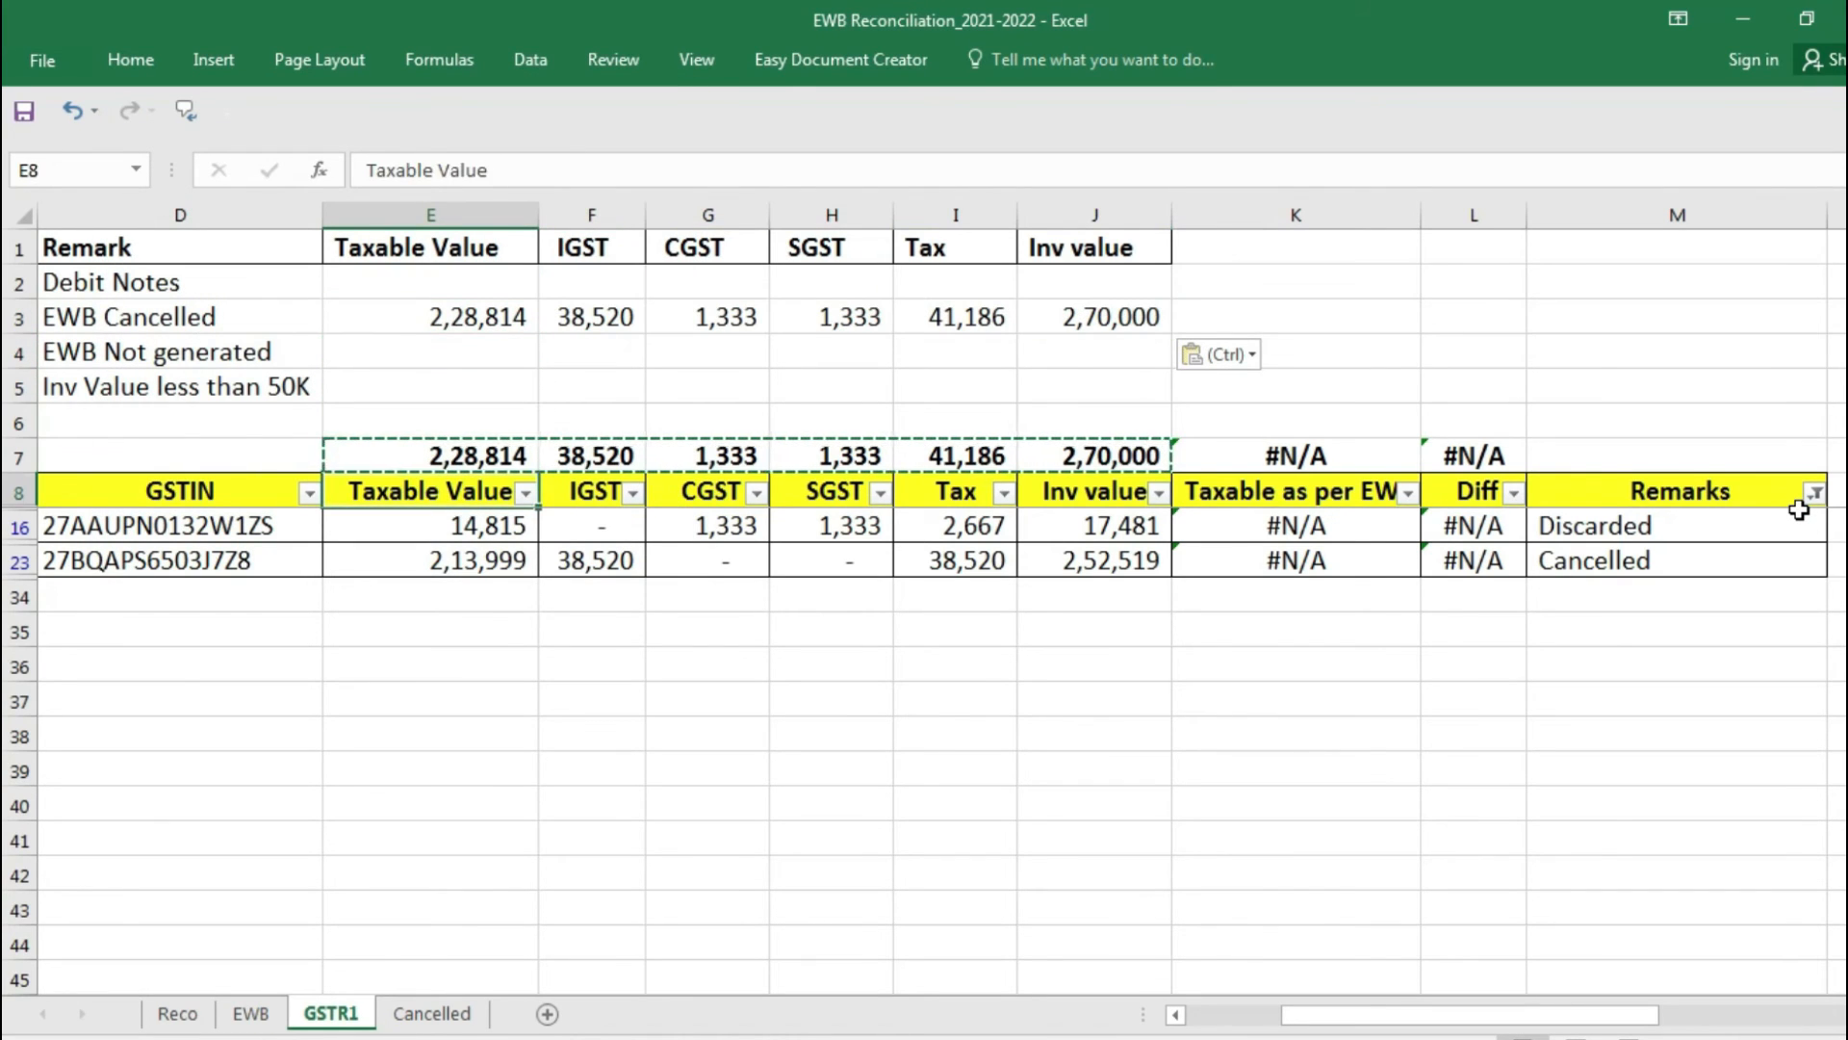
key(ctrl+Right)
key(alt+Down)
key(Down)
key(Down)
key(Down)
key(Down)
key(Down)
key(Down)
key(Down)
key(Down)
key(space)
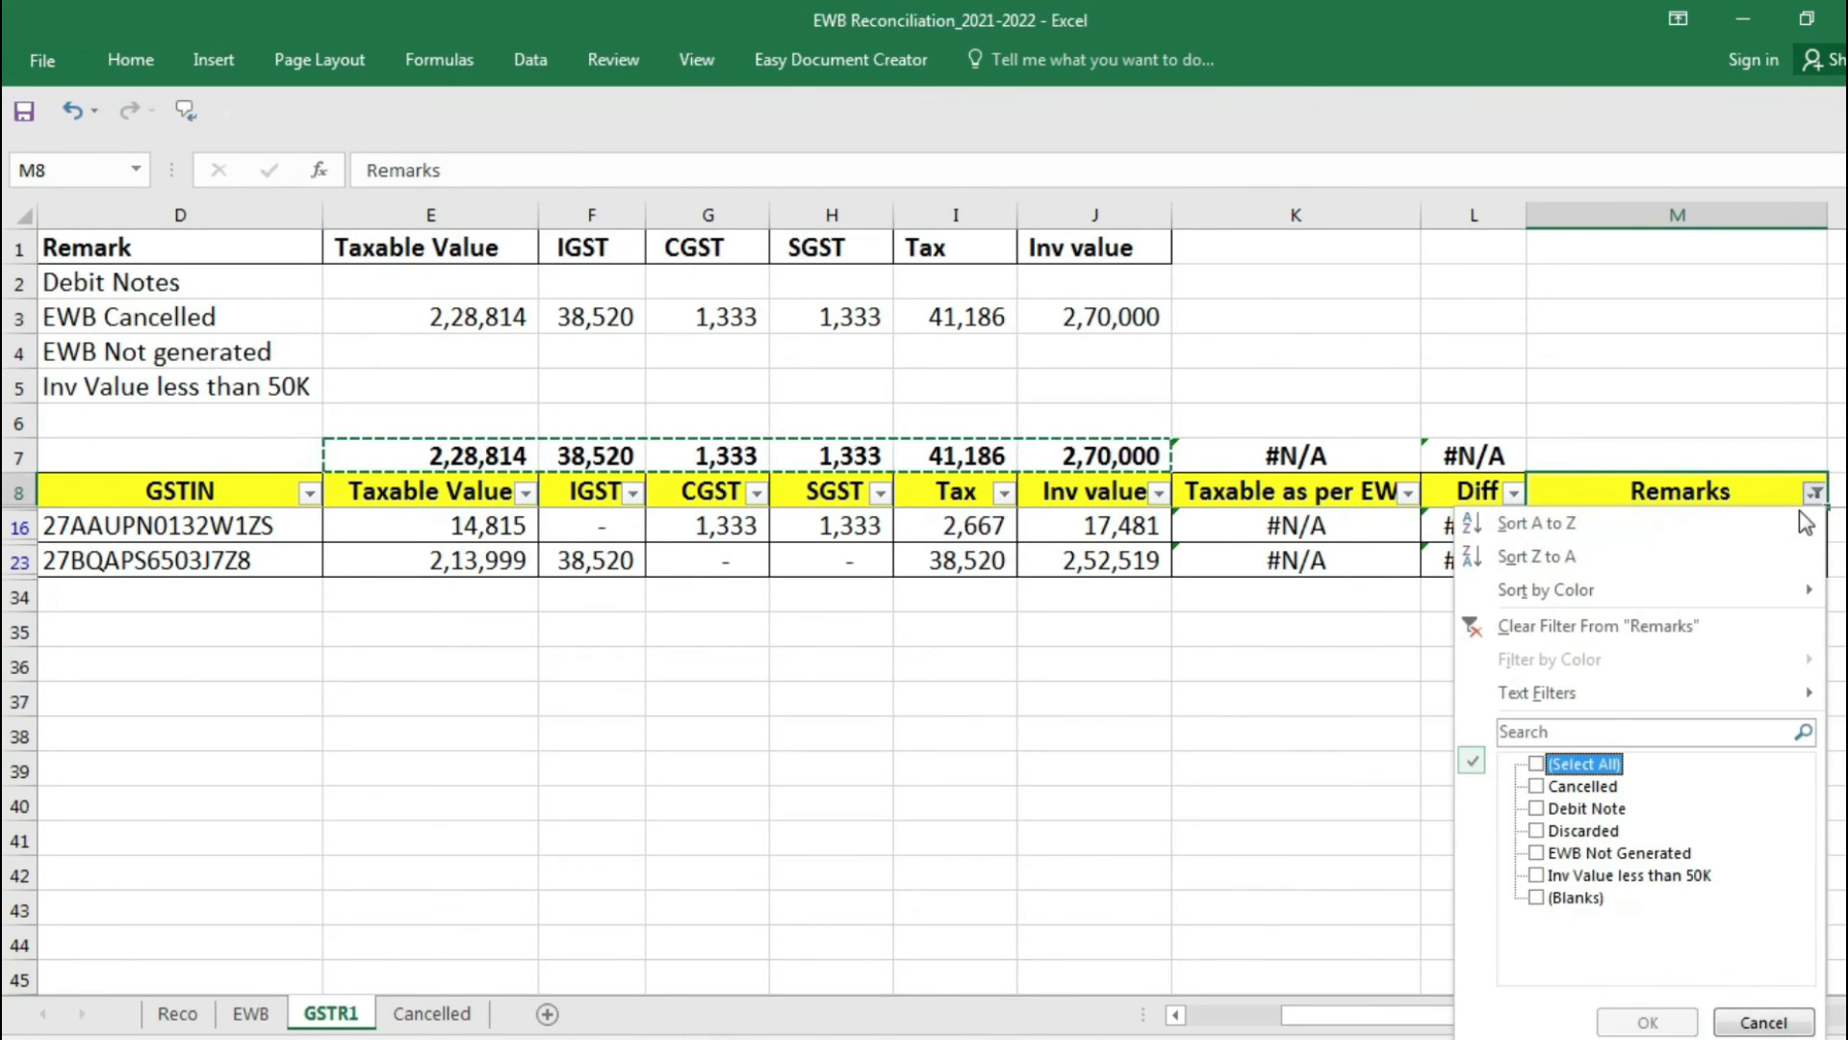
key(Down)
key(Down)
key(space)
key(Return)
Paste the filtered subtotals in E7:J7 as values into the Debit Notes row of the summary table.
key(Up)
key(Left)
key(Left)
key(Left)
key(Left)
key(Left)
key(Left)
key(Left)
key(Left)
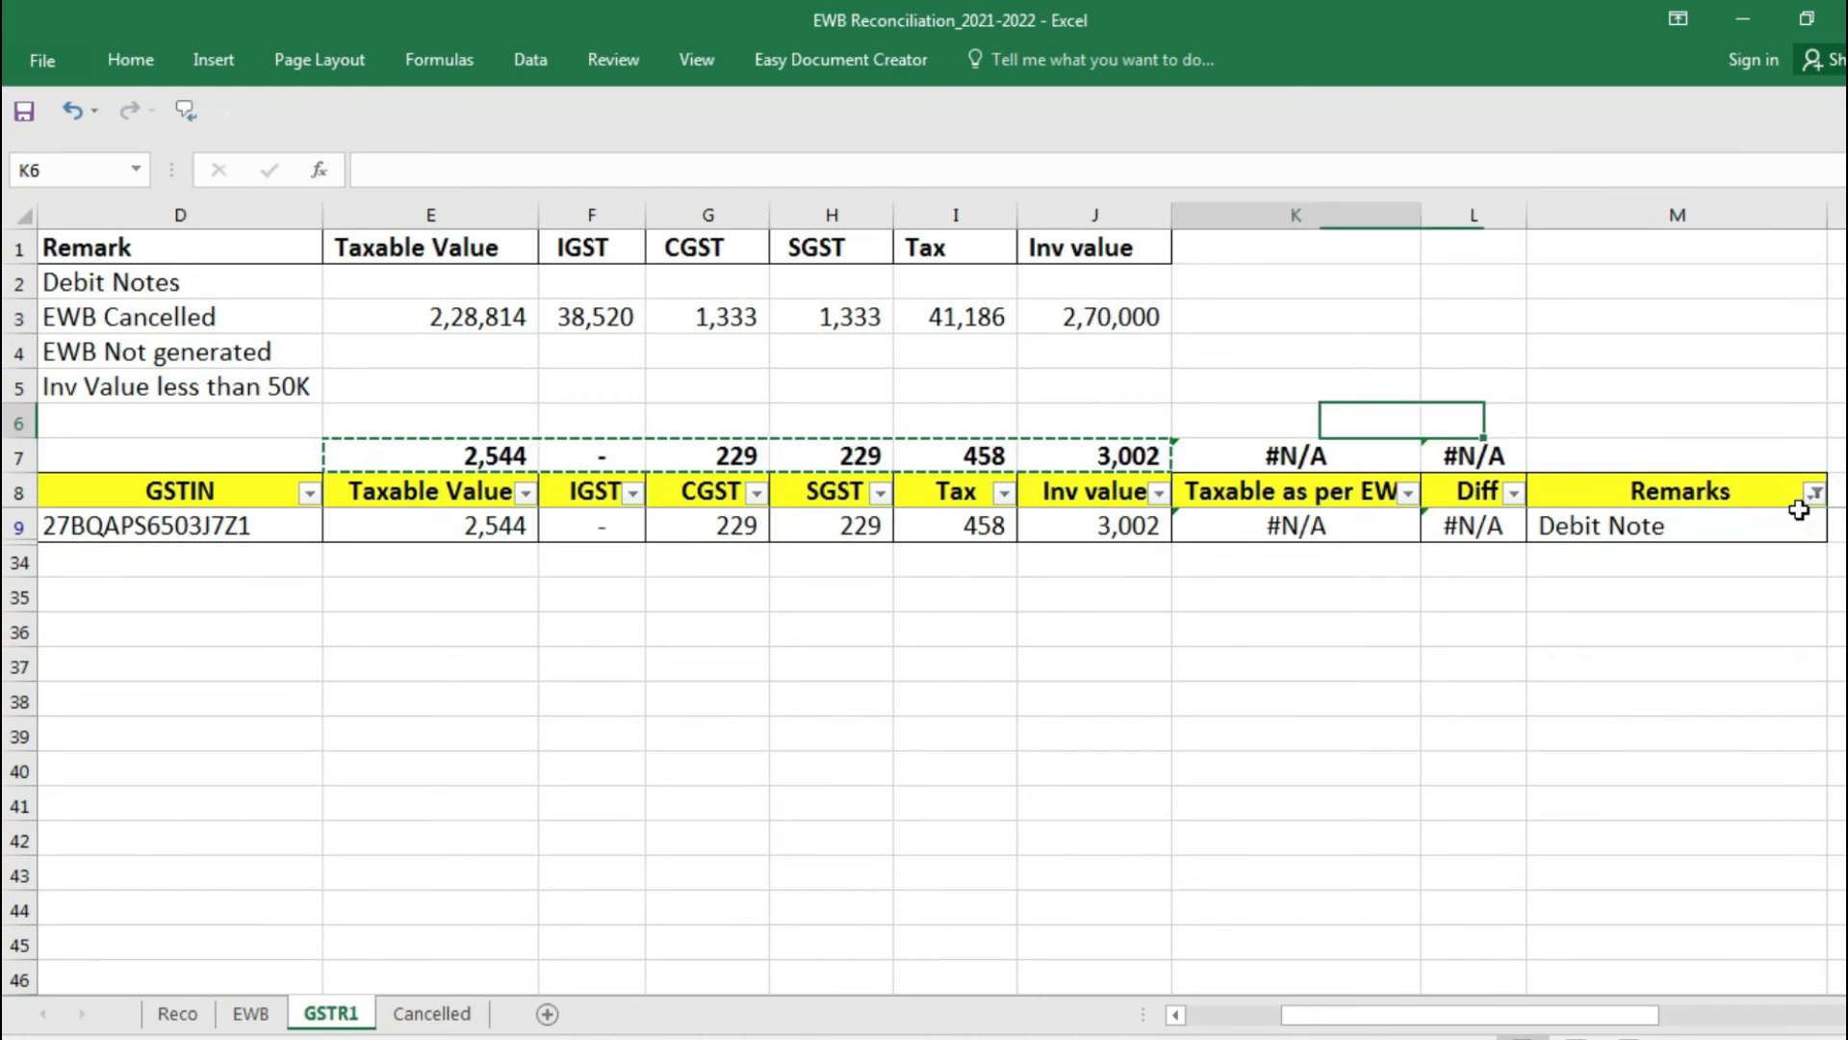
key(shift+Right)
key(shift+Right)
key(shift+Right)
key(shift+Right)
key(shift+Right)
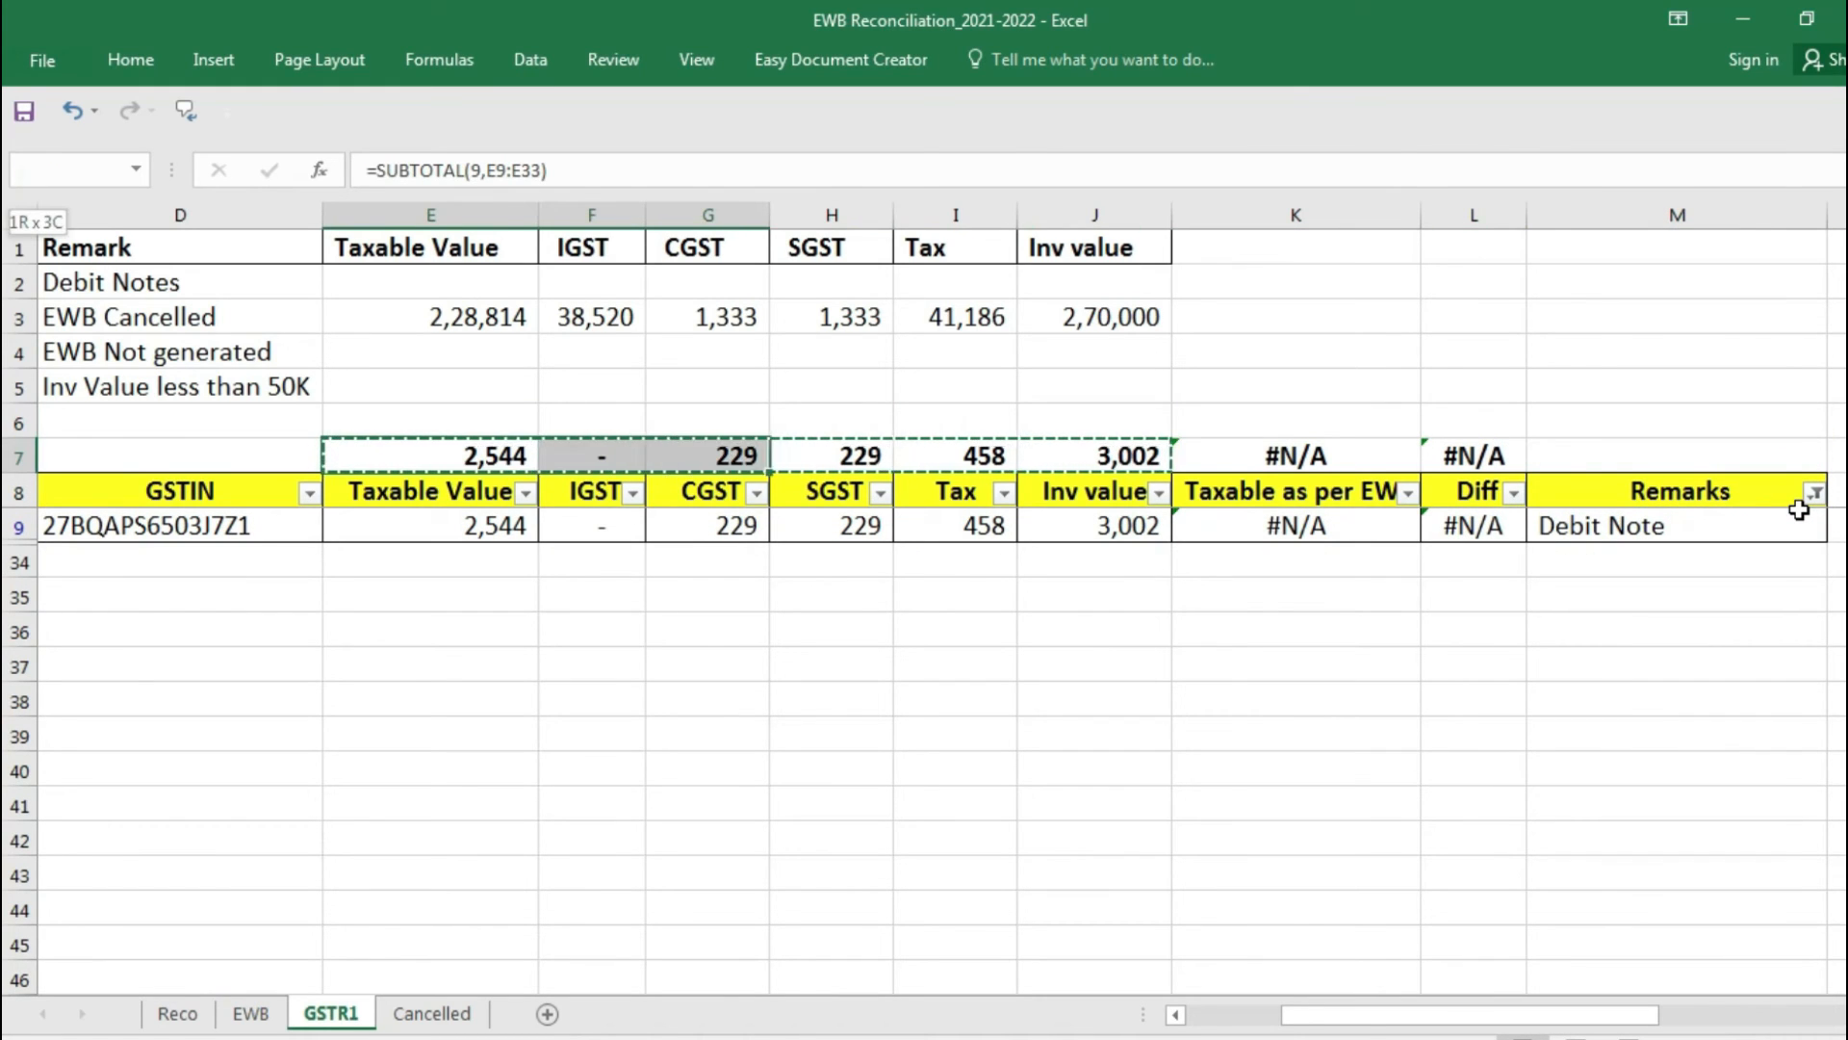
key(Up)
key(Up)
key(Up)
key(Up)
key(Up)
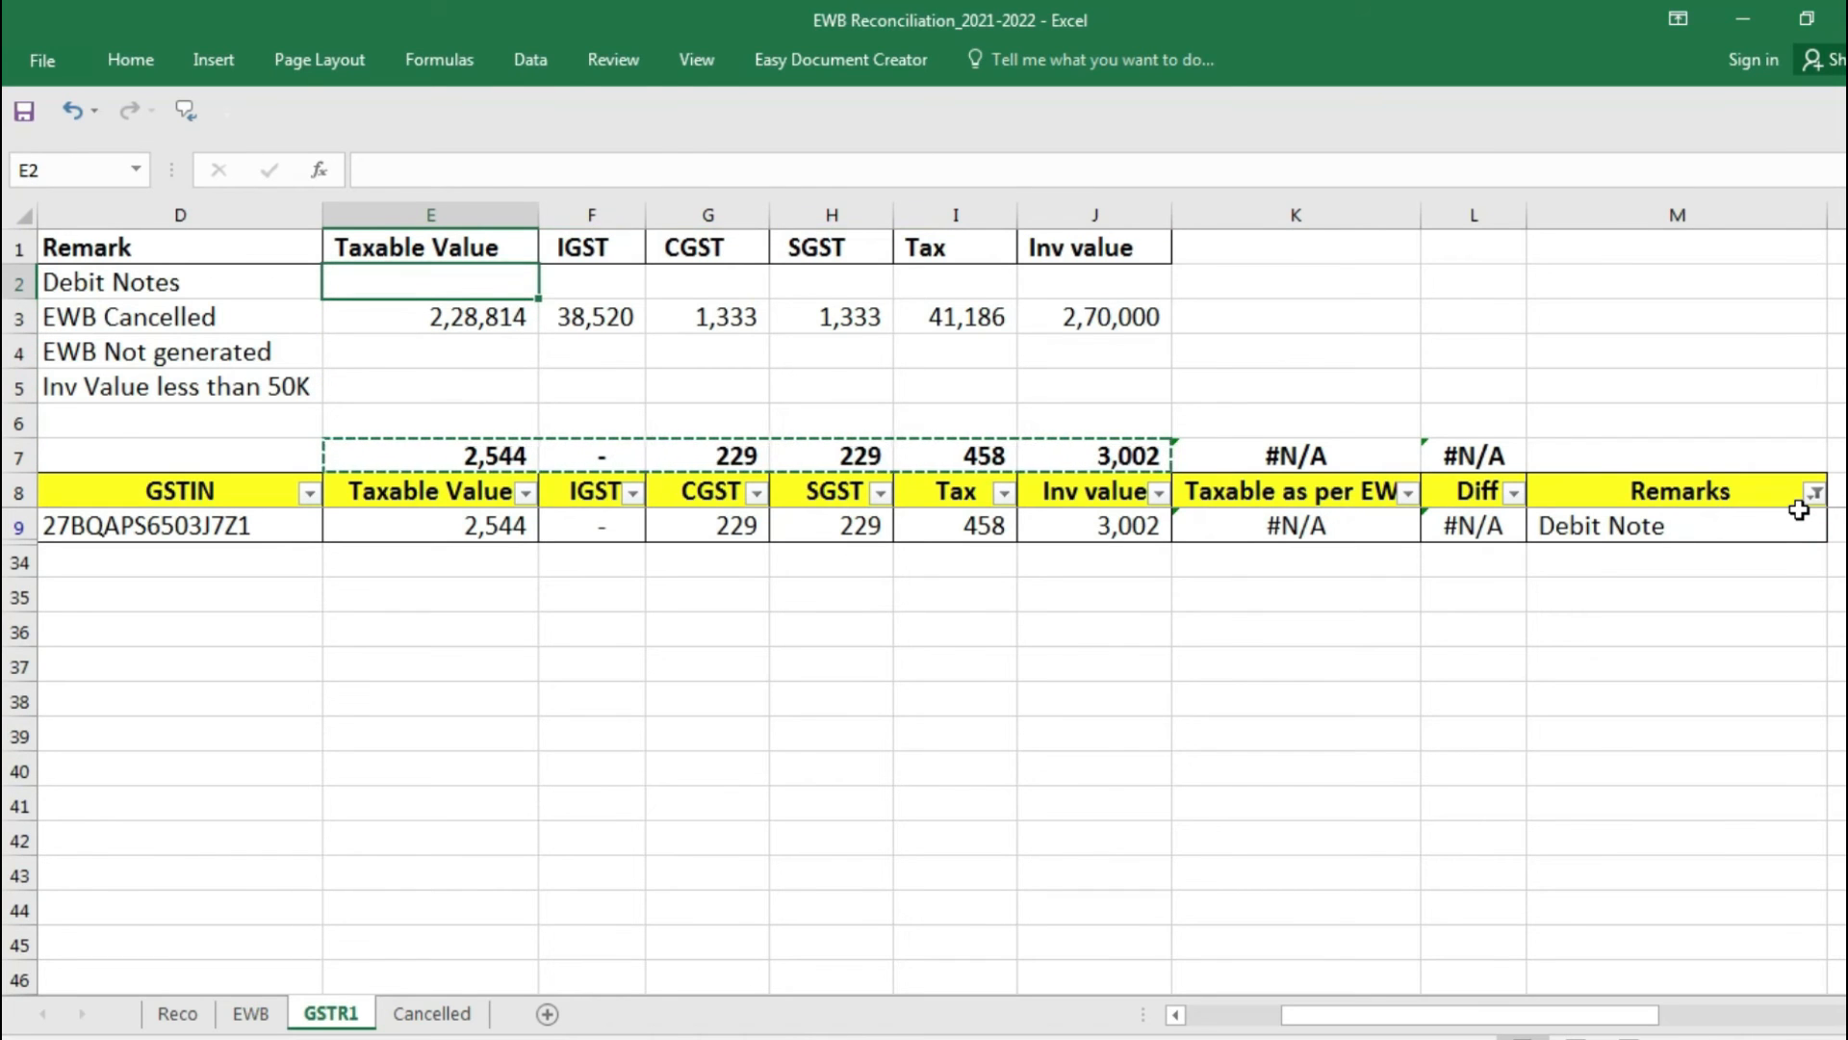
key(ctrl+alt+v)
key(v)
key(Return)
Change the Remarks filter to show only EWB Not Generated entries.
key(Down)
key(Down)
key(Down)
key(Down)
key(Down)
key(Down)
key(ctrl+Right)
key(alt+Down)
key(e)
key(Down)
key(Down)
key(Down)
key(space)
key(Down)
key(Down)
key(space)
key(Return)
Paste the filtered subtotals in E7:J7 as values into the EWB Not generated row of the summary table.
key(Up)
key(Left)
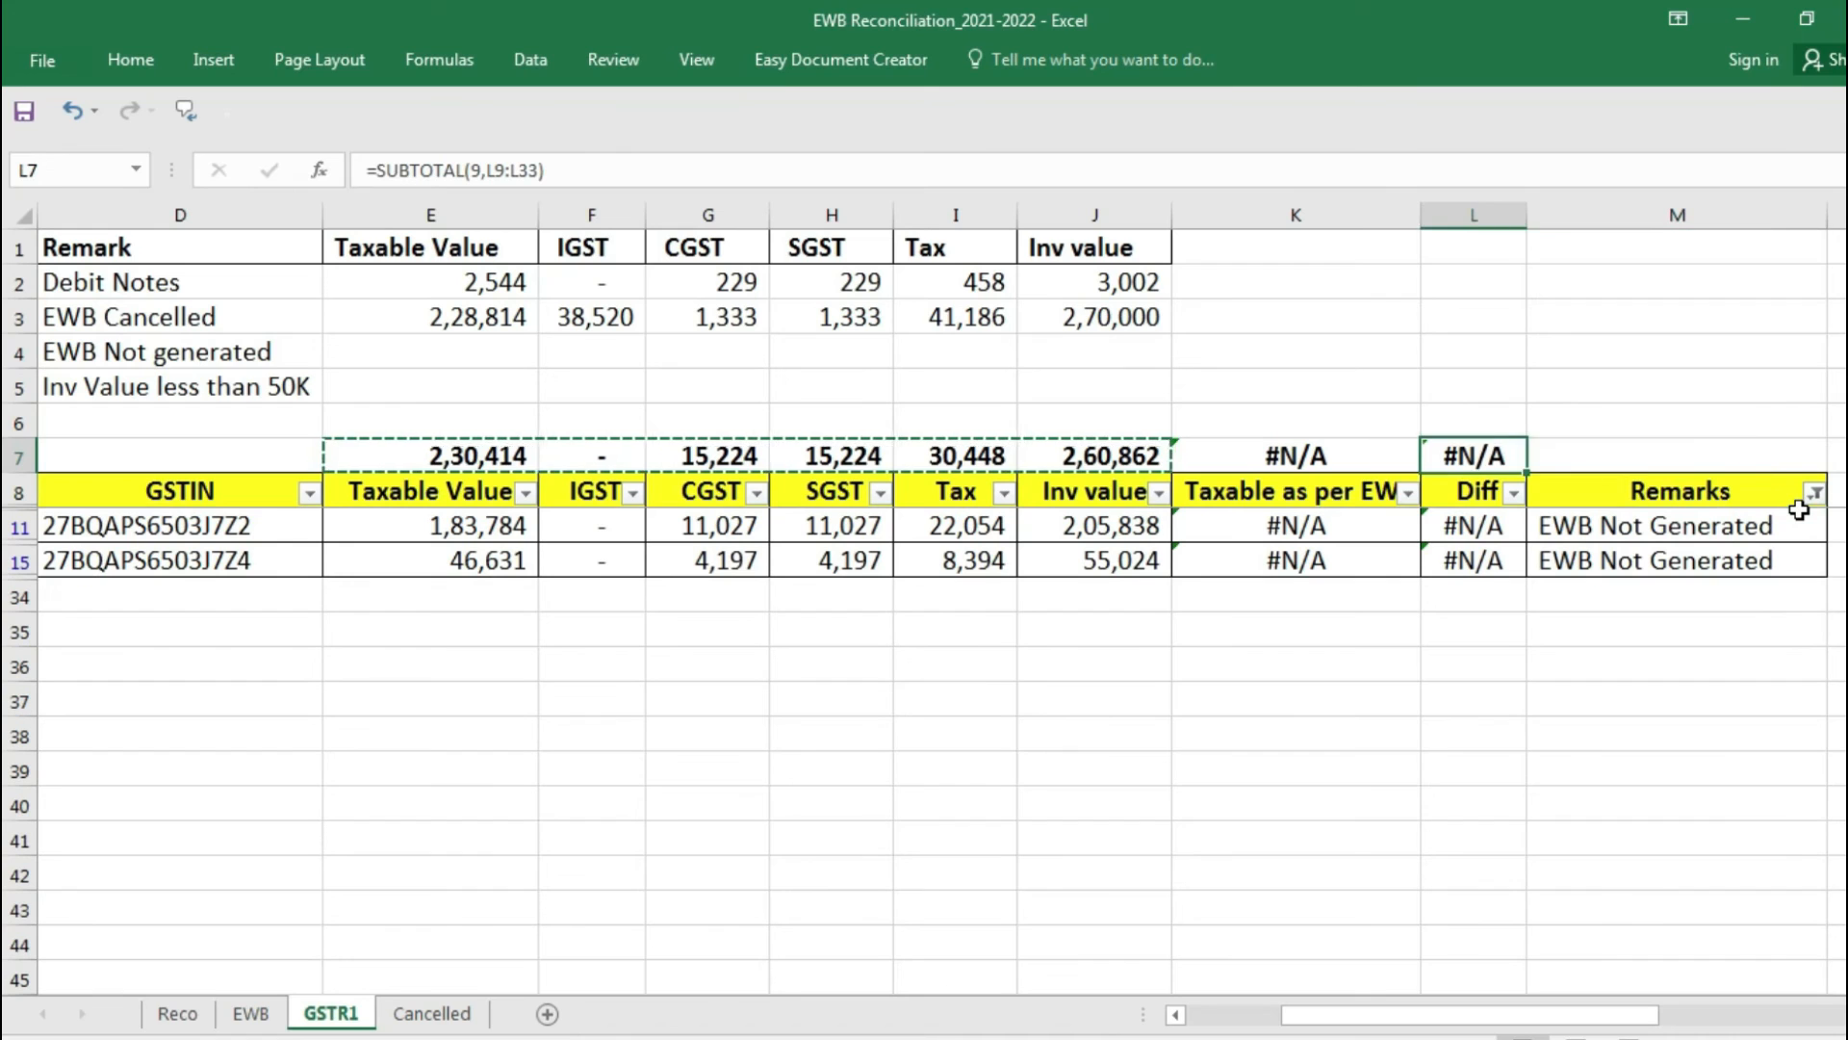
key(ctrl+Left)
key(shift+Right)
key(shift+Right)
key(shift+Right)
key(shift+Right)
key(shift+Right)
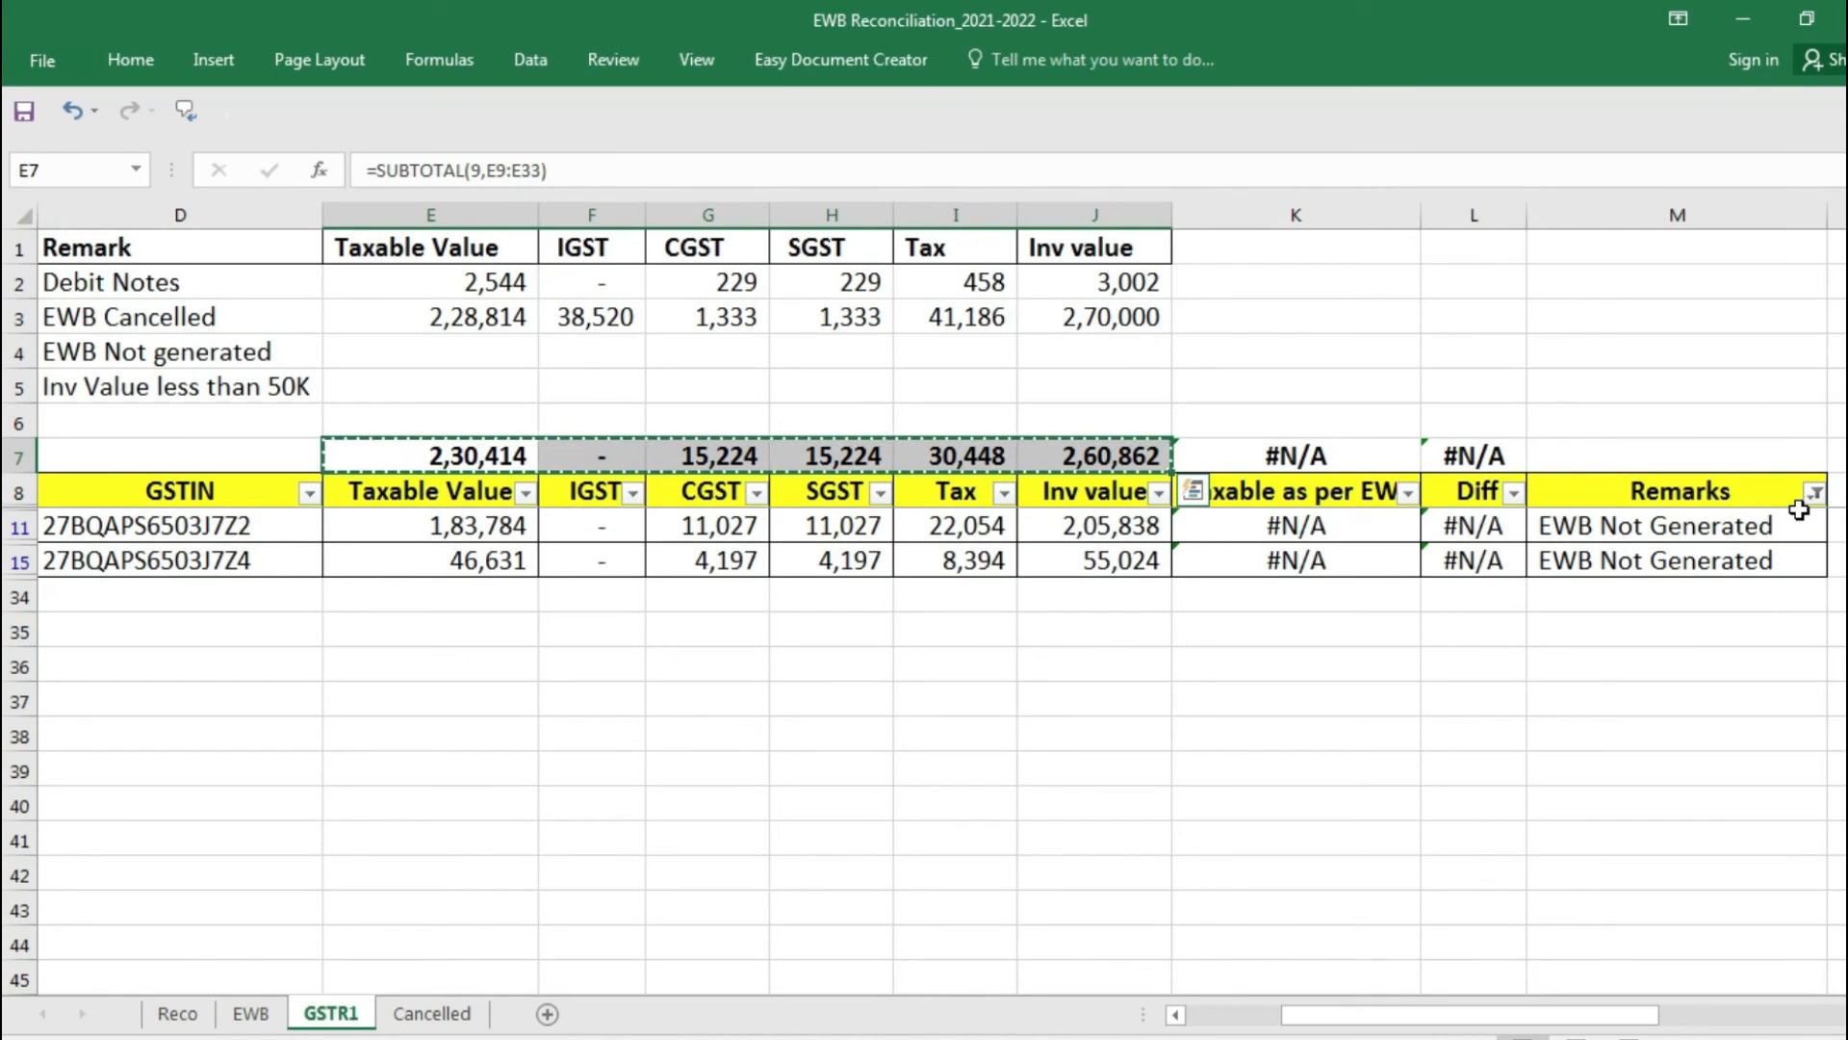
key(Up)
key(Up)
key(Up)
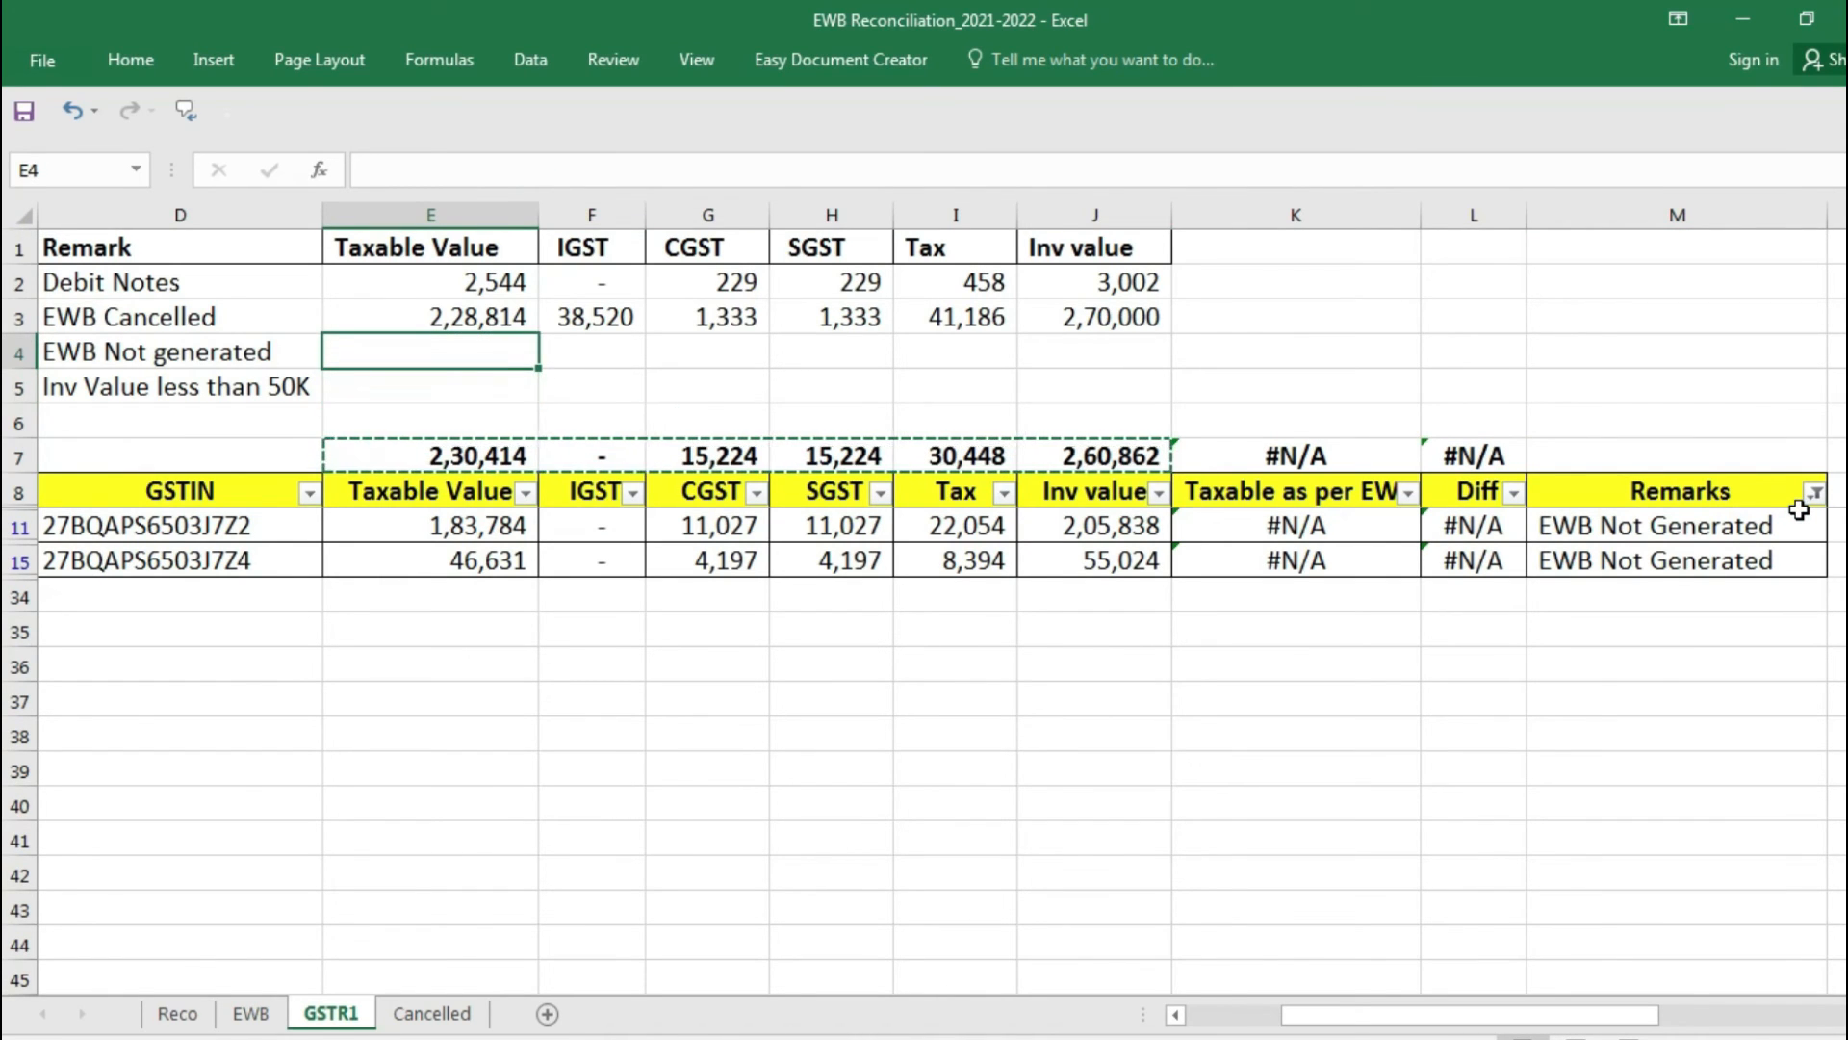
key(ctrl+alt+v)
key(v)
key(Return)
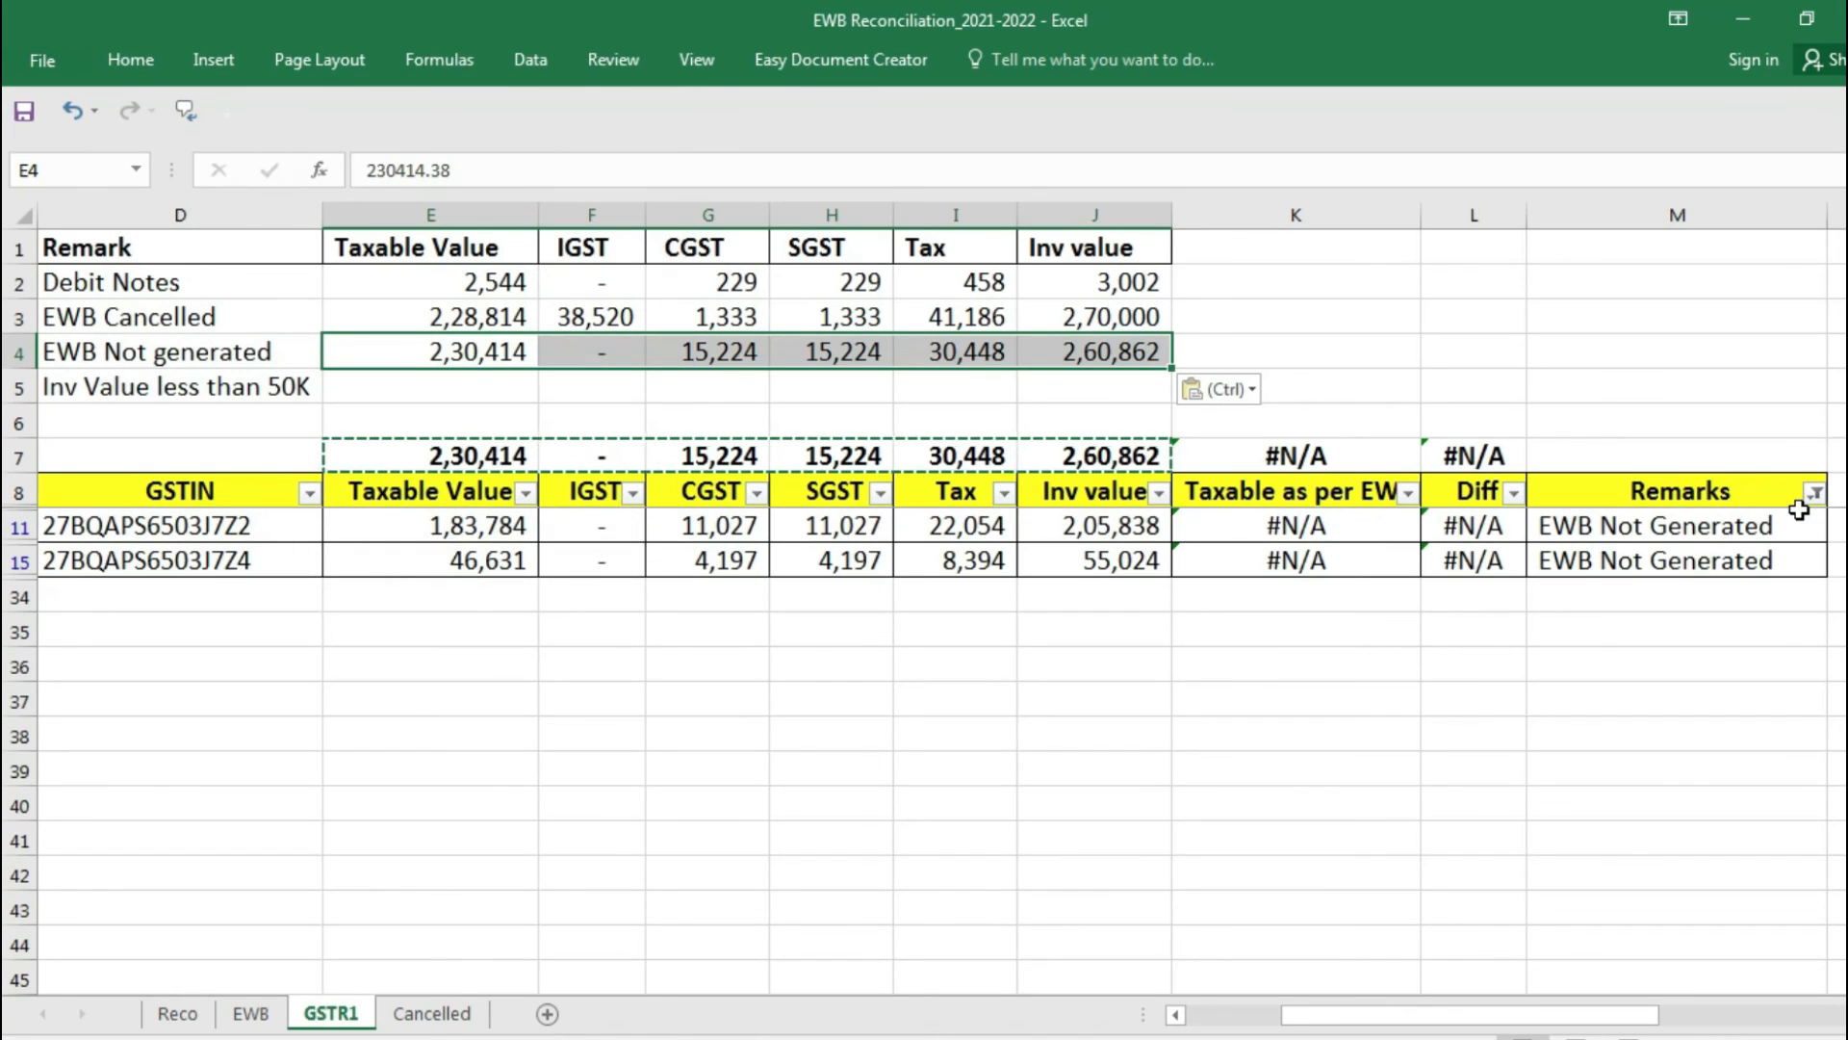
Change the Remarks filter to show only Inv Value less than 50K entries.
key(Down)
key(Down)
key(Down)
key(Down)
key(ctrl+Right)
key(alt+Down)
key(Down)
key(Down)
key(Down)
key(Down)
key(Down)
key(Down)
key(Down)
key(Down)
key(Down)
key(Down)
key(Down)
key(space)
key(Down)
key(space)
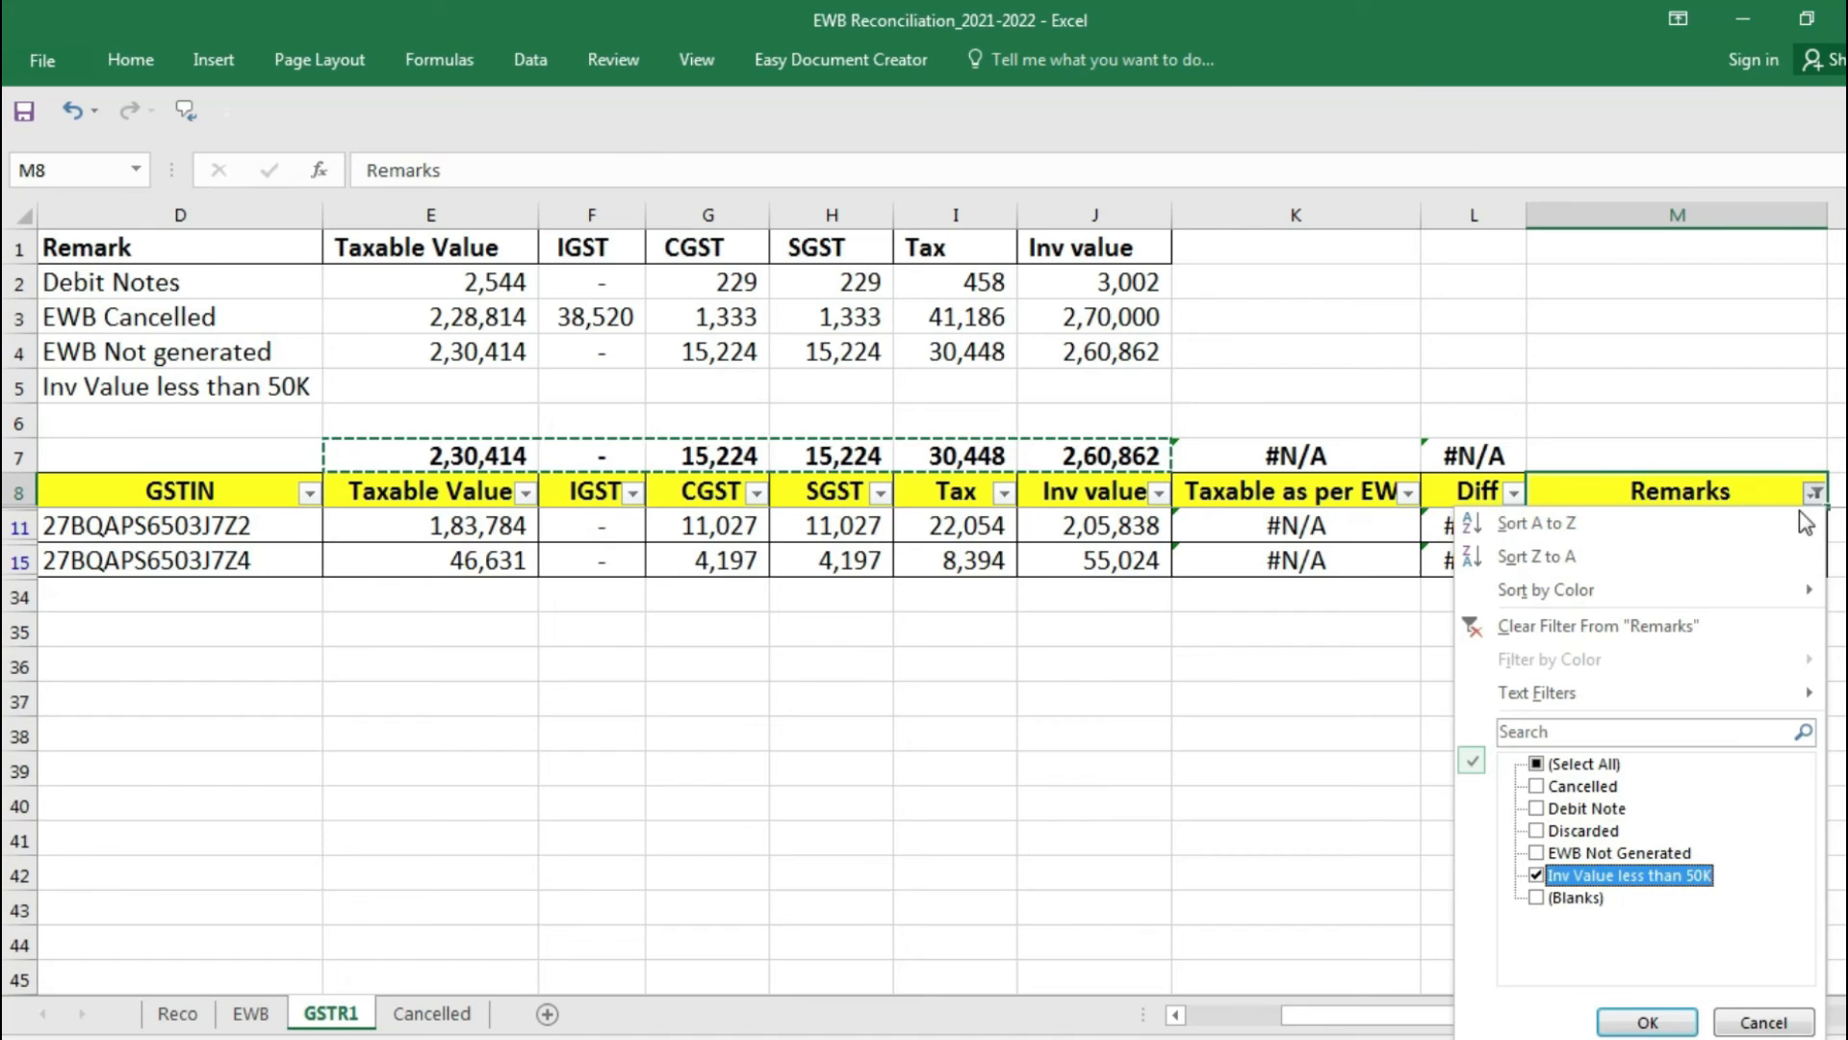
key(Return)
Paste the filtered subtotals in E7:J7 as values into the Inv Value less than 50K row of the summary table.
key(Up)
key(Up)
key(Left)
key(Left)
key(Left)
key(Left)
key(Left)
key(Left)
key(Left)
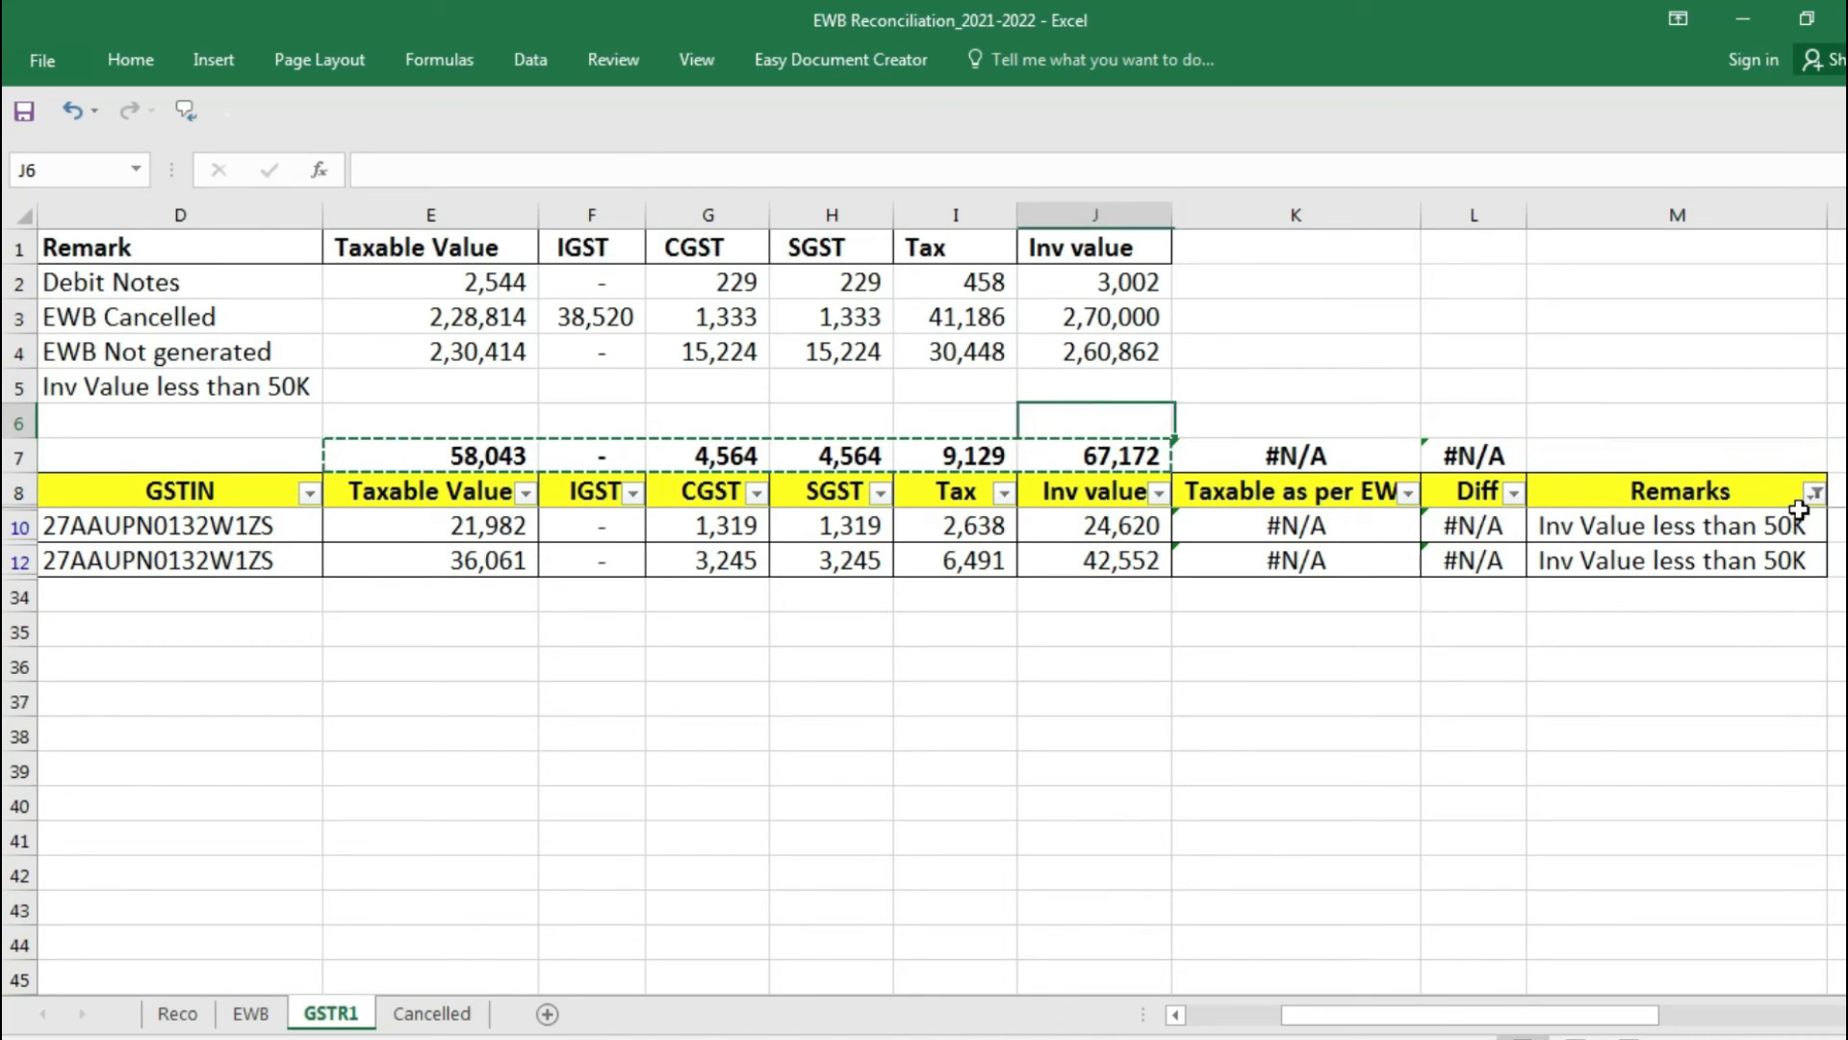
key(Down)
key(Left)
key(shift+Right)
key(shift+Right)
key(shift+Right)
key(shift+Right)
key(shift+Right)
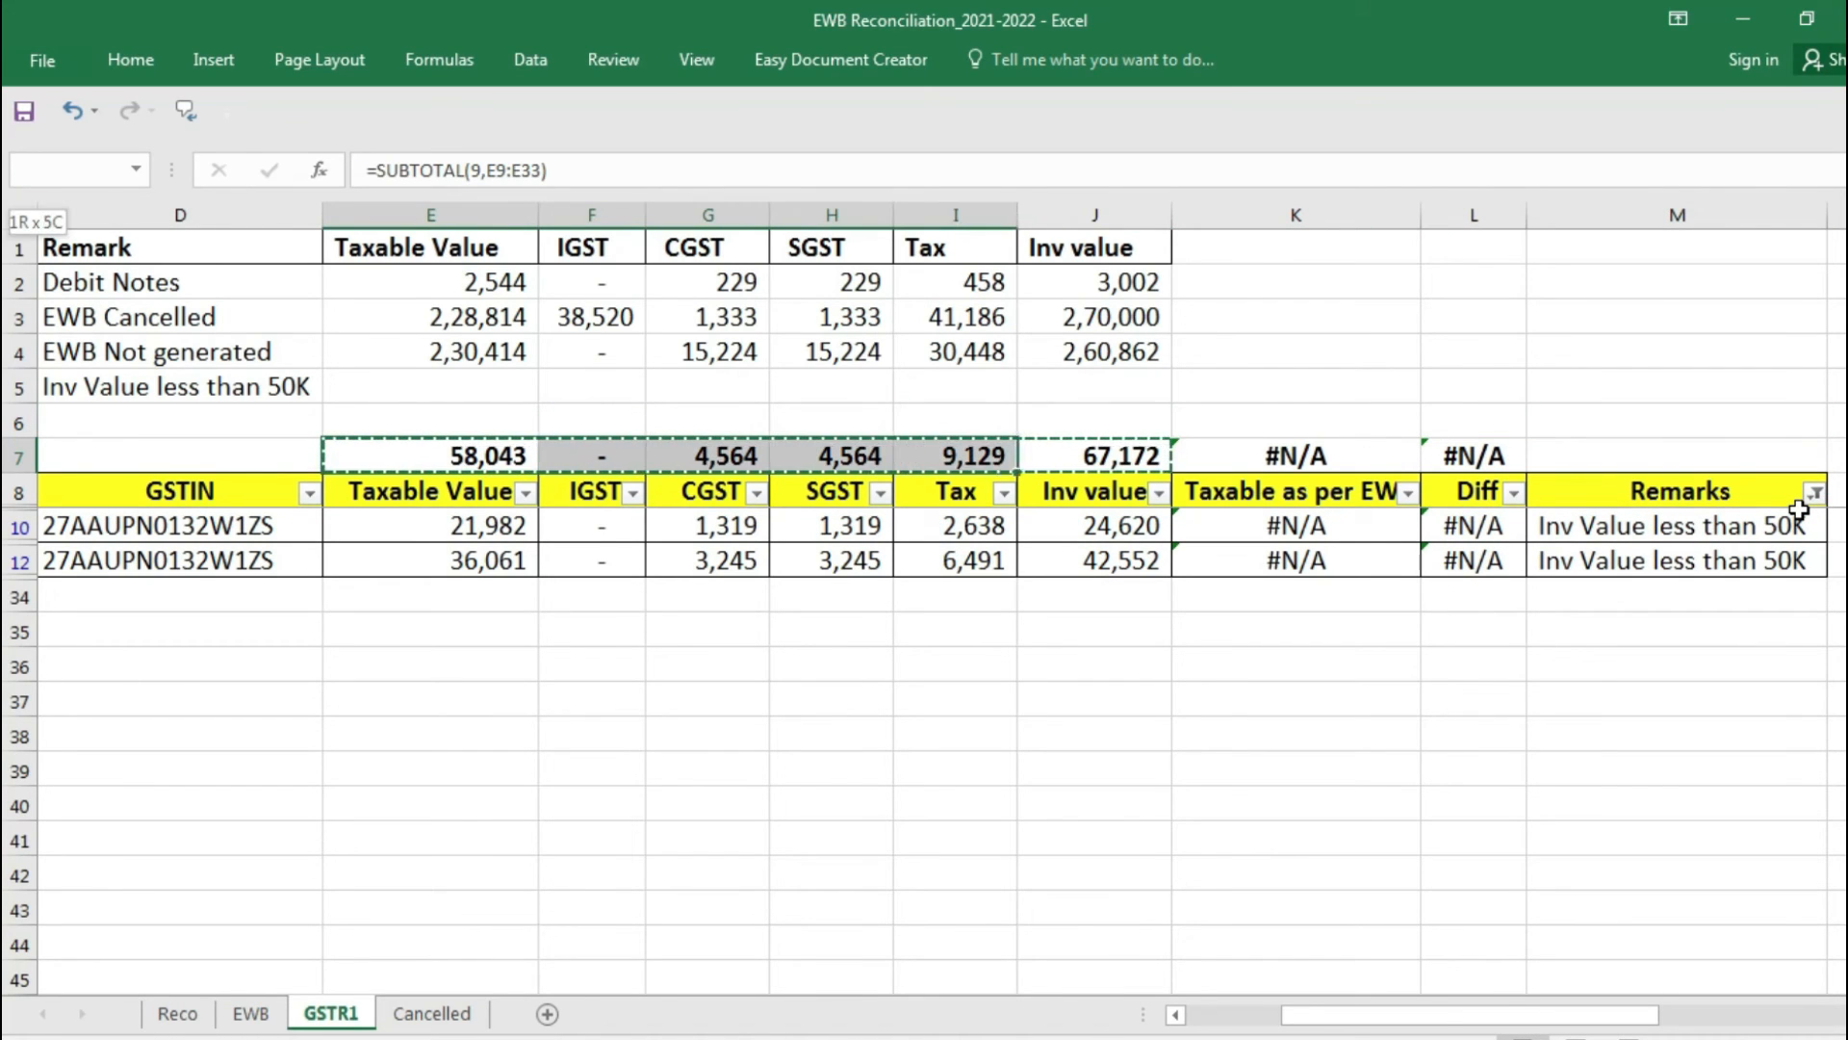
key(Up)
key(Up)
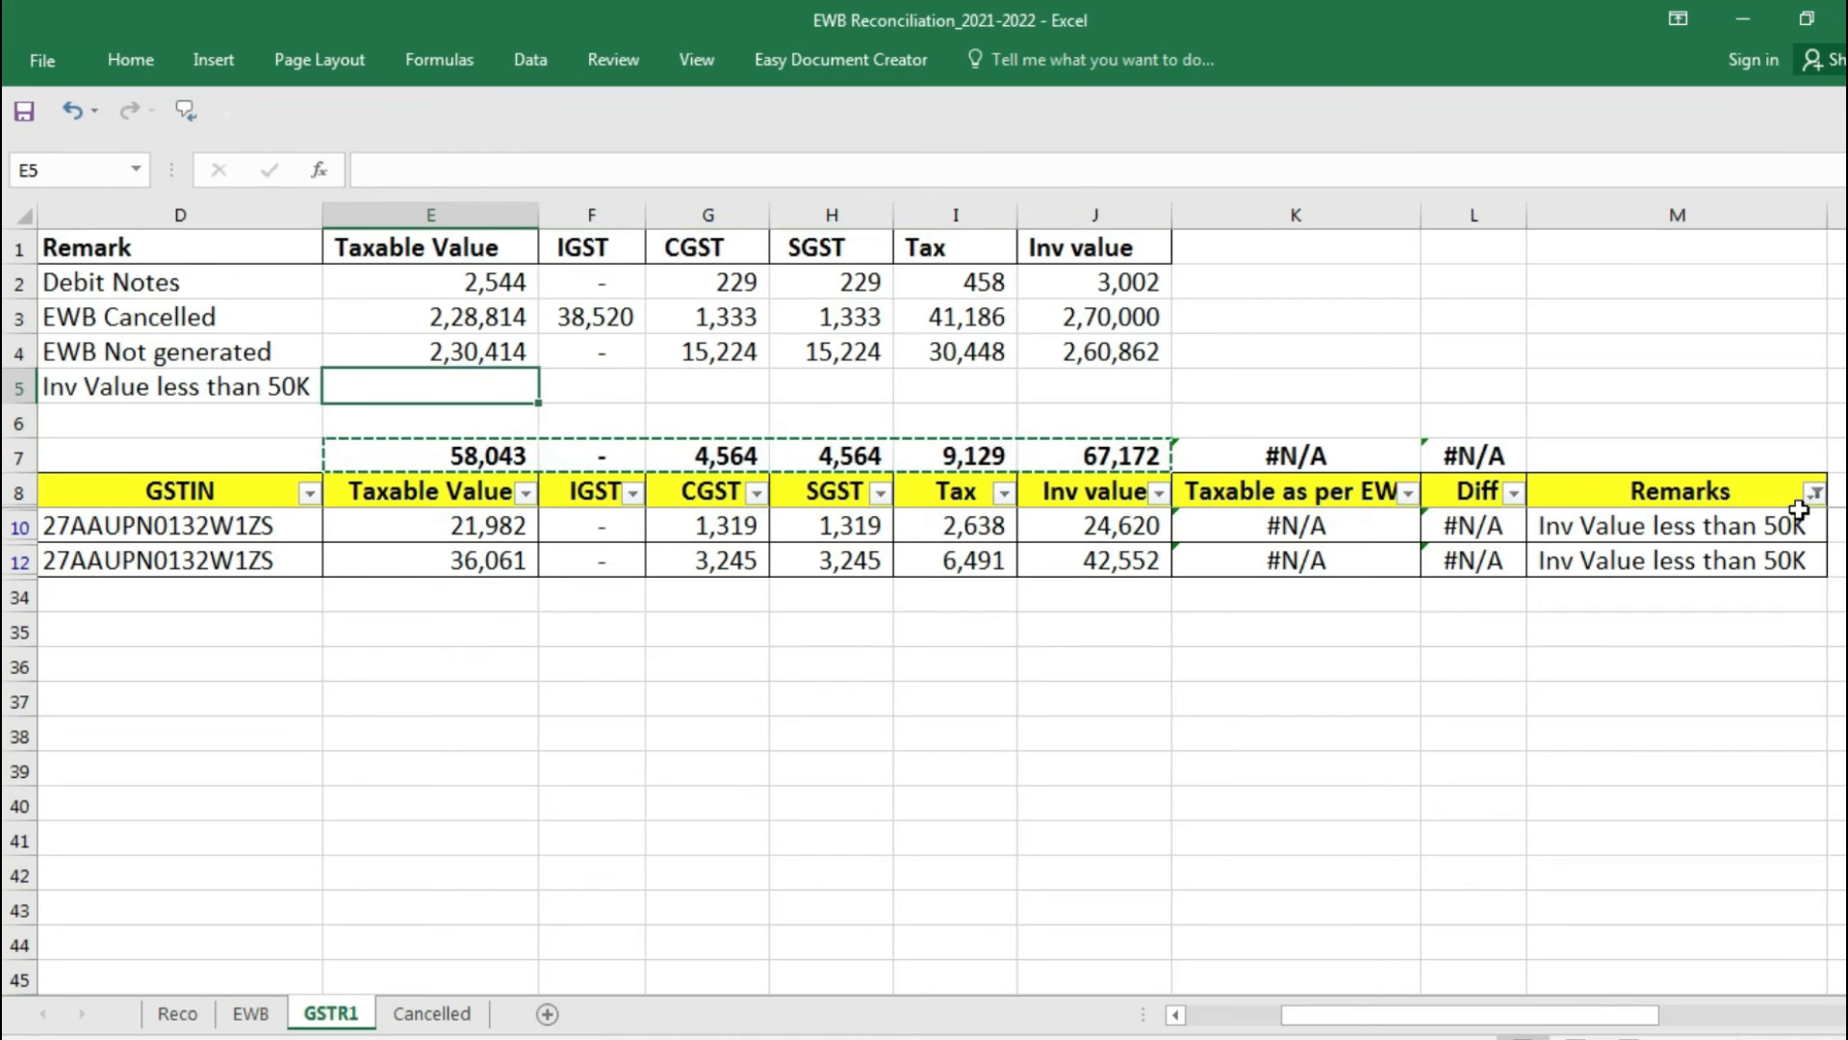
key(ctrl+alt+v)
key(v)
key(Return)
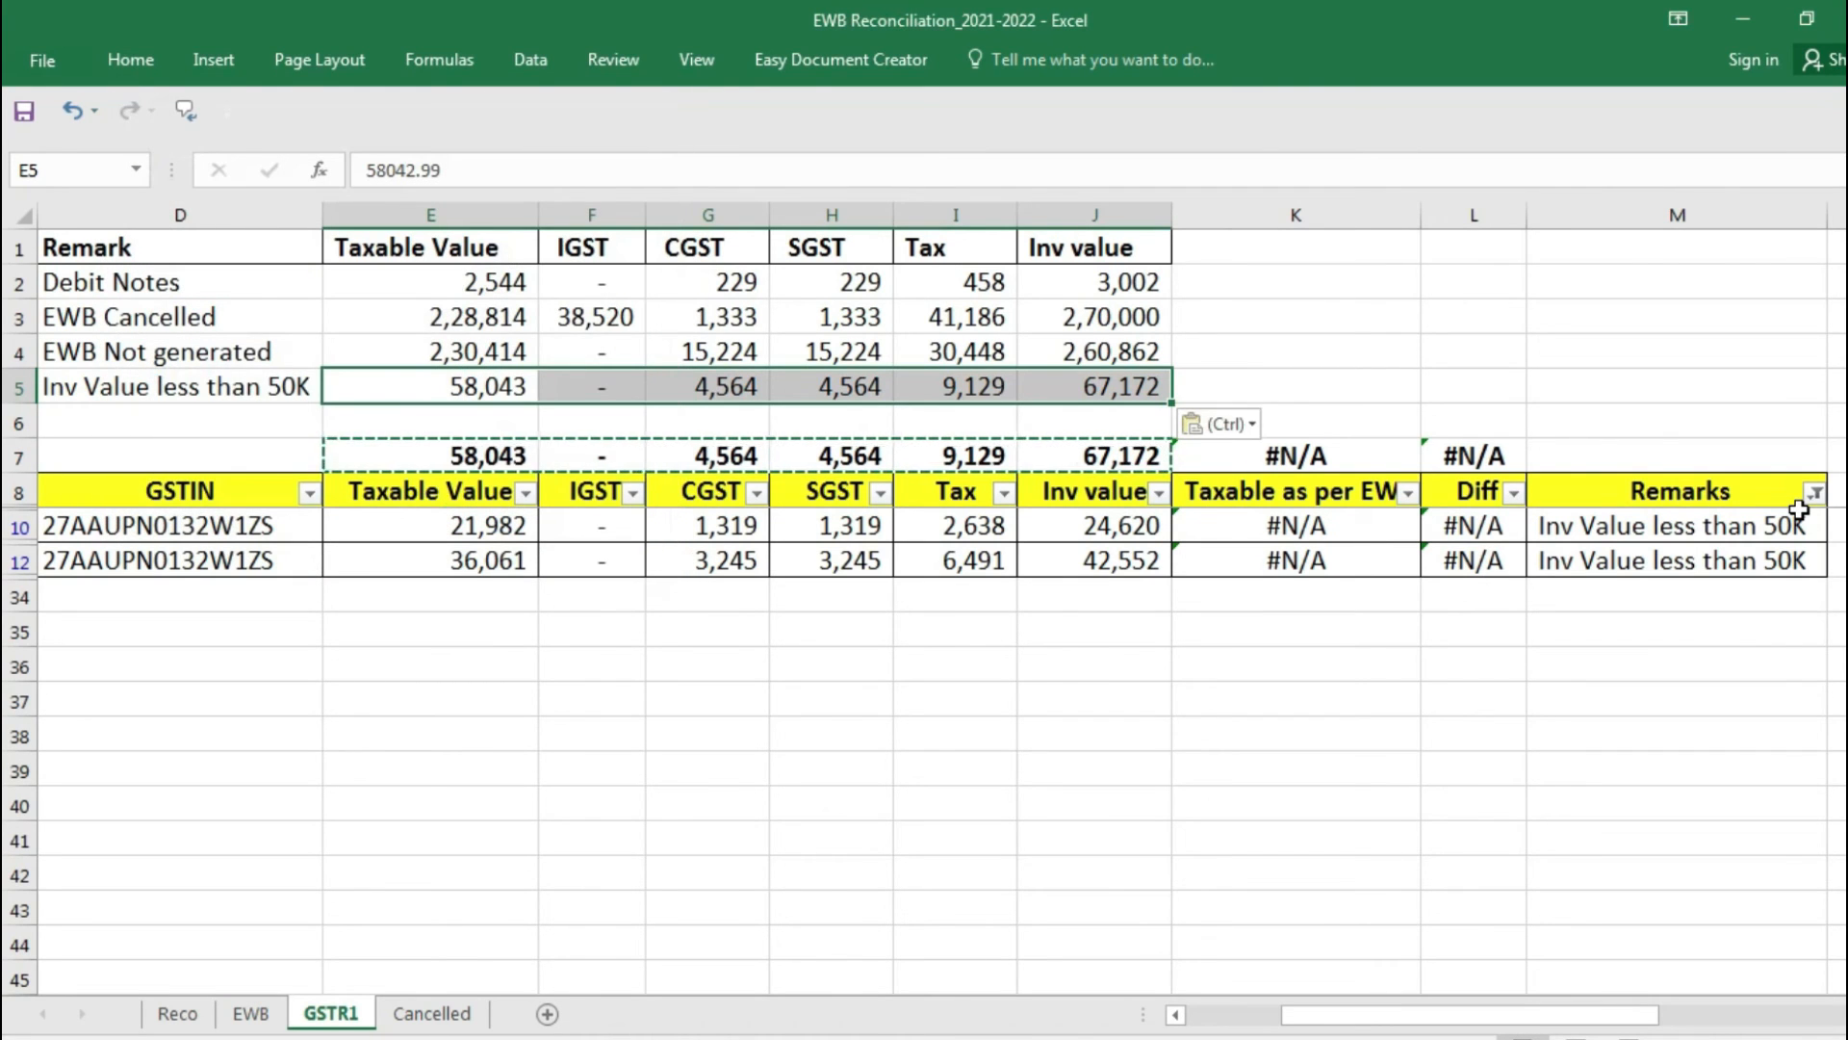
Clear the filter on the GSTR1 sheet and review the summary table's remarks and taxable values.
key(alt)
key(a)
key(c)
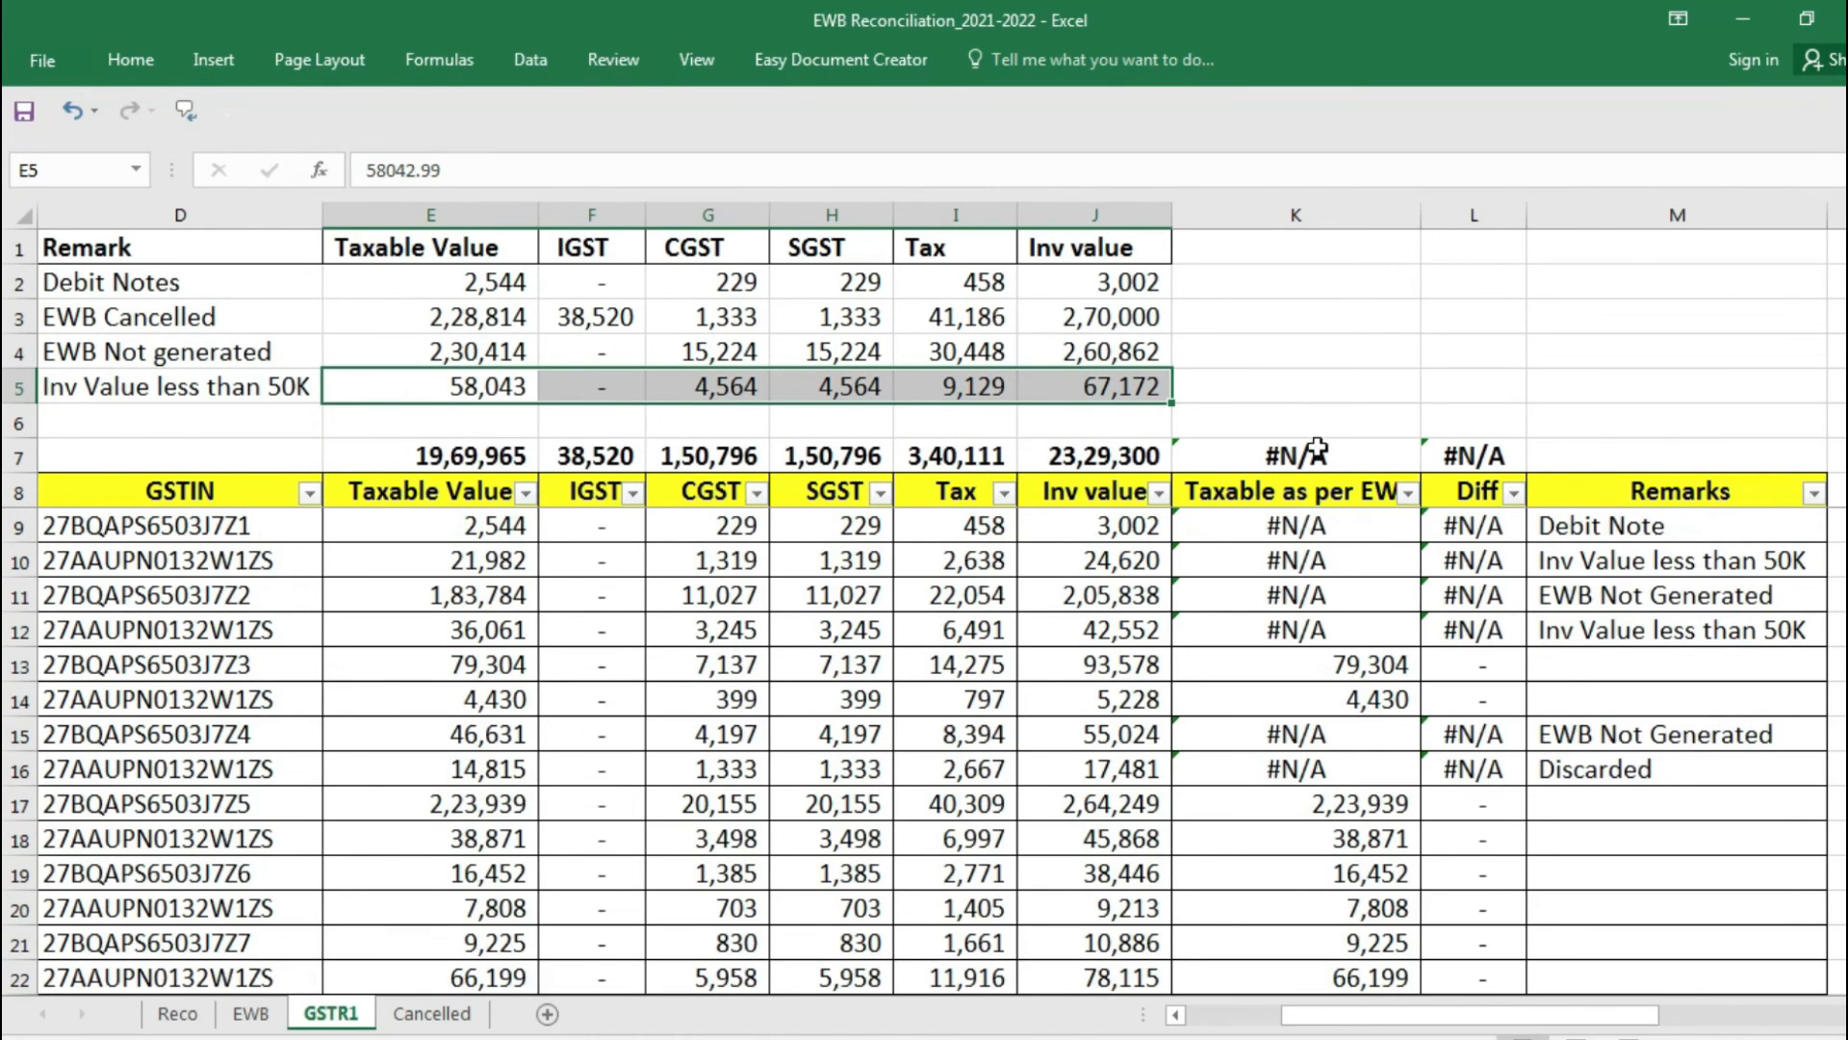
drag(161, 287, 260, 375)
drag(486, 287, 528, 354)
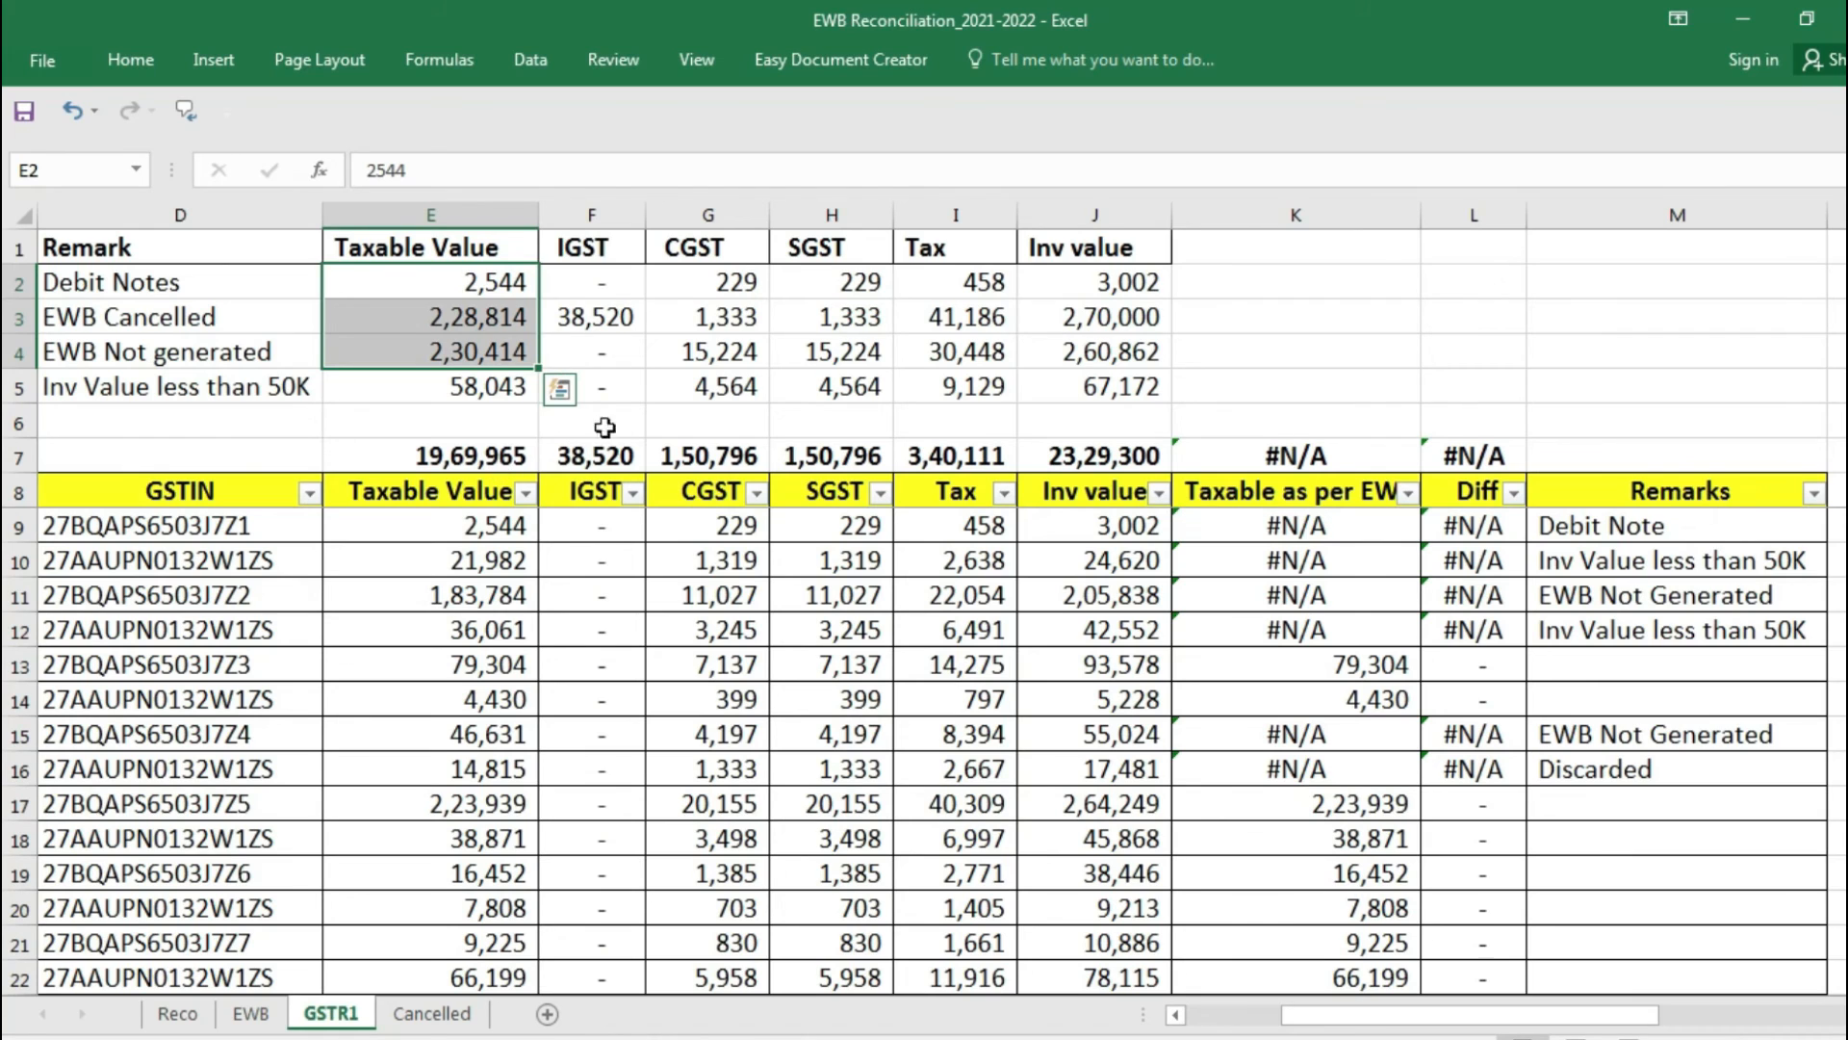
Copy the Assessable Value subtotal in M2 of the EWB sheet and paste it as a value into C3 of the Reco sheet.
click(177, 1013)
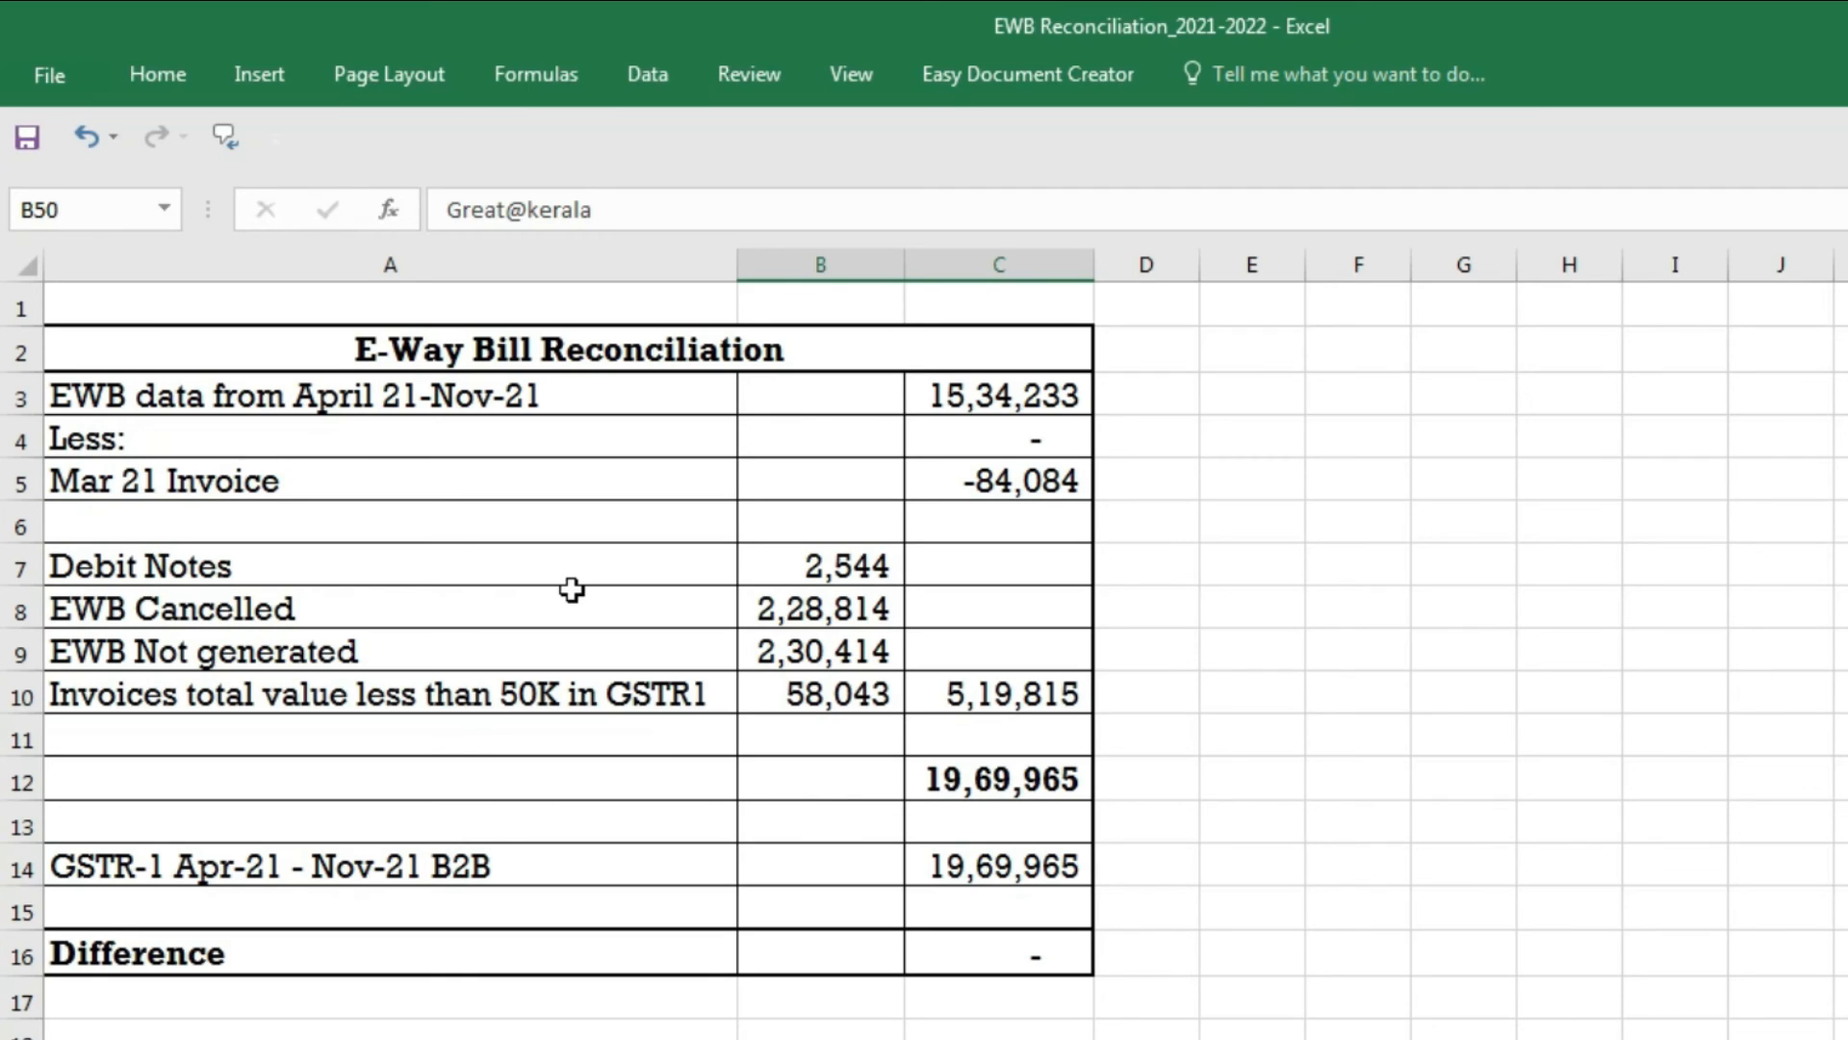
click(87, 399)
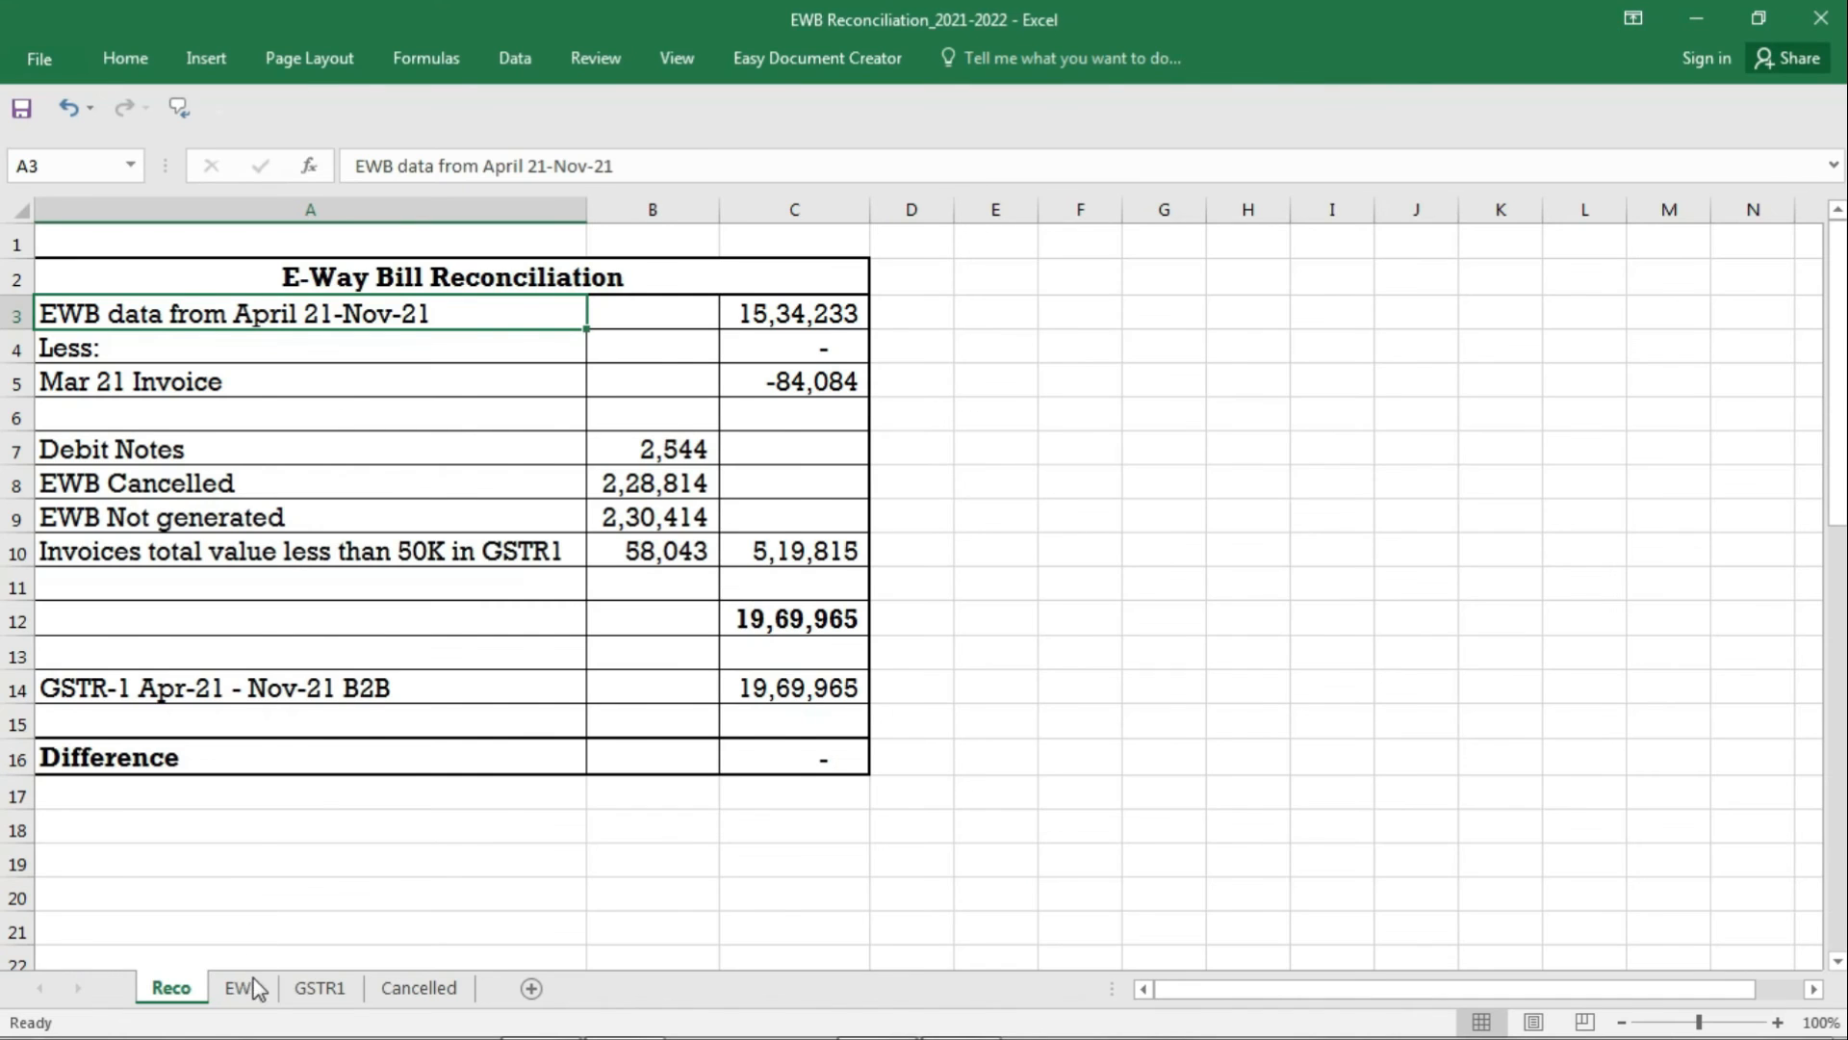
click(243, 988)
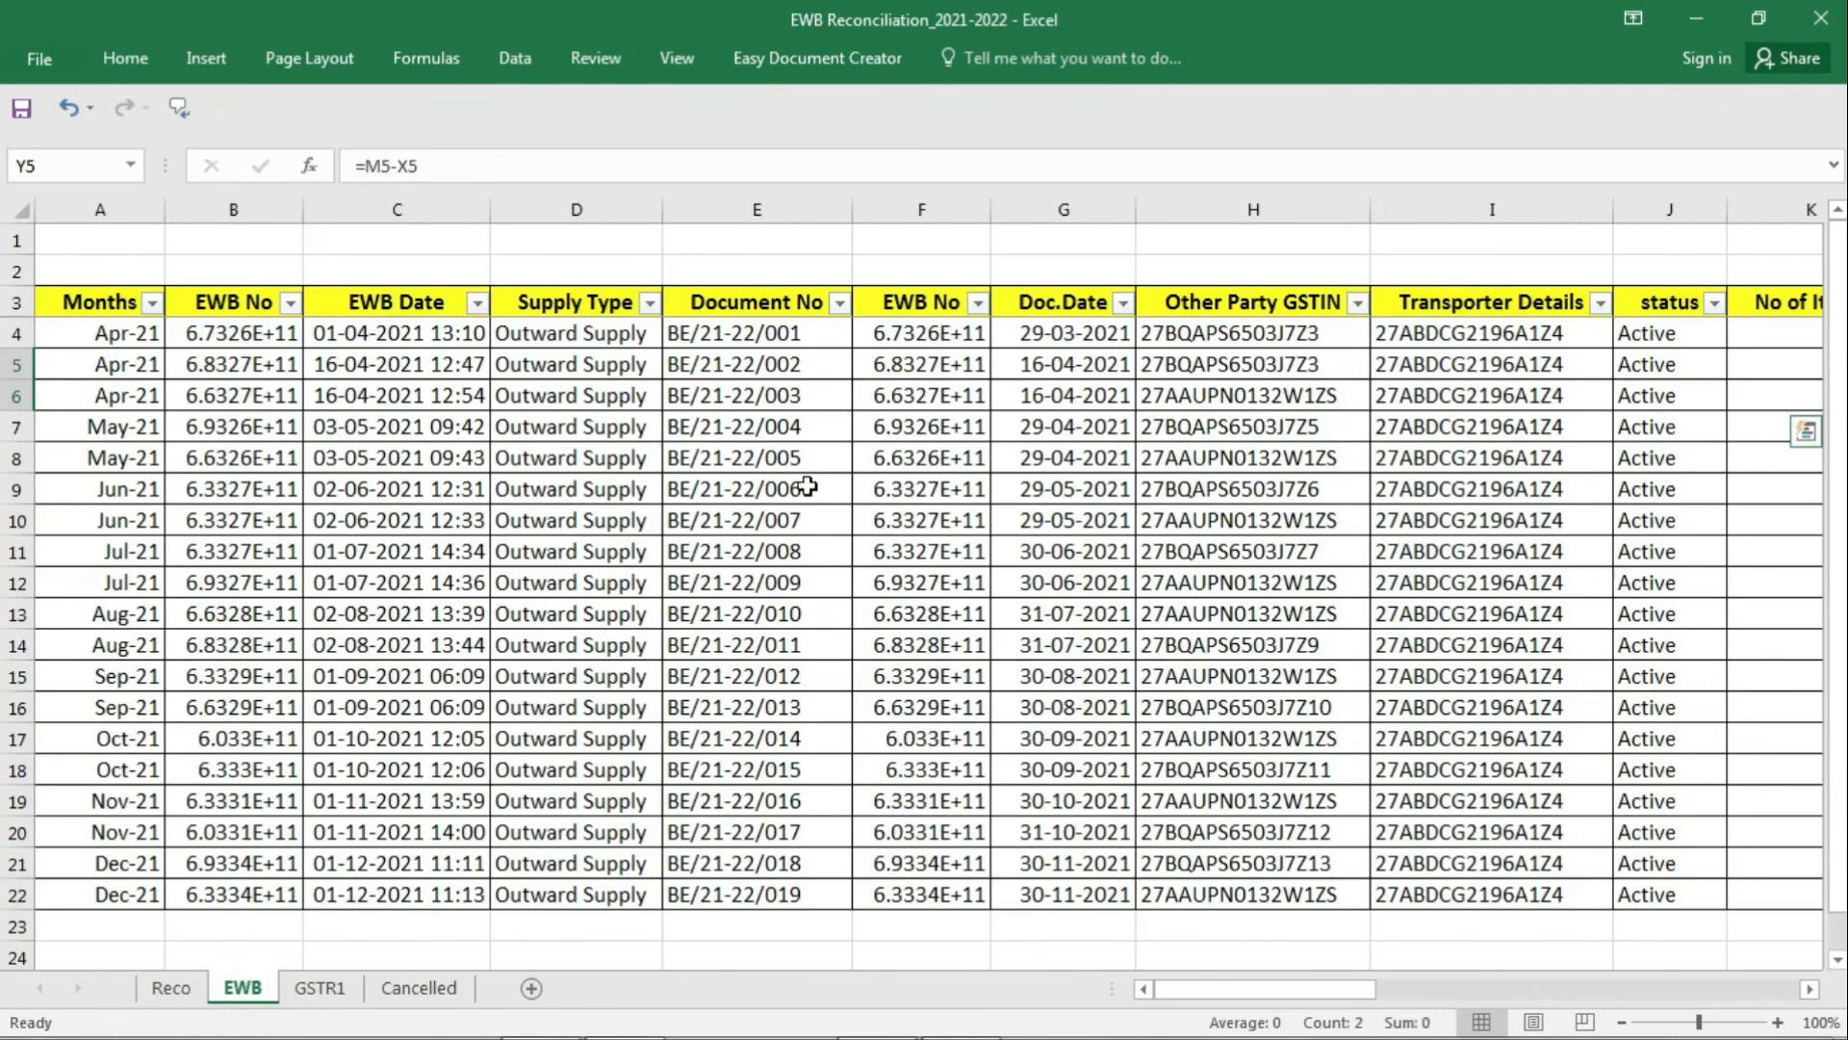
click(606, 265)
key(ctrl+Right)
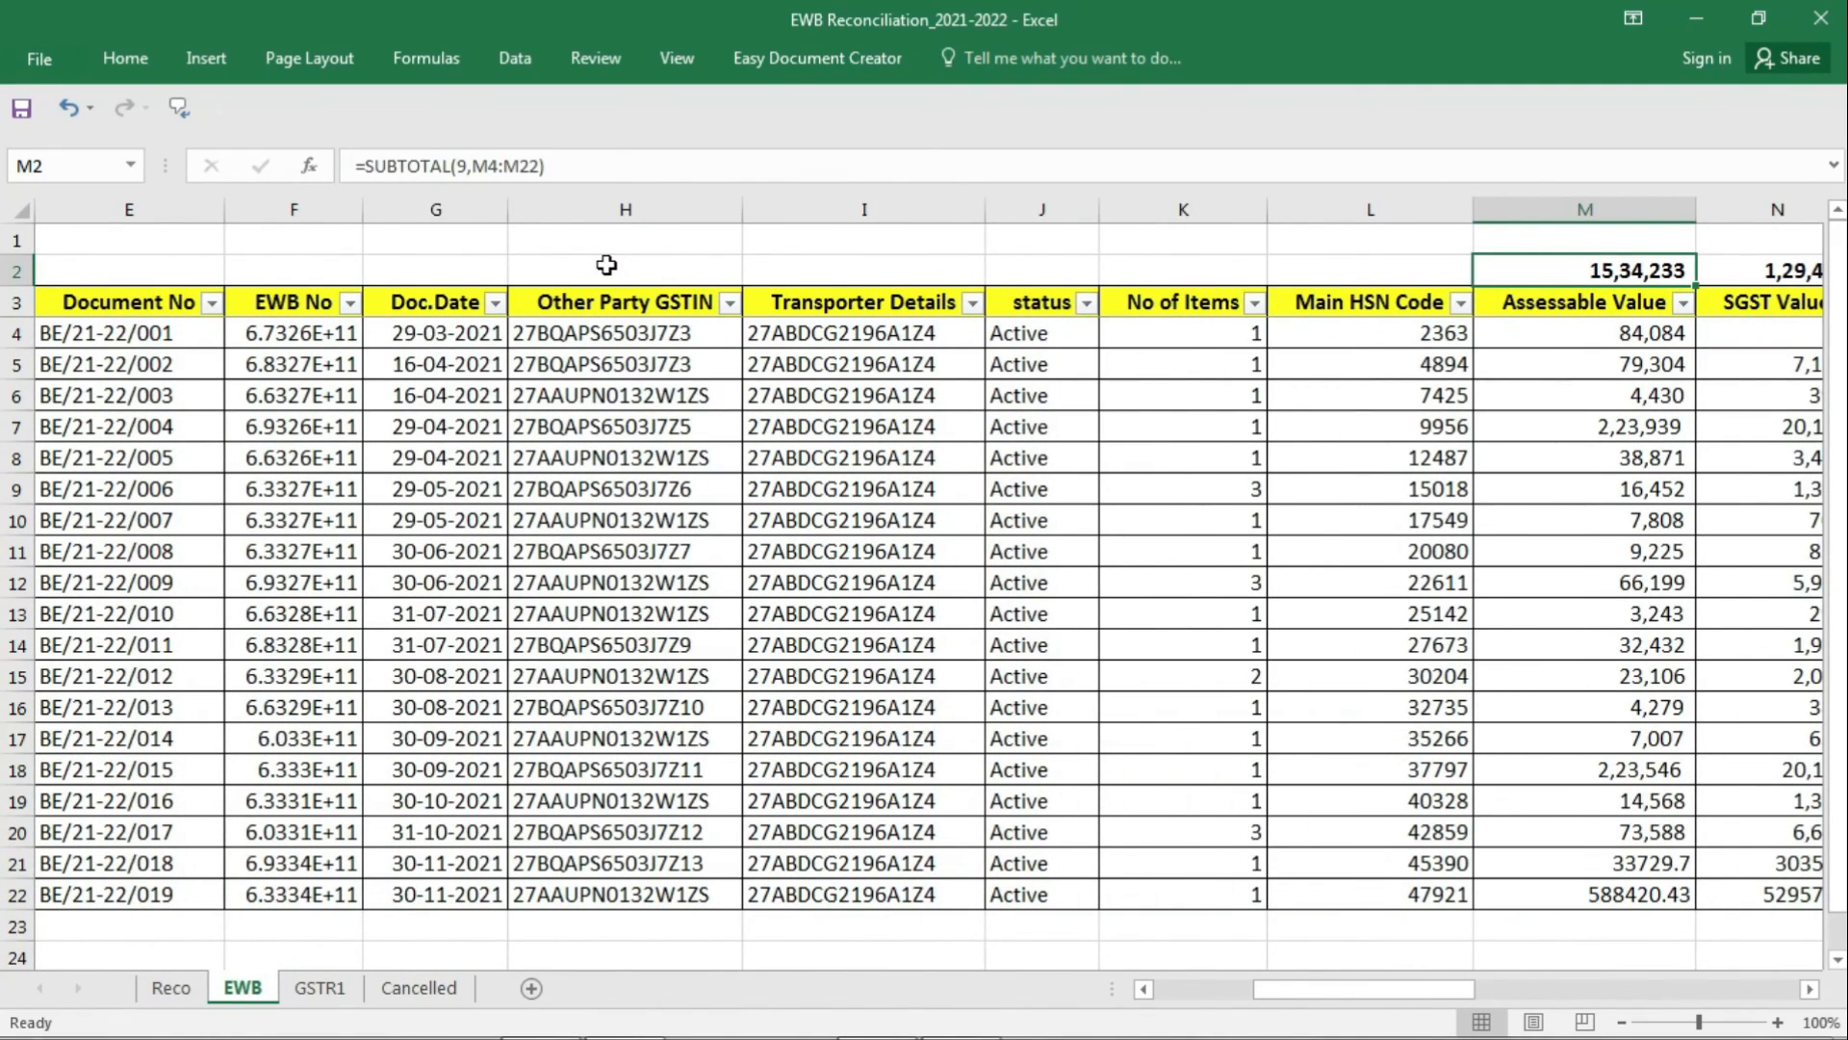
key(ctrl+c)
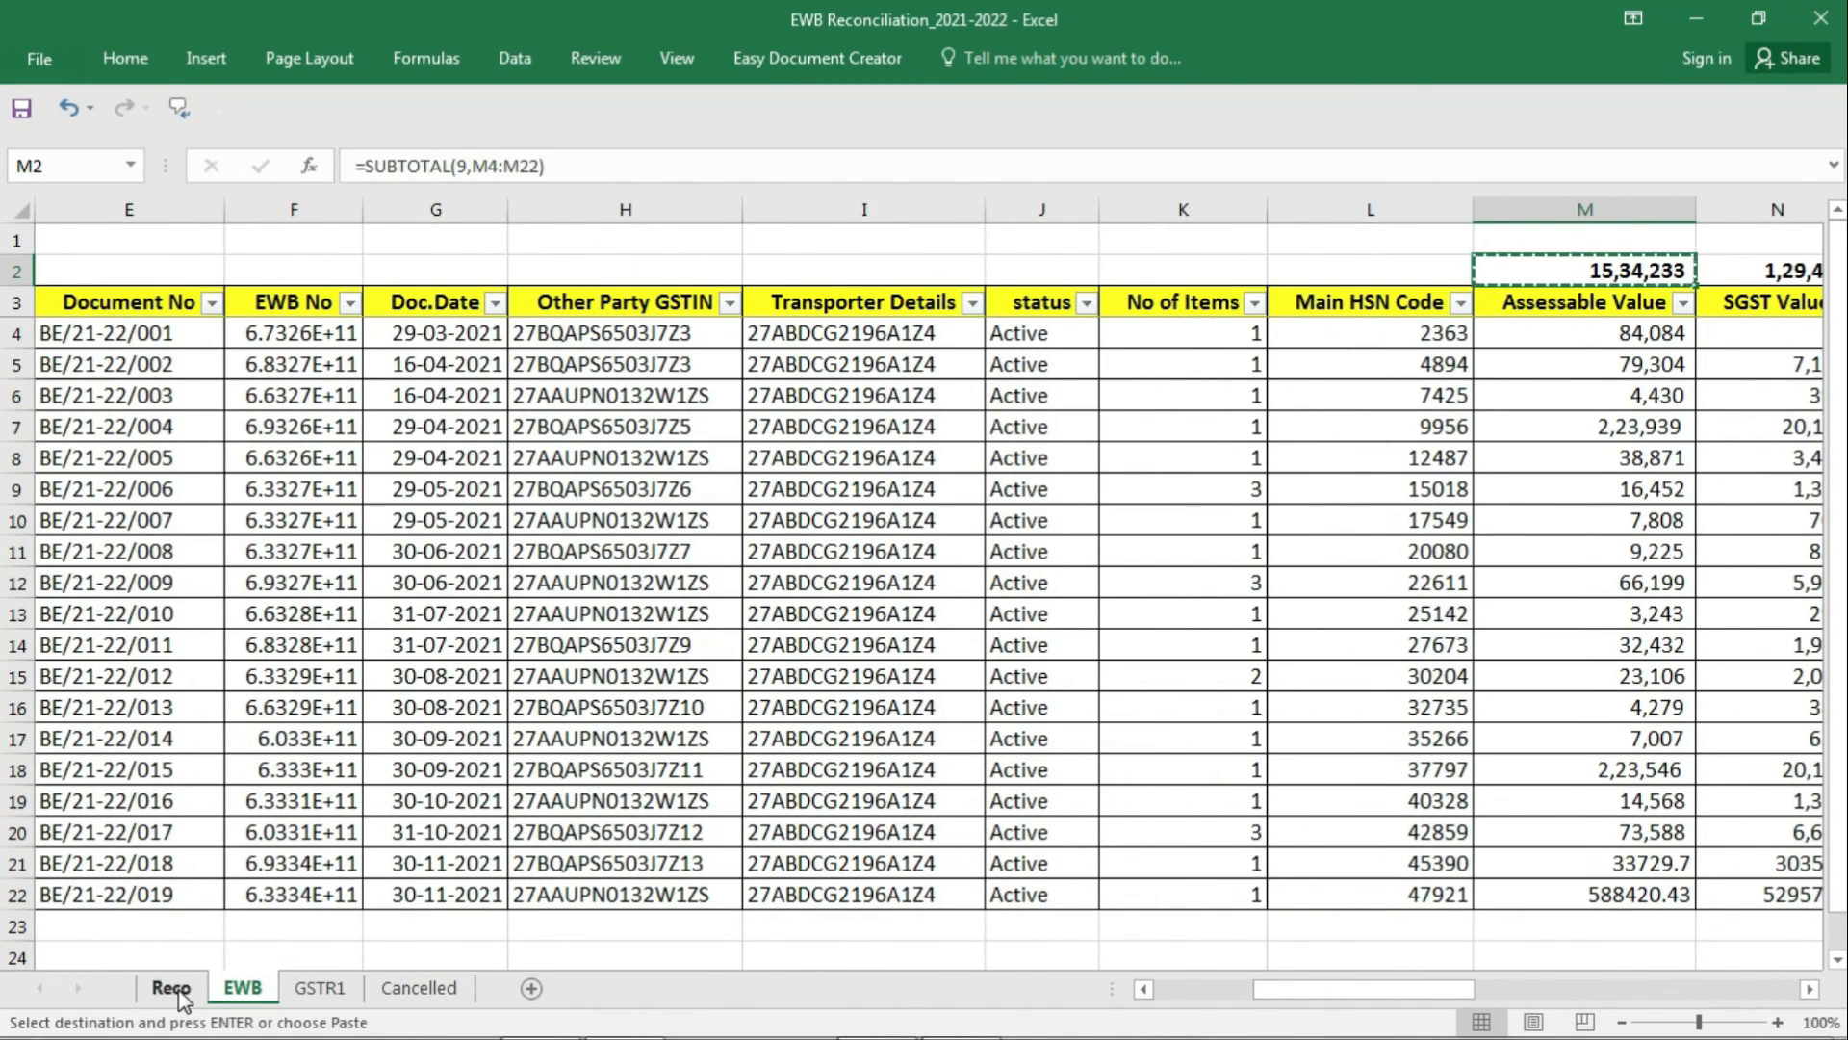
click(171, 987)
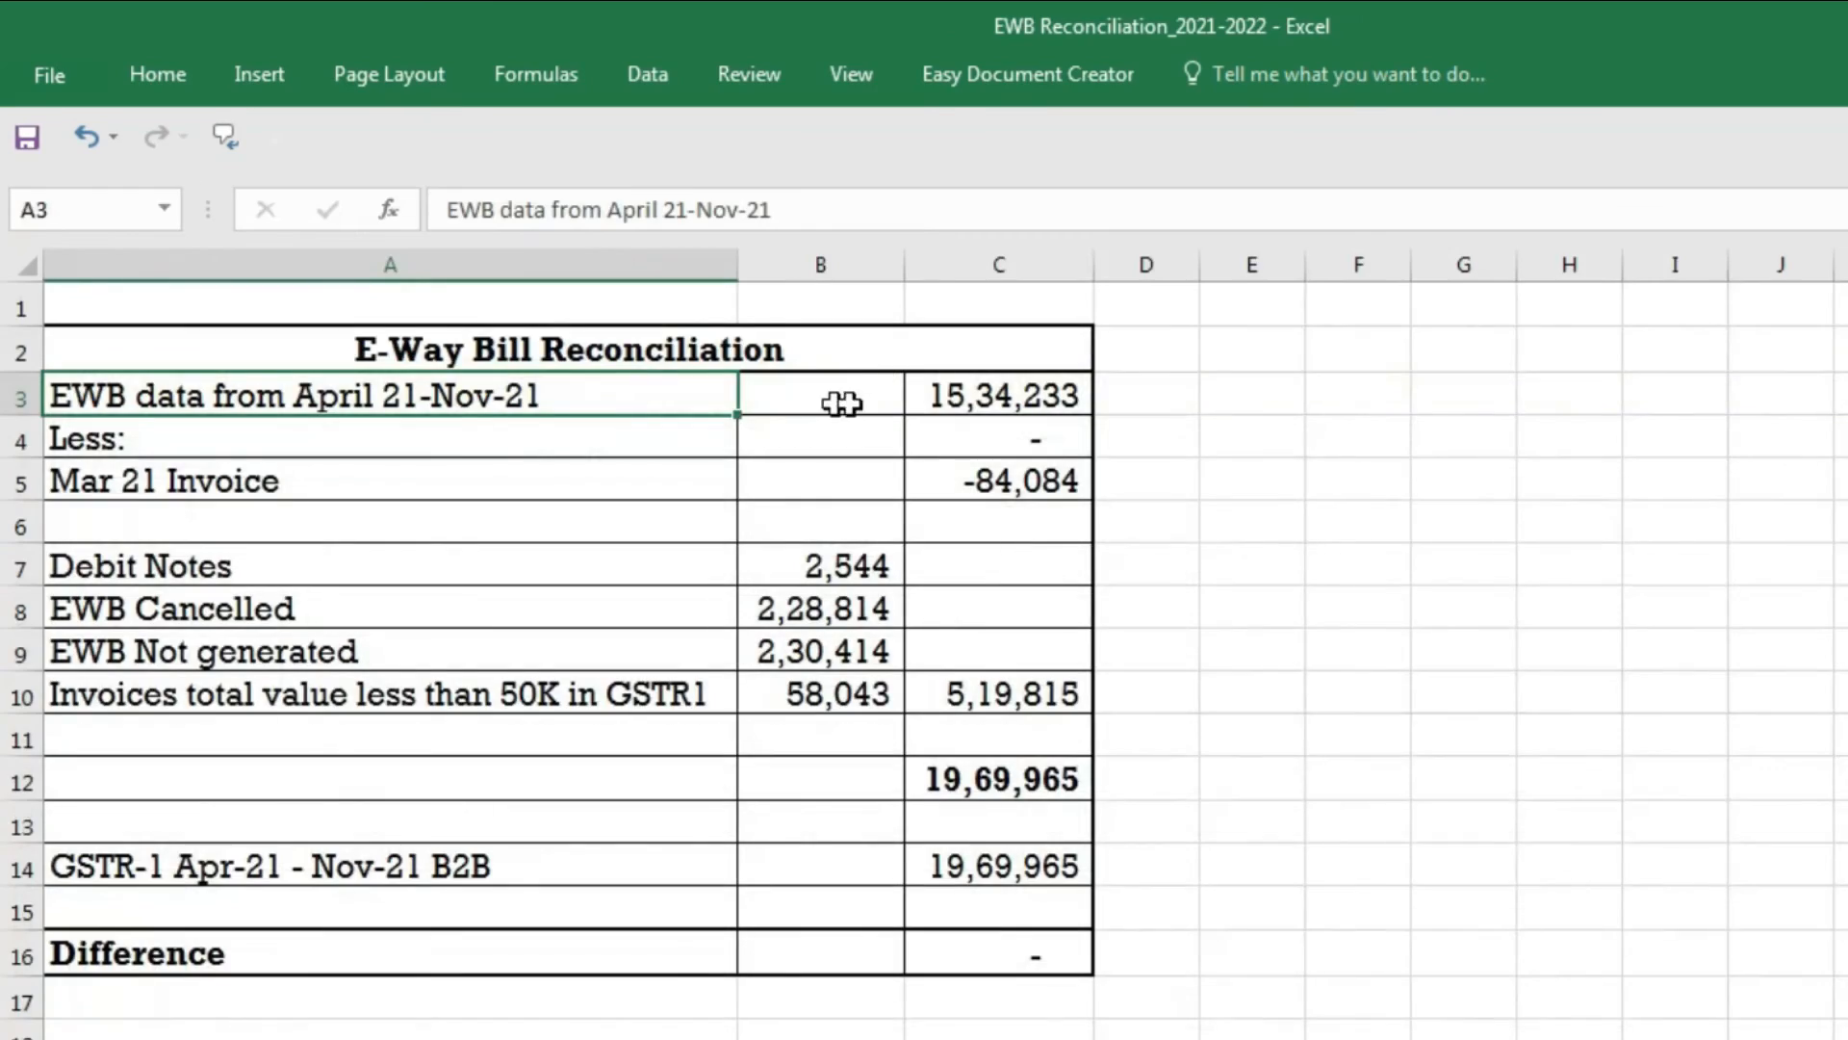
click(992, 393)
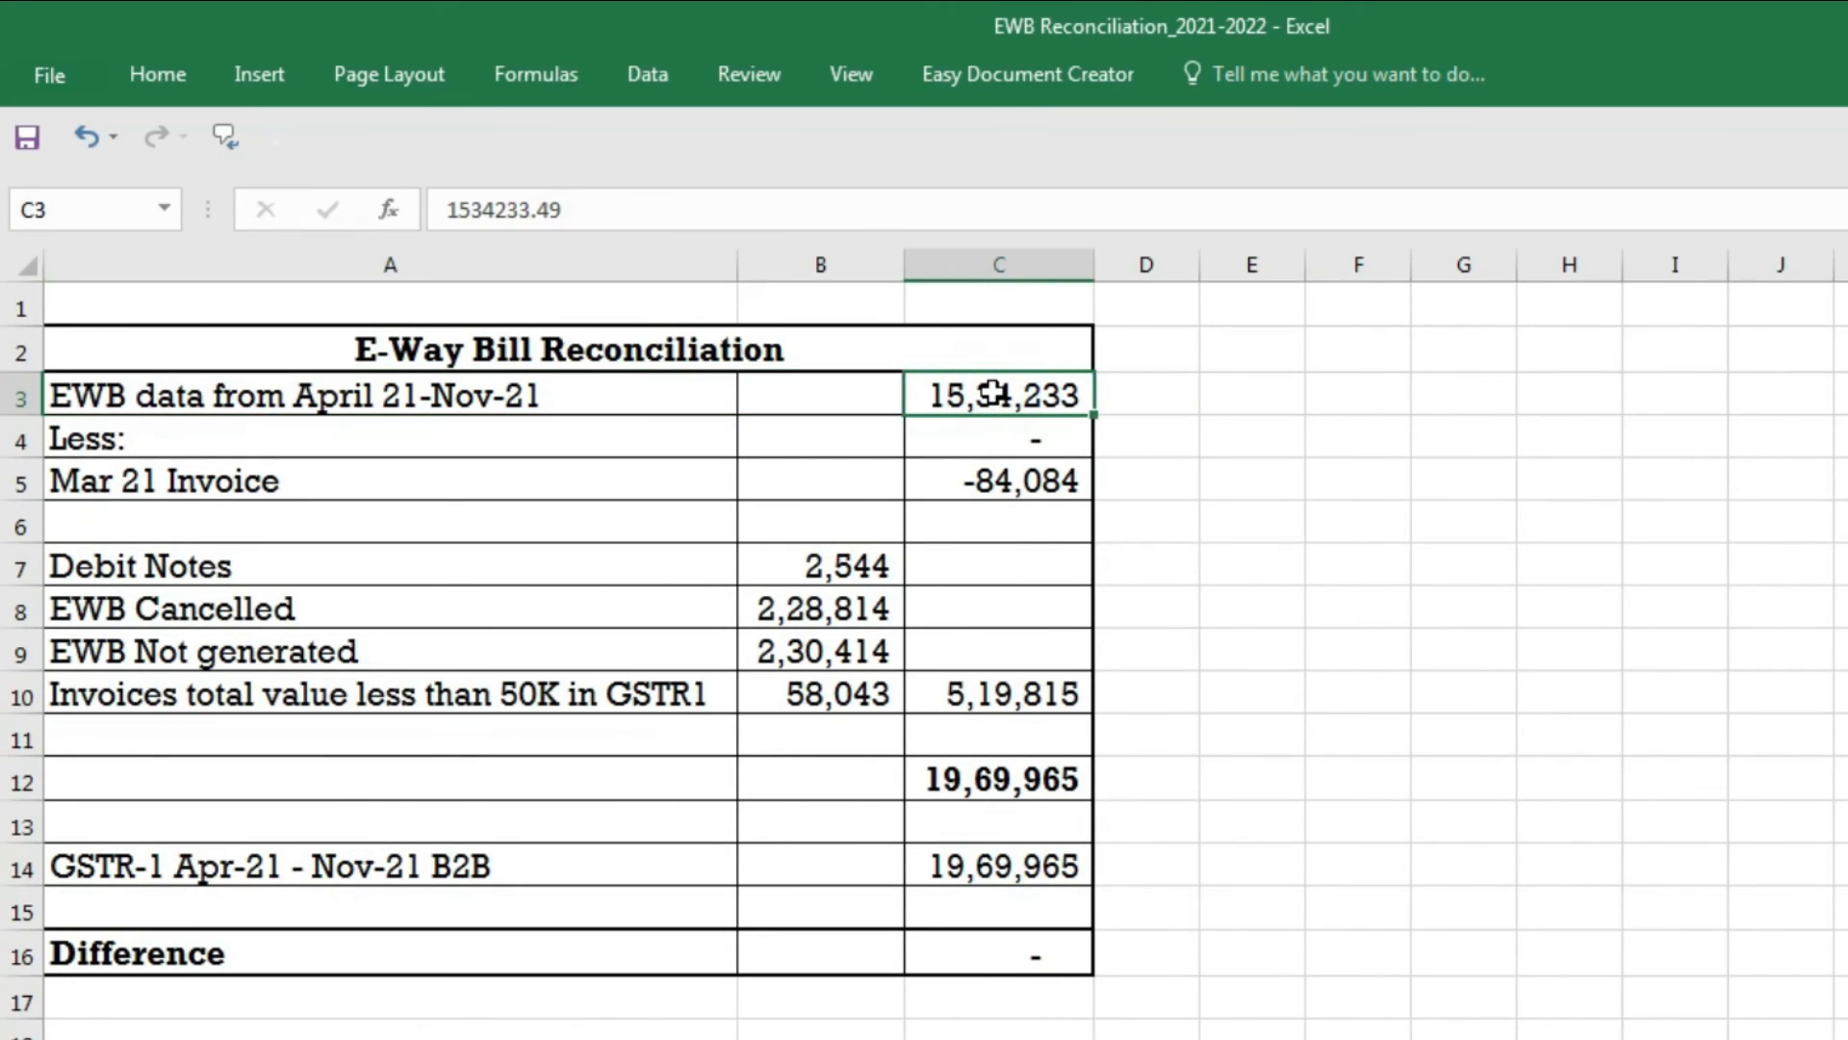
key(ctrl+alt+v)
key(v)
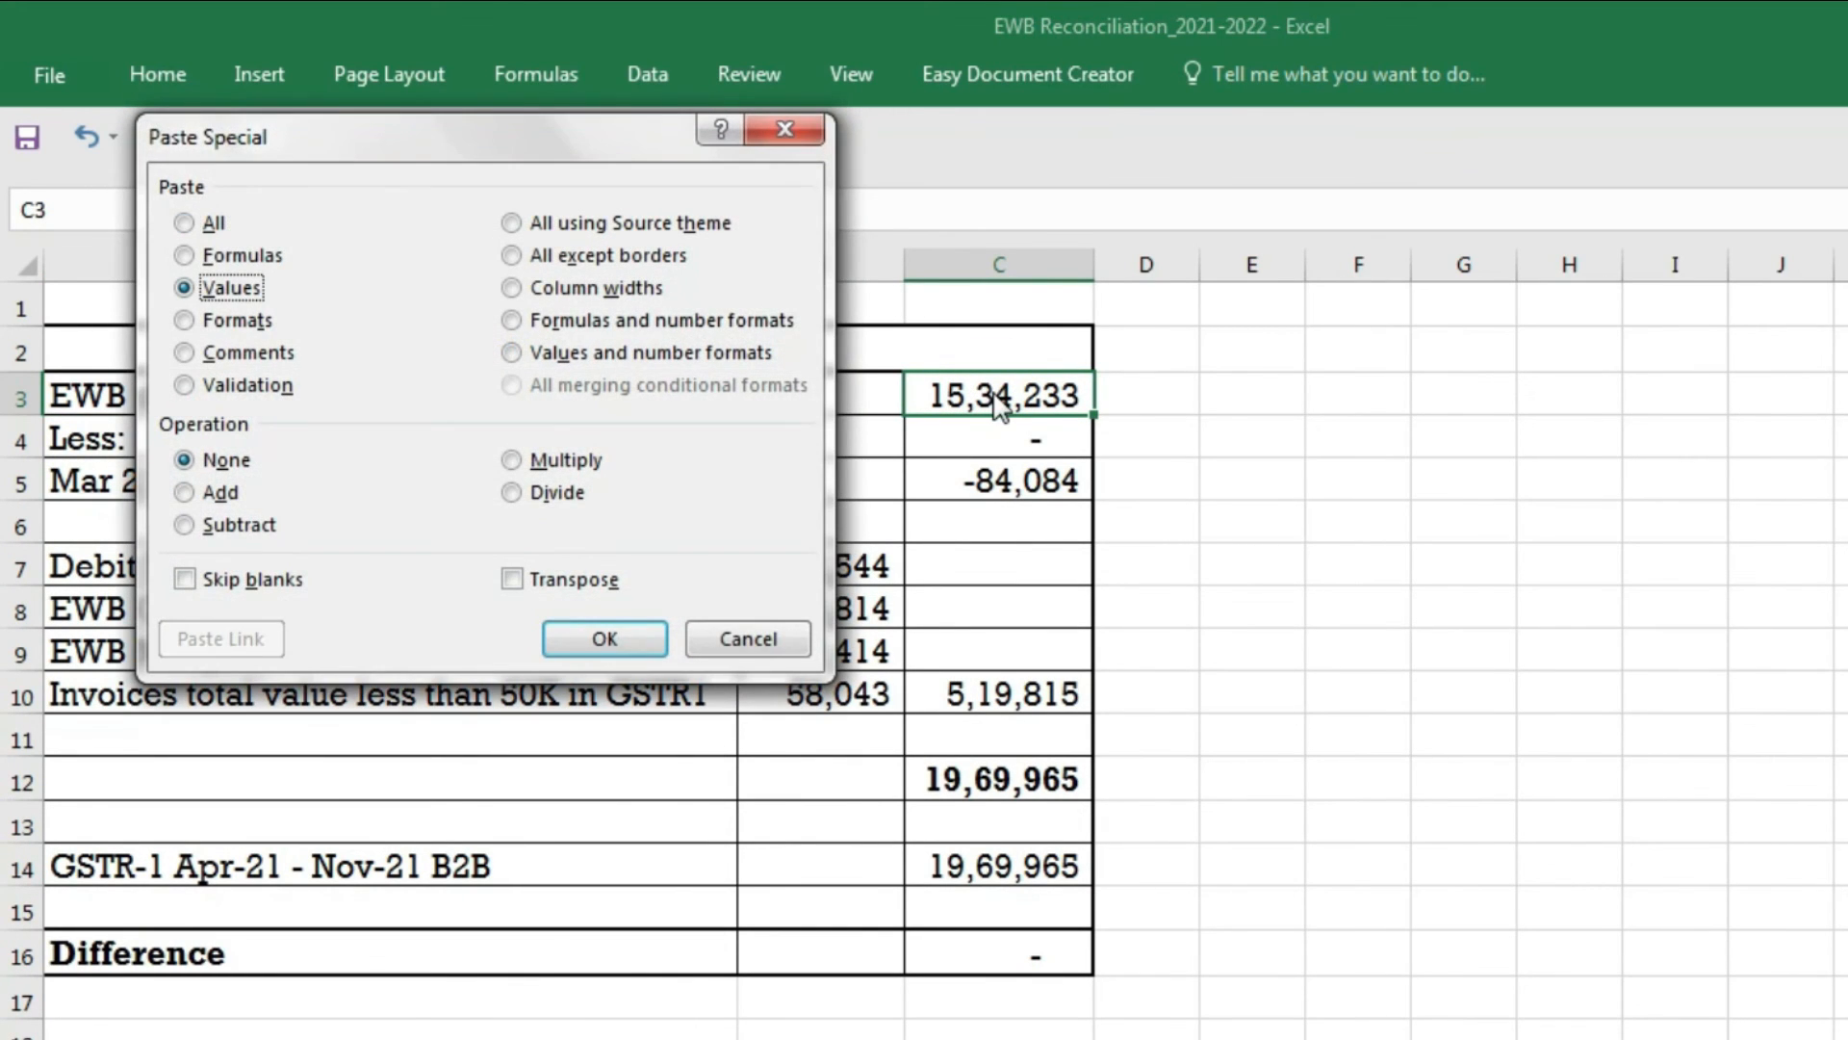
key(Return)
Filter the Remarks column of the EWB sheet to show only the March-21 Invoice entry for the Mar 21 Invoice row.
click(325, 474)
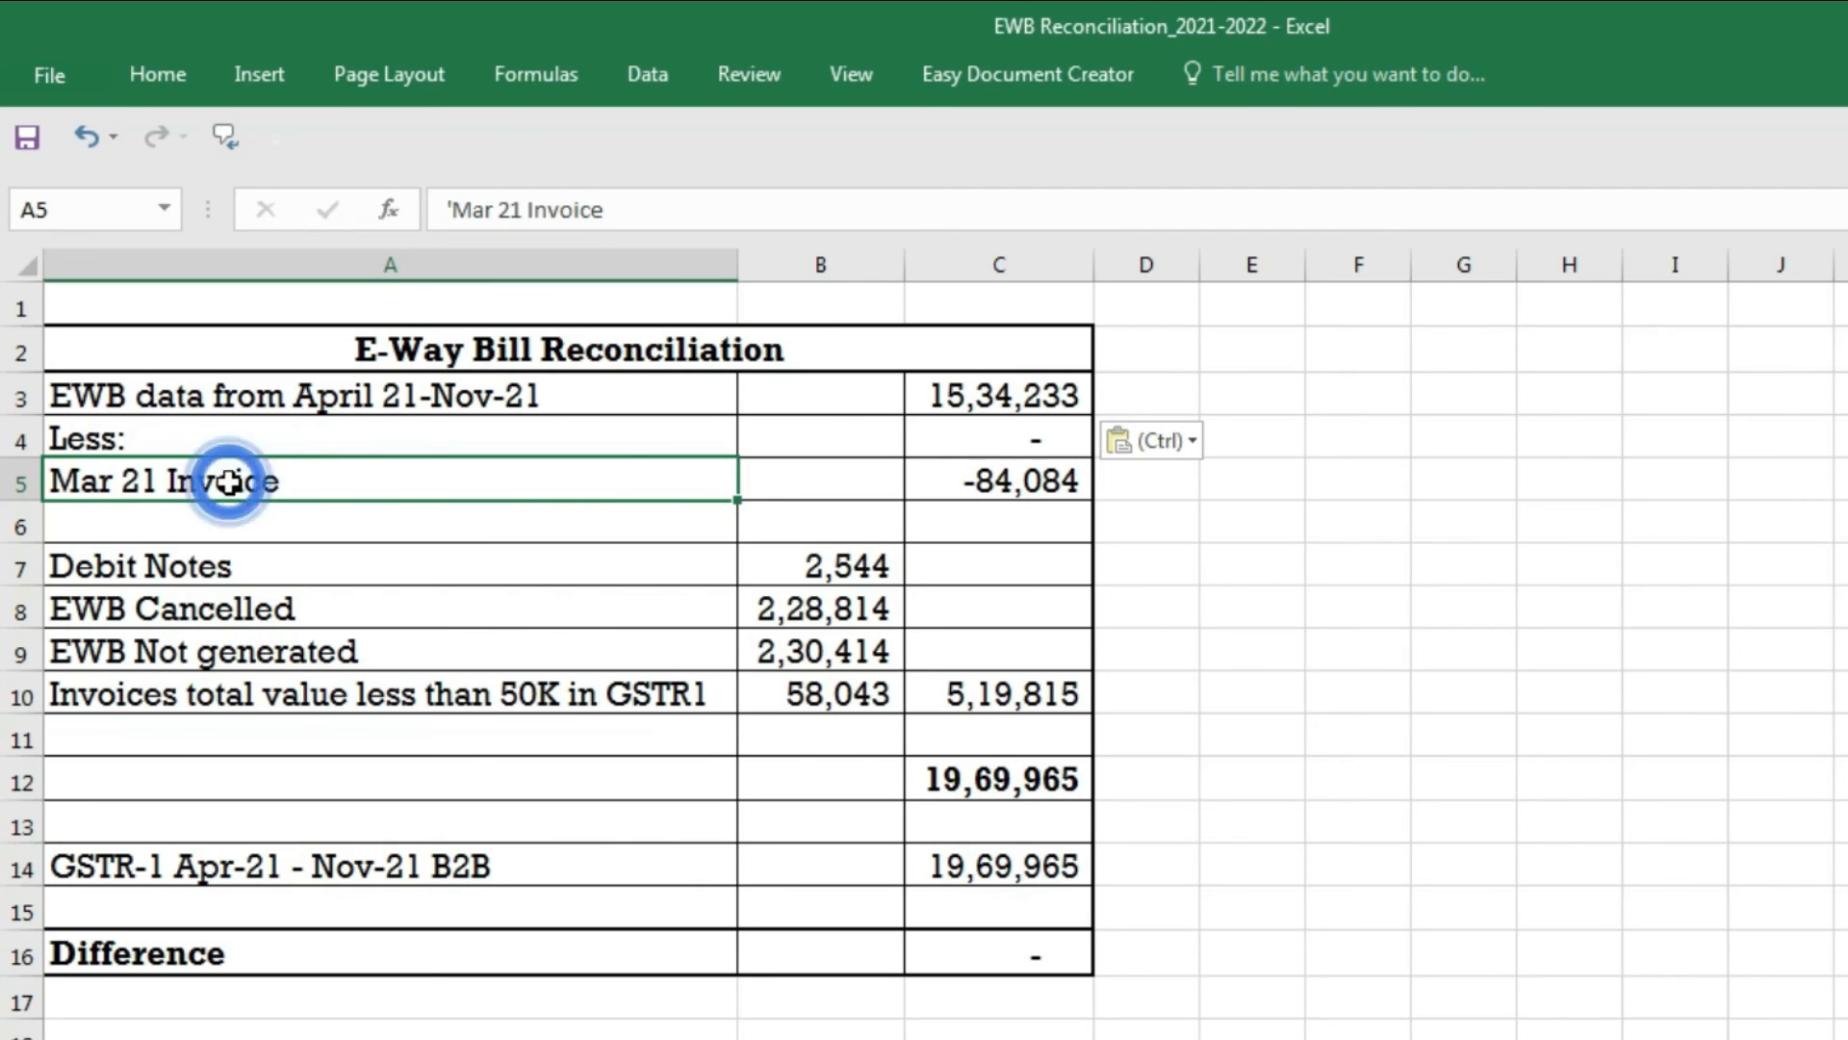
click(1013, 478)
click(242, 987)
key(ctrl+Right)
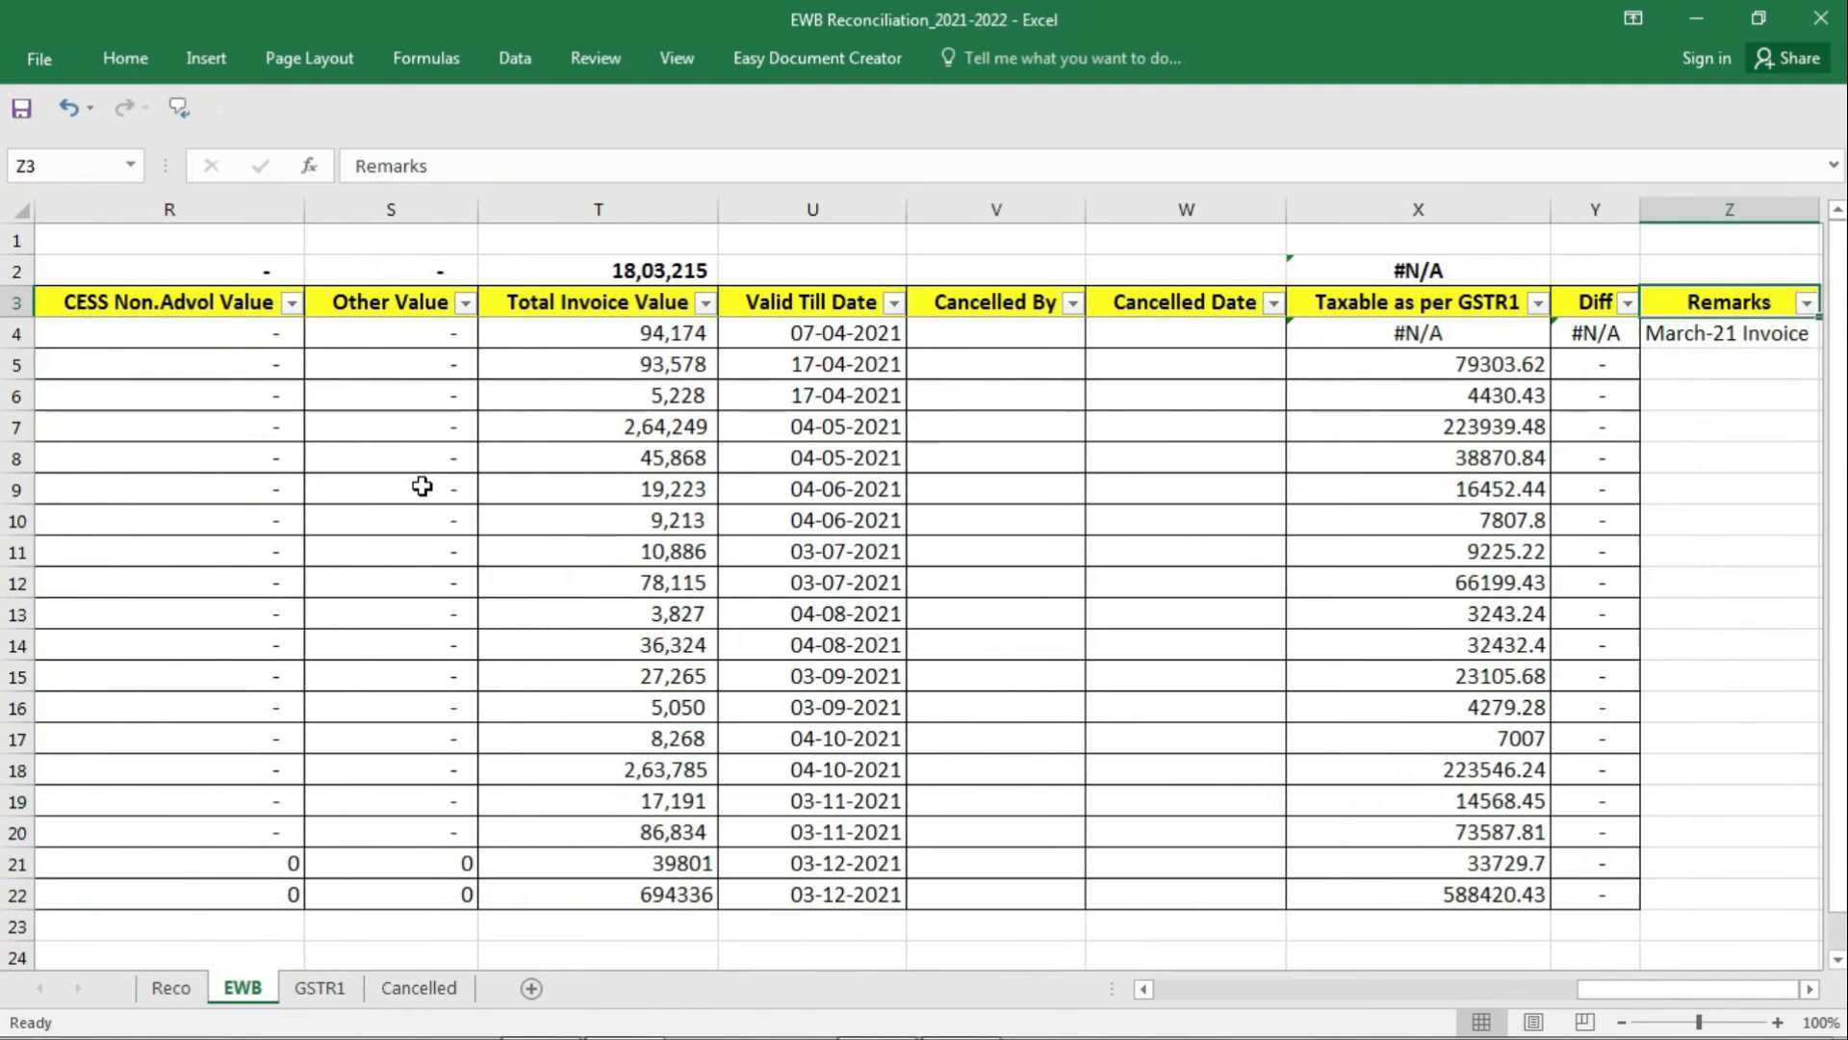
key(alt+Down)
key(Down)
key(Up)
key(Up)
key(Up)
key(space)
key(Down)
key(space)
key(Return)
Paste the filtered Assessable Value subtotal from the EWB sheet as a value into the Mar 21 Invoice cell C5 on Reco.
key(Up)
key(ctrl+Left)
key(ctrl+Left)
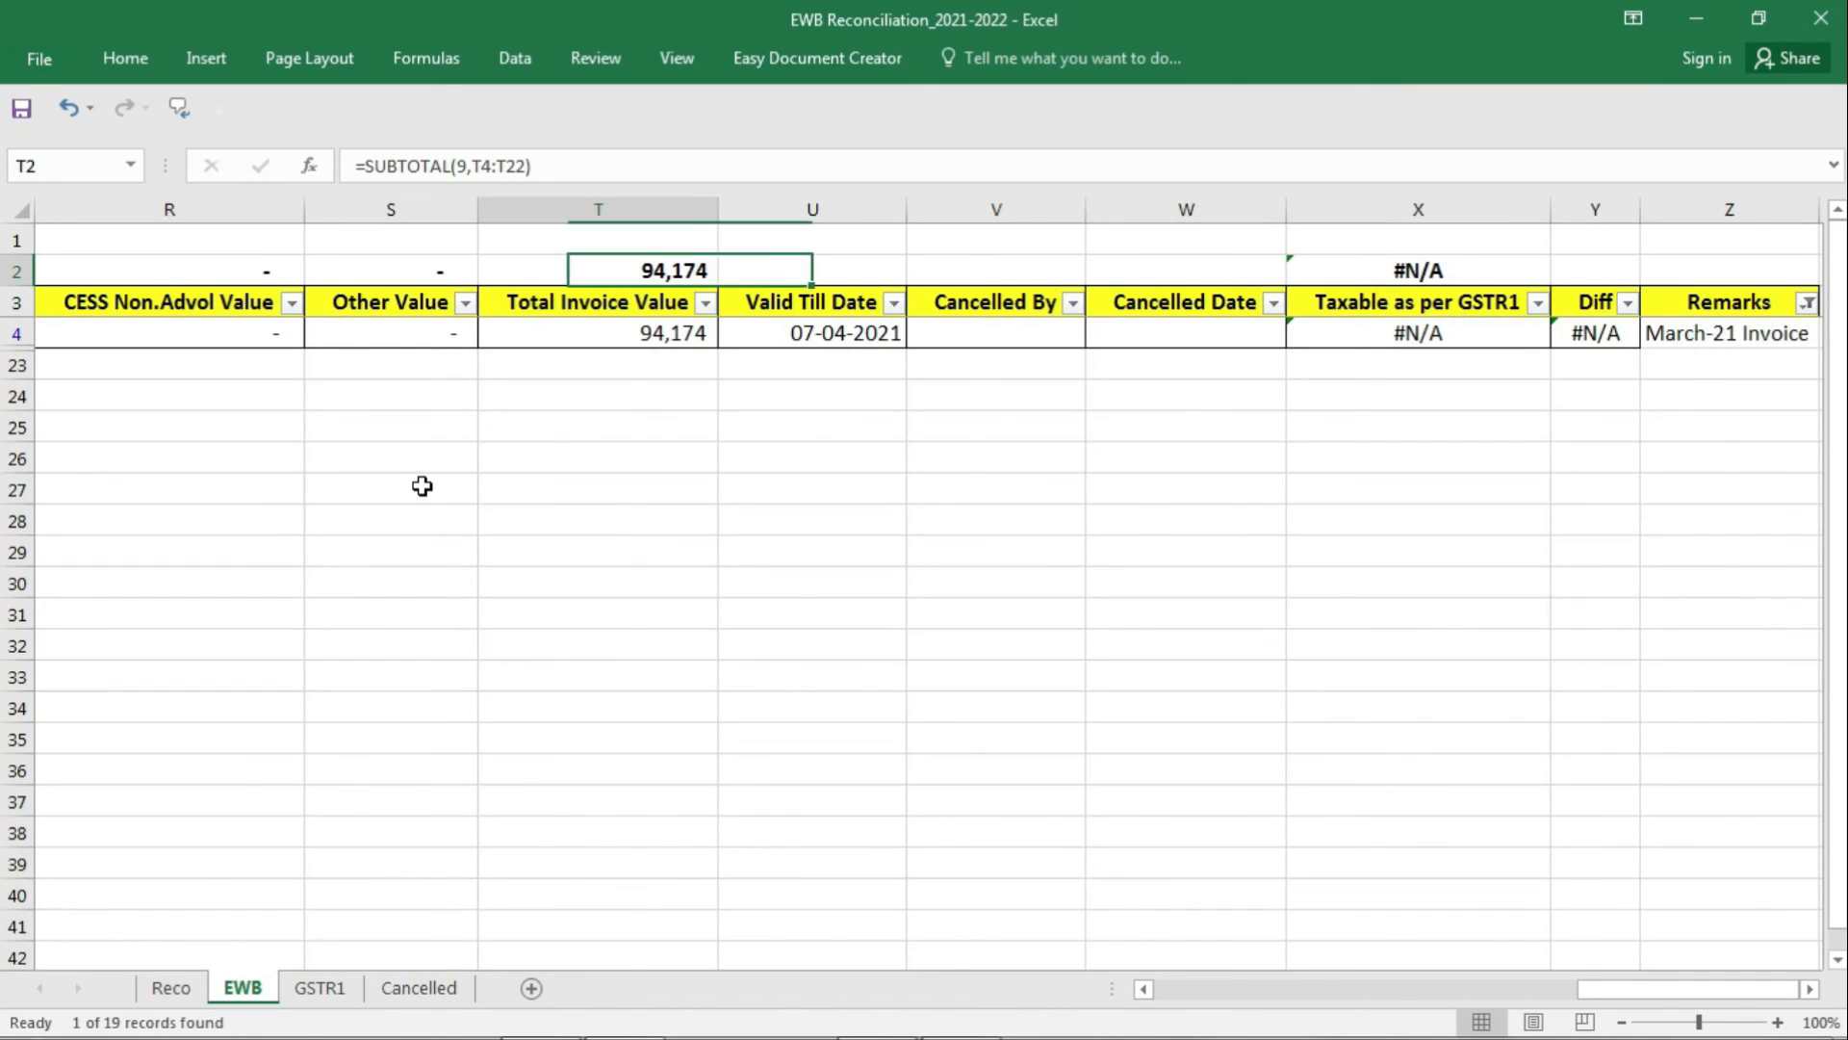
key(ctrl+Left)
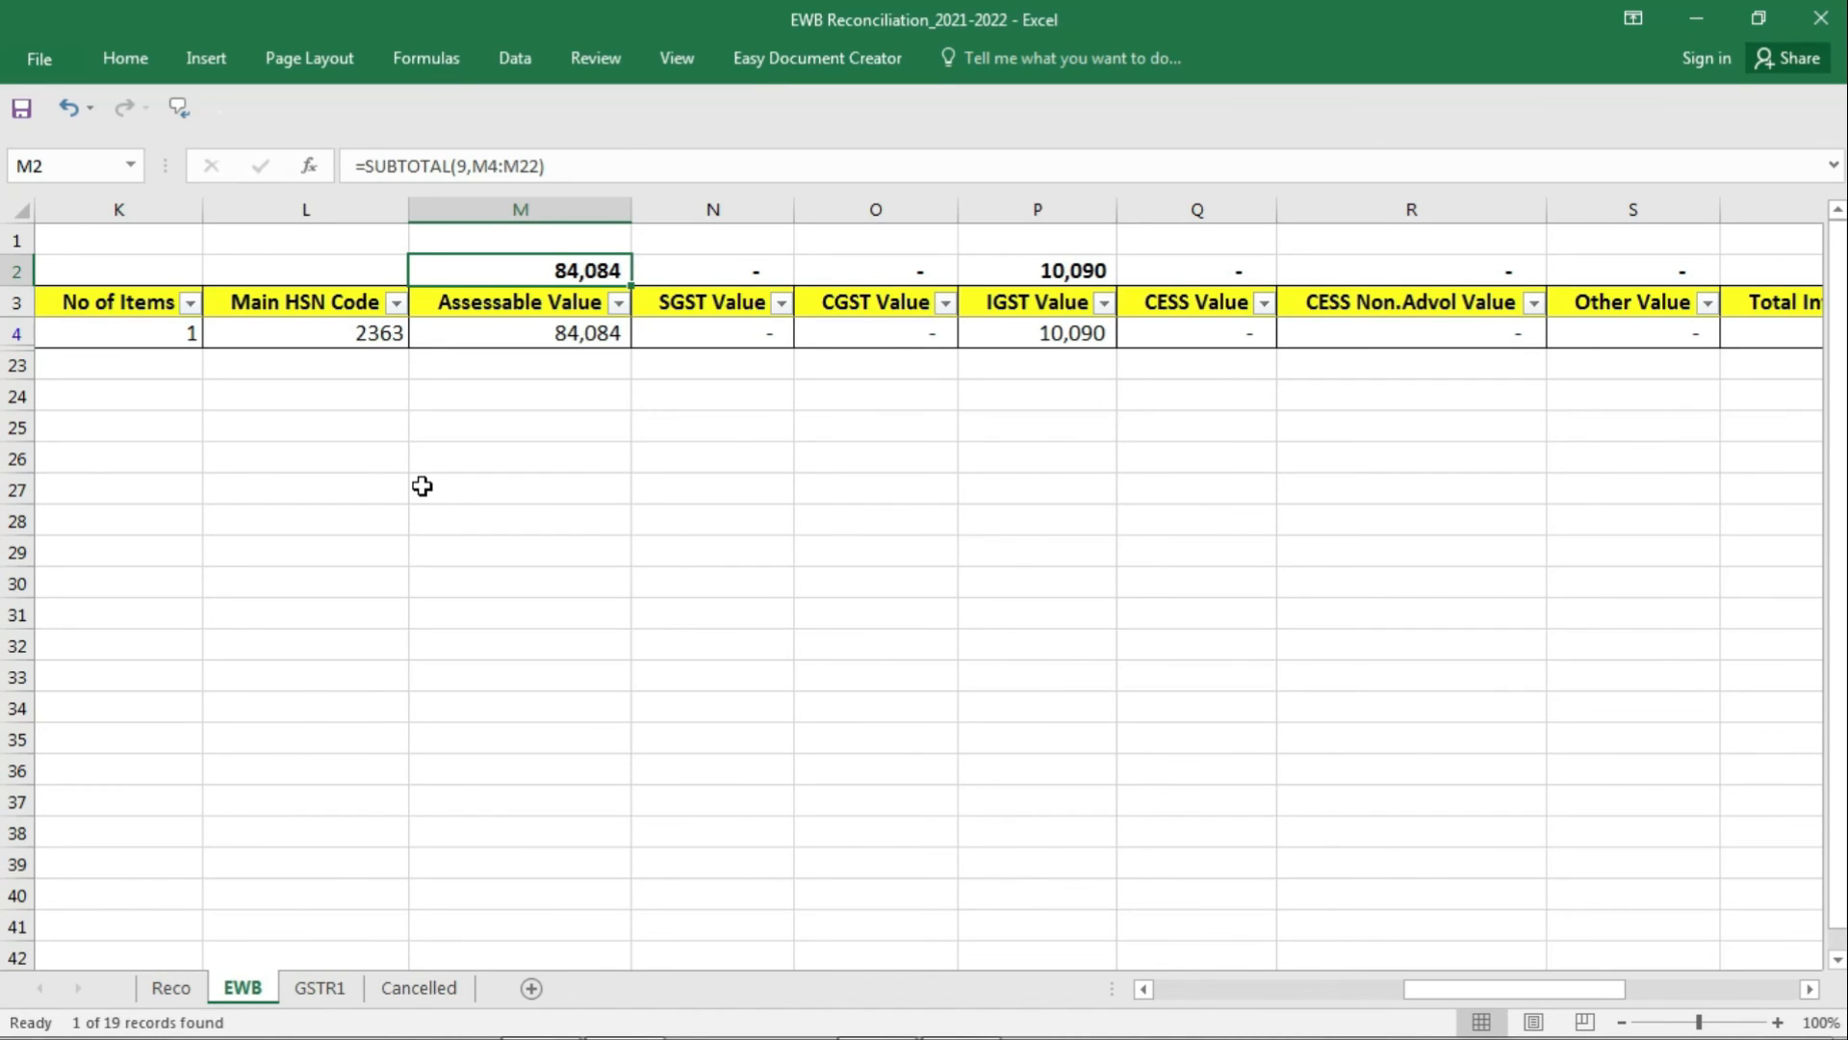
key(ctrl+c)
key(ctrl+Page_Up)
click(837, 385)
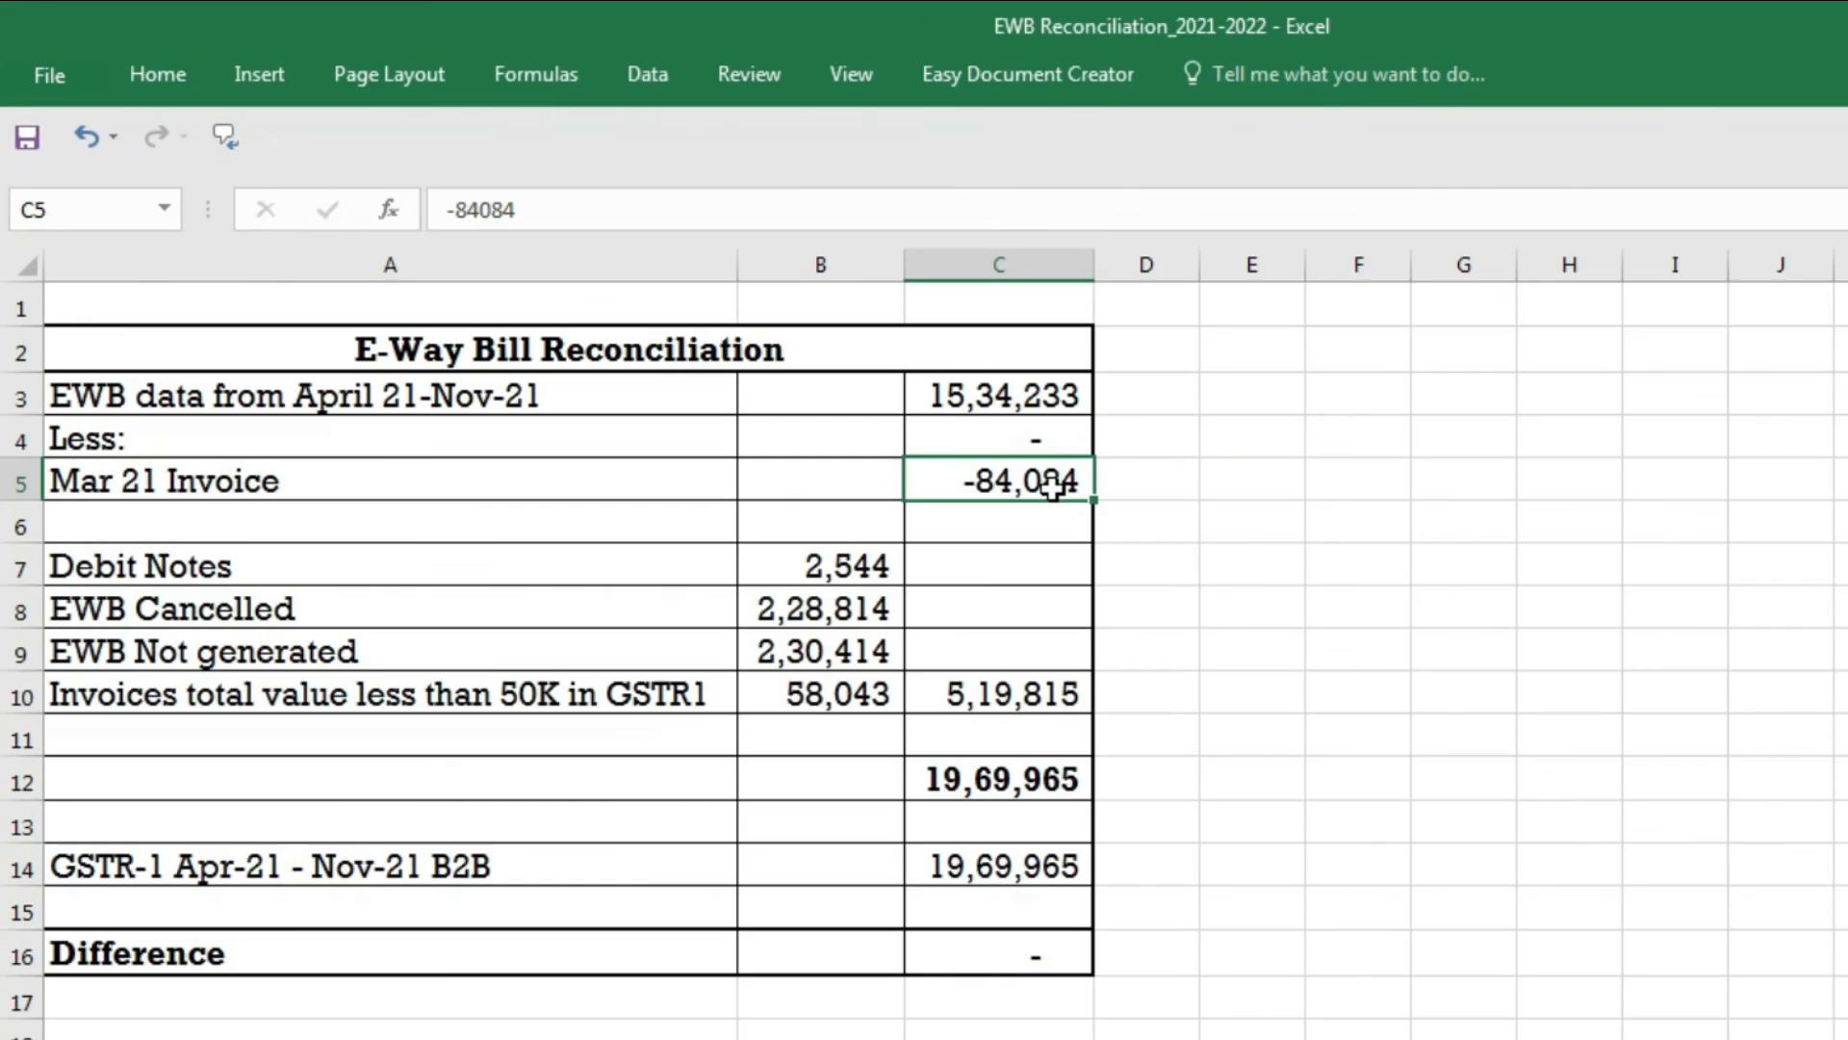
key(ctrl+alt+v)
key(v)
key(m)
key(Return)
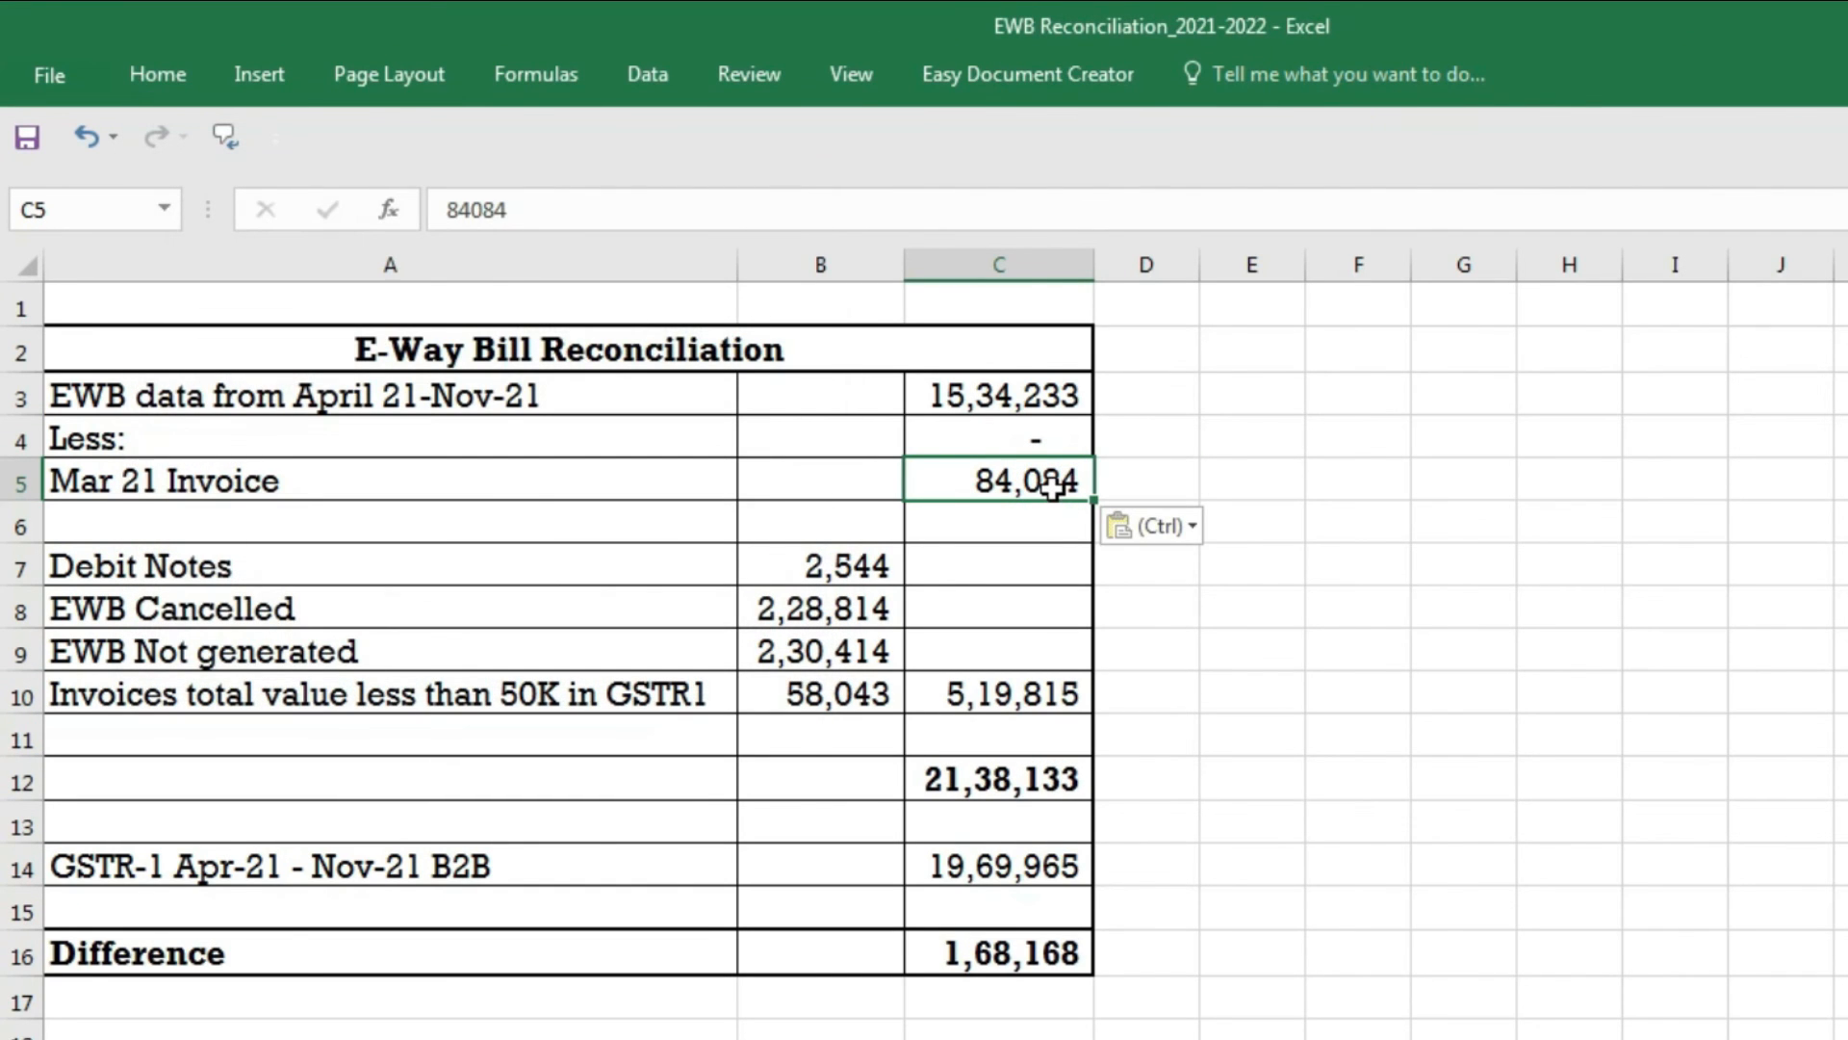
Make the Mar 21 Invoice amount in C5 negative, as -84084.
key(Left)
key(Right)
key(F2)
key(Home)
text(-)
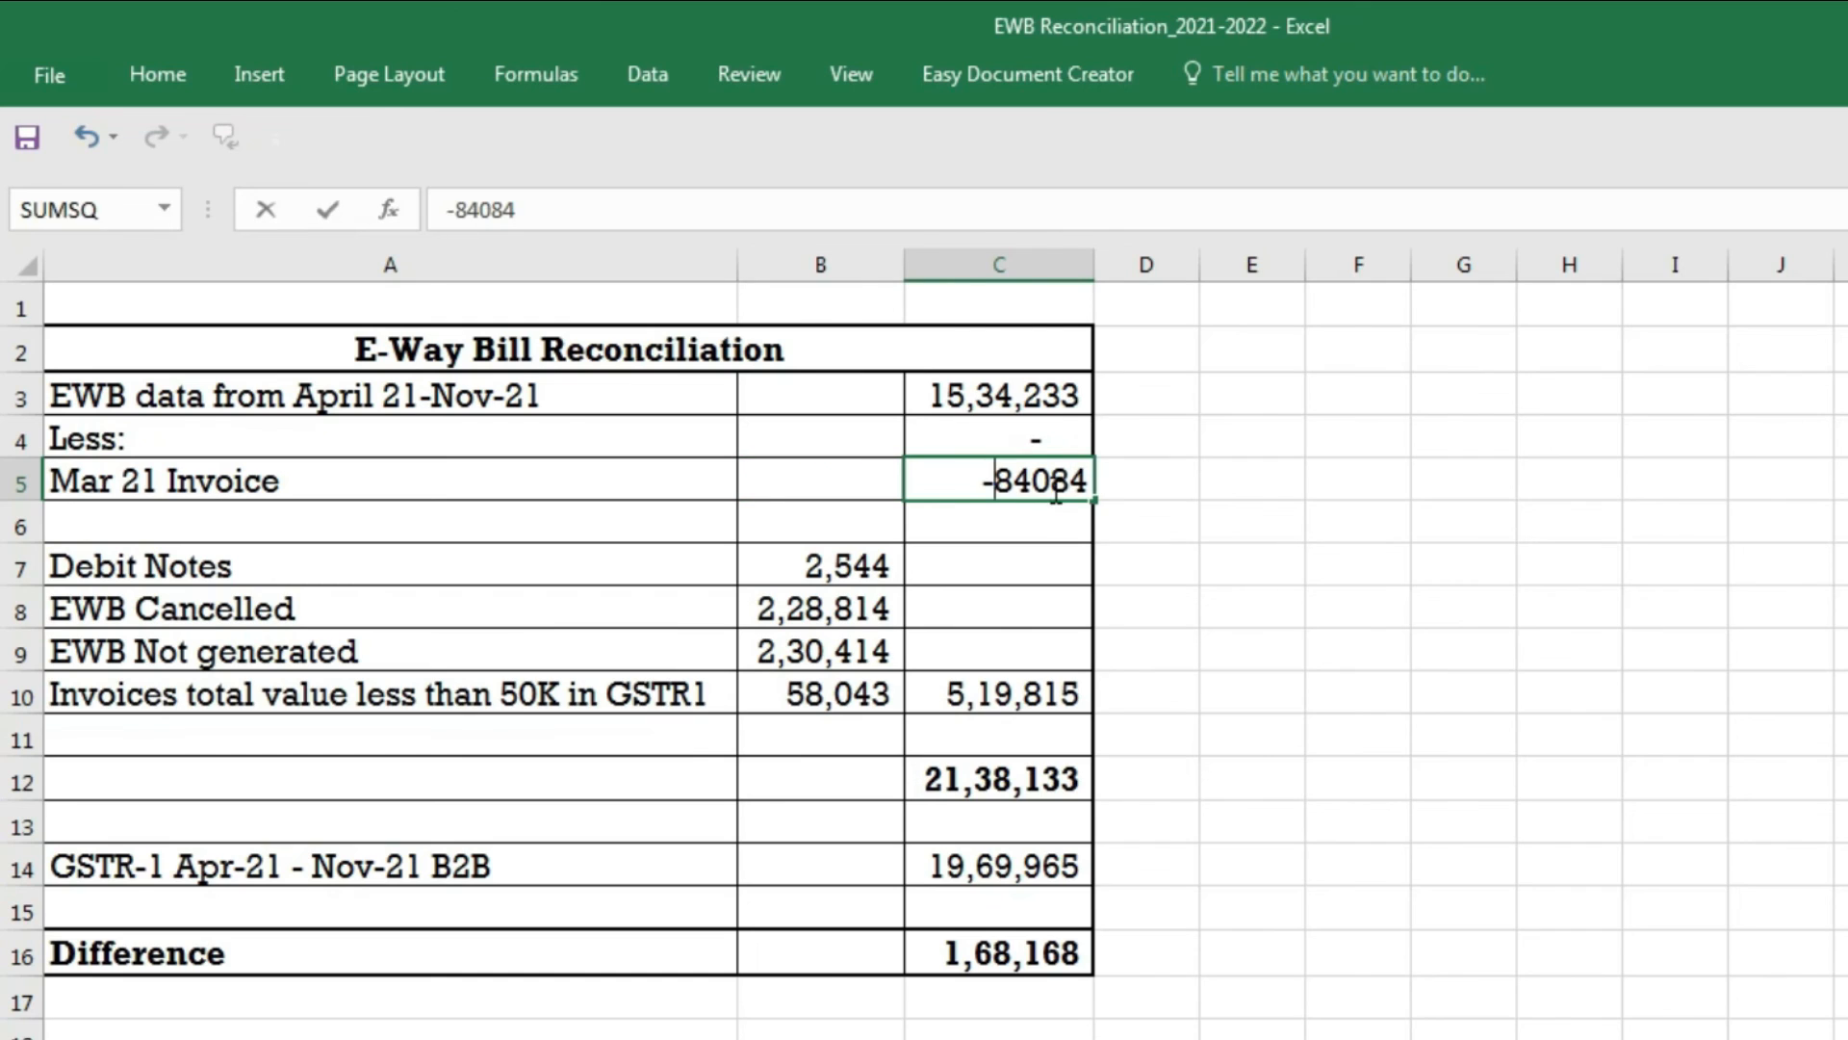
key(Return)
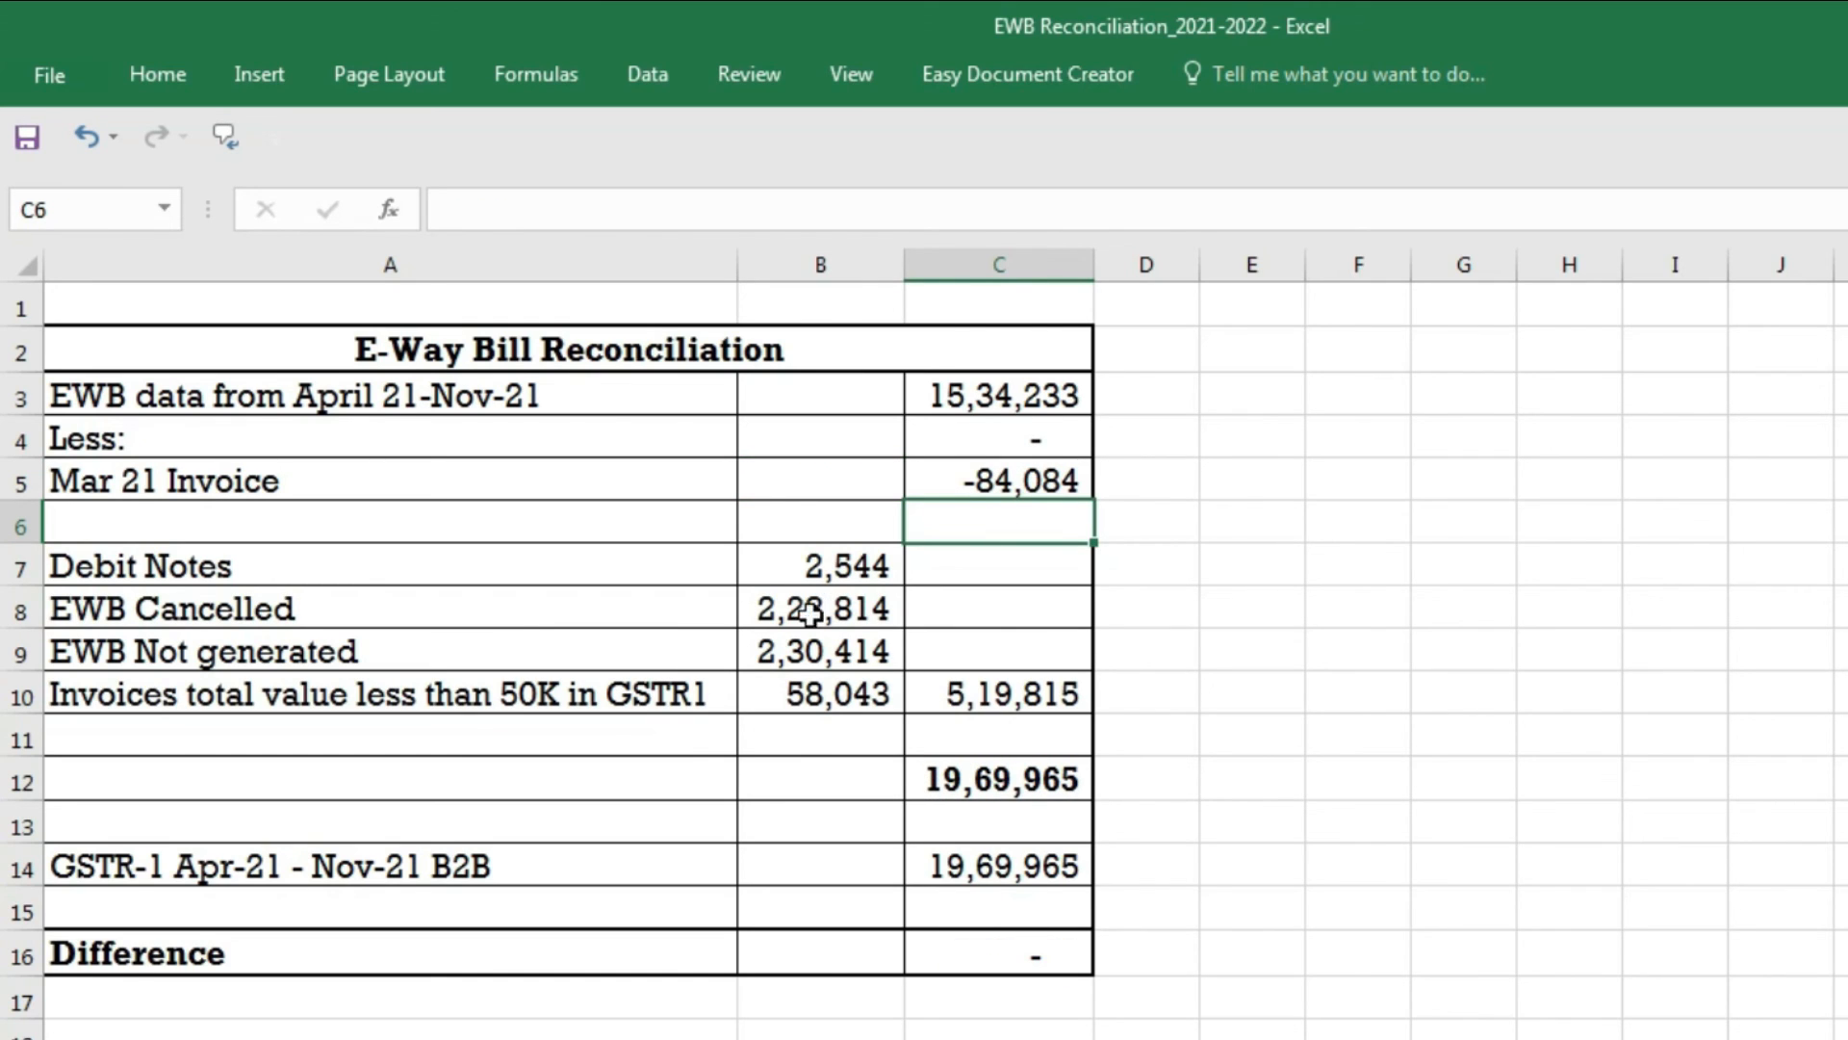
Link the Debit Notes amount in B7 to the GSTR1 summary table with the formula =GSTR1!E2.
click(807, 565)
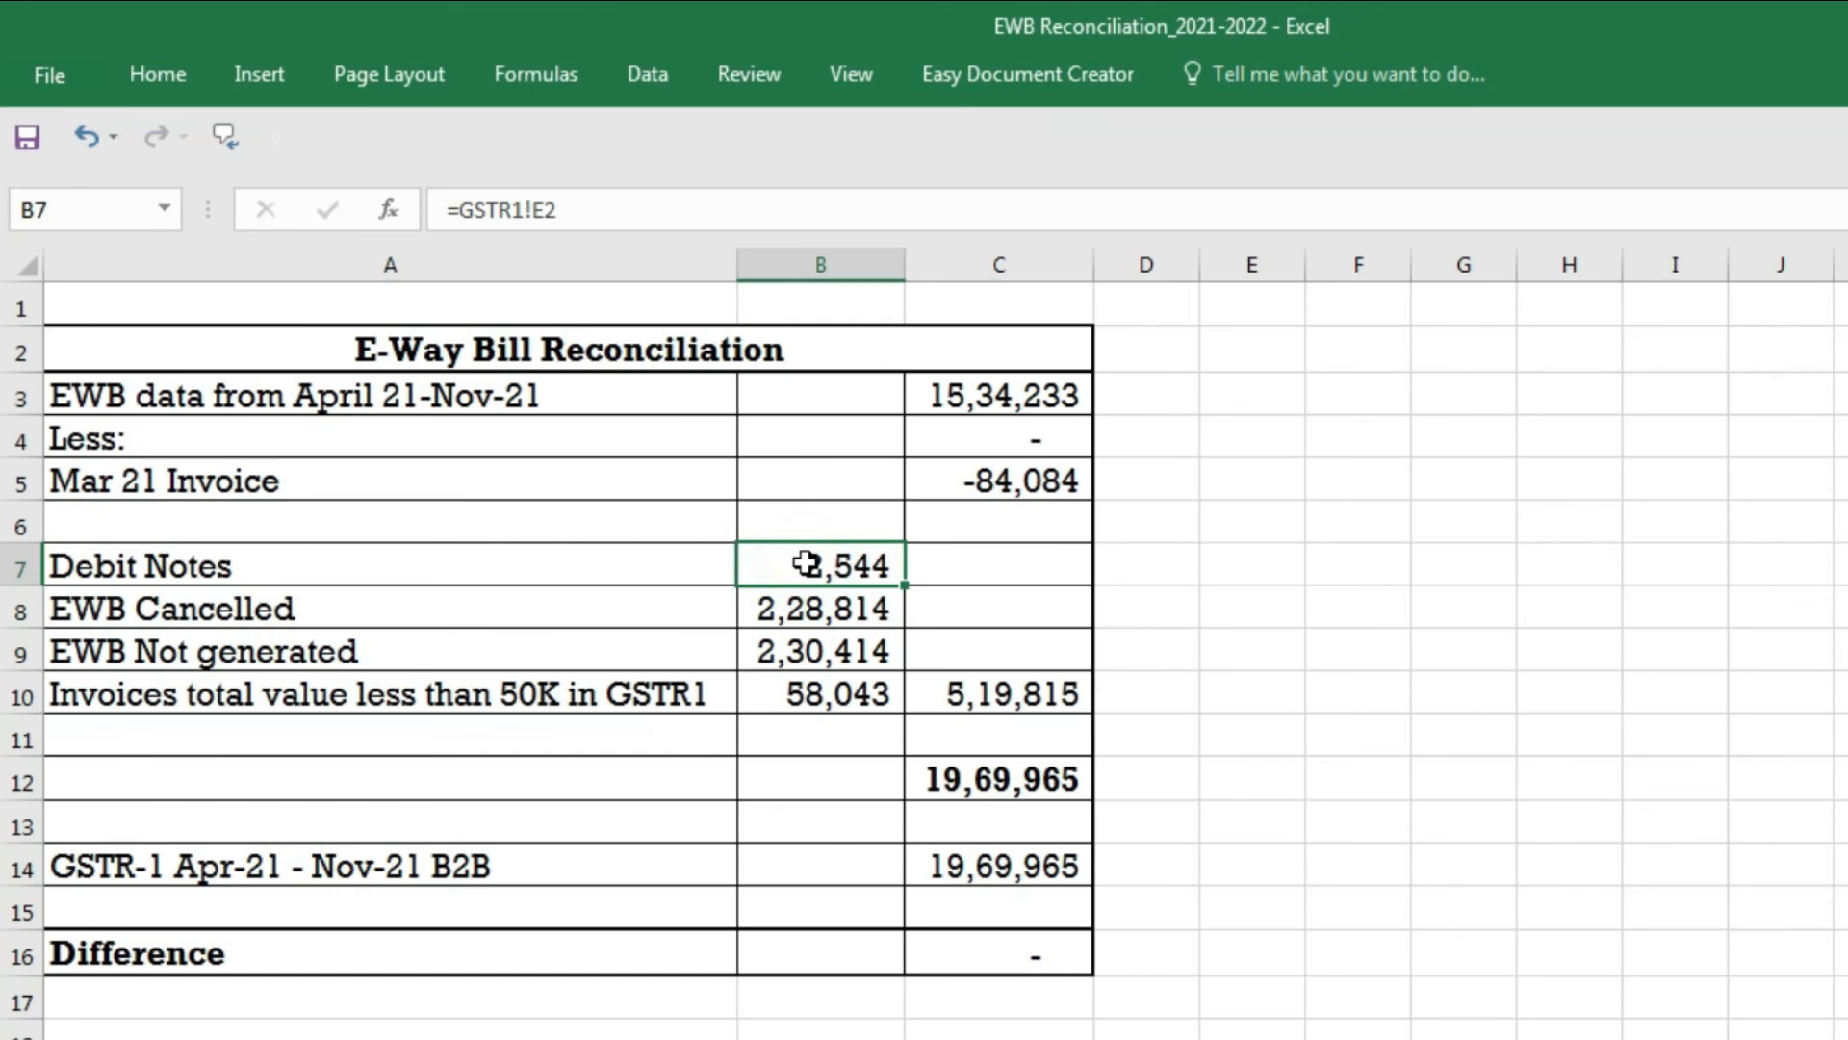
text(=)
click(886, 1036)
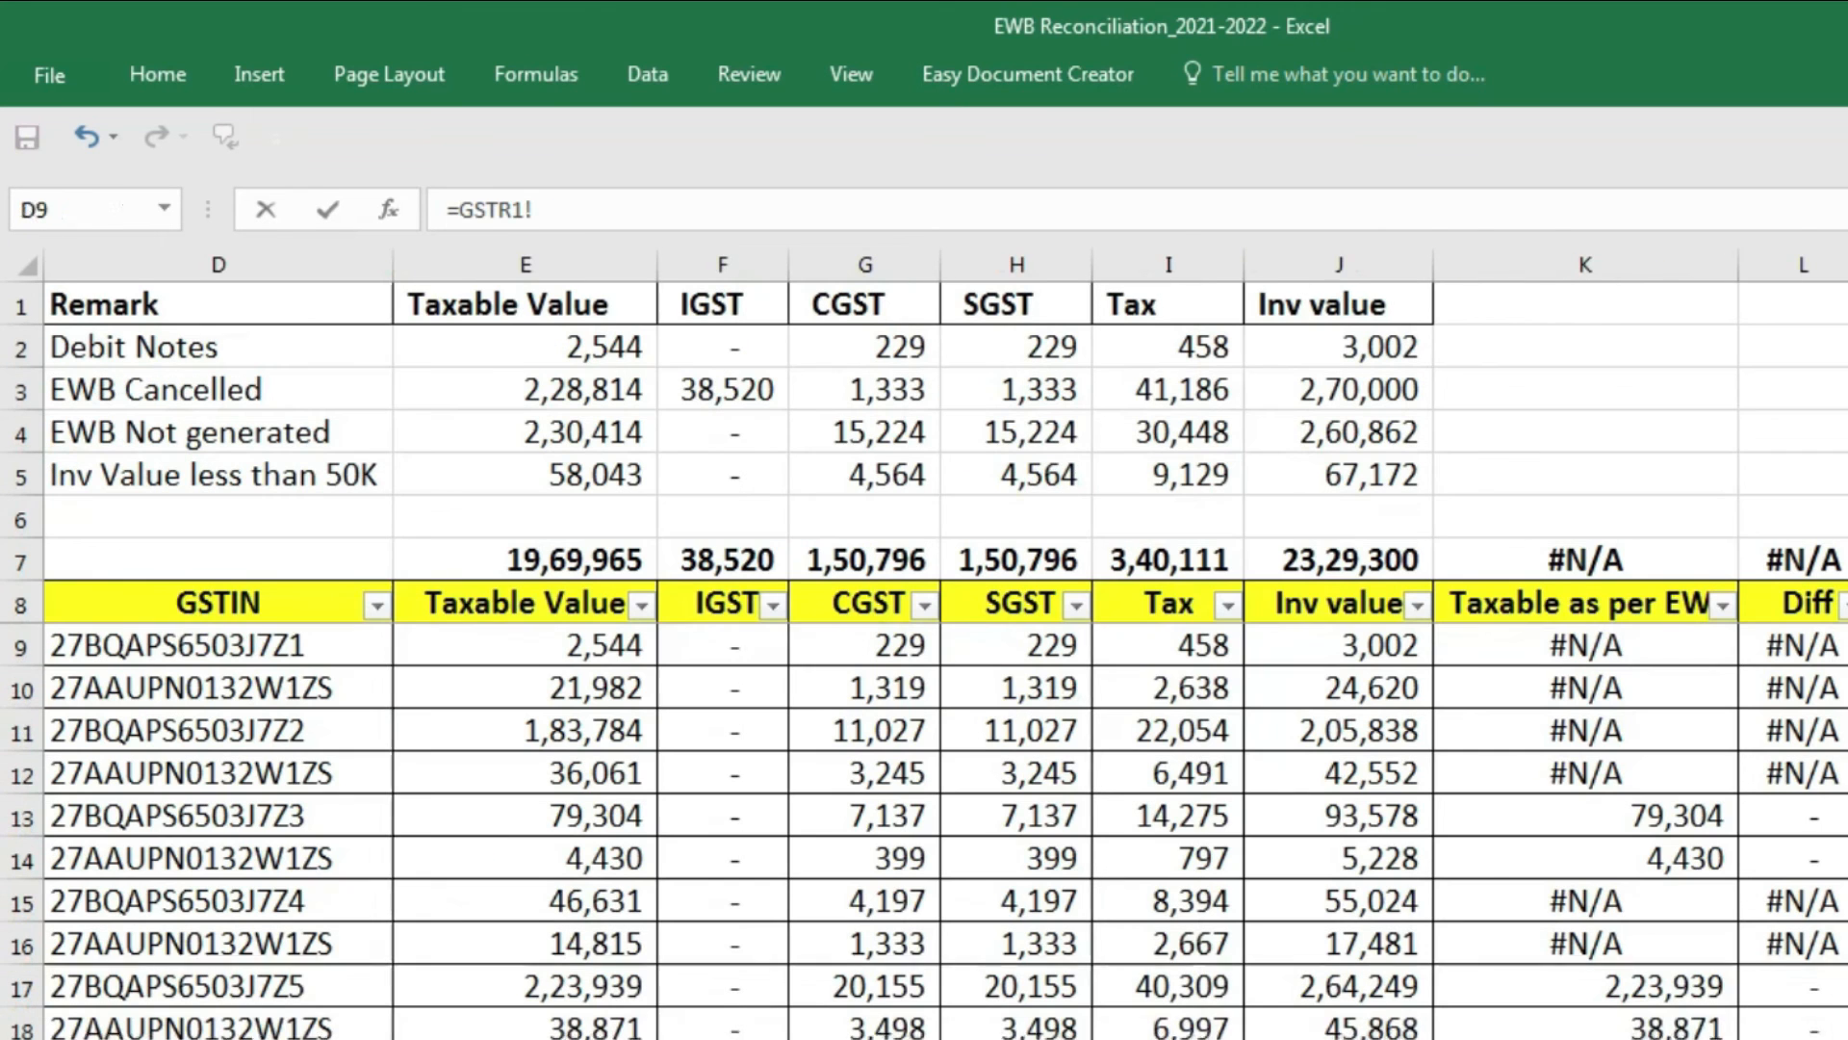
click(591, 347)
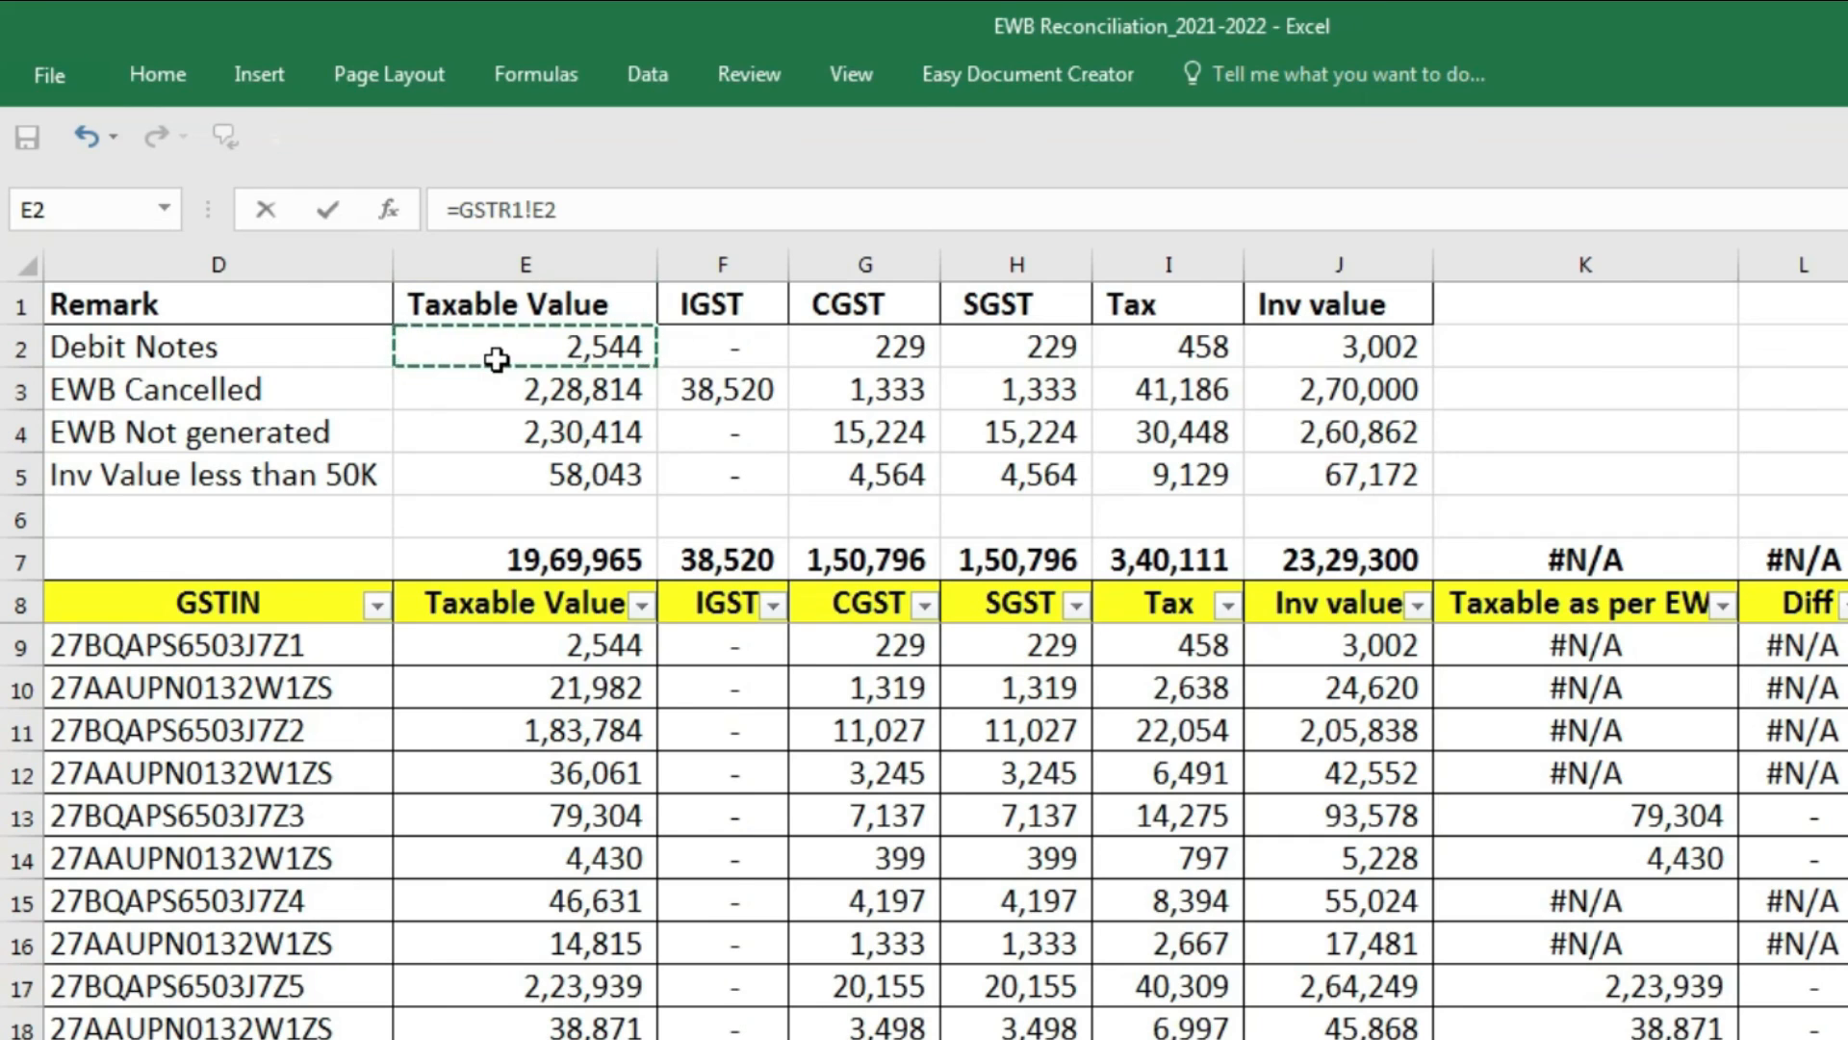
key(Return)
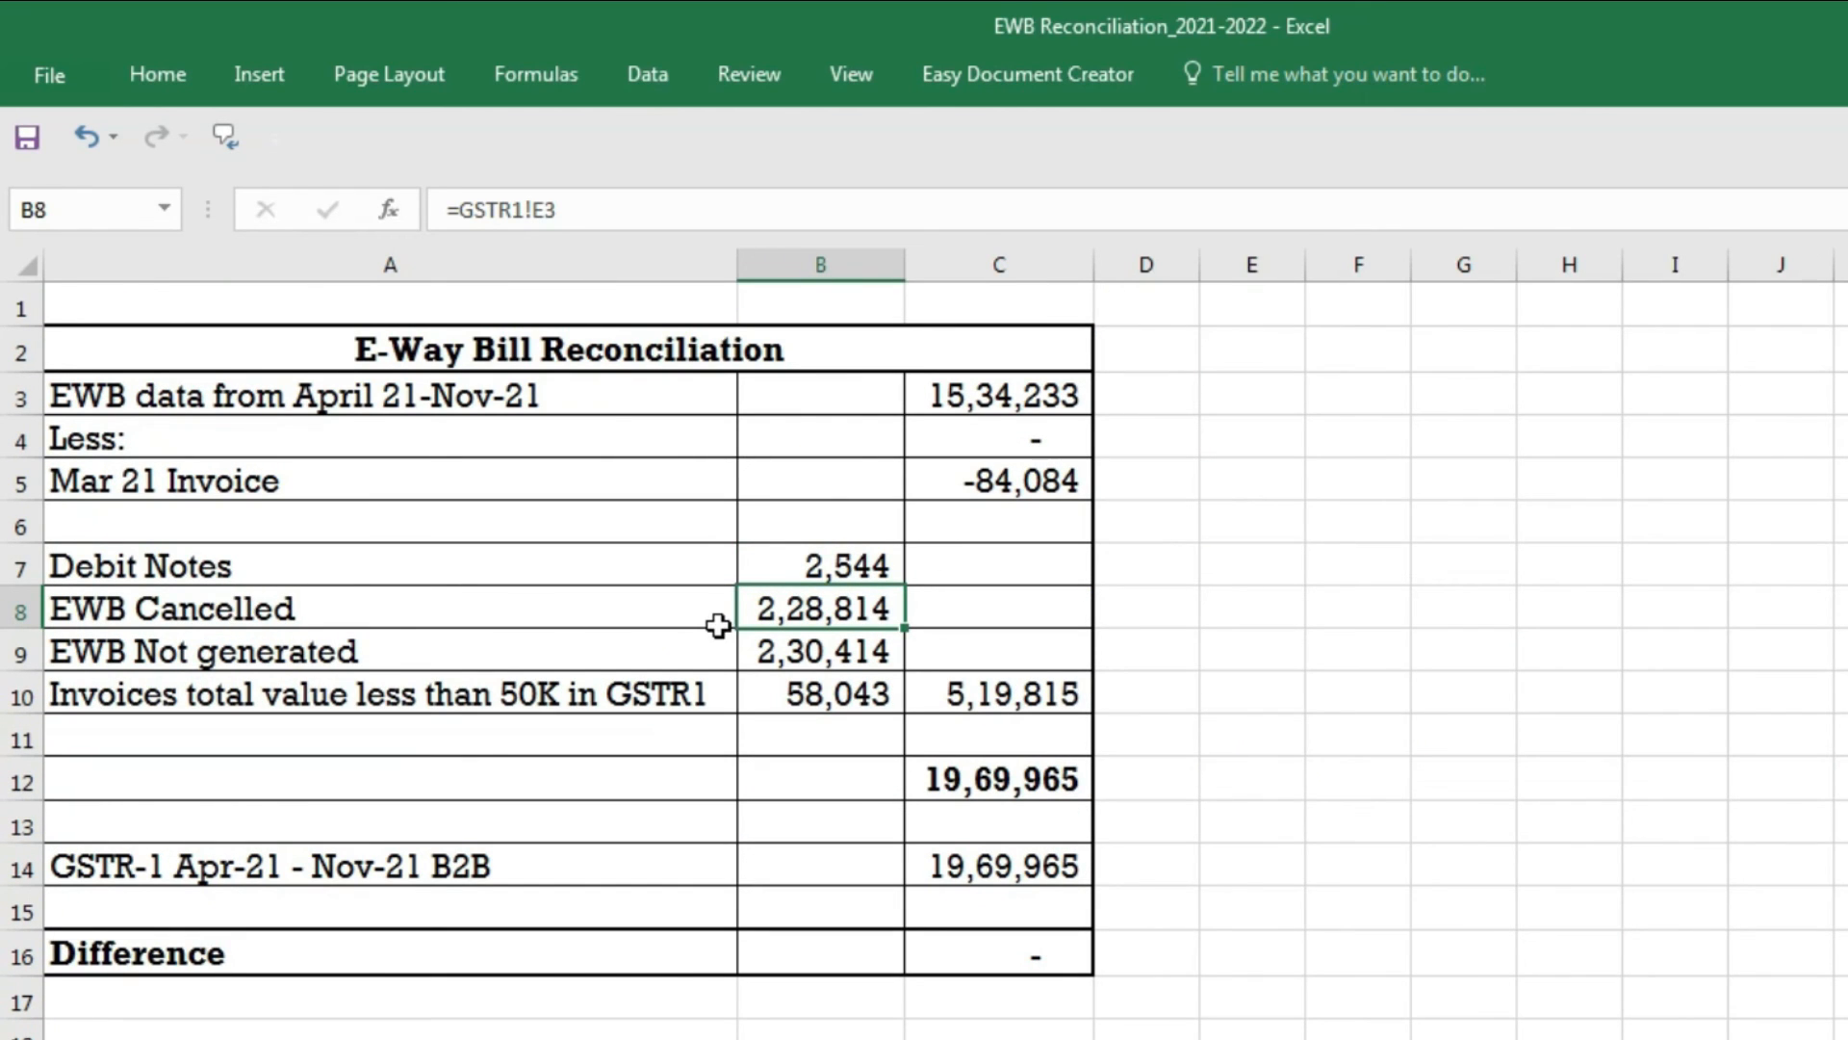
Link the EWB Cancelled amount in B8 to the GSTR1 summary table with =GSTR1!E3.
text(=)
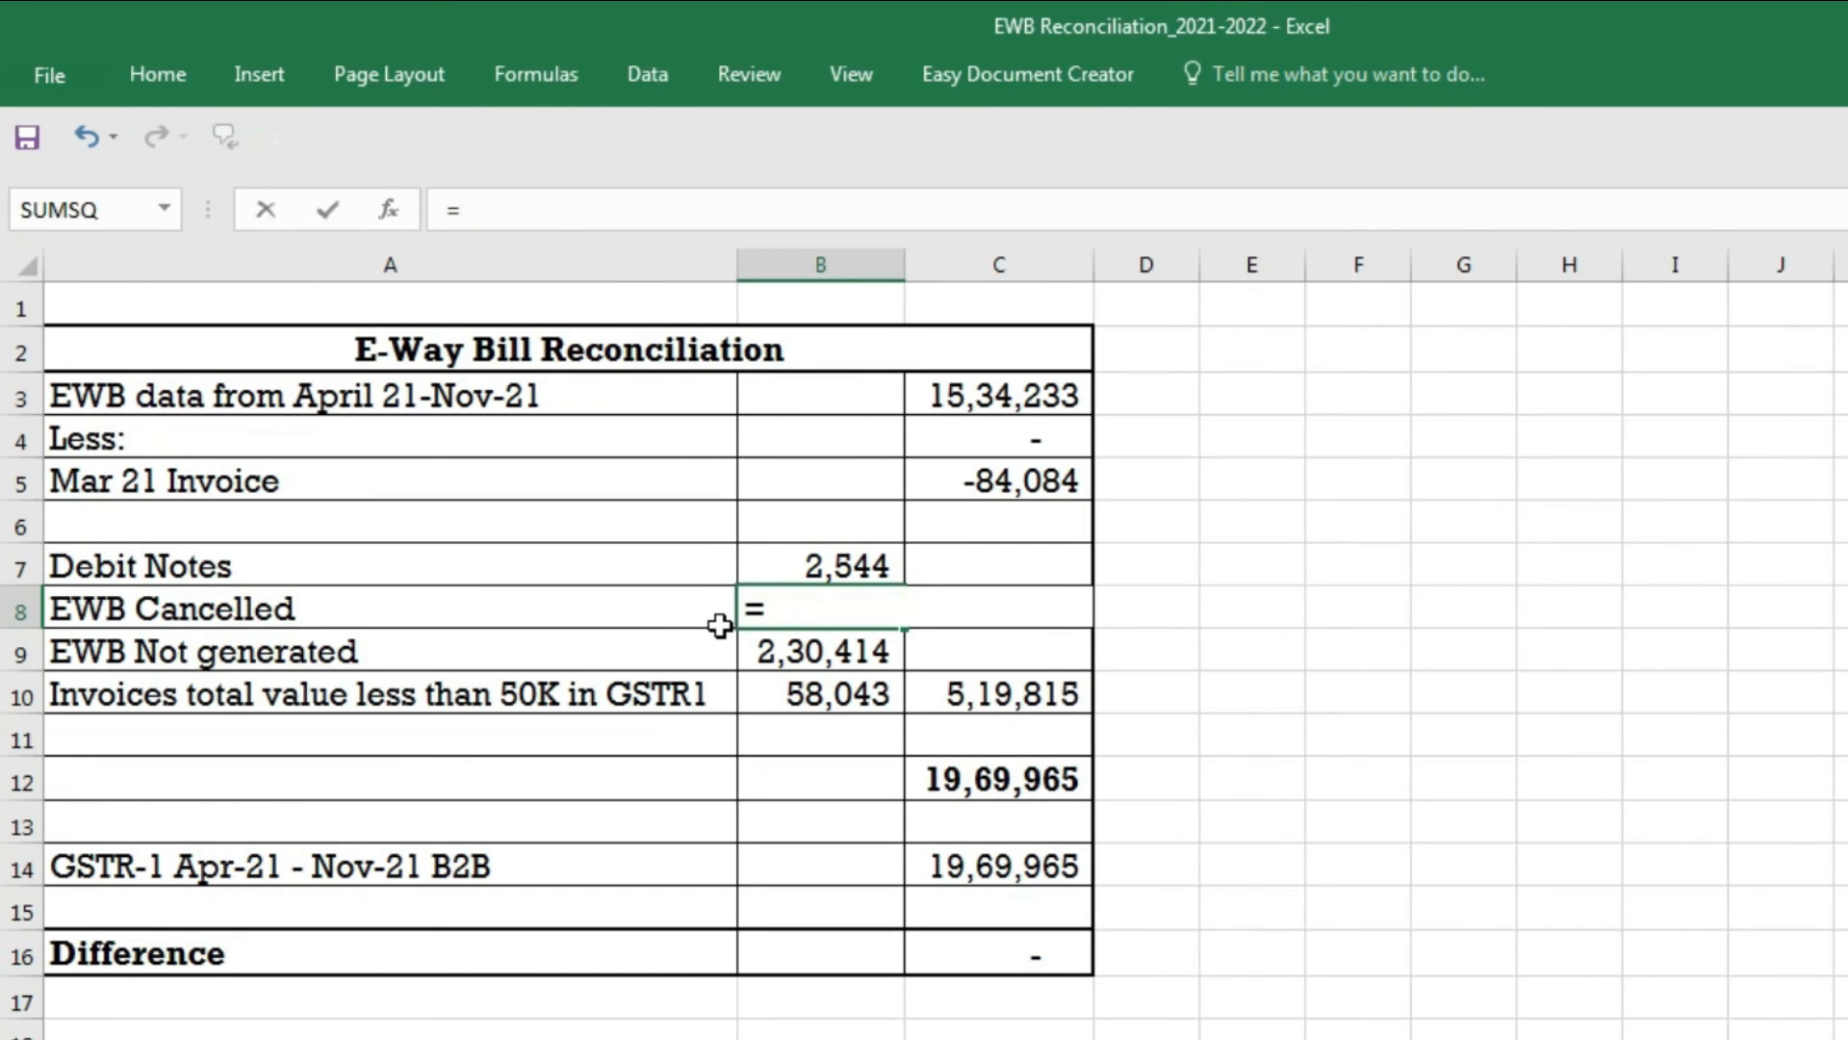
key(ctrl+Page_Down)
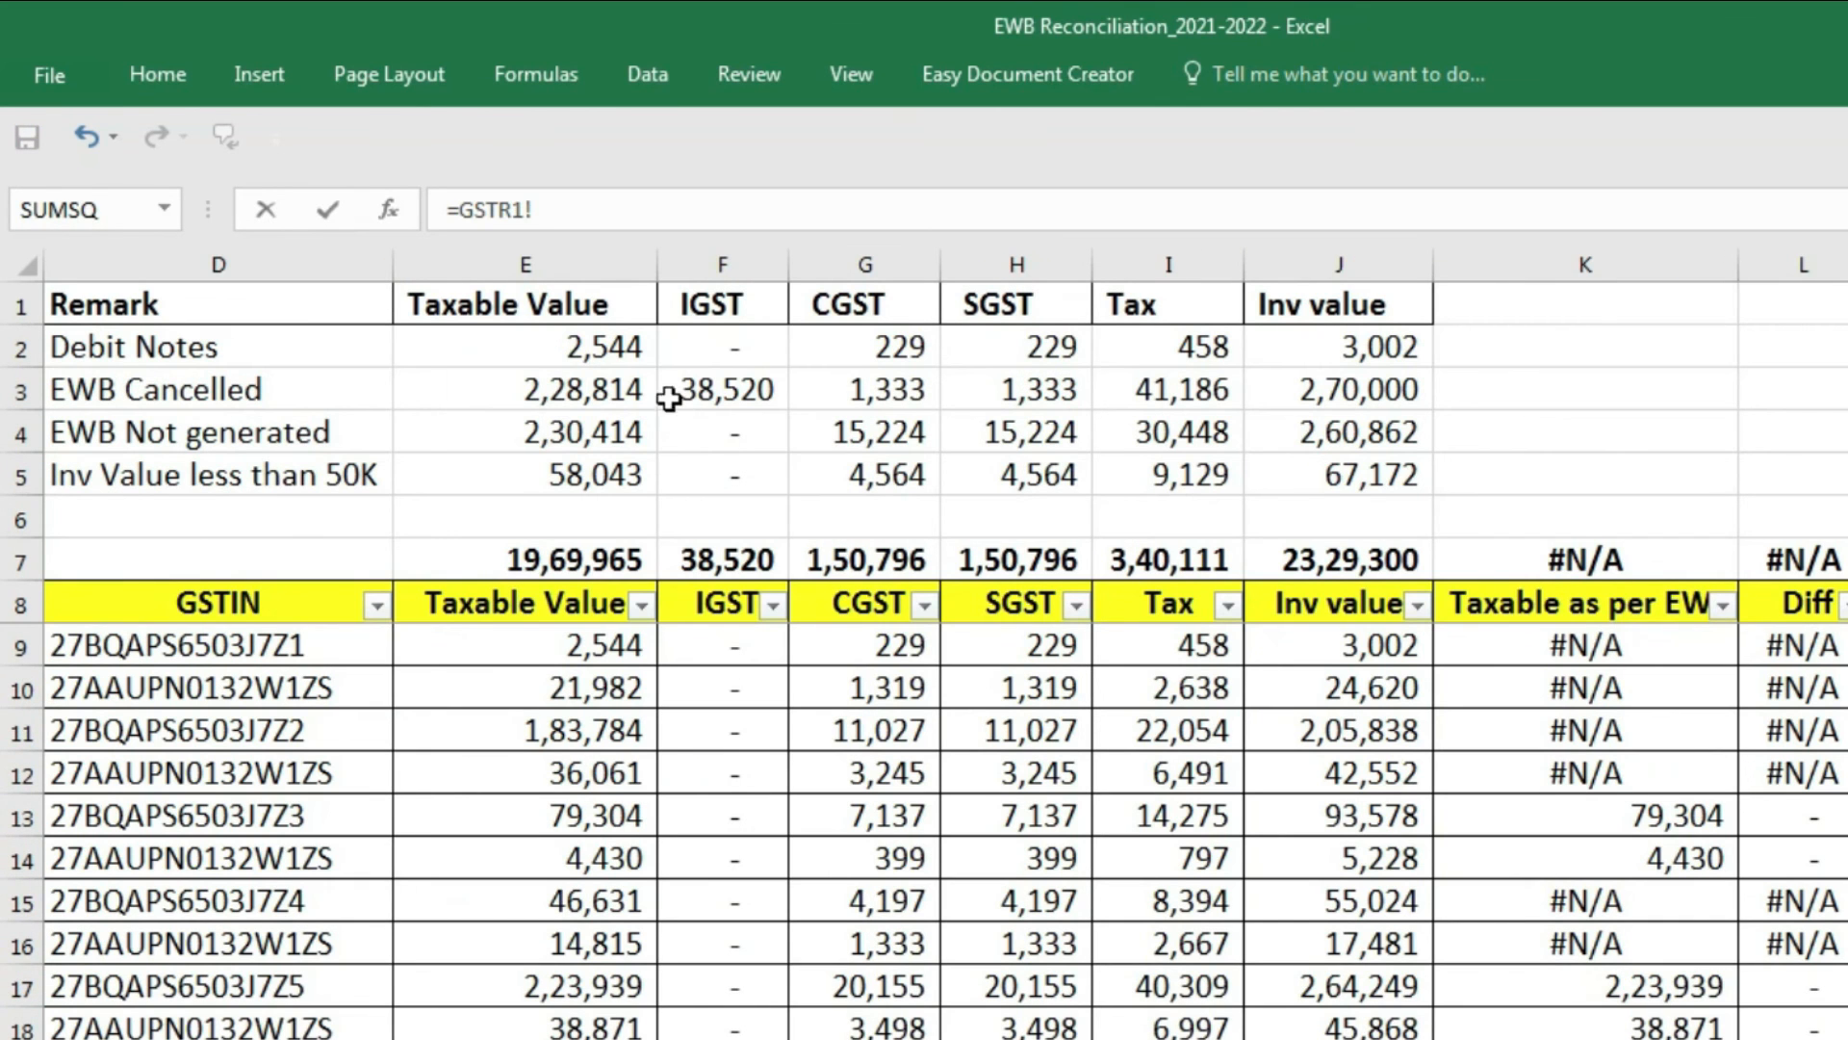
click(610, 389)
key(Return)
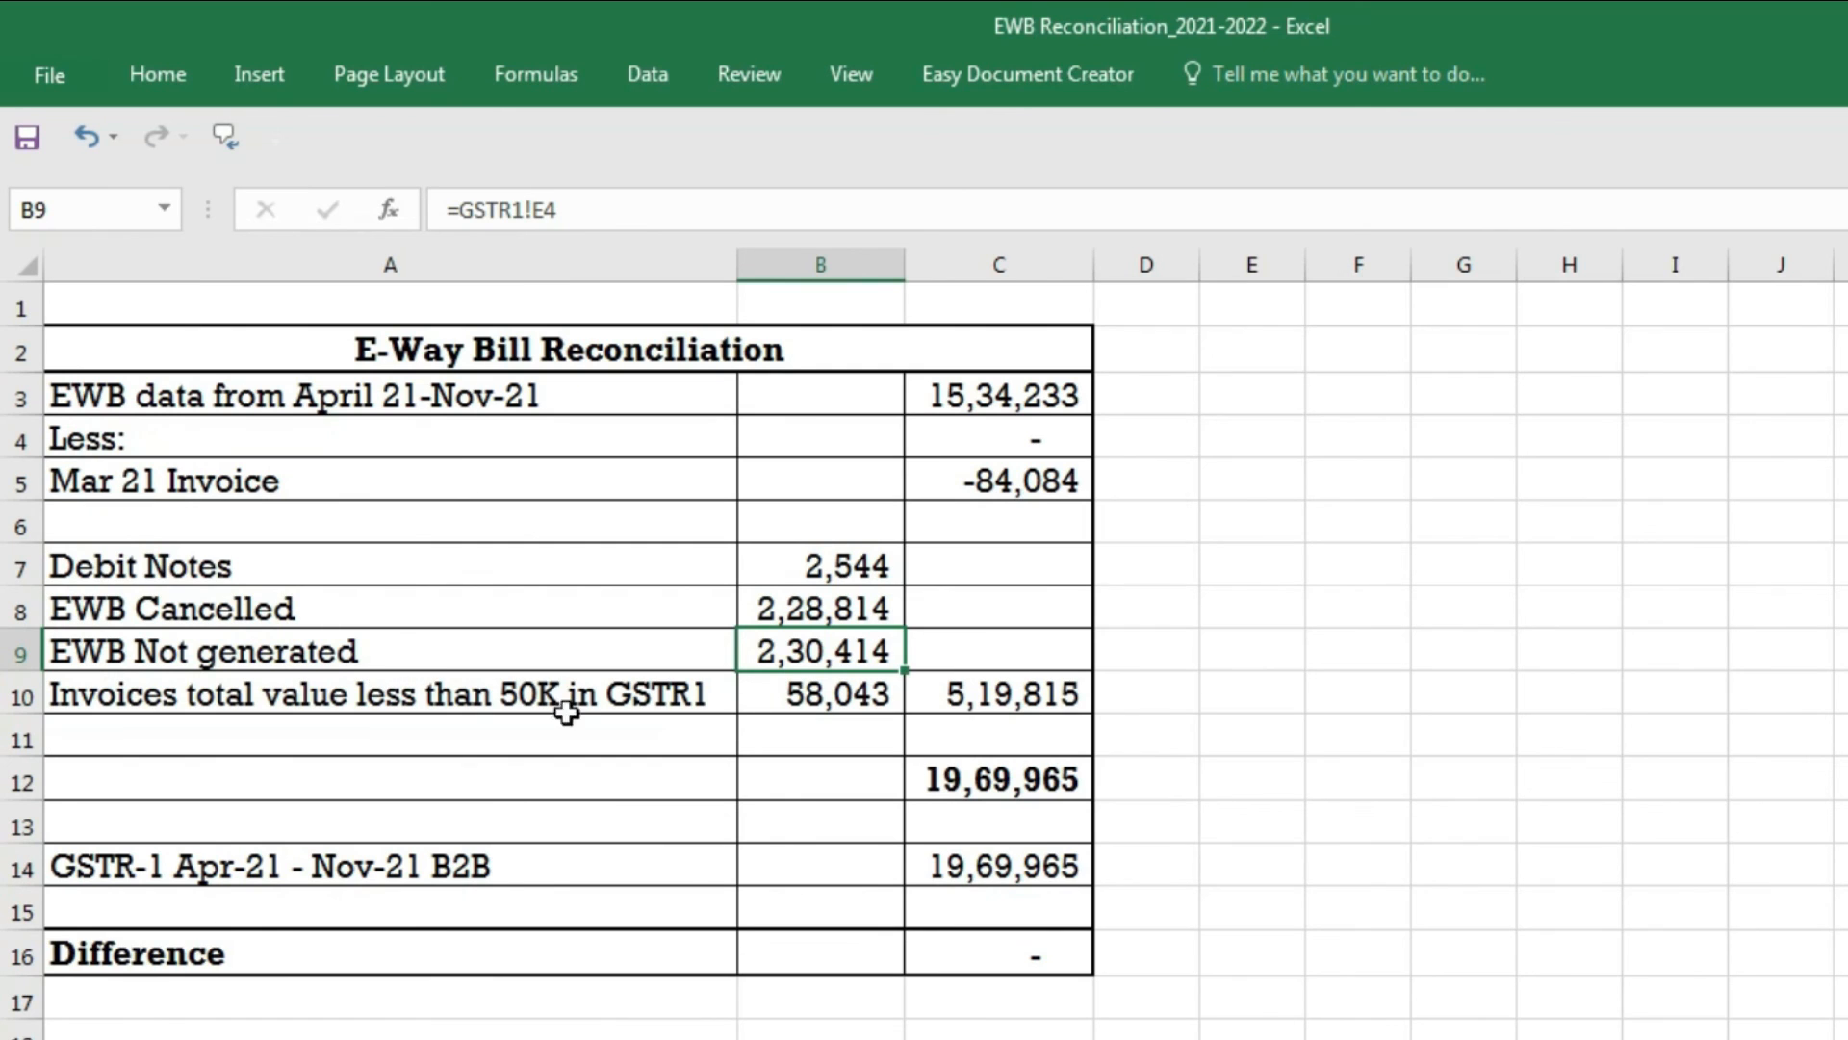
Link the EWB Not generated amount in B9 to the GSTR1 summary table with =GSTR1!E4.
text(=)
key(ctrl+Page_Down)
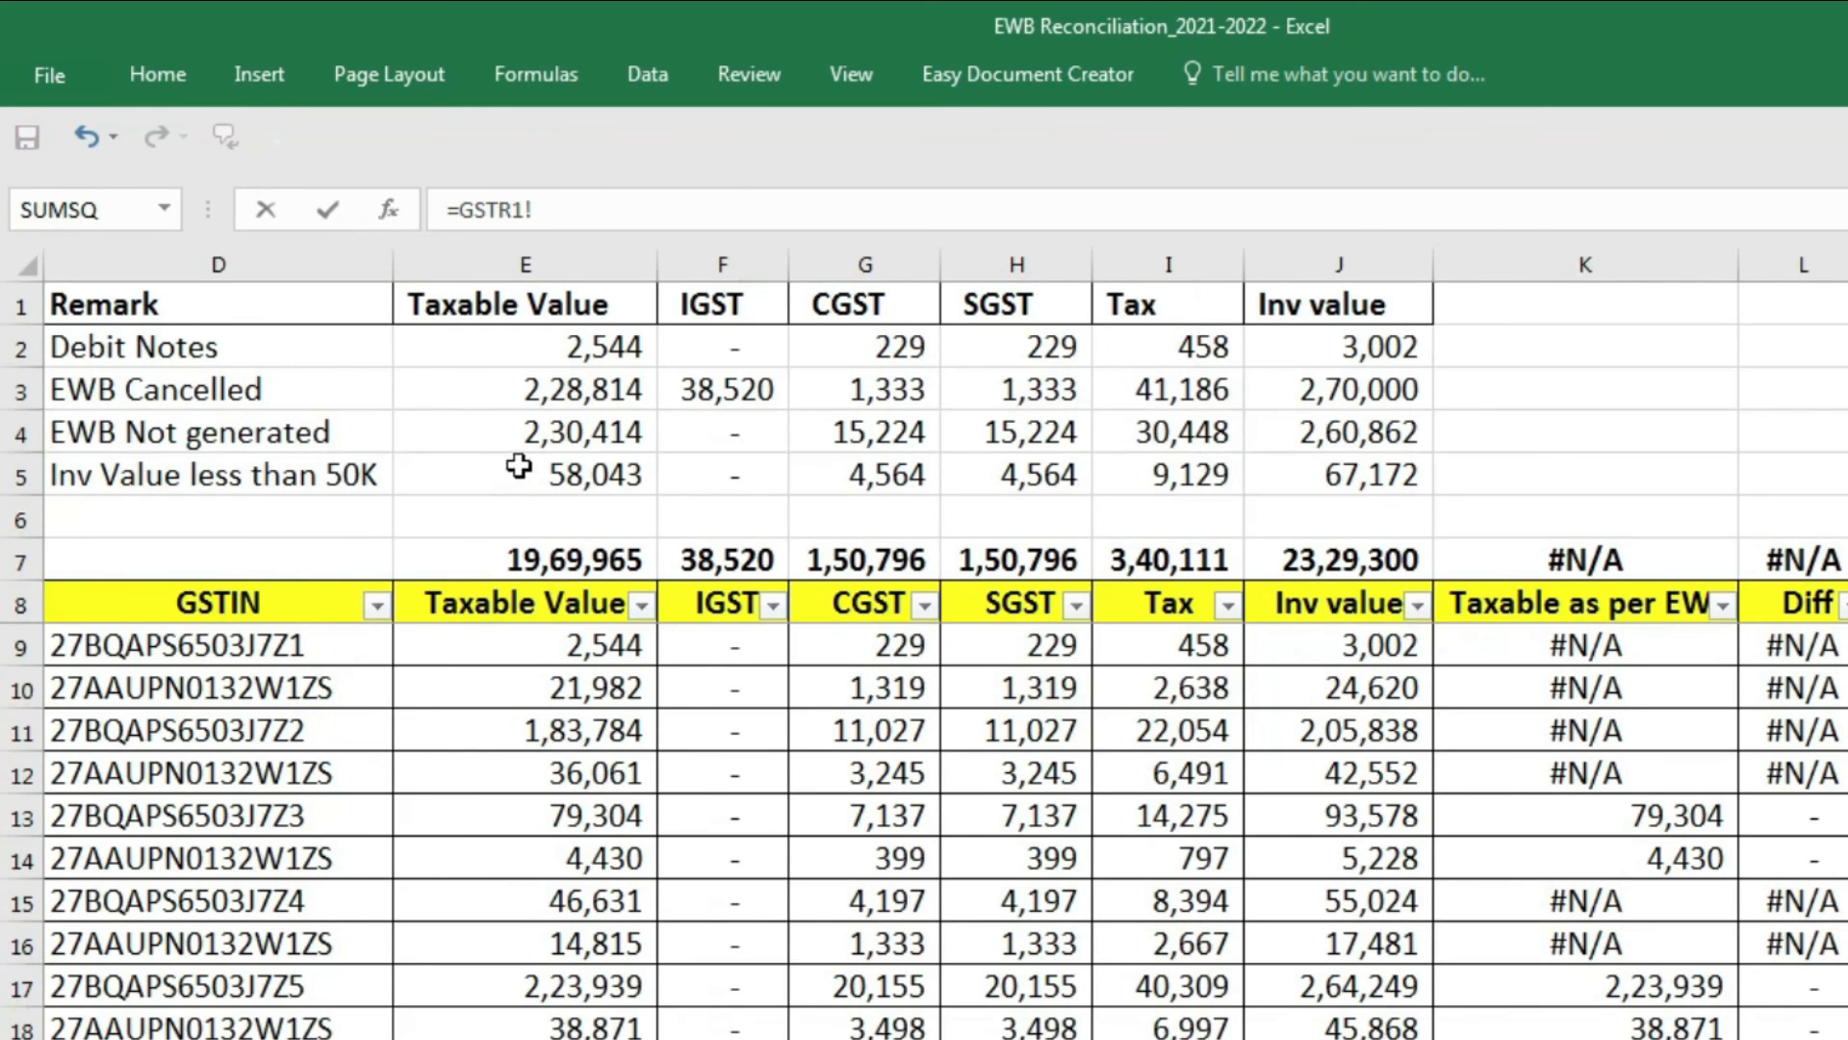
click(546, 435)
key(Return)
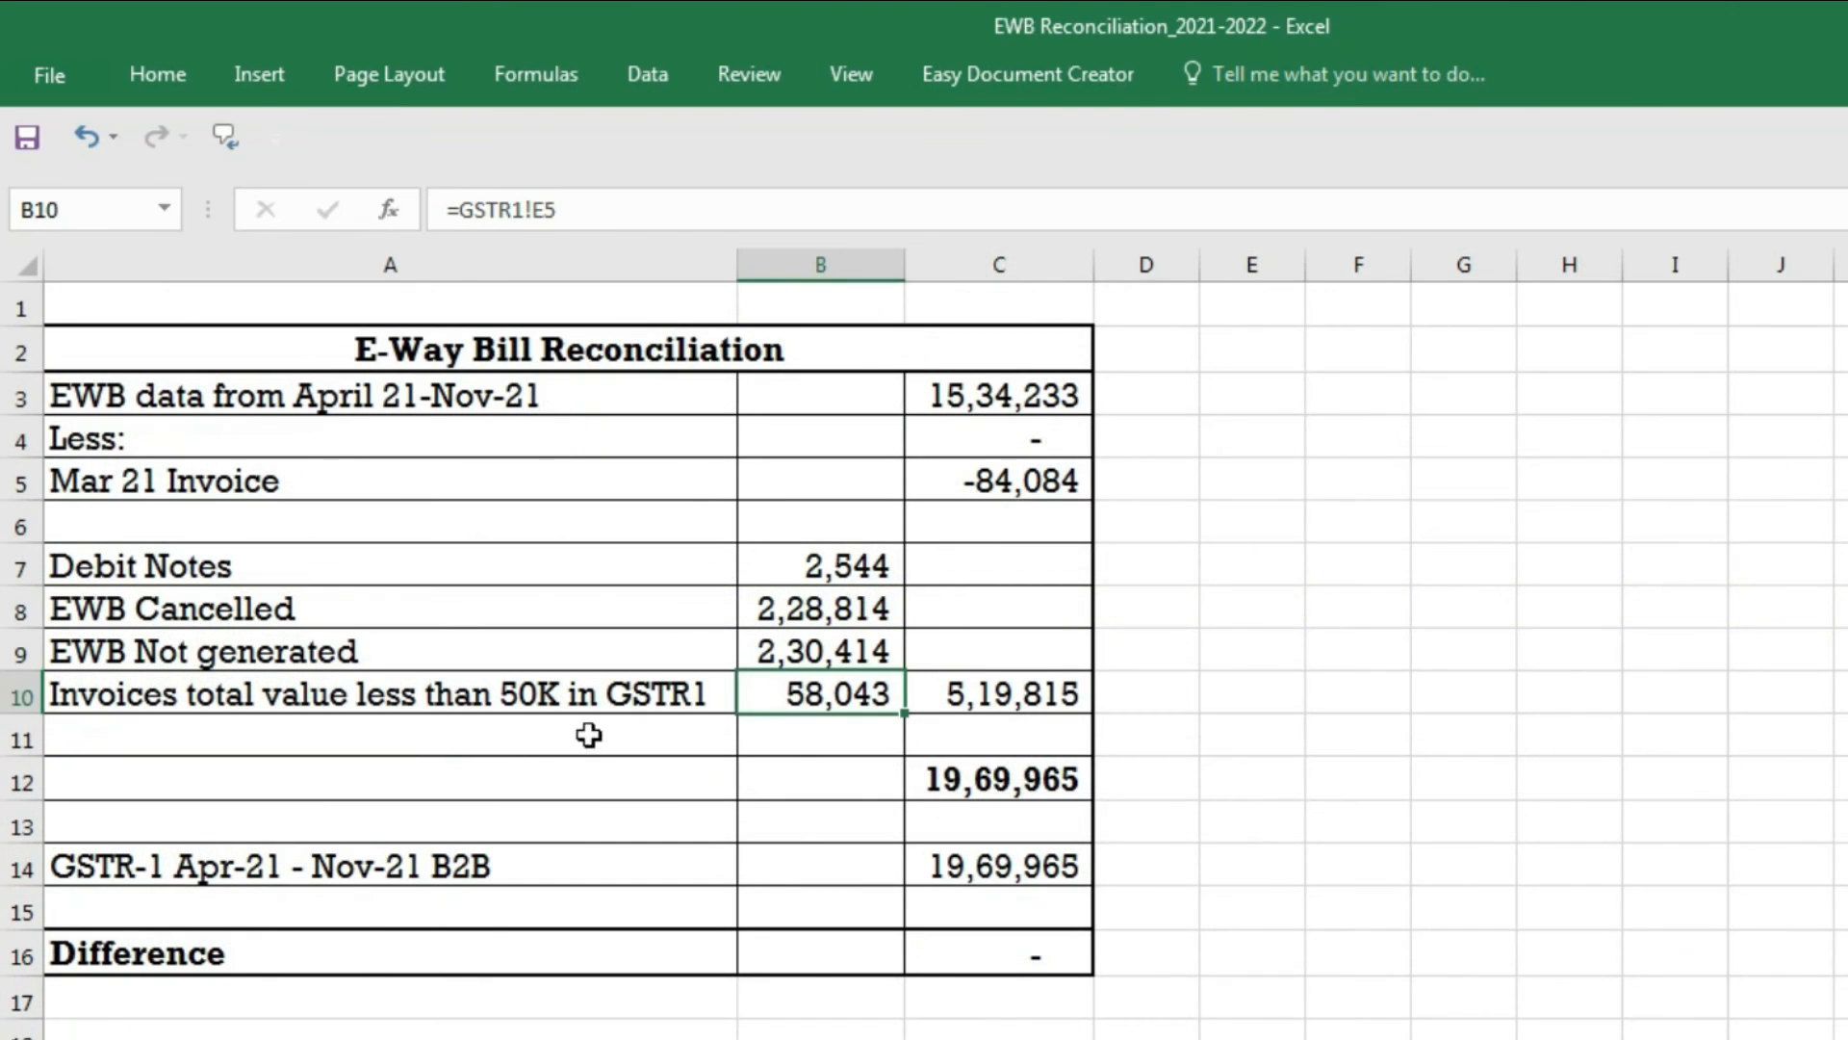
Link the invoices less than 50K amount in B10 to the GSTR1 summary table with =GSTR1!E5.
text(=)
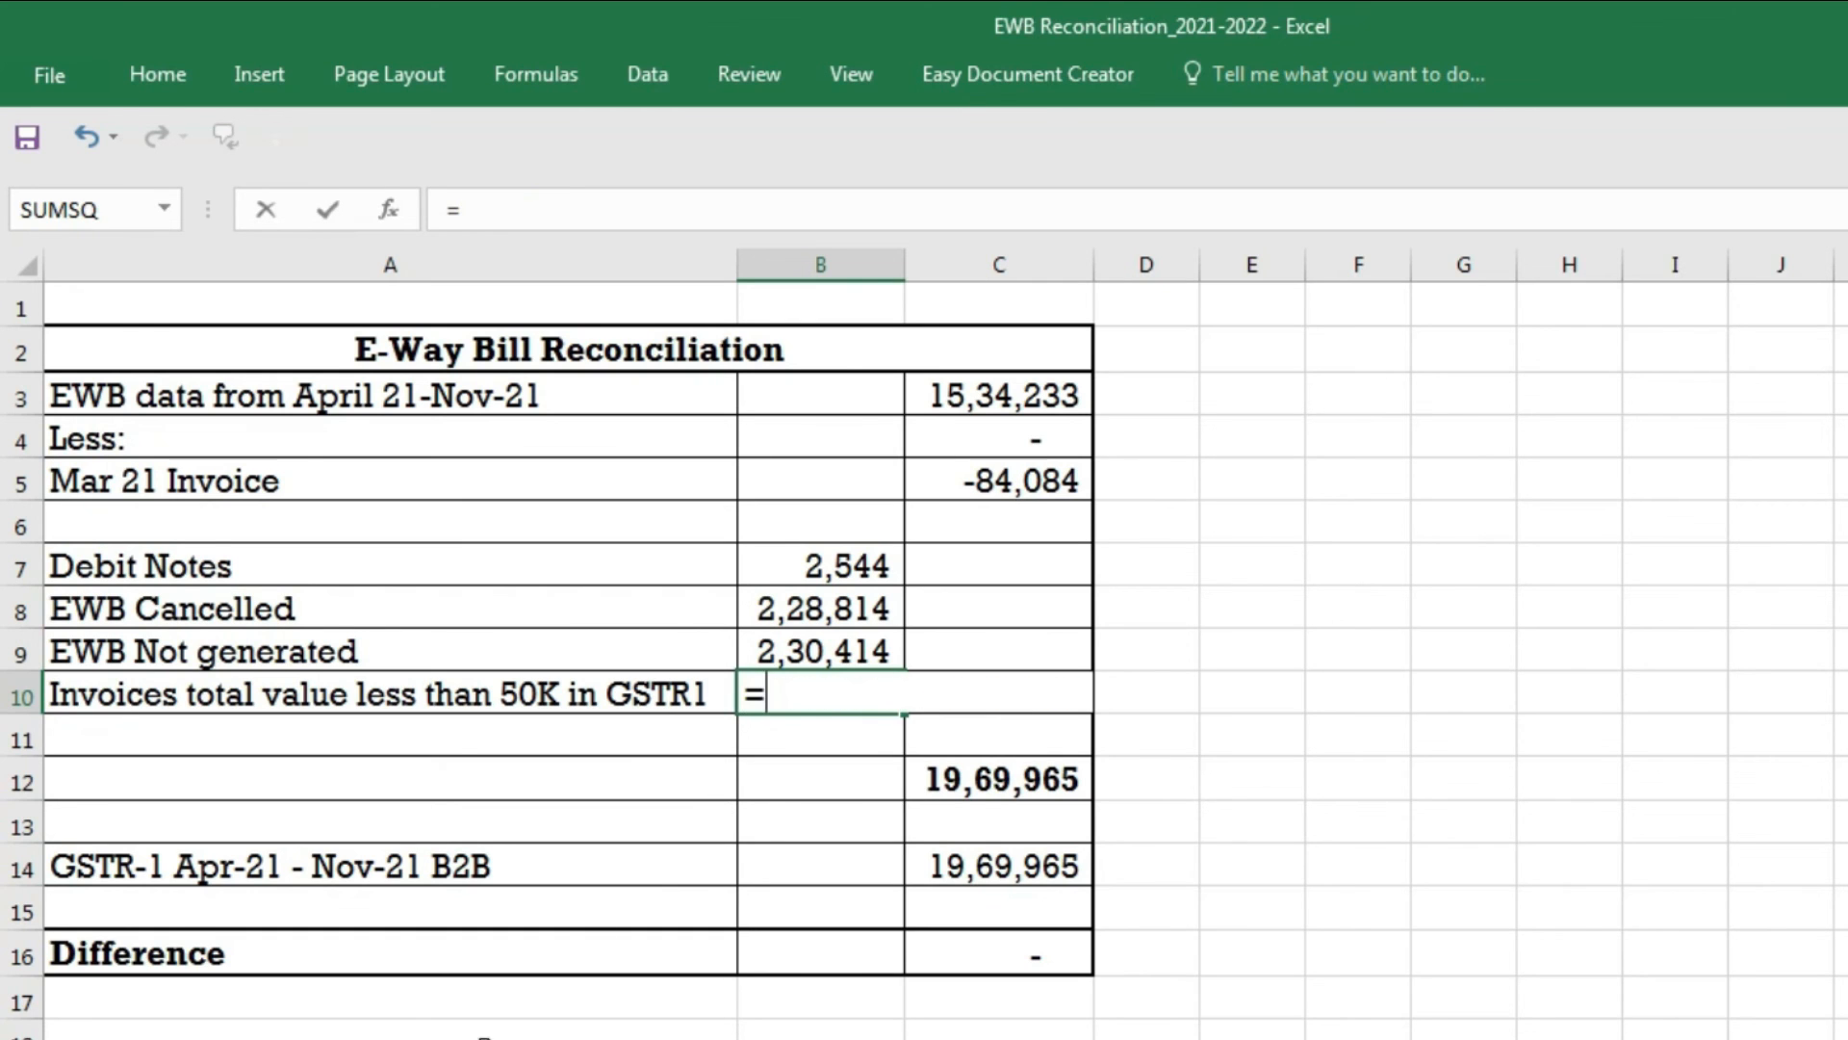
key(ctrl+Page_Down)
click(631, 475)
click(528, 475)
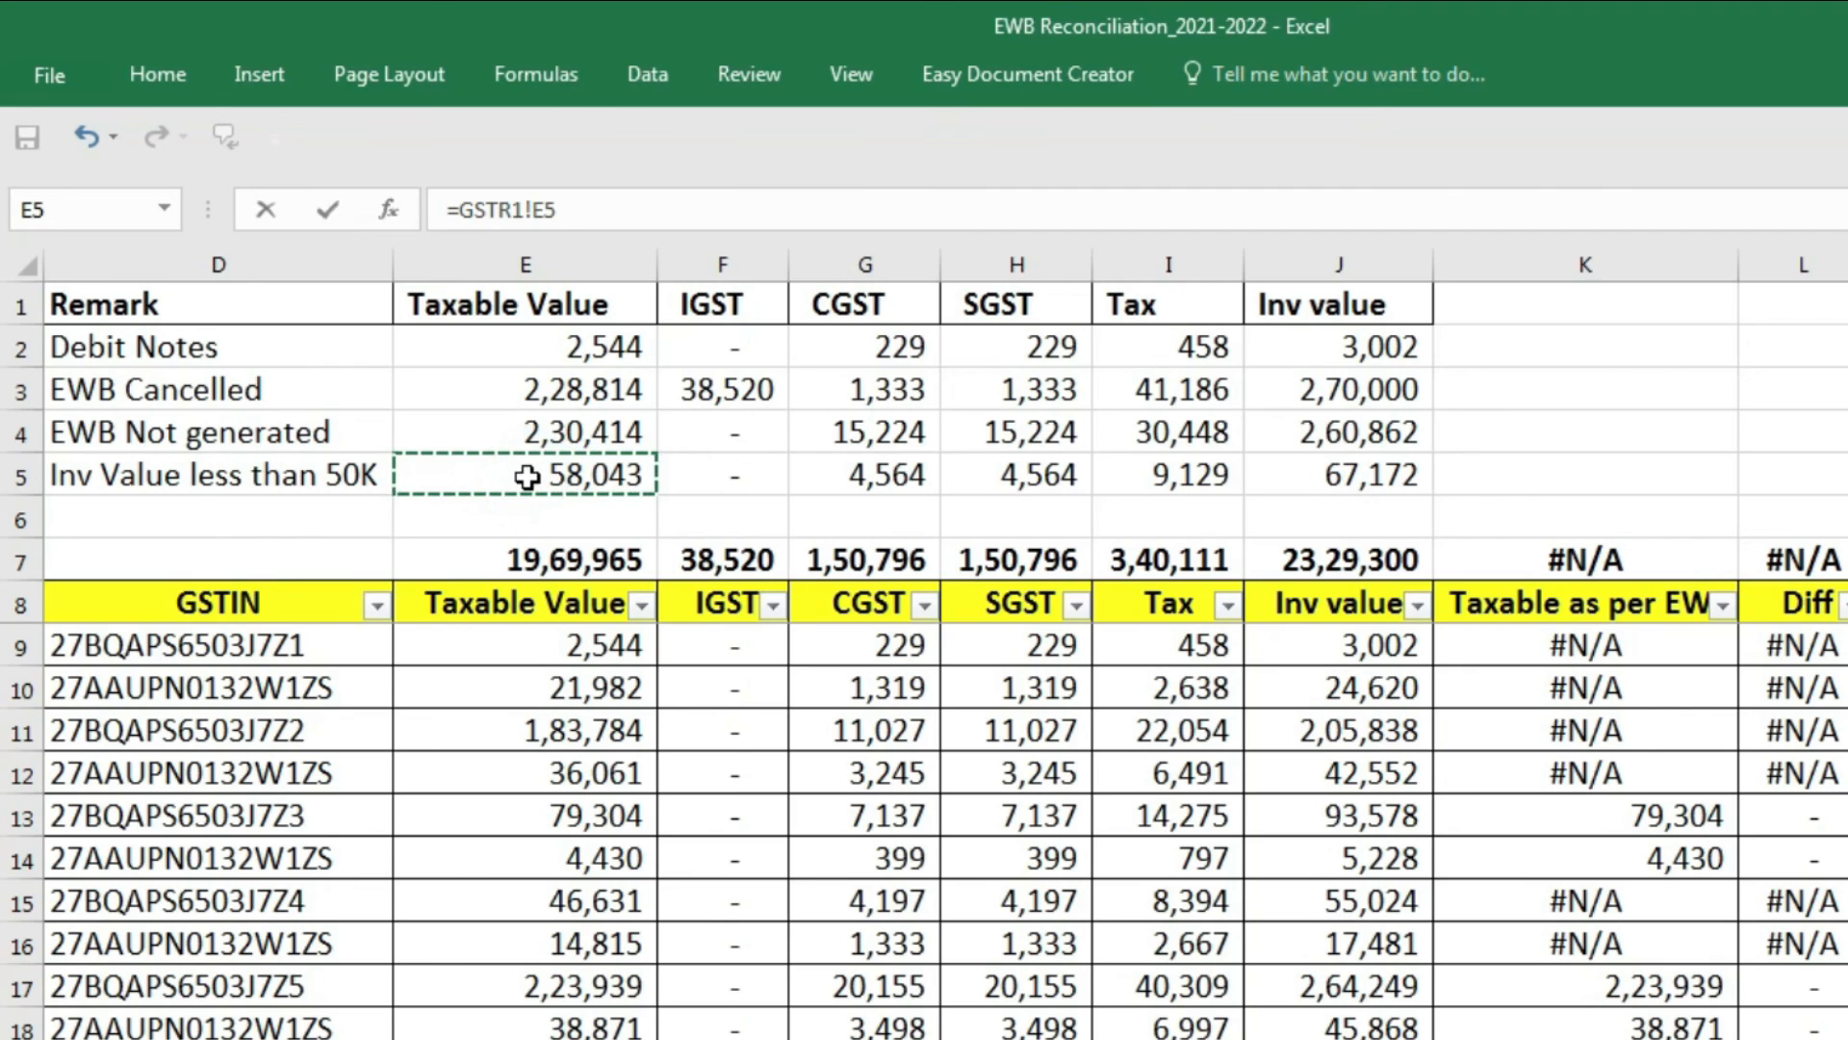
key(Return)
Review the linked amounts in B7:B10, their sum formula in C10 and the GSTR-1 Apr-21 - Nov-21 B2B row.
drag(845, 566, 854, 681)
click(988, 693)
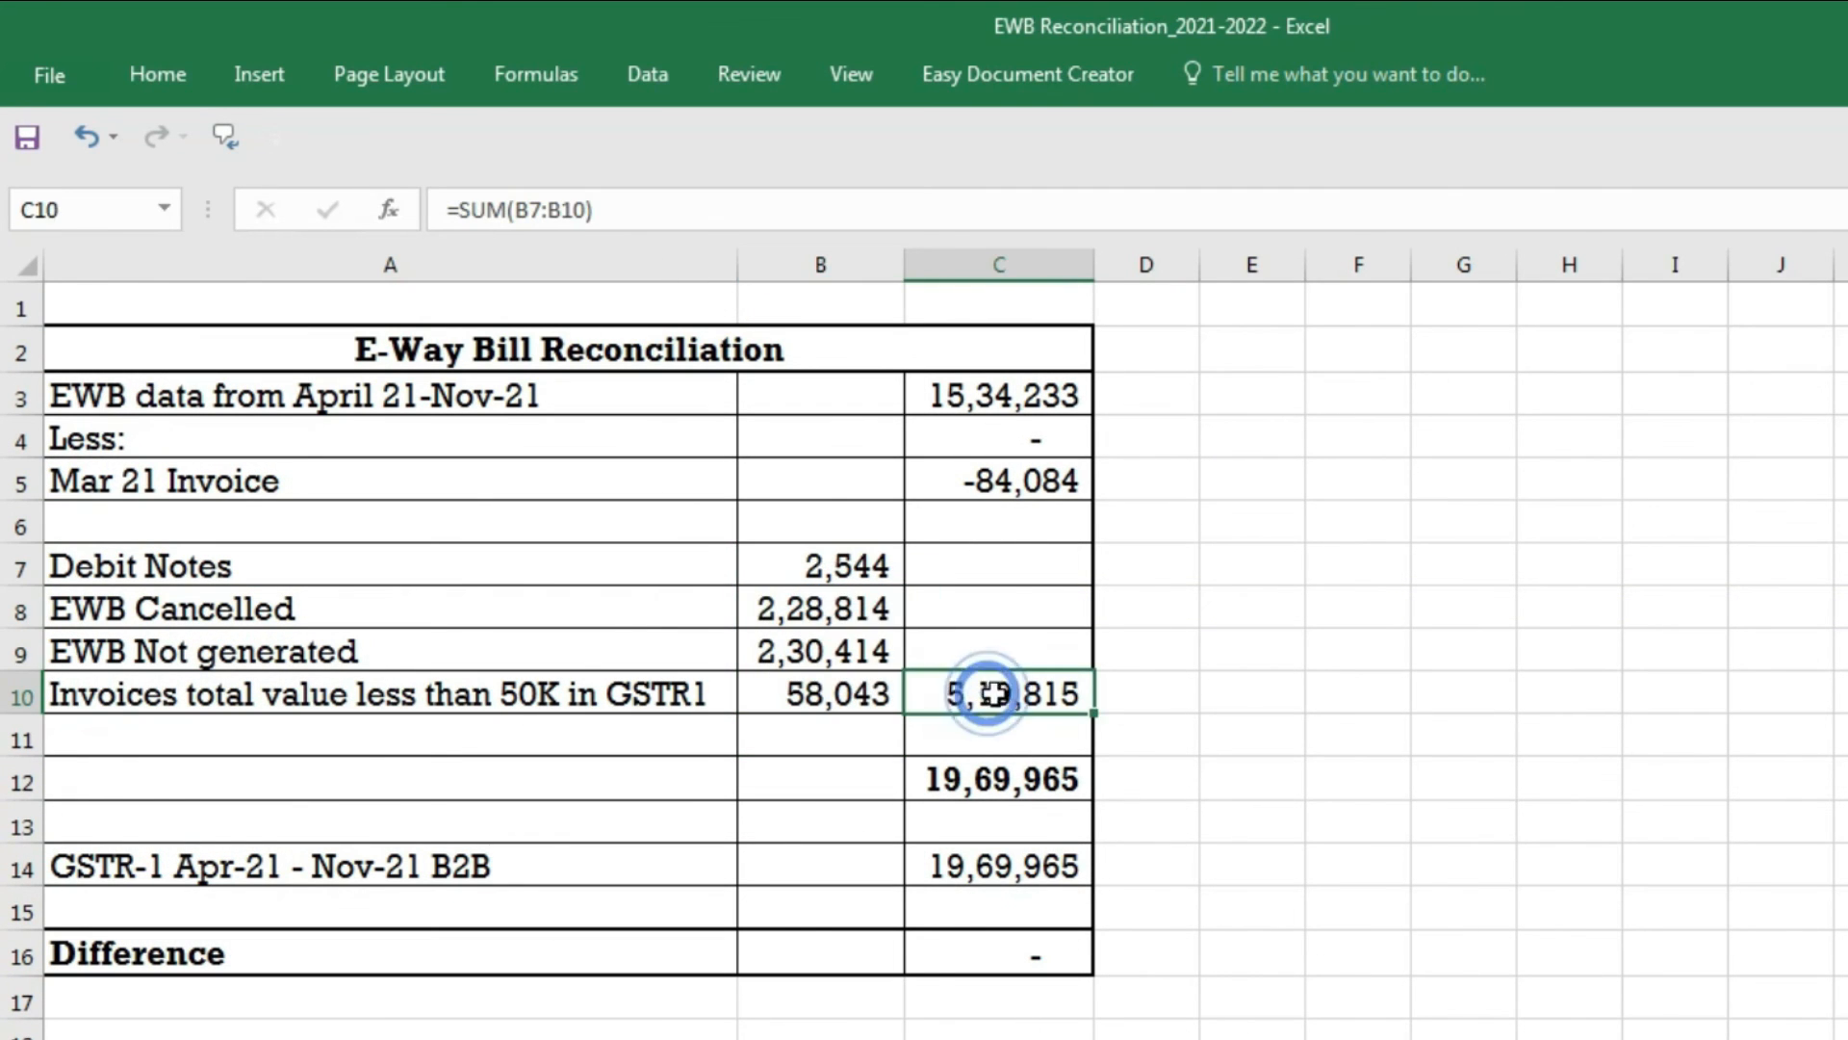
click(279, 876)
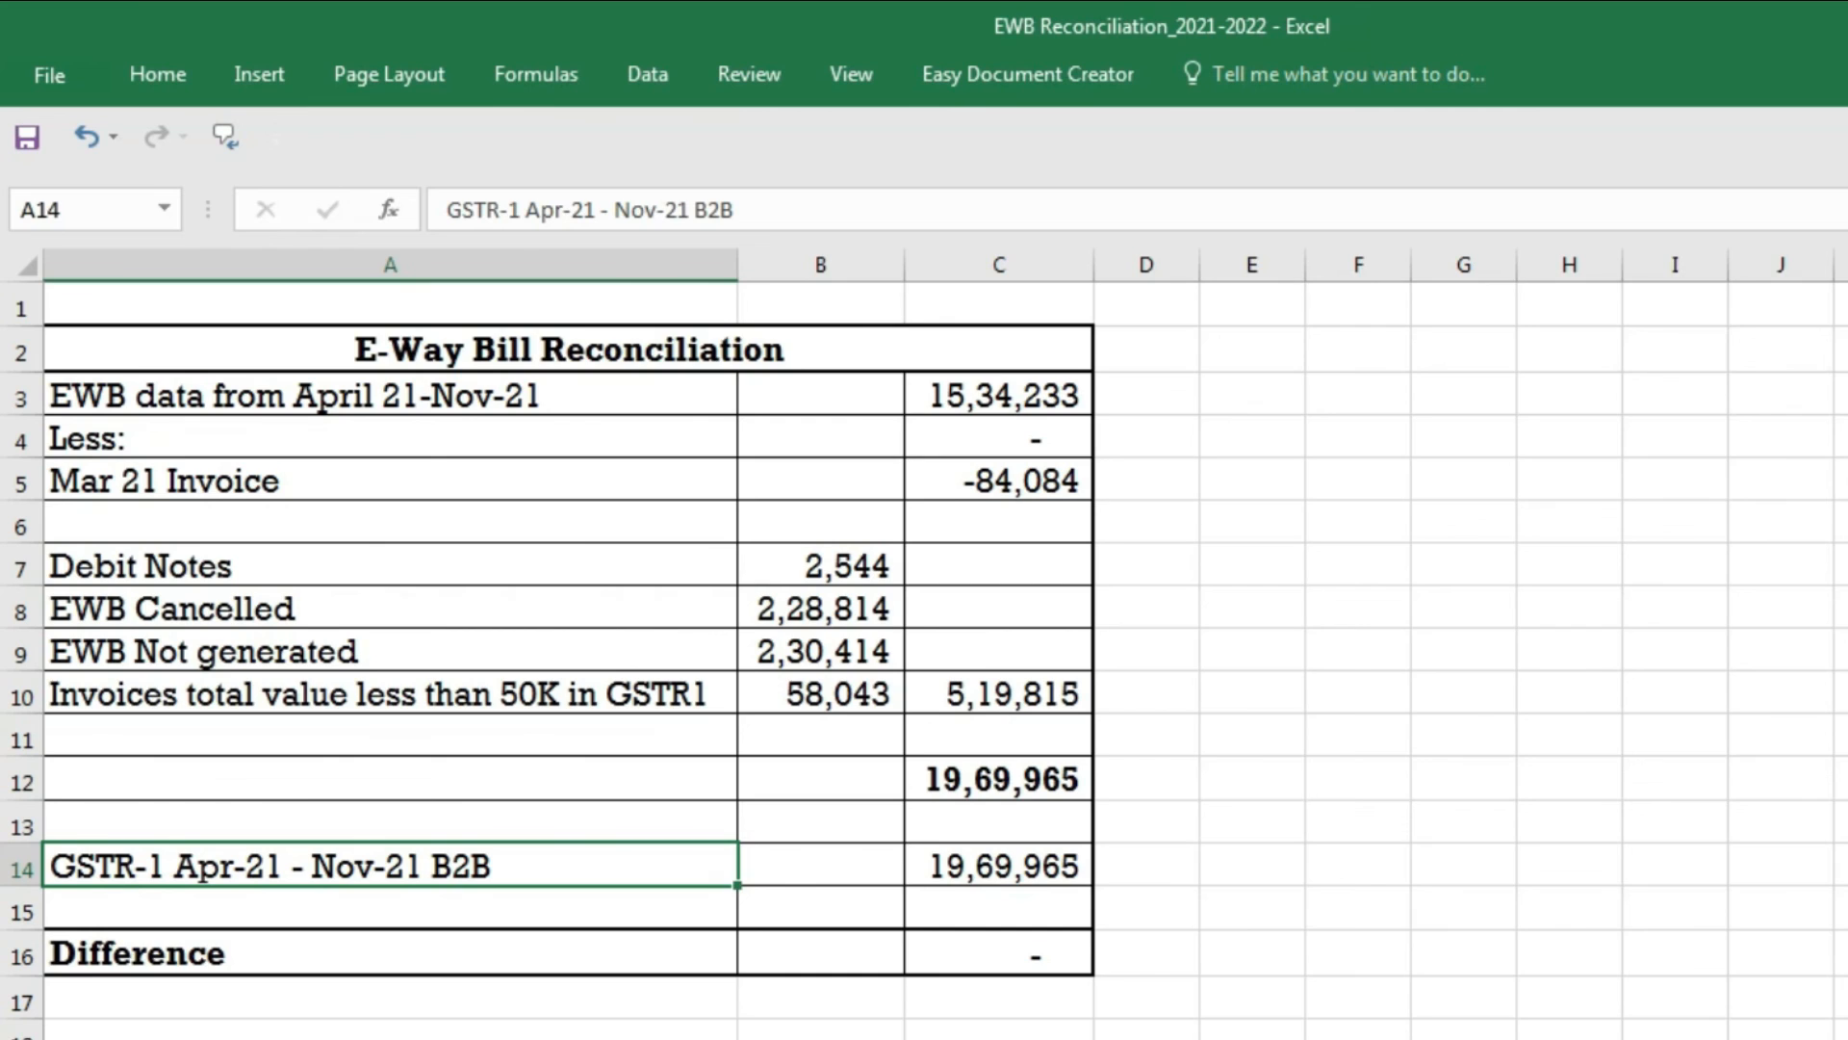
Copy the total taxable value in E7 of the GSTR1 sheet and paste it as values into C14 of the Reco sheet.
click(890, 1038)
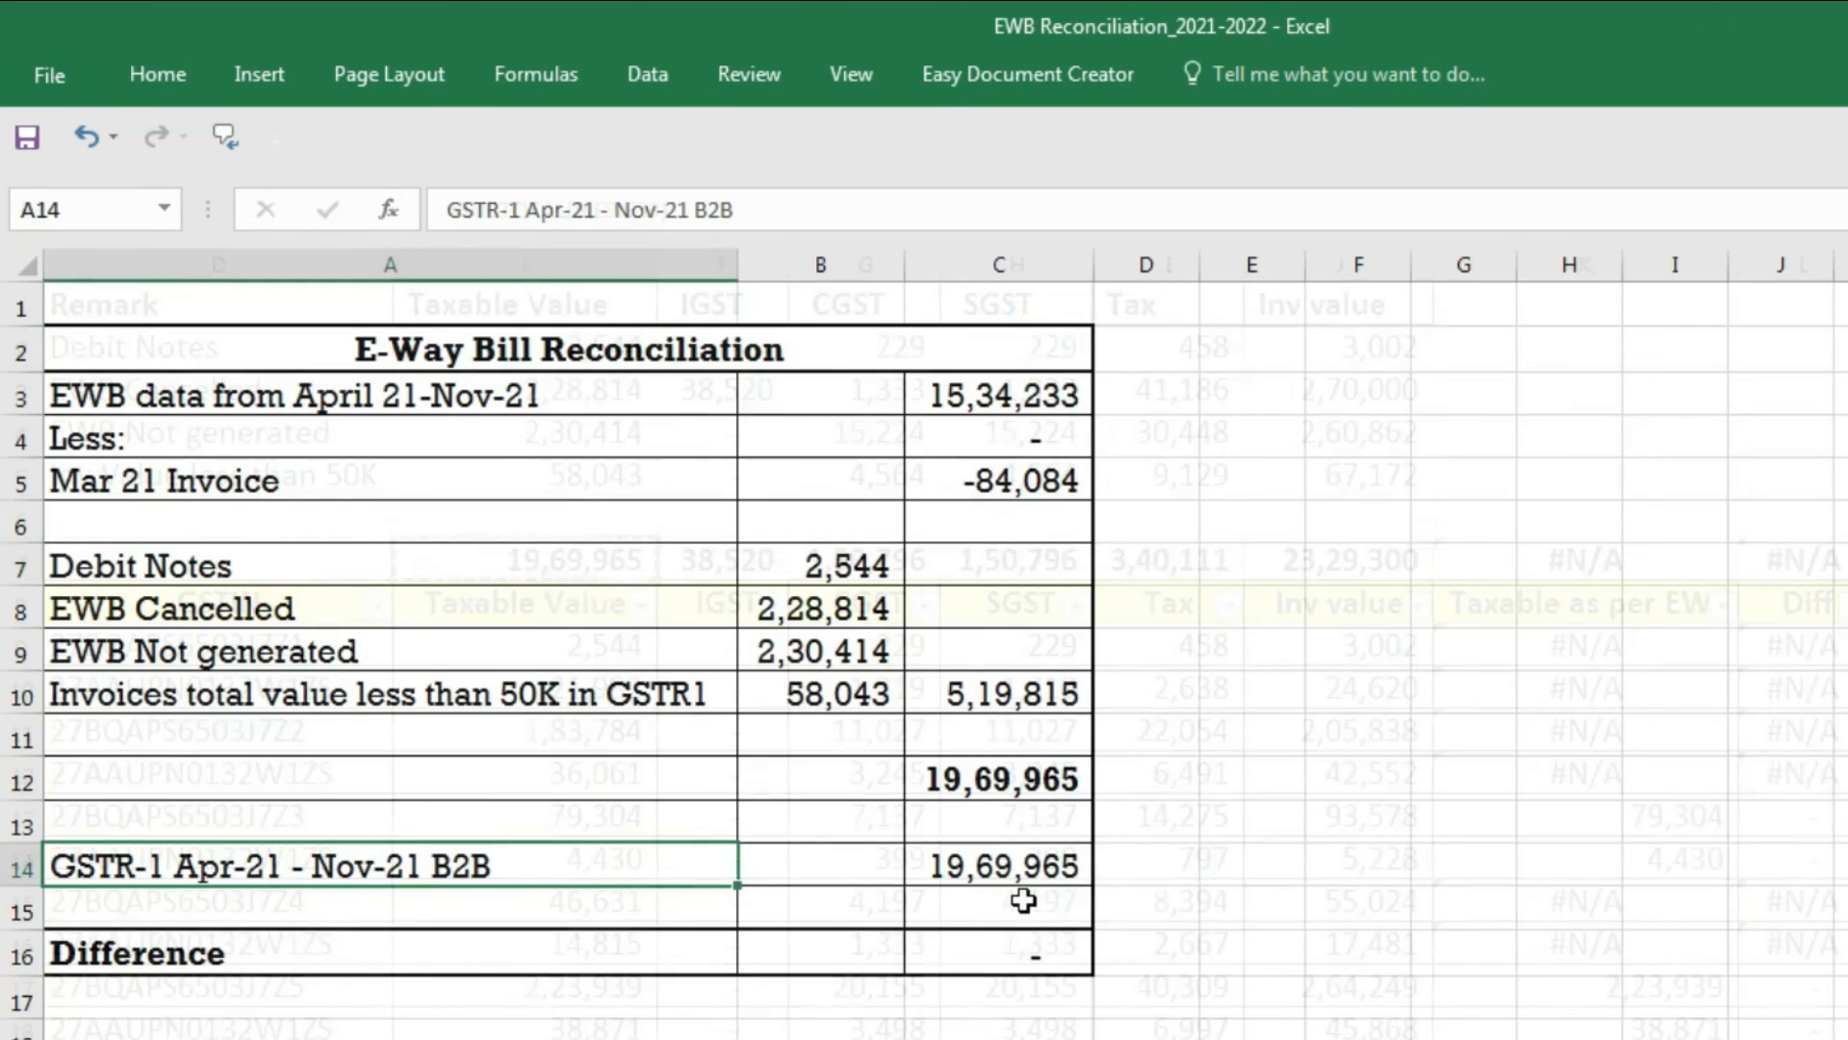
click(1023, 876)
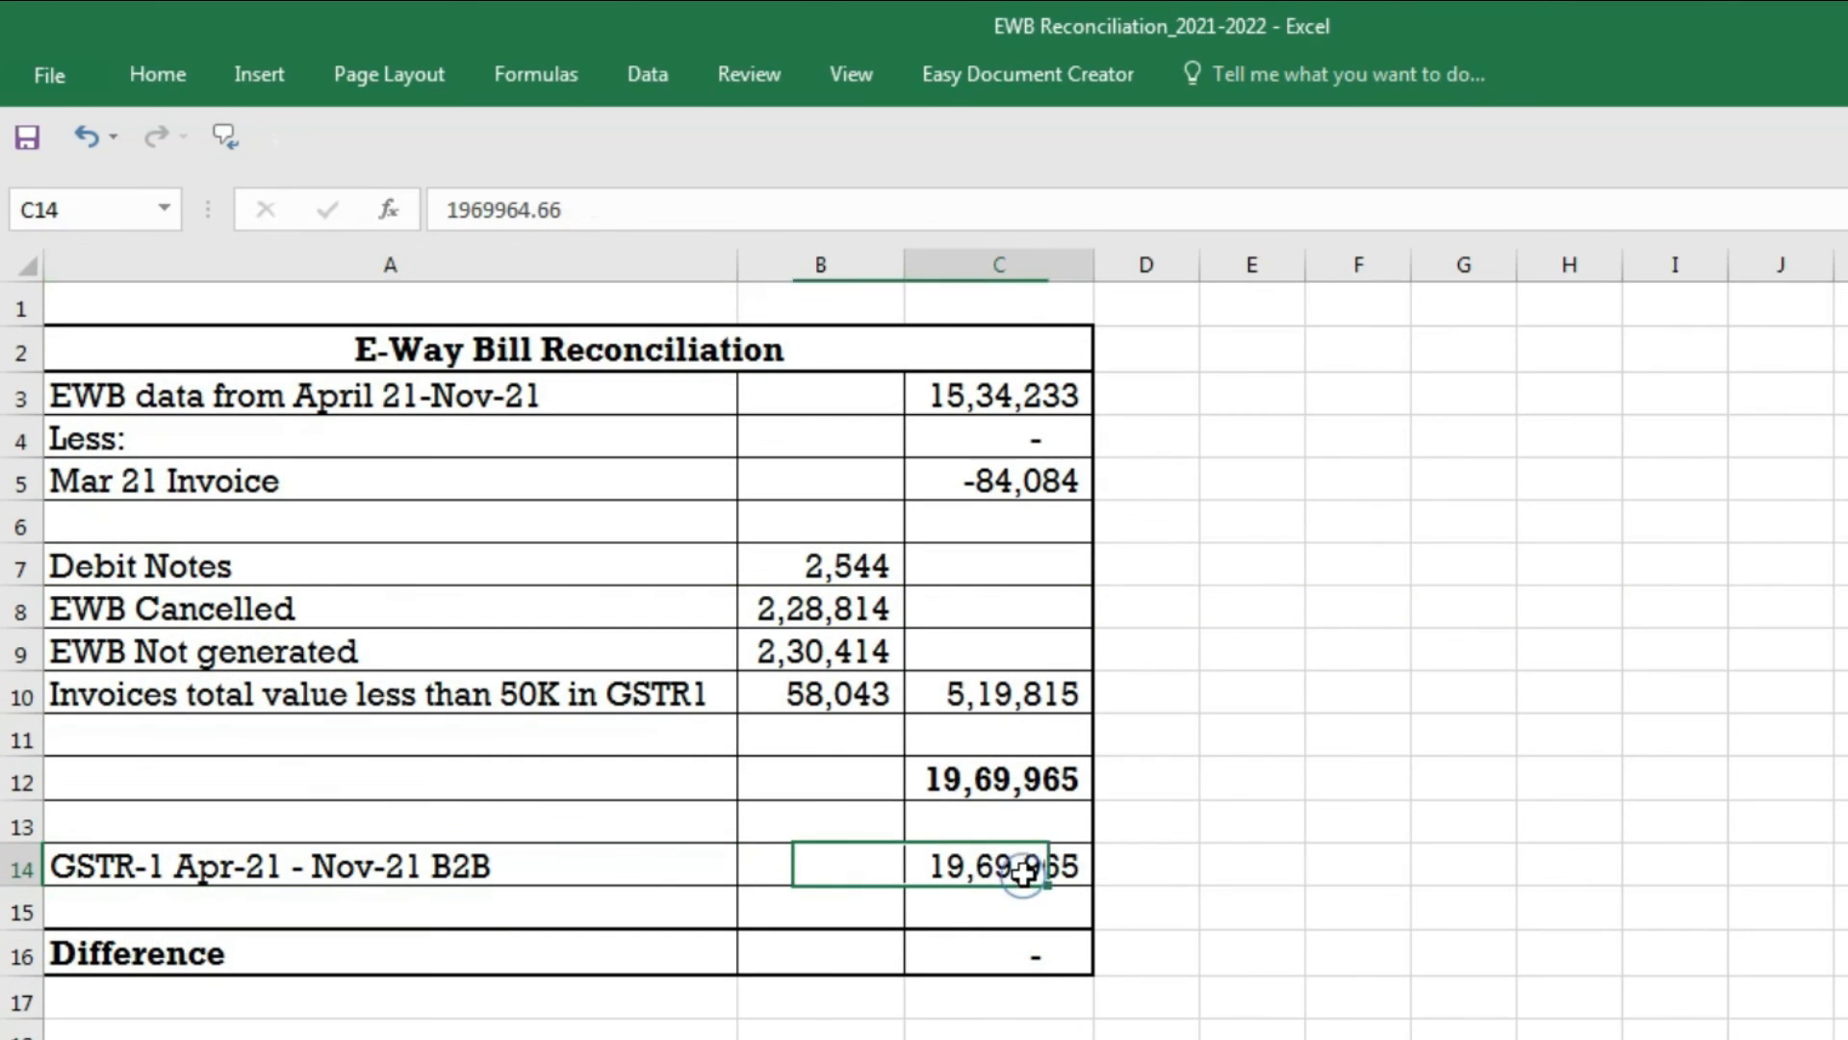
key(ctrl+alt+v)
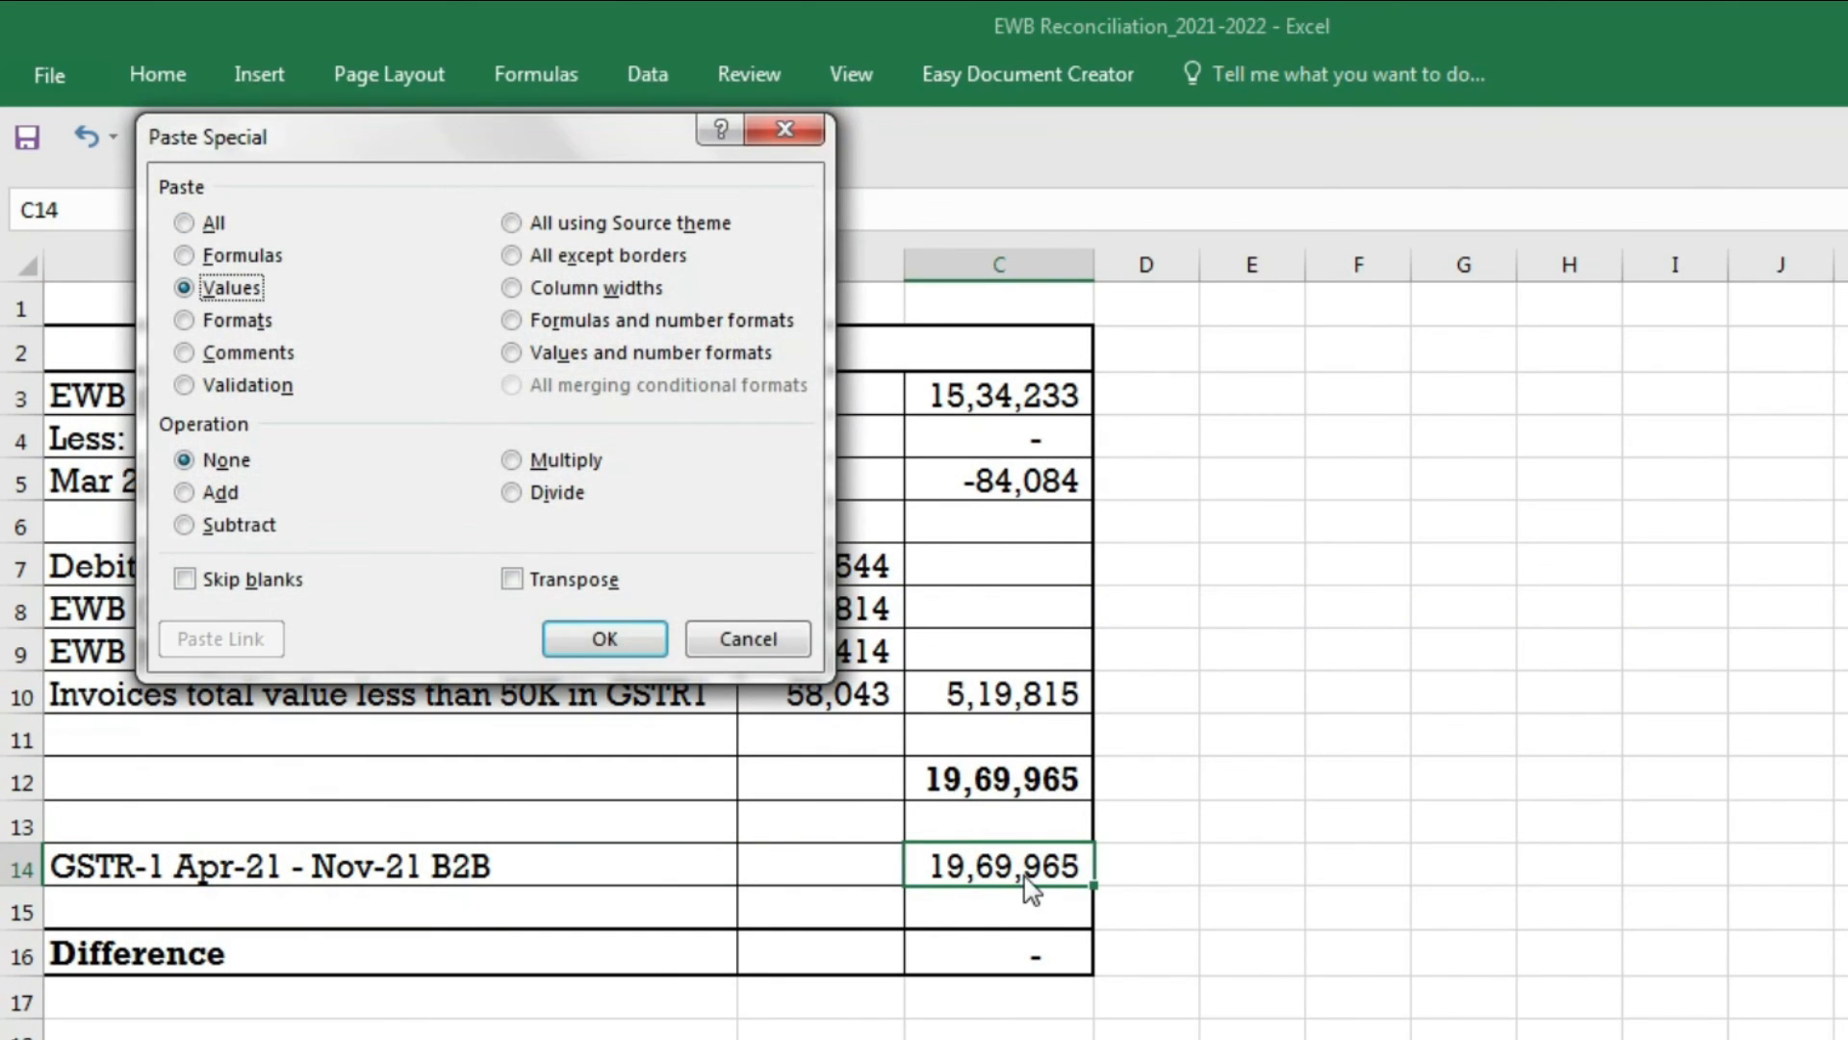
key(Return)
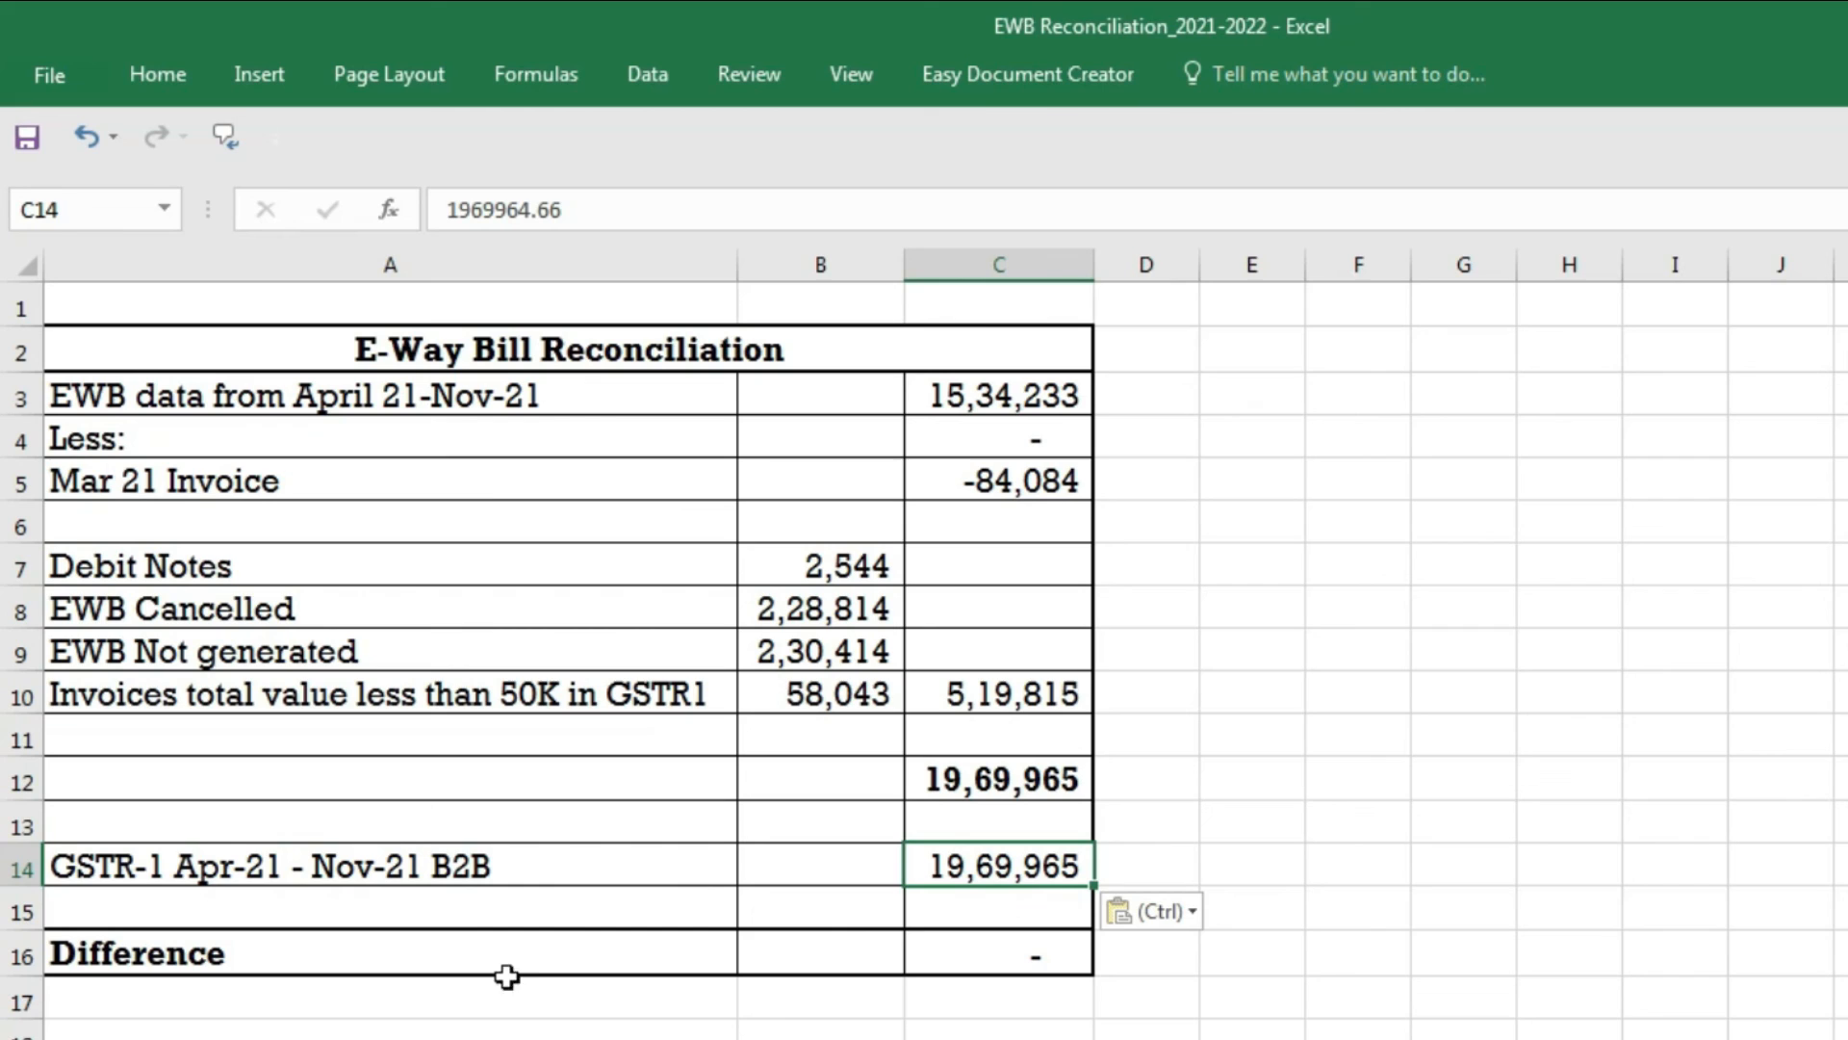
Review the Difference formula in C16, the linked amounts in B7:B10, their sum in C10 and the total formula in C12.
click(1044, 958)
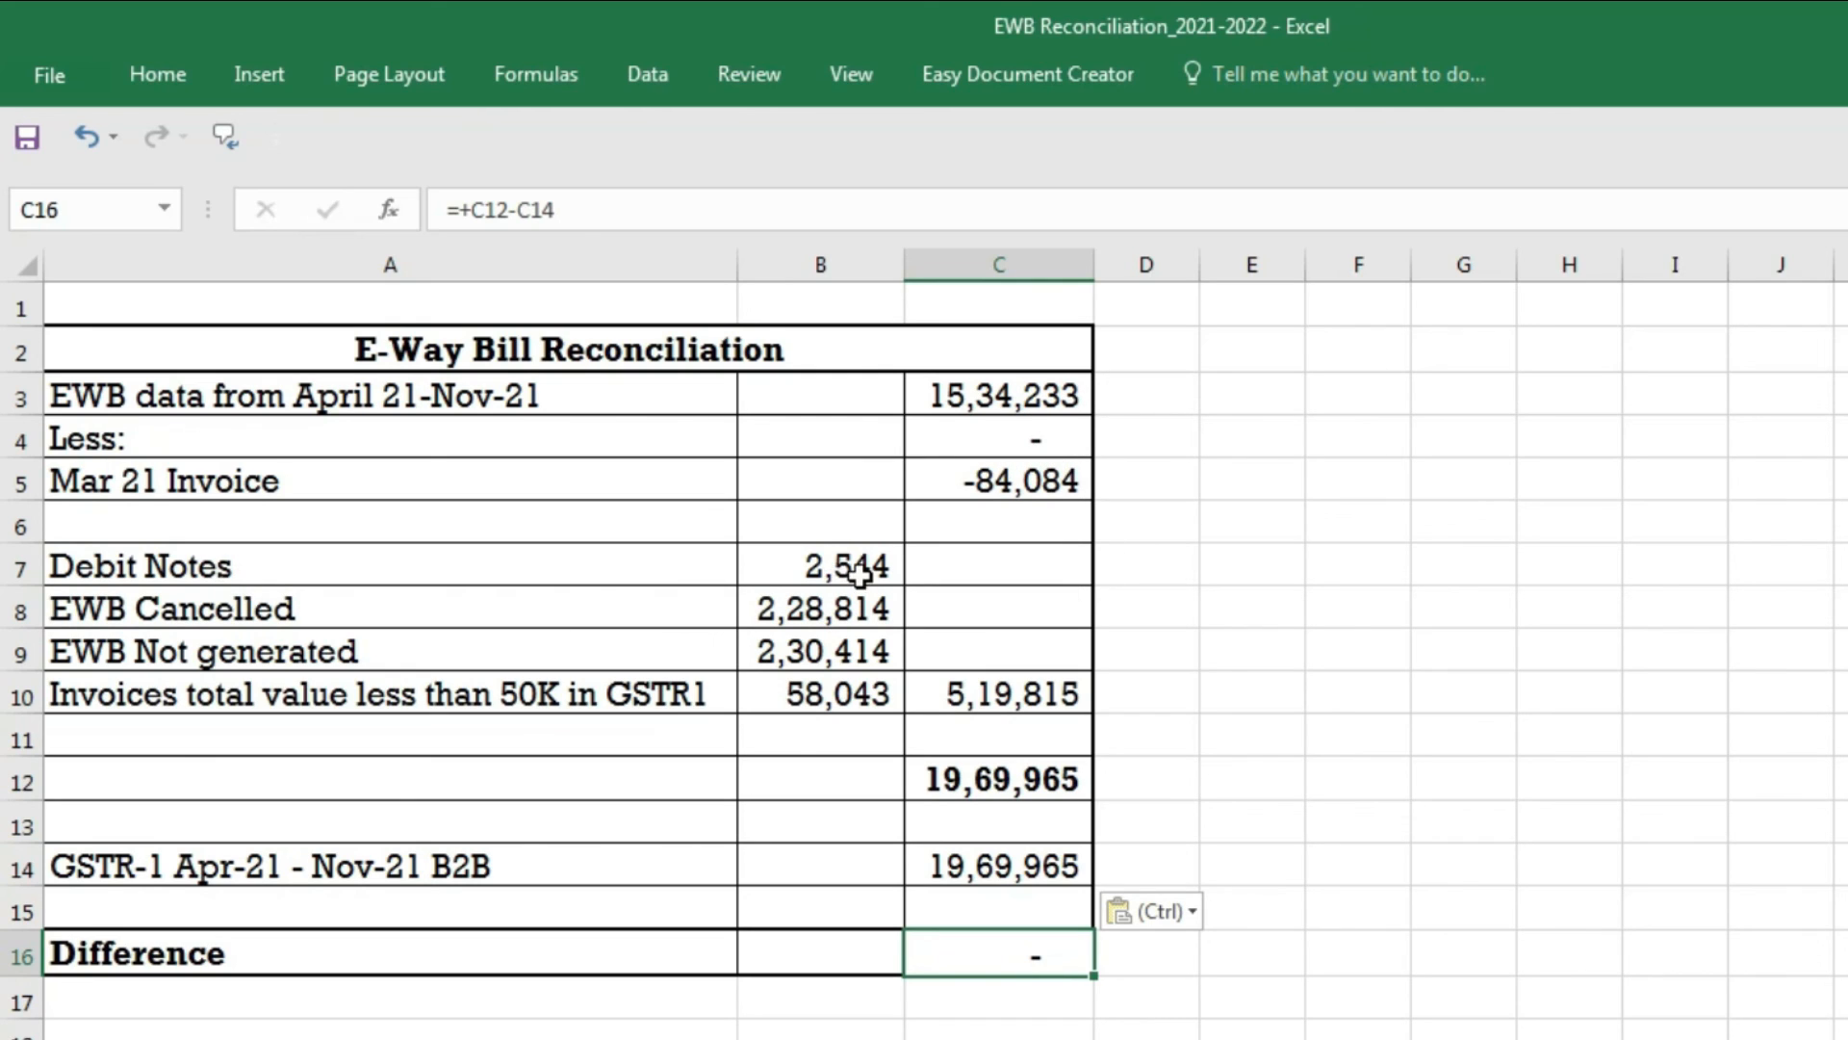
drag(834, 563, 838, 689)
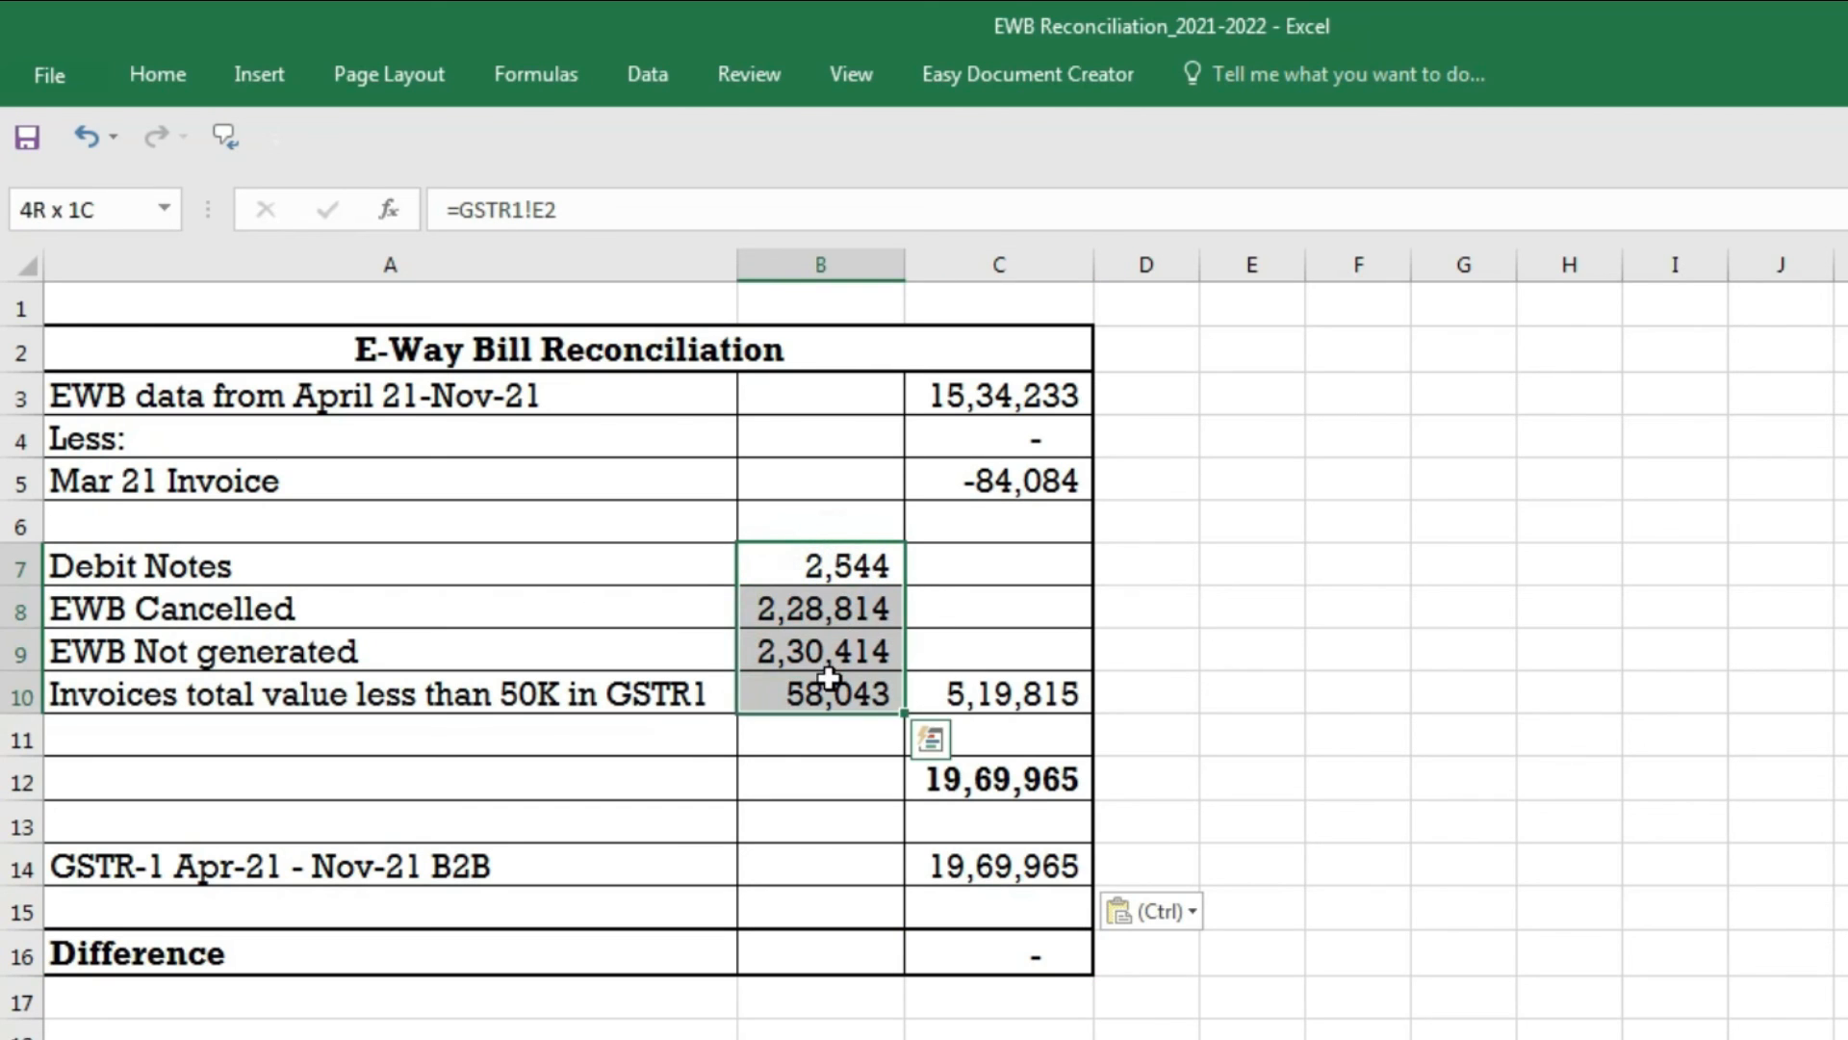
click(1007, 695)
click(1023, 778)
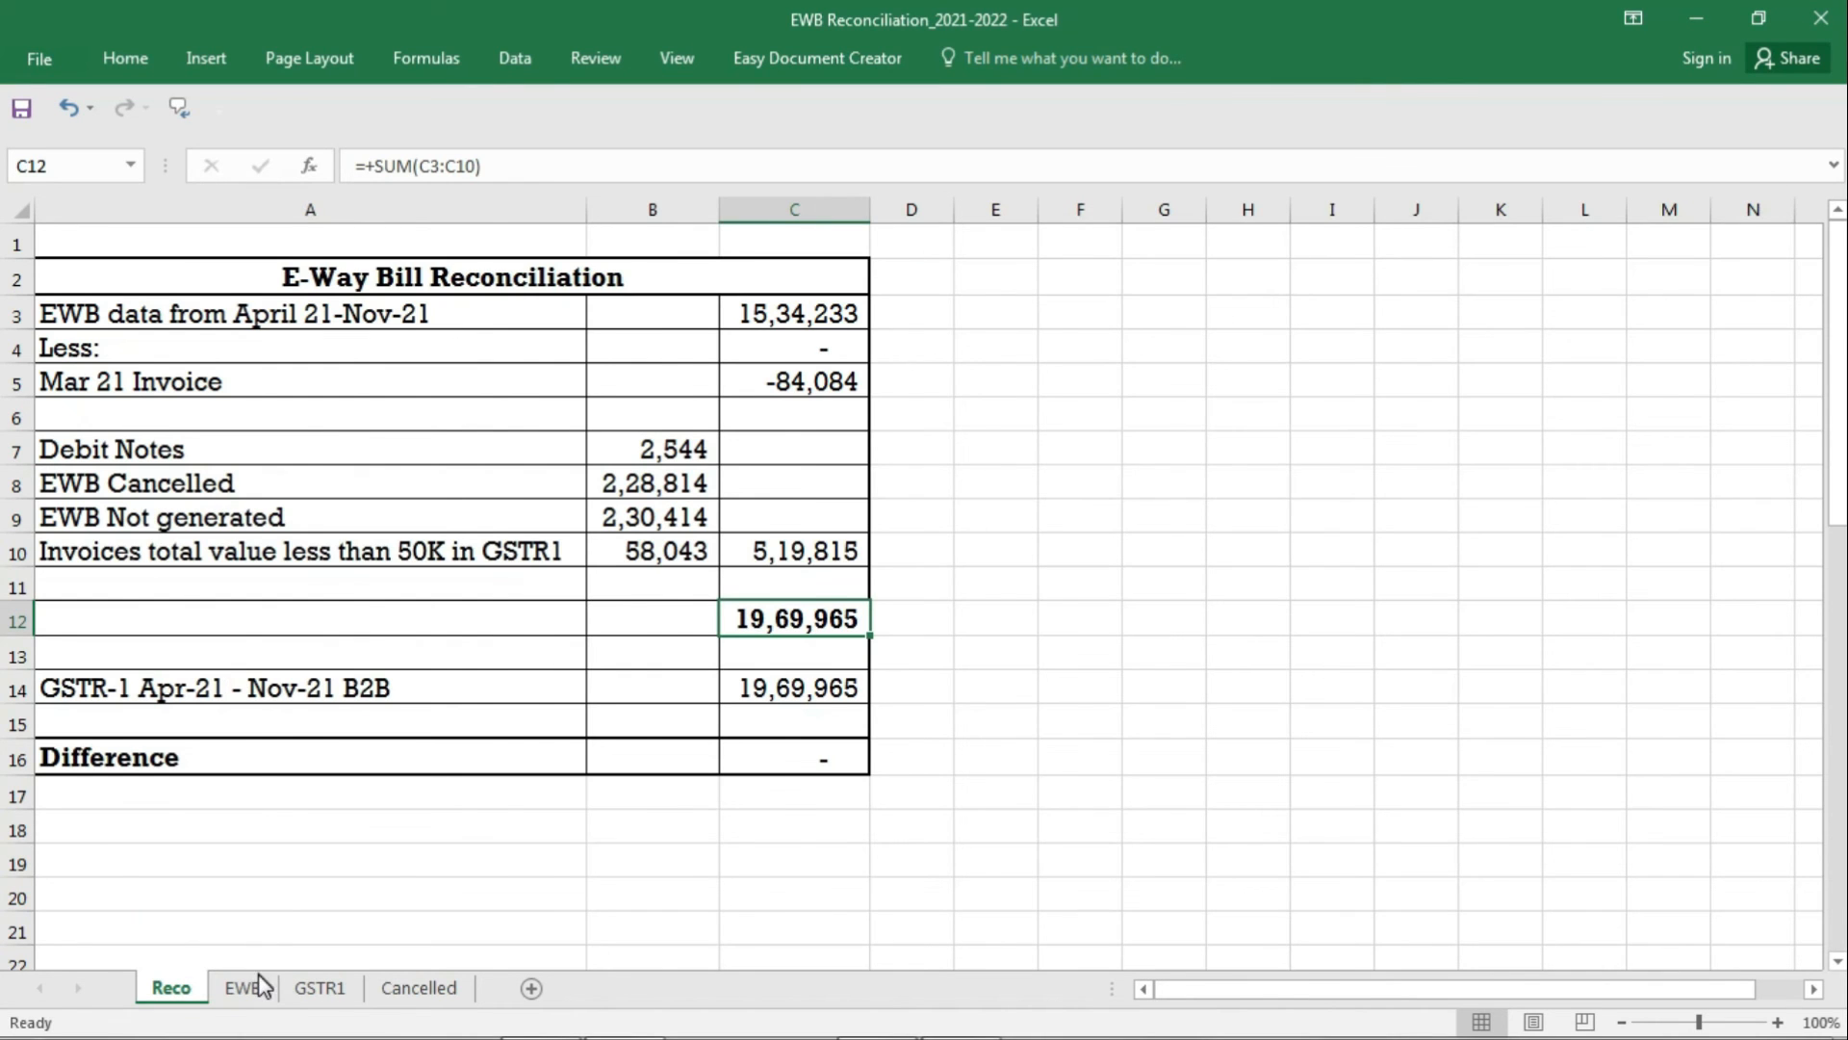
Examine the last data rows of the EWB and GSTR1 sheets and the rows beneath them, and return to the Reco sheet.
click(245, 987)
scroll(138, 745, down, 2)
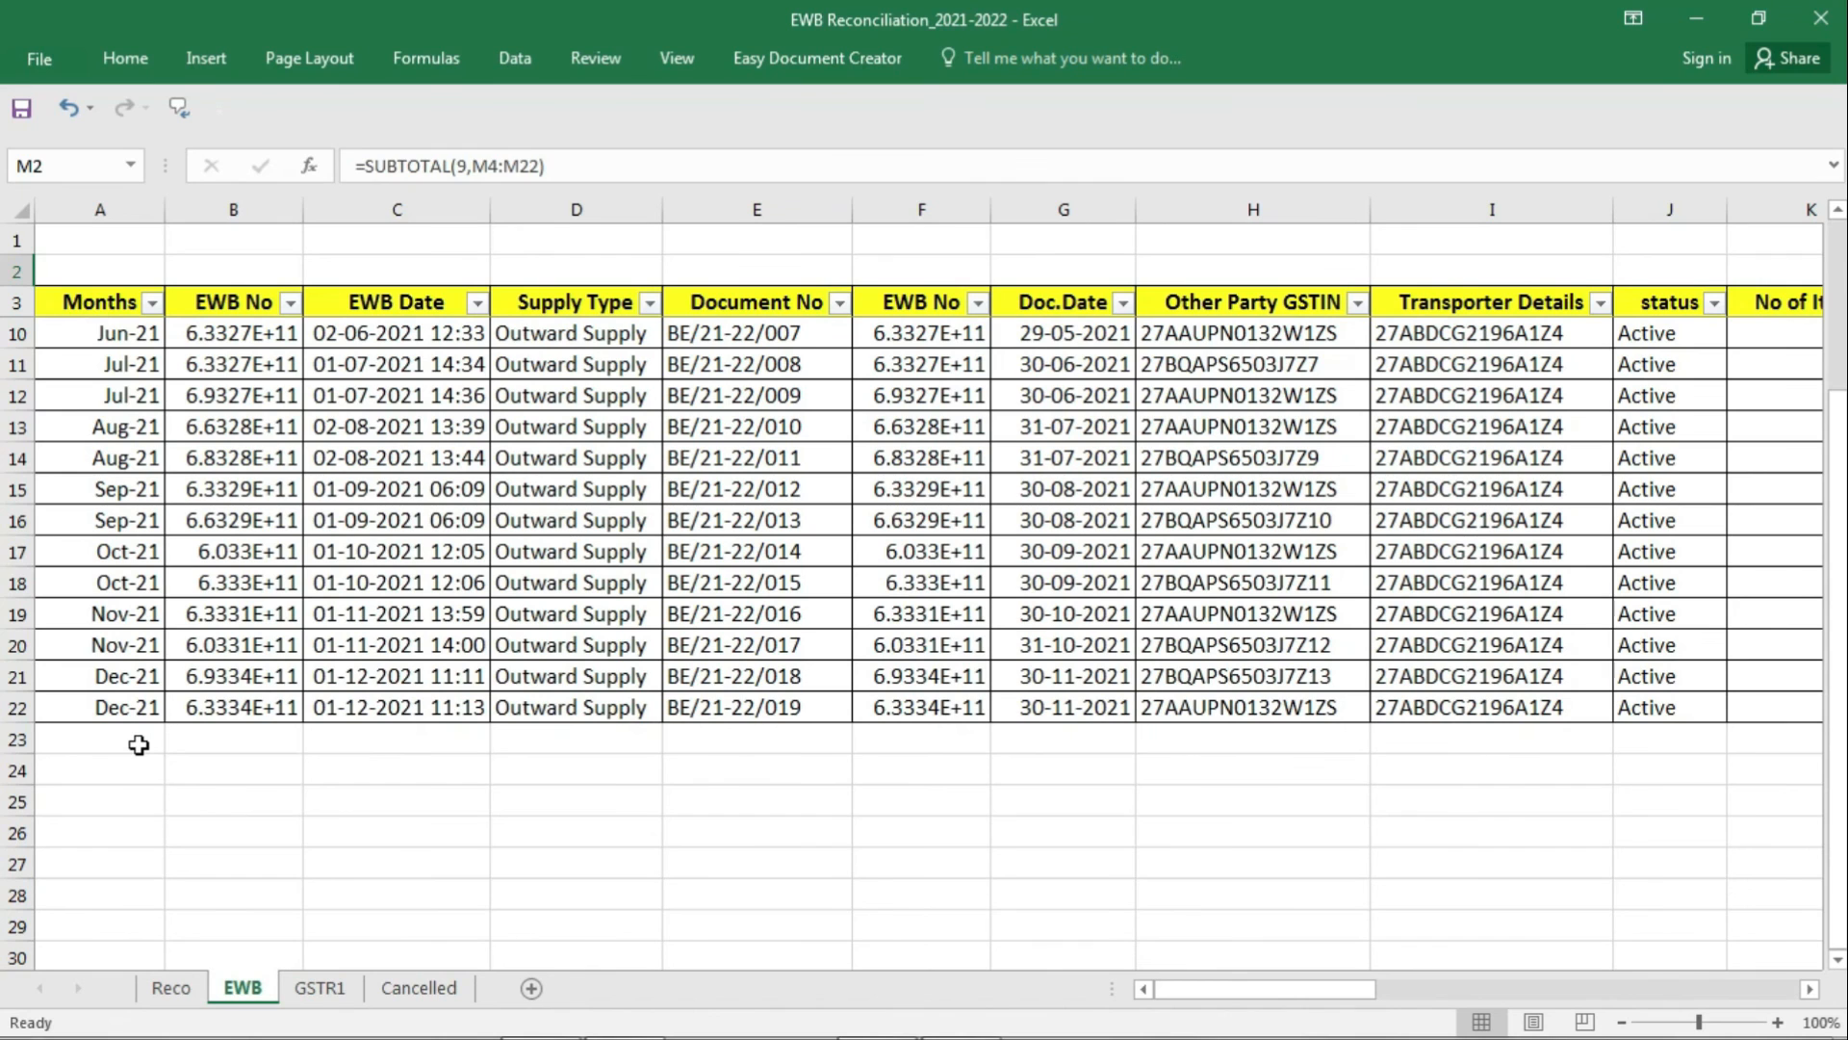
drag(138, 745, 446, 804)
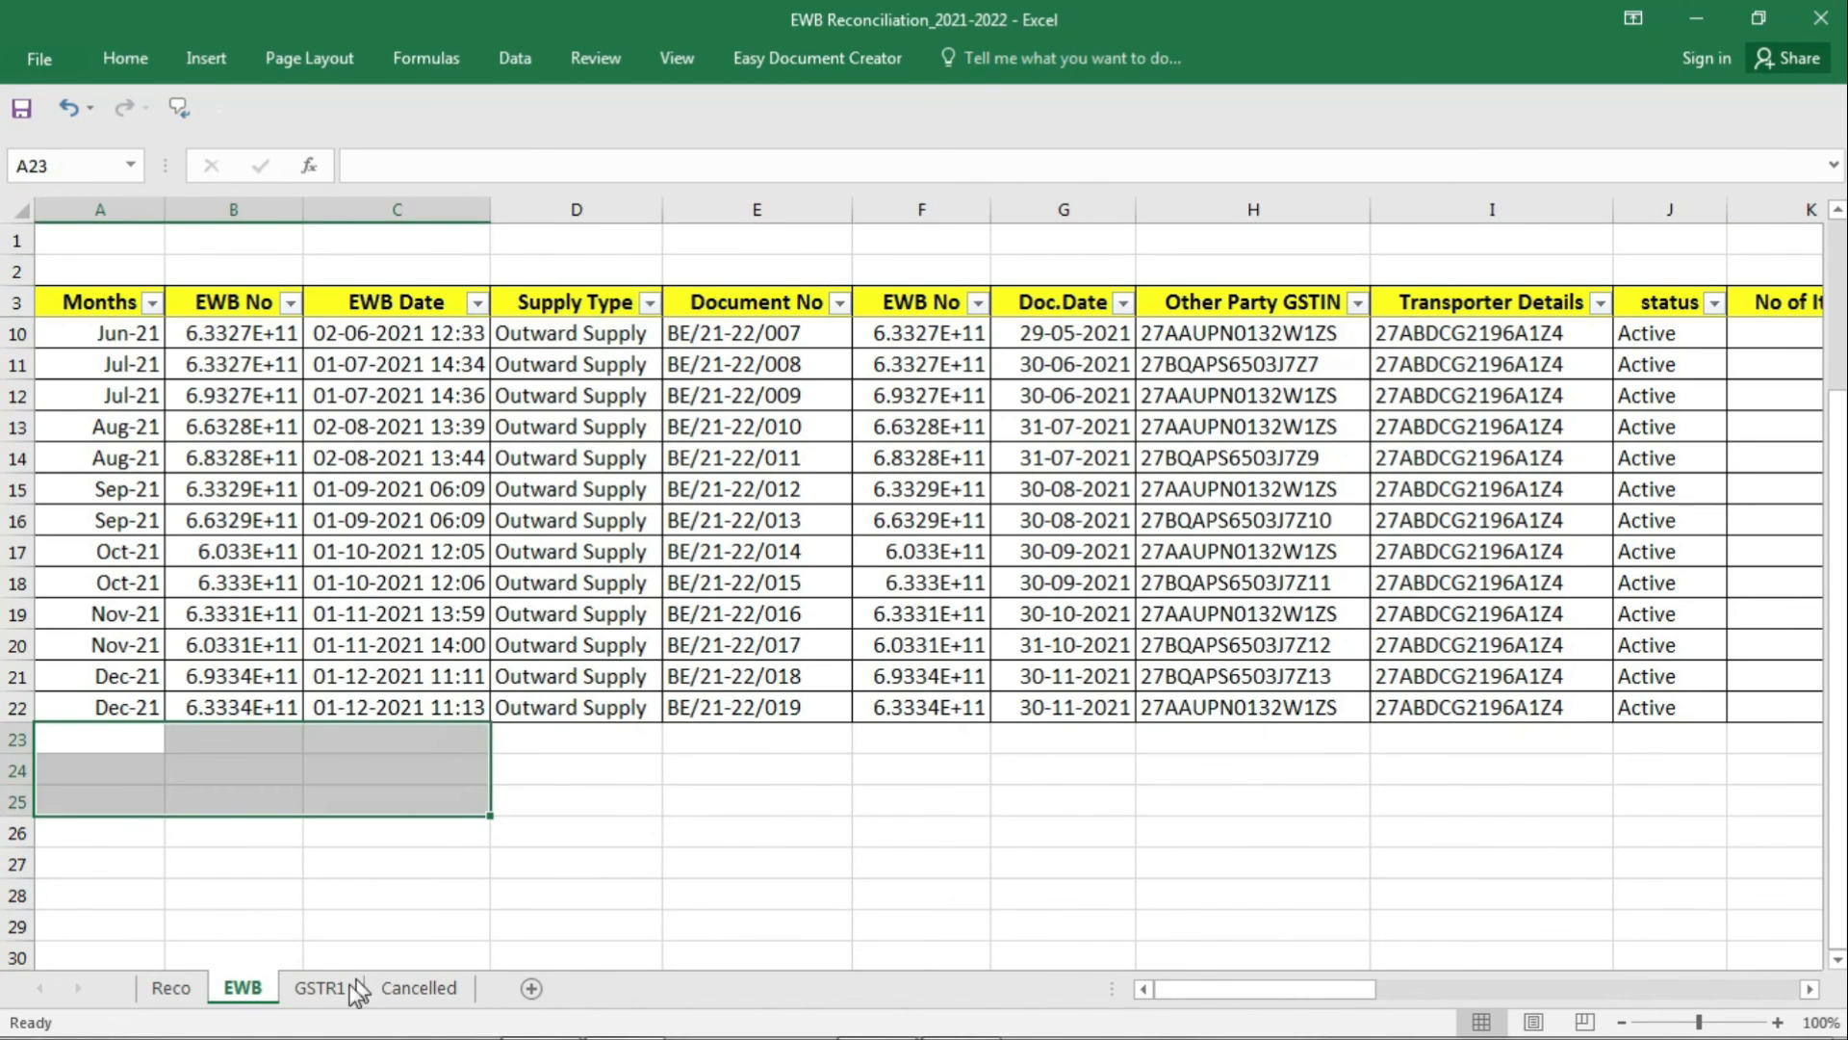
click(321, 989)
scroll(363, 818, down, 10)
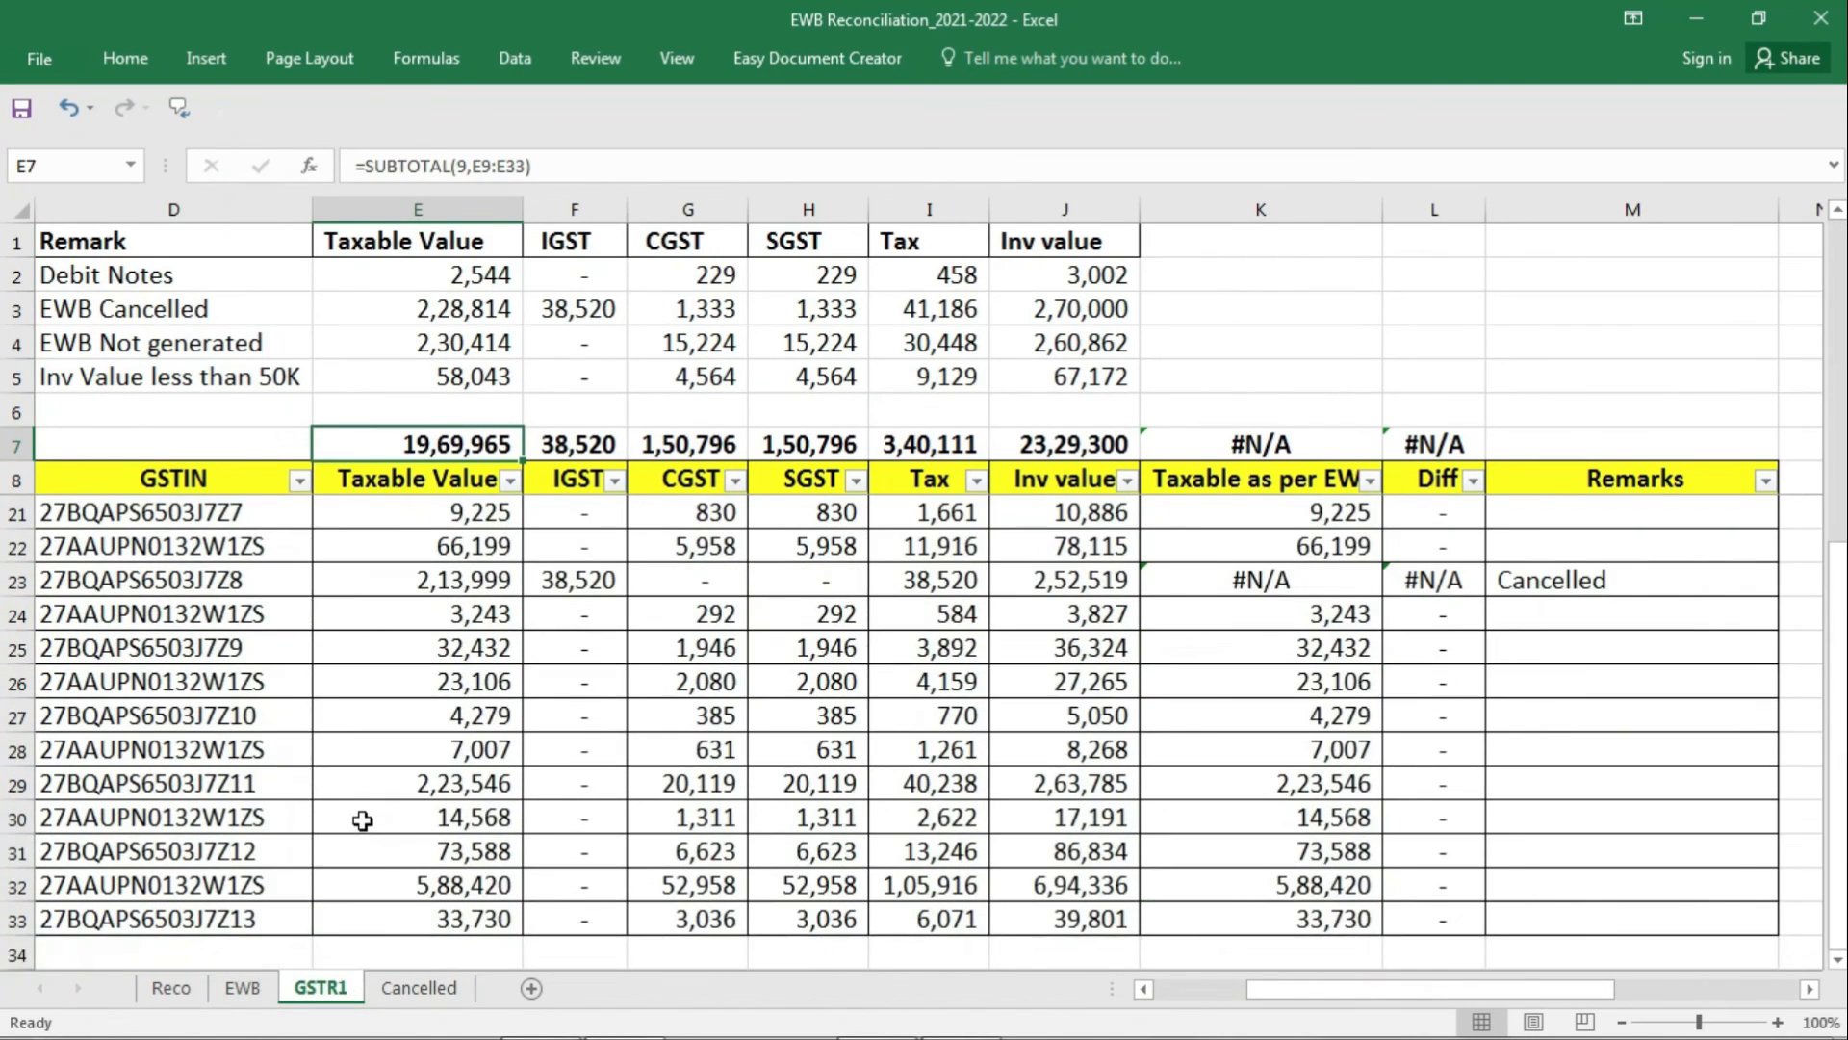
scroll(189, 607, up, 3)
click(101, 678)
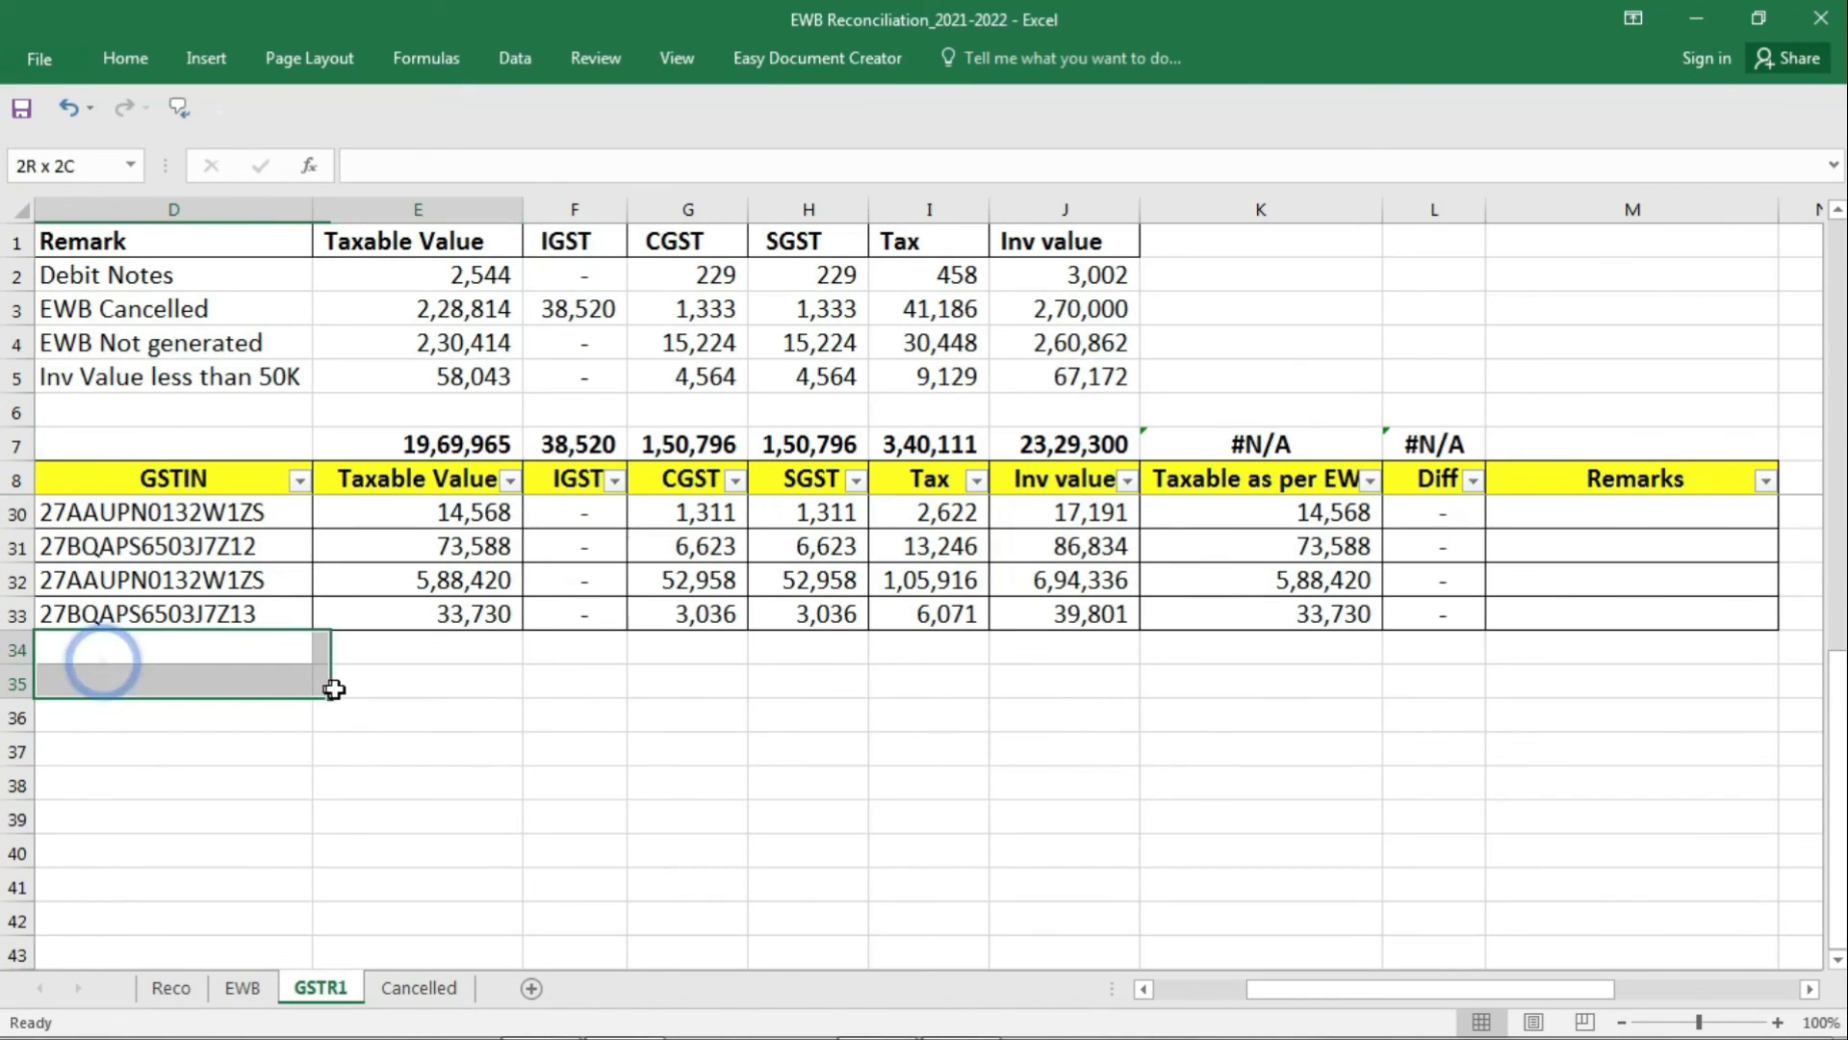
drag(1434, 716, 1434, 752)
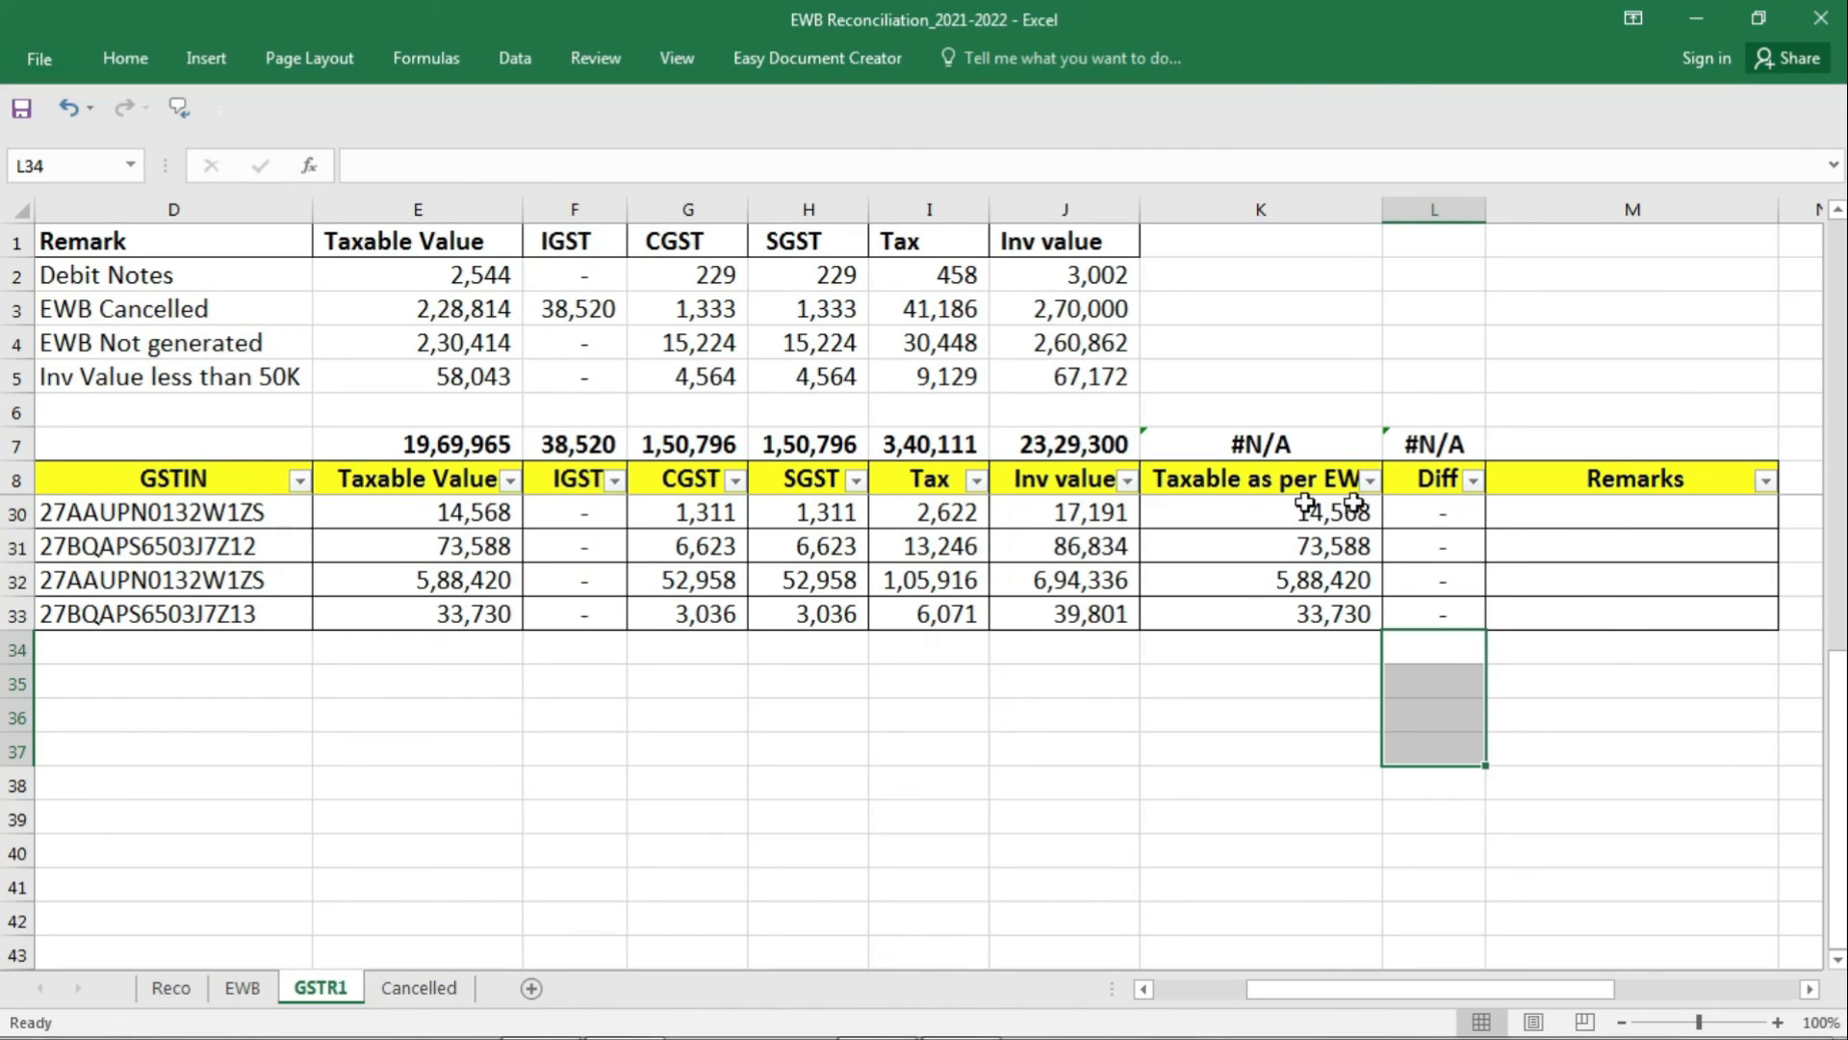
click(170, 988)
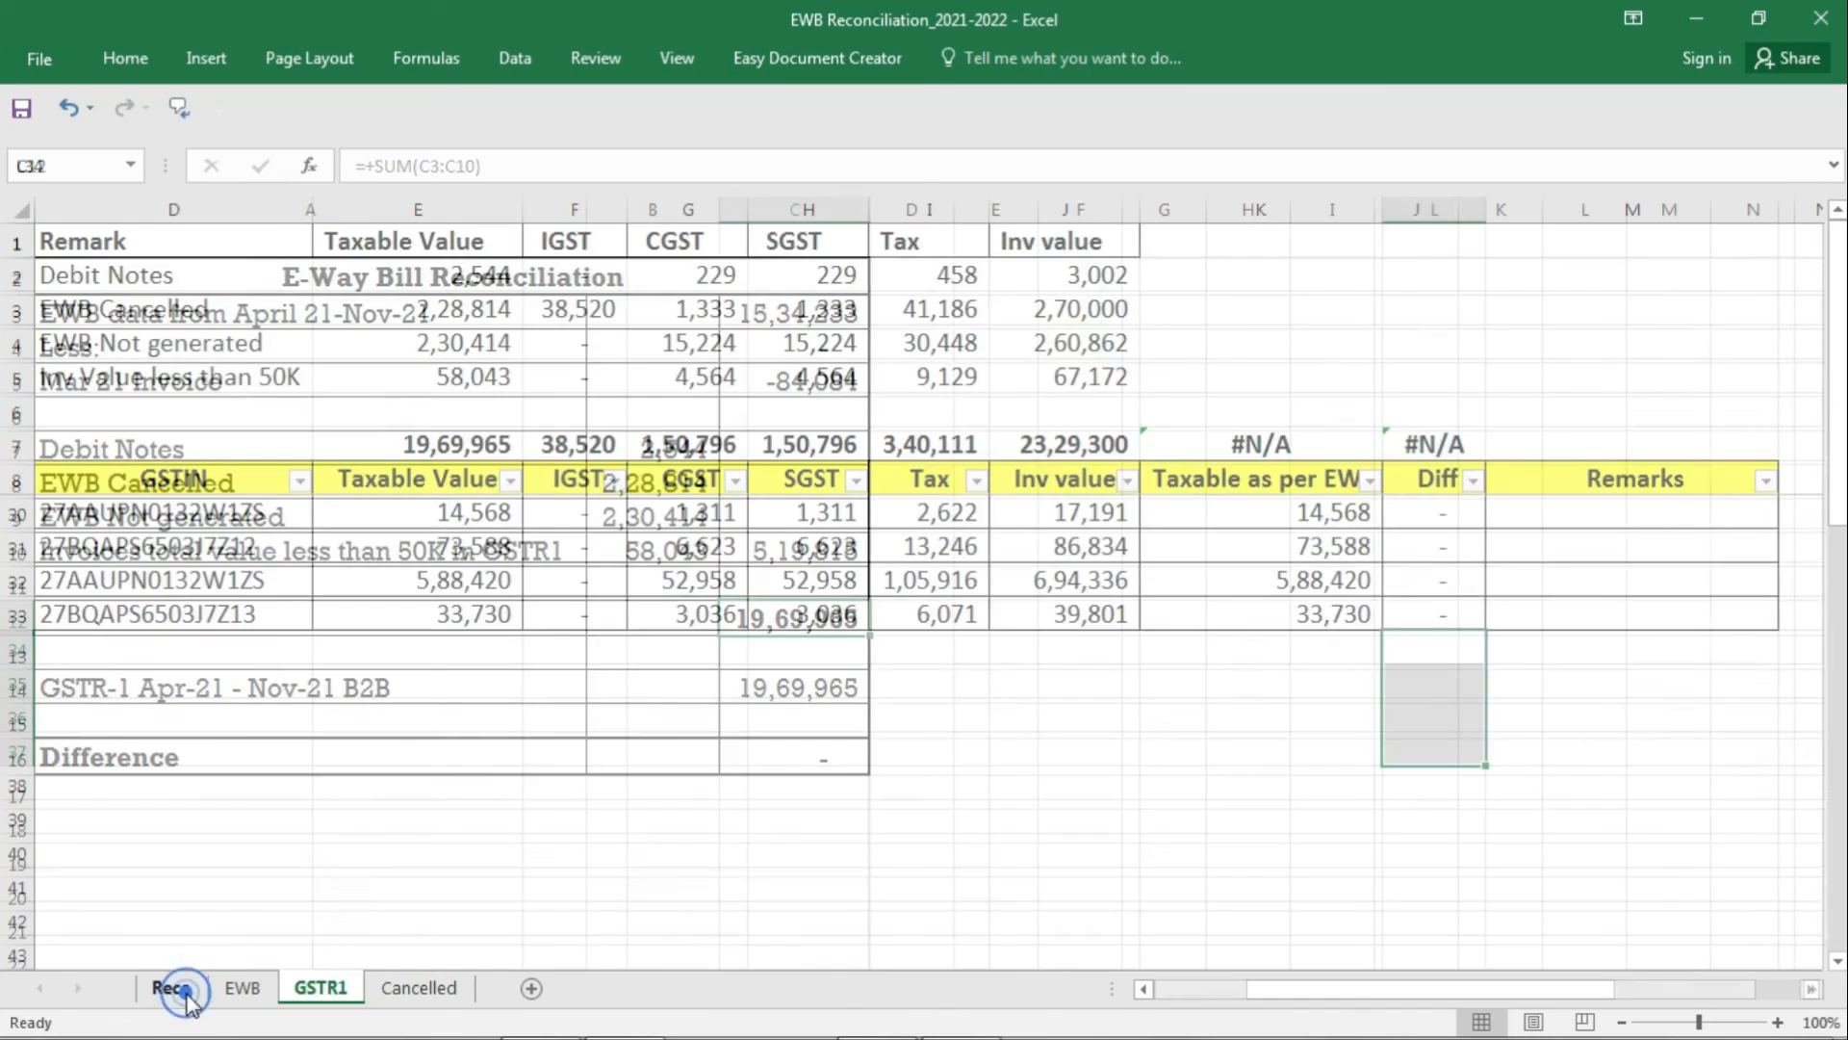